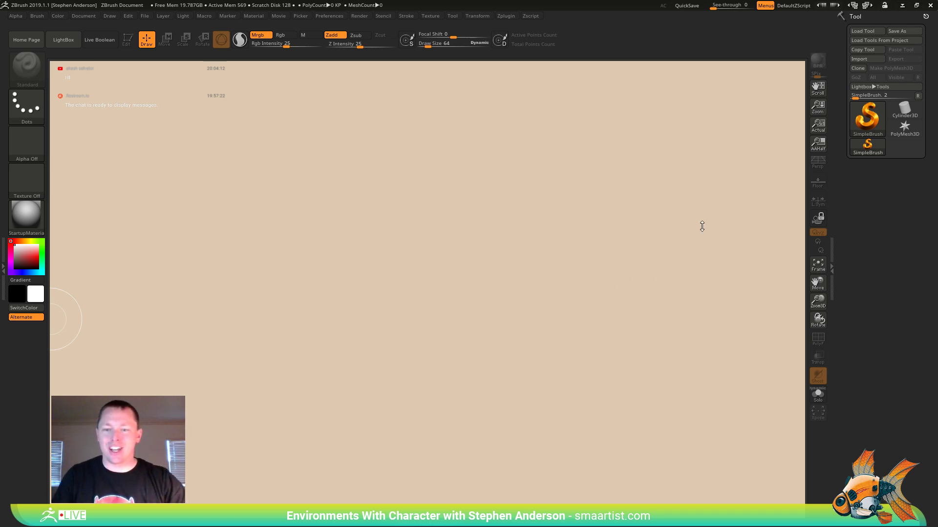
- Load the CharB_01 tool from the _CandyLand folder and frame the character's upper body in three-quarter view
left_click(874, 31)
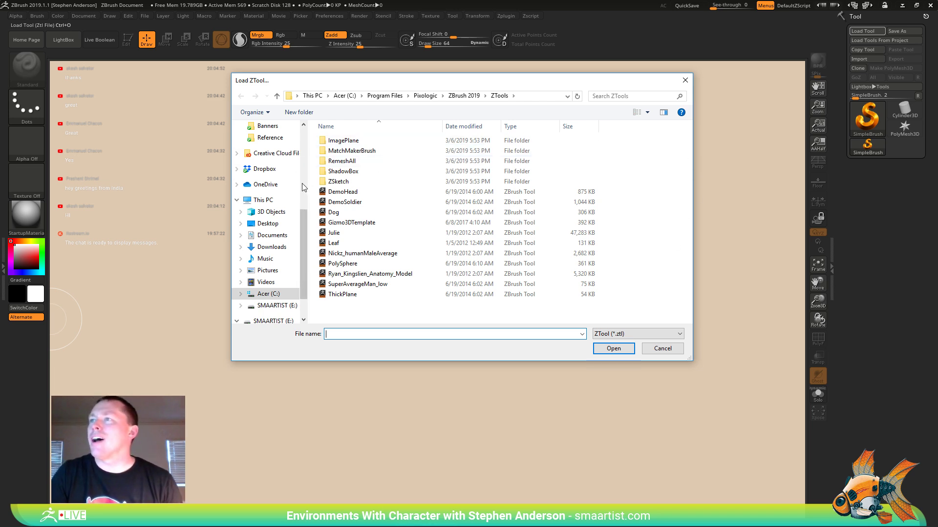
scroll(293, 185, "up", 5)
left_click(272, 227)
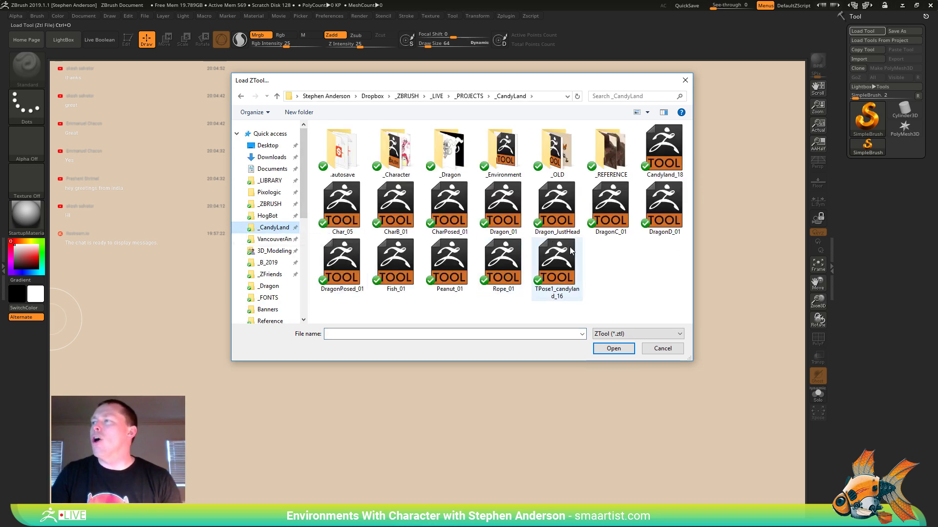
double_click(396, 208)
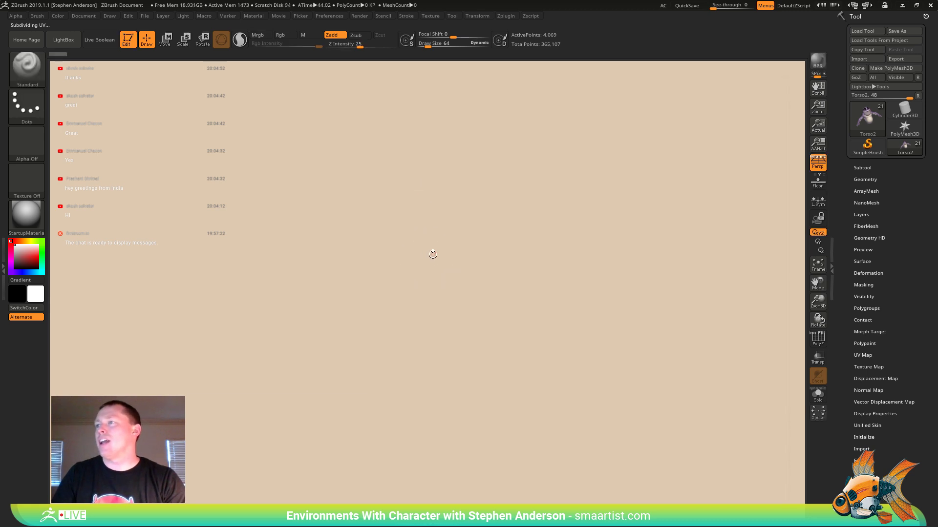
left_click_drag(580, 153, 418, 198)
right_click_drag(418, 198, 359, 274, "ctrl")
left_click_drag(561, 220, 579, 226)
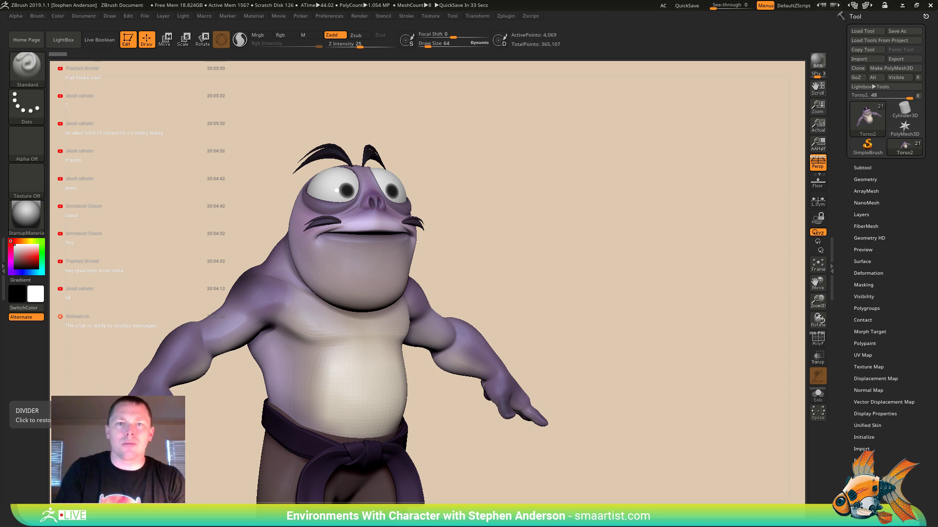
- Switch to Photos to examine the A–D lineup in CharB_01b.png and dismiss its drawing tools
key("alt+Tab")
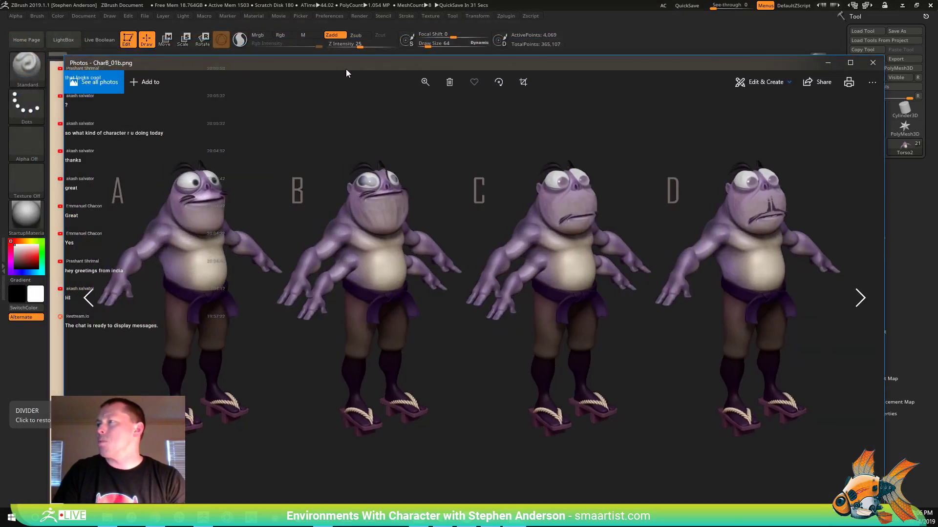
left_click_drag(346, 69, 346, 68)
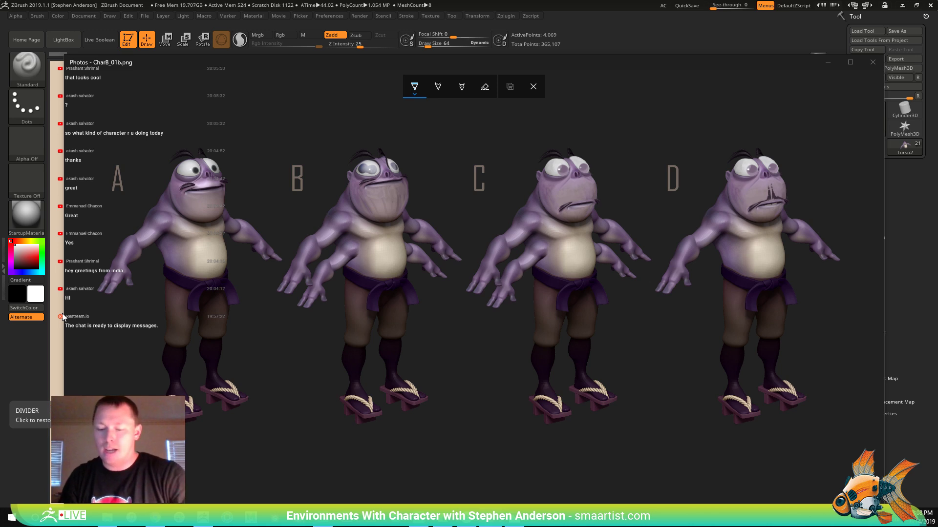
left_click(707, 66)
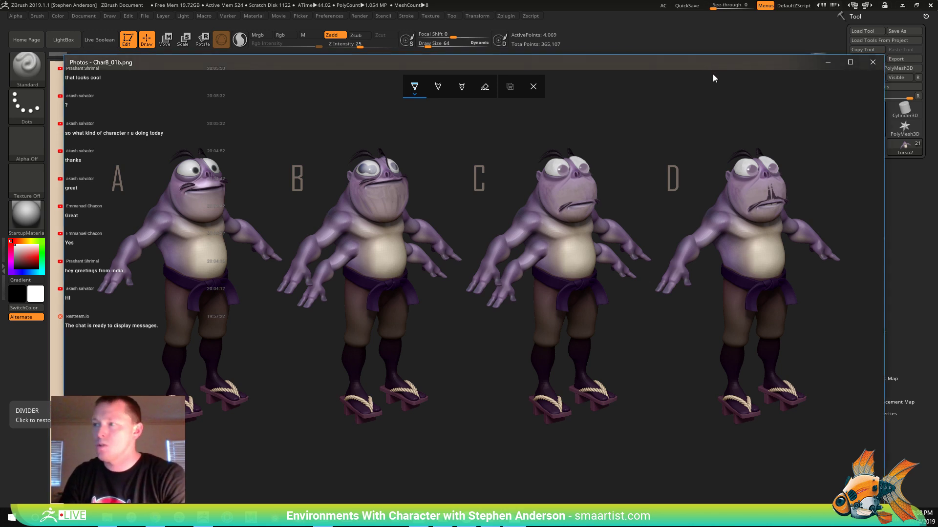
left_click(533, 86)
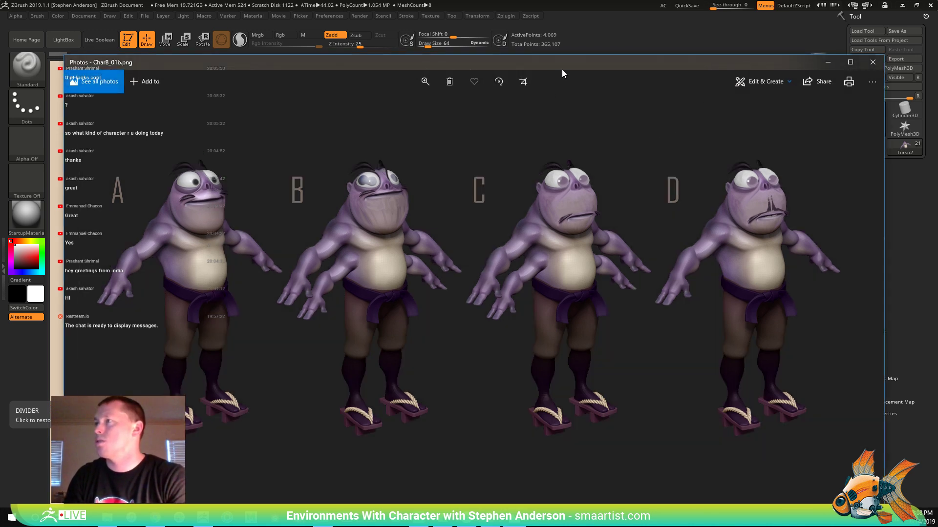
- Browse the close-up images of the character variants, compare C and D, and return to ZBrush
key("Right")
key("Right")
key("Right")
key("Right")
key("Right")
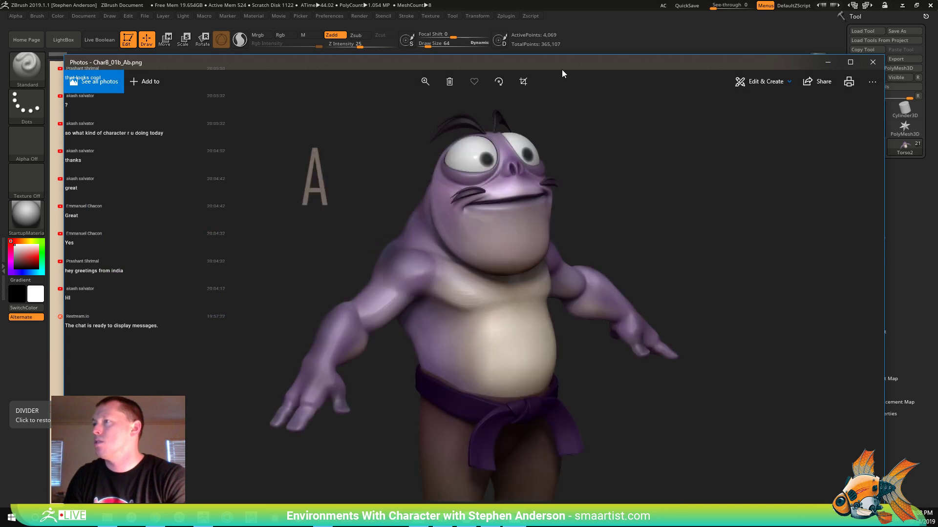
key("Right")
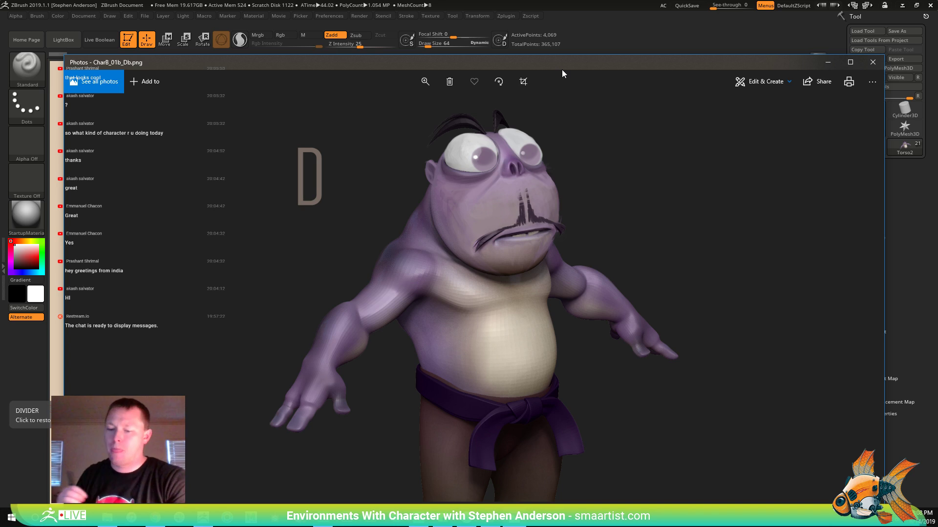
key("Left")
key("Left")
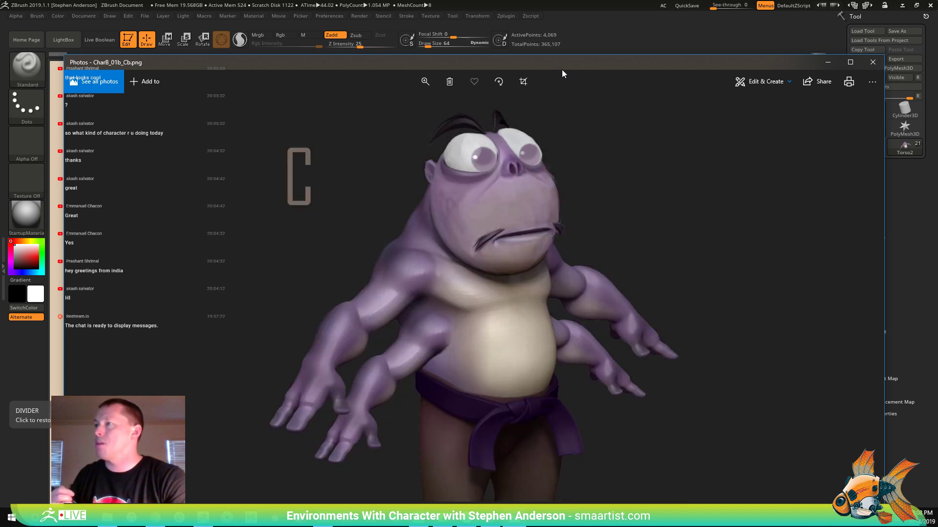
left_click(652, 201)
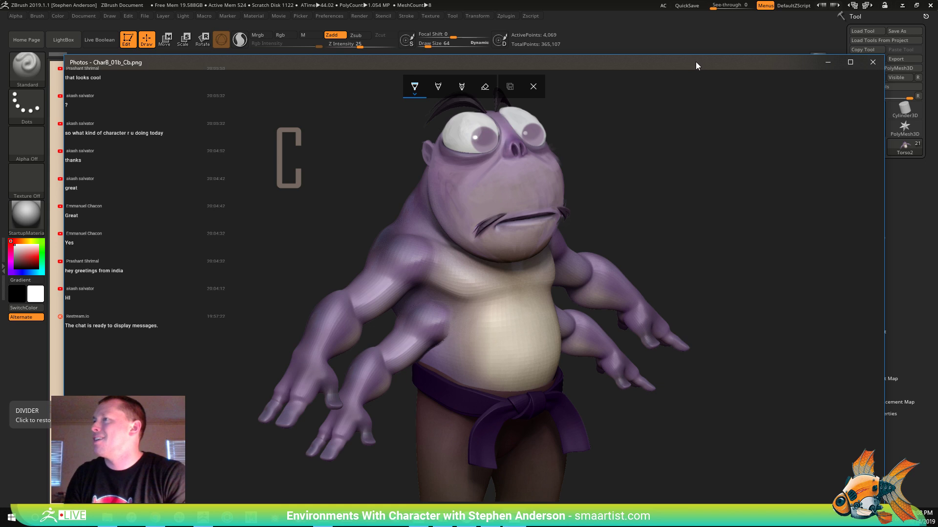
key("Right")
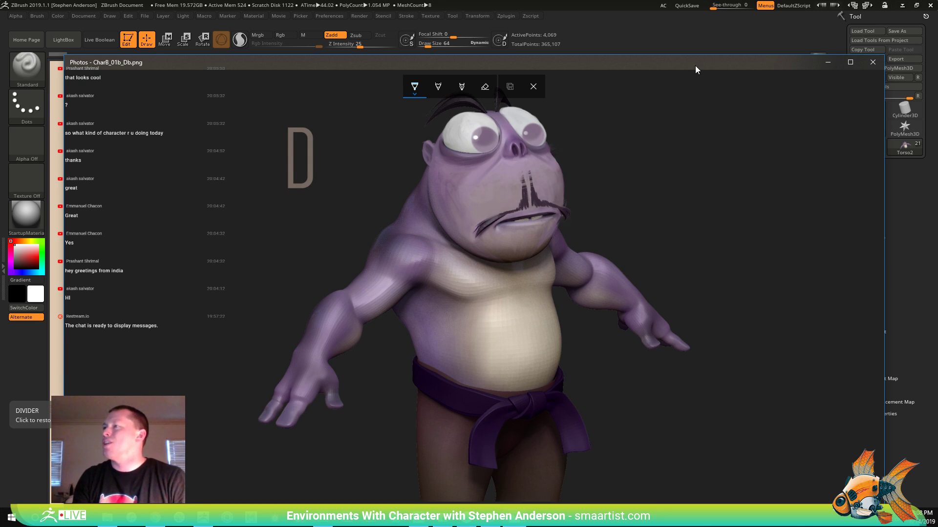
left_click_drag(693, 63, 689, 81)
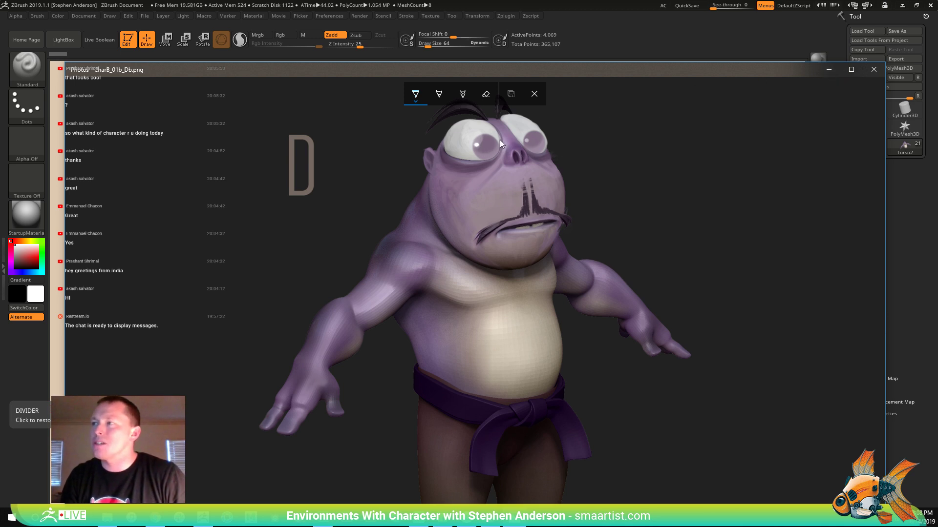
left_click(829, 69)
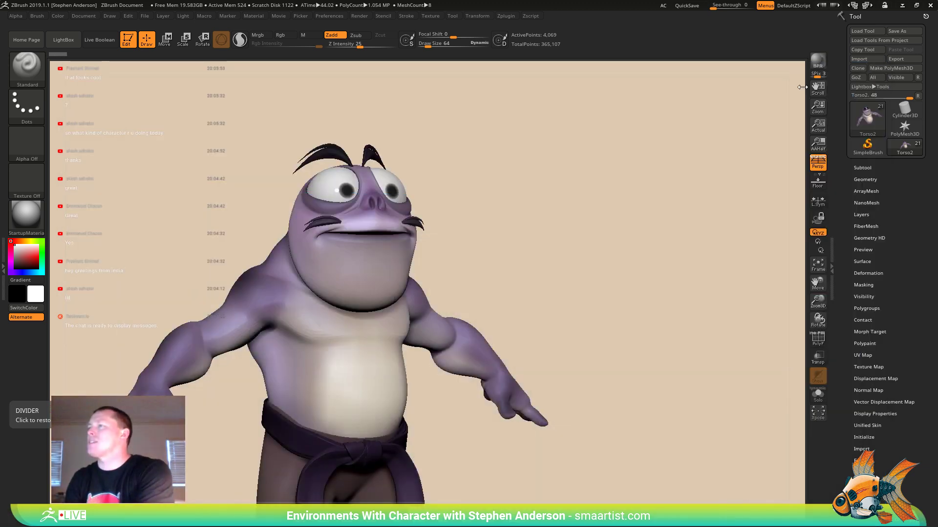
- Select the EyeR1 eyeball and set the Standard brush to Draw Size 176, with Zadd off and Rgb on
mouse_move(527, 186)
right_mouse_down()
mouse_move(437, 185)
mouse_move(426, 175)
right_mouse_up()
left_click(426, 174, "alt")
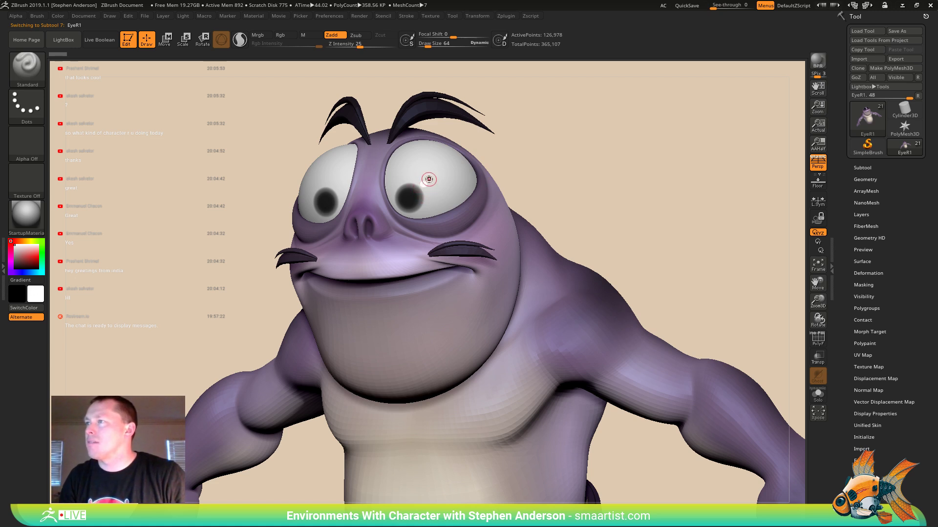
key("s")
left_click_drag(430, 179, 552, 174)
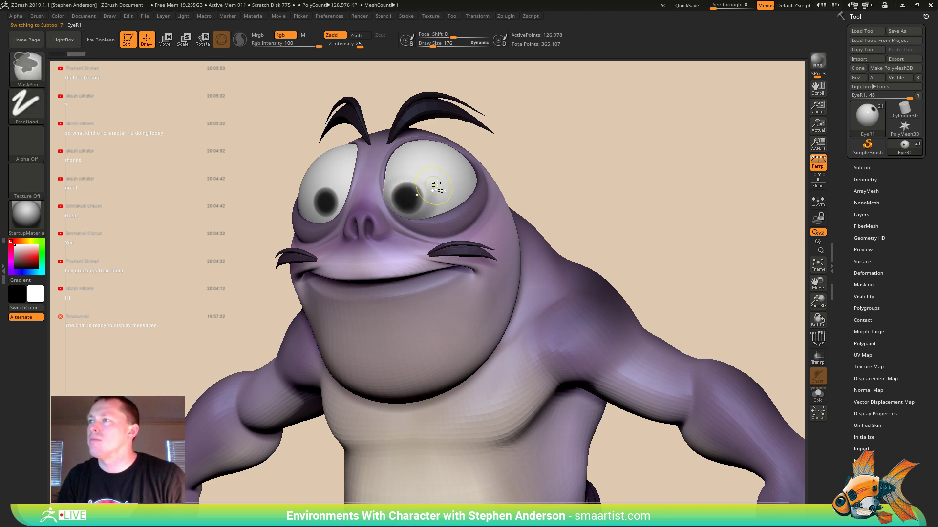
key("b")
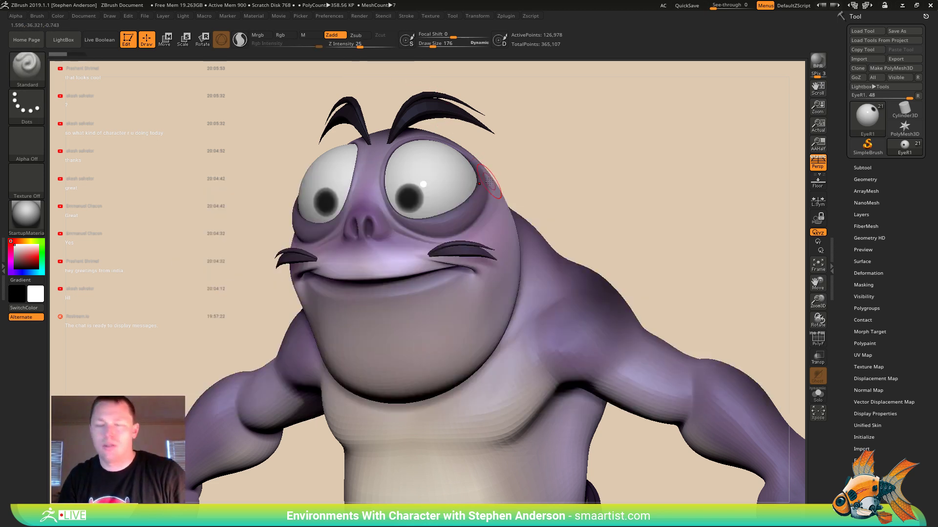
left_click(332, 34)
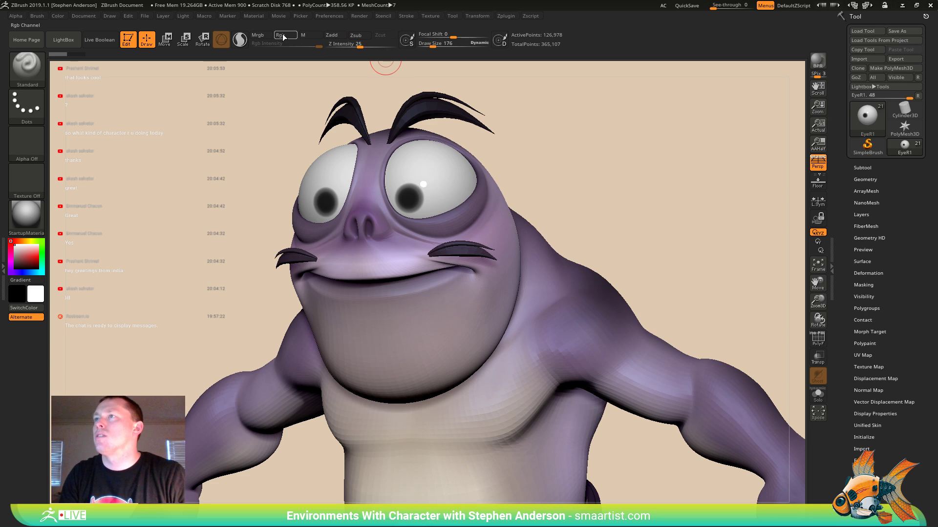
left_click(285, 35)
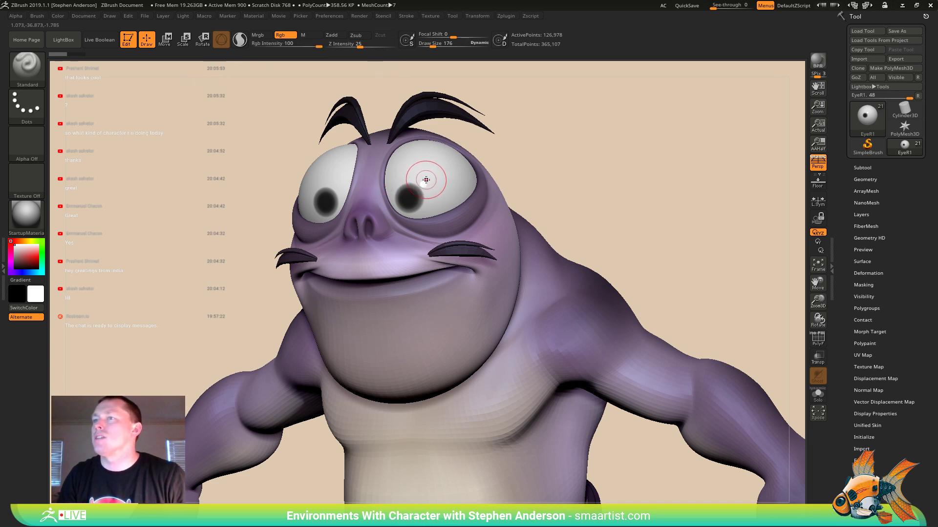
- Paint over the dark pupils on both the EyeR1 and EyeR eyeballs with white
mouse_move(424, 181)
left_mouse_down()
mouse_move(410, 197)
mouse_move(424, 184)
mouse_move(425, 202)
left_mouse_up()
left_click(324, 194, "alt")
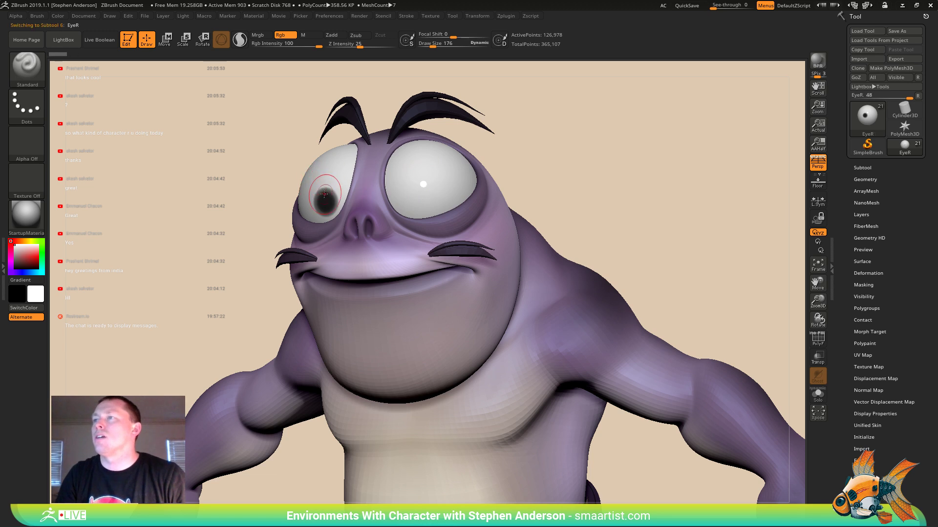
left_click_drag(325, 195, 298, 201)
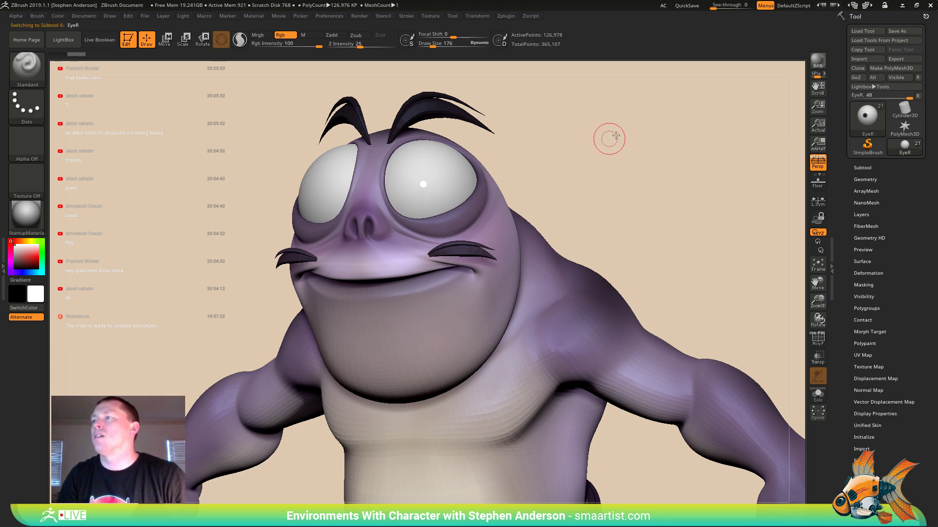
left_click_drag(608, 142, 567, 211)
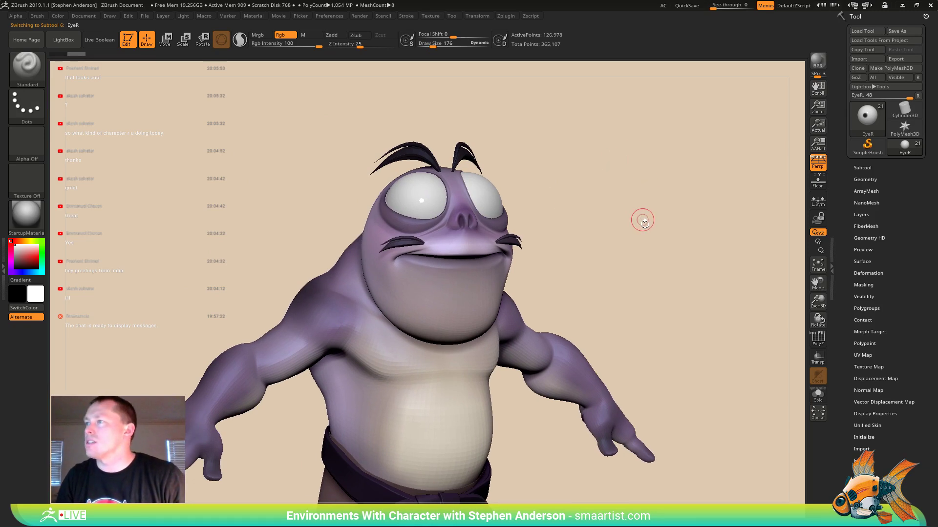
- Check the eyes of variant D in the Photos reference image and return to ZBrush
key("alt+Tab")
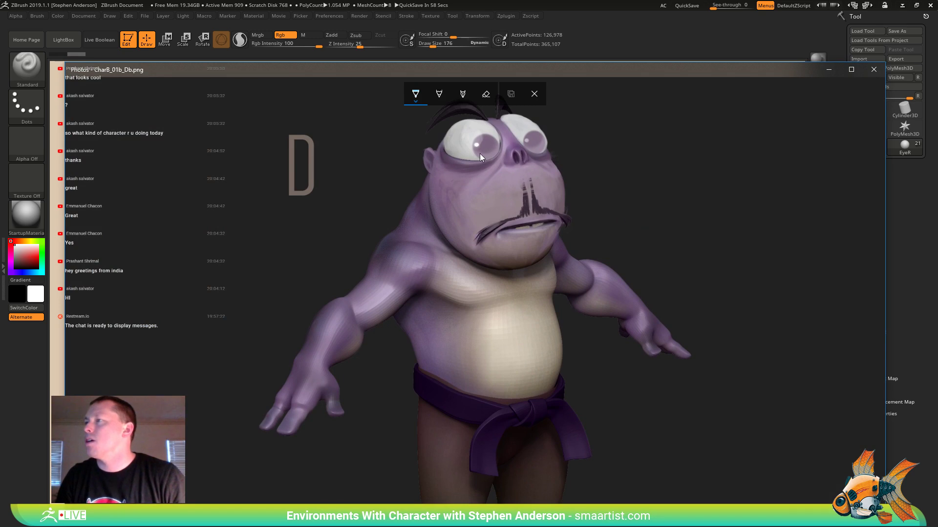
key("super")
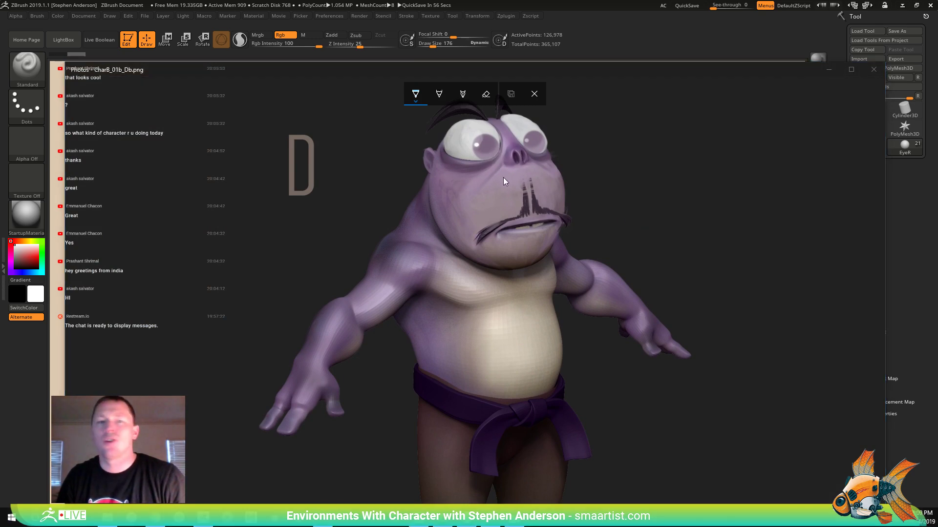
key("alt+Tab")
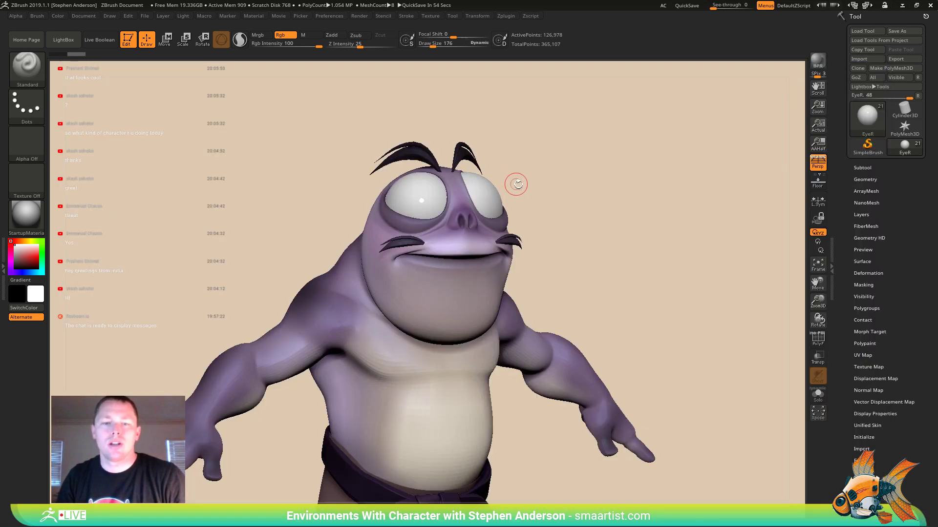
- Sample the purple skin colour beside the eye, face the head frontally and set Draw Size to 342
left_click_drag(600, 185, 417, 228)
right_click_drag(417, 228, 459, 200, "ctrl")
key("c")
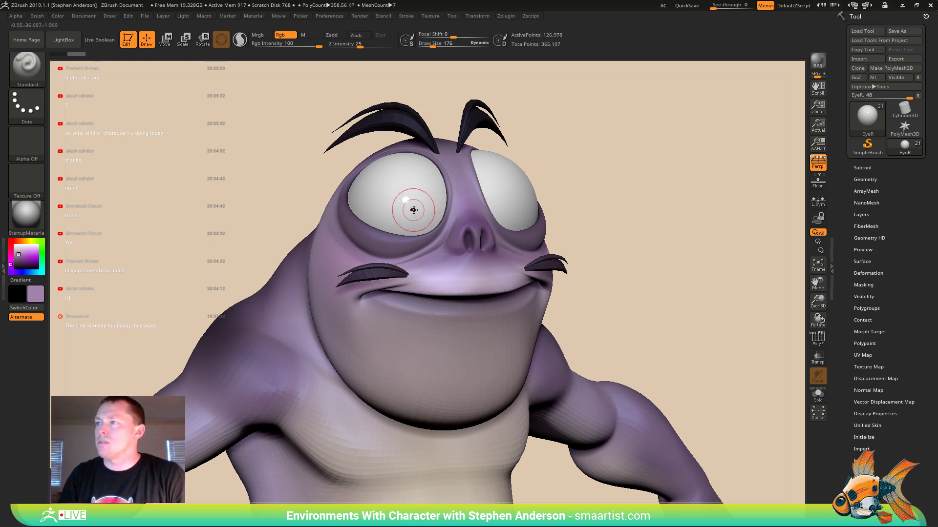
right_click_drag(417, 213, 413, 211, "shift")
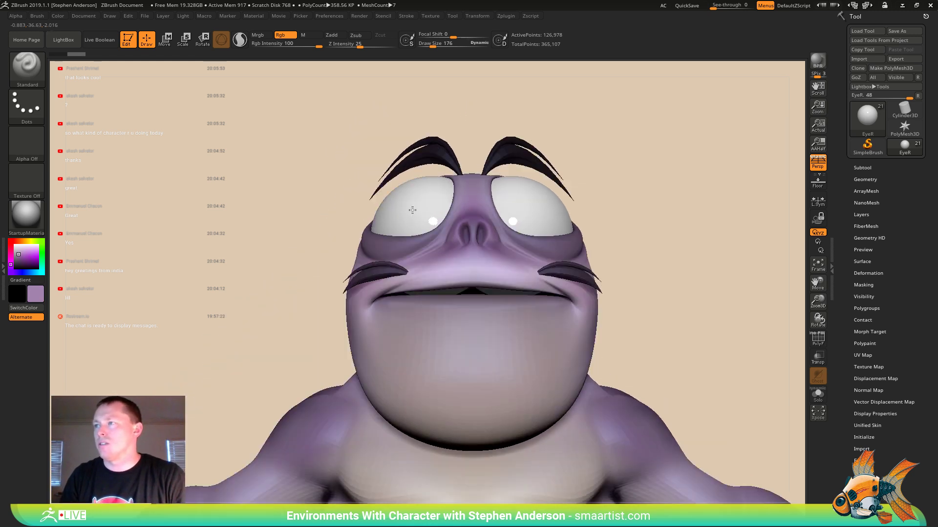
key("s")
left_click_drag(421, 214, 426, 214)
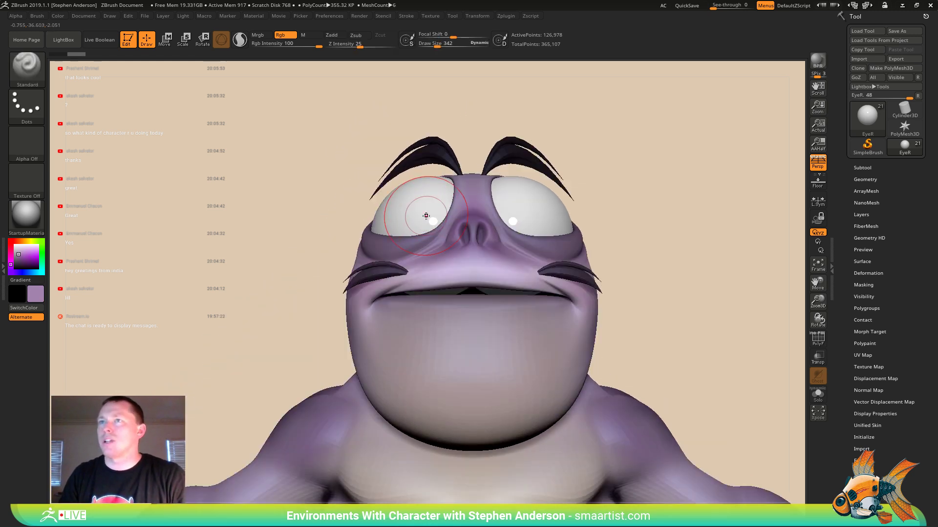
key("b")
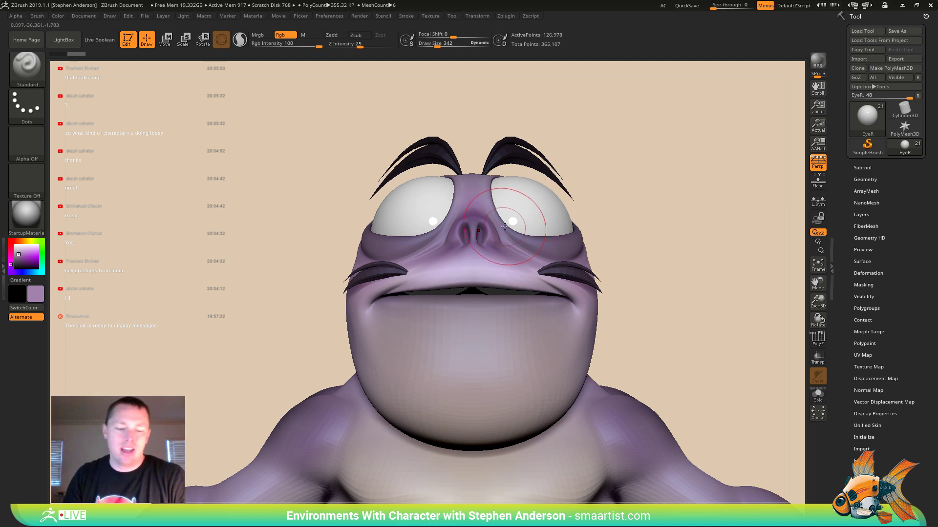
- Delete the EyeR1 subtool and make EyeR the active subtool
left_click(862, 168)
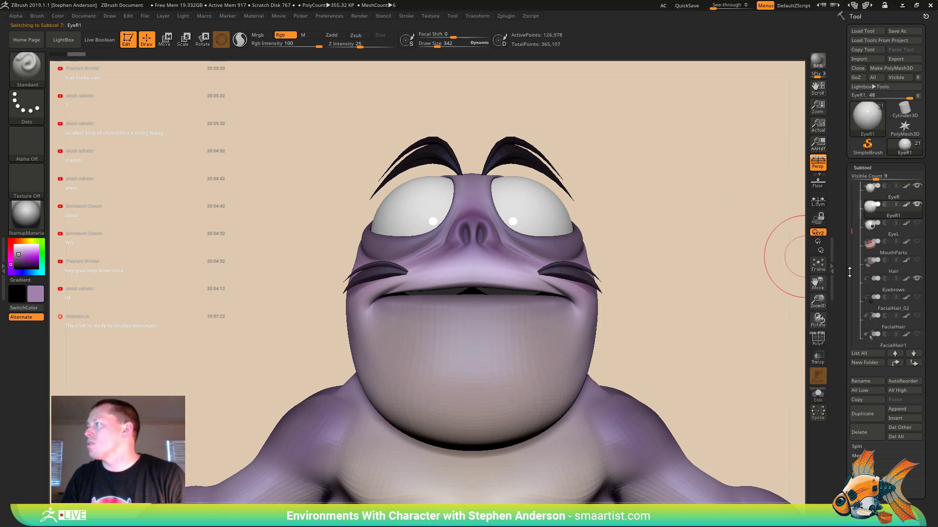
key("shift+f")
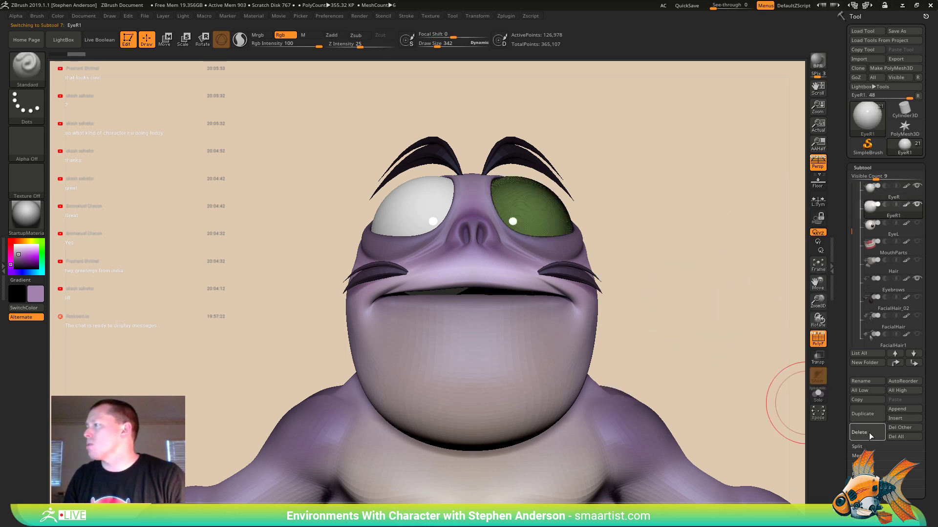
left_click(869, 433)
left_click(775, 454)
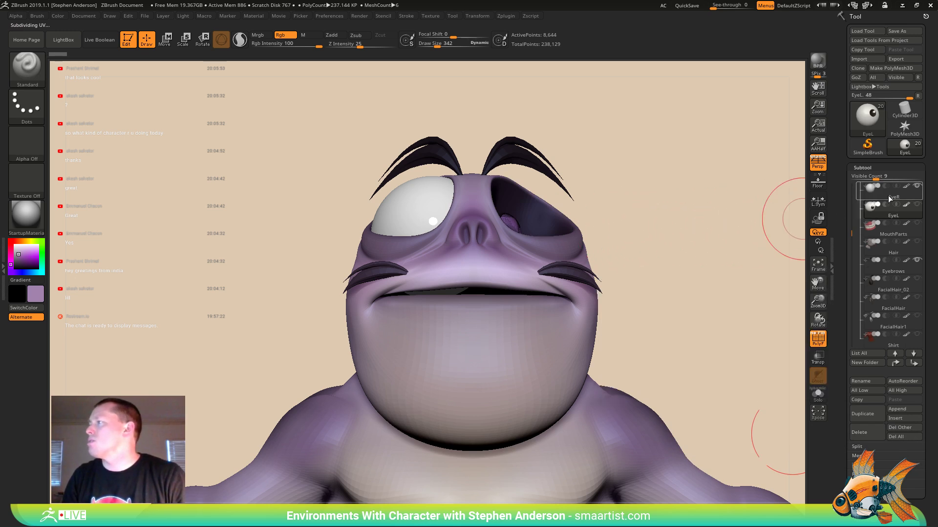
left_click(874, 195)
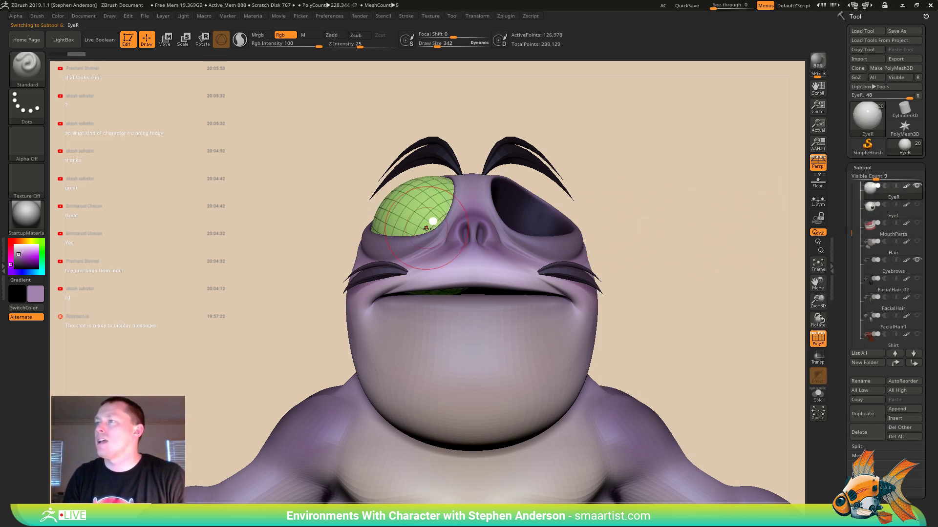
key("shift+f")
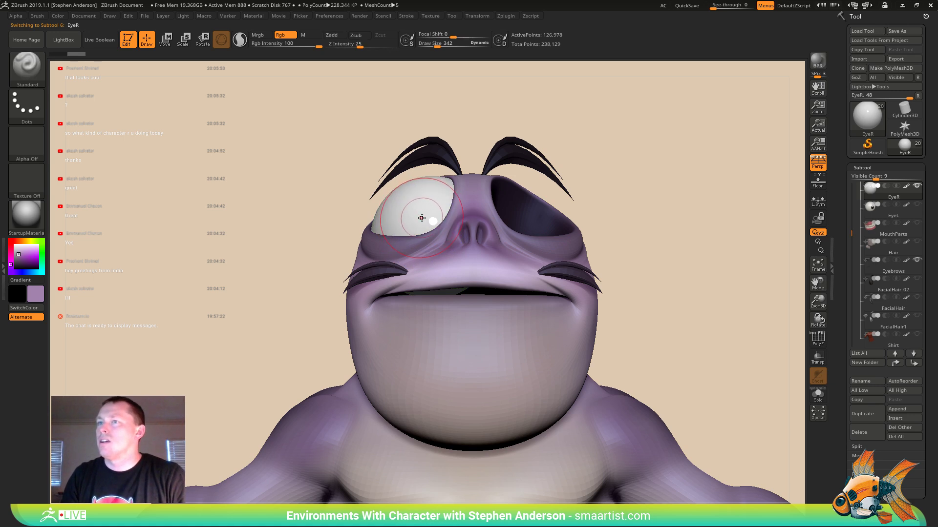
- Paint a soft purple iris onto the white EyeR eyeball with Draw Size 175
key("s")
left_click_drag(421, 218, 401, 220)
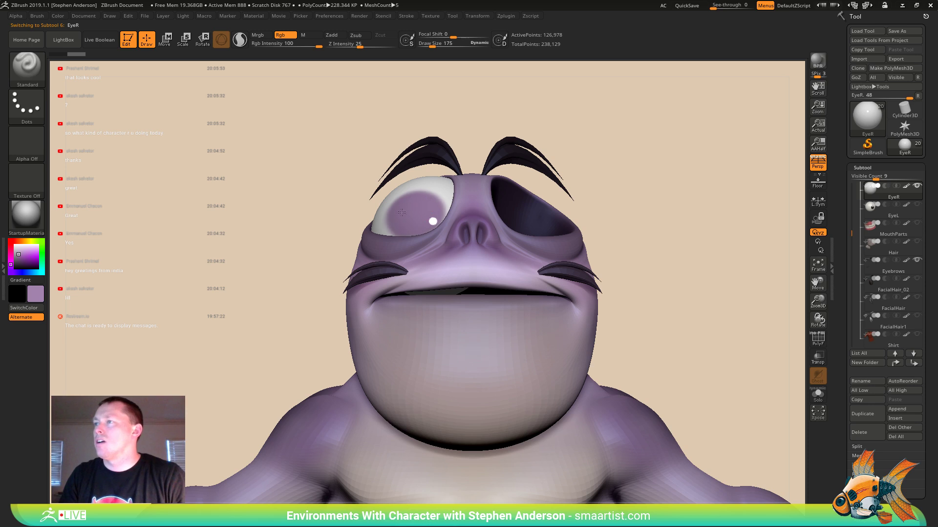
mouse_move(442, 205)
right_mouse_down()
mouse_move(557, 230)
mouse_move(563, 182)
mouse_move(586, 234)
right_mouse_up()
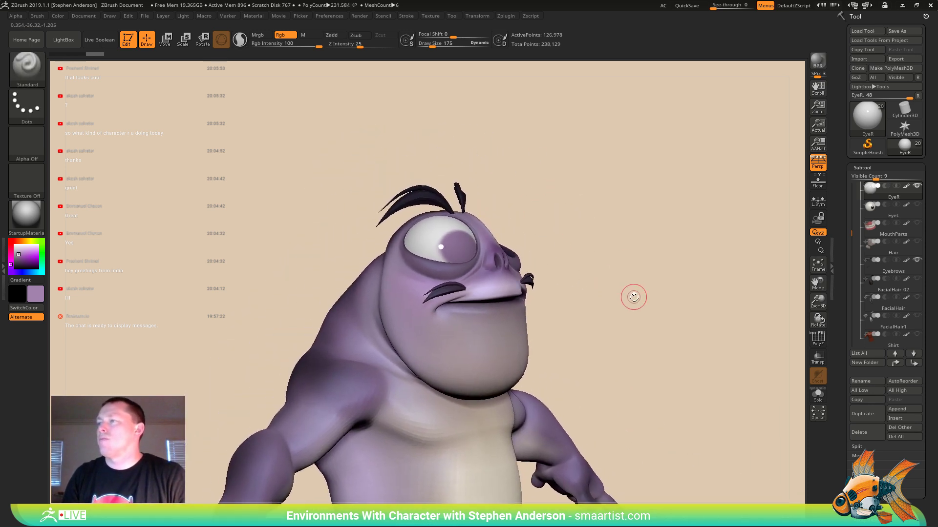
- Compare the painted iris with variant D in the Photos reference image, return to ZBrush and undo the purple paint
key("alt+Tab")
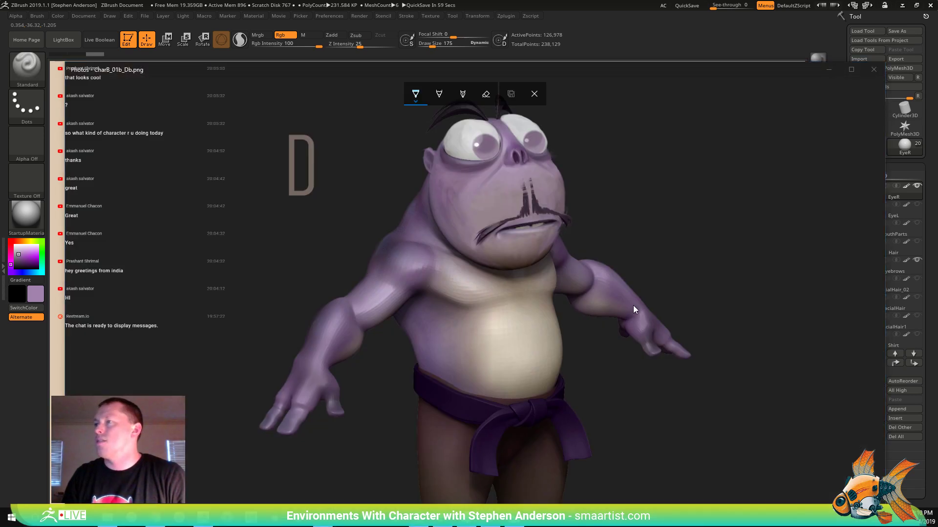
key("alt+Tab")
mouse_move(633, 277)
right_mouse_down()
mouse_move(628, 291)
mouse_move(513, 313)
mouse_move(475, 273)
mouse_move(494, 299)
right_mouse_up()
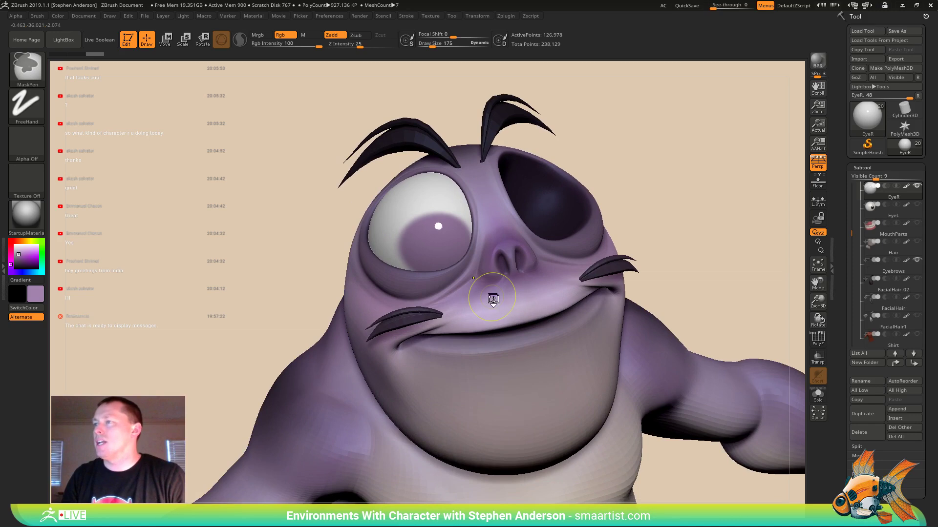
key("ctrl+z")
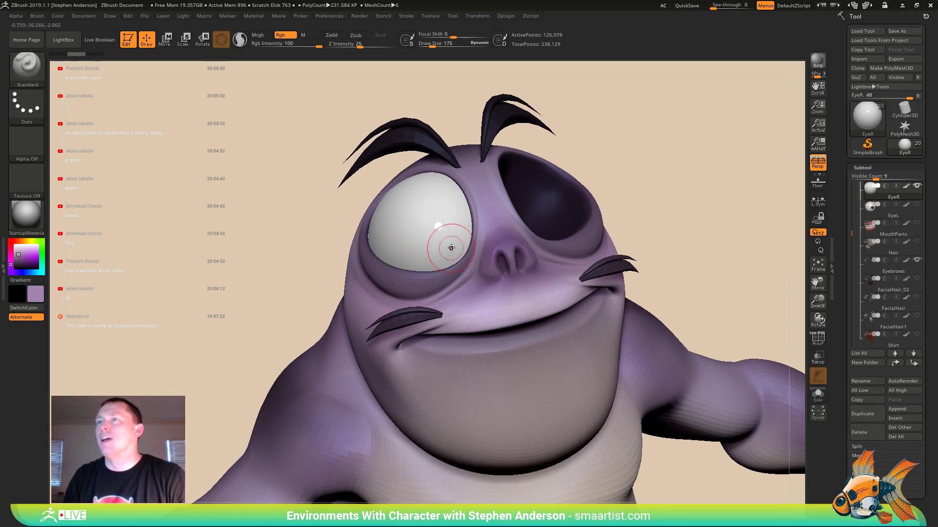
- Choose MaskPerfectCircle as the masking brush
key("ctrl")
left_click(24, 68, "ctrl")
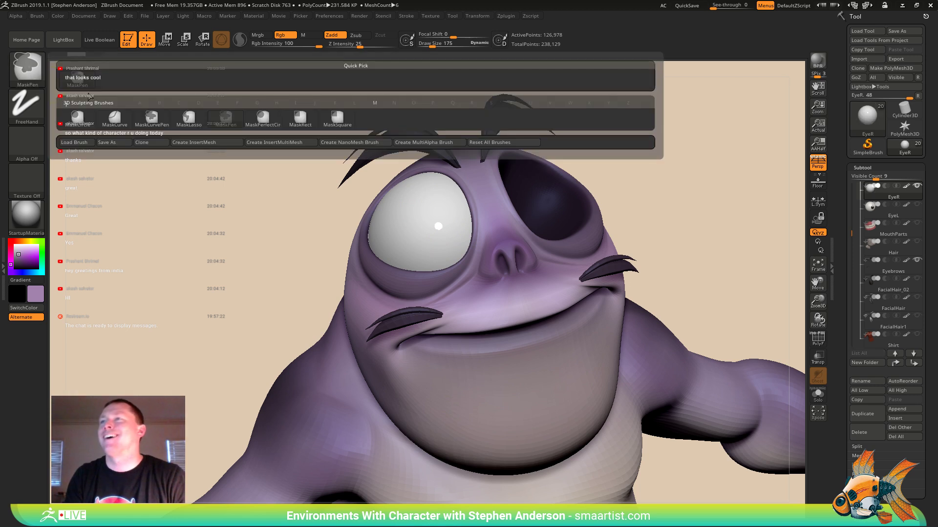
left_click(266, 119)
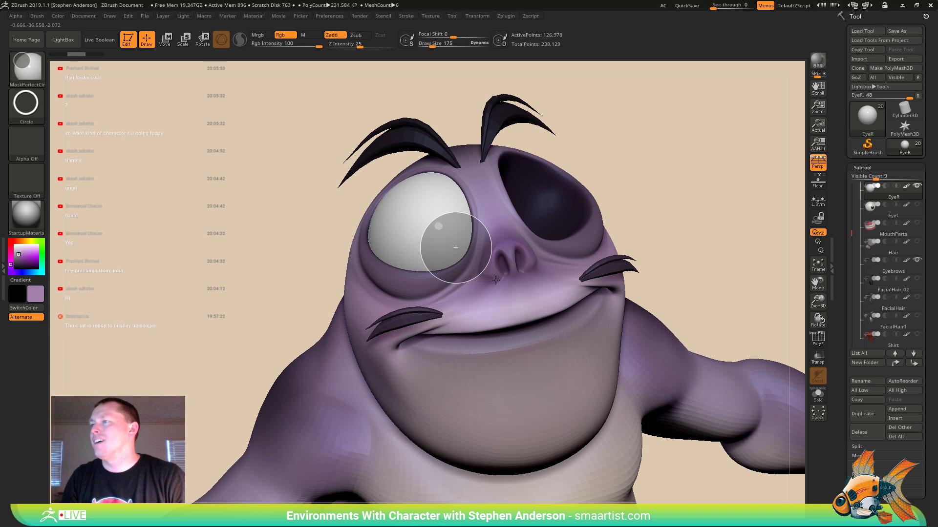
- Mask a circle on the EyeR eyeball, invert the mask, paint the iris purple through it and clear the mask
left_click_drag(659, 172, 654, 153)
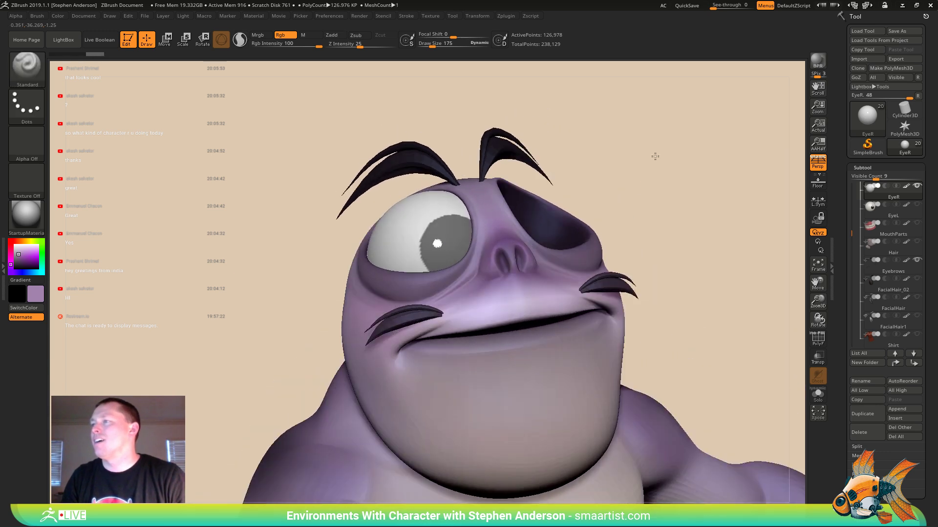
left_click(444, 242, "ctrl")
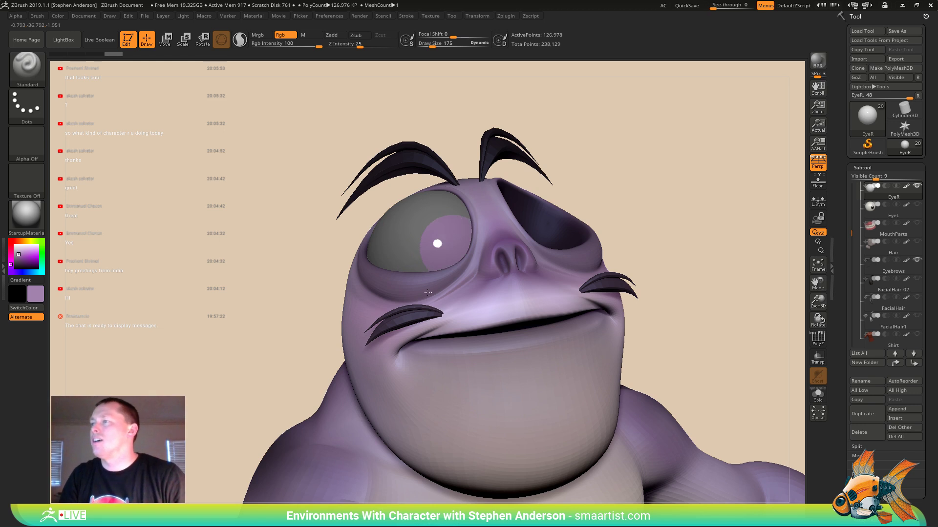
left_click(665, 199, "ctrl")
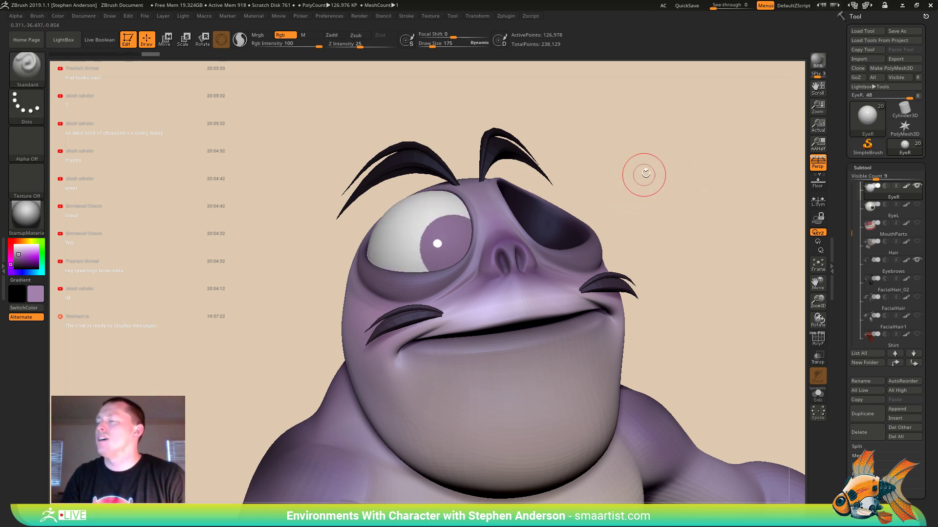
- Undo the purple iris and mask a new circular iris area on the EyeR eyeball towards the nose
mouse_move(643, 173)
left_mouse_down()
mouse_move(667, 161)
mouse_move(689, 310)
mouse_move(668, 295)
mouse_move(684, 287)
left_mouse_up()
left_click_drag(657, 192, 559, 167)
right_click_drag(559, 168, 440, 247, "ctrl")
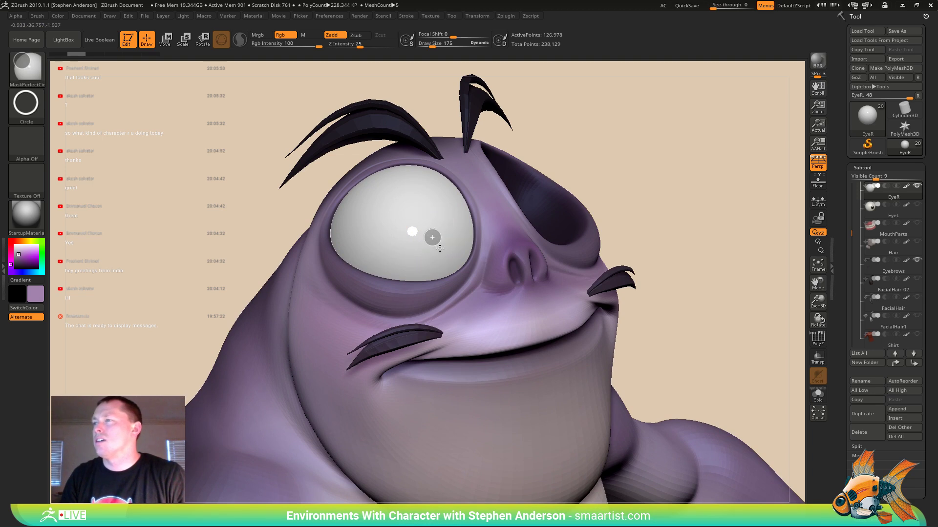
left_click_drag(691, 210, 677, 188)
left_click_drag(709, 156, 703, 205)
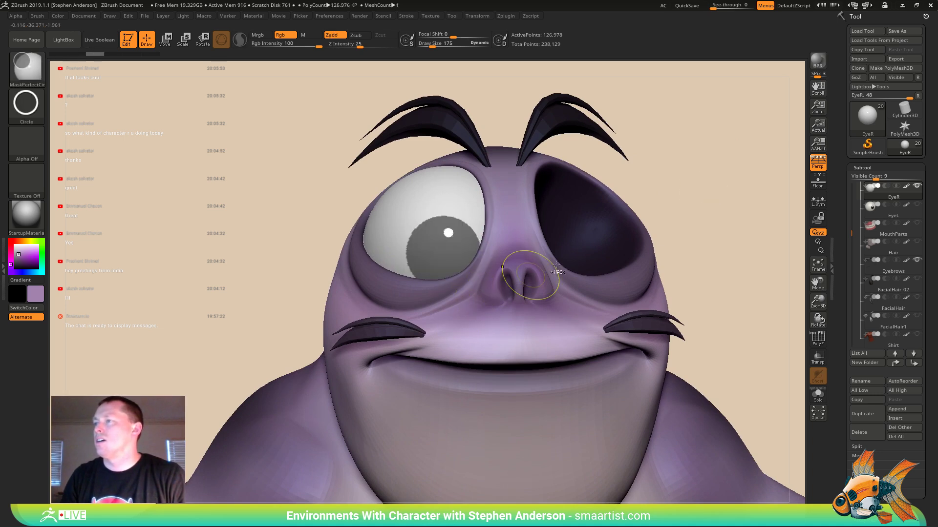
mouse_move(705, 194)
left_mouse_down("alt")
mouse_move(654, 232)
mouse_move(643, 213)
mouse_move(682, 229)
mouse_move(655, 253)
mouse_move(637, 246)
mouse_move(661, 362)
mouse_move(653, 220)
mouse_move(626, 215)
left_mouse_up("alt")
- Invert the mask, paint the circular iris purple and clear the mask from the eyeball
key("ctrl")
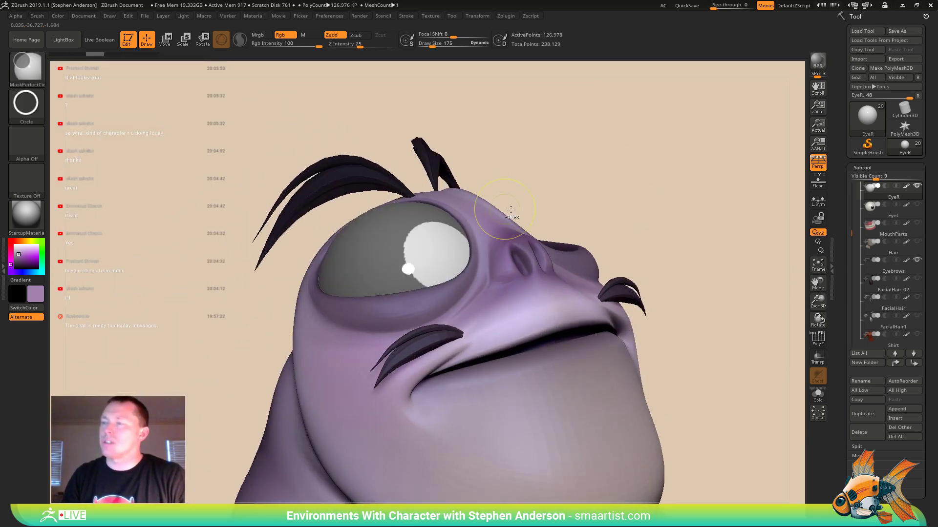
left_click(567, 188, "ctrl")
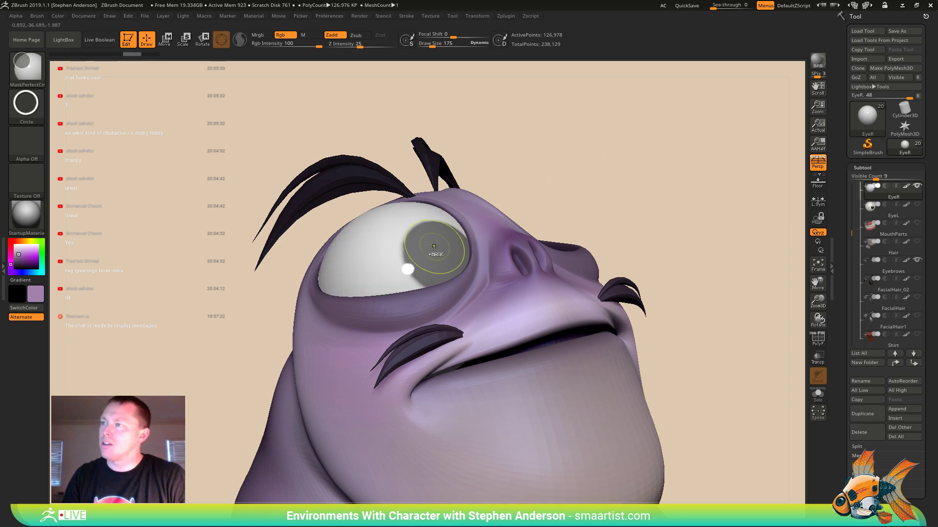
left_click(582, 182, "ctrl")
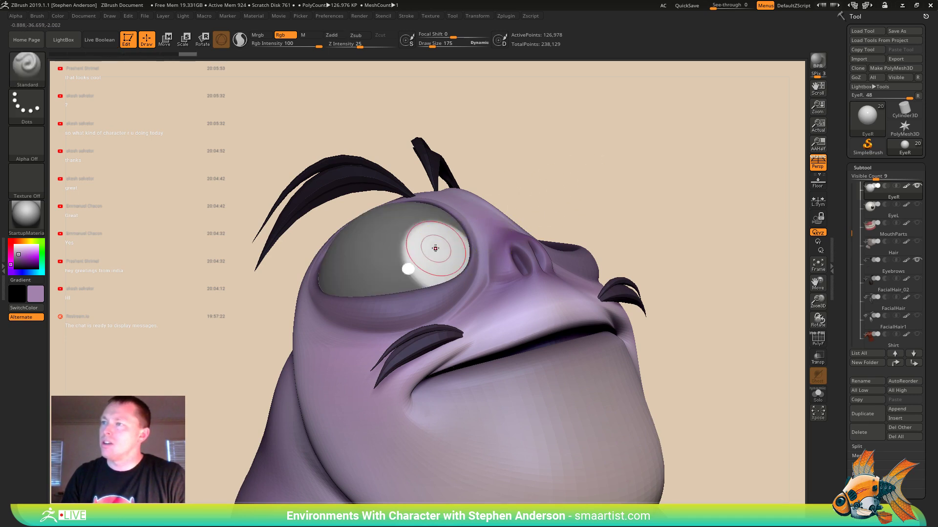
mouse_move(435, 249)
left_mouse_down()
mouse_move(452, 251)
mouse_move(434, 292)
left_mouse_up()
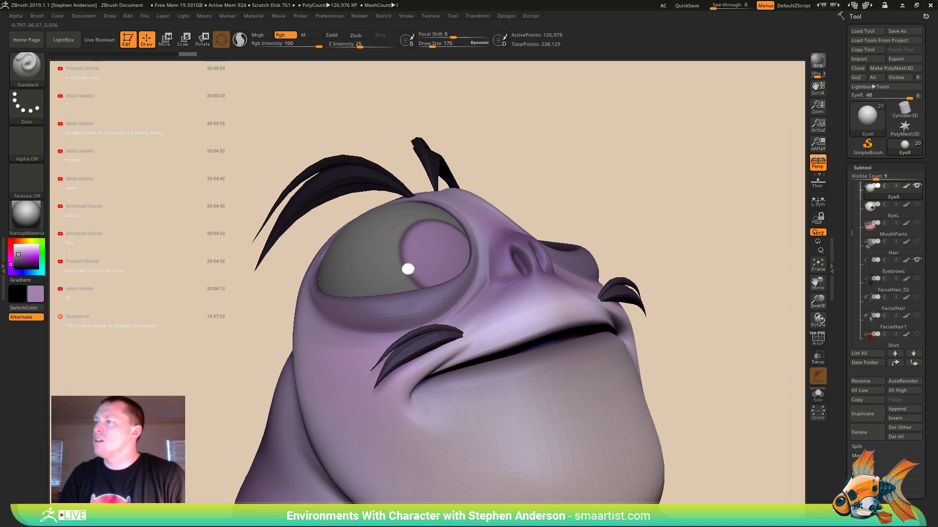
left_click_drag(629, 148, 646, 210, "ctrl")
right_click_drag(646, 214, 609, 172, "ctrl")
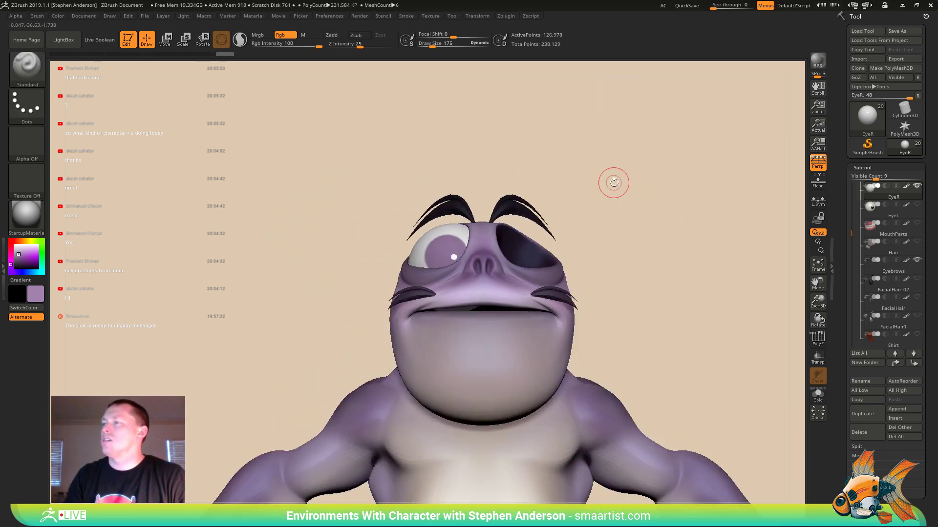
- Duplicate the EyeR subtool and delete the copy's lower subdivision levels
key("ctrl+shift+d")
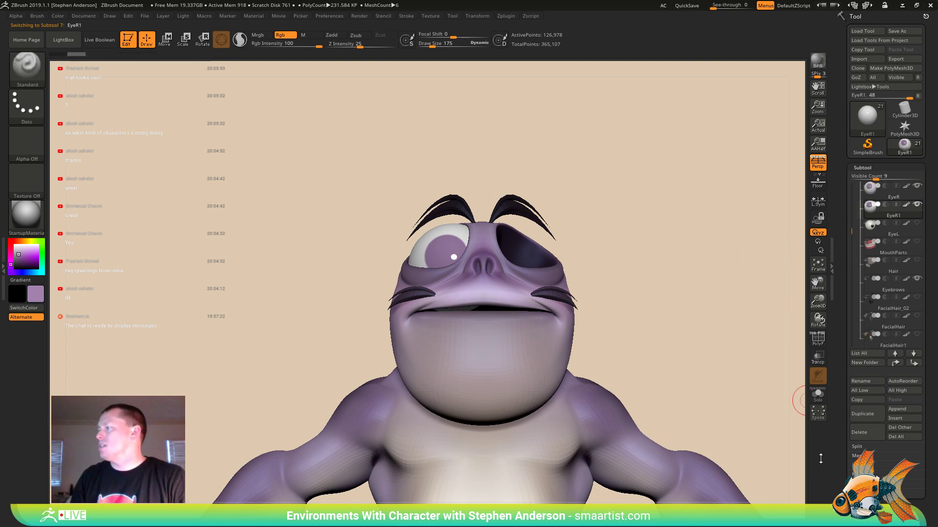
scroll(886, 451, "down", 5)
left_click(869, 389)
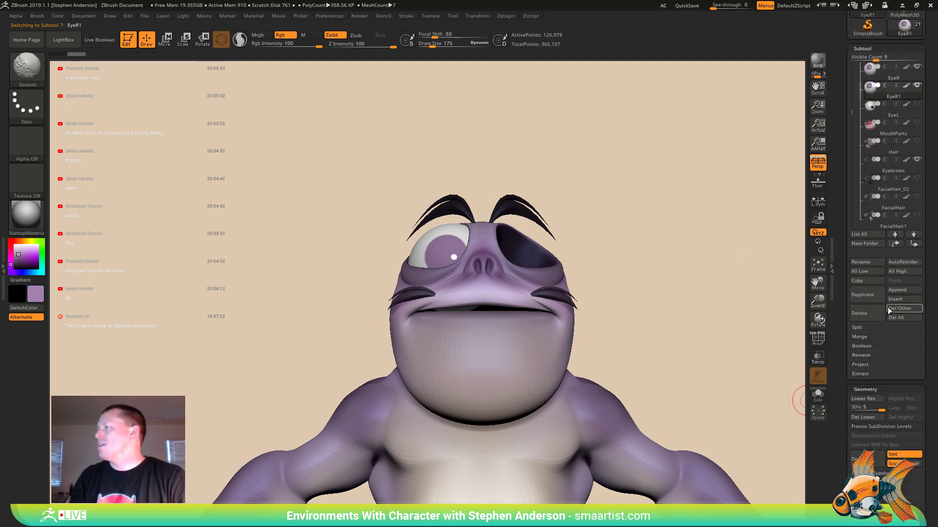
scroll(880, 404, "down", 15)
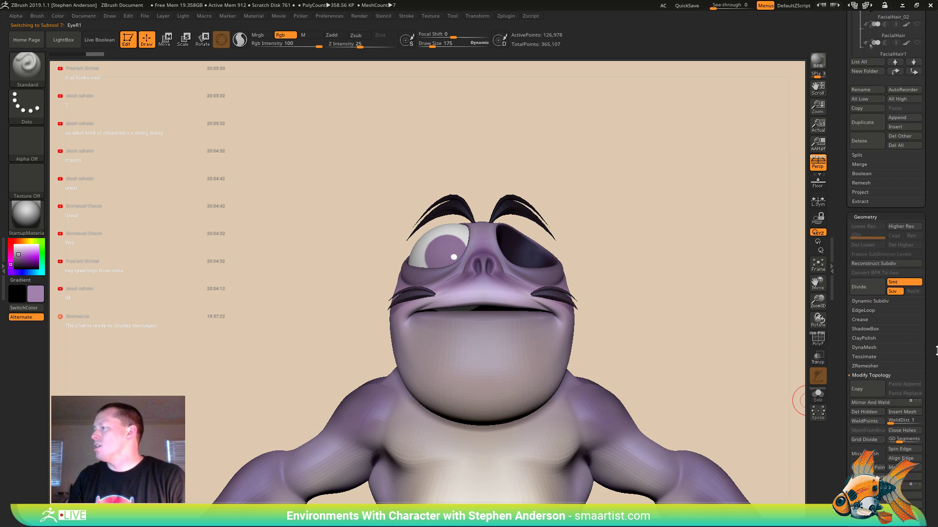
- Mirror the duplicated eyeball into the empty eye socket with the Deformation Mirror
left_click(867, 366)
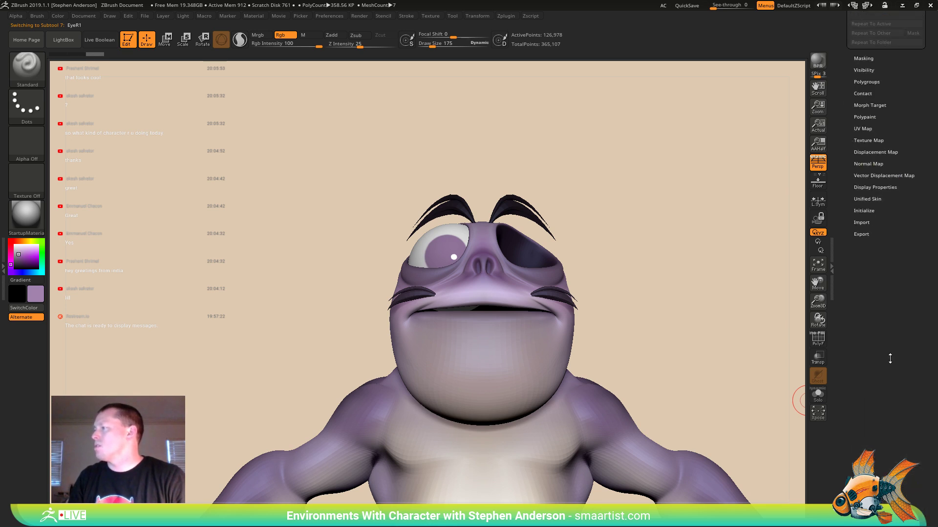
scroll(869, 119, "up", 5)
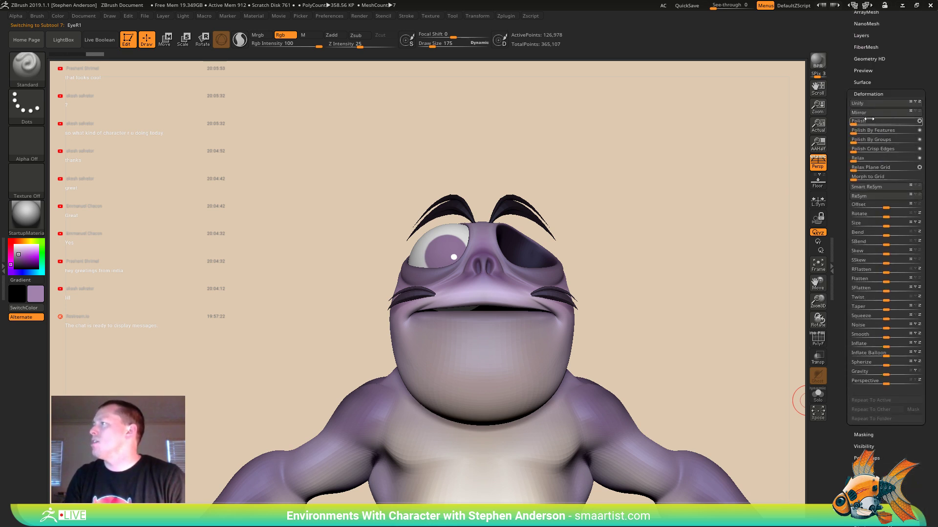
left_click(872, 113)
mouse_move(622, 219)
left_mouse_down()
mouse_move(642, 224)
mouse_move(626, 218)
mouse_move(617, 228)
mouse_move(655, 243)
mouse_move(651, 224)
mouse_move(629, 218)
left_mouse_up()
right_click_drag(625, 222, 581, 420, "ctrl")
mouse_move(524, 307)
right_mouse_down()
mouse_move(479, 308)
mouse_move(509, 300)
mouse_move(521, 313)
right_mouse_up()
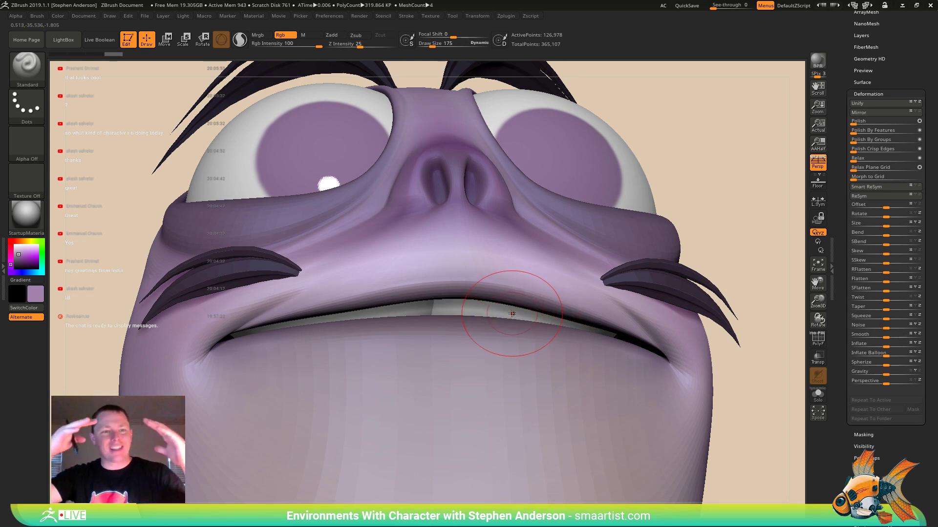
- Show the body's polygroups with PolyFrame and hide the lip and inner mouth polygroups
mouse_move(369, 236)
right_mouse_down()
mouse_move(374, 291)
mouse_move(394, 298)
mouse_move(385, 298)
mouse_move(389, 322)
right_mouse_up()
key("shift+f")
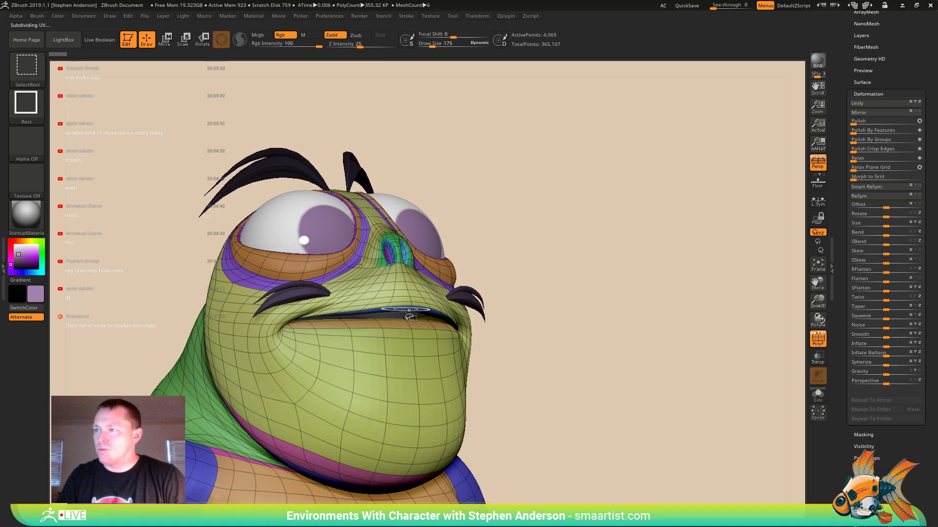
left_click(394, 310, "ctrl+shift")
left_click(409, 317, "ctrl+shift")
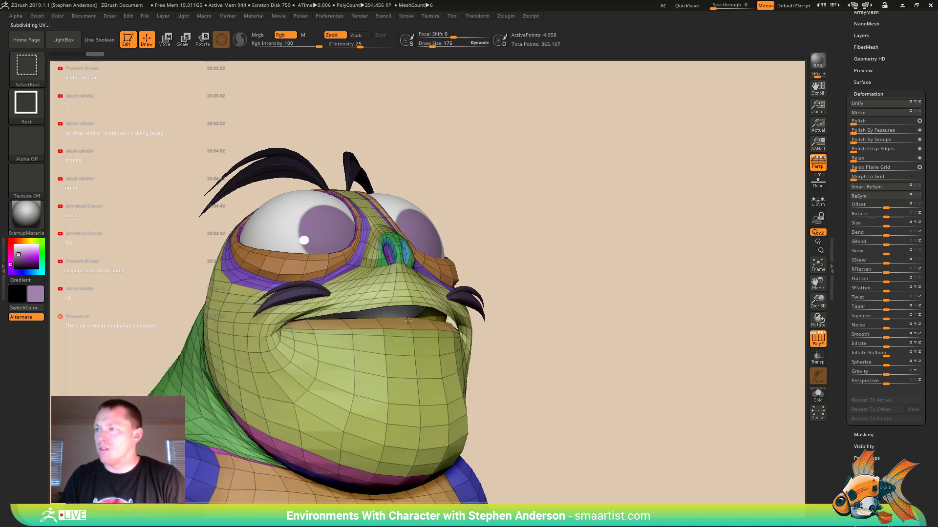
left_click_drag(555, 251, 592, 294, "ctrl+shift")
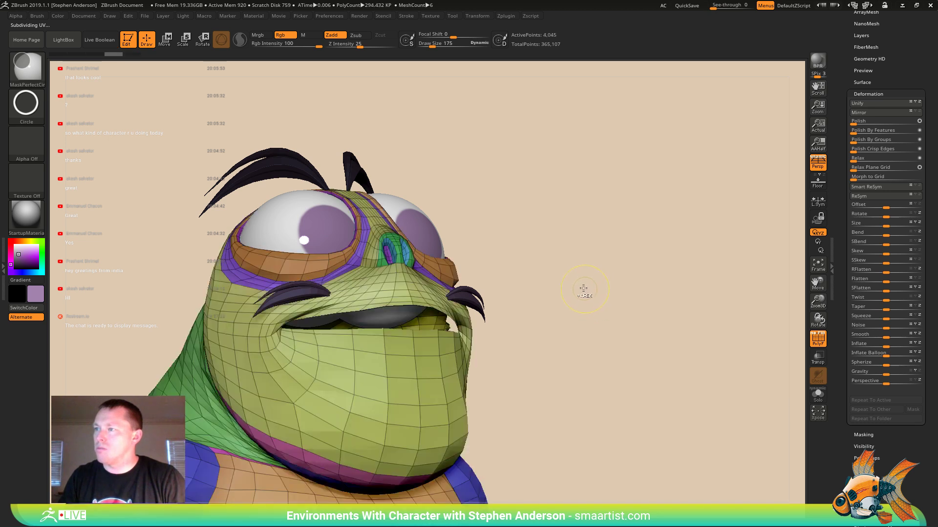
key("ctrl+shift")
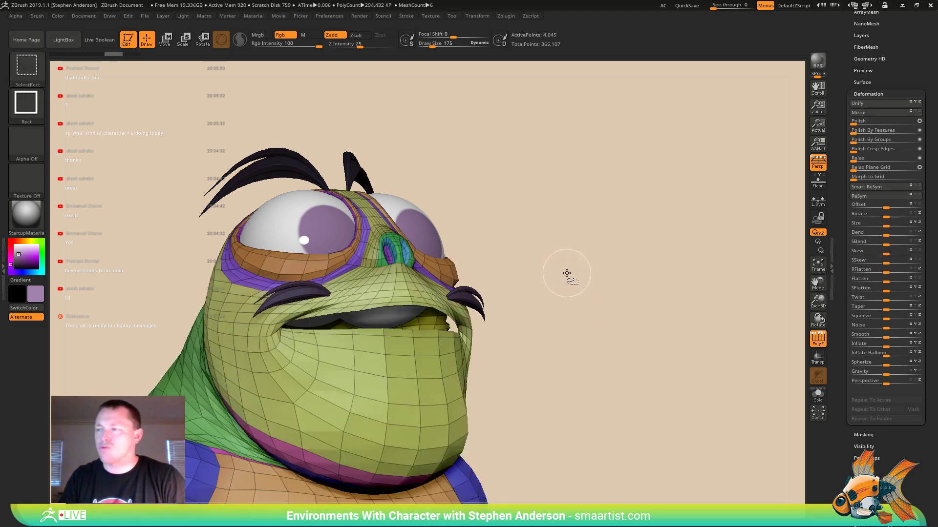
left_click(566, 274, "ctrl+shift")
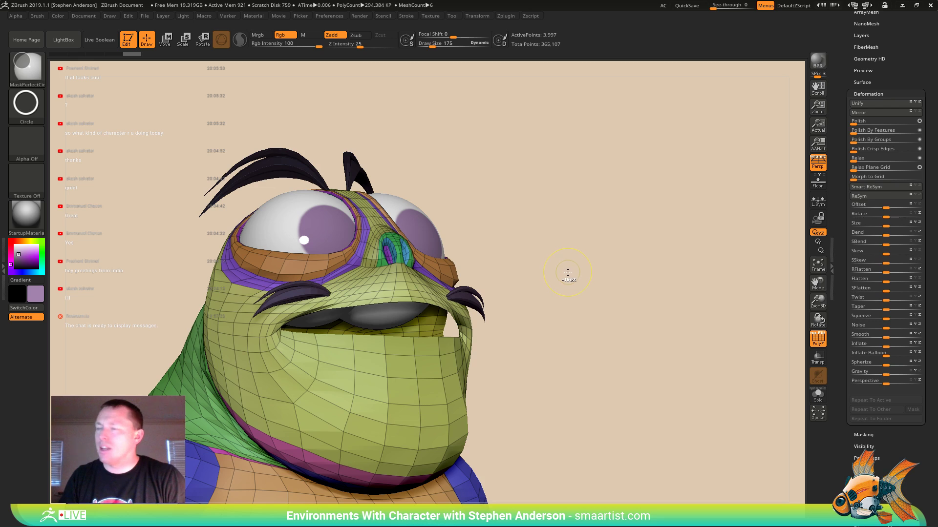
- Mask the visible part of the body, unhide the lips and blur the mask edge around the mouth
left_click(568, 272, "ctrl")
left_click(575, 258, "ctrl+shift")
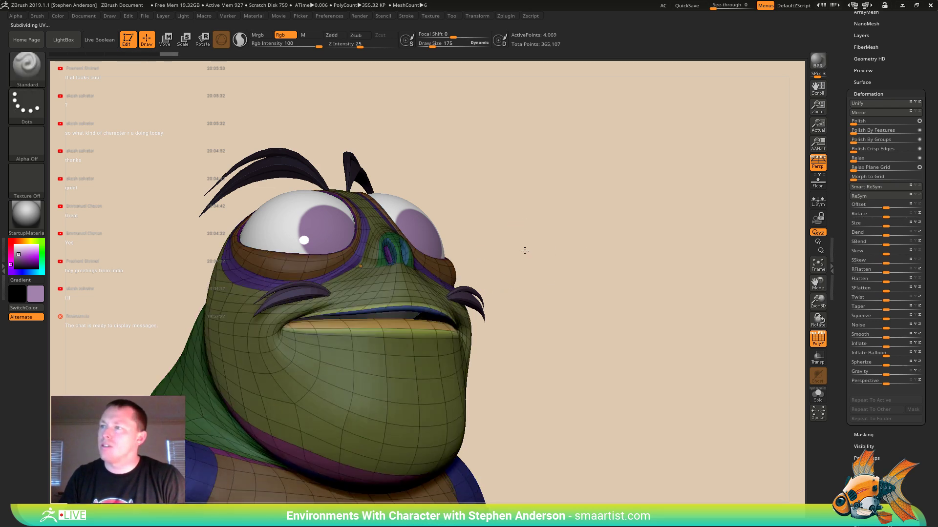
mouse_move(525, 250)
left_mouse_down()
mouse_move(510, 270)
mouse_move(561, 268)
mouse_move(534, 282)
mouse_move(513, 261)
mouse_move(404, 275)
left_mouse_up()
left_click(387, 338, "ctrl")
left_click(388, 344, "ctrl")
- Reposition the unmasked lip area with the Move gizmo and return to Draw mode
key("w")
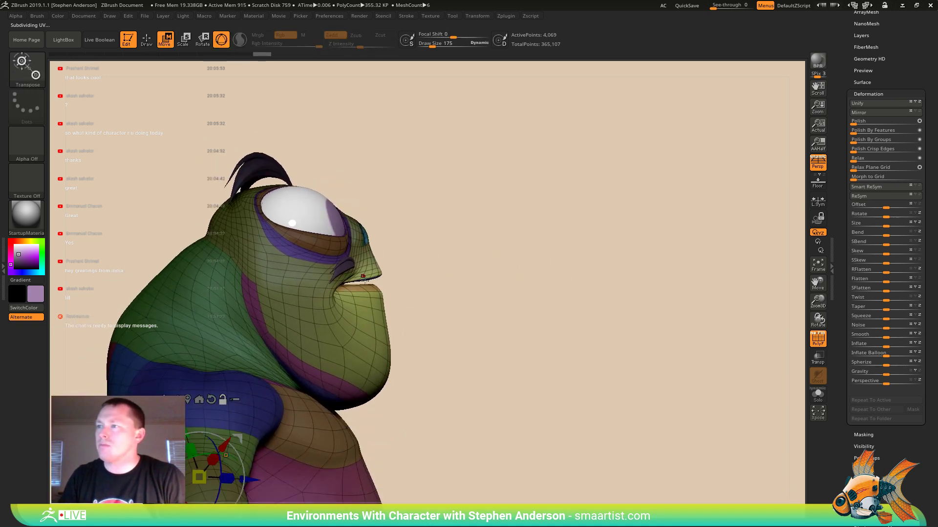
left_click(364, 279)
left_click_drag(419, 247, 501, 236)
mouse_move(518, 242)
right_mouse_down()
mouse_move(508, 242)
mouse_move(521, 293)
right_mouse_up()
key("q")
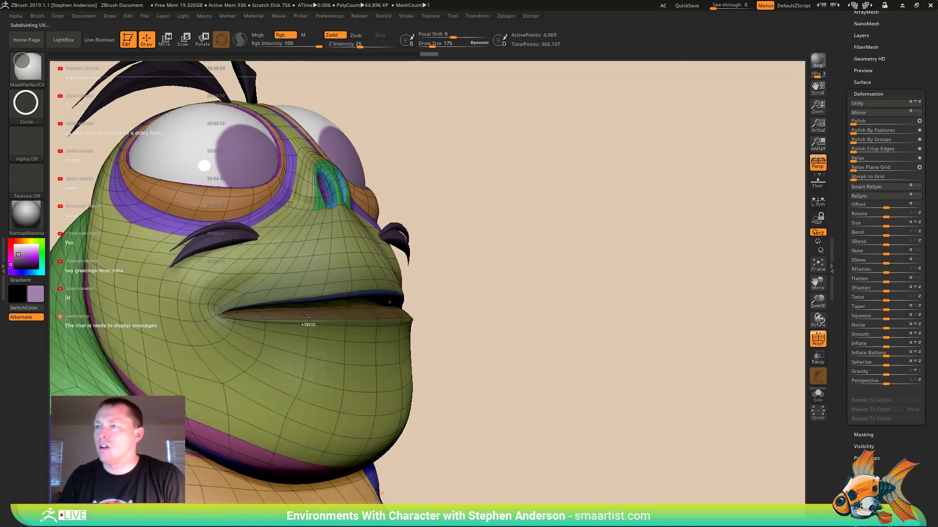
- Choose MaskLasso as the masking brush and view the mouth from the front and side
left_click(26, 56, "ctrl")
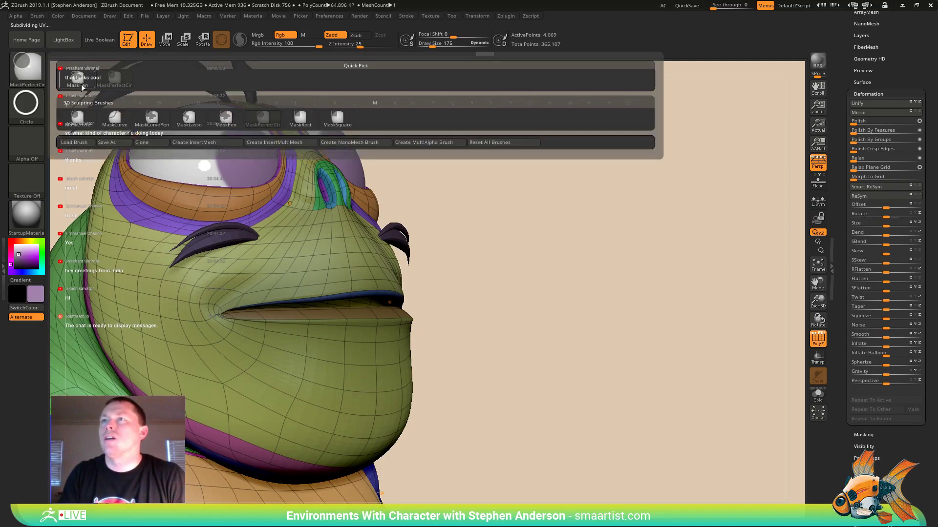
left_click(194, 118)
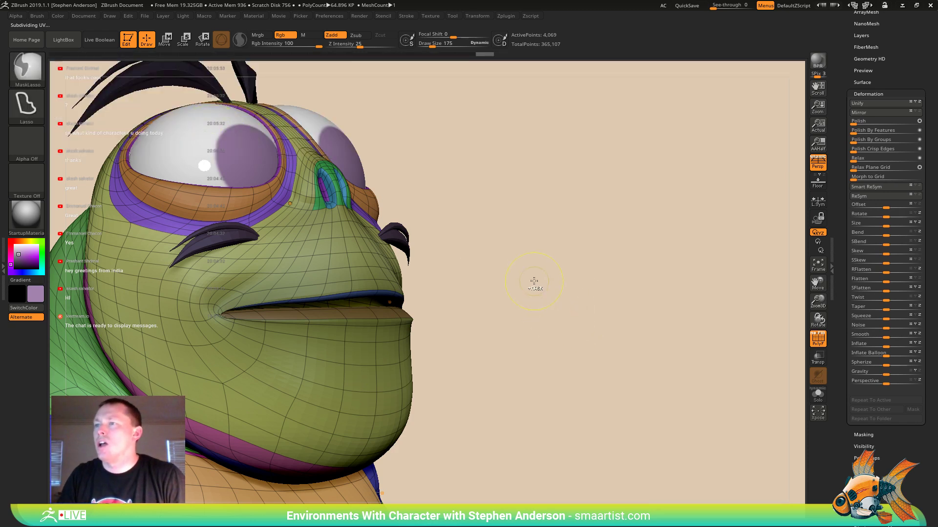
left_click_drag(540, 320, 402, 302)
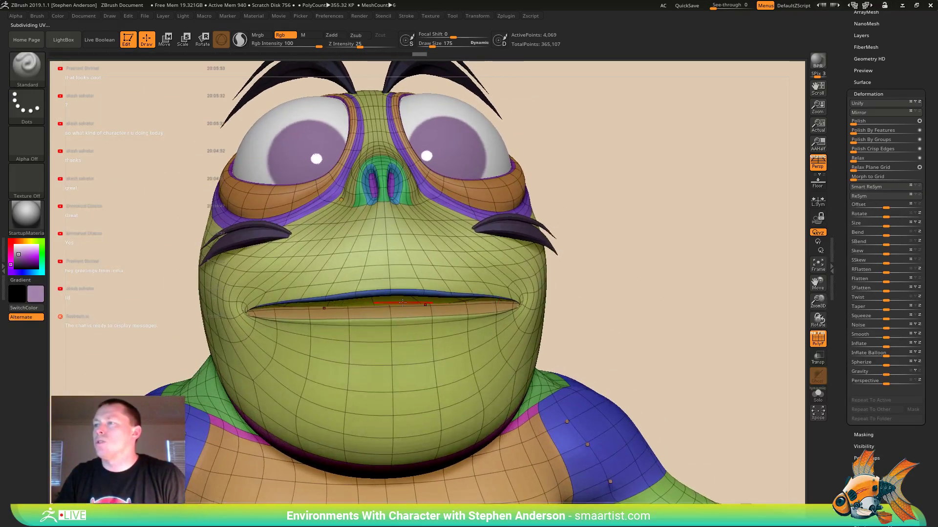
right_click_drag(458, 337, 494, 329)
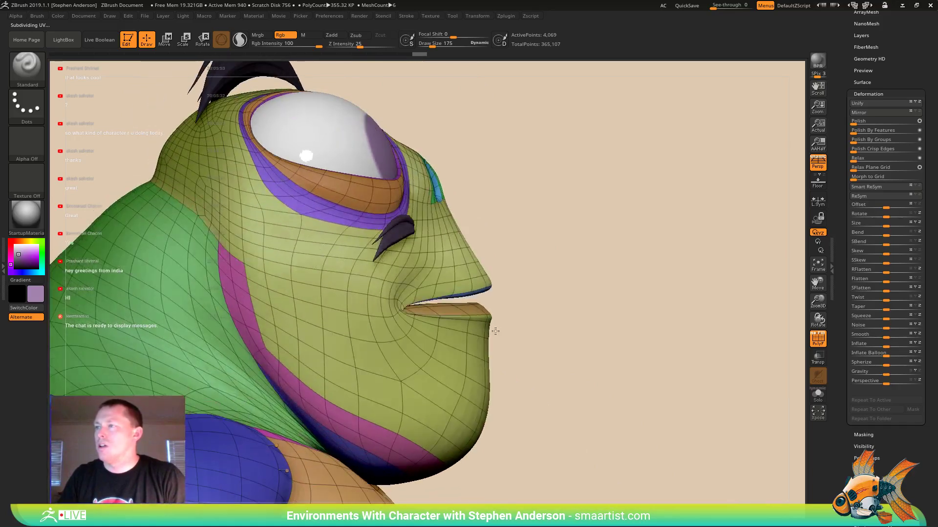
- Lasso-mask the mouth area, invert the mask so the lips and chin stay free, and blur its edge widely
mouse_move(457, 255)
left_mouse_down("ctrl")
mouse_move(365, 372)
mouse_move(624, 365)
mouse_move(591, 338)
left_mouse_up("ctrl")
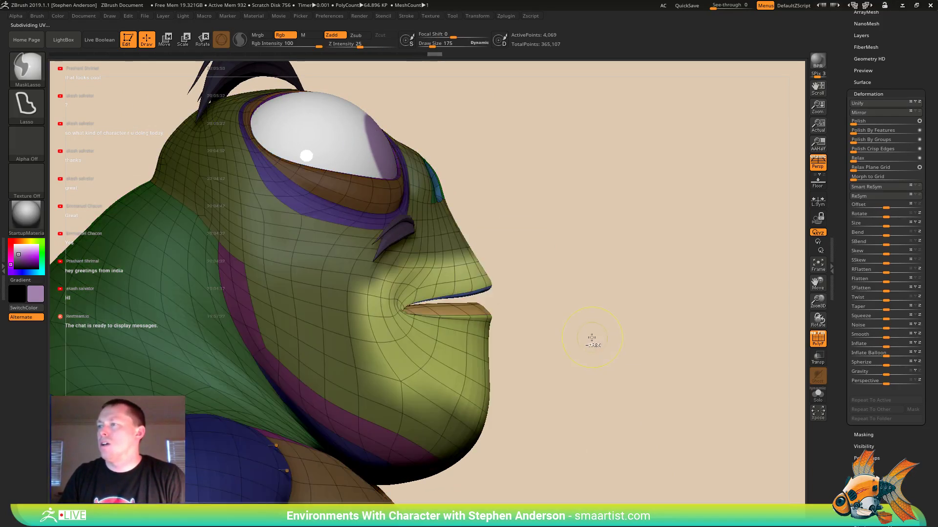
left_click(440, 336, "ctrl")
left_click(553, 293, "ctrl")
left_click(446, 285, "ctrl")
left_click(577, 270, "ctrl")
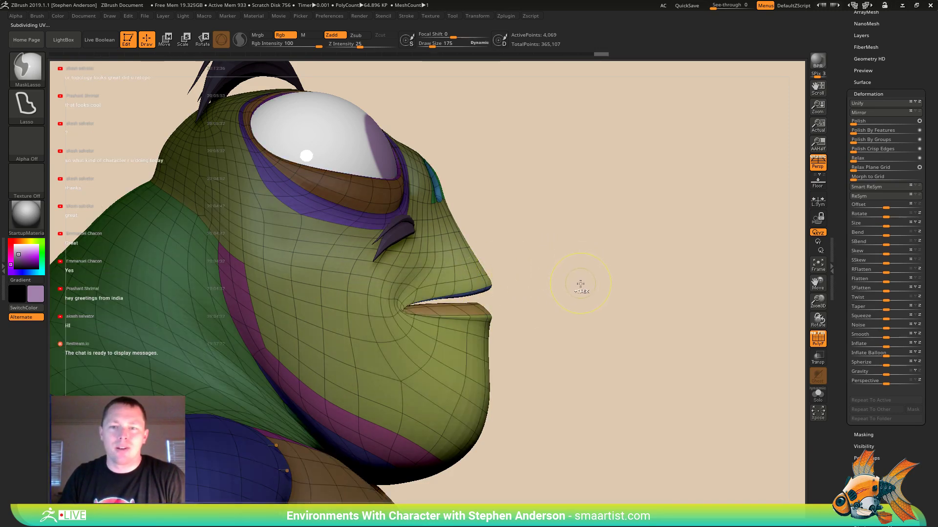
- Choose the Move brush, set its draw size to 516 and reshape the lips and mouth corners
left_click_drag(587, 259, 560, 291)
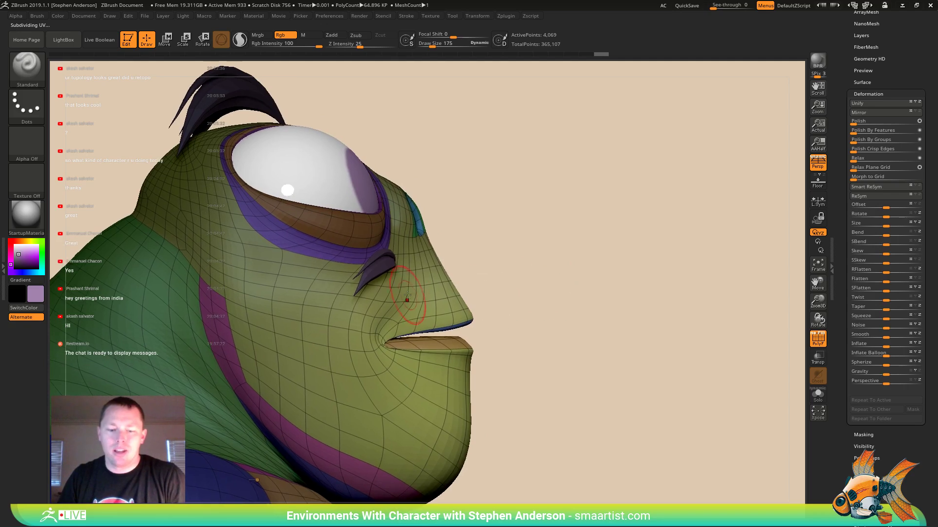
key("b")
key("m")
key("v")
key("s")
mouse_move(391, 330)
left_mouse_down()
mouse_move(379, 338)
mouse_move(370, 389)
left_mouse_up()
key("s")
mouse_move(527, 349)
left_mouse_down()
mouse_move(384, 338)
mouse_move(402, 348)
left_mouse_up()
mouse_move(469, 309)
left_mouse_down()
mouse_move(472, 330)
mouse_move(445, 348)
left_mouse_up()
mouse_move(445, 348)
right_mouse_down()
mouse_move(574, 349)
mouse_move(440, 358)
right_mouse_up()
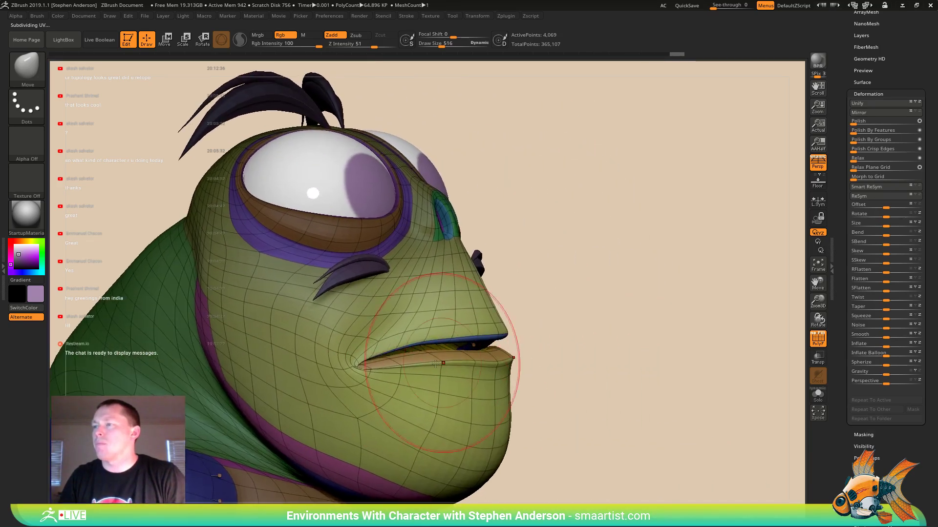
left_click_drag(361, 363, 358, 367)
right_click_drag(358, 367, 607, 272)
- Load the Char_05 ZTool from the _CandyLand project folder
scroll(901, 146, "up", 5)
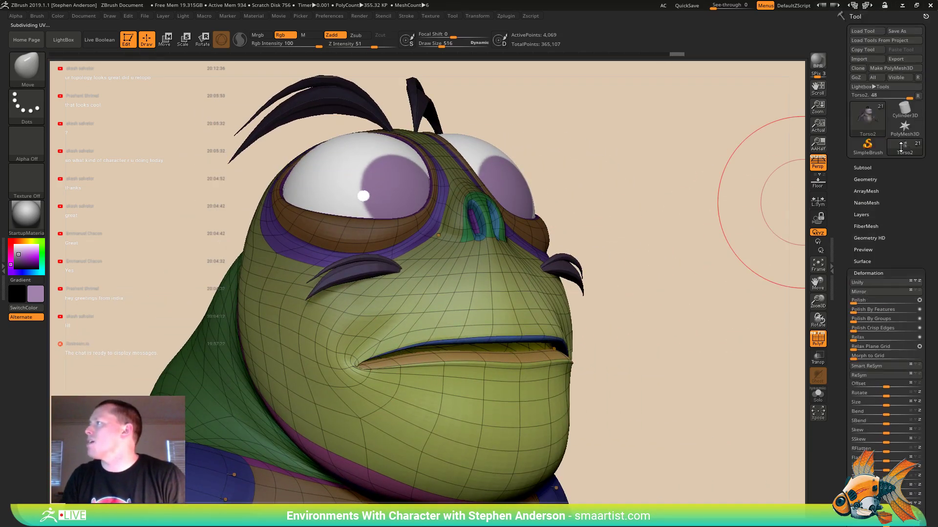
left_click(864, 31)
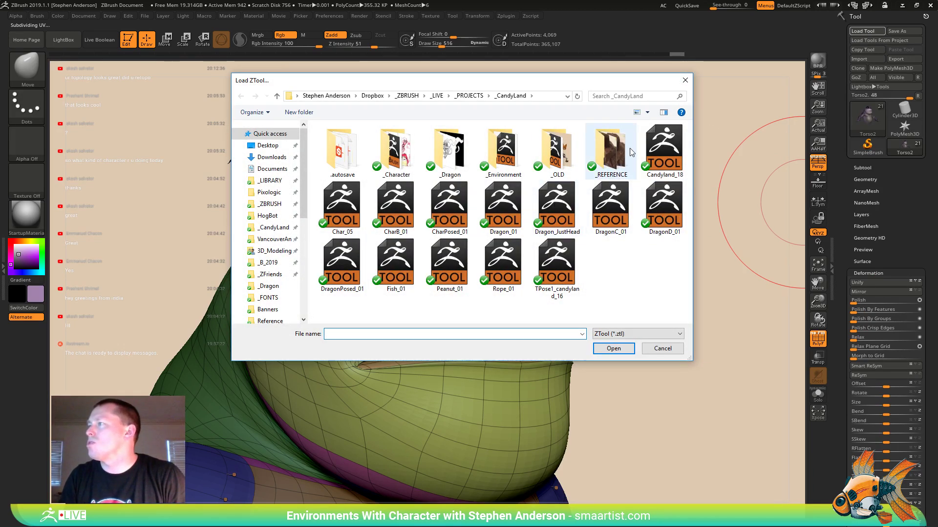
double_click(343, 209)
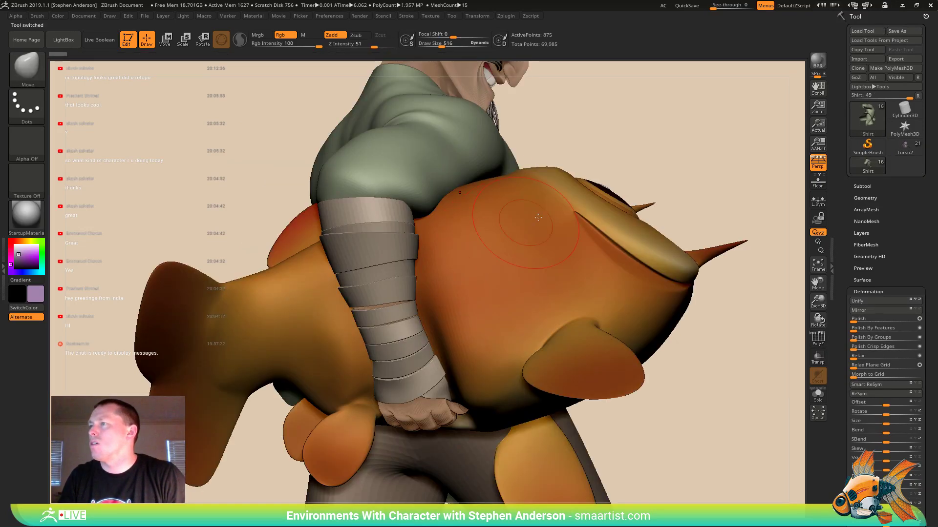
- Select the old man's torso subtool, show PolyFrame and examine the topology of his head and mouth
mouse_move(603, 159)
left_mouse_down()
mouse_move(578, 168)
mouse_move(612, 281)
mouse_move(499, 213)
mouse_move(508, 215)
left_mouse_up()
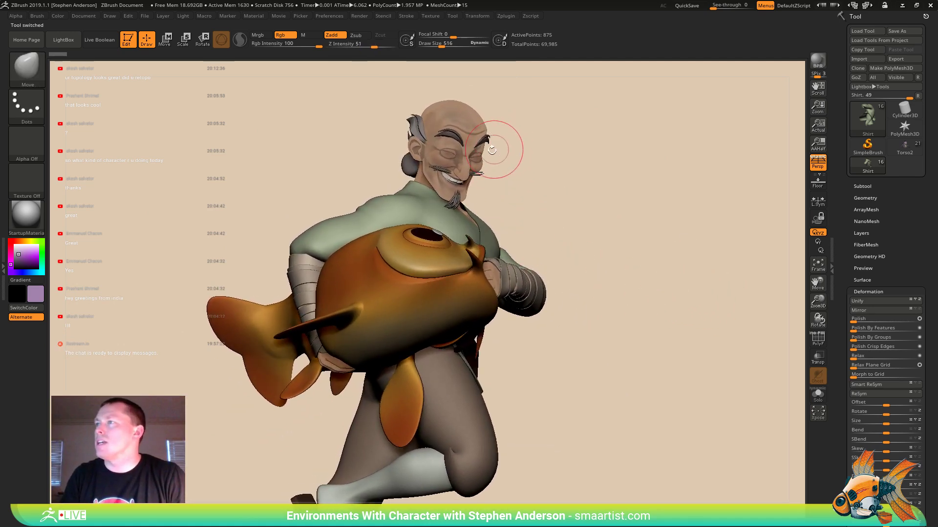
mouse_move(512, 147)
left_mouse_down()
mouse_move(416, 188)
mouse_move(461, 167)
mouse_move(442, 181)
mouse_move(428, 225)
mouse_move(405, 219)
mouse_move(418, 222)
mouse_move(407, 271)
left_mouse_up()
key("shift+f")
left_click(449, 150, "alt")
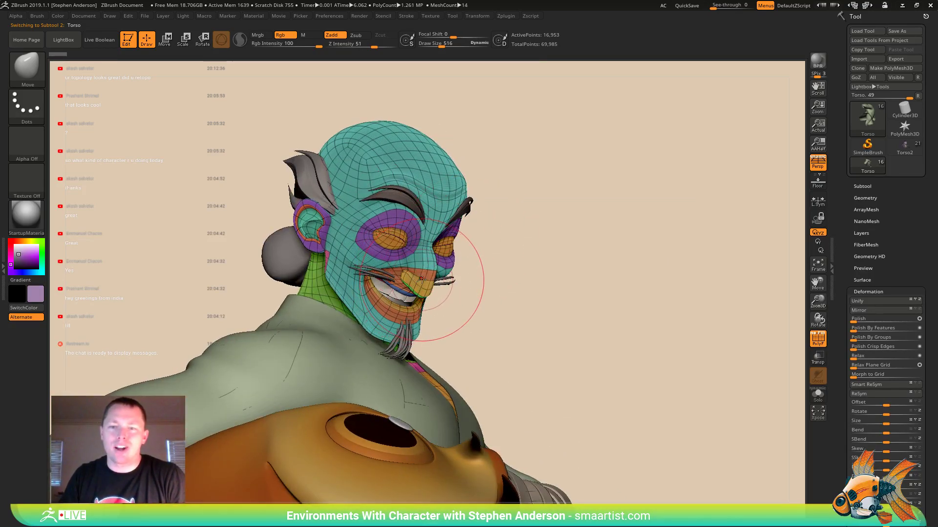
left_click_drag(446, 250, 610, 205)
- Switch back to the Torso2 tool and clear the mask on the purple character's body
left_click(904, 147)
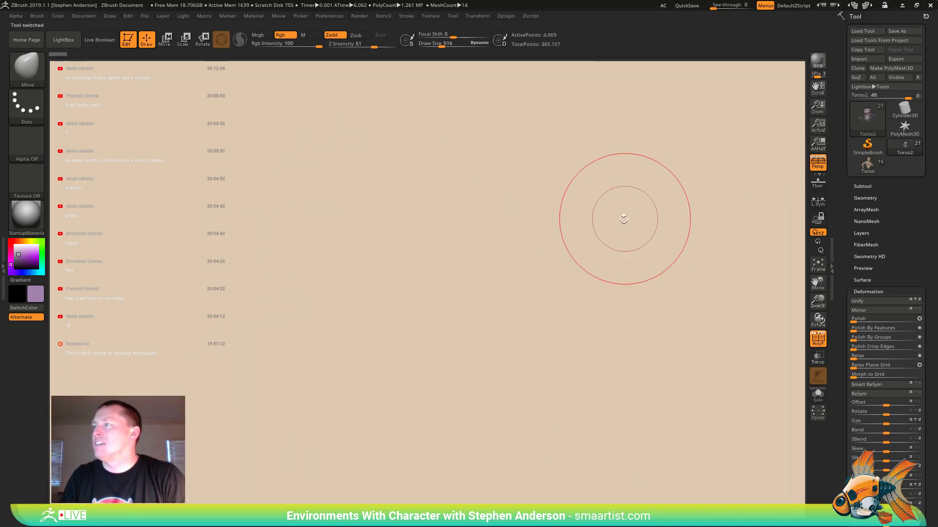
right_click_drag(612, 201, 625, 369, "alt")
right_click_drag(616, 337, 481, 341)
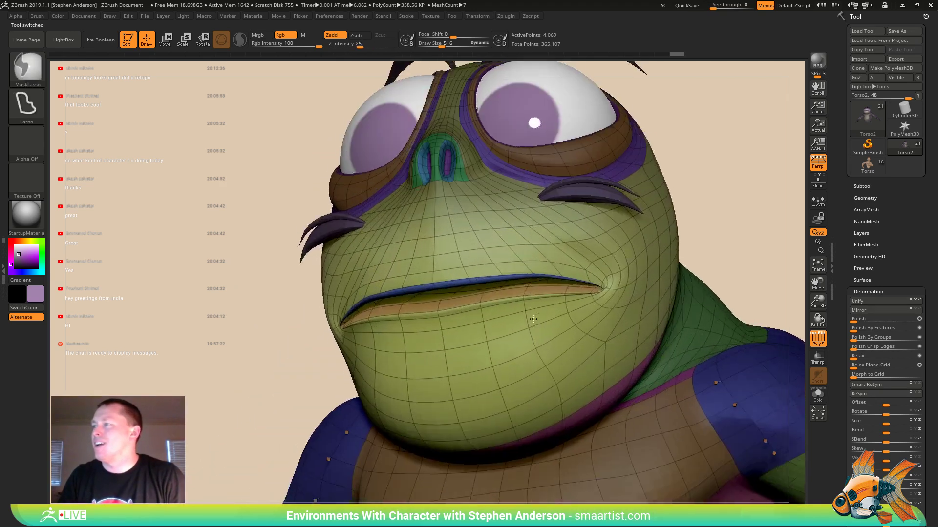
left_click_drag(706, 203, 711, 213, "ctrl")
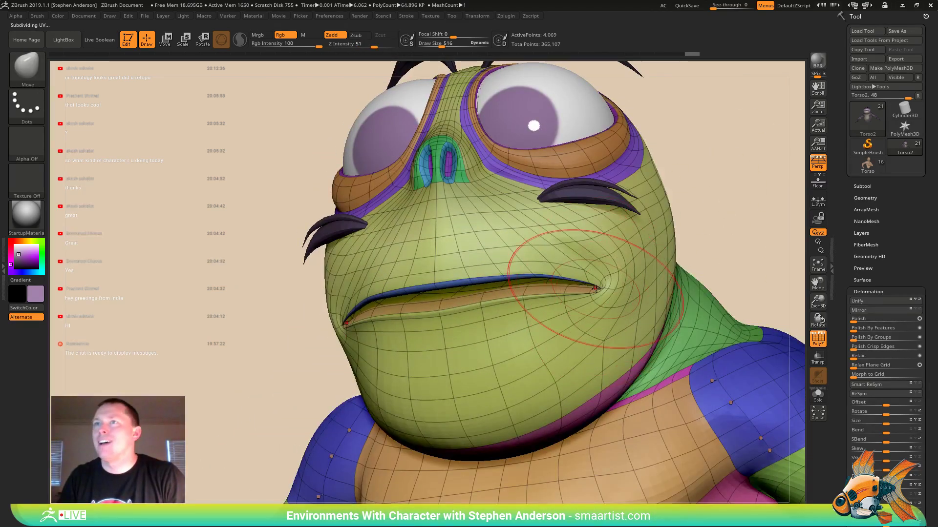
- Pull the mouth corners down and arch the lips with the Move brush, undoing the stray lower-lip stroke
left_click_drag(598, 286, 597, 306)
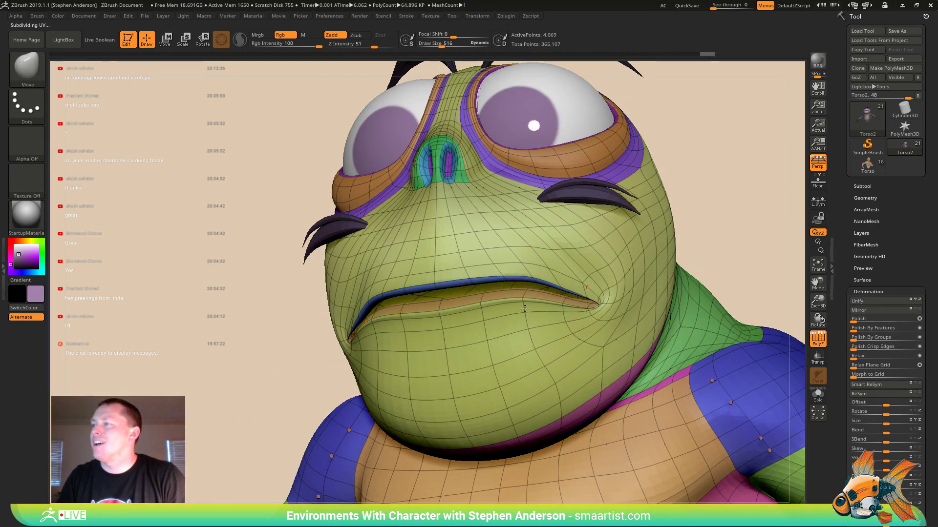
mouse_move(524, 309)
left_mouse_down()
mouse_move(524, 299)
mouse_move(534, 307)
left_mouse_up()
key("ctrl+z")
mouse_move(425, 305)
right_mouse_down()
mouse_move(528, 302)
mouse_move(504, 255)
mouse_move(473, 272)
mouse_move(477, 309)
mouse_move(452, 341)
mouse_move(439, 318)
right_mouse_up()
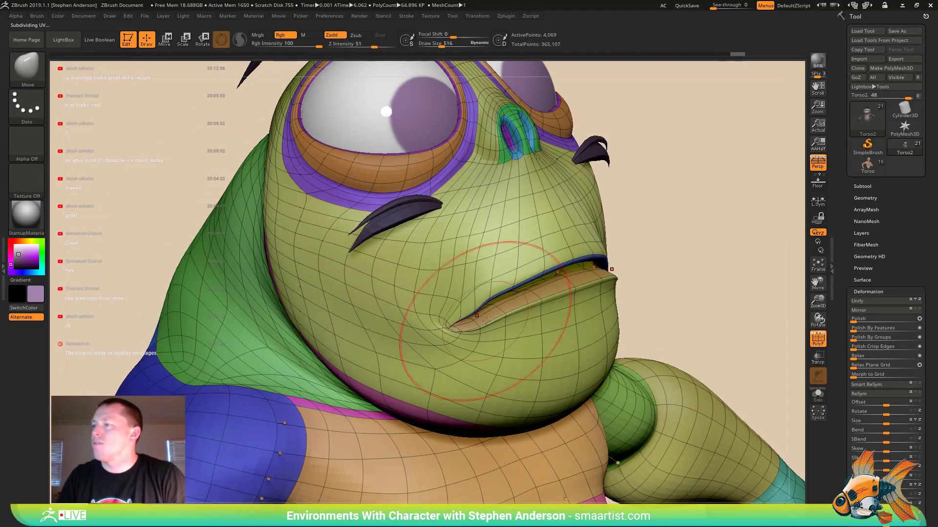
left_click_drag(501, 294, 506, 309)
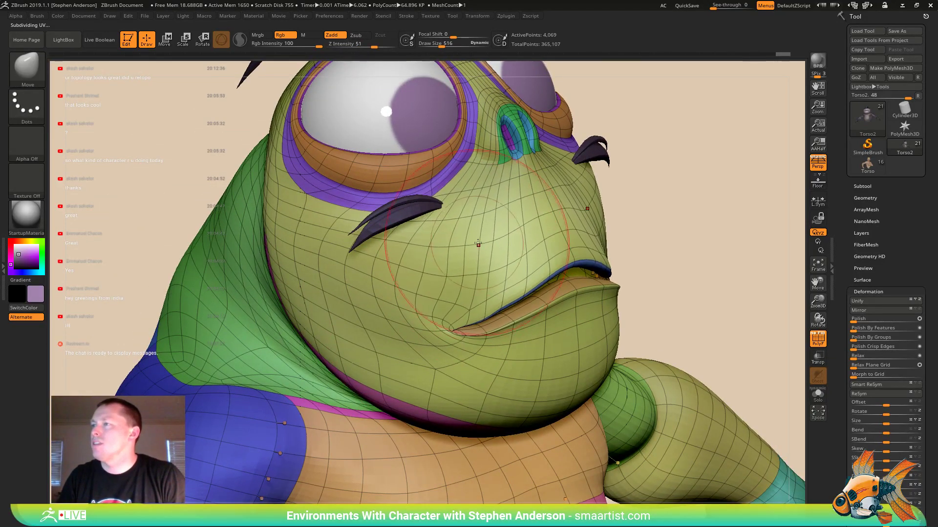
- Set the Move brush's draw size to 403 and its focal shift to 29
key("s")
mouse_move(454, 261)
left_mouse_down()
mouse_move(442, 261)
mouse_move(454, 271)
mouse_move(456, 263)
left_mouse_up()
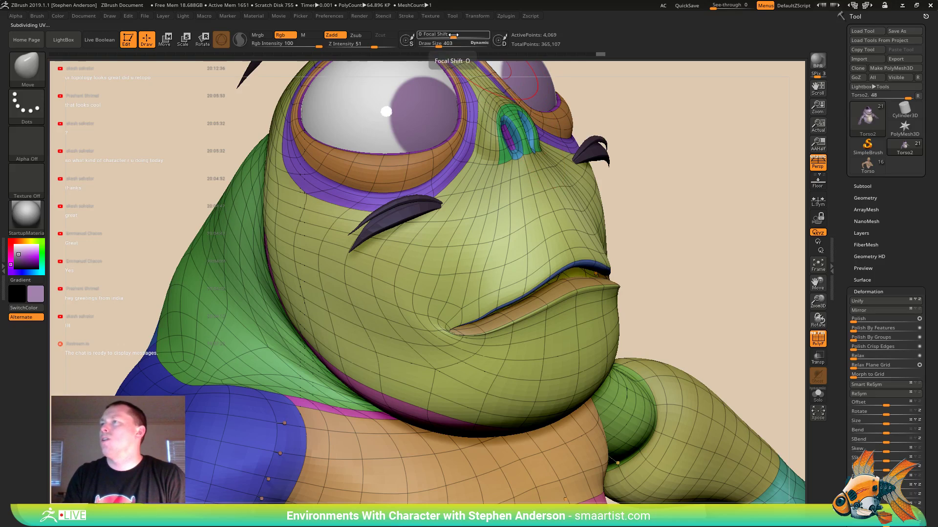
left_click_drag(453, 37, 463, 37)
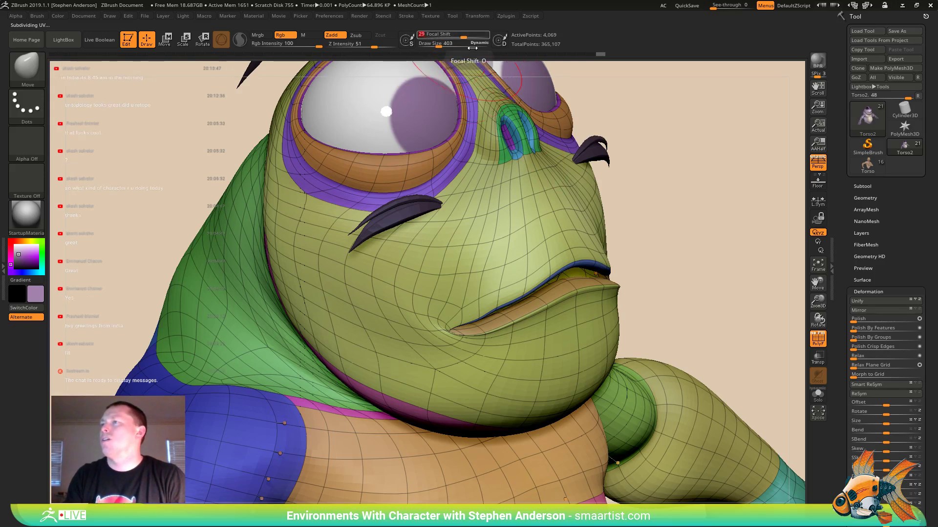
mouse_move(496, 326)
right_mouse_down()
mouse_move(465, 306)
mouse_move(480, 314)
right_mouse_up()
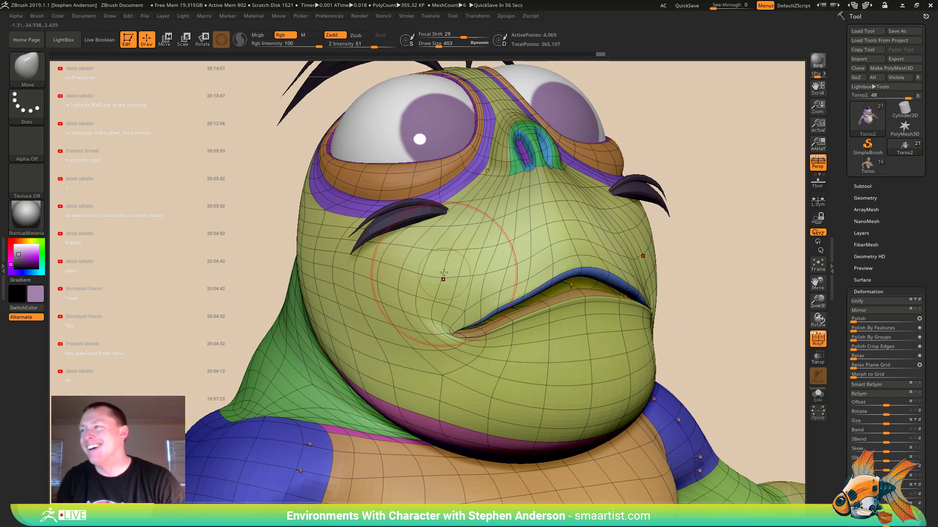
mouse_move(459, 273)
right_mouse_down()
mouse_move(552, 275)
mouse_move(466, 279)
right_mouse_up()
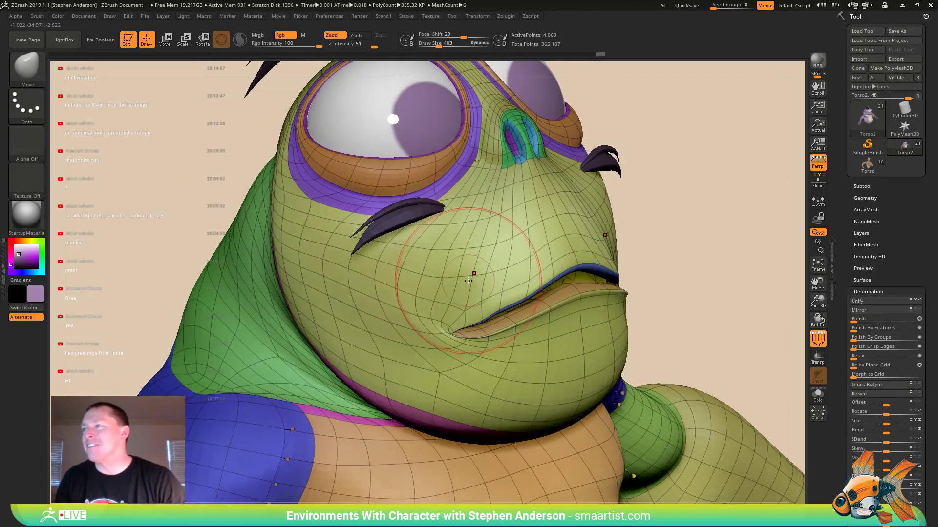
- Hide PolyFrame, smooth the cheek above the mouth corner and activate the Move gizmo
key("shift+f")
left_click_drag(485, 278, 493, 268, "shift")
mouse_move(493, 268)
right_mouse_down()
mouse_move(477, 266)
mouse_move(498, 261)
mouse_move(496, 283)
mouse_move(469, 287)
right_mouse_up()
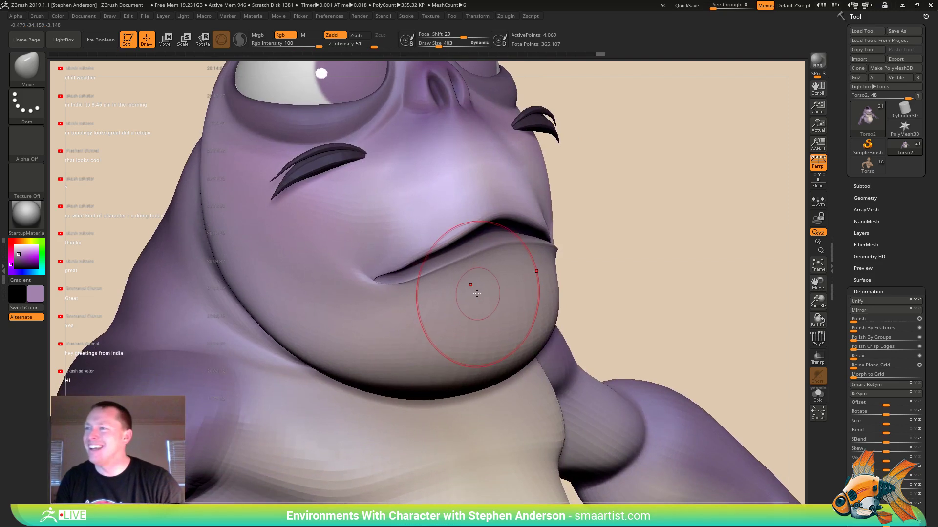
key("w")
left_click(450, 238, "ctrl")
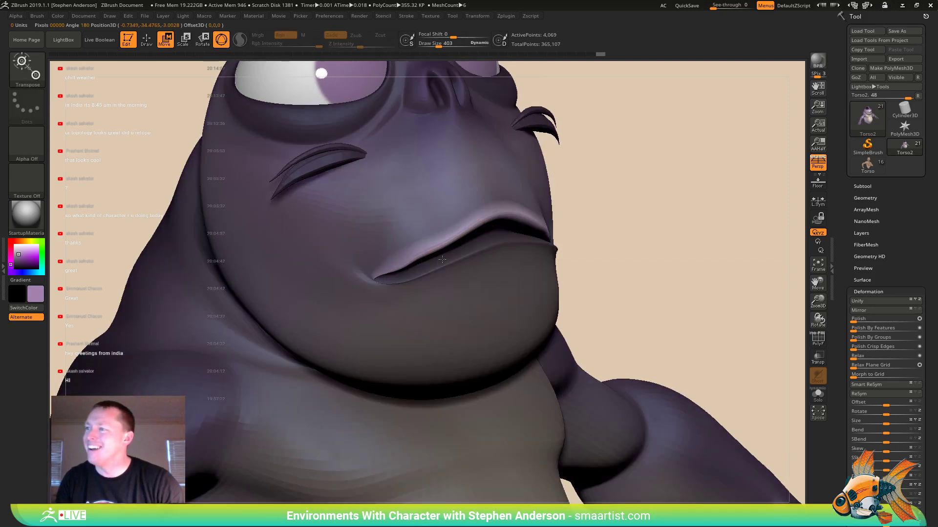
right_click_drag(641, 227, 647, 224)
left_click_drag(756, 234, 759, 241, "ctrl")
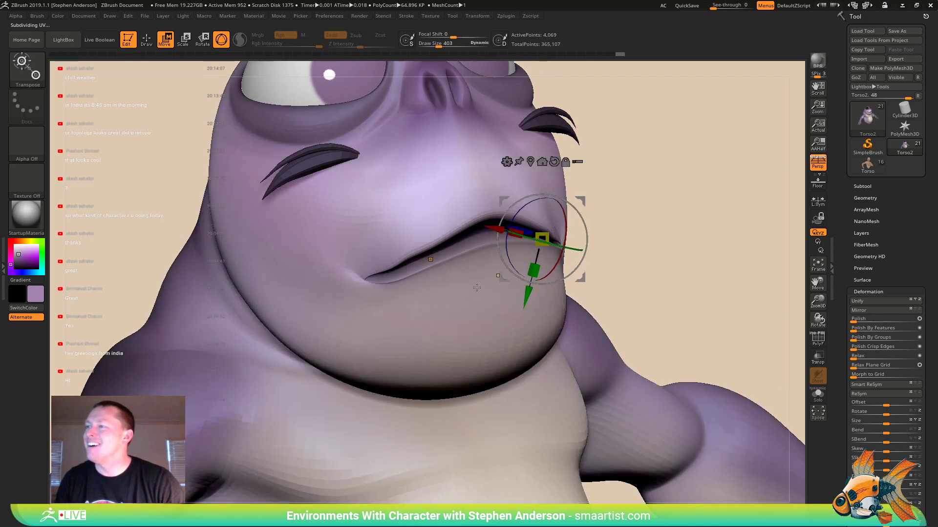
- Mask everything except the face polygroup and reshape the mouth corners with the Move brush
left_click(432, 318)
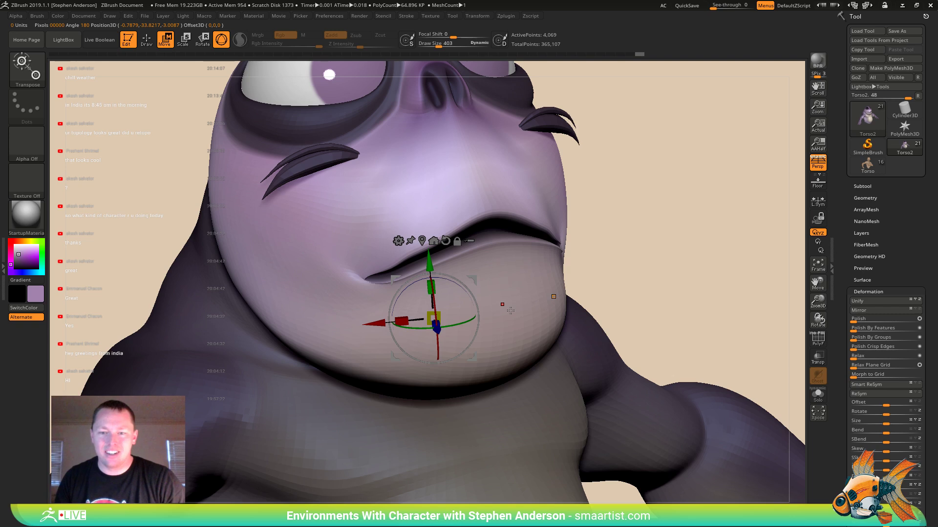
key("b")
key("m")
key("v")
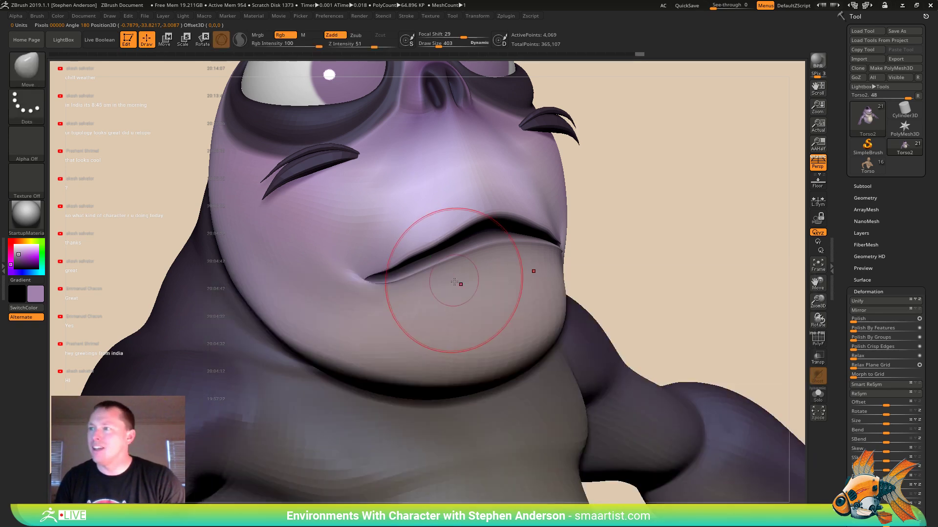
right_click_drag(460, 280, 374, 293)
mouse_move(373, 293)
left_mouse_down()
mouse_move(362, 293)
mouse_move(383, 294)
mouse_move(372, 278)
mouse_move(367, 301)
mouse_move(413, 296)
left_mouse_up()
mouse_move(413, 296)
right_mouse_down()
mouse_move(444, 269)
mouse_move(481, 199)
right_mouse_up()
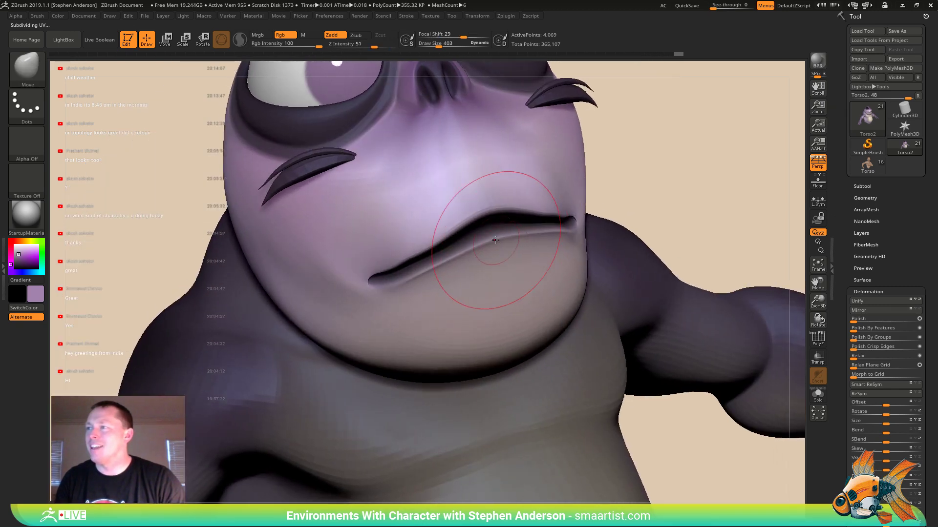
- Show PolyFrame and examine the mesh flow around the mouth corner from the side
right_click_drag(369, 264, 335, 272)
key("shift+f")
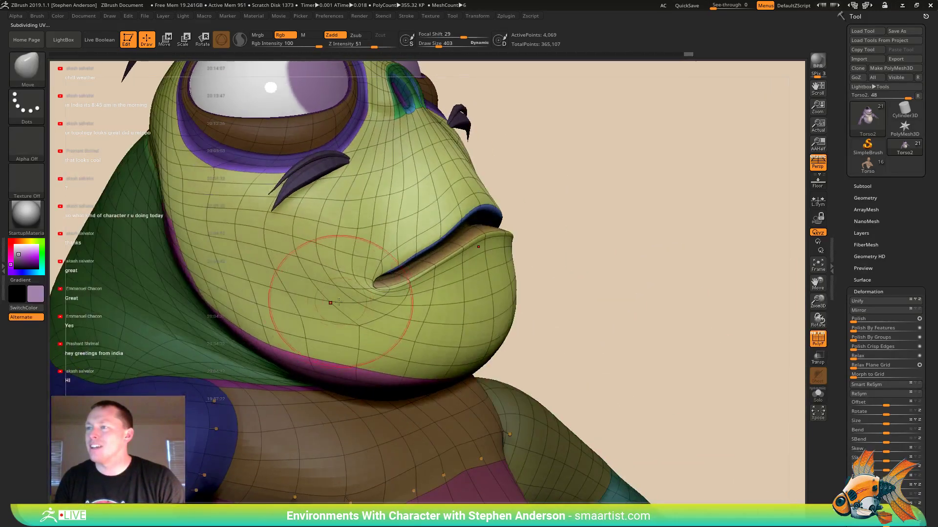
right_click_drag(326, 319, 272, 273)
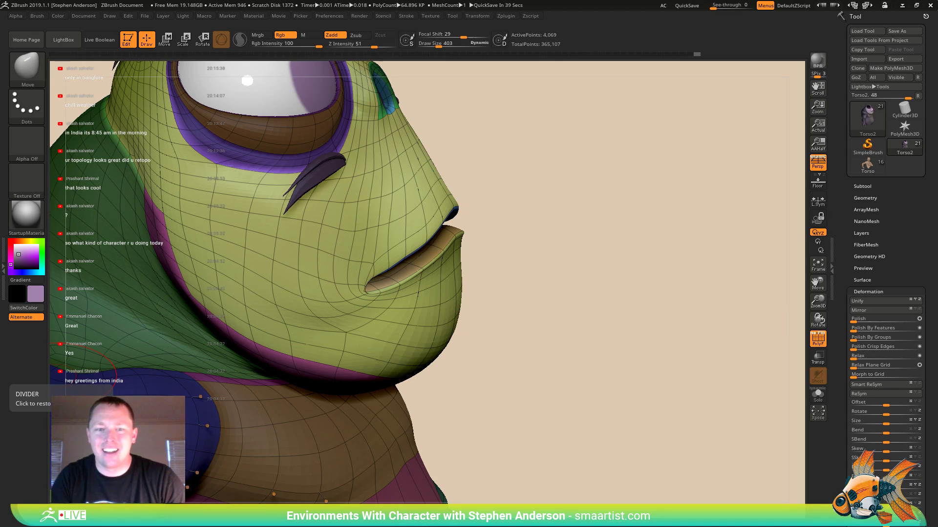
- Bring the live stream chat window on screen, read the messages and move it away again
left_click_drag(0, 19, 302, 31)
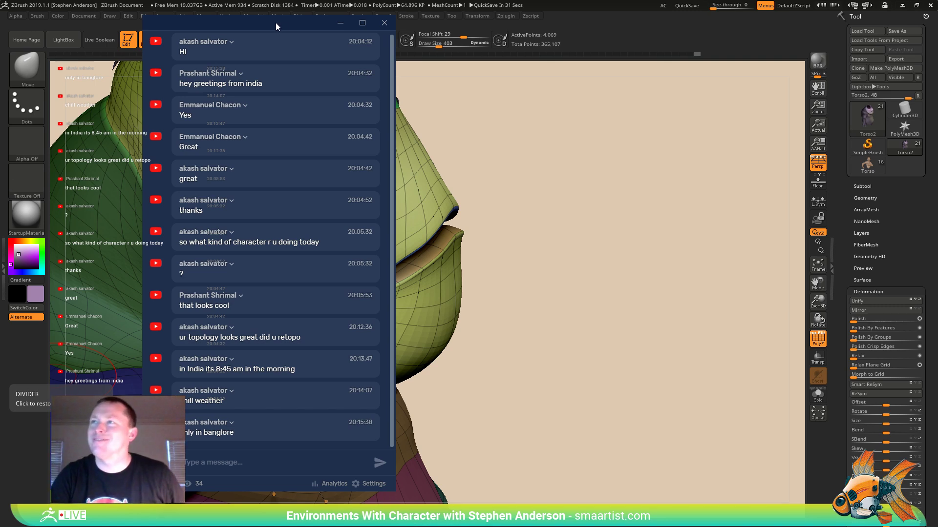
left_click_drag(277, 27, 0, 151)
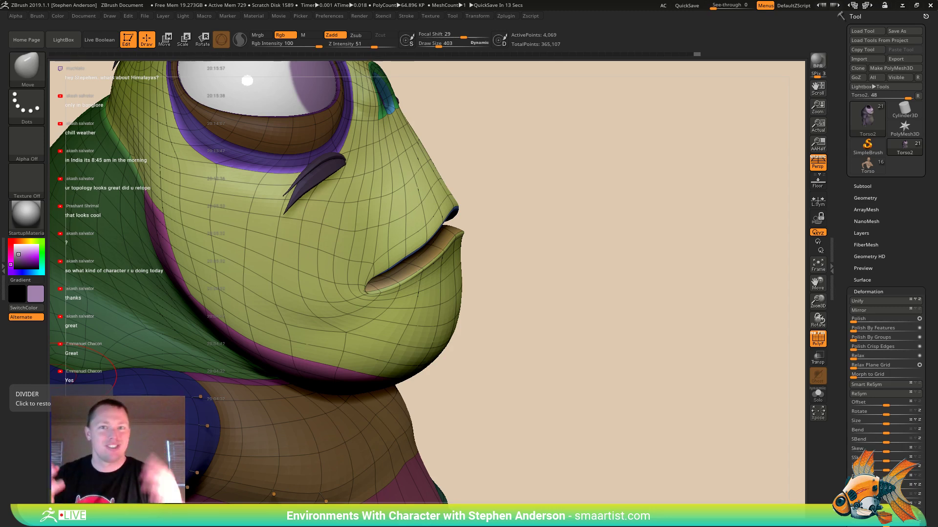
- Hide PolyFrame, adjust the mouth's profile with the Move brush and set the draw size to 616
left_click_drag(596, 215, 630, 209)
left_click_drag(570, 245, 552, 309)
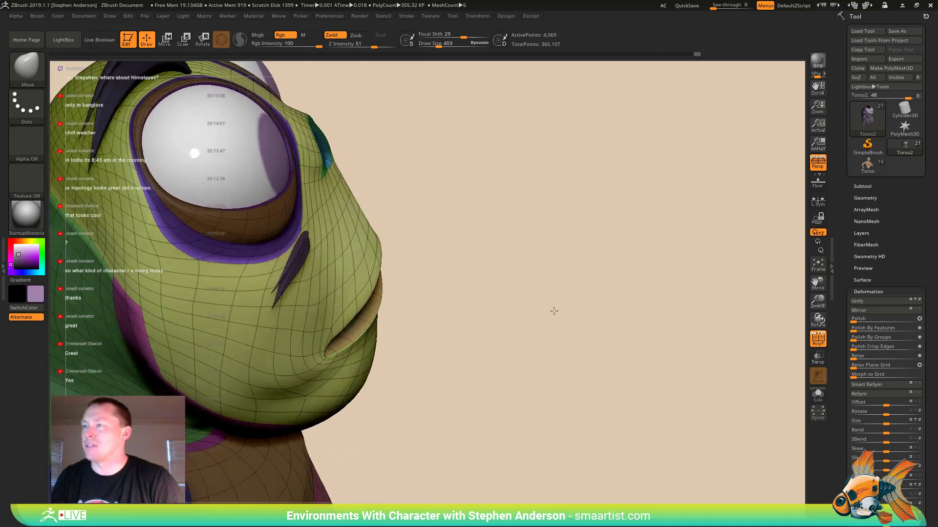
key("shift+f")
mouse_move(373, 297)
left_mouse_down()
mouse_move(324, 336)
mouse_move(283, 293)
mouse_move(318, 260)
mouse_move(324, 281)
left_mouse_up()
key("s")
mouse_move(528, 303)
left_mouse_down()
mouse_move(409, 221)
mouse_move(425, 256)
mouse_move(420, 229)
mouse_move(302, 265)
mouse_move(323, 266)
left_mouse_up()
key("s")
mouse_move(323, 265)
right_mouse_down()
mouse_move(338, 275)
mouse_move(304, 286)
right_mouse_up()
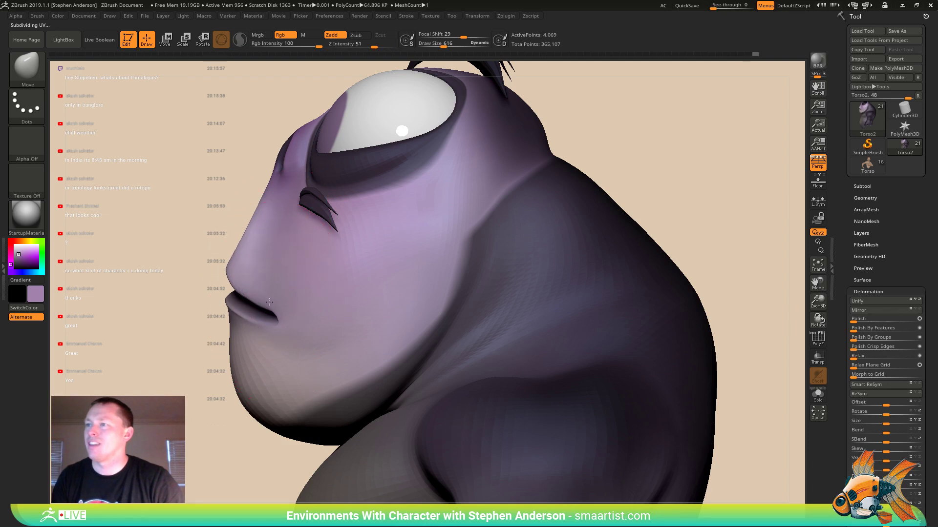
right_click_drag(271, 307, 329, 308)
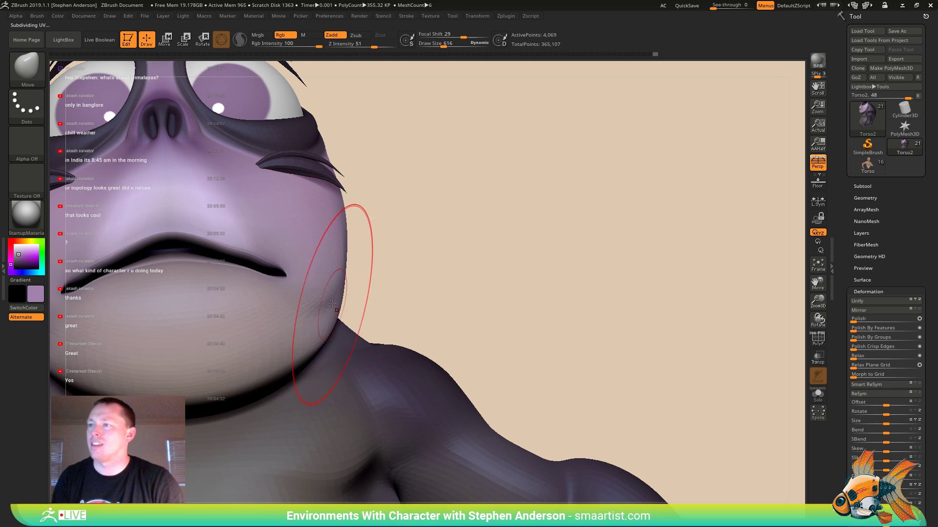
- Set the draw size to 382, then turn off Rgb and set Z Intensity to 19 for the Smooth brush
left_click_drag(318, 295, 302, 294)
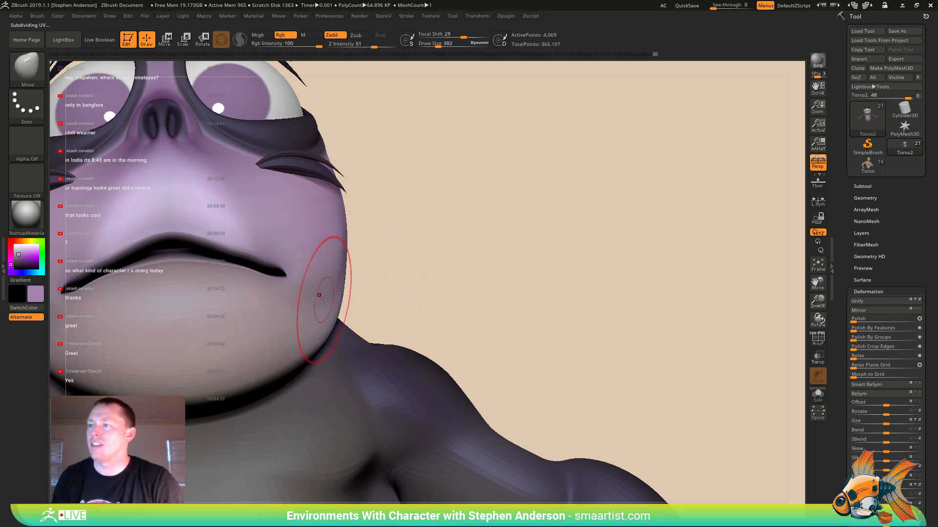
key("shift")
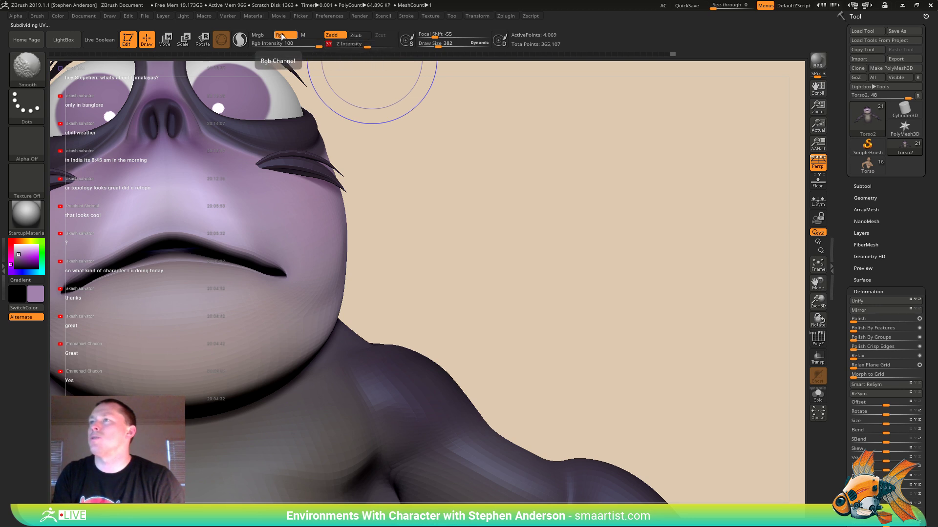
left_click(280, 35)
left_click(350, 45)
left_click_drag(360, 45, 349, 46)
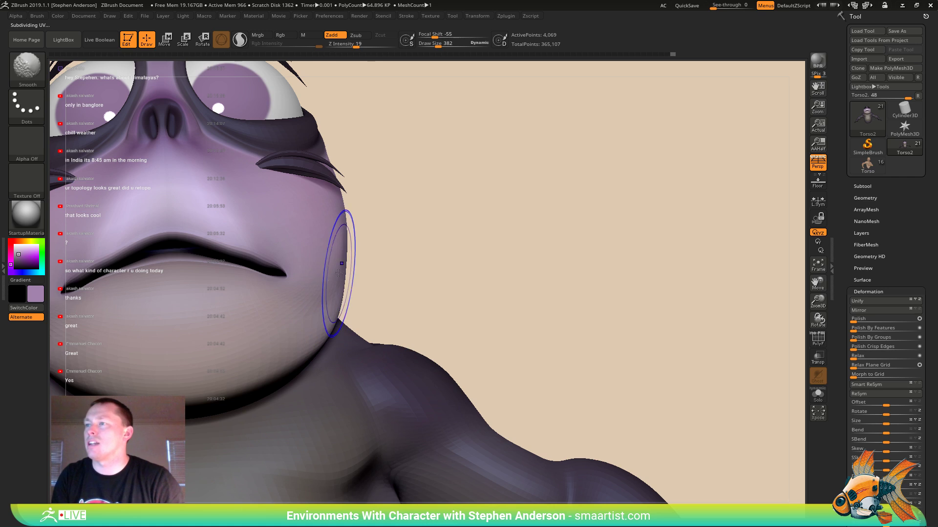
- Bring up the character reference image in Photos, compare its mouth with the sculpt and return to ZBrush
mouse_move(386, 273)
left_mouse_down()
mouse_move(419, 262)
mouse_move(438, 280)
mouse_move(448, 277)
mouse_move(454, 293)
mouse_move(521, 218)
mouse_move(532, 269)
left_mouse_up()
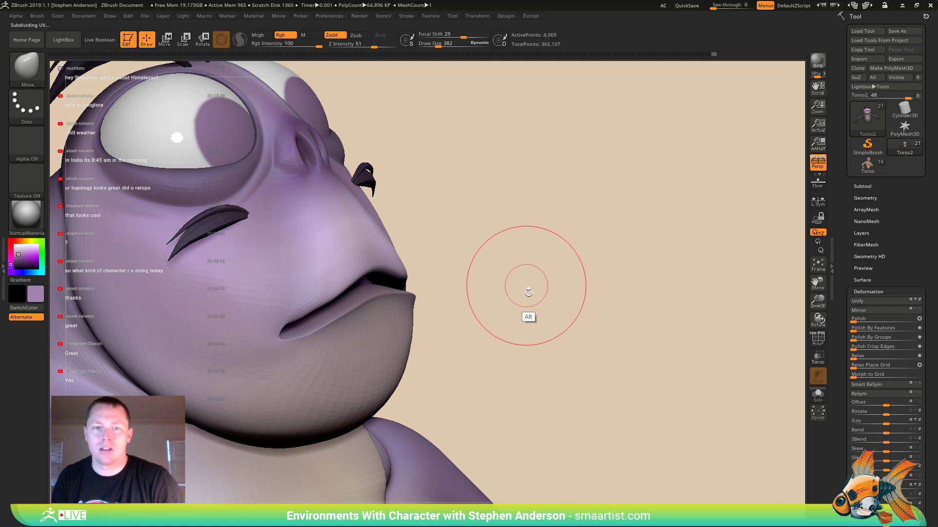
key("alt+Tab")
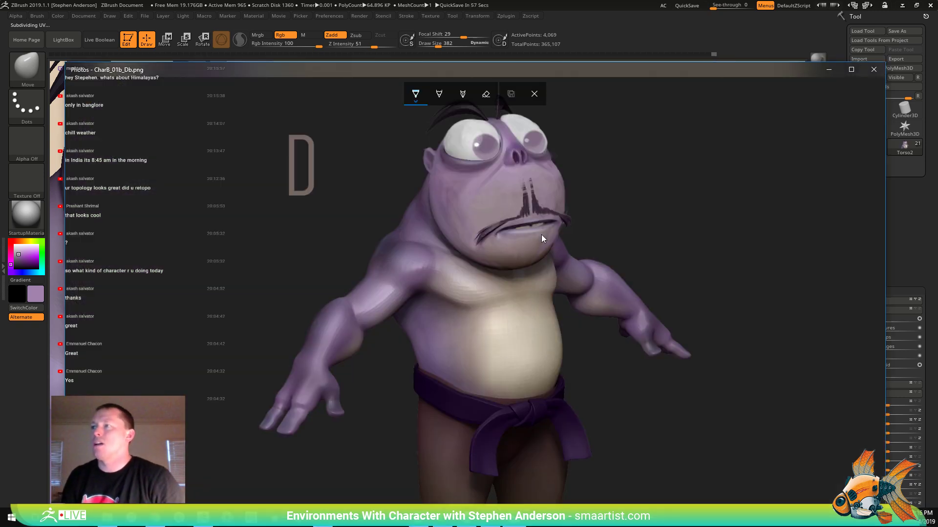
key("alt+Tab")
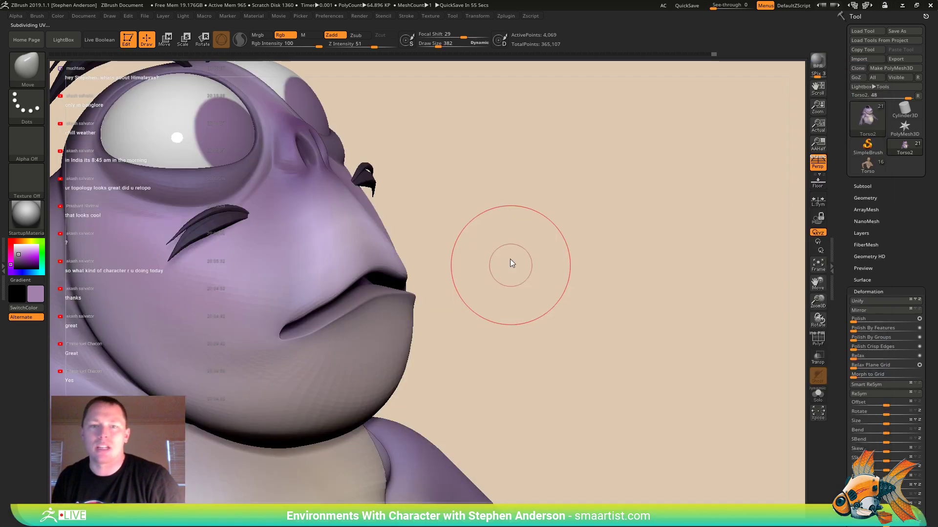
left_click_drag(510, 262, 478, 241)
- Show PolyFrame, turn off dynamic subdivision and set the draw size to 177
mouse_move(423, 289)
right_mouse_down()
mouse_move(423, 279)
mouse_move(408, 295)
mouse_move(342, 260)
mouse_move(386, 284)
mouse_move(337, 281)
mouse_move(400, 278)
mouse_move(435, 254)
mouse_move(436, 266)
right_mouse_up()
key("shift+f")
type("s")
type("255")
key("Return")
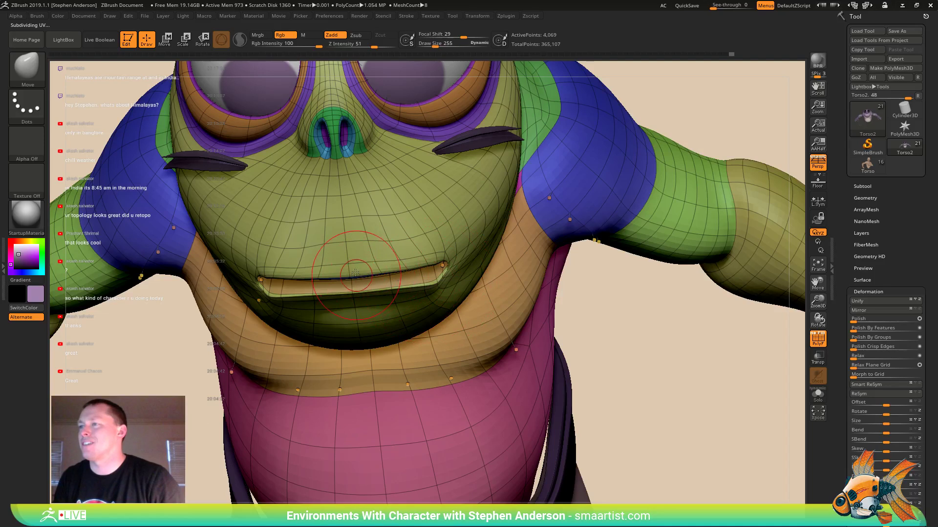
key("shift+d")
key("s")
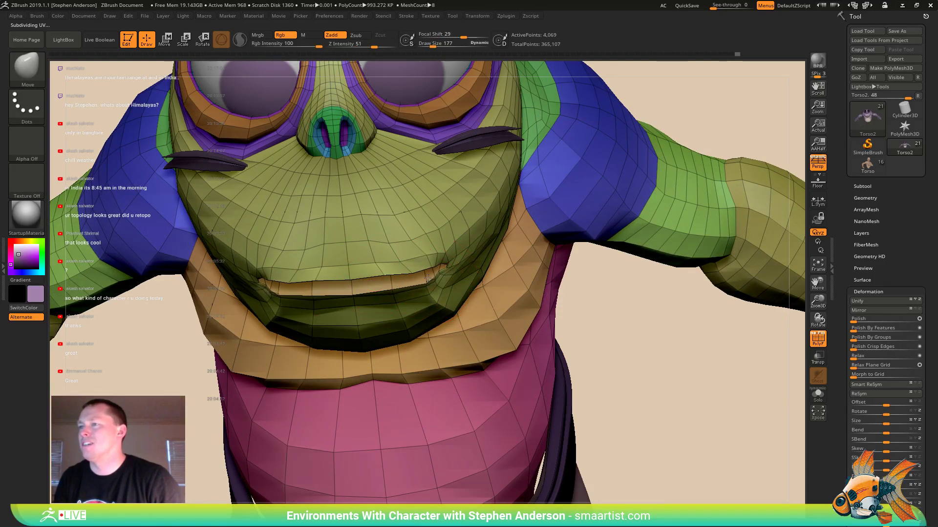
- Isolate the inner mouth polygroup and the blue lip polygroup in turn to inspect them, restoring the full mesh each time
mouse_move(425, 290)
right_mouse_down()
mouse_move(339, 289)
mouse_move(357, 292)
right_mouse_up()
key("ctrl")
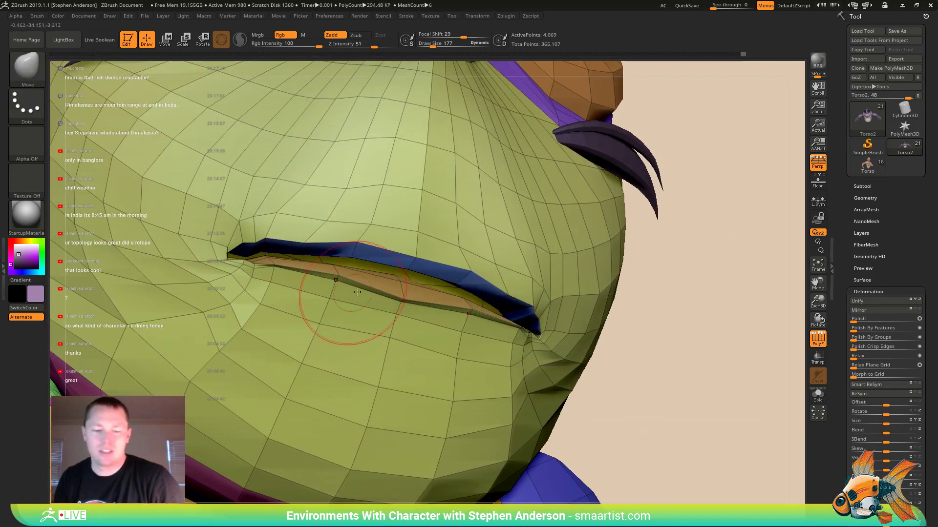
left_click(398, 275, "ctrl+shift")
key("ctrl")
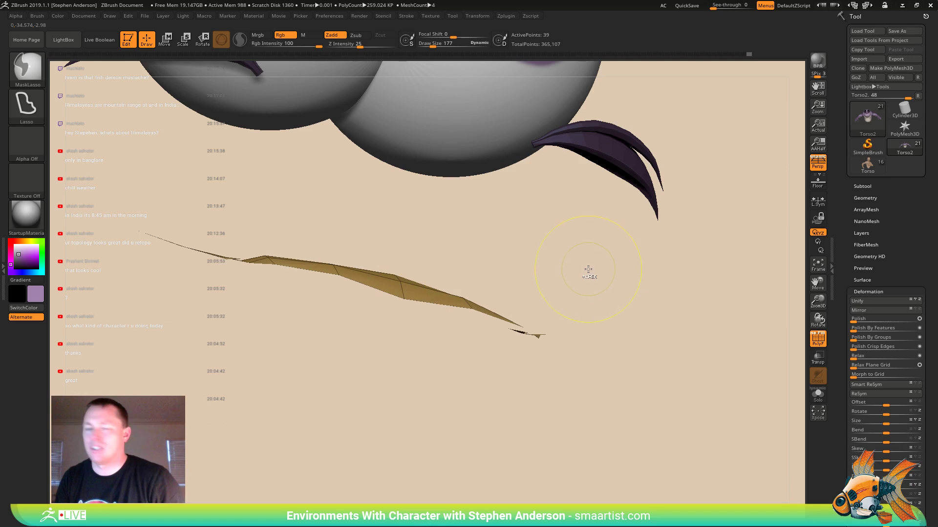
left_click(607, 278, "ctrl+shift")
mouse_move(442, 295)
right_mouse_down()
mouse_move(426, 307)
mouse_move(413, 273)
right_mouse_up()
left_click(386, 263, "ctrl+shift")
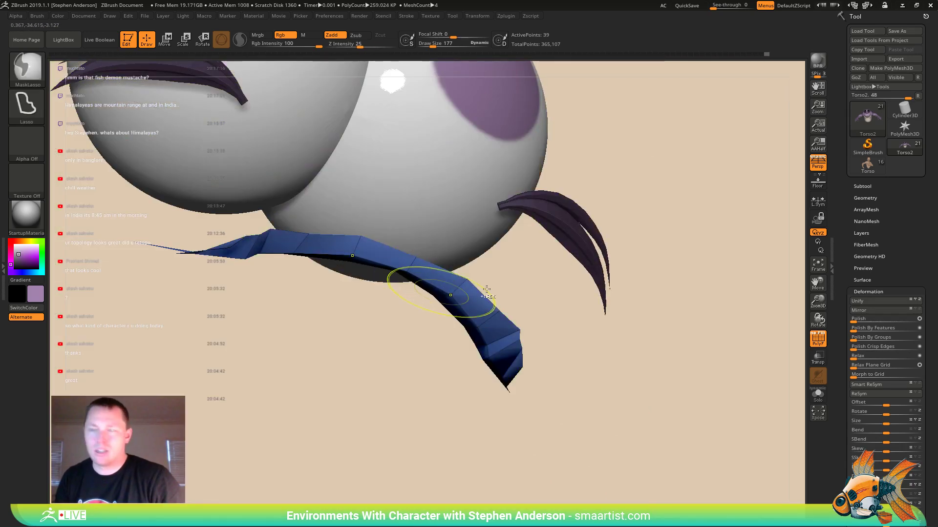
left_click(559, 314, "ctrl+shift")
- Adjust the edge of the lower lip with the Move brush and smooth the mesh below and above the mouth
mouse_move(485, 278)
right_mouse_down()
mouse_move(454, 320)
mouse_move(401, 331)
right_mouse_up()
left_click_drag(402, 331, 402, 338)
left_click_drag(345, 329, 342, 334)
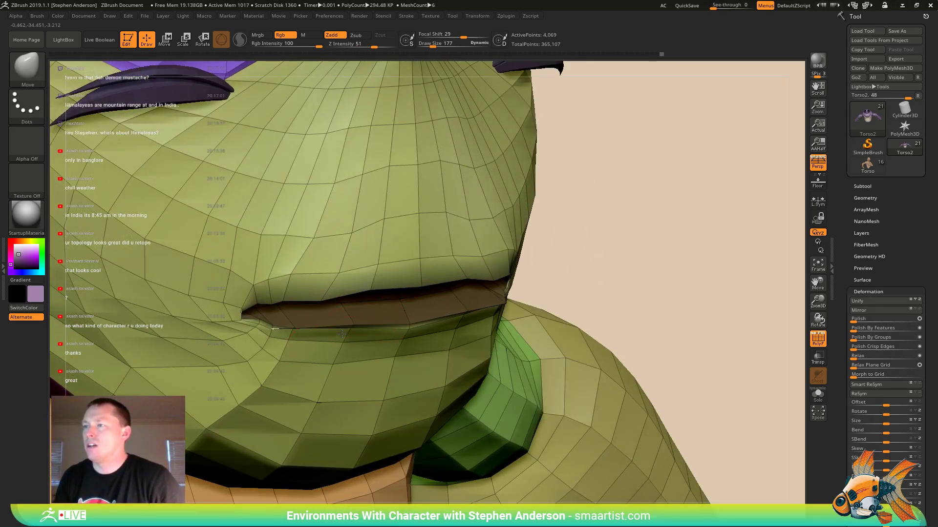
right_click_drag(298, 335, 293, 337, "shift")
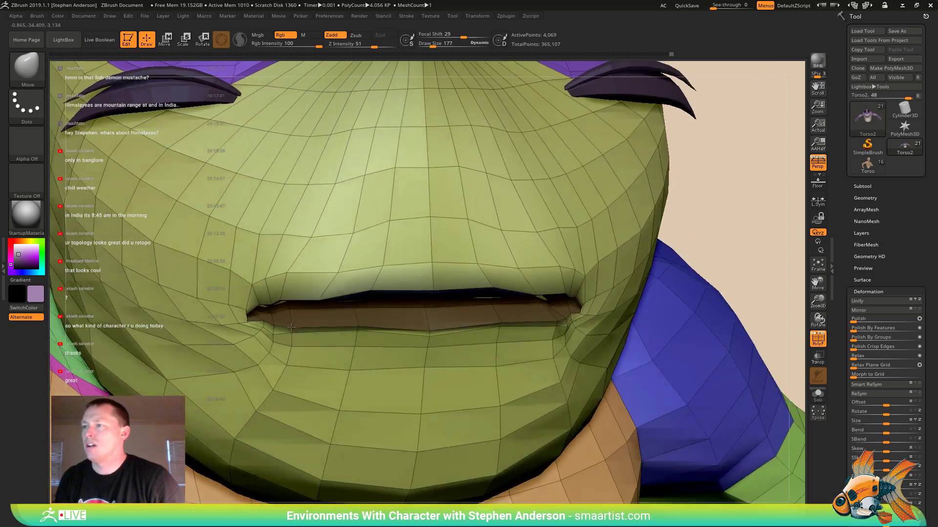
mouse_move(293, 337)
left_mouse_down("shift")
mouse_move(282, 335)
mouse_move(325, 371)
left_mouse_up("shift")
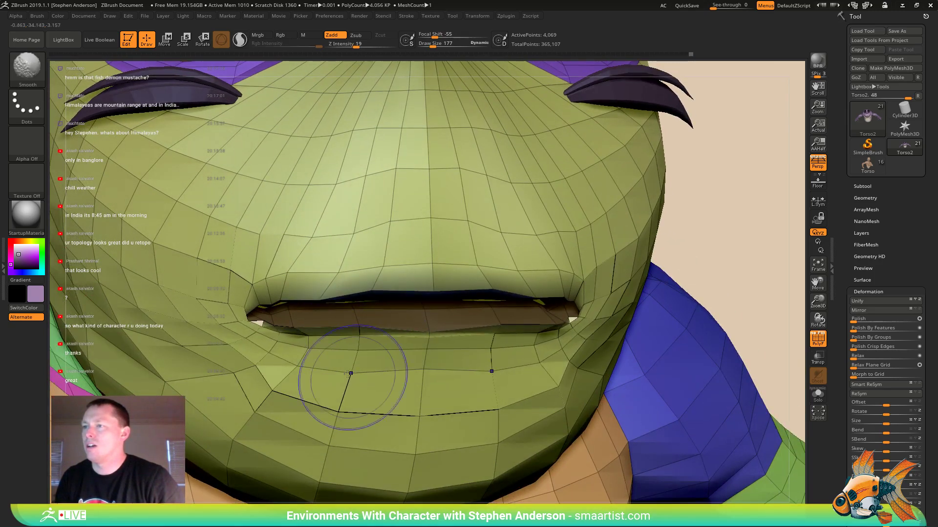
mouse_move(335, 268)
left_mouse_down("shift")
mouse_move(380, 248)
mouse_move(344, 241)
mouse_move(400, 175)
mouse_move(346, 178)
mouse_move(332, 159)
left_mouse_up("shift")
- Set the draw size to 150 and pull the middle of the upper lip slightly down with the Move brush
right_click_drag(318, 202, 479, 249, "alt")
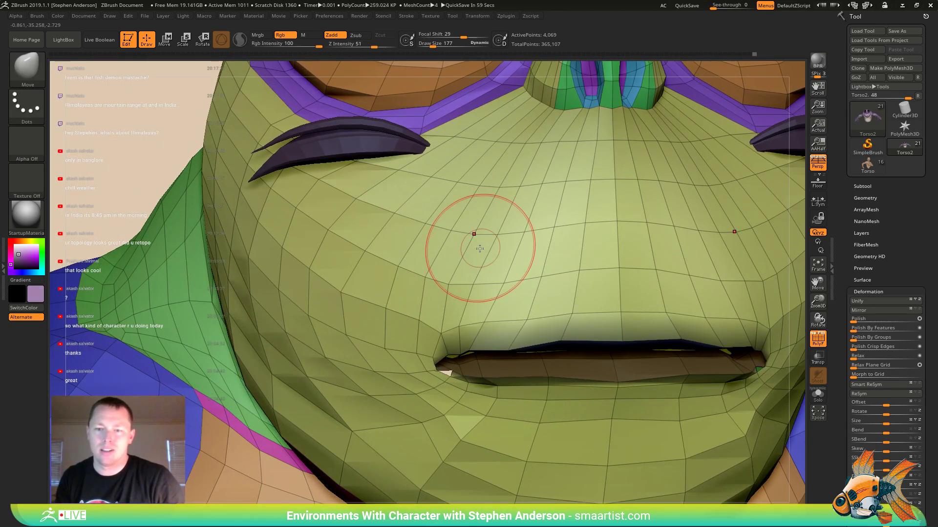
mouse_move(553, 289)
right_mouse_down("ctrl")
mouse_move(532, 249)
mouse_move(527, 261)
mouse_move(597, 263)
mouse_move(562, 276)
right_mouse_up("ctrl")
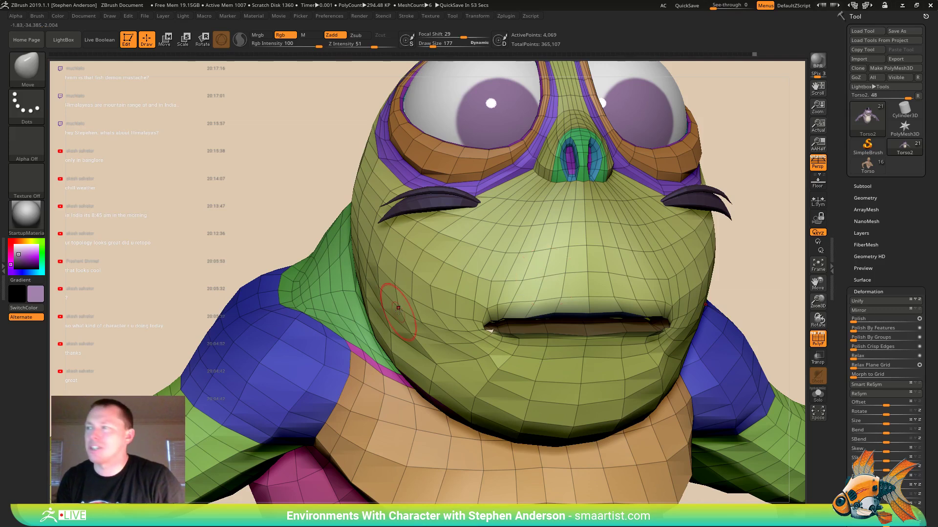
right_click_drag(593, 245, 731, 233)
key("ctrl")
left_click_drag(731, 233, 715, 247, "ctrl")
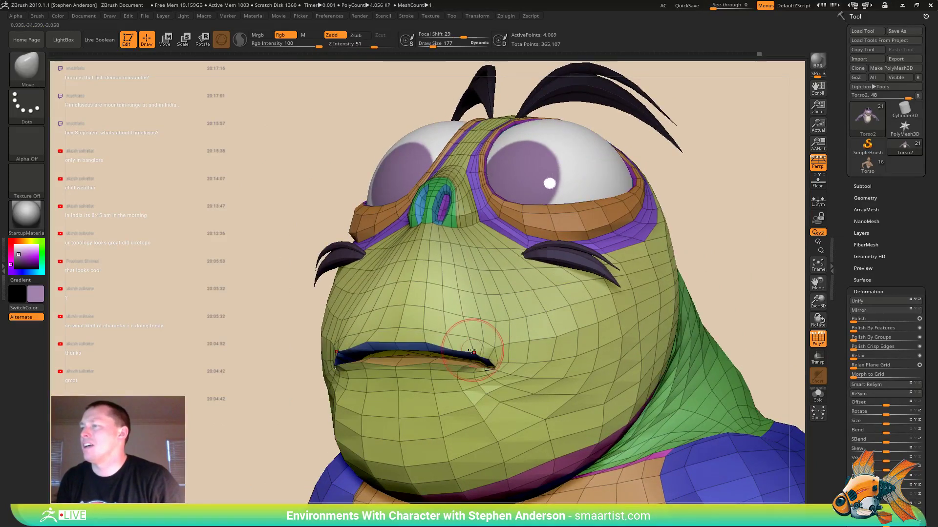
right_click_drag(466, 347, 464, 353, "ctrl")
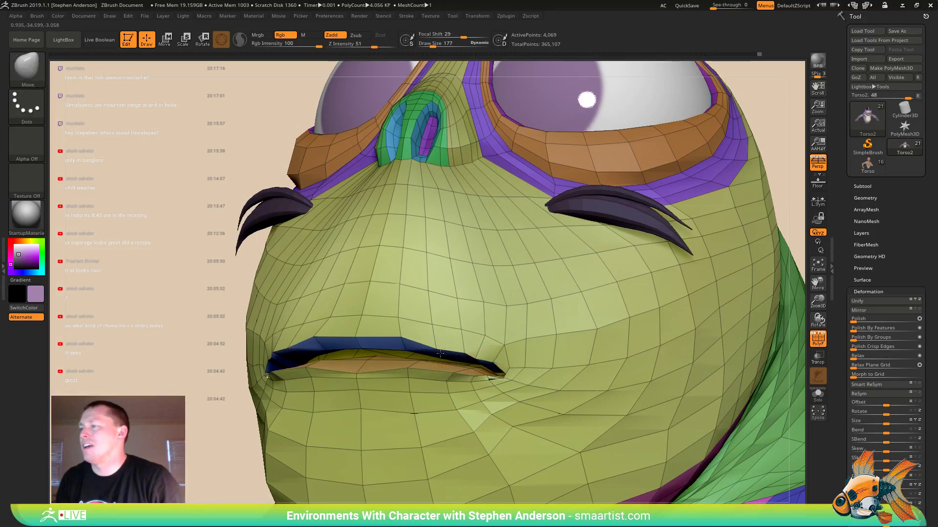
key("s")
left_click_drag(454, 347, 450, 347)
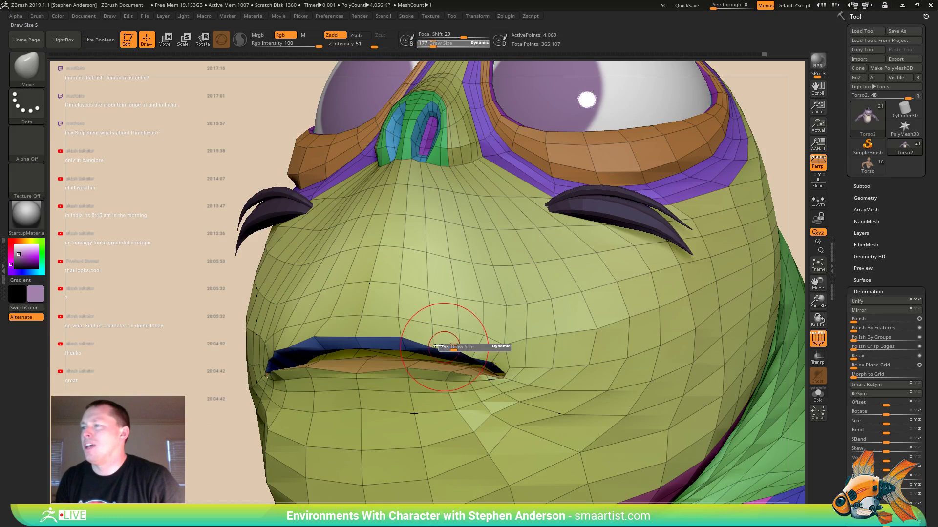
right_click_drag(398, 341, 350, 367)
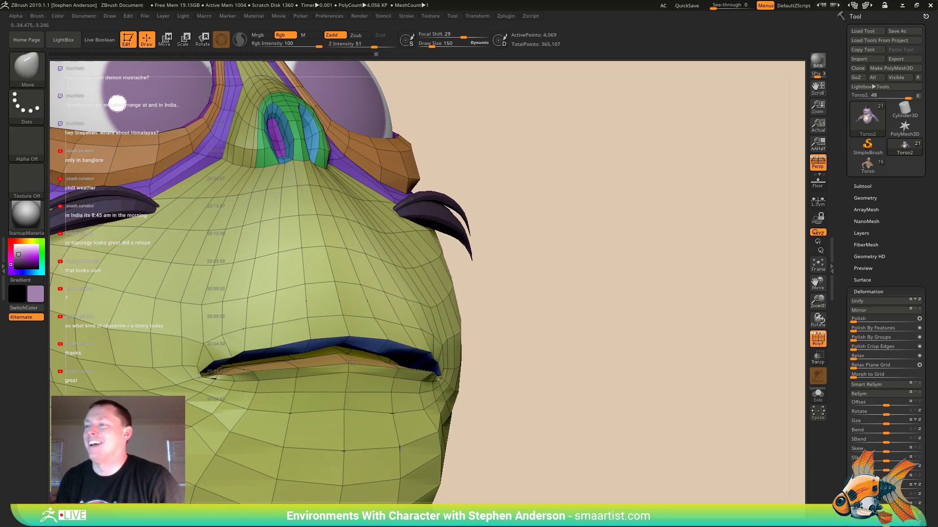
left_click_drag(342, 343, 343, 350)
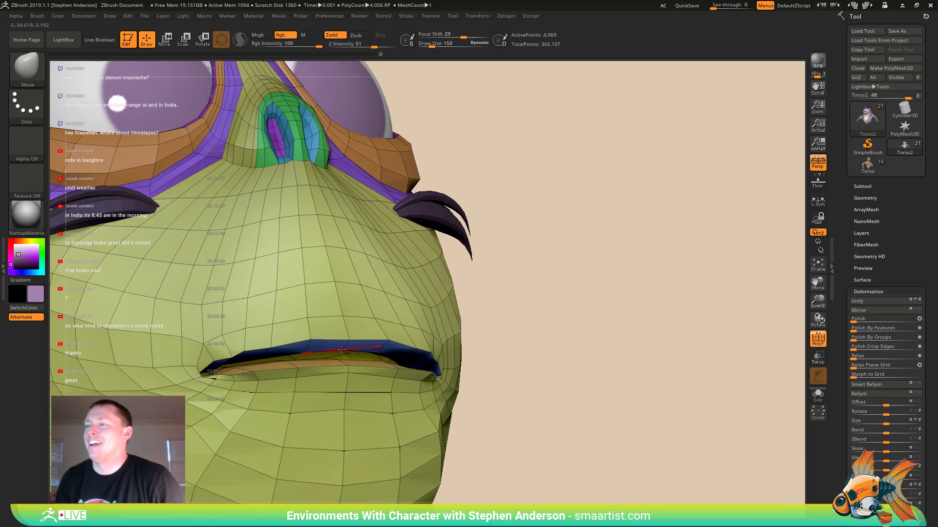
- Switch to the Move Topological brush and set its draw size to 118
key("b")
key("m")
key("t")
right_click_drag(361, 353, 317, 360)
key("s")
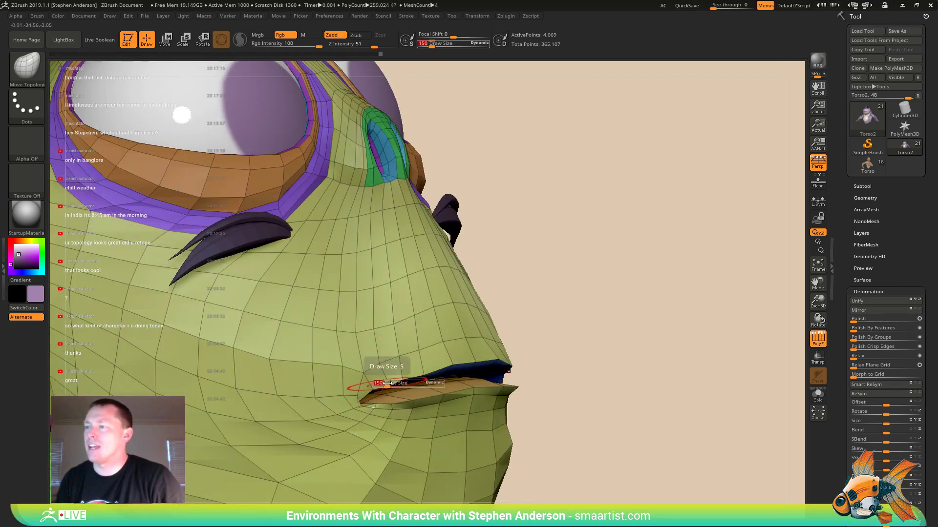
left_click_drag(383, 384, 355, 383)
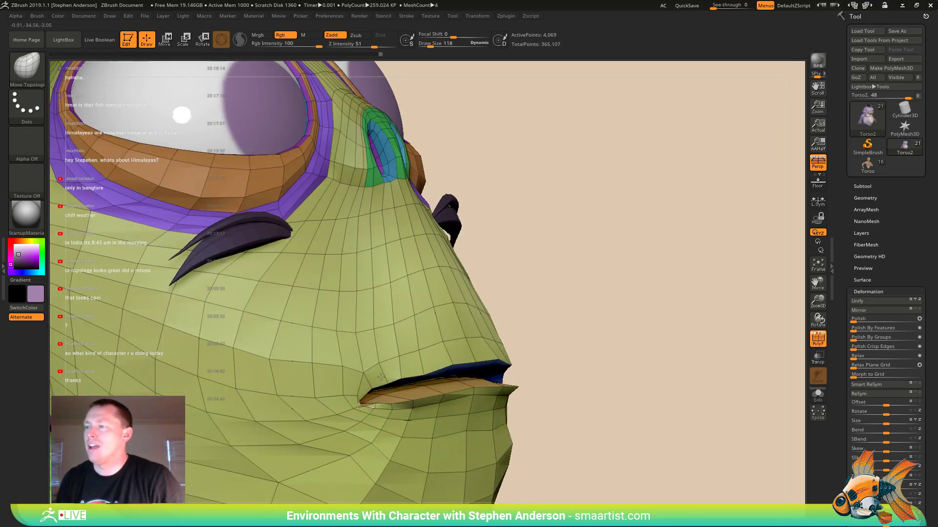
- Smooth the mesh along the lower lip and across the chin below the mouth corner
right_click_drag(397, 401, 424, 397)
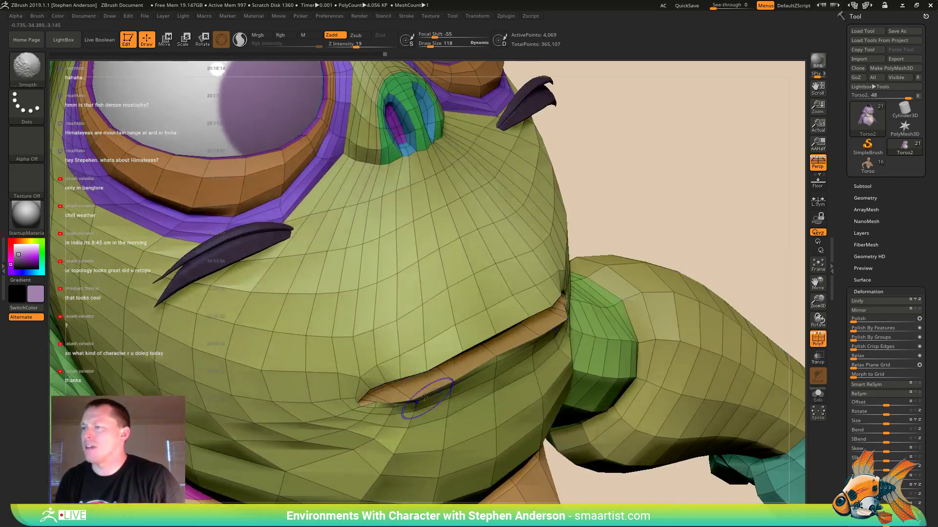
left_click_drag(391, 405, 397, 405, "shift")
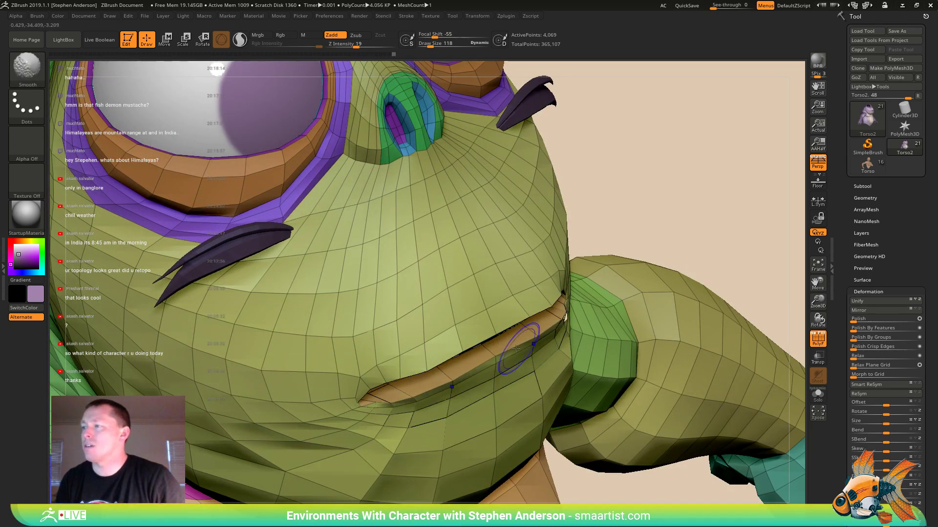
key("shift")
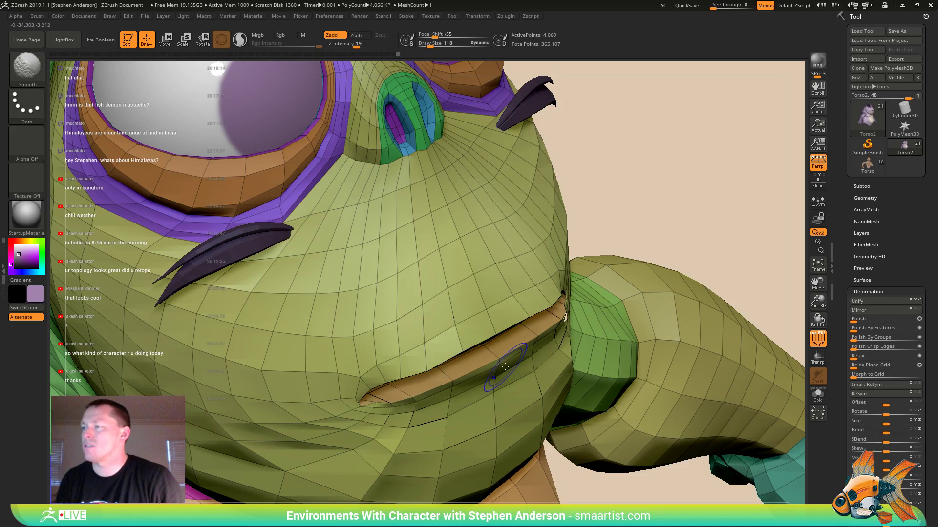
left_click_drag(481, 387, 485, 402, "shift")
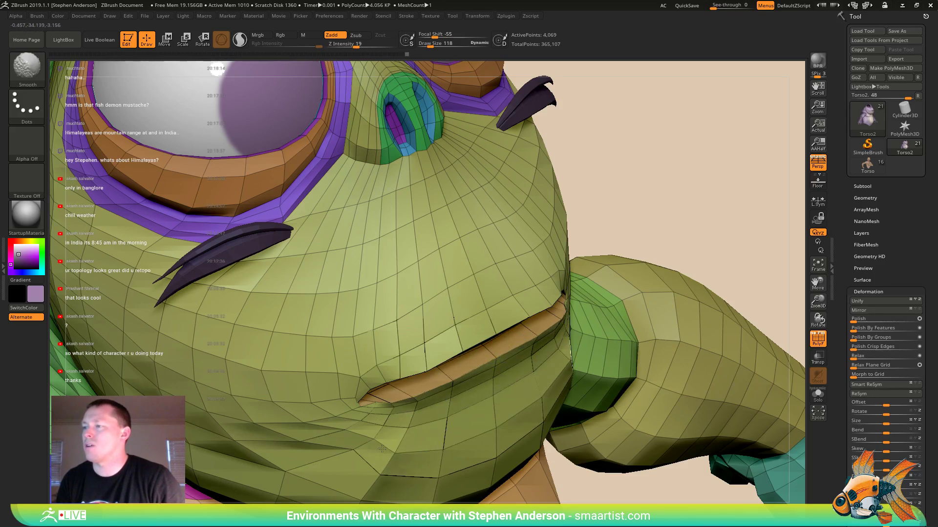
left_click_drag(355, 440, 342, 430, "shift")
- Set the Move Topological brush's draw size to 161 and then 286 for working on the cheek
mouse_move(343, 424)
right_mouse_down()
mouse_move(383, 442)
mouse_move(383, 401)
mouse_move(410, 303)
mouse_move(383, 303)
mouse_move(369, 329)
mouse_move(406, 336)
right_mouse_up()
key("s")
left_click_drag(382, 324, 381, 327)
key("bracketleft")
key("bracketleft")
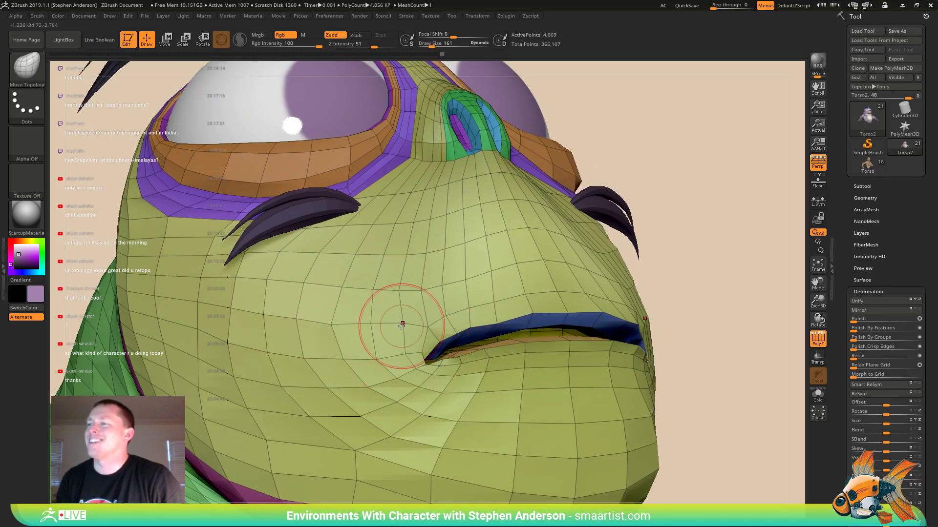
right_click_drag(345, 323, 400, 307)
key("bracketright")
key("bracketright")
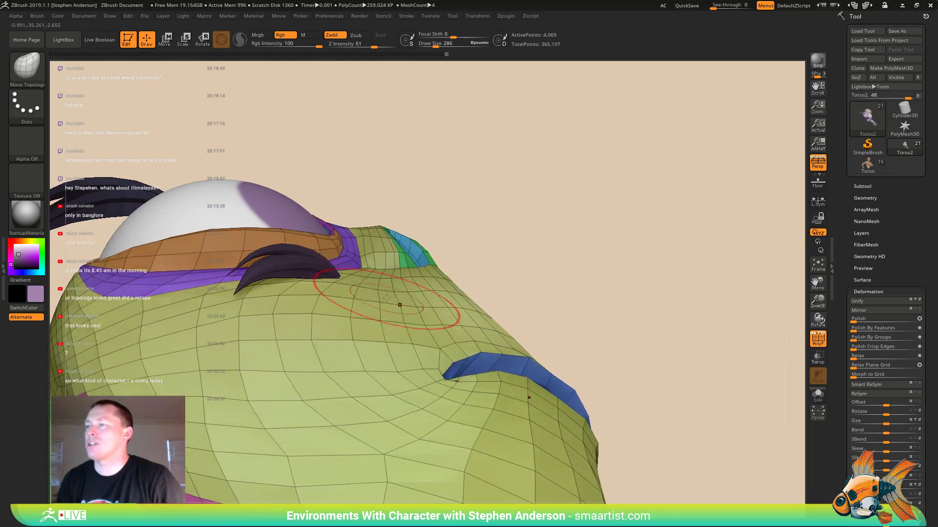
key("w")
left_click(418, 316)
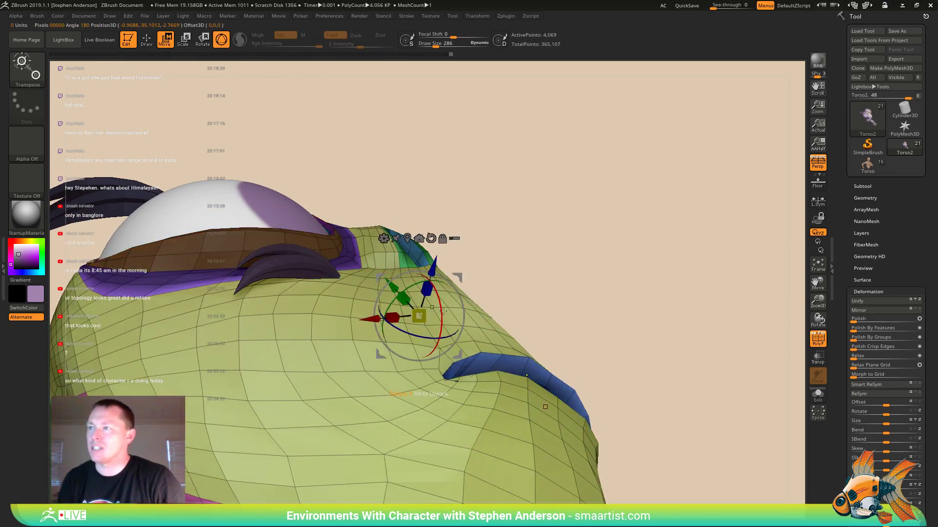
key("q")
- Set the draw size to 342 and reshape the cheek and the jaw beside the mouth with the Move Topological brush
right_click_drag(429, 308, 411, 301)
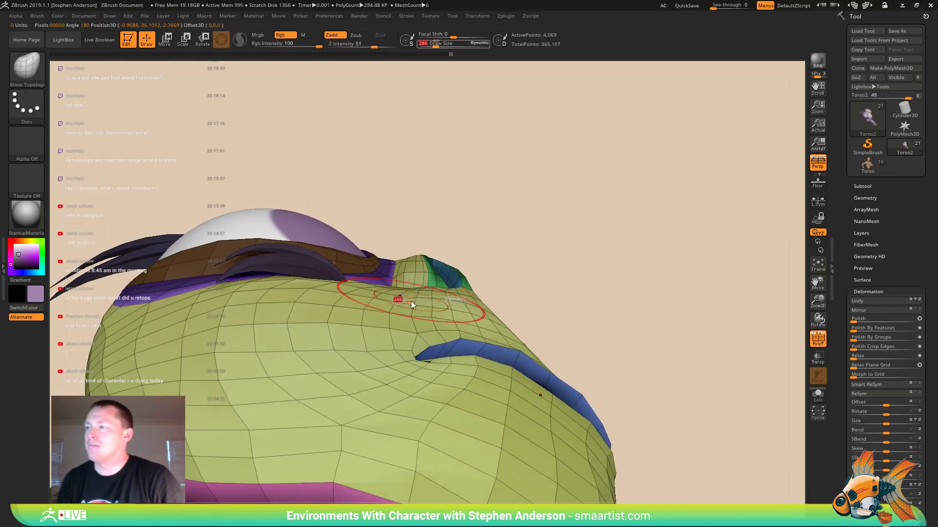
key("s")
left_click_drag(413, 302, 419, 302)
mouse_move(408, 305)
right_mouse_down()
mouse_move(405, 295)
mouse_move(475, 334)
mouse_move(417, 313)
right_mouse_up()
key("s")
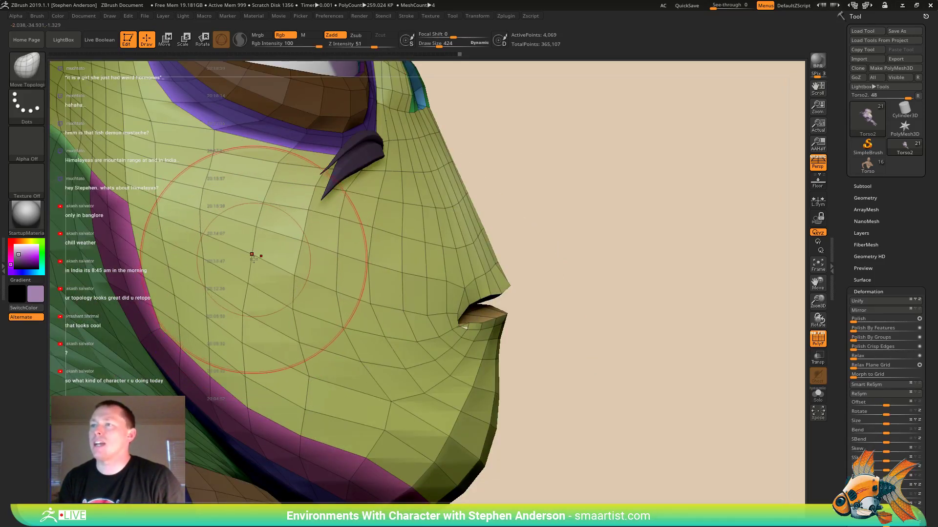
left_click_drag(255, 258, 249, 258)
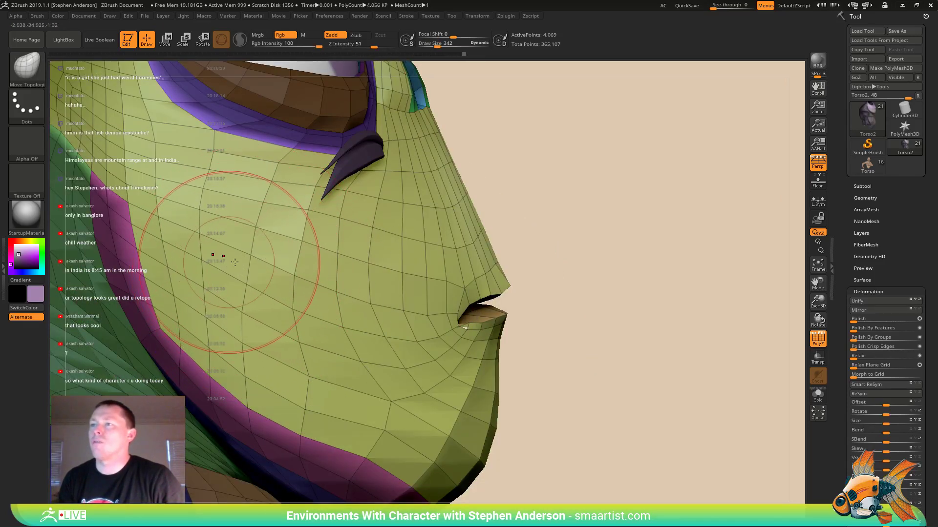
right_click_drag(234, 263, 246, 255)
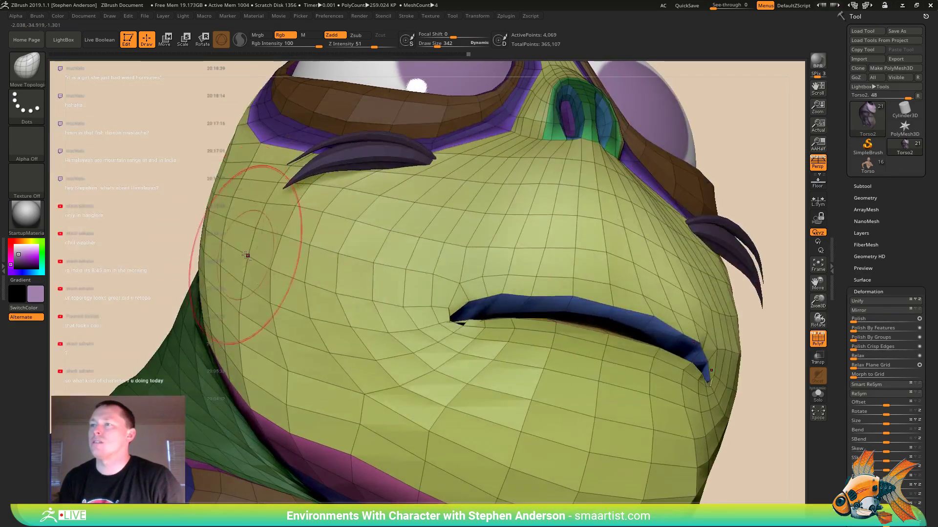
left_click_drag(253, 245, 269, 258)
mouse_move(313, 304)
right_mouse_down("ctrl")
mouse_move(324, 264)
mouse_move(331, 291)
mouse_move(303, 334)
mouse_move(323, 313)
right_mouse_up("ctrl")
left_click_drag(324, 313, 313, 317)
left_click_drag(369, 367, 364, 373)
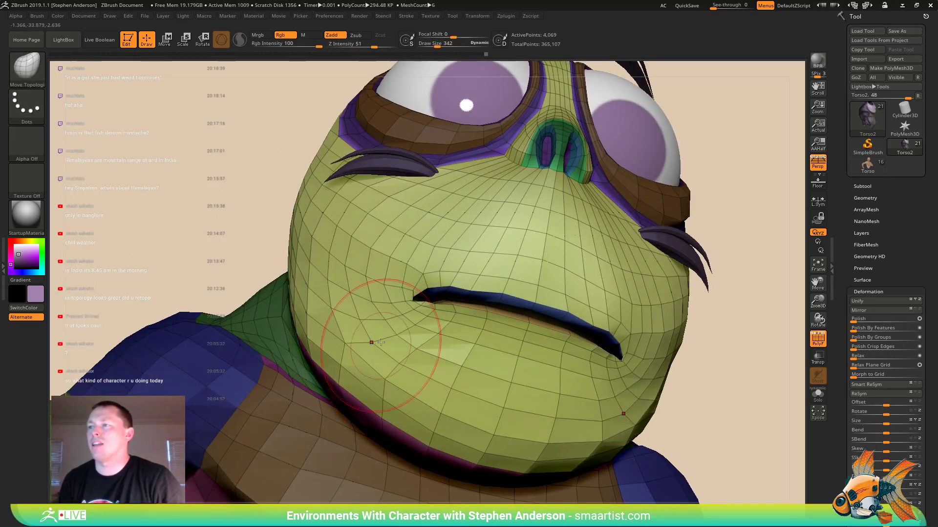
- Examine the whole head from both sides and bring up the reference image in Photos to compare the character
mouse_move(381, 342)
right_mouse_down()
mouse_move(343, 292)
mouse_move(352, 307)
mouse_move(462, 352)
mouse_move(453, 264)
right_mouse_up()
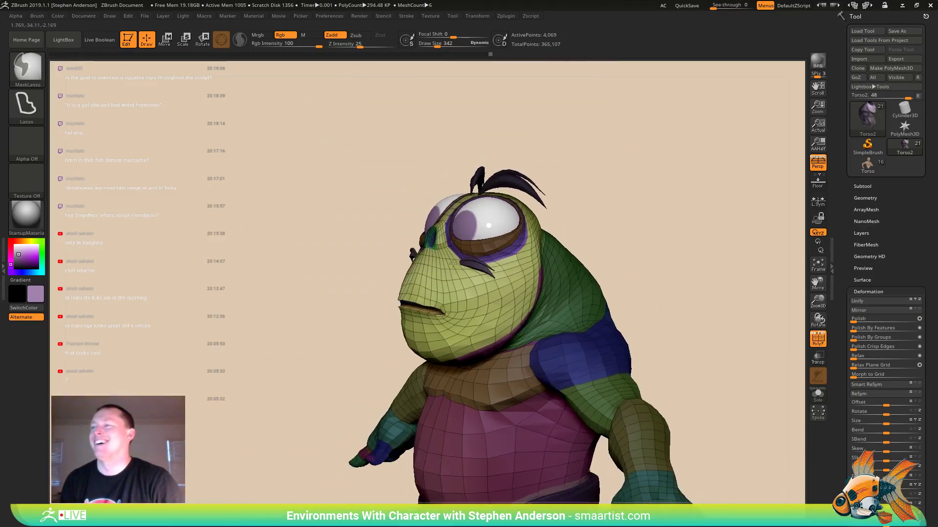
mouse_move(632, 230)
right_mouse_down()
mouse_move(622, 224)
mouse_move(598, 239)
mouse_move(641, 243)
mouse_move(620, 274)
right_mouse_up()
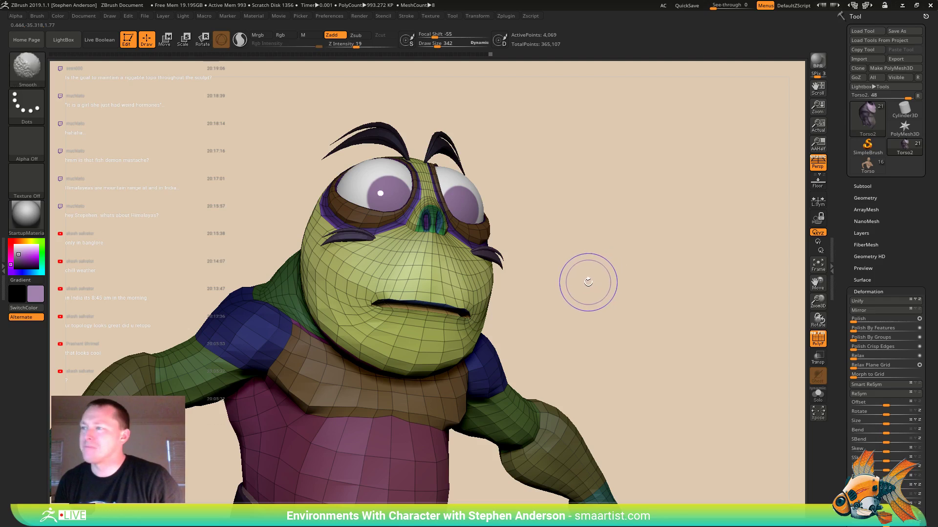
key("alt+Tab")
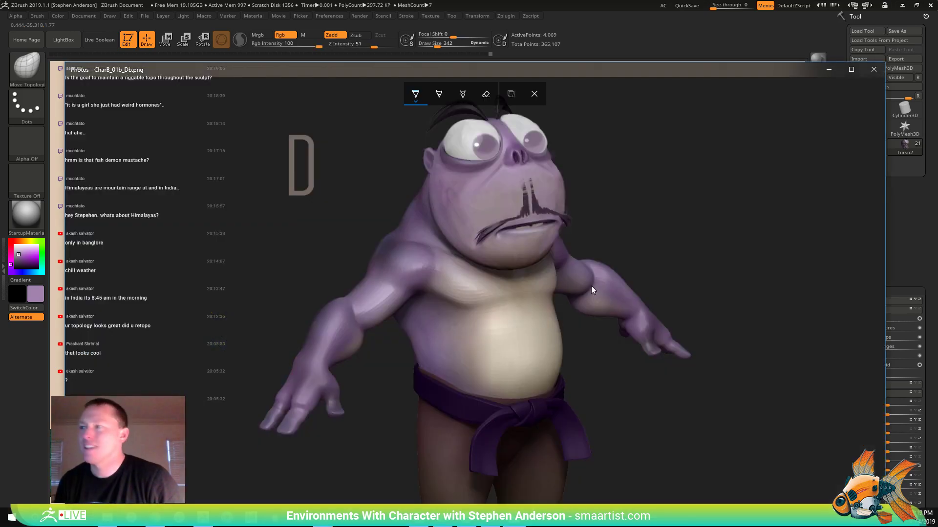
- Switch back to ZBrush and reshape the upper lip near the mouth corner with the Move brush
key("alt+Tab")
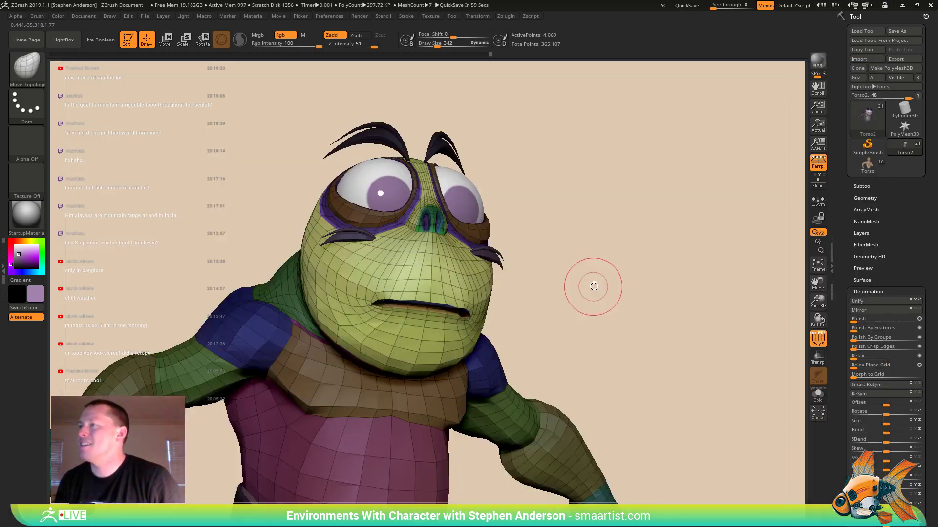
mouse_move(588, 293)
left_mouse_down()
mouse_move(596, 283)
mouse_move(420, 298)
left_mouse_up()
right_click_drag(420, 299, 368, 317, "ctrl")
key("b")
key("m")
key("v")
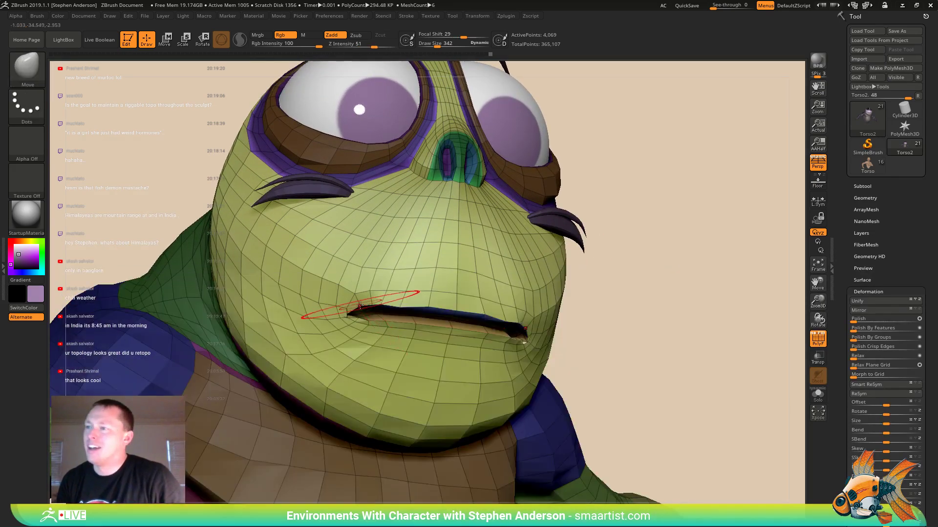
mouse_move(362, 306)
left_mouse_down()
mouse_move(366, 317)
mouse_move(416, 306)
mouse_move(383, 309)
left_mouse_up()
- Set the Move brush's draw size to 204 and smooth the cheek beside the mouth corner
key("s")
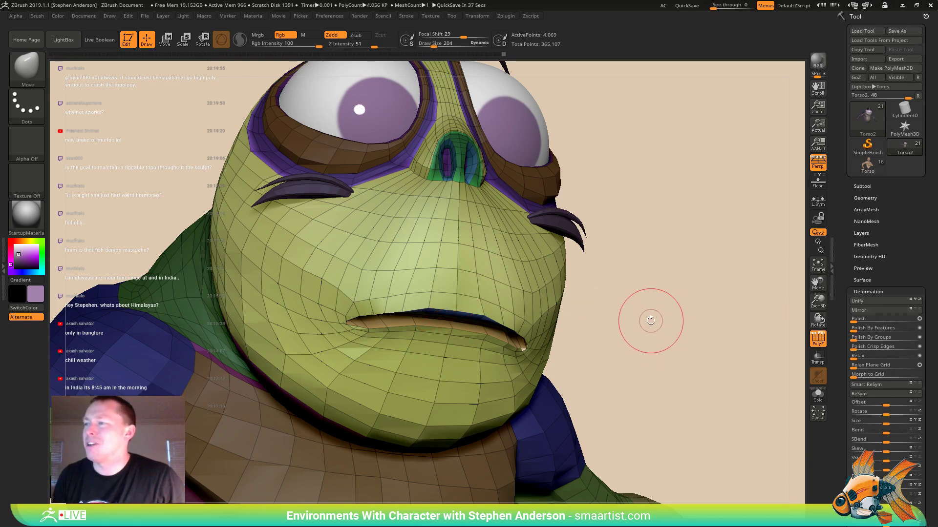
mouse_move(650, 321)
left_mouse_down()
mouse_move(580, 348)
mouse_move(538, 406)
mouse_move(532, 401)
left_mouse_up()
right_click_drag(547, 386, 525, 413)
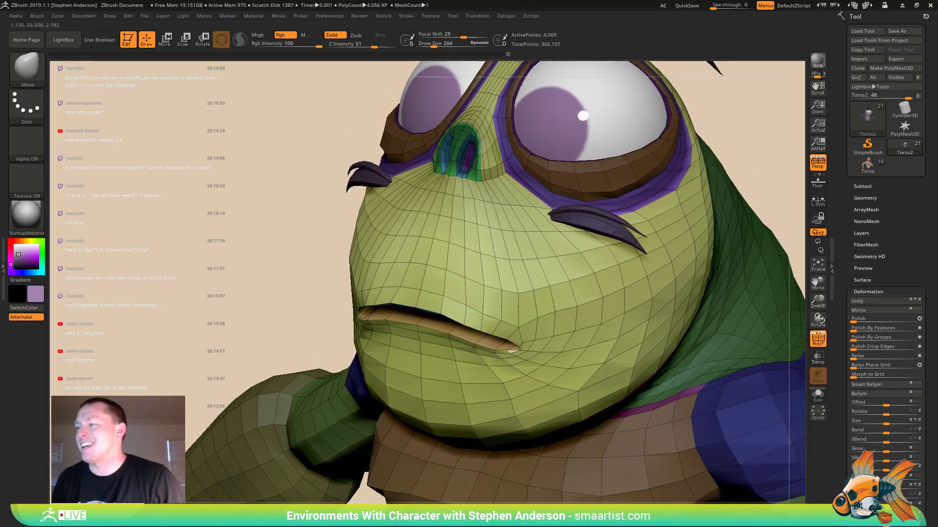
right_click_drag(547, 383, 543, 393)
mouse_move(599, 349)
right_mouse_down()
mouse_move(556, 350)
mouse_move(599, 347)
right_mouse_up()
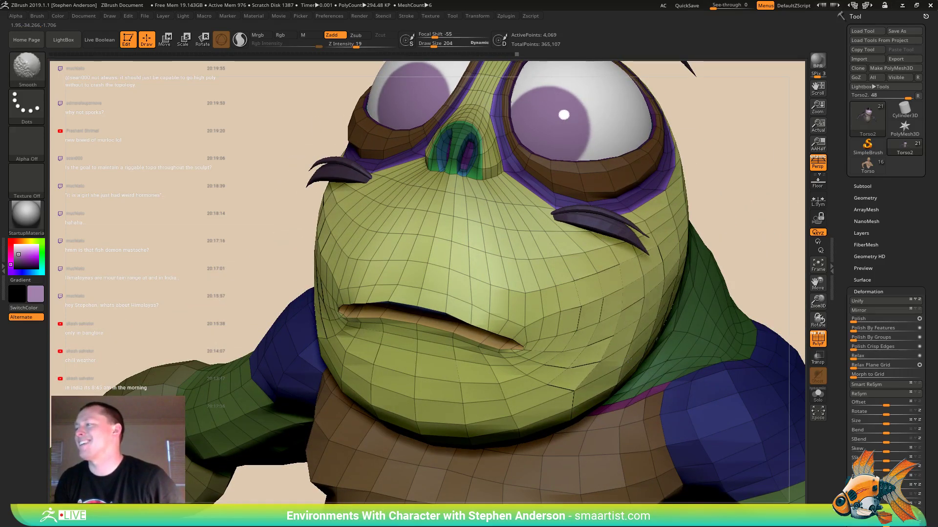
mouse_move(608, 348)
left_mouse_down("shift")
mouse_move(576, 288)
mouse_move(623, 281)
left_mouse_up("shift")
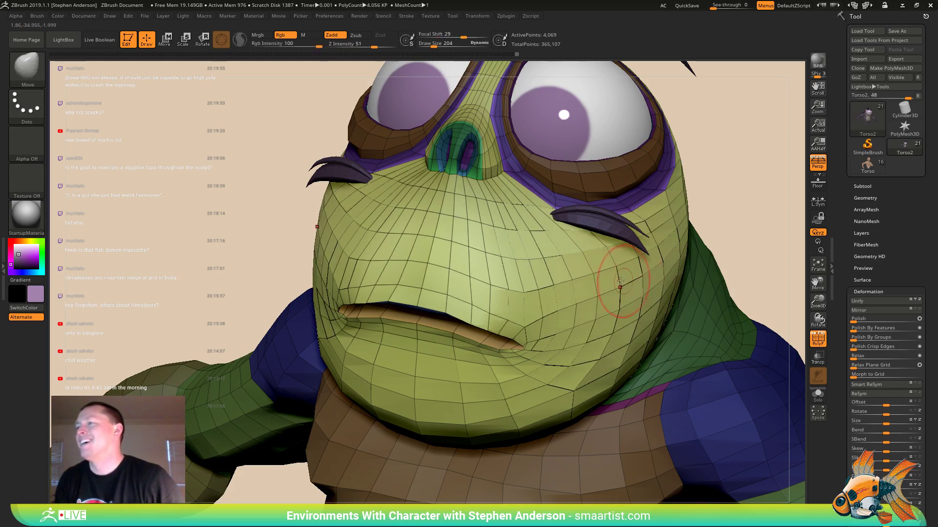
right_click_drag(696, 281, 665, 269)
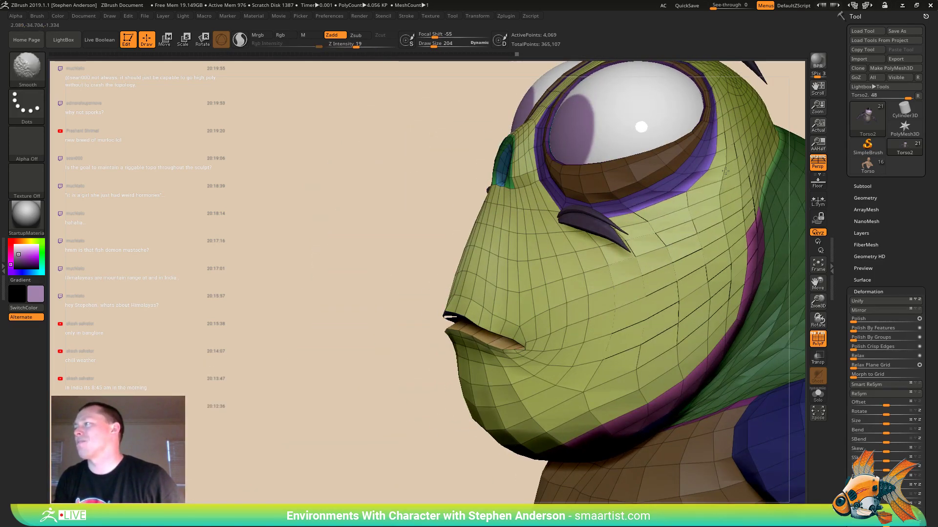
- Refine the muzzle's profile above the upper lip from the side with the Move brush and smoothing
right_click_drag(718, 185, 606, 186)
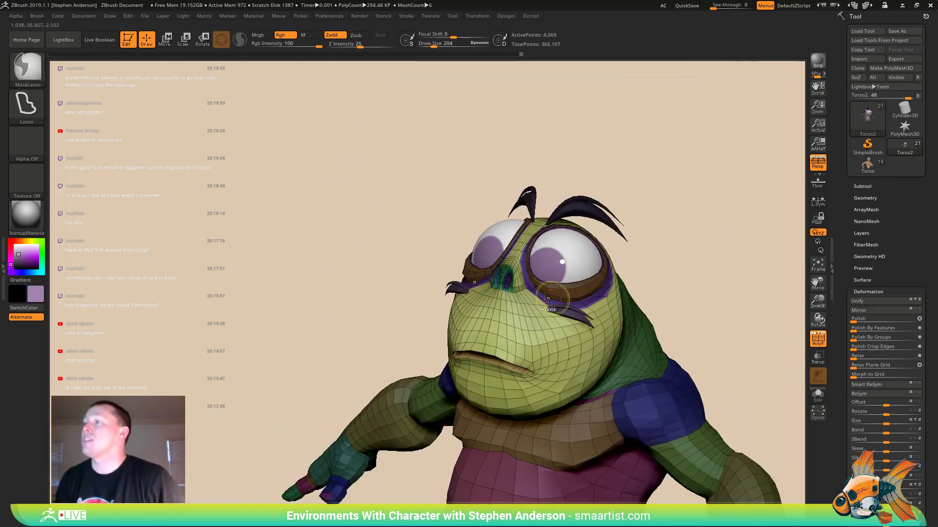
mouse_move(488, 312)
right_mouse_down()
mouse_move(620, 325)
mouse_move(502, 320)
mouse_move(398, 210)
right_mouse_up()
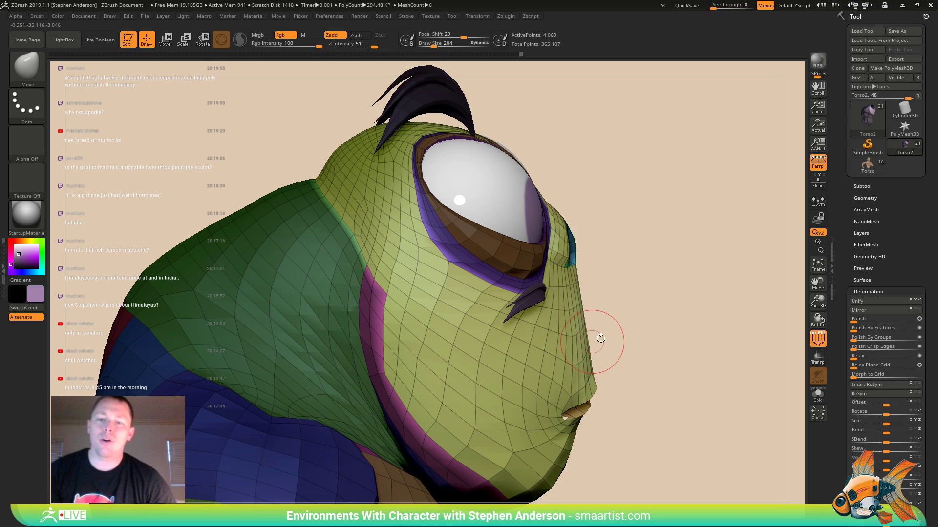
mouse_move(588, 347)
left_mouse_down()
mouse_move(549, 298)
mouse_move(553, 278)
left_mouse_up()
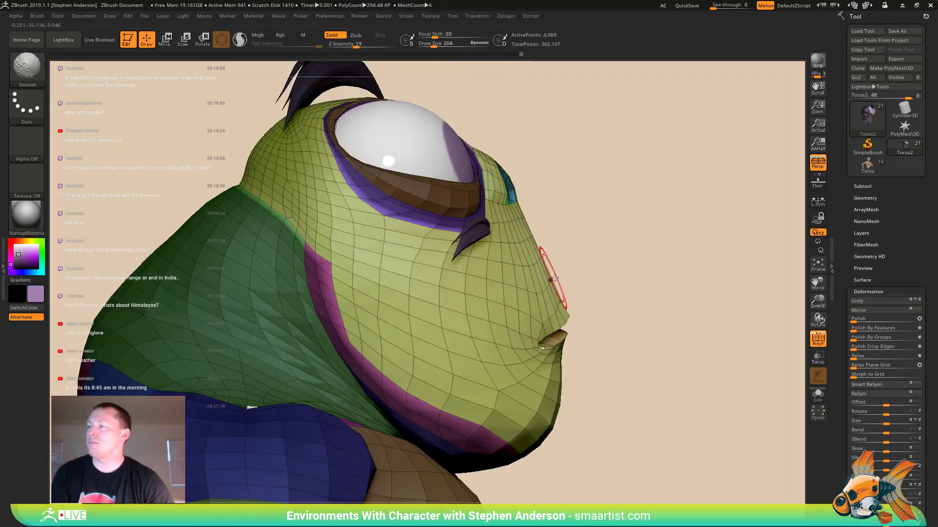
left_click_drag(613, 274, 595, 278)
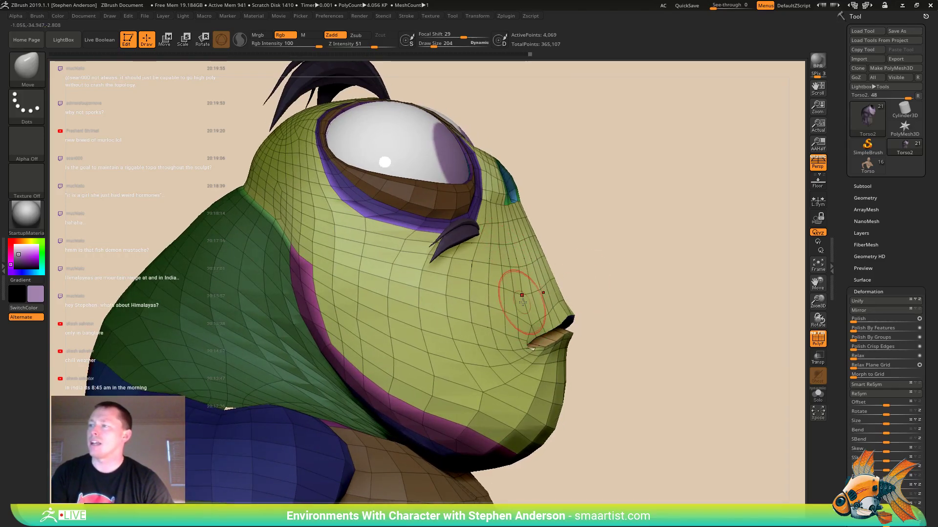
mouse_move(542, 279)
left_mouse_down()
mouse_move(546, 293)
mouse_move(580, 314)
left_mouse_up()
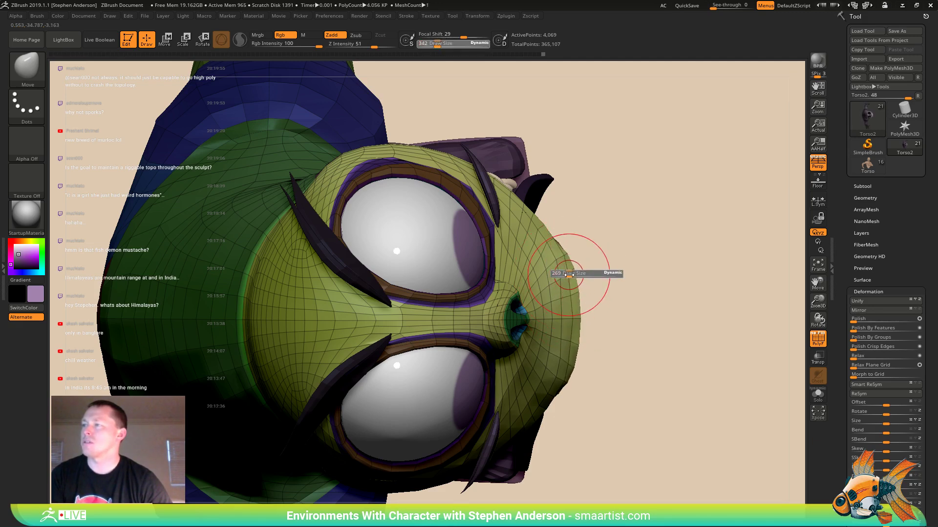
- Enlarge the Move brush and pull the front of the muzzle forward into a rounder curve, working from above the head
mouse_move(576, 310)
right_mouse_down()
mouse_move(586, 310)
mouse_move(560, 308)
mouse_move(571, 304)
right_mouse_up()
key("s")
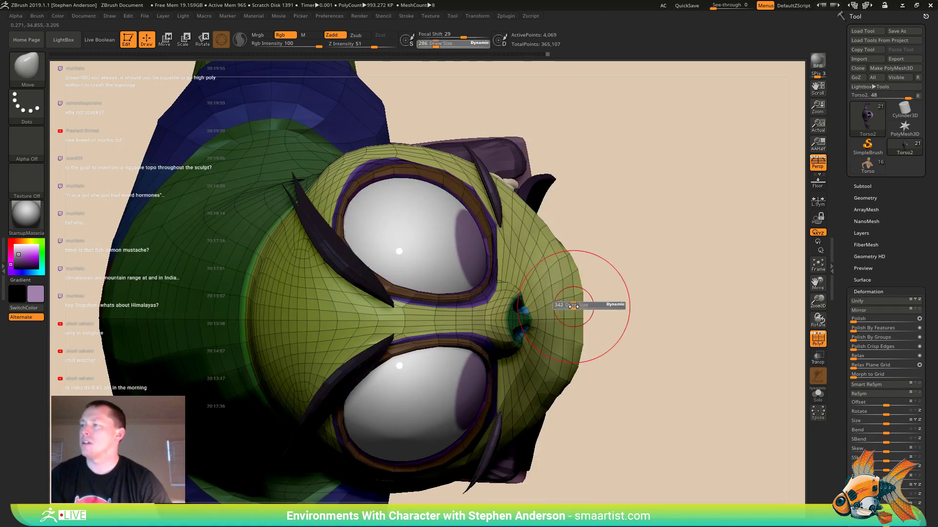
left_click_drag(576, 307, 582, 315)
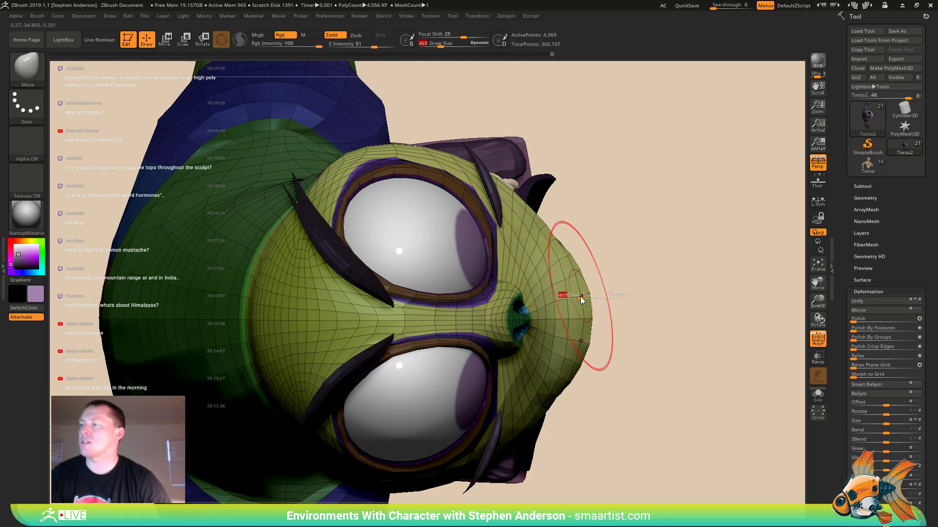
left_click_drag(581, 297, 577, 296)
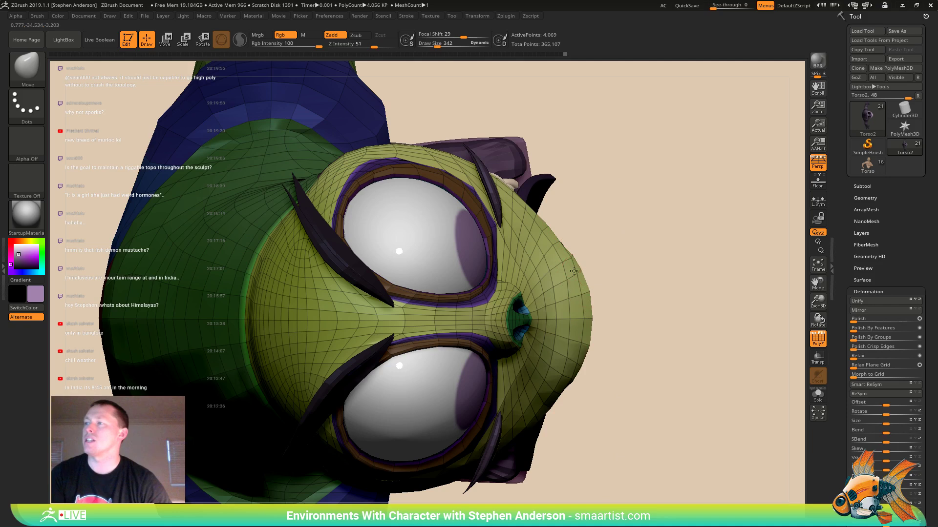
- Set the draw size to 821 and pull the front of the mouth area outward, working from below the head
right_click_drag(573, 271, 562, 249)
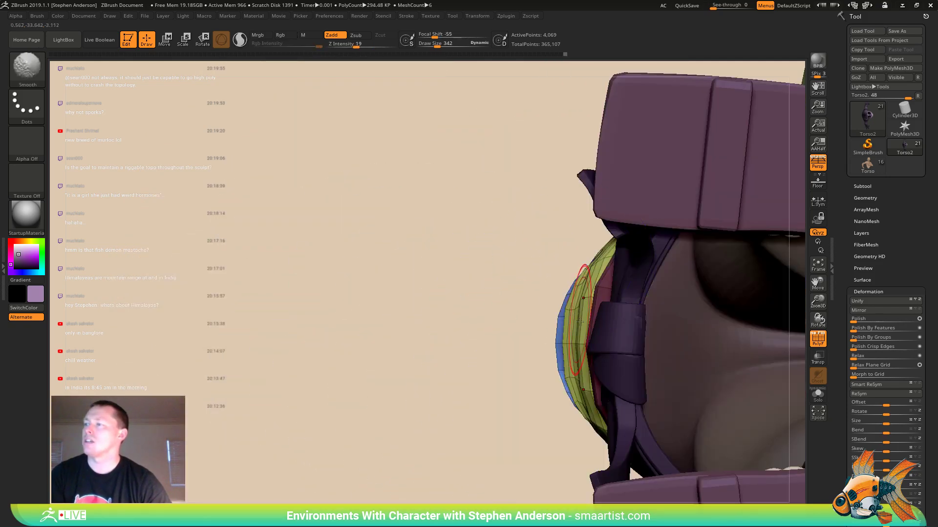
key("s")
mouse_move(577, 332)
left_mouse_down()
mouse_move(573, 343)
mouse_move(603, 344)
left_mouse_up()
key("s")
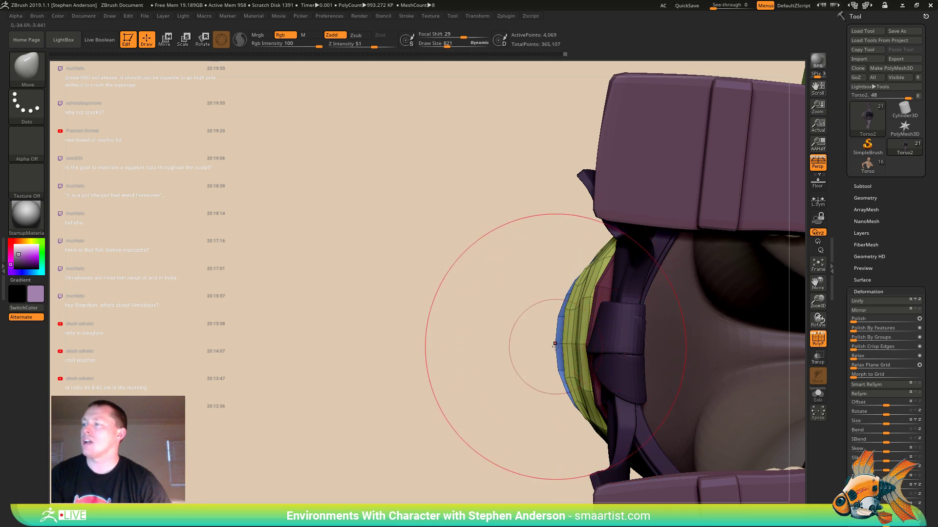
left_click_drag(542, 344, 568, 341)
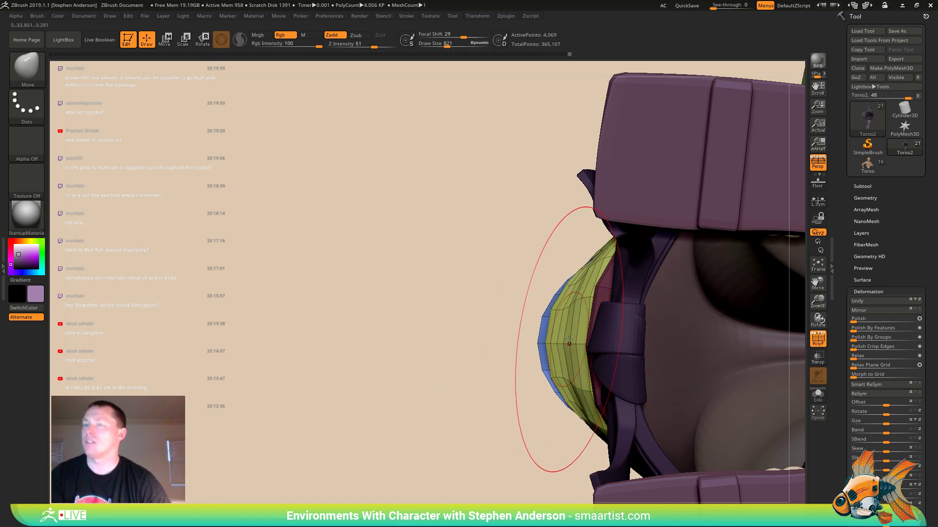
- Select the Move Topological brush and mask the head so only the rim of the lips stays editable
key("b")
key("m")
key("t")
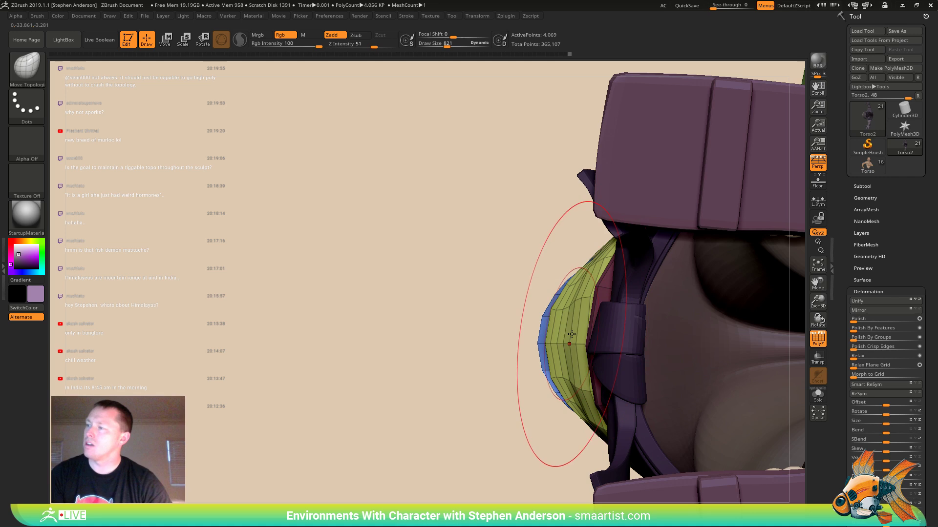
mouse_move(559, 335)
right_mouse_down()
mouse_move(603, 302)
mouse_move(607, 278)
mouse_move(554, 230)
mouse_move(593, 264)
mouse_move(628, 224)
mouse_move(634, 234)
mouse_move(651, 229)
mouse_move(668, 266)
mouse_move(620, 325)
mouse_move(535, 258)
mouse_move(704, 206)
right_mouse_up()
mouse_move(746, 231)
left_mouse_down("ctrl")
mouse_move(450, 371)
mouse_move(600, 305)
left_mouse_up("ctrl")
key("w")
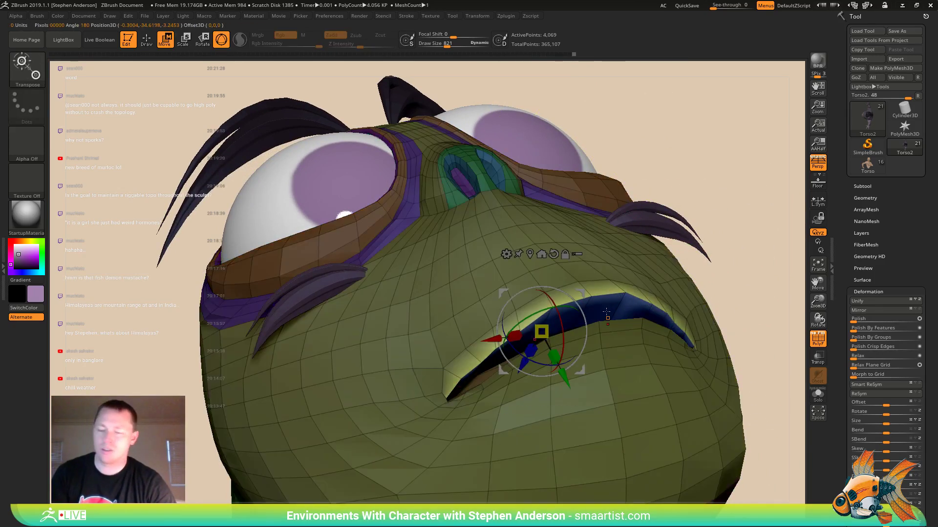
key("q")
- Flip the mesh's display normals in Display Properties so the inside of the mouth can be worked on
right_click_drag(684, 272, 752, 252)
mouse_move(752, 251)
right_mouse_down("ctrl")
mouse_move(667, 253)
mouse_move(458, 168)
right_mouse_up("ctrl")
scroll(879, 335, "down", 10)
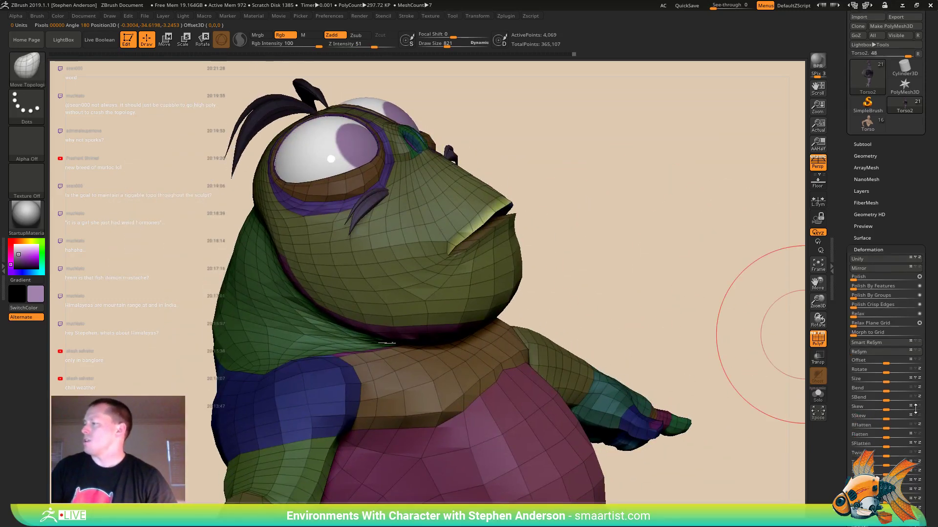
left_click(870, 330)
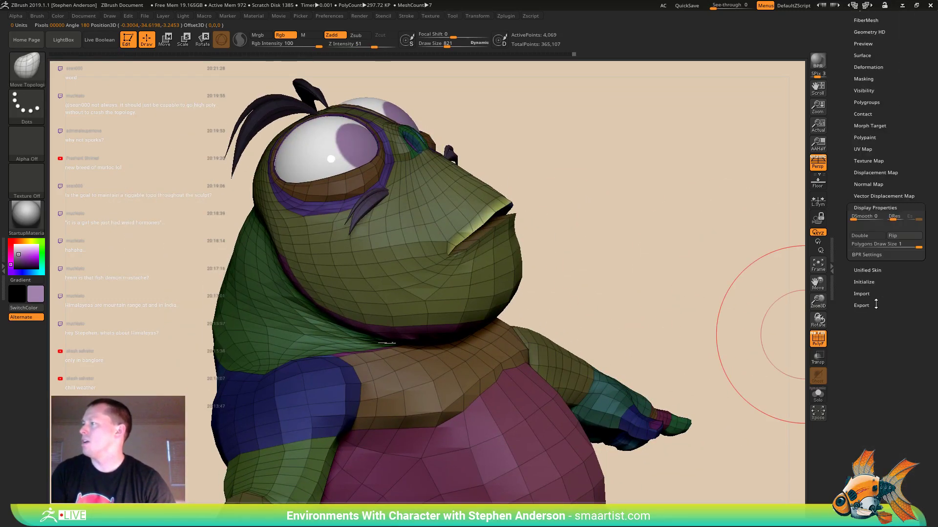
left_click(893, 236)
- Set Move Topological's draw size to 269 and pull the inner lip edge inward at the mouth corner
mouse_move(647, 215)
right_mouse_down()
mouse_move(609, 227)
mouse_move(620, 240)
mouse_move(537, 248)
mouse_move(481, 195)
right_mouse_up()
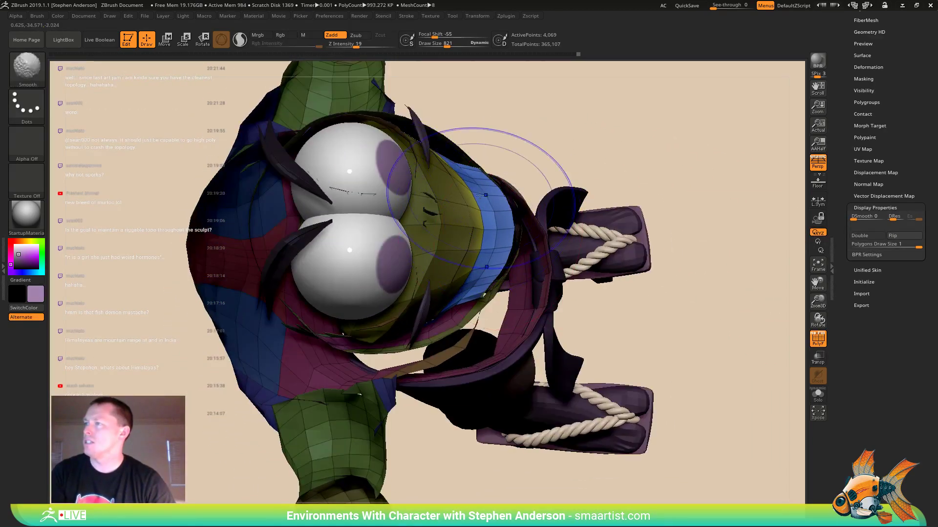
mouse_move(512, 249)
right_mouse_down()
mouse_move(501, 204)
mouse_move(534, 222)
right_mouse_up()
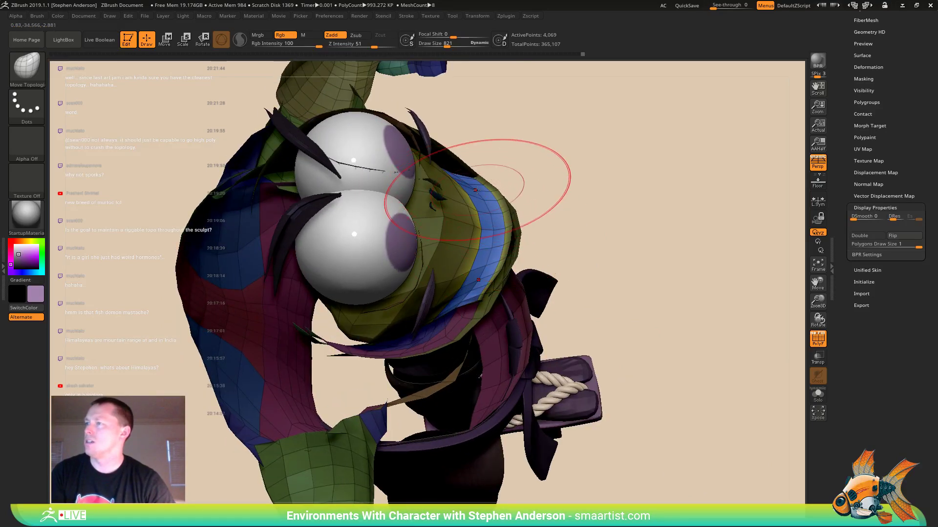
mouse_move(494, 191)
right_mouse_down()
mouse_move(479, 202)
mouse_move(501, 272)
mouse_move(502, 203)
right_mouse_up()
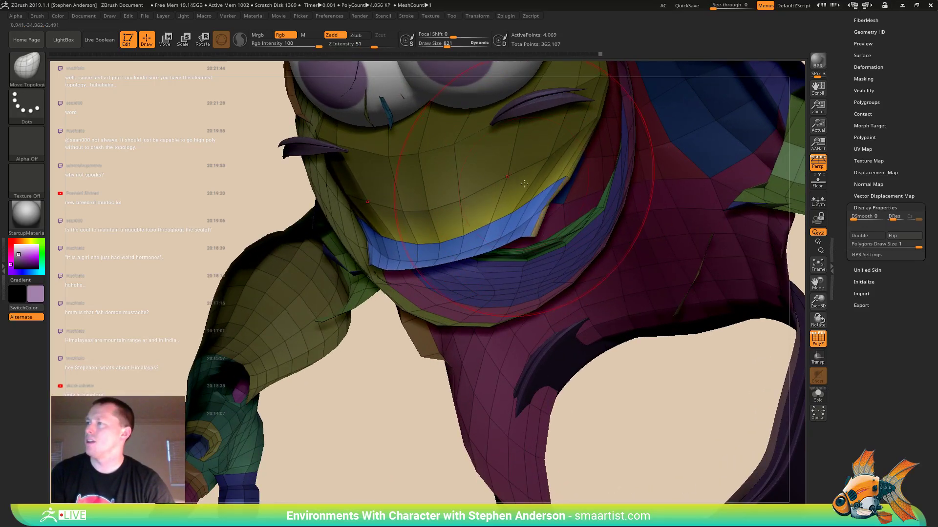
left_click_drag(560, 174, 552, 173)
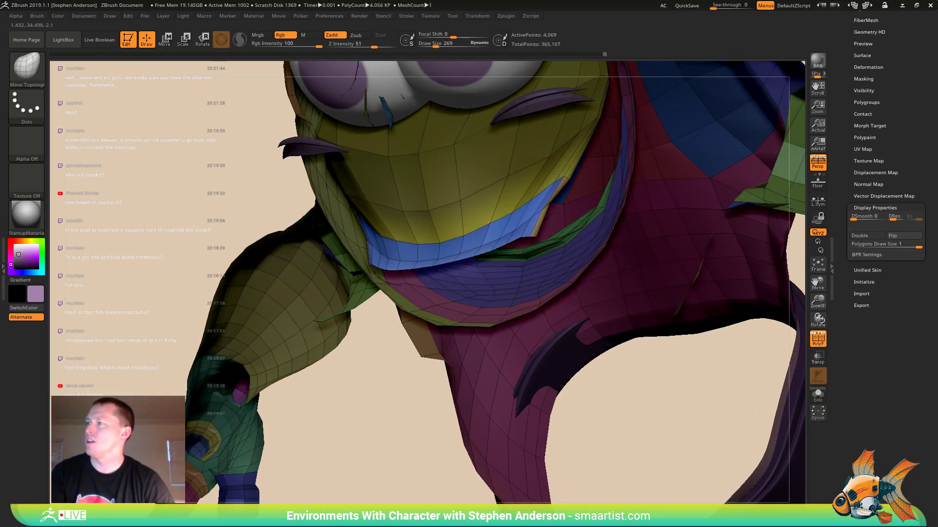
left_click_drag(554, 221, 520, 239, "ctrl")
key("ctrl+z")
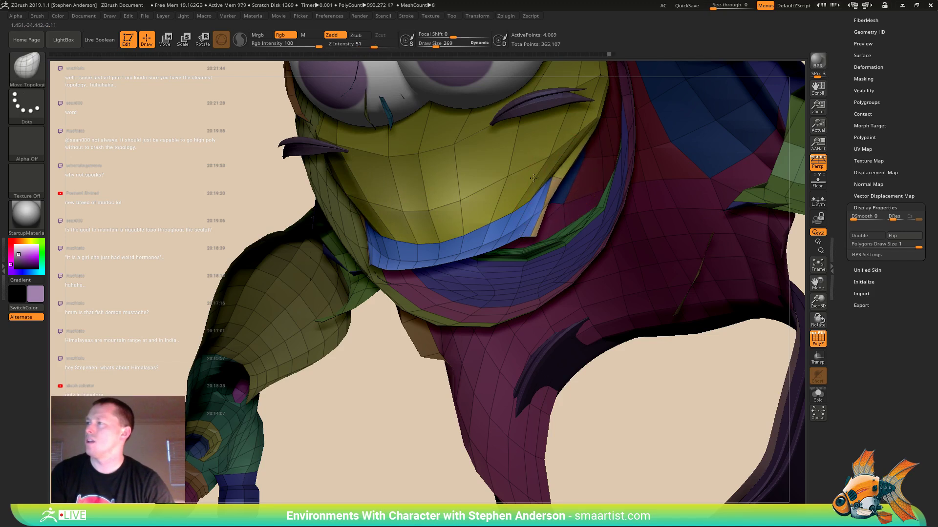
- Replace the mask so only the orange-brown polygroup on the inside of the lips stays editable
right_click_drag(519, 267, 363, 167)
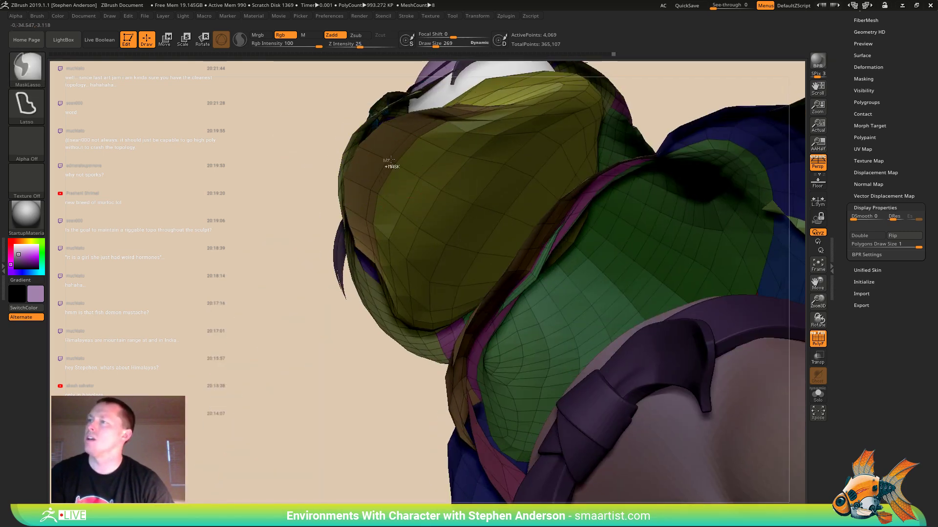
left_click(230, 185, "ctrl")
key("w")
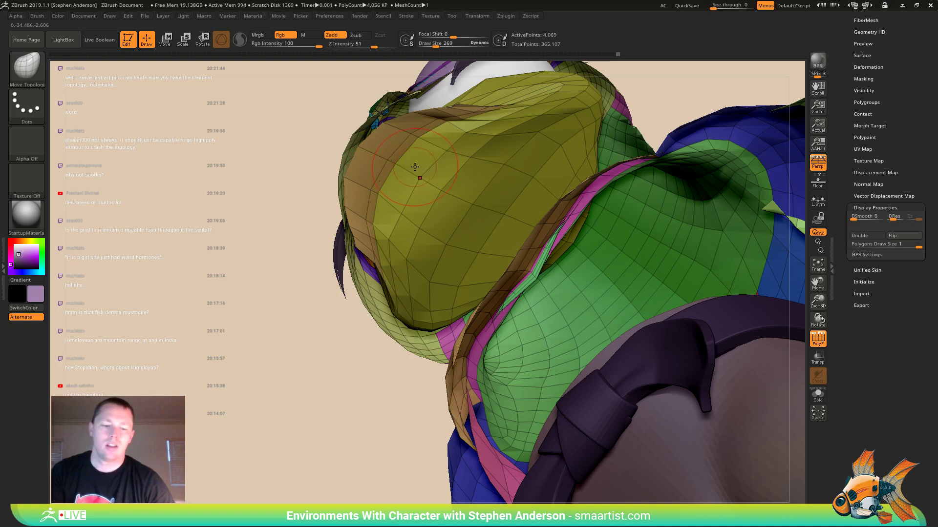
left_click(413, 133, "ctrl")
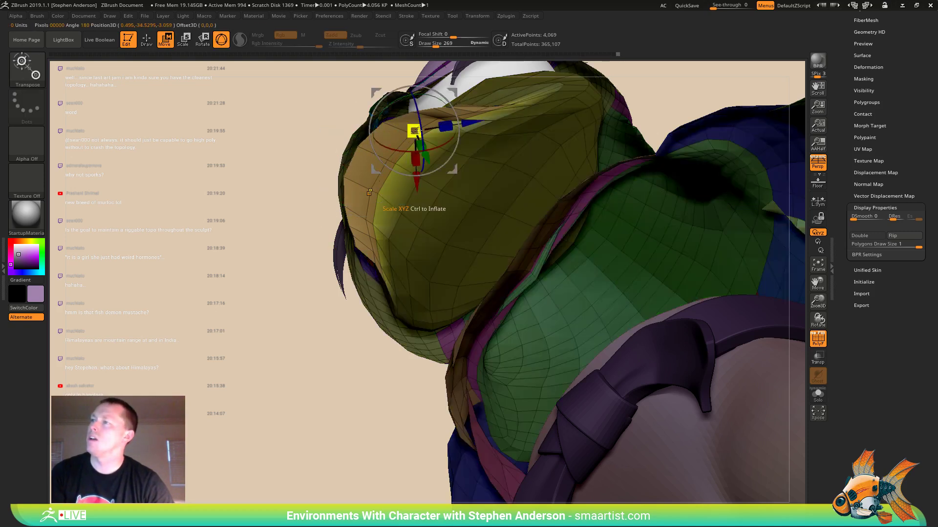
- Pull the inner lip edge inward at the mouth corner with the Move brush, briefly isolating the blue lip polygroup to check it
key("b")
key("m")
key("v")
mouse_move(519, 120)
right_mouse_down()
mouse_move(550, 162)
mouse_move(537, 134)
right_mouse_up()
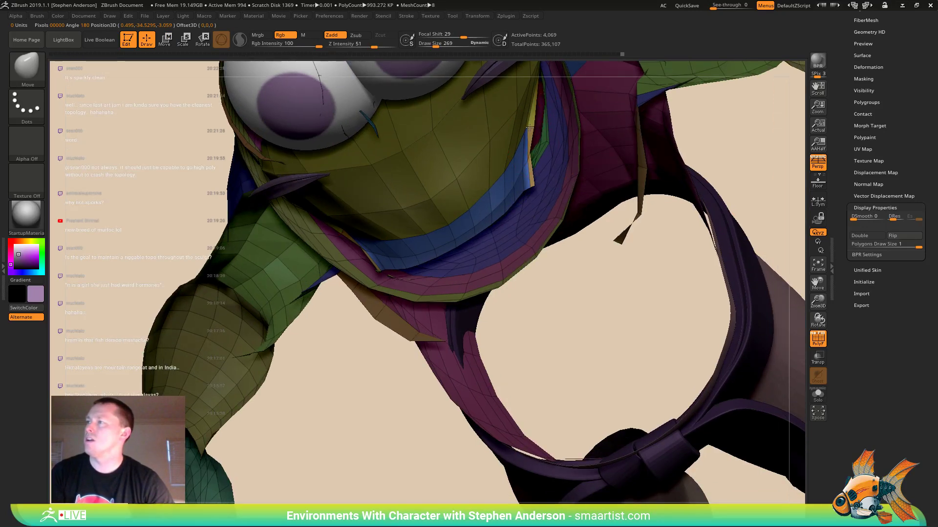
left_click_drag(529, 127, 509, 132)
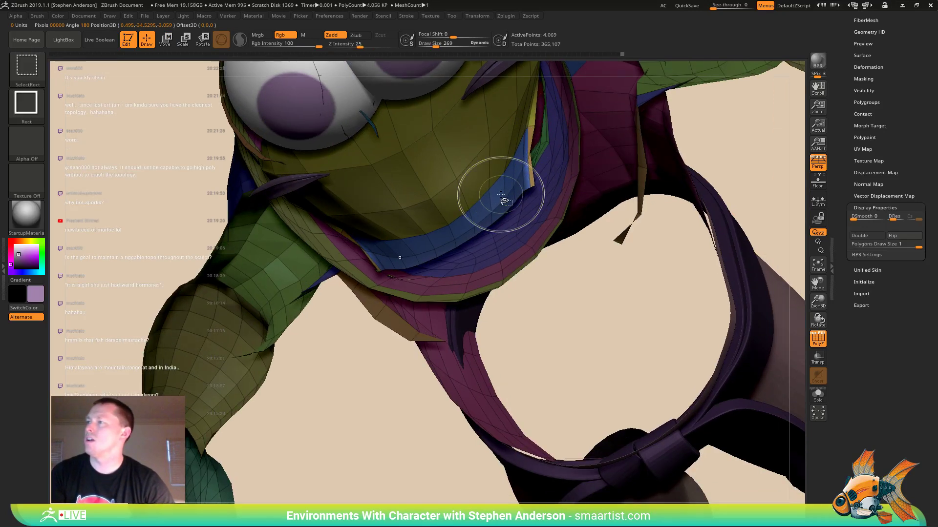
left_click(508, 195, "ctrl+shift")
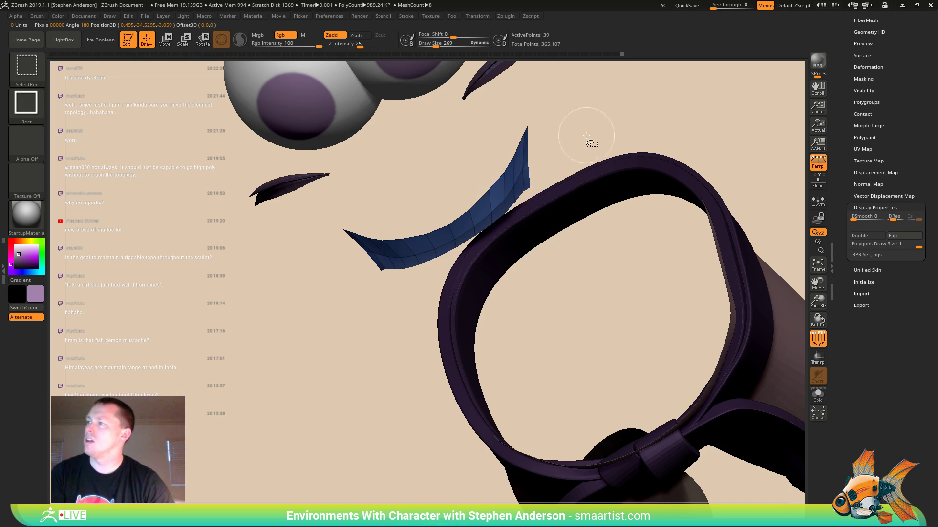
left_click(586, 137, "ctrl+shift")
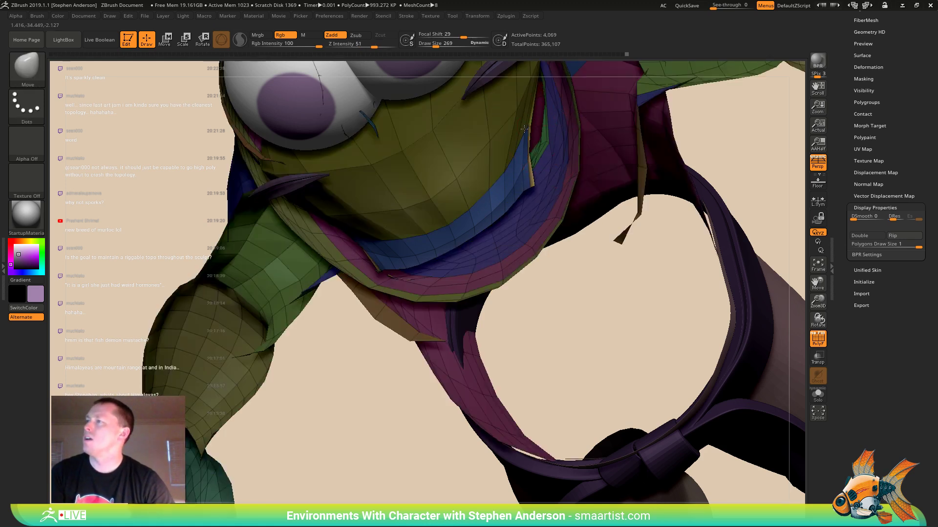
left_click_drag(524, 129, 509, 131)
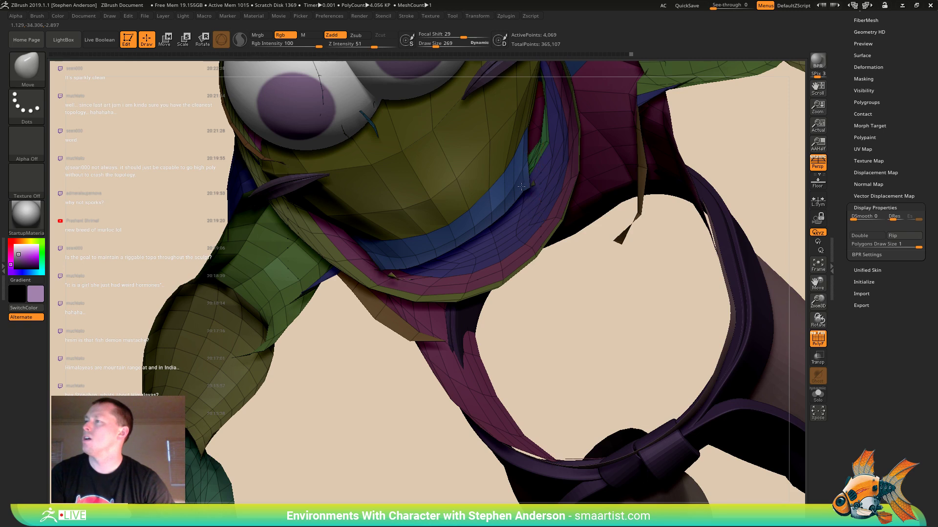
- Adjust the inner lip edge with the Move brush and smooth the unmasked orange-brown polygroup inside the lips
mouse_move(497, 178)
right_mouse_down()
mouse_move(493, 133)
mouse_move(477, 207)
right_mouse_up()
mouse_move(472, 204)
left_mouse_down()
mouse_move(435, 184)
mouse_move(452, 211)
left_mouse_up()
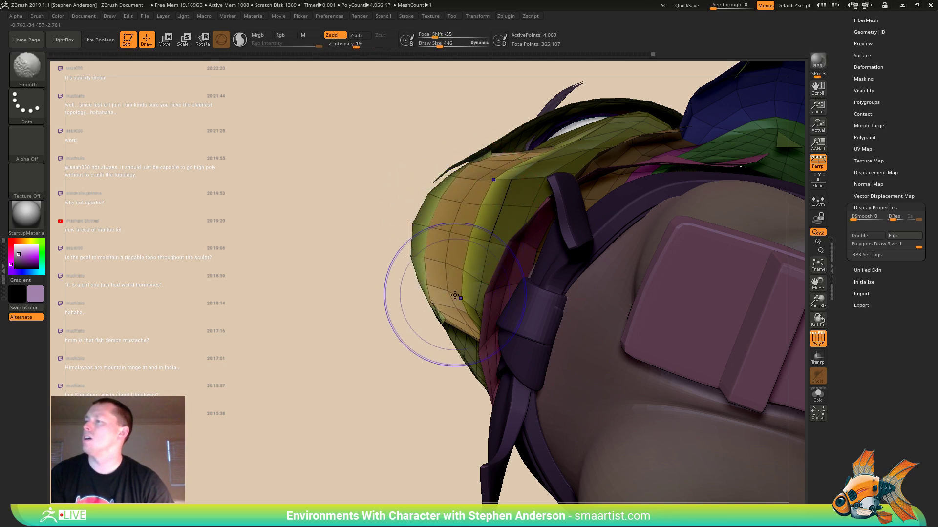
left_click_drag(436, 201, 442, 186, "shift")
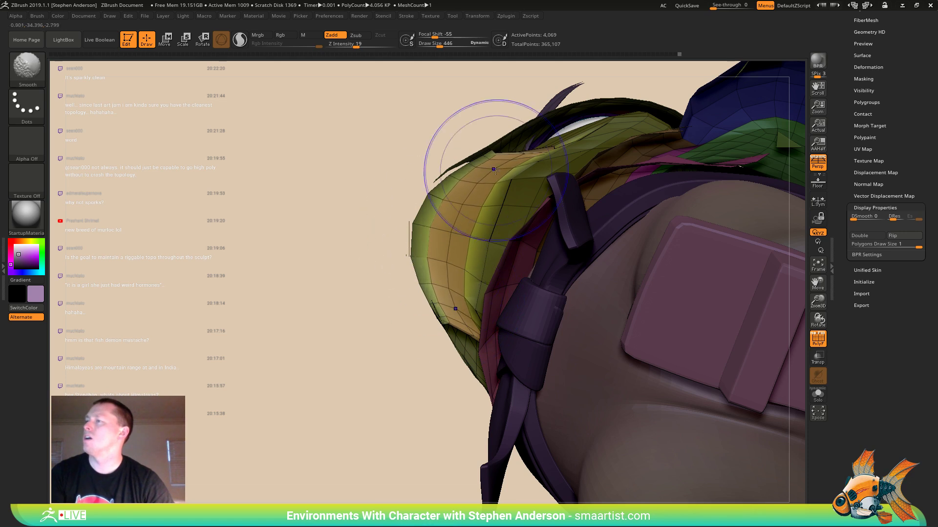
mouse_move(493, 169)
right_mouse_down()
mouse_move(517, 163)
mouse_move(569, 183)
mouse_move(557, 195)
mouse_move(452, 211)
mouse_move(394, 296)
mouse_move(430, 297)
mouse_move(428, 239)
right_mouse_up()
- Set the Move brush's draw size to 241 and replace the mask so only the outer face polygroup stays editable
key("s")
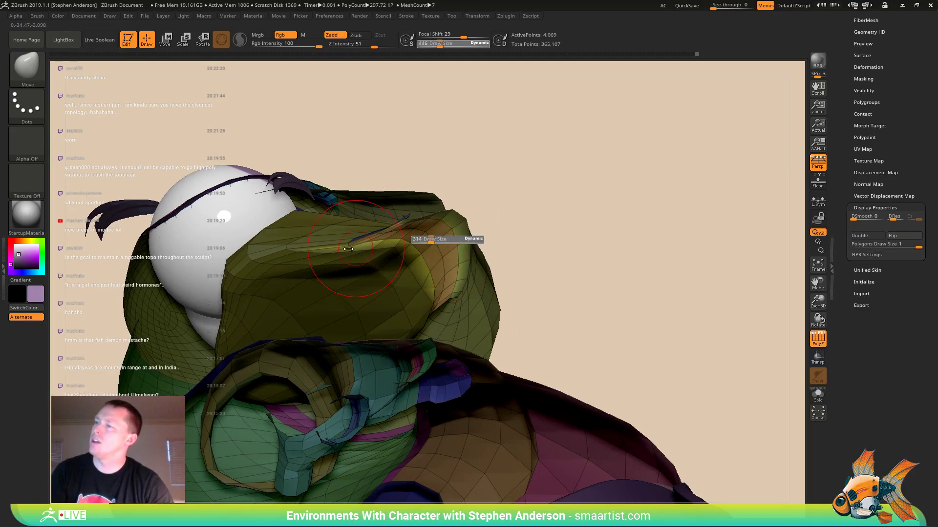
left_click(304, 253)
mouse_move(303, 253)
right_mouse_down()
mouse_move(495, 281)
mouse_move(538, 249)
mouse_move(486, 319)
right_mouse_up()
key("w")
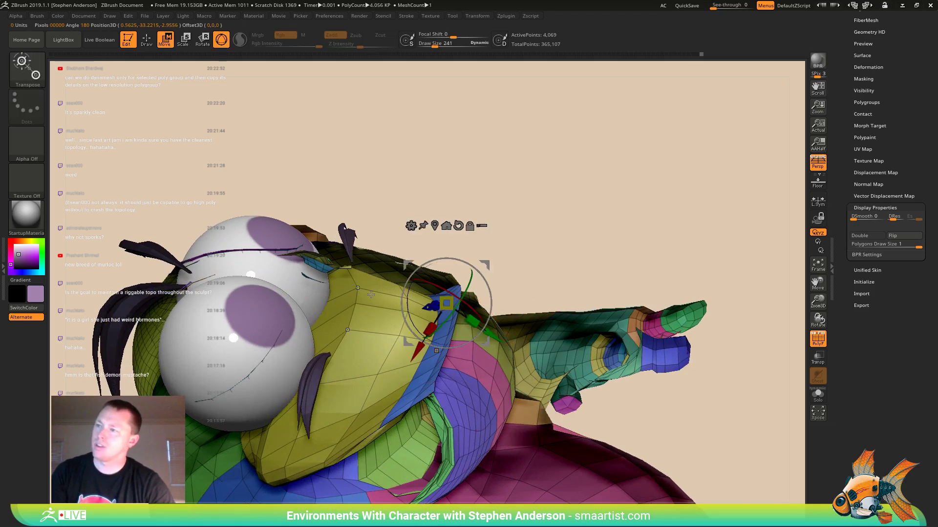
left_click(387, 259, "ctrl")
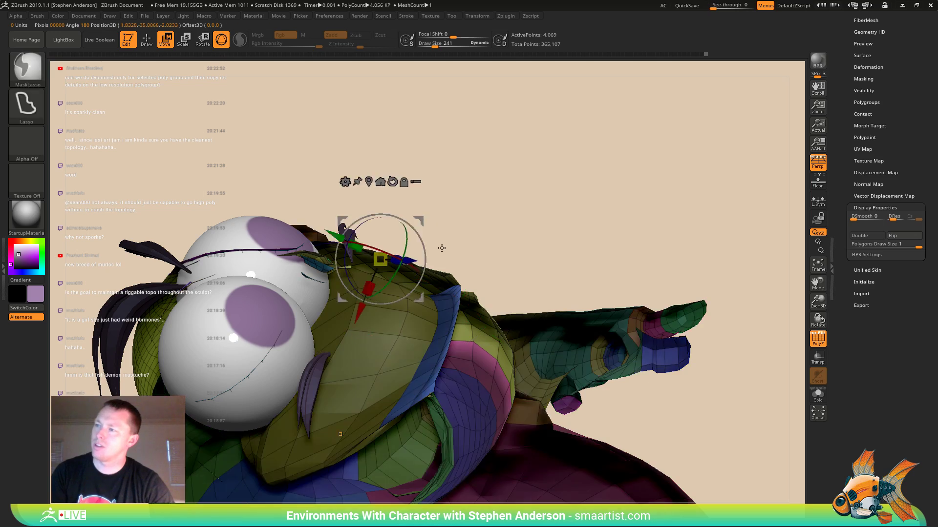
key("b")
key("m")
key("v")
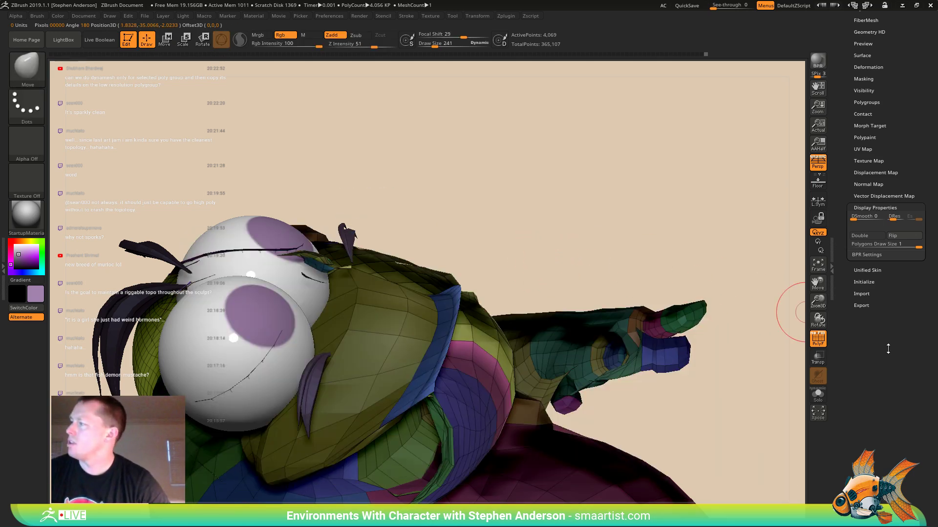
- Flip the display normals back to face outward and briefly hide the face polygroup to check the mouth interior
left_click_drag(788, 247, 422, 289)
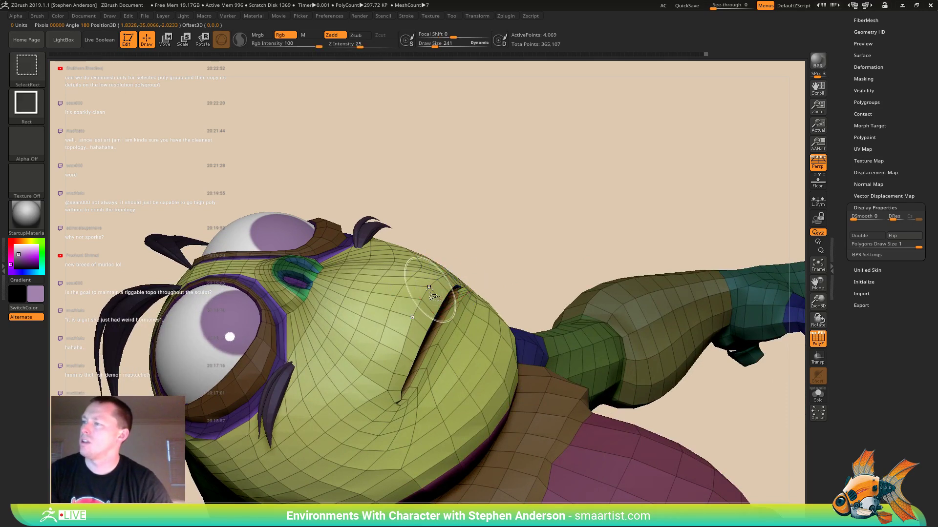
left_click(442, 277, "ctrl+shift")
left_click(571, 217, "ctrl+shift")
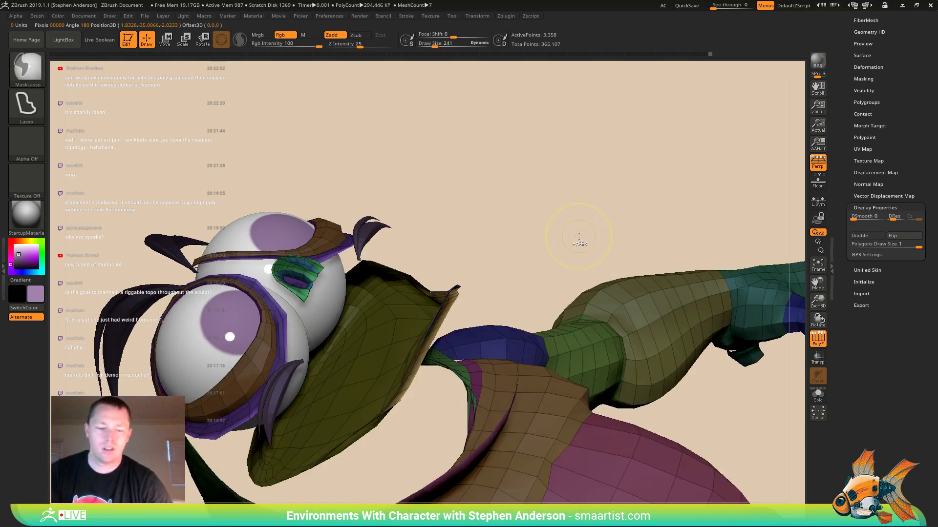
left_click_drag(511, 243, 450, 251)
- Smooth the upper lip edge and both mouth corners on the outer face
left_click_drag(423, 312, 413, 309, "shift")
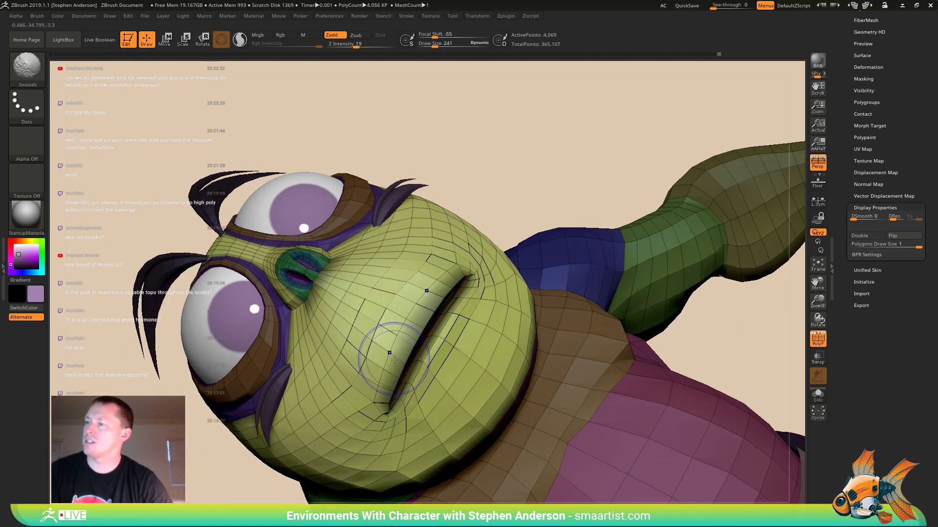
left_click_drag(395, 359, 461, 338, "shift")
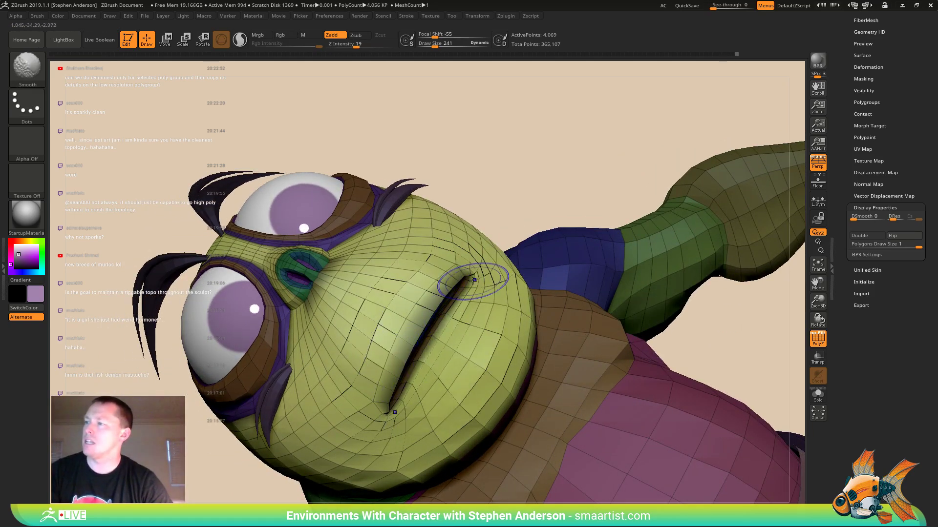
left_click_drag(474, 280, 450, 422, "shift")
left_click_drag(421, 389, 424, 397, "shift")
mouse_move(430, 403)
right_mouse_down()
mouse_move(439, 349)
mouse_move(414, 309)
mouse_move(430, 308)
right_mouse_up()
mouse_move(419, 371)
left_mouse_down()
mouse_move(344, 367)
mouse_move(410, 365)
left_mouse_up()
- Hide the polyframe and clear the mask from the body mesh
key("shift+f")
key("f")
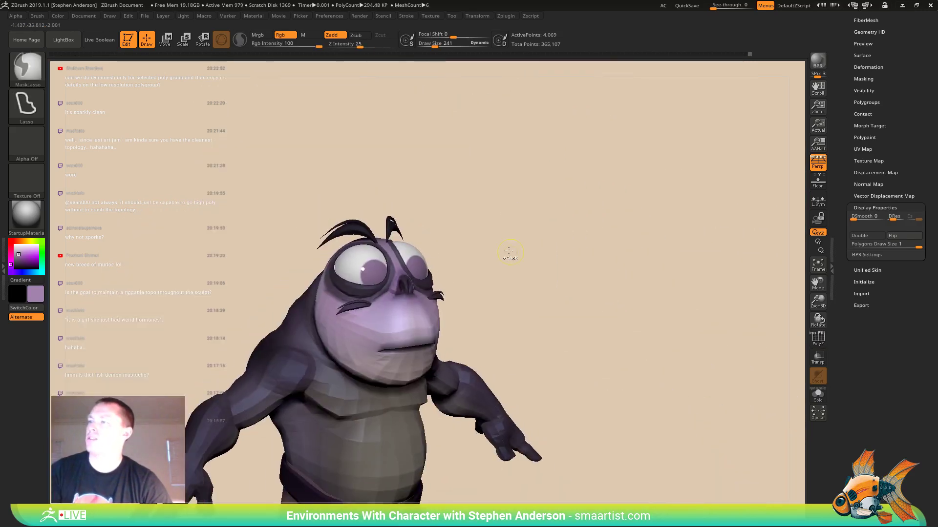
left_click_drag(508, 251, 516, 296)
- Set the Move brush's draw size to 492 and reshape the underside of the upper lip
mouse_move(515, 296)
right_mouse_down()
mouse_move(430, 293)
mouse_move(415, 305)
mouse_move(424, 327)
right_mouse_up()
mouse_move(425, 327)
right_mouse_down("ctrl")
mouse_move(477, 382)
mouse_move(463, 317)
right_mouse_up("ctrl")
key("s")
left_click_drag(406, 344, 408, 344)
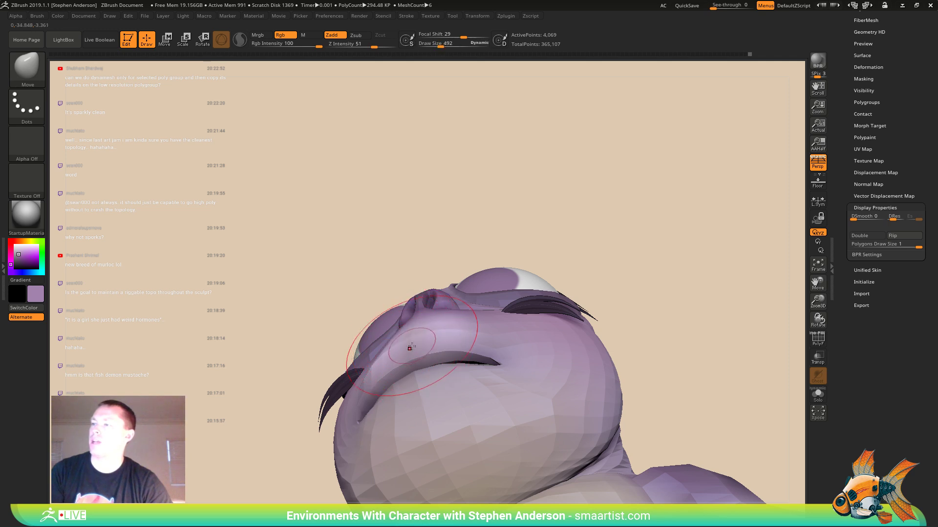
right_click_drag(410, 344, 407, 330)
- Switch to the Move Topological brush with a focal shift of 43 for shaping the front of the lips
key("b")
key("m")
key("t")
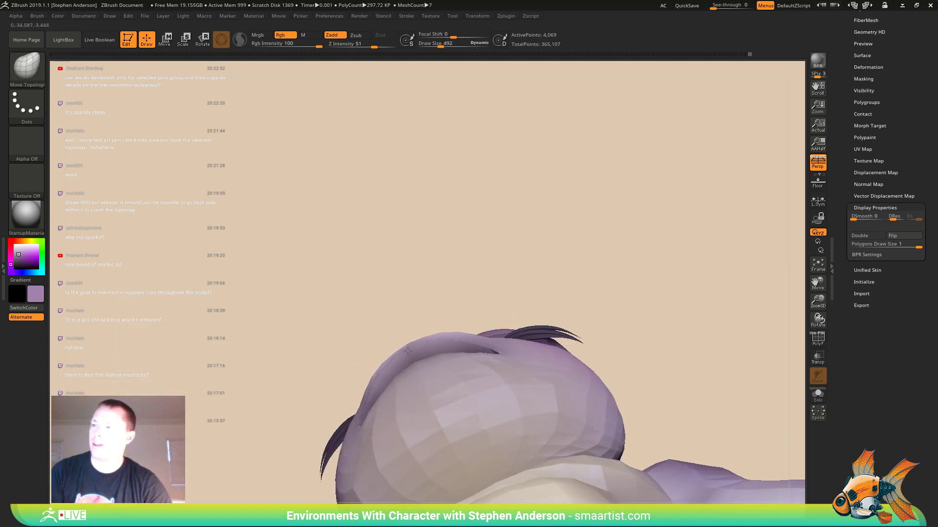
mouse_move(417, 352)
right_mouse_down()
mouse_move(465, 373)
mouse_move(418, 367)
right_mouse_up()
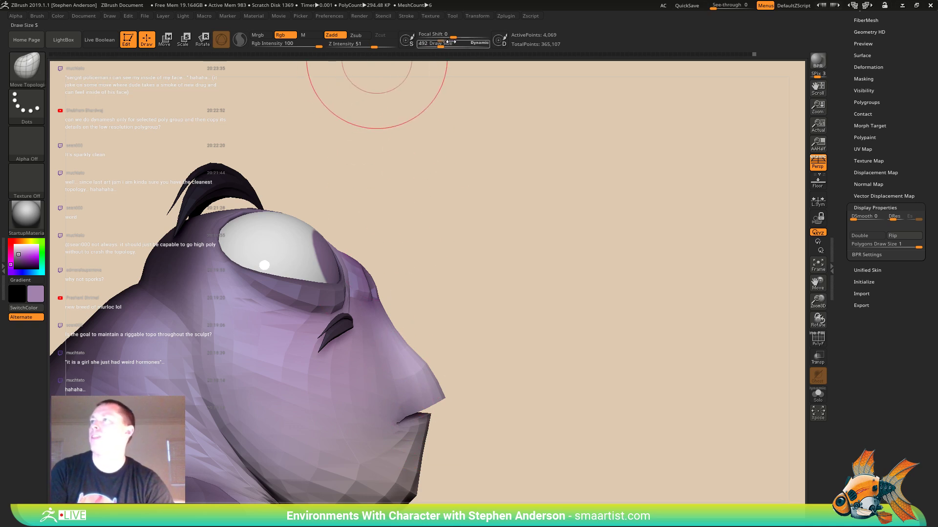
left_click_drag(445, 37, 468, 37)
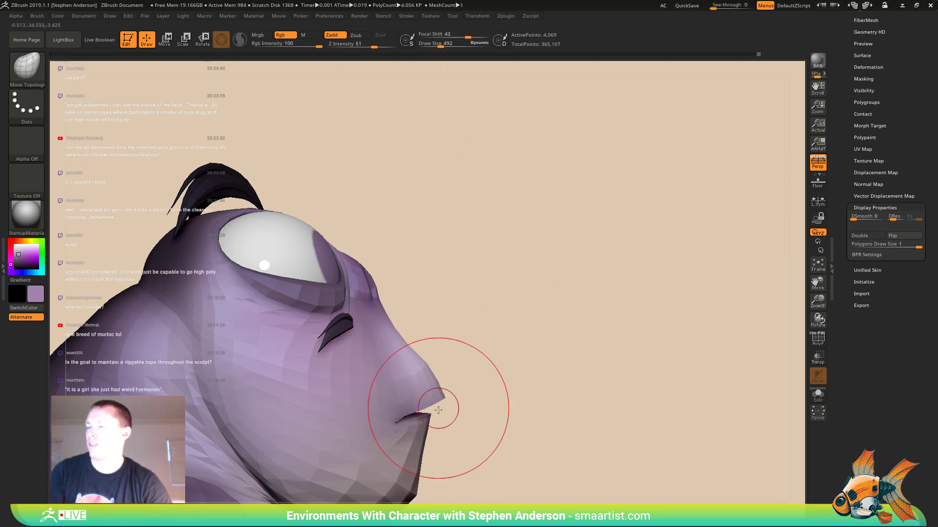
mouse_move(438, 409)
right_mouse_down()
mouse_move(435, 454)
mouse_move(399, 399)
mouse_move(324, 393)
mouse_move(418, 388)
right_mouse_up()
- Show the polyframe, set Move Topological's draw size to 124 and adjust the upper lip near the mouth corner
key("shift+f")
key("s")
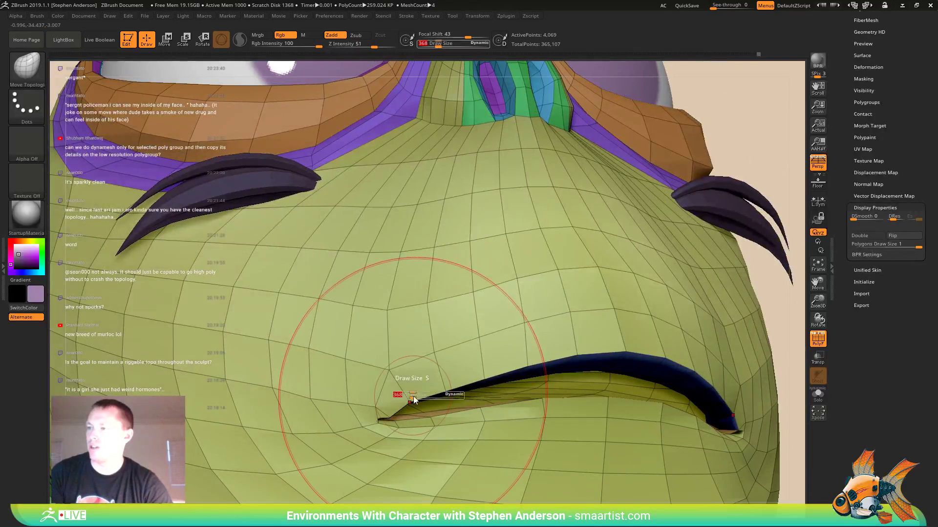
left_click_drag(412, 395, 404, 394)
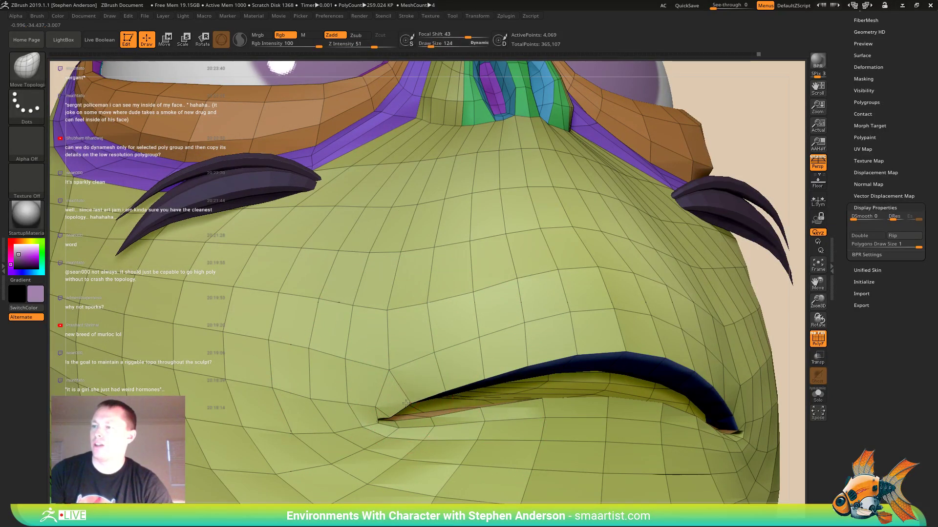
mouse_move(406, 403)
right_mouse_down()
mouse_move(341, 421)
mouse_move(464, 405)
mouse_move(486, 392)
right_mouse_up()
- Reduce Move Topological's draw size to 56 and refine the lip edges toward the mouth corner
key("s")
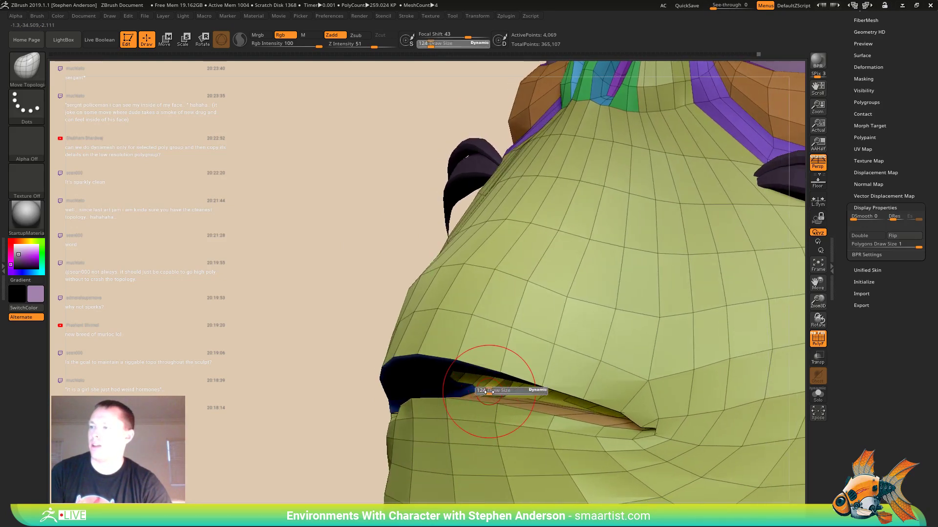
left_click_drag(485, 392, 485, 393)
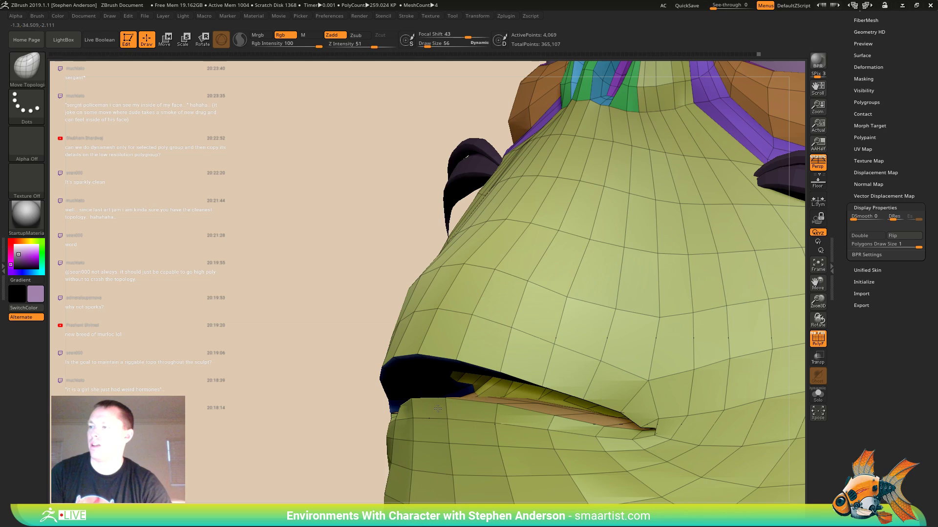
mouse_move(424, 407)
right_mouse_down()
mouse_move(480, 392)
mouse_move(471, 390)
right_mouse_up()
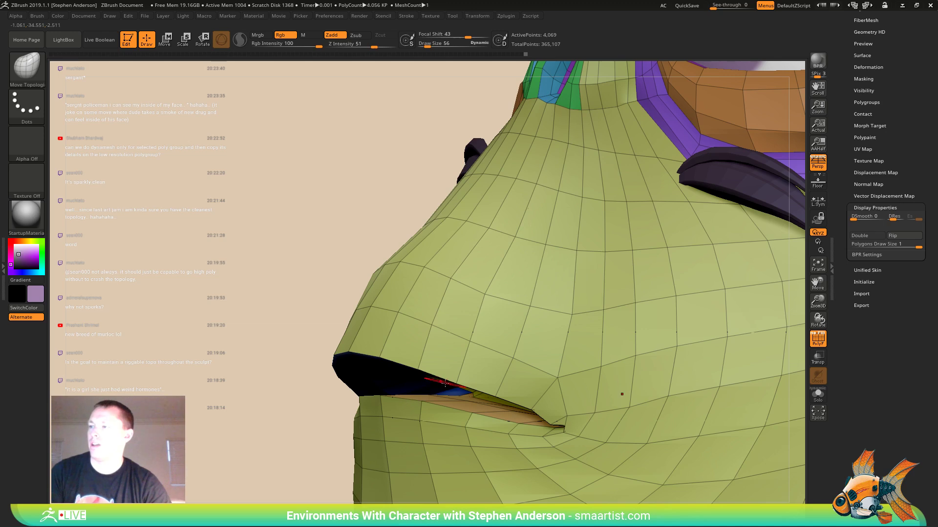
mouse_move(440, 383)
right_mouse_down()
mouse_move(472, 386)
mouse_move(491, 405)
mouse_move(481, 434)
right_mouse_up()
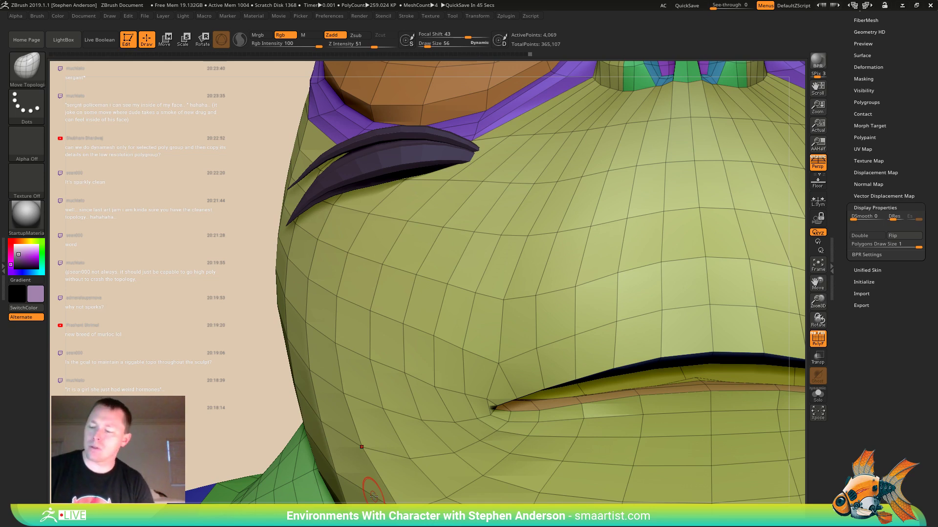
- Open the character's subtool list with the Torso2 body mesh selected
mouse_move(620, 288)
right_mouse_down("ctrl")
mouse_move(628, 223)
mouse_move(478, 308)
right_mouse_up("ctrl")
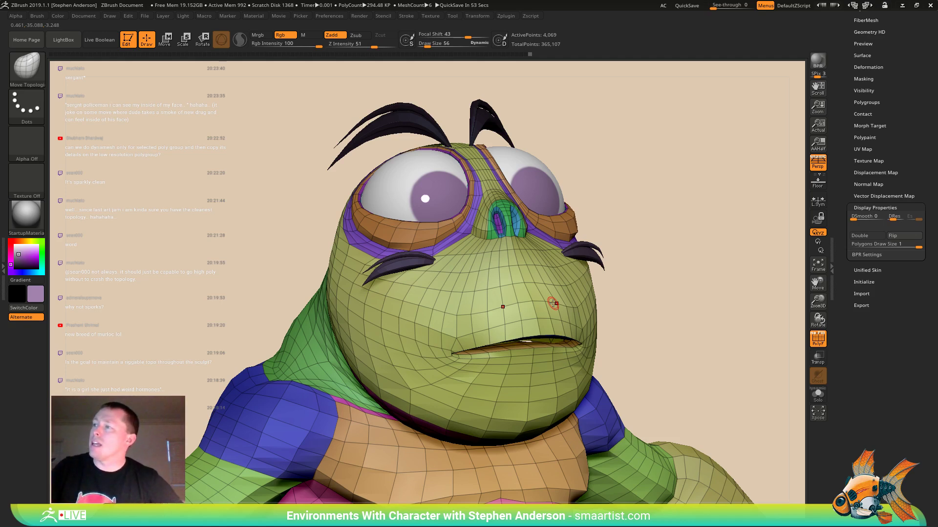
scroll(900, 147, "up", 10)
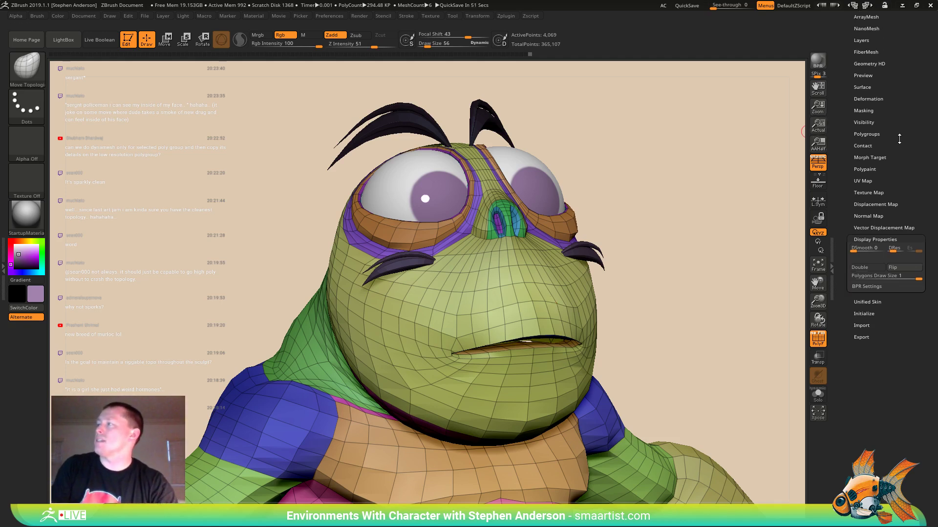
left_click(860, 397)
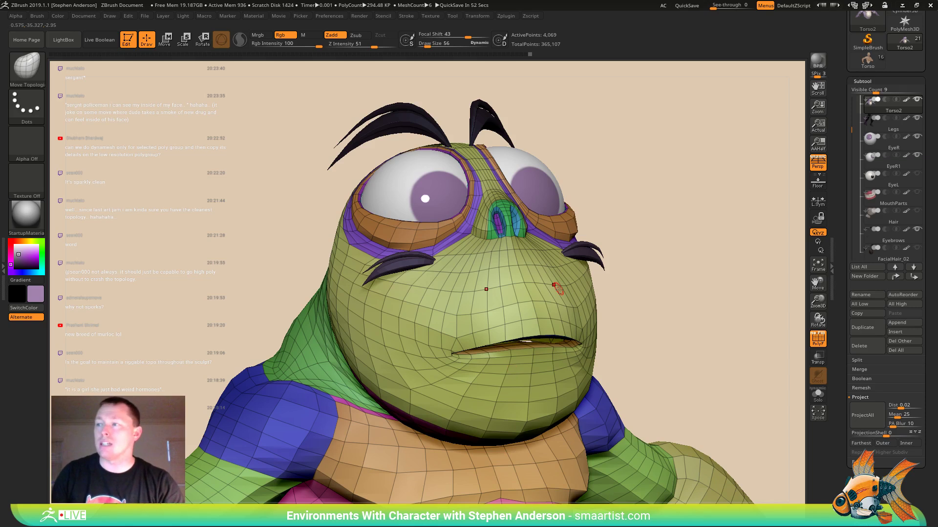
- Set Move Topological's draw size to 304 and reshape the muzzle between the nose and upper lip from several angles
mouse_move(530, 307)
right_mouse_down()
mouse_move(545, 303)
mouse_move(513, 289)
right_mouse_up()
key("s")
mouse_move(506, 285)
left_mouse_down()
mouse_move(515, 286)
mouse_move(507, 287)
left_mouse_up()
left_click_drag(508, 281, 505, 268)
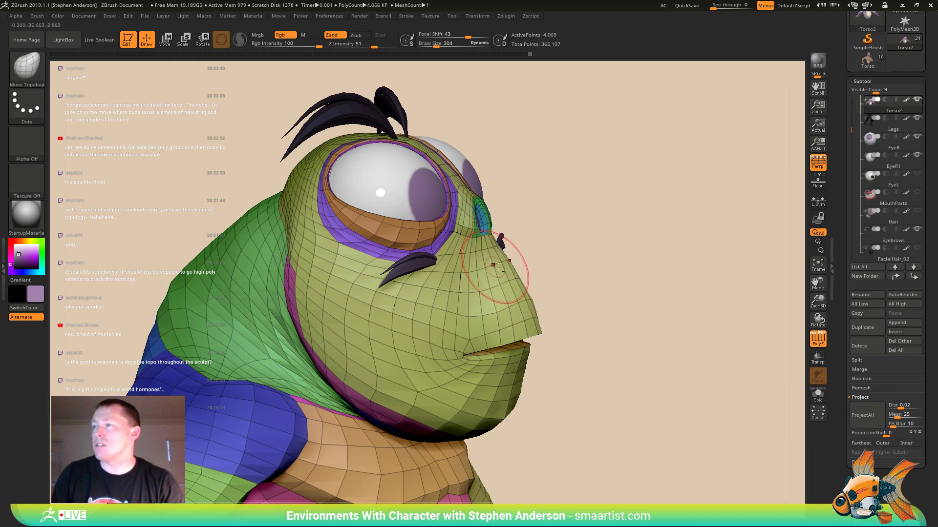
mouse_move(498, 266)
right_mouse_down()
mouse_move(514, 279)
mouse_move(573, 283)
right_mouse_up()
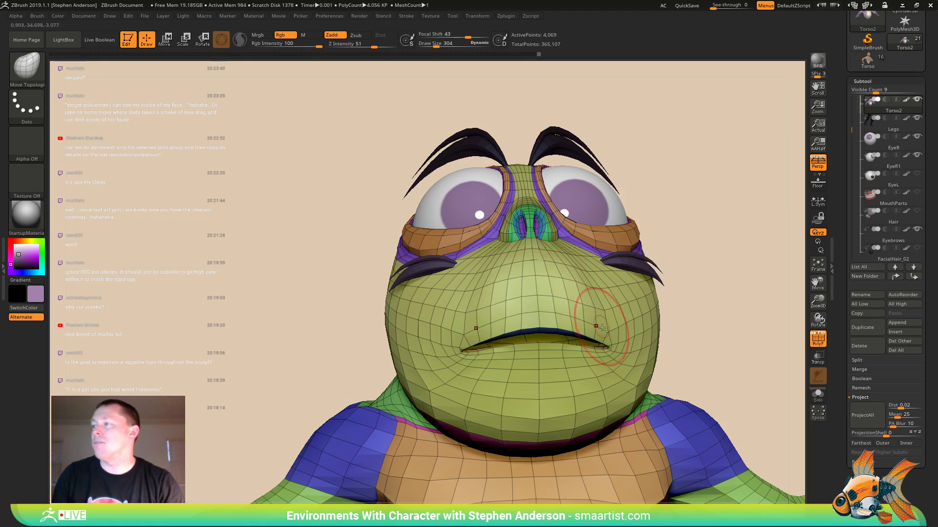
mouse_move(596, 328)
right_mouse_down()
mouse_move(581, 327)
mouse_move(599, 360)
mouse_move(576, 347)
mouse_move(596, 341)
mouse_move(619, 297)
right_mouse_up()
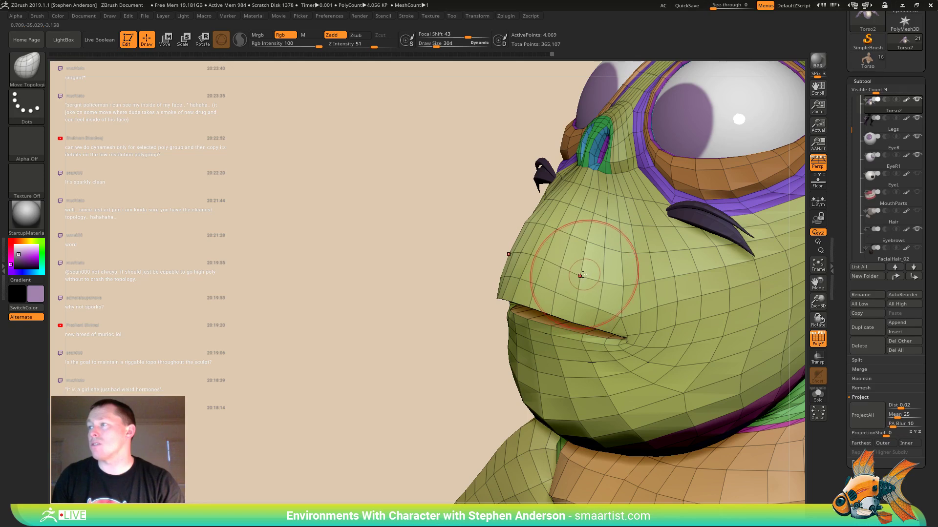
right_click_drag(575, 272, 579, 277)
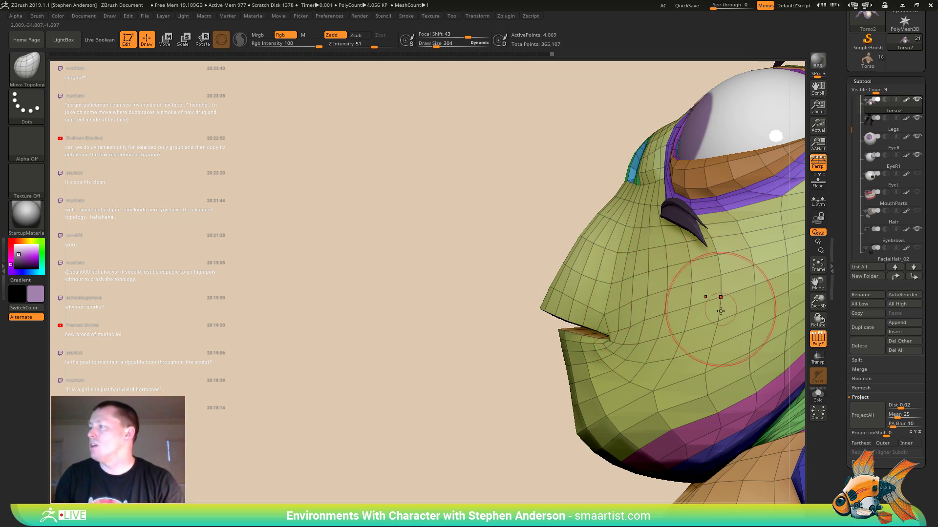
- Pull the lower jaw line downward beneath the chin and cheek with Move Topological
right_click_drag(725, 379, 617, 354, "alt")
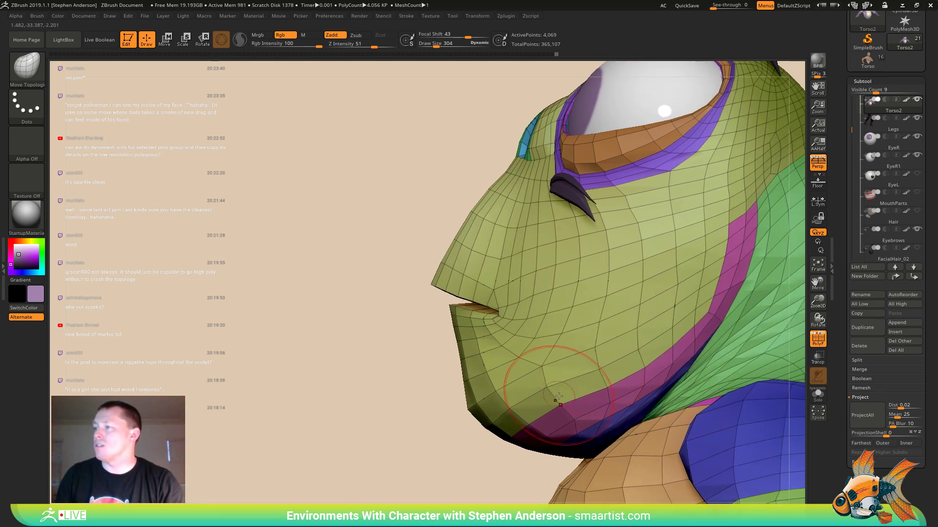
left_click_drag(531, 416, 532, 425)
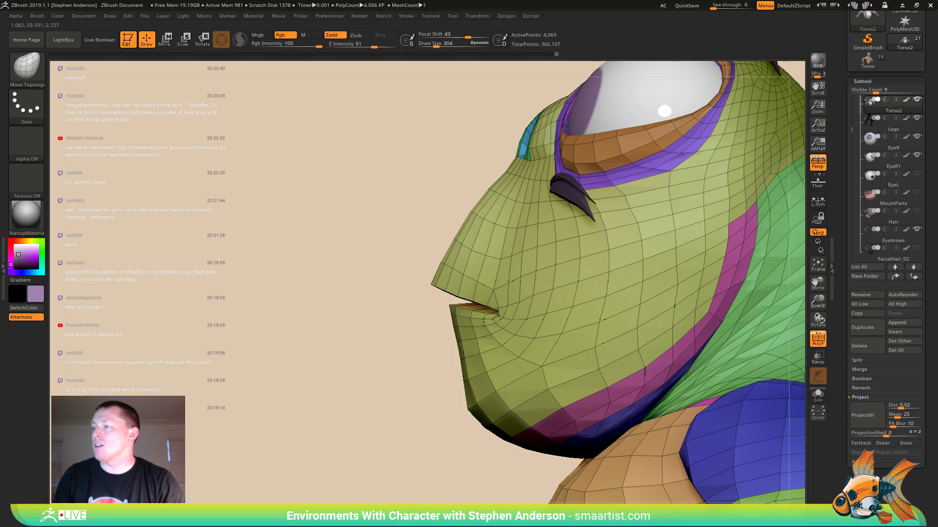
left_click_drag(600, 384, 595, 394)
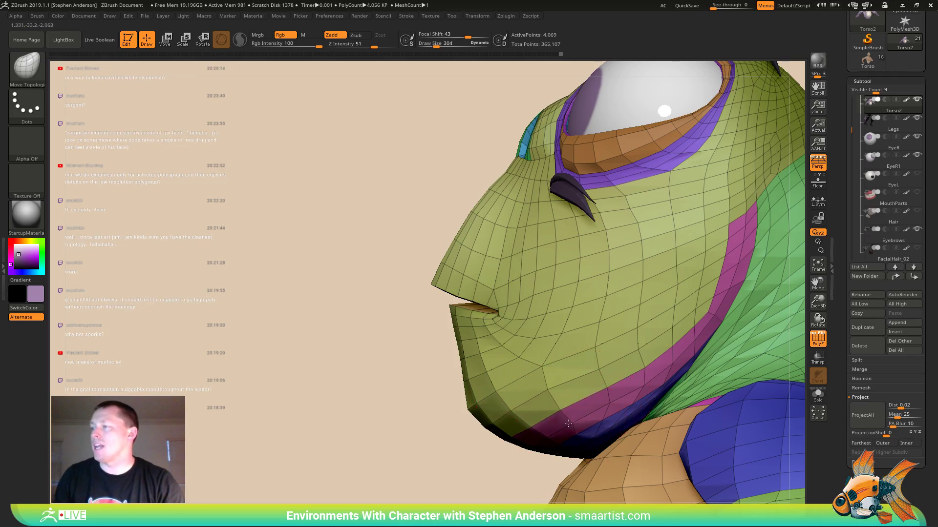
- Smooth and adjust the cheek surface between the eye and the jaw line
mouse_move(596, 383)
right_mouse_down()
mouse_move(646, 386)
mouse_move(600, 384)
mouse_move(635, 303)
mouse_move(532, 381)
right_mouse_up()
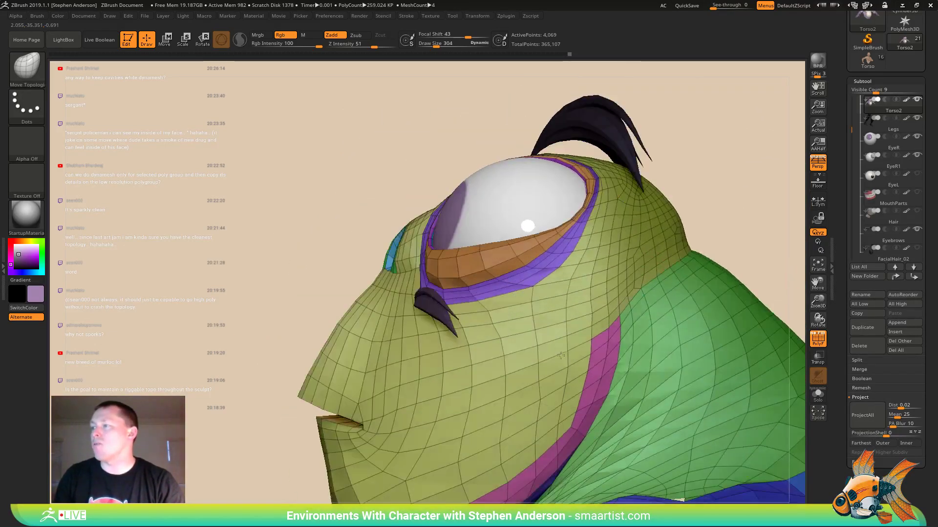
key("shift")
mouse_move(511, 414)
left_mouse_down("shift")
mouse_move(502, 352)
mouse_move(499, 341)
mouse_move(490, 346)
left_mouse_up("shift")
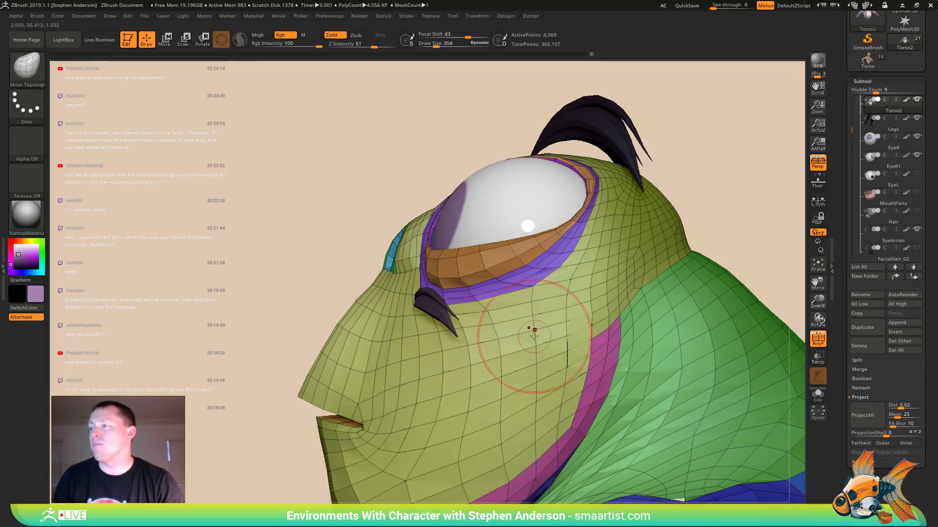
mouse_move(559, 345)
right_mouse_down()
mouse_move(593, 337)
mouse_move(498, 338)
mouse_move(452, 404)
mouse_move(487, 398)
mouse_move(481, 340)
right_mouse_up()
mouse_move(503, 401)
right_mouse_down("alt")
mouse_move(490, 317)
mouse_move(560, 307)
mouse_move(540, 320)
mouse_move(541, 352)
mouse_move(493, 293)
mouse_move(503, 239)
mouse_move(517, 263)
right_mouse_up("alt")
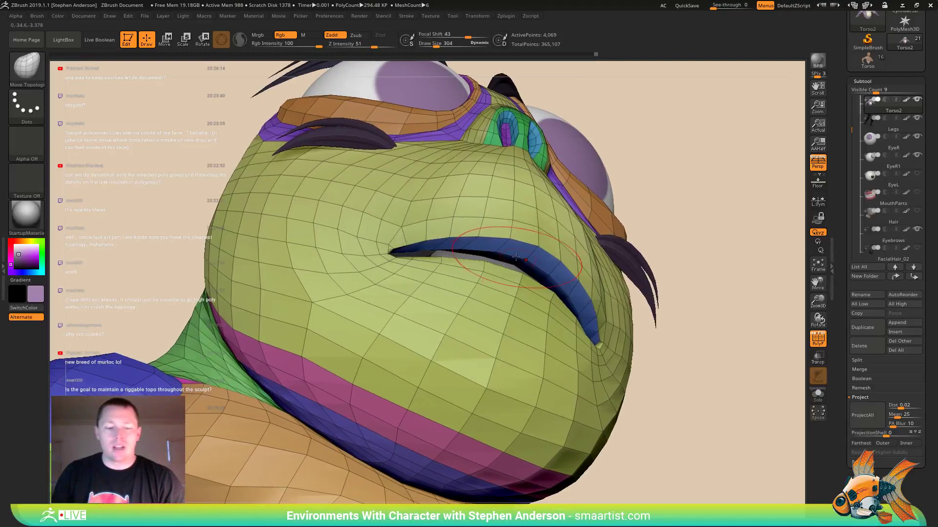
- Mask everything except the blue lip polygroup, soften the mask, and isolate the face polygroup before restoring full visibility
key("w")
left_click(523, 260, "ctrl")
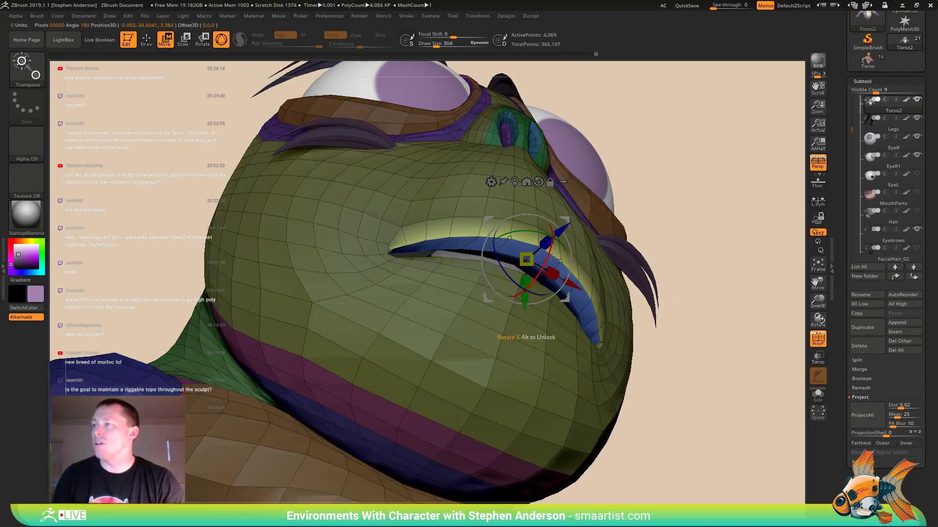
key("q")
left_click(506, 199, "ctrl+shift")
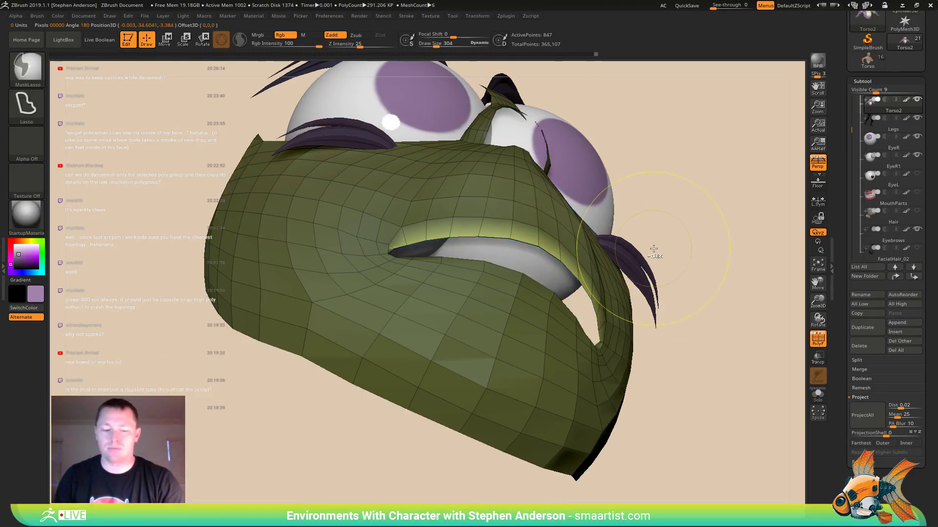
left_click(687, 263, "ctrl+shift")
- Adjust the blue upper-lip strip with the Move brush at draw size 492
mouse_move(576, 278)
right_mouse_down()
mouse_move(490, 285)
mouse_move(499, 266)
right_mouse_up()
key("b")
key("m")
key("v")
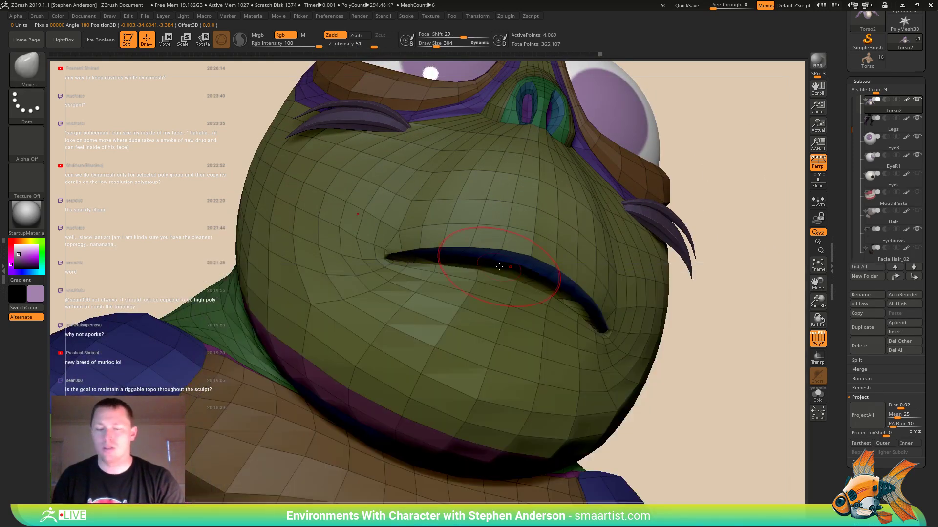
key("s")
left_click_drag(497, 258, 502, 259)
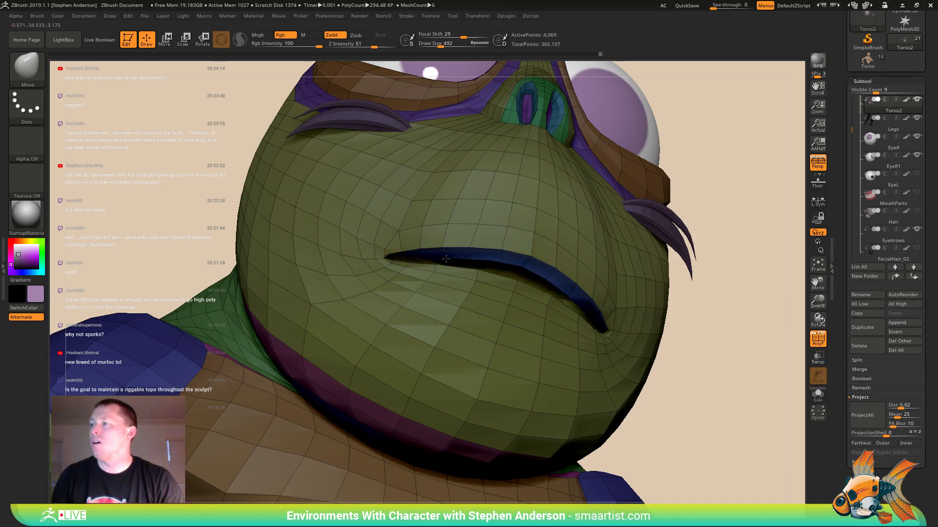
mouse_move(468, 280)
right_mouse_down()
mouse_move(407, 252)
mouse_move(500, 265)
mouse_move(481, 263)
mouse_move(562, 290)
mouse_move(736, 258)
right_mouse_up()
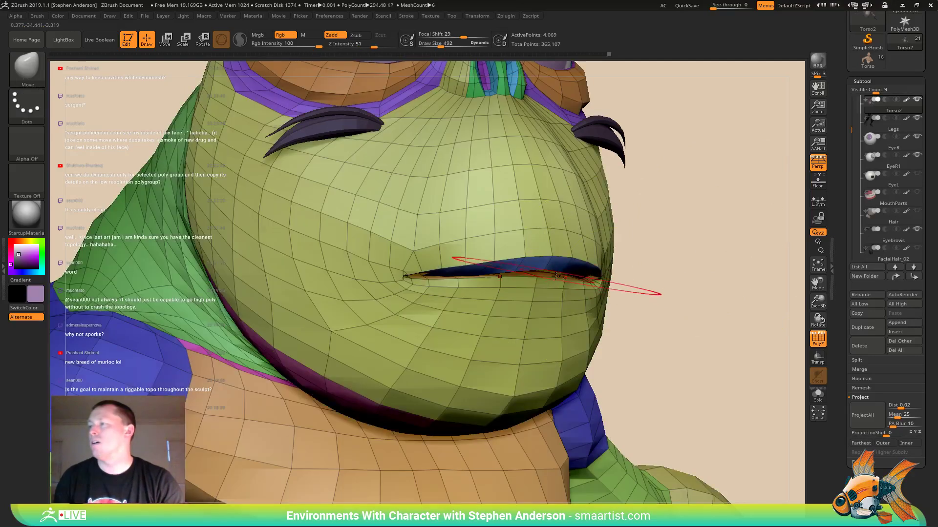
- Hide the inner lower-lip polygroup, mask the remaining mesh, restore full visibility, and soften the mask around the lower lip
key("ctrl+shift")
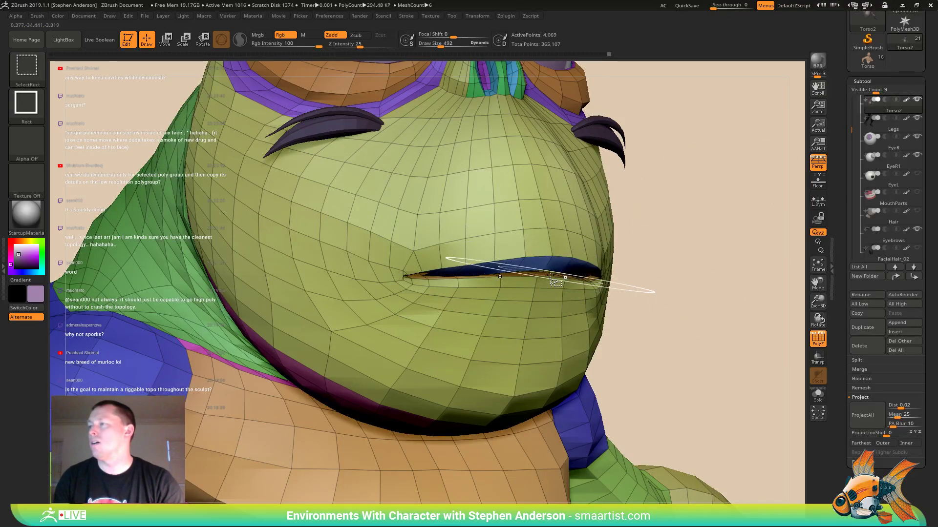
mouse_move(545, 274)
right_mouse_down()
mouse_move(638, 293)
mouse_move(686, 248)
right_mouse_up()
key("ctrl+shift")
left_click(525, 272, "ctrl+shift")
left_click_drag(691, 220, 735, 264, "ctrl+shift")
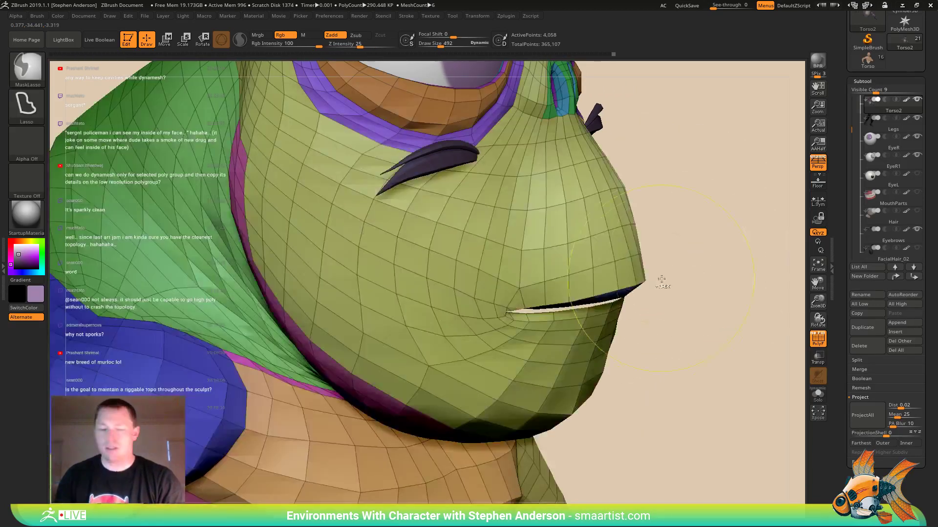
left_click(668, 289, "ctrl")
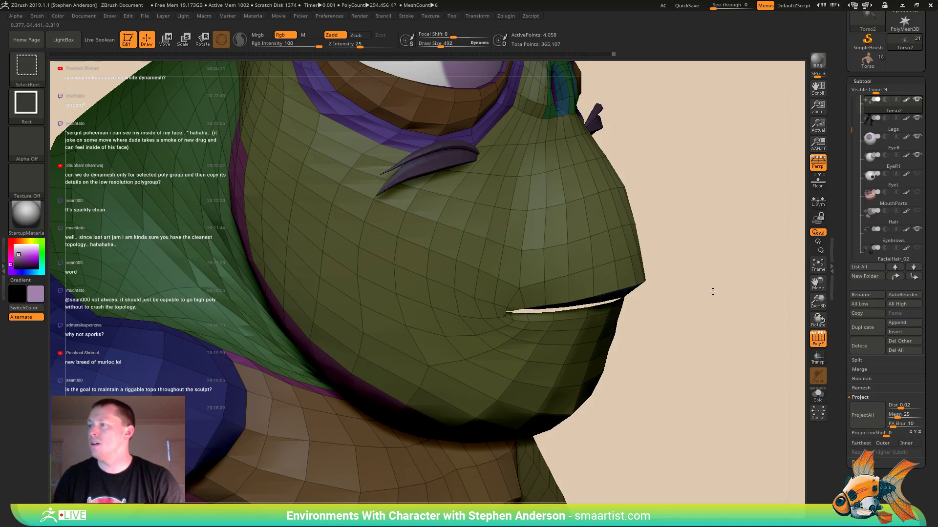
right_click_drag(703, 287, 677, 292)
left_click(570, 314, "ctrl")
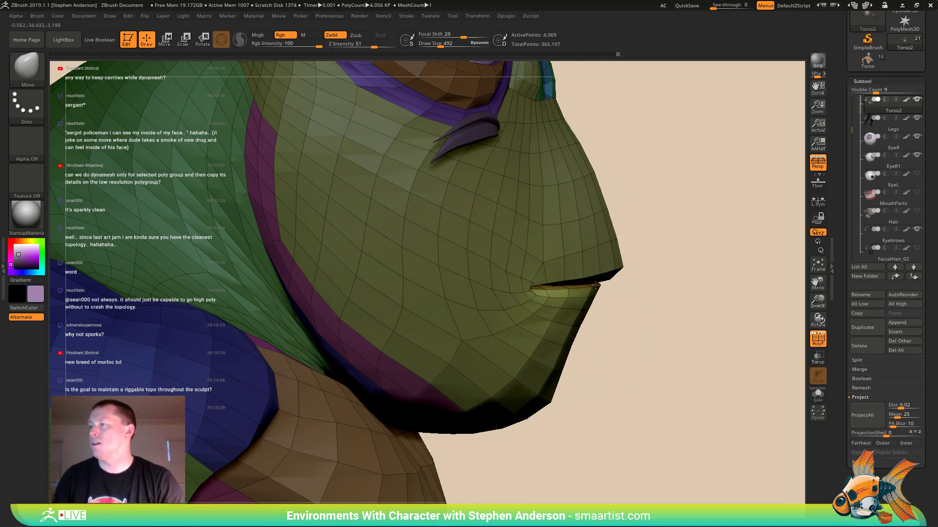
- Nudge the unmasked lower lip with the Move brush and clear the mask
right_click_drag(607, 288, 620, 310)
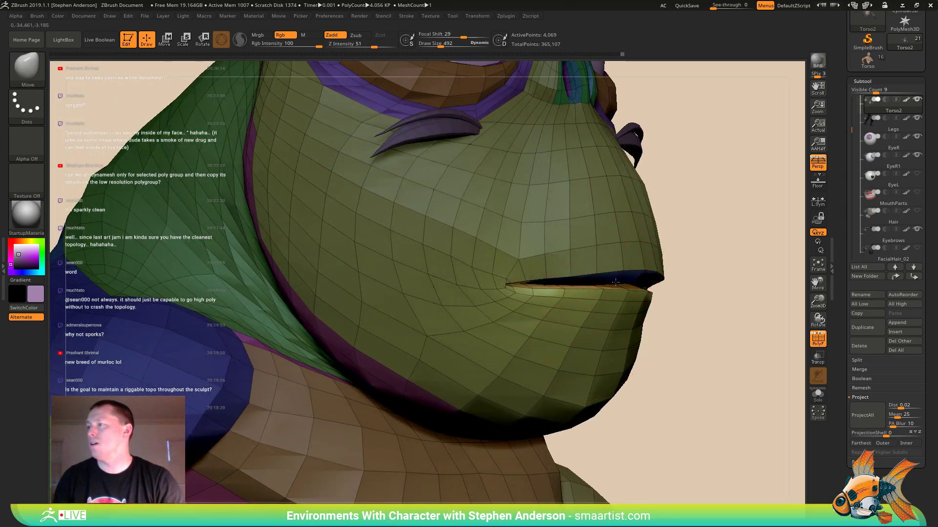
left_click_drag(633, 302, 633, 298)
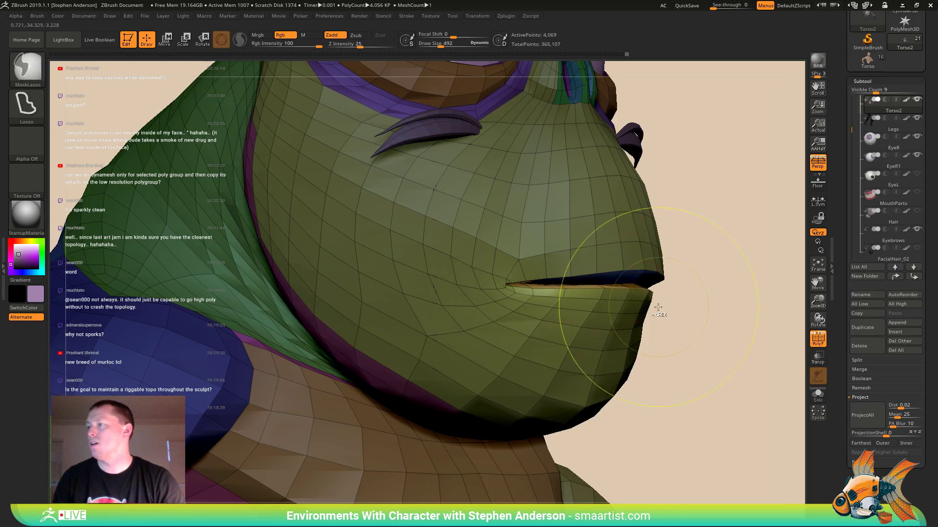
left_click(687, 321, "ctrl")
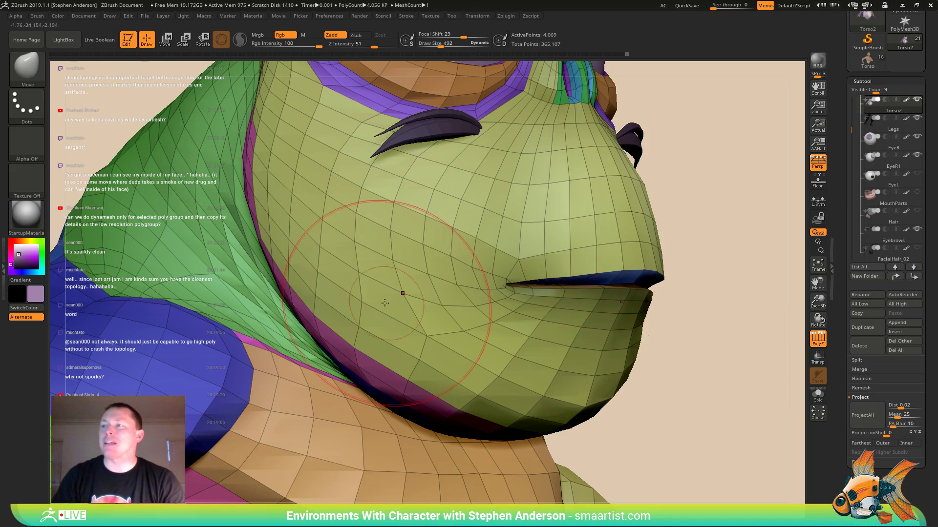
- Reshape the cheek between the eye and jaw with the Move brush at draw sizes 235 and 697
key("s")
left_click_drag(366, 313, 355, 316)
mouse_move(392, 303)
right_mouse_down()
mouse_move(349, 289)
mouse_move(421, 317)
right_mouse_up()
mouse_move(381, 276)
right_mouse_down()
mouse_move(353, 264)
mouse_move(368, 267)
right_mouse_up()
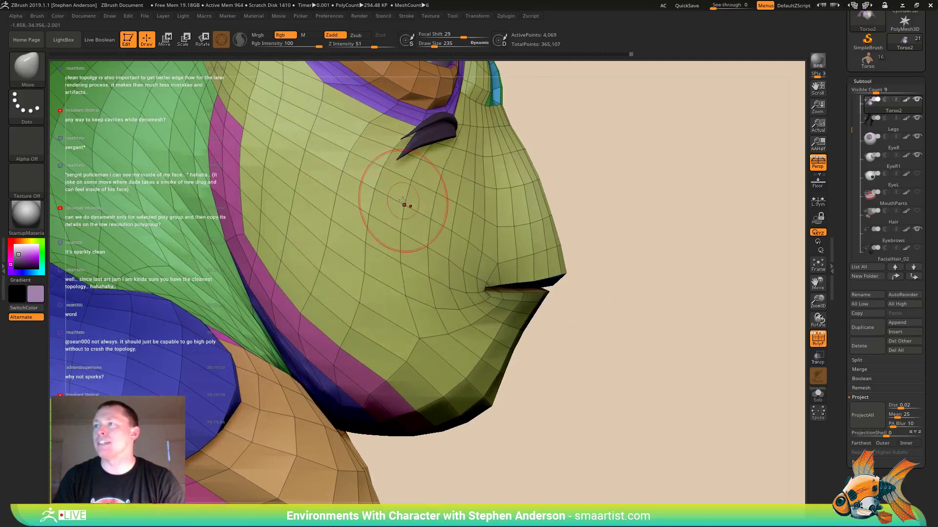
key("s")
left_click_drag(408, 201, 432, 200)
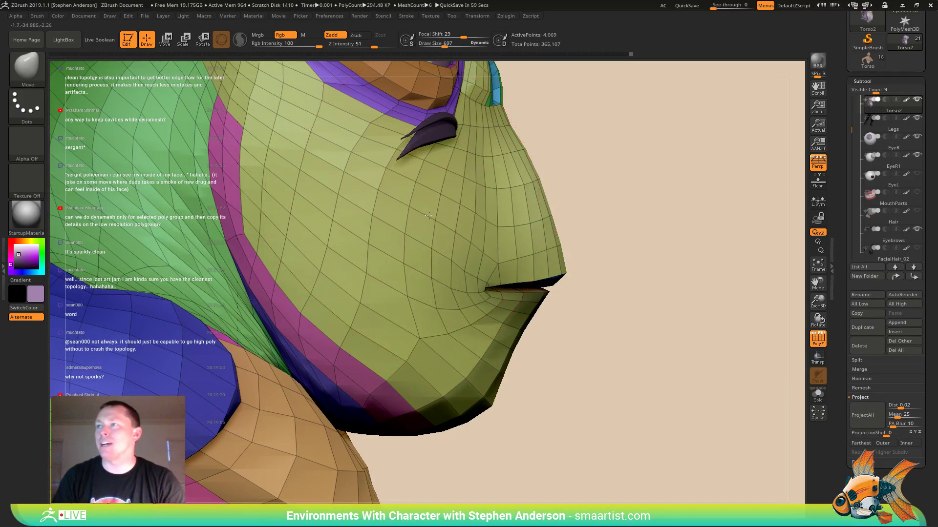
mouse_move(439, 222)
right_mouse_down()
mouse_move(420, 230)
mouse_move(439, 259)
right_mouse_up()
- Refine the lower cheek beside the mouth corner with the Move brush at draw sizes 492 and 362
key("s")
left_click_drag(437, 282, 423, 282)
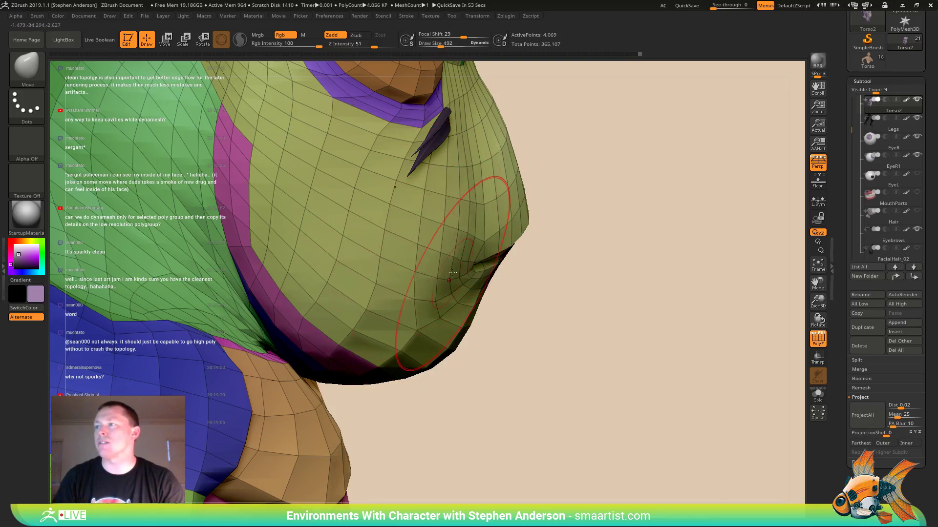
left_click_drag(459, 266, 453, 270)
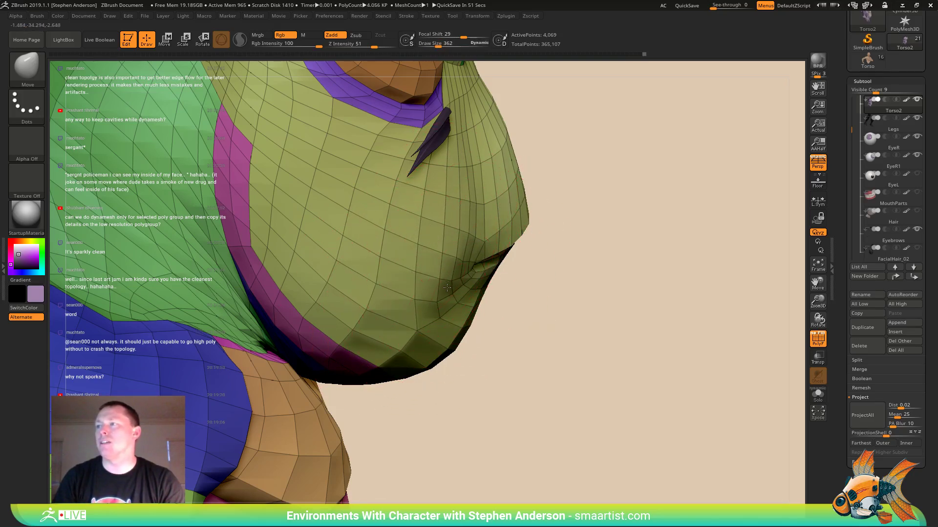
mouse_move(436, 290)
right_mouse_down()
mouse_move(397, 283)
mouse_move(395, 254)
mouse_move(416, 211)
mouse_move(385, 213)
right_mouse_up()
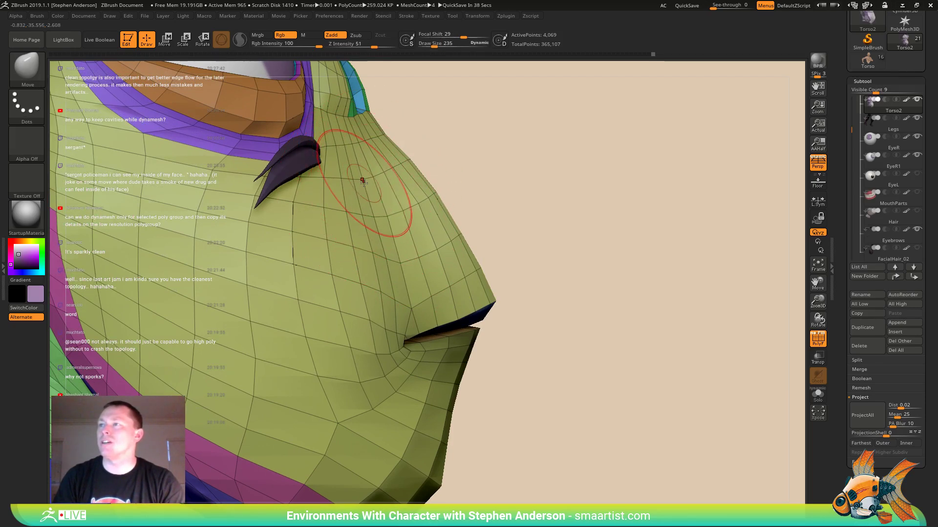
- Lasso-mask the muzzle between the nose and mouth and the upper head around the eyes, with softened mask edges
key("ctrl")
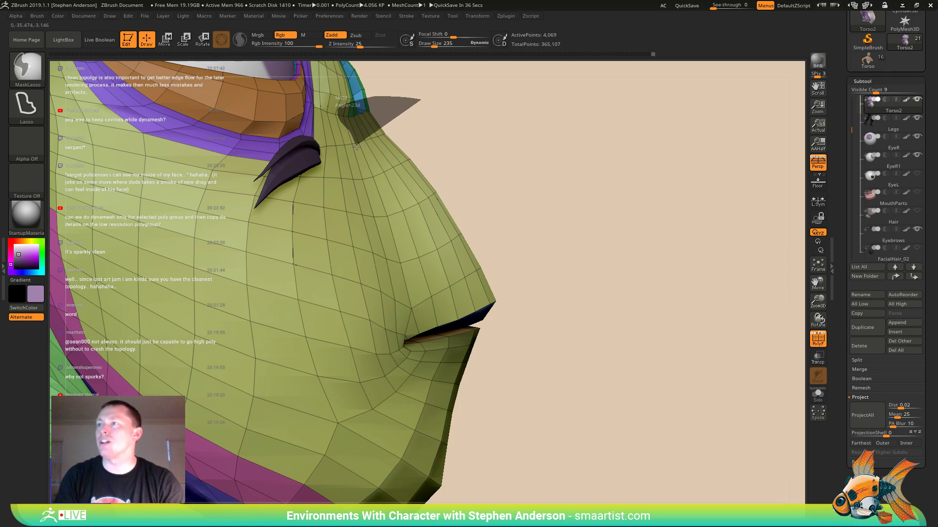
left_click_drag(369, 180, 373, 194, "ctrl")
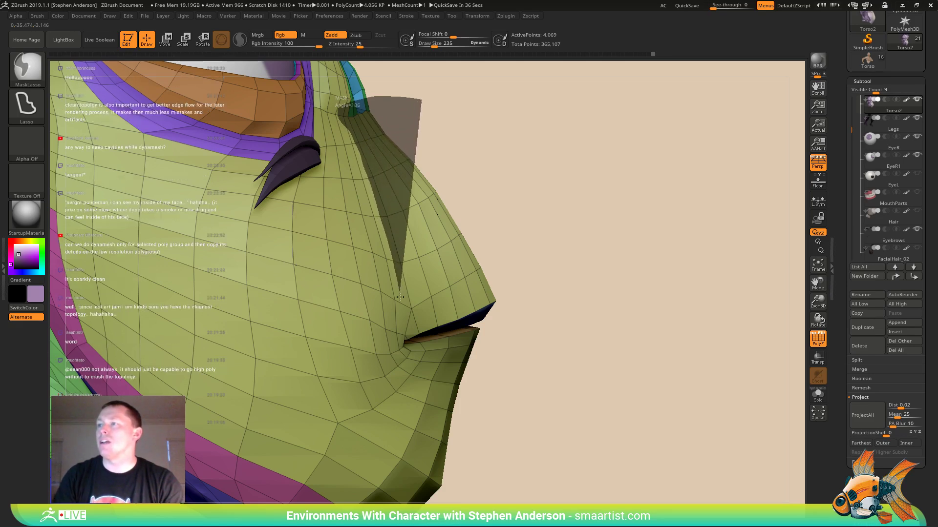
mouse_move(402, 341)
left_mouse_down("ctrl")
mouse_move(602, 267)
mouse_move(596, 215)
mouse_move(545, 248)
left_mouse_up("ctrl")
right_click_drag(545, 247, 547, 188, "ctrl")
mouse_move(455, 254)
left_mouse_down("ctrl")
mouse_move(397, 242)
mouse_move(635, 86)
mouse_move(520, 152)
left_mouse_up("ctrl")
mouse_move(474, 103)
left_mouse_down("ctrl")
mouse_move(390, 232)
mouse_move(342, 286)
mouse_move(219, 312)
mouse_move(229, 125)
left_mouse_up("ctrl")
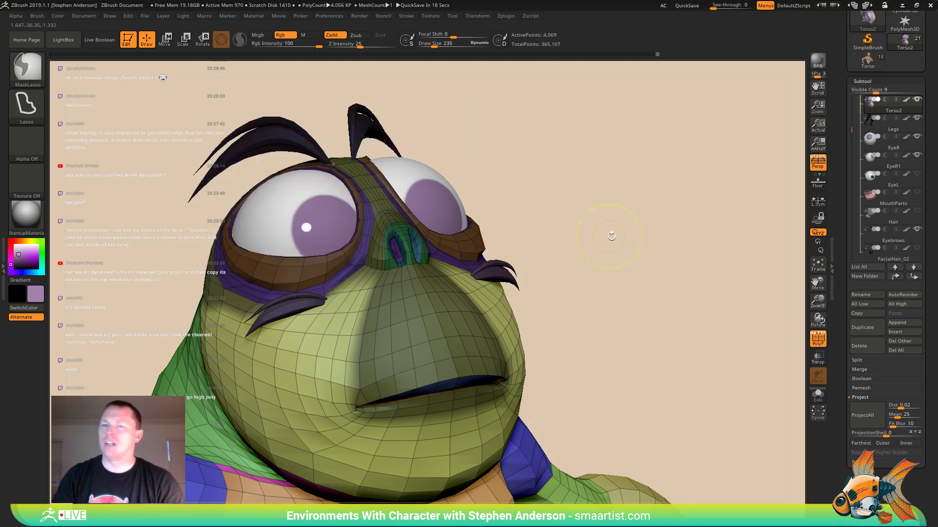
mouse_move(602, 245)
left_mouse_down()
mouse_move(623, 234)
mouse_move(517, 252)
mouse_move(593, 224)
left_mouse_up()
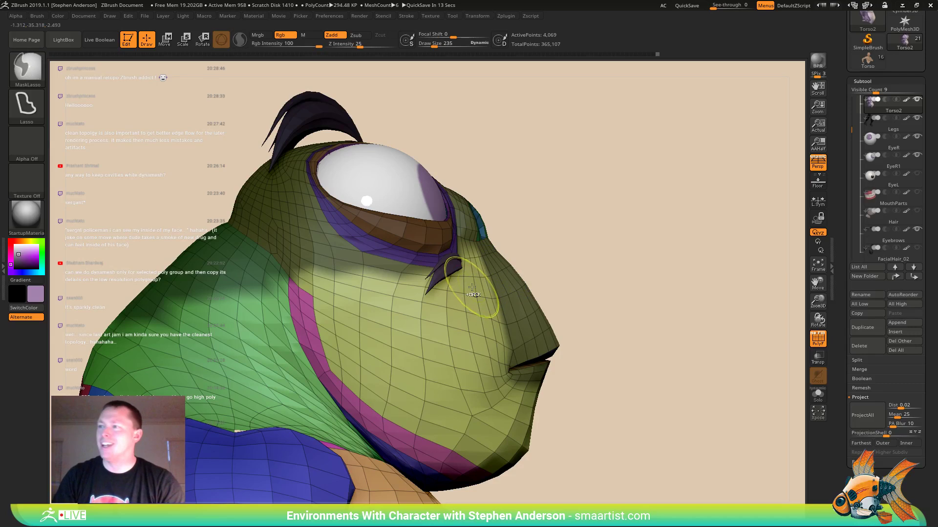
- Shape the unmasked cheek beside the muzzle with the Move brush at draw sizes 424 and 286
scroll(482, 293, "up", 3)
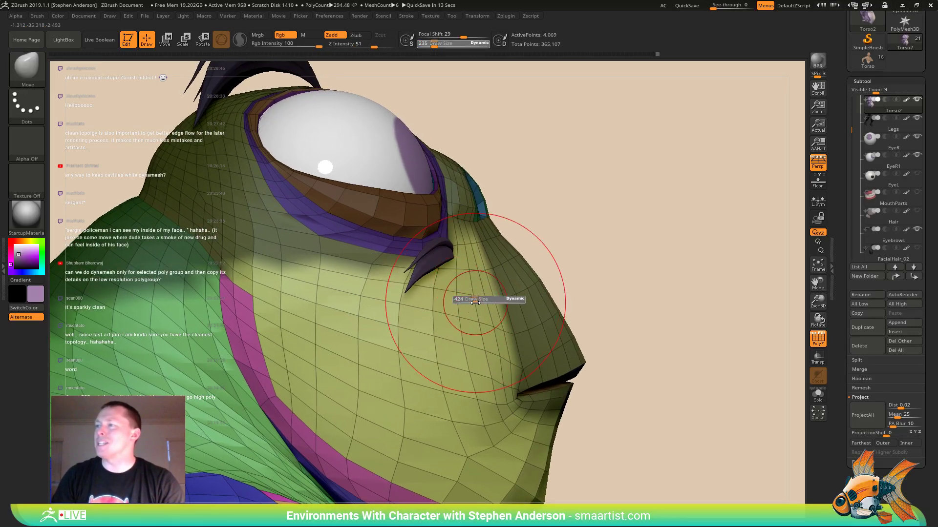
left_click_drag(472, 302, 485, 302)
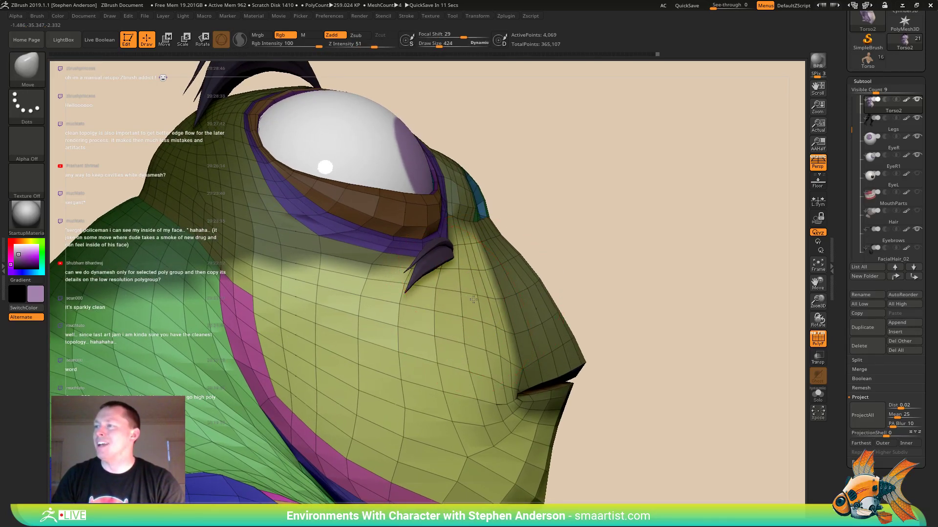
mouse_move(487, 296)
right_mouse_down()
mouse_move(467, 296)
mouse_move(480, 303)
mouse_move(479, 264)
right_mouse_up()
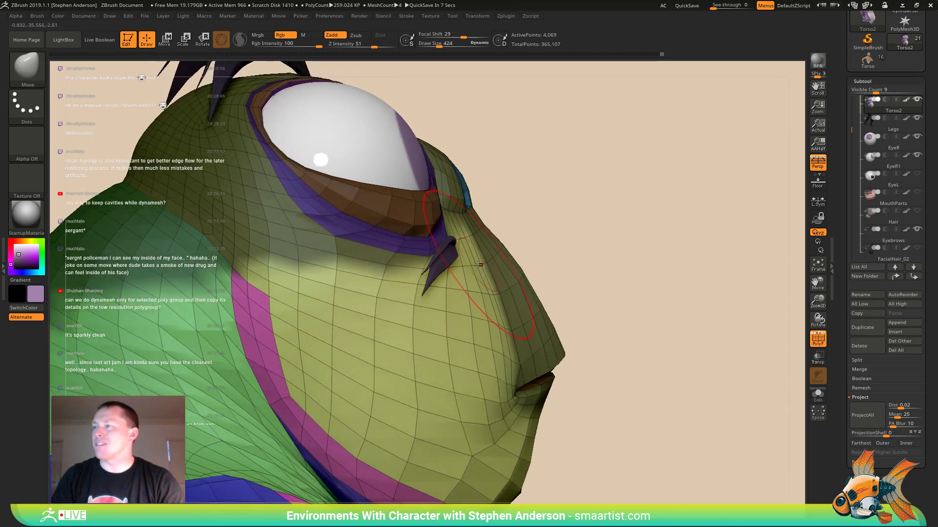
key("s")
left_click_drag(479, 264, 470, 264)
mouse_move(470, 265)
right_mouse_down()
mouse_move(461, 256)
mouse_move(537, 232)
right_mouse_up()
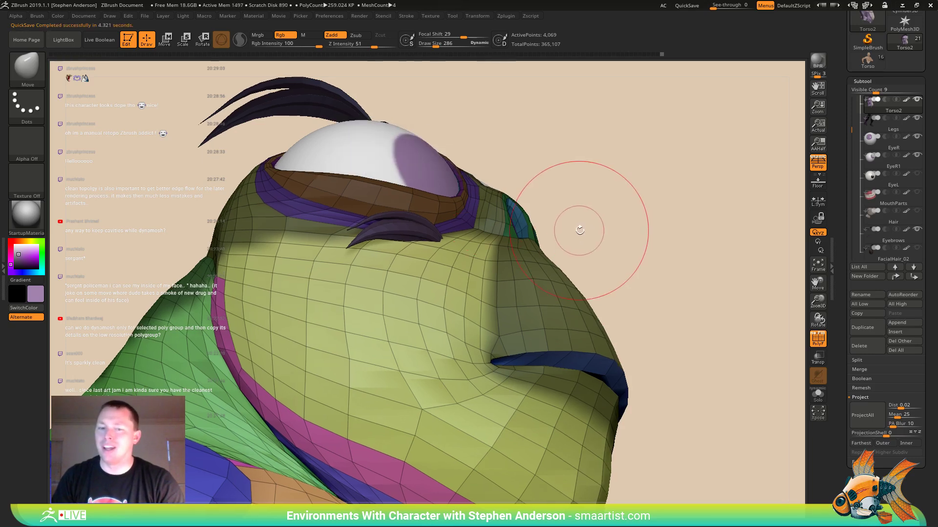
- Extend the lasso mask over the muzzle's side and front ridge between the nose and upper lip
key("ctrl")
mouse_move(558, 191)
left_mouse_down("ctrl")
mouse_move(505, 218)
mouse_move(481, 261)
mouse_move(471, 337)
mouse_move(482, 361)
mouse_move(503, 351)
mouse_move(559, 218)
left_mouse_up("ctrl")
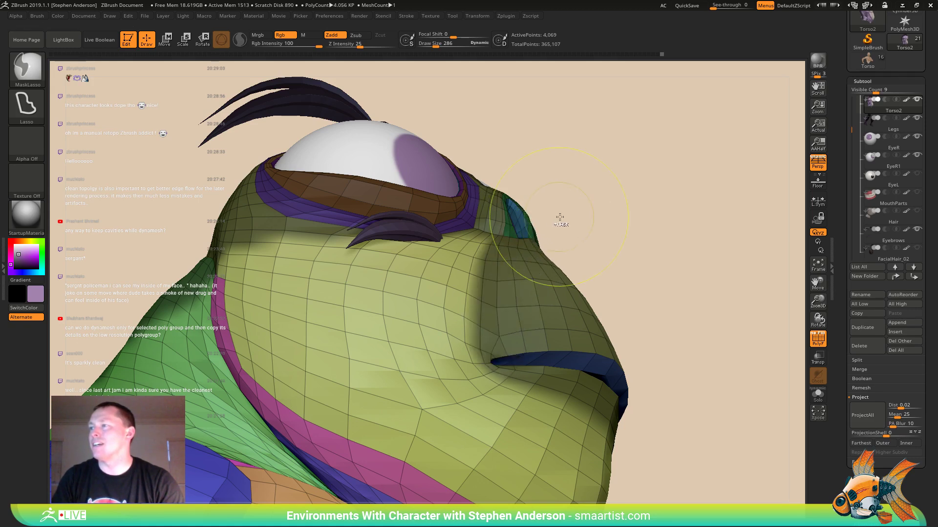
mouse_move(661, 310)
left_mouse_down()
mouse_move(675, 334)
mouse_move(663, 351)
left_mouse_up()
key("ctrl")
mouse_move(577, 272)
left_mouse_down("ctrl")
mouse_move(530, 300)
mouse_move(515, 389)
mouse_move(565, 417)
mouse_move(654, 409)
left_mouse_up("ctrl")
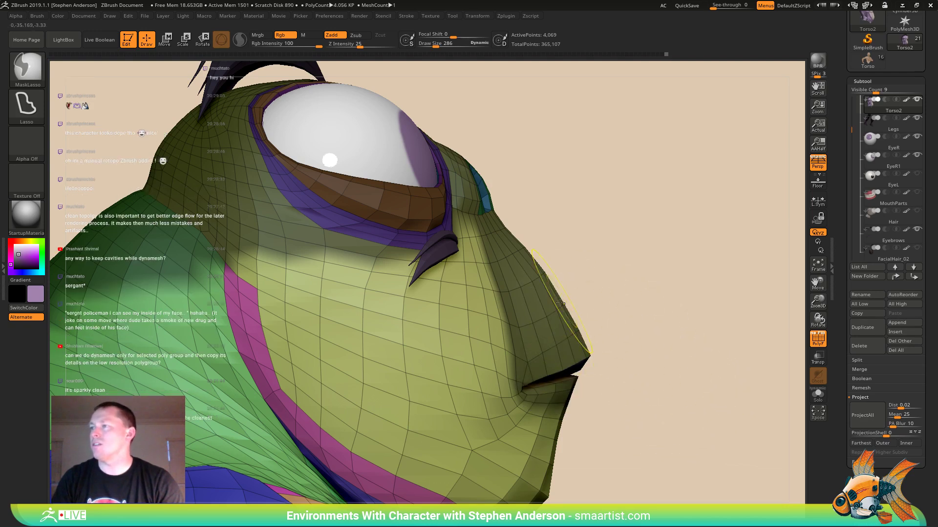
- Set the Move brush's draw size to 315 and adjust the cheek along the muzzle crease from mouth corner to eye
key("s")
left_click_drag(481, 246, 483, 247)
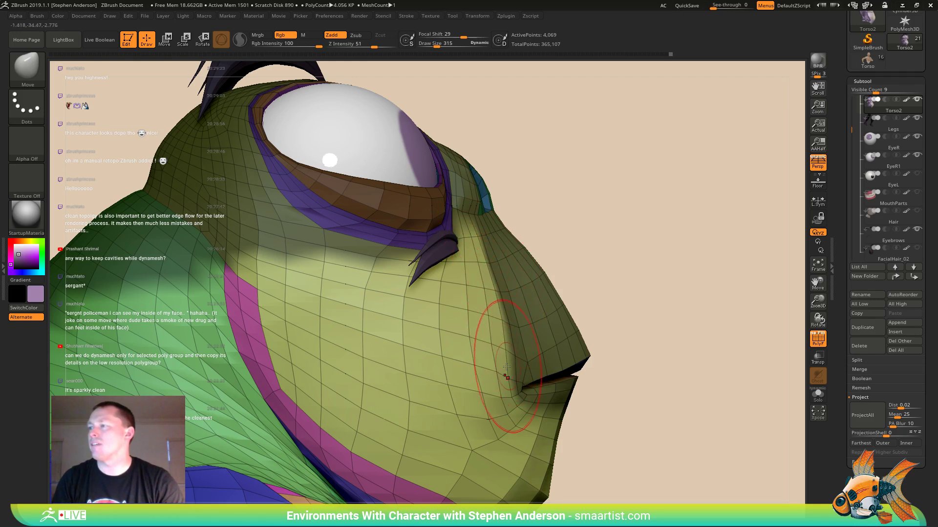
left_click_drag(498, 352, 467, 282)
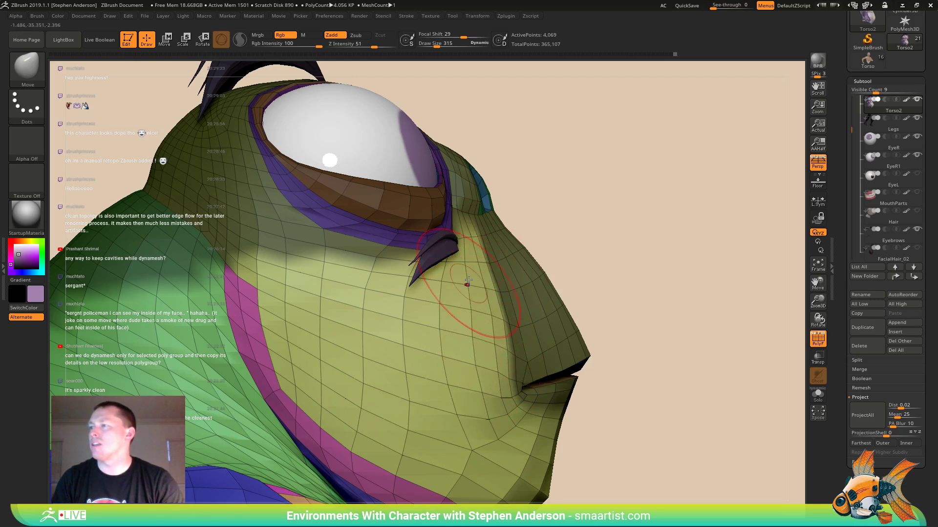
right_click_drag(483, 318, 464, 275)
- Turn off the polyframe to examine the head and upper body, and turn it back on
key("shift+f")
mouse_move(532, 250)
right_mouse_down("ctrl")
mouse_move(444, 279)
mouse_move(390, 274)
right_mouse_up("ctrl")
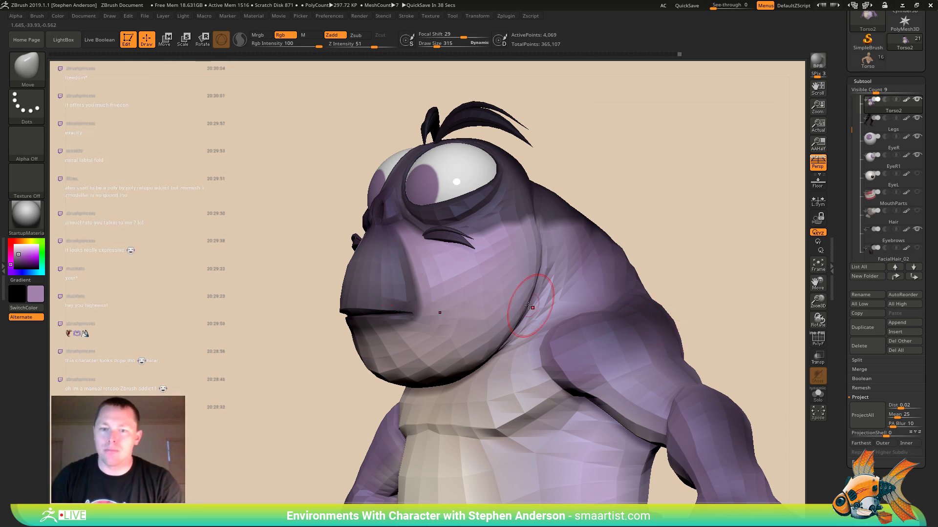
mouse_move(251, 293)
left_mouse_down()
mouse_move(313, 233)
mouse_move(314, 203)
mouse_move(324, 259)
mouse_move(314, 283)
left_mouse_up()
key("shift+f")
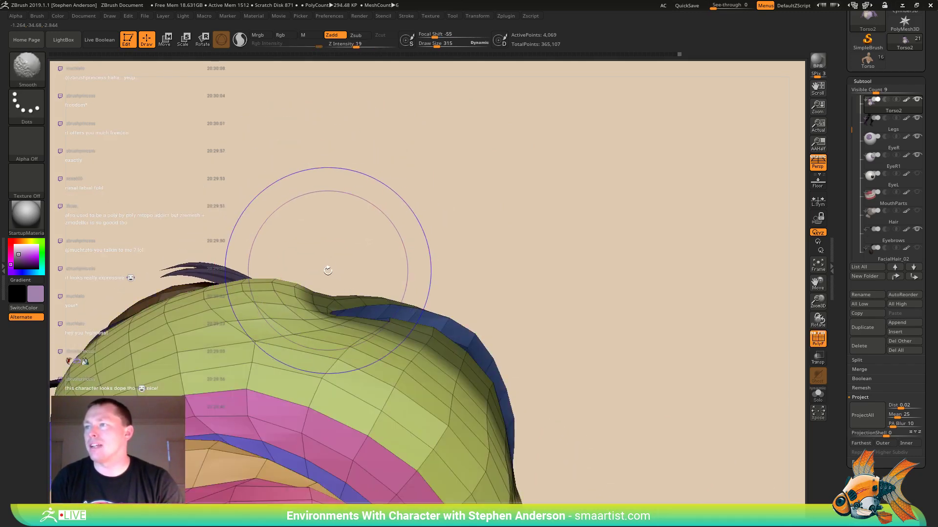
- Switch to the ZModeler brush and apply the edge Mask action with the EdgeLoop Partial target beside the mouth corner
right_click_drag(316, 292, 318, 331)
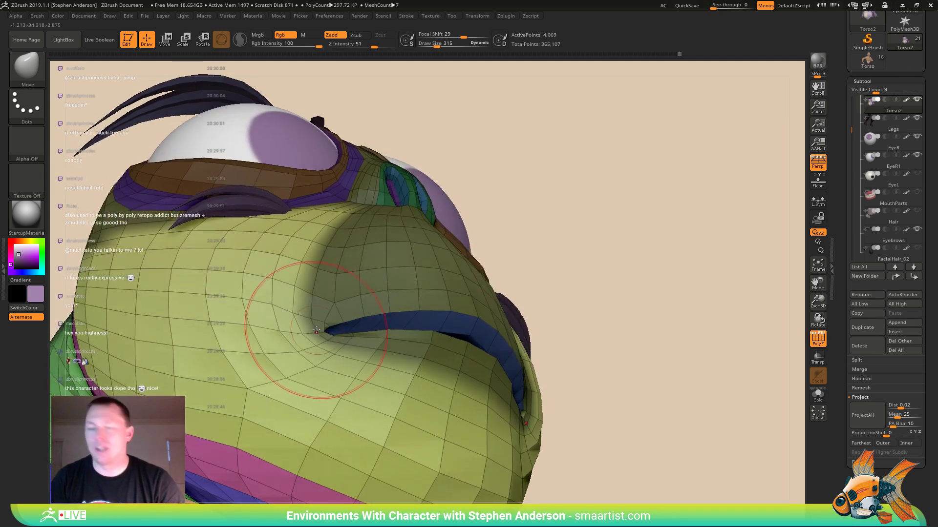
key("b")
key("z")
key("m")
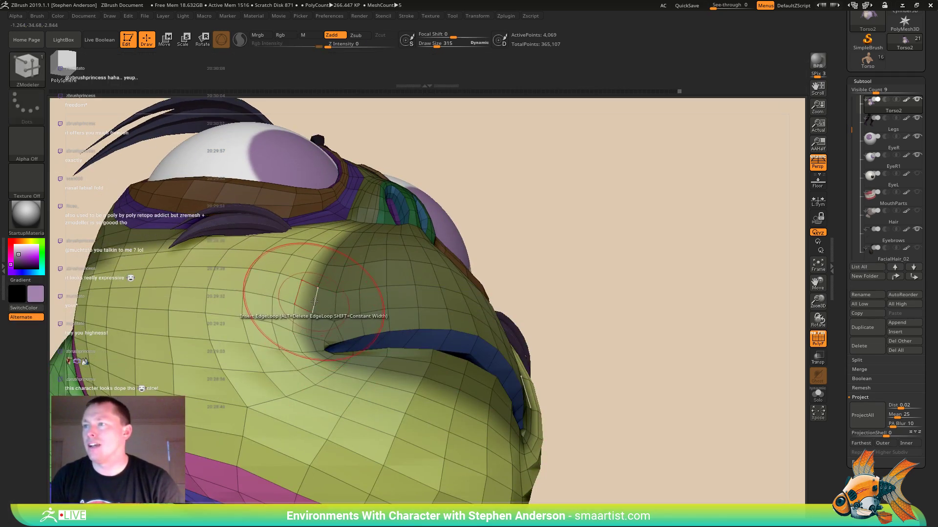
key("space")
left_click(302, 303)
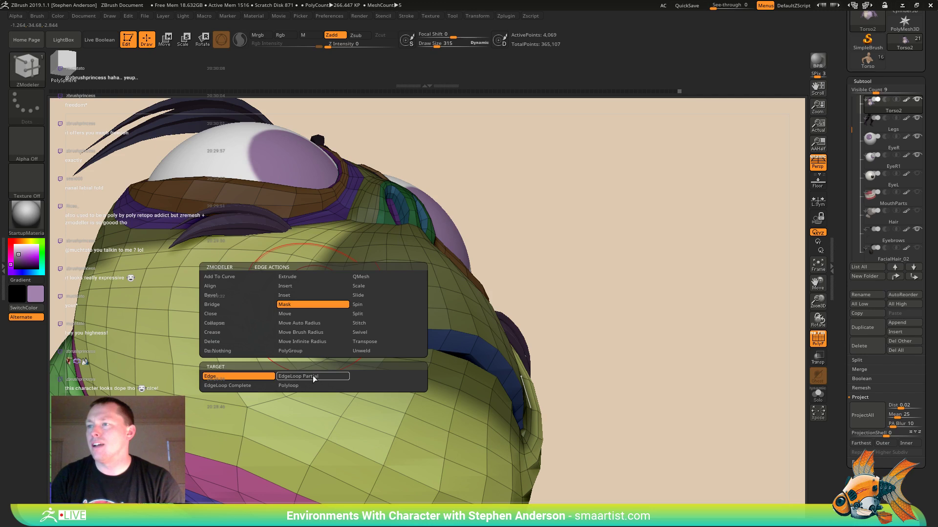
left_click(313, 377)
left_click(317, 303)
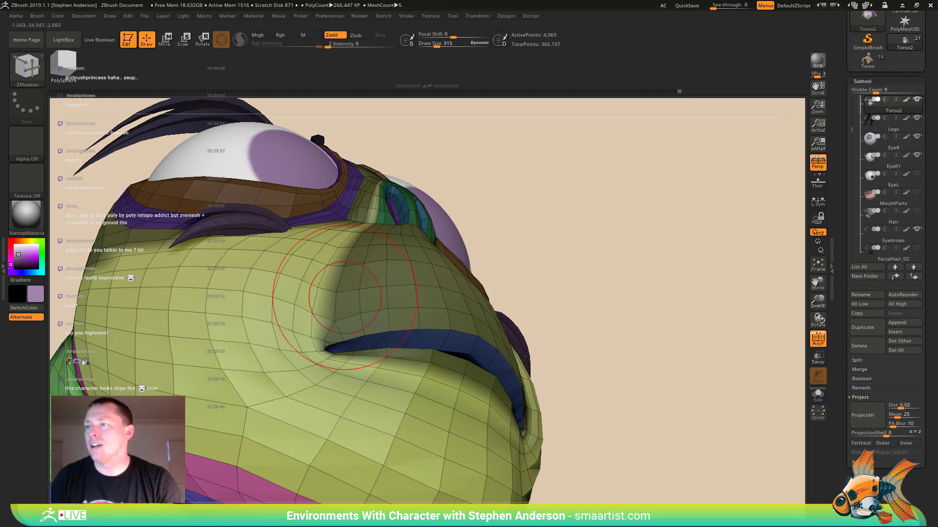
- Switch to the Move brush at draw size 616 and adjust the cheek along the masked muzzle's crease between eye and mouth corner
right_click_drag(347, 300, 345, 268)
key("b")
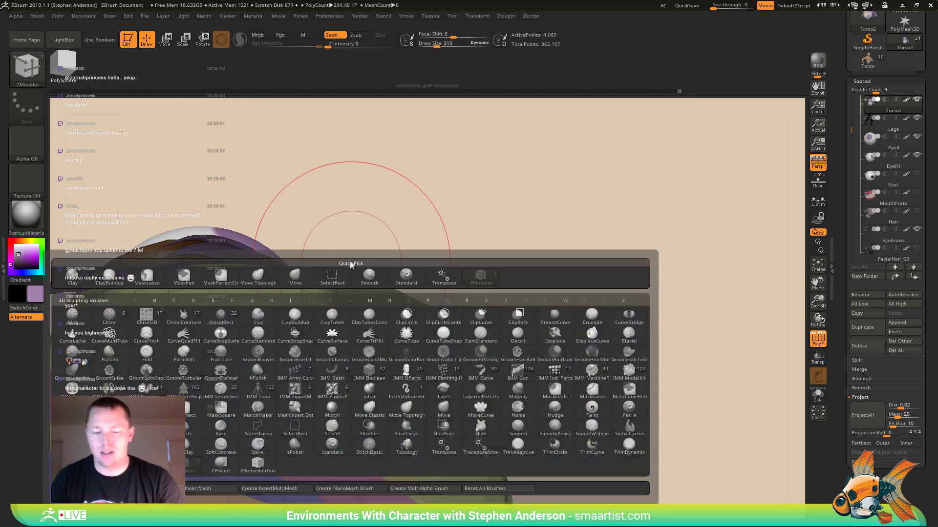
key("m")
key("v")
key("s")
left_click_drag(311, 268, 326, 269)
mouse_move(325, 269)
right_mouse_down()
mouse_move(328, 305)
mouse_move(337, 296)
mouse_move(350, 302)
mouse_move(400, 200)
right_mouse_up()
mouse_move(399, 200)
left_mouse_down("ctrl")
mouse_move(337, 281)
mouse_move(251, 201)
mouse_move(359, 164)
left_mouse_up("ctrl")
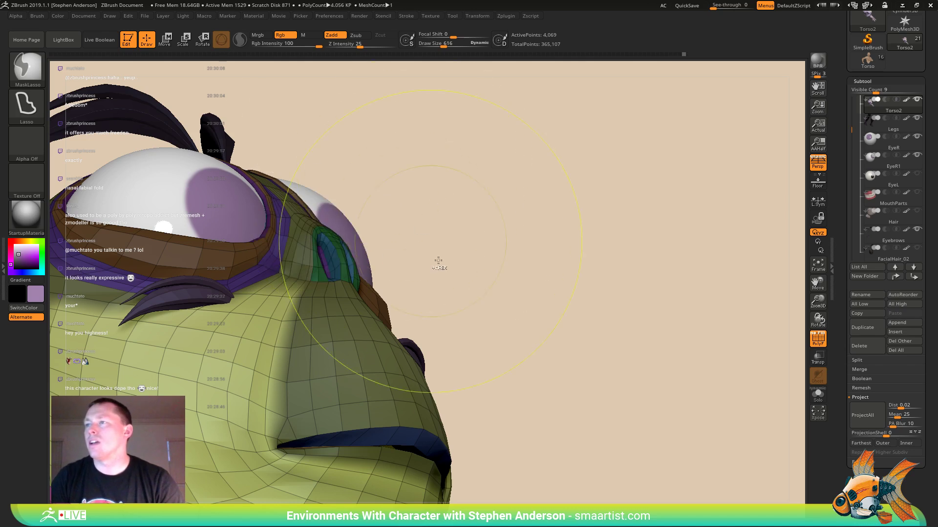
right_click_drag(308, 351, 292, 303)
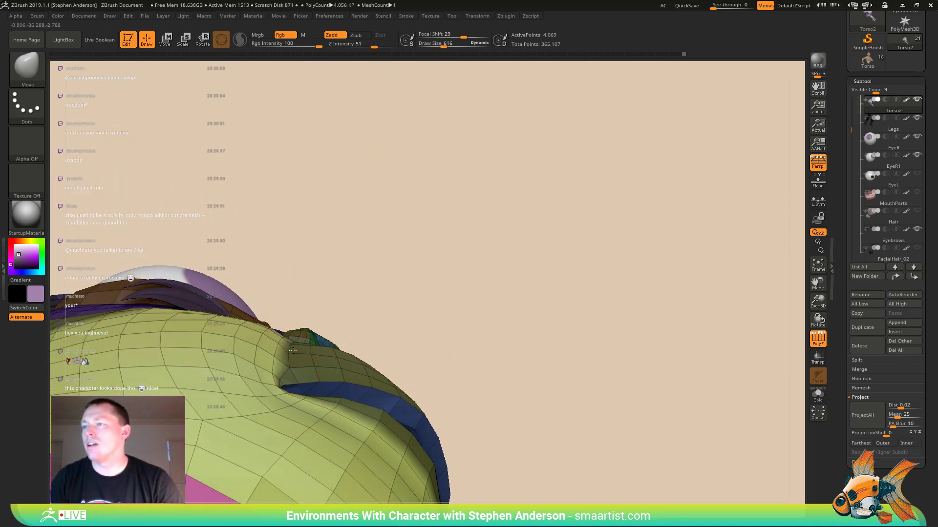
right_click_drag(286, 342, 298, 389)
left_click_drag(285, 332, 292, 330)
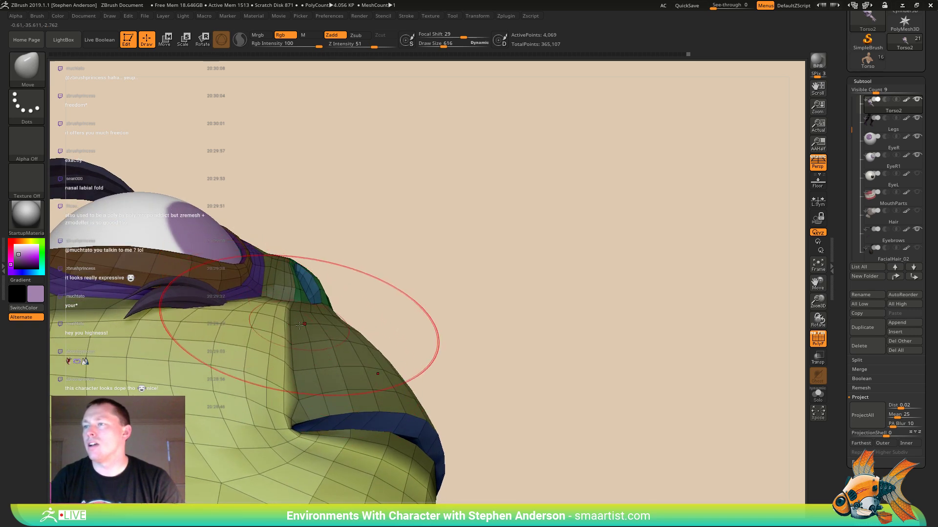
mouse_move(299, 328)
right_mouse_down()
mouse_move(297, 315)
mouse_move(299, 358)
mouse_move(292, 322)
mouse_move(276, 341)
right_mouse_up()
- Set the Move brush's draw size to 408 and clear the muzzle mask, checking the muzzle with the polyframe off
key("s")
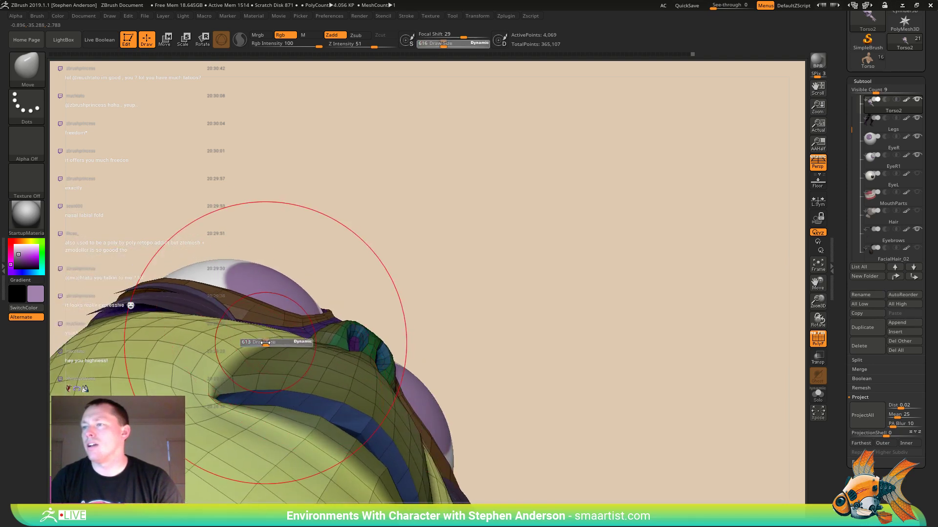
mouse_move(277, 342)
left_mouse_down()
mouse_move(177, 351)
mouse_move(130, 306)
left_mouse_up()
right_click_drag(130, 306, 396, 310)
key("shift+f")
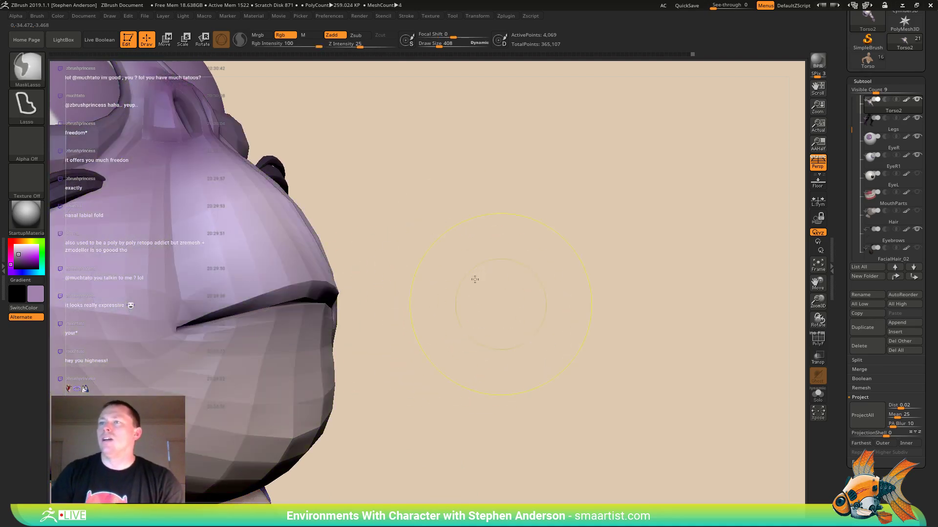
mouse_move(475, 278)
right_mouse_down("ctrl")
mouse_move(481, 214)
mouse_move(496, 306)
mouse_move(465, 324)
mouse_move(474, 327)
mouse_move(432, 332)
mouse_move(314, 377)
mouse_move(327, 378)
right_mouse_up("ctrl")
key("shift+f")
- Reduce the Move brush's draw size to 124 and nudge the mesh around the mouth corner
key("s")
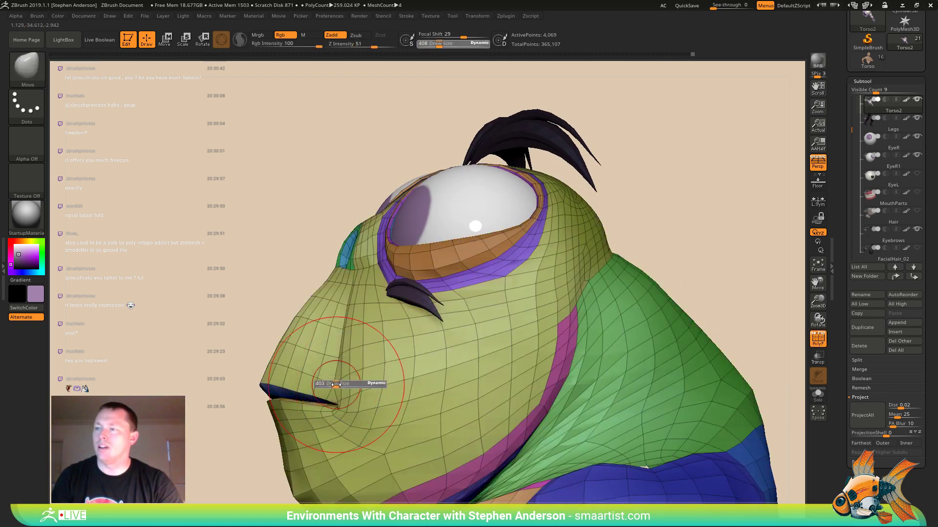
left_click_drag(342, 384, 328, 385)
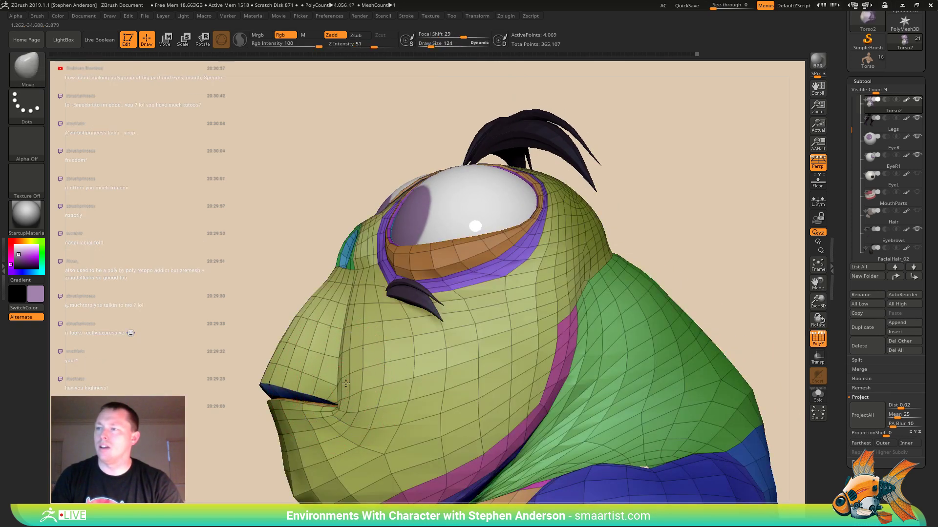
mouse_move(335, 384)
right_mouse_down()
mouse_move(408, 381)
mouse_move(343, 381)
right_mouse_up()
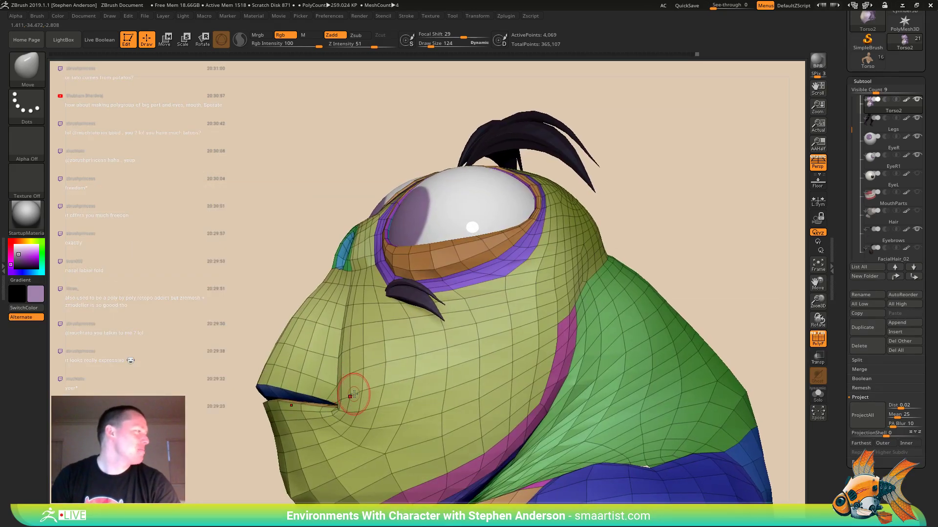
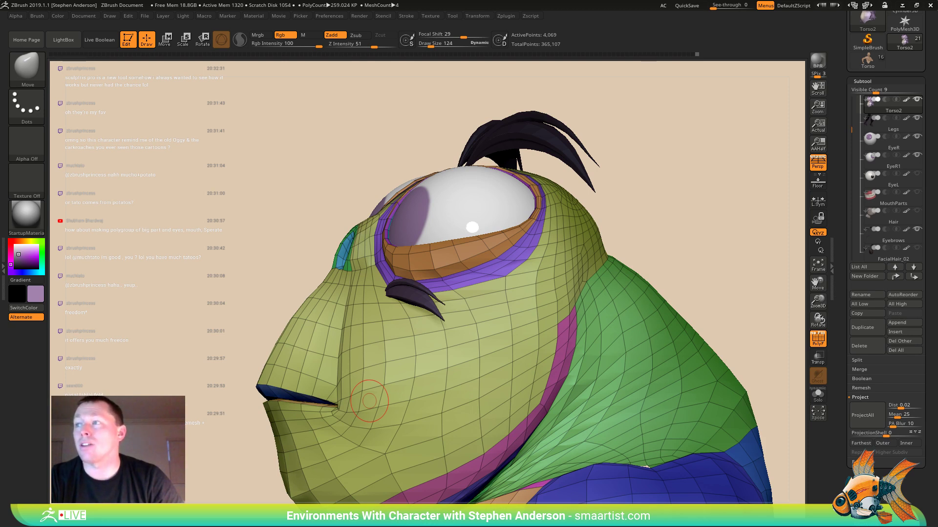
- Set the Move brush's draw size to 72 and adjust the mesh between the nostril and the inner eye corner
mouse_move(276, 180)
left_mouse_down()
mouse_move(267, 180)
mouse_move(279, 193)
left_mouse_up()
mouse_move(330, 223)
right_mouse_down("ctrl")
mouse_move(425, 246)
mouse_move(425, 274)
mouse_move(413, 233)
right_mouse_up("ctrl")
key("s")
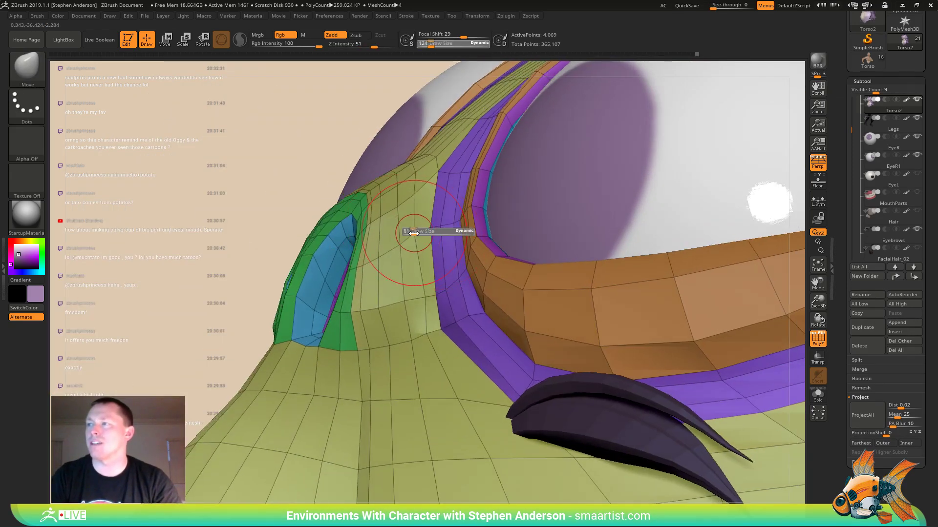
left_click(413, 233)
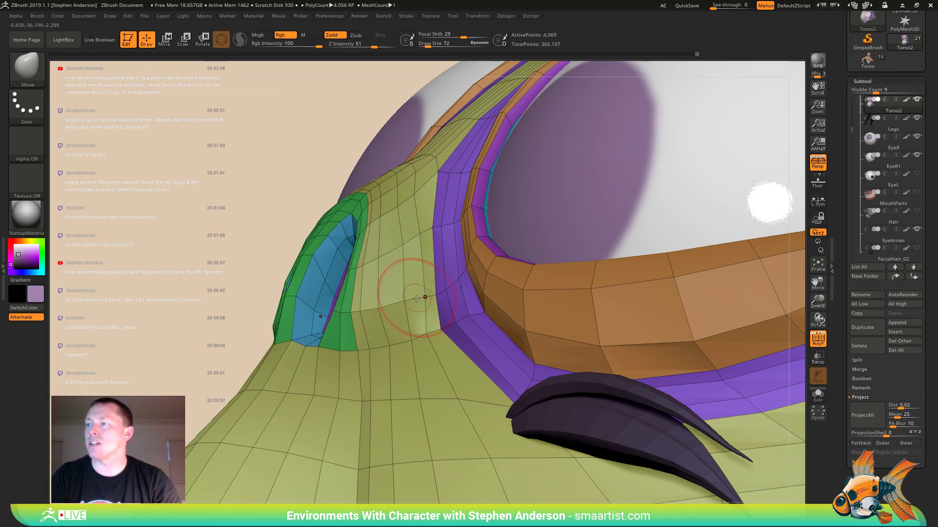
right_click_drag(416, 298, 425, 295)
- Reduce the draw size to 29 and reposition the vertices along the side and base of the nose
key("s")
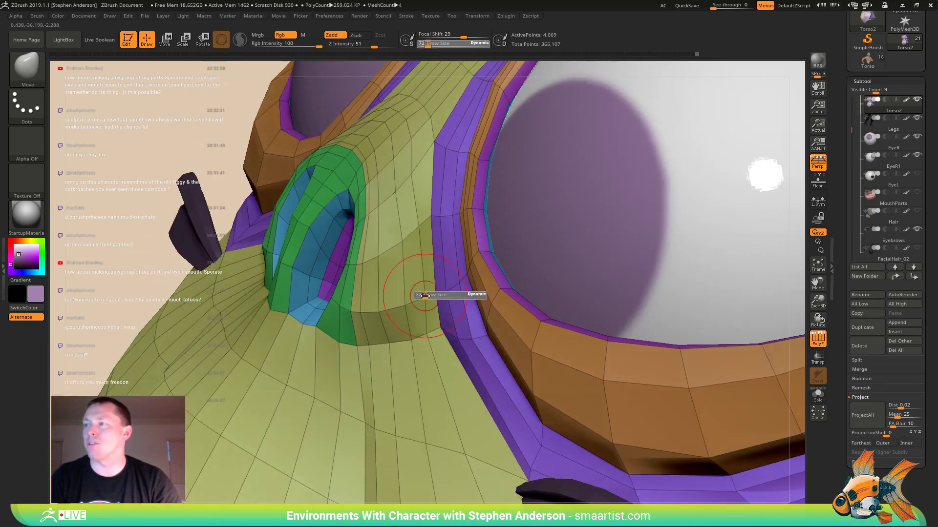
left_click(419, 295)
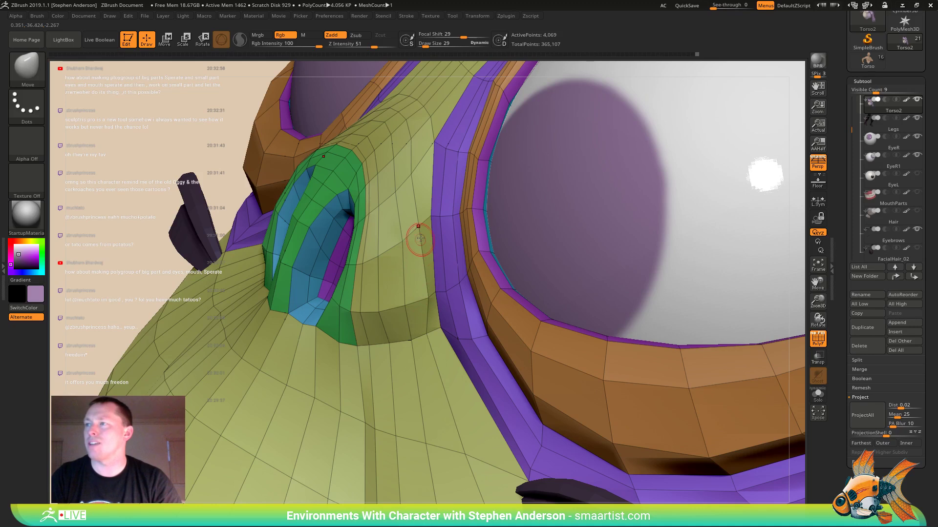
right_click_drag(420, 239, 411, 342)
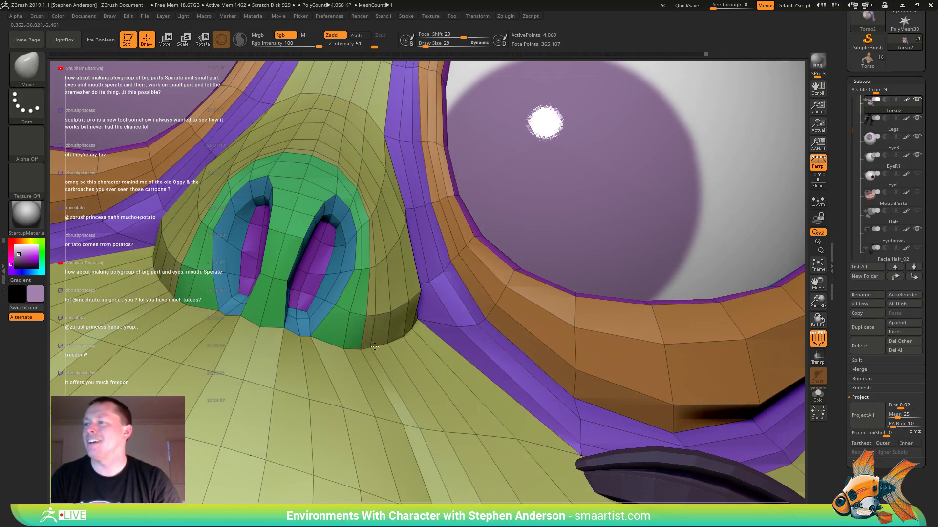
right_click_drag(399, 308, 396, 322)
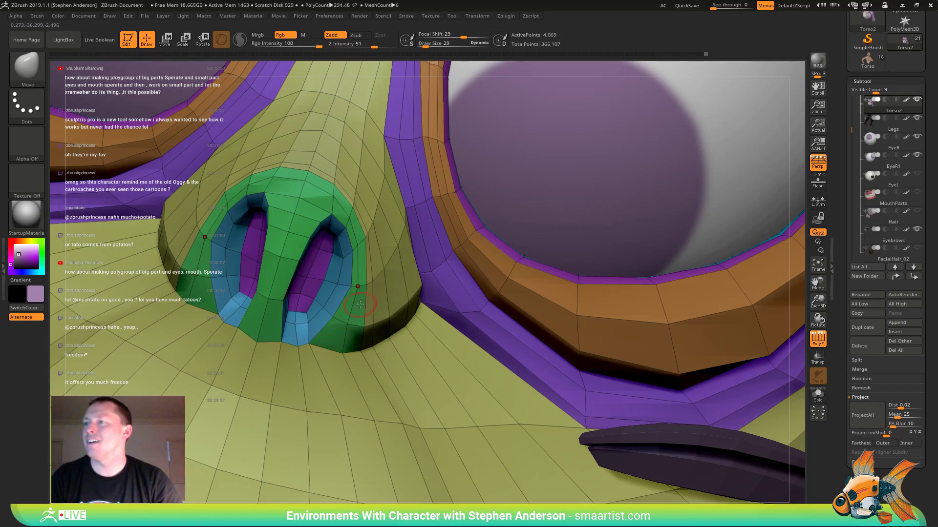
right_click_drag(360, 304, 381, 210)
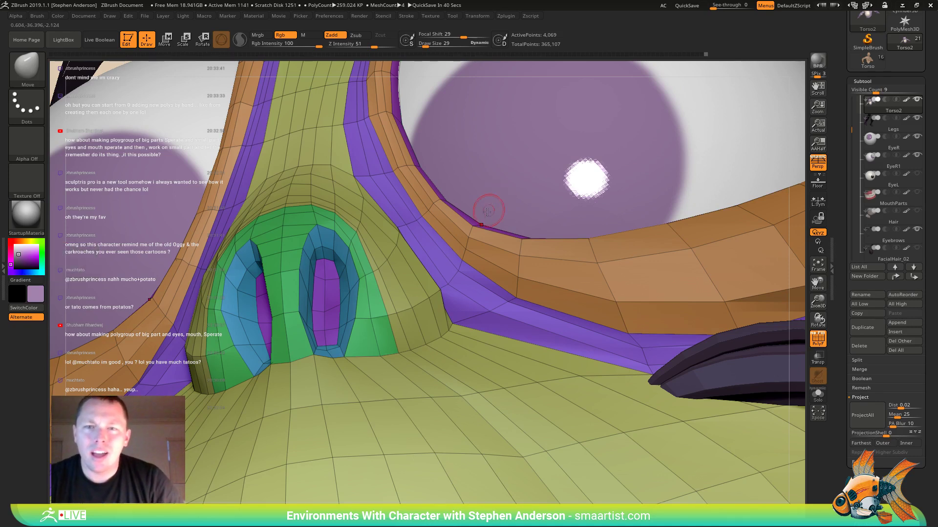
- Examine the nose, eyes and cheek with the polyframe turned off, and turn it back on
key("ctrl")
right_click_drag(422, 277, 390, 241, "ctrl")
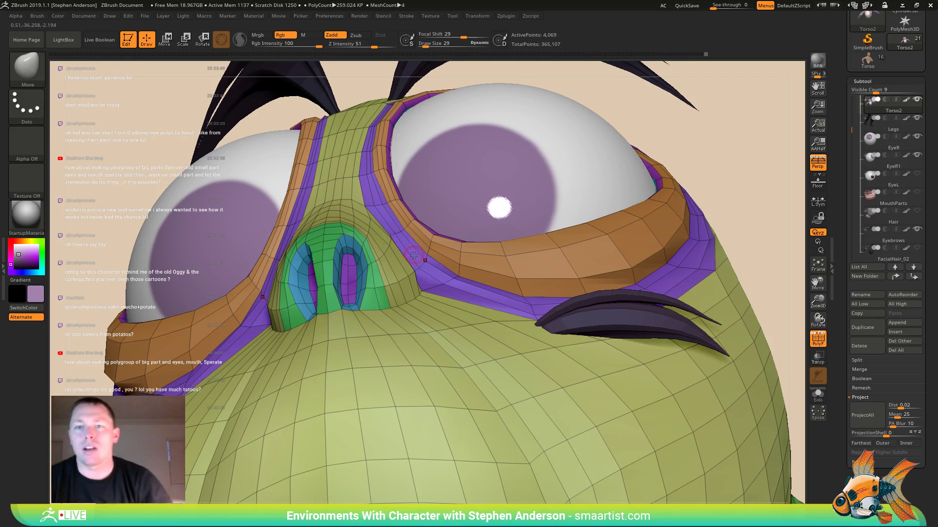
mouse_move(426, 272)
right_mouse_down("ctrl")
mouse_move(386, 225)
mouse_move(413, 308)
mouse_move(378, 332)
mouse_move(354, 332)
mouse_move(351, 352)
right_mouse_up("ctrl")
key("shift+f")
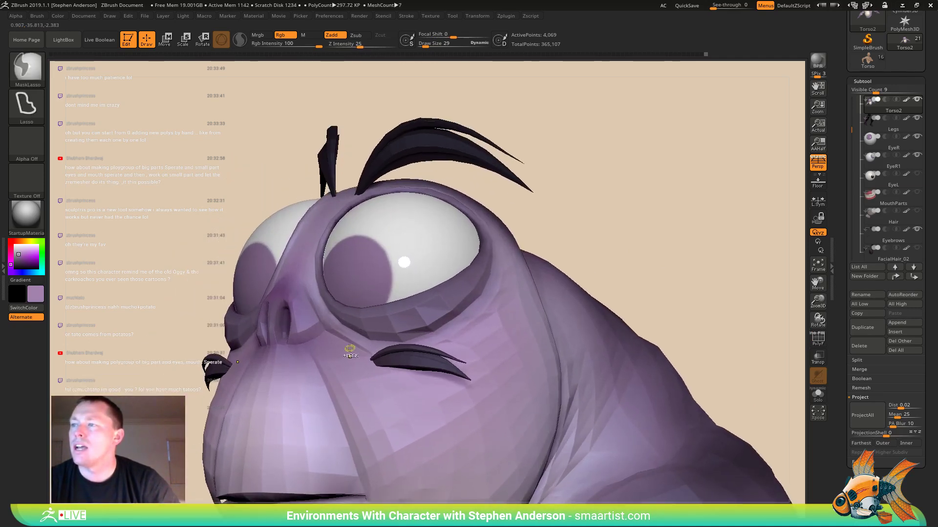
key("shift+f")
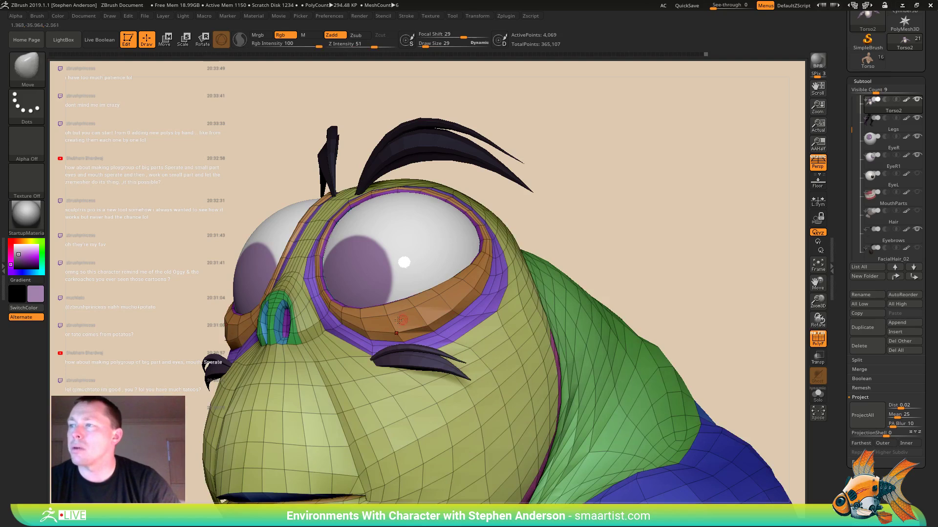
- Smooth and nudge the purple edge loops beneath the inner corner of the eye
mouse_move(323, 287)
right_mouse_down()
mouse_move(362, 317)
mouse_move(318, 322)
mouse_move(371, 320)
mouse_move(396, 353)
mouse_move(302, 358)
mouse_move(354, 336)
mouse_move(326, 318)
right_mouse_up()
key("shift")
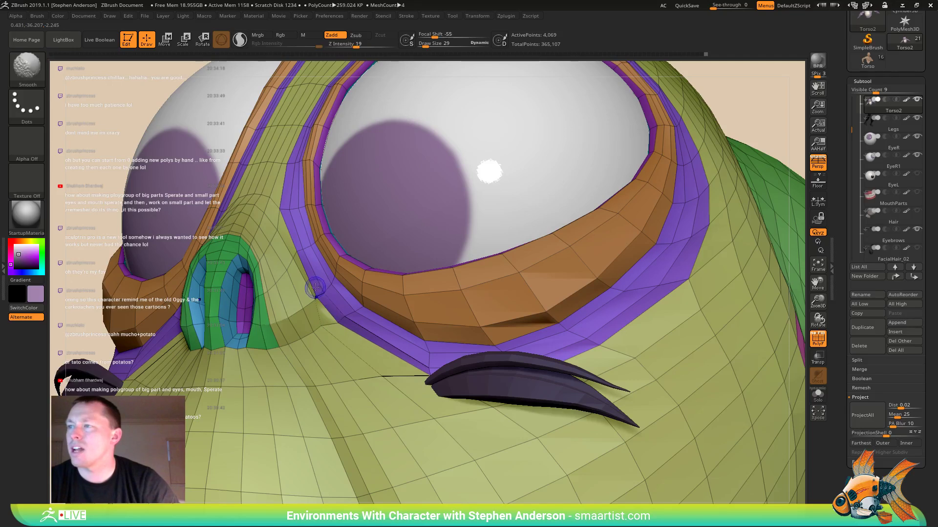
right_click_drag(323, 282, 395, 344)
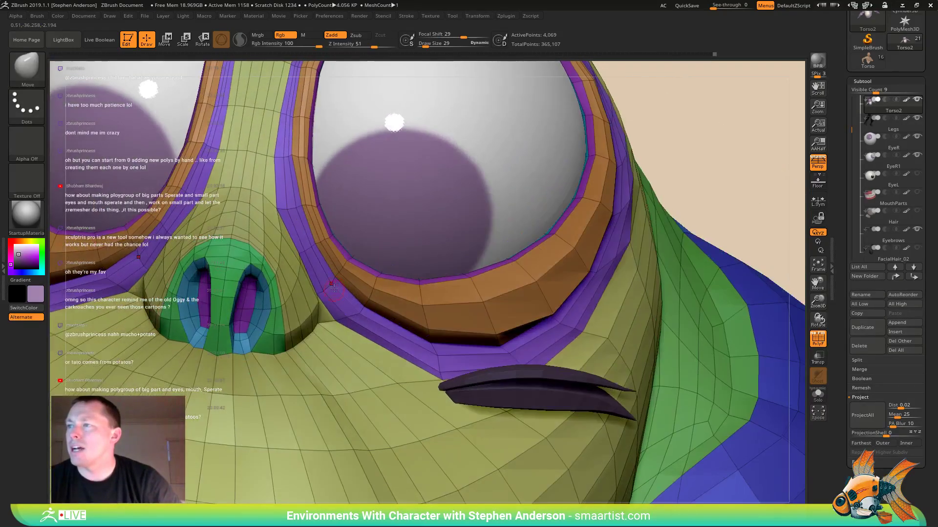
left_click_drag(453, 372, 363, 321, "shift")
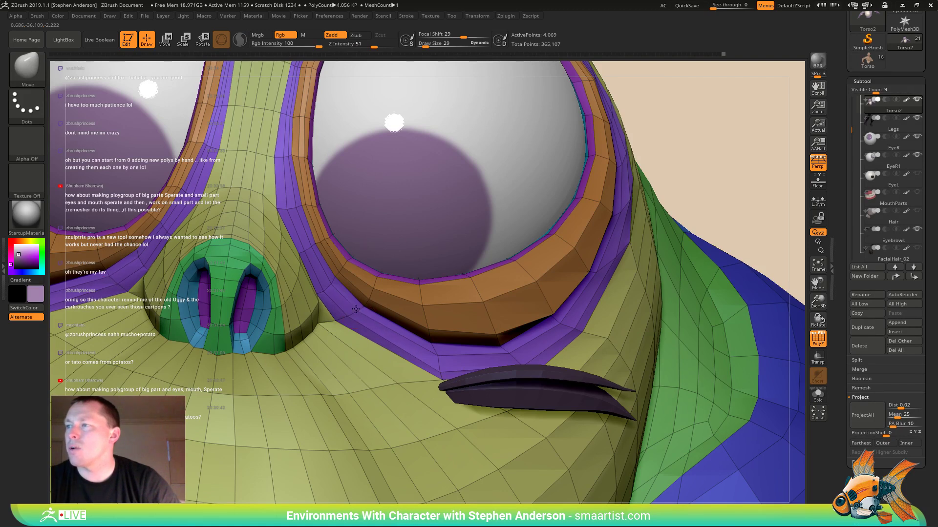
right_click_drag(356, 309, 342, 260)
- Turn off the polyframe to examine the lower eyelid and the area beside the nose, and turn it back on
key("shift+f")
mouse_move(459, 315)
right_mouse_down()
mouse_move(395, 327)
mouse_move(431, 362)
mouse_move(444, 354)
right_mouse_up()
right_click_drag(378, 362, 418, 350)
key("ctrl")
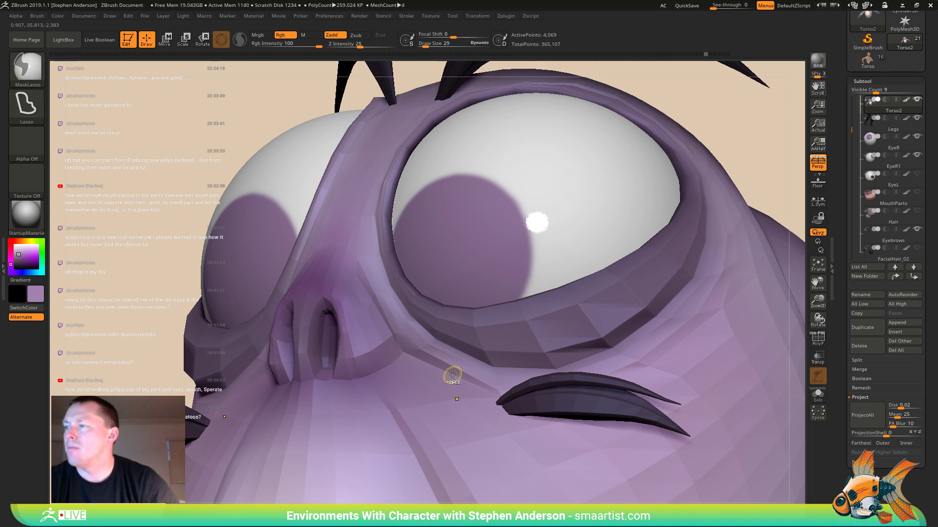
mouse_move(450, 383)
right_mouse_down("ctrl")
mouse_move(344, 318)
mouse_move(408, 310)
mouse_move(421, 318)
right_mouse_up("ctrl")
key("shift+f")
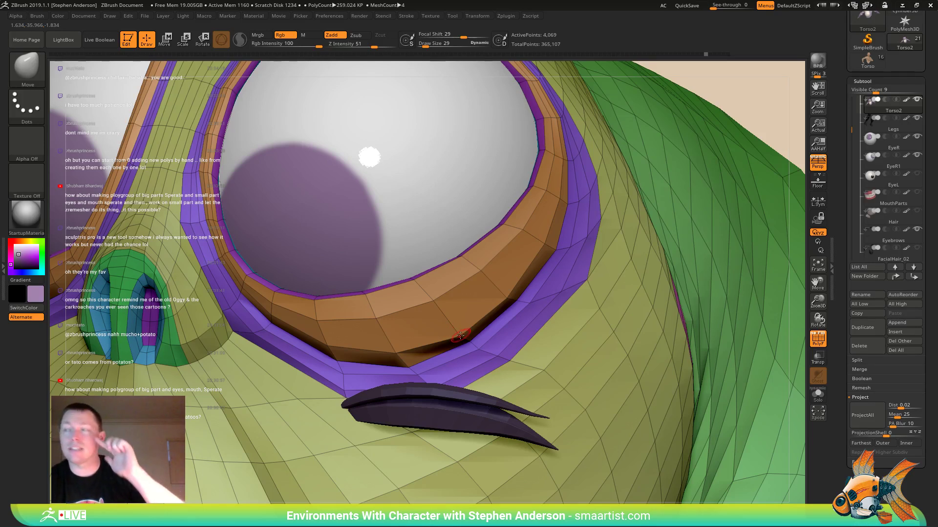
- Mask everything except the nose polygroups in transpose Move mode, and return to the Move brush
right_click_drag(152, 321, 269, 333, "alt")
right_click_drag(234, 287, 282, 287)
key("w")
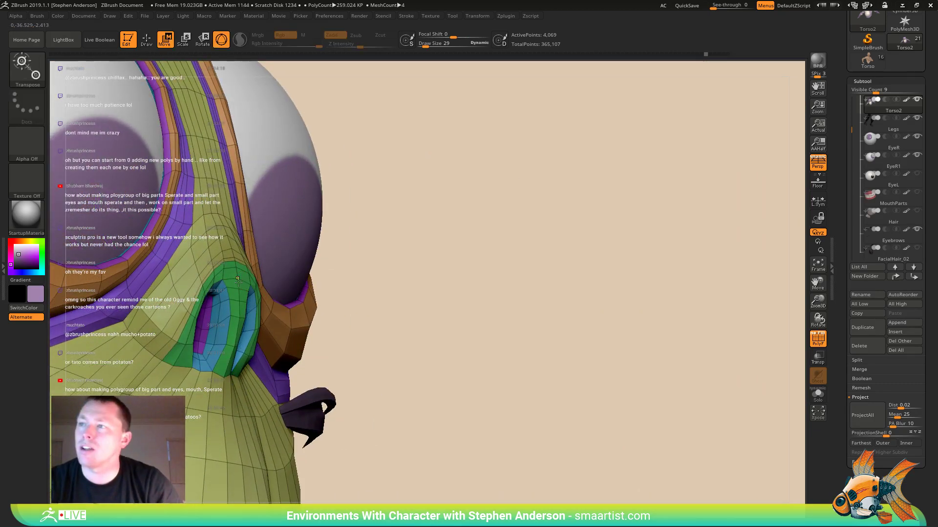
key("q")
key("b")
key("m")
key("v")
mouse_move(239, 288)
right_mouse_down()
mouse_move(262, 281)
mouse_move(239, 270)
right_mouse_up()
- Pull the nose forward in profile with the Move brush at draw size 235, and refine its front at draw size 148
key("space")
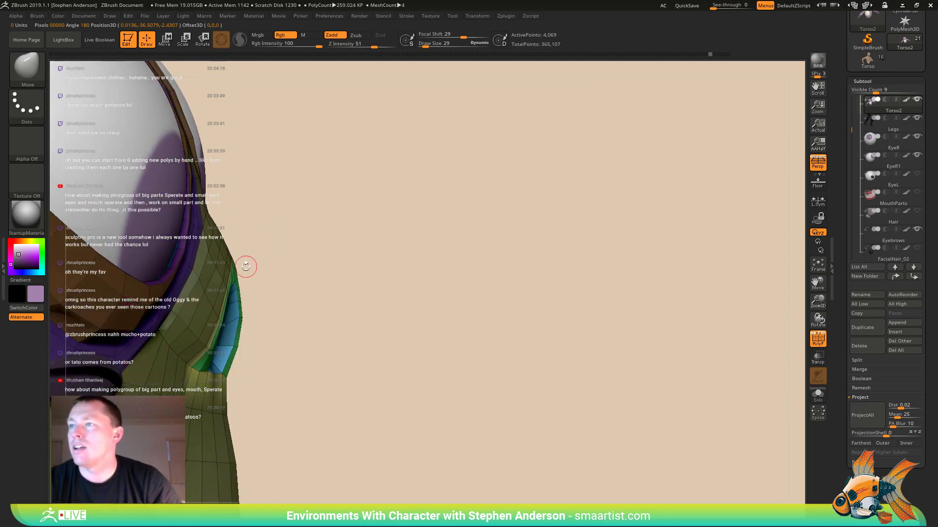
key("s")
left_click_drag(237, 268, 247, 266)
right_click_drag(247, 265, 251, 257)
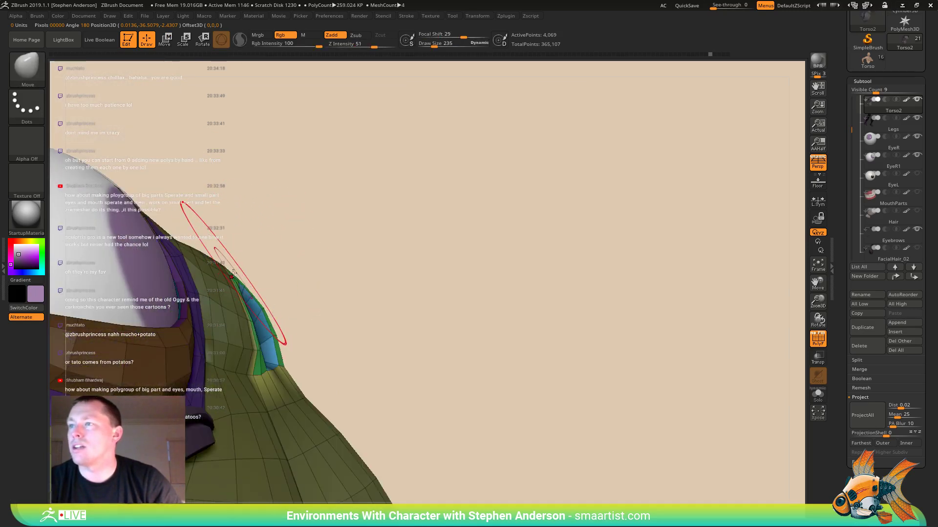
left_click_drag(265, 261, 280, 263)
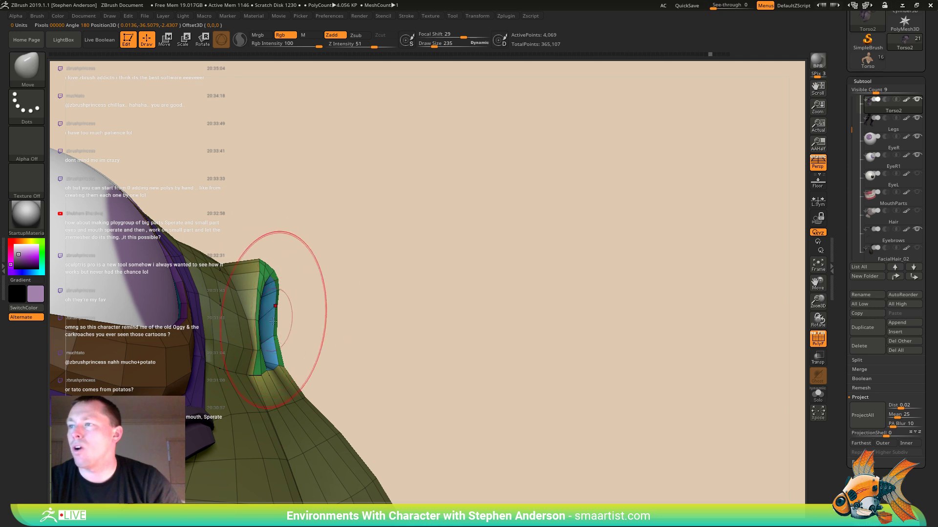
key("s")
left_click_drag(259, 327, 252, 326)
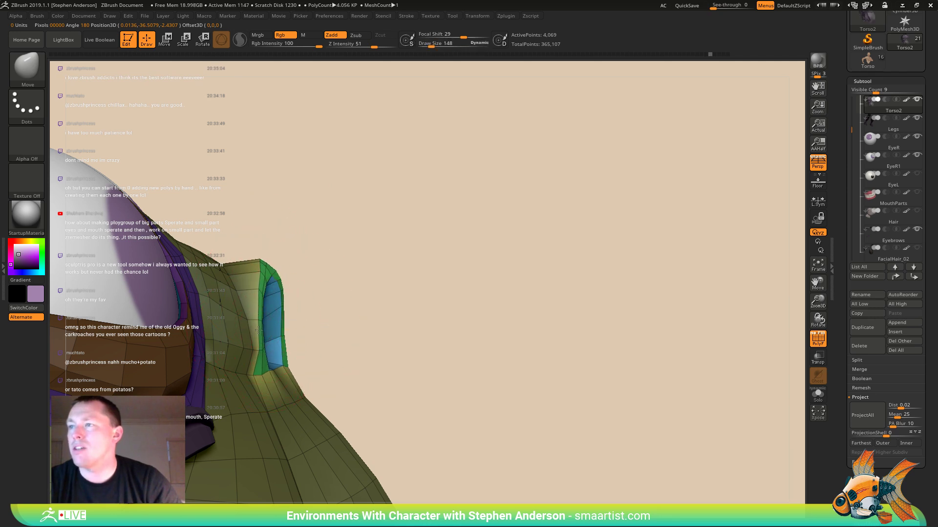
- Invert the mask to protect the nose and reshape the bridge behind it into a smooth slope
key("ctrl")
left_click(323, 262, "ctrl")
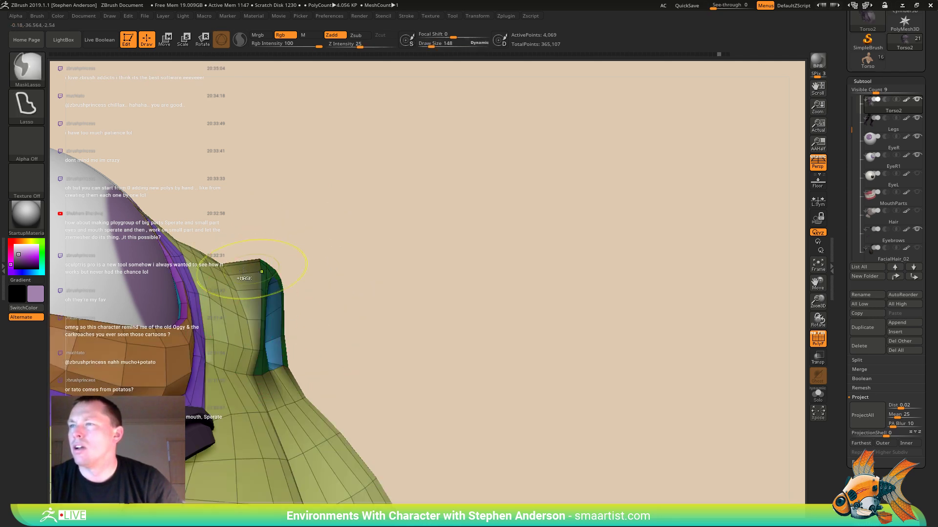
mouse_move(236, 261)
left_mouse_down()
mouse_move(259, 252)
mouse_move(245, 287)
left_mouse_up()
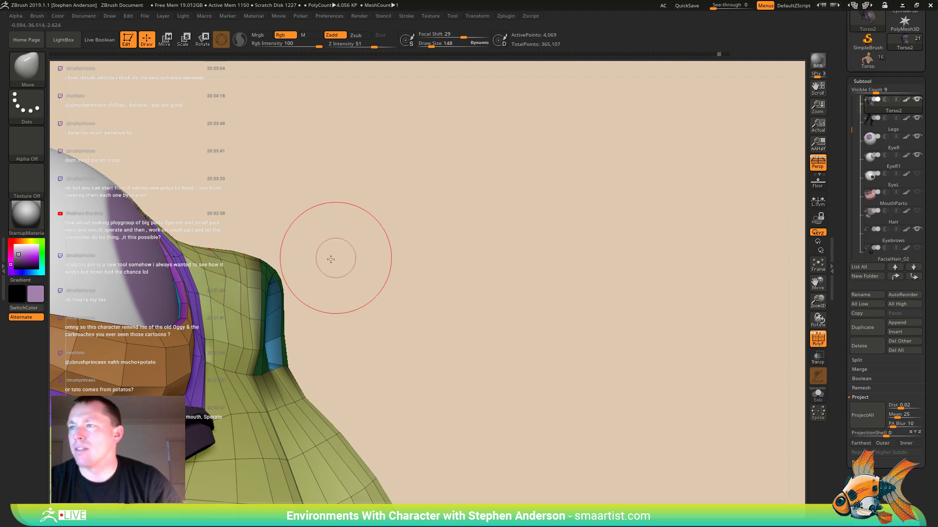
- Clear the nose mask and check the whole head from the side and front, with the polyframe off and back on
mouse_move(329, 257)
left_mouse_down()
mouse_move(500, 227)
mouse_move(496, 253)
mouse_move(514, 254)
left_mouse_up()
key("ctrl")
key("shift+f")
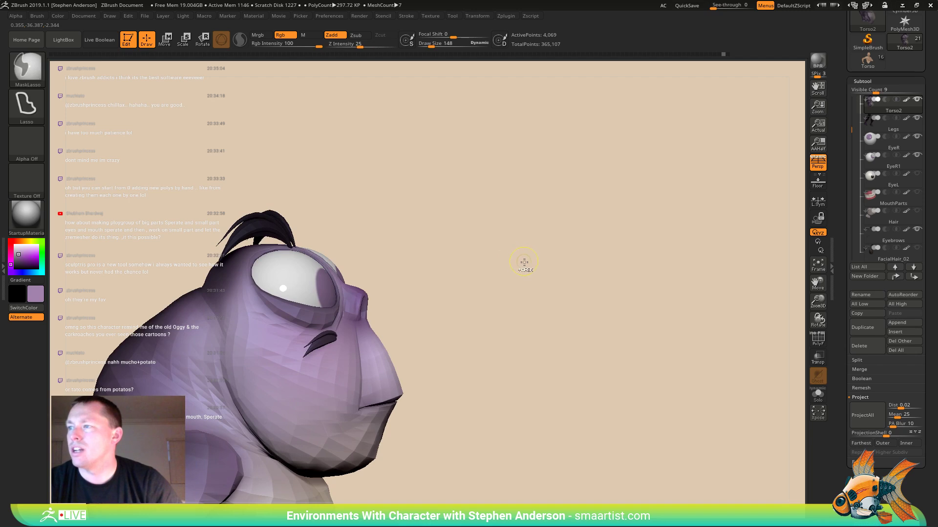
left_click(530, 269, "ctrl")
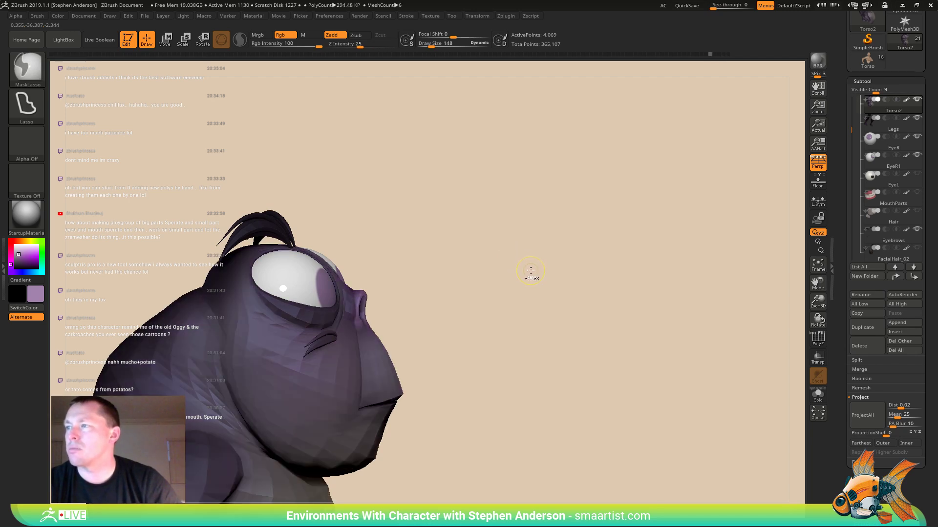
mouse_move(530, 271)
left_mouse_down()
mouse_move(477, 272)
mouse_move(491, 268)
mouse_move(555, 294)
mouse_move(519, 230)
left_mouse_up()
key("shift+f")
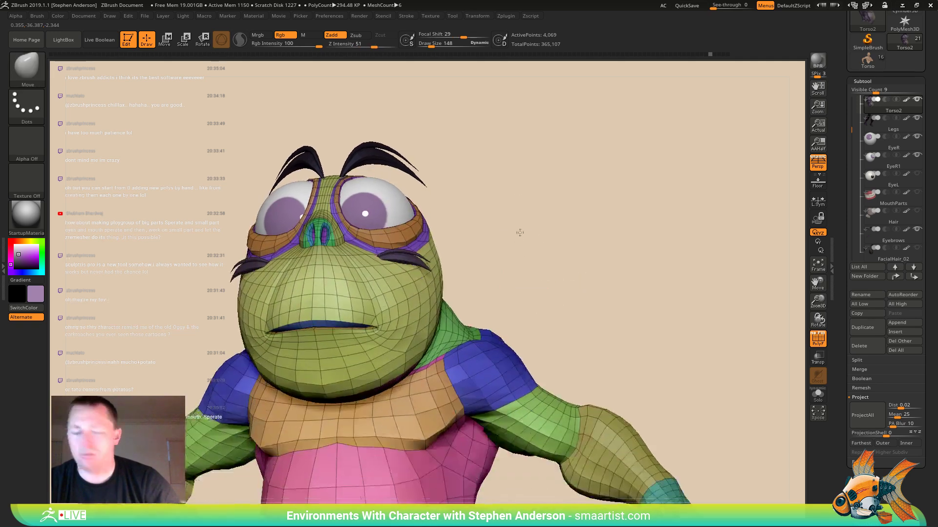
- Inspect the character's nose, muzzle, mouth opening and jaw from the side and up close, with the polyframe off and on
key("shift+f")
left_click_drag(525, 284, 577, 281)
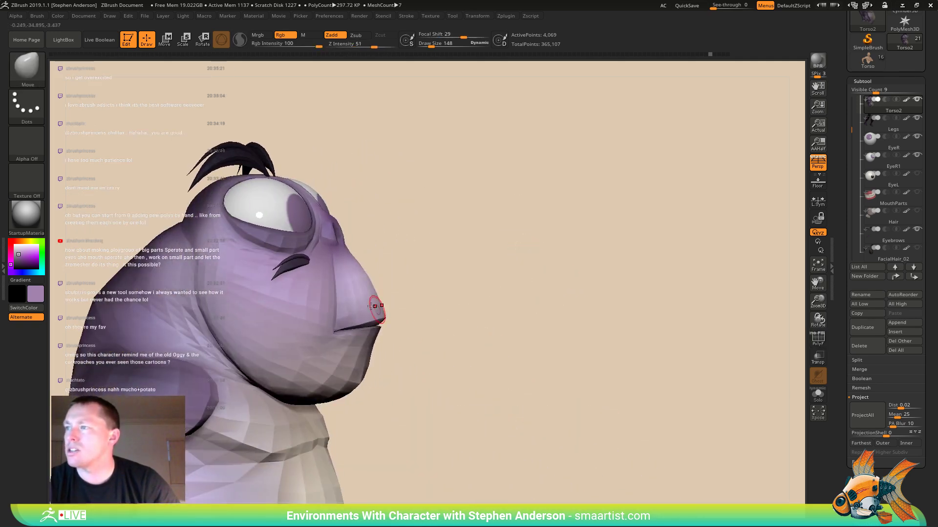
right_click_drag(376, 333, 515, 357)
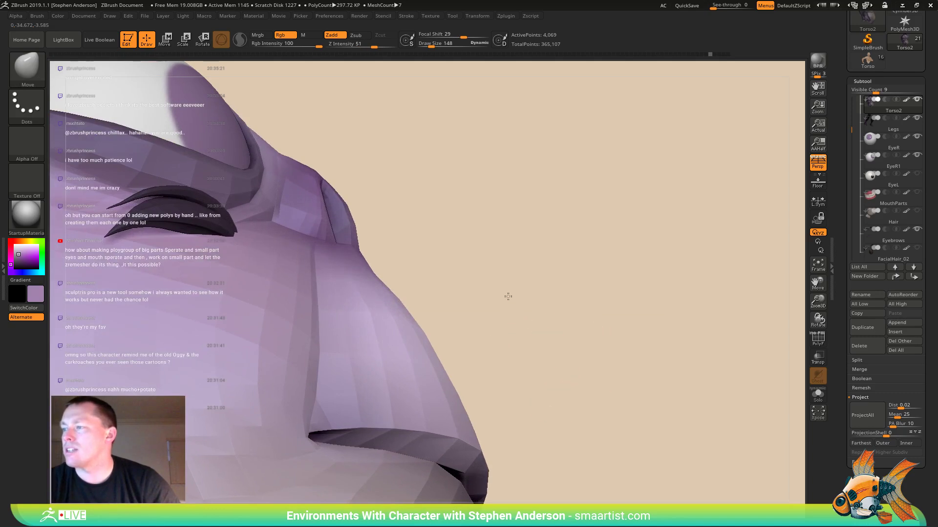
right_click_drag(506, 295, 512, 217, "alt")
key("shift+f")
right_click_drag(437, 312, 398, 313)
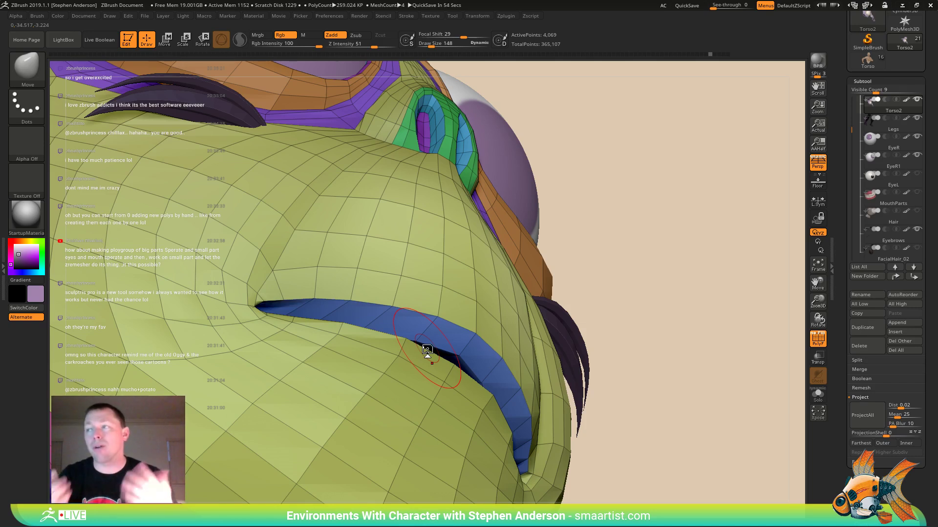
mouse_move(610, 274)
right_mouse_down("ctrl")
mouse_move(454, 293)
mouse_move(477, 292)
right_mouse_up("ctrl")
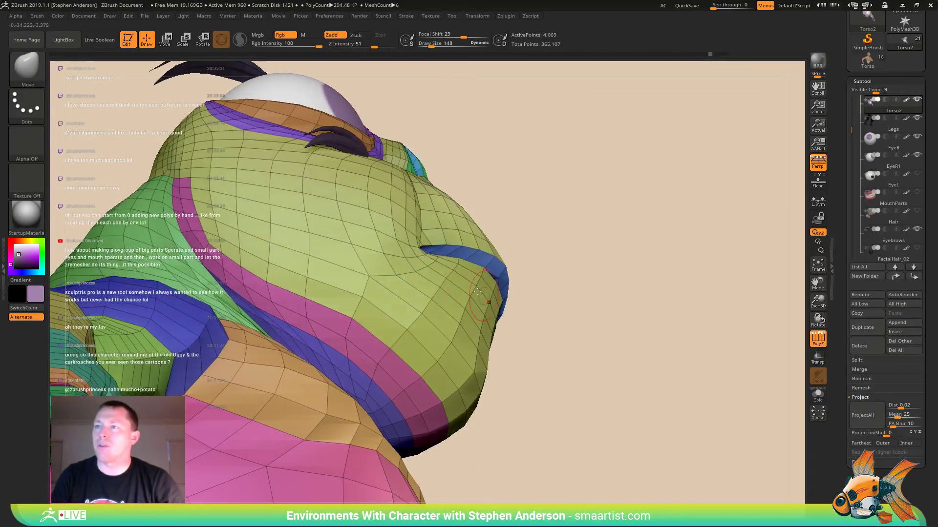
mouse_move(215, 274)
right_mouse_down()
mouse_move(272, 296)
mouse_move(253, 286)
right_mouse_up()
right_click_drag(159, 226, 248, 266)
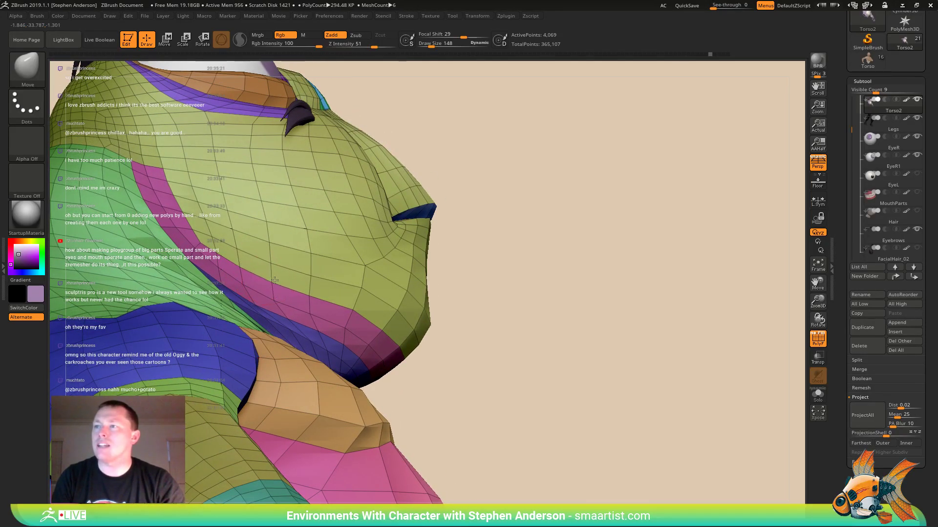
- Adjust the jaw and neck crease in side view with the Move brush at draw size 235
key("s")
left_click_drag(271, 288, 283, 297)
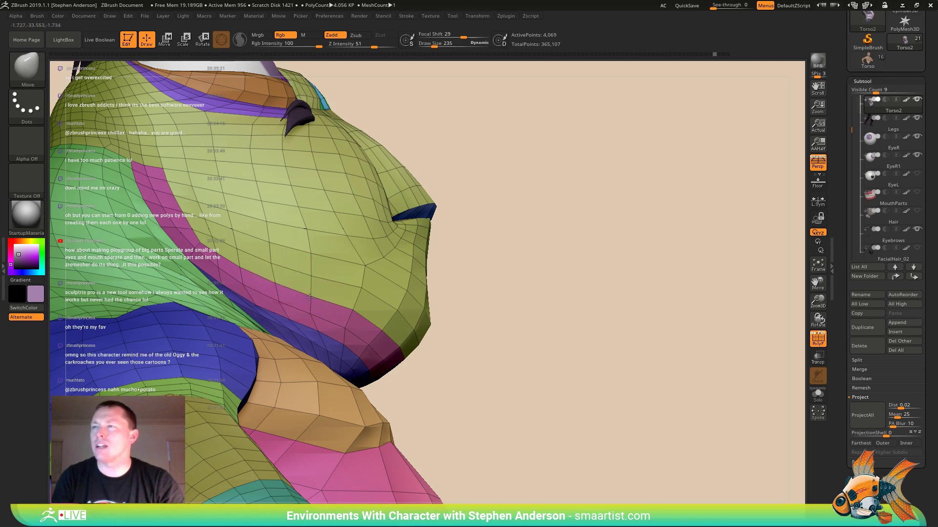
right_click_drag(310, 297, 306, 305)
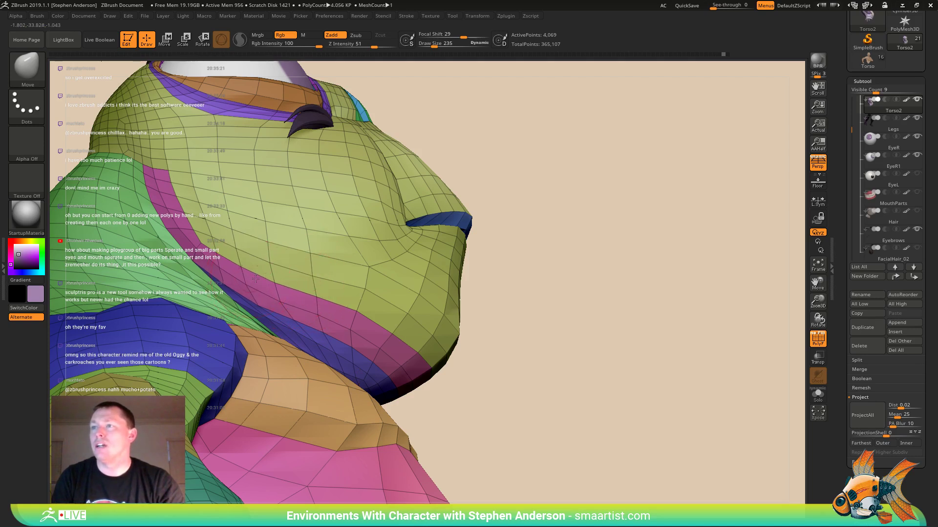
right_click_drag(255, 279, 264, 304)
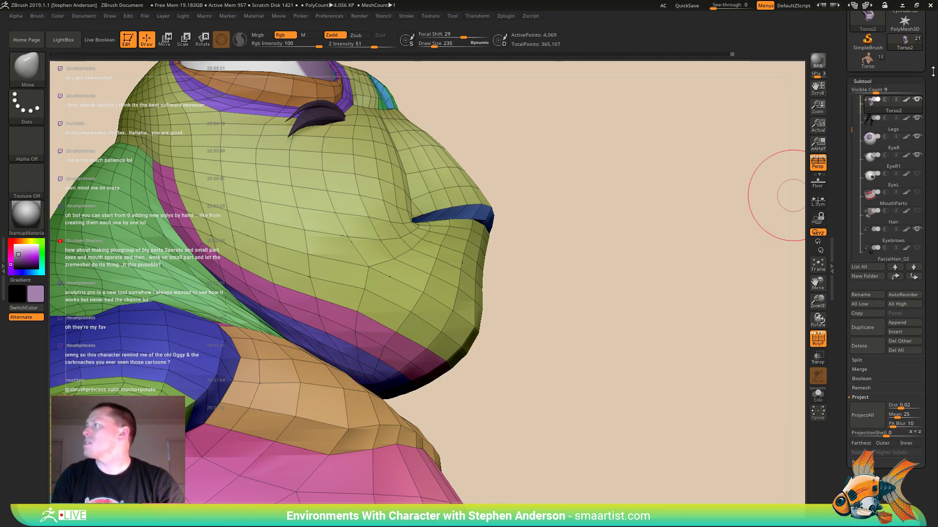
- Load the Char_04 tool from the _OLD folder of the _CandyLand project
left_click_drag(933, 72, 929, 152)
left_click(867, 31)
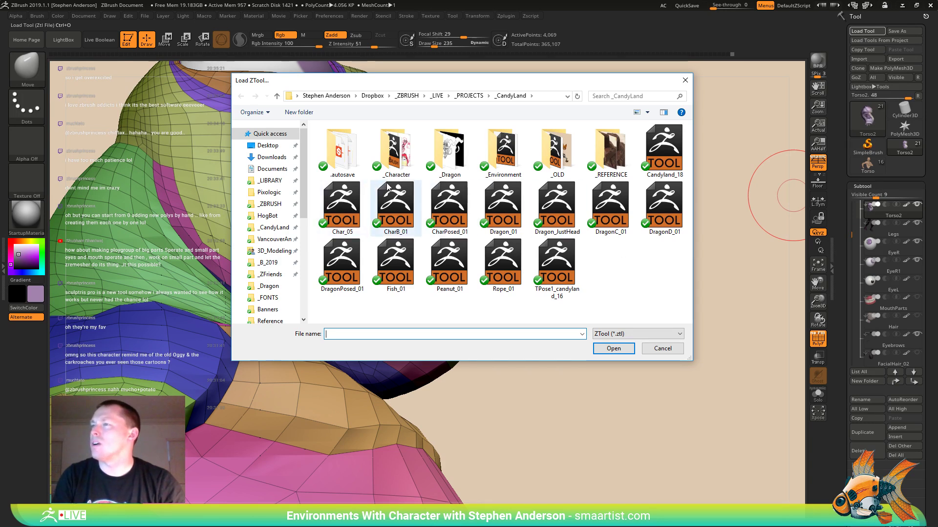
double_click(393, 153)
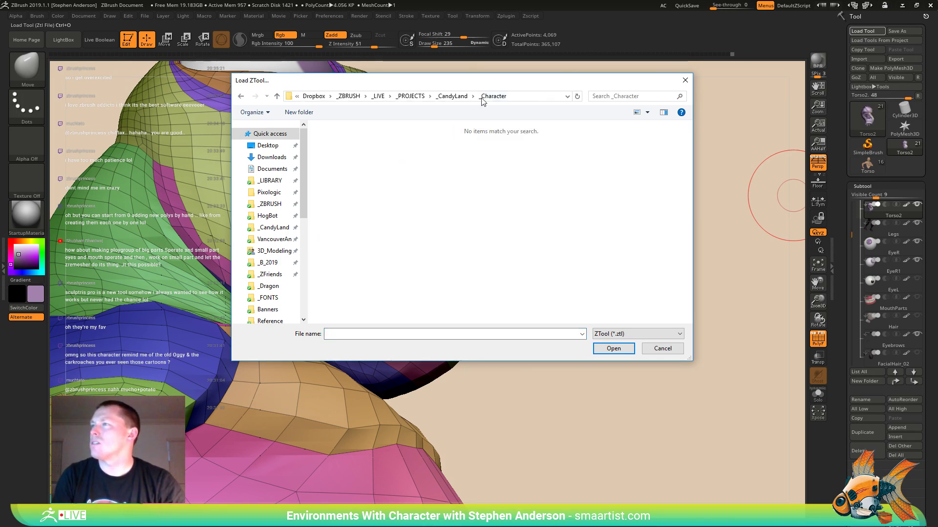
left_click(452, 95)
double_click(566, 160)
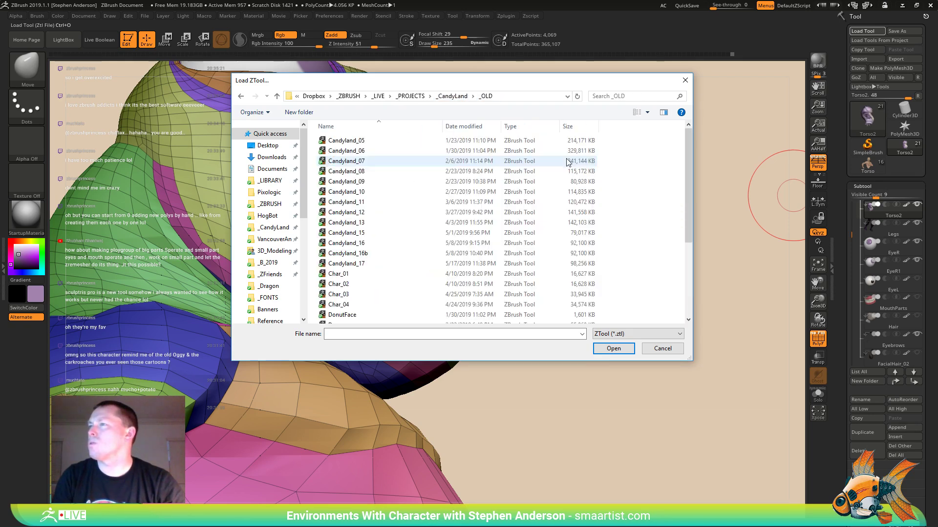
double_click(355, 305)
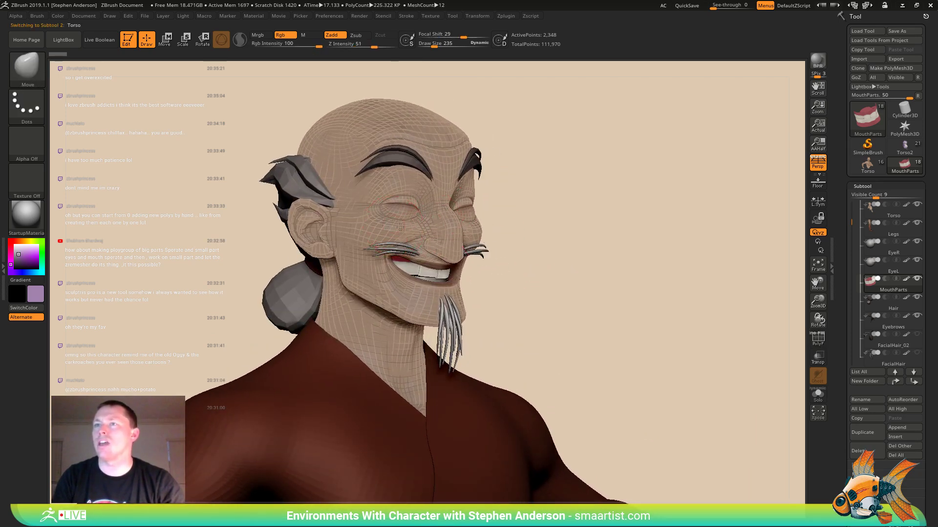
- Fill all visible subtools of the old man with the SkinShade4 material only, using SubTool Master
left_click(27, 215)
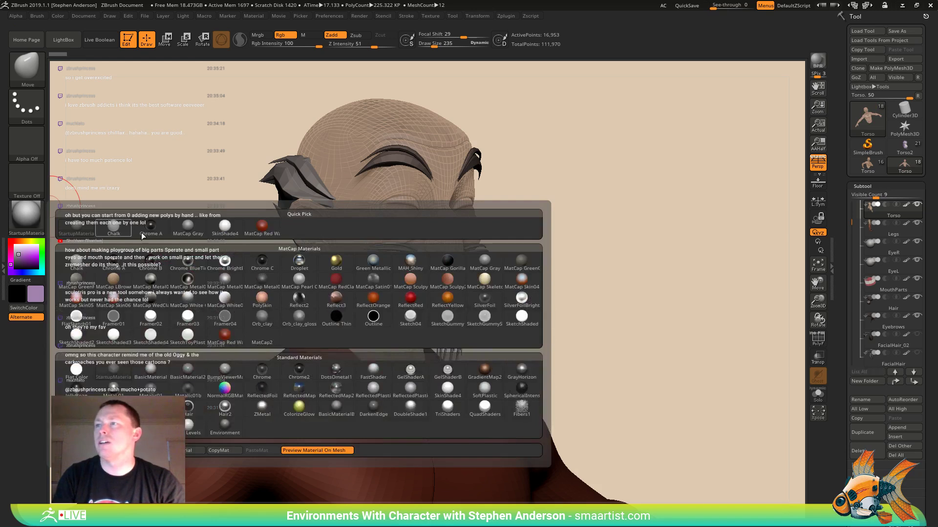
left_click(225, 233)
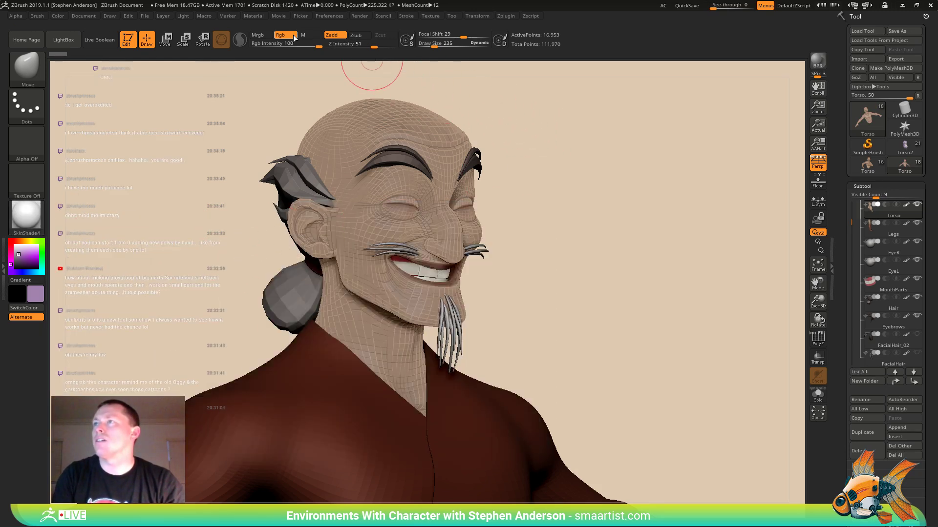
left_click(259, 36)
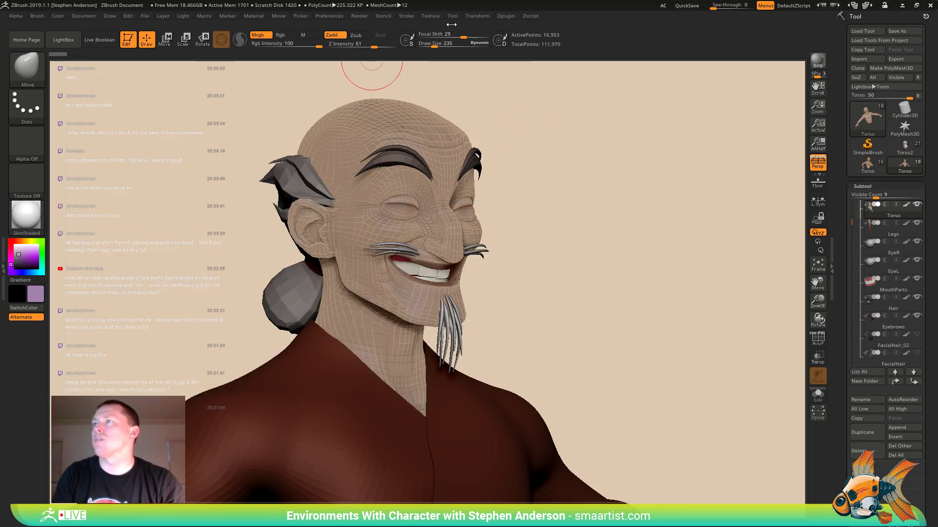
left_click(311, 35)
left_click(503, 16)
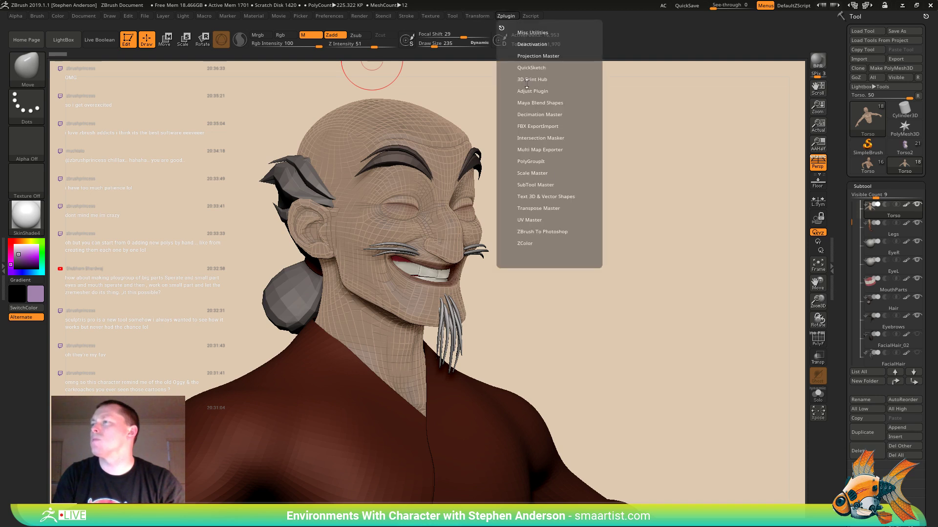
left_click(540, 185)
left_click(568, 231)
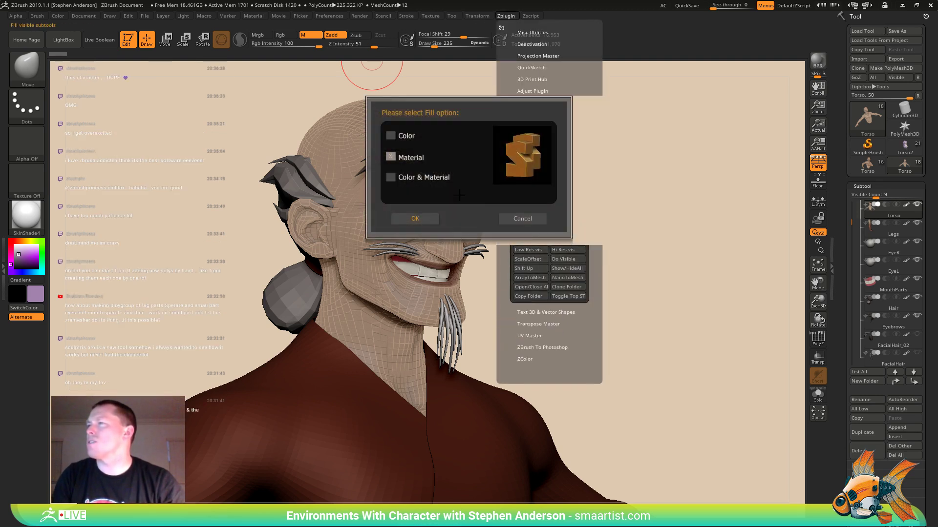
left_click(427, 219)
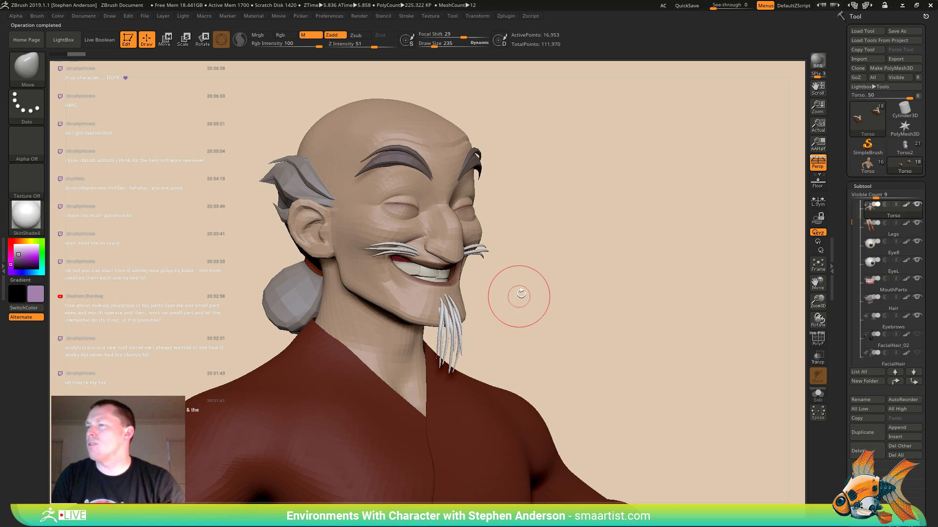
- Examine the old man's nose, mouth and eye polygroups up close with the polyframe on and one subdivision level lower
right_click_drag(521, 294, 565, 345, "alt")
key("shift+f")
mouse_move(554, 381)
right_mouse_down()
mouse_move(548, 356)
mouse_move(459, 379)
mouse_move(566, 391)
mouse_move(559, 369)
right_mouse_up()
right_click_drag(559, 369, 502, 310, "alt")
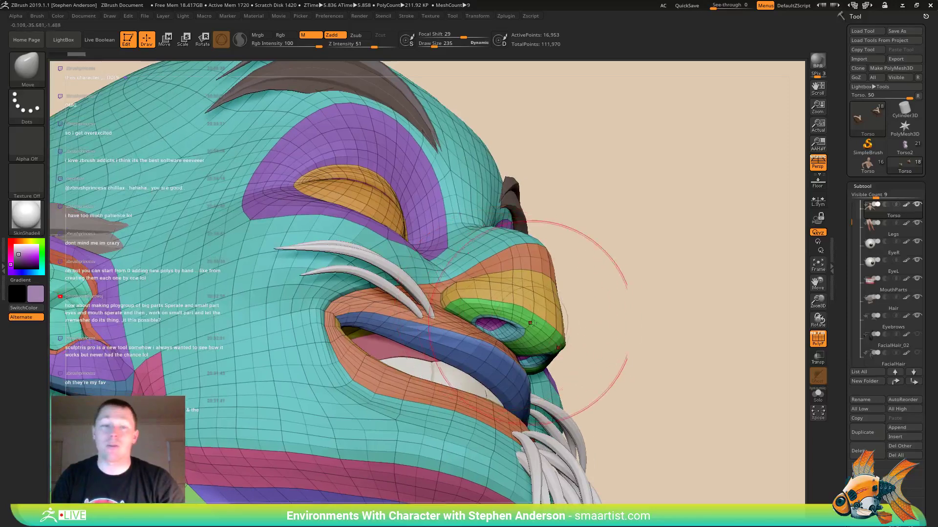
key("shift+d")
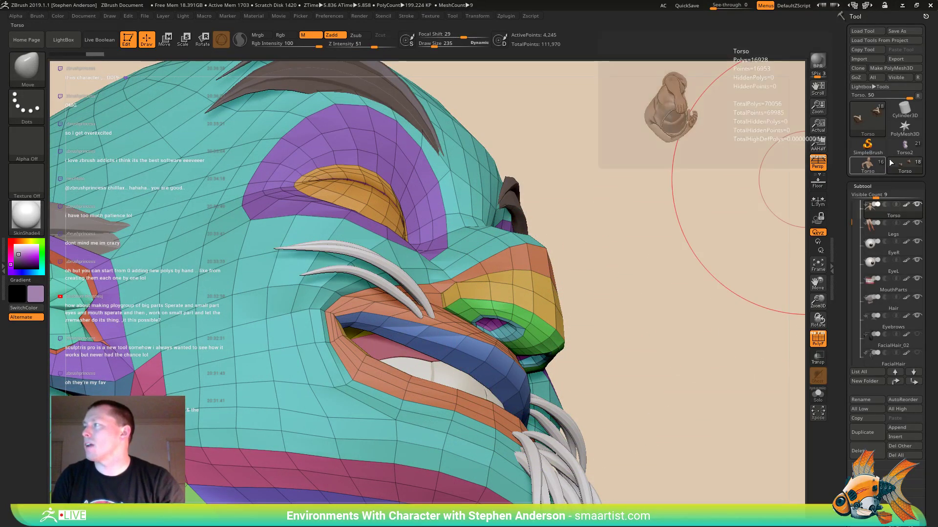
- Switch back to the Torso2 tool and check the purple character's face topology from the front, ending with the polyframe off
left_click(905, 151)
mouse_move(652, 203)
right_mouse_down("ctrl")
mouse_move(649, 161)
mouse_move(484, 276)
mouse_move(534, 184)
mouse_move(508, 220)
mouse_move(498, 293)
mouse_move(516, 348)
mouse_move(521, 283)
mouse_move(405, 303)
mouse_move(392, 250)
mouse_move(468, 276)
mouse_move(443, 253)
right_mouse_up("ctrl")
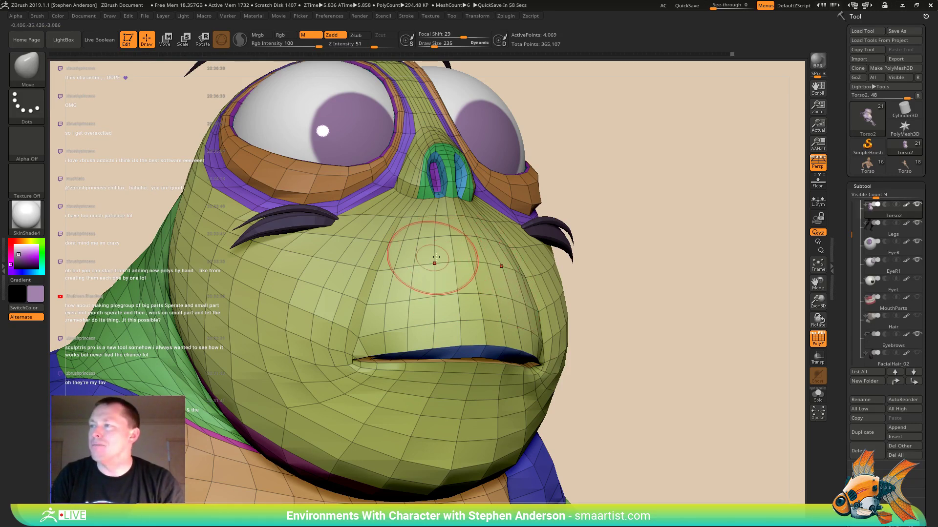
right_click_drag(507, 290, 438, 310, "ctrl")
right_click_drag(484, 279, 485, 308, "ctrl")
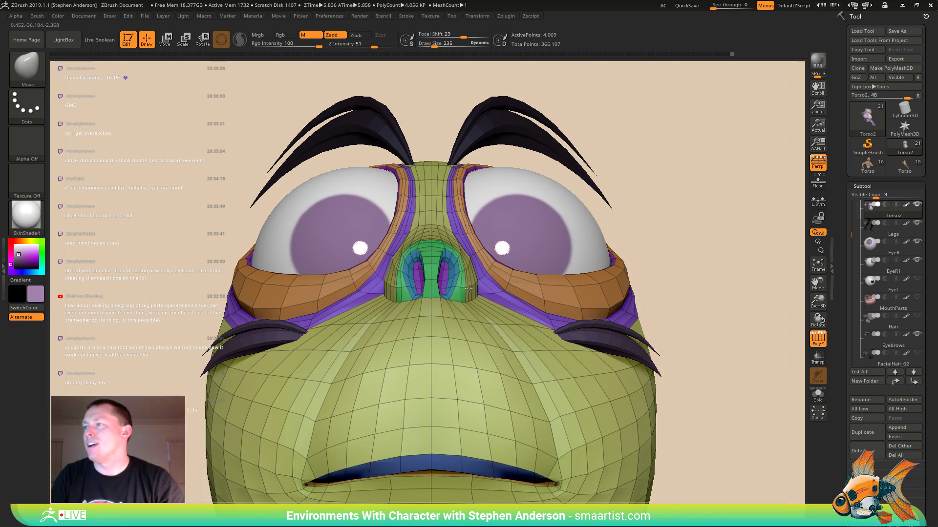
mouse_move(466, 289)
right_mouse_down()
mouse_move(470, 317)
mouse_move(429, 339)
mouse_move(389, 345)
mouse_move(446, 358)
mouse_move(429, 377)
mouse_move(438, 270)
mouse_move(505, 257)
mouse_move(503, 268)
mouse_move(493, 248)
right_mouse_up()
key("shift+f")
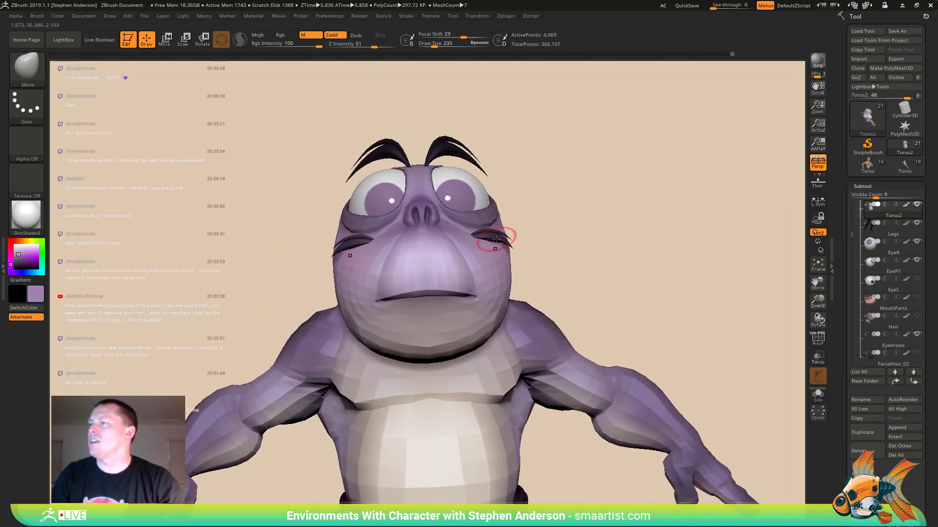
- Mask the upper brows of the Eyebrows subtool and lower the cheek hair strands to mouth height with the Move gizmo
right_click_drag(559, 236, 497, 137)
key("w")
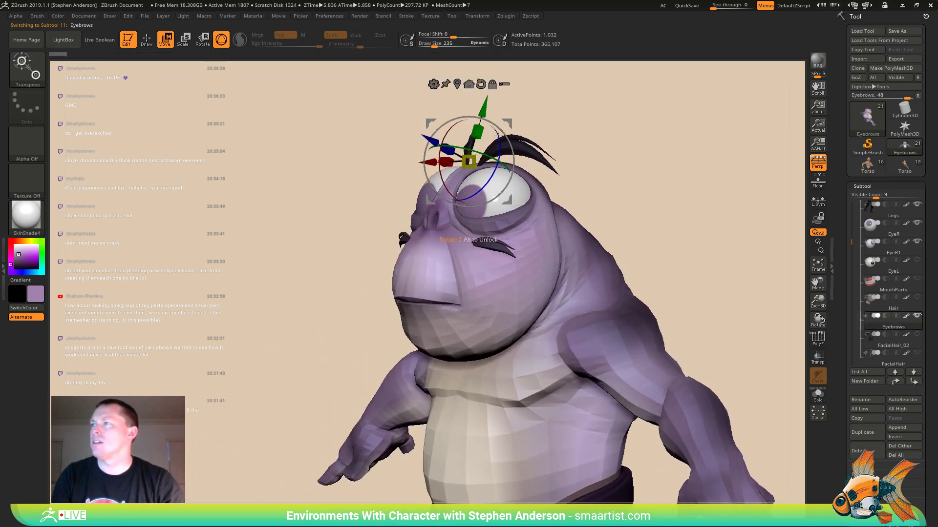
left_click_drag(484, 106, 472, 144)
key("ctrl+z")
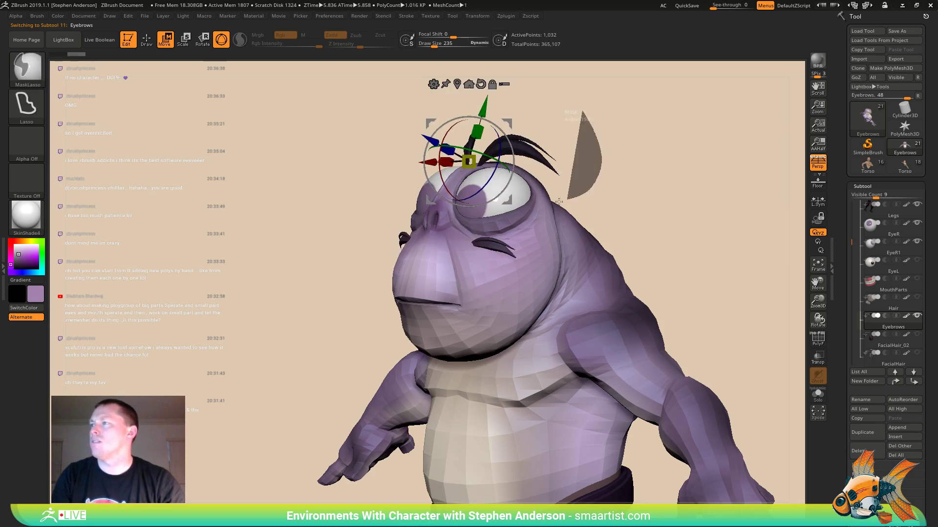
mouse_move(559, 201)
left_mouse_down("ctrl")
mouse_move(479, 215)
mouse_move(346, 124)
mouse_move(567, 101)
left_mouse_up("ctrl")
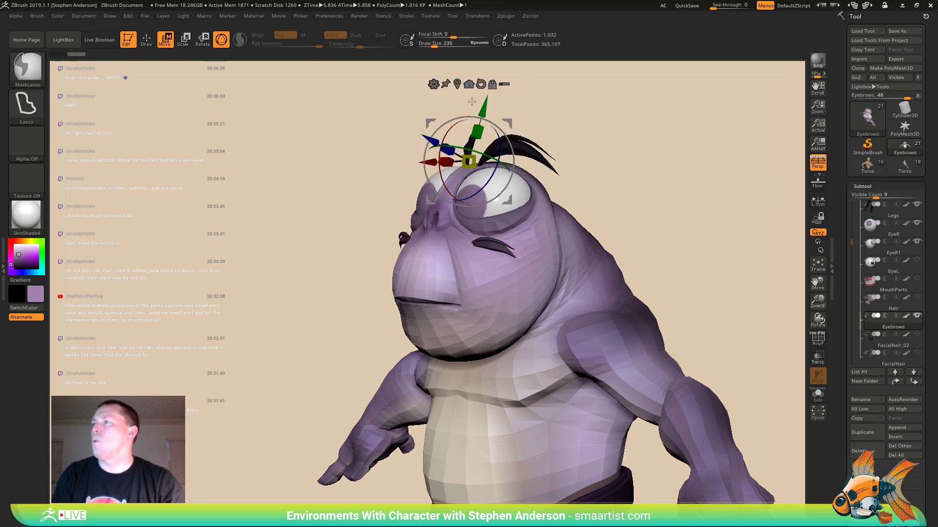
left_click_drag(483, 107, 470, 153)
mouse_move(561, 151)
left_mouse_down()
mouse_move(607, 153)
mouse_move(596, 159)
left_mouse_up()
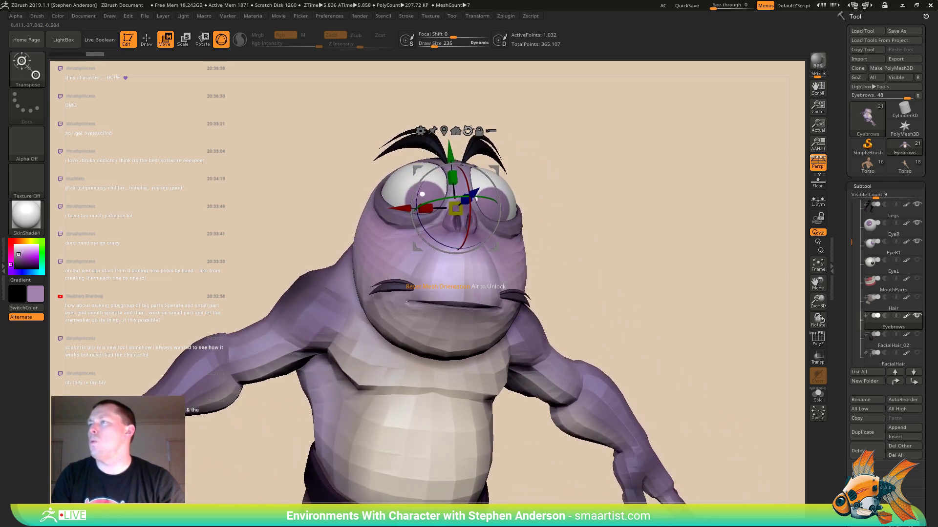
- Center the gizmo on one moustache half, rotate the halves about 19° to droop, and refine their angle against the muzzle
left_click(413, 288)
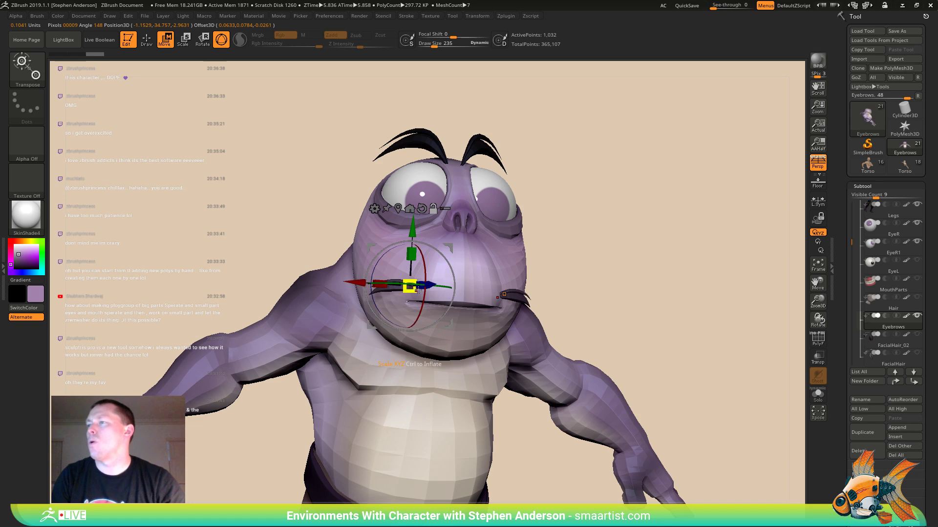
left_click_drag(431, 248, 422, 245)
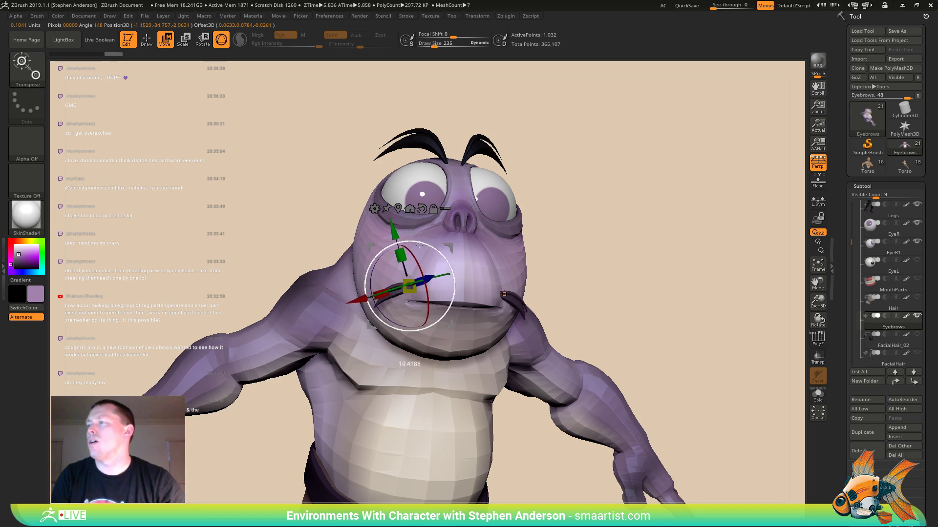
left_click_drag(519, 212, 551, 188)
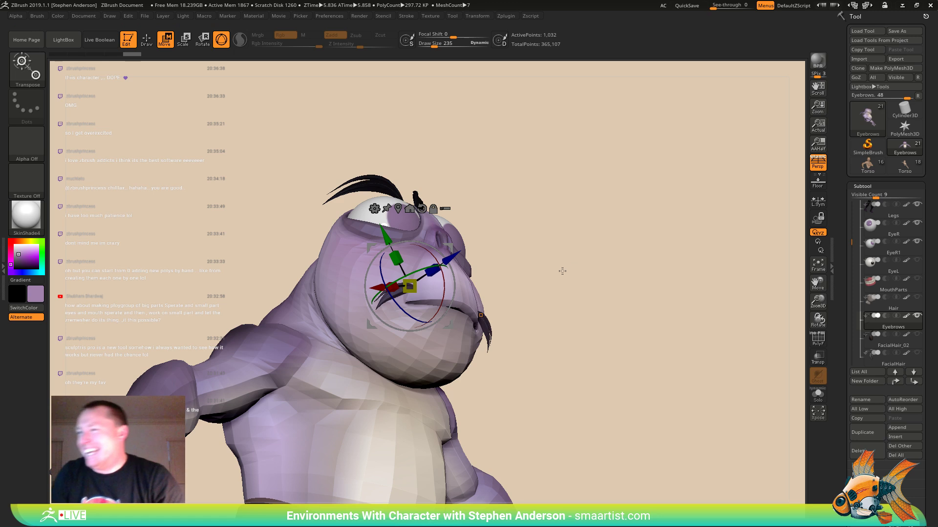
left_click_drag(562, 271, 433, 297)
left_click_drag(496, 266, 519, 274)
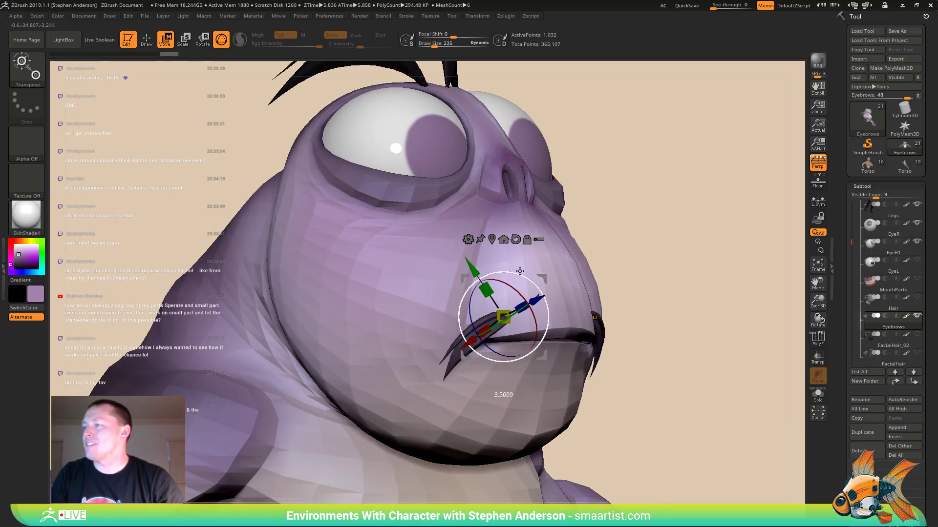
left_click_drag(585, 276, 596, 279)
- Return to the Move brush and shape the moustache around the mouth at draw size 323
key("q")
right_click_drag(595, 270, 596, 238)
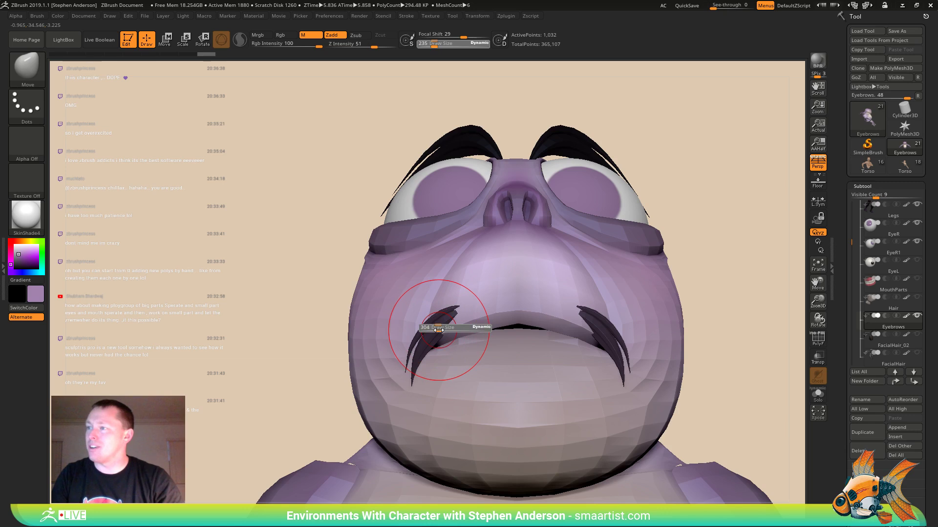
mouse_move(429, 328)
right_mouse_down()
mouse_move(476, 321)
mouse_move(576, 272)
mouse_move(596, 244)
mouse_move(634, 224)
mouse_move(621, 218)
mouse_move(626, 251)
mouse_move(598, 260)
right_mouse_up()
- Load the SMAARTIST_HairBrush brush preset from the _MustHaves\_Brushes folder under _ZBRUSH
key("ctrl")
key("b")
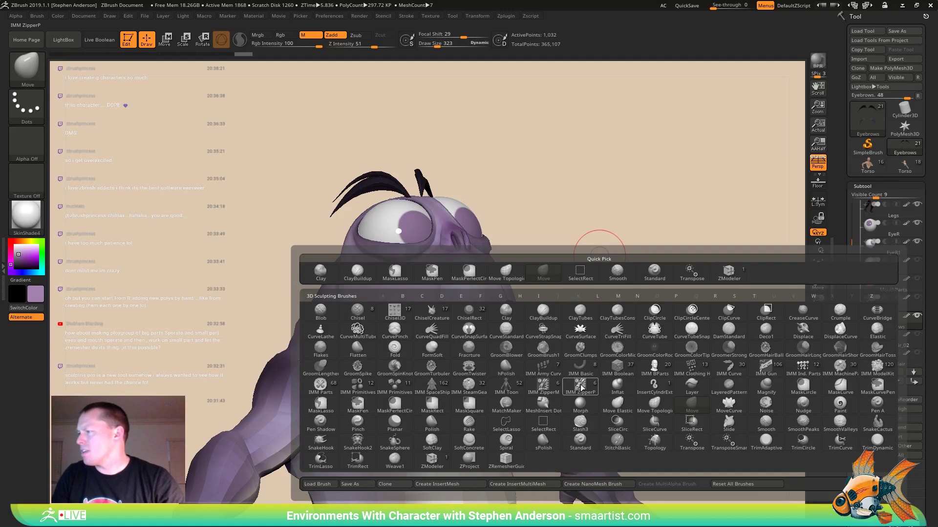
mouse_move(593, 385)
key("s")
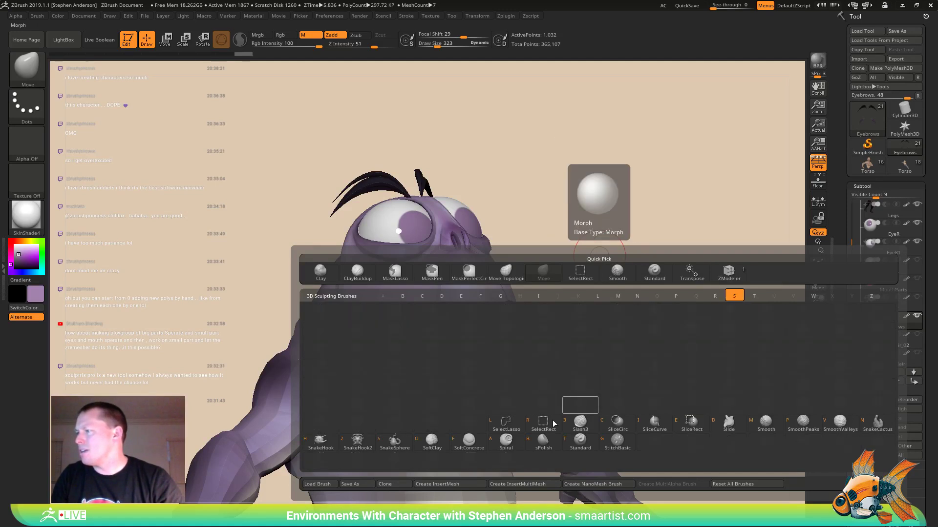
left_click(320, 484)
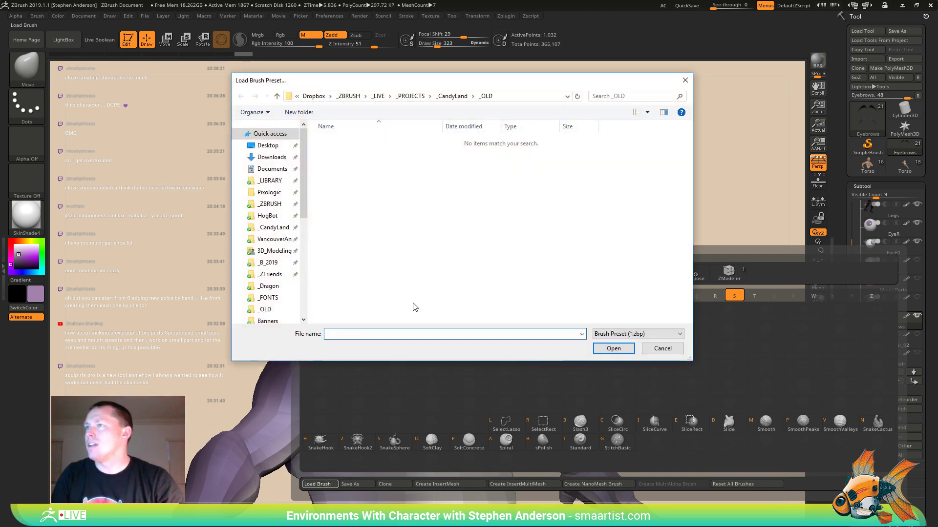
left_click(348, 95)
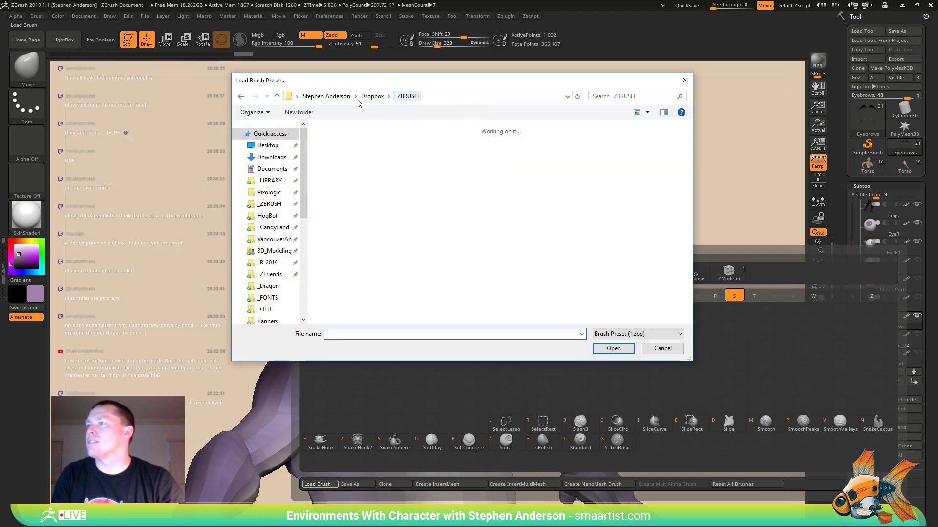
double_click(554, 163)
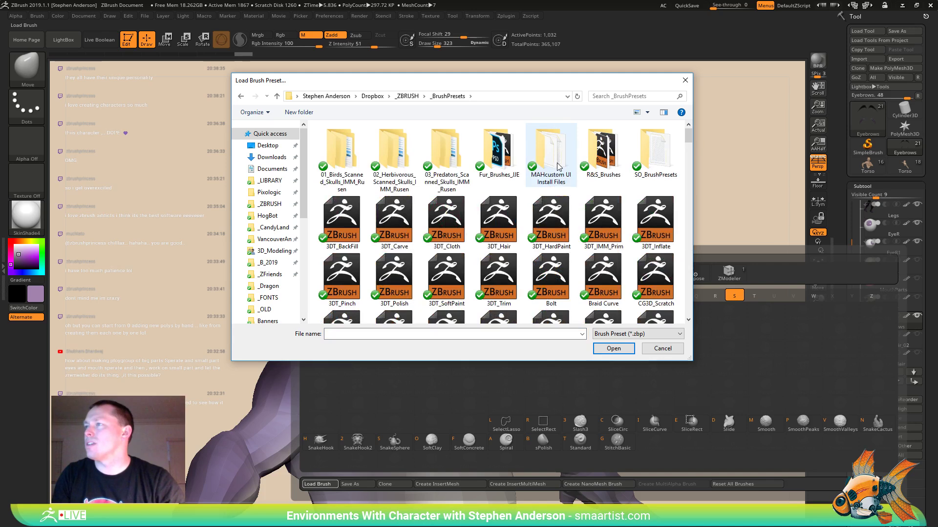
left_click(409, 96)
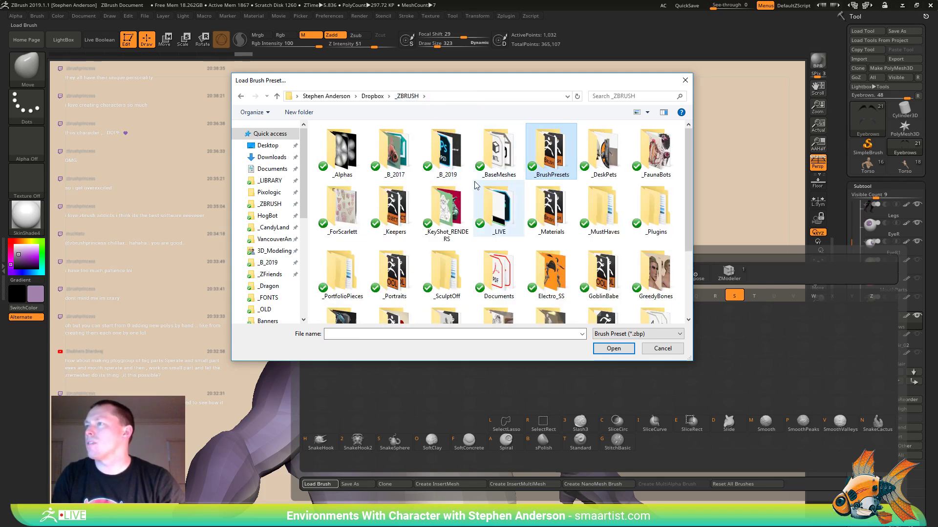
double_click(595, 210)
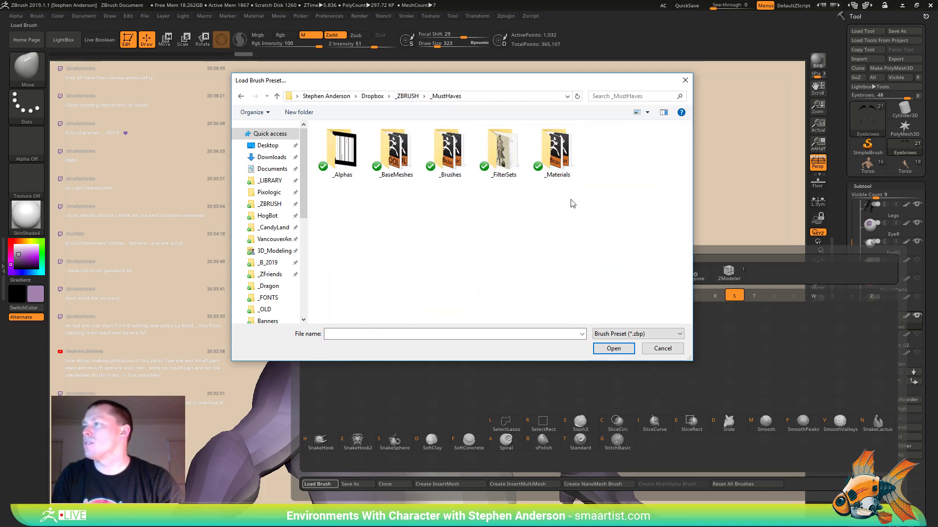
double_click(456, 161)
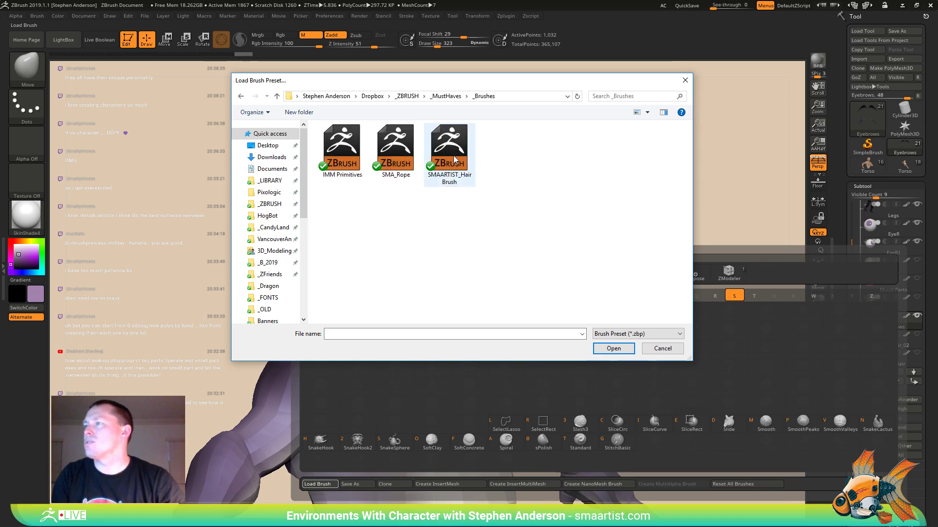
double_click(454, 159)
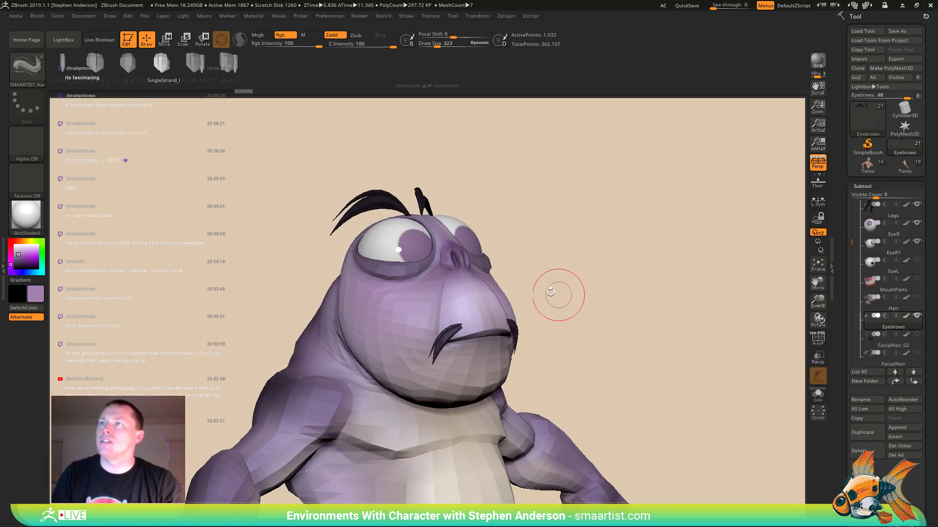
- Choose the TripleStrand insert mesh and draw a long curling strand outward from the mouth corner, undoing the first stroke before redrawing it
left_click(225, 62)
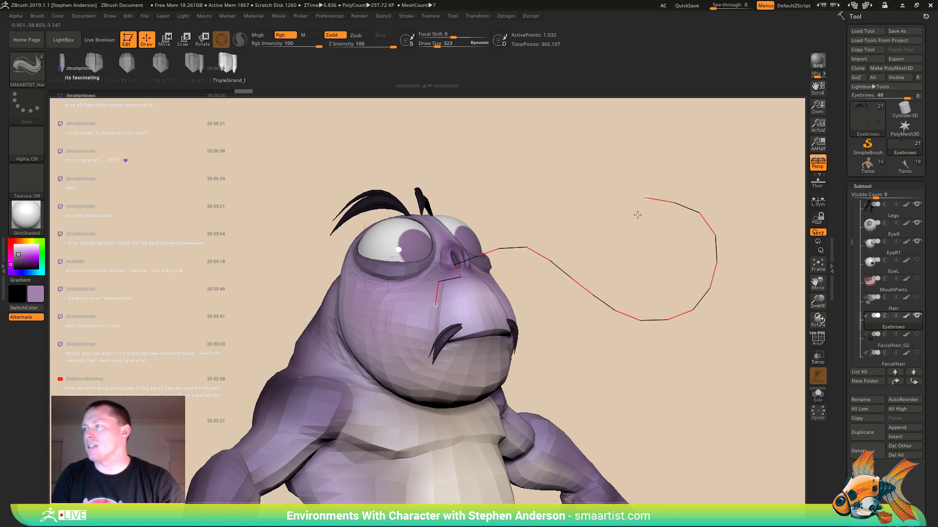
left_click_drag(637, 215, 637, 217)
key("ctrl+z")
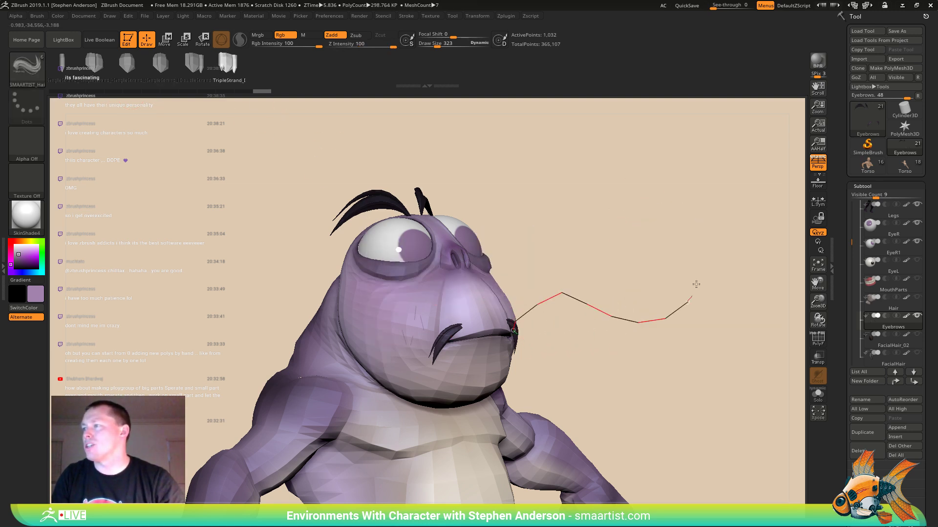
left_click(583, 237)
left_click_drag(565, 251, 475, 300)
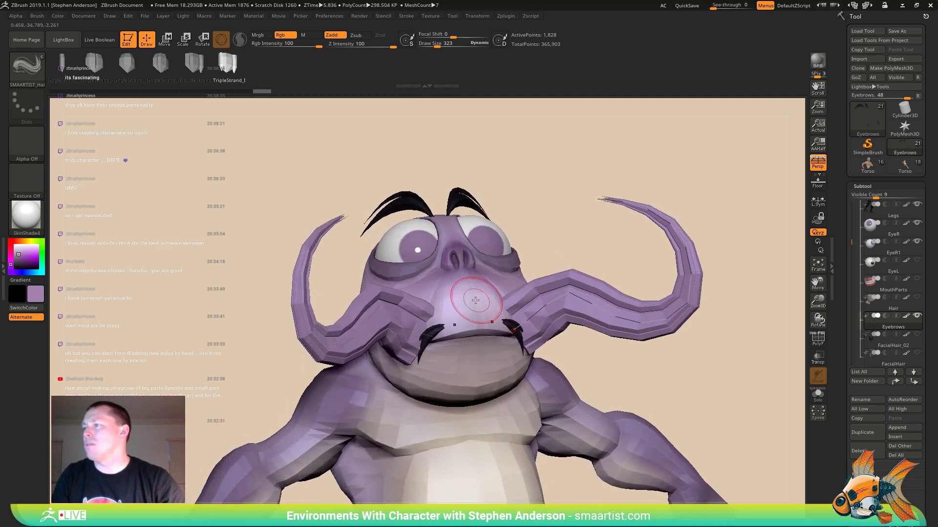
- Switch to the Move Topological brush and pull the lower strand away from the others at draw size 1828
key("b")
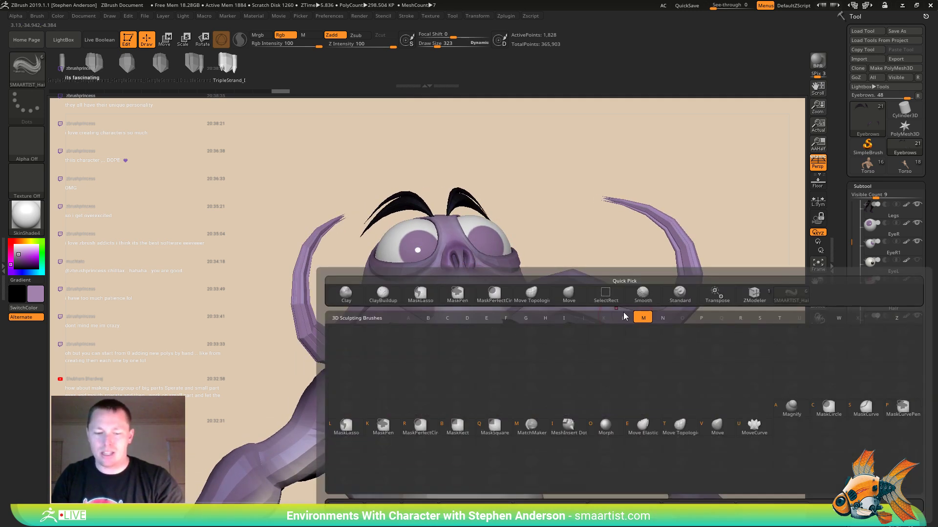
key("m")
key("t")
mouse_move(639, 309)
left_mouse_down()
mouse_move(663, 310)
mouse_move(555, 194)
mouse_move(616, 250)
left_mouse_up()
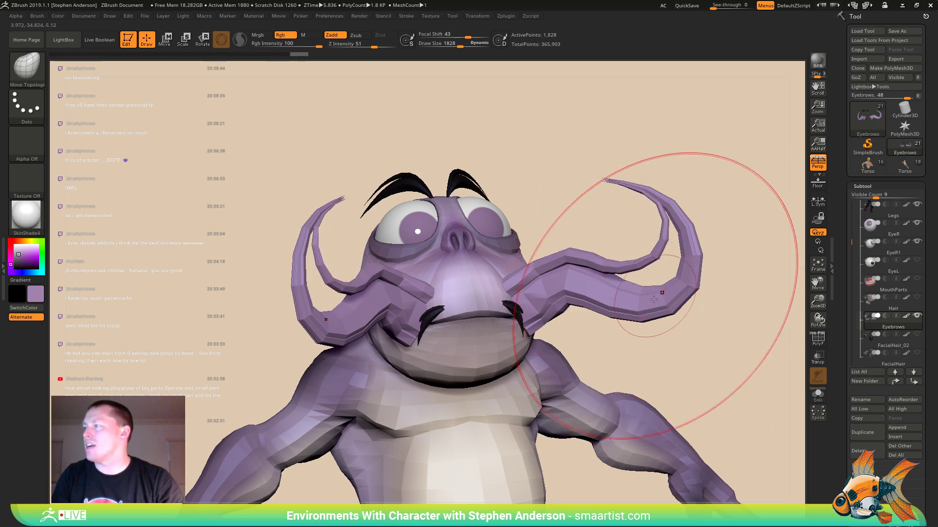
mouse_move(670, 313)
left_mouse_down()
mouse_move(680, 325)
mouse_move(664, 286)
mouse_move(702, 348)
left_mouse_up()
mouse_move(660, 292)
right_mouse_down()
mouse_move(684, 278)
mouse_move(572, 312)
right_mouse_up()
- Turn on Dynamic Subdiv for the Eyebrows subtool, always accepting it, and inspect the smoothed strands with the polyframe on and then off
key("d")
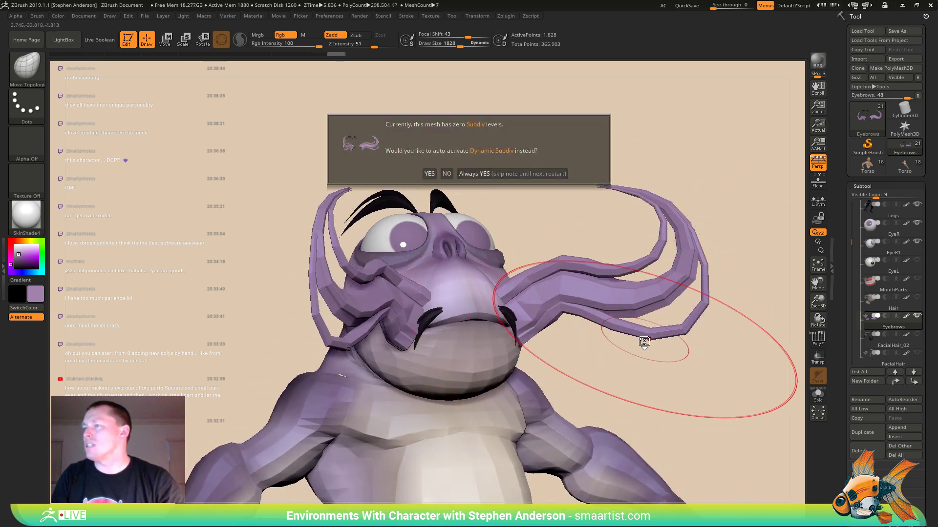
left_click(475, 174)
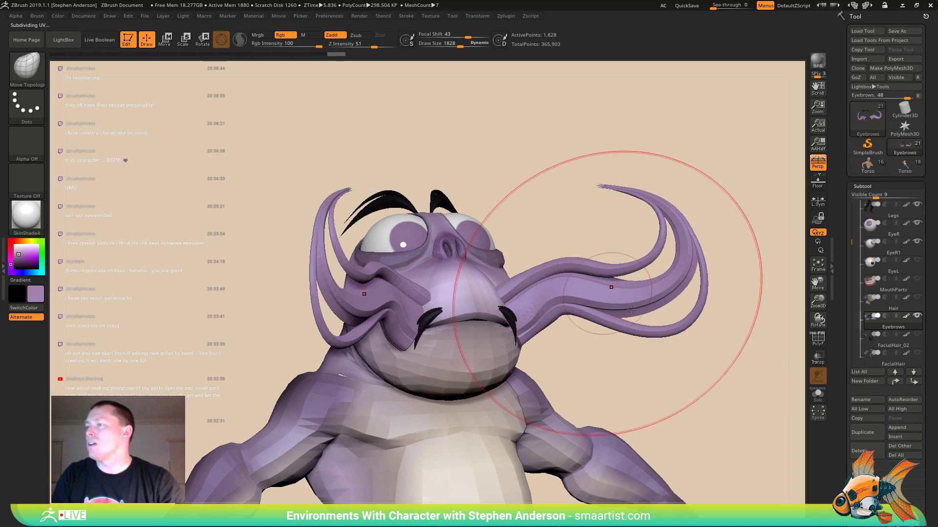
right_click_drag(607, 272, 630, 272)
key("shift+f")
mouse_move(733, 262)
right_mouse_down()
mouse_move(666, 303)
mouse_move(635, 298)
mouse_move(684, 362)
right_mouse_up()
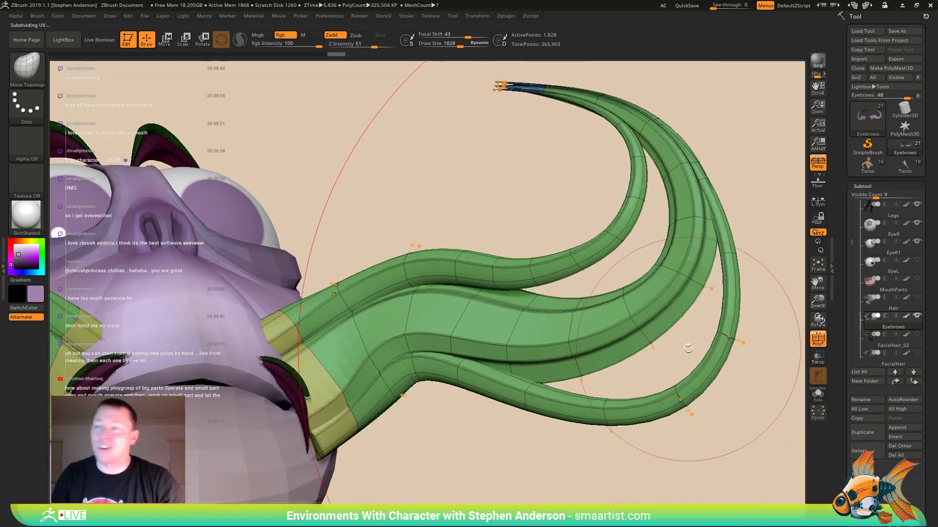
key("shift+f")
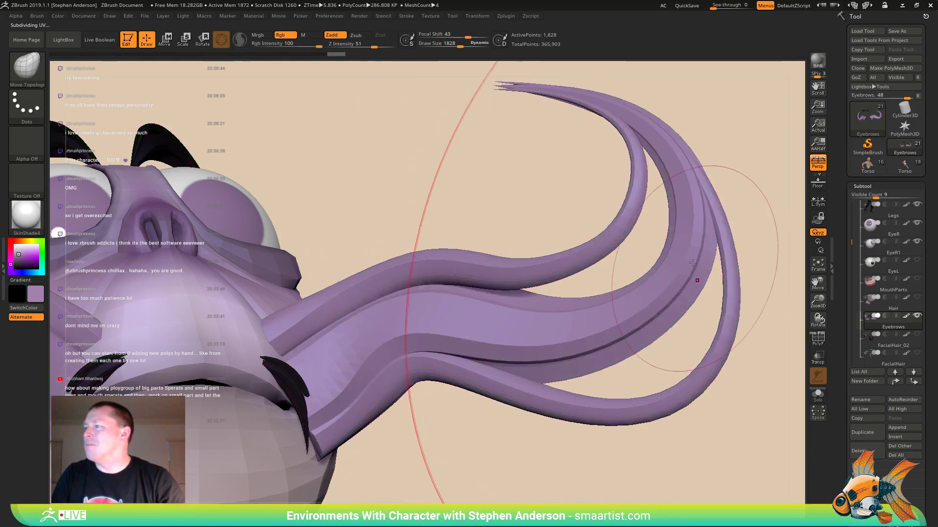
mouse_move(697, 279)
right_mouse_down()
mouse_move(633, 259)
mouse_move(677, 292)
mouse_move(647, 218)
mouse_move(642, 227)
right_mouse_up()
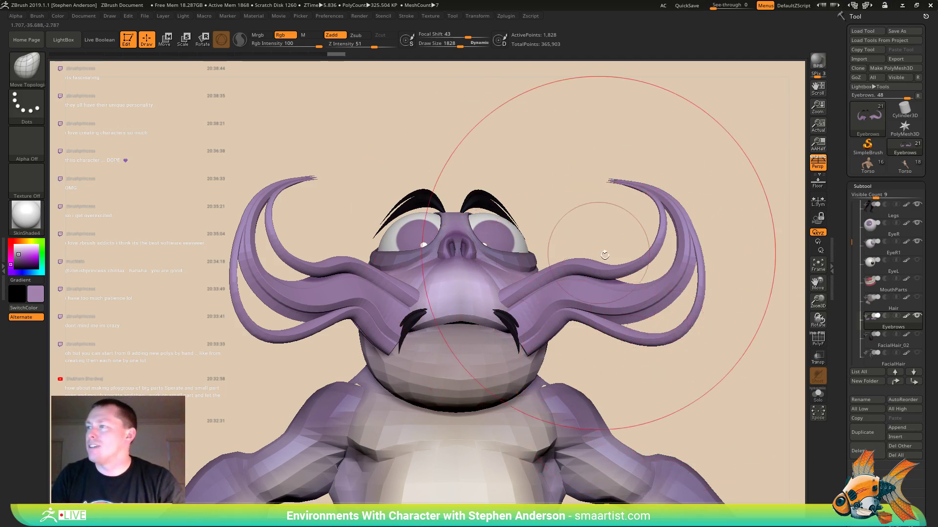
- Face the character from the front, reduce the draw size to 102, and select a 1115x712 screenshot area around the head and strands
left_click_drag(628, 146, 627, 289)
mouse_move(627, 289)
right_mouse_down()
mouse_move(614, 288)
mouse_move(622, 285)
right_mouse_up()
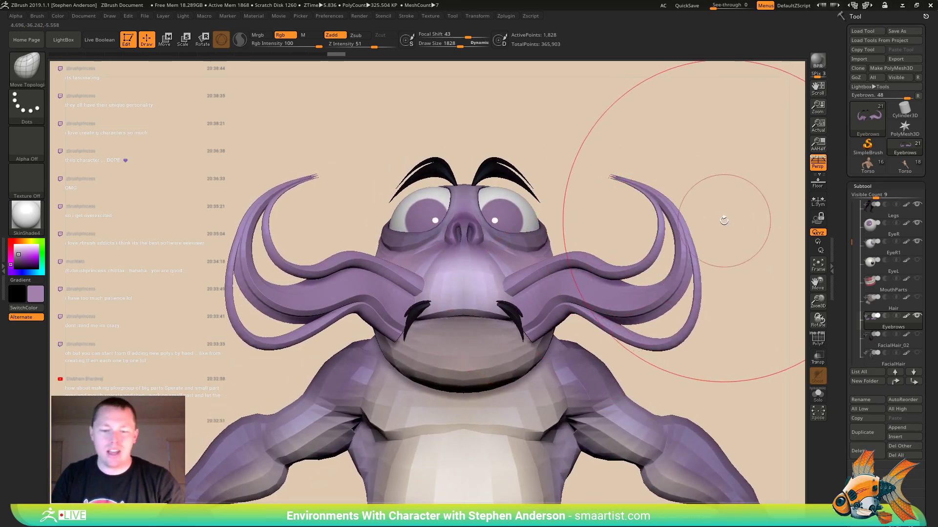
key("s")
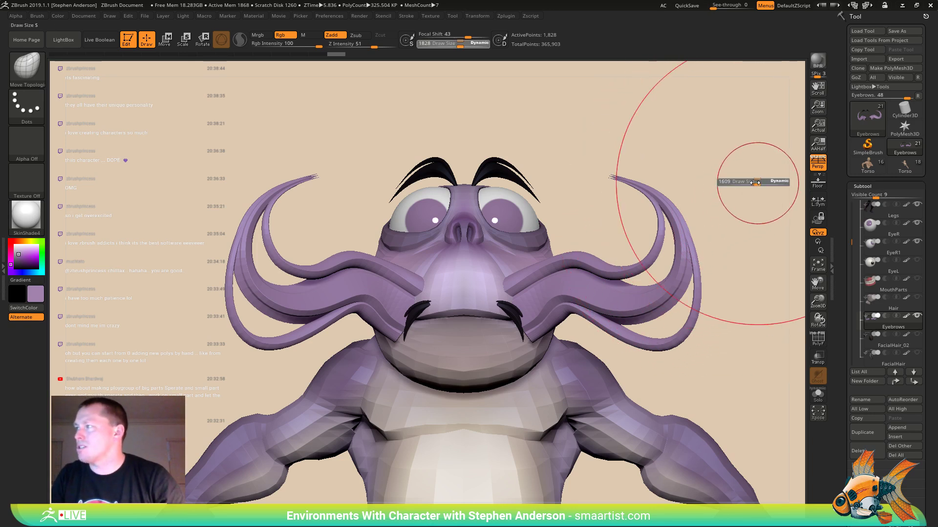
left_click_drag(729, 180, 730, 180)
key("Print")
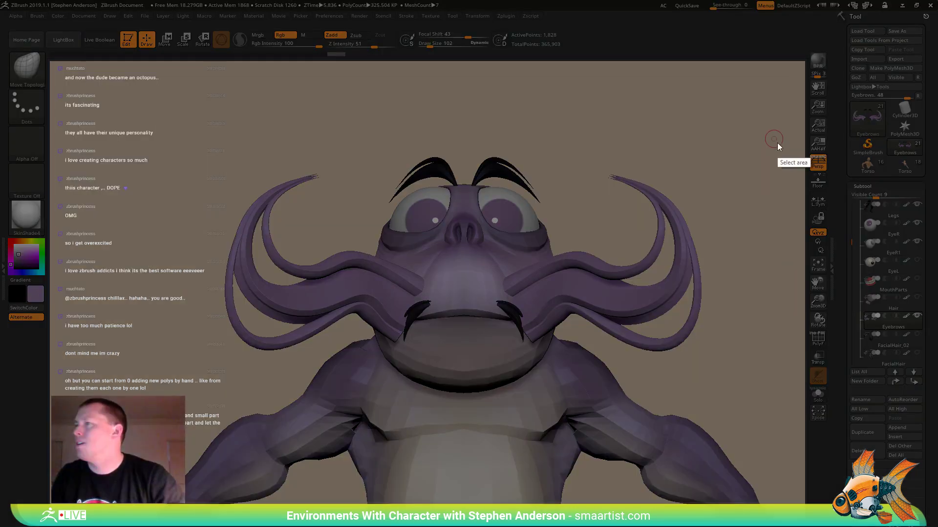
left_click_drag(199, 110, 743, 457)
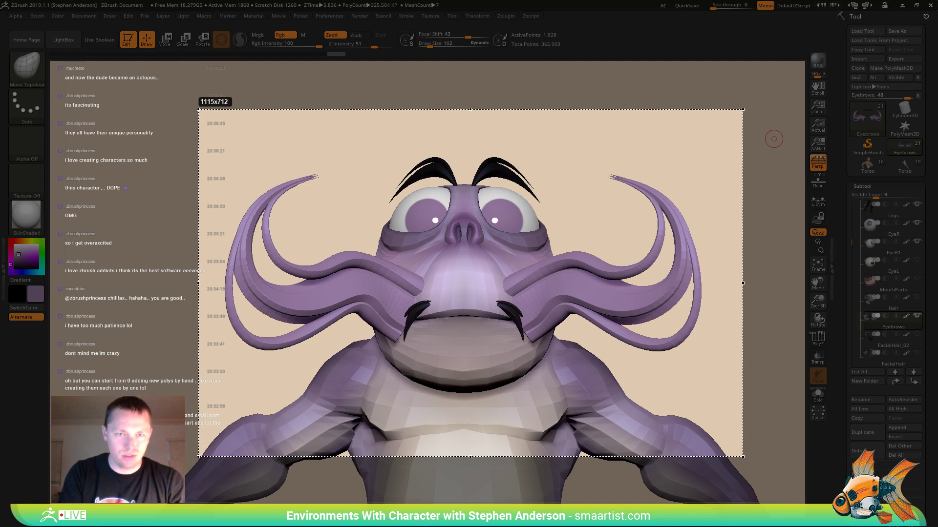
- Save the screenshot as a JPEG named CharB_Haha in the _Character folder of _CandyLand
key("ctrl+s")
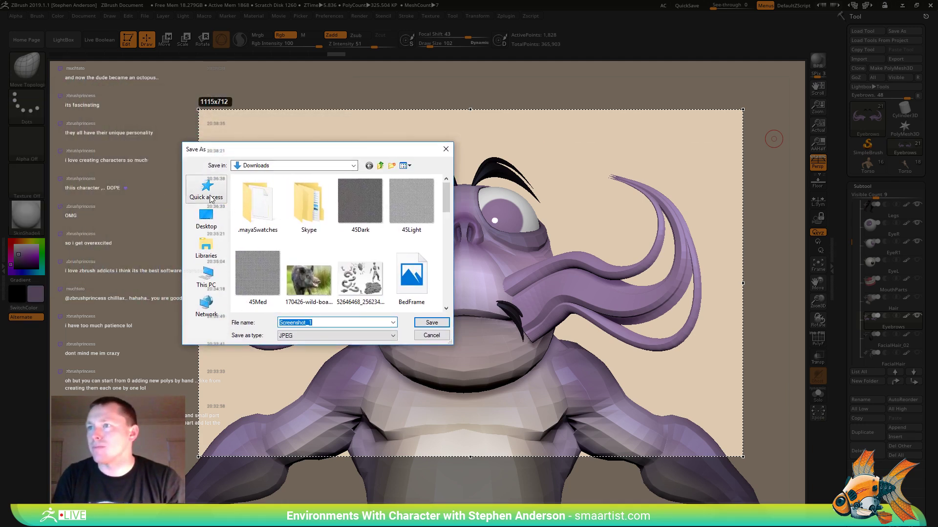
left_click(210, 198)
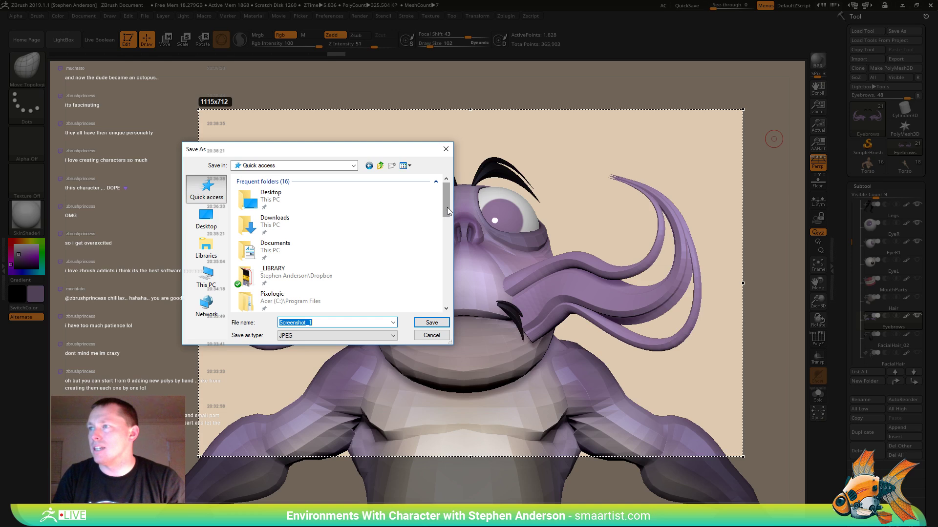
scroll(259, 266, "down", 5)
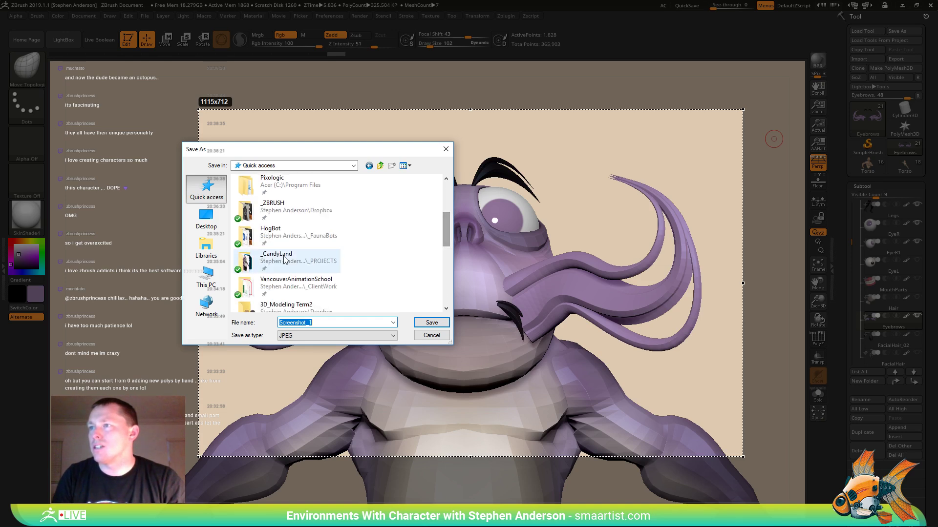
double_click(284, 258)
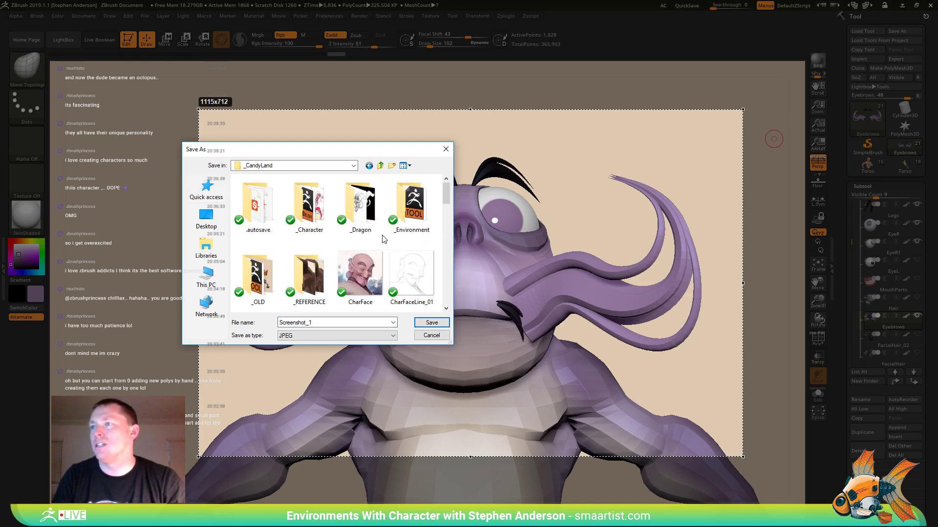
double_click(318, 222)
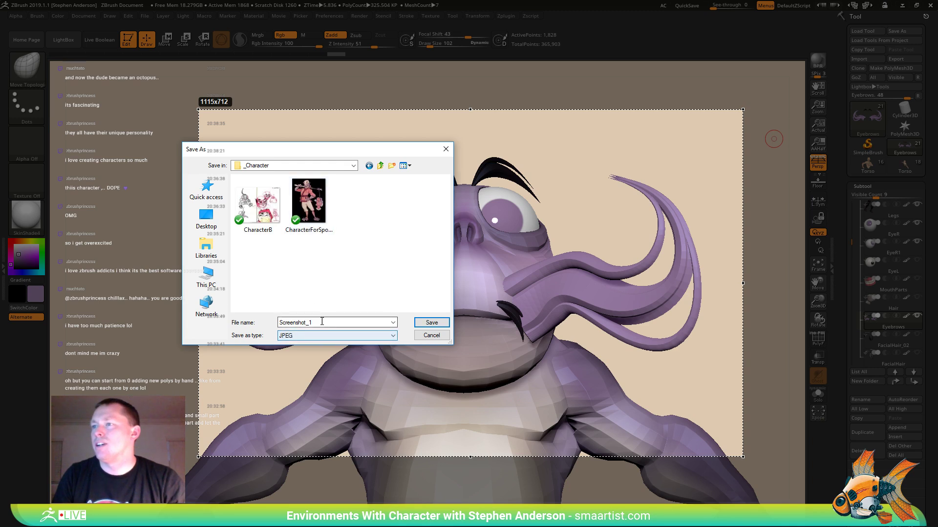
type("Cha")
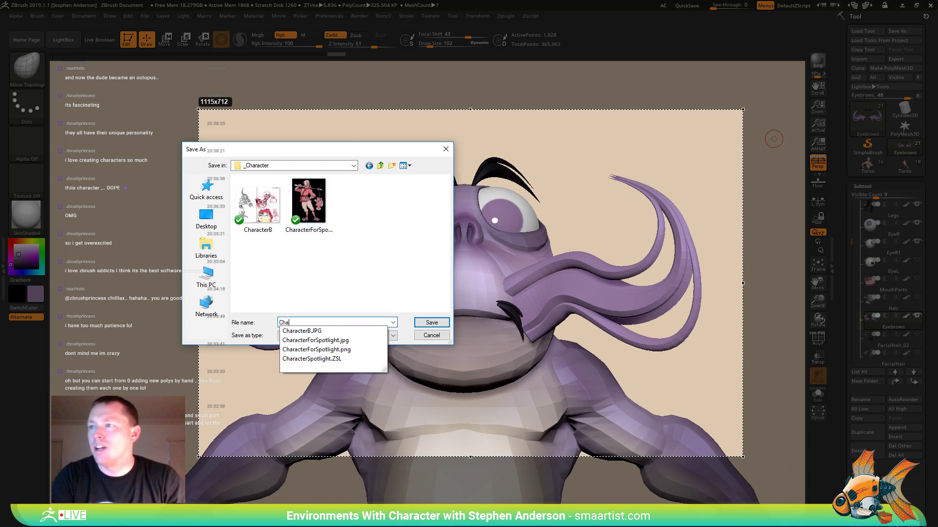
type("rB_Haha")
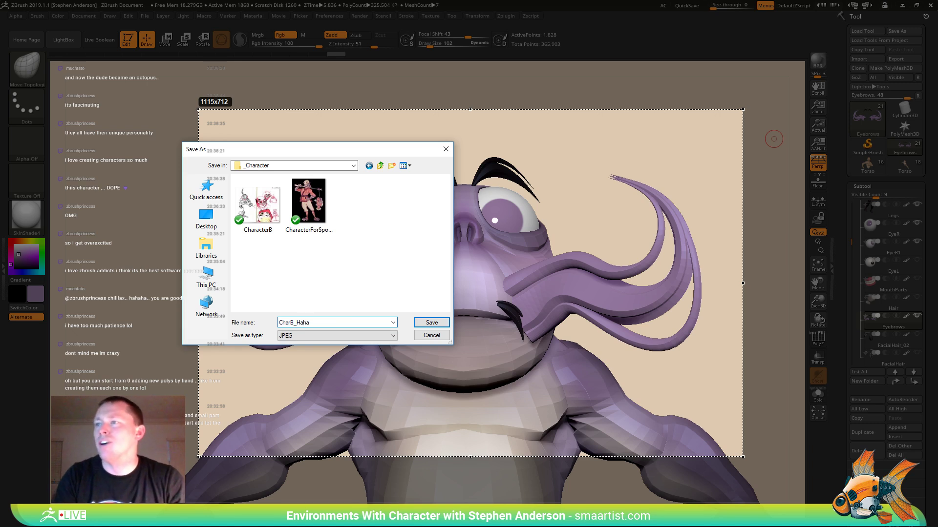
left_click(431, 322)
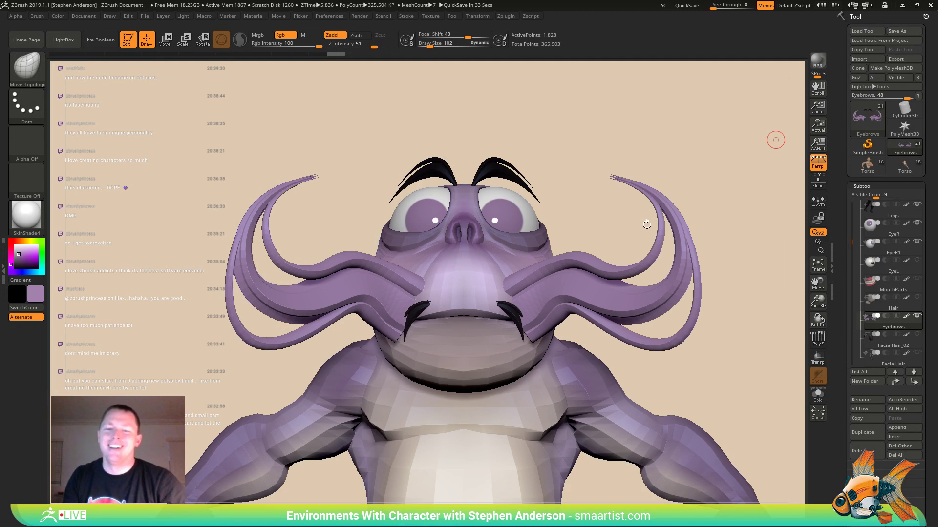
- Undo the long curling strands on the Eyebrows subtool, back to the short drooping moustache
mouse_move(581, 170)
left_mouse_down()
mouse_move(588, 173)
mouse_move(619, 137)
mouse_move(641, 151)
mouse_move(622, 148)
mouse_move(655, 157)
left_mouse_up()
key("ctrl")
key("ctrl+z")
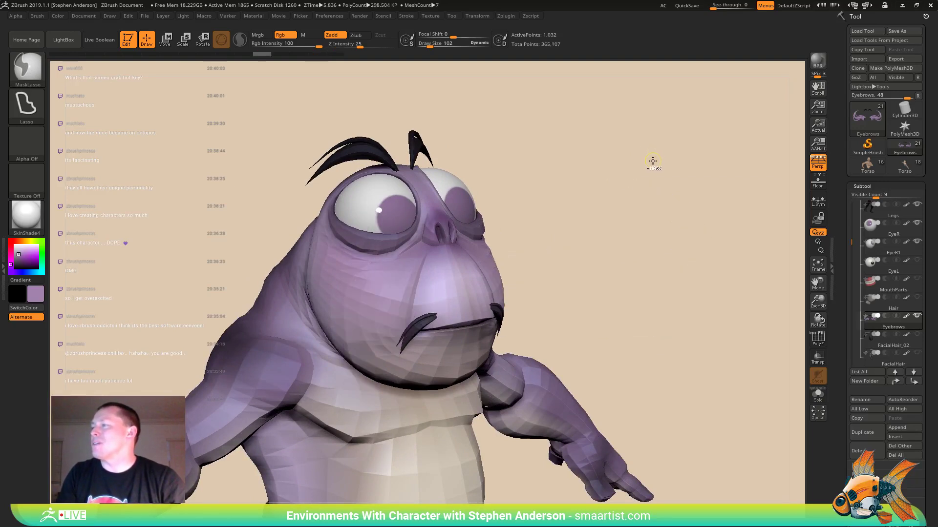
- Check the short moustache on the full figure and in a close three-quarter view of the face
mouse_move(578, 216)
left_mouse_down()
mouse_move(555, 209)
mouse_move(567, 200)
mouse_move(523, 217)
left_mouse_up()
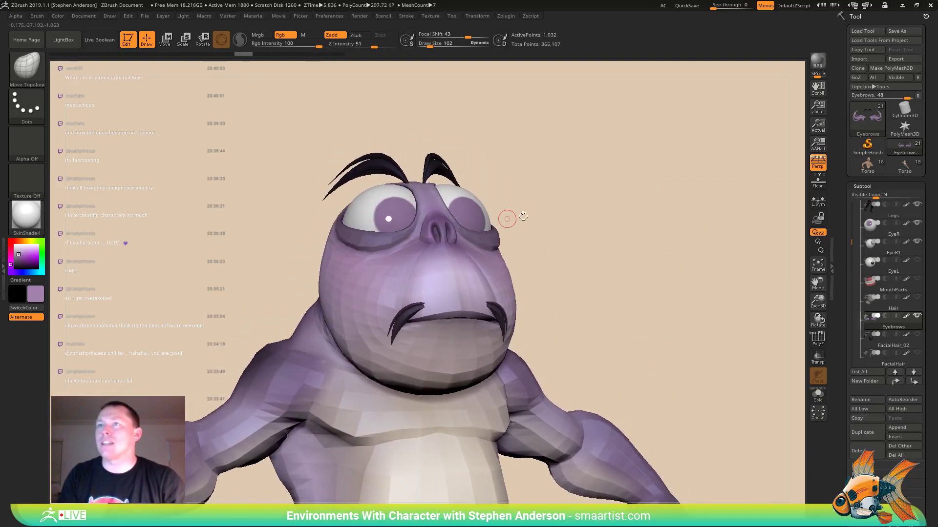
left_click_drag(546, 292, 454, 263)
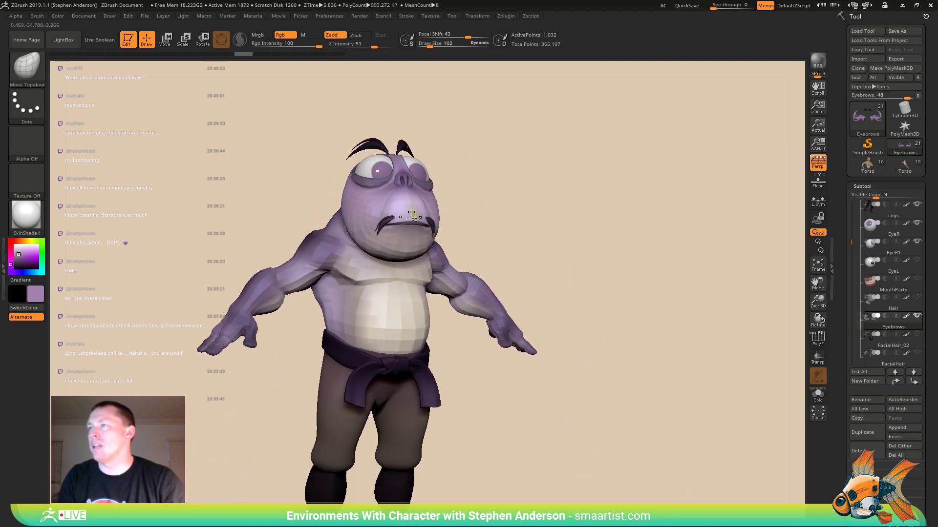
right_click_drag(412, 213, 467, 259, "ctrl")
right_click_drag(471, 214, 479, 292, "alt")
left_click_drag(566, 197, 633, 269, "ctrl")
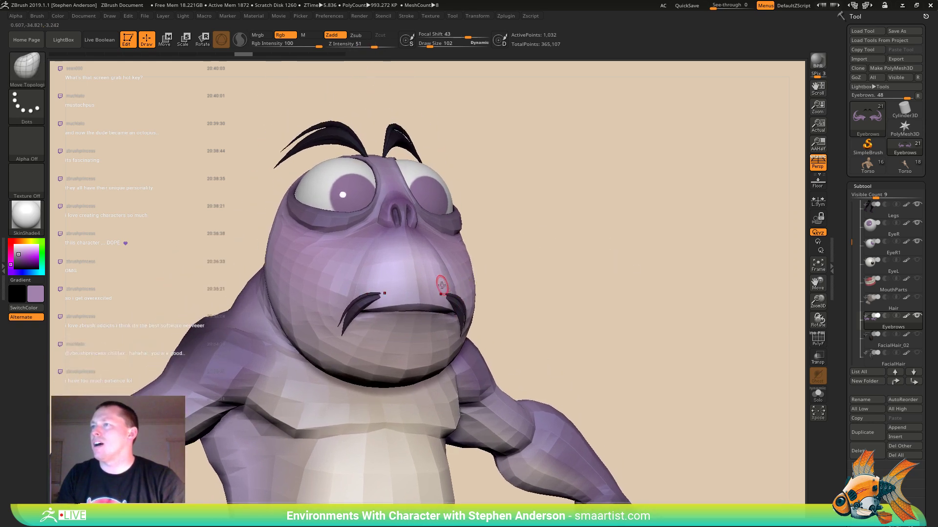
- Make the Torso2 body subtool active and set the Move Topological brush's draw size to 362
right_click_drag(441, 285, 422, 349)
left_click(432, 385, "alt")
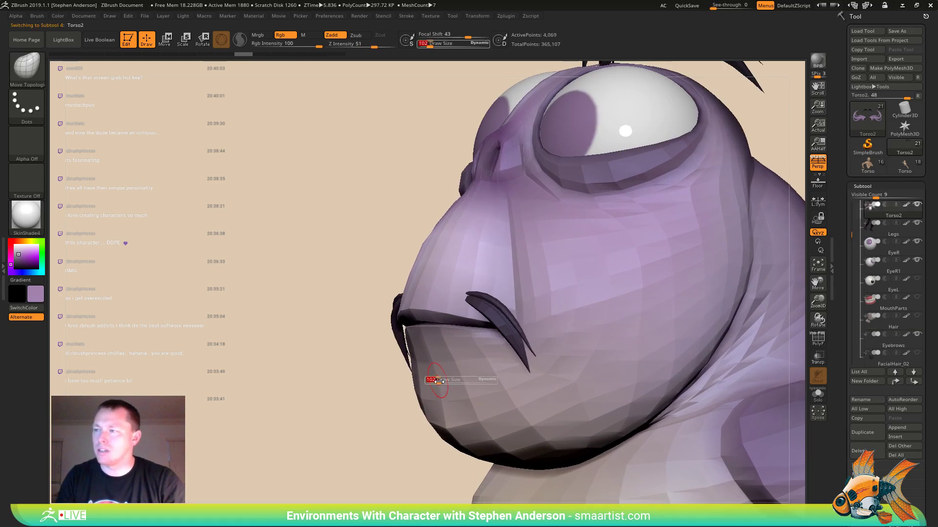
type("362")
key("Return")
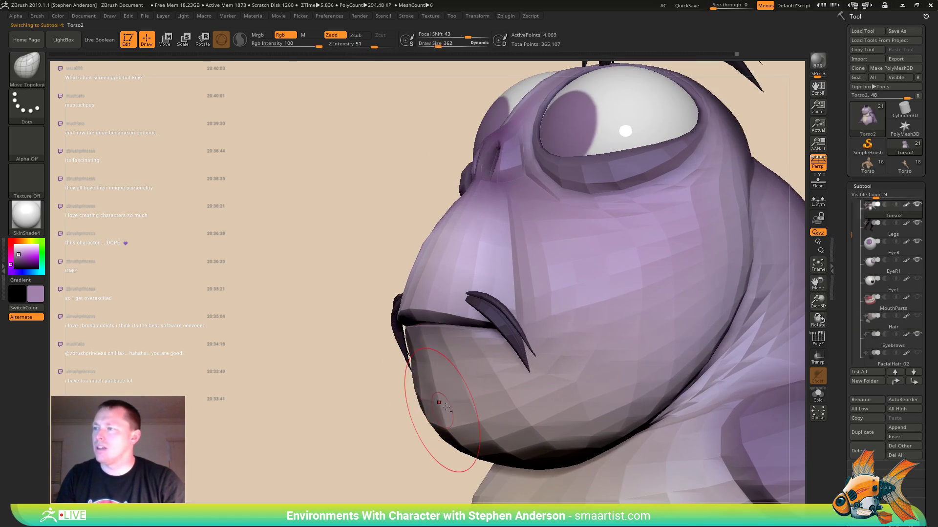
- Reshape the lower lip and chin with the Move Topological brush, reducing the draw size to 189 and finally 152
mouse_move(446, 407)
right_mouse_down()
mouse_move(493, 428)
mouse_move(482, 420)
mouse_move(503, 409)
mouse_move(479, 388)
right_mouse_up()
key("s")
left_click_drag(423, 372, 414, 372)
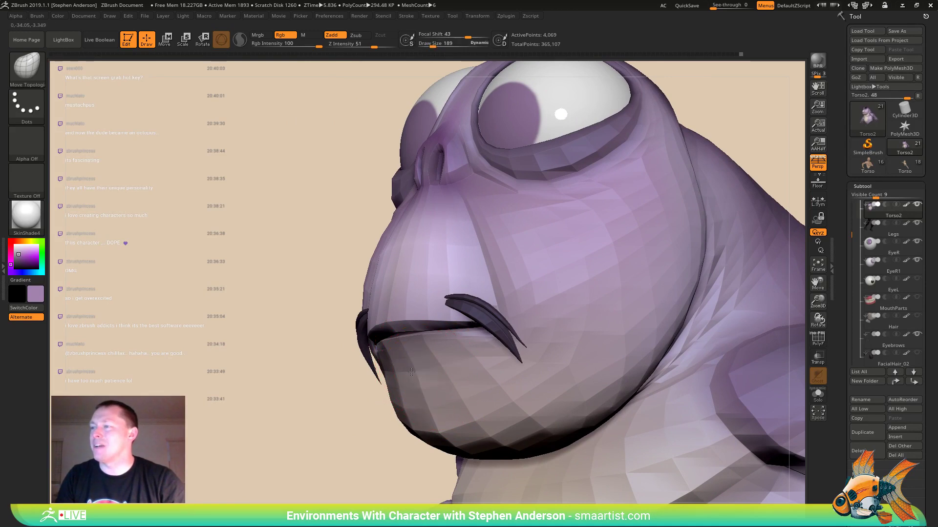
mouse_move(412, 372)
right_mouse_down()
mouse_move(488, 363)
mouse_move(491, 351)
right_mouse_up()
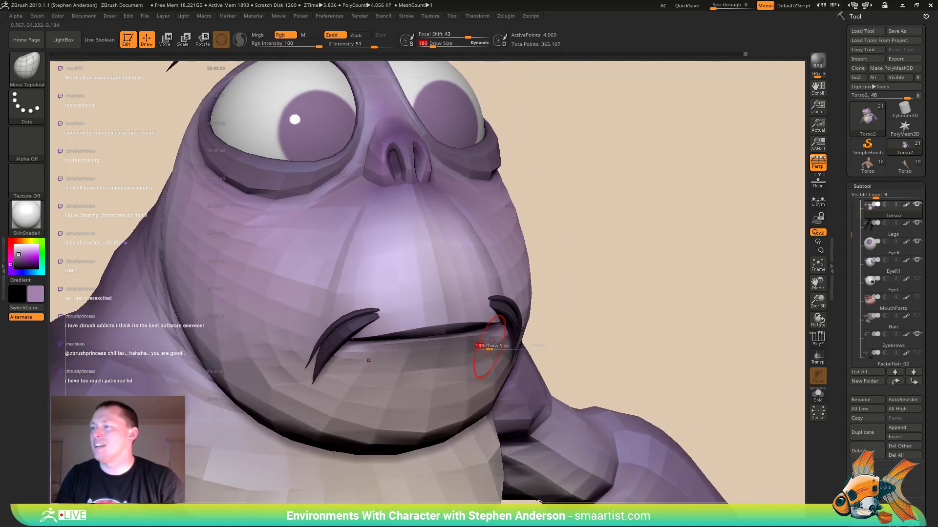
left_click_drag(457, 349, 457, 349)
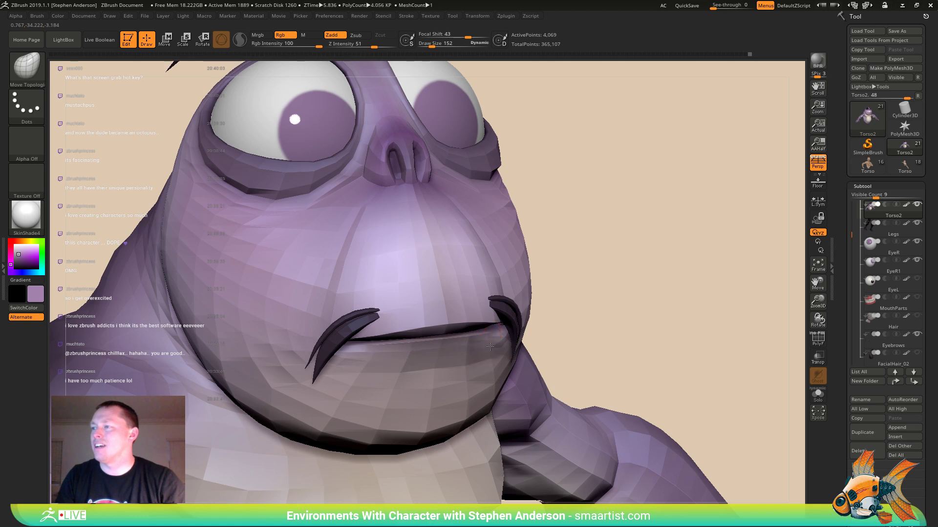
right_click_drag(491, 352, 446, 363)
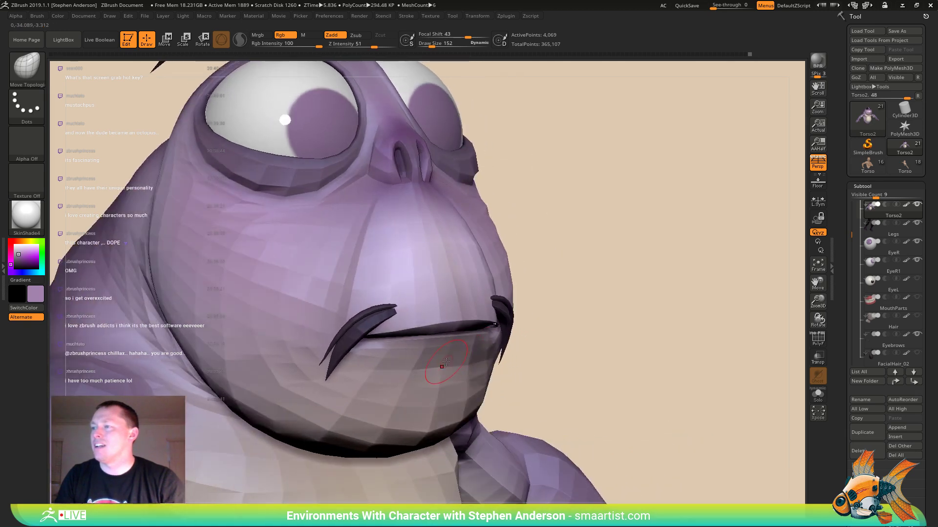
- Refine the mouth and muzzle topology at draw size 152 with the polygroup wireframe displayed, and return to plain shading
key("shift+f")
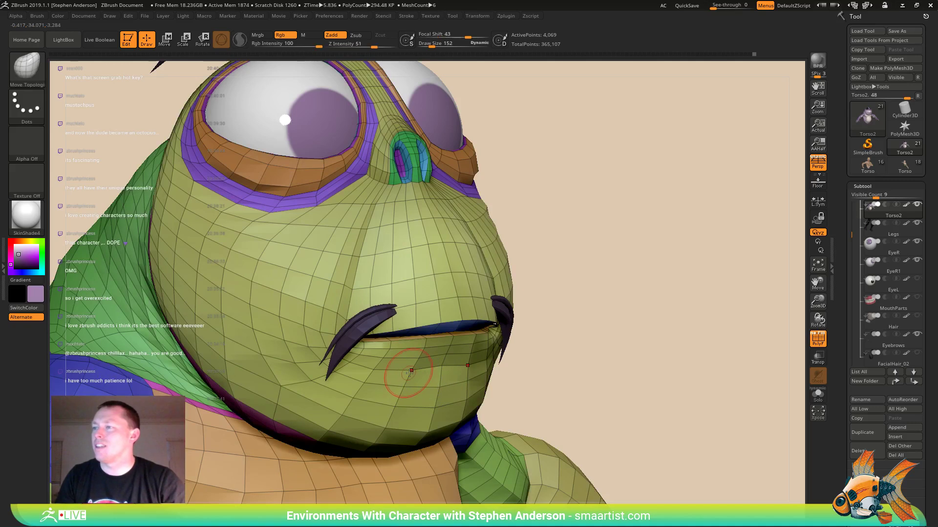
mouse_move(447, 357)
right_mouse_down()
mouse_move(469, 358)
mouse_move(381, 369)
right_mouse_up()
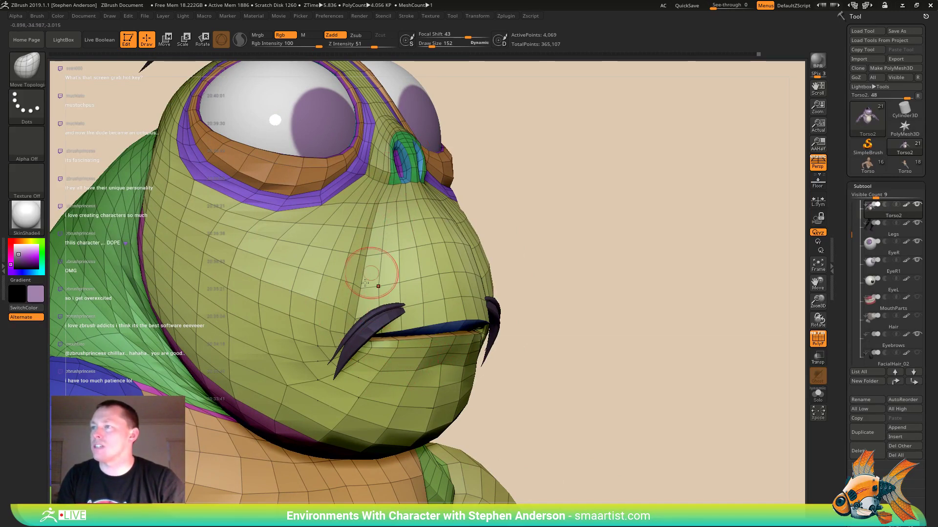
mouse_move(377, 278)
right_mouse_down()
mouse_move(377, 293)
mouse_move(403, 287)
mouse_move(384, 283)
mouse_move(409, 193)
mouse_move(397, 203)
right_mouse_up()
key("shift+f")
right_click_drag(430, 249, 516, 207)
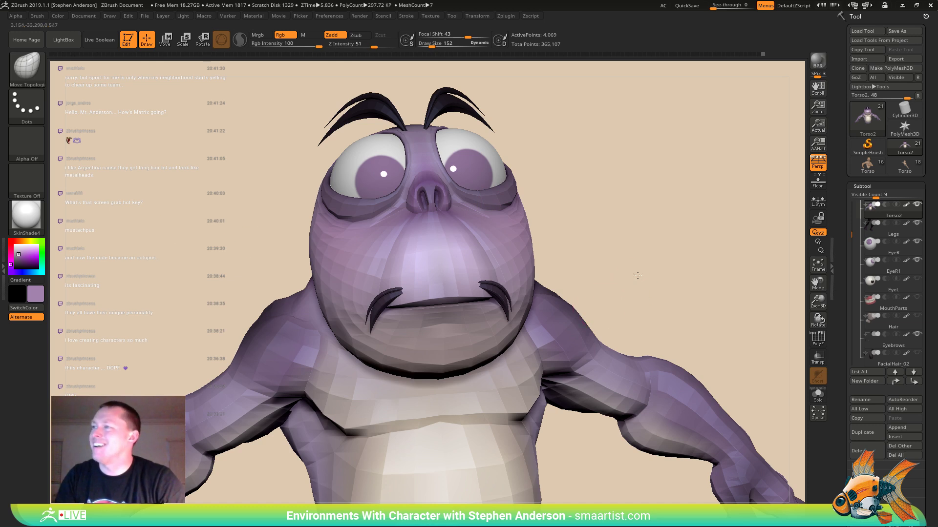
- Compare the head's front and three-quarter views with the character D reference image in Photos
mouse_move(638, 274)
right_mouse_down()
mouse_move(651, 274)
mouse_move(621, 222)
mouse_move(547, 287)
mouse_move(531, 256)
mouse_move(555, 269)
right_mouse_up()
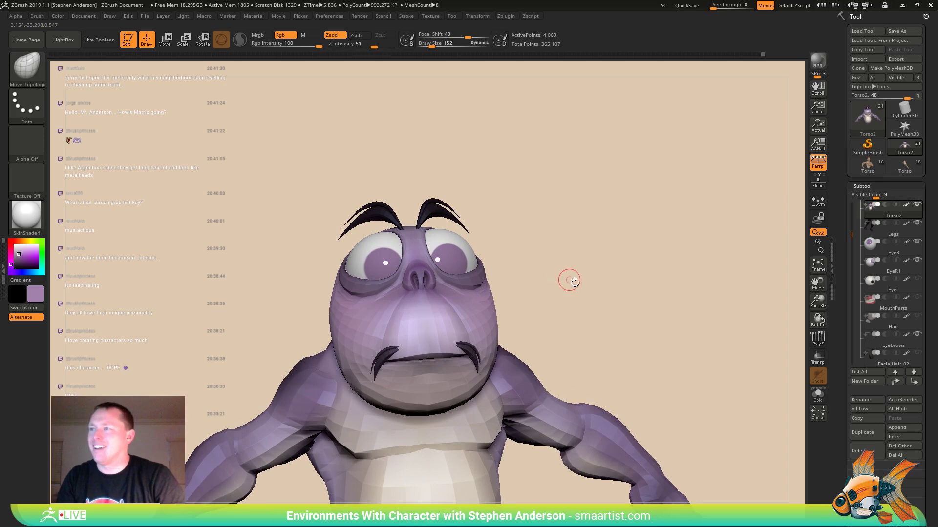
key("alt+Tab")
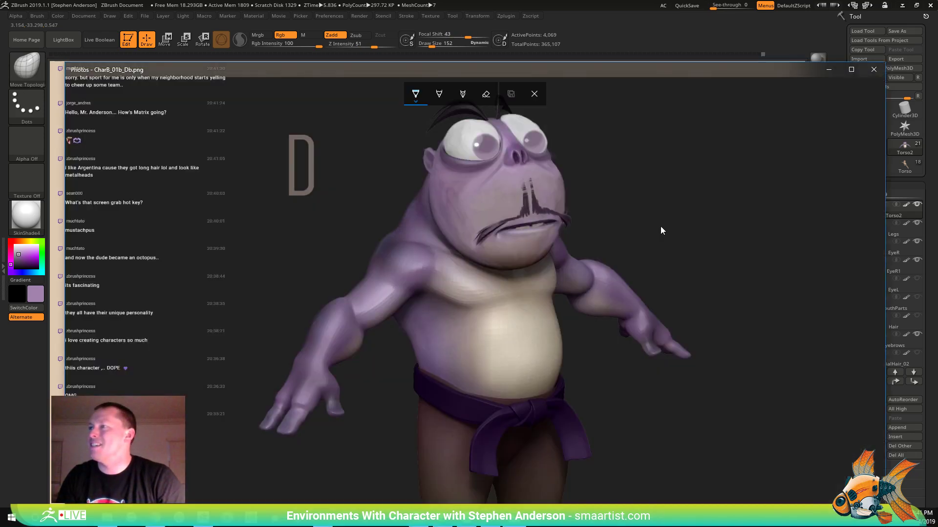
key("alt+Tab")
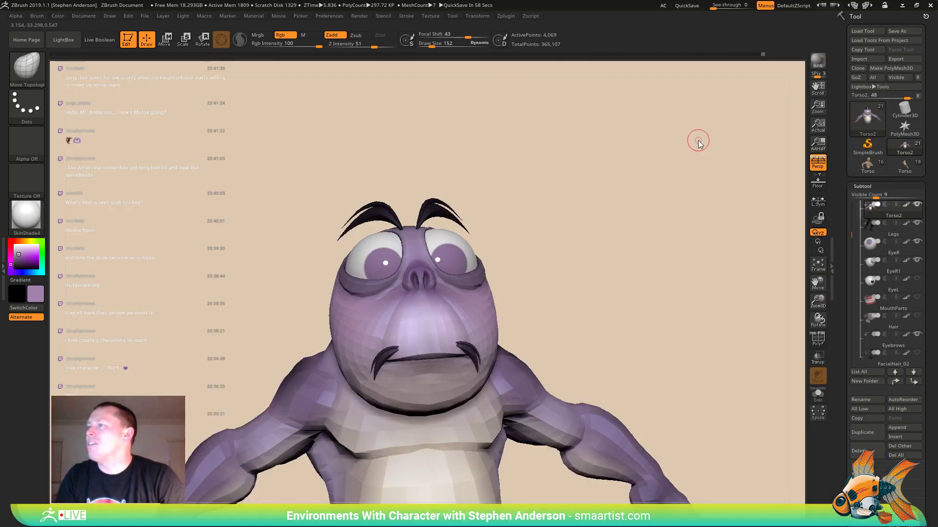
left_click_drag(559, 200, 548, 258)
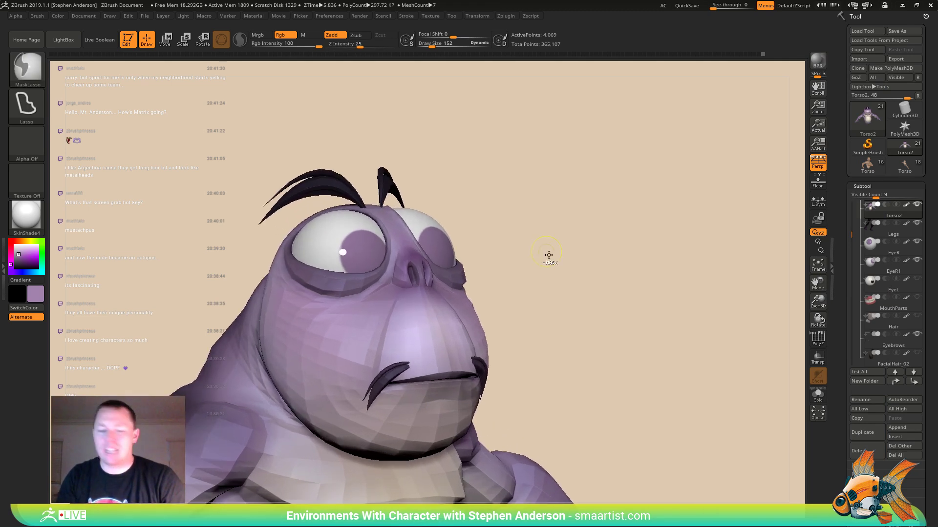
key("alt+Tab")
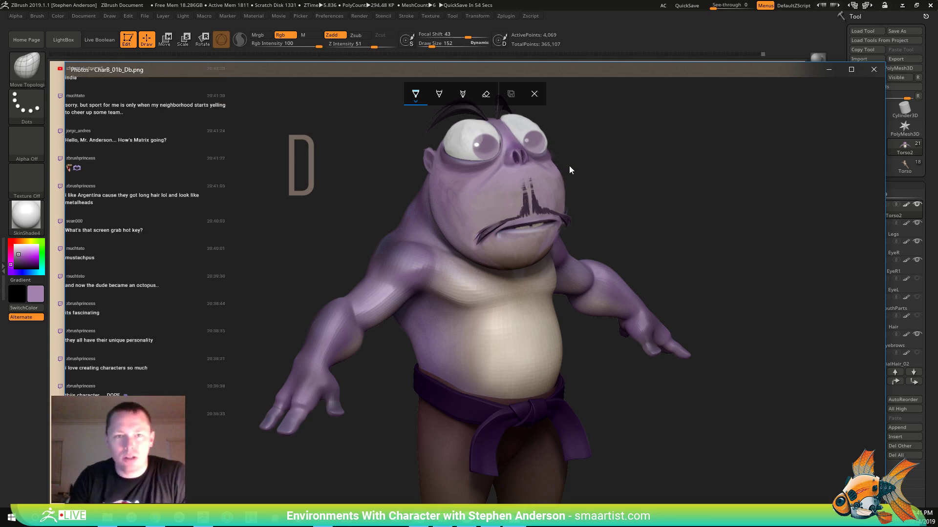
key("alt+Tab")
- Display the polygroup wireframe and adjust the nose bridge between the eyes with Move Topological at draw size 359
left_click_drag(585, 219, 630, 219)
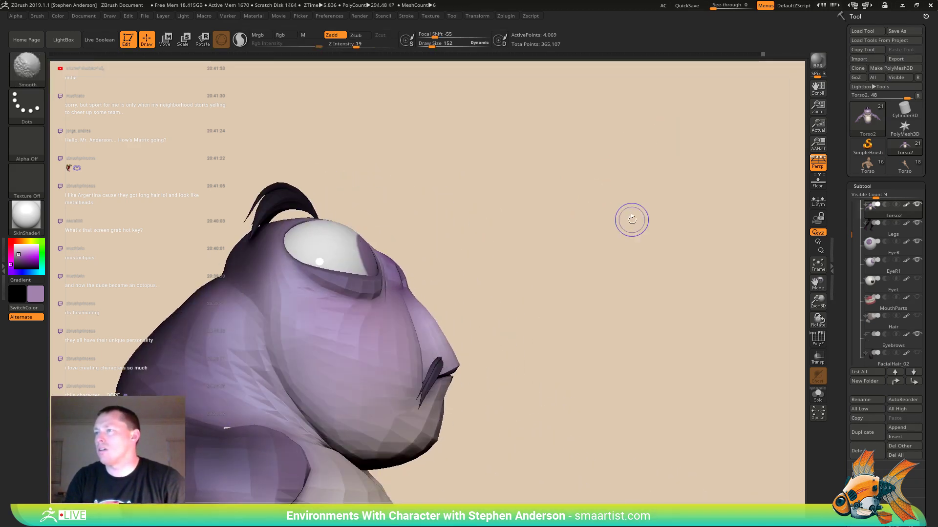
left_click_drag(516, 226, 448, 223)
right_click_drag(448, 223, 377, 253, "ctrl")
key("shift+f")
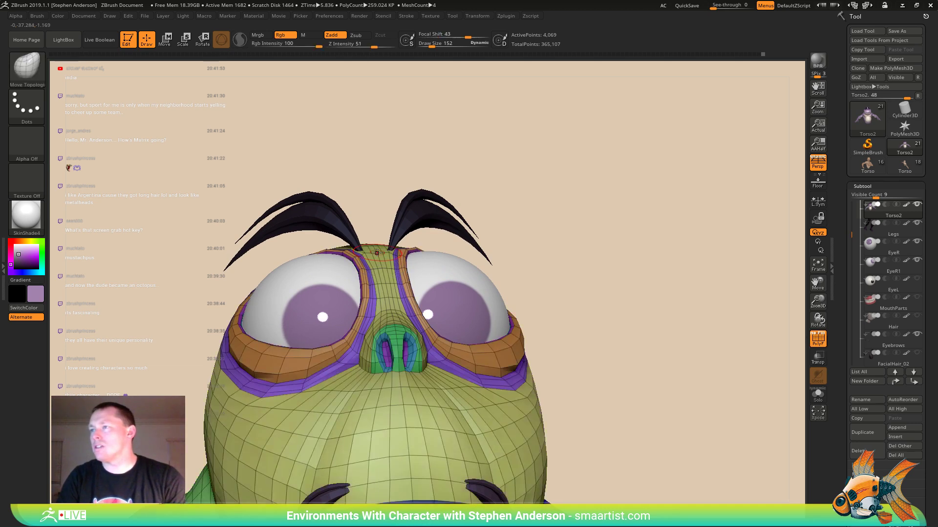
key("s")
left_click_drag(410, 255, 533, 253)
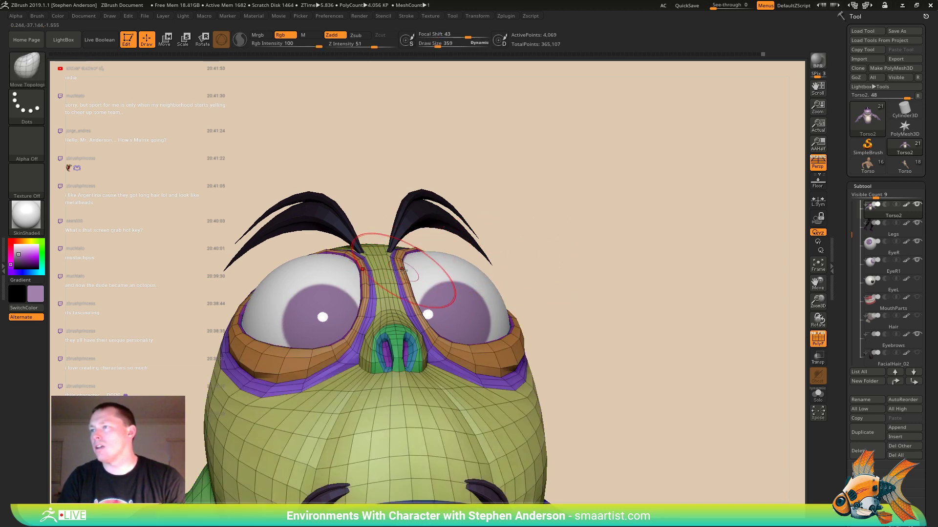
left_click_drag(400, 288, 402, 284)
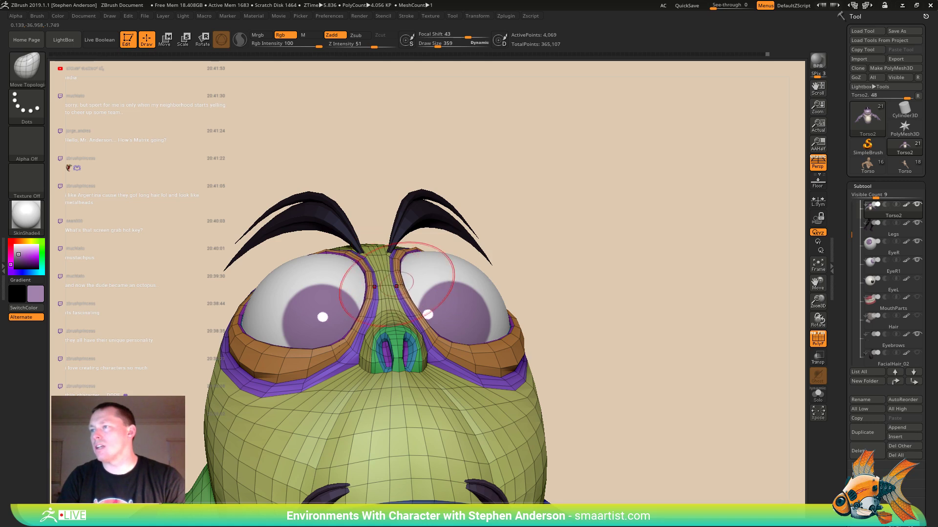
- Adjust the muzzle and the sides of the head from above with Move Topological at draw size 359
mouse_move(413, 239)
right_mouse_down()
mouse_move(390, 252)
mouse_move(429, 215)
right_mouse_up()
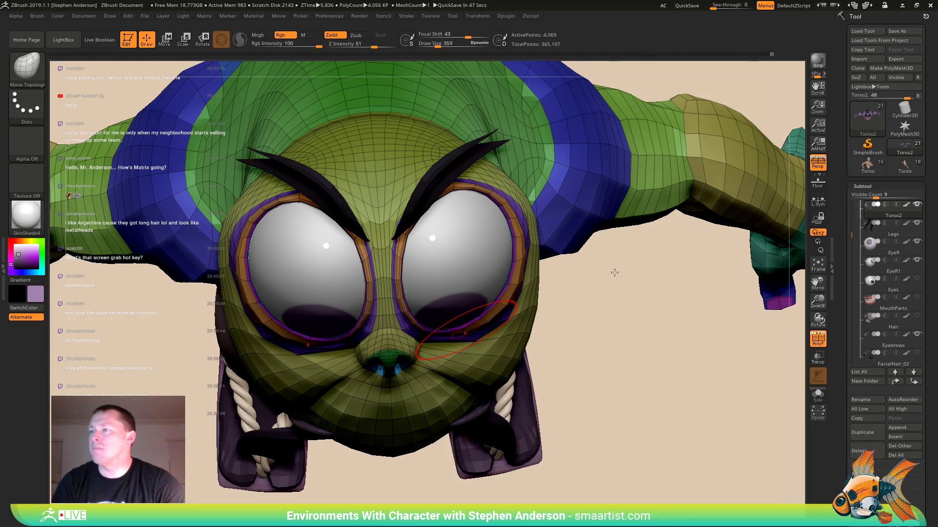
left_click_drag(625, 342, 601, 352)
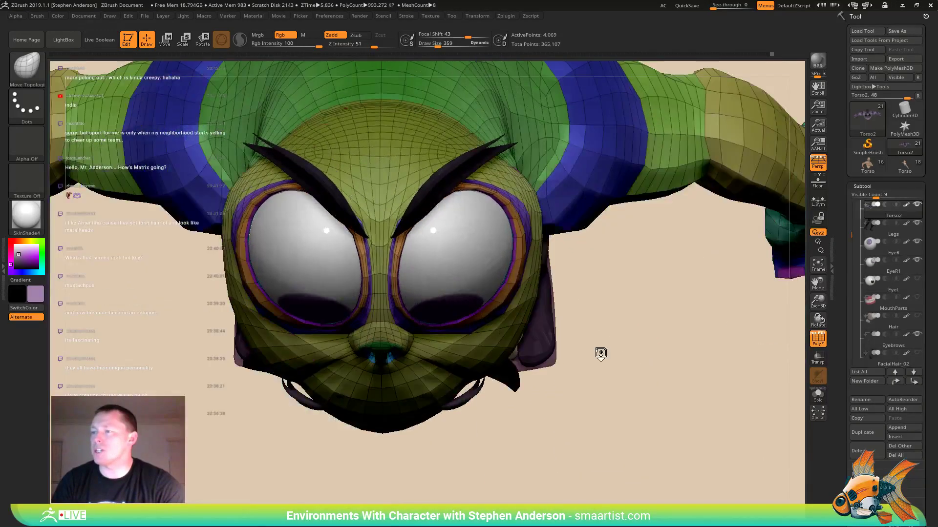
mouse_move(590, 415)
left_mouse_down()
mouse_move(562, 391)
mouse_move(586, 371)
left_mouse_up()
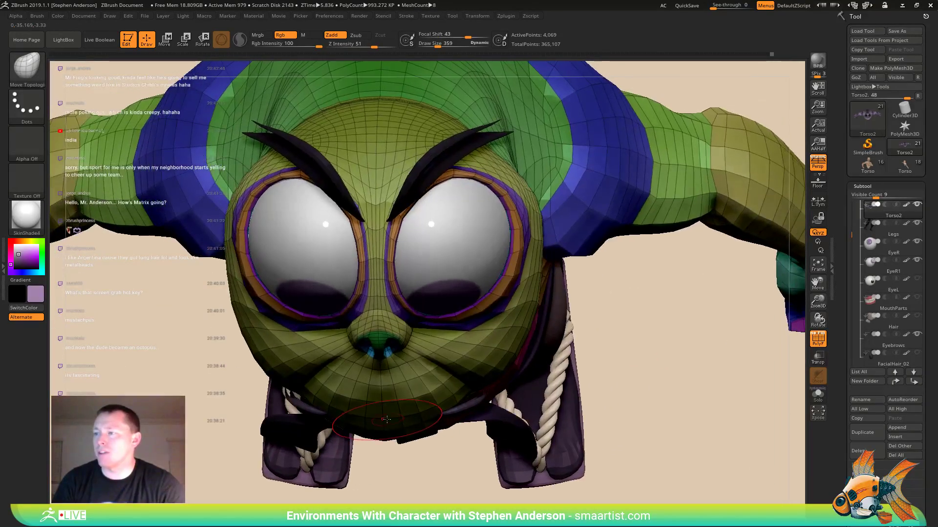
left_click_drag(386, 419, 385, 416)
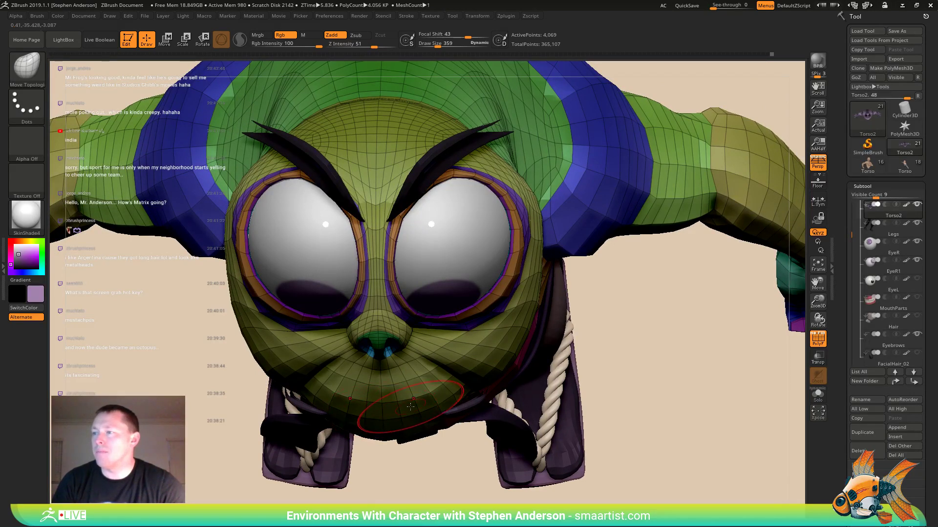
mouse_move(606, 405)
left_mouse_down()
mouse_move(617, 374)
mouse_move(639, 376)
mouse_move(635, 393)
left_mouse_up()
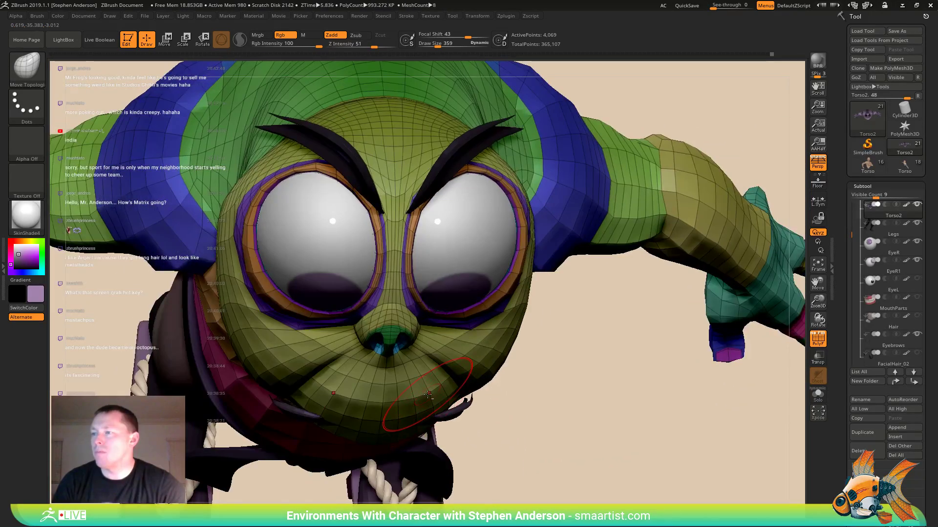
mouse_move(542, 415)
left_mouse_down()
mouse_move(490, 383)
mouse_move(504, 353)
mouse_move(524, 344)
left_mouse_up()
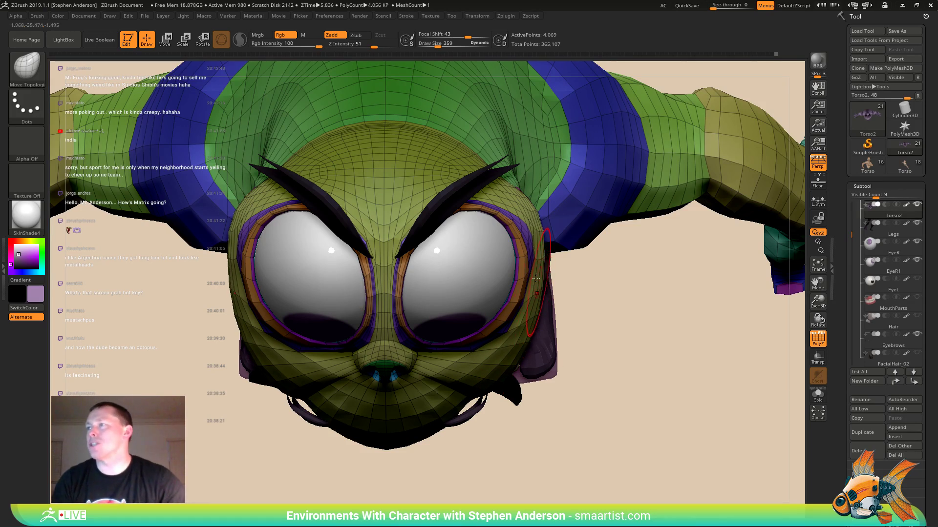
mouse_move(544, 235)
right_mouse_down()
mouse_move(529, 243)
mouse_move(544, 223)
mouse_move(464, 198)
right_mouse_up()
mouse_move(318, 342)
right_mouse_down()
mouse_move(381, 315)
mouse_move(420, 270)
mouse_move(422, 366)
right_mouse_up()
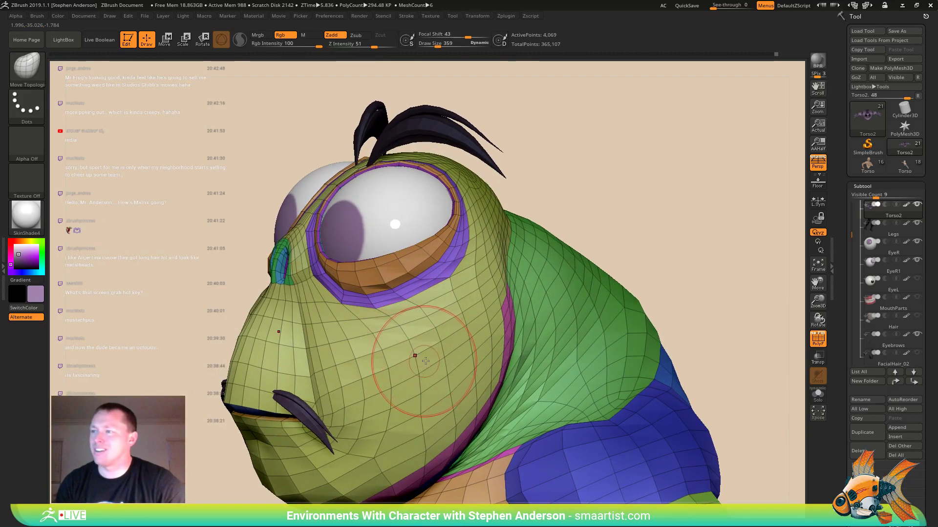
- Isolate the face polygroup through visibility and mask everything outside it, restoring the full mesh to view
left_click(426, 360, "ctrl+shift")
left_click(655, 174, "ctrl+shift")
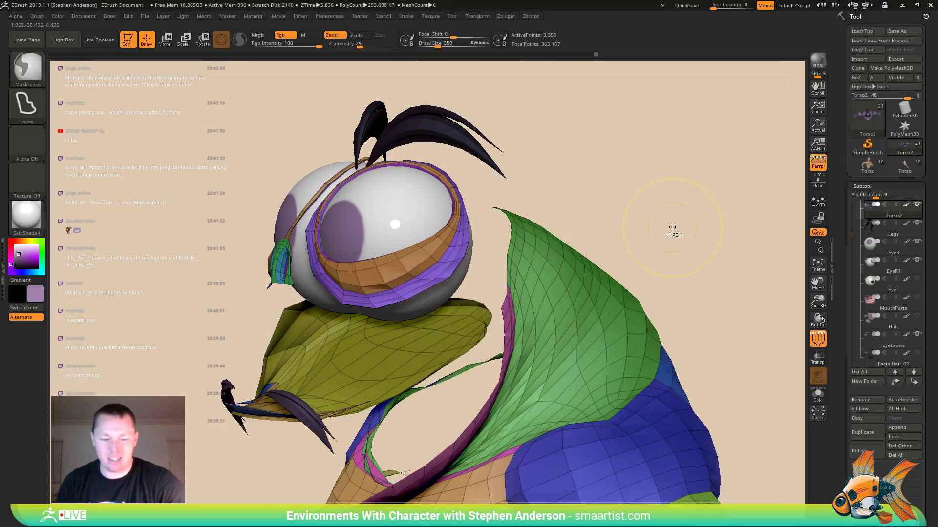
left_click(666, 205, "ctrl+shift")
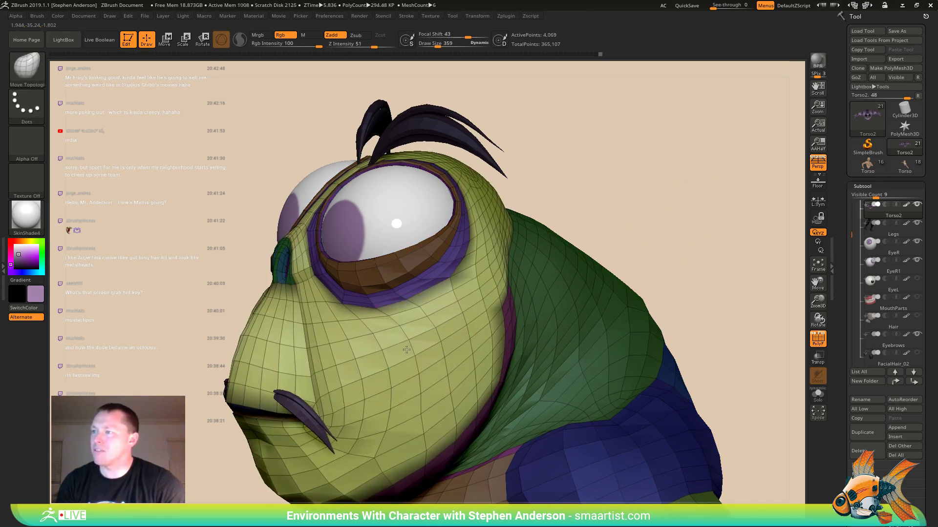
- Set the draw size to 579, then reshape and smooth the unmasked cheek below the eye
right_click_drag(406, 349, 402, 350)
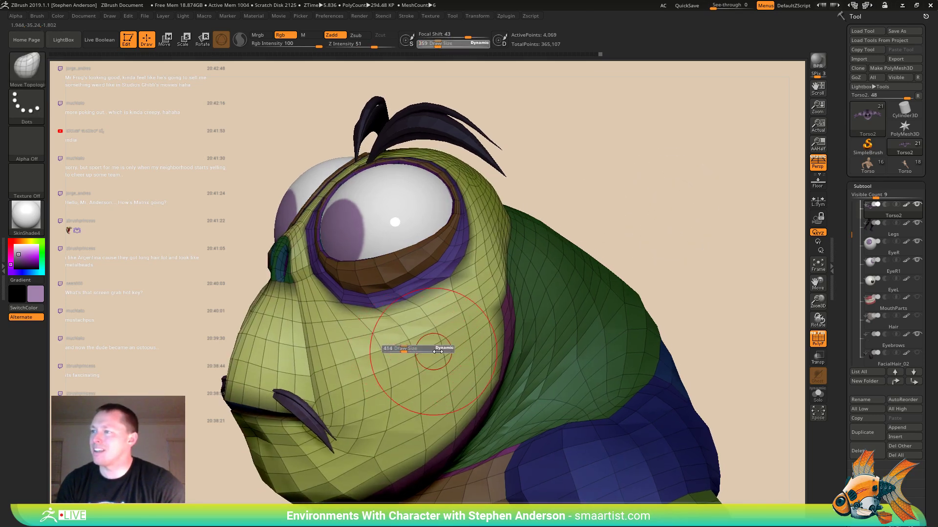
mouse_move(686, 328)
left_mouse_down()
mouse_move(587, 337)
mouse_move(676, 336)
left_mouse_up()
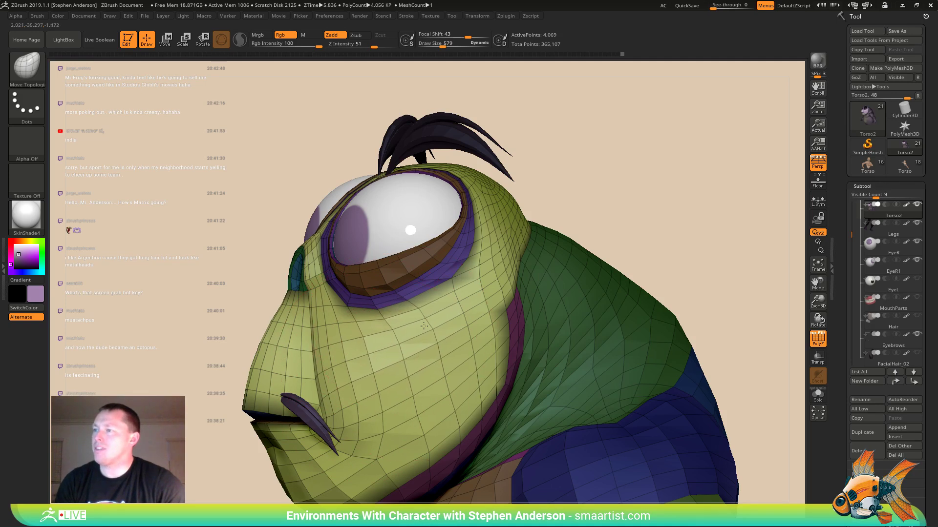
right_click_drag(432, 348, 464, 367)
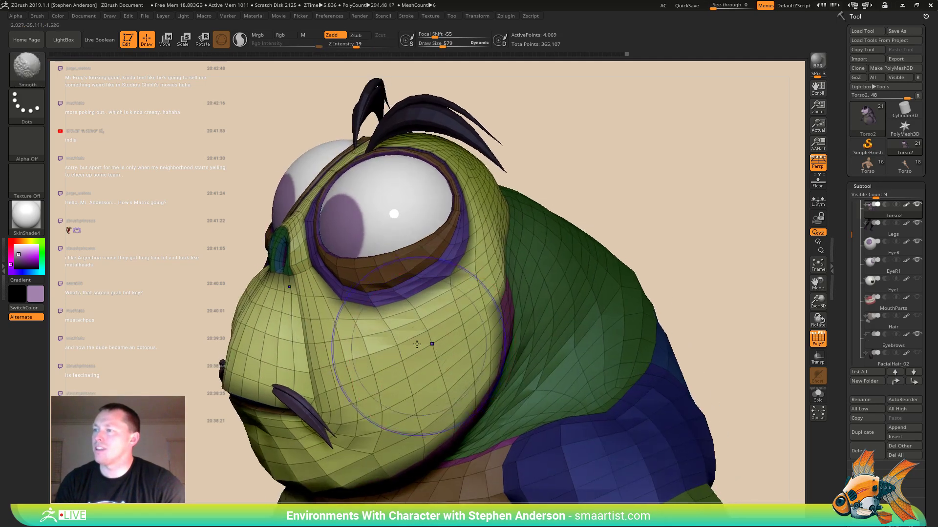
- Clear the mask and refine the lower eyelid rim and upper cheek edge with Move Topological at draw size 161
mouse_move(415, 342)
right_mouse_down()
mouse_move(405, 326)
mouse_move(464, 342)
mouse_move(471, 273)
mouse_move(483, 257)
mouse_move(603, 205)
mouse_move(488, 274)
mouse_move(449, 273)
mouse_move(434, 295)
right_mouse_up()
key("s")
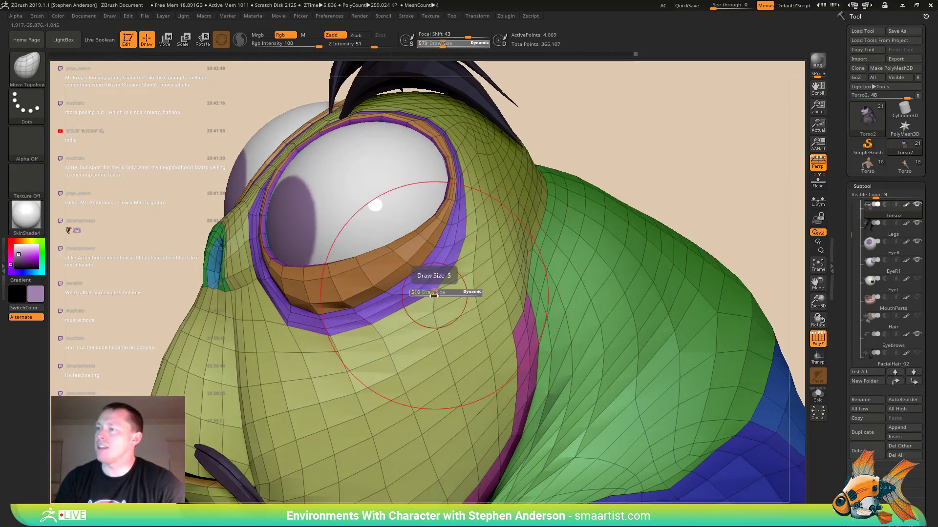
left_click_drag(434, 295, 424, 295)
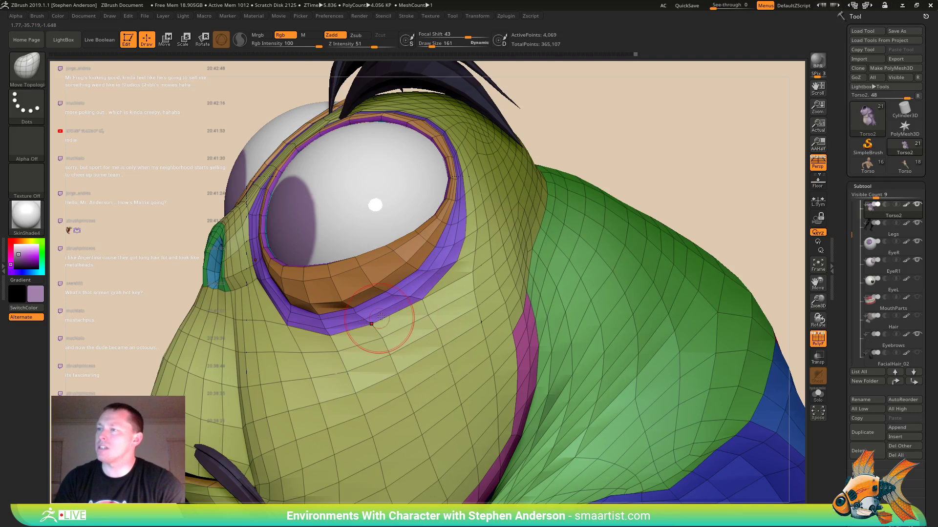
right_click_drag(381, 317, 360, 312)
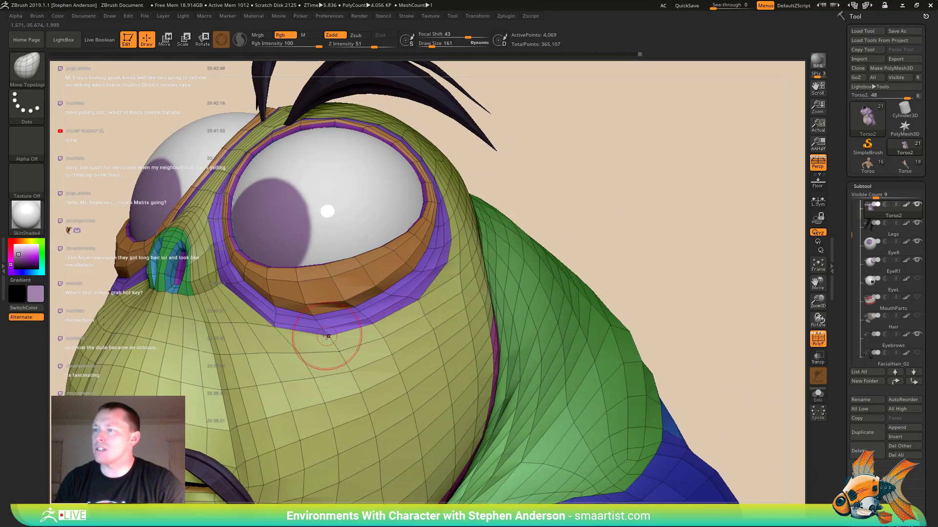
- Reshape the side of the cheek with Move Topological, using draw size 323 for broad changes and 175 for finer ones
mouse_move(320, 334)
right_mouse_down()
mouse_move(454, 268)
mouse_move(448, 298)
mouse_move(458, 296)
mouse_move(404, 362)
mouse_move(430, 333)
mouse_move(413, 342)
mouse_move(454, 415)
mouse_move(431, 362)
mouse_move(398, 352)
right_mouse_up()
left_click_drag(403, 353, 403, 352)
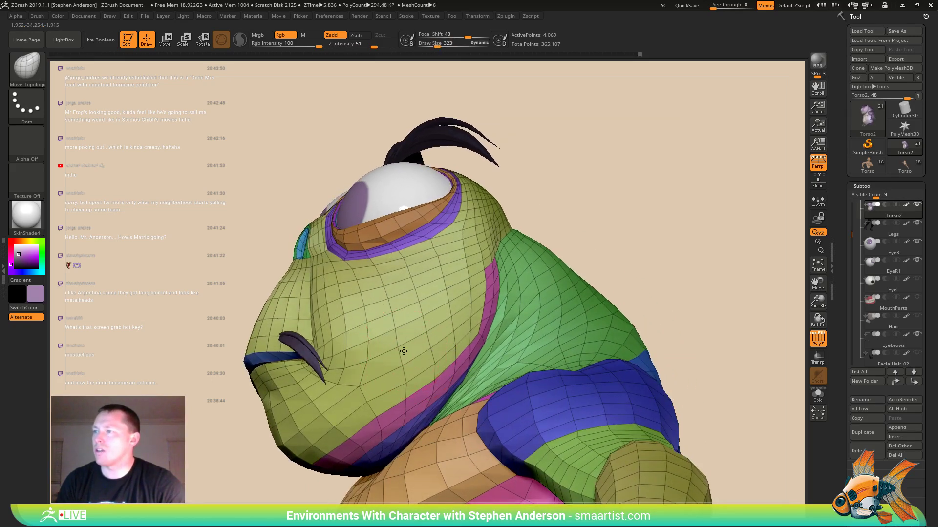
mouse_move(405, 396)
right_mouse_down()
mouse_move(370, 425)
mouse_move(418, 335)
mouse_move(460, 349)
mouse_move(511, 222)
mouse_move(556, 244)
mouse_move(571, 267)
mouse_move(537, 274)
mouse_move(559, 278)
mouse_move(448, 297)
right_mouse_up()
key("s")
mouse_move(448, 297)
left_mouse_down()
mouse_move(435, 307)
mouse_move(444, 314)
left_mouse_up()
mouse_move(444, 314)
right_mouse_down()
mouse_move(466, 299)
mouse_move(440, 299)
mouse_move(451, 303)
mouse_move(454, 329)
right_mouse_up()
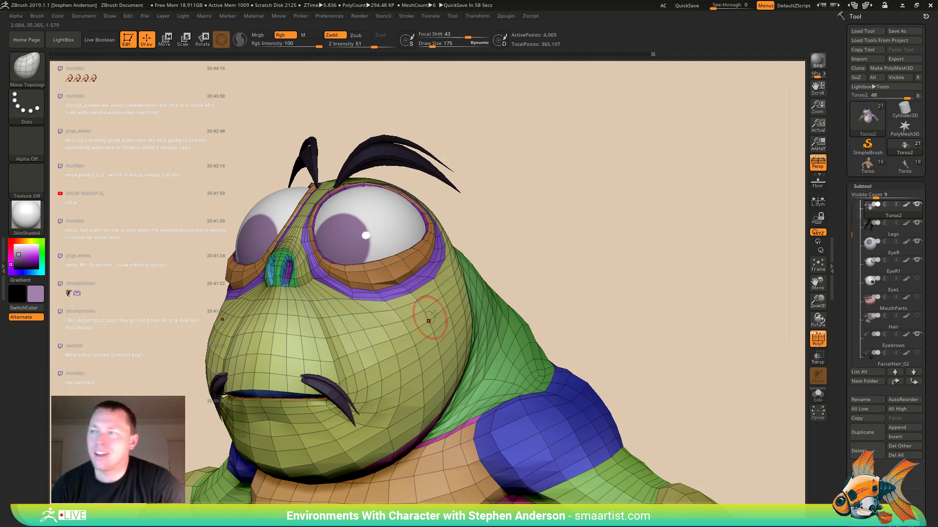
- Adjust the top of the head between the eyebrows with Move Topological at draw size 516, checking the form without its wireframe
right_click_drag(426, 318, 455, 305)
mouse_move(394, 298)
right_mouse_down("alt")
mouse_move(487, 413)
mouse_move(484, 422)
mouse_move(355, 301)
mouse_move(368, 315)
right_mouse_up("alt")
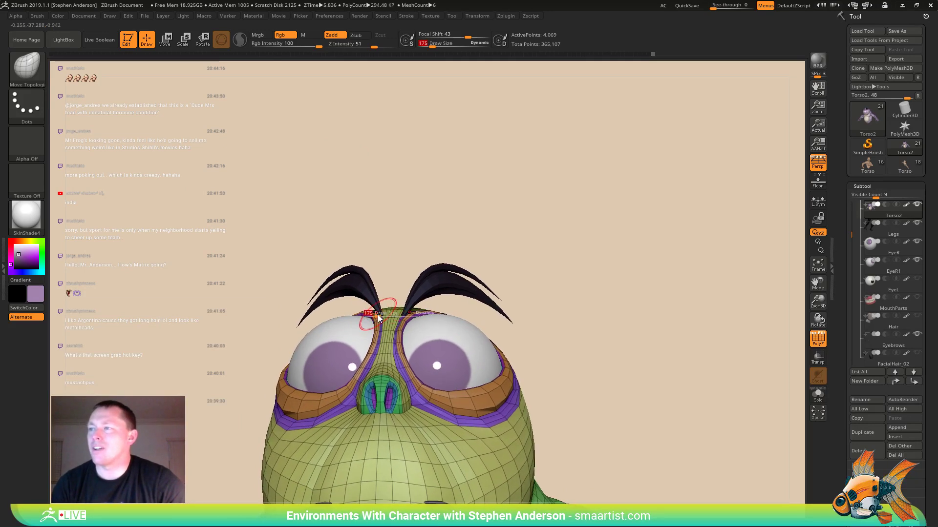
key("s")
left_click_drag(387, 317, 371, 314)
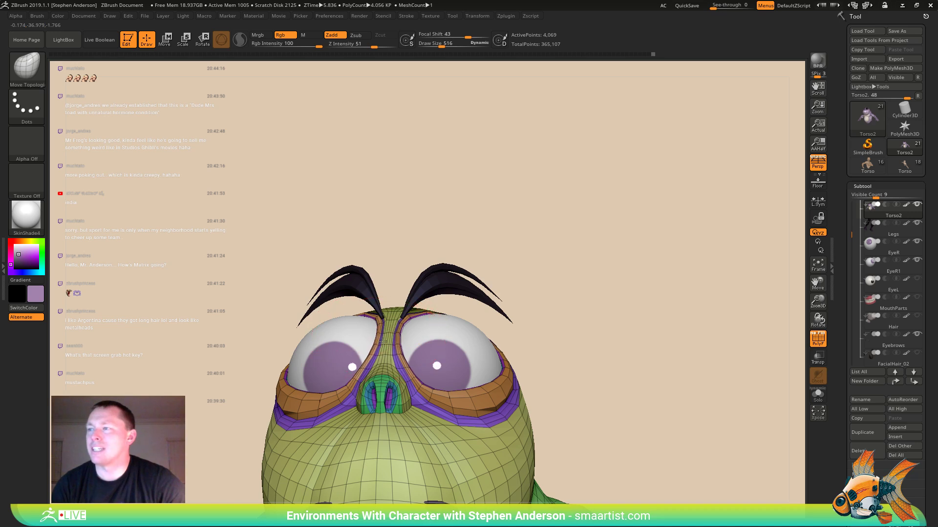
mouse_move(376, 345)
right_mouse_down()
mouse_move(386, 356)
mouse_move(429, 355)
right_mouse_up()
key("shift+f")
mouse_move(516, 324)
right_mouse_down()
mouse_move(450, 293)
mouse_move(440, 272)
mouse_move(366, 268)
mouse_move(443, 272)
mouse_move(405, 275)
mouse_move(372, 296)
mouse_move(351, 262)
mouse_move(229, 273)
right_mouse_up()
key("shift+f")
- Refine the upper and inner eyelid rims with Move Topological, working through draw sizes 286, 175 and 72
key("s")
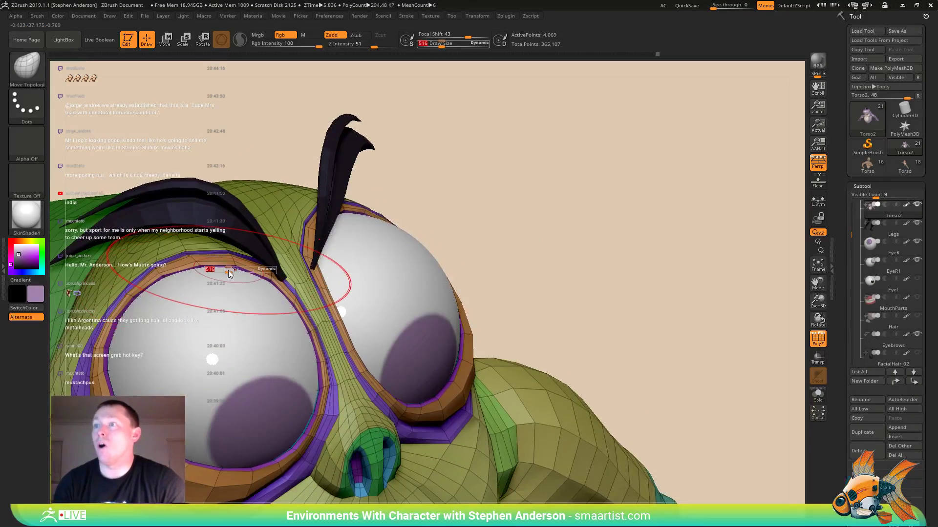
left_click_drag(228, 273, 200, 269)
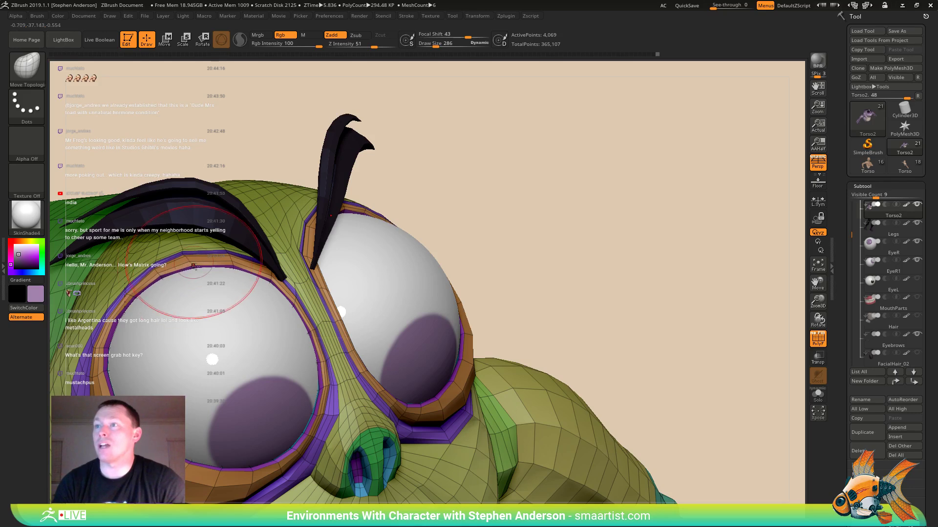
mouse_move(194, 266)
right_mouse_down()
mouse_move(179, 251)
mouse_move(176, 267)
mouse_move(173, 242)
mouse_move(250, 318)
mouse_move(281, 240)
mouse_move(212, 298)
right_mouse_up()
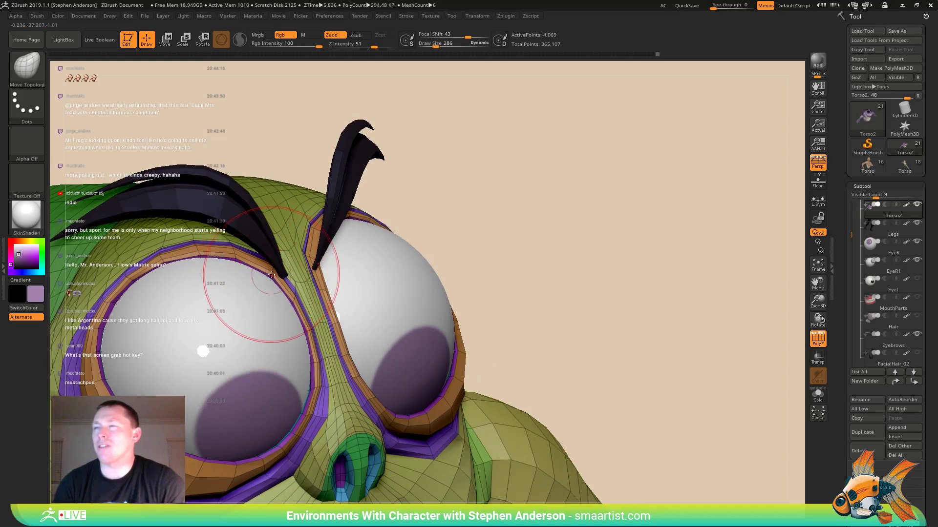
key("s")
left_click_drag(270, 276, 278, 296)
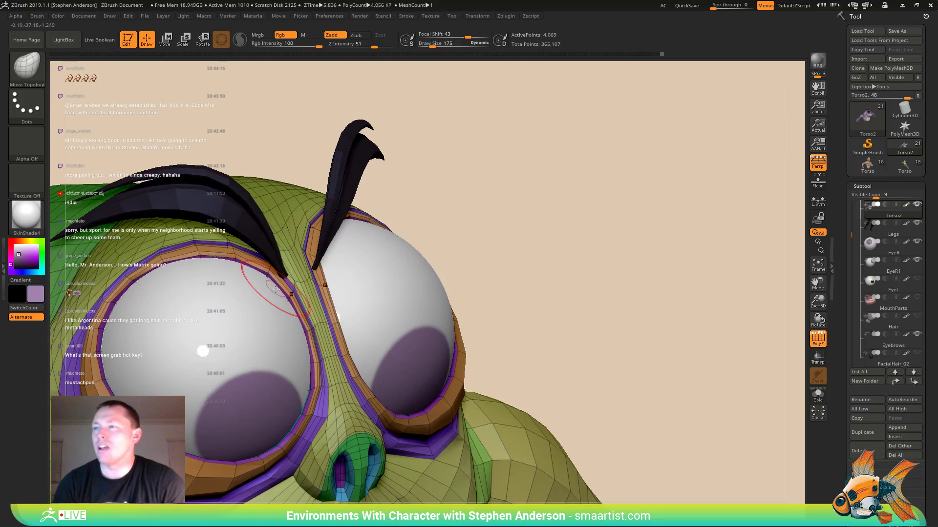
right_click_drag(276, 291, 305, 328)
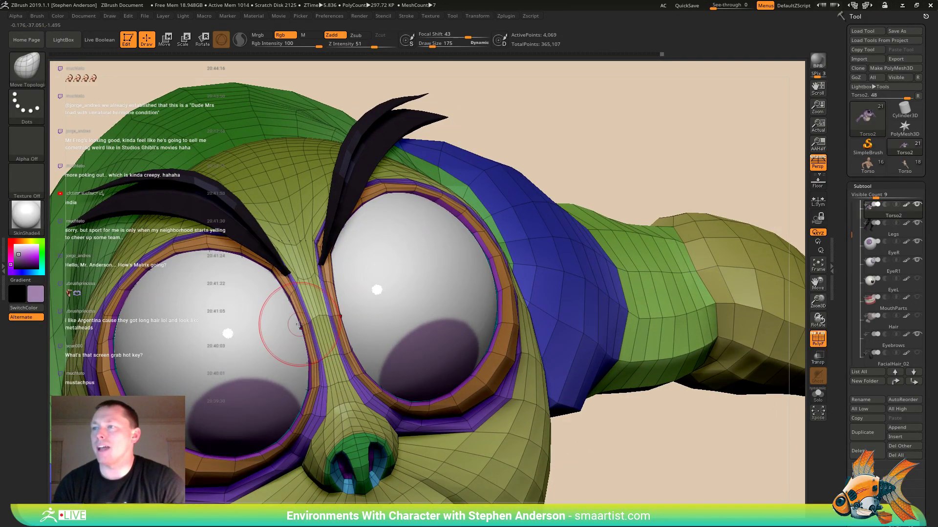
key("s")
left_click_drag(300, 318, 307, 321)
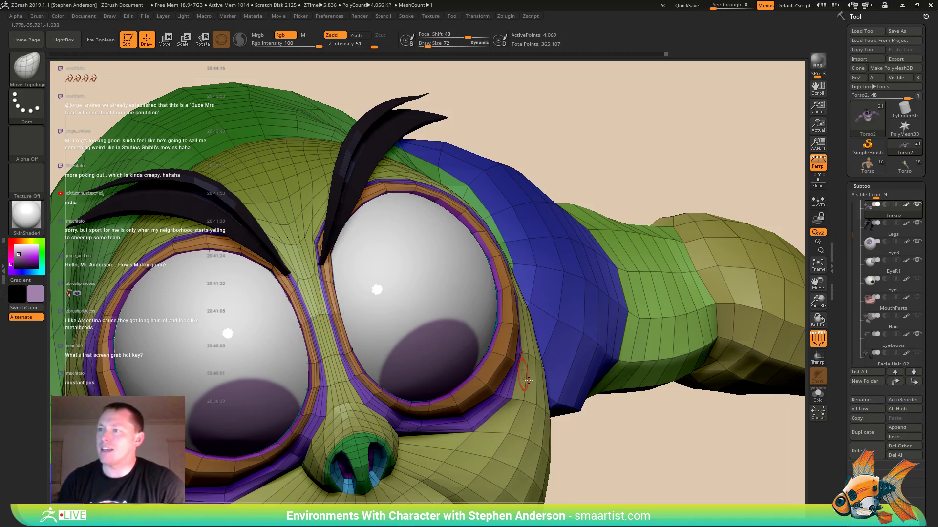
- Smooth the narrow nose bridge between the eyes up to the eyebrow tips at draw size 15
mouse_move(419, 317)
right_mouse_down()
mouse_move(617, 362)
mouse_move(488, 350)
mouse_move(302, 303)
mouse_move(281, 285)
mouse_move(312, 306)
right_mouse_up()
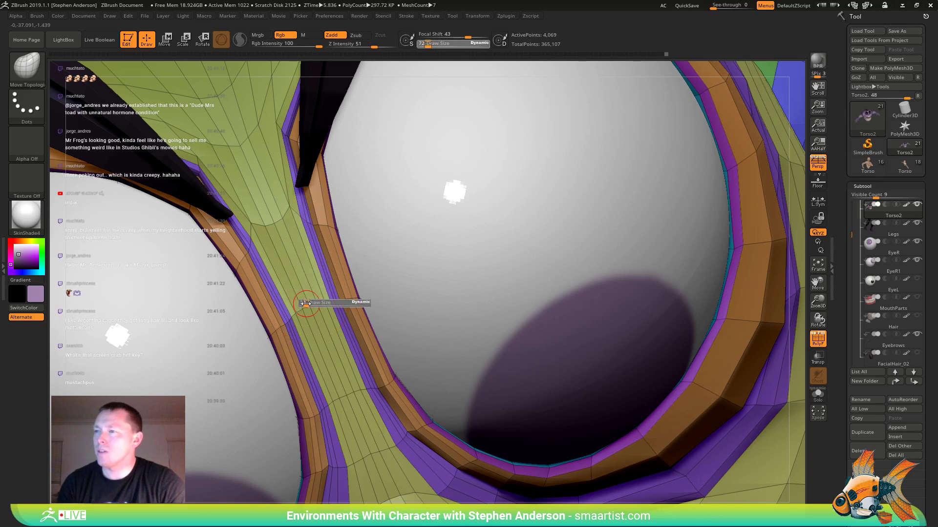
key("shift")
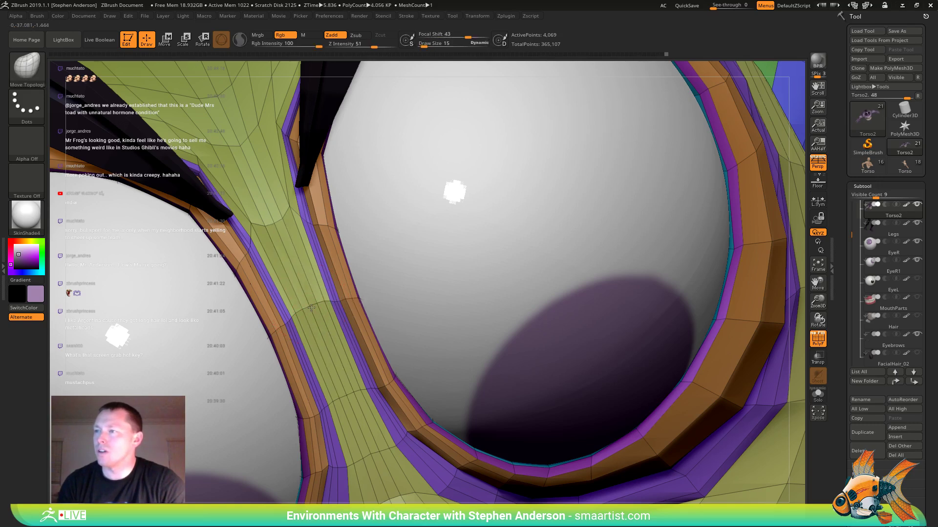
right_click_drag(314, 315, 310, 304, "ctrl")
left_click_drag(309, 304, 302, 305, "shift")
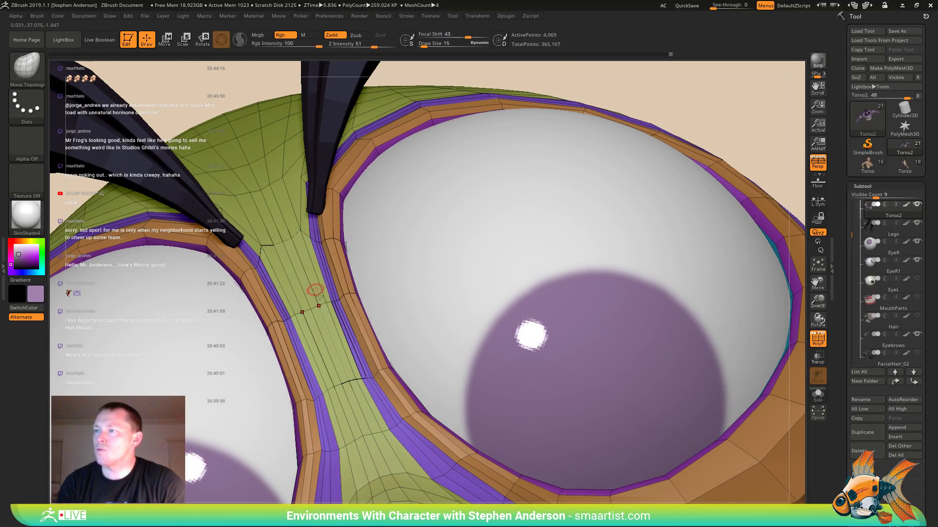
mouse_move(308, 318)
right_mouse_down()
mouse_move(329, 334)
mouse_move(320, 331)
right_mouse_up()
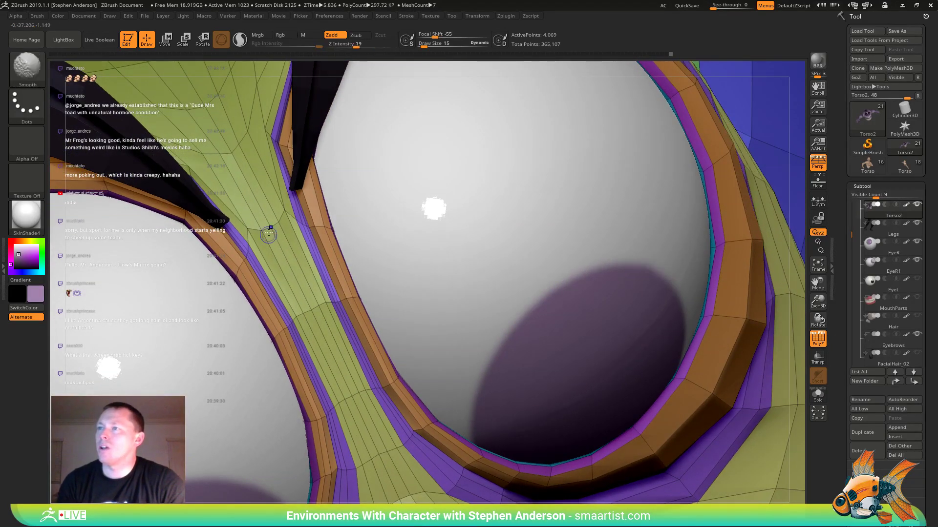
mouse_move(267, 233)
left_mouse_down("shift")
mouse_move(265, 201)
mouse_move(258, 210)
left_mouse_up("shift")
mouse_move(249, 200)
right_mouse_down()
mouse_move(235, 201)
mouse_move(249, 233)
right_mouse_up()
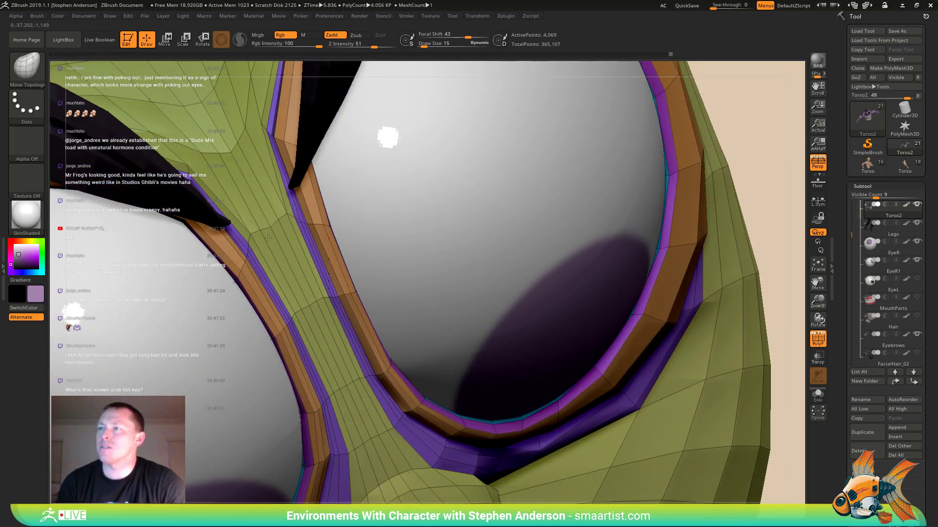
right_click_drag(268, 237, 261, 233)
- Adjust the edges between the inner eyebrow tips with Move Topological at draw size 32
key("s")
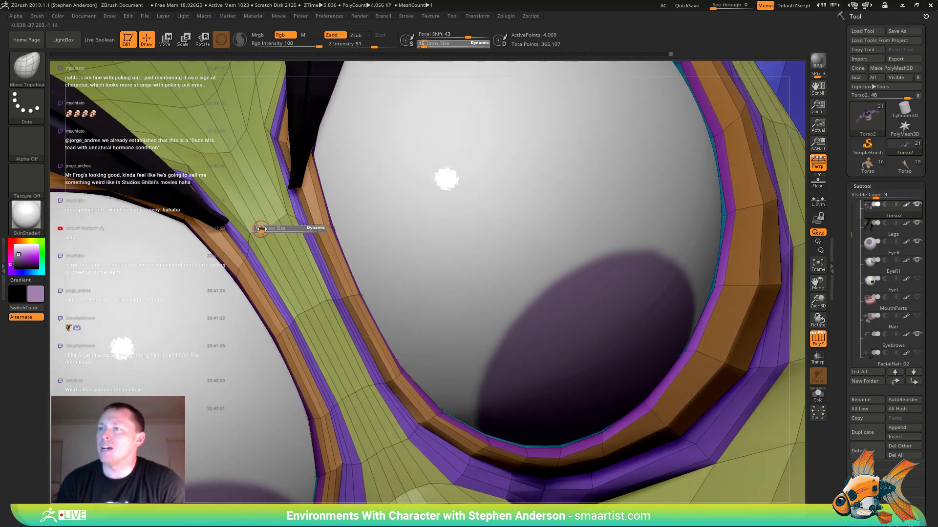
left_click_drag(268, 231, 273, 230)
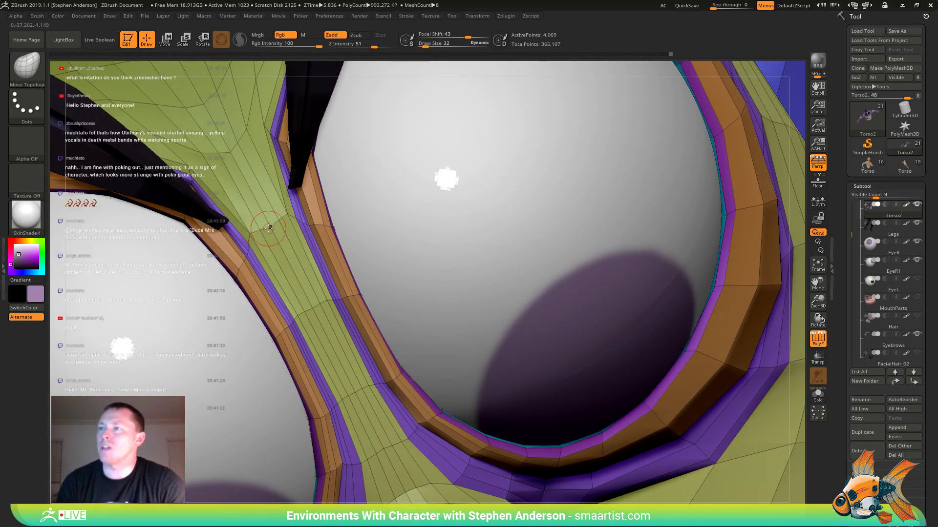
mouse_move(271, 225)
right_mouse_down()
mouse_move(276, 209)
mouse_move(291, 208)
mouse_move(275, 231)
mouse_move(262, 205)
right_mouse_up()
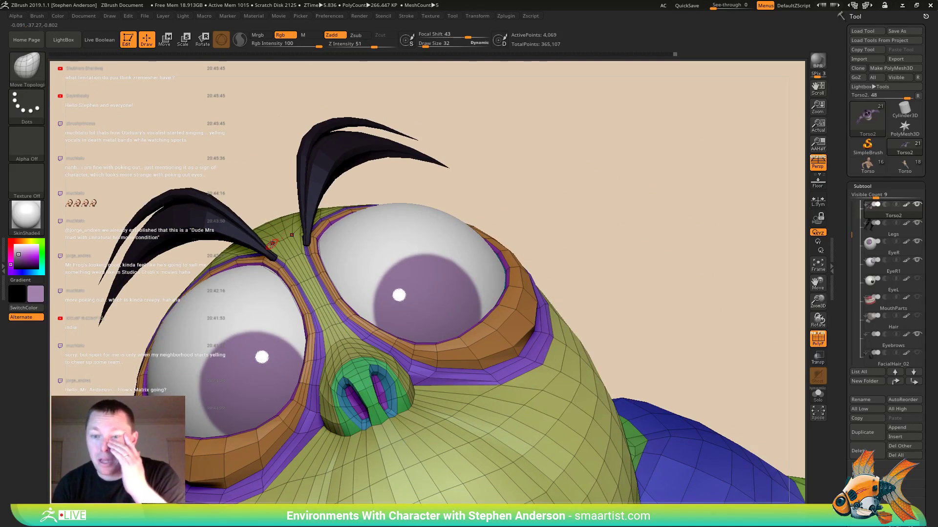
- Reshape the inner eyelid rim beside the nose with Move Topological, using draw size 112 and 189
mouse_move(339, 247)
right_mouse_down()
mouse_move(358, 346)
mouse_move(333, 342)
mouse_move(337, 389)
mouse_move(320, 378)
right_mouse_up()
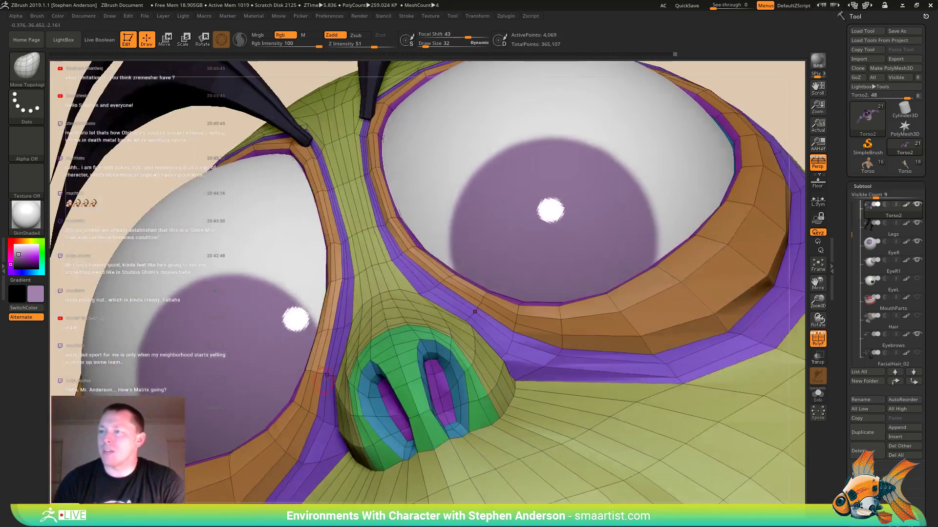
key("s")
left_click_drag(320, 377, 327, 376)
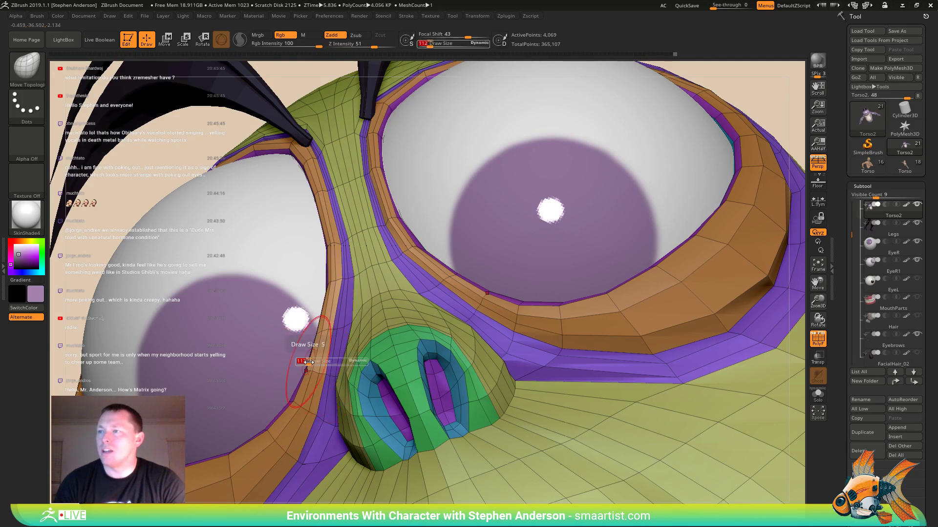
left_click_drag(314, 351, 323, 347)
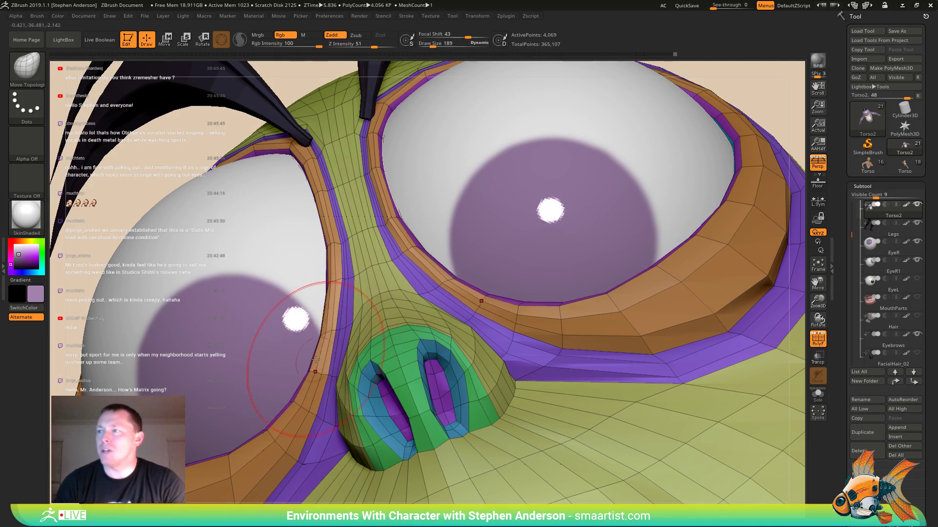
right_click_drag(337, 350, 307, 375)
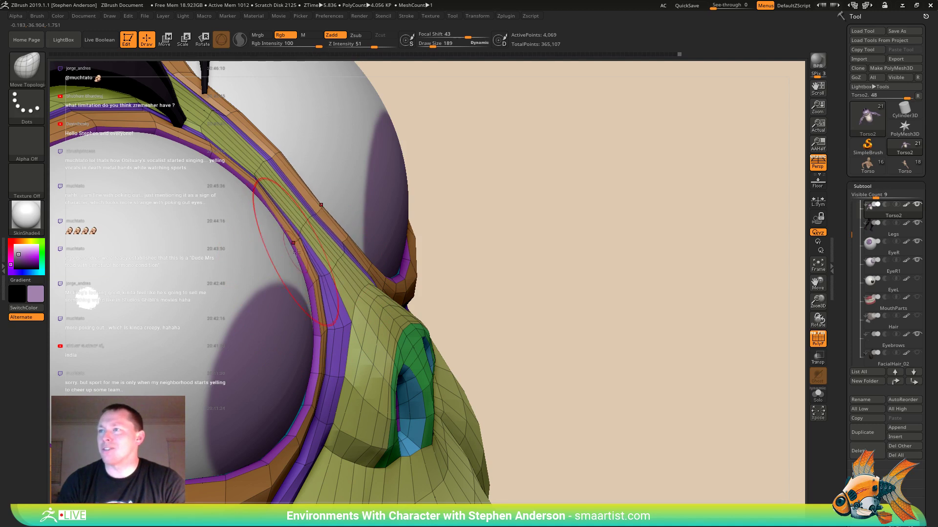
mouse_move(304, 390)
right_mouse_down()
mouse_move(286, 423)
mouse_move(293, 364)
mouse_move(310, 404)
mouse_move(296, 351)
right_mouse_up()
- Examine the eyelids and cheek from several angles, with and without the wireframe
right_click_drag(168, 317, 154, 342)
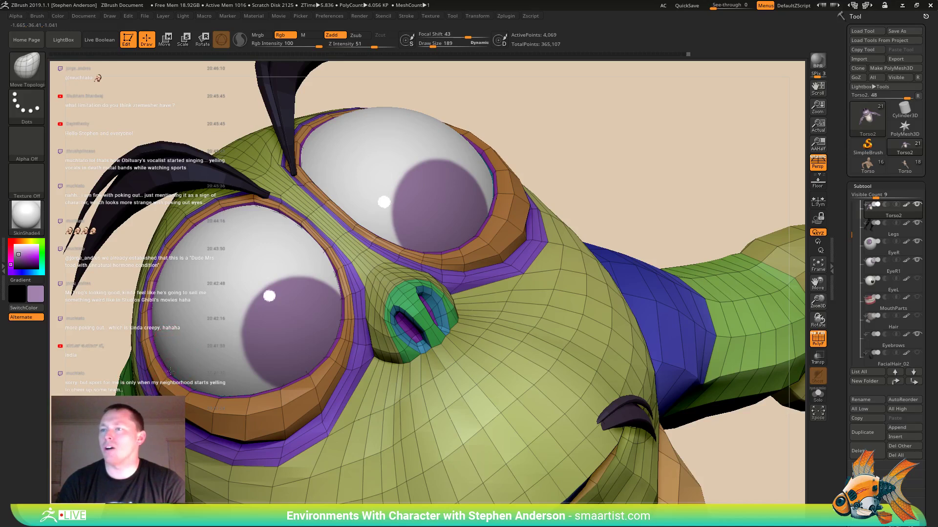
mouse_move(161, 361)
right_mouse_down()
mouse_move(215, 430)
mouse_move(197, 393)
mouse_move(213, 365)
right_mouse_up()
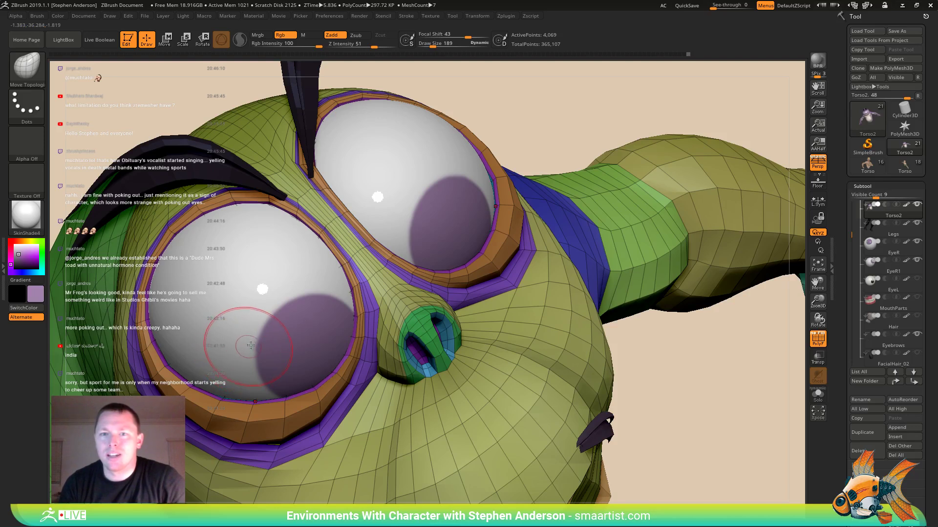
mouse_move(250, 346)
right_mouse_down("ctrl")
mouse_move(261, 342)
mouse_move(226, 325)
mouse_move(220, 343)
mouse_move(196, 353)
right_mouse_up("ctrl")
key("shift+f")
key("shift+f")
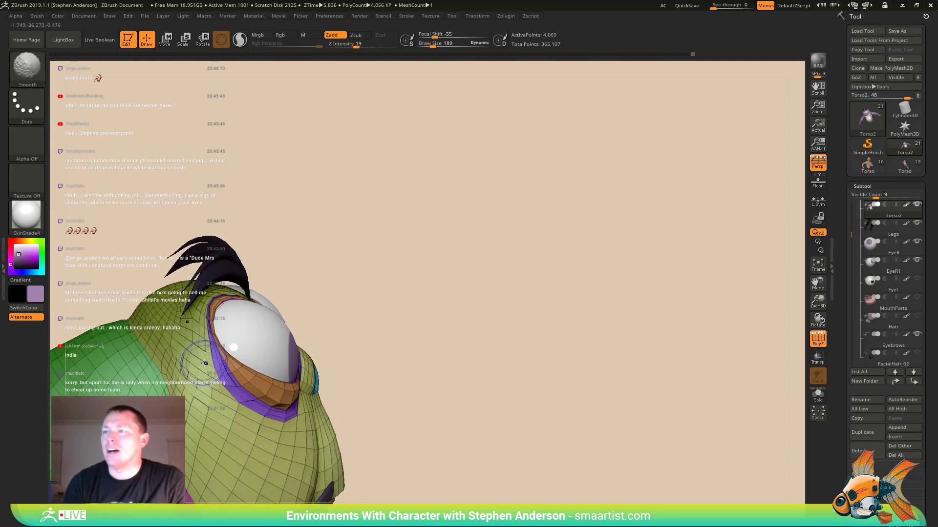
mouse_move(464, 299)
right_mouse_down()
mouse_move(440, 289)
mouse_move(435, 313)
mouse_move(453, 312)
mouse_move(454, 279)
mouse_move(465, 281)
right_mouse_up()
key("shift+f")
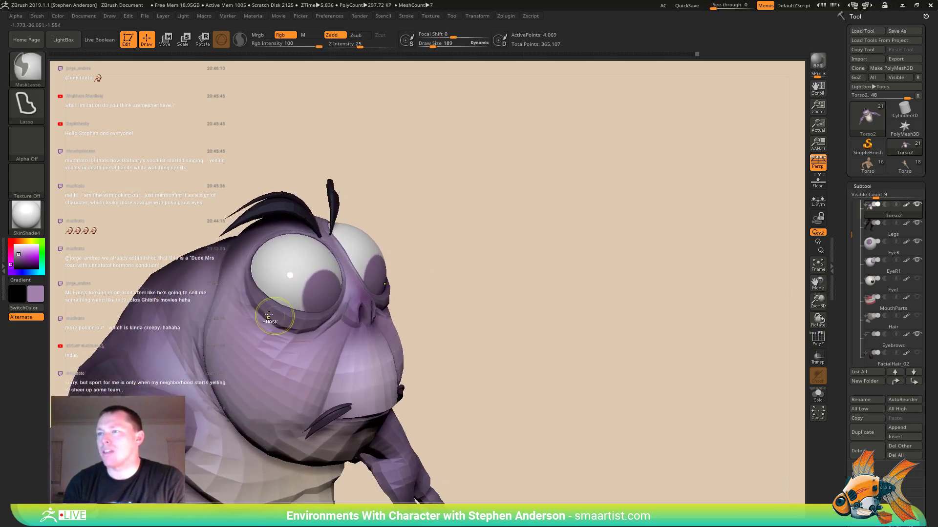
right_click_drag(283, 314, 286, 363, "ctrl")
key("shift+f")
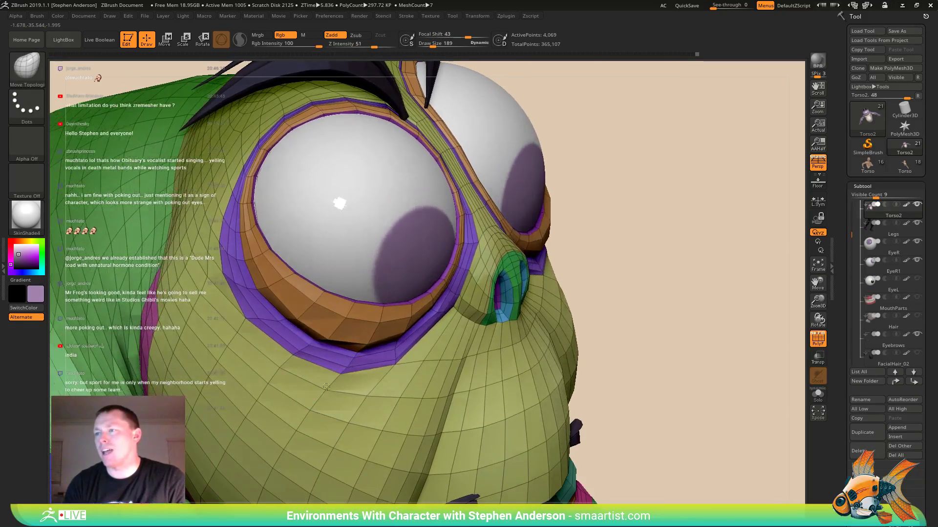
- Smooth the cheek and temple around the outer corner of the eye at draw size 189
key("shift")
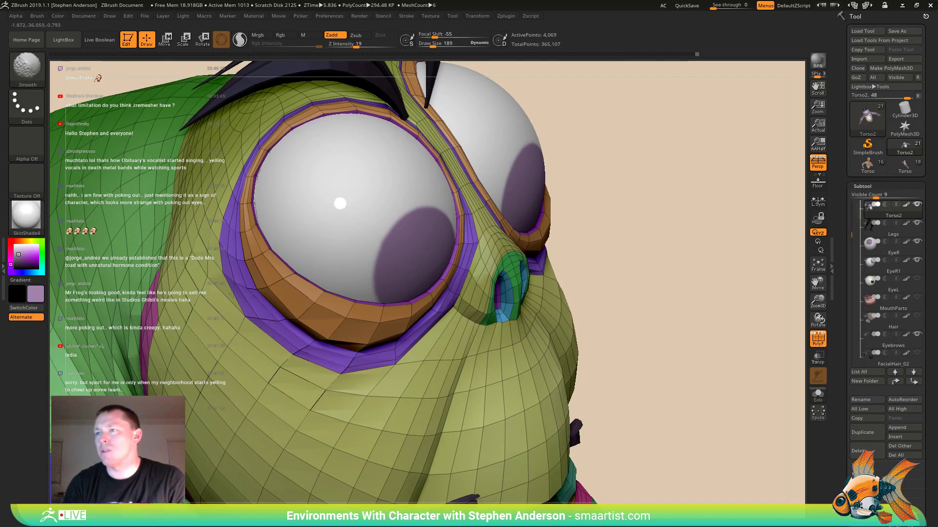
right_click_drag(232, 293, 203, 262)
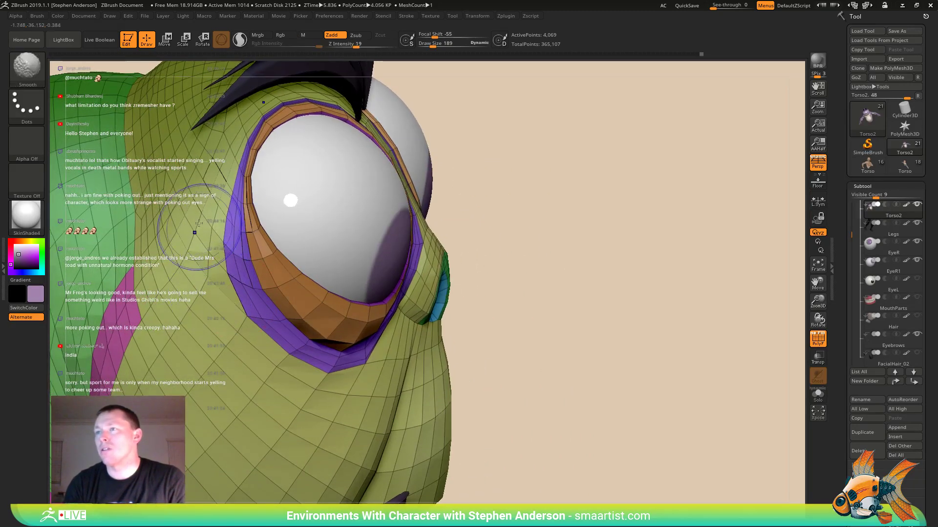
mouse_move(201, 373)
right_mouse_down()
mouse_move(190, 293)
mouse_move(331, 386)
mouse_move(179, 344)
mouse_move(201, 348)
right_mouse_up()
- Adjust the lower eyelid's outer edge with Move Topological, using draw size 119 and 81
key("s")
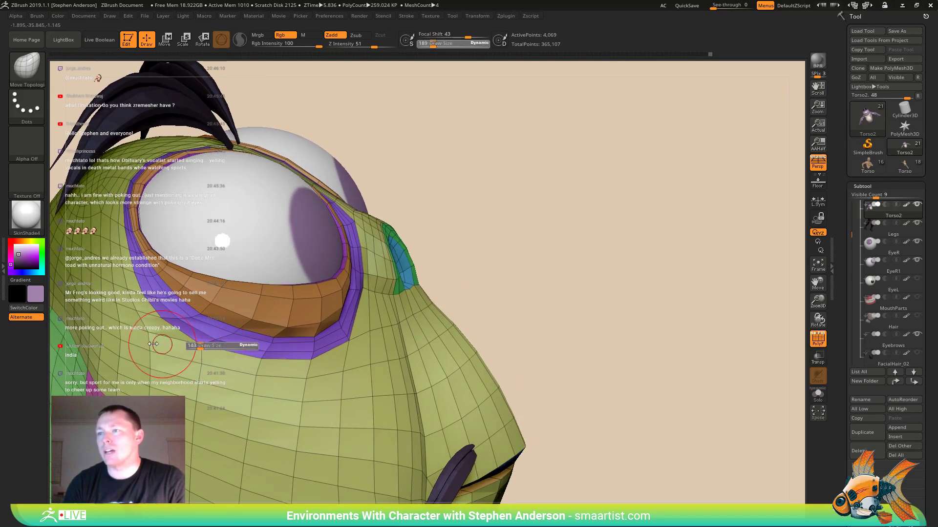
left_click_drag(152, 344, 130, 345)
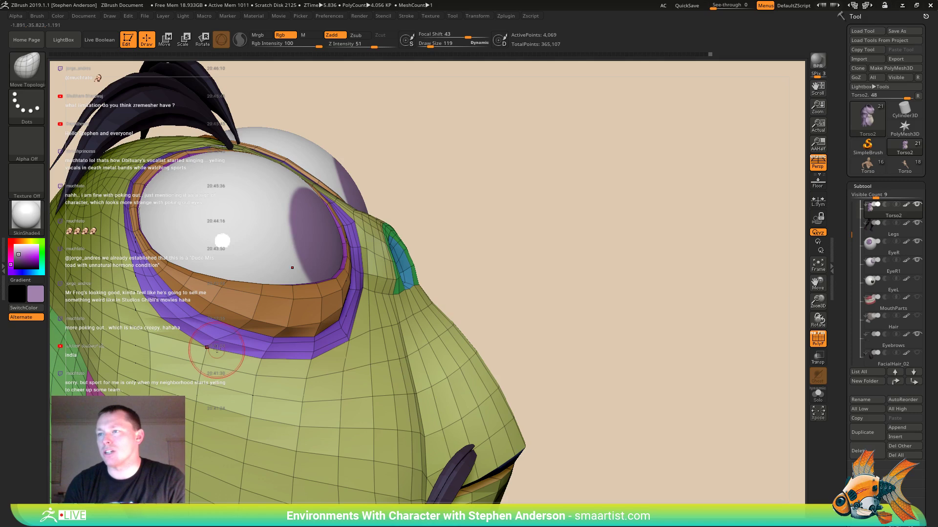
key("s")
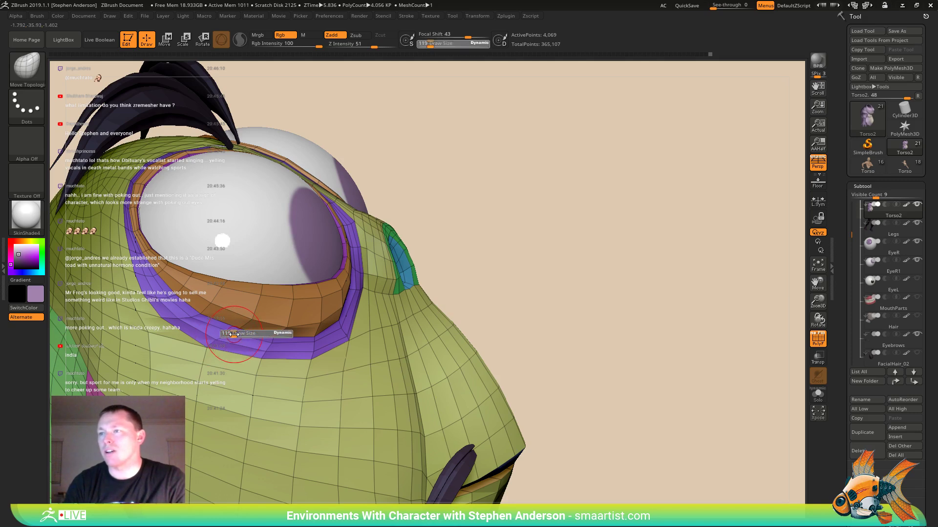
left_click_drag(231, 334, 228, 336)
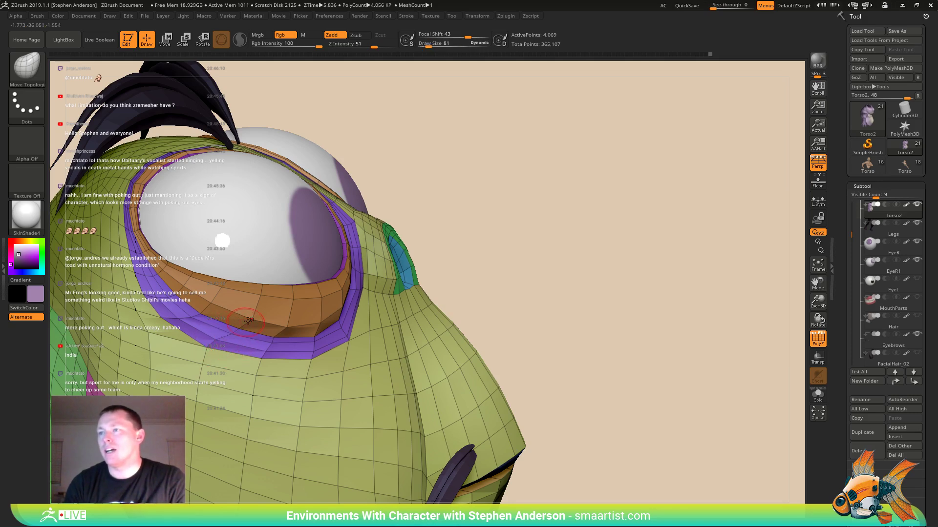
mouse_move(249, 320)
right_mouse_down()
mouse_move(286, 320)
mouse_move(248, 318)
mouse_move(215, 350)
mouse_move(202, 345)
mouse_move(202, 321)
mouse_move(200, 337)
mouse_move(143, 194)
mouse_move(208, 222)
right_mouse_up()
- Examine the lower eyelid, cheek and overall head shape from several angles, with and without the wireframe
right_click_drag(187, 303, 342, 358)
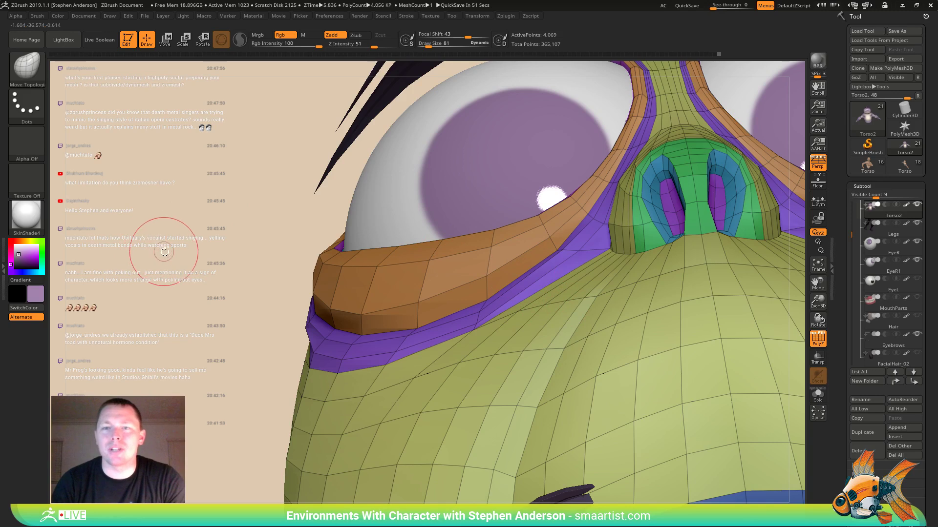
left_click_drag(209, 268, 266, 281)
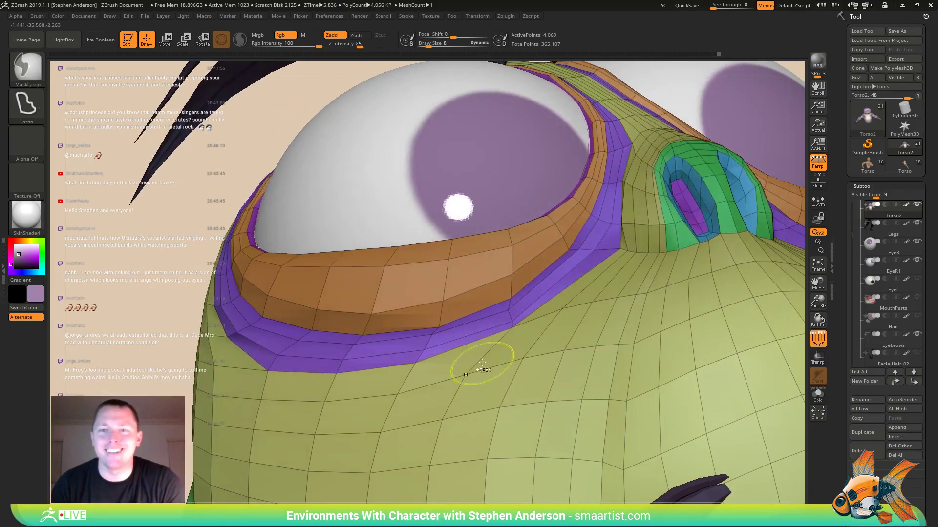
right_click_drag(483, 364, 438, 324, "ctrl")
right_click_drag(505, 433, 427, 308, "alt")
left_click_drag(611, 265, 628, 308, "ctrl")
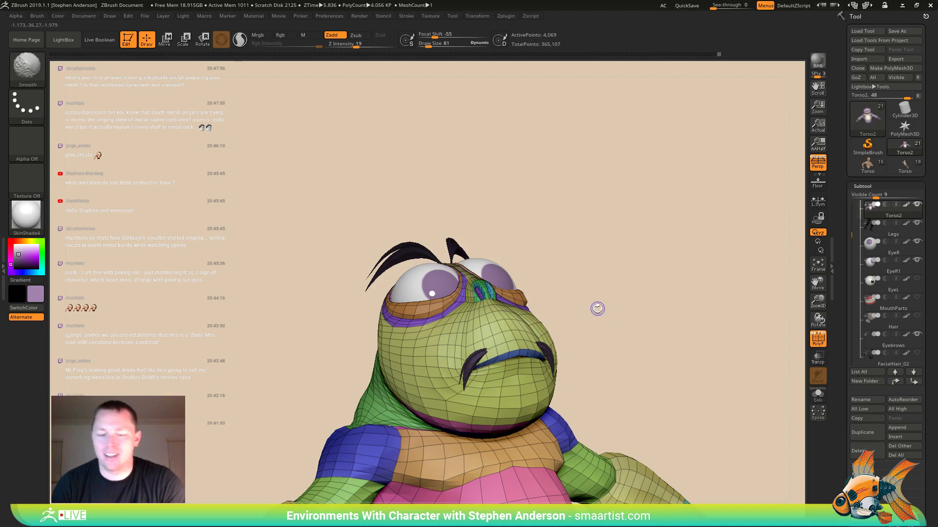
key("shift+f")
right_click_drag(596, 309, 523, 259, "ctrl")
mouse_move(523, 260)
left_mouse_down()
mouse_move(519, 251)
mouse_move(525, 265)
left_mouse_up()
right_click_drag(526, 265, 496, 320)
mouse_move(316, 281)
right_mouse_down()
mouse_move(337, 307)
mouse_move(363, 294)
right_mouse_up()
left_click_drag(368, 289, 367, 290, "shift")
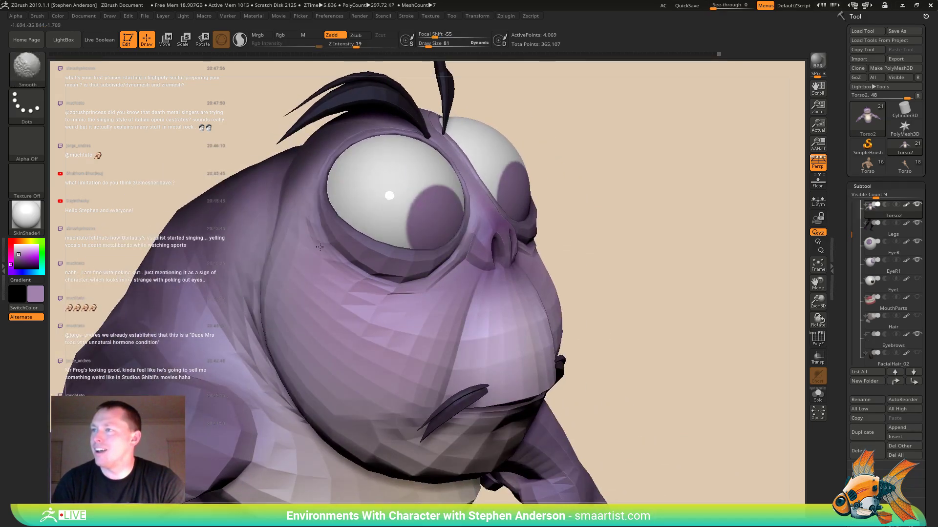
right_click_drag(302, 217, 332, 270)
- Reshape the cheek below the lower eyelid with Move Topological at draw size 219, with the wireframe shown
key("shift+f")
mouse_move(409, 318)
right_mouse_down("ctrl")
mouse_move(359, 297)
mouse_move(394, 321)
mouse_move(354, 287)
mouse_move(371, 306)
mouse_move(345, 300)
right_mouse_up("ctrl")
key("s")
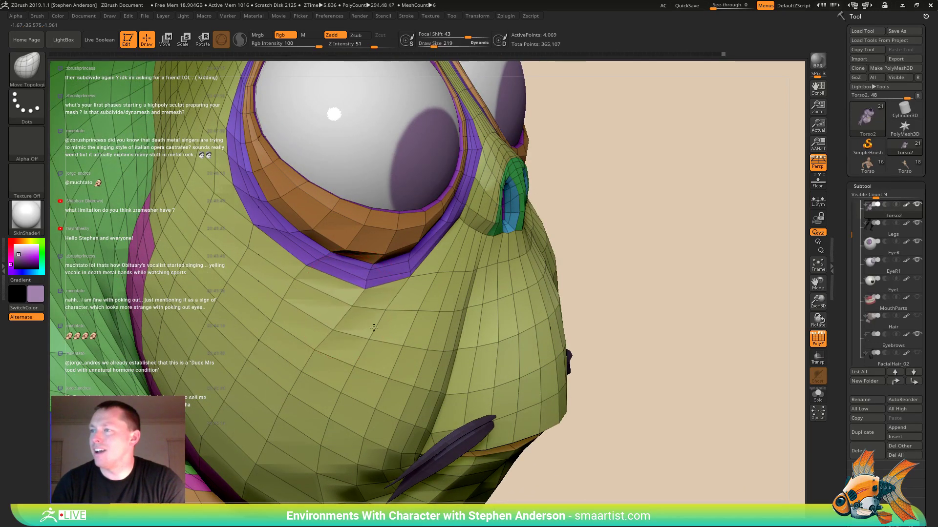
right_click_drag(393, 318, 393, 277)
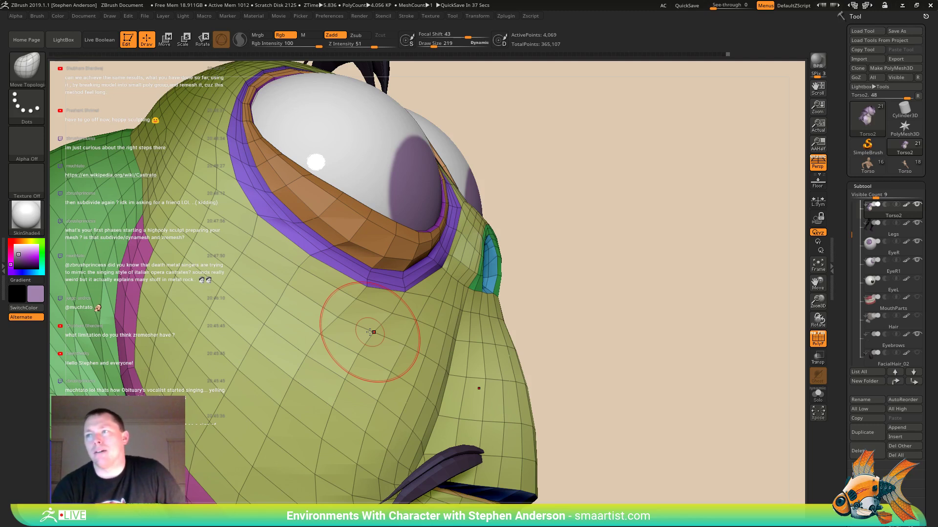
- Adjust the outer edge of the lower eyelid with Move Topological at draw size 91
right_click_drag(215, 292, 282, 227)
key("s")
left_click_drag(281, 224, 277, 223)
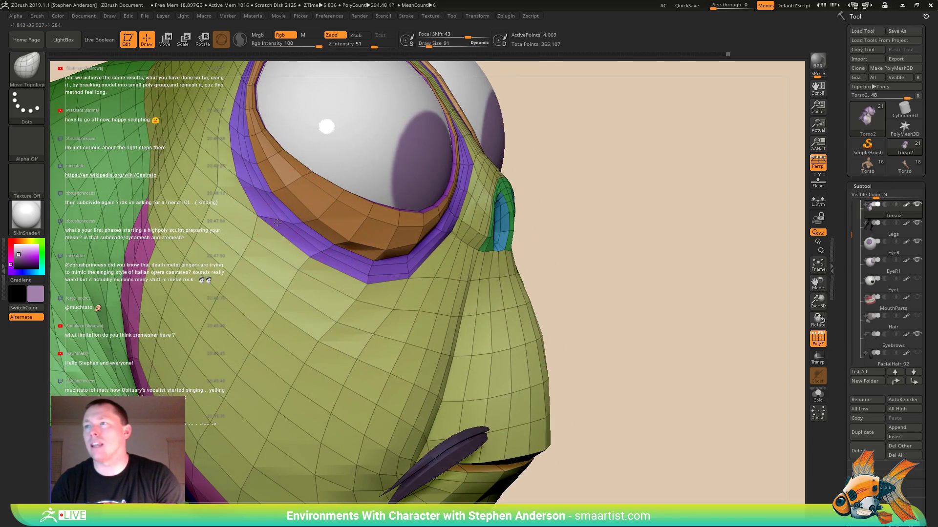
mouse_move(277, 222)
right_mouse_down()
mouse_move(254, 230)
mouse_move(273, 229)
mouse_move(276, 193)
mouse_move(286, 242)
mouse_move(276, 225)
mouse_move(275, 215)
mouse_move(292, 246)
mouse_move(266, 234)
right_mouse_up()
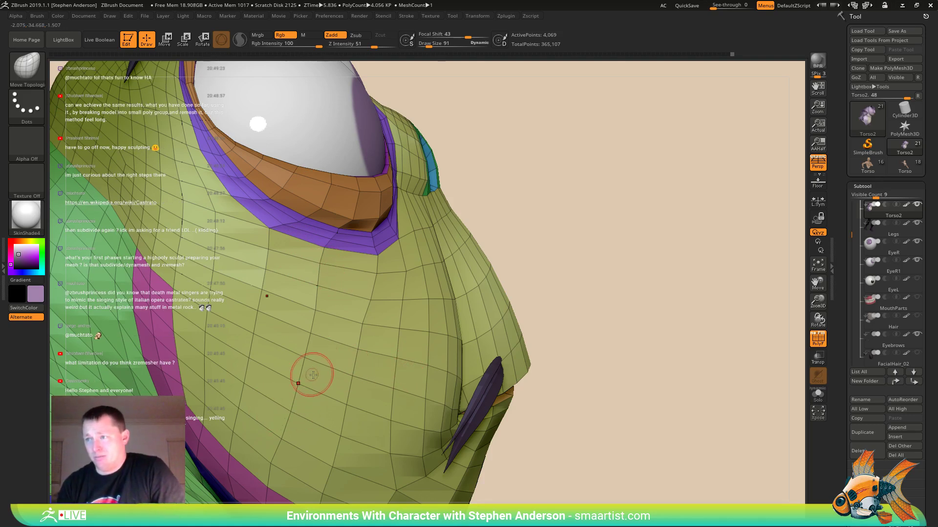
- Reshape the middle of the cheek below the eye with Move Topological at draw size 252
key("s")
left_click_drag(318, 380, 345, 381)
left_click_drag(363, 324, 364, 326)
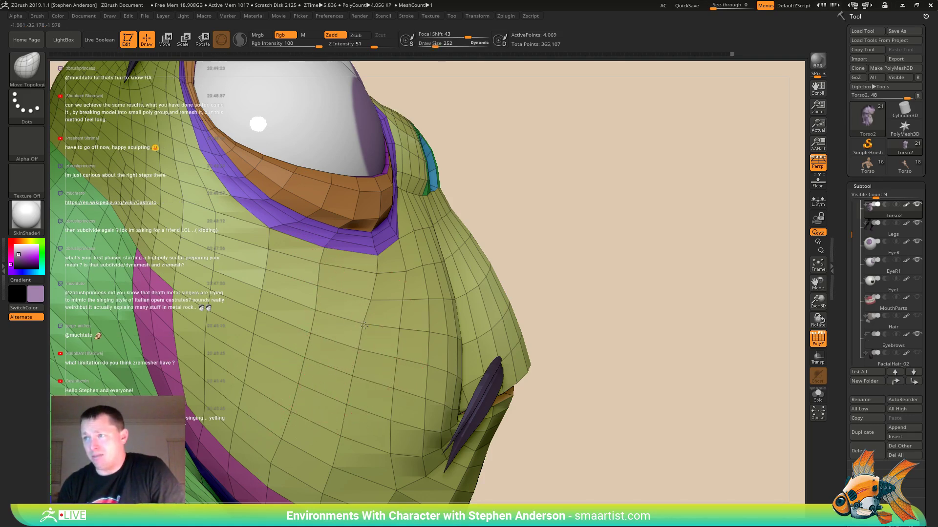
right_click_drag(376, 329, 356, 377)
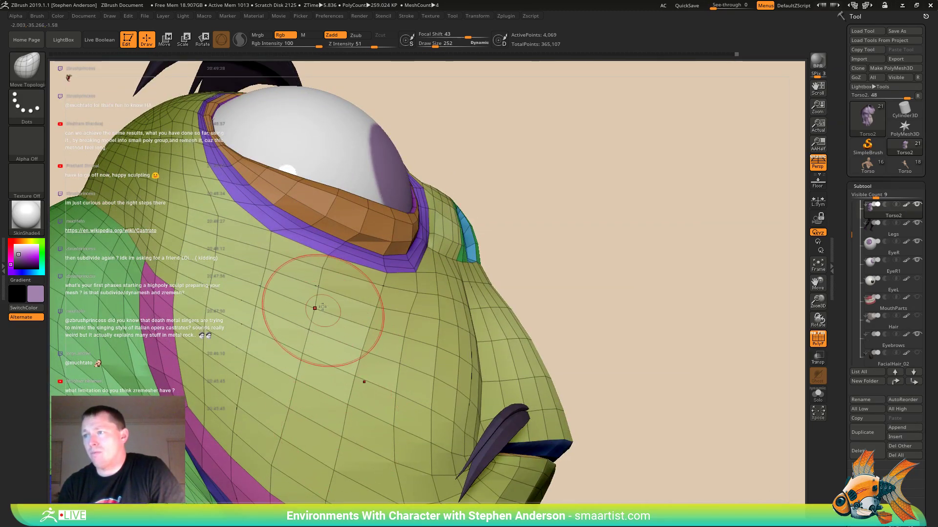
- Adjust the lower cheek and jawline behind the mouth corner with Move Topological at draw size 252
right_click_drag(277, 452, 282, 459)
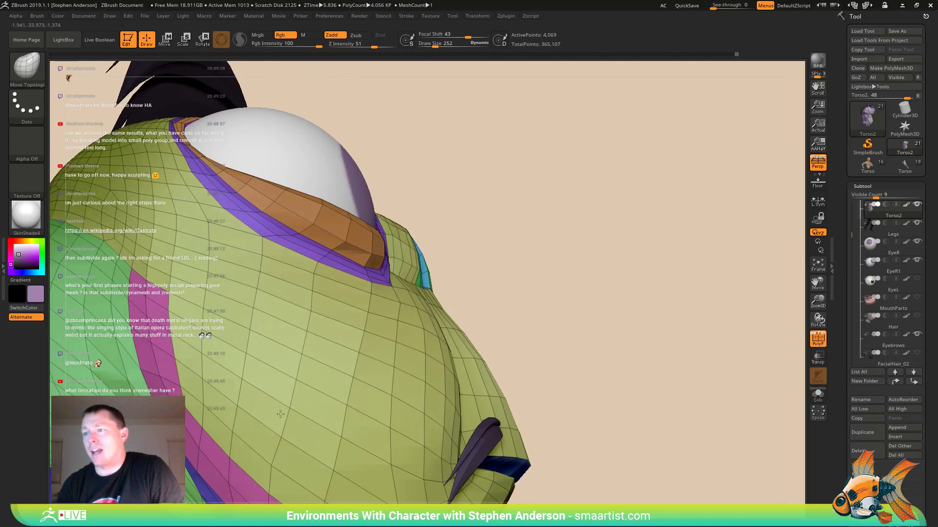
right_click_drag(281, 414, 293, 345)
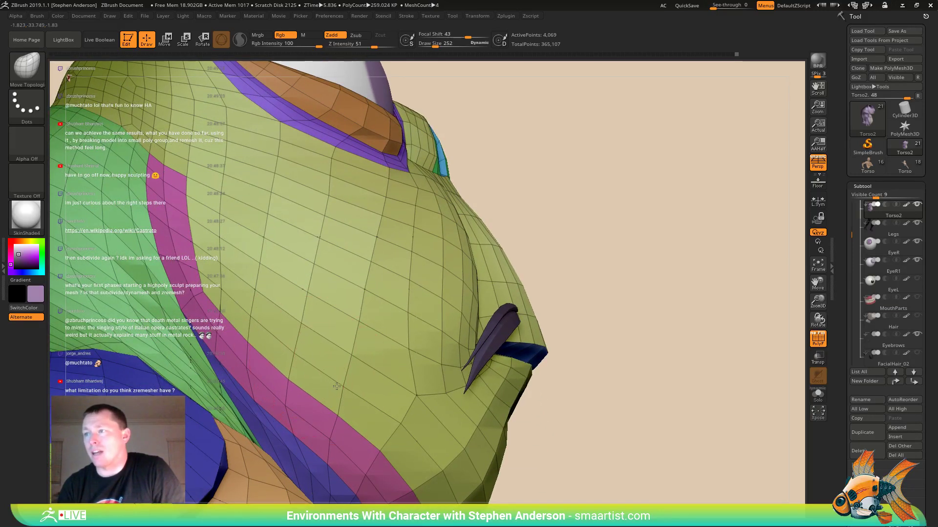
right_click_drag(343, 373, 330, 406)
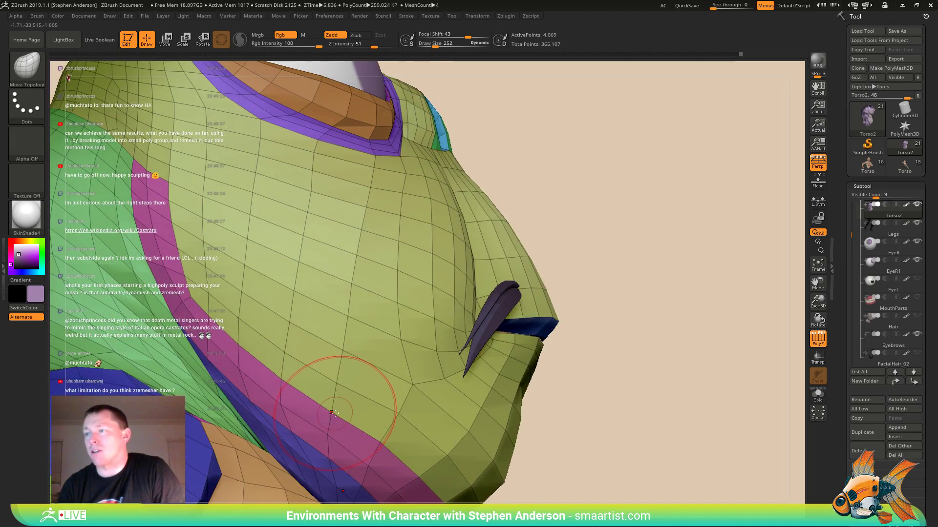
mouse_move(345, 313)
right_mouse_down()
mouse_move(204, 330)
mouse_move(371, 380)
mouse_move(339, 349)
mouse_move(402, 291)
mouse_move(428, 294)
mouse_move(408, 284)
right_mouse_up()
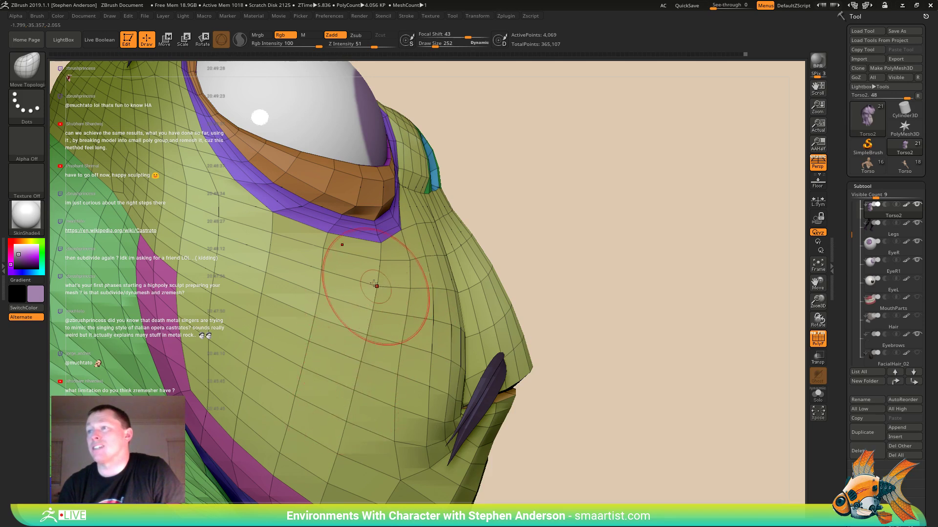
- Set the draw size to 161 and examine the cheek and muzzle in three-quarter views of the head
key("s")
left_click_drag(327, 251, 324, 251)
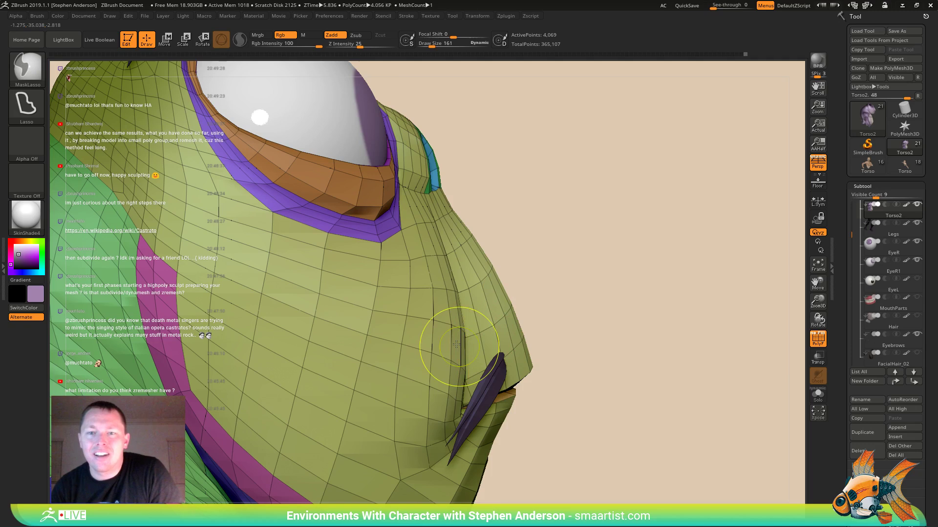
right_click_drag(460, 346, 433, 288, "ctrl")
mouse_move(434, 287)
right_mouse_down("alt")
mouse_move(552, 293)
mouse_move(538, 314)
mouse_move(499, 317)
mouse_move(516, 316)
right_mouse_up("alt")
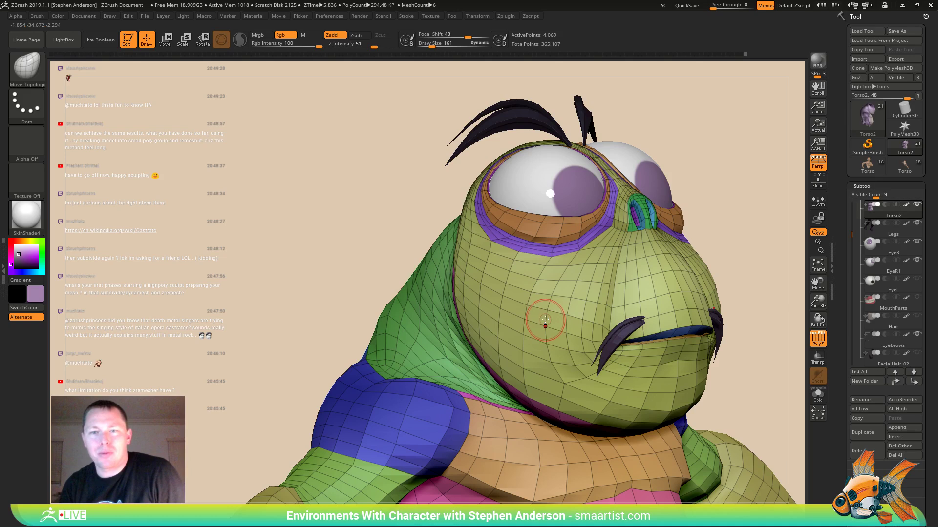
right_click_drag(540, 309, 483, 303, "alt")
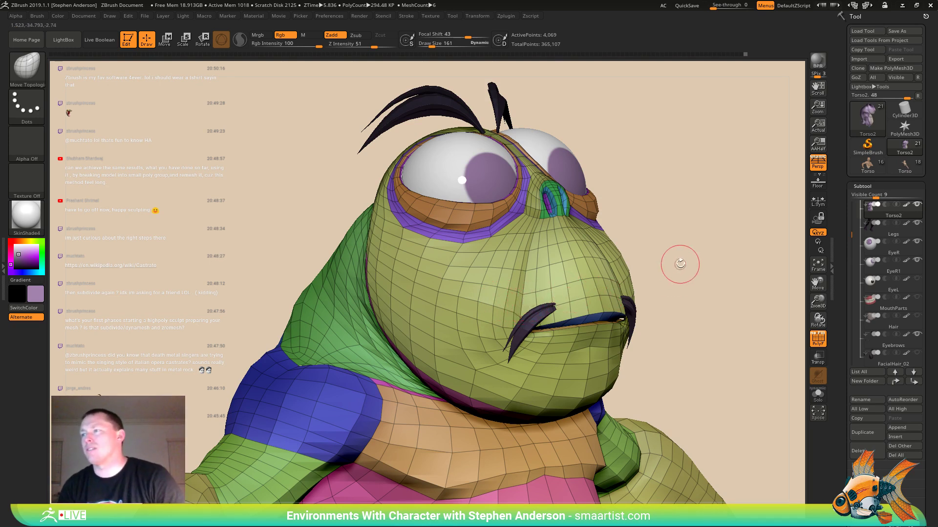
mouse_move(680, 263)
right_mouse_down()
mouse_move(684, 272)
mouse_move(676, 266)
right_mouse_up()
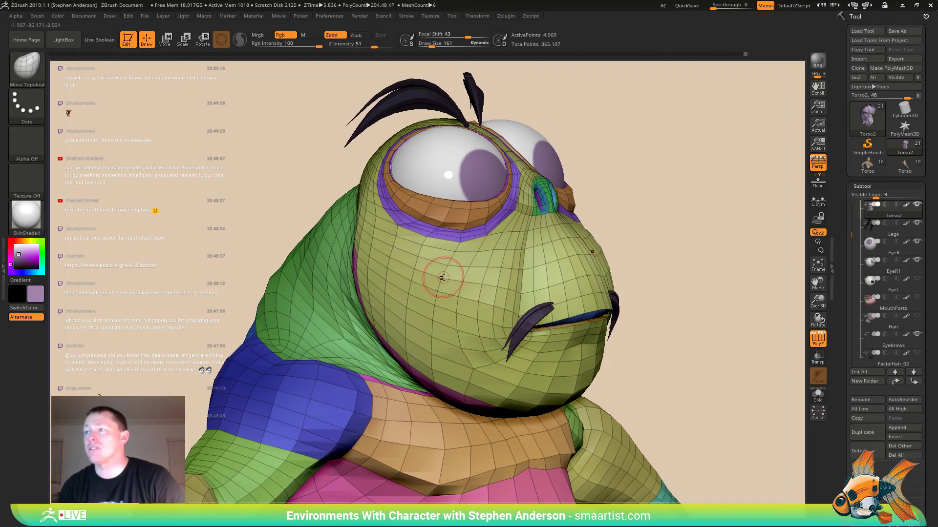
- Reshape the underside of the jaw and chin with Move Topological at draw size 304
mouse_move(453, 296)
right_mouse_down()
mouse_move(477, 289)
mouse_move(431, 279)
mouse_move(505, 372)
mouse_move(544, 365)
right_mouse_up()
right_click_drag(522, 397, 530, 383)
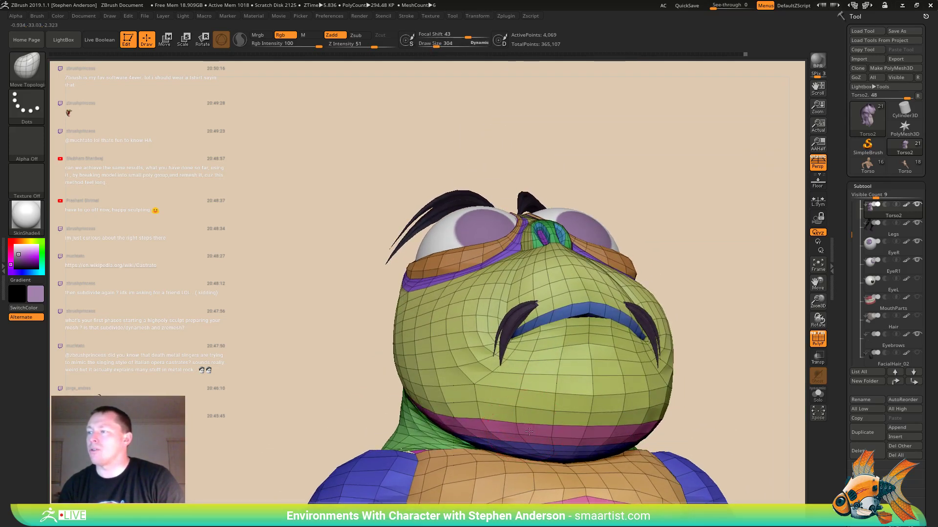
mouse_move(555, 436)
right_mouse_down()
mouse_move(554, 391)
mouse_move(550, 423)
mouse_move(619, 392)
mouse_move(605, 398)
mouse_move(586, 380)
mouse_move(602, 361)
right_mouse_up()
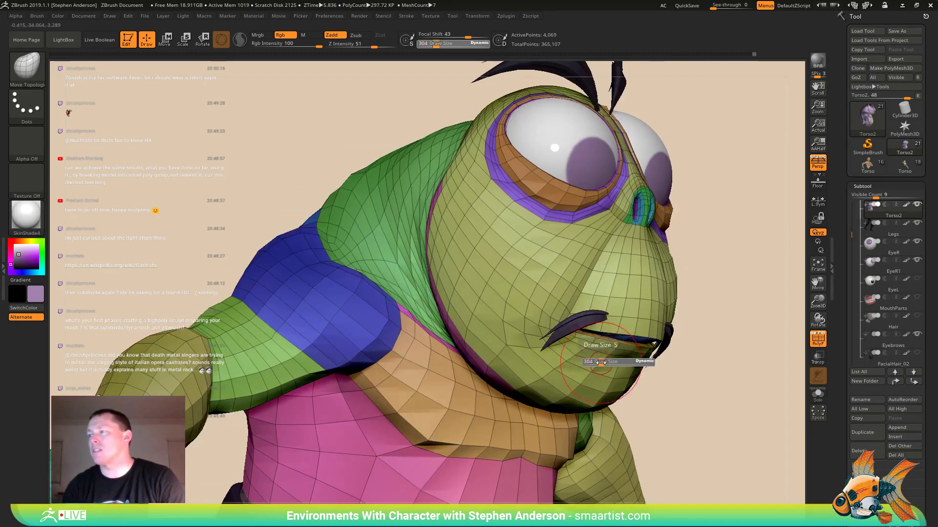
- Adjust the area below the lower lip and mouth corner with Move Topological at draw size 175
left_click_drag(599, 363, 598, 364)
right_click_drag(594, 362, 633, 364)
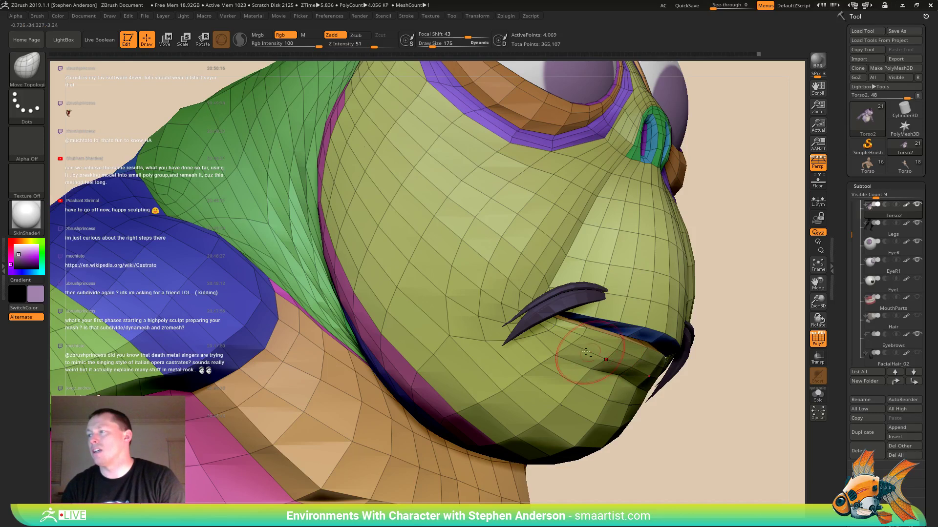
mouse_move(605, 355)
right_mouse_down()
mouse_move(659, 363)
mouse_move(635, 380)
mouse_move(648, 387)
mouse_move(683, 352)
mouse_move(609, 311)
mouse_move(635, 337)
mouse_move(703, 330)
mouse_move(616, 330)
mouse_move(667, 330)
mouse_move(649, 343)
right_mouse_up()
- Examine the head and upper body from the front and side, with and without the wireframe
key("shift+f")
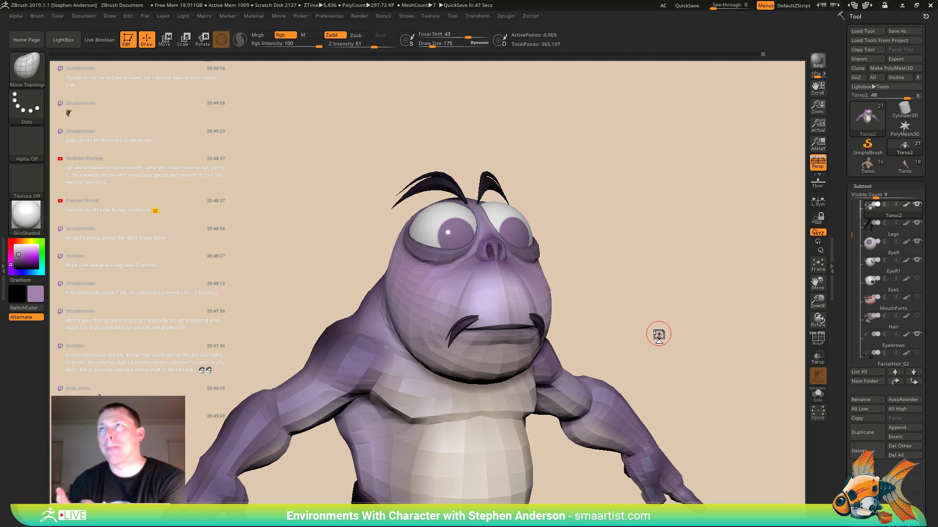
key("shift+f")
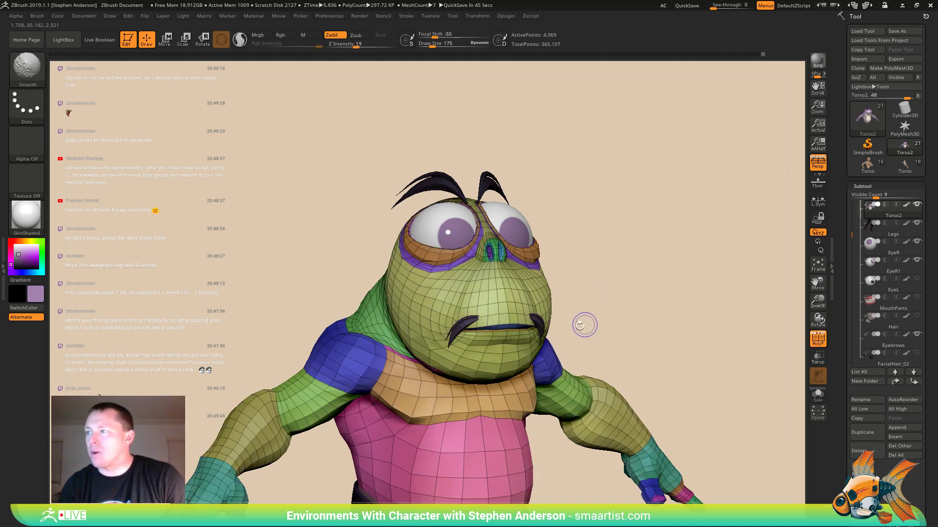
left_click_drag(584, 324, 504, 344)
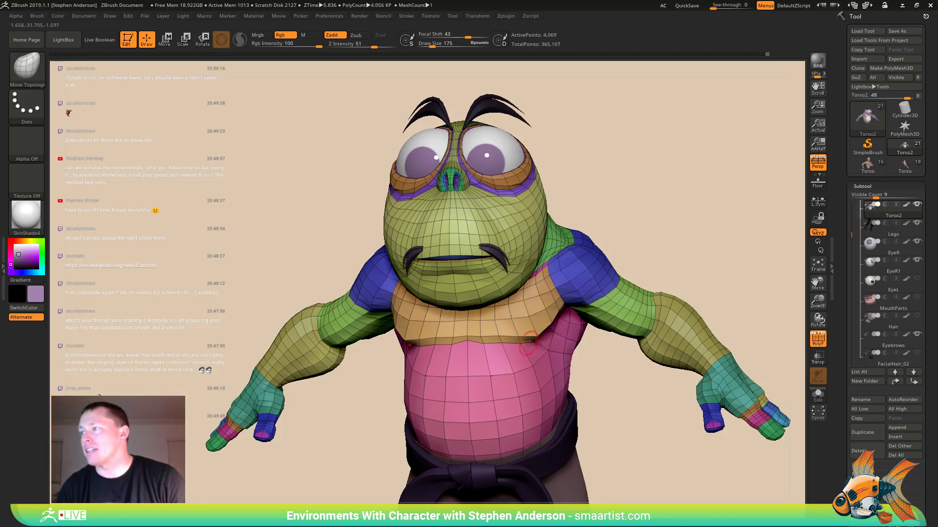
left_click_drag(536, 344, 578, 380)
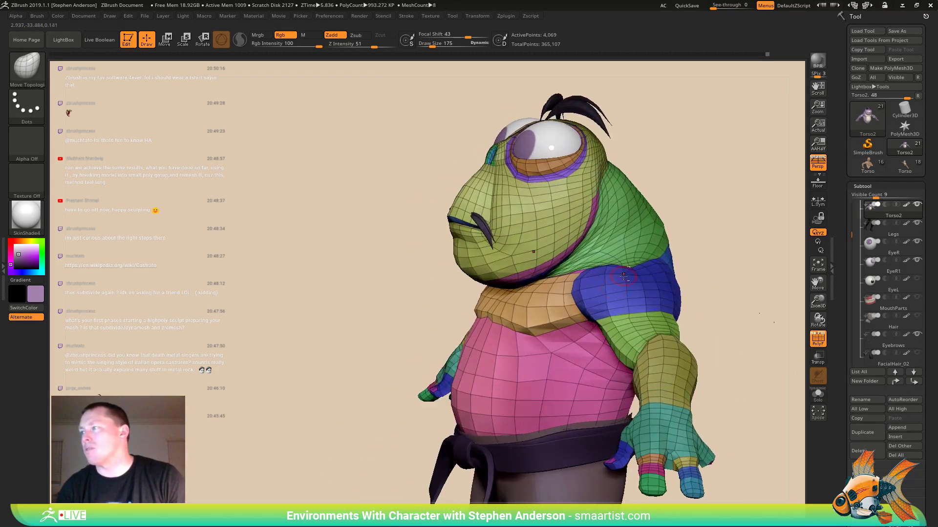
- Refine the cheek and the side of the muzzle in side view with Move Topological at draw size 175
right_click_drag(600, 246, 506, 353, "alt")
right_click_drag(452, 339, 436, 305, "ctrl")
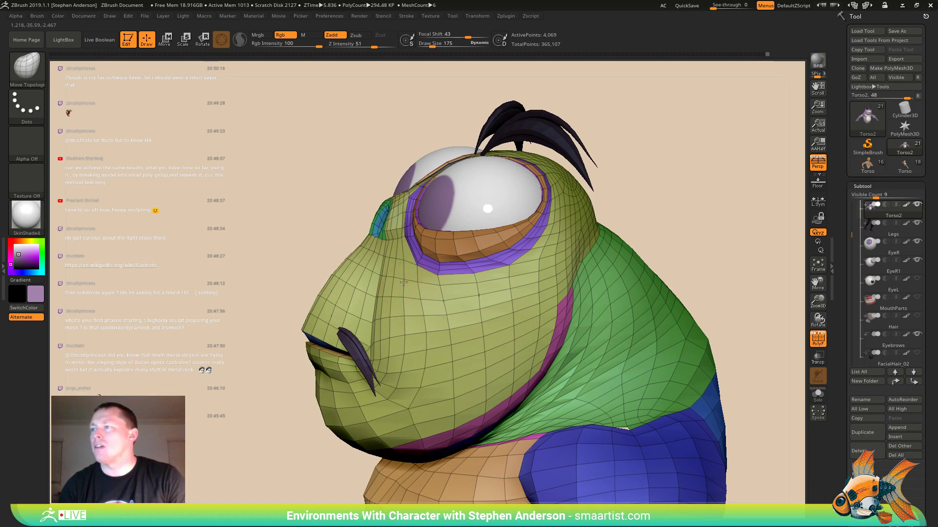
mouse_move(399, 288)
right_mouse_down()
mouse_move(414, 295)
mouse_move(413, 285)
right_mouse_up()
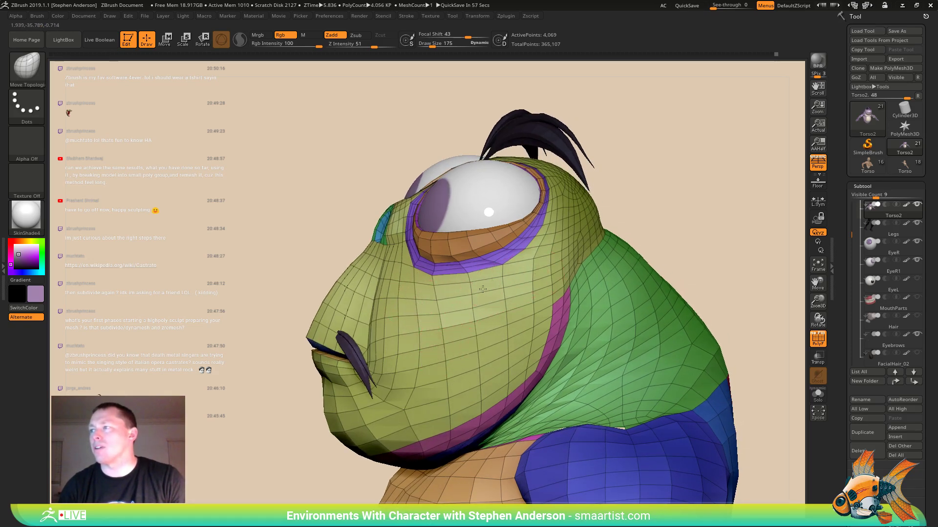
right_click_drag(484, 293, 528, 285)
- Compare the unwireframed character in a three-quarter view with the reference image in the Photos viewer
key("shift+f")
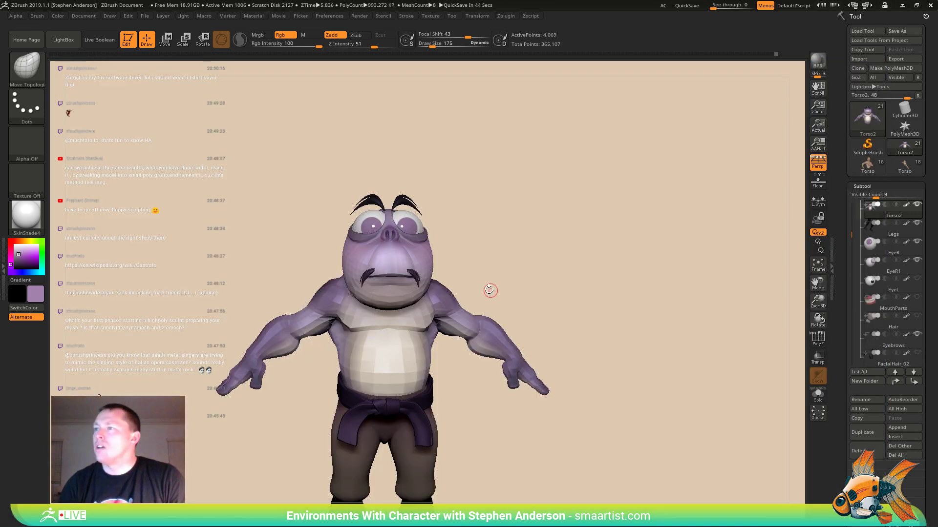
right_click_drag(491, 291, 502, 293)
key("alt+Tab")
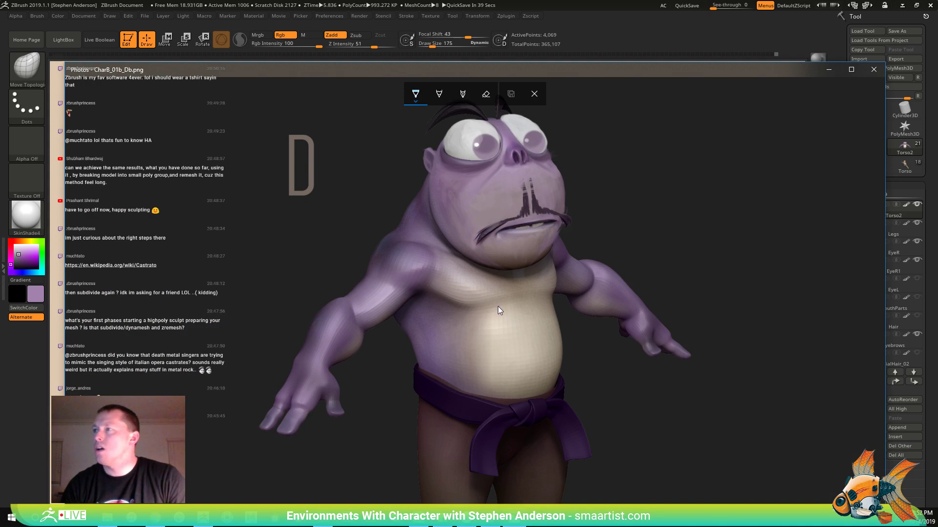
key("alt+Tab")
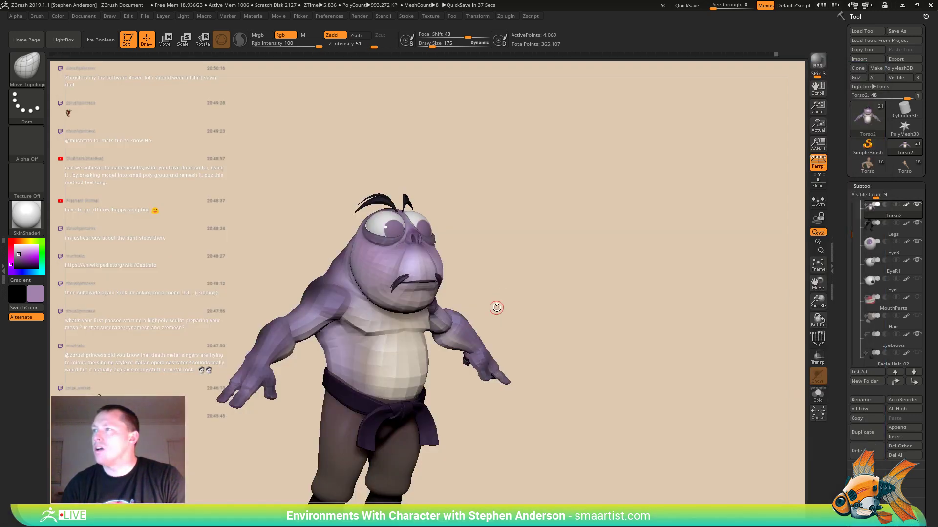
key("alt+Tab")
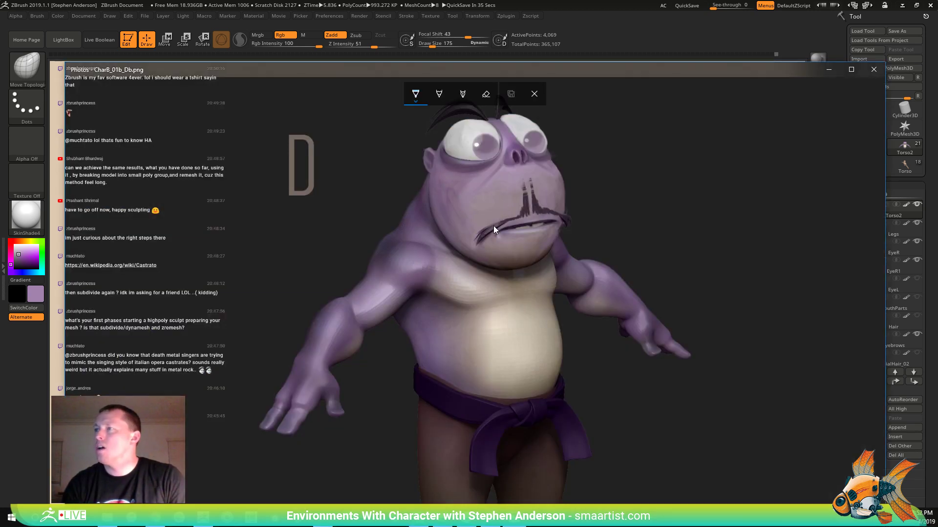
key("alt+Tab")
right_click_drag(439, 226, 480, 317, "ctrl")
mouse_move(390, 300)
right_mouse_down("alt")
mouse_move(426, 367)
mouse_move(446, 363)
mouse_move(438, 356)
right_mouse_up("alt")
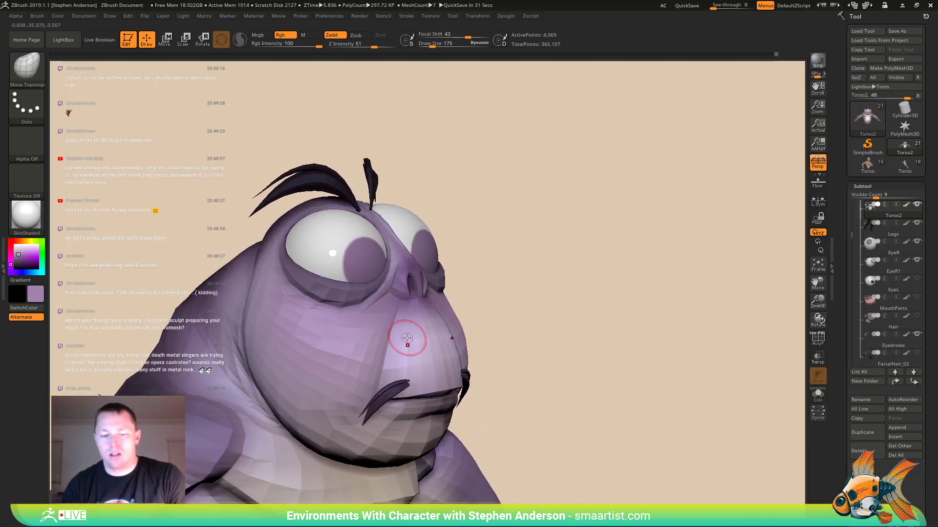
- Mask the edge loop running around the muzzle and below the mouth with ZModeler's Mask EdgeLoop Partial, then invert the mask
key("shift+f")
right_click_drag(399, 326, 382, 345)
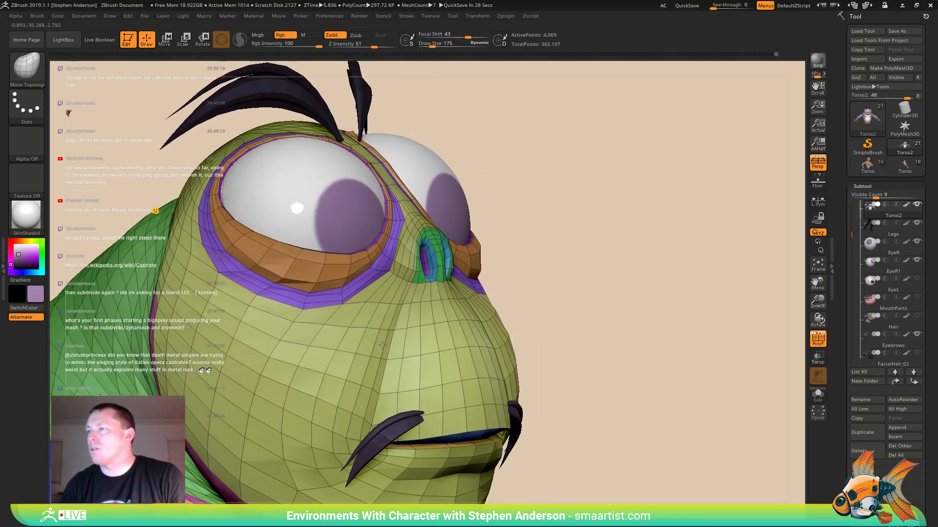
mouse_move(386, 303)
right_mouse_down()
mouse_move(375, 348)
mouse_move(378, 323)
right_mouse_up()
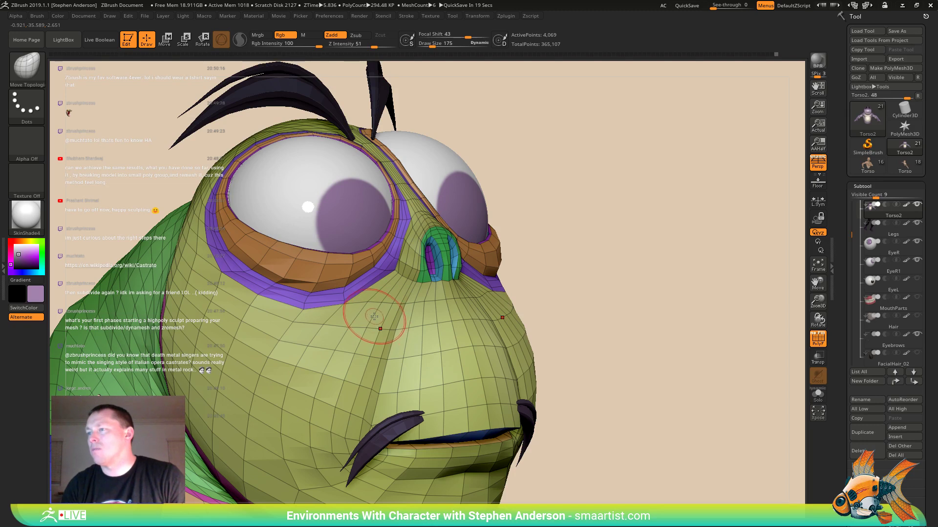
key("b")
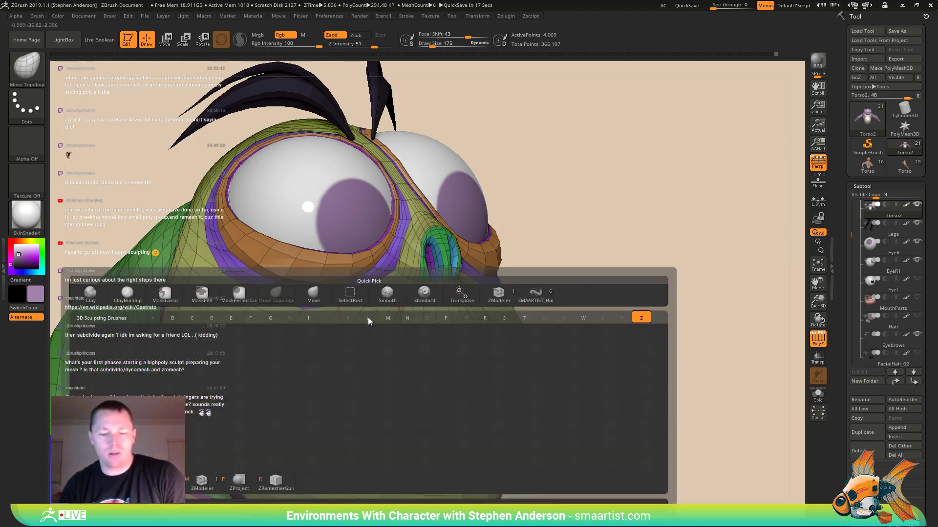
key("z")
key("m")
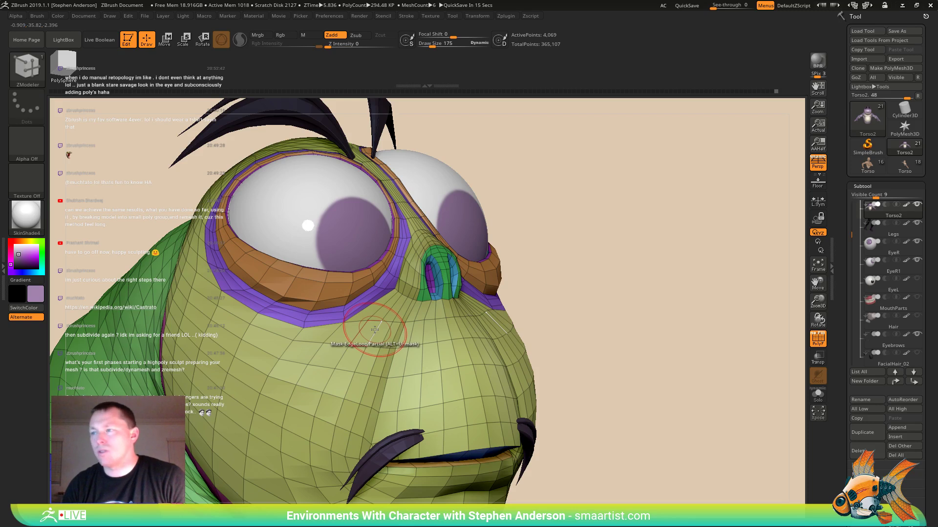
left_click(375, 330, "ctrl")
mouse_move(425, 337)
right_mouse_down("ctrl")
mouse_move(436, 330)
mouse_move(420, 290)
mouse_move(419, 299)
mouse_move(468, 296)
right_mouse_up("ctrl")
key("ctrl")
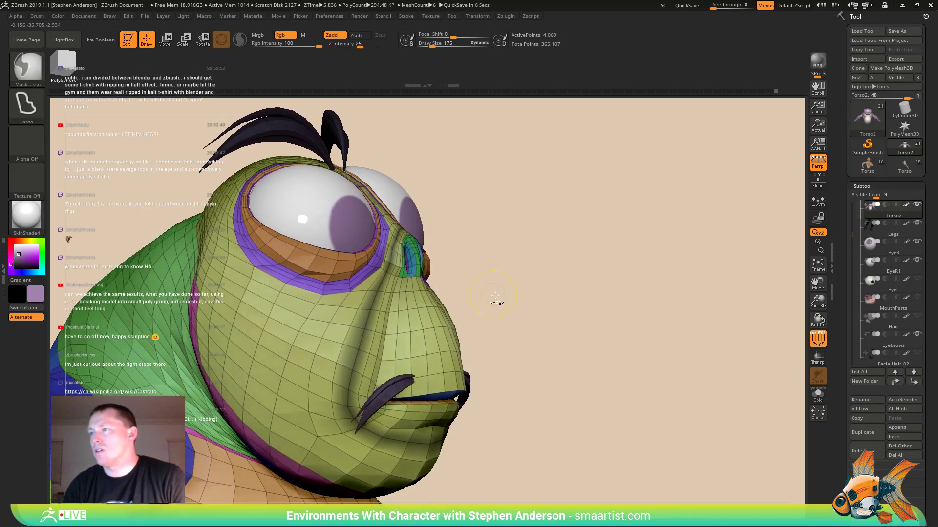
left_click(495, 295, "ctrl")
- Reshape and smooth the unmasked loop around the muzzle with the Move brush at draw size 382, and clear the mask
key("b")
key("m")
key("v")
right_click_drag(400, 336, 439, 332)
key("s")
left_click_drag(356, 335, 343, 356)
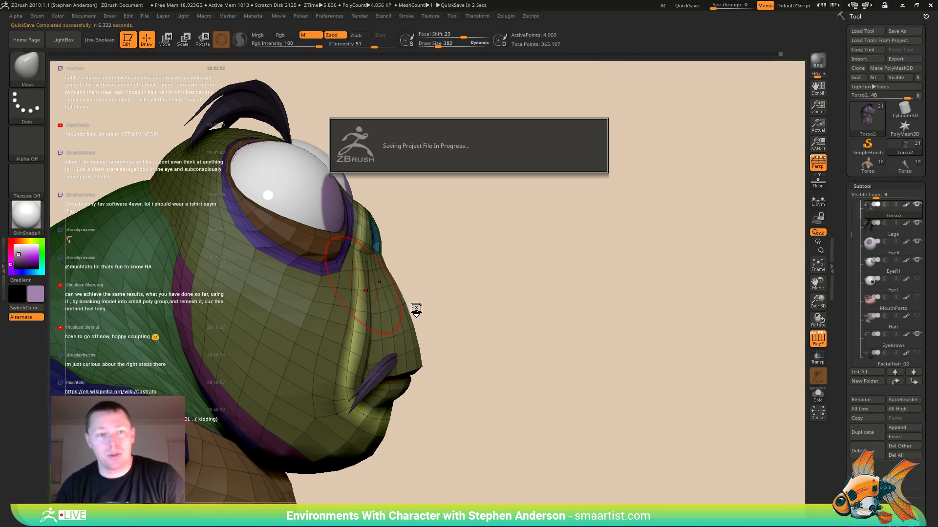
left_click_drag(453, 295, 497, 350)
key("shift+f")
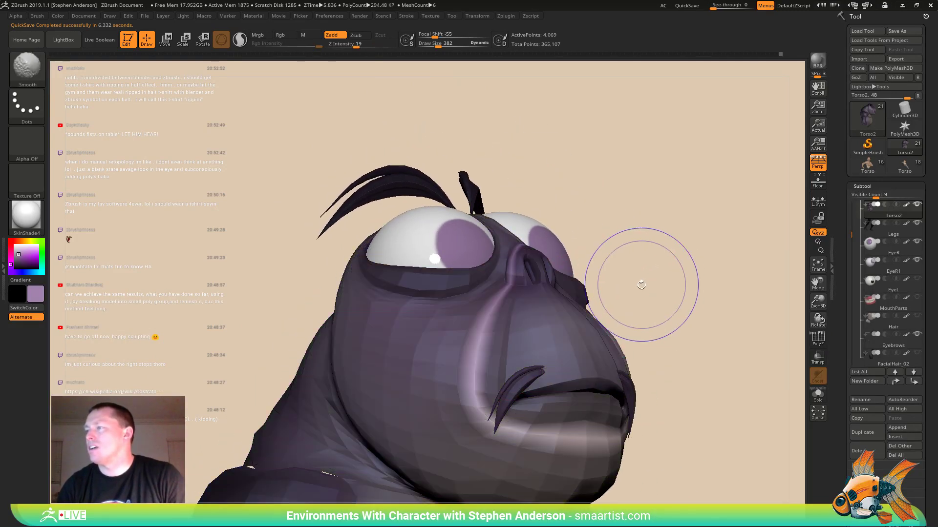
left_click_drag(640, 278, 502, 370)
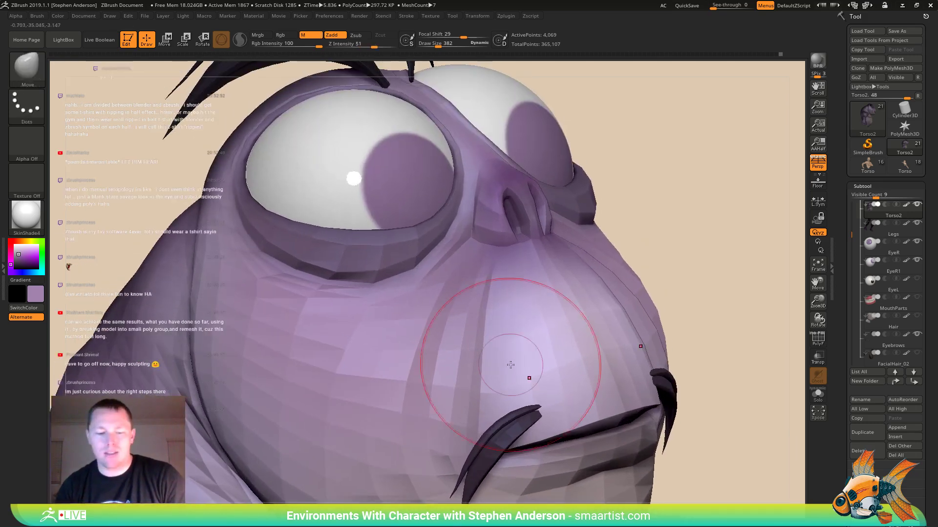
- Isolate the edge loop from the nostril to the mouth corner with an inverted ZModeler edge-loop mask, and mask its nostril end
key("b")
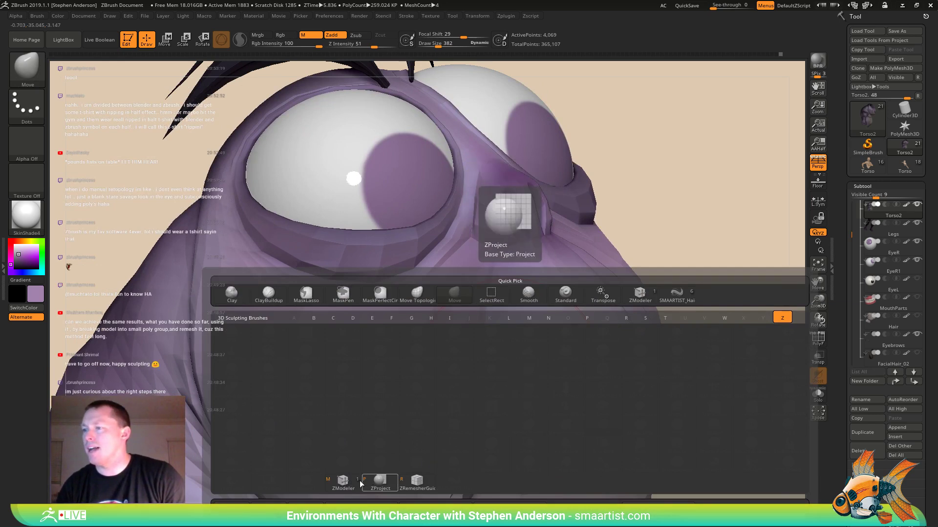
key("m")
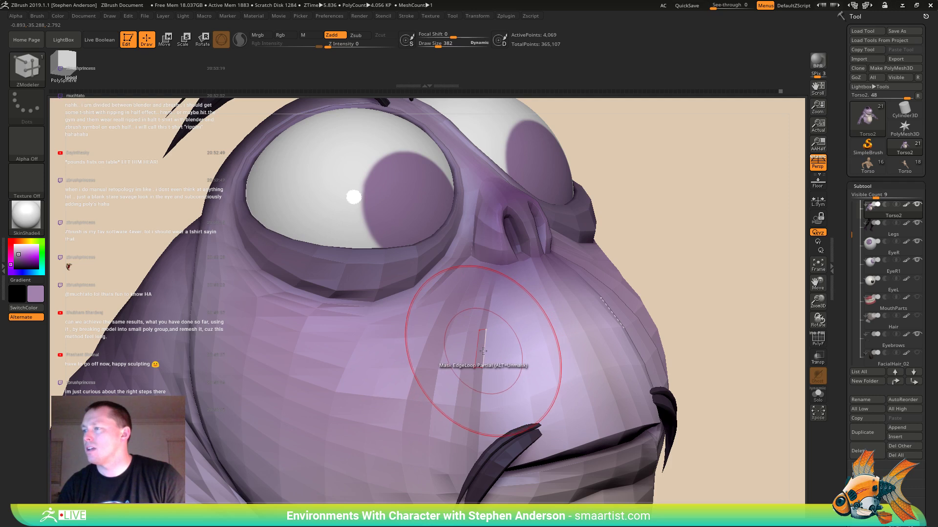
left_click(666, 245, "ctrl")
right_click_drag(502, 322, 495, 337, "ctrl")
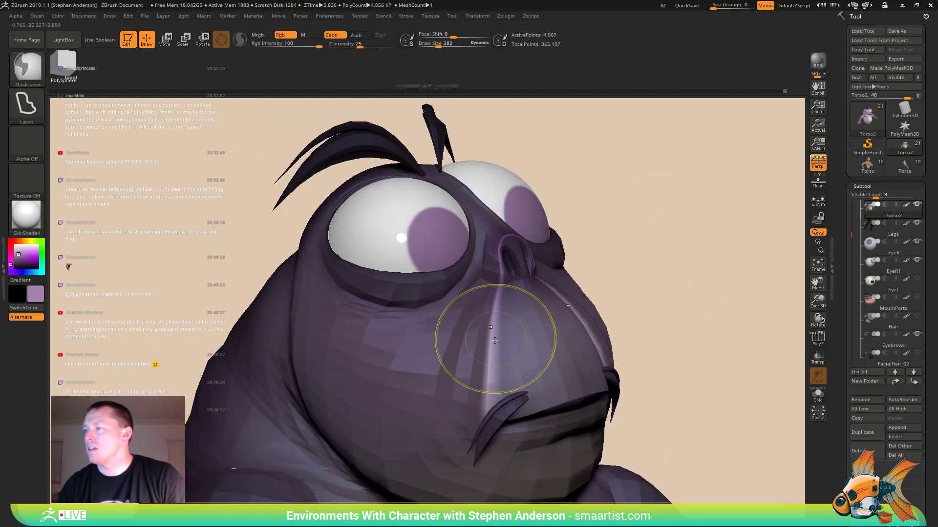
mouse_move(520, 286)
left_mouse_down("ctrl")
mouse_move(476, 211)
mouse_move(571, 188)
left_mouse_up("ctrl")
right_click_drag(633, 289, 592, 199, "alt")
right_click_drag(638, 249, 473, 261)
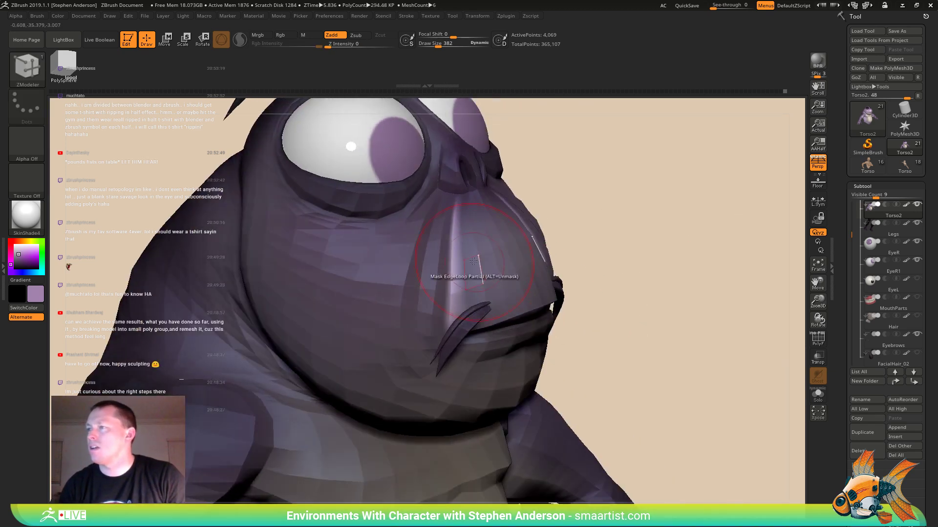
key("shift")
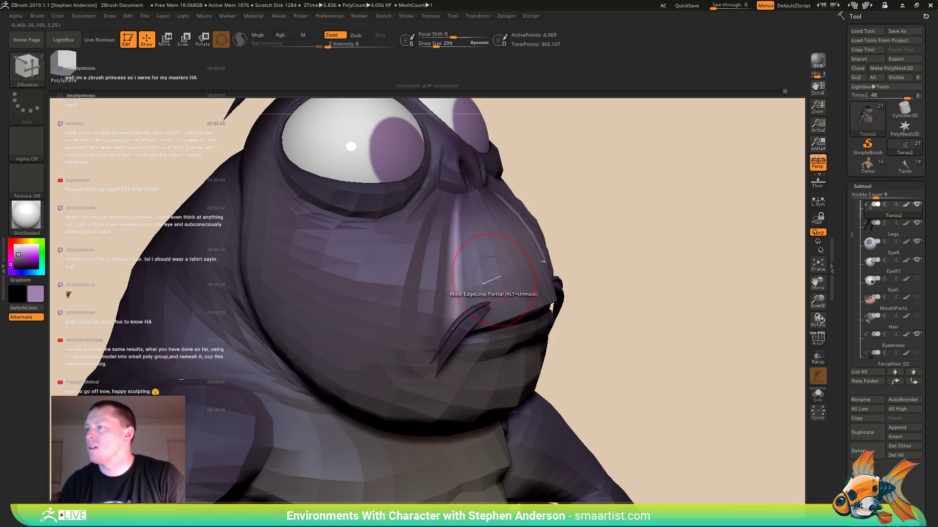
- Adjust the unmasked loop between the nostril and the mouth corner with the Move brush at draw size 299
key("b")
key("m")
key("v")
mouse_move(526, 249)
right_mouse_down()
mouse_move(481, 239)
mouse_move(500, 271)
mouse_move(512, 274)
mouse_move(489, 245)
mouse_move(450, 253)
mouse_move(470, 260)
mouse_move(459, 222)
right_mouse_up()
key("shift+f")
right_click_drag(490, 254, 471, 335)
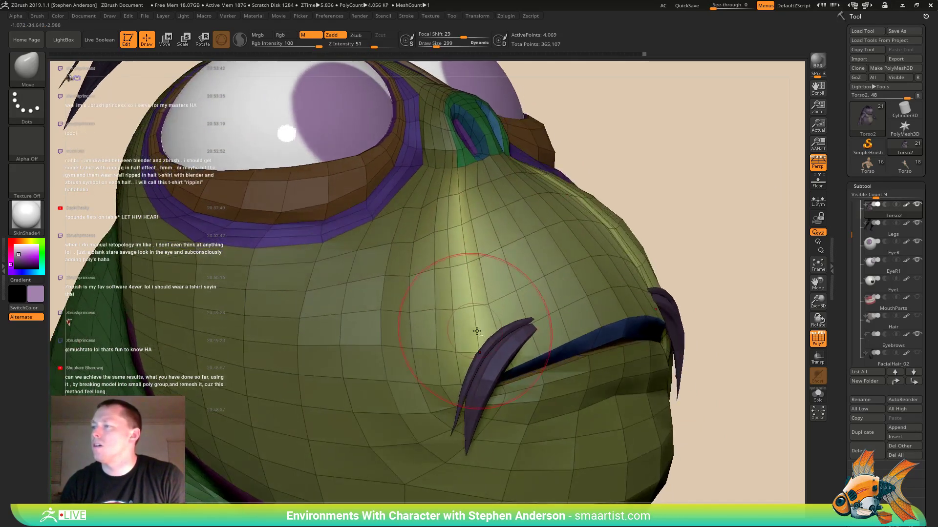
- Lasso-mask the areas by the nose and mouth, smooth the exposed upper muzzle loop, and clear the mask
right_click_drag(502, 304, 574, 176)
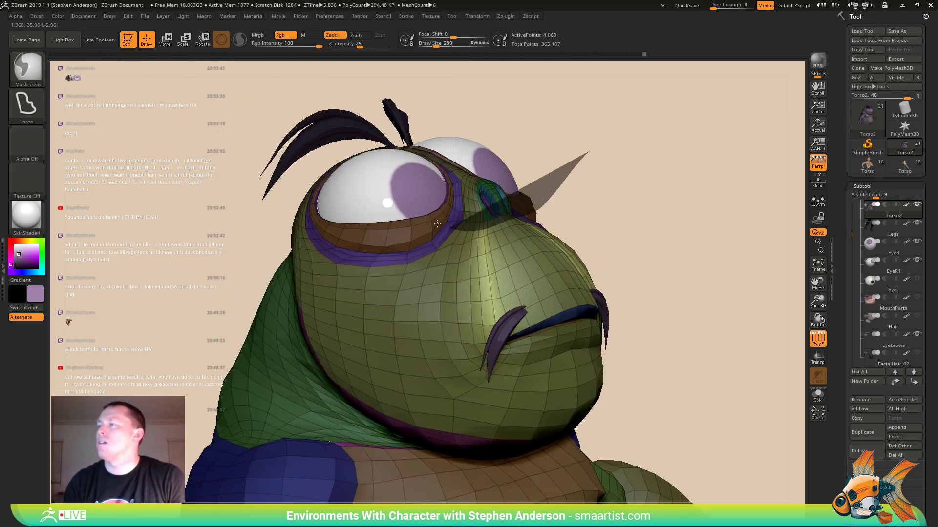
mouse_move(669, 308)
right_mouse_down()
mouse_move(690, 317)
mouse_move(687, 338)
right_mouse_up()
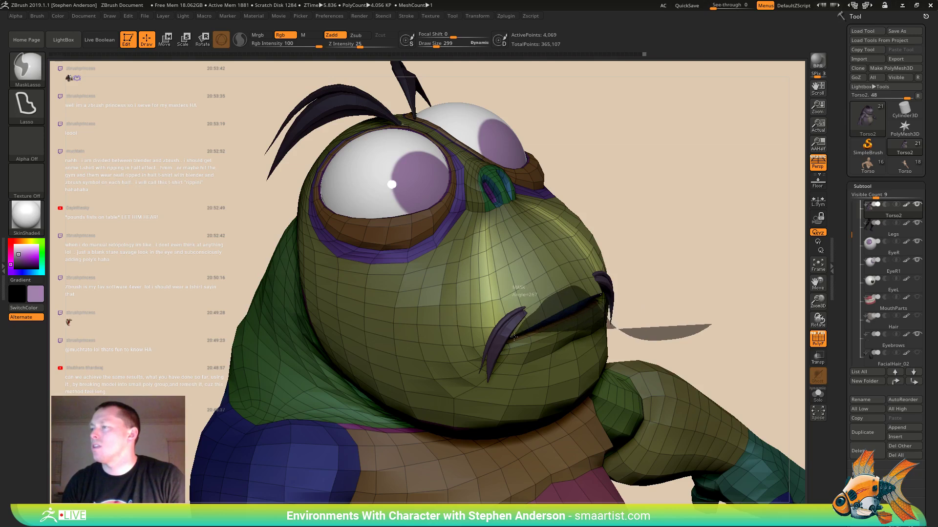
mouse_move(513, 336)
left_mouse_down("ctrl")
mouse_move(503, 350)
mouse_move(508, 342)
left_mouse_up("ctrl")
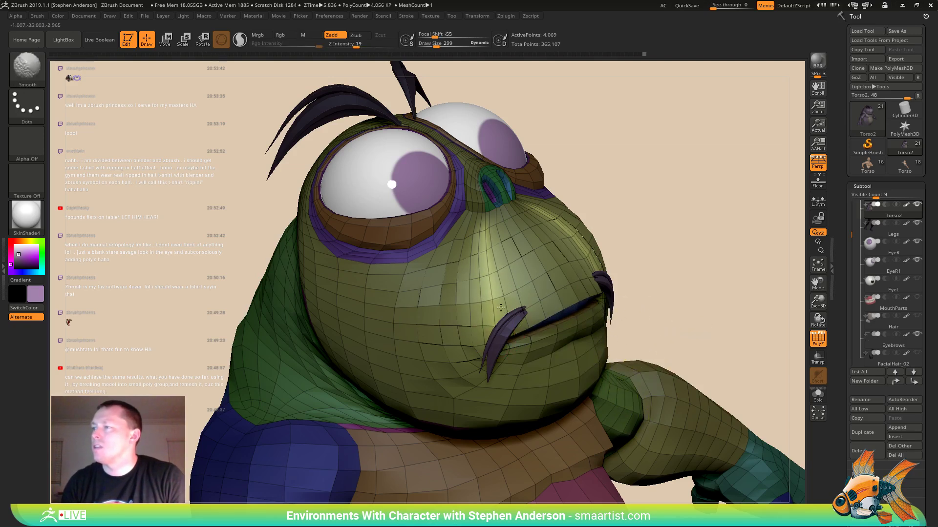
mouse_move(507, 272)
right_mouse_down()
mouse_move(517, 273)
mouse_move(499, 275)
right_mouse_up()
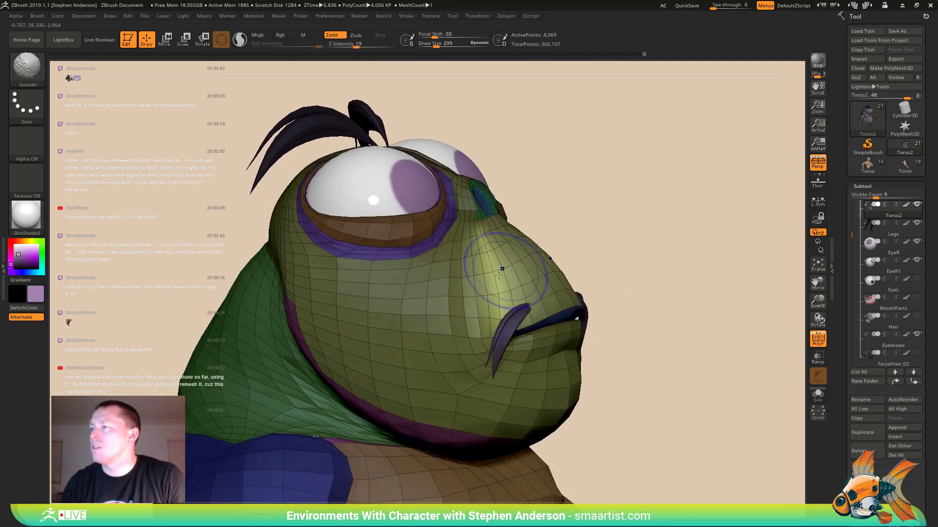
left_click_drag(514, 264, 530, 259, "shift")
mouse_move(597, 230)
right_mouse_down()
mouse_move(533, 230)
mouse_move(547, 225)
right_mouse_up()
key("shift+f")
left_click_drag(704, 140, 738, 191, "ctrl")
- Adjust the side of the muzzle behind the mouth corner in side view with the Move brush at draw size 469
mouse_move(576, 234)
right_mouse_down()
mouse_move(659, 269)
mouse_move(559, 299)
mouse_move(543, 243)
mouse_move(508, 326)
mouse_move(494, 268)
mouse_move(505, 283)
mouse_move(462, 402)
mouse_move(561, 363)
mouse_move(508, 337)
mouse_move(561, 308)
mouse_move(544, 318)
mouse_move(574, 315)
mouse_move(523, 322)
mouse_move(542, 320)
mouse_move(557, 352)
mouse_move(584, 332)
right_mouse_up()
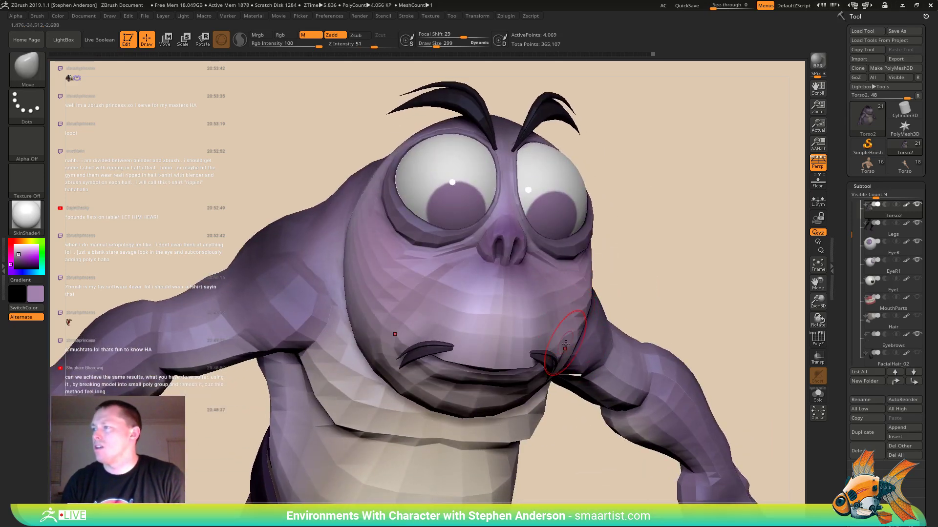
right_click_drag(559, 351, 518, 298)
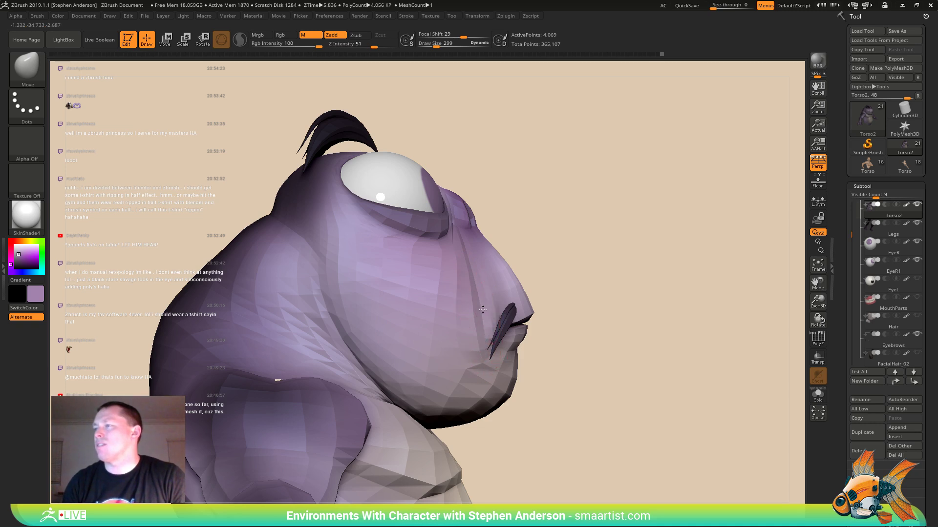
left_click_drag(480, 308, 482, 308)
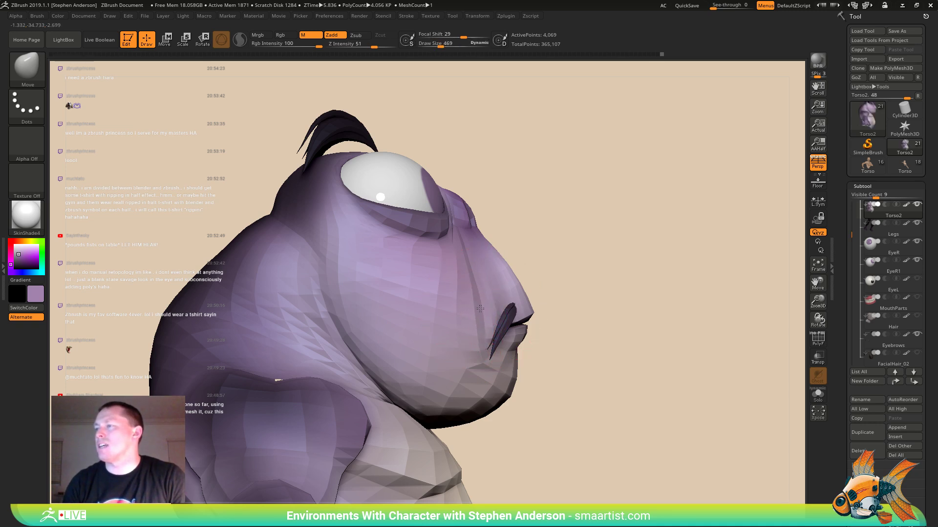
- Isolate the torso subtool in wireframe and remove the extra edge loop at the mouth corner with ZModeler
key("shift+f")
mouse_move(481, 309)
right_mouse_down()
mouse_move(519, 232)
mouse_move(498, 248)
mouse_move(482, 287)
mouse_move(489, 297)
mouse_move(477, 282)
right_mouse_up()
key("b")
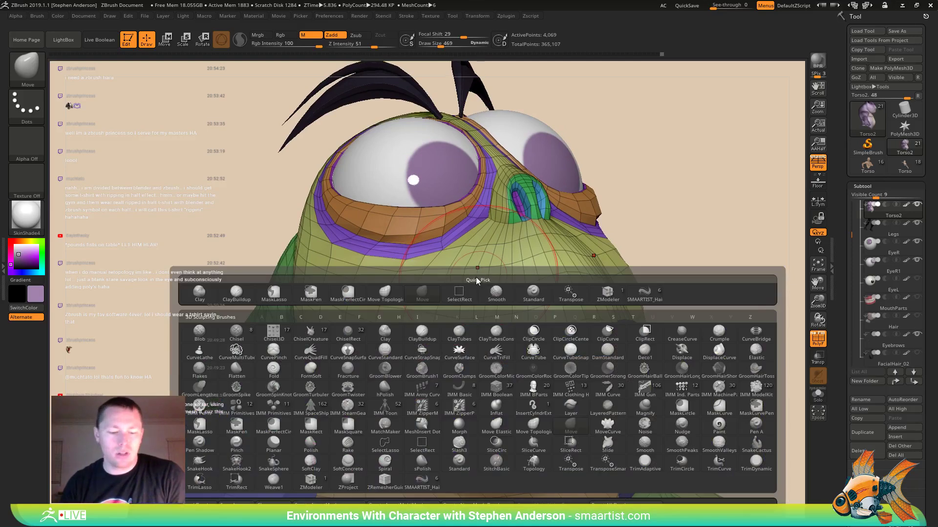
key("z")
key("m")
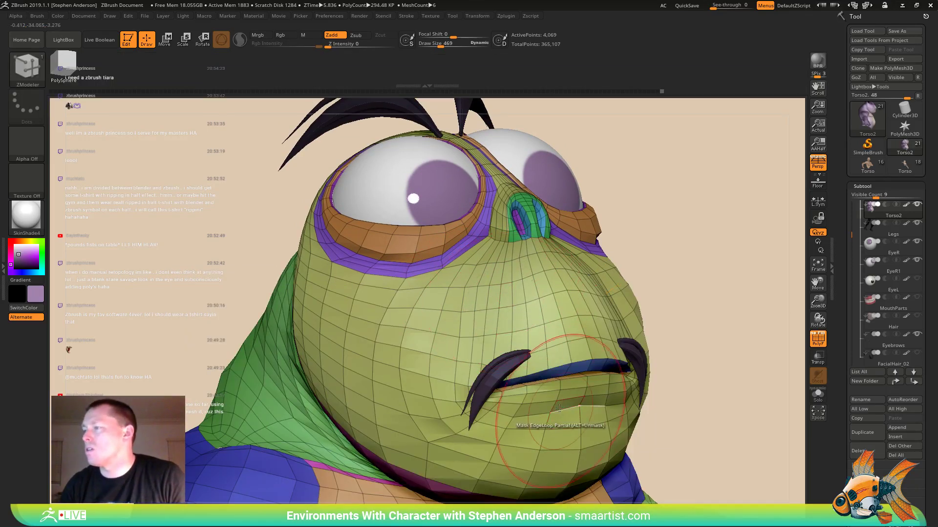
key("space")
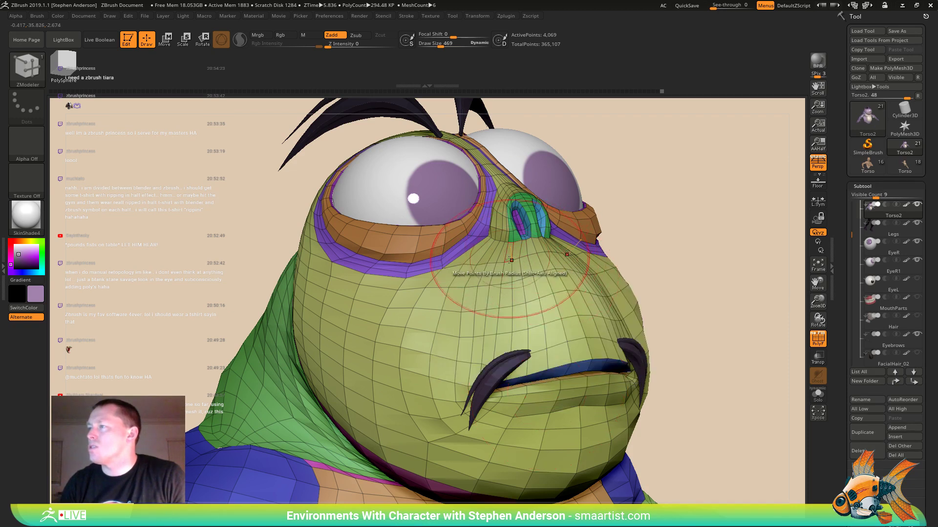
right_click_drag(509, 260, 513, 296)
left_click(817, 395)
right_click_drag(469, 389, 445, 369, "alt")
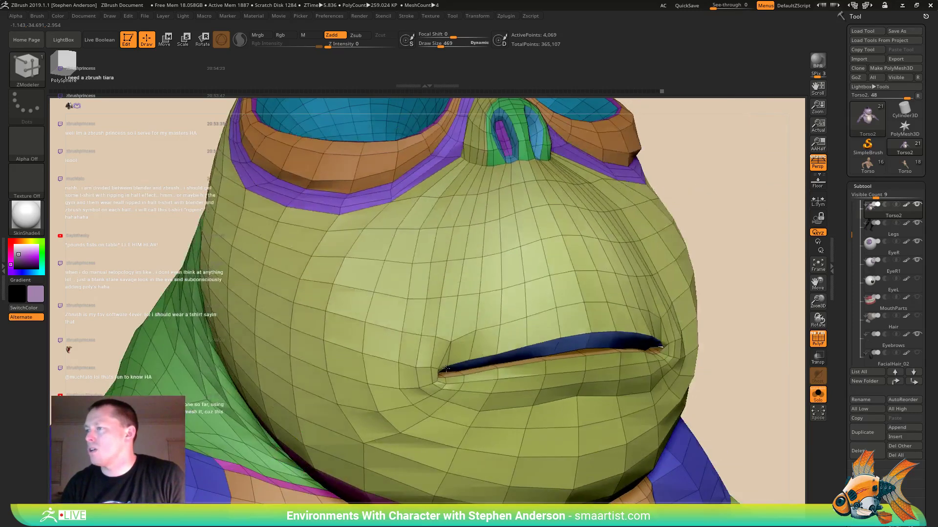
left_click(446, 369, "alt")
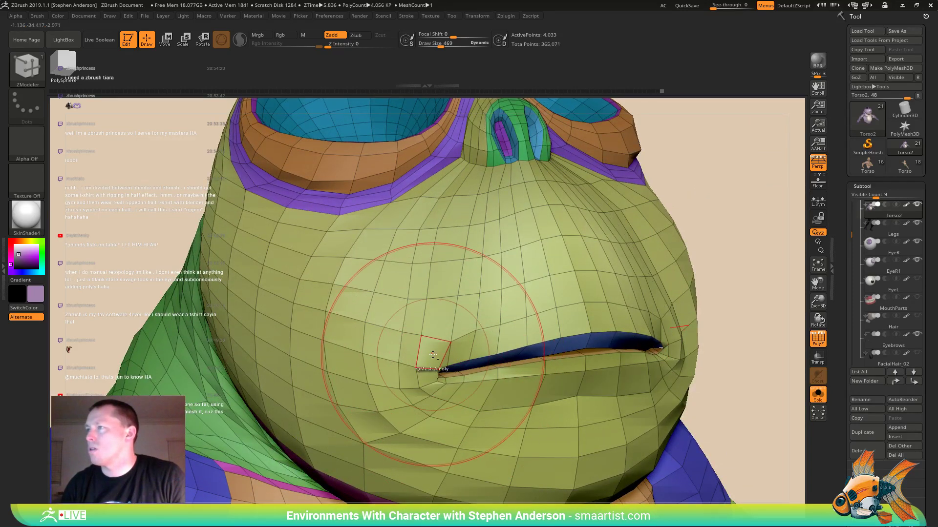
- Set ZModeler's edge action to Mask EdgeLoop Partial, mask the loop from the nose around the mouth, and invert the mask
right_click_drag(443, 355, 385, 357, "ctrl")
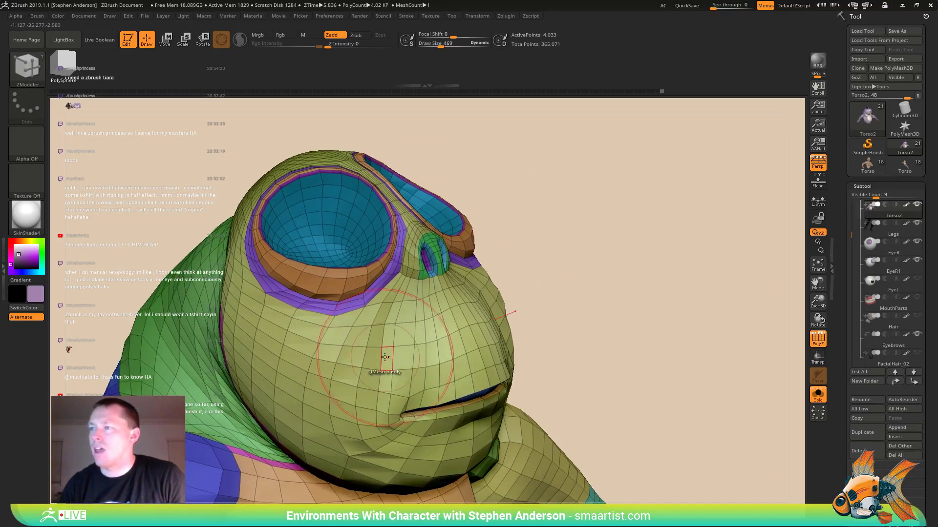
key("space")
left_click(378, 303)
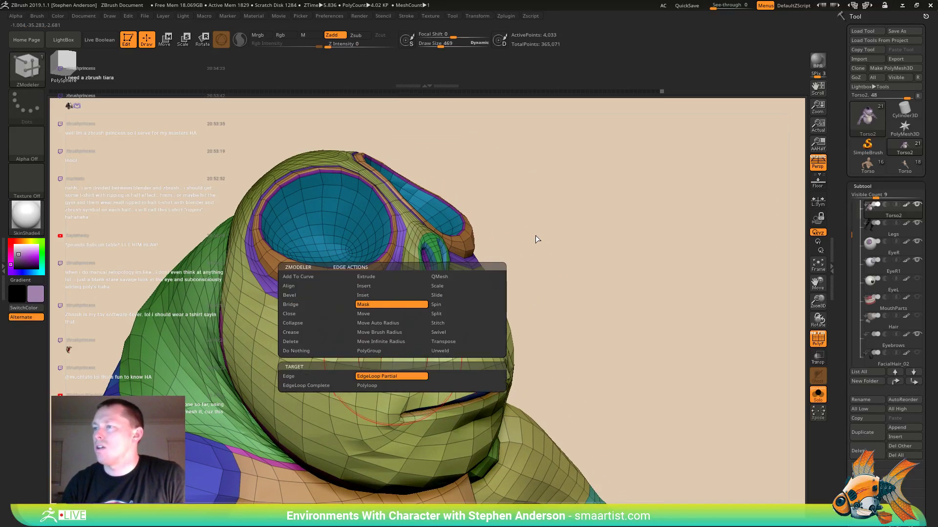
right_click_drag(429, 342, 425, 316)
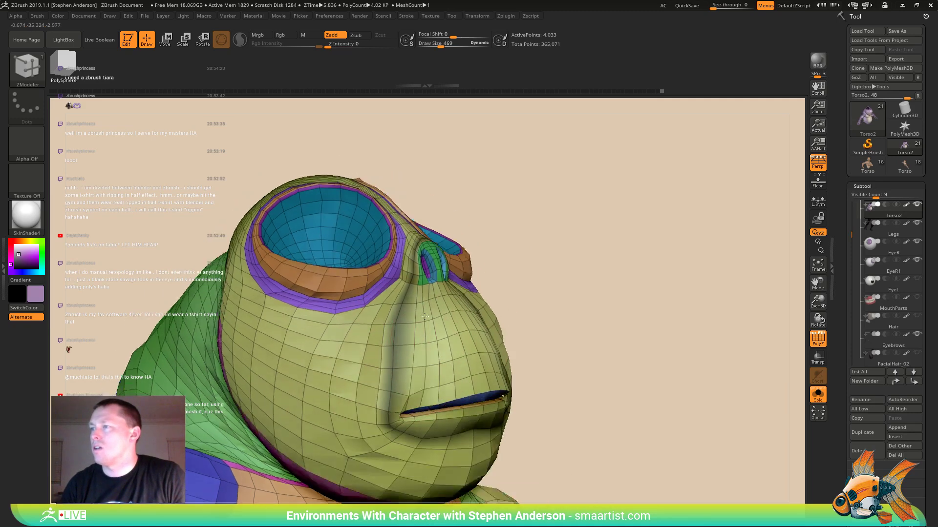
right_click_drag(502, 335, 402, 309)
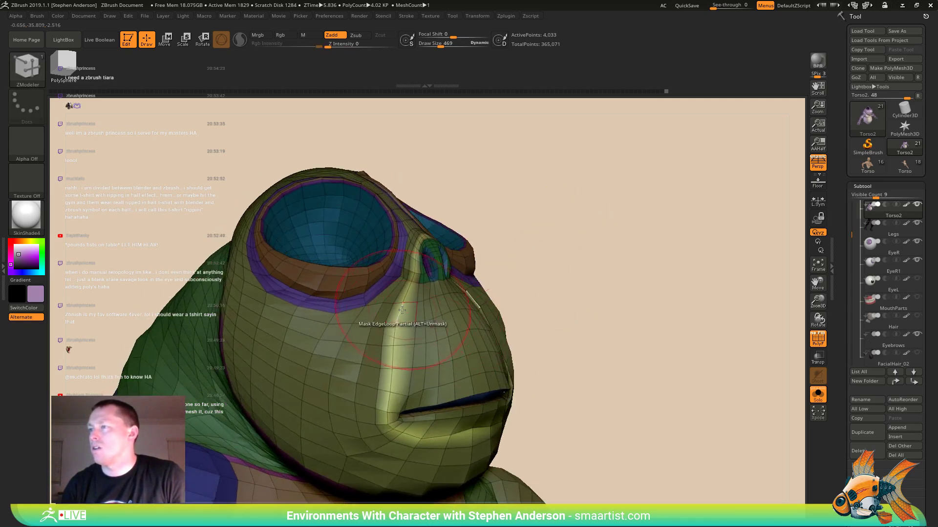
- Lasso-mask the loop's end near the nose, smooth the exposed muzzle fold at draw size 189, and clear the mask
key("s")
key("ctrl")
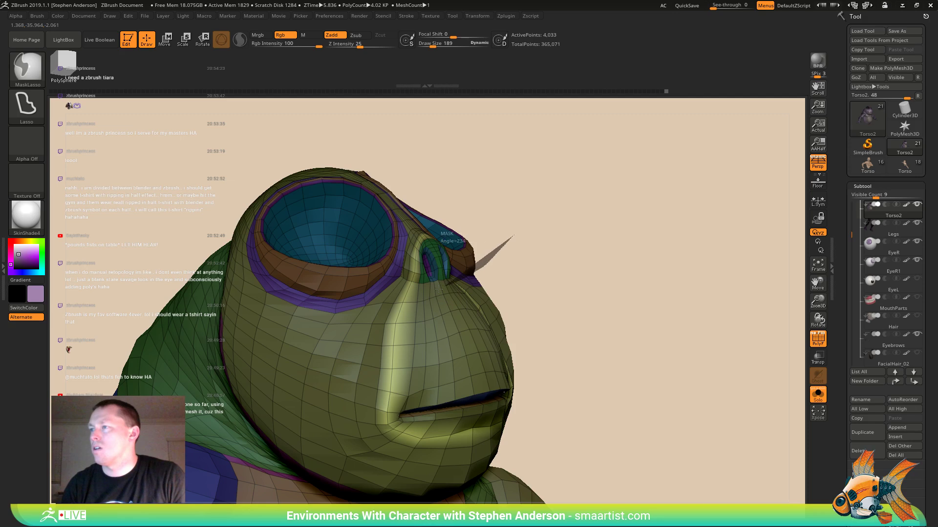
mouse_move(439, 289)
left_mouse_down()
mouse_move(425, 193)
mouse_move(429, 205)
left_mouse_up()
key("shift")
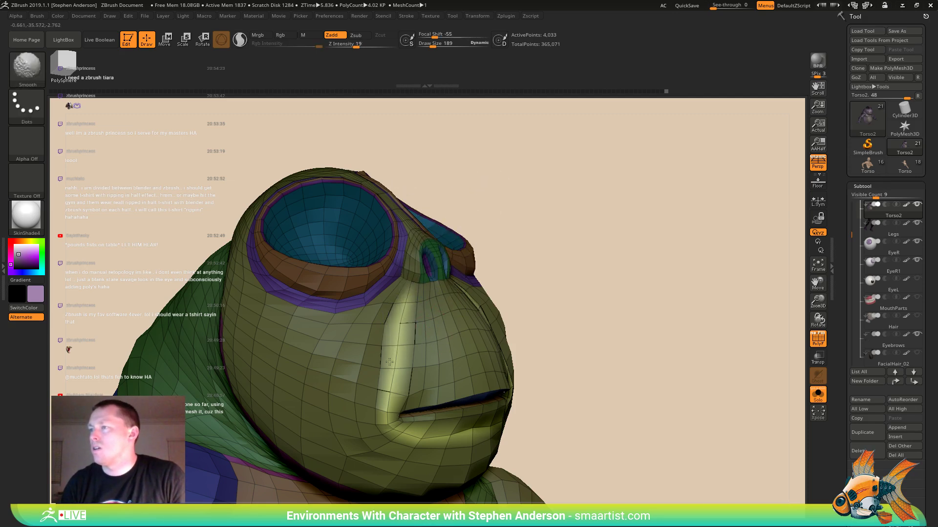
mouse_move(440, 449)
right_mouse_down()
mouse_move(508, 394)
mouse_move(499, 414)
mouse_move(561, 377)
mouse_move(537, 380)
mouse_move(548, 380)
mouse_move(470, 425)
mouse_move(471, 441)
right_mouse_up()
- Shape the muzzle fold and the area around the mouth corner with the Move brush at draw size 189
key("b")
key("m")
key("v")
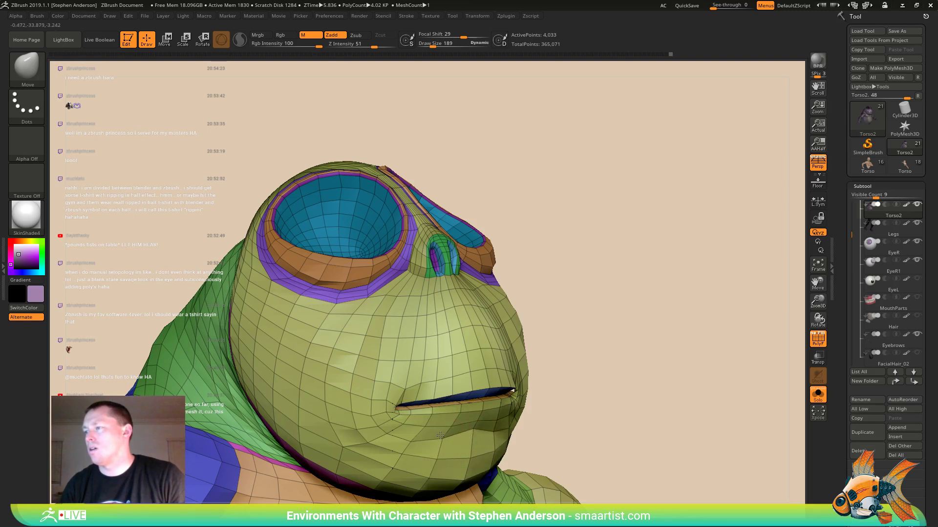
right_click_drag(437, 433, 449, 423)
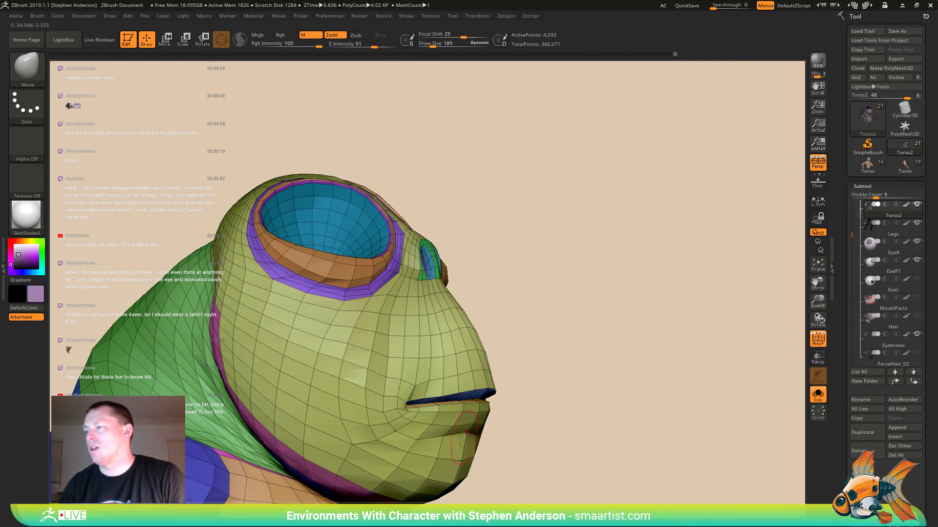
right_click_drag(462, 434, 437, 439)
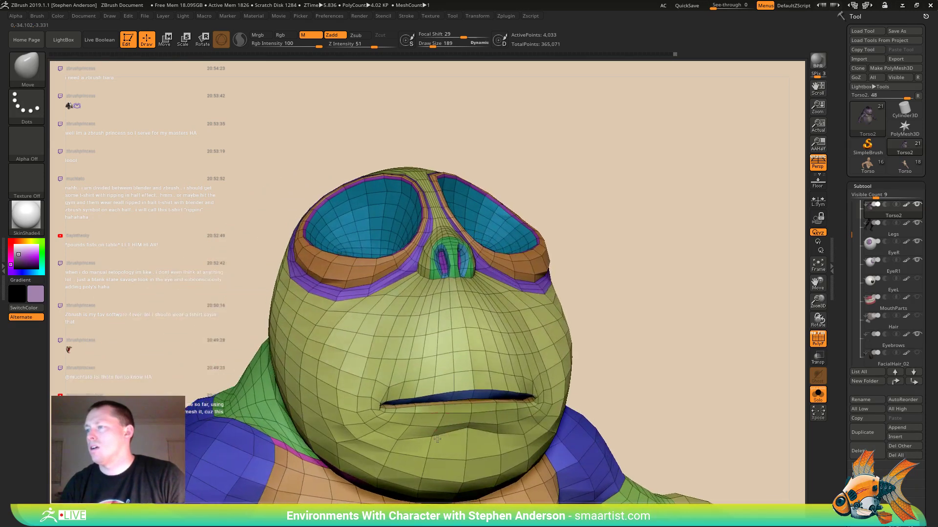
right_click_drag(370, 365, 359, 378)
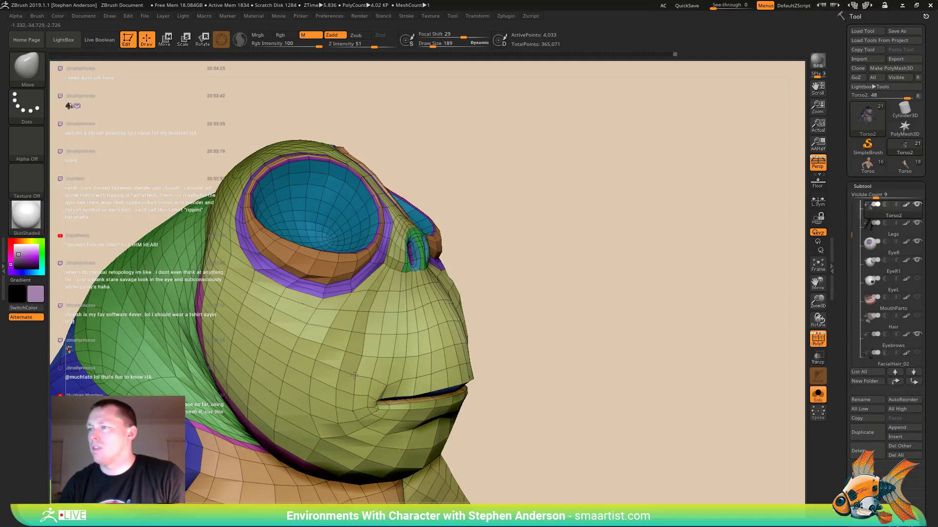
right_click_drag(366, 310, 365, 320)
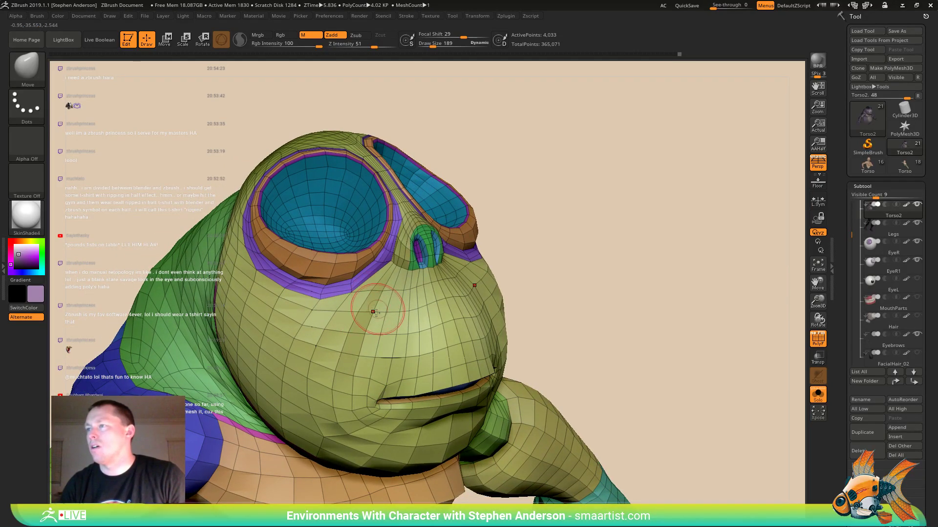
mouse_move(348, 383)
right_mouse_down()
mouse_move(379, 339)
mouse_move(410, 390)
mouse_move(400, 386)
mouse_move(430, 383)
right_mouse_up()
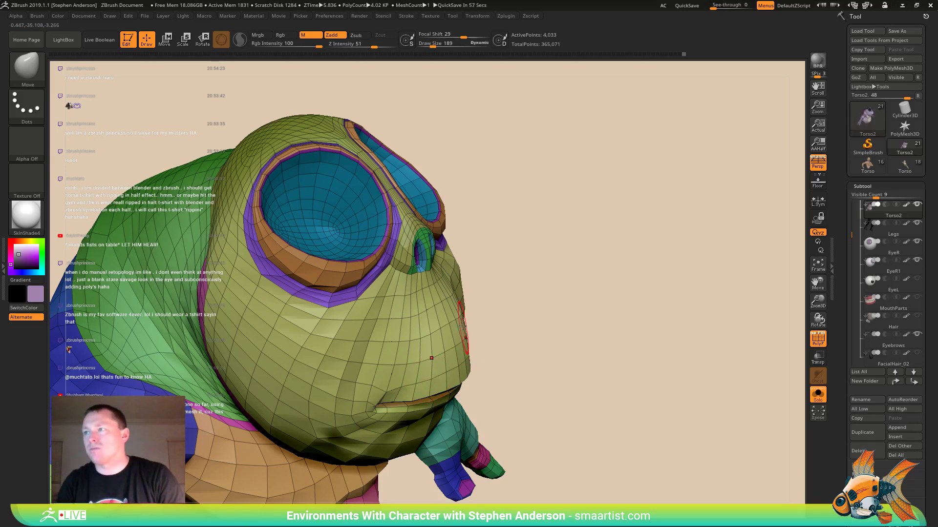
right_click_drag(413, 291, 425, 275)
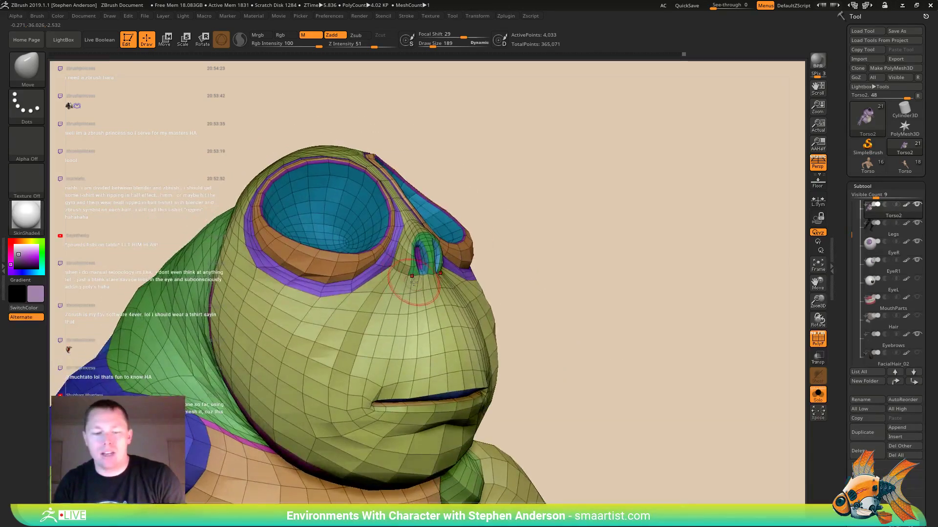
- Leave solo mode to show the remaining subtools, check the head without wireframe, and restore the wireframe
key("shift+f")
right_click_drag(565, 275, 524, 228)
left_click(817, 395)
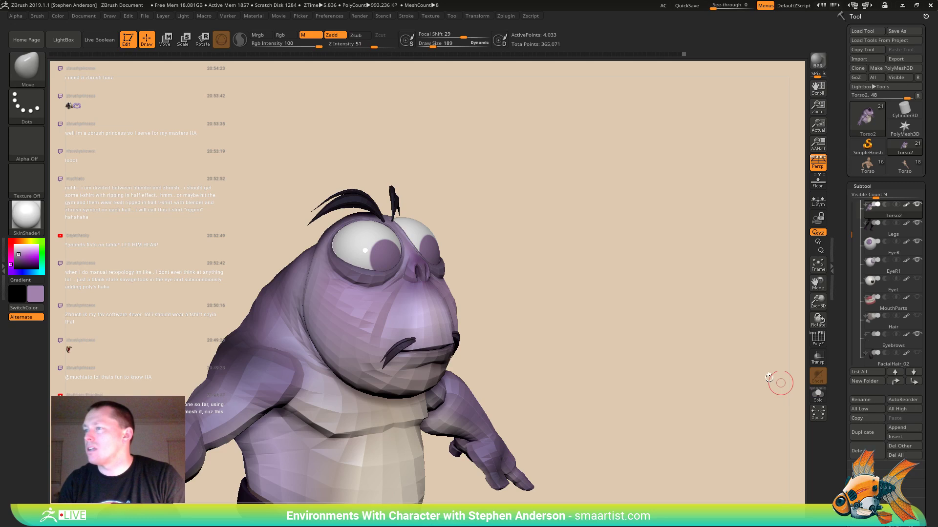
right_click_drag(779, 383, 441, 298)
mouse_move(569, 268)
right_mouse_down()
mouse_move(603, 276)
mouse_move(540, 284)
mouse_move(431, 337)
mouse_move(534, 272)
mouse_move(511, 293)
right_mouse_up()
key("shift+f")
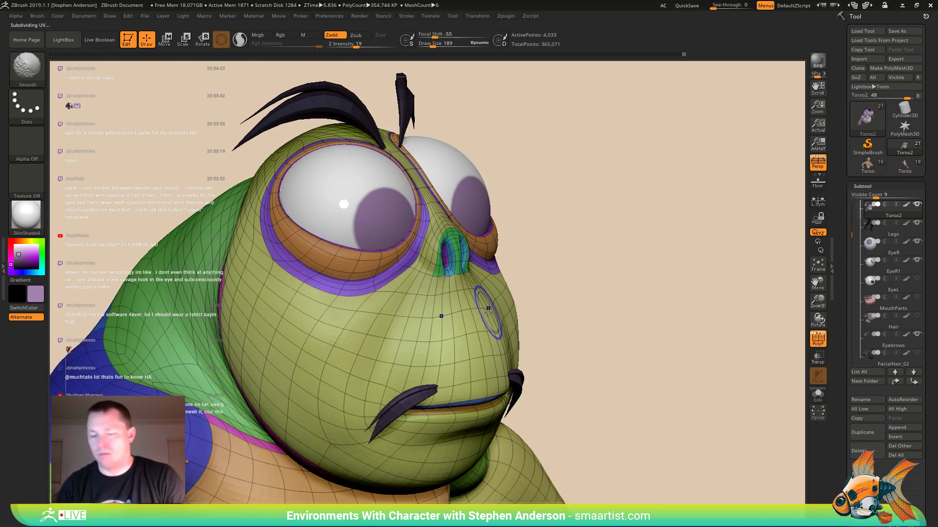
- Mask the edge loop running from the nose around the mouth with ZModeler, invert the mask, and return to the Move brush
mouse_move(475, 314)
right_mouse_down()
mouse_move(454, 283)
mouse_move(385, 318)
right_mouse_up()
key("b")
key("z")
key("m")
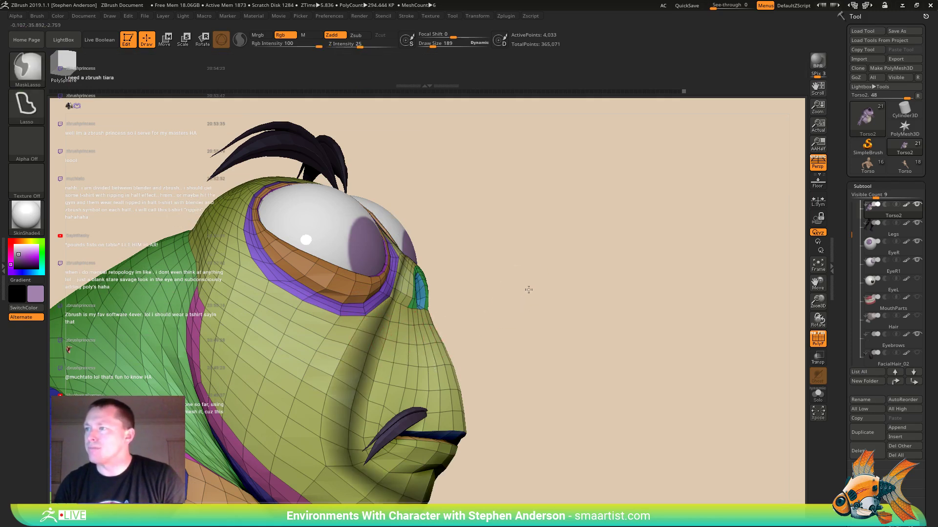
key("b")
key("m")
key("v")
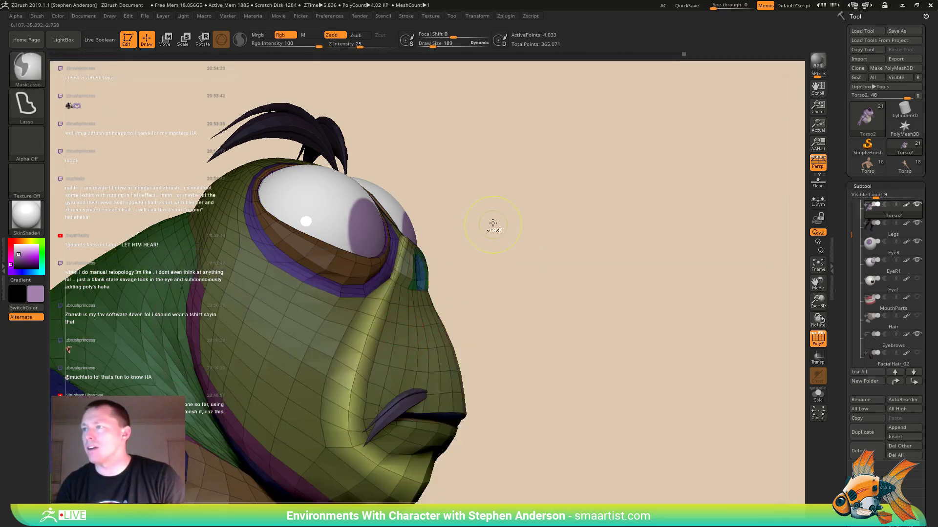
mouse_move(489, 210)
left_mouse_down("ctrl")
mouse_move(427, 286)
mouse_move(462, 172)
left_mouse_up("ctrl")
- Reshape the exposed fold between cheek and muzzle with the Move brush at draw size 446, and clear the mask
right_click_drag(418, 321, 454, 337)
key("s")
left_click_drag(386, 337, 397, 335)
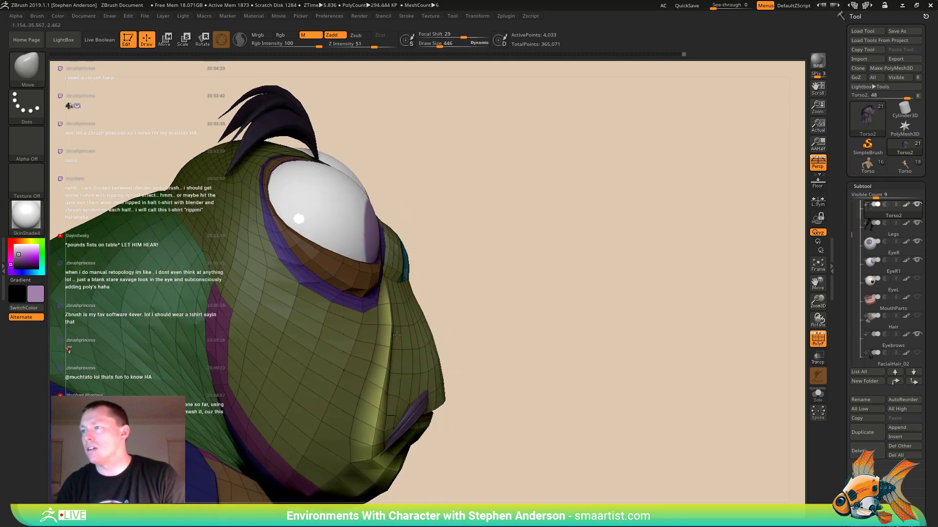
right_click_drag(397, 320, 379, 345)
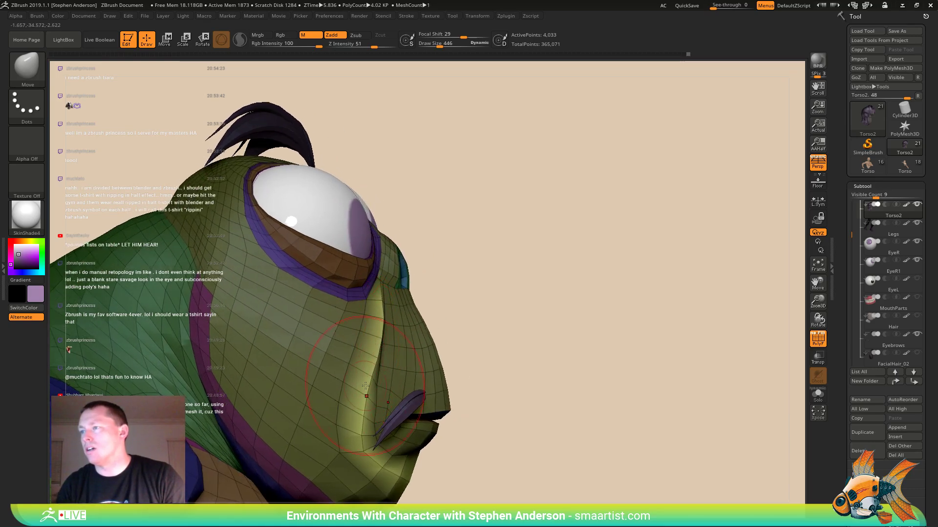
mouse_move(365, 386)
right_mouse_down()
mouse_move(378, 396)
mouse_move(410, 303)
mouse_move(393, 305)
right_mouse_up()
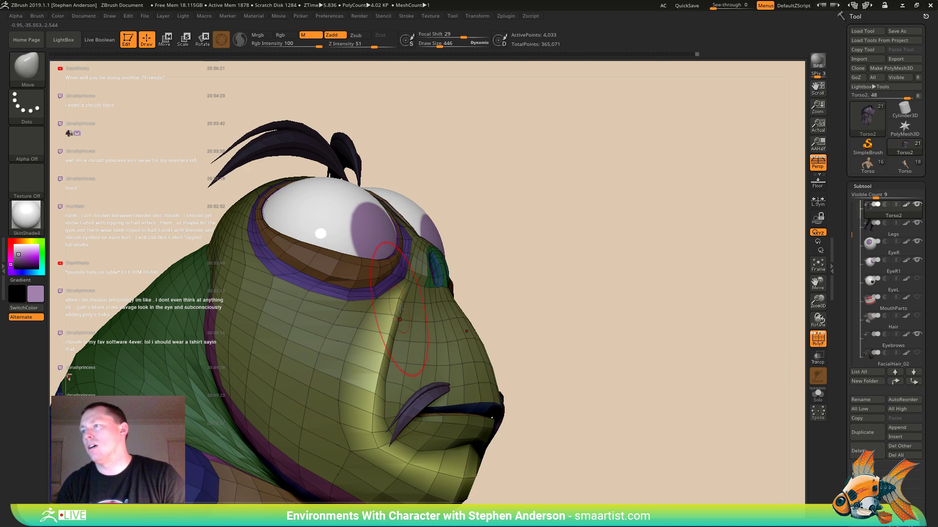
mouse_move(400, 310)
right_mouse_down()
mouse_move(400, 296)
mouse_move(365, 304)
right_mouse_up()
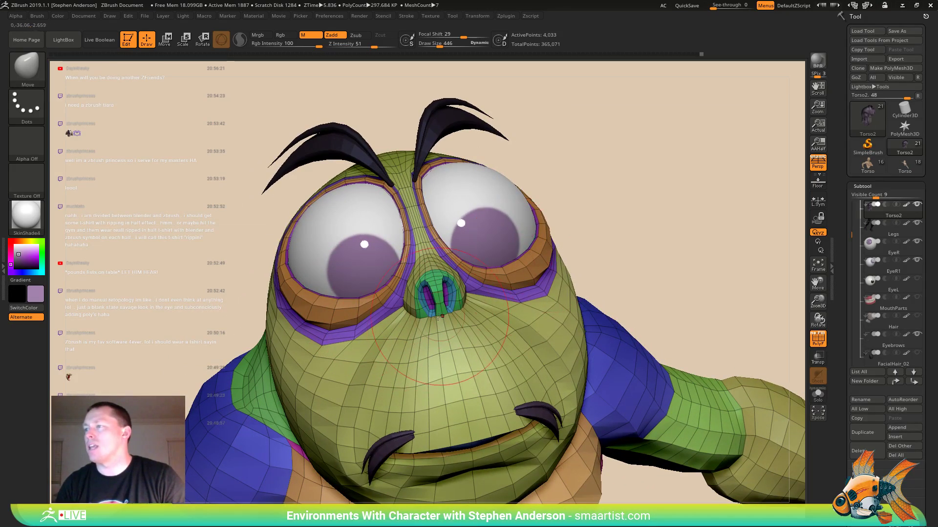
right_click_drag(379, 326, 353, 341)
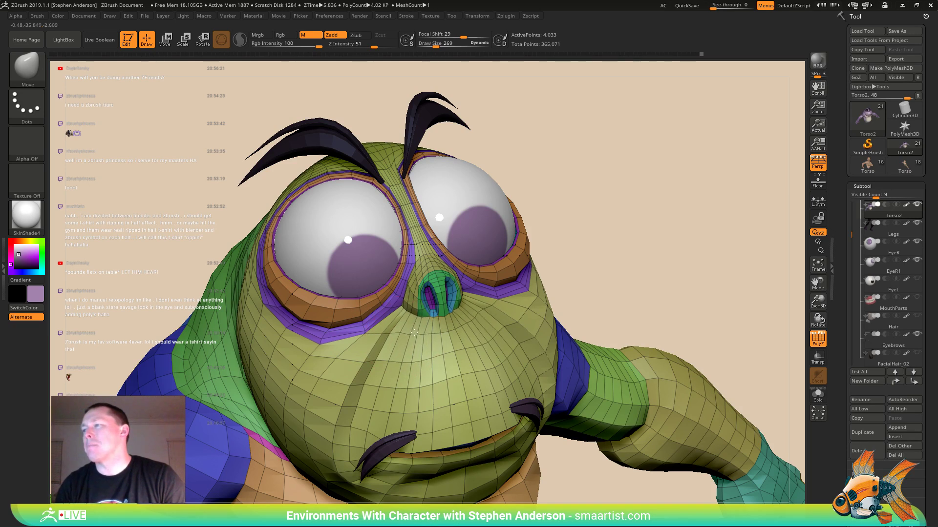
- Refine the muzzle surface just below the masked nose with the Move brush, reducing the draw size to 231 and 102
key("s")
mouse_move(426, 338)
left_mouse_down()
mouse_move(466, 327)
mouse_move(479, 276)
mouse_move(467, 242)
mouse_move(481, 244)
mouse_move(469, 274)
mouse_move(429, 299)
left_mouse_up()
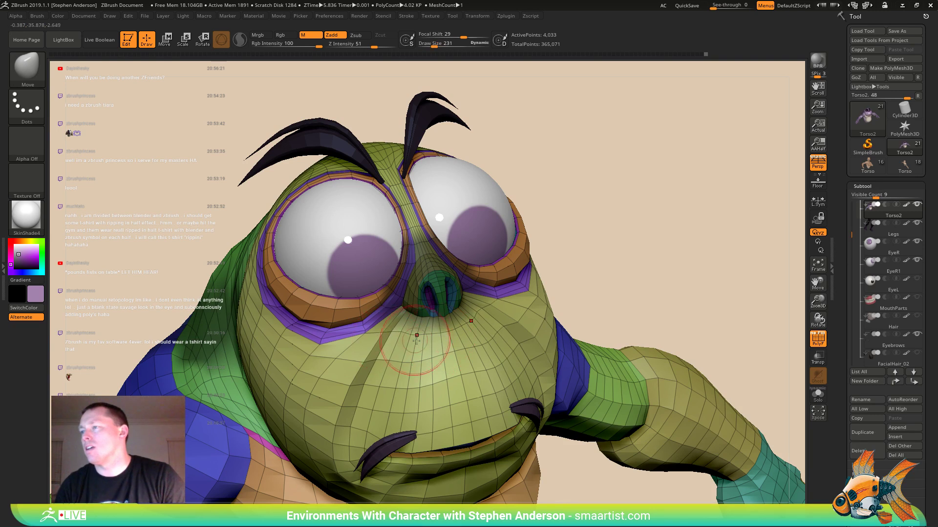
key("s")
mouse_move(430, 339)
left_mouse_down()
mouse_move(419, 335)
mouse_move(413, 349)
mouse_move(447, 342)
mouse_move(392, 330)
left_mouse_up()
key("s")
key("s")
key("s")
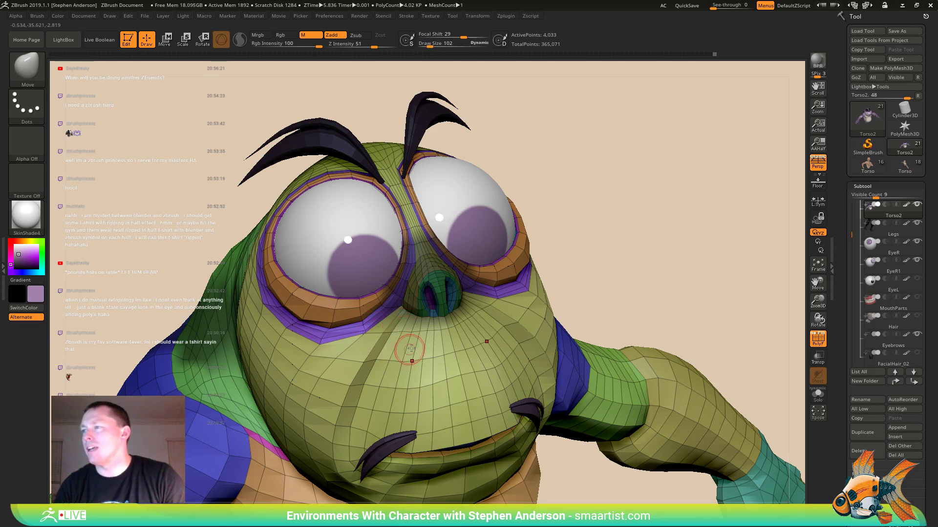
mouse_move(401, 334)
right_mouse_down()
mouse_move(400, 295)
mouse_move(448, 346)
right_mouse_up()
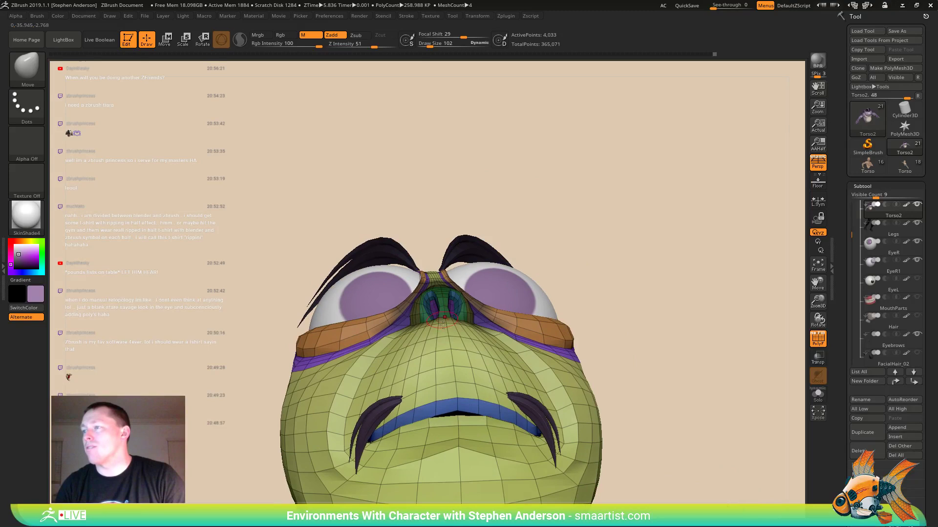
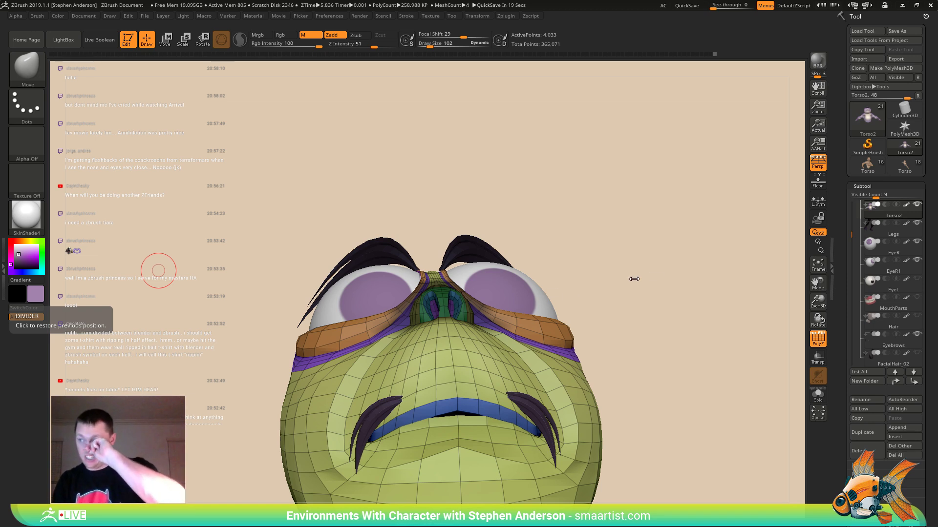
- Adjust the side and front of the muzzle with the Move brush at draw size 213, and check the form without wireframe
left_click_drag(656, 273, 661, 279)
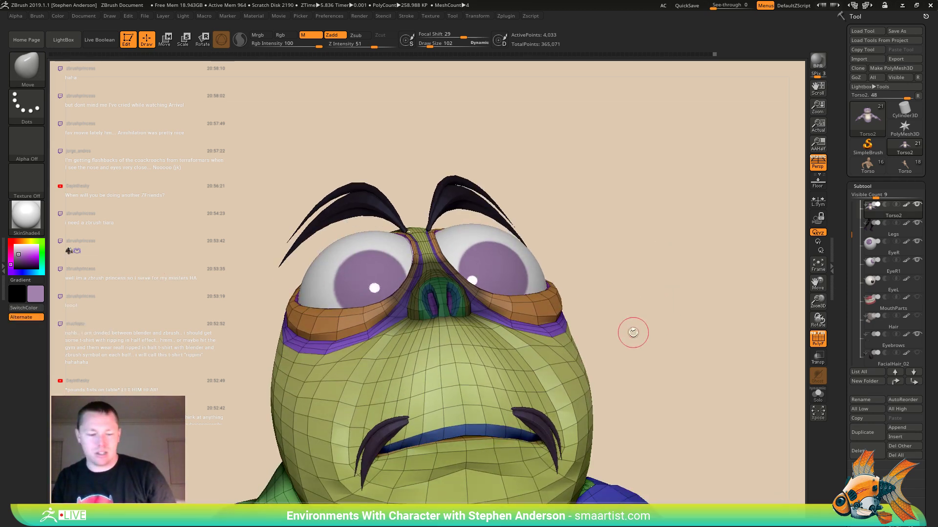
left_click_drag(632, 330, 626, 190, "alt")
key("s")
left_click_drag(398, 330, 491, 338)
mouse_move(387, 356)
right_mouse_down()
mouse_move(414, 376)
mouse_move(372, 322)
mouse_move(363, 345)
mouse_move(350, 334)
right_mouse_up()
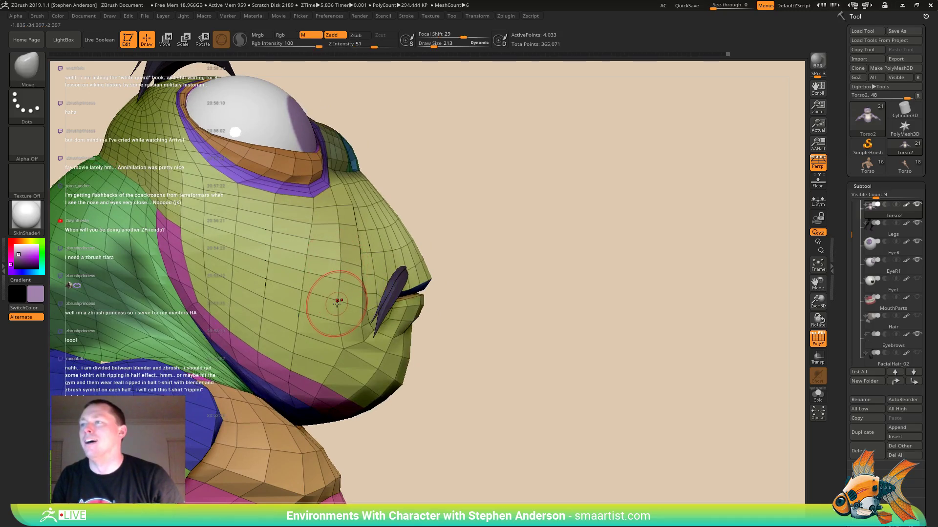
left_click_drag(522, 215, 411, 222)
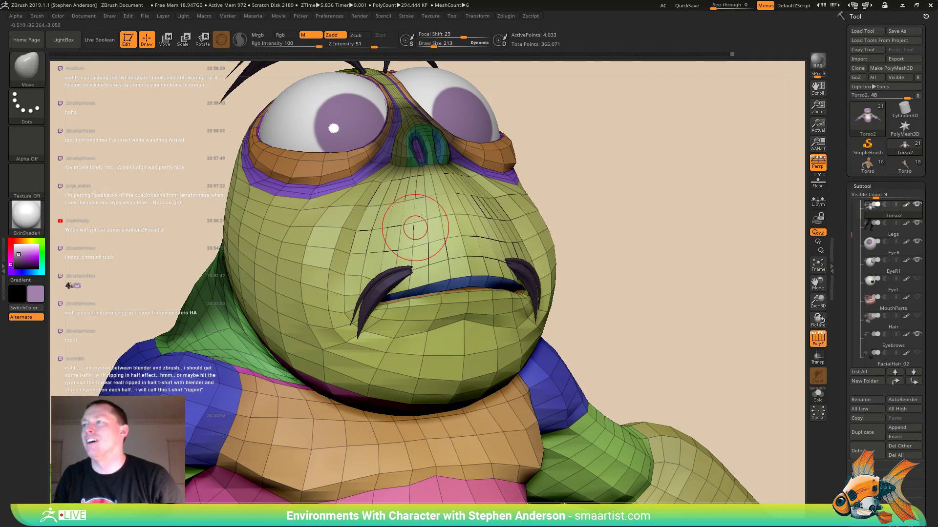
right_click_drag(416, 225, 491, 212)
key("shift+f")
right_click_drag(569, 248, 453, 222, "ctrl")
key("shift+f")
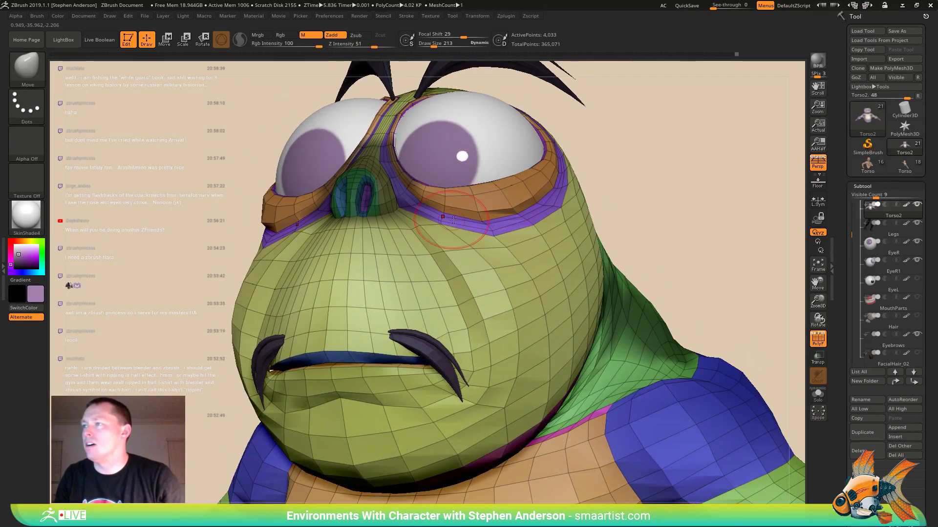
- Smooth and adjust the mesh between the nose and the top of the muzzle fold, using the Move brush at draw size 124
key("ctrl")
mouse_move(660, 161)
right_mouse_down()
mouse_move(414, 228)
mouse_move(401, 215)
right_mouse_up()
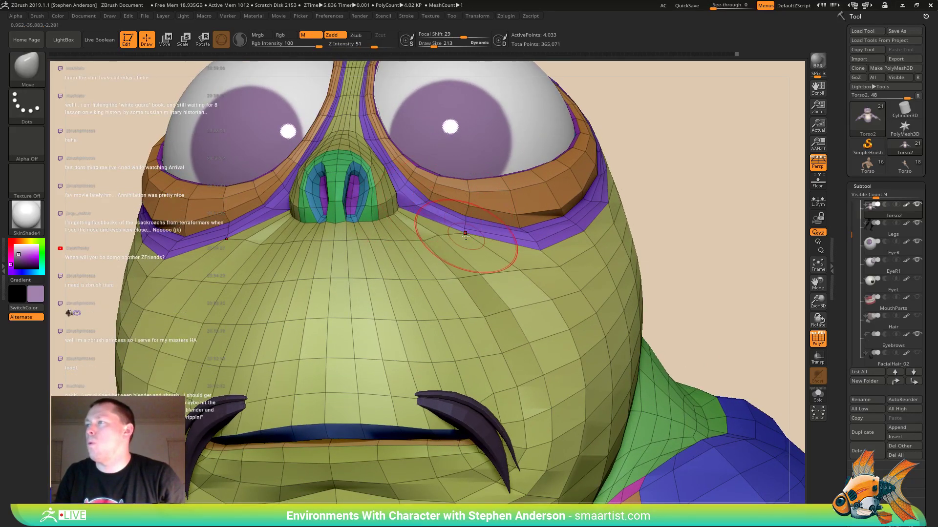
right_click_drag(460, 247, 378, 261)
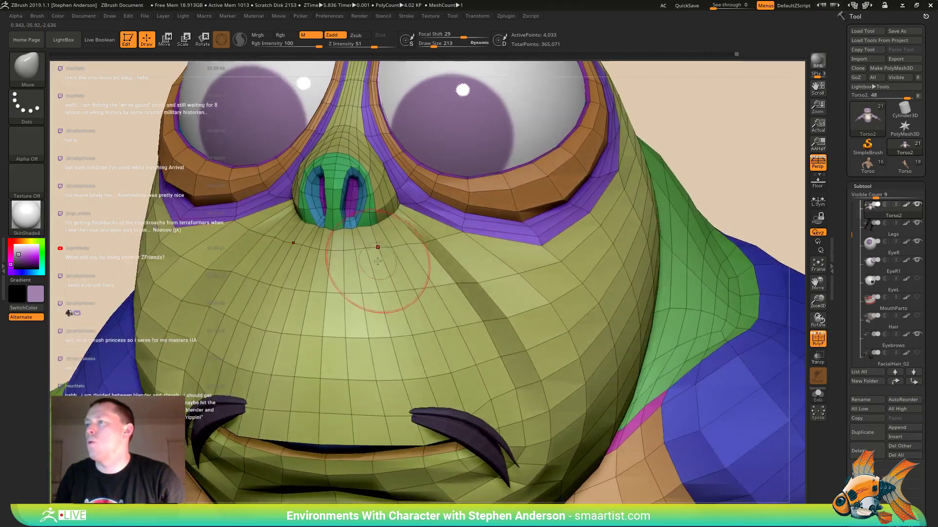
mouse_move(380, 256)
left_mouse_down("shift")
mouse_move(363, 266)
mouse_move(373, 260)
left_mouse_up("shift")
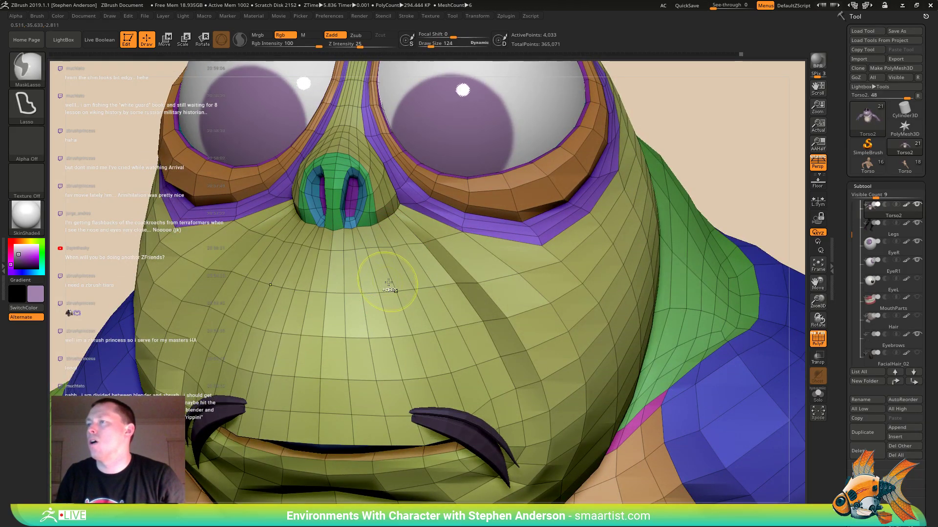
mouse_move(410, 263)
right_mouse_down()
mouse_move(374, 287)
mouse_move(414, 276)
right_mouse_up()
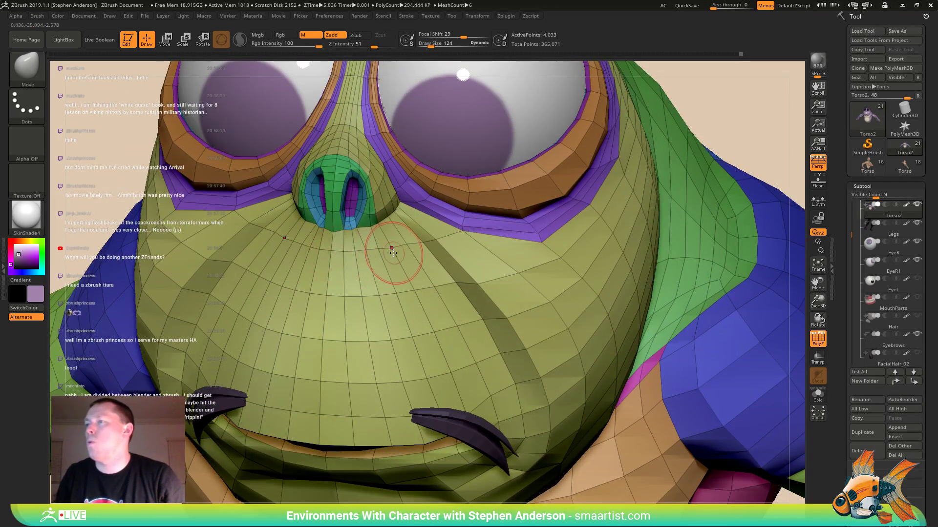
mouse_move(376, 262)
right_mouse_down()
mouse_move(376, 208)
mouse_move(392, 260)
right_mouse_up()
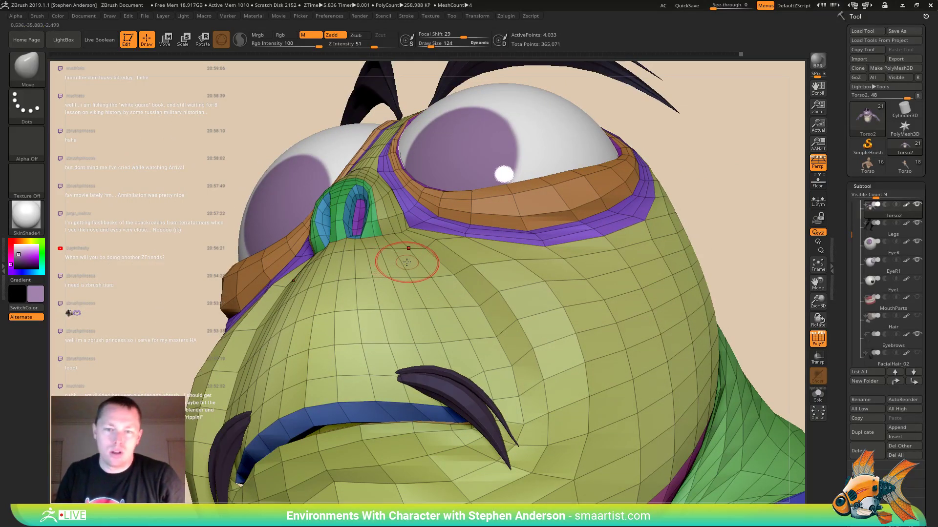
right_click_drag(427, 256, 391, 238, "ctrl")
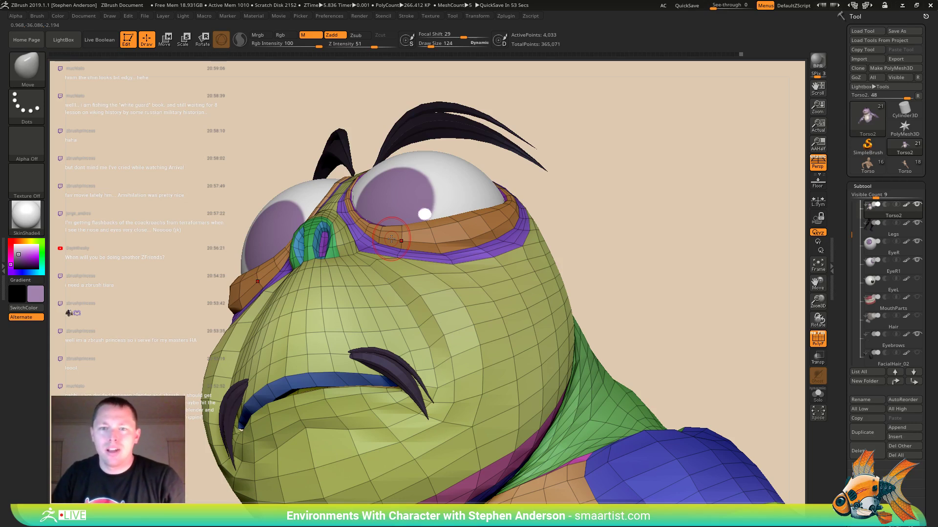
- Adjust the cheek below the outer eyelid with the Move brush, raising the draw size to 235
mouse_move(645, 233)
left_mouse_down()
mouse_move(626, 252)
mouse_move(627, 240)
mouse_move(521, 247)
mouse_move(530, 249)
mouse_move(510, 259)
left_mouse_up()
mouse_move(505, 253)
right_mouse_down()
mouse_move(517, 259)
mouse_move(540, 222)
right_mouse_up()
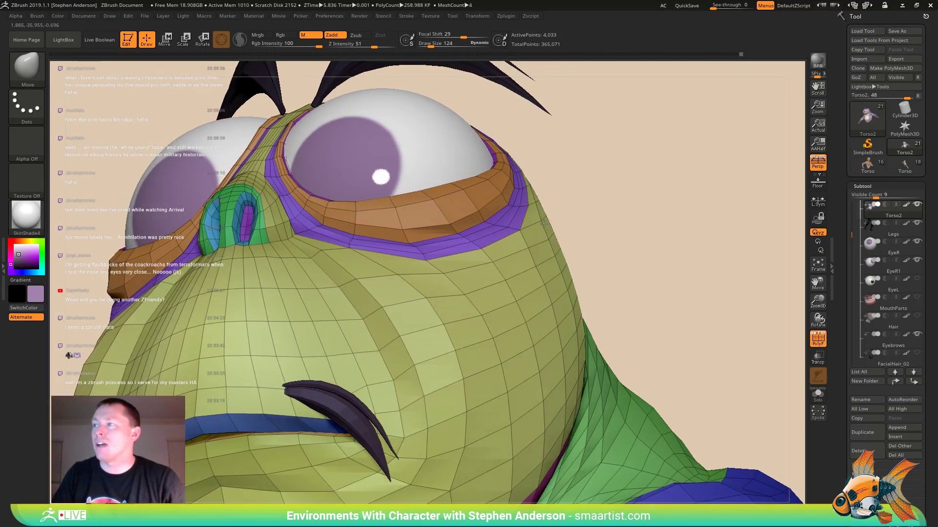
mouse_move(519, 256)
right_mouse_down()
mouse_move(561, 255)
mouse_move(474, 264)
mouse_move(474, 240)
mouse_move(482, 249)
mouse_move(471, 261)
mouse_move(477, 247)
mouse_move(503, 273)
mouse_move(471, 247)
mouse_move(482, 259)
right_mouse_up()
mouse_move(482, 257)
right_mouse_down()
mouse_move(455, 251)
mouse_move(478, 232)
mouse_move(460, 234)
mouse_move(504, 264)
mouse_move(459, 242)
right_mouse_up()
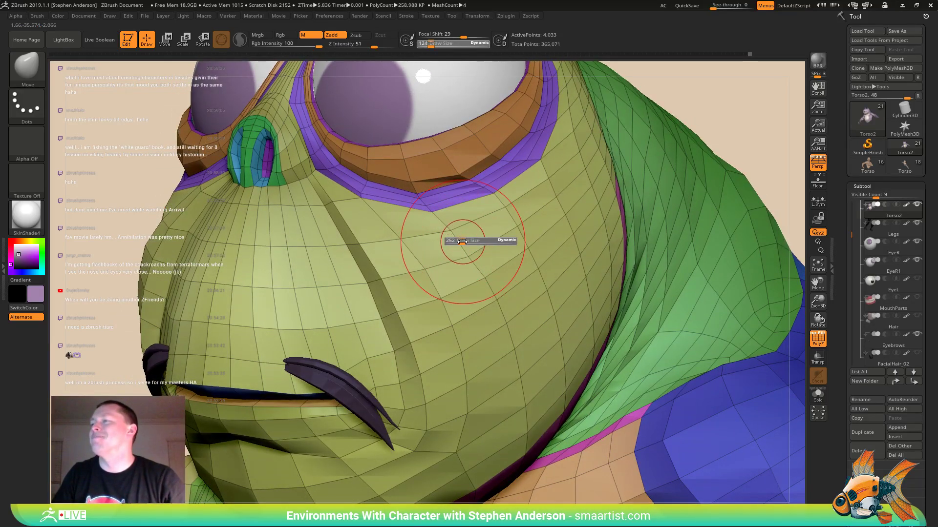
left_click_drag(461, 242, 461, 241)
mouse_move(474, 248)
right_mouse_down()
mouse_move(462, 248)
mouse_move(478, 267)
mouse_move(492, 267)
mouse_move(444, 276)
mouse_move(507, 279)
mouse_move(525, 291)
mouse_move(532, 148)
right_mouse_up()
key("ctrl")
mouse_move(558, 235)
right_mouse_down()
mouse_move(483, 222)
mouse_move(537, 310)
right_mouse_up()
- Switch to the bearded character's Torso tool, frame the ear, and hide the purple and orange polygroups around its rim
left_click(904, 166)
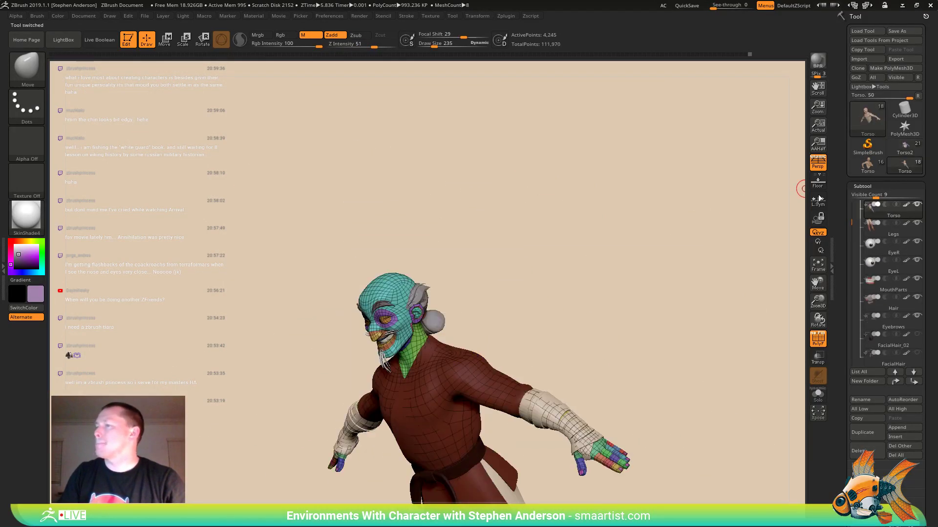
mouse_move(635, 266)
right_mouse_down()
mouse_move(559, 263)
mouse_move(572, 260)
right_mouse_up()
key("ctrl")
right_click_drag(426, 348, 472, 284, "ctrl")
mouse_move(472, 283)
right_mouse_down("ctrl")
mouse_move(473, 305)
mouse_move(374, 264)
right_mouse_up("ctrl")
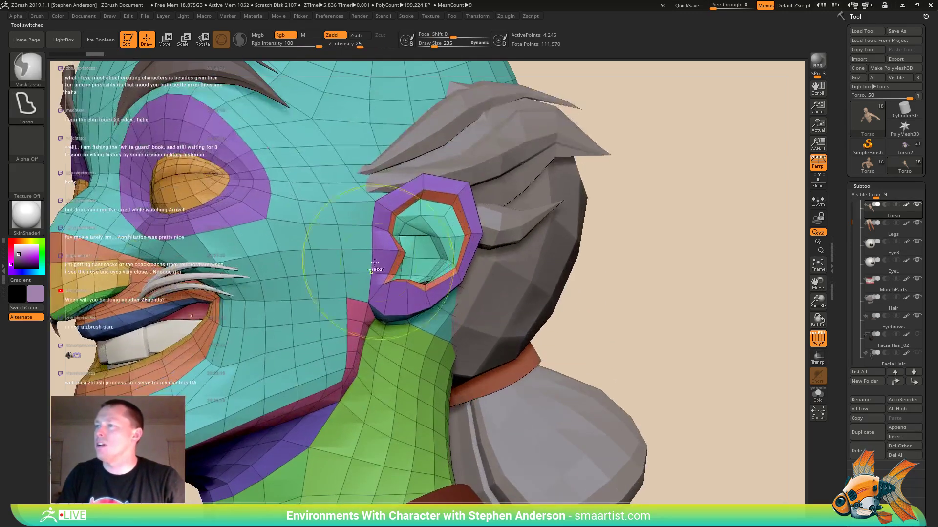
left_click(395, 247, "ctrl+shift")
left_click(396, 250, "ctrl+shift")
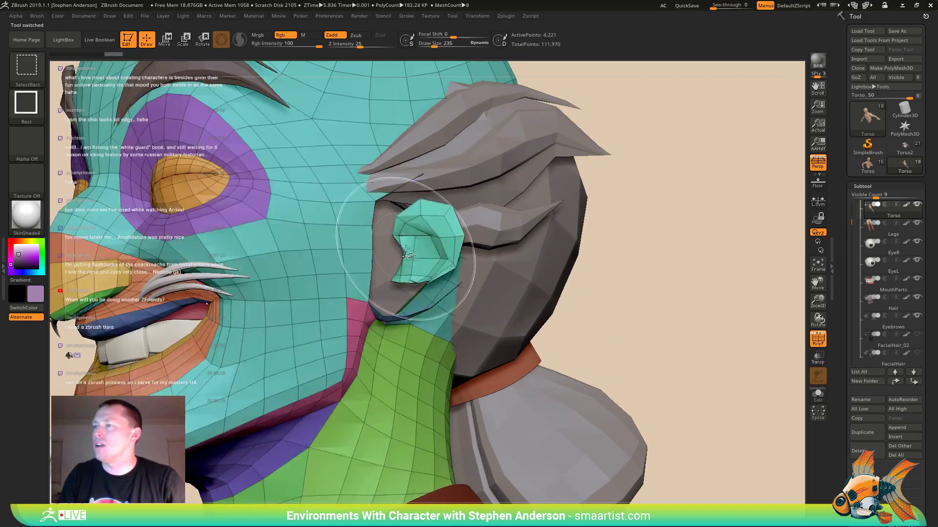
- Isolate the bearded character's ear by hiding the remaining torso polygroups around it
left_click(406, 249, "ctrl+shift")
right_click_drag(518, 263, 405, 259)
right_click_drag(567, 190, 481, 216)
left_click(396, 255, "ctrl+shift")
left_click(409, 261, "ctrl+shift")
mouse_move(409, 283)
right_mouse_down("ctrl")
mouse_move(381, 230)
mouse_move(439, 272)
mouse_move(551, 239)
right_mouse_up("ctrl")
left_click_drag(618, 171, 678, 255, "ctrl+shift")
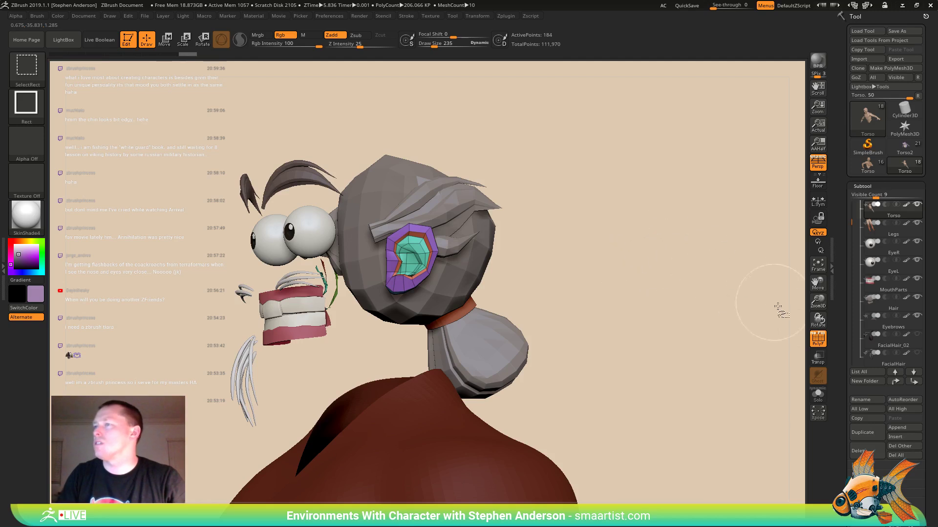
- Switch to the Torso2 character, insert the isolated Torso ear as a subtool, and delete its hidden geometry
left_click(903, 147)
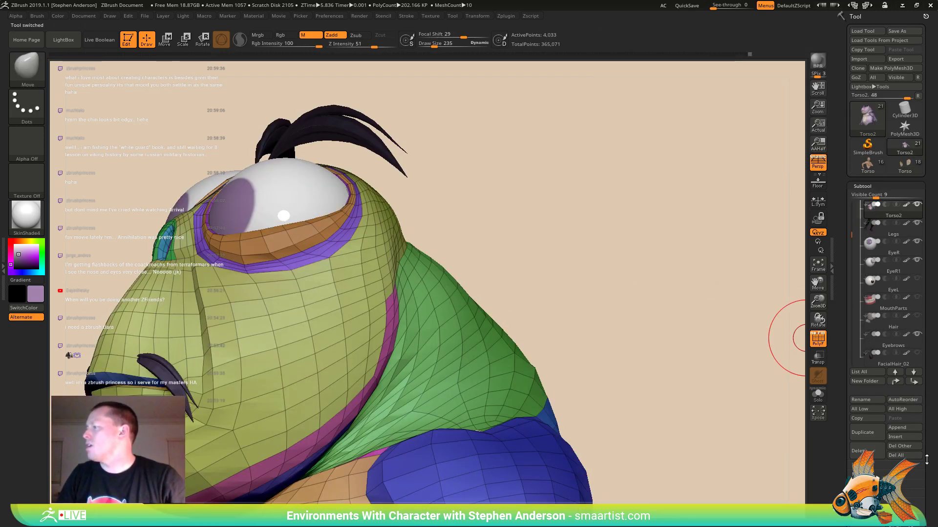
left_click(902, 434)
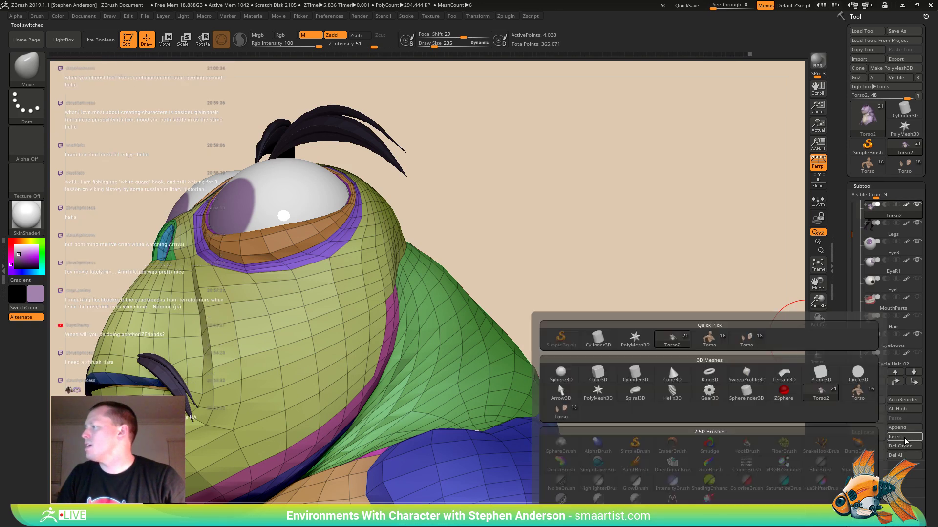
left_click(757, 344)
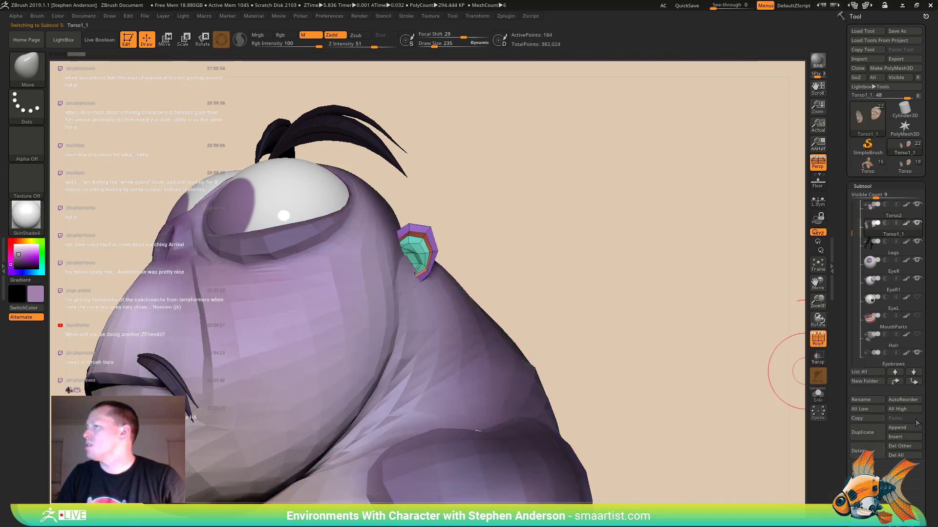
scroll(856, 398, "down", 5)
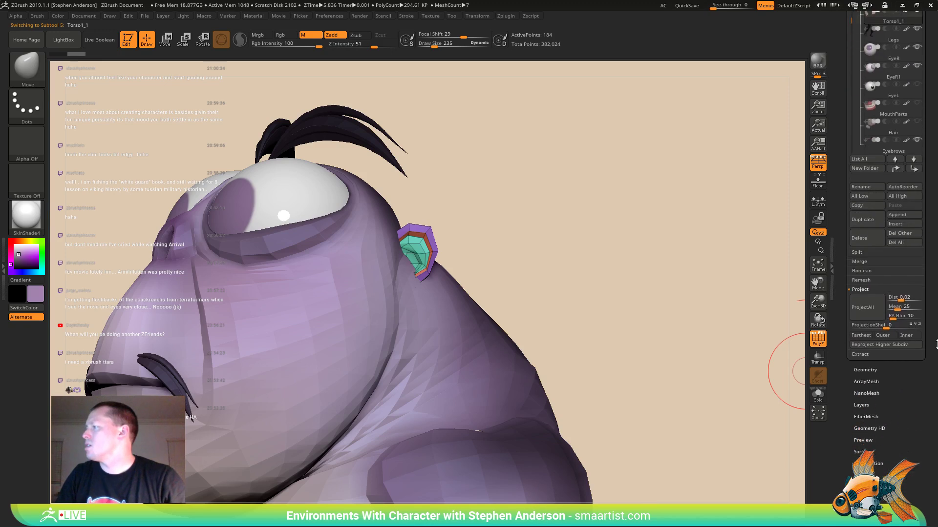
left_click(865, 375)
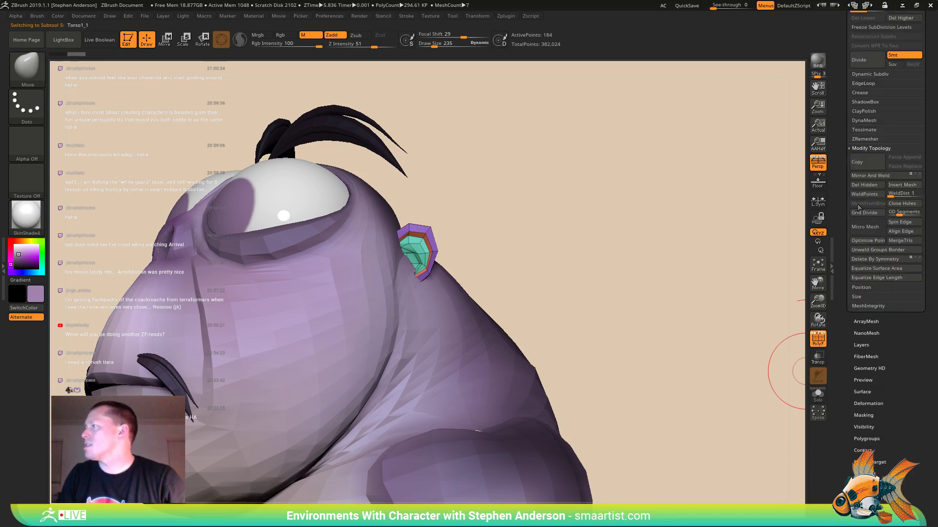
left_click(866, 186)
- Move the inserted ears against the sides of the head with the Transpose gizmo and centre the gizmo on the ear mesh
mouse_move(500, 217)
left_mouse_down()
mouse_move(380, 235)
mouse_move(424, 230)
left_mouse_up()
key("w")
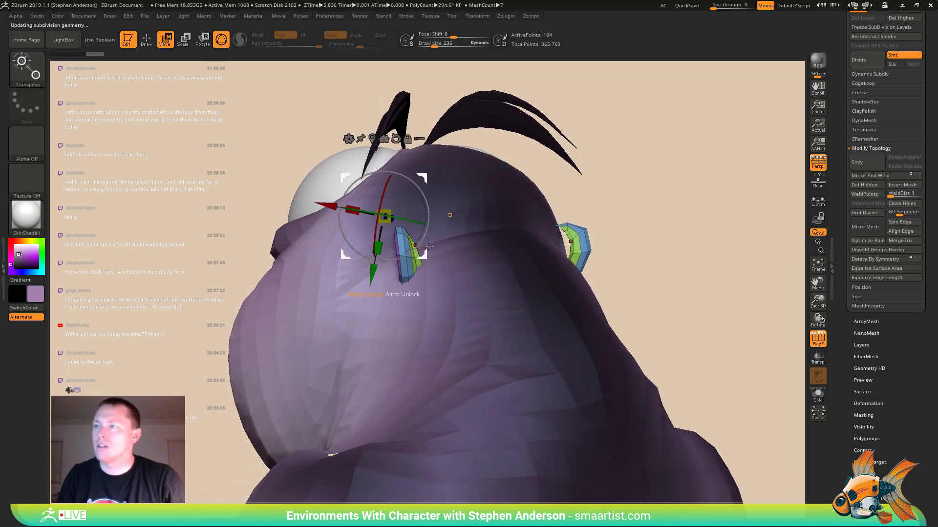
left_click_drag(422, 179, 362, 184)
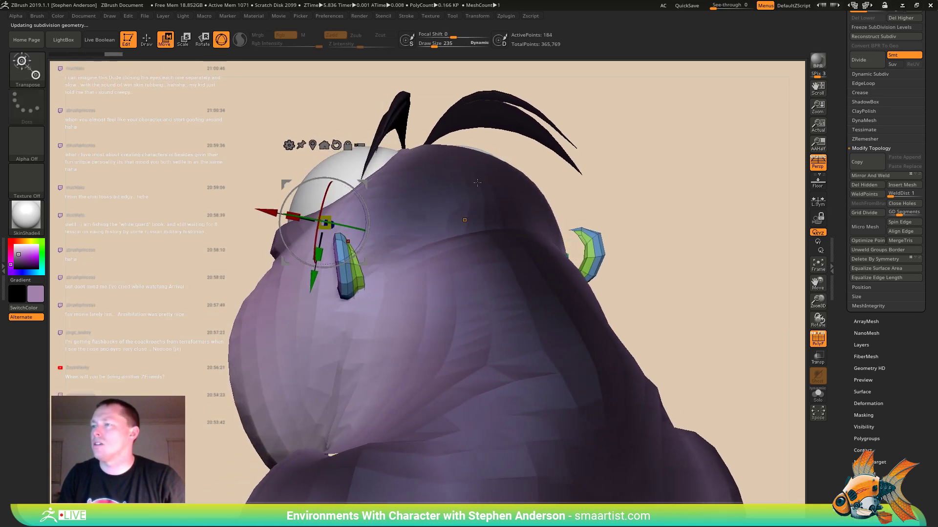
right_click_drag(465, 219, 319, 162)
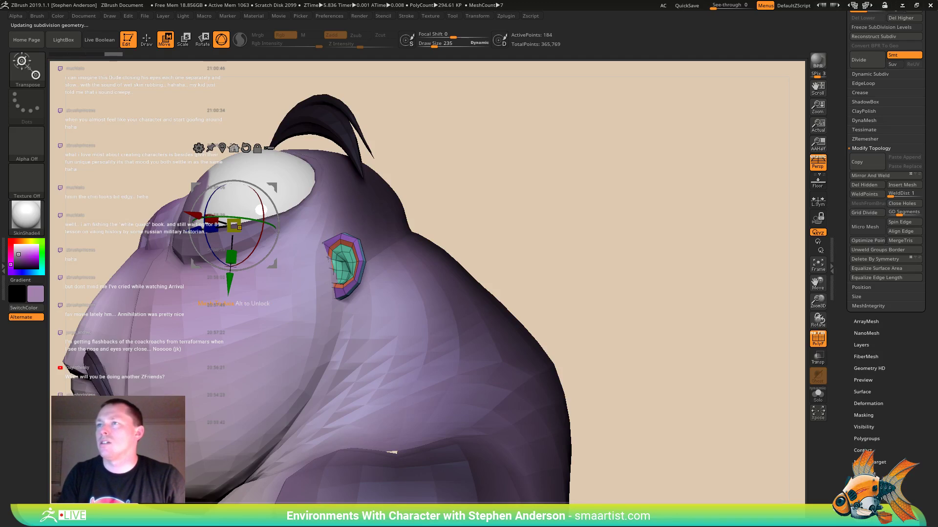
left_click(223, 147)
- Rotate and scale the ears to follow the side of the head behind the cheek
left_click_drag(416, 218, 374, 250)
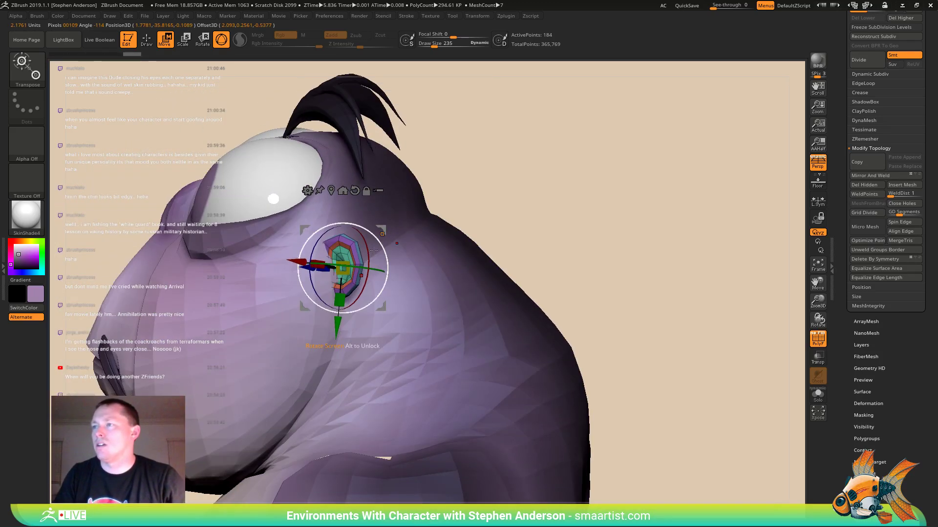
left_click(380, 234)
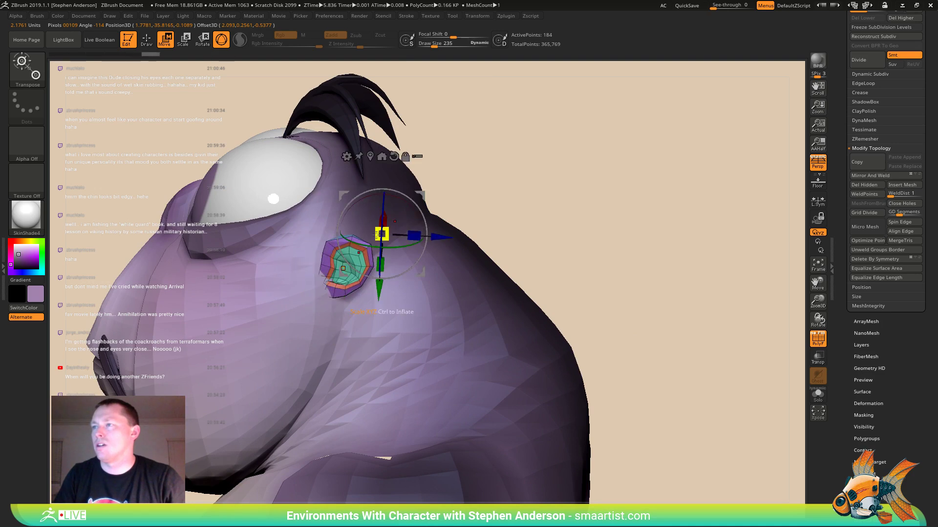
mouse_move(333, 278)
left_mouse_down()
mouse_move(313, 270)
mouse_move(342, 267)
left_mouse_up()
left_click(342, 268)
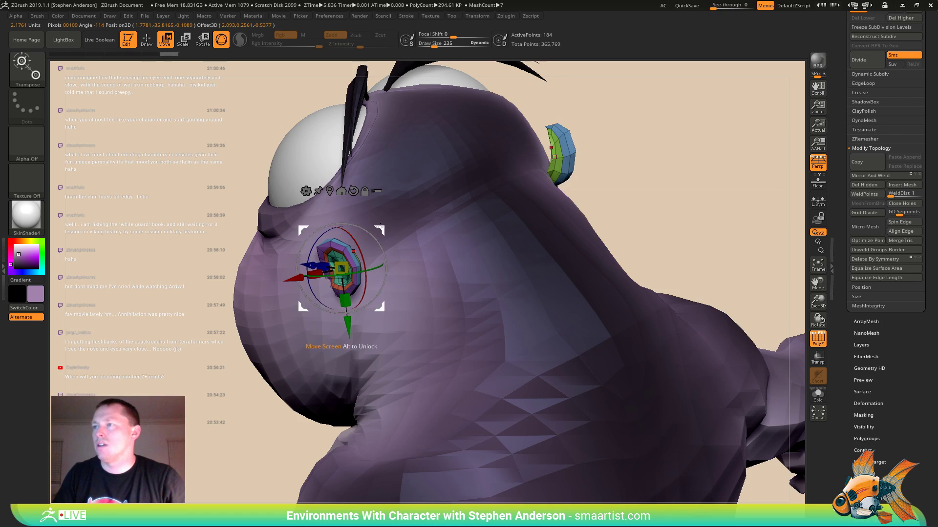
mouse_move(425, 220)
left_mouse_down()
mouse_move(469, 205)
mouse_move(418, 224)
left_mouse_up()
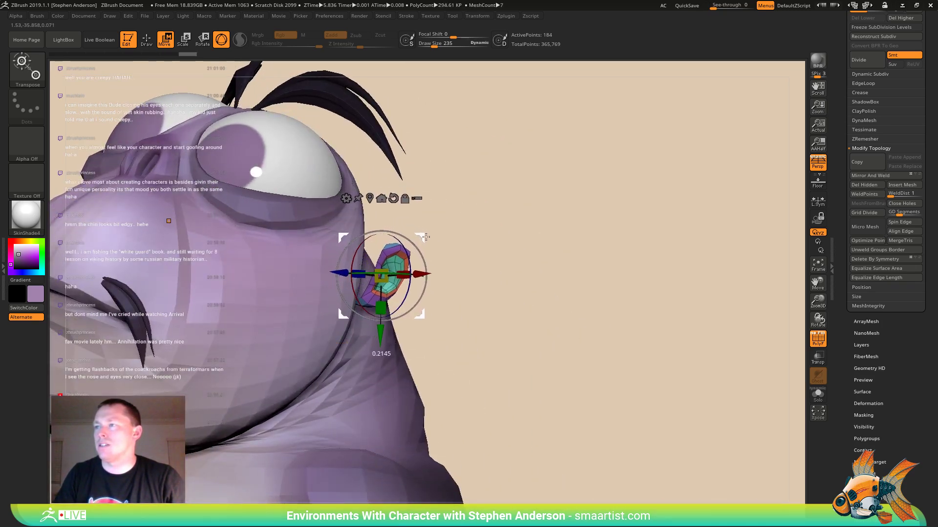
- Fit the ear's front edge into the head behind the eye using the Transpose gizmo and Move brush
key("q")
mouse_move(485, 237)
left_mouse_down()
mouse_move(509, 217)
mouse_move(517, 224)
mouse_move(481, 248)
mouse_move(554, 240)
mouse_move(447, 241)
left_mouse_up()
key("w")
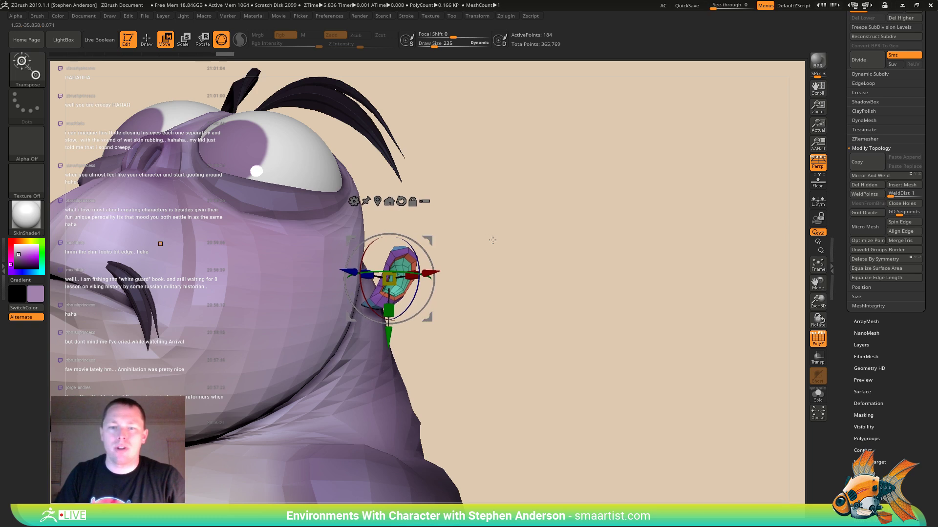
key("q")
left_click_drag(513, 239, 503, 234)
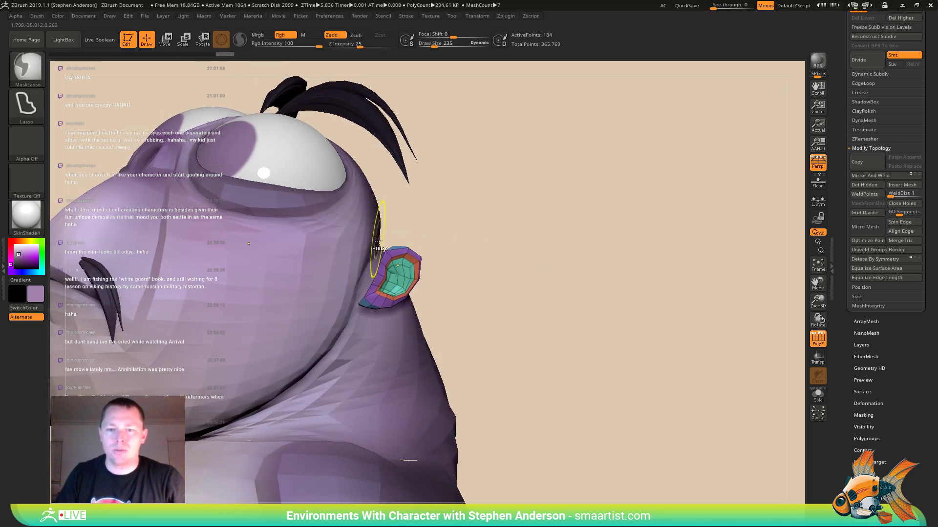
right_click_drag(419, 220, 409, 263, "ctrl")
mouse_move(387, 198)
right_mouse_down()
mouse_move(465, 230)
mouse_move(432, 252)
mouse_move(439, 256)
right_mouse_up()
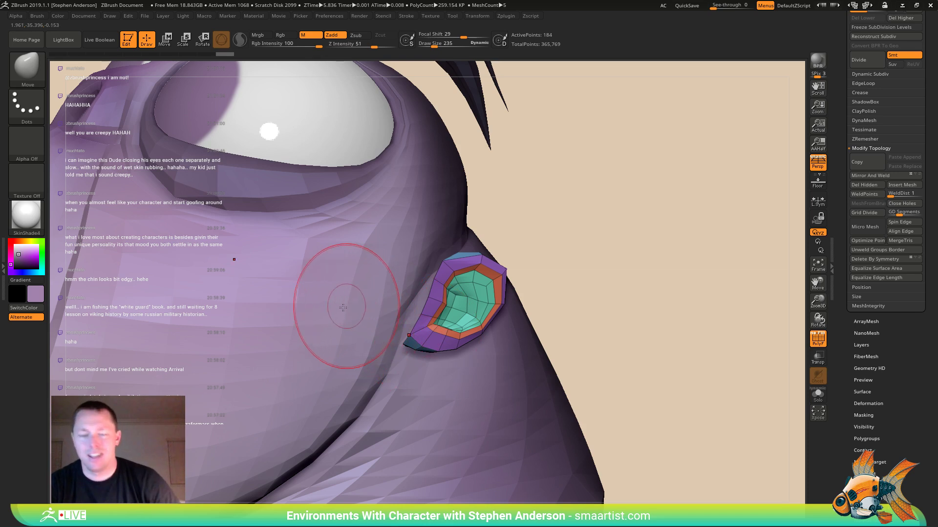
right_click_drag(343, 307, 405, 332)
- Raise the ear's subdivision level and check its fit on the character without wireframe
key("d")
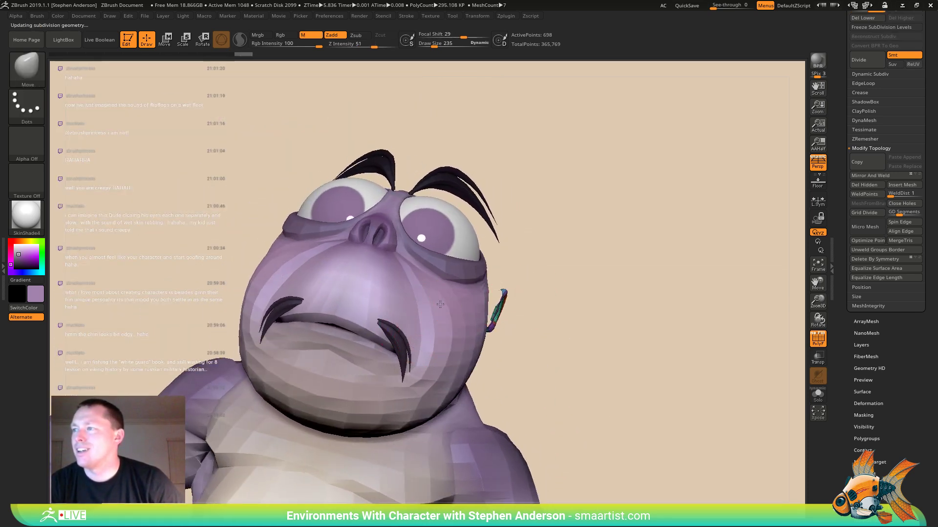
key("d")
key("shift+f")
mouse_move(538, 309)
right_mouse_down()
mouse_move(562, 325)
mouse_move(464, 293)
mouse_move(337, 210)
mouse_move(401, 205)
mouse_move(276, 197)
mouse_move(345, 225)
mouse_move(336, 228)
right_mouse_up()
- Raise the draw size to 516 for the body, show its wireframe, and mask everything except the yellow-green face polygroup
key("s")
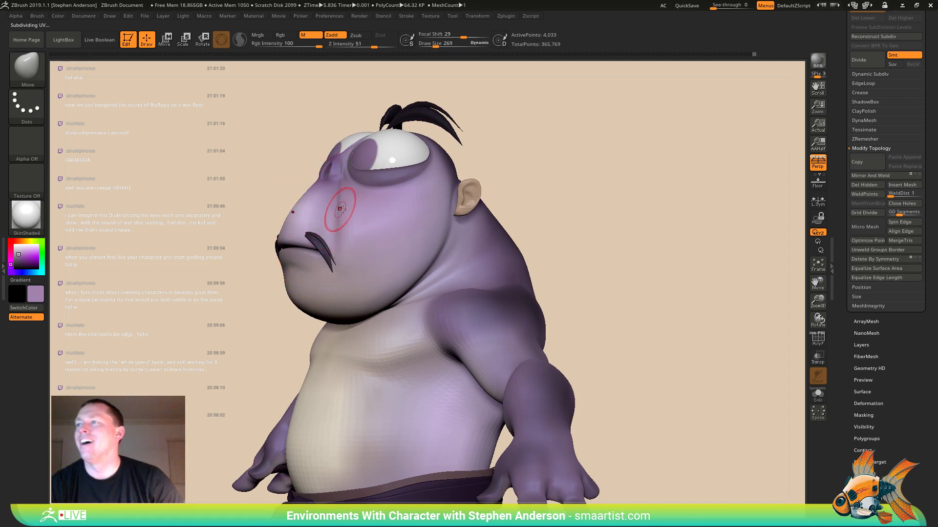
mouse_move(361, 210)
right_mouse_down()
mouse_move(408, 242)
mouse_move(356, 263)
mouse_move(362, 275)
mouse_move(378, 255)
mouse_move(385, 220)
mouse_move(375, 212)
mouse_move(383, 211)
right_mouse_up()
key("shift+f")
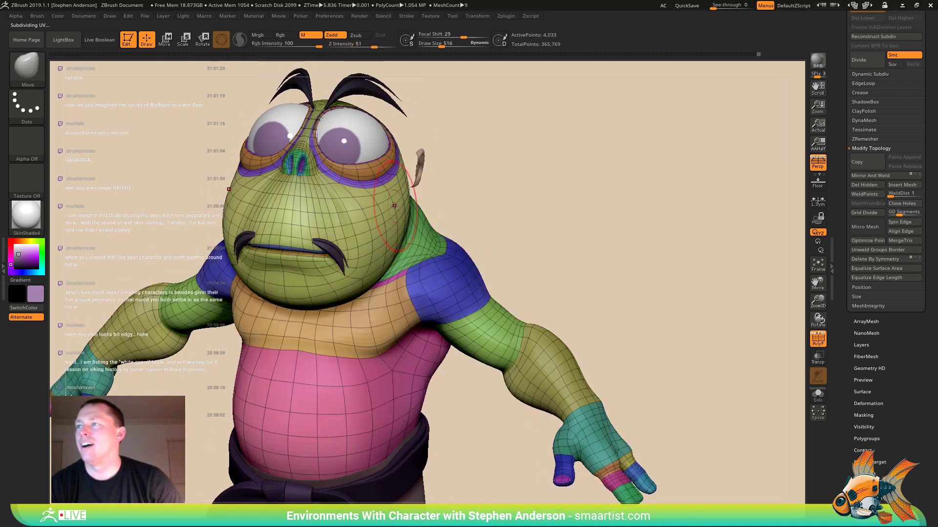
key("w")
left_click(387, 210, "ctrl")
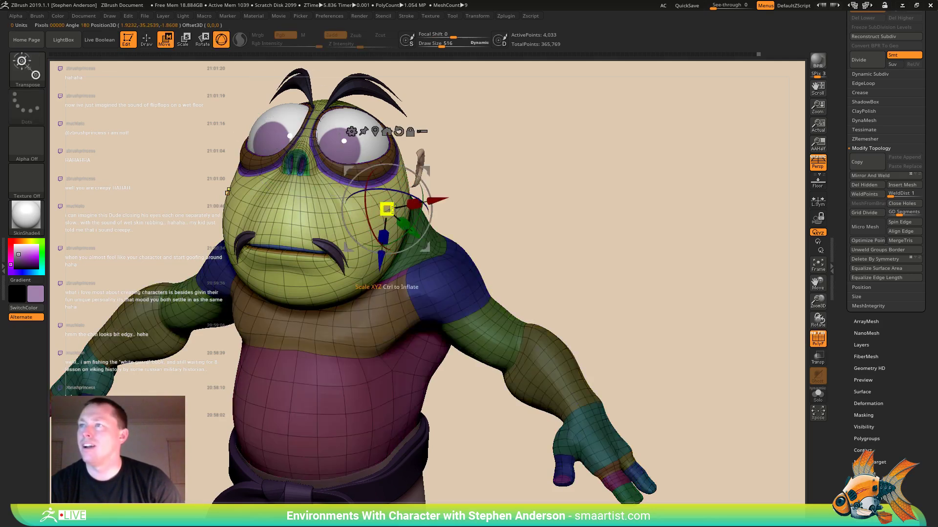
- Reshape the sides of the face below the eyes with the Move and Smooth brushes, and clear the mask
key("q")
right_click_drag(387, 209, 403, 177)
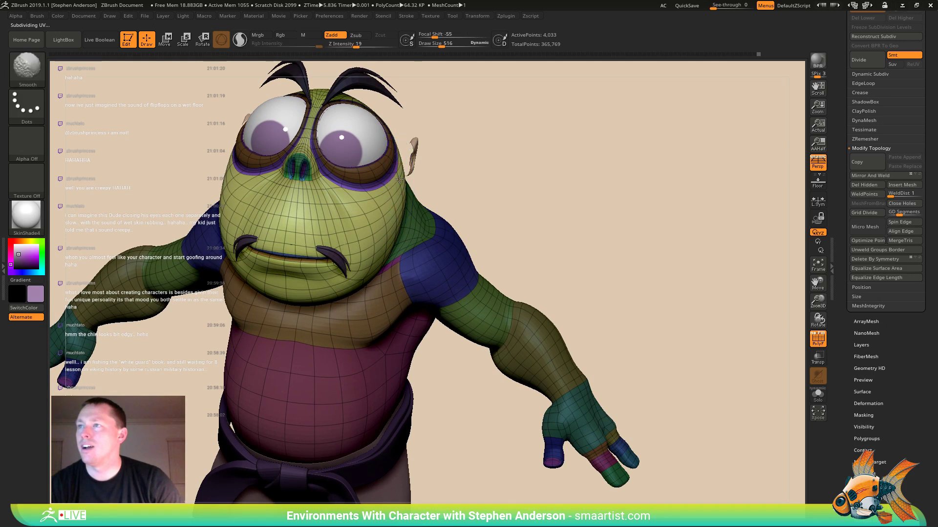
mouse_move(374, 201)
right_mouse_down()
mouse_move(394, 208)
mouse_move(382, 199)
mouse_move(404, 174)
right_mouse_up()
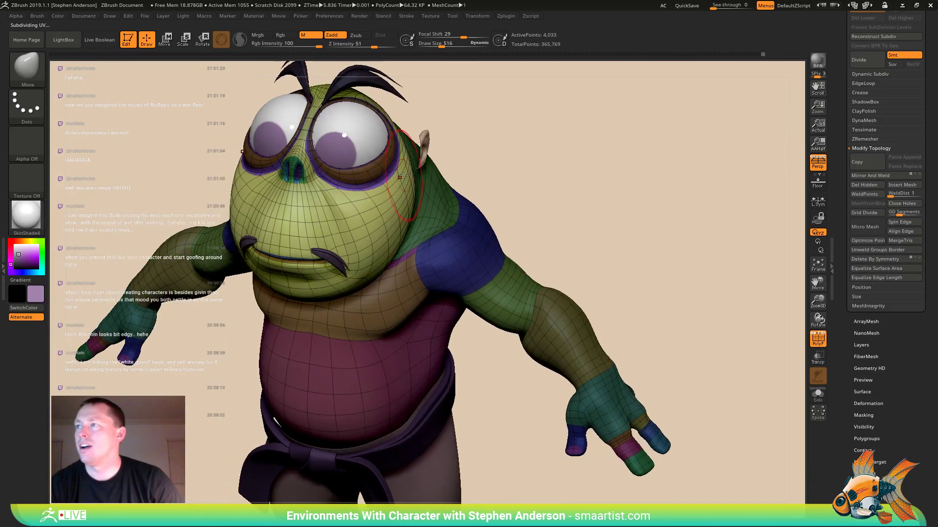
right_click_drag(408, 210, 411, 200)
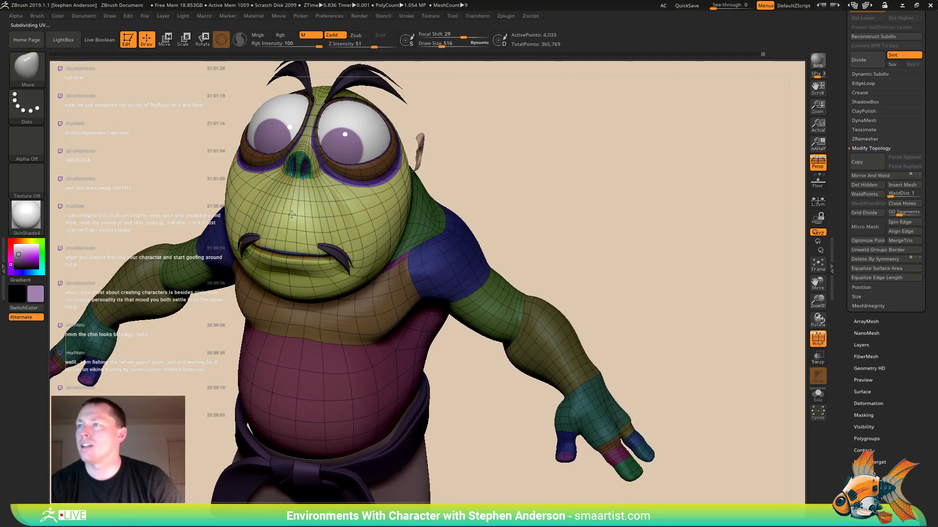
mouse_move(291, 214)
right_mouse_down()
mouse_move(477, 237)
mouse_move(409, 217)
right_mouse_up()
key("shift+f")
left_click_drag(506, 152, 538, 177, "ctrl")
- Select the ear subtool, lower its subdivision level, and fill it with the current light purple colour
right_click_drag(486, 170, 438, 197, "ctrl")
mouse_move(437, 198)
right_mouse_down()
mouse_move(433, 189)
mouse_move(401, 205)
mouse_move(534, 209)
mouse_move(397, 187)
mouse_move(372, 170)
mouse_move(395, 183)
mouse_move(350, 190)
mouse_move(427, 243)
mouse_move(241, 232)
mouse_move(247, 247)
right_mouse_up()
key("shift+d")
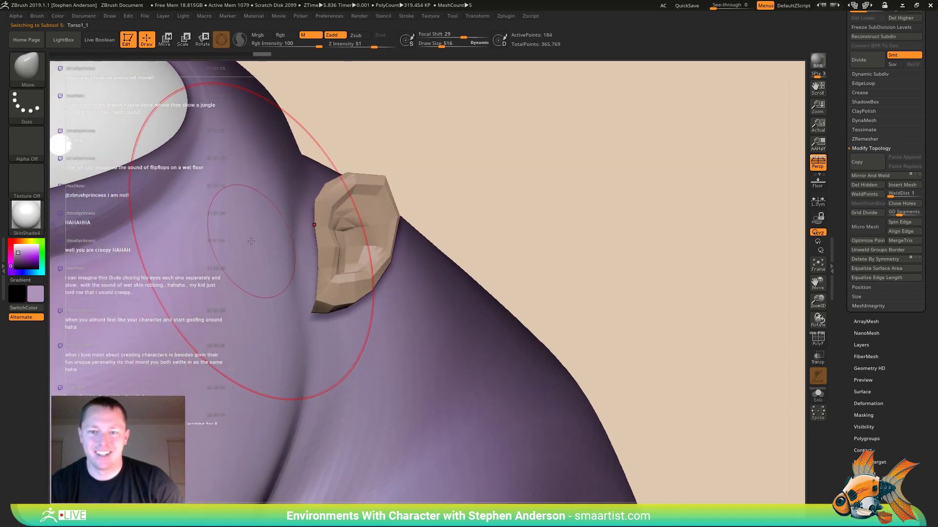
mouse_move(245, 221)
right_mouse_down("ctrl")
mouse_move(342, 184)
mouse_move(324, 155)
right_mouse_up("ctrl")
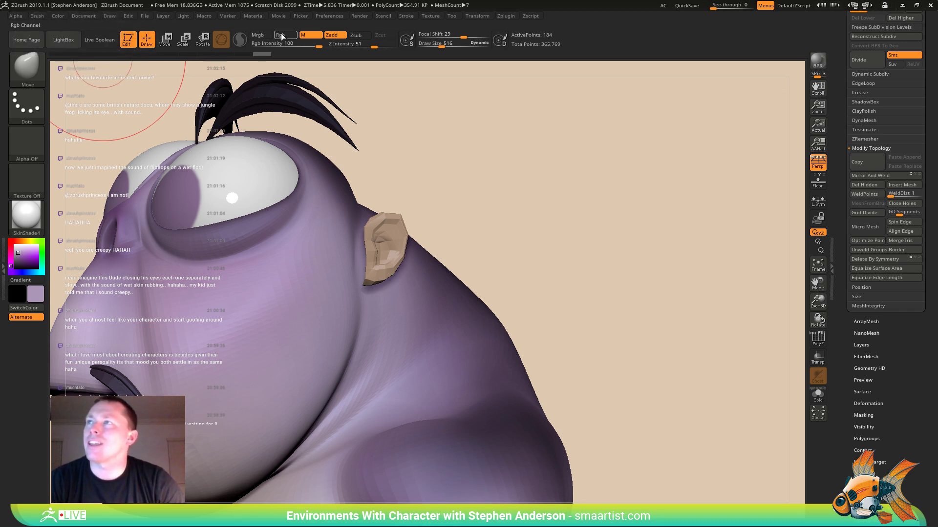
left_click(58, 14)
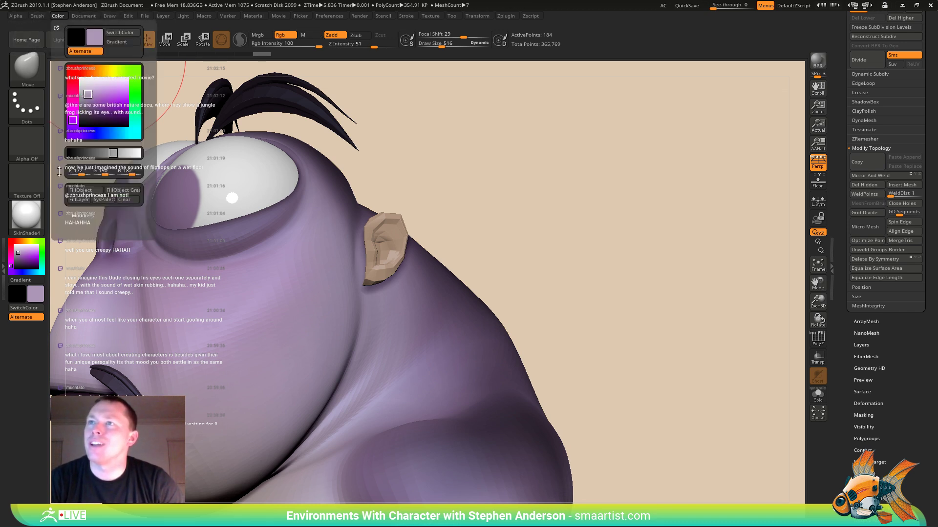
left_click(80, 191)
- View the head from behind with wireframe and mask the body except for the face and green neck polygroups
mouse_move(561, 268)
right_mouse_down("ctrl")
mouse_move(485, 244)
mouse_move(516, 250)
mouse_move(413, 249)
mouse_move(479, 257)
mouse_move(502, 247)
mouse_move(507, 266)
right_mouse_up("ctrl")
key("shift+f")
key("s")
key("w")
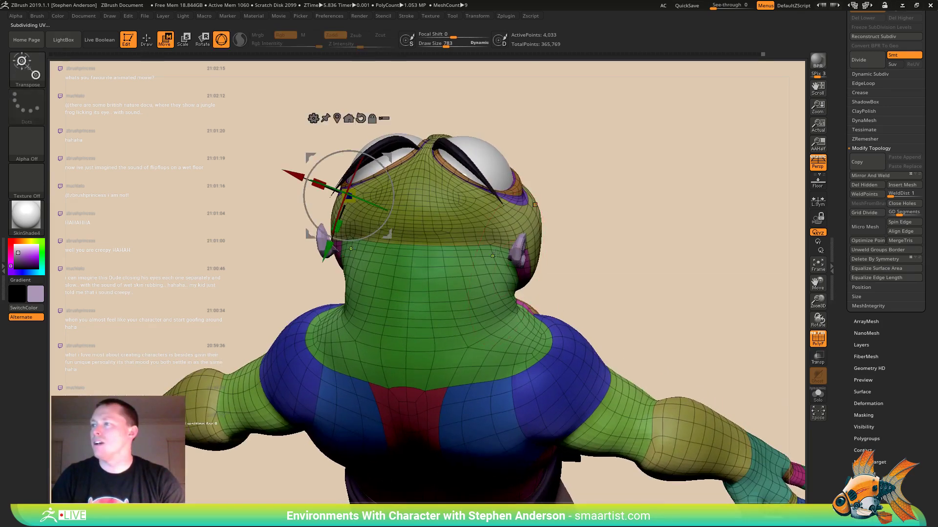
left_click(500, 248)
key("b")
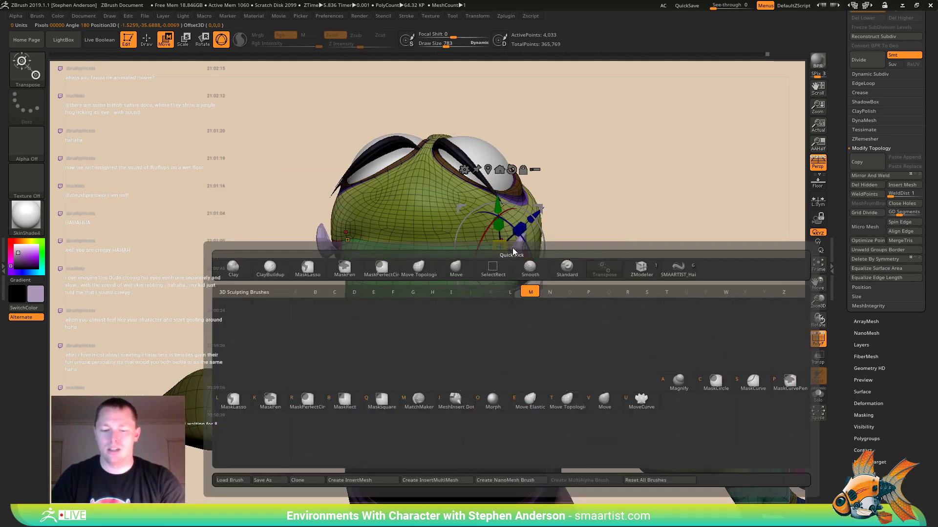
key("m")
key("l")
key("ctrl+a")
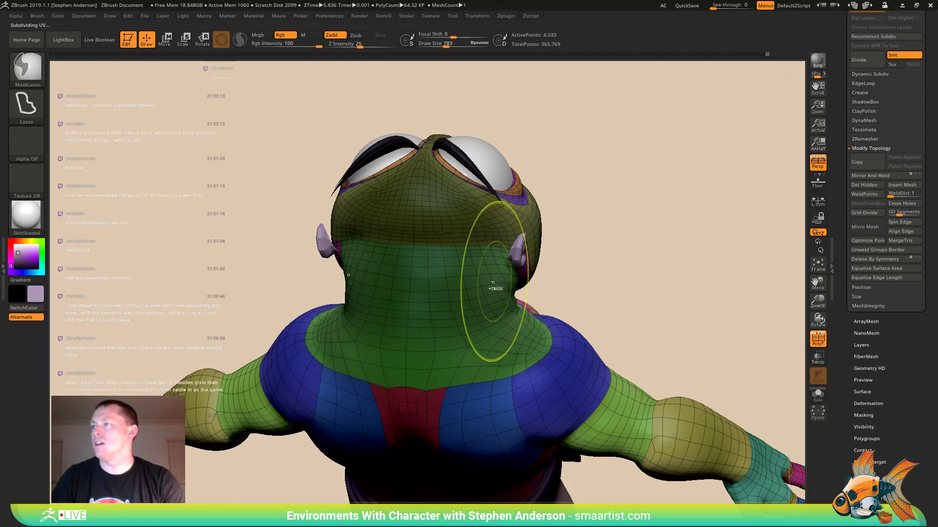
left_click(554, 261, "ctrl")
- Adjust the neck and back of the head beside the ears using the Move brush at draw size 1003
key("b")
key("m")
key("v")
mouse_move(512, 252)
right_mouse_down()
mouse_move(440, 250)
mouse_move(503, 251)
right_mouse_up()
left_click_drag(503, 251, 525, 251)
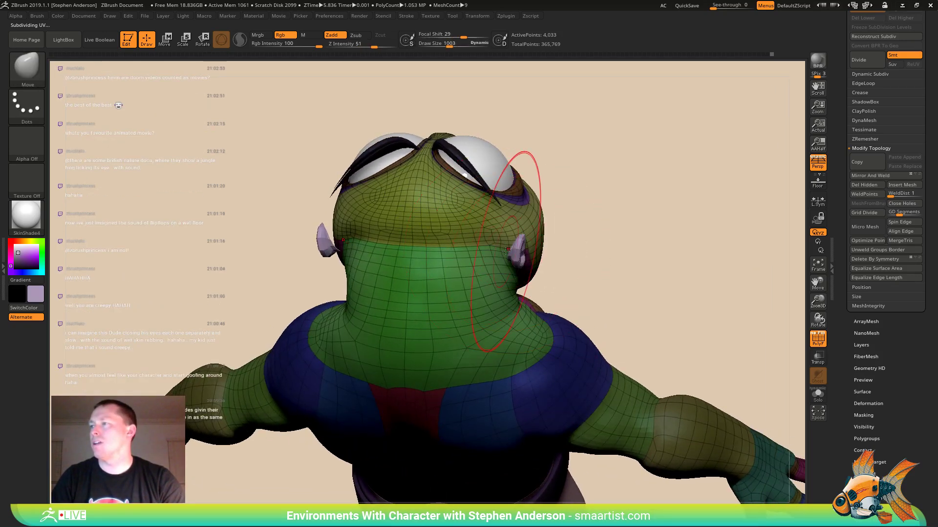
mouse_move(498, 250)
right_mouse_down()
mouse_move(488, 257)
mouse_move(503, 264)
mouse_move(475, 304)
mouse_move(467, 352)
mouse_move(471, 290)
right_mouse_up()
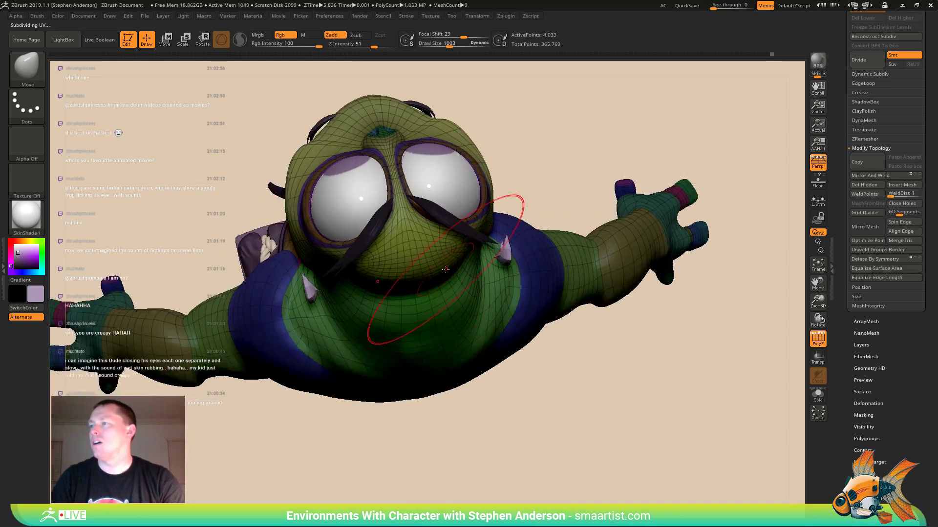
- Refine the back of the head and neck from above and from the side at draw size 783
key("s")
left_click_drag(446, 269, 442, 269)
mouse_move(437, 298)
right_mouse_down()
mouse_move(420, 239)
mouse_move(410, 243)
mouse_move(489, 255)
mouse_move(513, 227)
right_mouse_up()
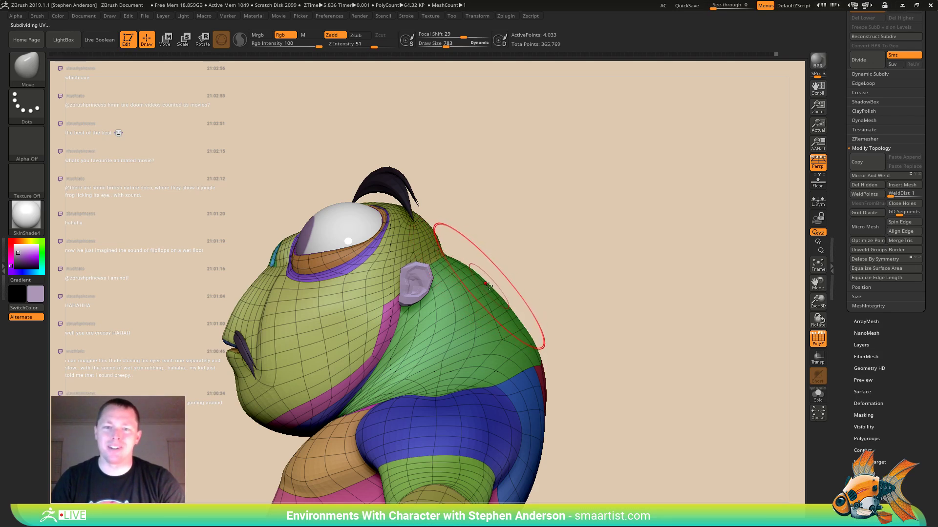
mouse_move(495, 280)
right_mouse_down()
mouse_move(502, 272)
mouse_move(498, 278)
right_mouse_up()
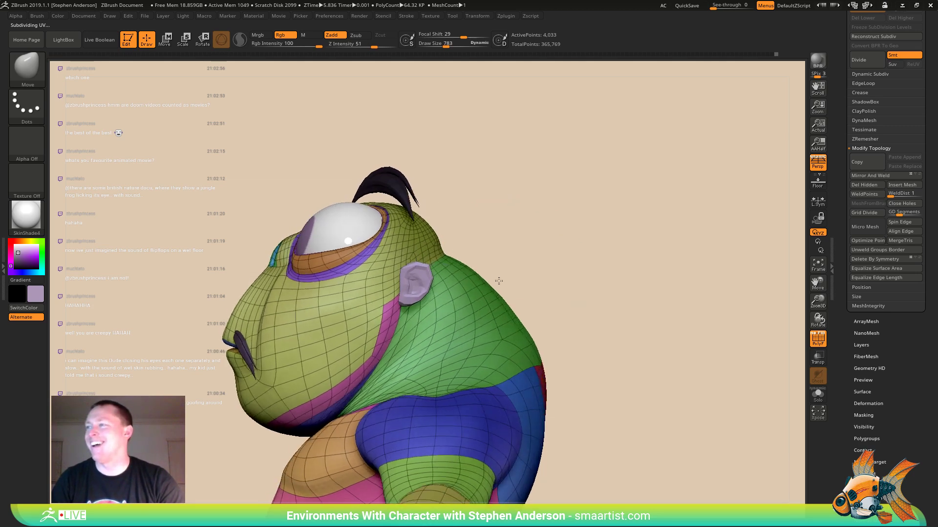
- Smooth and adjust the neck behind the ear on the low-resolution mesh, setting the Move brush's draw size to 590
left_click_drag(470, 189, 519, 311, "ctrl+shift")
key("shift+f")
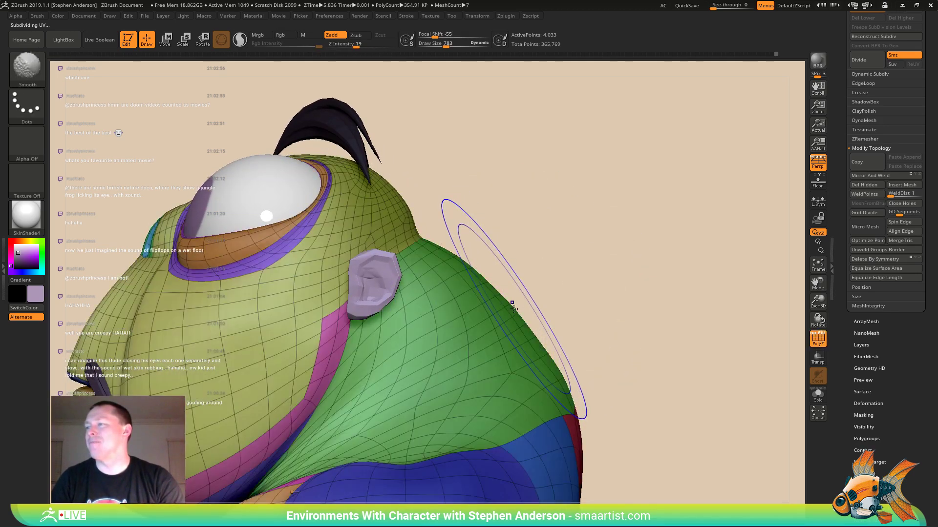
key("s")
left_click_drag(469, 324, 429, 357)
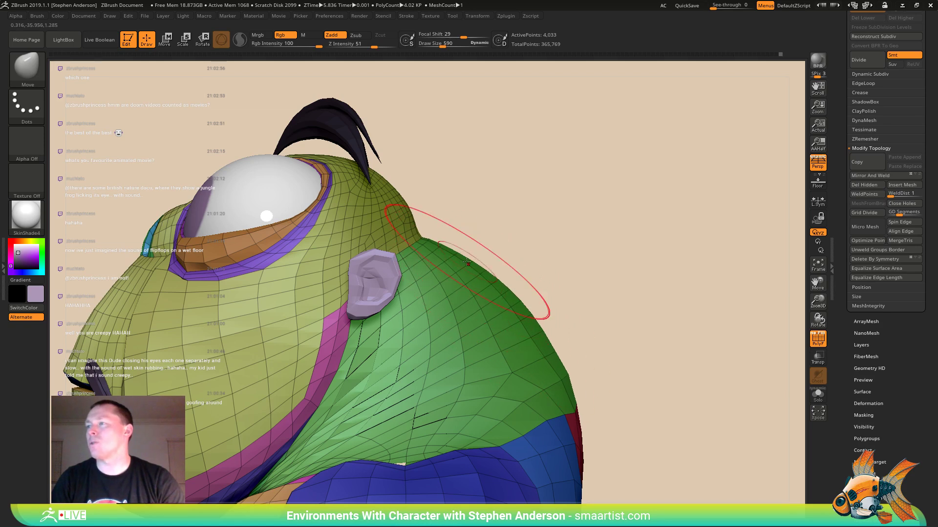
- Smooth the back of the neck beside and below the ear, reducing the brush's draw size to 235
mouse_move(669, 244)
left_mouse_down()
mouse_move(593, 293)
mouse_move(530, 288)
mouse_move(526, 333)
mouse_move(508, 303)
mouse_move(543, 320)
left_mouse_up()
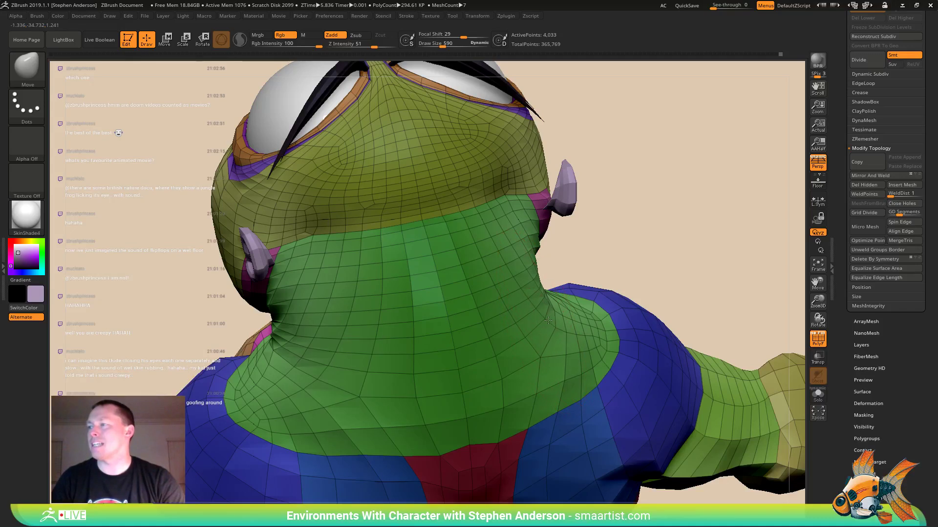
mouse_move(548, 320)
right_mouse_down()
mouse_move(584, 312)
mouse_move(499, 297)
right_mouse_up()
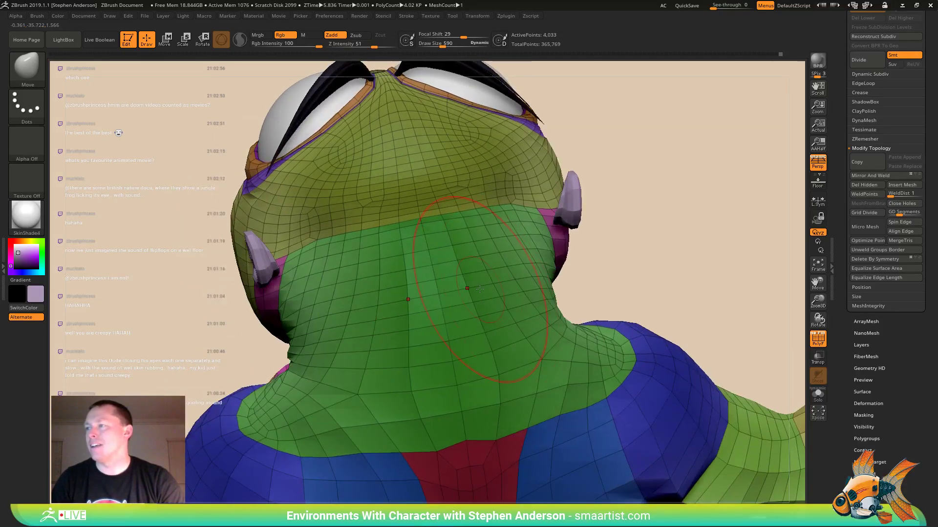
key("ctrl")
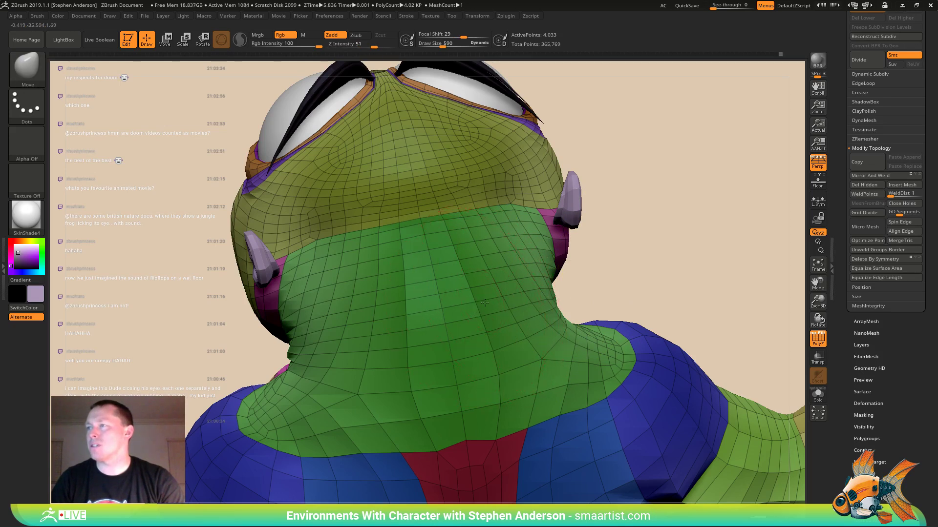
mouse_move(484, 303)
right_mouse_down()
mouse_move(488, 231)
mouse_move(465, 302)
mouse_move(514, 321)
mouse_move(508, 330)
mouse_move(482, 299)
right_mouse_up()
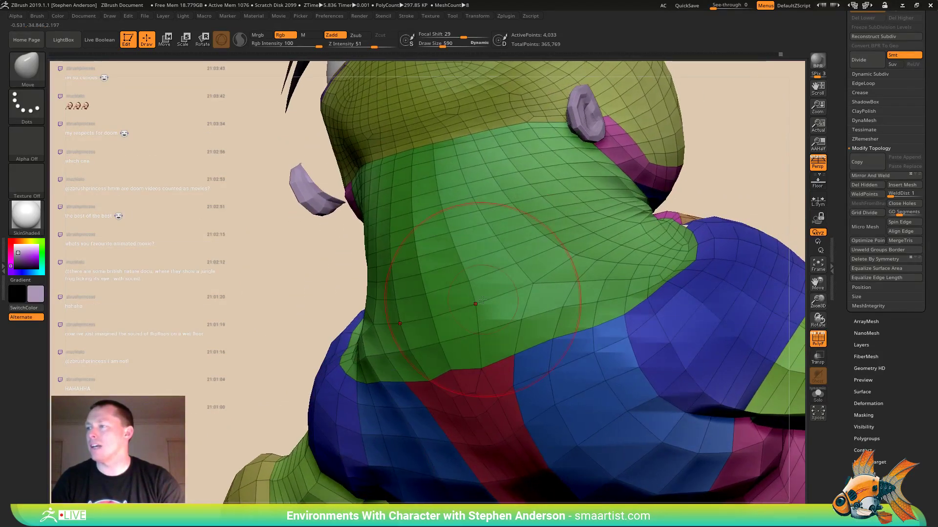
key("shift")
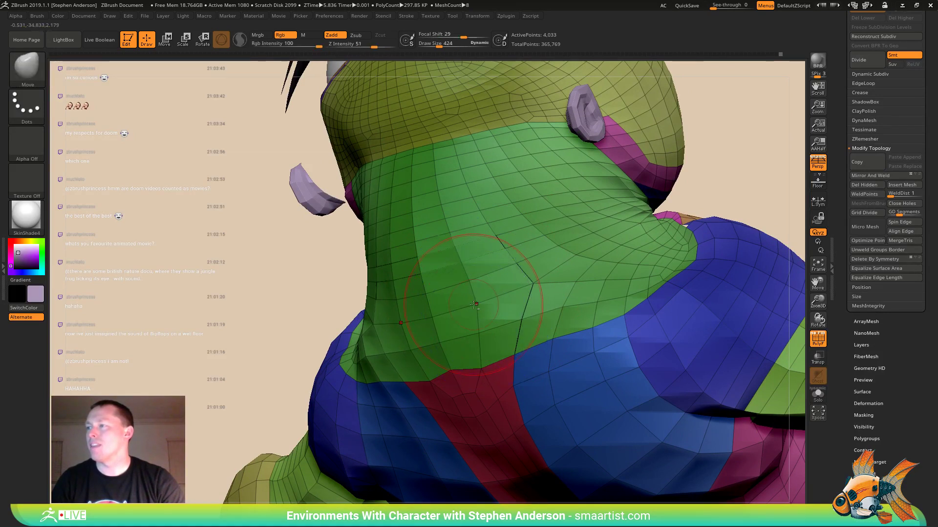
mouse_move(468, 306)
right_mouse_down()
mouse_move(473, 295)
mouse_move(466, 299)
mouse_move(445, 266)
mouse_move(444, 305)
mouse_move(528, 246)
mouse_move(528, 230)
right_mouse_up()
key("s")
left_click_drag(526, 238, 520, 238)
key("shift")
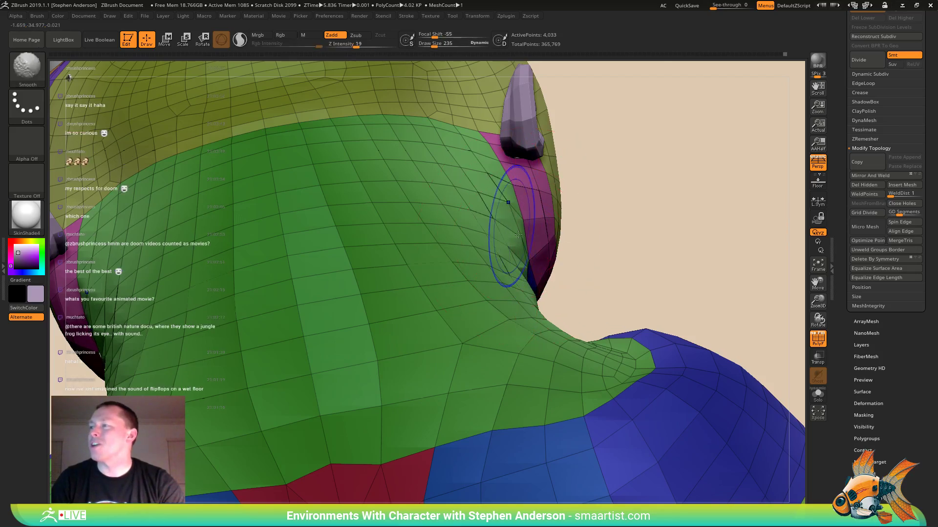
mouse_move(516, 225)
right_mouse_down()
mouse_move(543, 288)
mouse_move(532, 297)
mouse_move(548, 303)
mouse_move(488, 233)
mouse_move(509, 215)
mouse_move(481, 284)
mouse_move(529, 283)
mouse_move(458, 289)
mouse_move(487, 251)
mouse_move(513, 246)
mouse_move(493, 256)
mouse_move(441, 254)
mouse_move(658, 199)
right_mouse_up()
- Switch to the bearded character's tool, show its full body mesh again and isolate that mesh
left_click(489, 252, "alt")
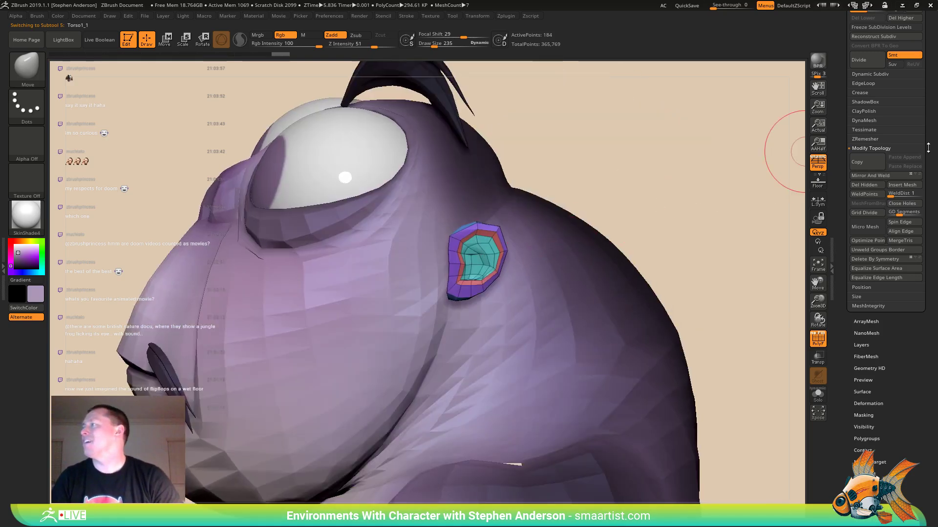
left_click_drag(932, 144, 926, 222)
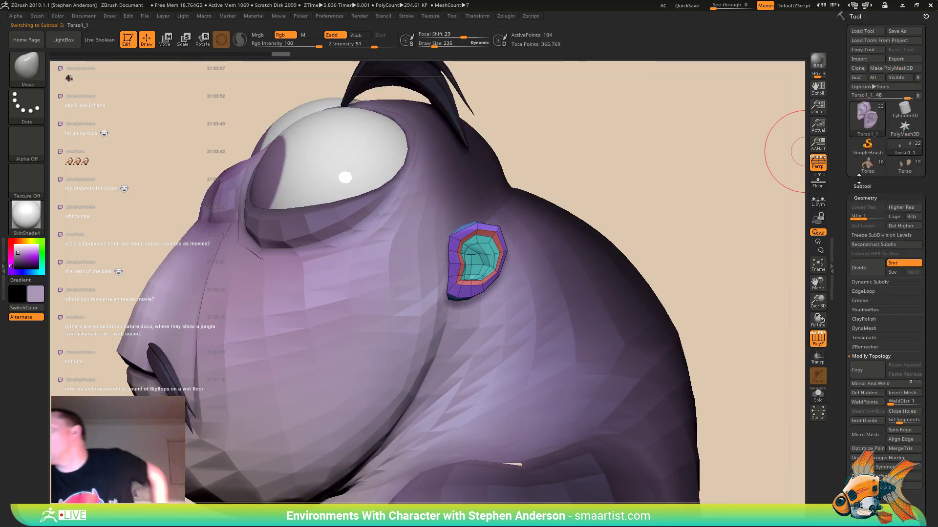
left_click(904, 167)
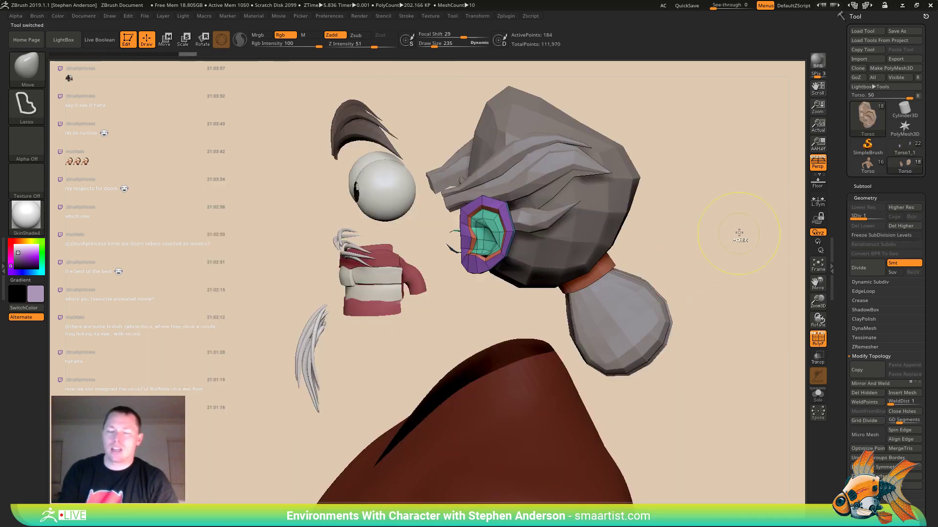
left_click(760, 275, "ctrl+shift")
right_click_drag(543, 254, 542, 239)
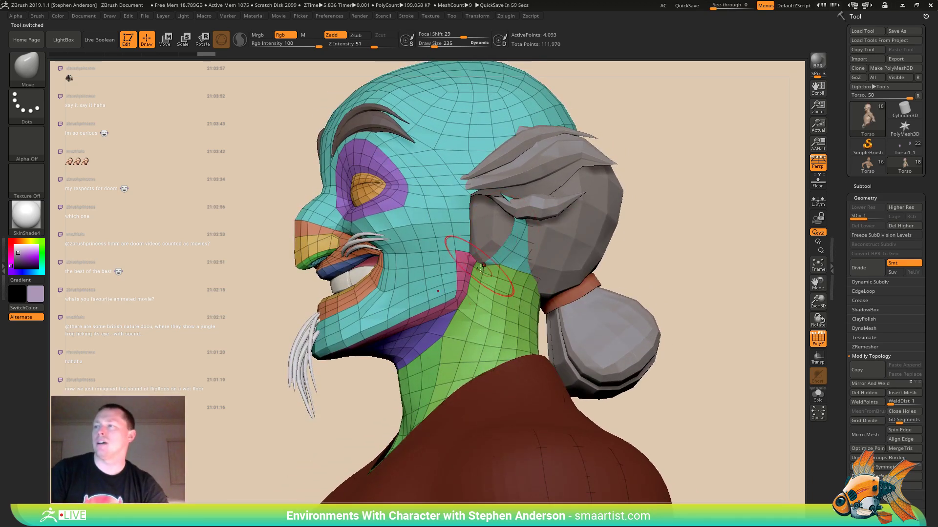
right_click_drag(479, 268, 459, 232)
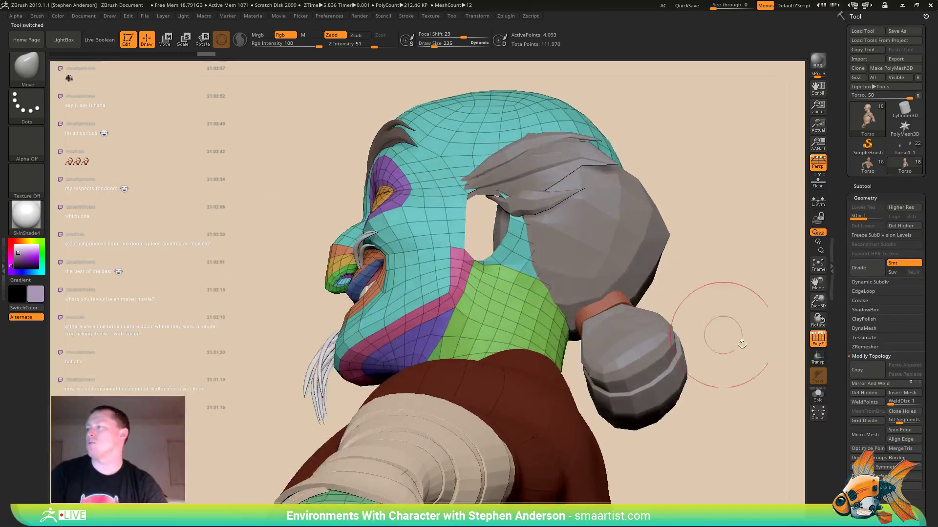
left_click(818, 395)
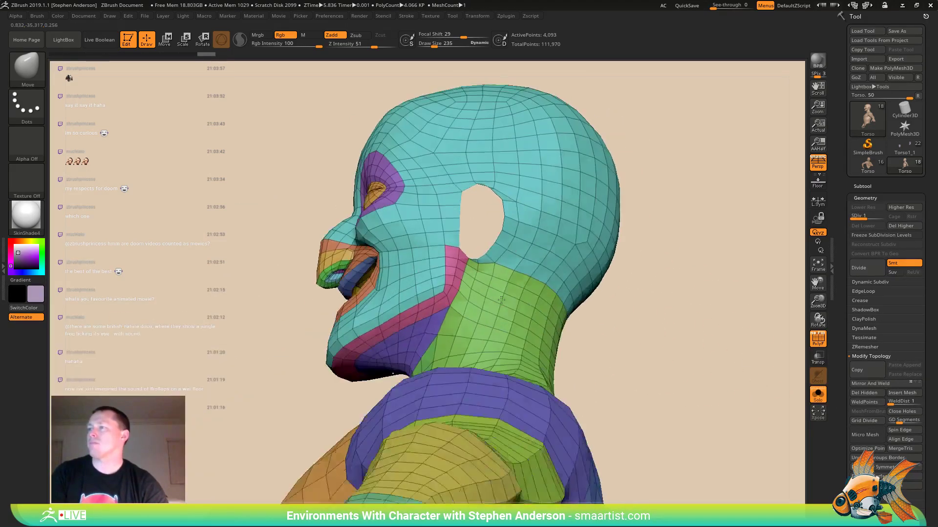
- Hide the bearded character's lower body and examine the topology around the head's ear opening
mouse_move(500, 300)
right_mouse_down("ctrl")
mouse_move(452, 199)
mouse_move(429, 102)
mouse_move(391, 195)
right_mouse_up("ctrl")
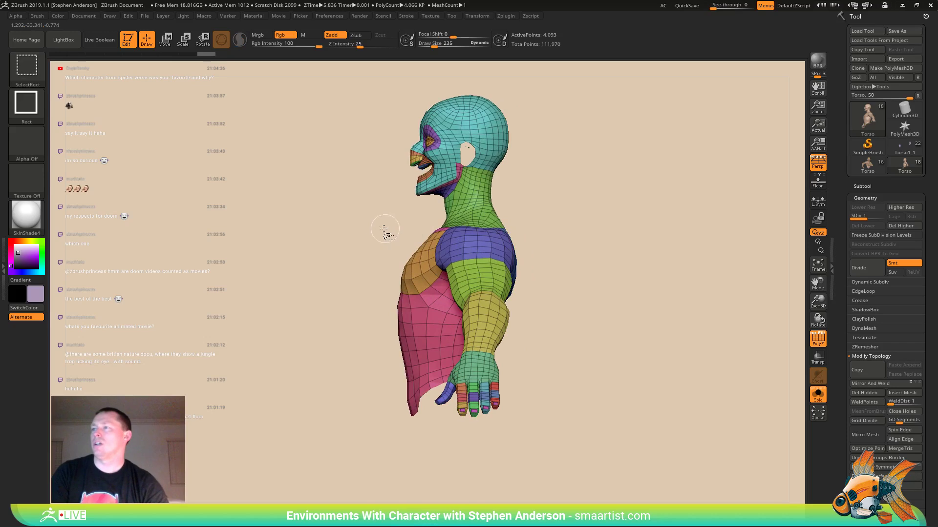
left_click_drag(491, 351, 642, 489, "ctrl+alt+shift")
mouse_move(518, 219)
right_mouse_down("ctrl")
mouse_move(509, 222)
mouse_move(535, 235)
mouse_move(559, 381)
mouse_move(498, 313)
mouse_move(491, 350)
mouse_move(497, 259)
mouse_move(511, 241)
mouse_move(505, 298)
mouse_move(517, 349)
mouse_move(395, 204)
right_mouse_up("ctrl")
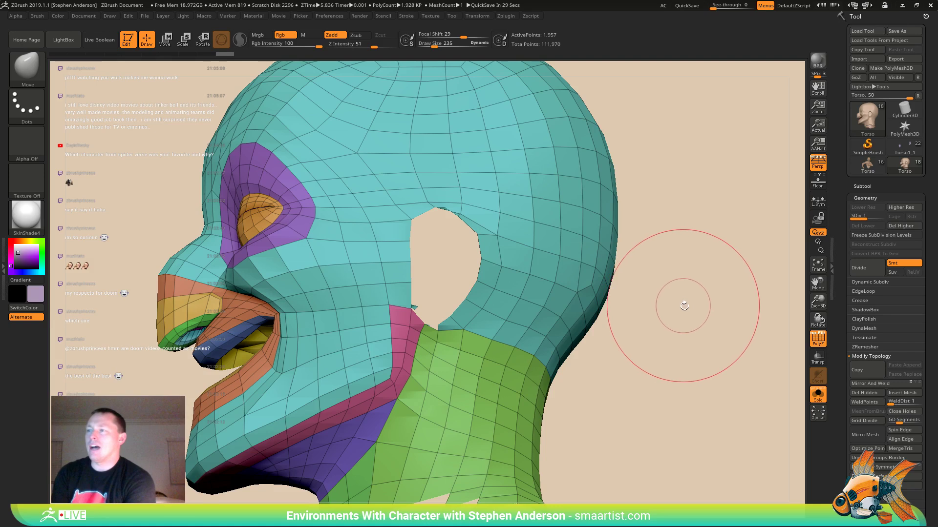
left_click_drag(682, 308, 684, 329)
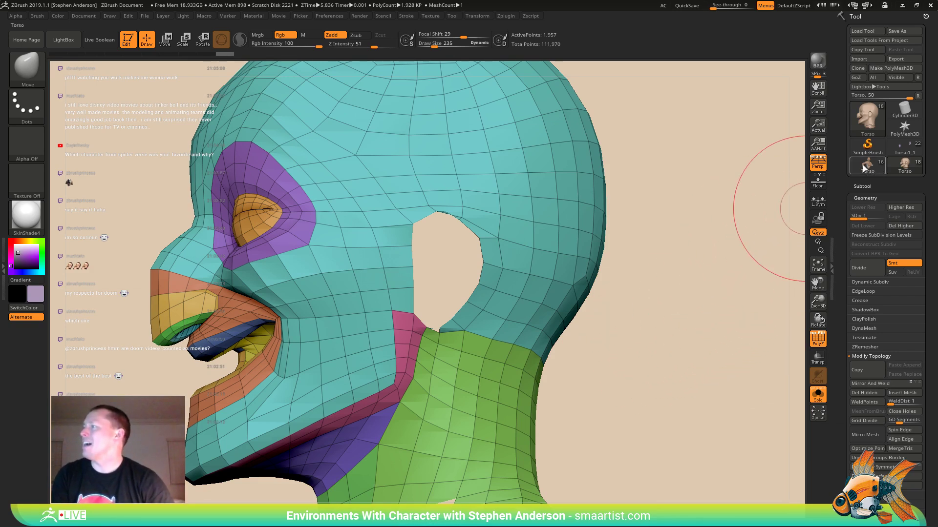
- Switch back to the purple character, make its body the active subtool and isolate it around the ear area
mouse_move(868, 168)
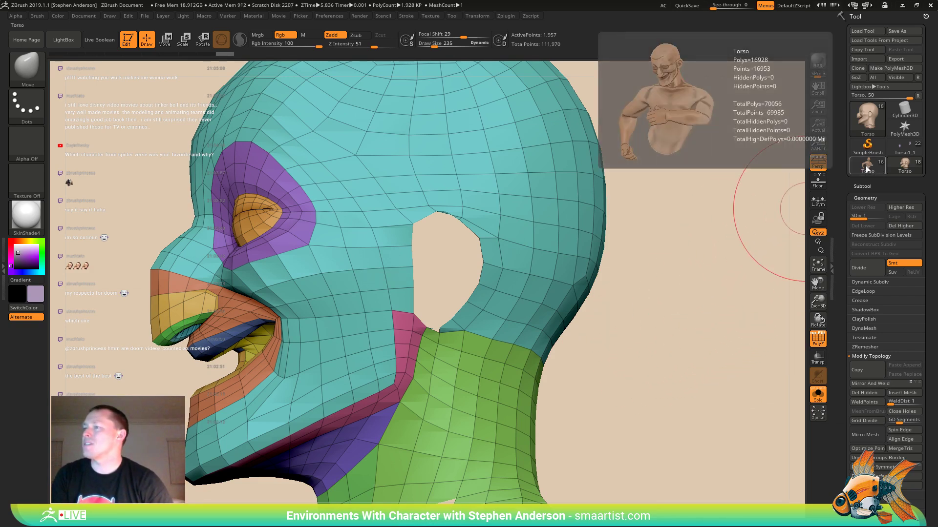
left_click(864, 167)
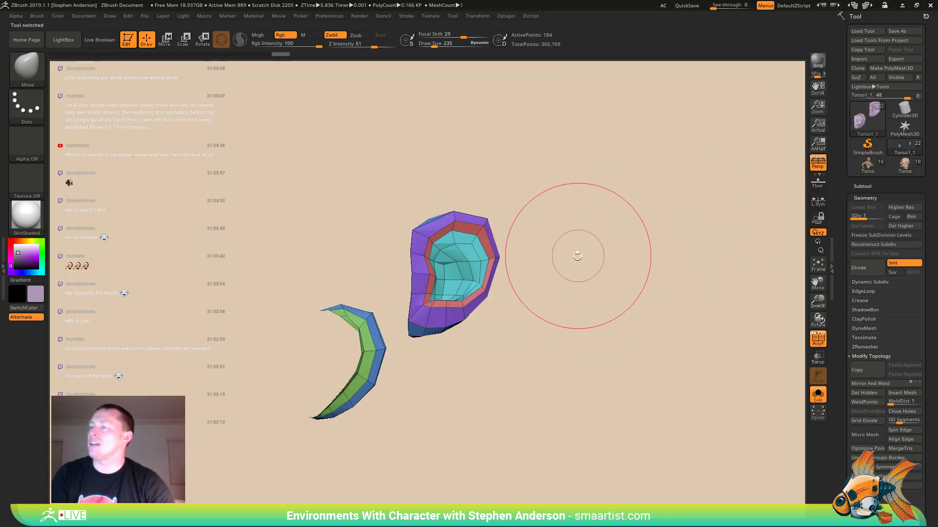
left_click(818, 396)
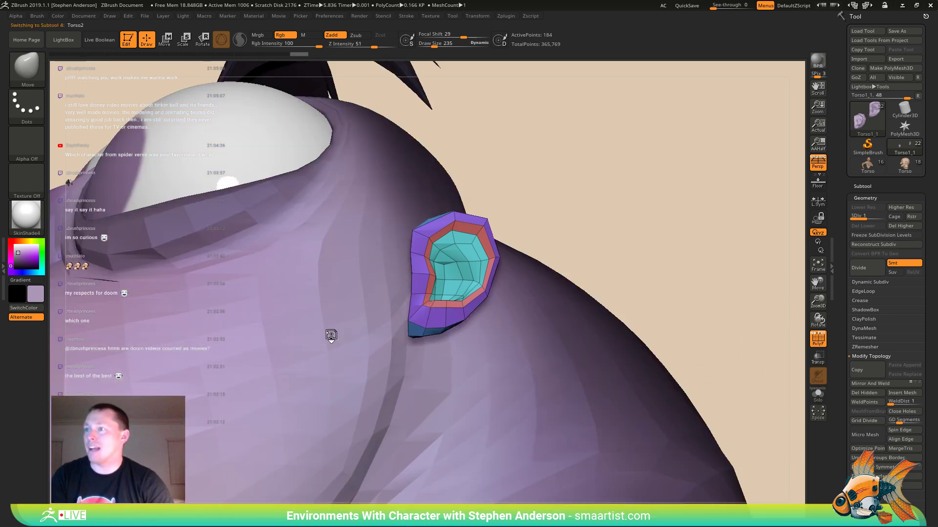
left_click(356, 323, "alt")
right_click_drag(356, 323, 365, 328)
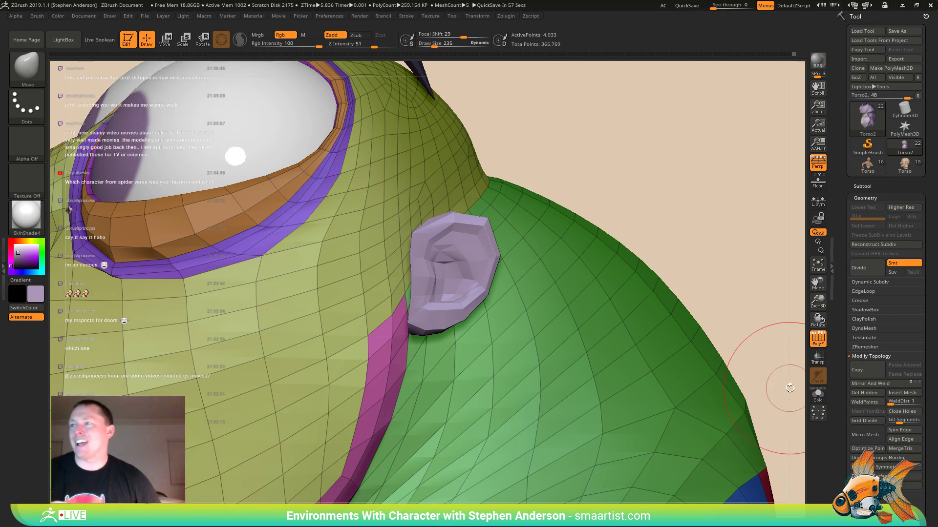
left_click(818, 396)
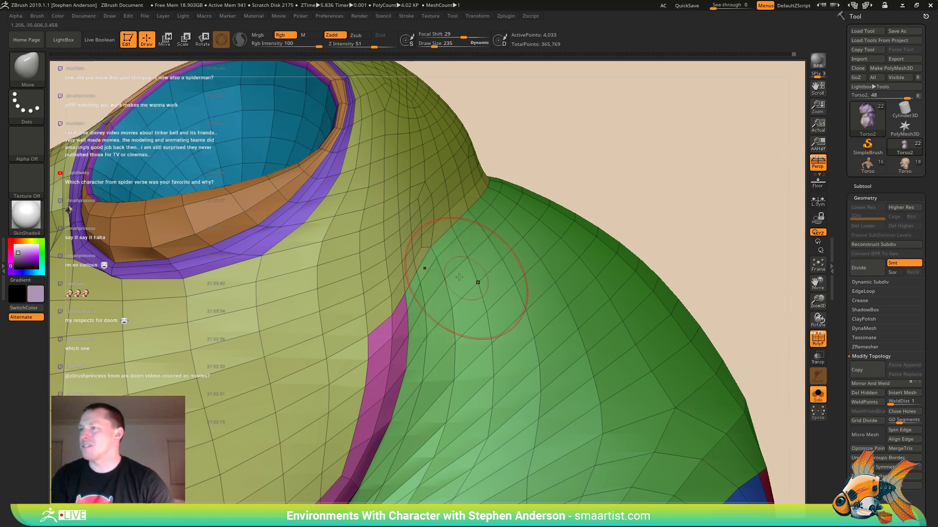
right_click_drag(477, 281, 435, 283)
- Delete a vertical column of four polygons above the magenta strip, using ZModeler's Delete polygon action on A Single Poly
key("b")
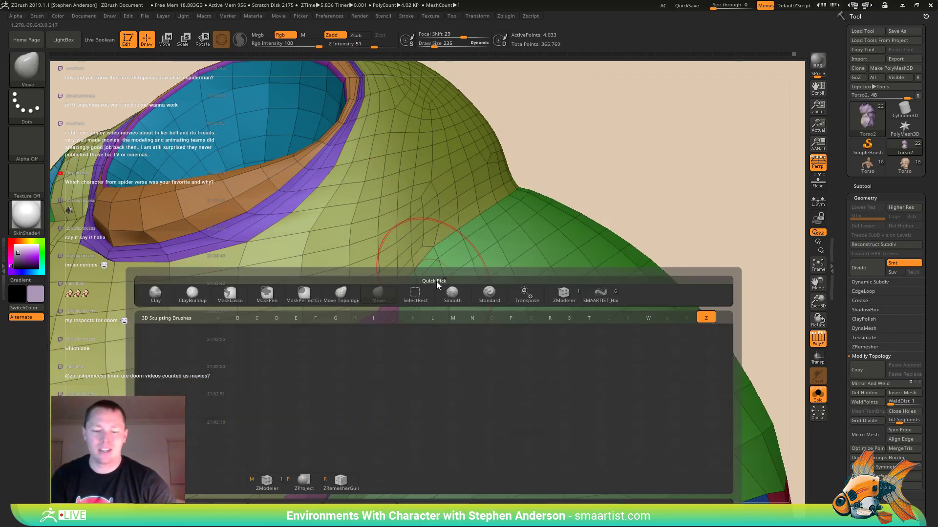
key("z")
key("m")
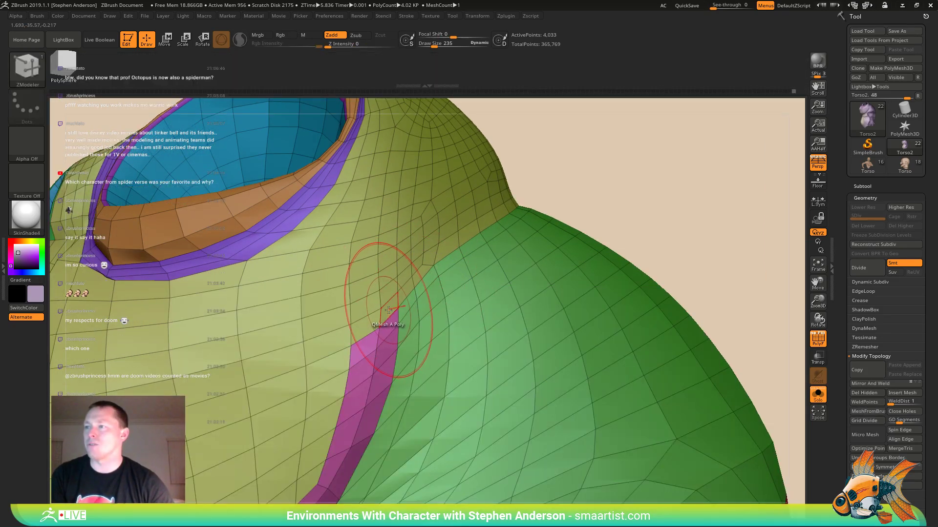
key("space")
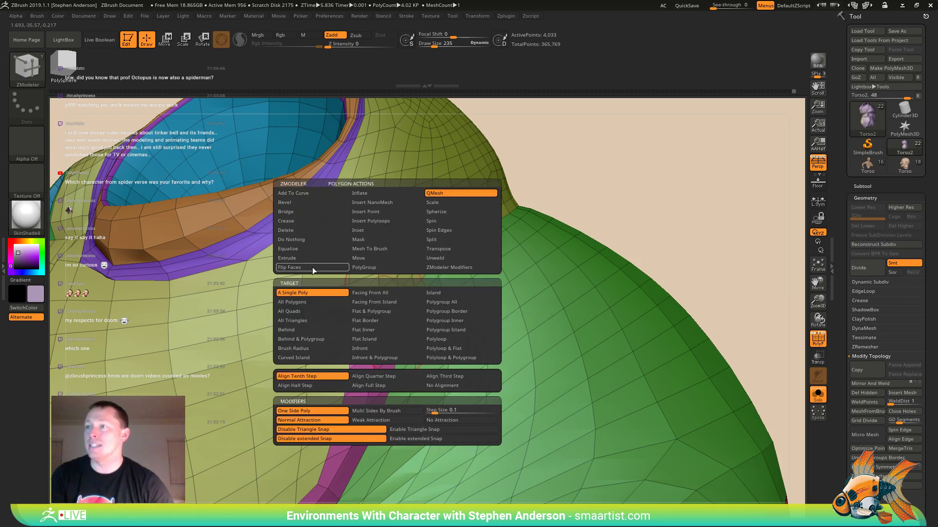
left_click(295, 230)
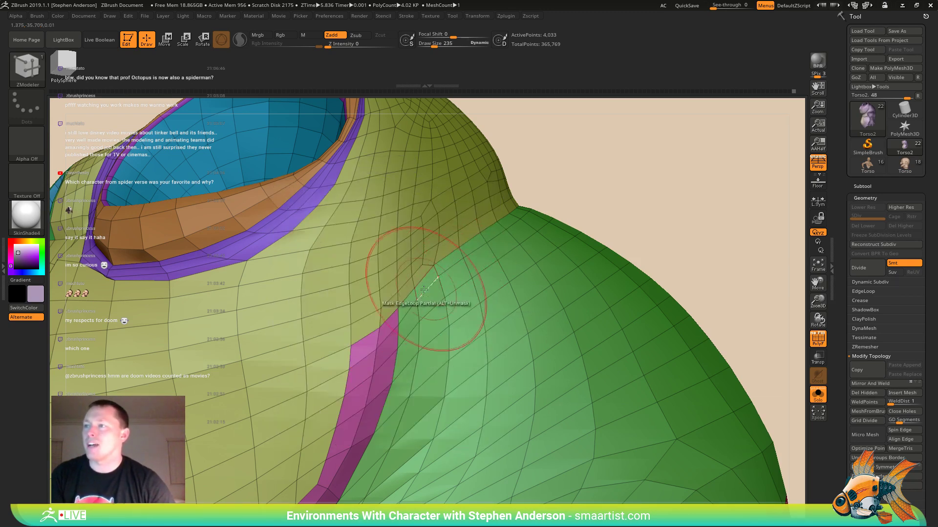
left_click(389, 309)
left_click(387, 294)
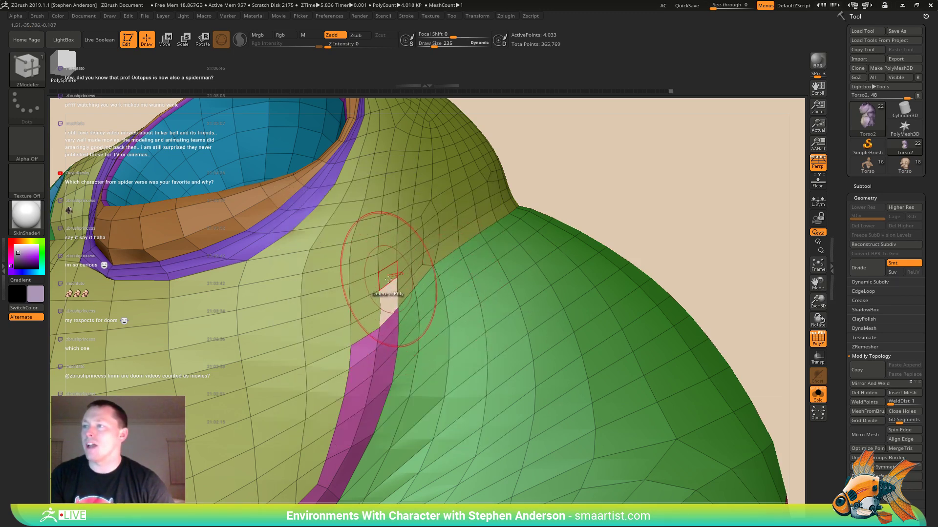
left_click(387, 276)
left_click(386, 258)
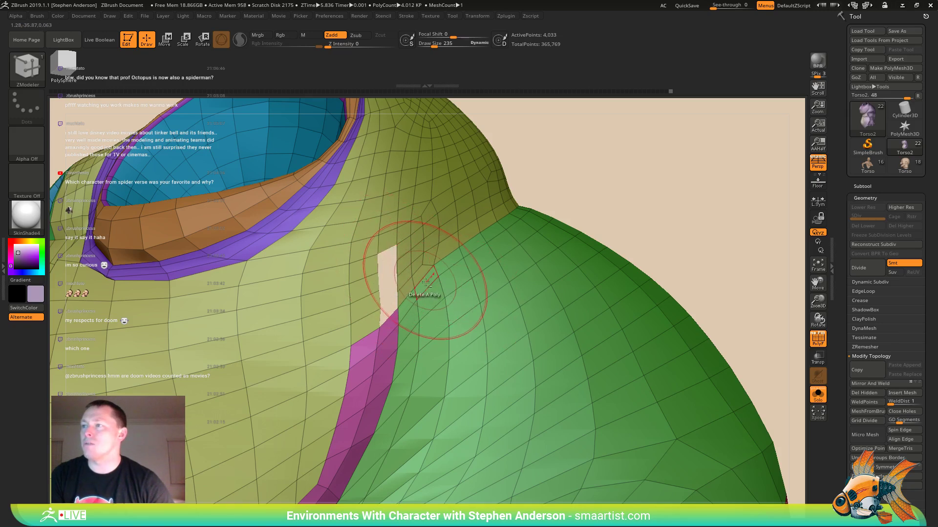
- Widen the ear opening by deleting the adjacent column of polygons toward the back of the head
mouse_move(425, 295)
right_mouse_down("alt")
mouse_move(432, 326)
mouse_move(380, 249)
right_mouse_up("alt")
mouse_move(342, 293)
right_mouse_down()
mouse_move(279, 339)
mouse_move(320, 346)
mouse_move(437, 292)
mouse_move(448, 314)
right_mouse_up()
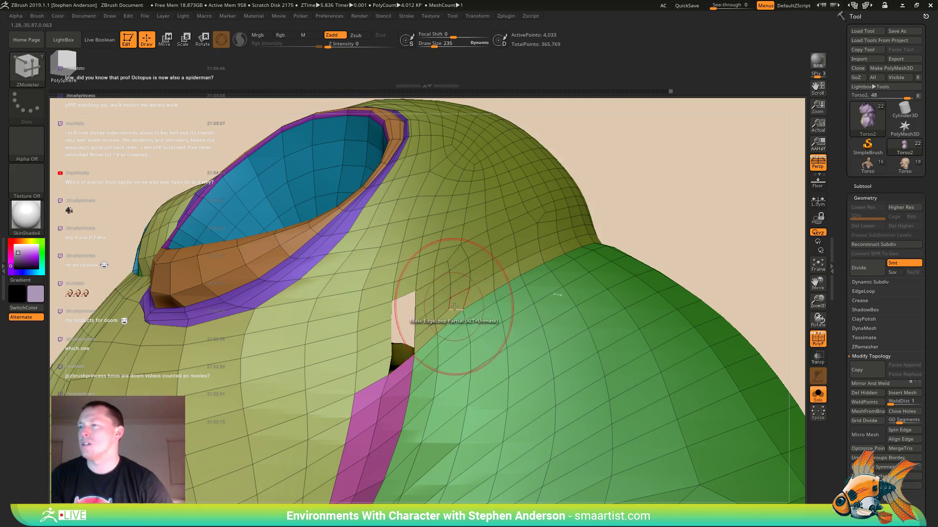
right_click_drag(454, 307, 430, 271, "ctrl")
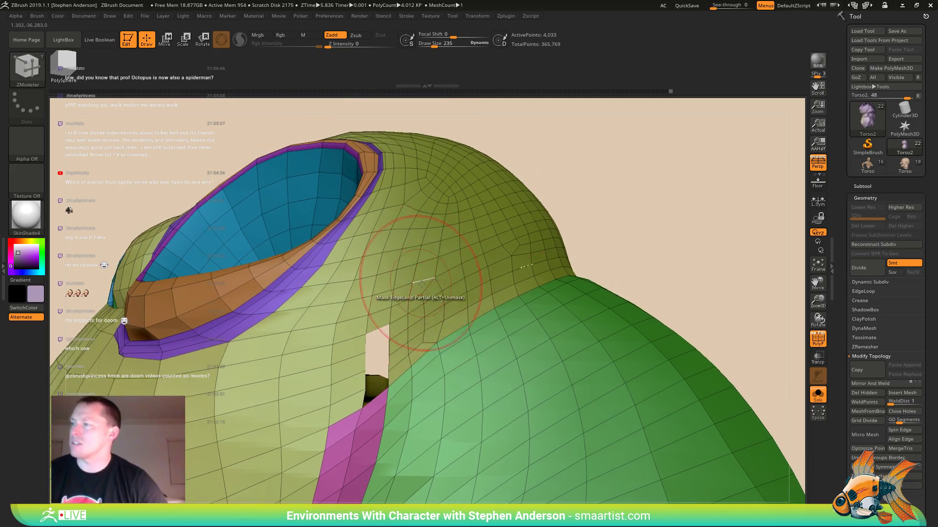
right_click_drag(450, 303, 465, 288)
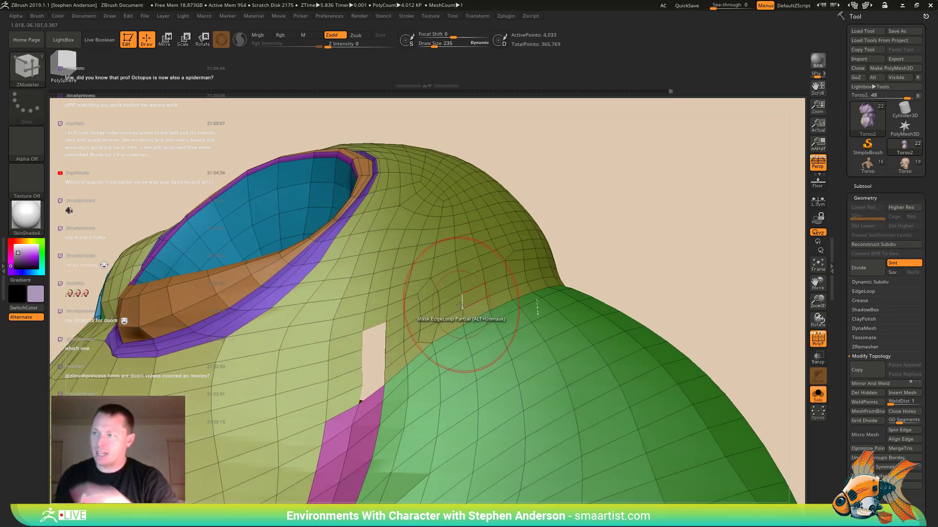
left_click(396, 336)
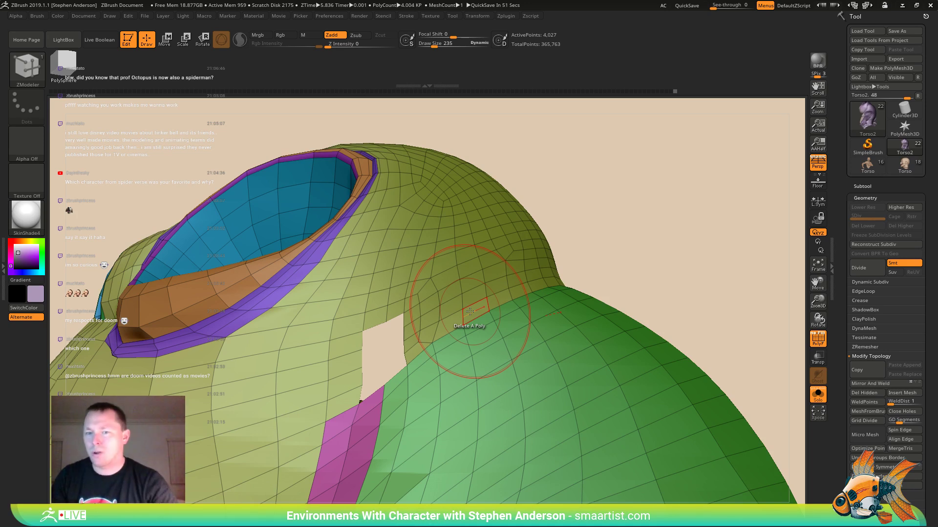
mouse_move(404, 326)
left_mouse_down()
mouse_move(390, 330)
mouse_move(407, 323)
mouse_move(386, 352)
left_mouse_up()
- Adjust the edges of the ear opening with the Move brush, reducing the draw size to 193 and finally 102
key("b")
key("m")
key("v")
key("b")
key("m")
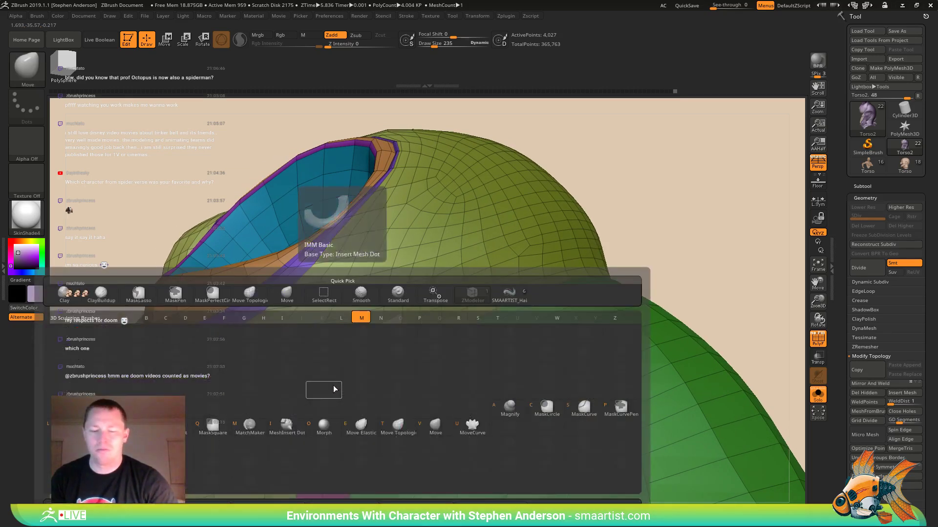
key("v")
key("s")
left_click_drag(335, 372, 324, 380)
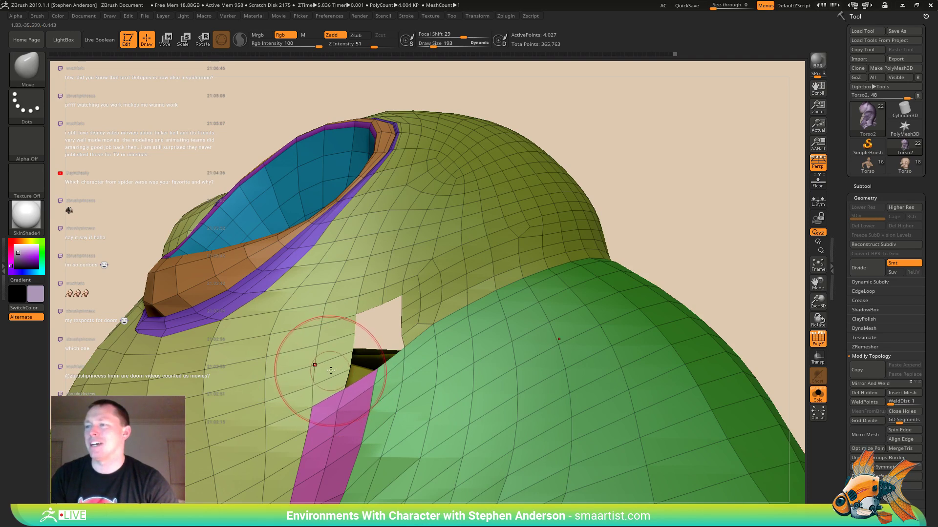
key("s")
left_click_drag(328, 367, 340, 370)
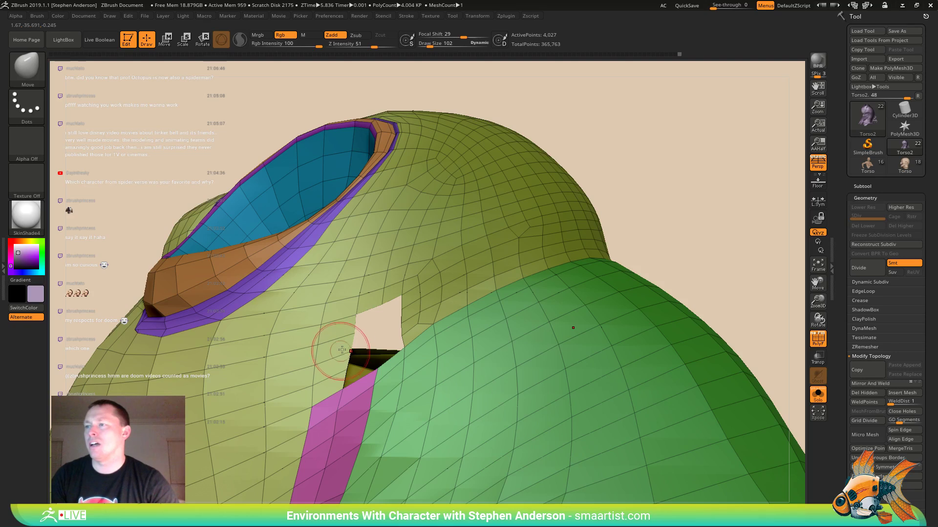
mouse_move(373, 365)
right_mouse_down()
mouse_move(472, 311)
mouse_move(453, 344)
right_mouse_up()
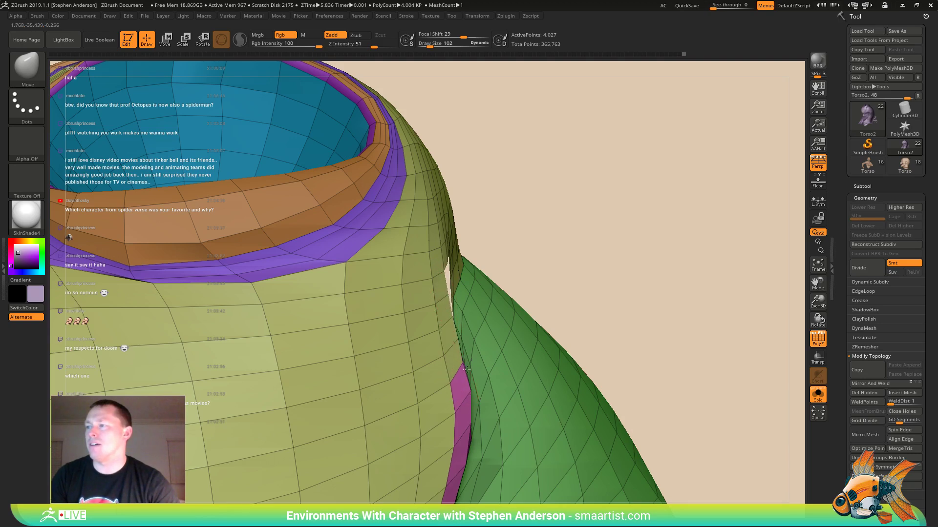
right_click_drag(466, 369, 446, 368)
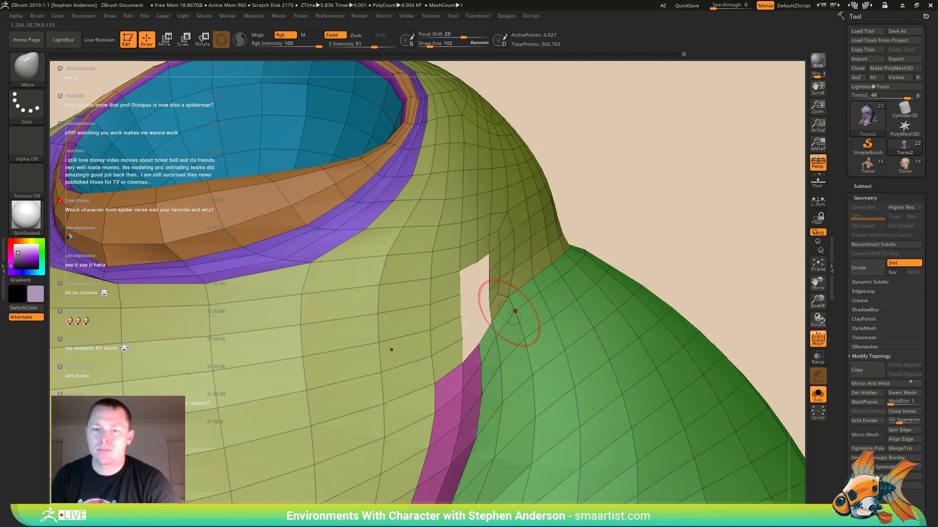
- Compare the ear opening with the one on the other character's head, then return to the purple character
mouse_move(506, 304)
right_mouse_down()
mouse_move(537, 317)
mouse_move(506, 271)
right_mouse_up()
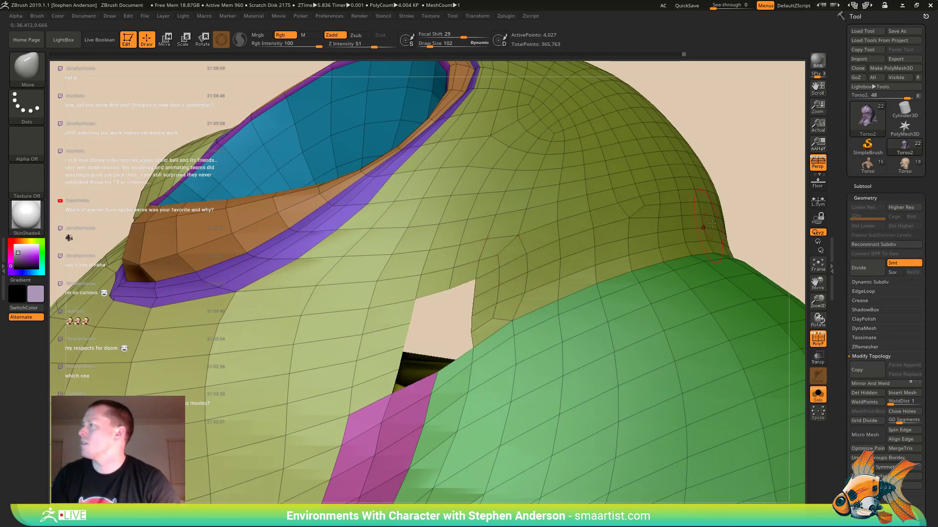
left_click(911, 170)
mouse_move(596, 272)
right_mouse_down()
mouse_move(493, 280)
mouse_move(476, 310)
mouse_move(482, 302)
mouse_move(476, 342)
mouse_move(479, 309)
mouse_move(467, 334)
right_mouse_up()
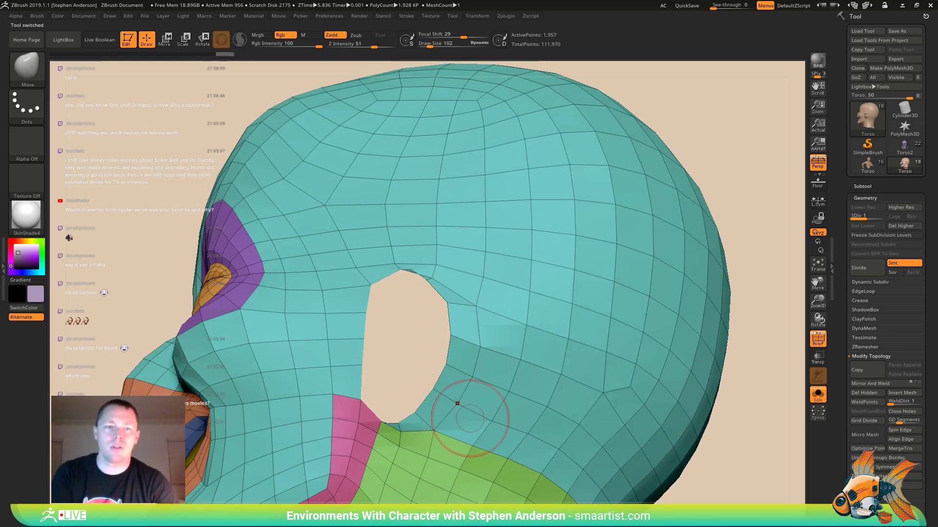
left_click(913, 147)
mouse_move(356, 283)
right_mouse_down()
mouse_move(348, 318)
mouse_move(358, 327)
right_mouse_up()
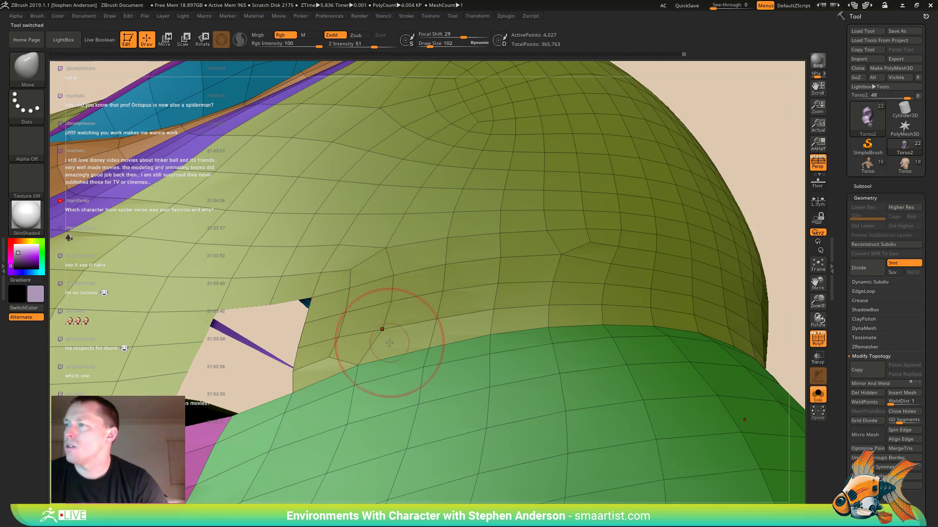
- Delete four individual polygons on the head behind the ear opening with ZModeler's Delete action on a single poly
key("b")
key("z")
key("m")
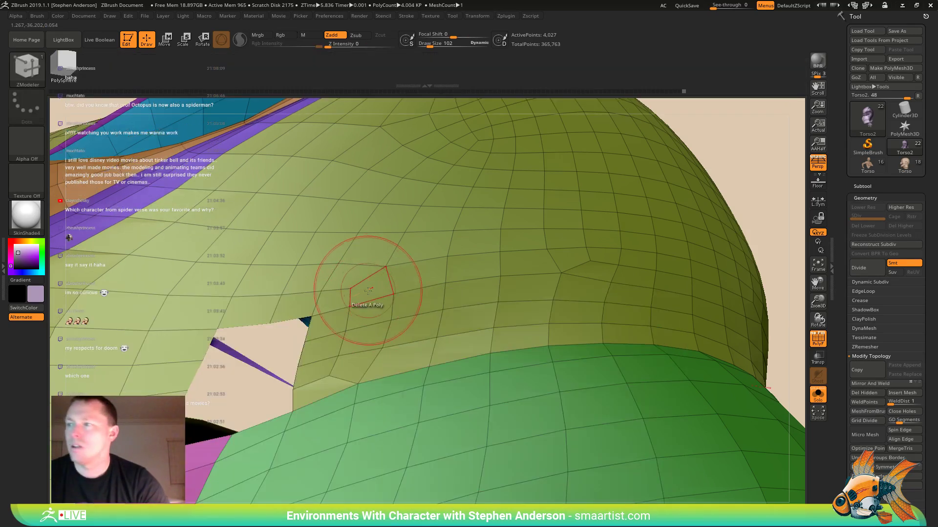
left_click(368, 291)
mouse_move(398, 324)
right_mouse_down("alt")
mouse_move(414, 302)
mouse_move(390, 312)
mouse_move(379, 295)
right_mouse_up("alt")
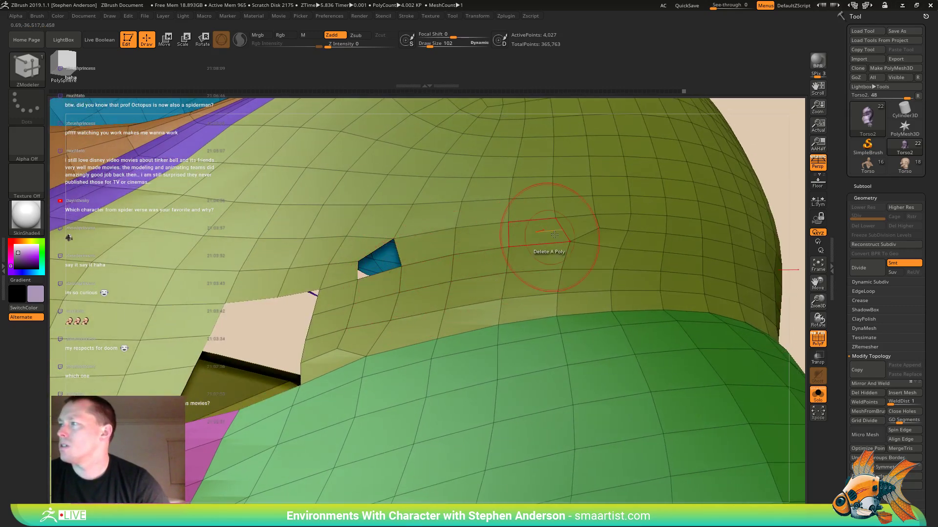
left_click(576, 225)
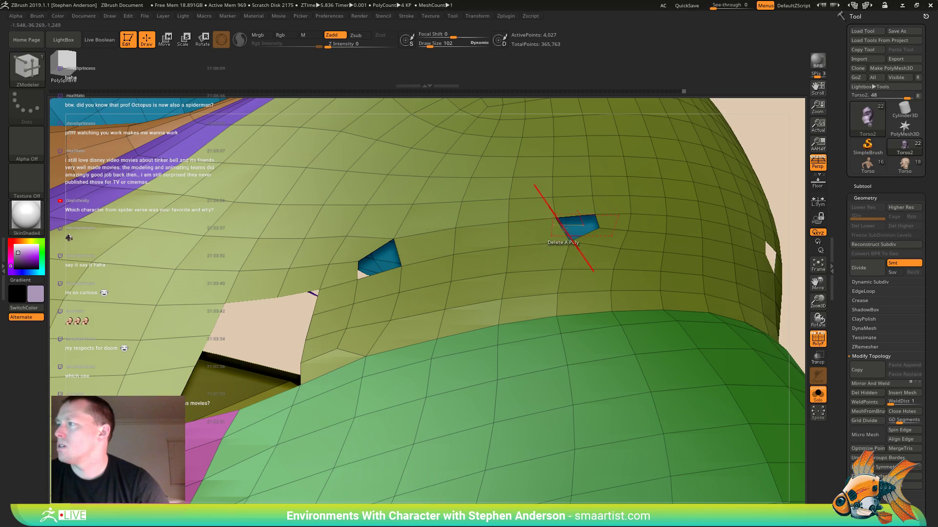
right_click_drag(555, 252, 512, 239, "alt")
left_click(529, 226)
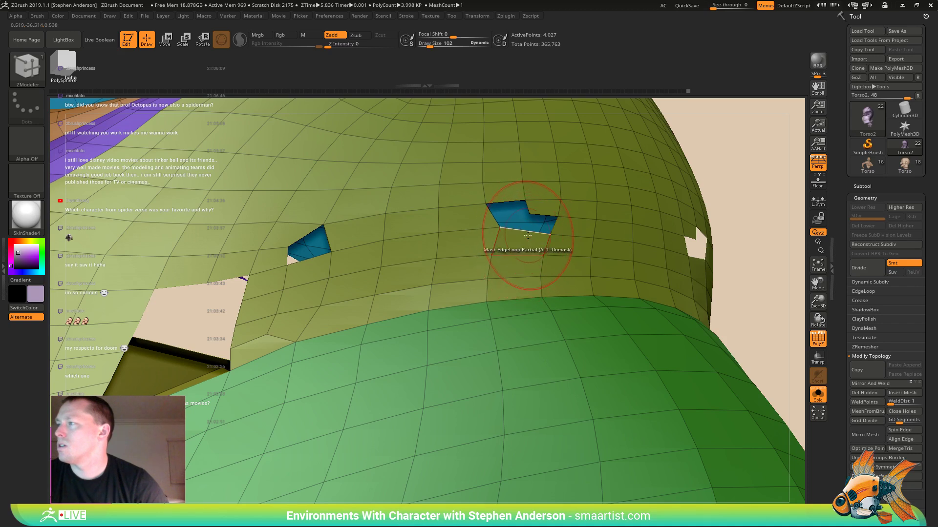
left_click(521, 264)
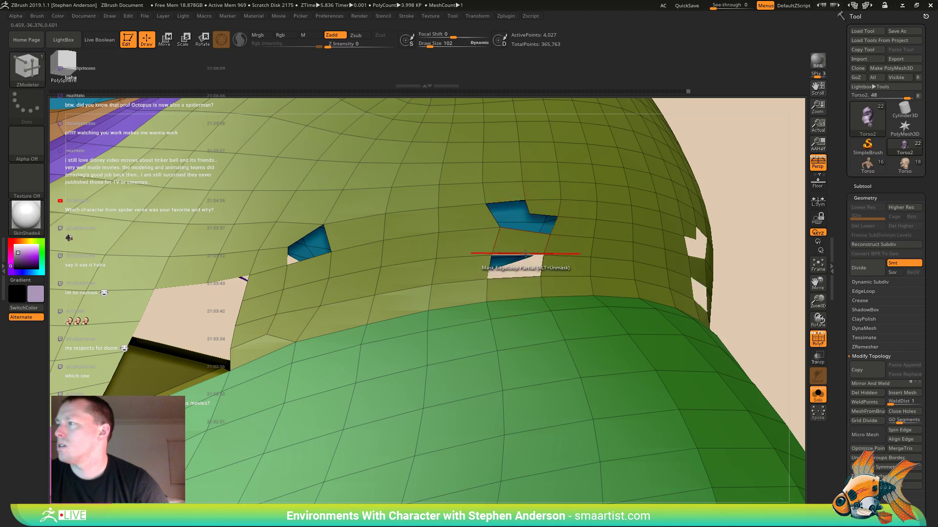
- Set ZModeler's point action to Bridge with Two Points as the target
key("space")
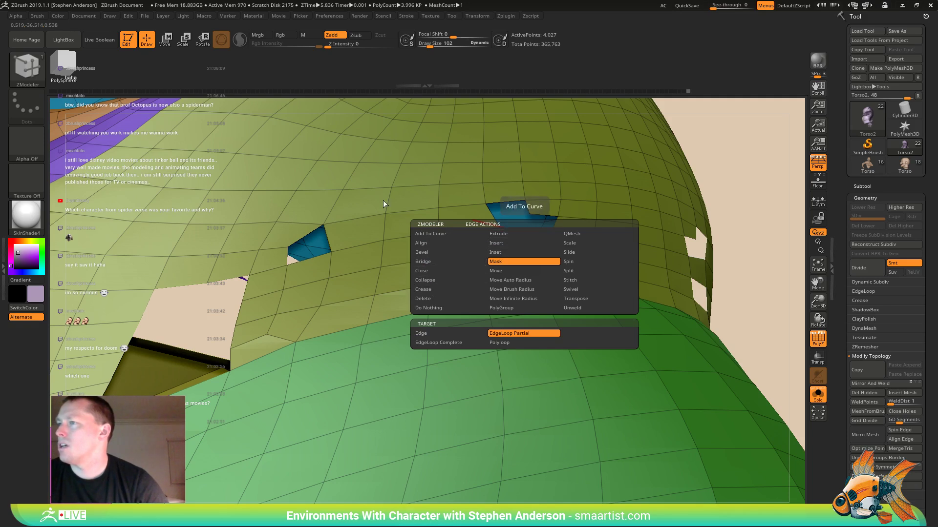
right_click_drag(298, 297, 306, 274)
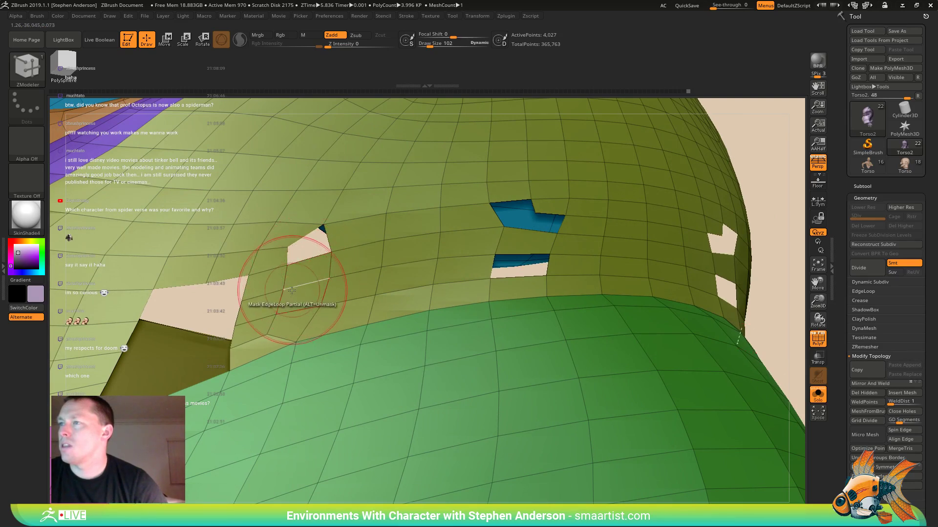
key("space")
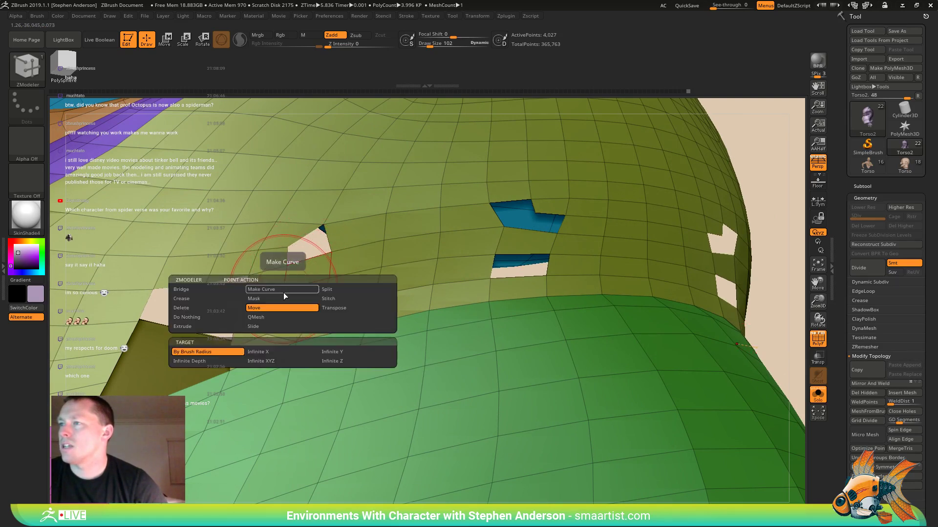
left_click(184, 289)
left_click(262, 353)
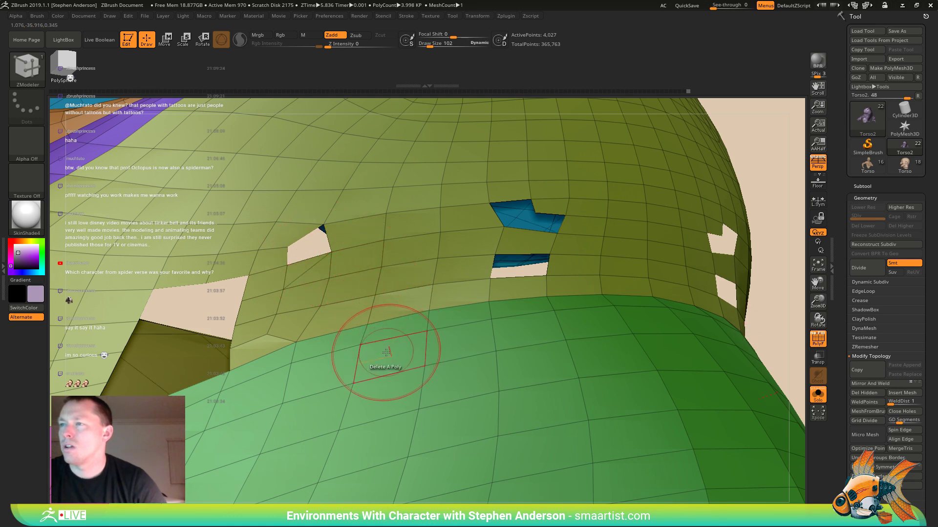
- Study the polygon layout around the other head's ear opening and compare it again with the purple character's
mouse_move(361, 332)
right_mouse_down()
mouse_move(324, 277)
mouse_move(317, 302)
mouse_move(425, 307)
mouse_move(317, 299)
mouse_move(450, 366)
right_mouse_up()
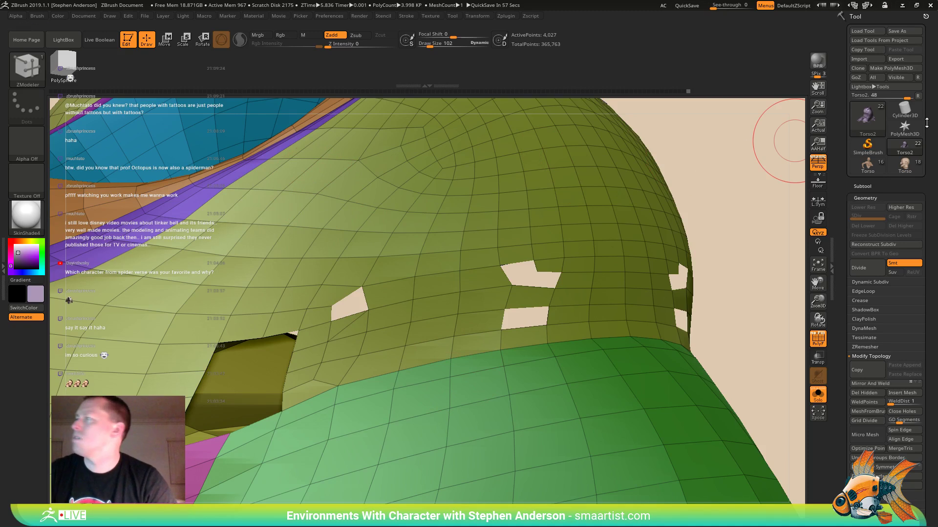
left_click(907, 170)
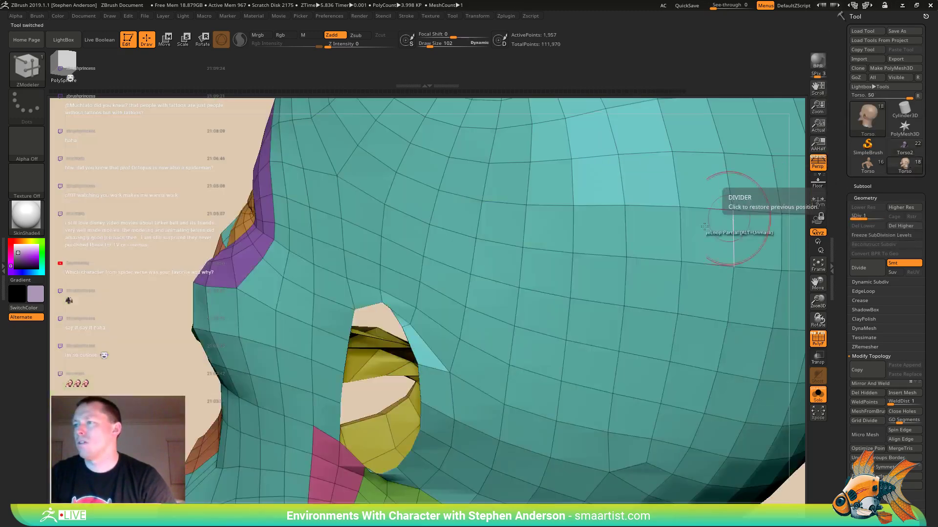
mouse_move(453, 348)
right_mouse_down()
mouse_move(433, 341)
mouse_move(455, 308)
mouse_move(429, 359)
right_mouse_up()
key("b")
key("z")
key("m")
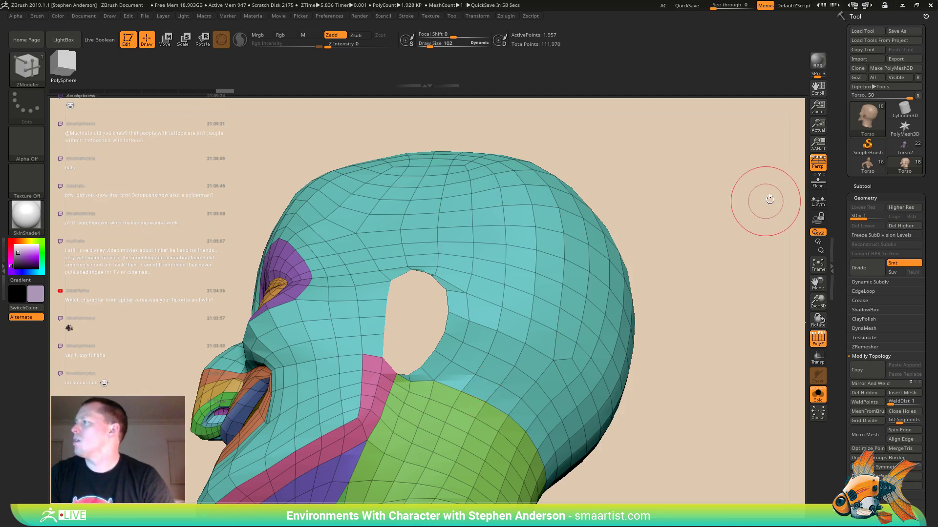
left_click(903, 146)
mouse_move(562, 243)
left_mouse_down()
mouse_move(385, 303)
mouse_move(395, 321)
left_mouse_up()
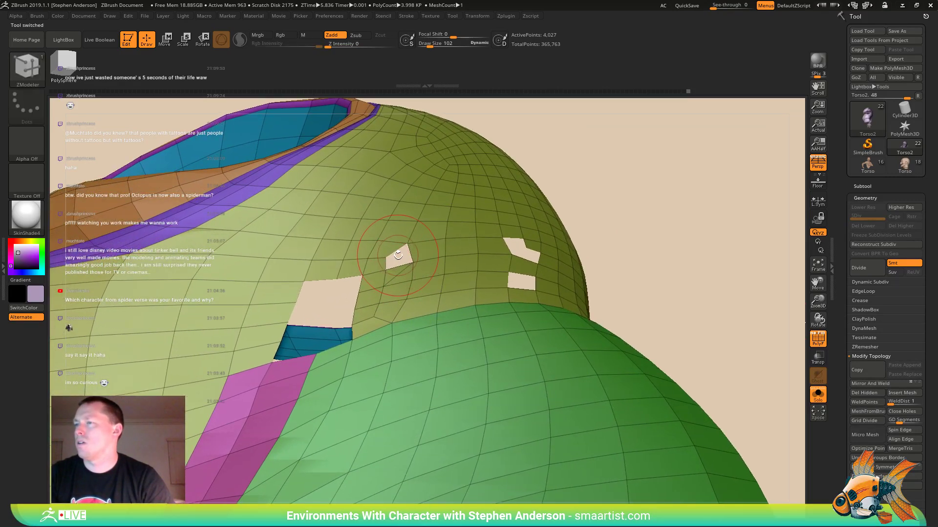
- Undo the polygon deletions on the purple head, back to the closed surface above the magenta strip
key("ctrl")
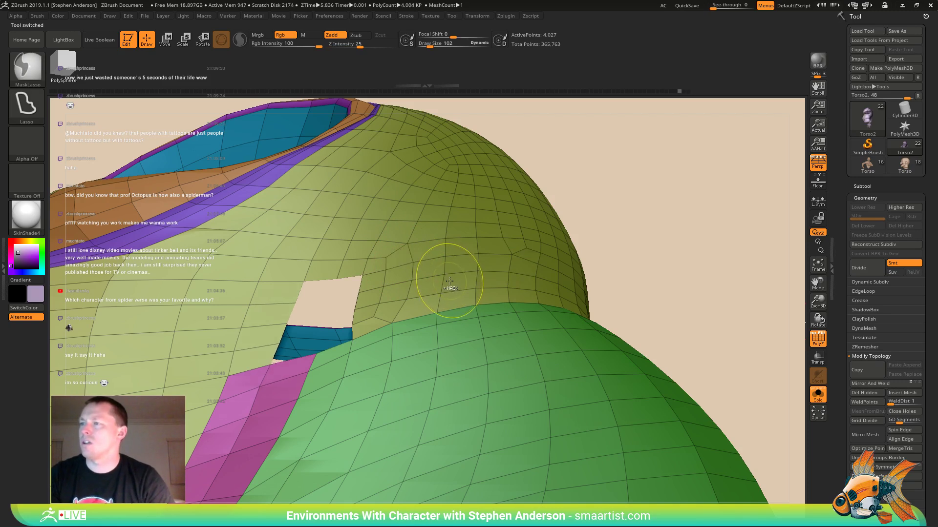
key("ctrl+z")
key("ctrl+z")
key("ctrl+z")
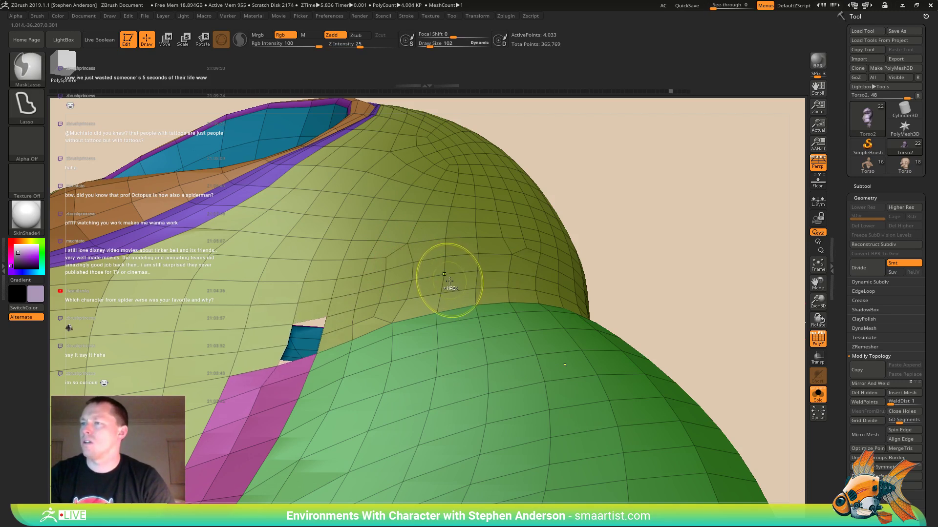
right_click_drag(343, 311, 356, 335)
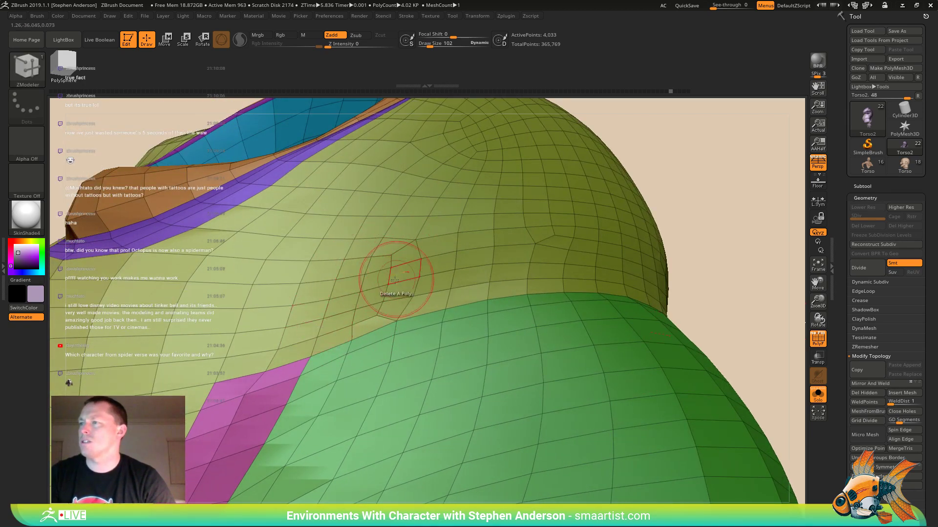
- Cut a new ear opening by deleting a column of polygons on the head, slightly behind the magenta strip
left_click(341, 321)
left_click(345, 347)
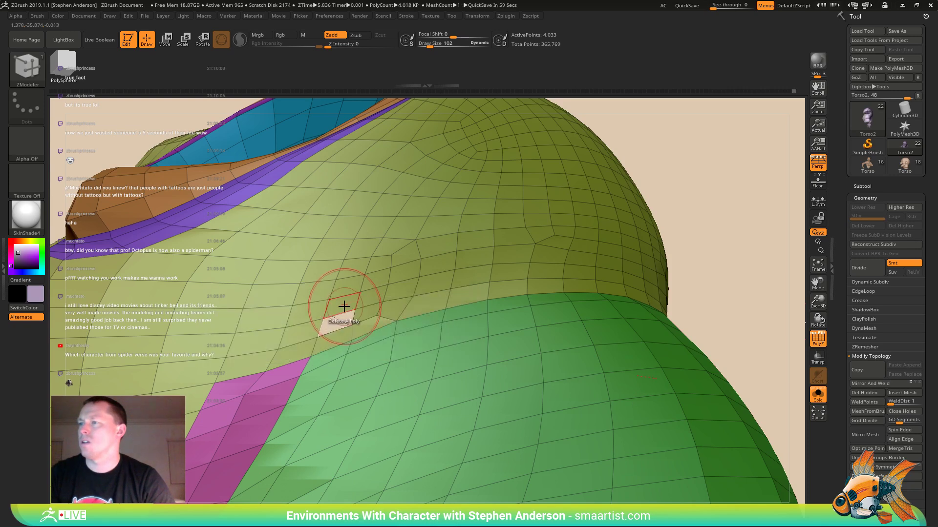
left_click(347, 293)
left_click(354, 270)
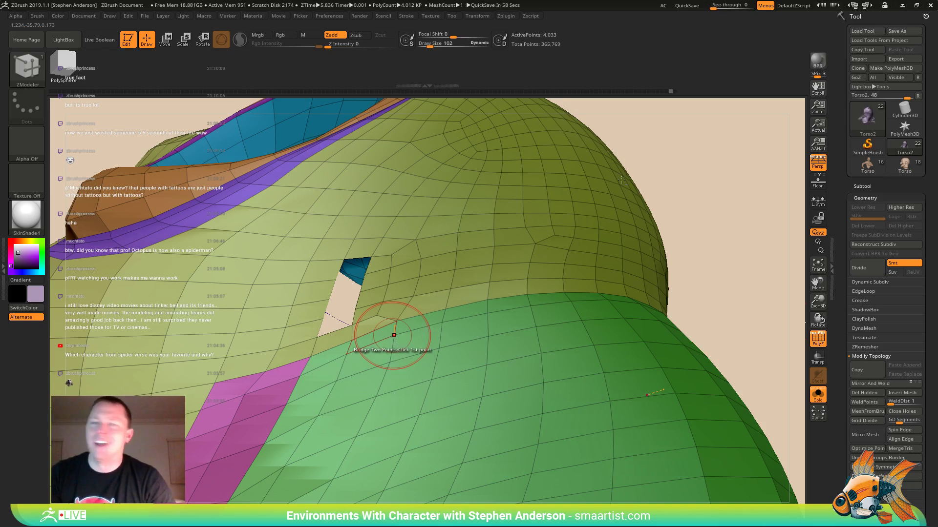
- Examine the shape of the ear opening on the other character's head
left_click(906, 166)
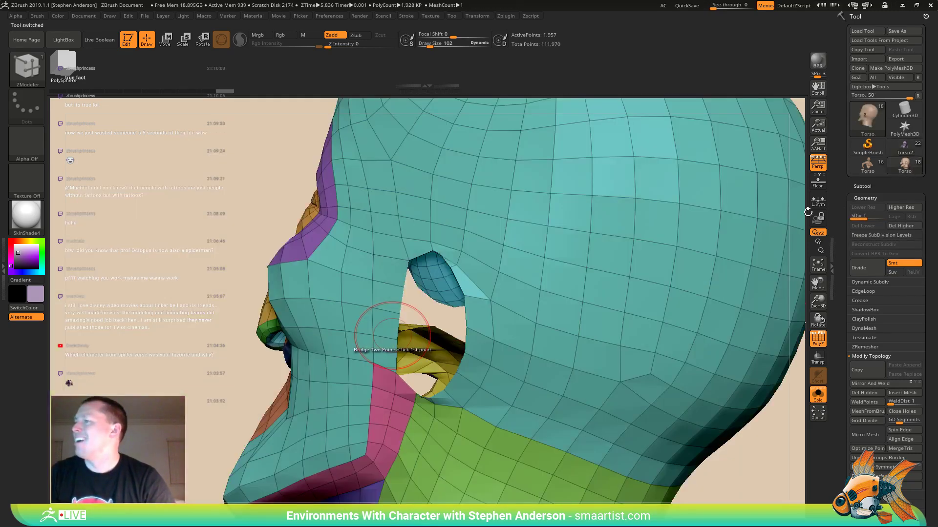
mouse_move(502, 292)
right_mouse_down()
mouse_move(531, 270)
mouse_move(523, 262)
right_mouse_up()
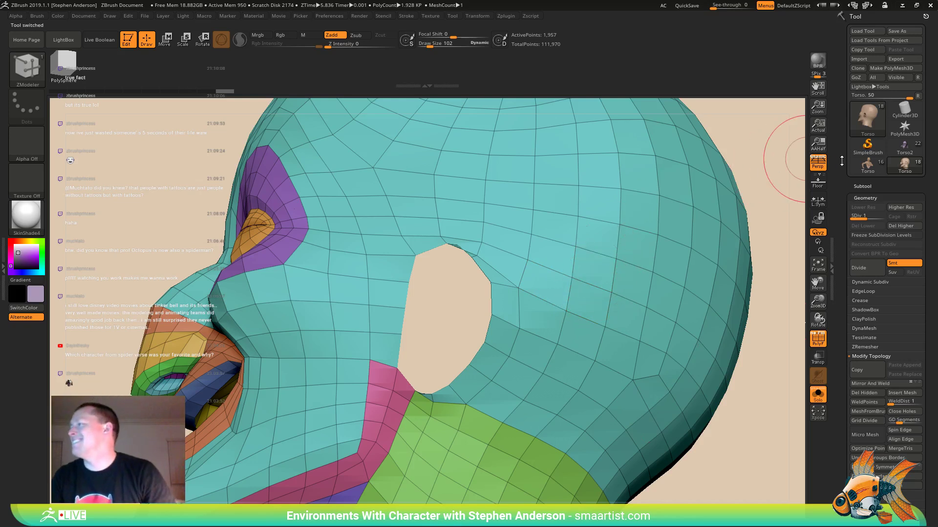
mouse_move(903, 154)
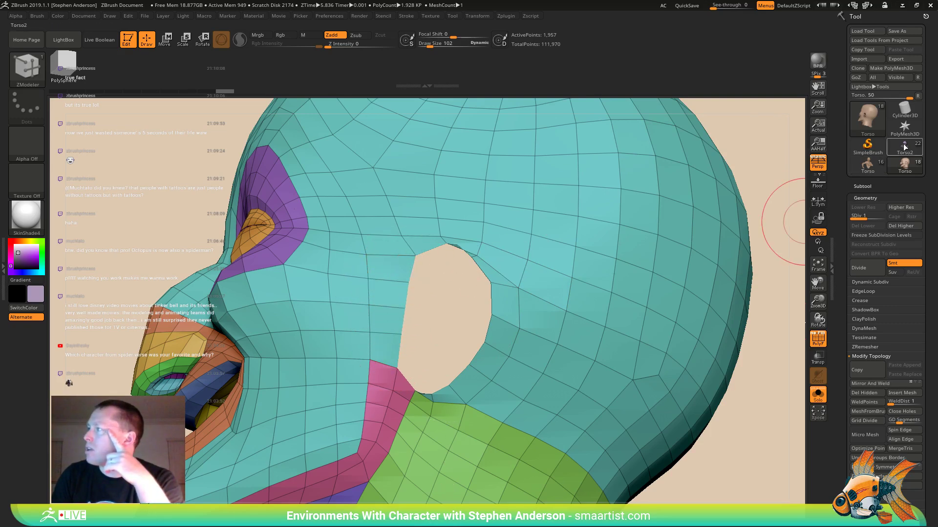
- Return to the purple character and widen its ear opening by deleting the adjacent polygon toward the back of the head
left_click(904, 147)
right_click_drag(366, 292, 394, 267)
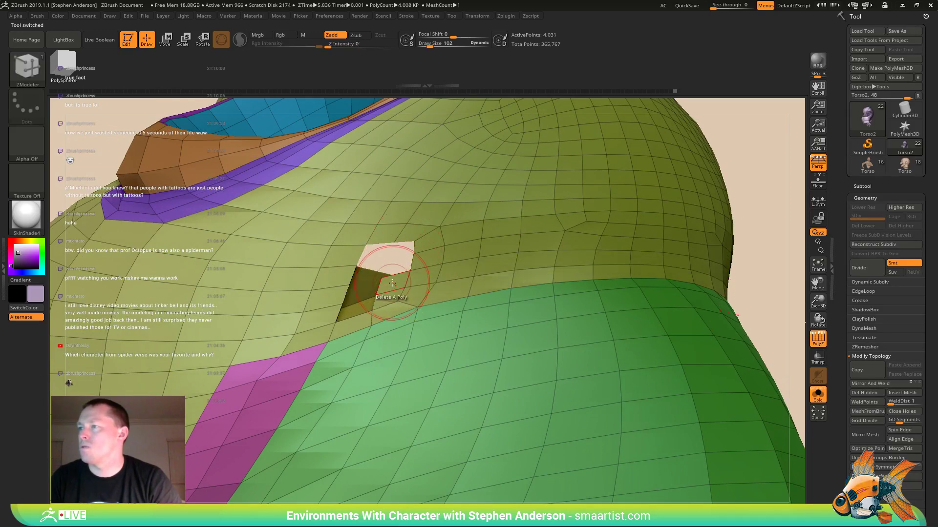
left_click(389, 299)
right_click_drag(451, 274, 494, 262)
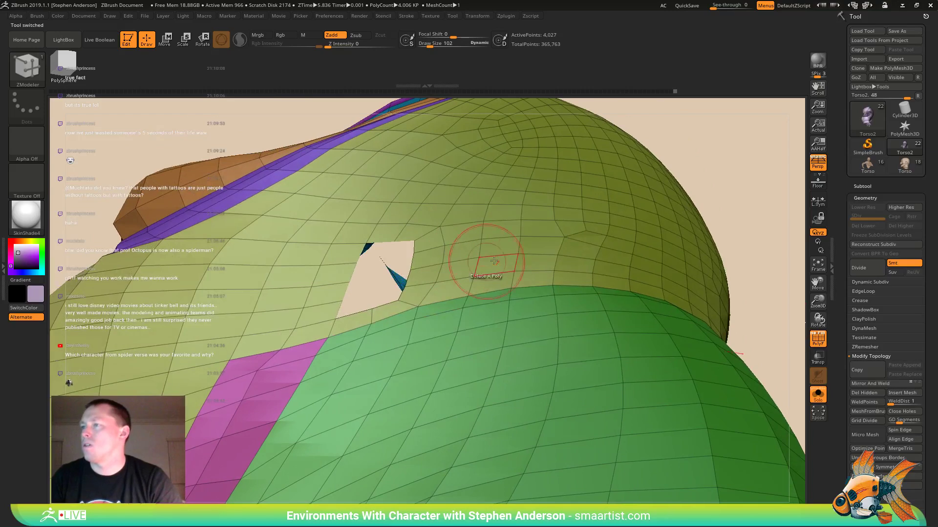
- Check the widened opening against the other character's head, then view the purple character's whole head from the side
left_click(868, 165)
left_click(904, 164)
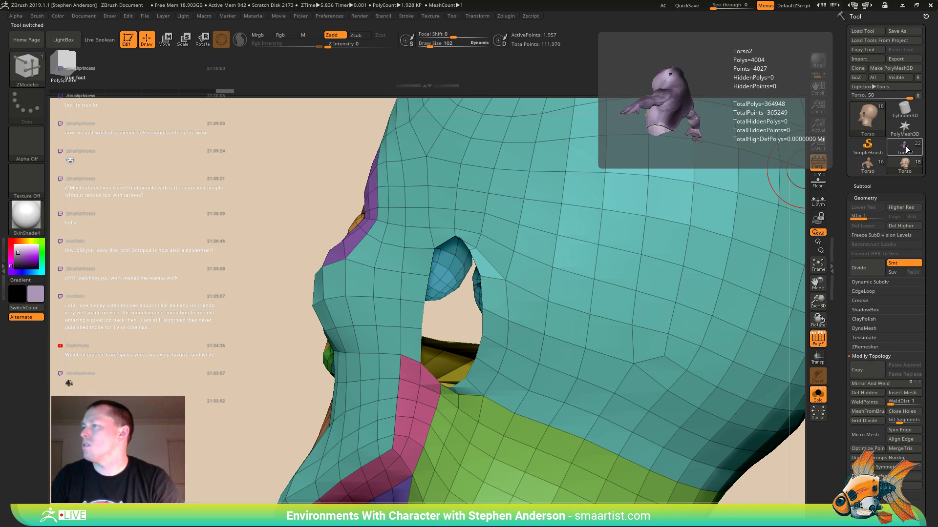
left_click(905, 148)
mouse_move(429, 254)
right_mouse_down()
mouse_move(443, 262)
mouse_move(415, 248)
mouse_move(441, 260)
right_mouse_up()
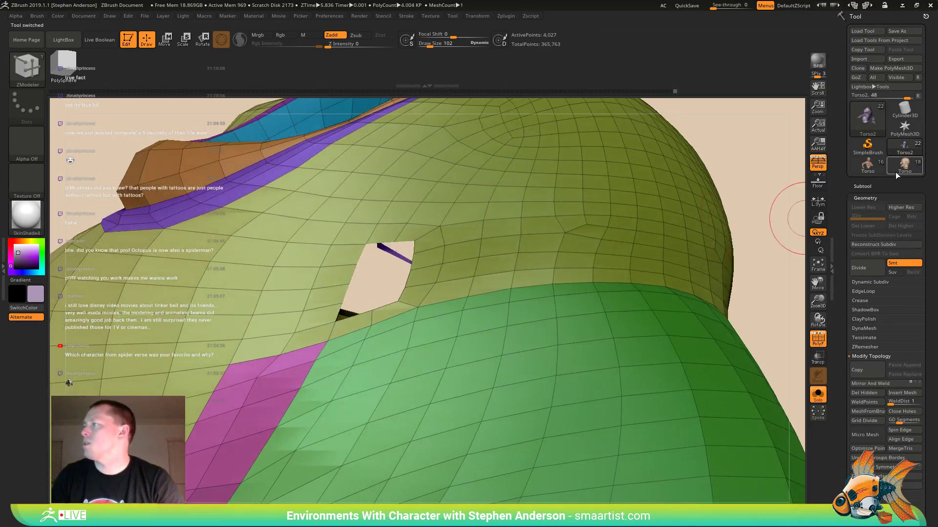
key("f")
right_click_drag(561, 271, 544, 280)
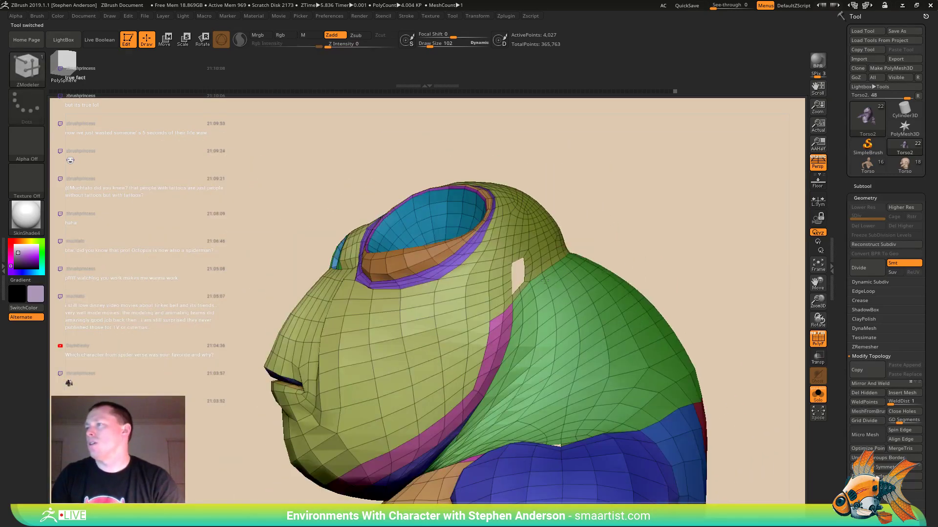
- Merge the Torso2 body with the ear subtool directly below it and accept the non-undoable operation
left_click(863, 186)
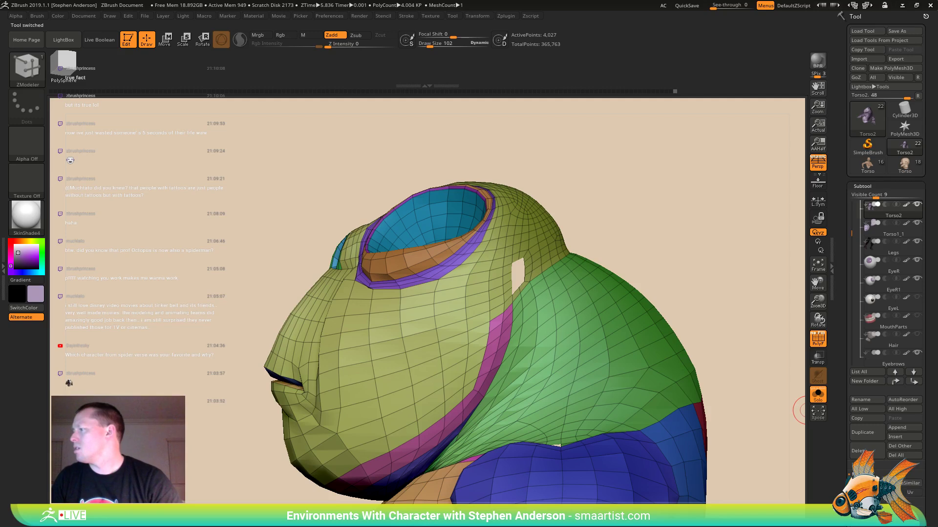
left_click(867, 483)
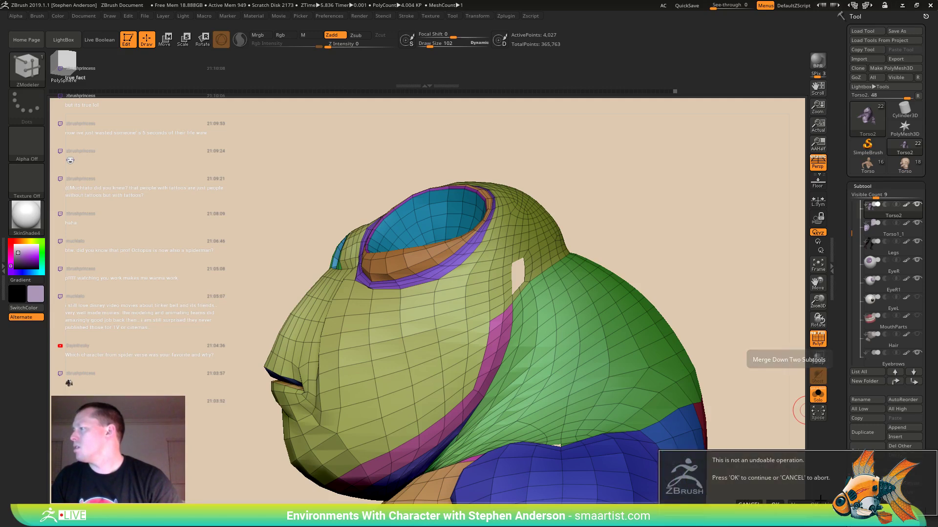
left_click(775, 503)
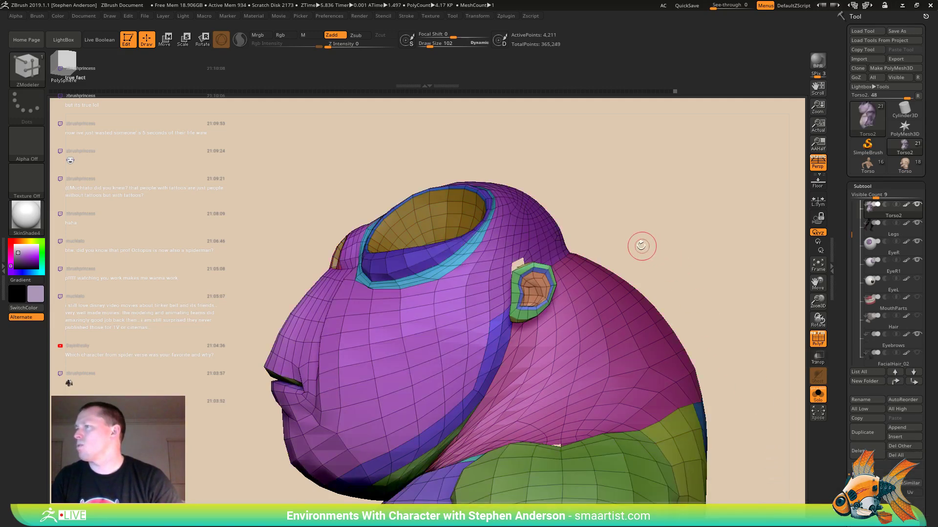
- Mask the whole body except the ear using the MaskLasso brush and activate the Move gizmo for the unmasked ear
mouse_move(642, 246)
left_mouse_down()
mouse_move(733, 249)
mouse_move(585, 264)
left_mouse_up()
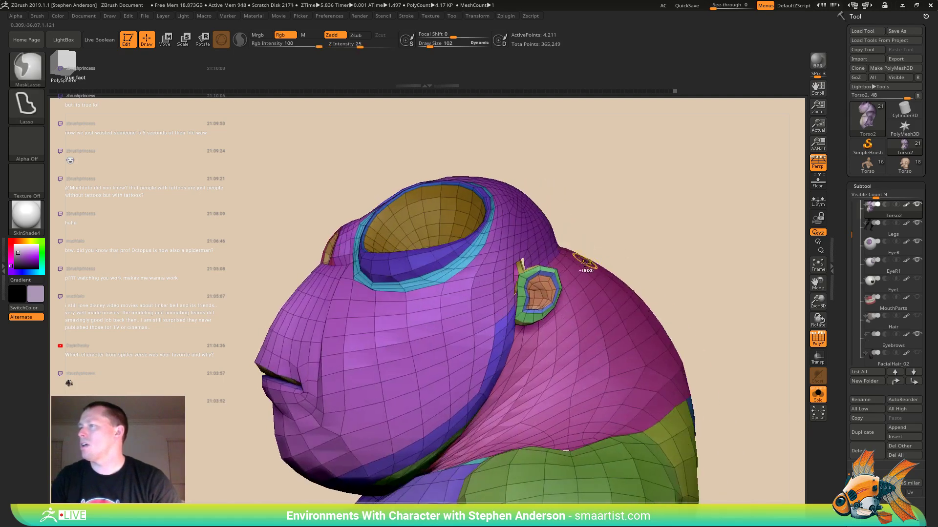
right_click_drag(585, 264, 597, 381, "ctrl")
mouse_move(428, 317)
right_mouse_down()
mouse_move(454, 318)
mouse_move(444, 334)
mouse_move(430, 314)
mouse_move(473, 266)
mouse_move(475, 251)
mouse_move(456, 240)
right_mouse_up()
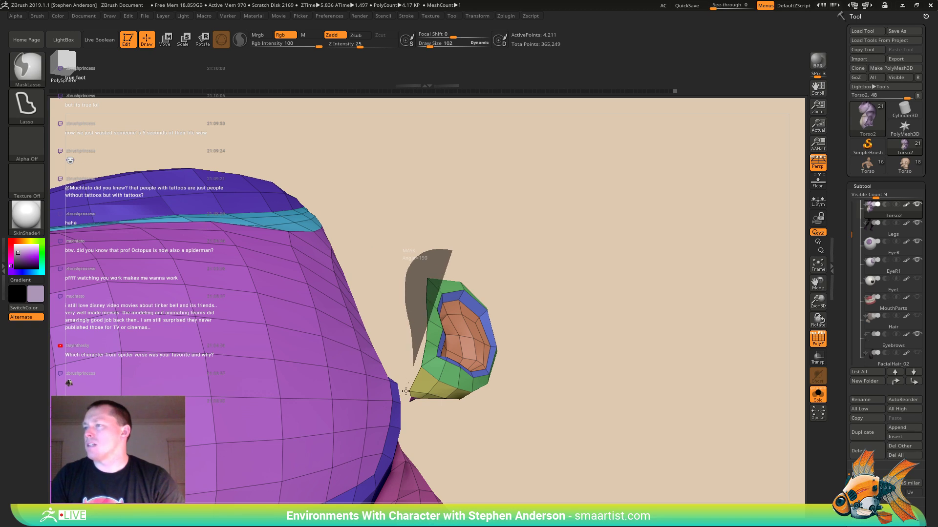
left_click_drag(533, 374, 522, 386, "ctrl")
mouse_move(522, 385)
right_mouse_down()
mouse_move(513, 247)
mouse_move(516, 339)
mouse_move(515, 327)
right_mouse_up()
key("w")
right_click_drag(541, 296, 472, 306)
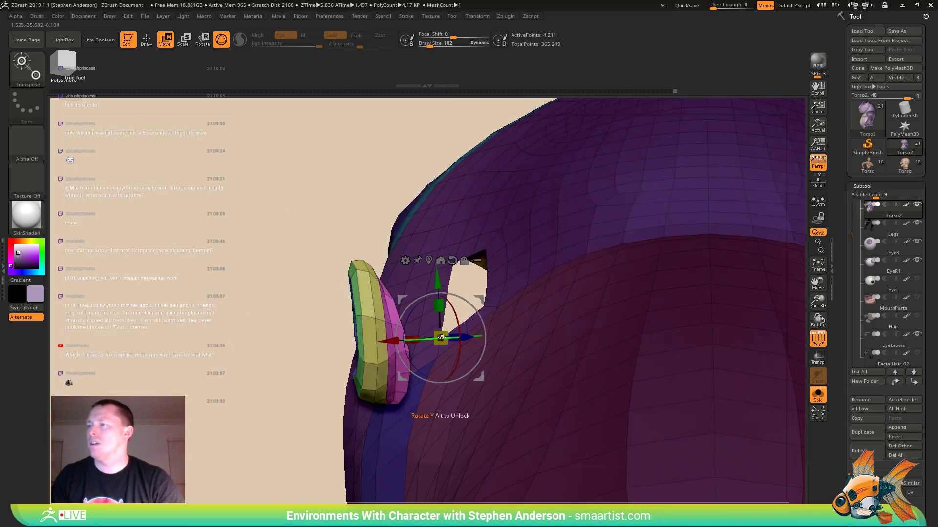
- Move the unmasked ear up and across with the gizmo until it sits over the head's ear opening
left_click_drag(488, 293, 525, 248)
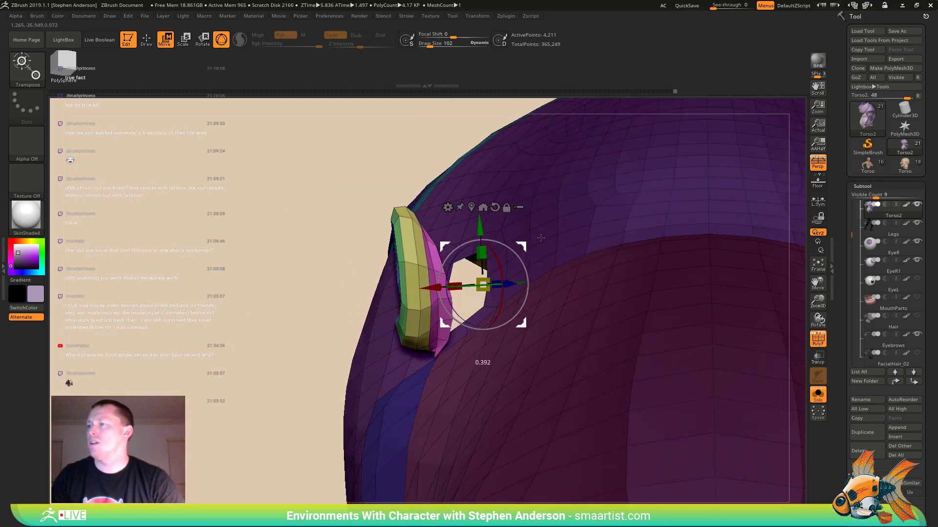
right_click_drag(541, 238, 589, 342)
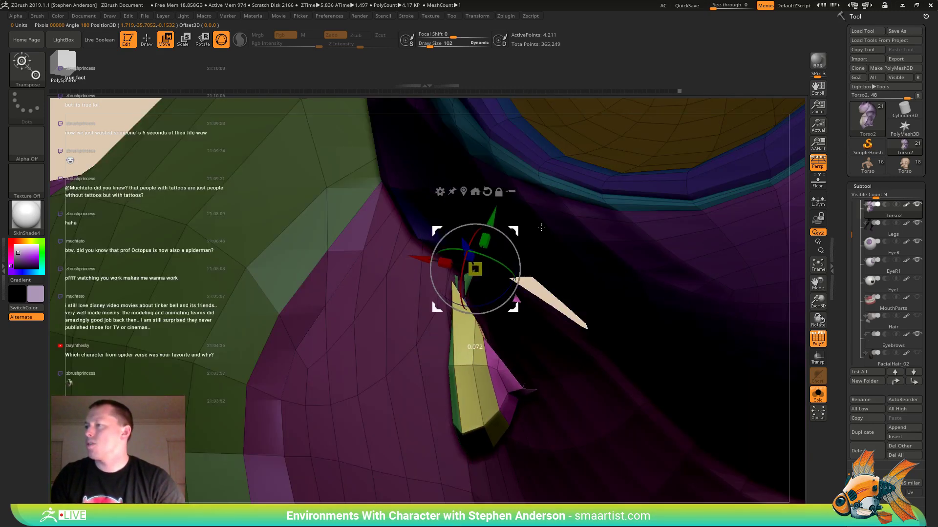
left_click_drag(28, 220, 82, 145)
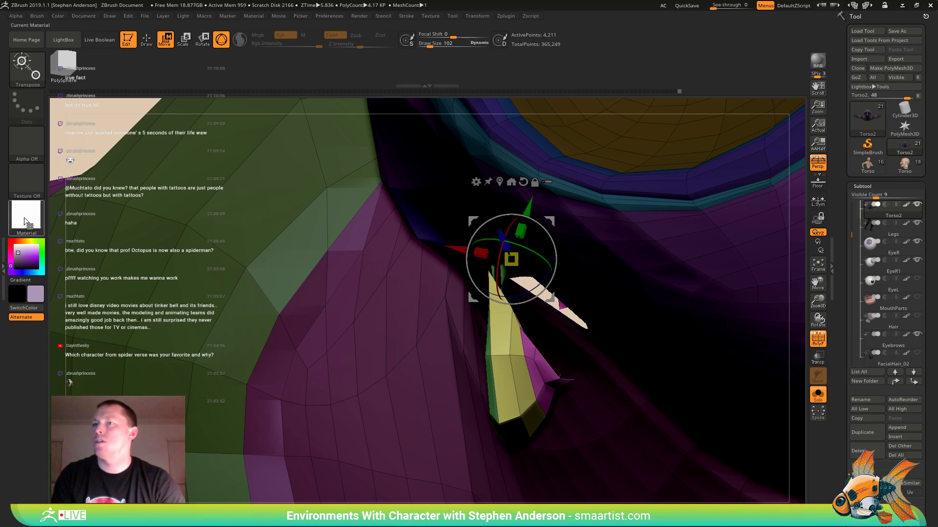
left_click(26, 223)
left_click(262, 226)
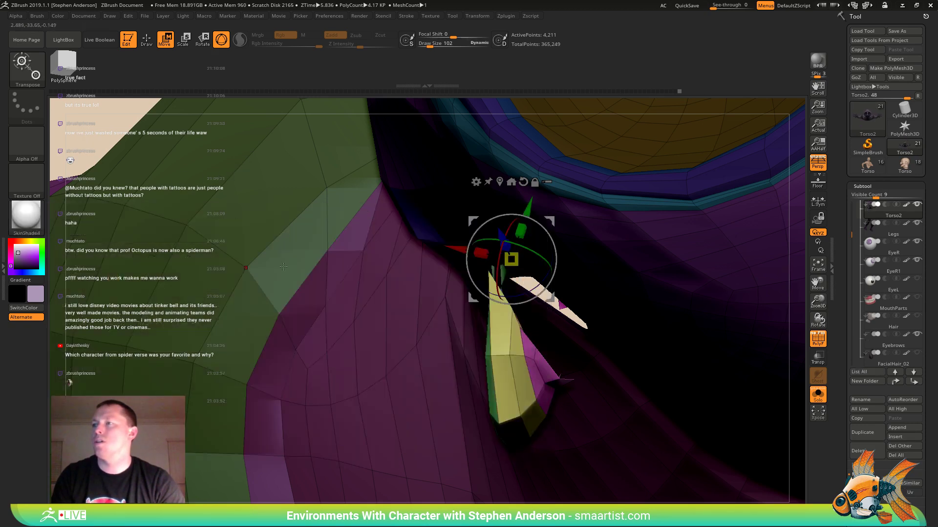
- Refine the ear's placement from the side and front so its front rim lies along the opening's front edge
left_click_drag(578, 350, 605, 265)
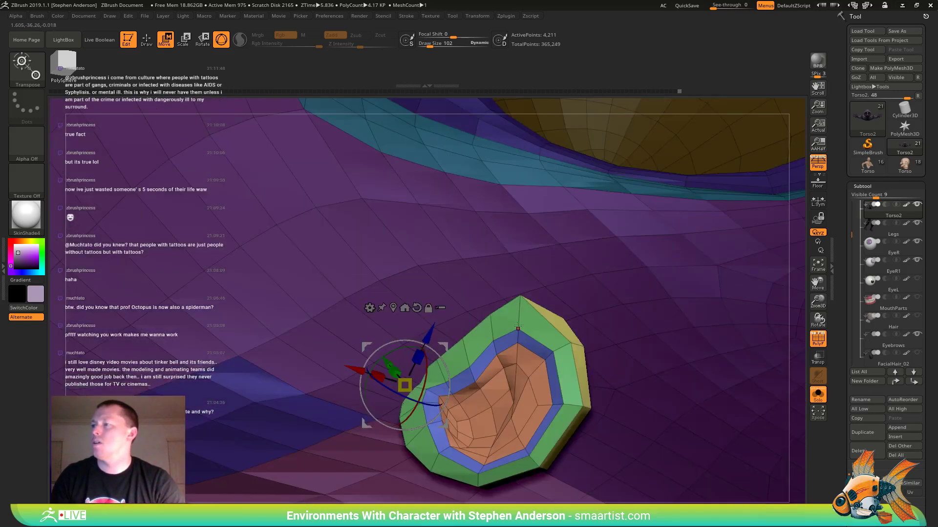
mouse_move(517, 326)
left_mouse_down()
mouse_move(486, 318)
mouse_move(486, 295)
mouse_move(602, 282)
mouse_move(541, 287)
mouse_move(463, 382)
mouse_move(504, 346)
mouse_move(482, 362)
mouse_move(491, 333)
mouse_move(528, 332)
mouse_move(517, 335)
left_mouse_up()
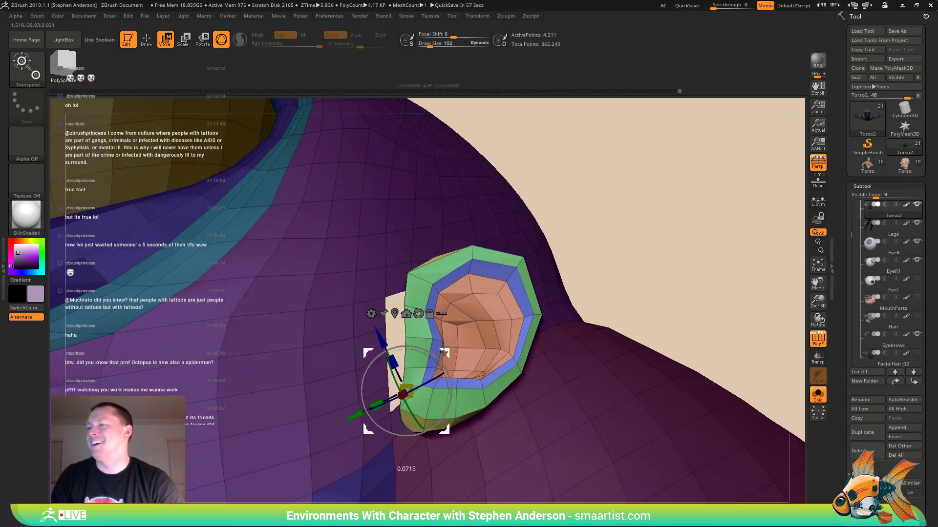
left_click_drag(443, 351, 418, 422)
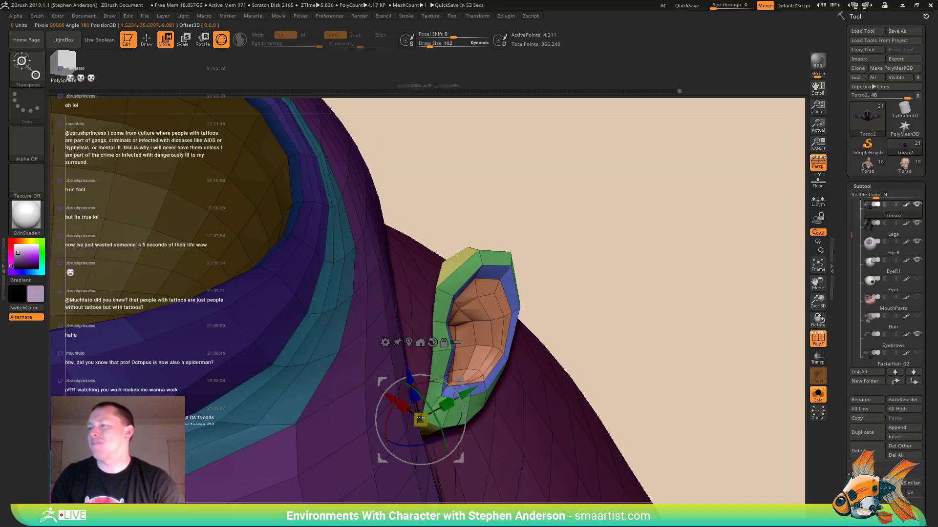
left_click_drag(444, 382, 440, 348)
- Shift the ear's front rim with the Move brush so it follows the front edge of the head opening
key("b")
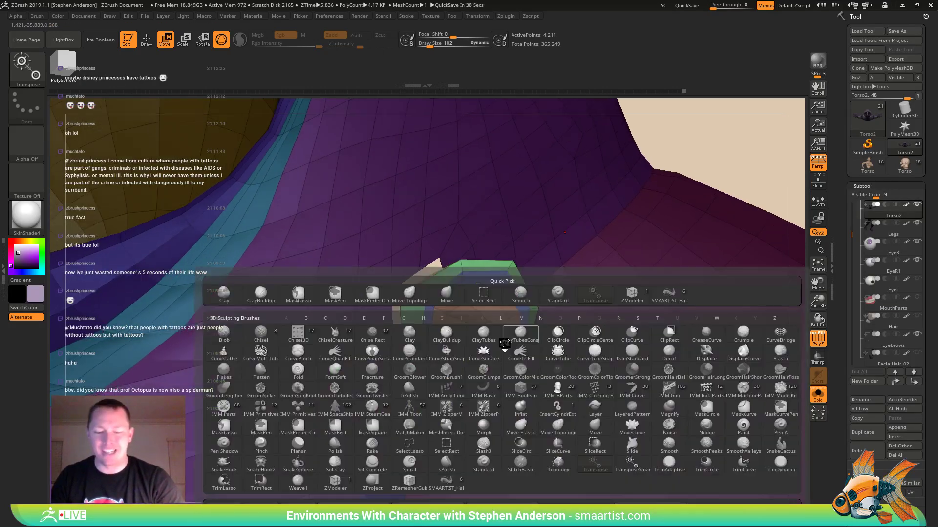
key("m")
key("v")
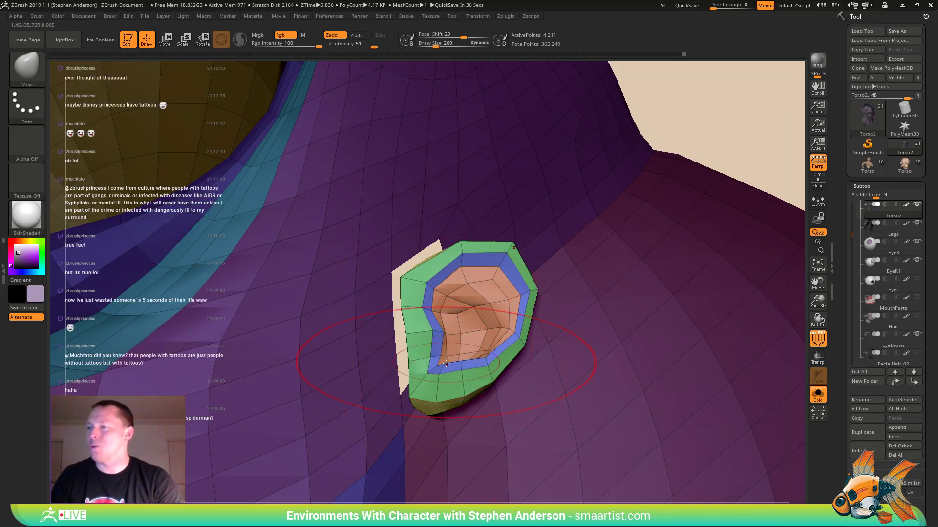
left_click_drag(450, 268, 464, 251)
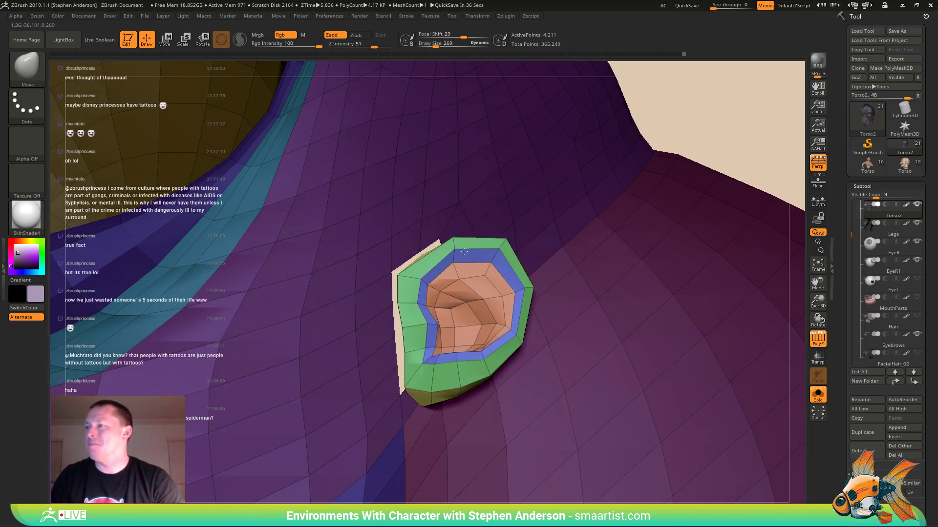
left_click_drag(433, 315, 423, 311)
mouse_move(479, 295)
right_mouse_down()
mouse_move(432, 327)
mouse_move(452, 321)
mouse_move(448, 364)
mouse_move(449, 293)
mouse_move(478, 213)
mouse_move(432, 310)
right_mouse_up()
- Clear the mask and set the ZModeler point action to Stitch, Two Points, To End Point
key("b")
key("m")
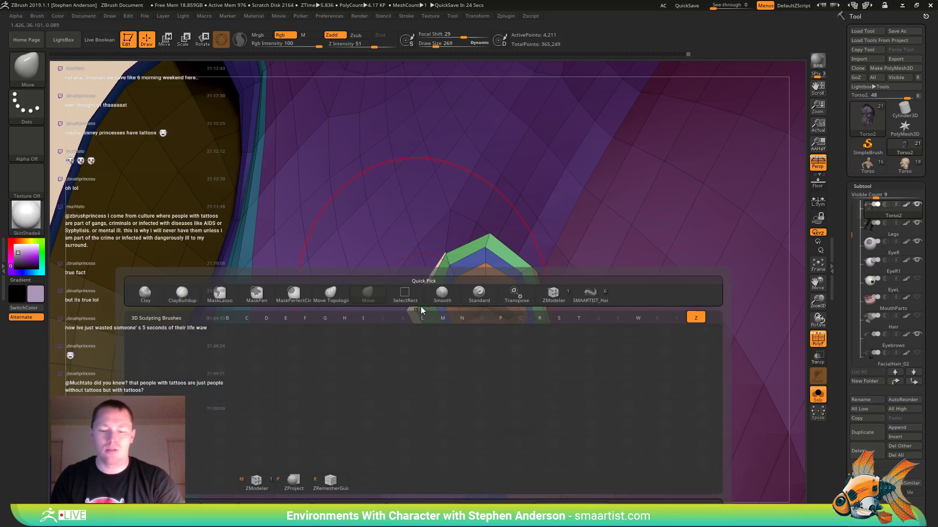
key("l")
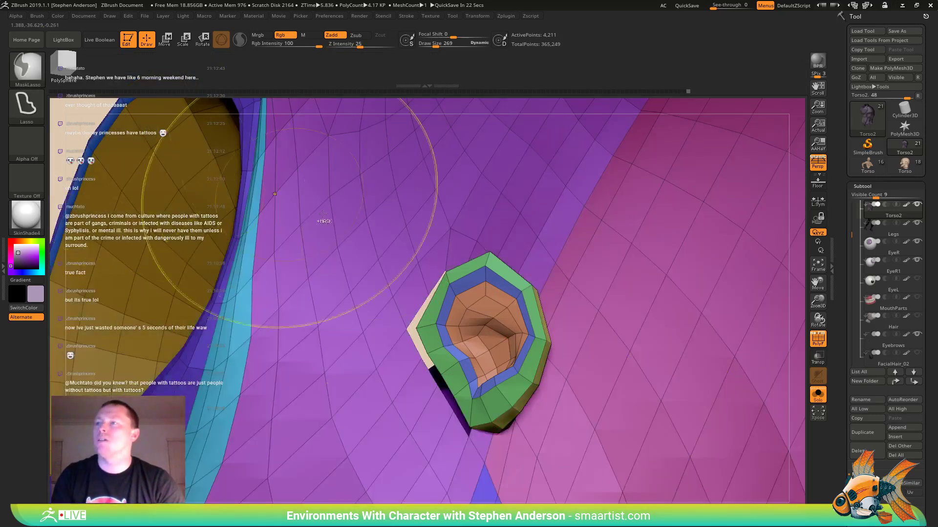
key("b")
key("z")
key("m")
key("space")
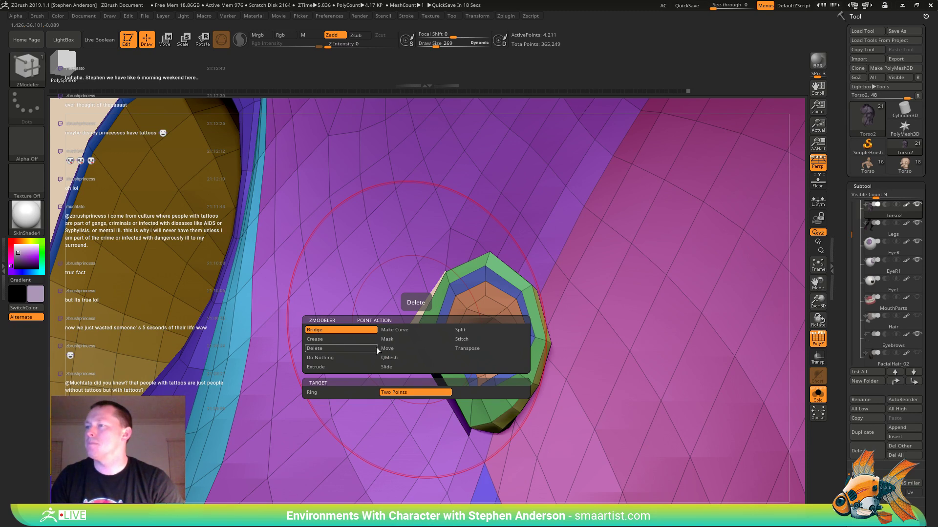
left_click(471, 339)
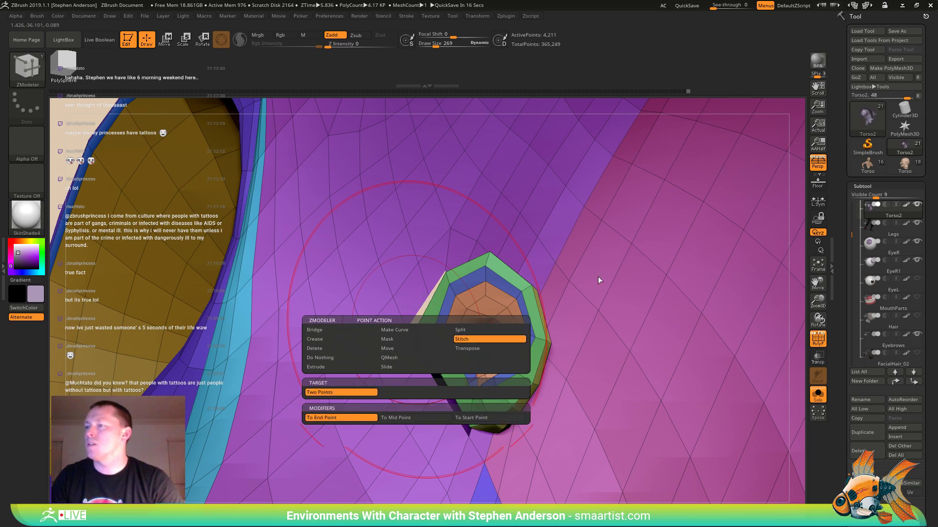
right_click_drag(561, 273, 581, 274)
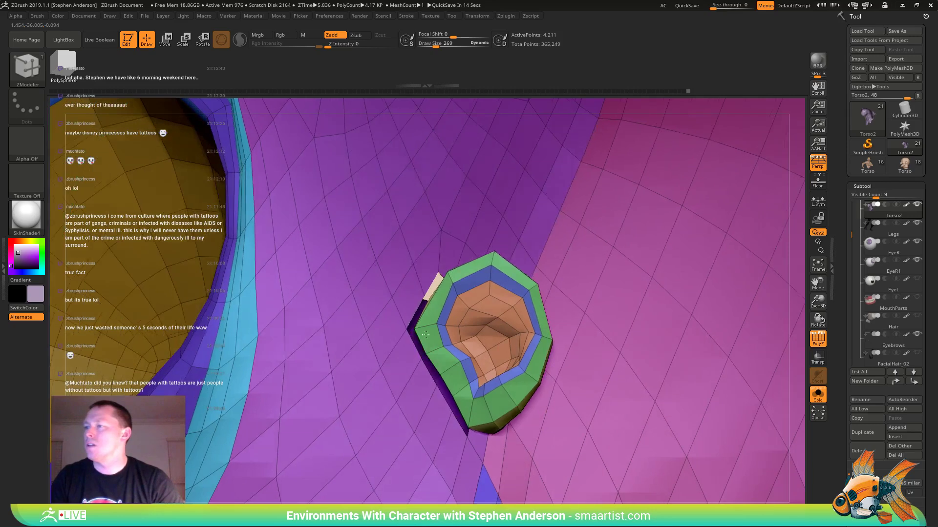
- Stitch four points along the ear's front rim to the matching head points on the opening's front edge, working downward
mouse_move(415, 330)
right_mouse_down()
mouse_move(440, 313)
mouse_move(450, 370)
right_mouse_up()
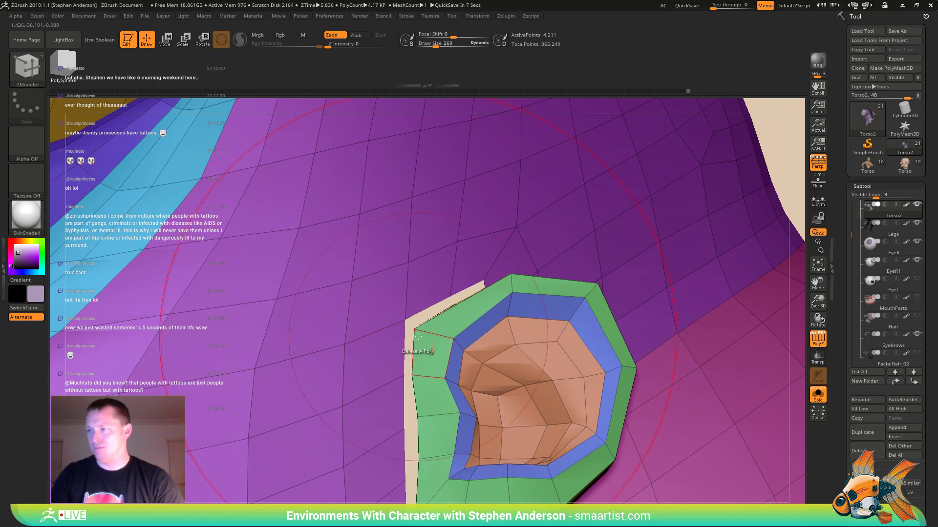
mouse_move(418, 336)
right_mouse_down()
mouse_move(414, 283)
mouse_move(419, 338)
right_mouse_up()
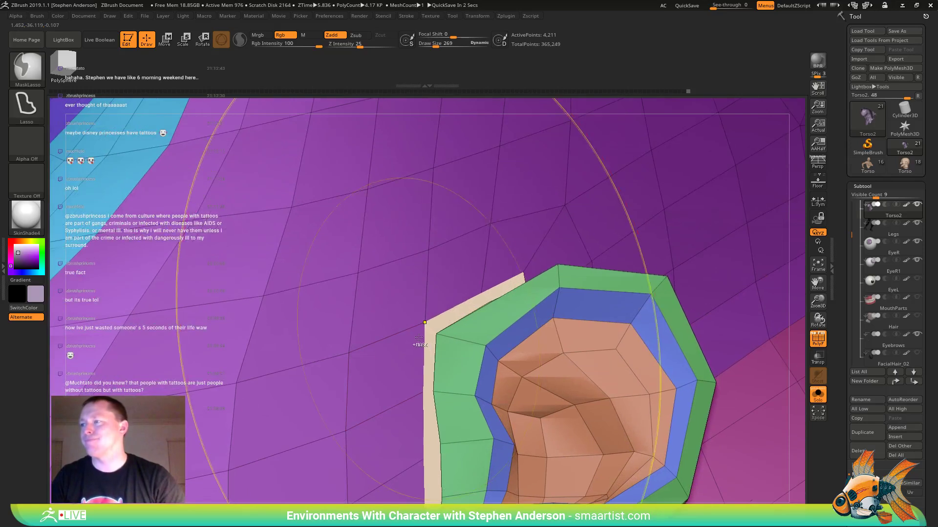
left_click(426, 326)
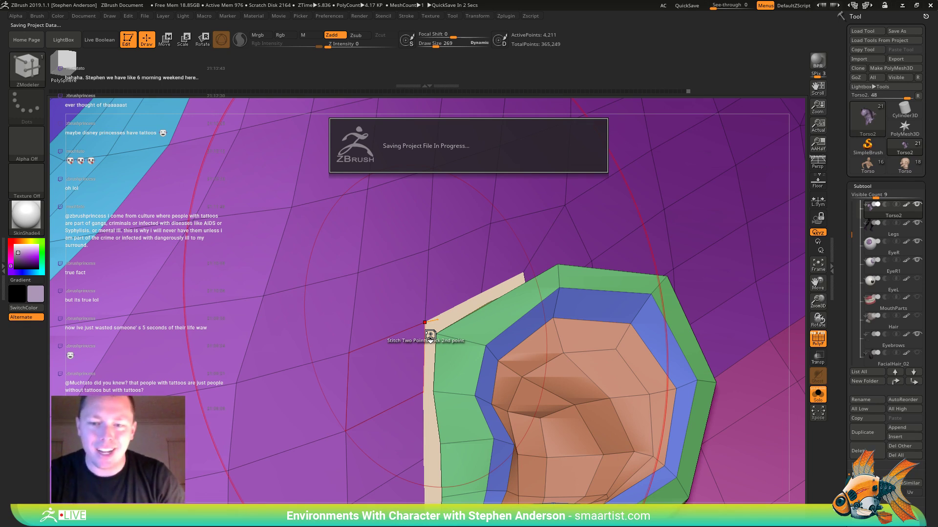
left_click(430, 332)
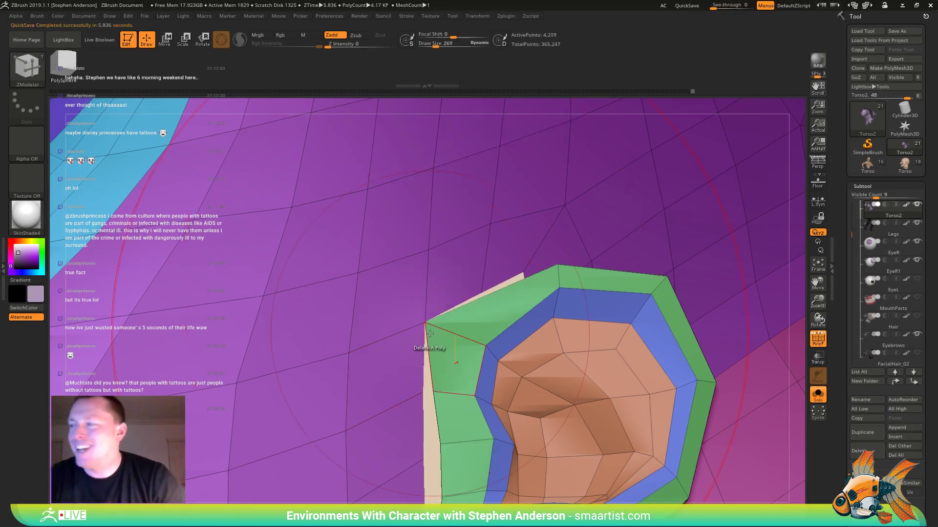
left_click(426, 392)
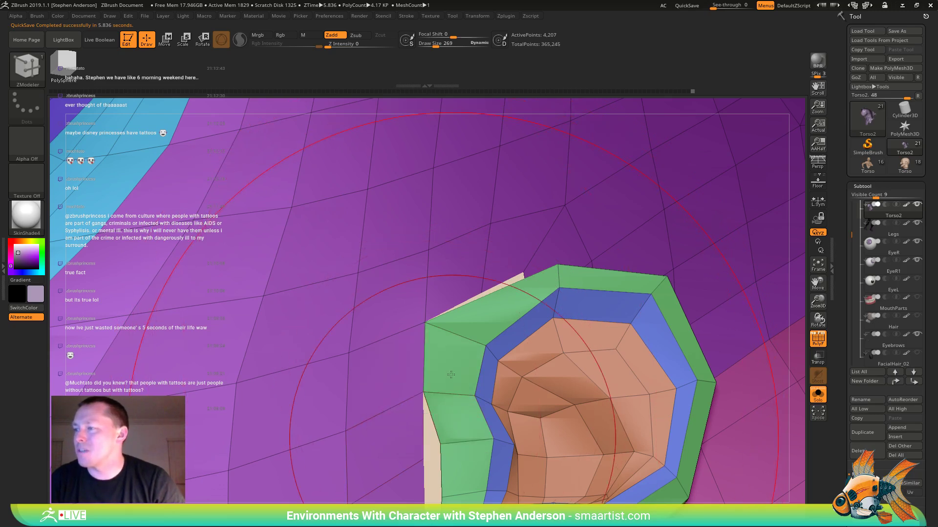
left_click_drag(450, 374, 446, 284)
left_click(444, 283)
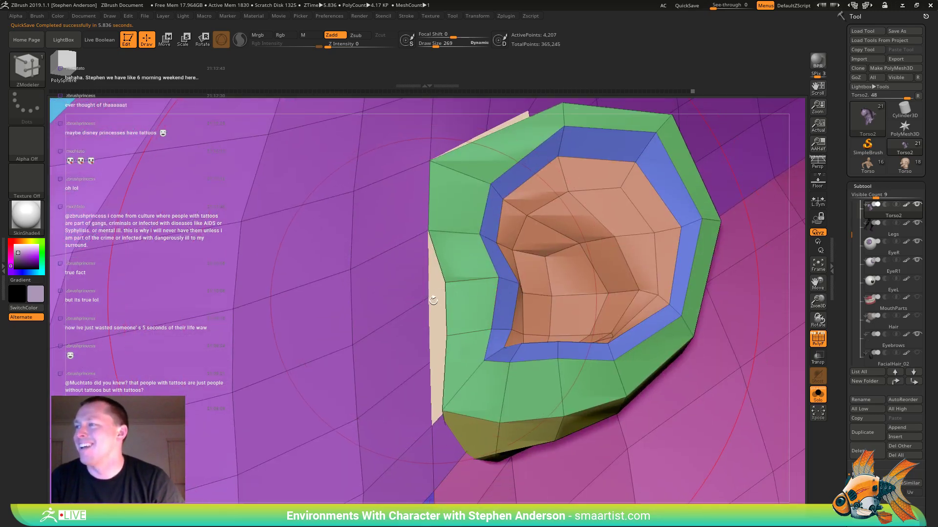
left_click(429, 298)
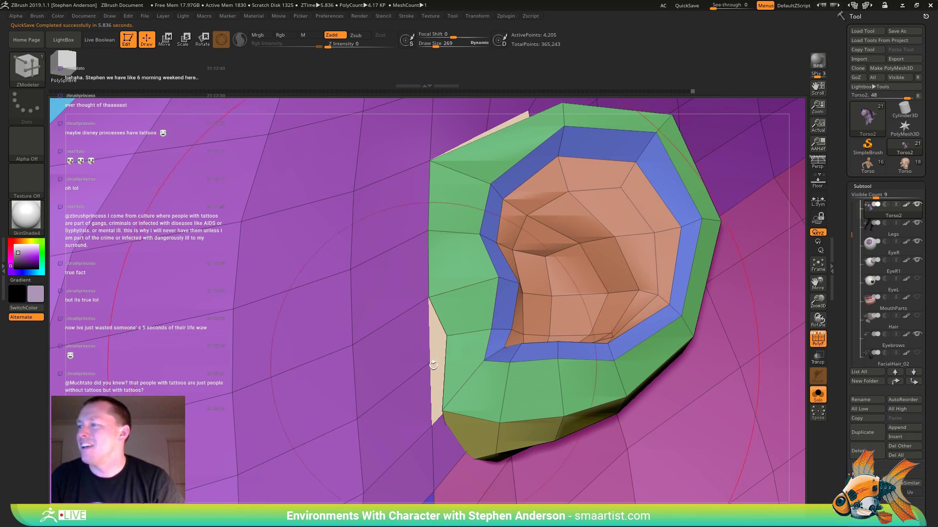
left_click(444, 336)
left_click(430, 364)
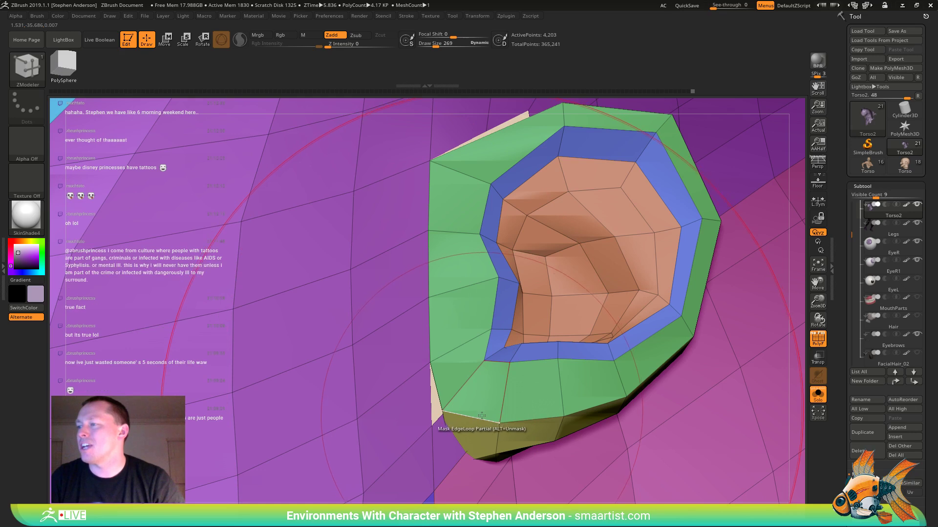
- Try to stitch the ear's lowest front point to the bottom corner of the head opening
left_click(439, 414)
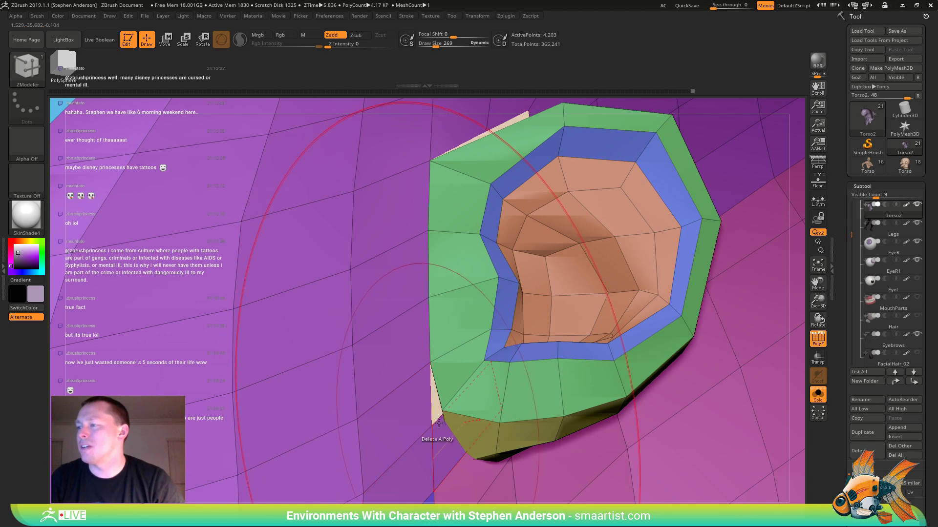
mouse_move(435, 421)
right_mouse_down()
mouse_move(447, 396)
mouse_move(438, 391)
mouse_move(441, 412)
right_mouse_up()
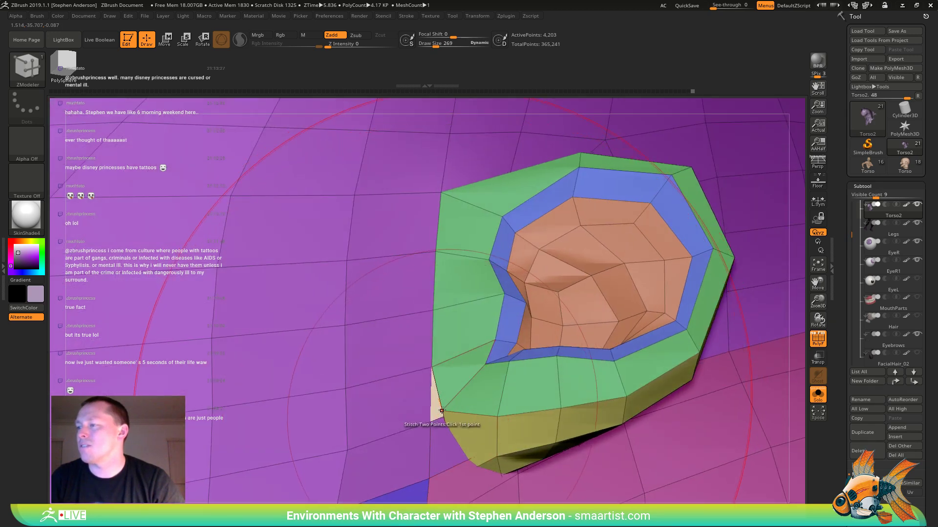
left_click(441, 411)
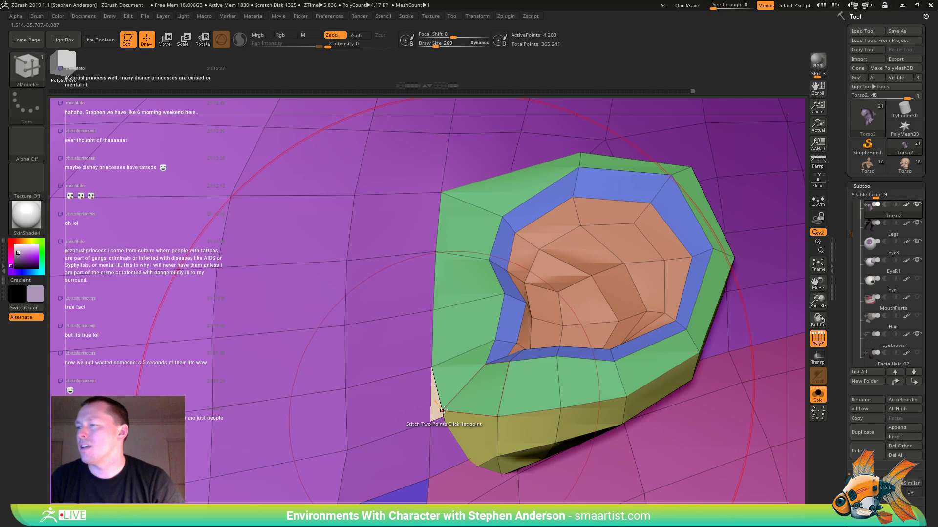
right_click_drag(430, 421, 436, 332, "ctrl")
mouse_move(682, 196)
left_mouse_down("ctrl")
mouse_move(724, 234)
mouse_move(716, 248)
left_mouse_up("ctrl")
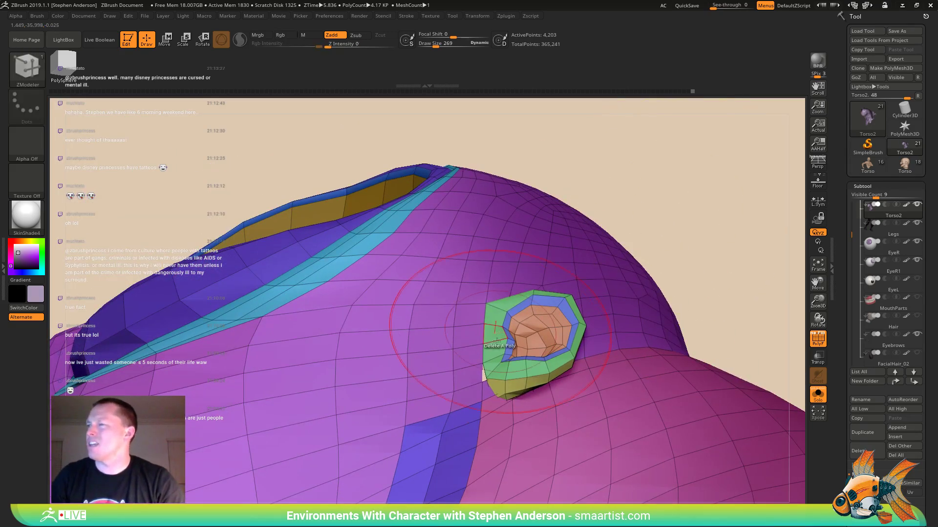
- Stitch the point at the ear's upper edge to the matching point at the top of the head opening
mouse_move(471, 320)
right_mouse_down()
mouse_move(518, 396)
mouse_move(547, 400)
mouse_move(504, 319)
mouse_move(536, 359)
mouse_move(545, 351)
right_mouse_up()
right_click_drag(511, 292, 526, 236, "ctrl")
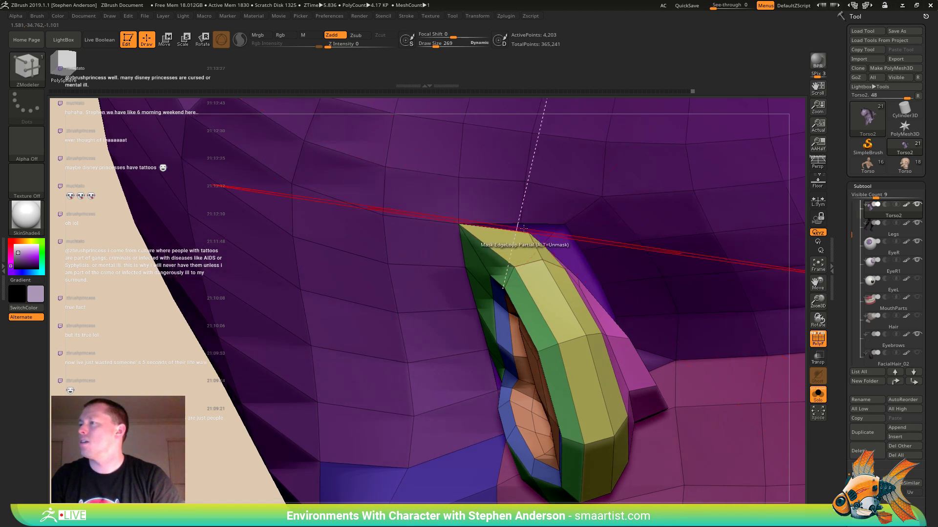
left_click(520, 221)
right_click_drag(520, 221, 516, 344)
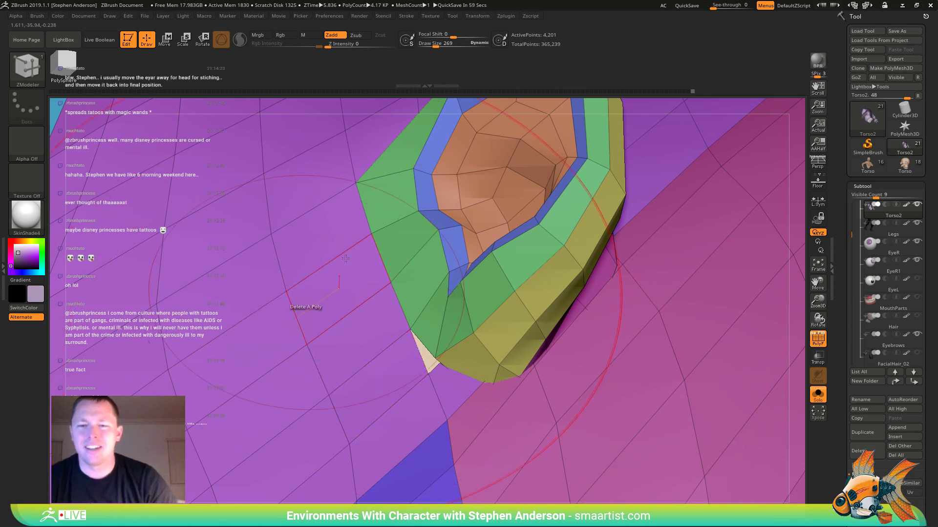
- Pull the lower part of the ear forward and away from the head with the Move Topological brush
right_click_drag(339, 288, 304, 244)
mouse_move(450, 244)
right_mouse_down()
mouse_move(339, 259)
mouse_move(390, 293)
mouse_move(442, 291)
mouse_move(500, 260)
mouse_move(493, 264)
right_mouse_up()
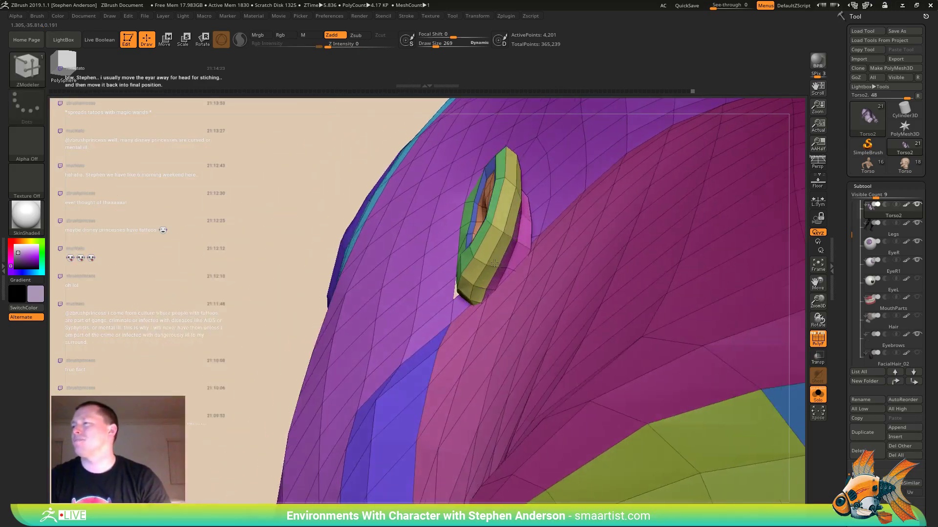
key("b")
key("m")
key("t")
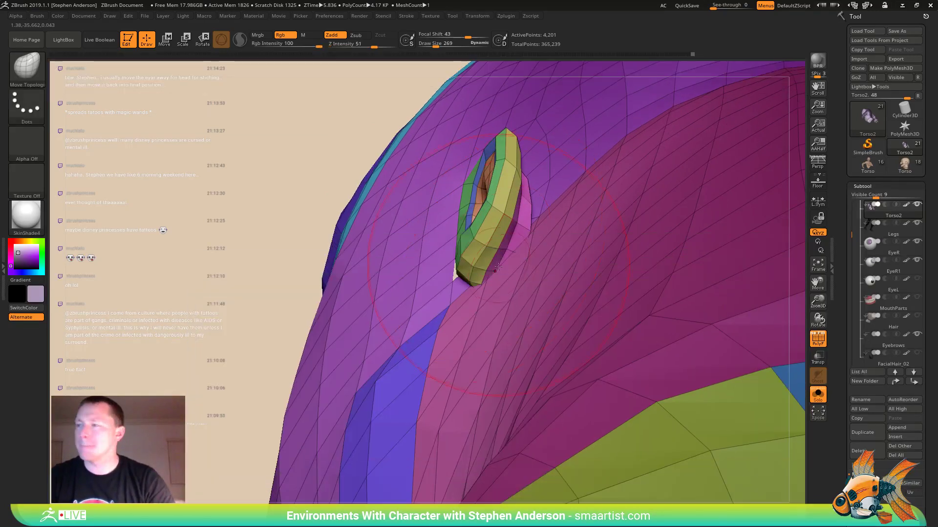
left_click_drag(498, 264, 476, 286)
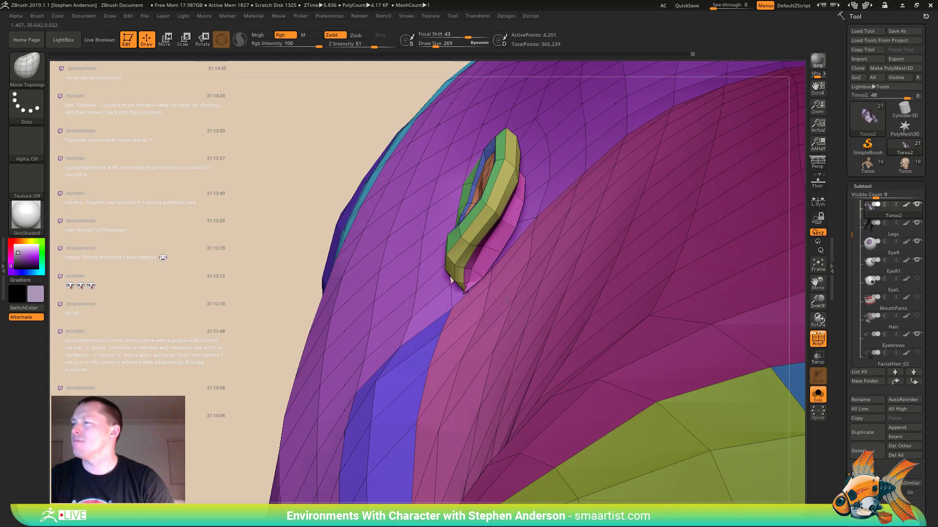
right_click_drag(486, 290, 519, 242)
- Mask everything on the head mesh except the ear using the Transpose gizmo
key("w")
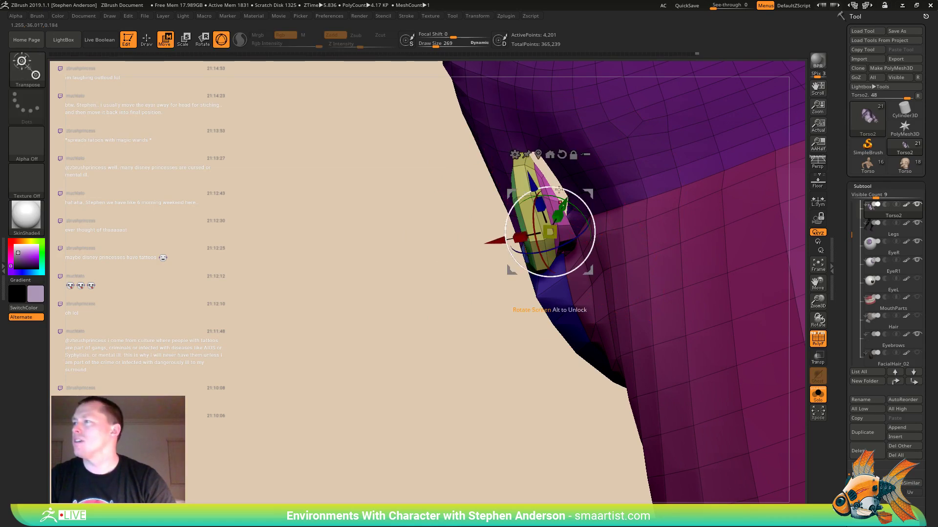
left_click_drag(587, 192, 702, 144, "alt")
left_click(565, 230, "ctrl")
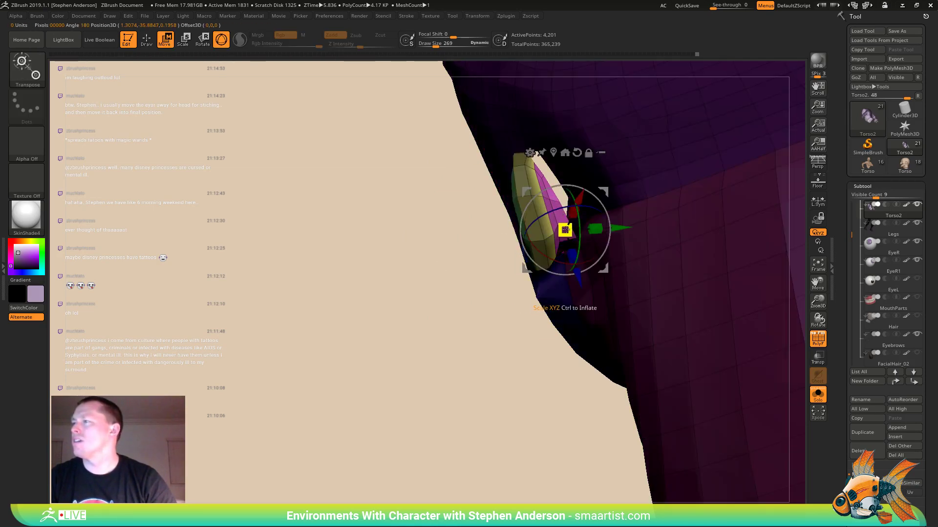
- Pull the back of the ear away from the head opening with the Move brush at a draw size of 56
key("b")
key("m")
key("v")
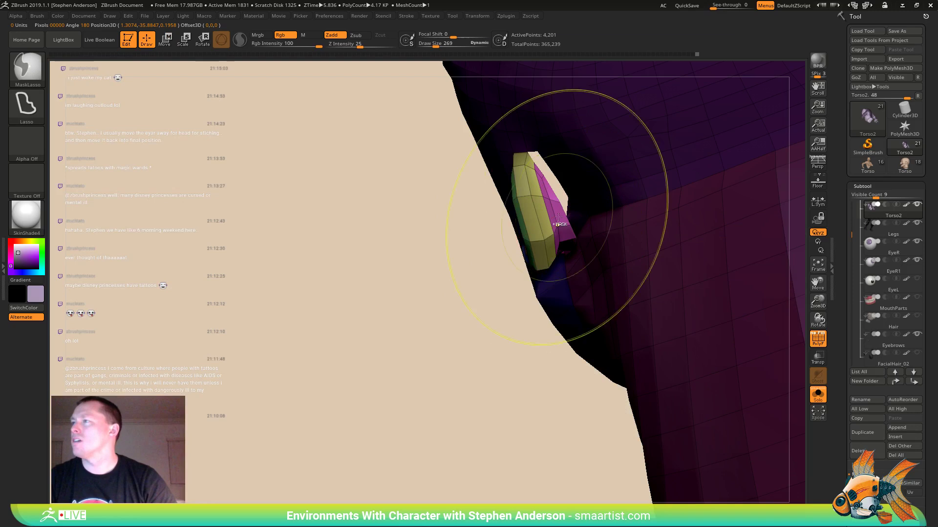
key("s")
left_click(567, 228)
mouse_move(566, 234)
left_mouse_down()
mouse_move(555, 186)
mouse_move(557, 196)
left_mouse_up()
mouse_move(559, 205)
right_mouse_down()
mouse_move(578, 151)
mouse_move(566, 156)
mouse_move(577, 162)
mouse_move(537, 288)
mouse_move(541, 310)
mouse_move(518, 293)
mouse_move(533, 261)
right_mouse_up()
key("s")
left_click(509, 266)
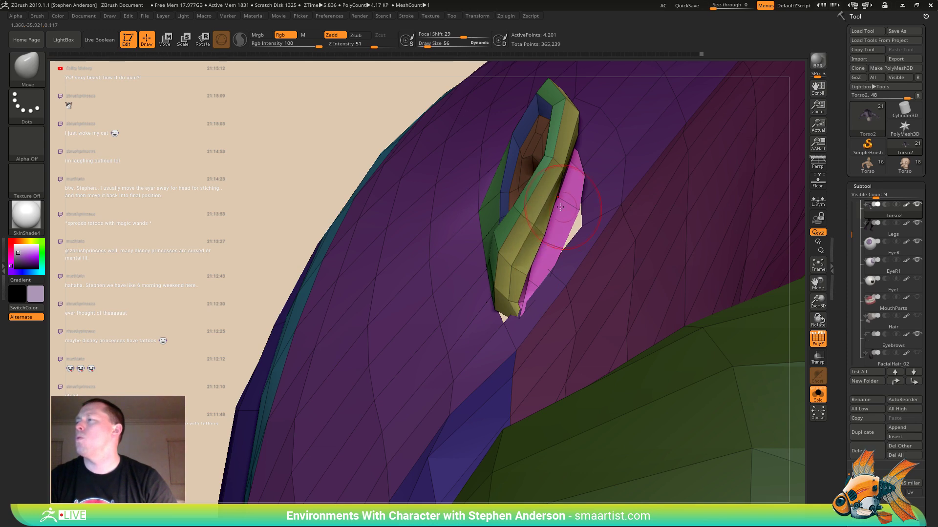
mouse_move(560, 207)
right_mouse_down()
mouse_move(552, 234)
mouse_move(570, 213)
mouse_move(535, 248)
mouse_move(532, 218)
mouse_move(549, 236)
mouse_move(512, 237)
mouse_move(523, 194)
right_mouse_up()
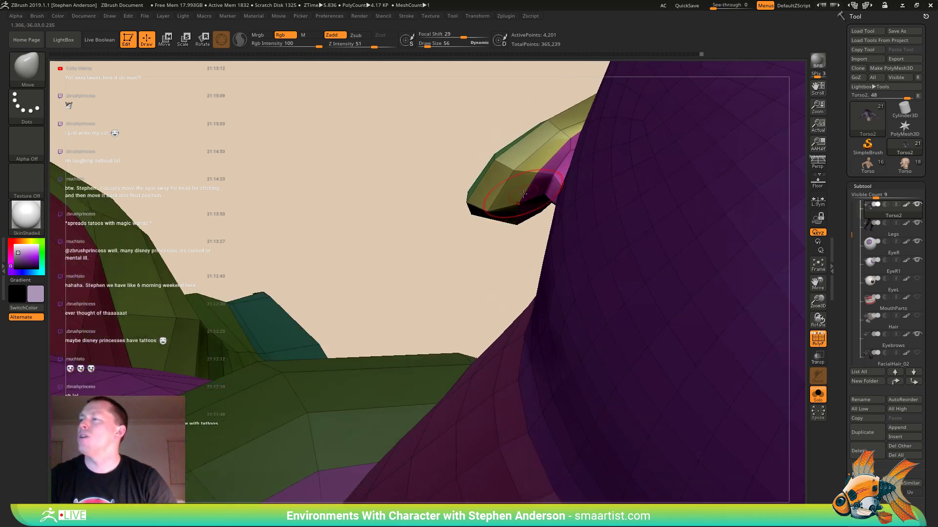
right_click_drag(506, 229, 529, 212)
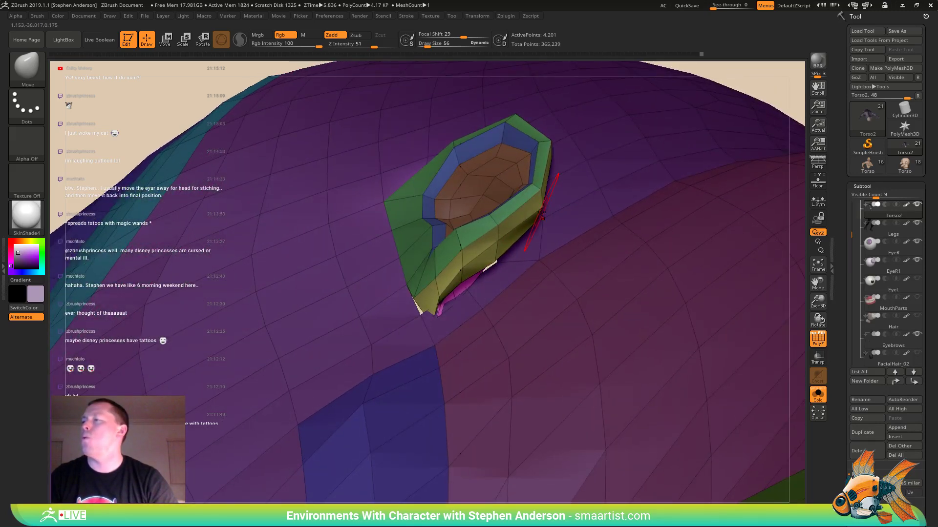
- Adjust the back polygons at the ear's lower tip with the Move brush at a draw size of 24
right_click_drag(550, 206, 517, 230)
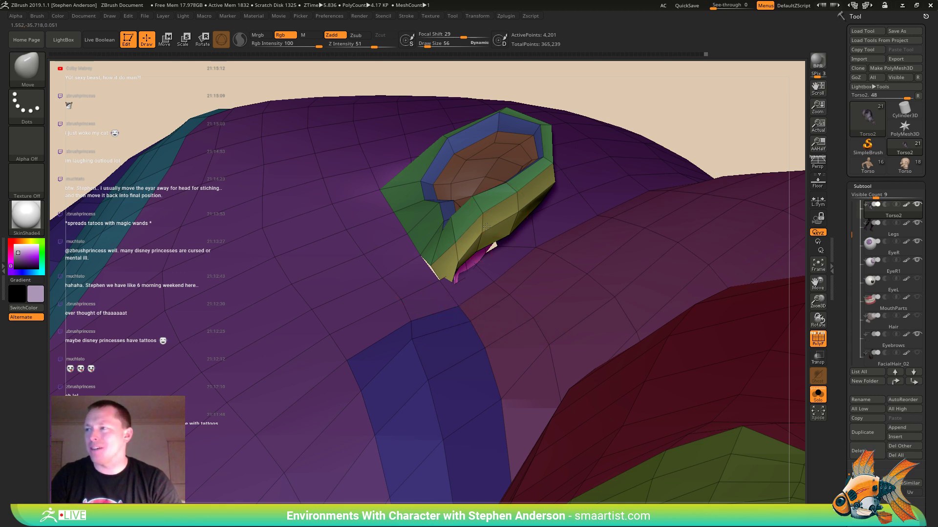
right_click_drag(487, 226, 408, 247)
right_click_drag(500, 249, 468, 304, "alt")
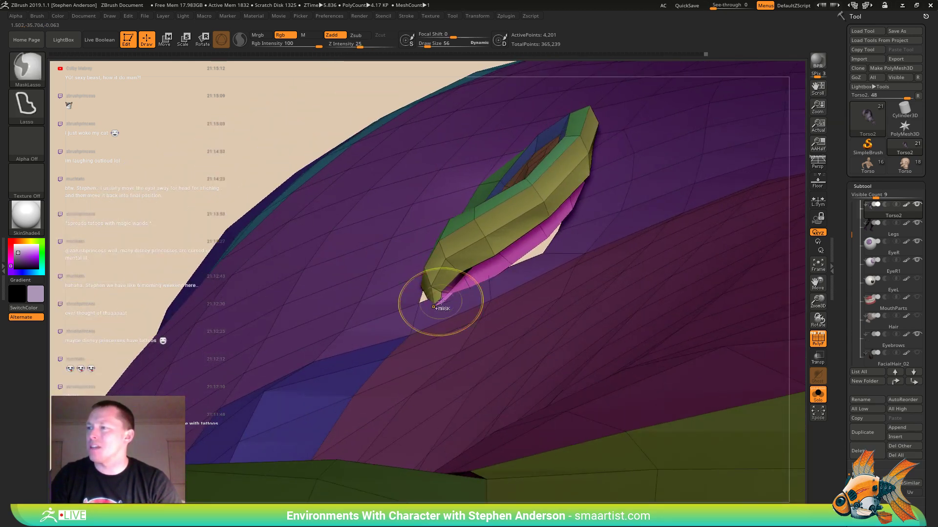
left_click(434, 306)
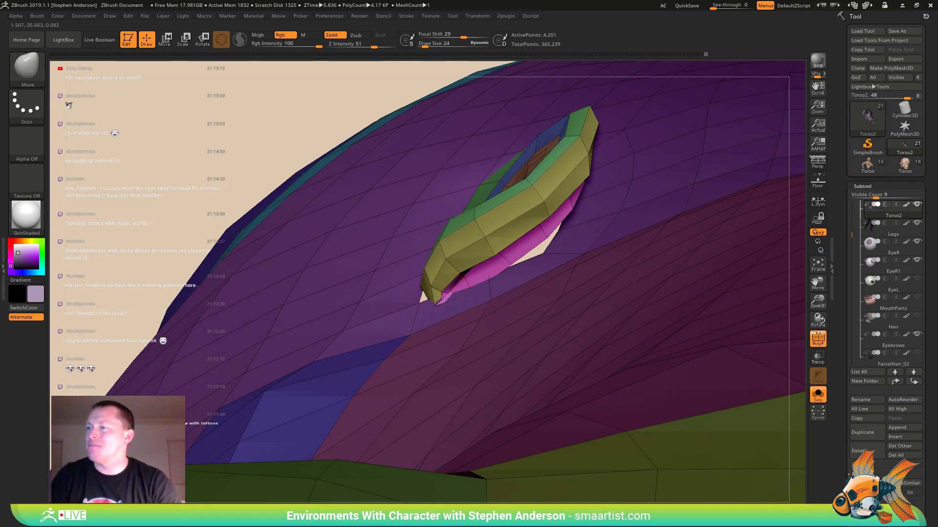
right_click_drag(475, 290, 436, 305)
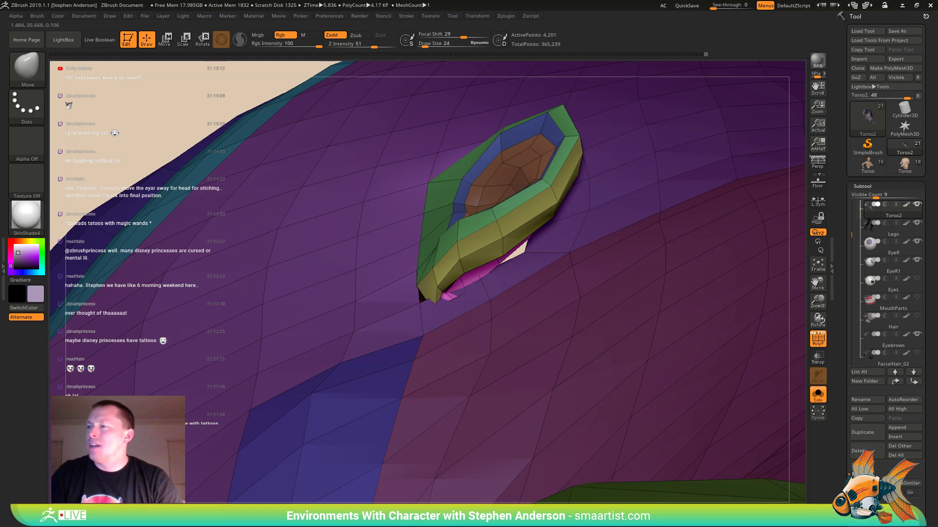
mouse_move(423, 262)
right_mouse_down()
mouse_move(411, 262)
mouse_move(463, 287)
mouse_move(483, 261)
mouse_move(477, 246)
mouse_move(453, 271)
mouse_move(307, 191)
mouse_move(285, 191)
right_mouse_up()
- Mask only the head by hiding the ear's polygroups while masking, and restore the full mesh's visibility
key("ctrl")
left_click_drag(285, 192, 307, 246, "ctrl")
mouse_move(308, 246)
right_mouse_down("ctrl")
mouse_move(353, 264)
mouse_move(369, 252)
right_mouse_up("ctrl")
key("ctrl+shift")
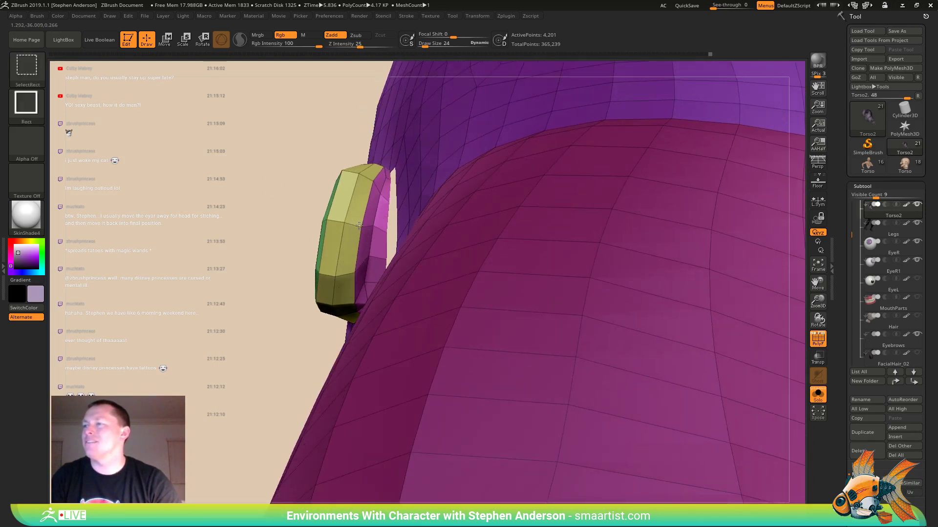
left_click(359, 226, "ctrl+shift")
left_click_drag(240, 244, 264, 270, "ctrl+shift")
mouse_move(264, 263)
right_mouse_down()
mouse_move(347, 272)
mouse_move(377, 206)
right_mouse_up()
left_click(318, 291, "ctrl+alt+shift")
left_click(330, 287, "ctrl+alt+shift")
left_click(336, 278, "ctrl+alt+shift")
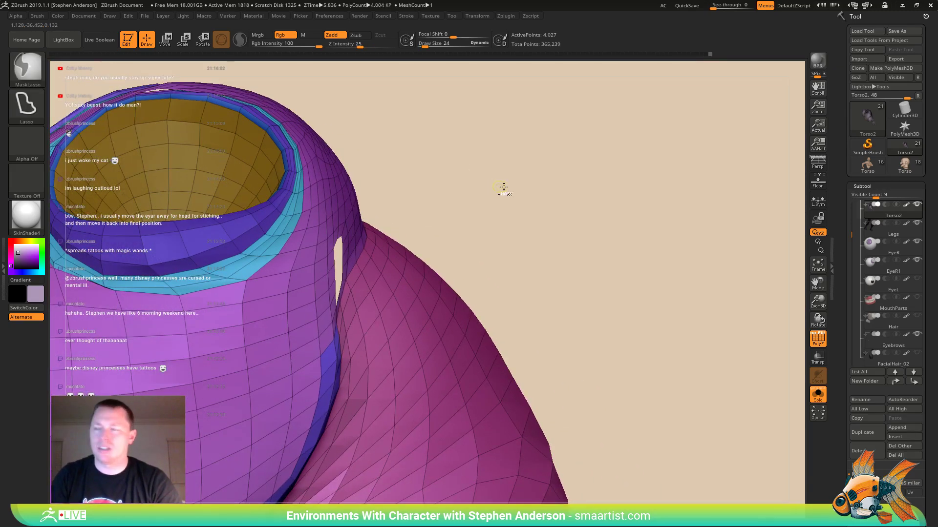
left_click(503, 186, "ctrl")
left_click(526, 191, "ctrl+shift")
- Shape the lower part of the unmasked ear with the Move brush at a draw size of about 60
right_click_drag(342, 249, 618, 255)
key("w")
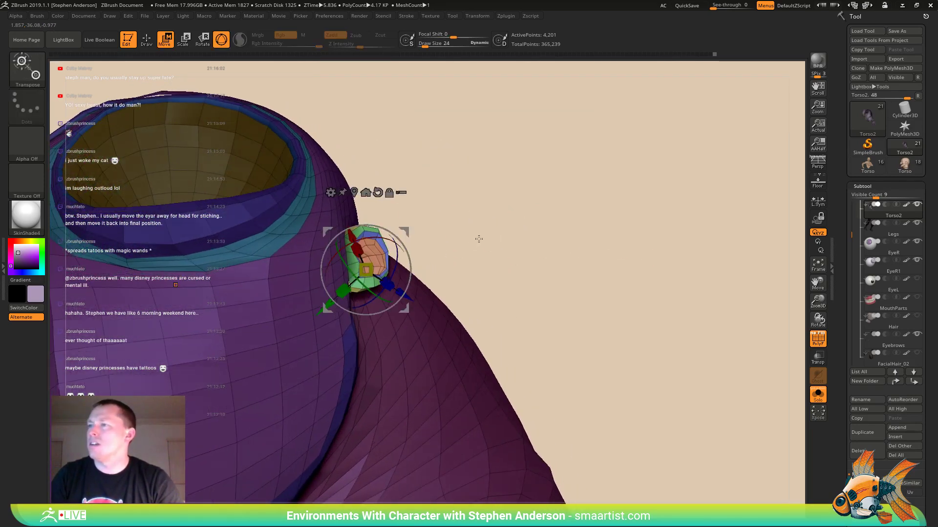
mouse_move(479, 239)
right_mouse_down()
mouse_move(413, 227)
mouse_move(498, 216)
mouse_move(466, 212)
mouse_move(446, 180)
mouse_move(350, 315)
mouse_move(358, 306)
mouse_move(344, 311)
mouse_move(338, 273)
mouse_move(310, 318)
mouse_move(365, 301)
mouse_move(356, 283)
right_mouse_up()
key("q")
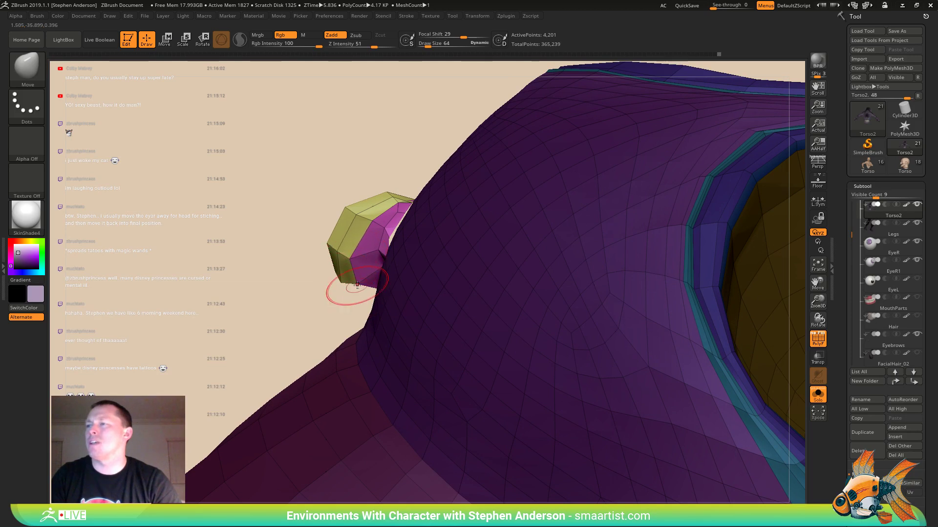
right_click_drag(366, 257, 368, 232)
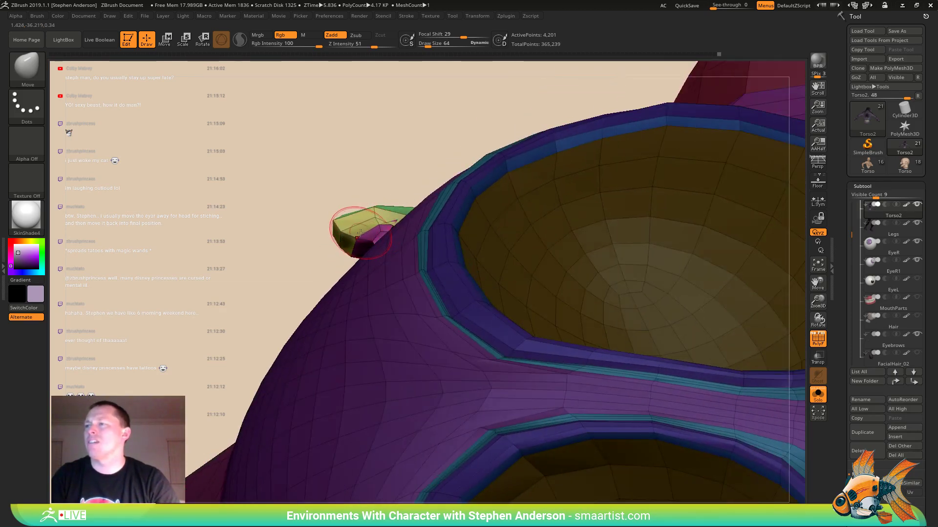
key("s")
left_click_drag(353, 237, 354, 237)
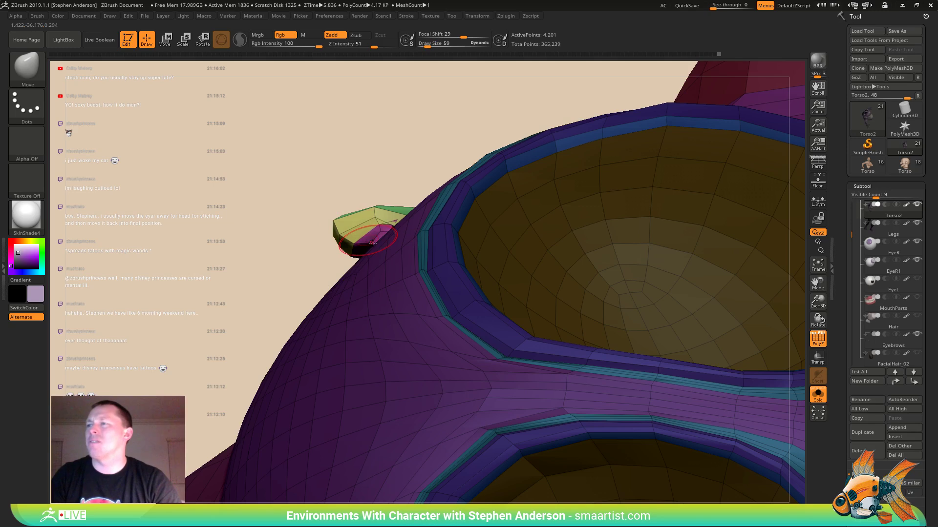
right_click_drag(373, 243, 404, 220)
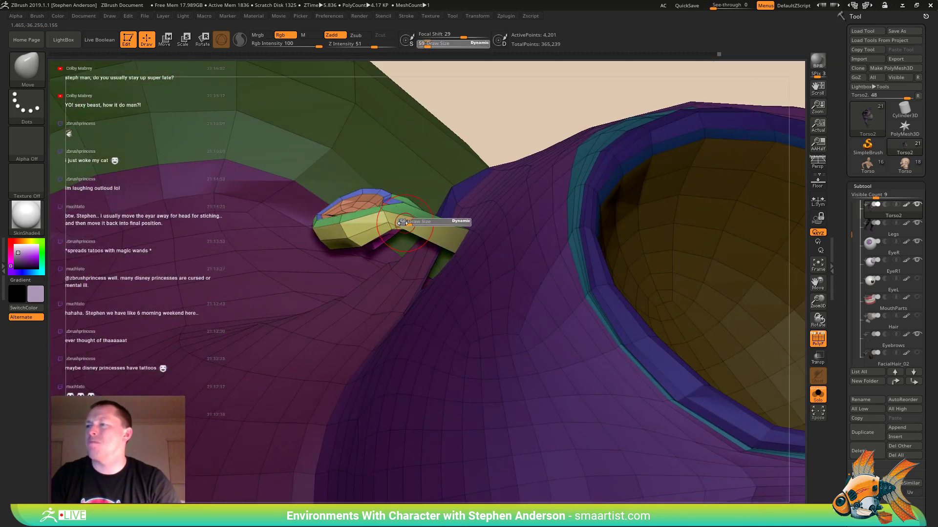
- Refine the ear's underside beside the head opening with the Move brush at draw sizes 36 and 81
left_click_drag(402, 222, 380, 224)
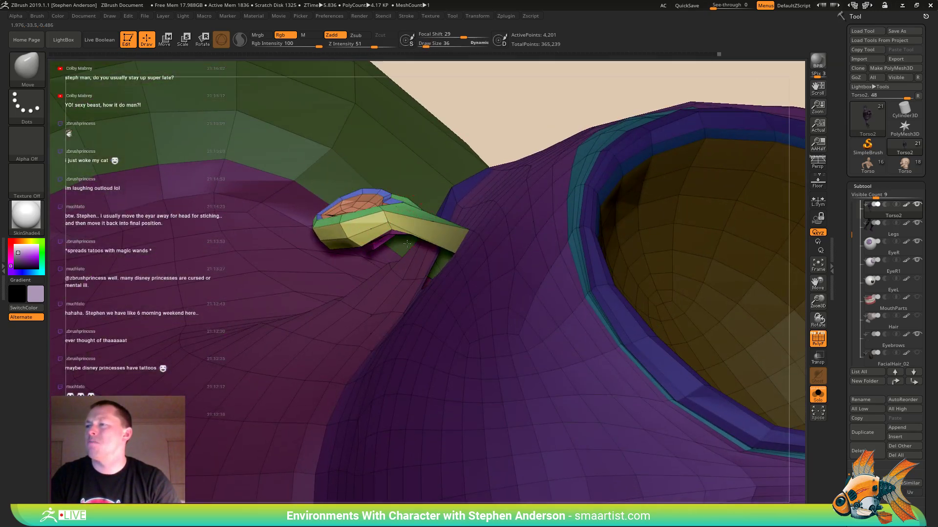
mouse_move(407, 244)
right_mouse_down()
mouse_move(430, 264)
mouse_move(413, 233)
right_mouse_up()
right_click_drag(491, 195, 406, 349, "alt")
mouse_move(480, 283)
right_mouse_down()
mouse_move(483, 315)
mouse_move(481, 245)
mouse_move(486, 281)
mouse_move(499, 253)
right_mouse_up()
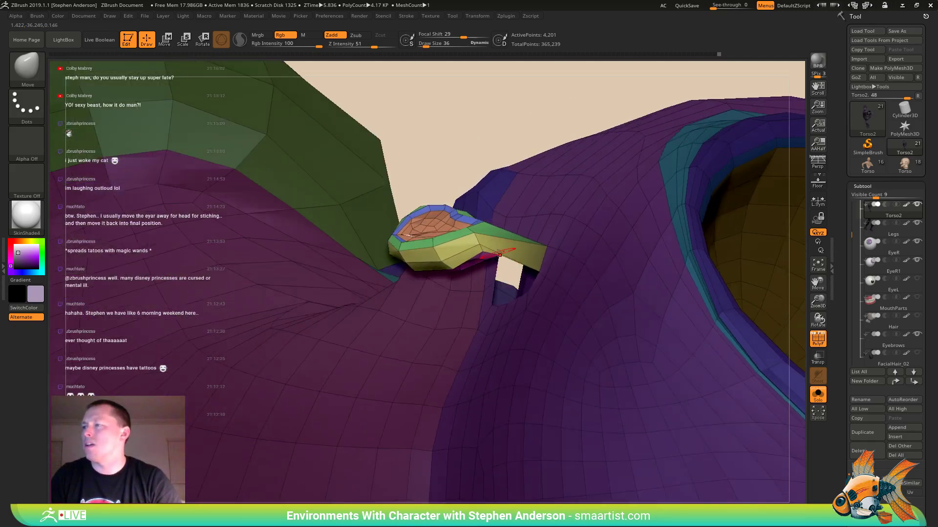
key("s")
left_click(500, 254)
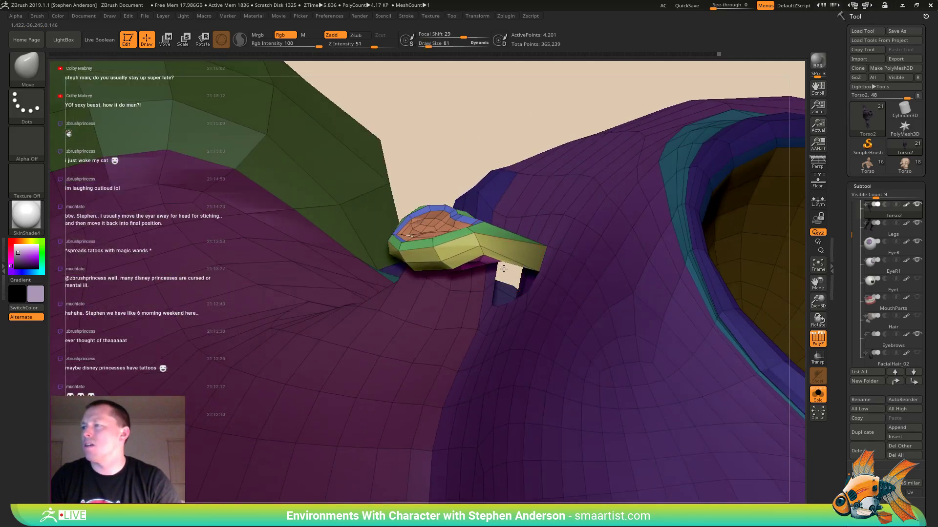
mouse_move(503, 269)
right_mouse_down()
mouse_move(501, 256)
mouse_move(502, 301)
mouse_move(492, 282)
right_mouse_up()
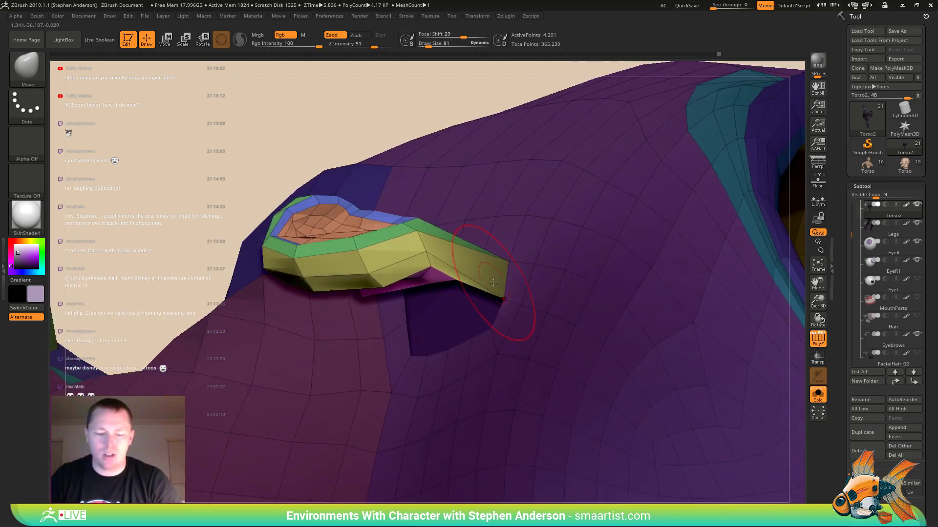
- Stitch the free lower corner of the ear's front strip to the neighbouring point on the head opening's edge
key("b")
key("m")
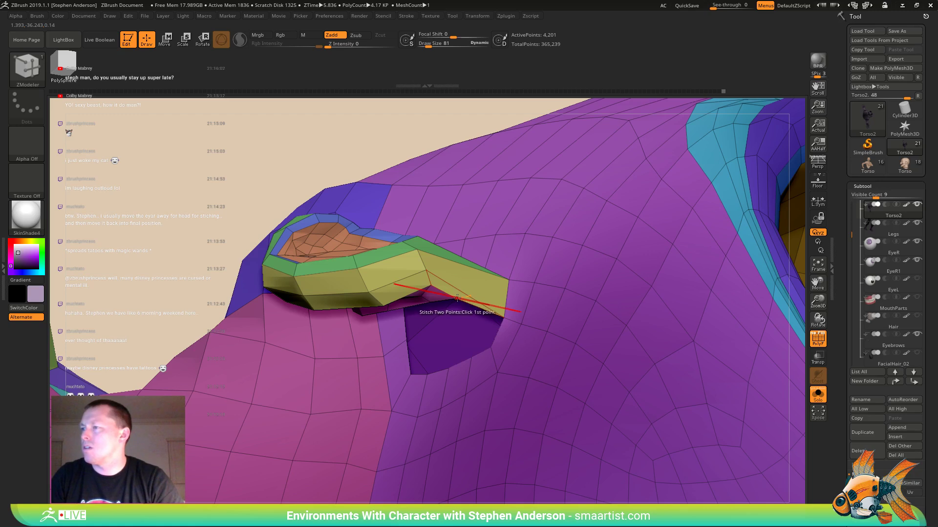
left_click(504, 317)
left_click(492, 347)
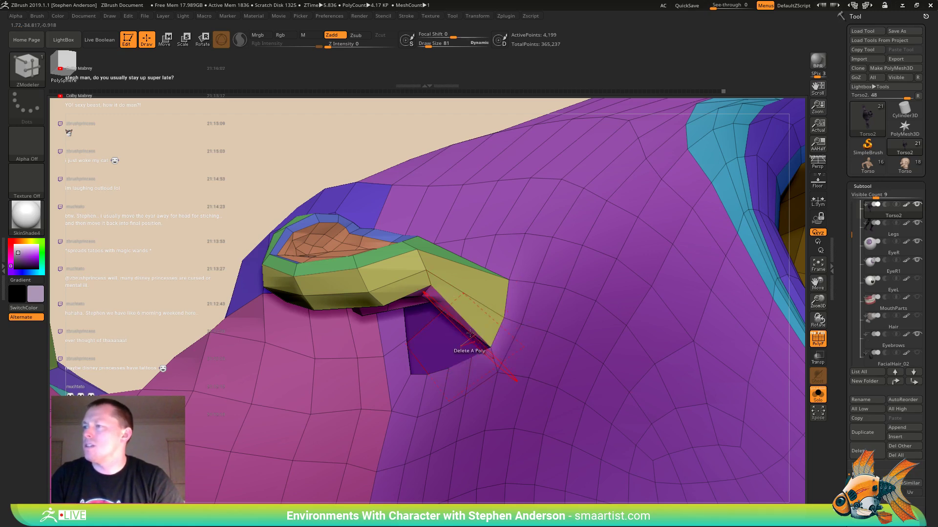
- Try to stitch the ear's next free corner to the opening's bottom corner, and set the Stitch target to To Start Point
right_click_drag(490, 335, 428, 338)
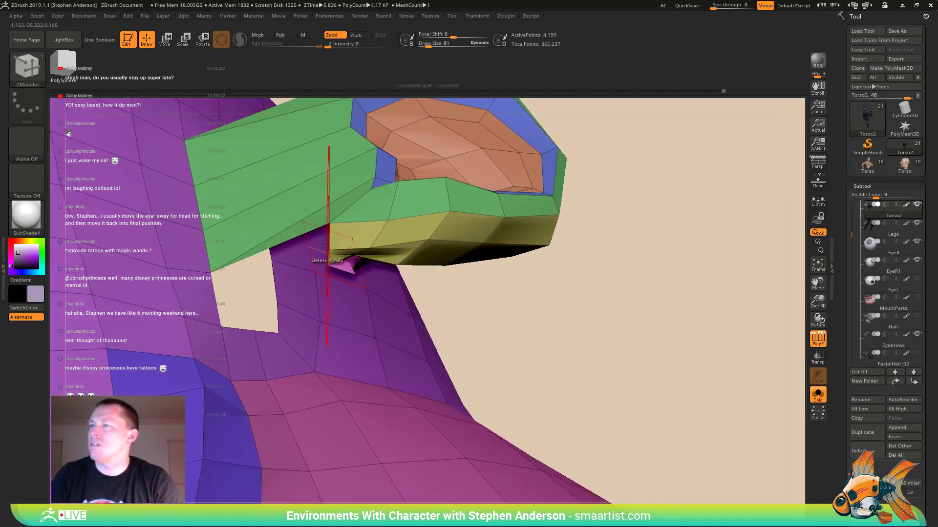
mouse_move(361, 261)
right_mouse_down()
mouse_move(328, 254)
mouse_move(360, 274)
right_mouse_up()
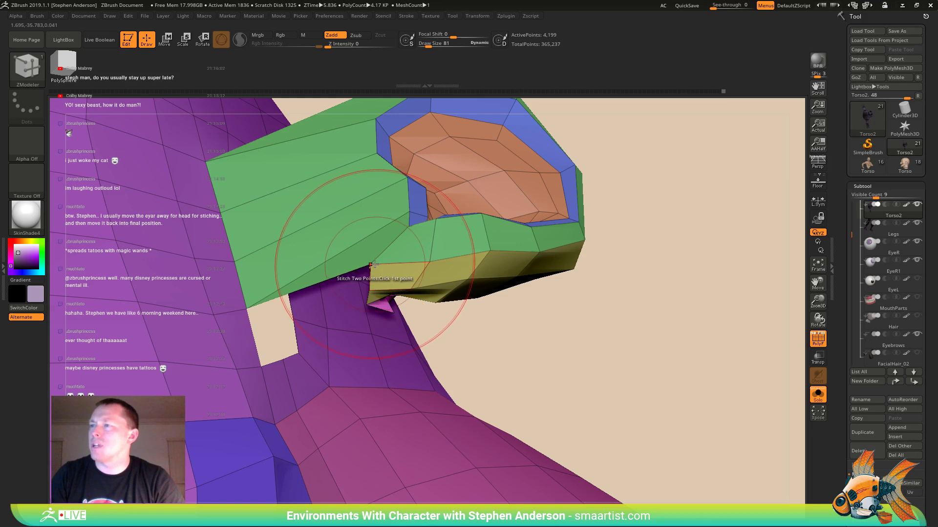
left_click(262, 368)
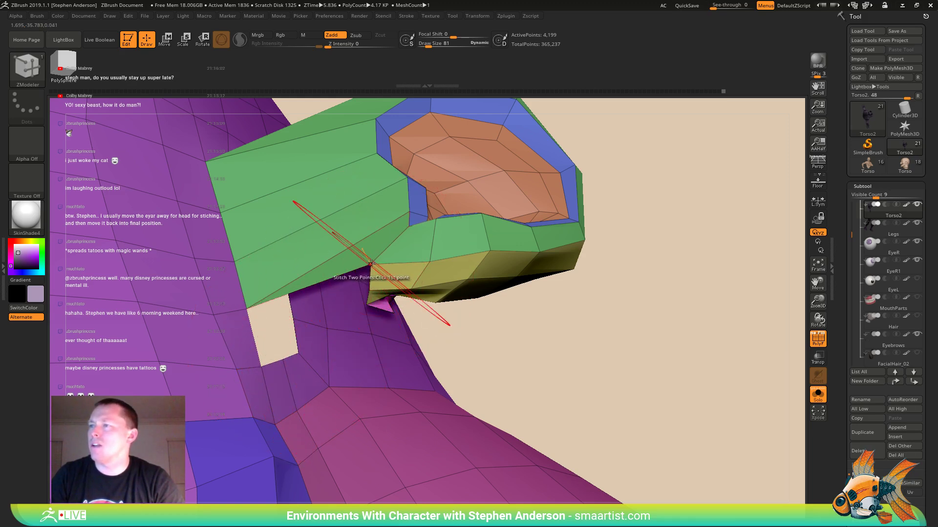
left_click(261, 370)
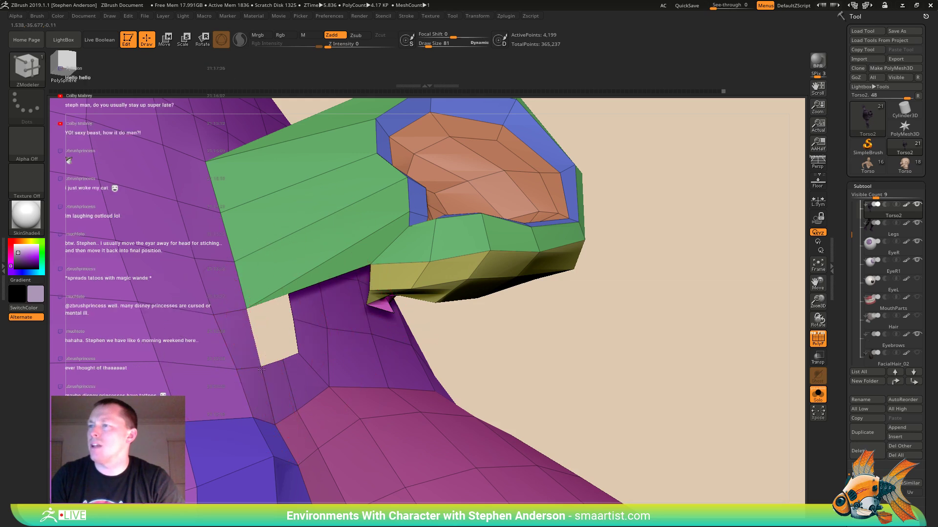
mouse_move(525, 322)
left_mouse_down()
mouse_move(481, 312)
mouse_move(508, 310)
left_mouse_up()
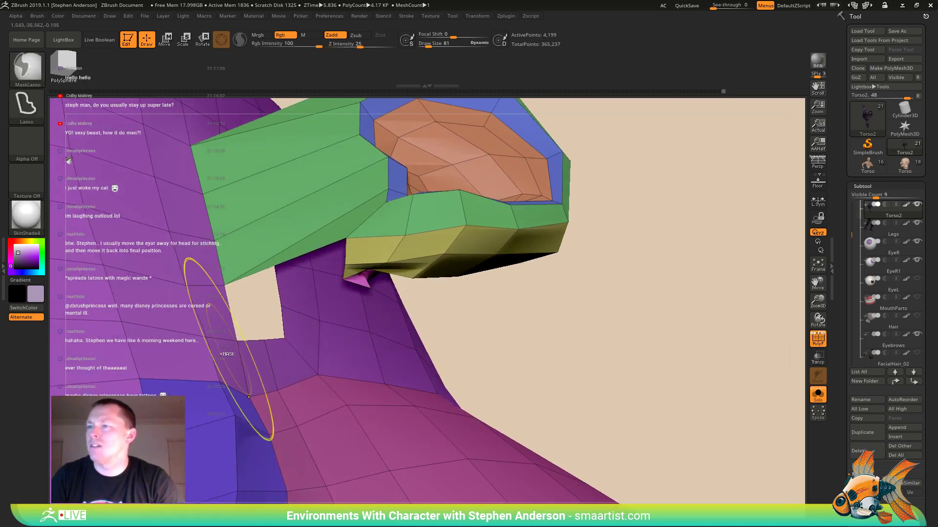
key("space")
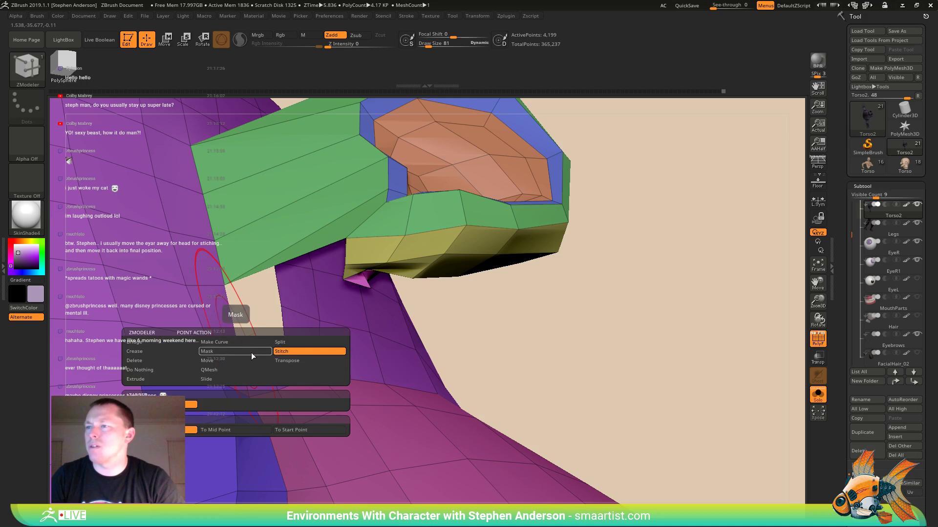
left_click(286, 432)
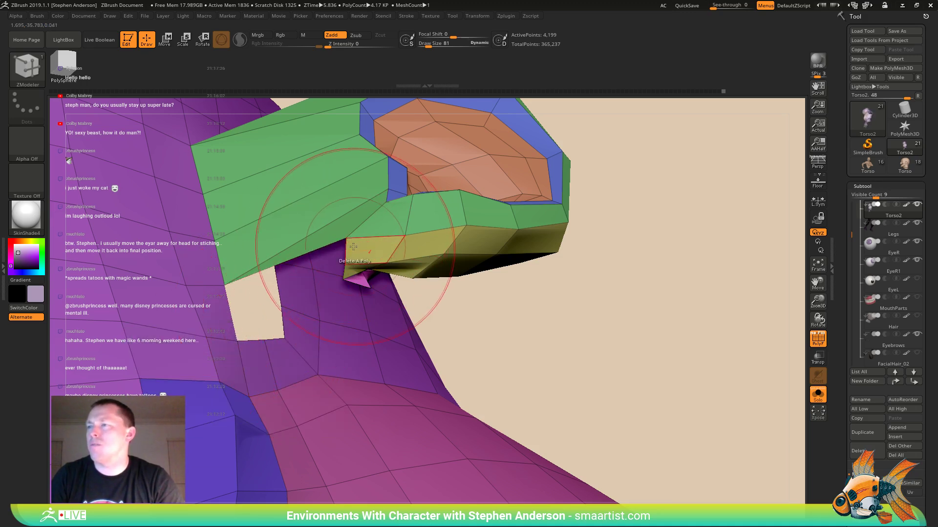
- Move the ear's free lower corner toward the head opening with the Move brush at a draw size of 11
key("b")
key("m")
key("v")
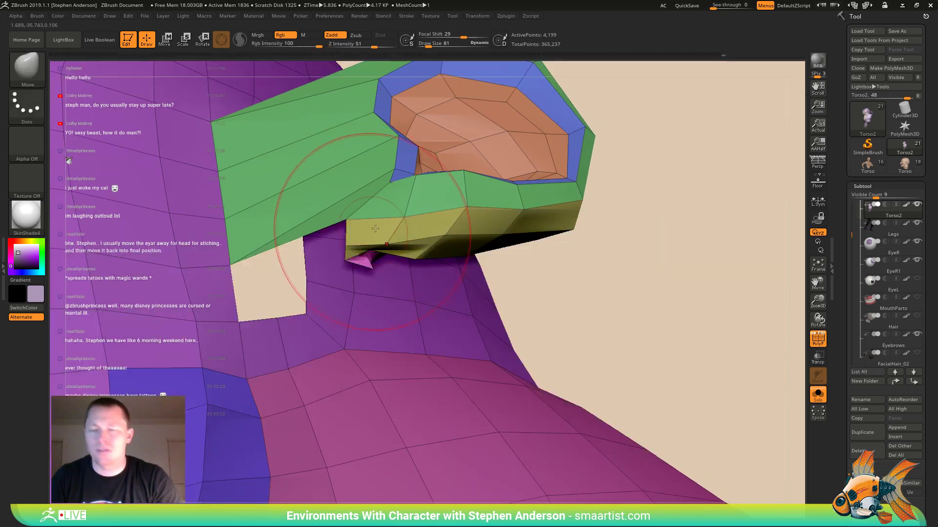
key("s")
left_click_drag(356, 219, 252, 279)
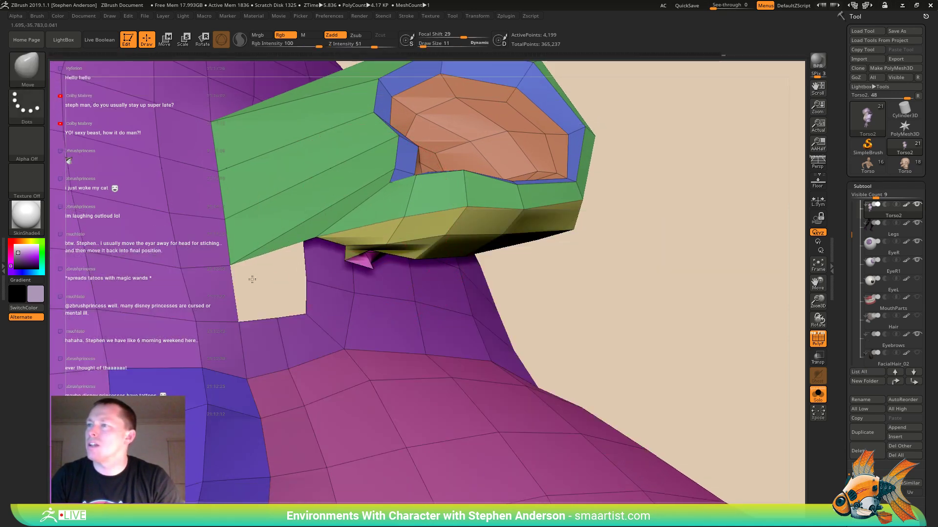
- Stitch the ear's free yellow underside corner to the head opening's bottom edge with the ZModeler point Stitch action set to To End Point
key("b")
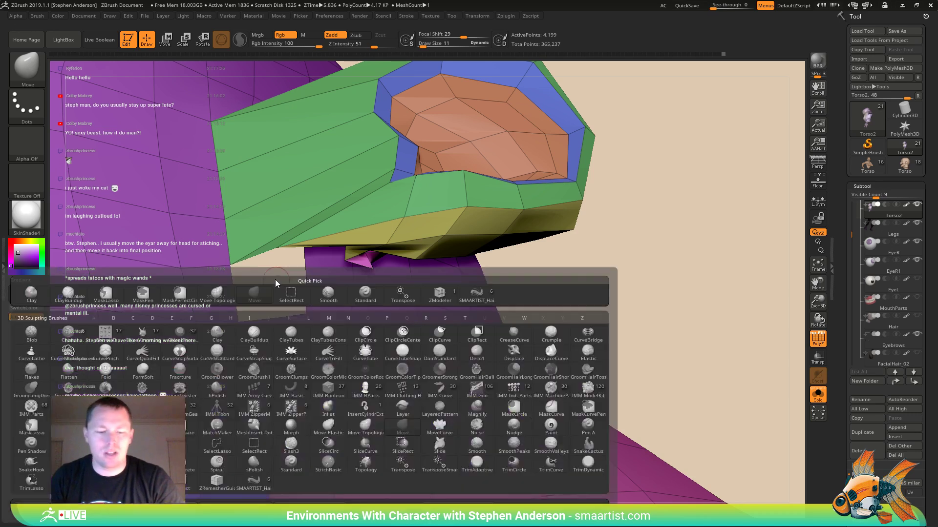
key("z")
key("m")
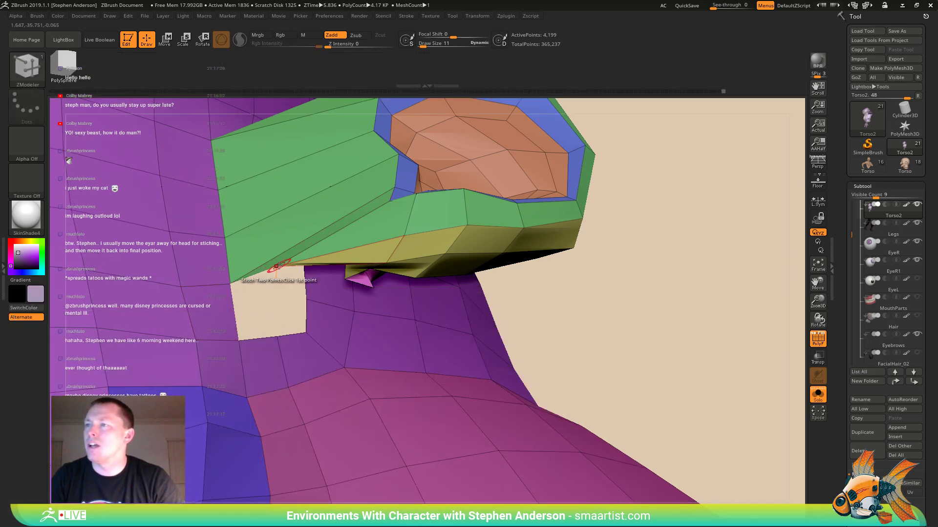
key("space")
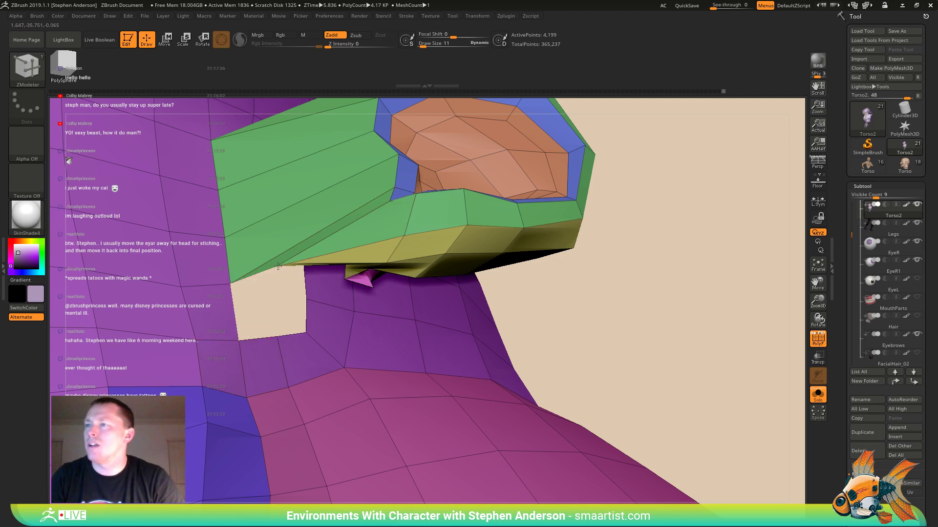
left_click(238, 340)
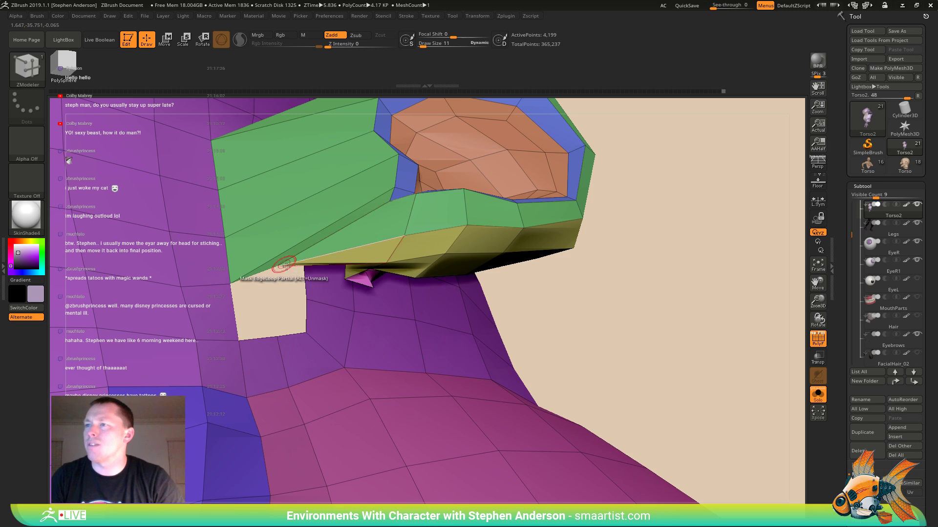
left_click_drag(240, 343, 315, 292)
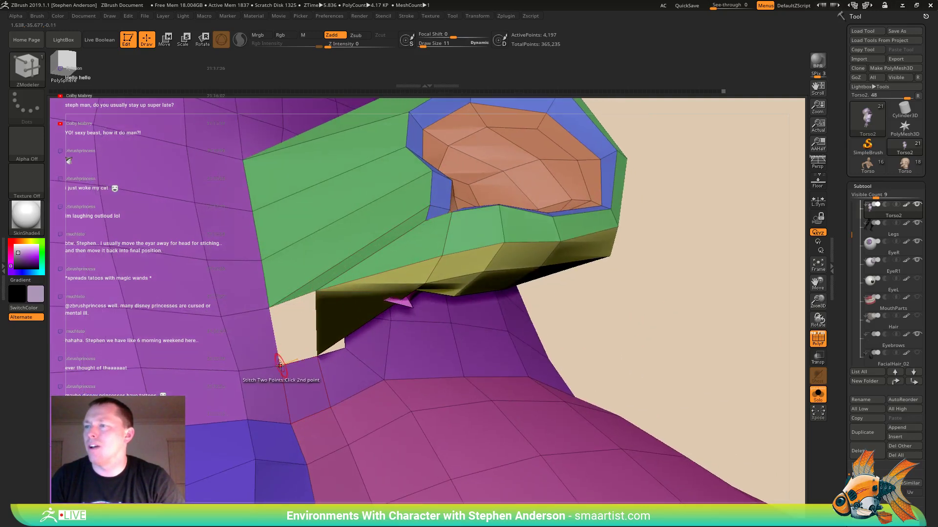
- Switch the ZModeler point action from Stitch and pull the free point where the ear's green and yellow strips meet down toward the opening's bottom edge
left_click_drag(286, 362, 318, 313)
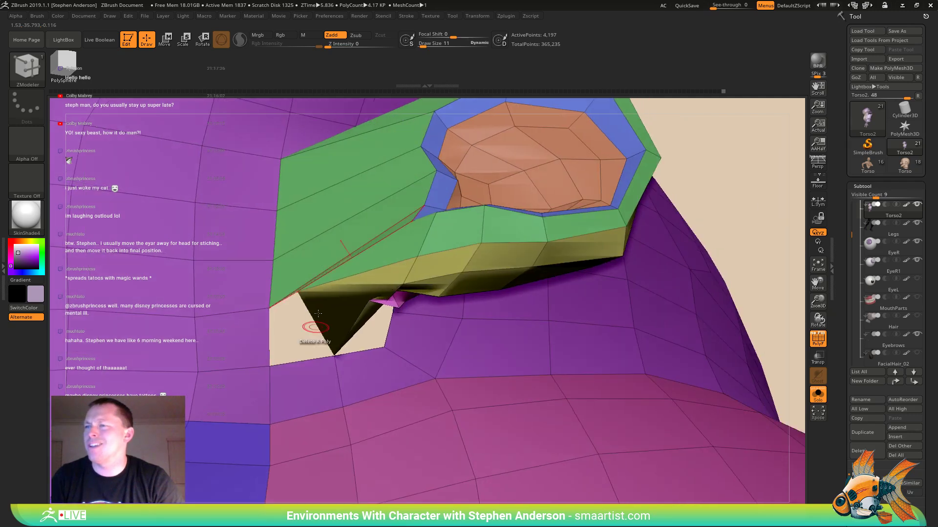
key("space")
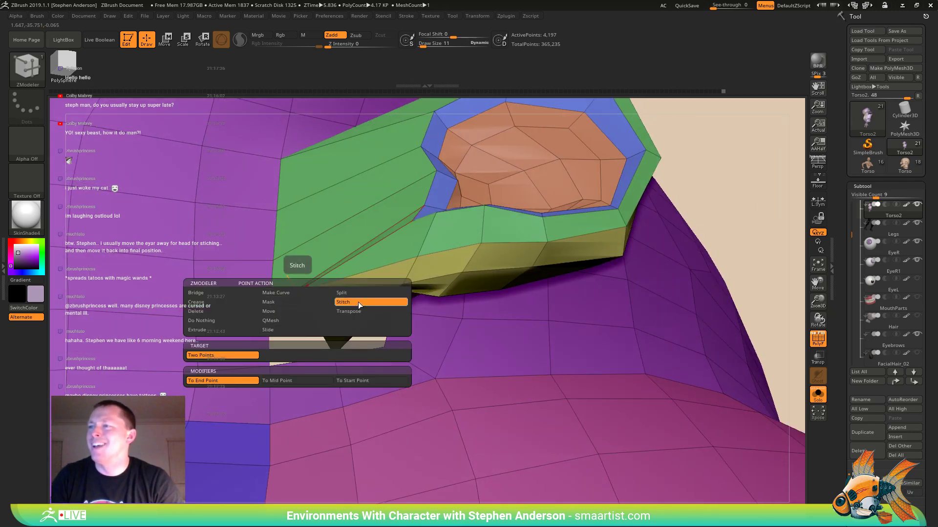
left_click(282, 331)
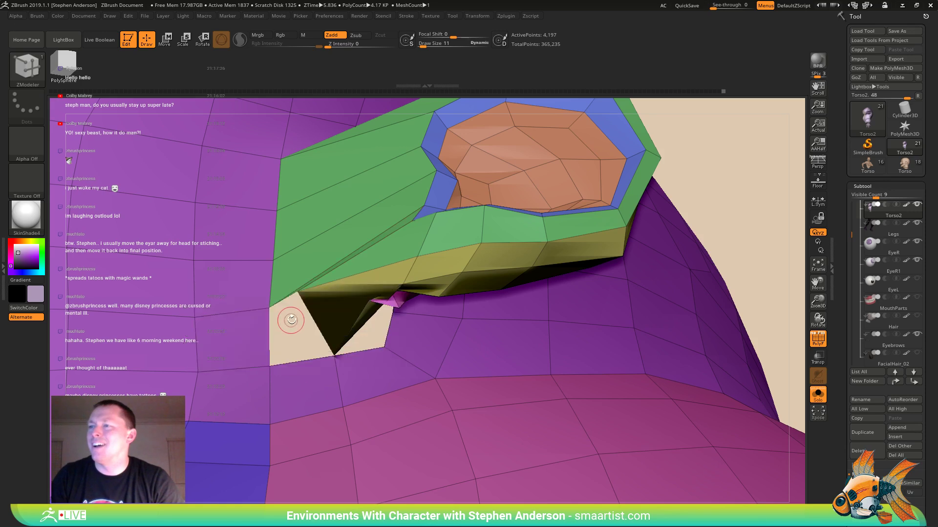
left_click_drag(305, 298, 318, 327)
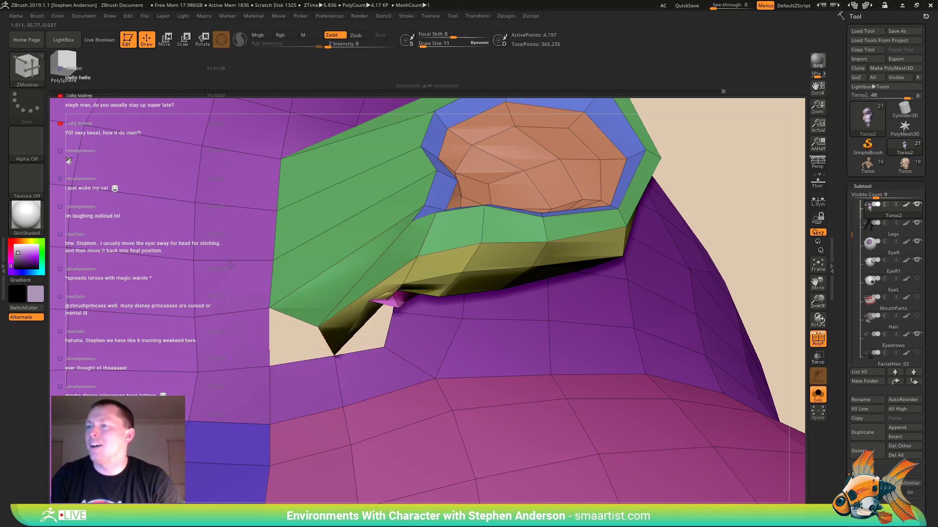
right_click_drag(261, 323, 311, 325)
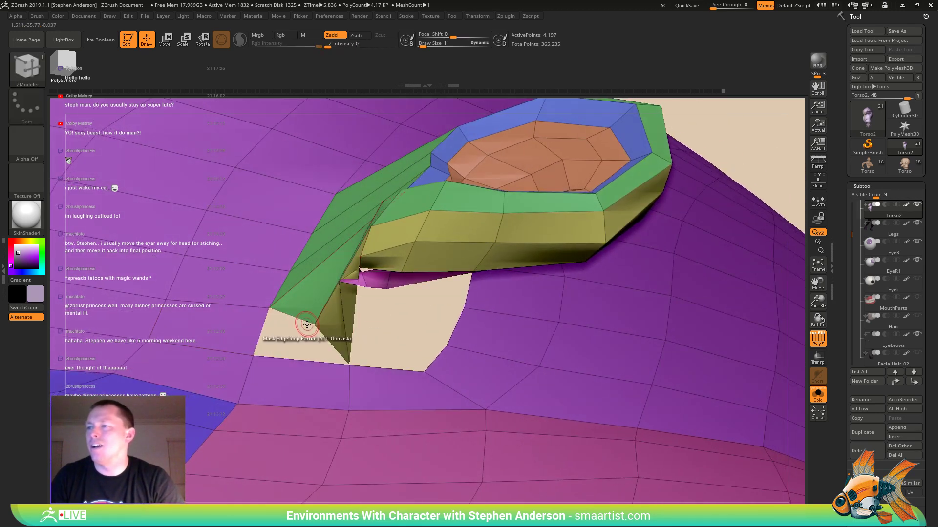
left_click_drag(268, 315, 320, 351)
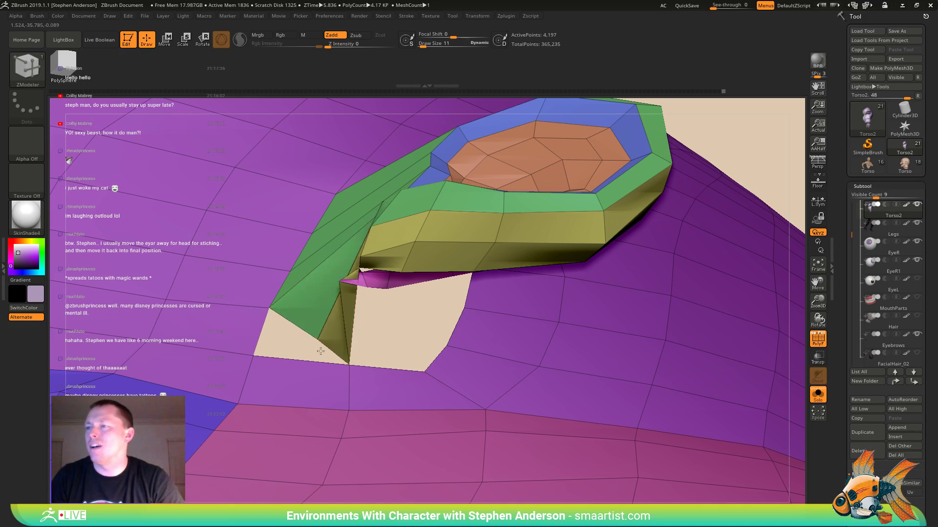
- Set the ZModeler point action to Stitch and clear the mask on the head mesh
key("space")
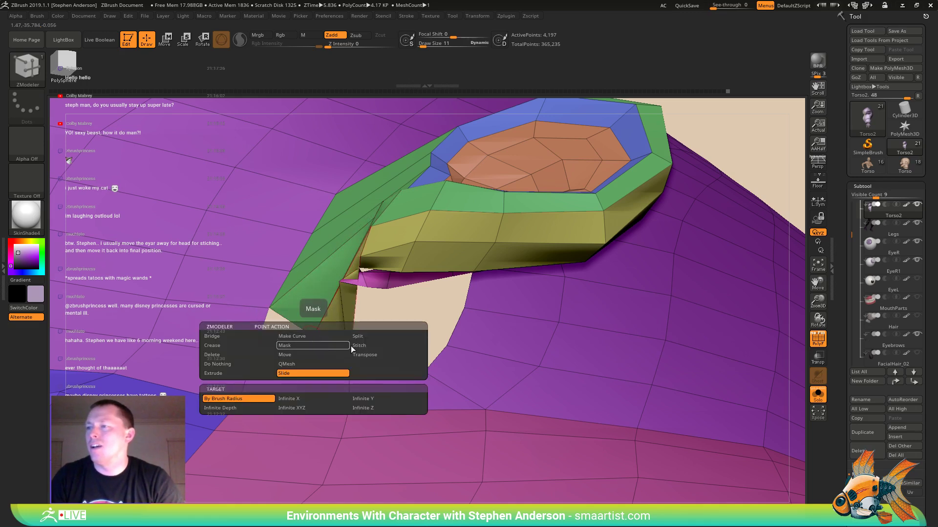
left_click(372, 345)
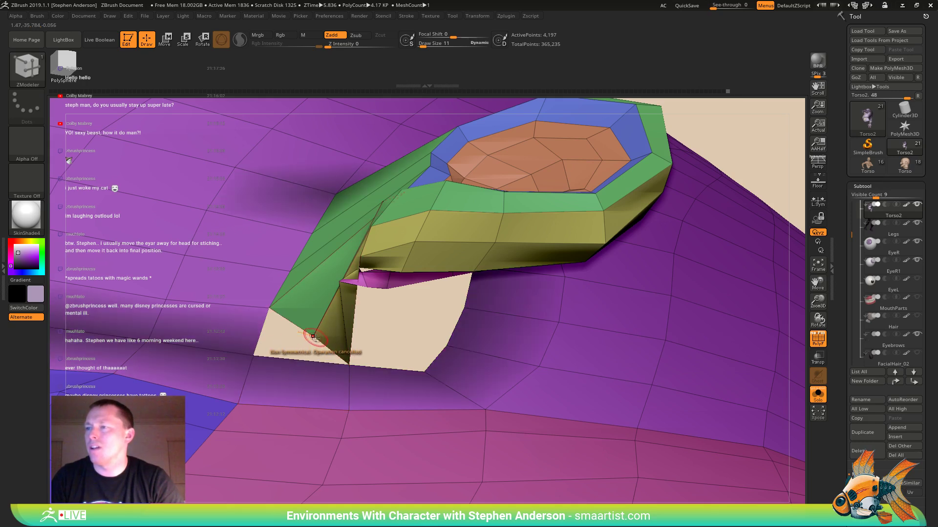
key("ctrl")
right_click_drag(358, 306, 706, 184, "ctrl")
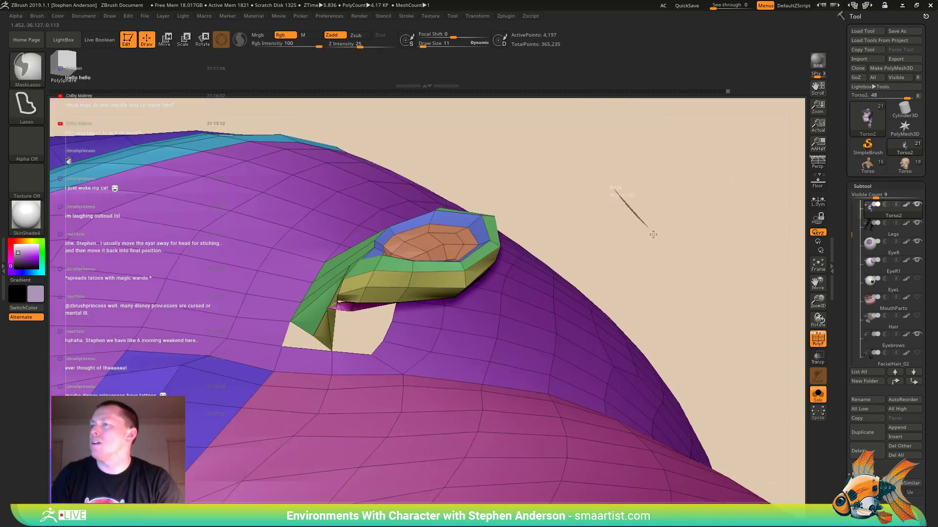
left_click_drag(653, 234, 654, 236, "ctrl")
- Try to stitch the ear's lower front point to the corner of the opening in the head
mouse_move(370, 320)
right_mouse_down()
mouse_move(313, 362)
mouse_move(325, 305)
mouse_move(416, 406)
mouse_move(381, 371)
right_mouse_up()
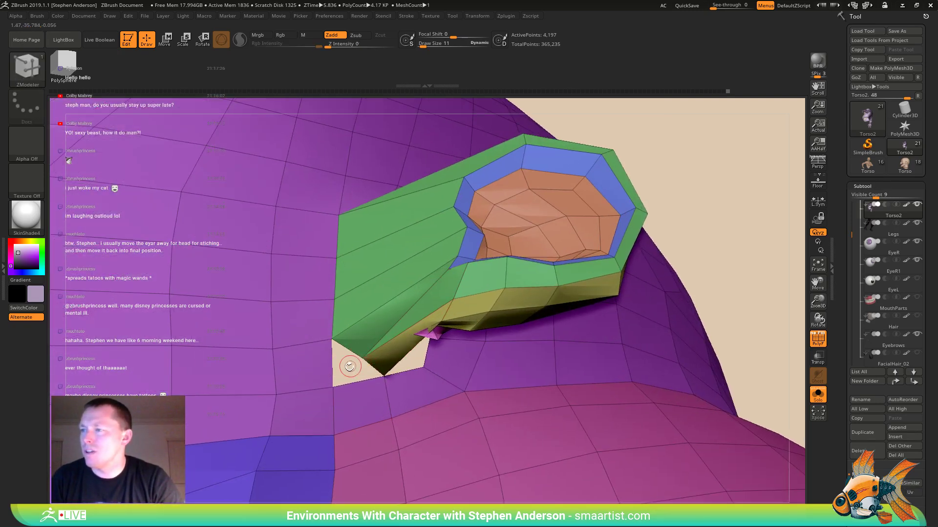
left_click(334, 384)
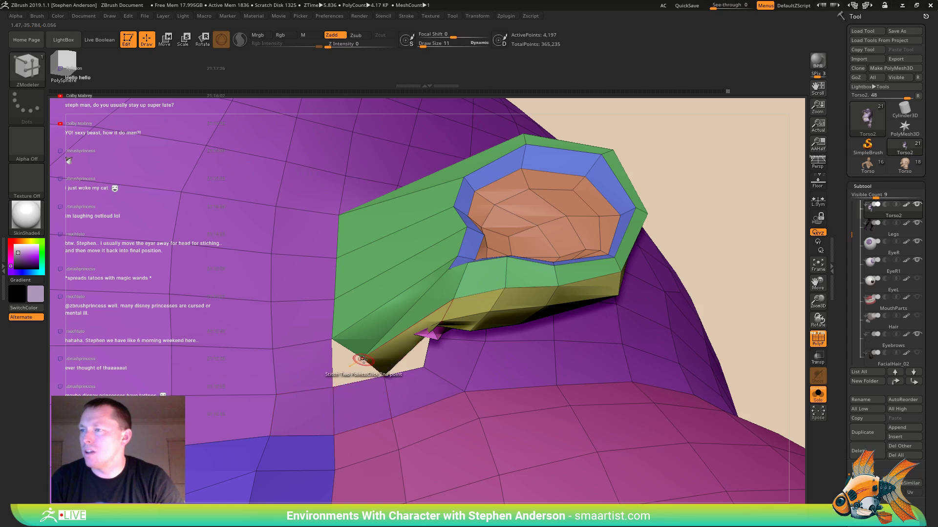
mouse_move(406, 379)
right_mouse_down("ctrl")
mouse_move(409, 317)
mouse_move(399, 381)
mouse_move(454, 261)
right_mouse_up("ctrl")
mouse_move(455, 262)
right_mouse_down()
mouse_move(548, 243)
mouse_move(403, 325)
mouse_move(420, 308)
mouse_move(484, 284)
right_mouse_up()
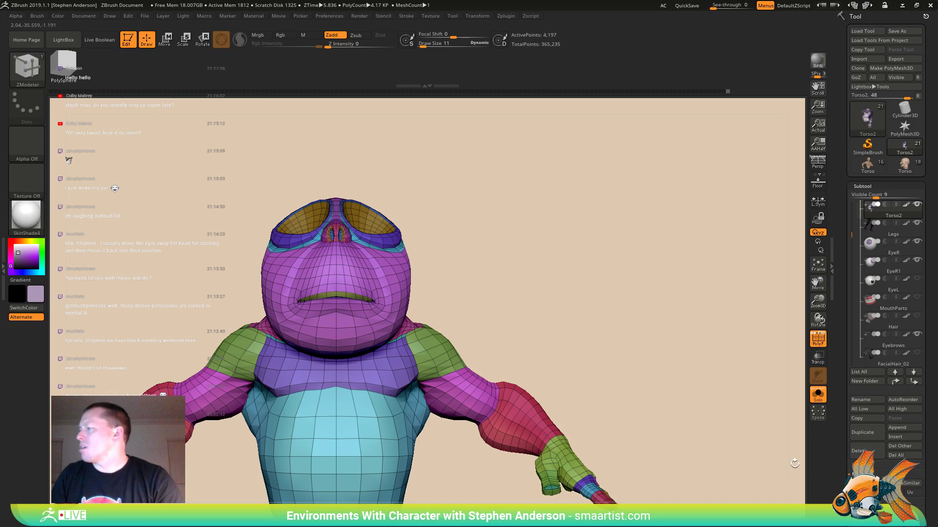
- Apply Mirror And Weld to the Torso2 mesh to make both sides of the head symmetrical
left_click_drag(923, 514, 911, 453)
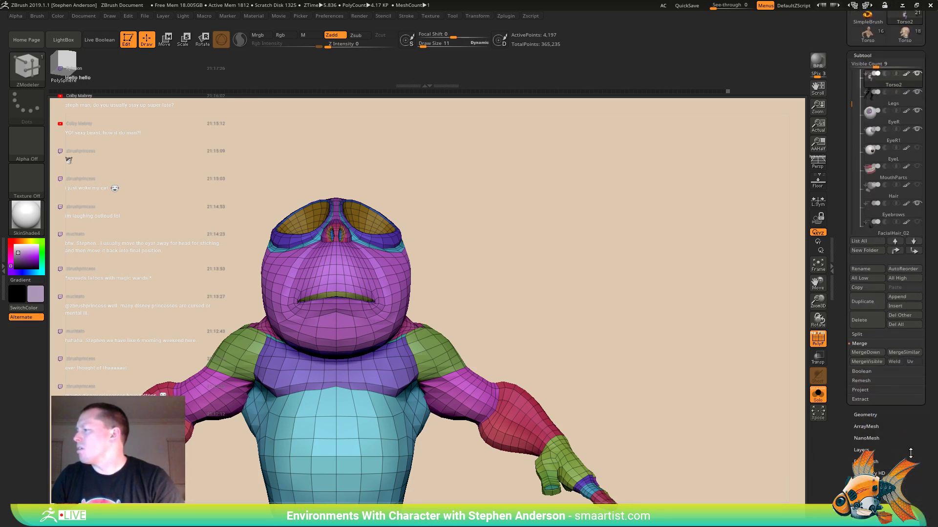
left_click(874, 415)
mouse_move(515, 270)
right_mouse_down()
mouse_move(549, 270)
mouse_move(529, 268)
right_mouse_up()
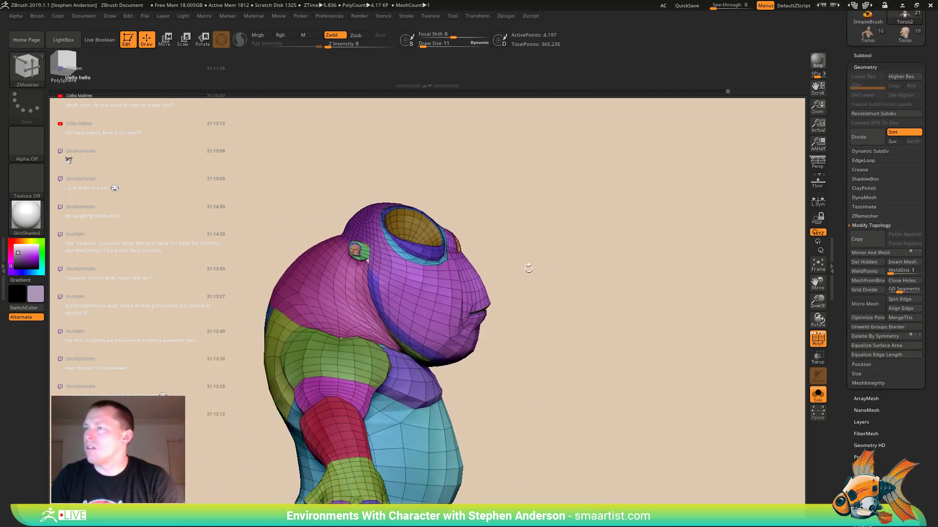
mouse_move(370, 261)
right_mouse_down("ctrl")
mouse_move(360, 285)
mouse_move(386, 247)
mouse_move(579, 232)
mouse_move(536, 239)
mouse_move(606, 249)
mouse_move(561, 255)
mouse_move(472, 293)
mouse_move(391, 273)
mouse_move(439, 336)
mouse_move(483, 349)
mouse_move(511, 323)
right_mouse_up("ctrl")
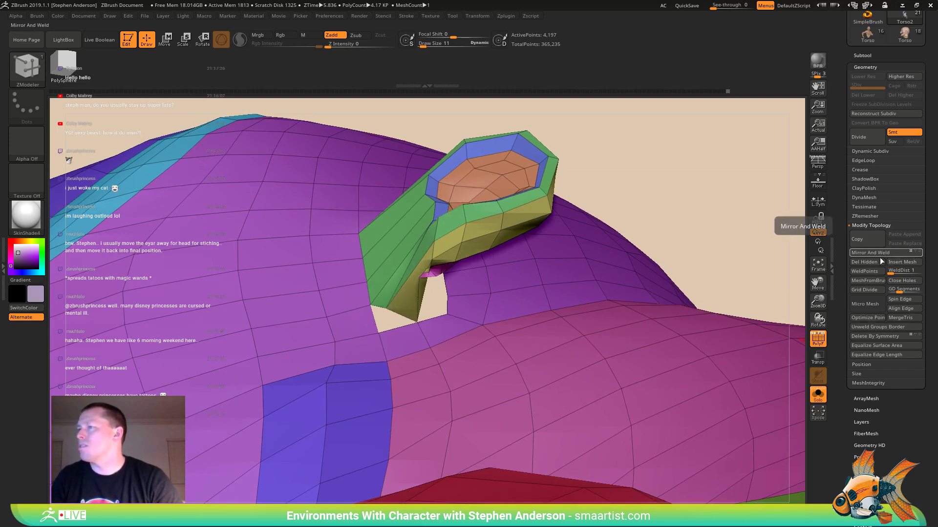
mouse_move(493, 279)
right_mouse_down()
mouse_move(444, 261)
mouse_move(459, 264)
right_mouse_up()
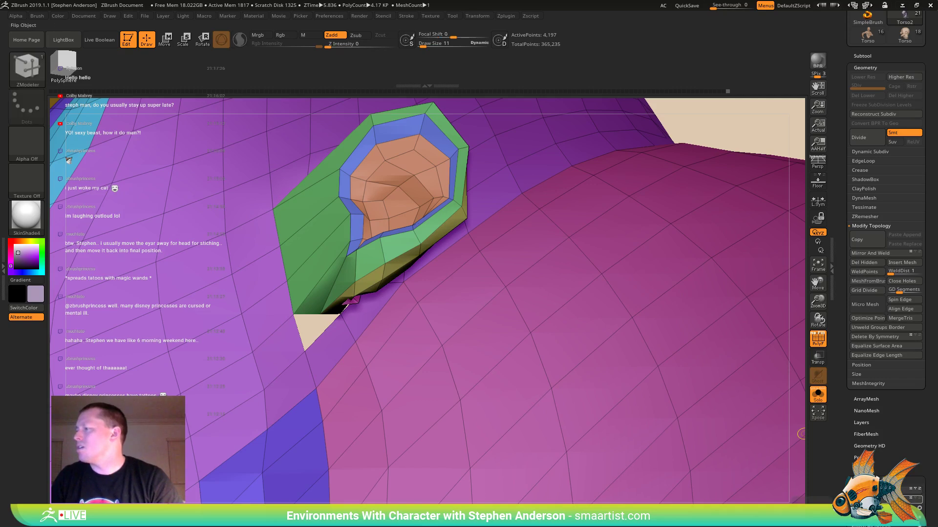
left_click(877, 253)
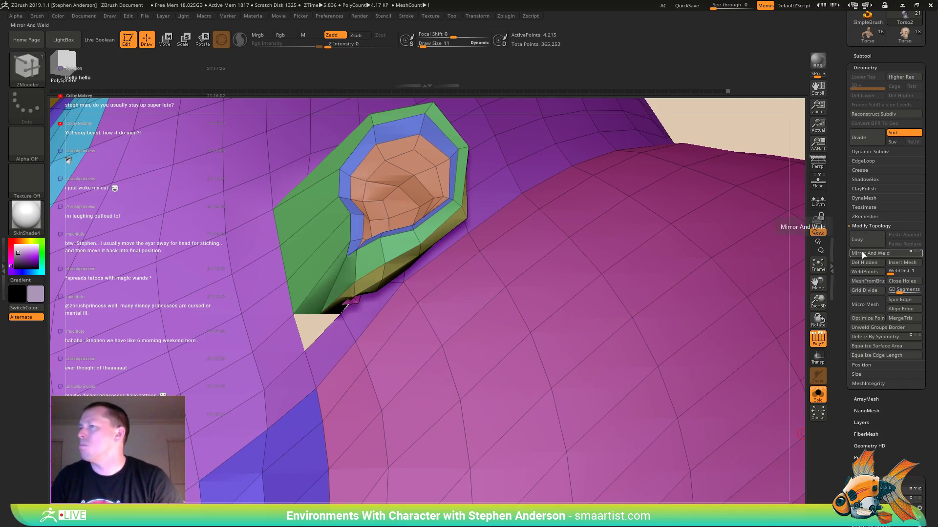
- Try again to stitch the ear's lower point to the corner of the head opening on the mirrored mesh
mouse_move(395, 315)
right_mouse_down()
mouse_move(351, 251)
mouse_move(486, 185)
right_mouse_up()
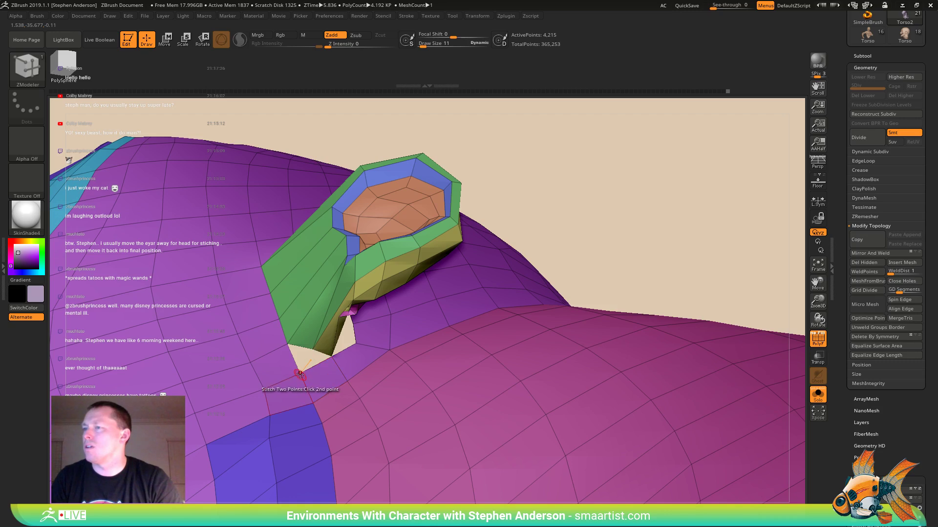
right_click_drag(576, 215, 319, 347)
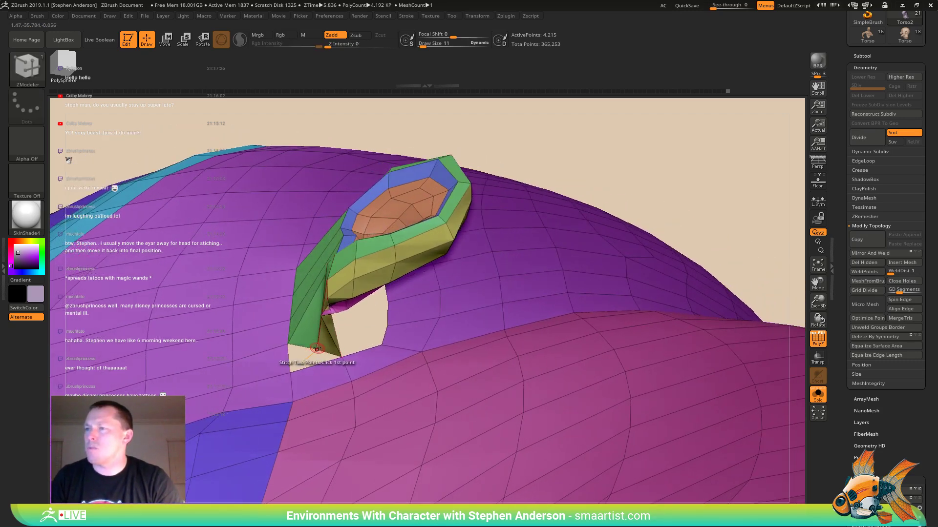
left_click(290, 373)
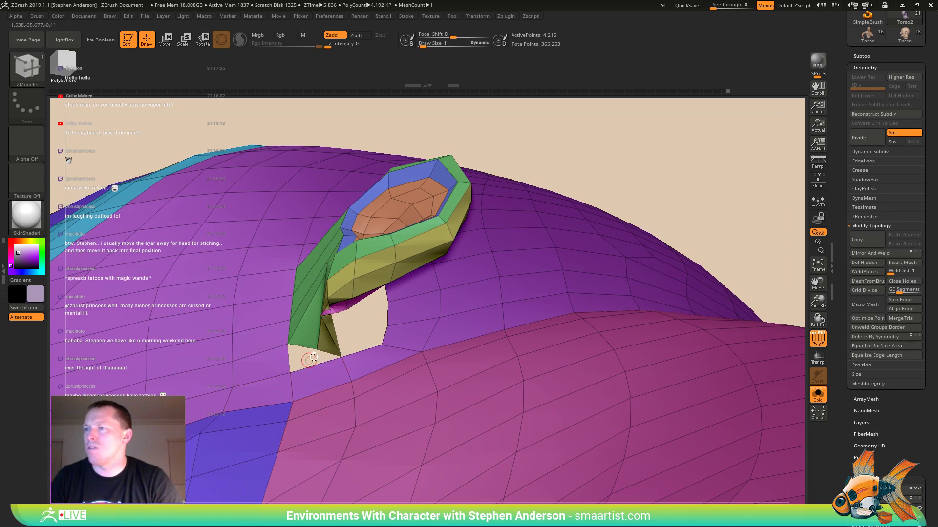
right_click_drag(313, 357, 333, 378)
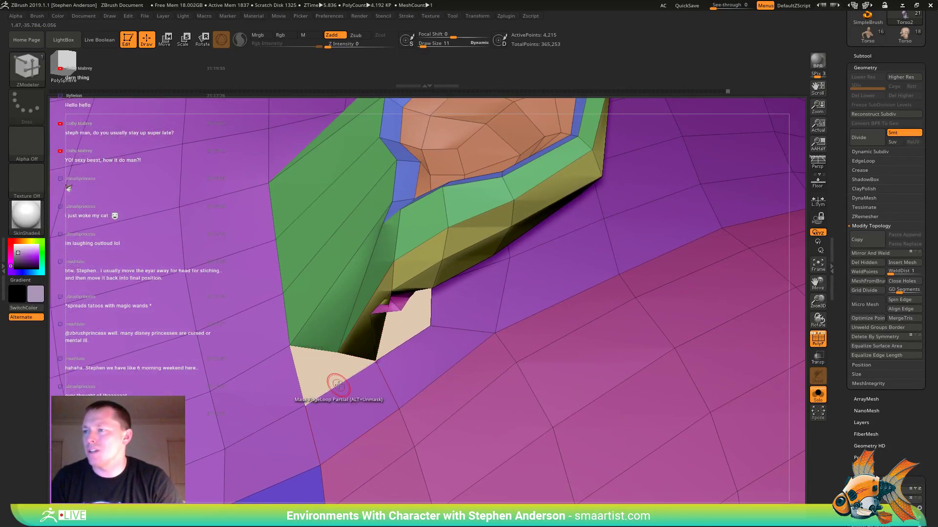
- Try to fill the opening below the ear with the Close Hole edge action, and undo the attempt
key("space")
left_click(253, 313)
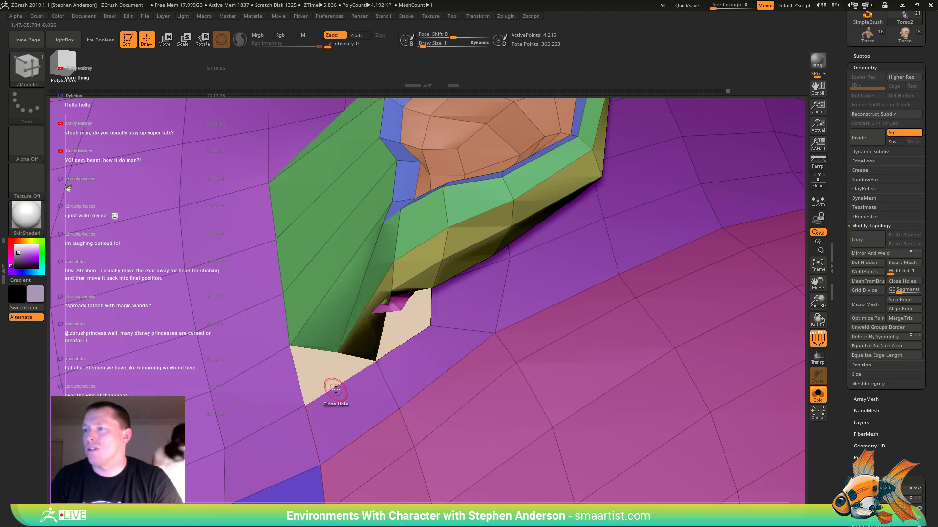
left_click(335, 391)
right_click_drag(344, 396, 358, 290)
key("ctrl+z")
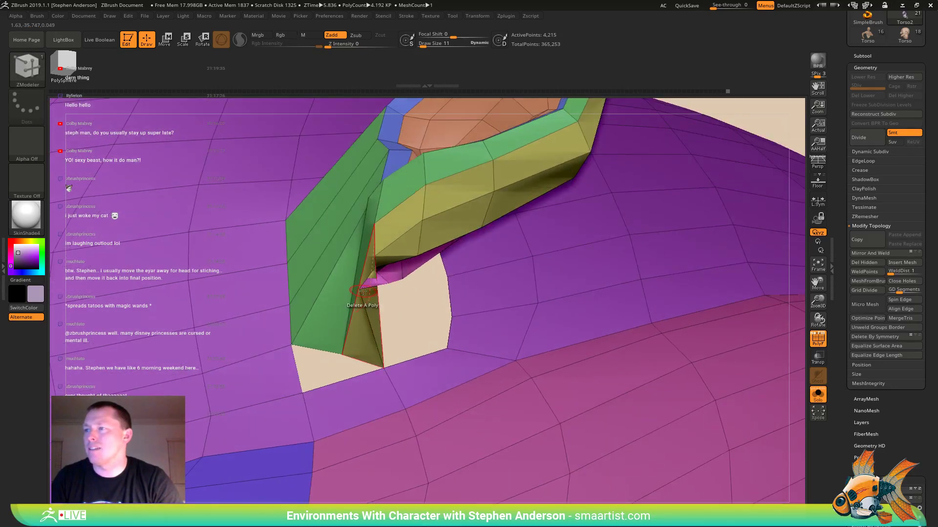
right_click_drag(430, 302, 431, 323)
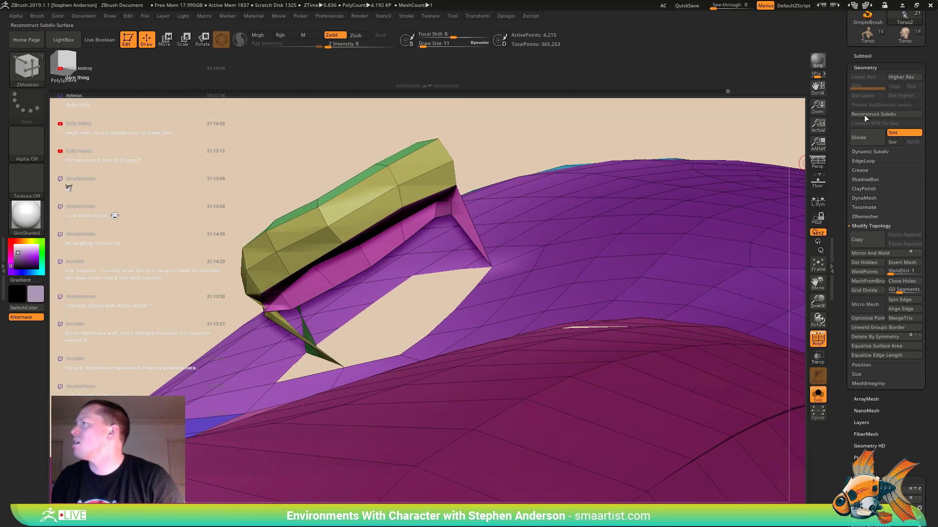
- Switch to the Torso head tool, unhide its full mesh, examine how the ear joins the head, and return to Torso2
left_click_drag(924, 54, 926, 79)
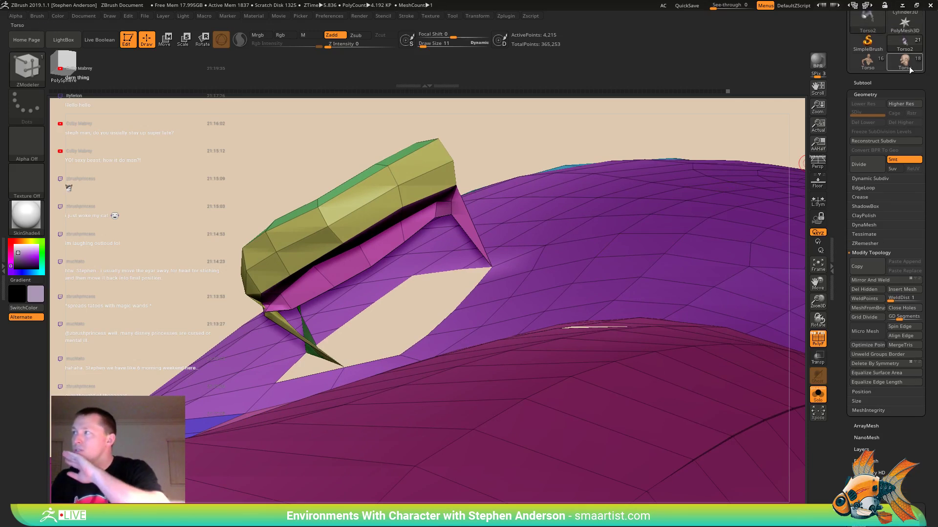
mouse_move(906, 66)
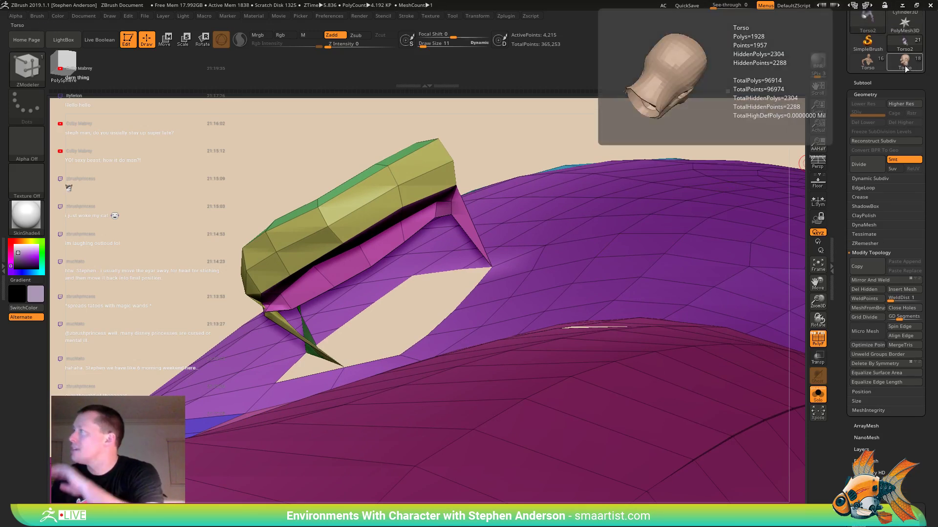
left_click(903, 65)
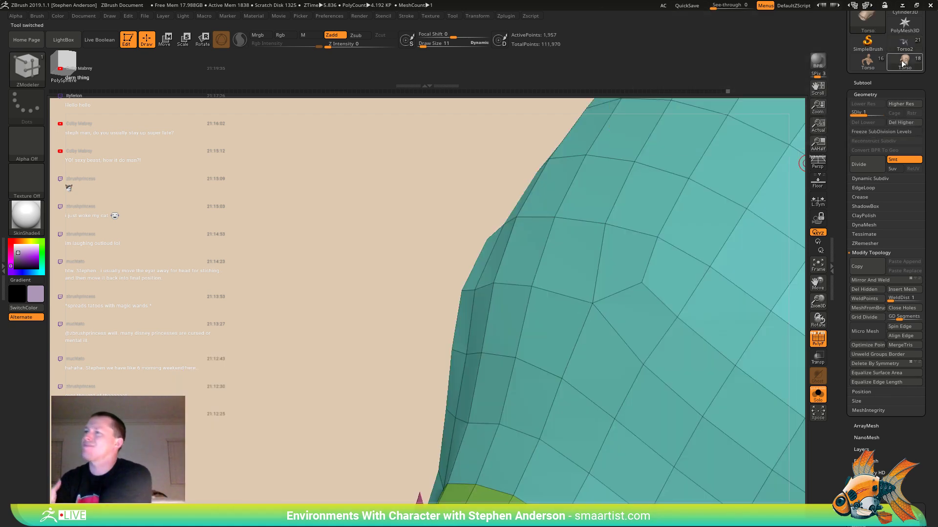
left_click(469, 307)
left_click_drag(435, 335, 366, 251)
left_click(366, 251, "ctrl+shift")
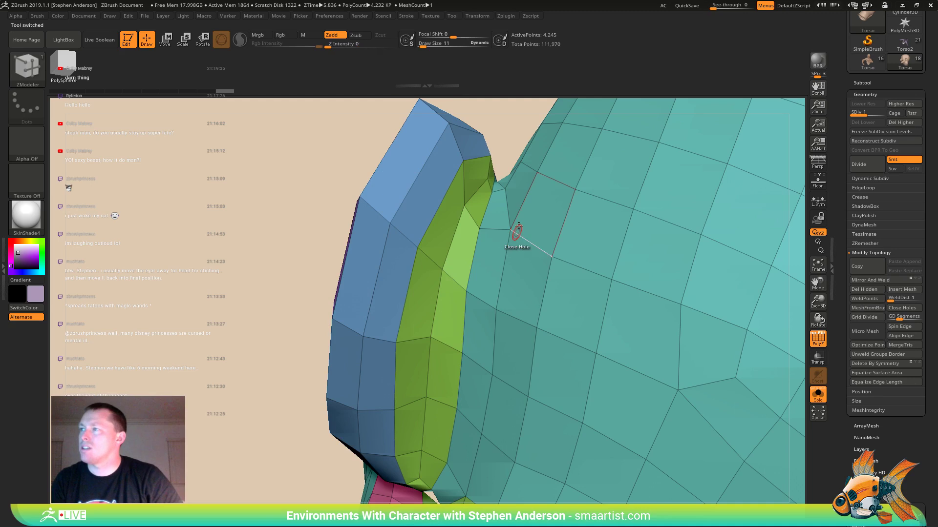
right_click_drag(515, 242, 515, 265)
right_click_drag(514, 253, 513, 224)
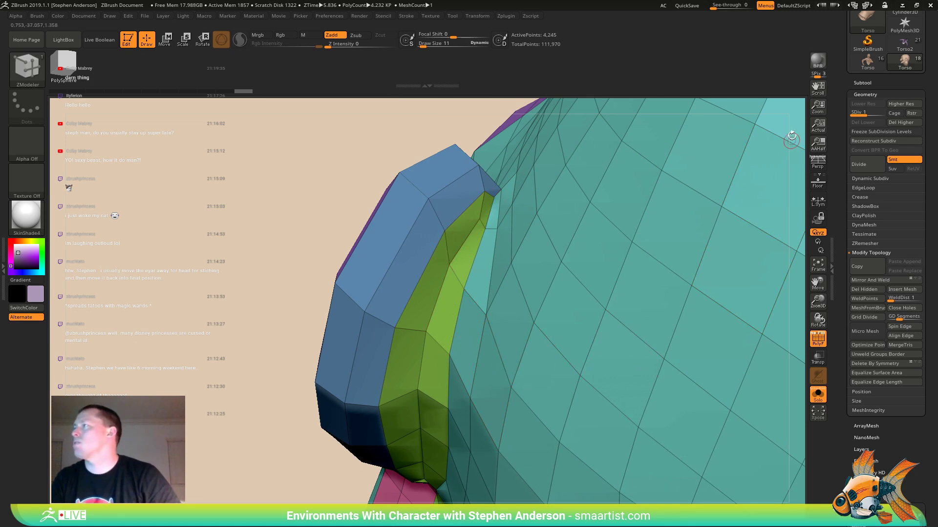
left_click(904, 43)
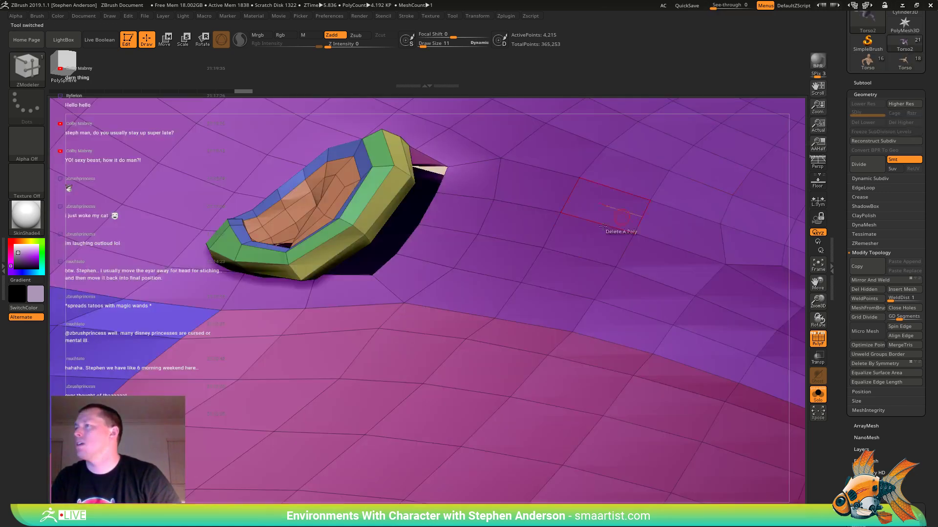
- Undo the Mirror And Weld and the earlier polygon edits joining the ear to the head
mouse_move(470, 212)
right_mouse_down()
mouse_move(425, 194)
mouse_move(463, 181)
mouse_move(461, 199)
mouse_move(460, 171)
mouse_move(449, 203)
mouse_move(466, 179)
right_mouse_up()
key("ctrl+z")
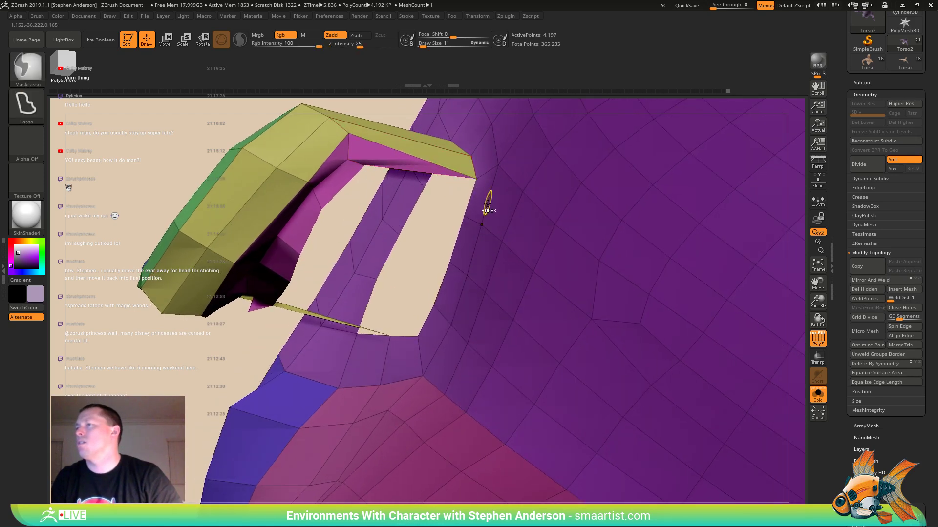
key("ctrl+z")
key("ctrl+z")
key("ctrl+z")
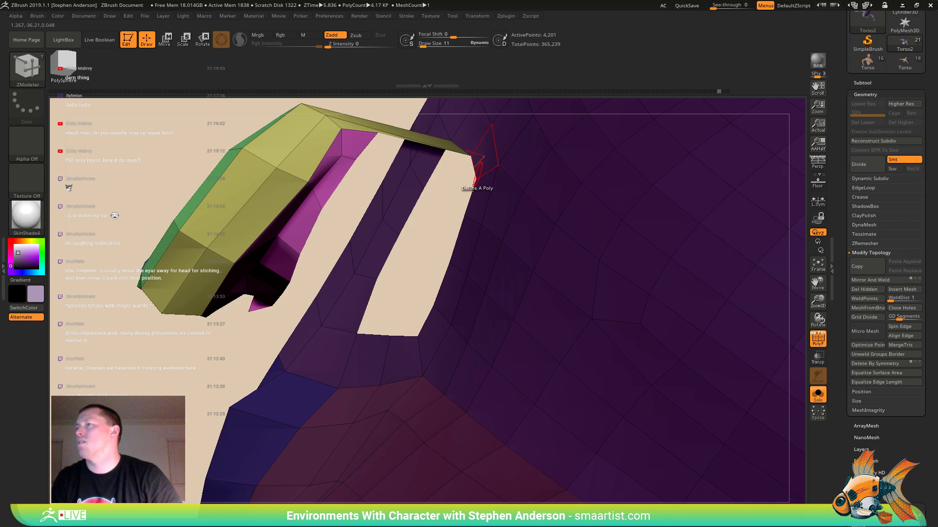
- Adjust the corner of the ear's inner underside with the Move brush and clear the mask
mouse_move(464, 183)
right_mouse_down()
mouse_move(474, 201)
mouse_move(400, 157)
right_mouse_up()
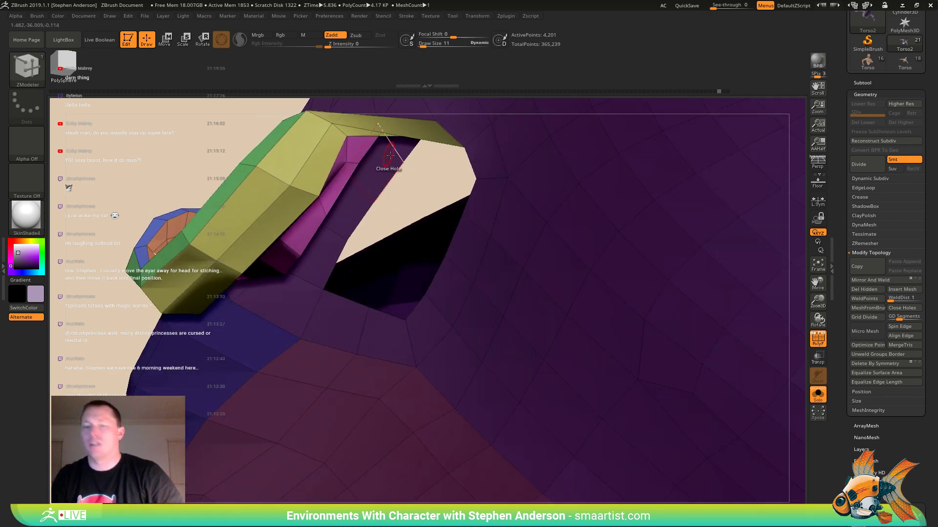
key("b")
key("m")
key("v")
right_click_drag(391, 169, 361, 193)
left_click_drag(361, 203, 360, 218)
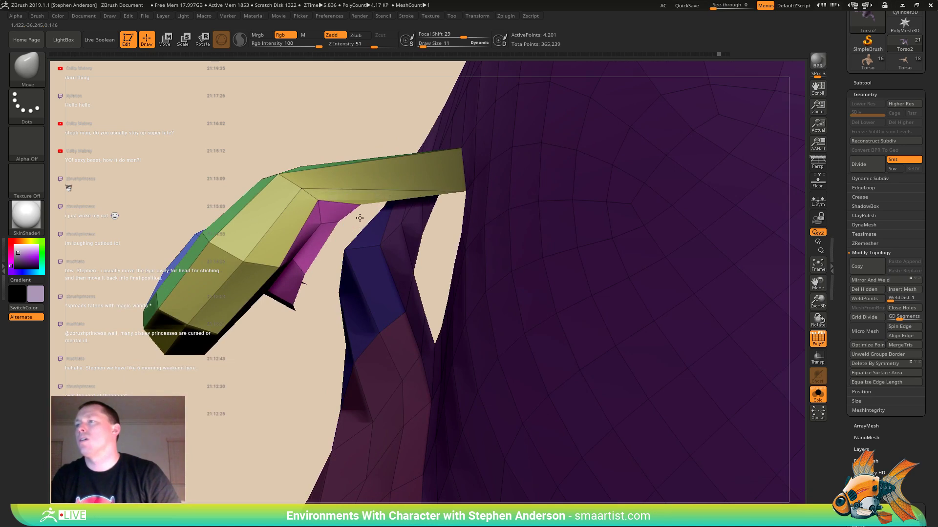
left_click_drag(332, 115, 365, 142, "ctrl")
- Apply Mirror And Weld to the corrected Torso2 mesh to copy the ear topology to the other side
mouse_move(607, 295)
right_mouse_down()
mouse_move(624, 293)
mouse_move(617, 330)
mouse_move(628, 254)
mouse_move(781, 318)
right_mouse_up()
left_click_drag(889, 467, 893, 447)
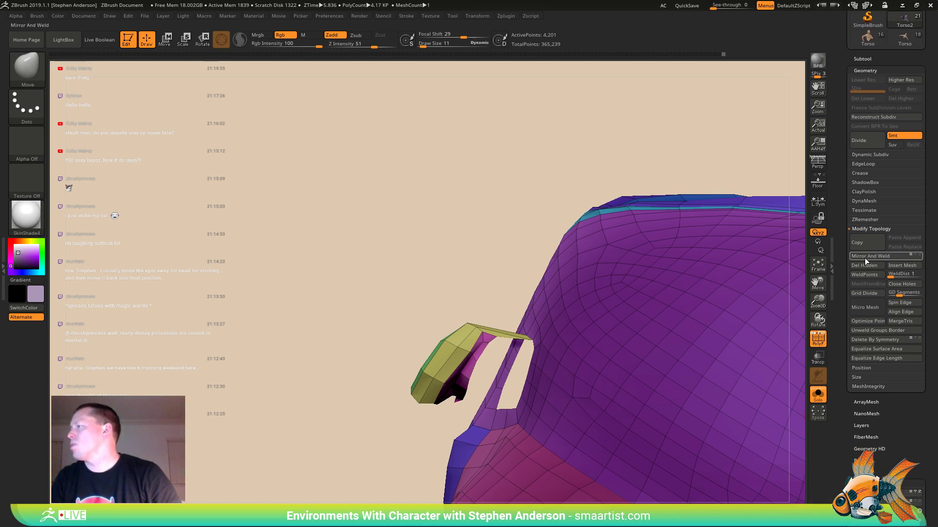
mouse_move(430, 259)
right_mouse_down()
mouse_move(430, 293)
mouse_move(457, 313)
mouse_move(495, 317)
mouse_move(444, 314)
mouse_move(434, 278)
mouse_move(457, 260)
mouse_move(569, 269)
mouse_move(545, 267)
right_mouse_up()
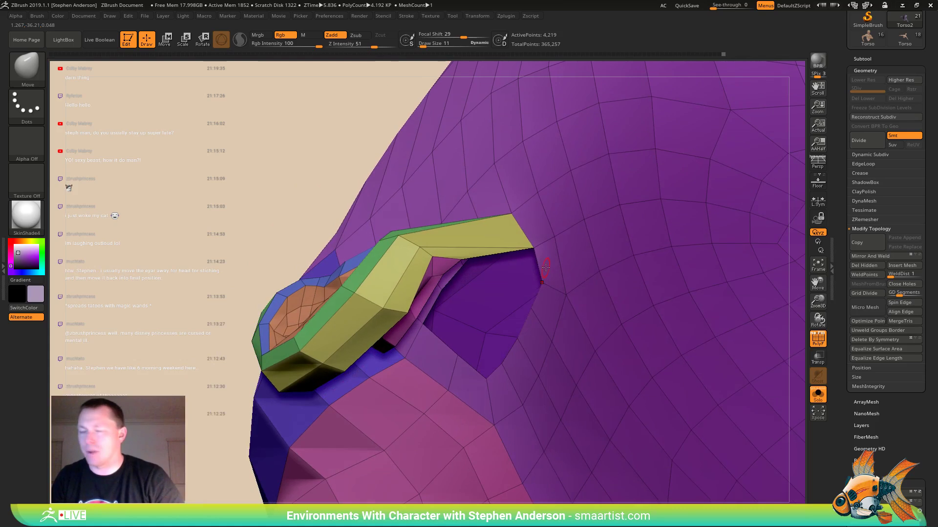
- Return to ZModeler, set the edge action to Bridge, and bridge the ear's underside edge to the upper edge of the head opening
key("b")
key("z")
key("m")
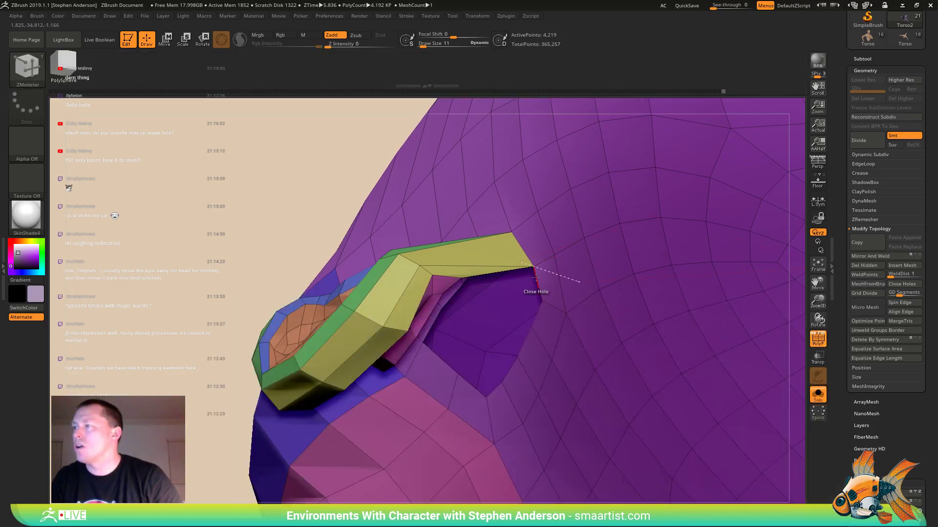
key("space")
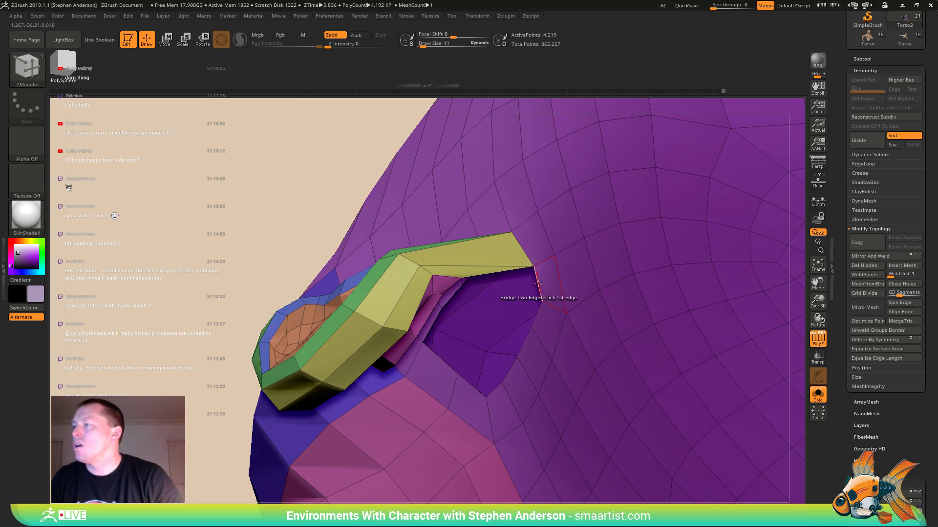
right_click_drag(536, 280, 193, 227)
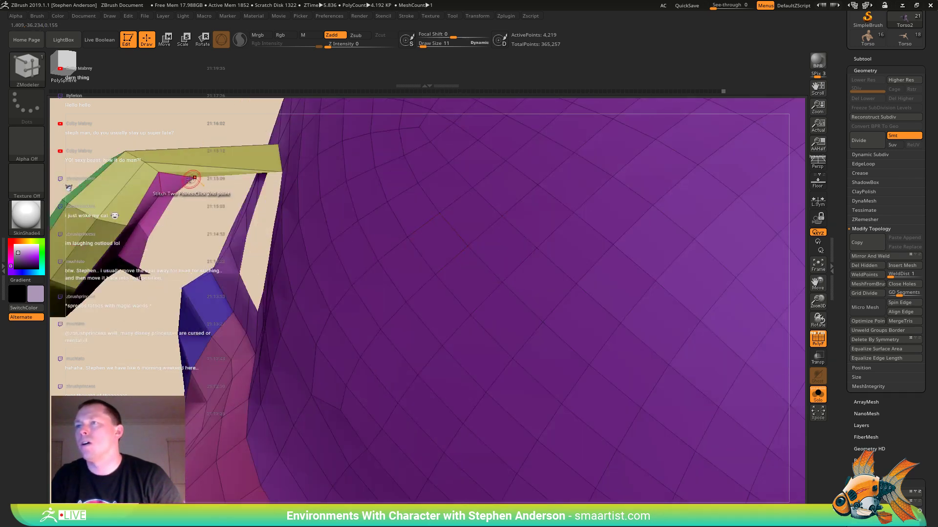
left_click(224, 178)
- Bridge the ear's underside edges to the rear edge of the head opening, adding polygons one after another down the ear
right_click_drag(228, 184, 265, 220)
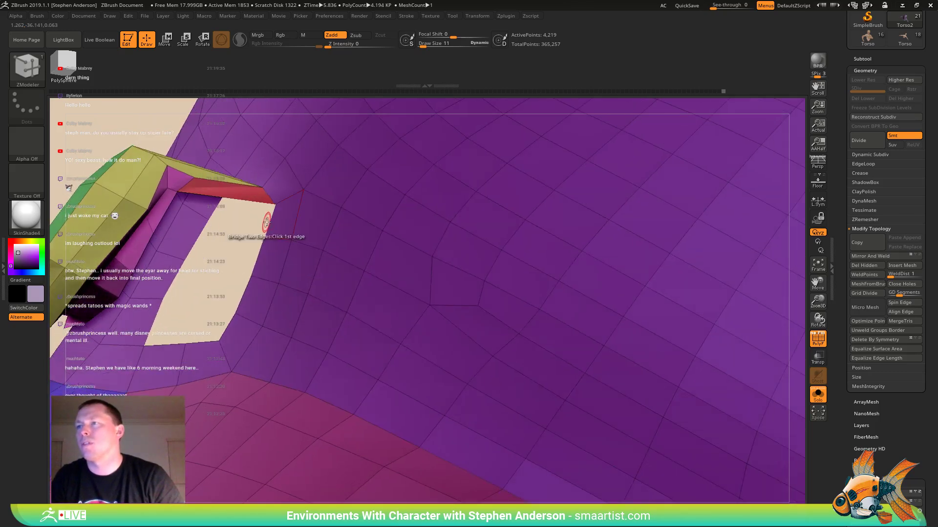
left_click(166, 209)
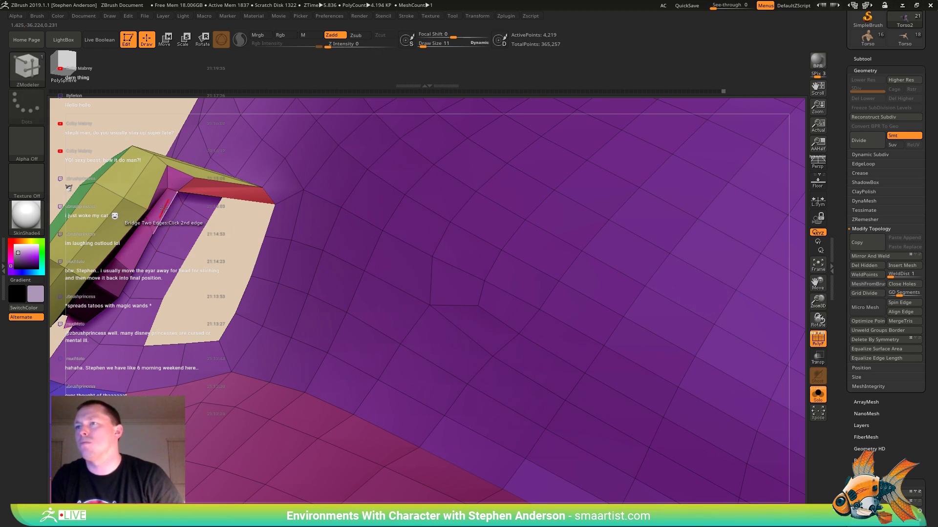
left_click(163, 209)
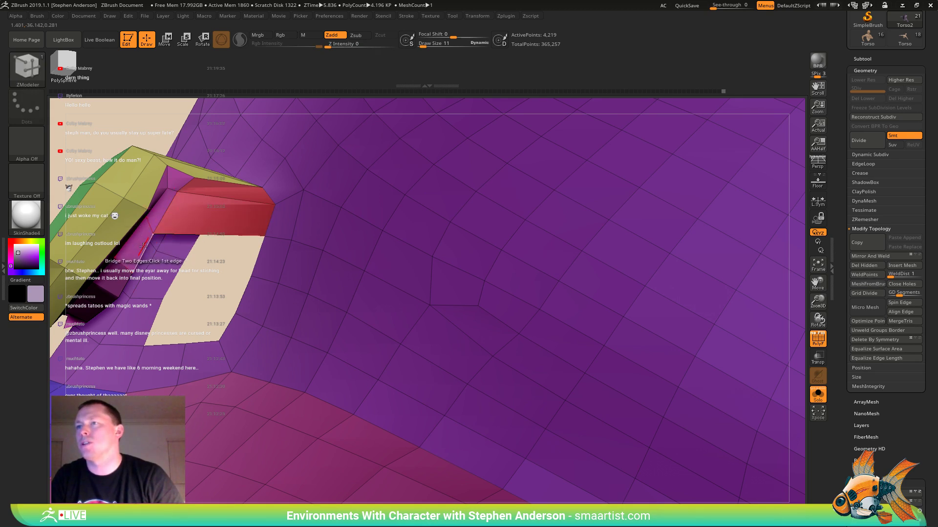
left_click(254, 259)
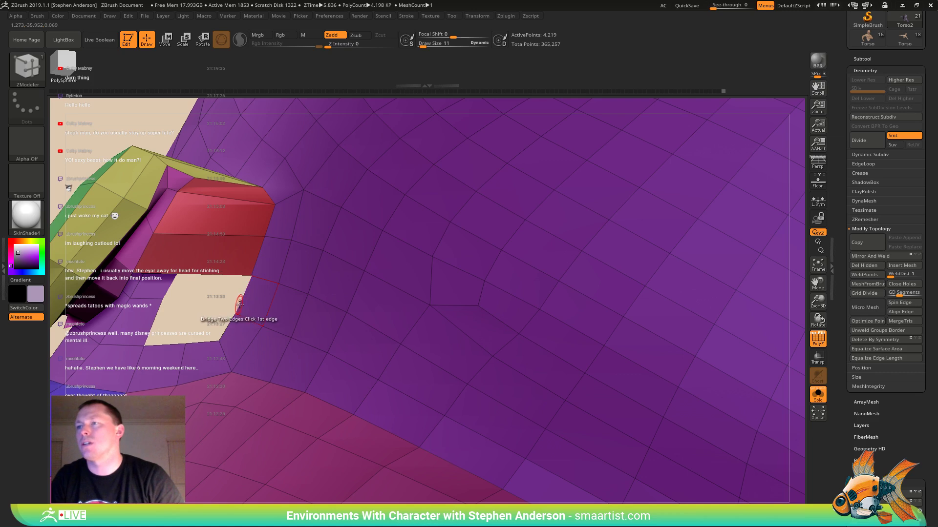
left_click(109, 278)
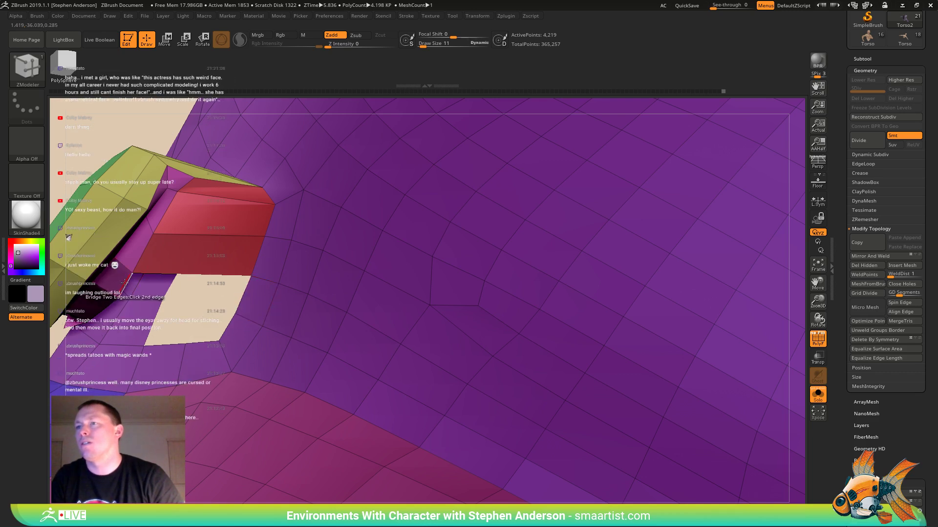
right_click_drag(124, 283, 297, 245)
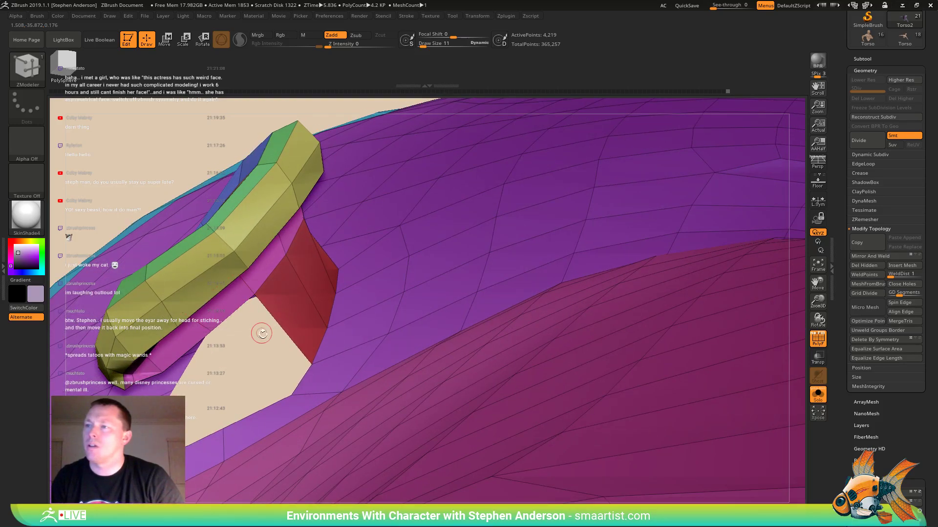
left_click(304, 380)
right_click_drag(303, 380, 299, 260)
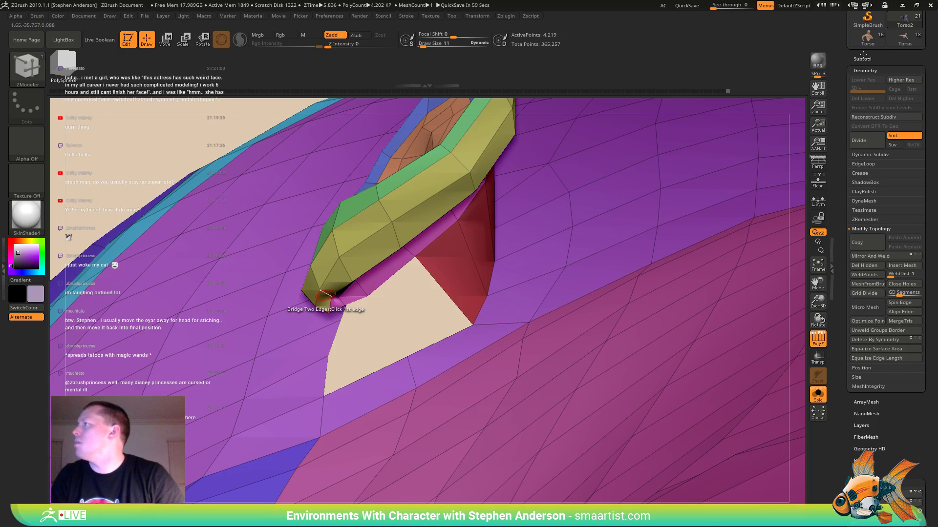
- Compare the base of the ear with the original Torso tool and return to Torso2
left_click(908, 38)
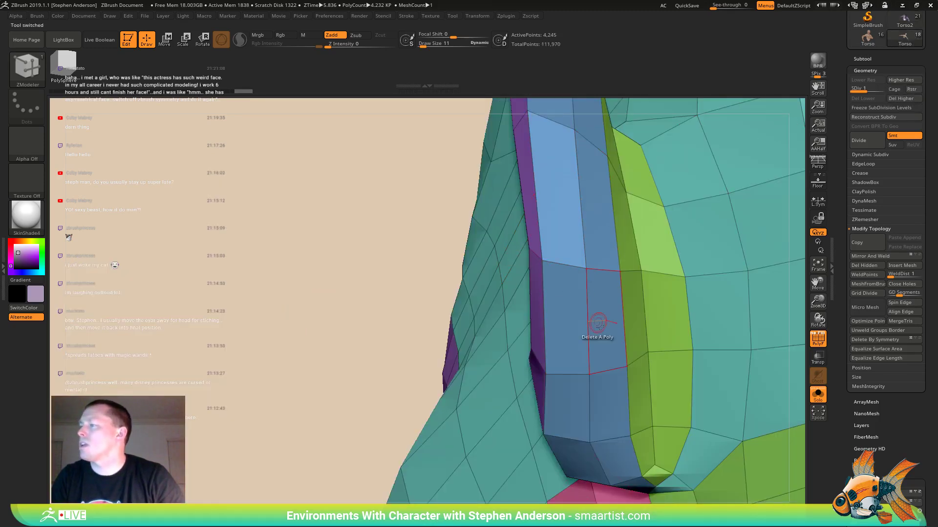
right_click_drag(600, 324, 560, 303)
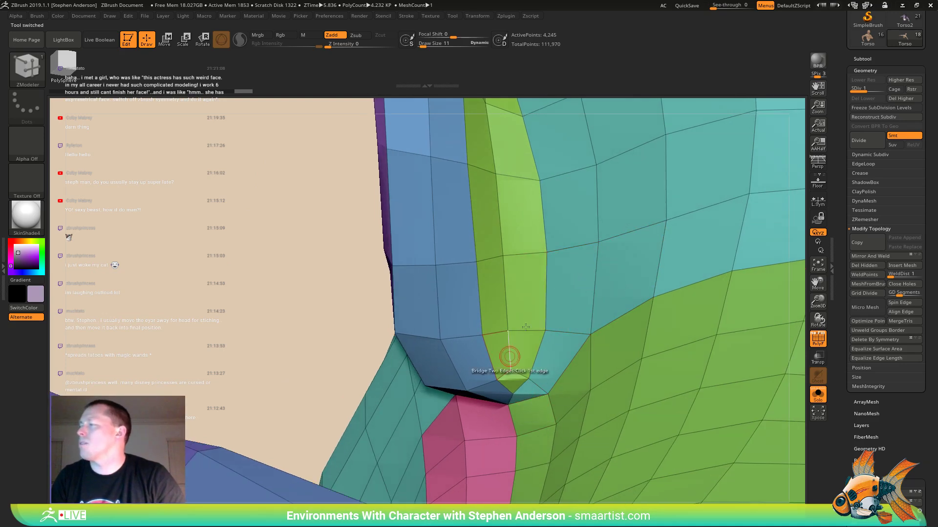
left_click(906, 25)
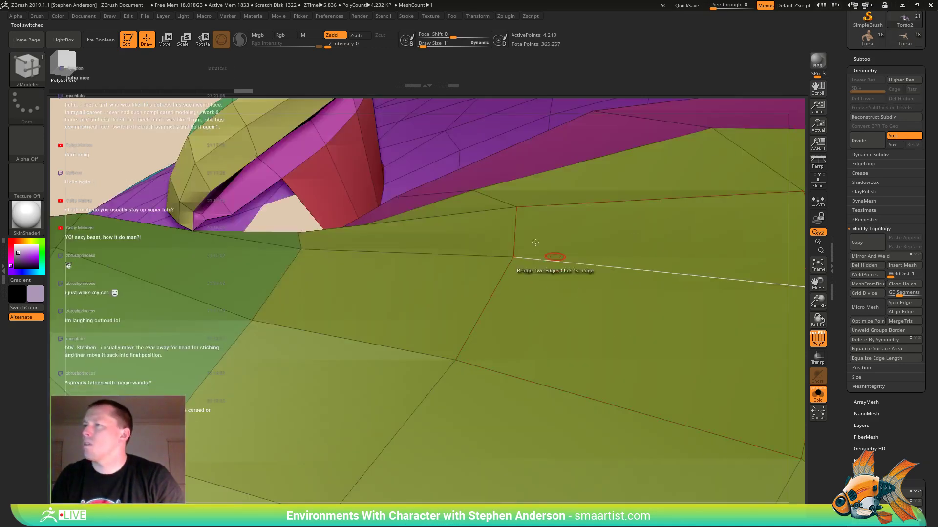
- Bridge the ear's lower inner edges to the lower border of the head opening to narrow the gap under the earlobe
right_click_drag(359, 159, 342, 194)
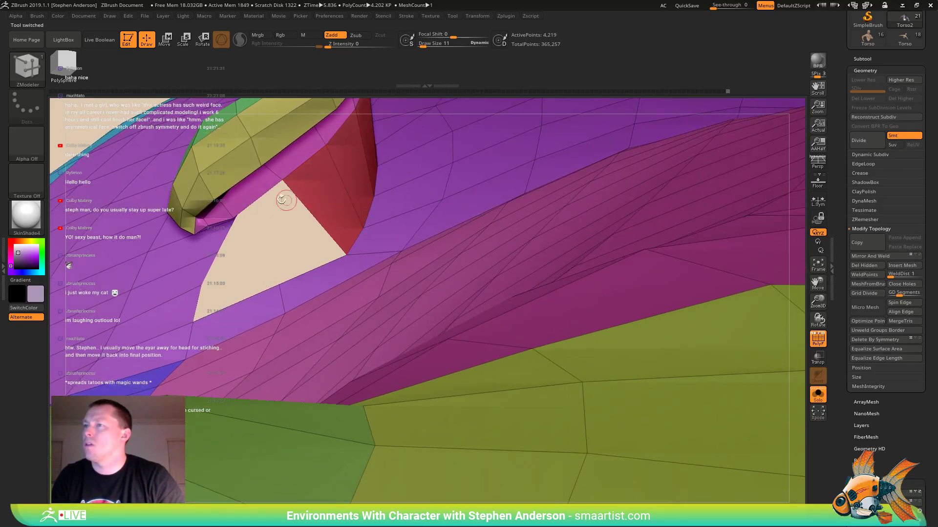
left_click(320, 267)
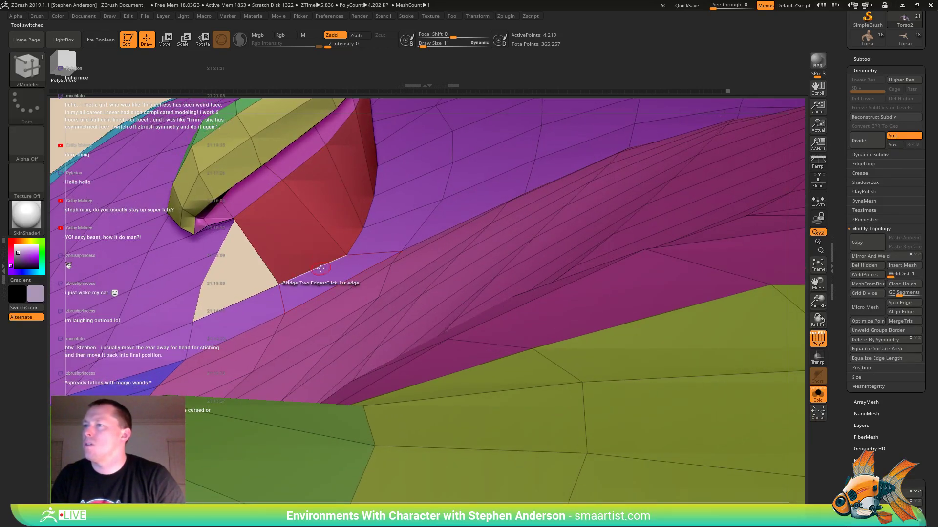
left_click(215, 225)
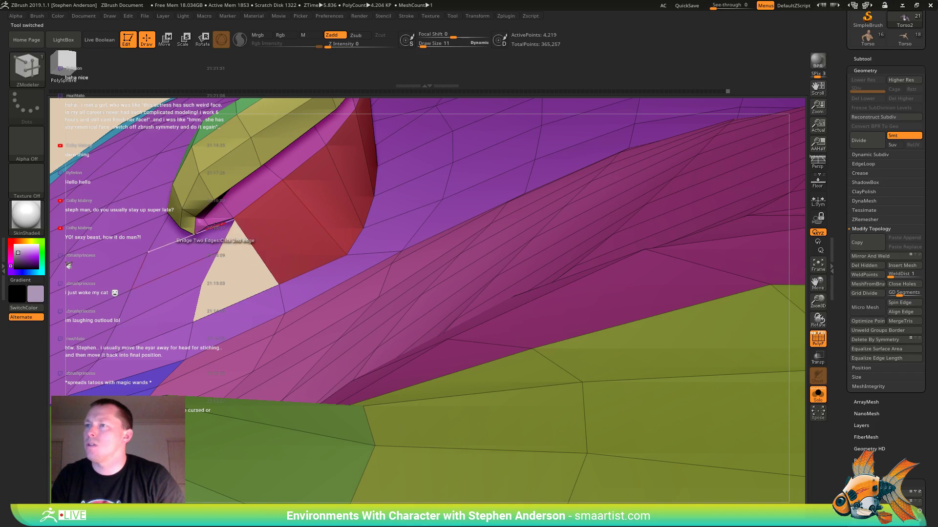
left_click(201, 227)
mouse_move(201, 228)
right_mouse_down()
mouse_move(213, 243)
mouse_move(204, 226)
mouse_move(263, 193)
mouse_move(269, 213)
mouse_move(253, 201)
mouse_move(272, 206)
mouse_move(258, 213)
right_mouse_up()
key("shift")
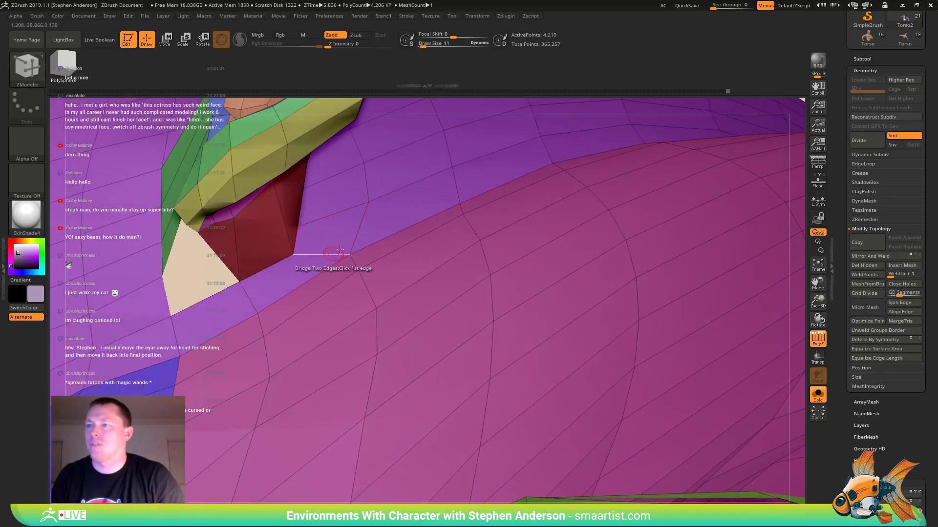
- Examine the earlobe gap and switch to the original Torso tool, isolating its head to study how the ear meets the jaw
right_click_drag(340, 250, 339, 199)
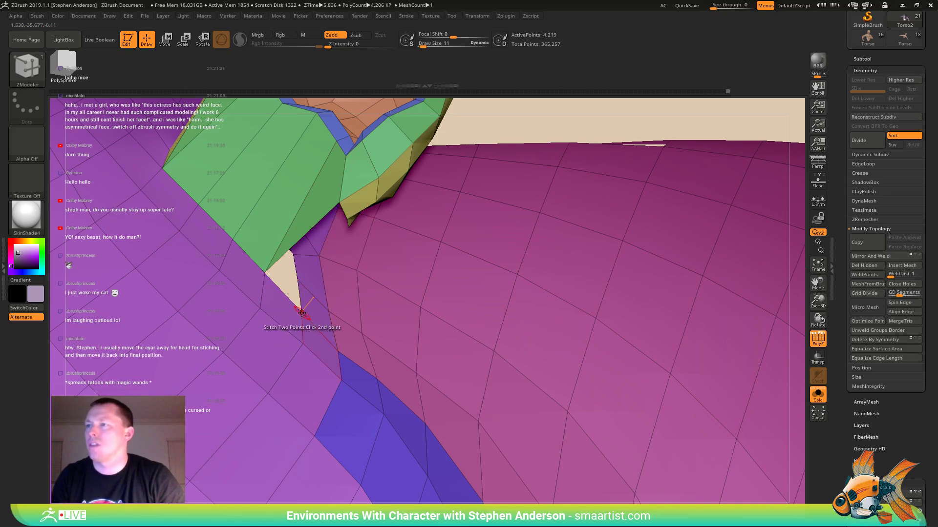
right_click_drag(322, 279, 669, 98)
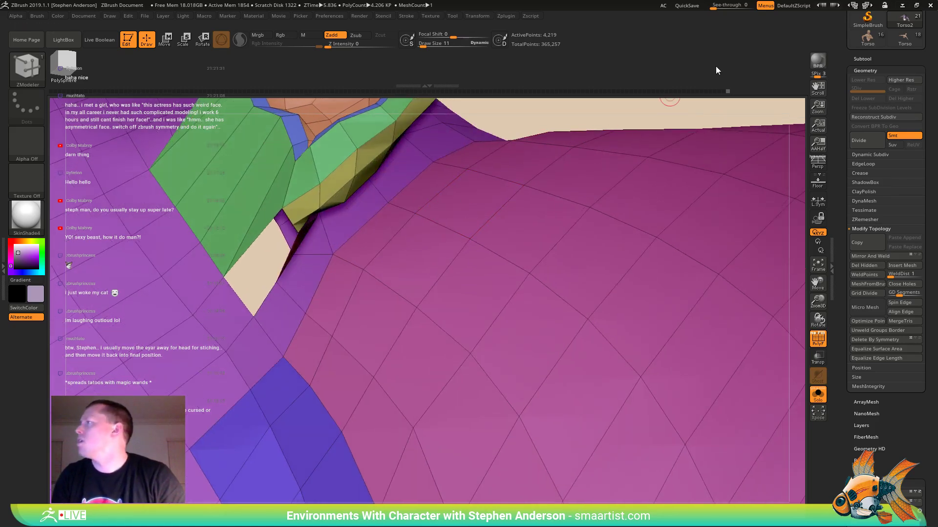
scroll(891, 55, "up", 2)
left_click(904, 57)
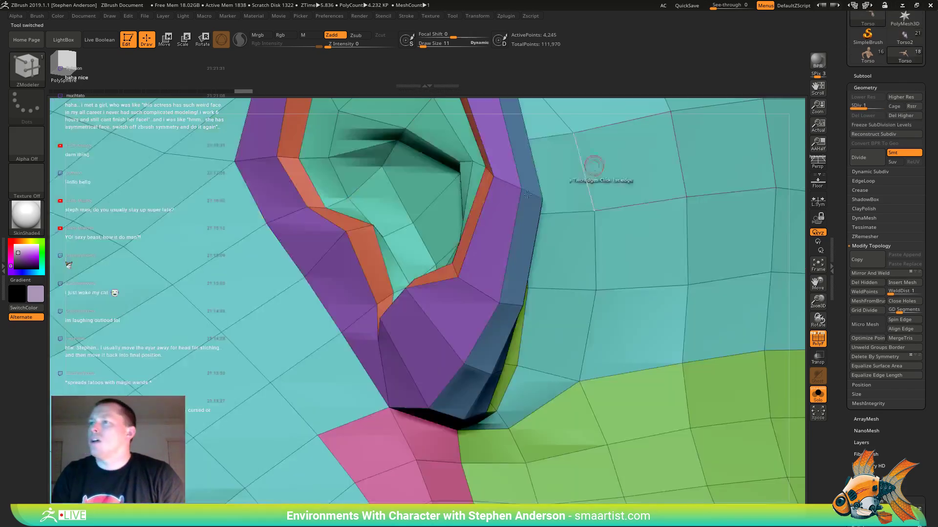
right_click_drag(461, 397, 313, 127, "alt")
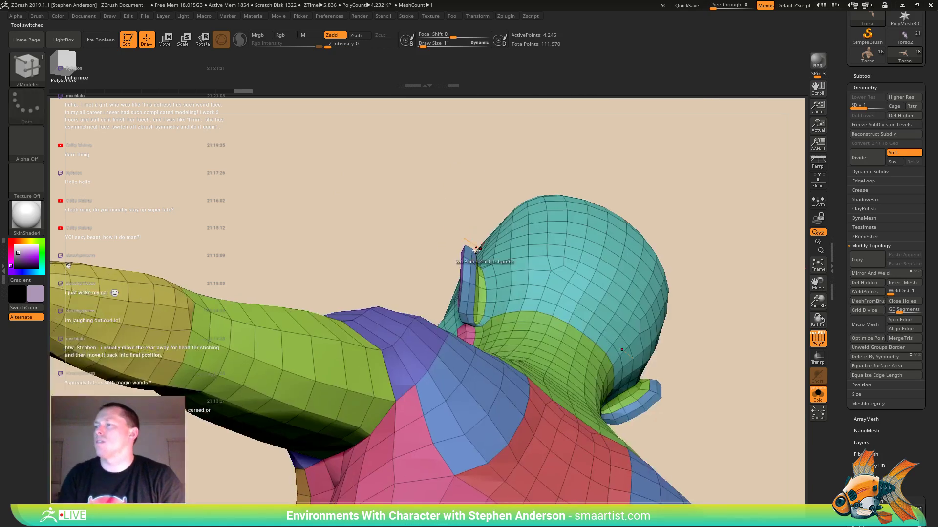
right_click_drag(462, 264, 495, 273)
mouse_move(275, 127)
left_mouse_down("ctrl+shift")
mouse_move(425, 196)
mouse_move(651, 394)
left_mouse_up("ctrl+shift")
mouse_move(649, 370)
right_mouse_down()
mouse_move(600, 344)
mouse_move(571, 376)
mouse_move(440, 359)
mouse_move(467, 303)
mouse_move(491, 318)
right_mouse_up()
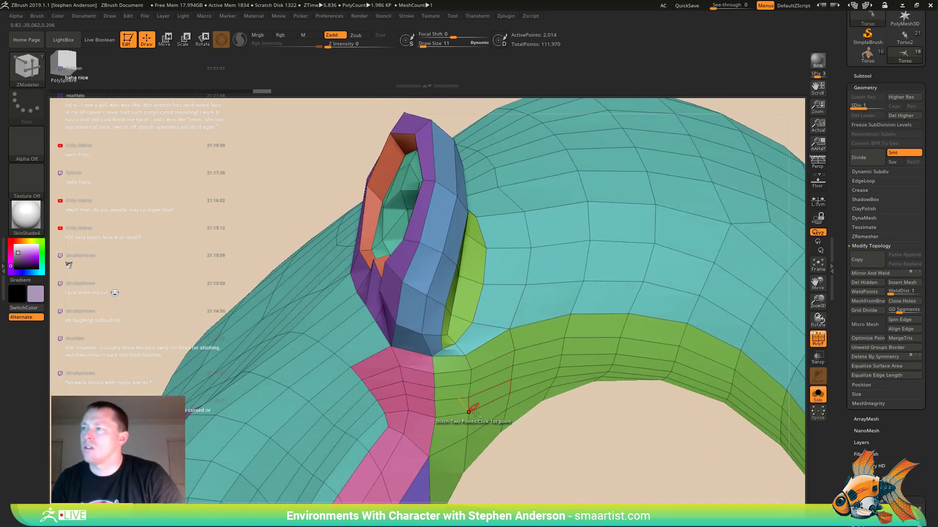
- Return to Torso2 and isolate the head and shoulders, hiding the arm and shoulder polygroups
left_click(905, 36)
right_click_drag(478, 266, 628, 398, "ctrl")
left_click_drag(669, 453, 415, 361, "ctrl+shift")
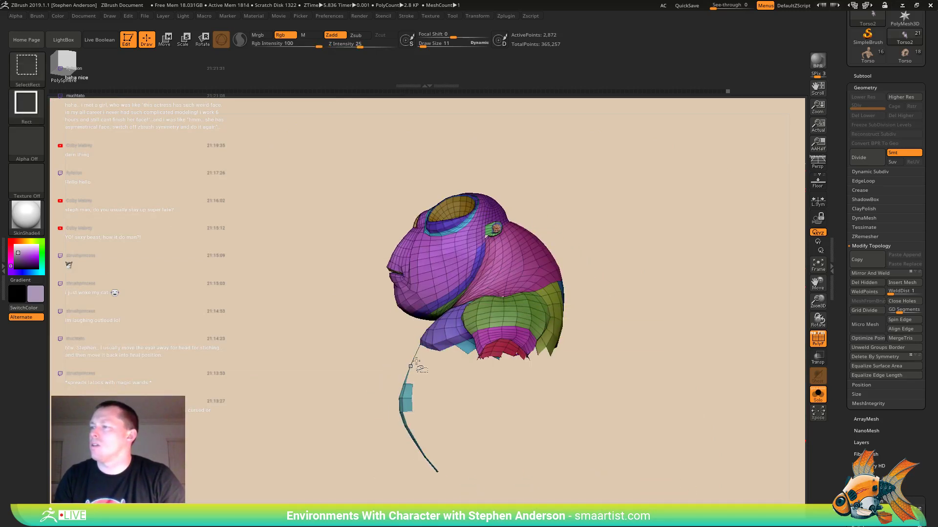
left_click(488, 338, "ctrl+shift")
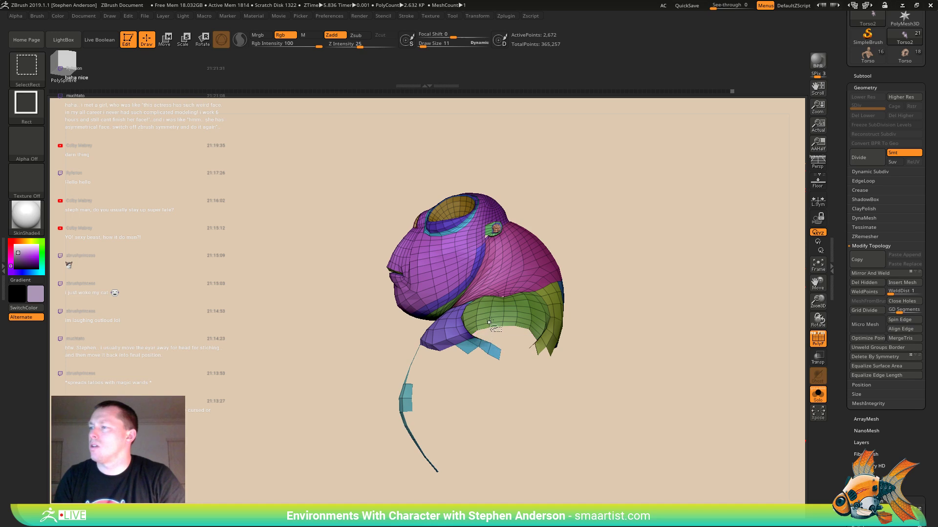
left_click(489, 319, "ctrl+shift")
- Hide the remaining chest, neck and under-jaw polygroups to expose the face and the gap beneath the ear
mouse_move(447, 354)
right_mouse_down()
mouse_move(488, 359)
mouse_move(500, 318)
mouse_move(516, 335)
mouse_move(510, 256)
mouse_move(544, 255)
mouse_move(523, 373)
mouse_move(492, 318)
mouse_move(512, 327)
mouse_move(505, 294)
mouse_move(515, 335)
right_mouse_up()
left_click(403, 398, "ctrl+shift")
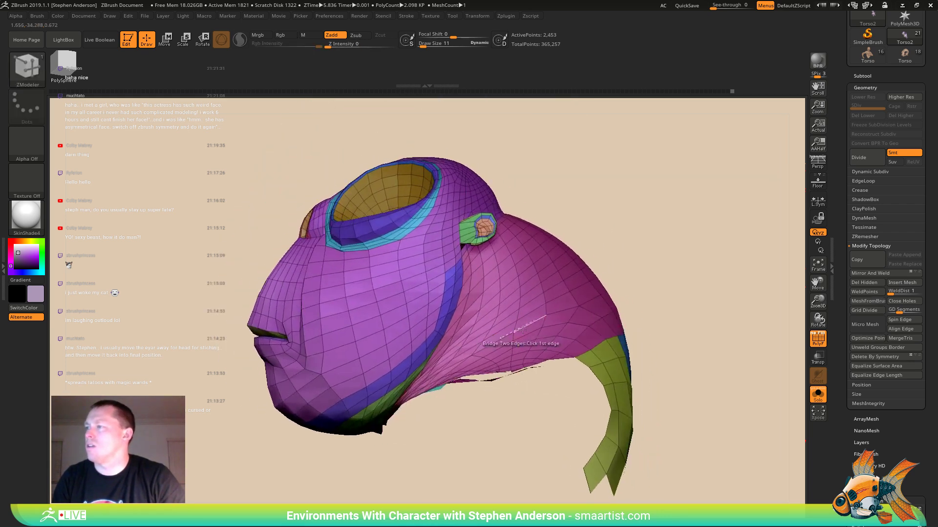
left_click(579, 354, "ctrl+shift")
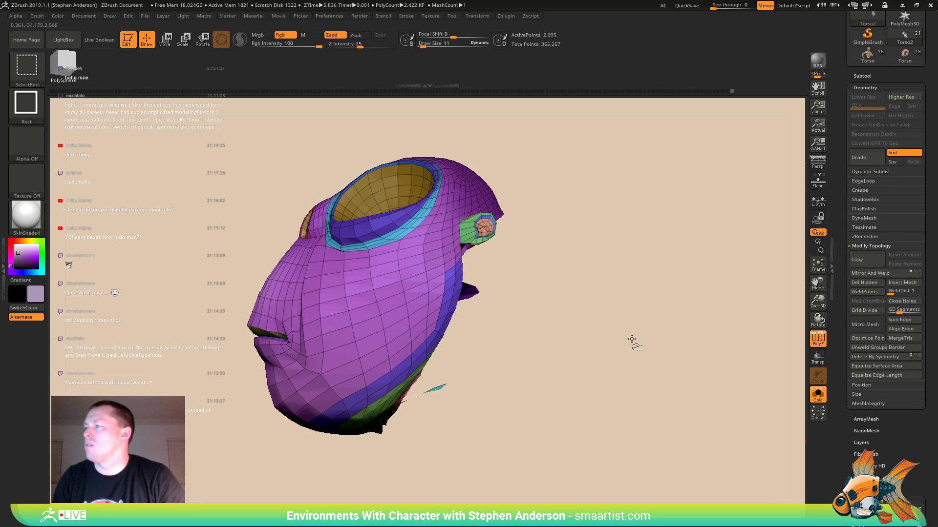
right_click_drag(632, 341, 455, 442)
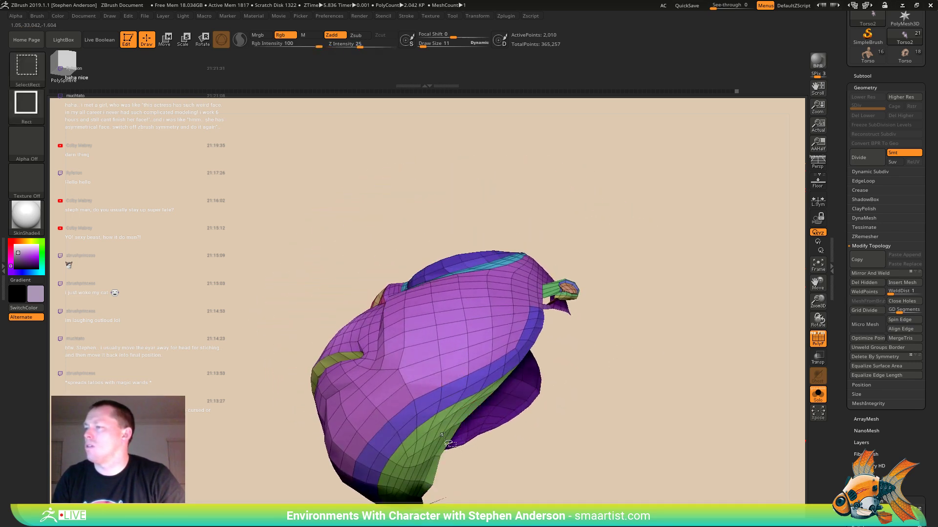
left_click(443, 435, "ctrl+shift")
right_click_drag(551, 345, 537, 467, "alt")
right_click_drag(435, 404, 473, 309, "alt")
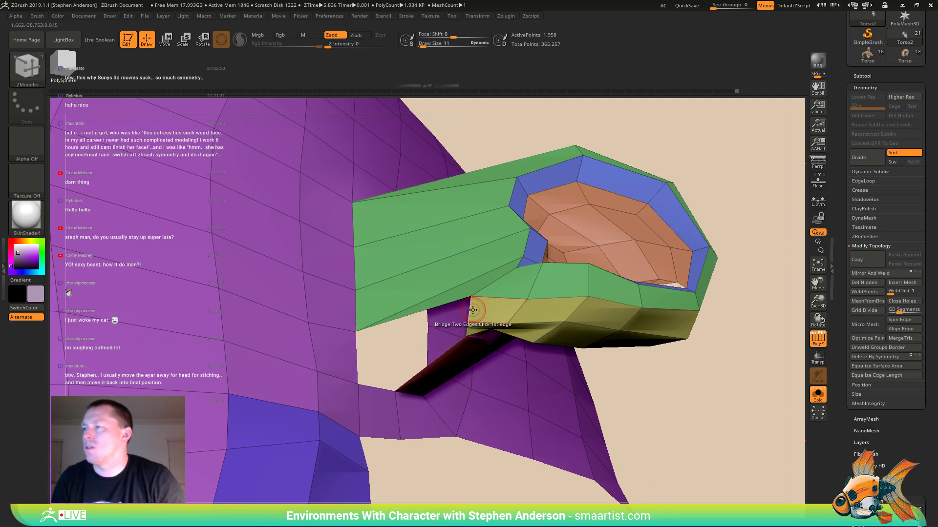
- Extend the visible area by a row of polygons and close the remaining gap beneath the ear with bridged polygons
key("ctrl")
key("ctrl+shift")
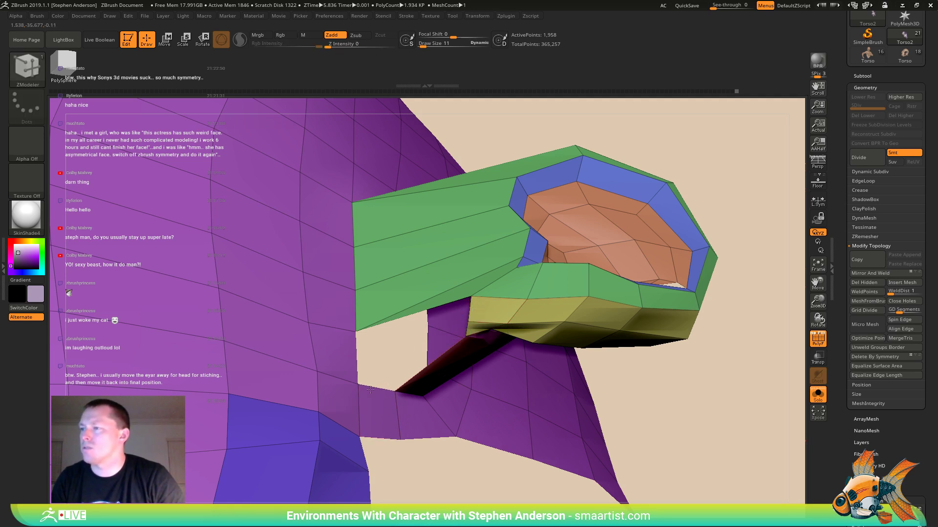
key("ctrl+shift")
key("ctrl+shift+z")
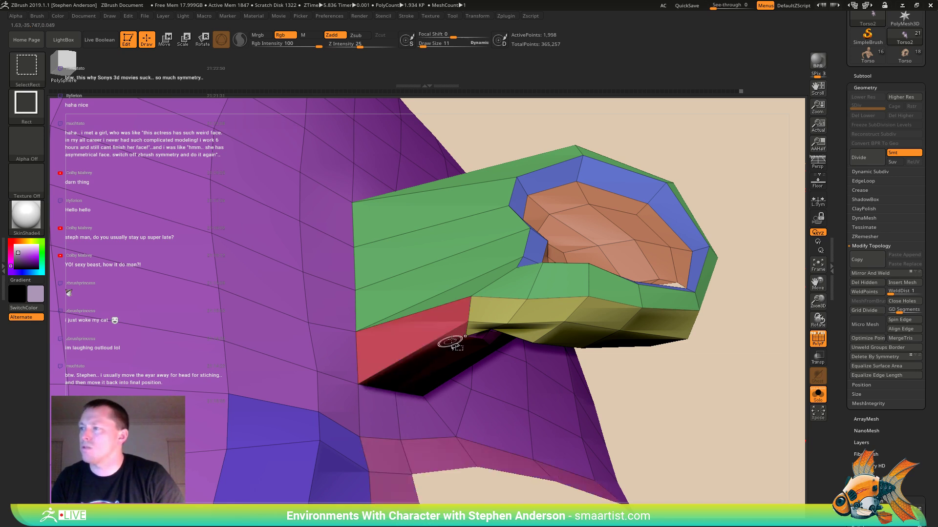
mouse_move(449, 342)
right_mouse_down()
mouse_move(464, 420)
mouse_move(494, 265)
mouse_move(430, 313)
mouse_move(440, 254)
mouse_move(513, 249)
mouse_move(515, 236)
mouse_move(462, 254)
mouse_move(485, 241)
mouse_move(489, 259)
mouse_move(552, 286)
mouse_move(540, 251)
mouse_move(507, 316)
right_mouse_up()
- Mask the head around the ear and move the unmasked ear inward against the side of the head
key("ctrl")
mouse_move(387, 221)
left_mouse_down("ctrl")
mouse_move(390, 206)
mouse_move(388, 220)
left_mouse_up("ctrl")
key("w")
left_click_drag(523, 291, 503, 314)
mouse_move(533, 288)
right_mouse_down()
mouse_move(561, 292)
mouse_move(546, 305)
mouse_move(391, 342)
mouse_move(444, 387)
right_mouse_up()
- Choose the Move brush with a draw size of 64 and smooth the polygons where the ear joins the head
key("b")
key("m")
key("v")
key("s")
key("s")
key("shift")
mouse_move(414, 372)
right_mouse_down()
mouse_move(424, 430)
mouse_move(432, 362)
mouse_move(483, 351)
right_mouse_up()
left_click_drag(483, 351, 506, 342, "shift")
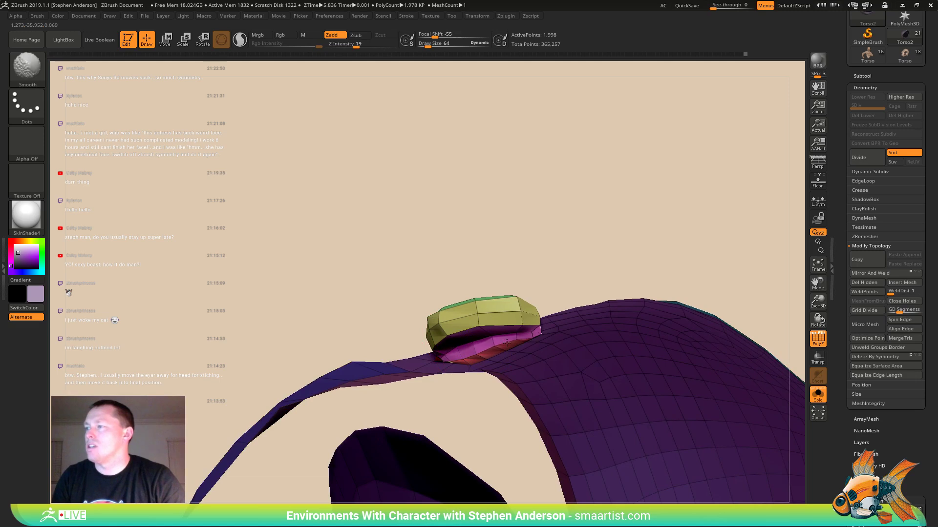
- Soften the mask boundary between the ear and the protected head
mouse_move(540, 341)
right_mouse_down()
mouse_move(556, 318)
mouse_move(543, 346)
right_mouse_up()
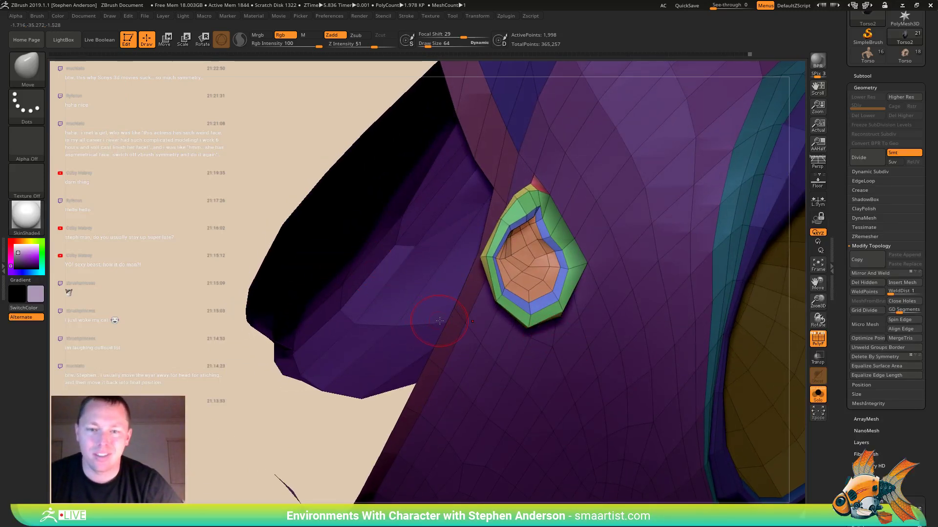
right_click_drag(430, 317, 330, 326)
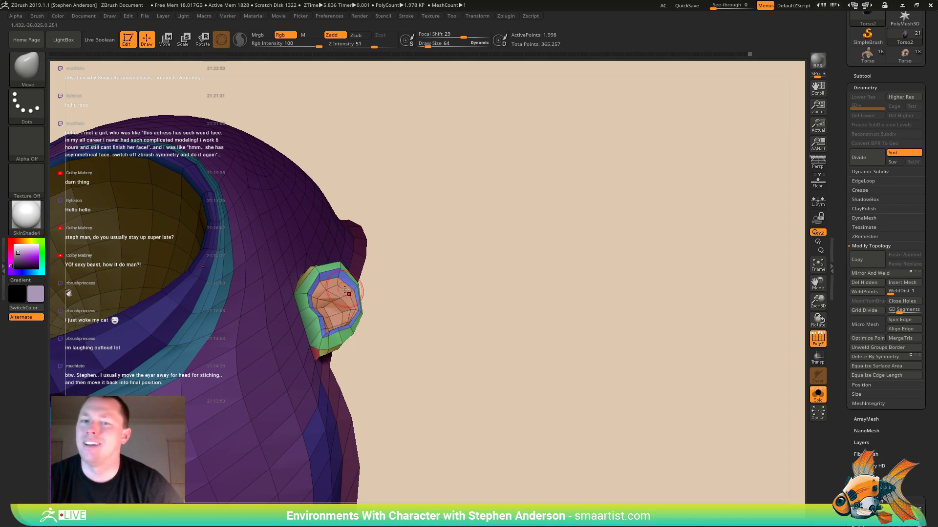
right_click_drag(340, 286, 454, 309)
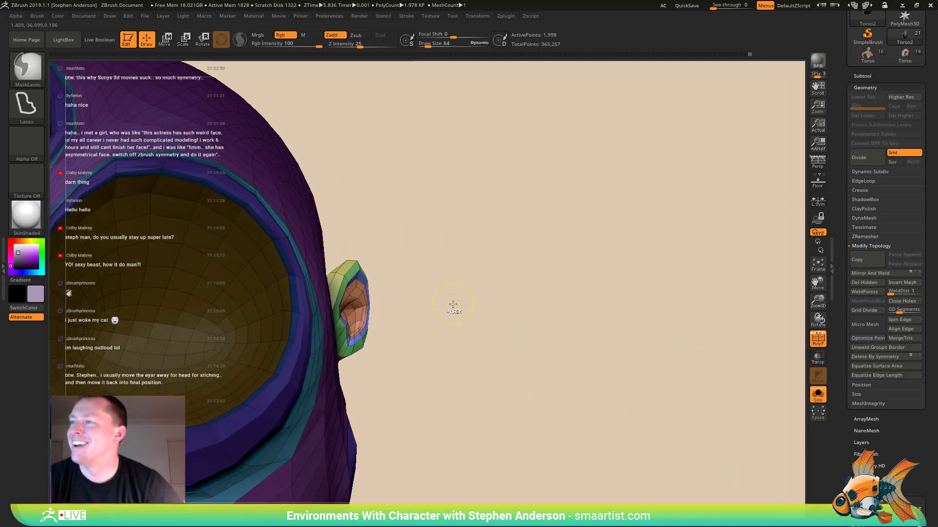
left_click(454, 308, "ctrl")
left_click(443, 302, "ctrl")
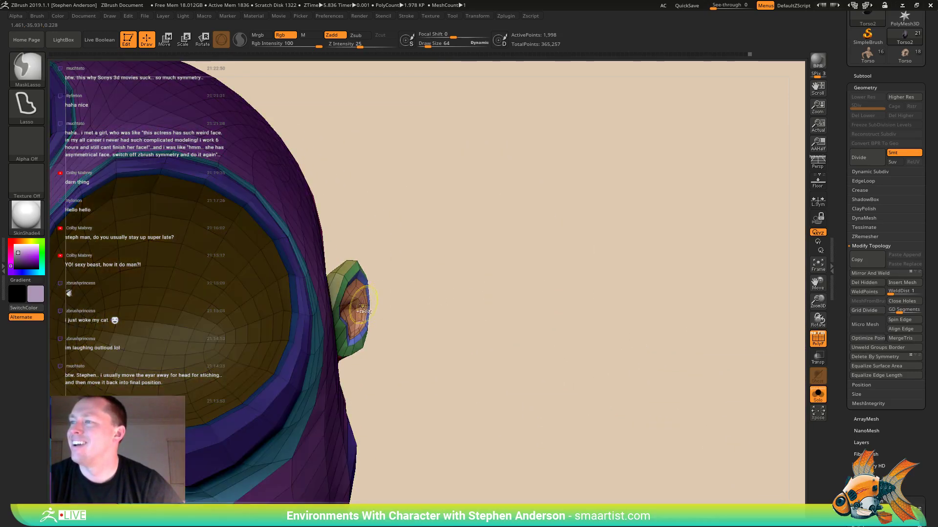
left_click(433, 299, "ctrl")
left_click(432, 296, "ctrl")
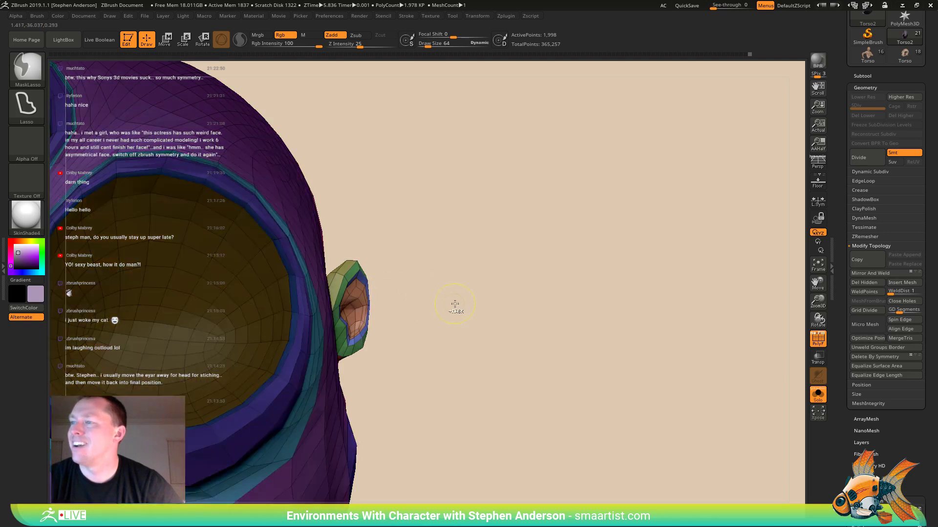
- Set the Move brush's draw size to 403 and nudge the ear's upper rim slightly outward
right_click_drag(412, 295, 393, 274)
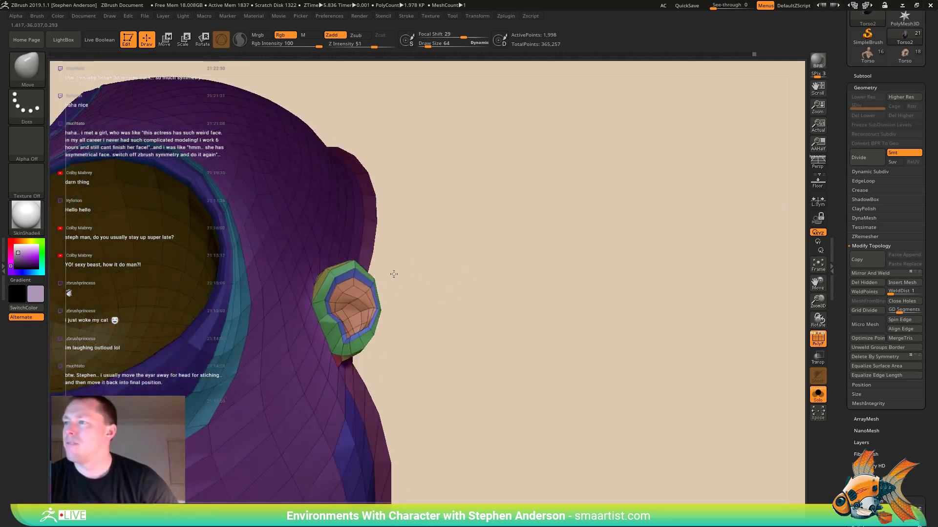
key("s")
left_click_drag(350, 269, 361, 270)
right_click_drag(343, 269, 373, 263)
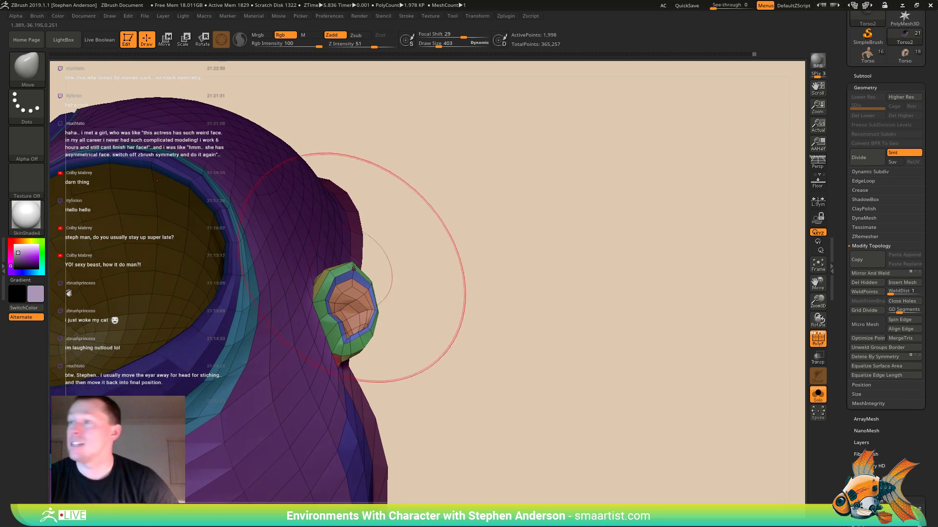
- Set the Move brush's draw size to 271 and reshape the ear's outer rim against the head
key("s")
left_click_drag(360, 268, 260, 275)
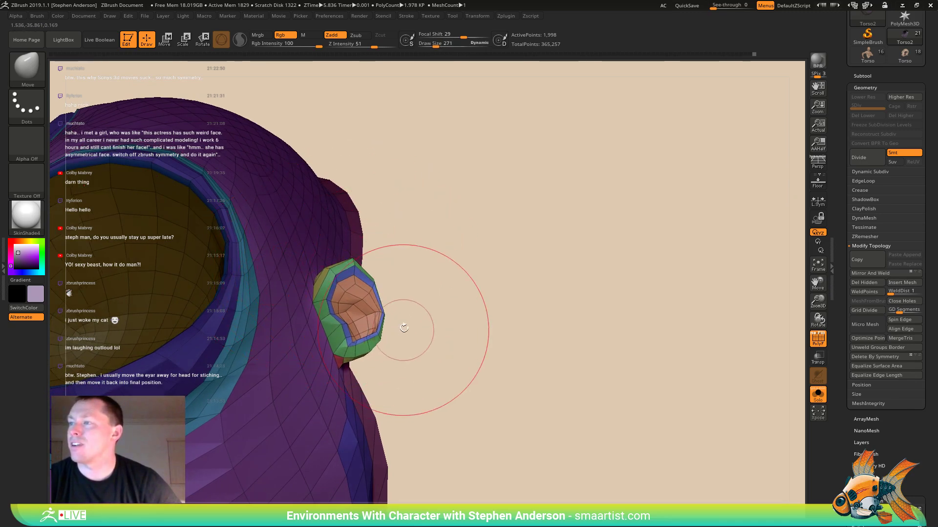
right_click_drag(404, 331, 358, 221)
mouse_move(369, 284)
left_mouse_down()
mouse_move(363, 291)
mouse_move(375, 270)
left_mouse_up()
- Set the Move brush's draw size to 161 and pull the rear side of the ear away from the head
key("s")
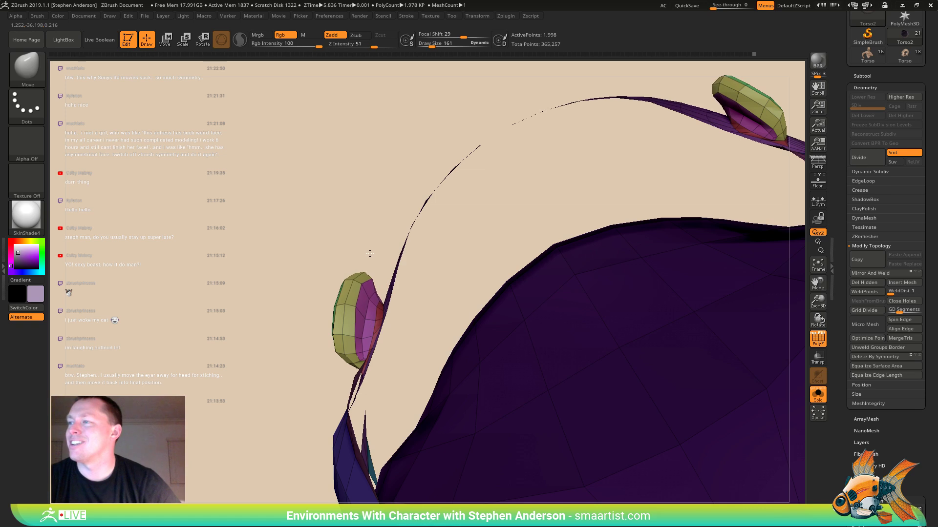
right_click_drag(369, 254, 373, 310)
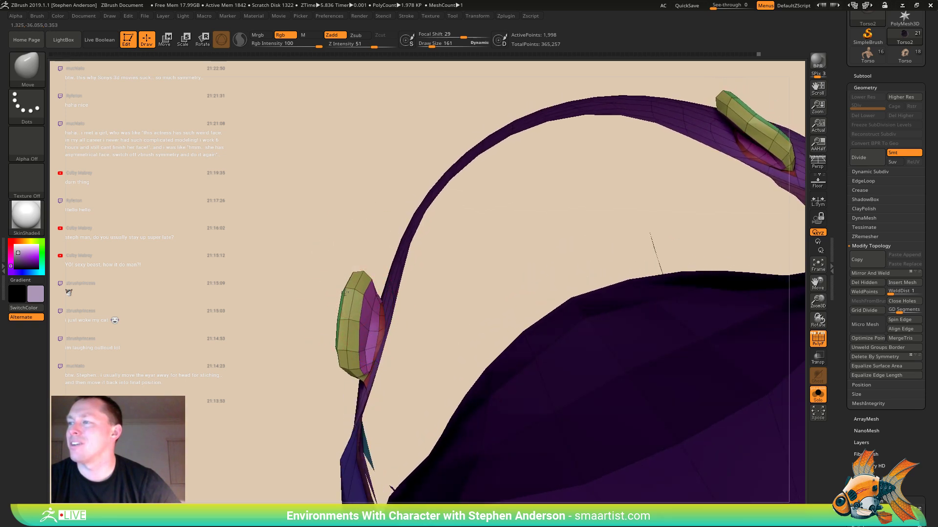
left_click_drag(325, 310, 346, 297)
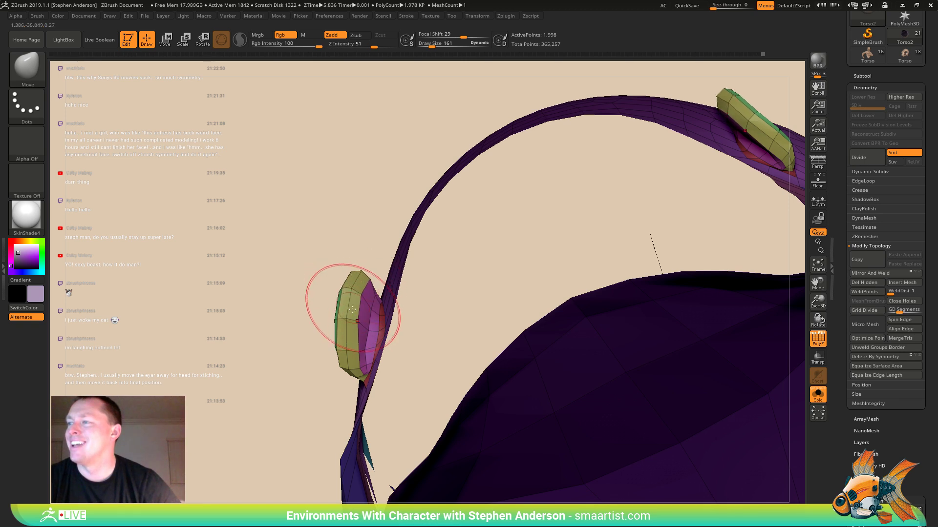
left_click_drag(358, 348, 283, 348)
- Set the Move brush's draw size to 75 and adjust the polygons behind the ear where it meets the head
key("s")
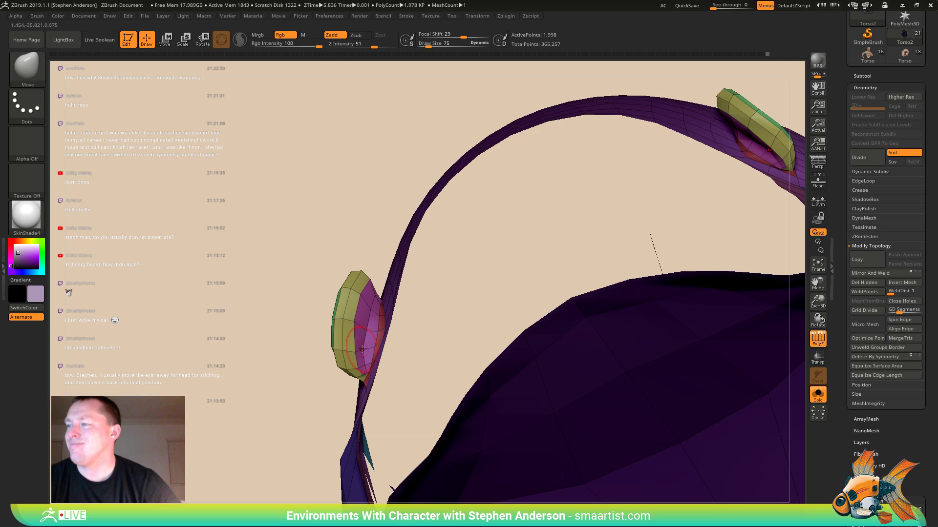
mouse_move(367, 330)
left_mouse_down()
mouse_move(371, 246)
mouse_move(383, 299)
left_mouse_up()
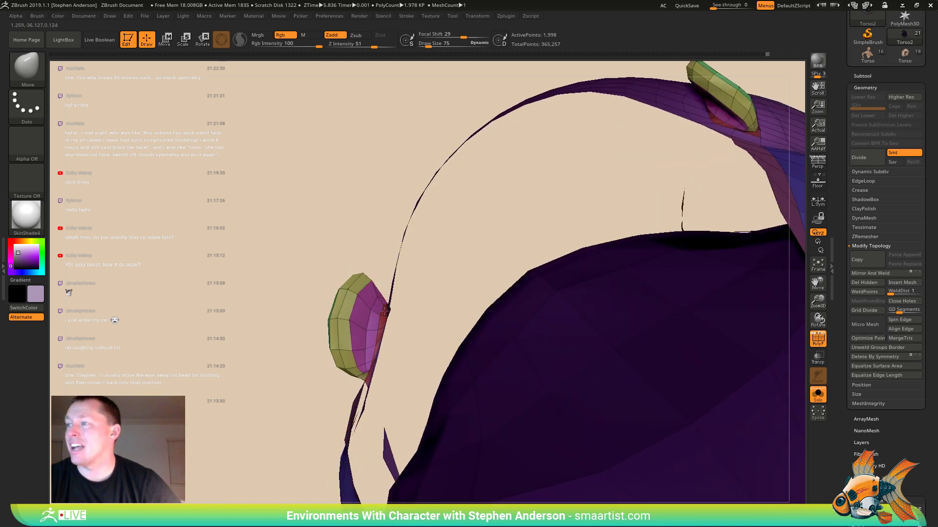
mouse_move(373, 337)
left_mouse_down()
mouse_move(393, 342)
mouse_move(382, 350)
left_mouse_up()
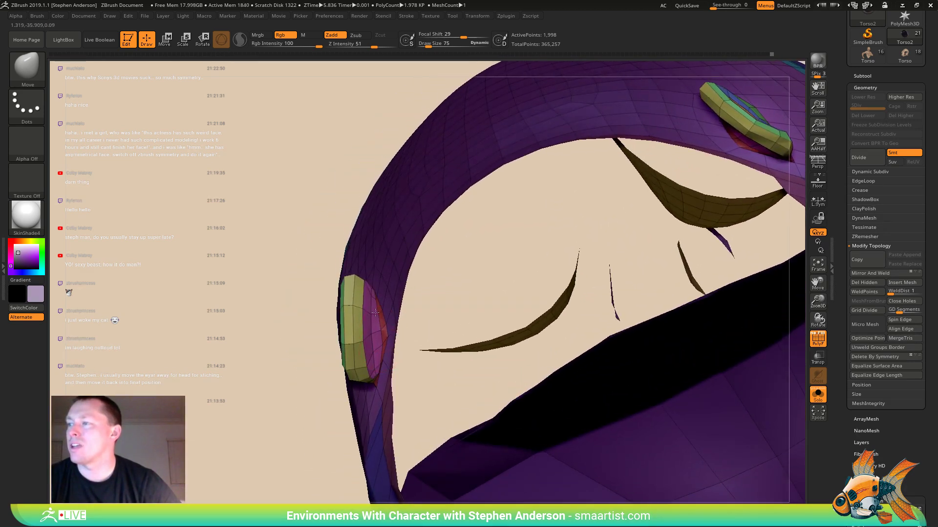
mouse_move(378, 316)
left_mouse_down()
mouse_move(423, 285)
mouse_move(377, 314)
mouse_move(340, 290)
left_mouse_up()
- Use a draw size of 18 to refine and smooth the polygons where the ear's upper front edge meets the head
key("ctrl")
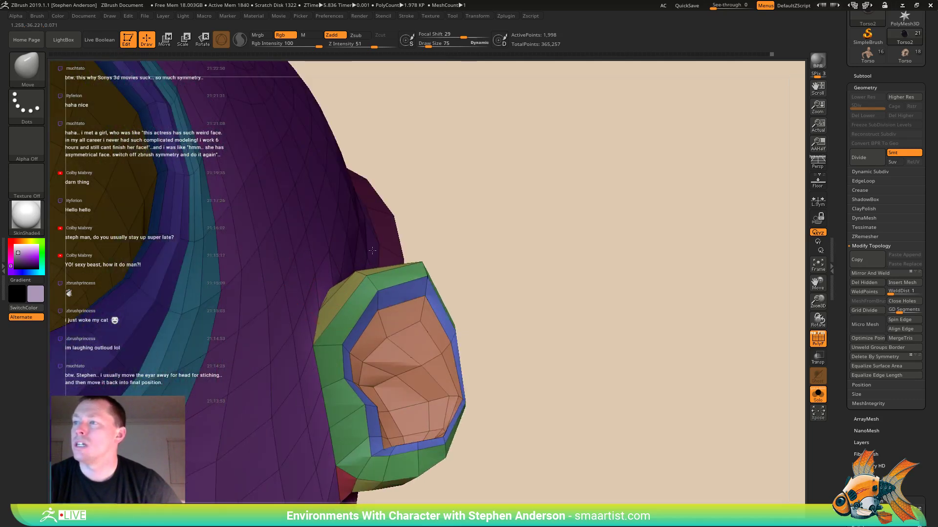
mouse_move(362, 239)
left_mouse_down()
mouse_move(320, 342)
mouse_move(297, 349)
left_mouse_up()
left_click_drag(200, 365, 198, 365)
key("shift")
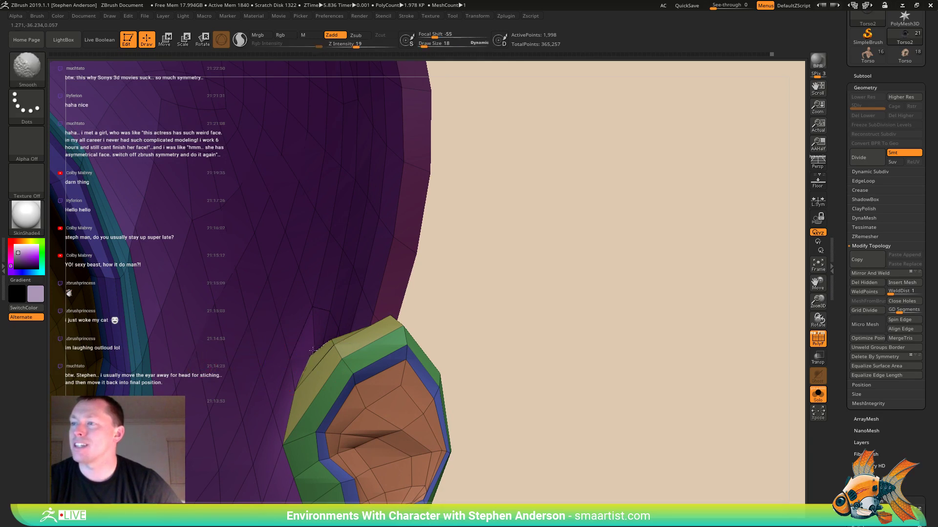
mouse_move(313, 351)
right_mouse_down()
mouse_move(374, 352)
mouse_move(339, 357)
right_mouse_up()
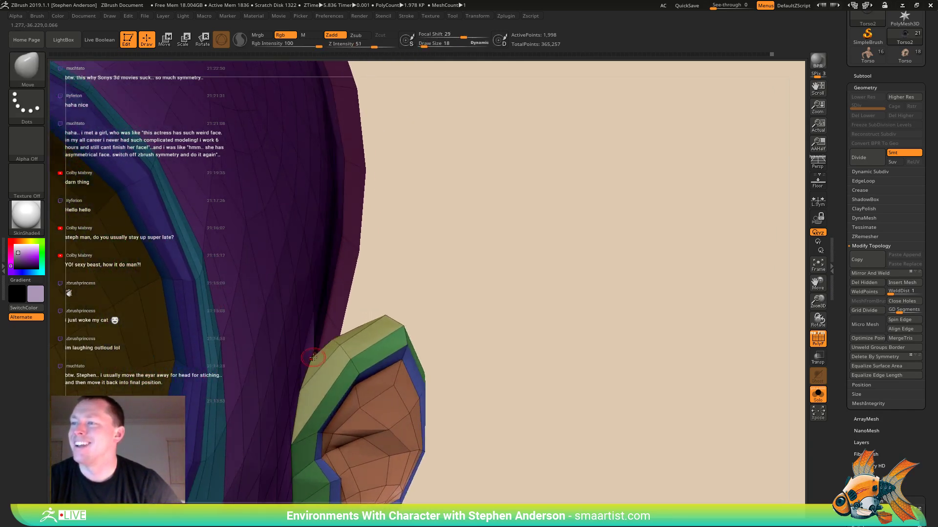
right_click_drag(343, 303, 265, 412)
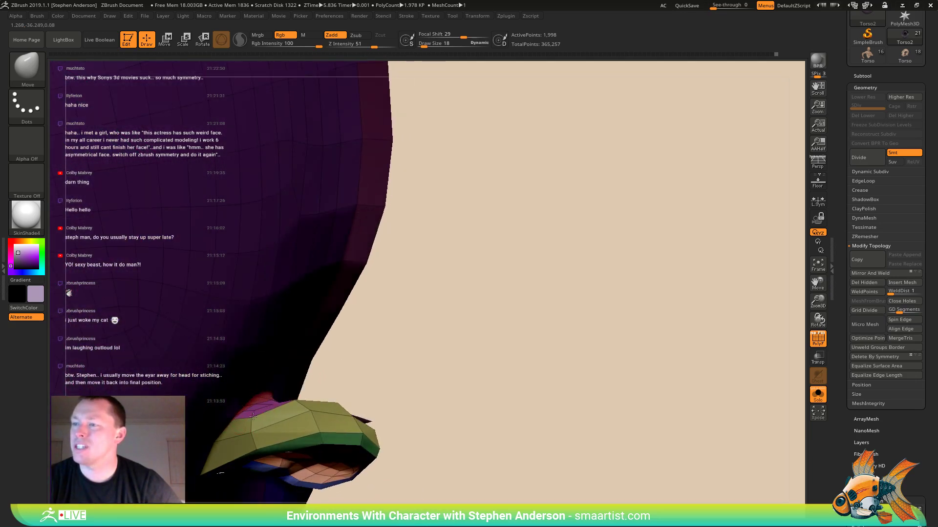
mouse_move(253, 415)
right_mouse_down()
mouse_move(258, 403)
mouse_move(238, 433)
right_mouse_up()
- Set the Move brush's draw size to 24 and adjust the points at the ear's lower front attachment
key("s")
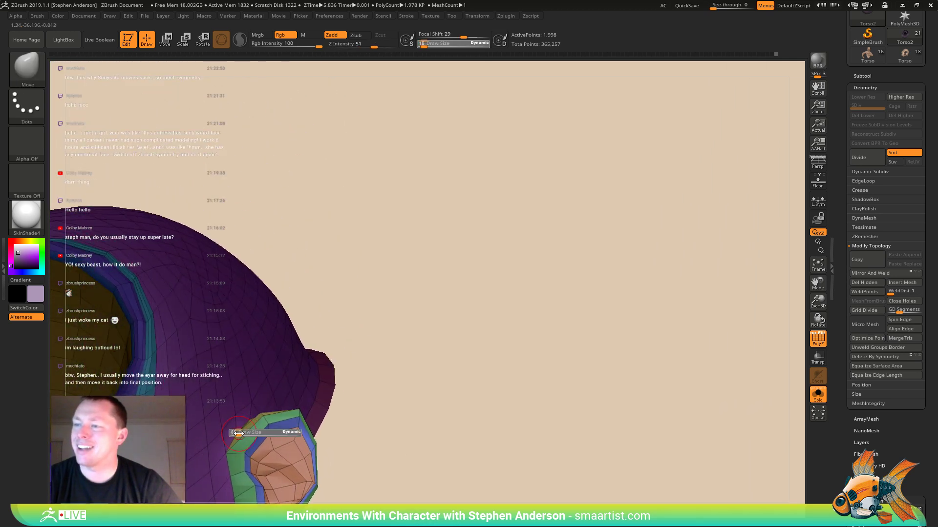
left_click_drag(239, 434, 241, 433)
right_click_drag(236, 416, 237, 365)
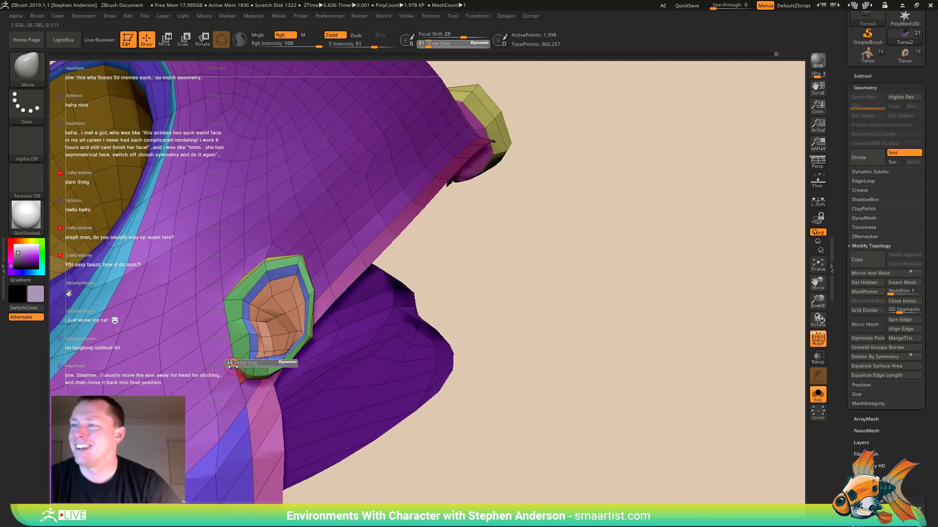
left_click_drag(232, 366, 233, 365)
right_click_drag(232, 386, 253, 354)
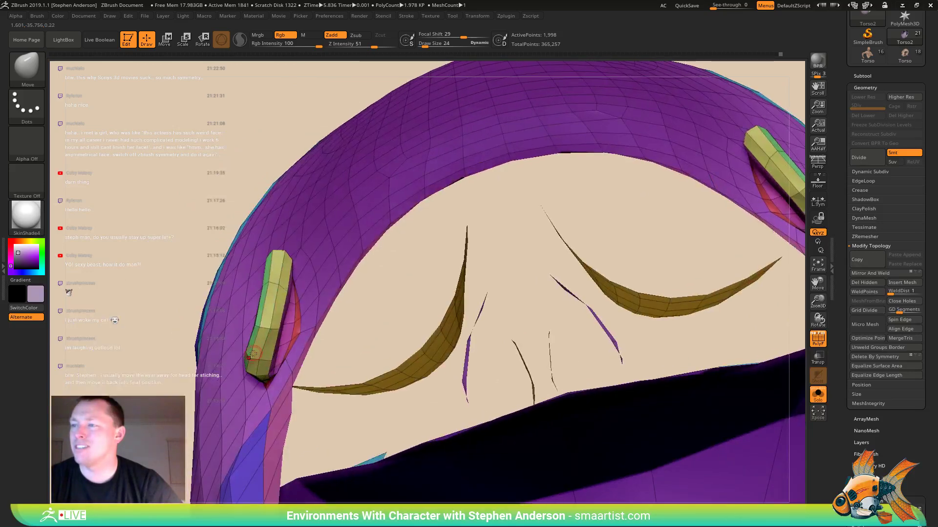
- Refine the ear's lower rim with the Move brush at draw sizes of 102 and 74
left_click_drag(260, 360, 268, 362)
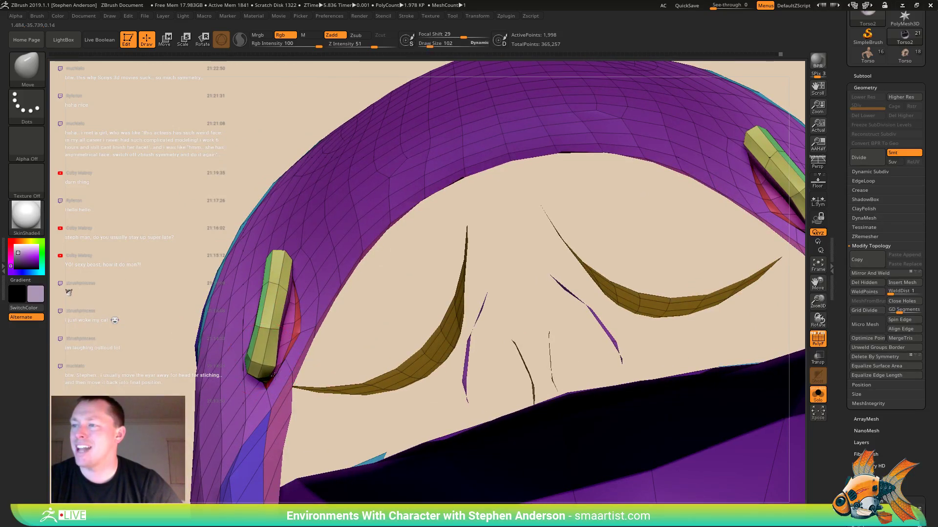
mouse_move(272, 386)
right_mouse_down()
mouse_move(277, 336)
mouse_move(251, 323)
right_mouse_up()
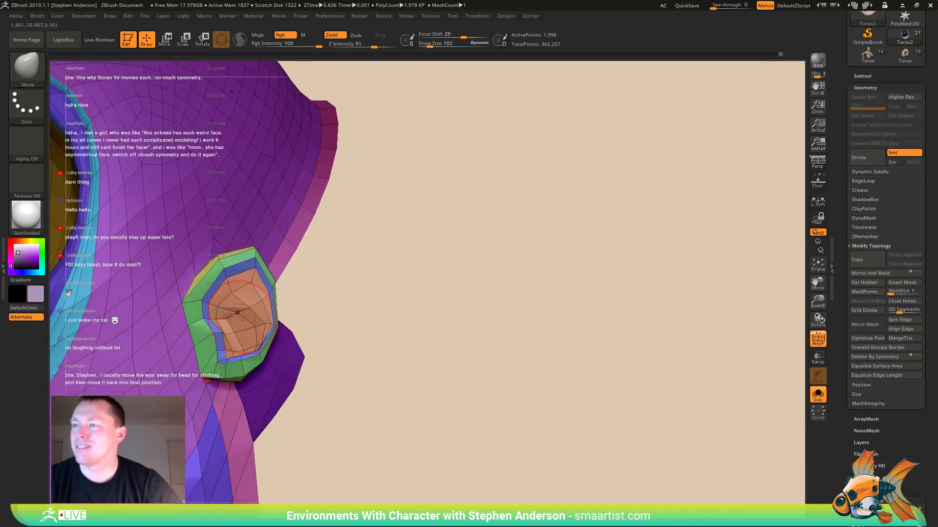
key("s")
left_click_drag(223, 320, 220, 320)
right_click_drag(220, 321, 235, 337)
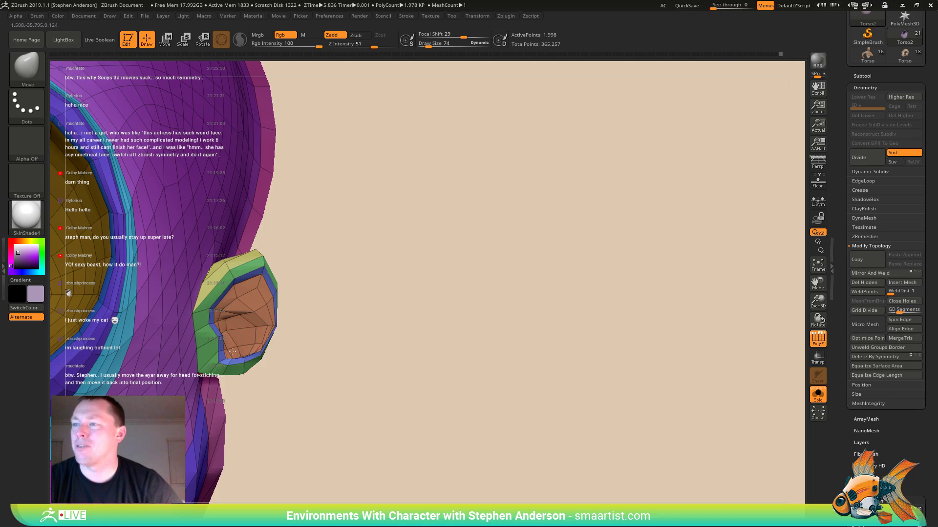
right_click_drag(234, 352, 221, 378)
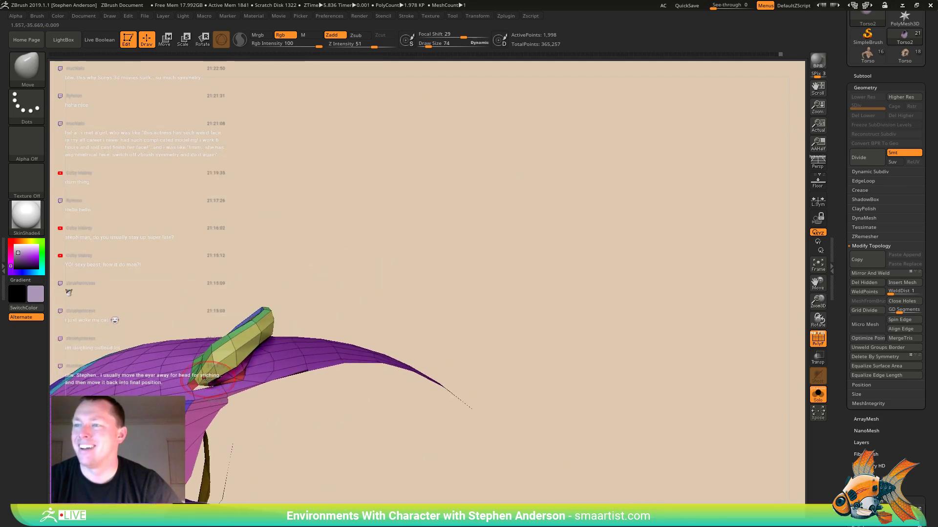
- Set the Move brush's draw size to 24 and adjust the earlobe's base where it joins the head
key("s")
left_click_drag(208, 381, 203, 382)
right_click_drag(222, 368, 222, 387)
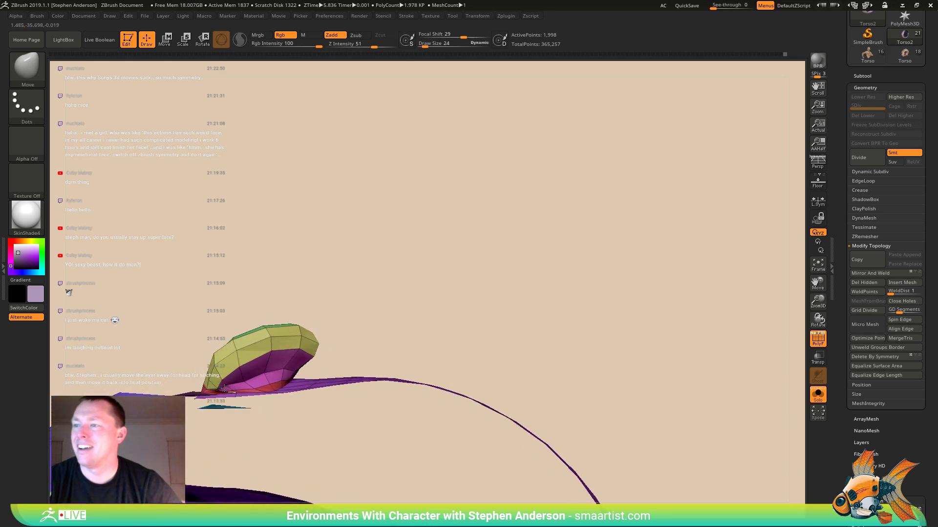
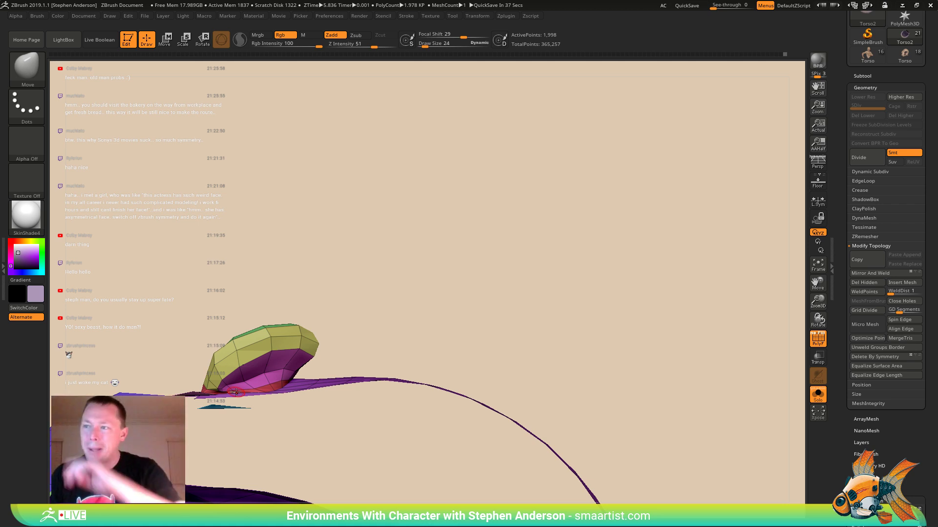
- Set the Move brush's draw size to 48 and reshape the back surface between the ear's rim and the head
mouse_move(269, 346)
left_mouse_down()
mouse_move(271, 364)
mouse_move(272, 348)
left_mouse_up()
key("s")
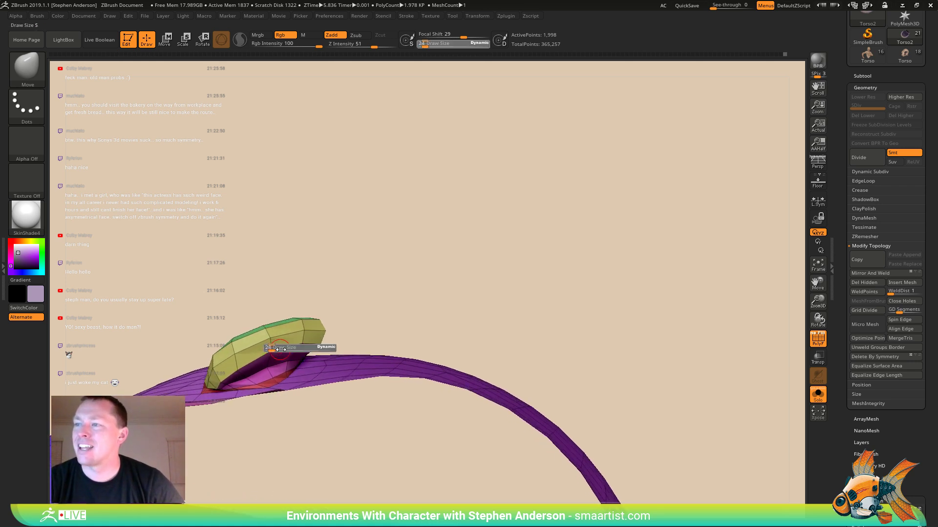
left_click(319, 352)
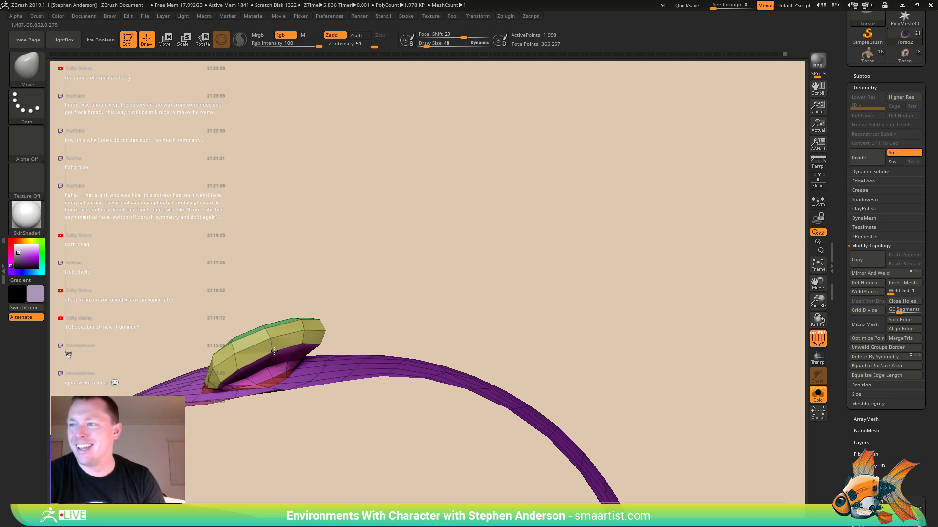
left_click_drag(273, 351, 288, 298)
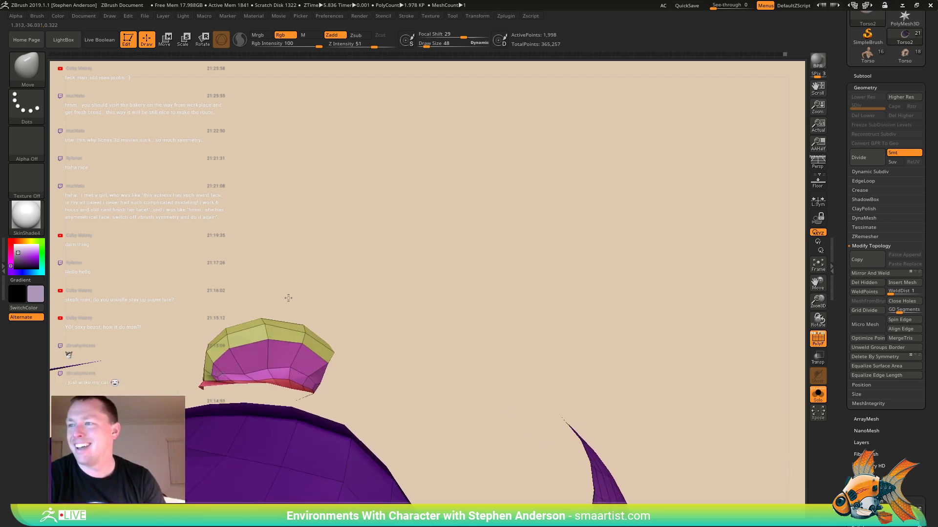
mouse_move(307, 343)
right_mouse_down()
mouse_move(266, 276)
mouse_move(298, 297)
right_mouse_up()
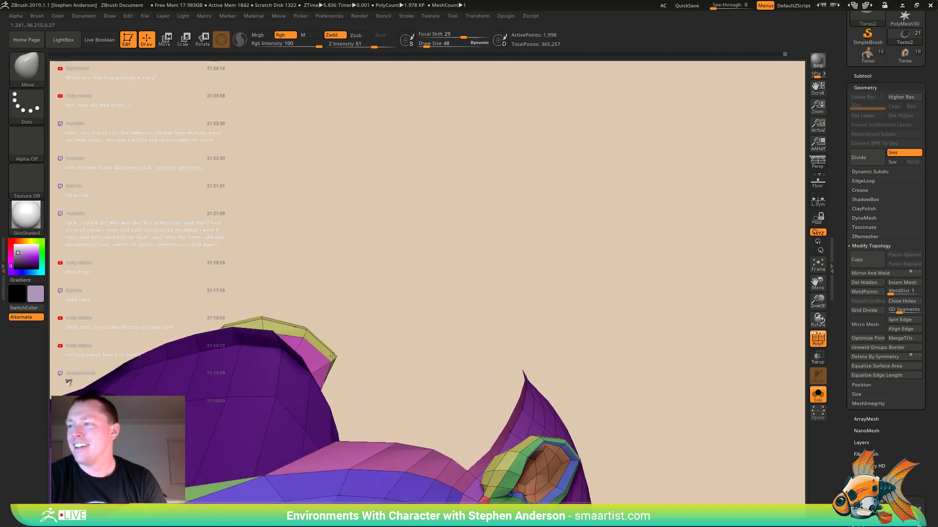
right_click_drag(333, 359, 321, 320)
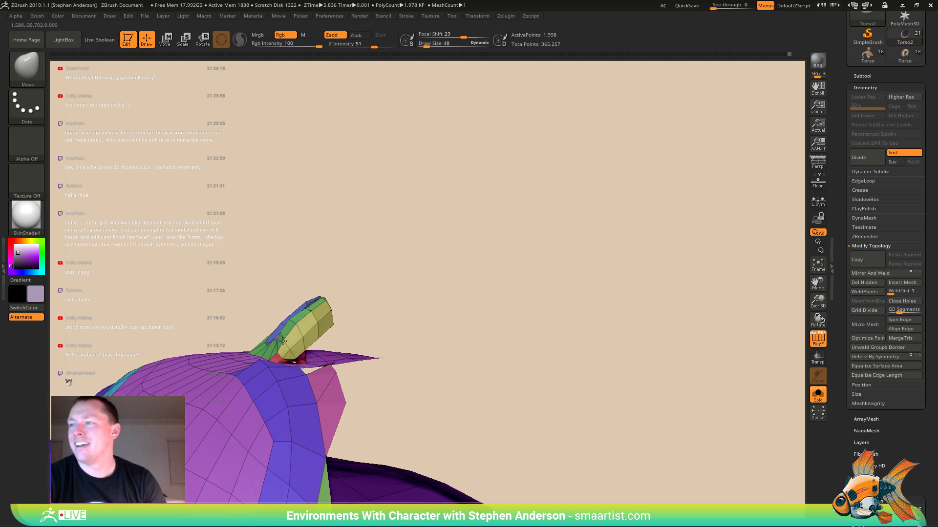
- Turn off the polygroup wireframe display and unhide the rest of the body to check the joined ear
mouse_move(306, 311)
right_mouse_down()
mouse_move(281, 347)
mouse_move(340, 329)
mouse_move(430, 254)
mouse_move(443, 272)
mouse_move(482, 251)
mouse_move(498, 270)
mouse_move(538, 279)
mouse_move(490, 271)
right_mouse_up()
key("shift+f")
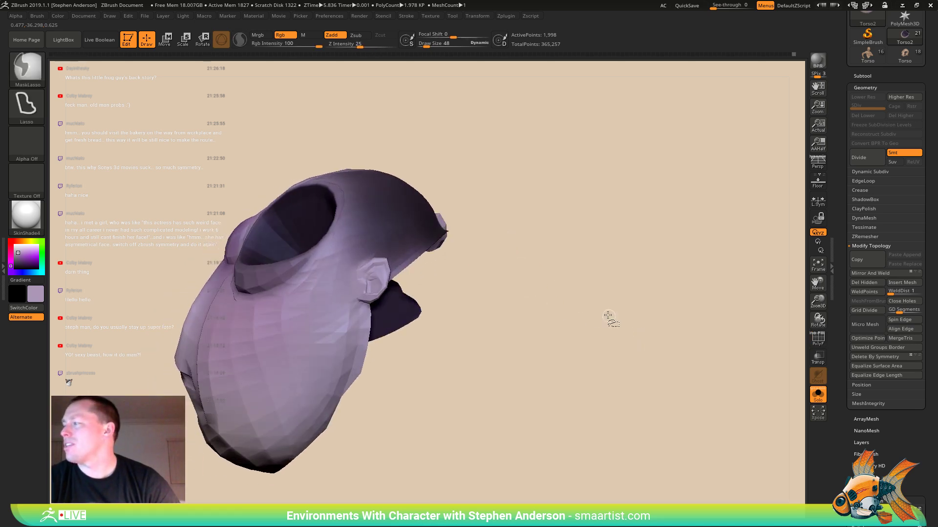
left_click(605, 317, "ctrl+shift")
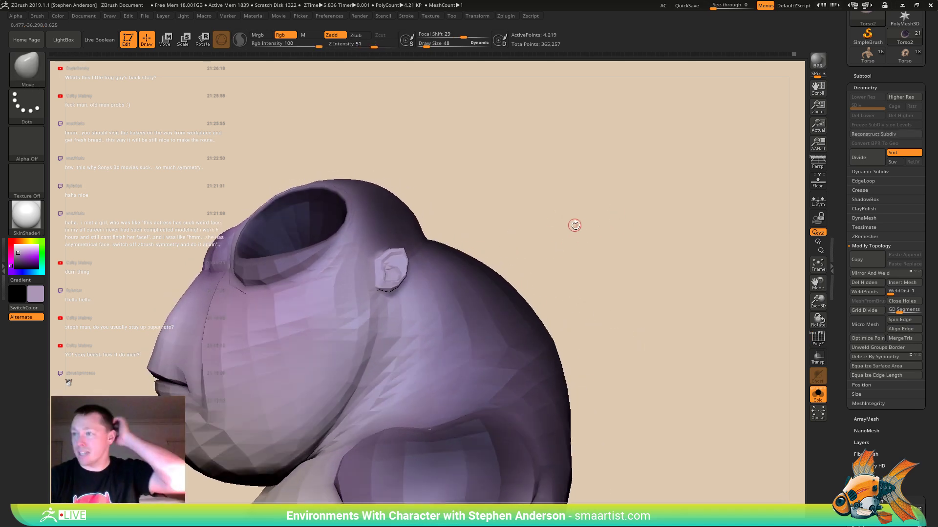
right_click_drag(546, 241, 525, 221)
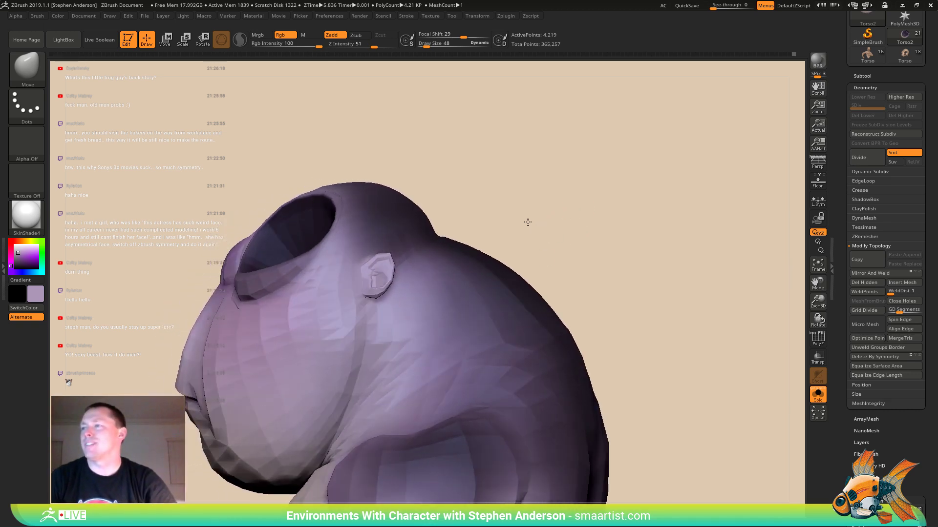
- Turn the polygroup wireframe back on and mask everything except the ear's orange inner polygroup
key("shift+f")
mouse_move(360, 216)
right_mouse_down("ctrl")
mouse_move(386, 279)
mouse_move(391, 259)
right_mouse_up("ctrl")
left_click_drag(387, 264, 389, 267)
mouse_move(389, 266)
right_mouse_down()
mouse_move(370, 306)
mouse_move(356, 293)
mouse_move(427, 306)
mouse_move(396, 291)
right_mouse_up()
key("w")
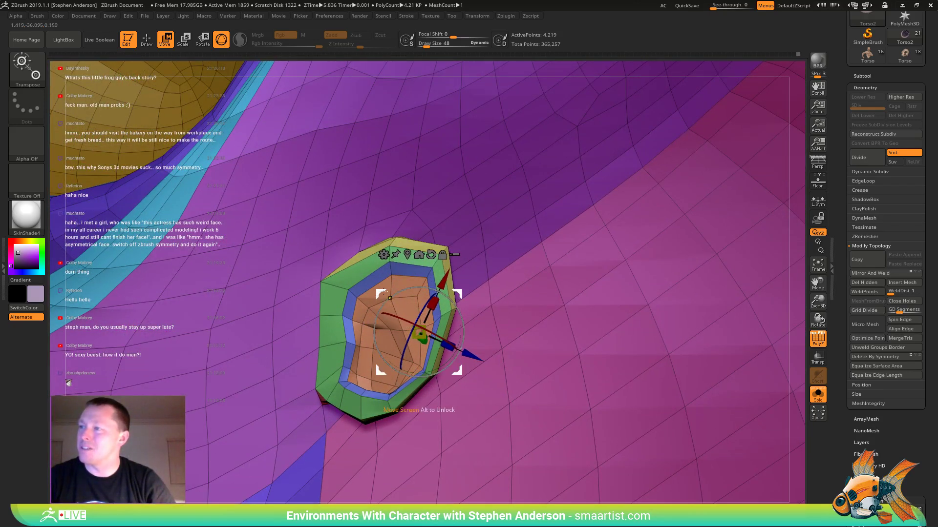
left_click(370, 307, "ctrl")
- Choose the Move brush and reshape the unmasked inner ear bowl at draw sizes of 41 and 88
key("b")
key("m")
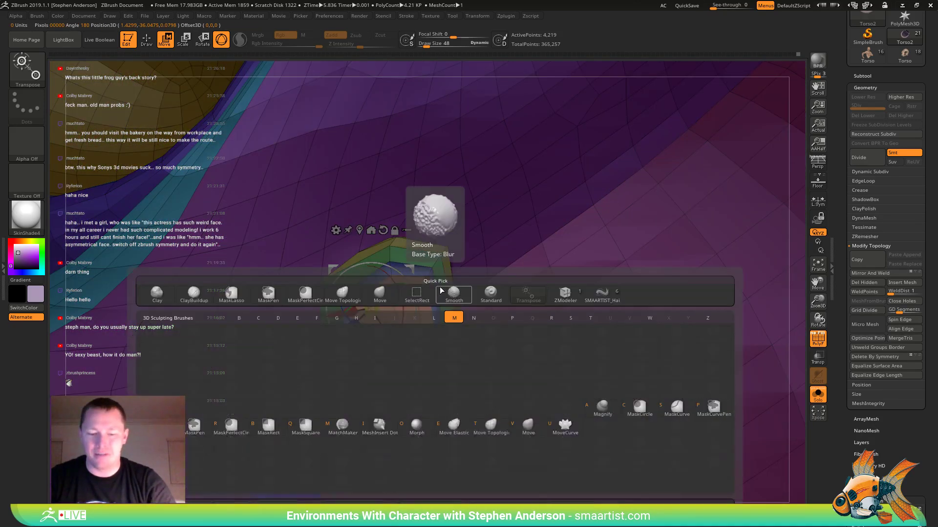
key("v")
right_click_drag(460, 286, 423, 277)
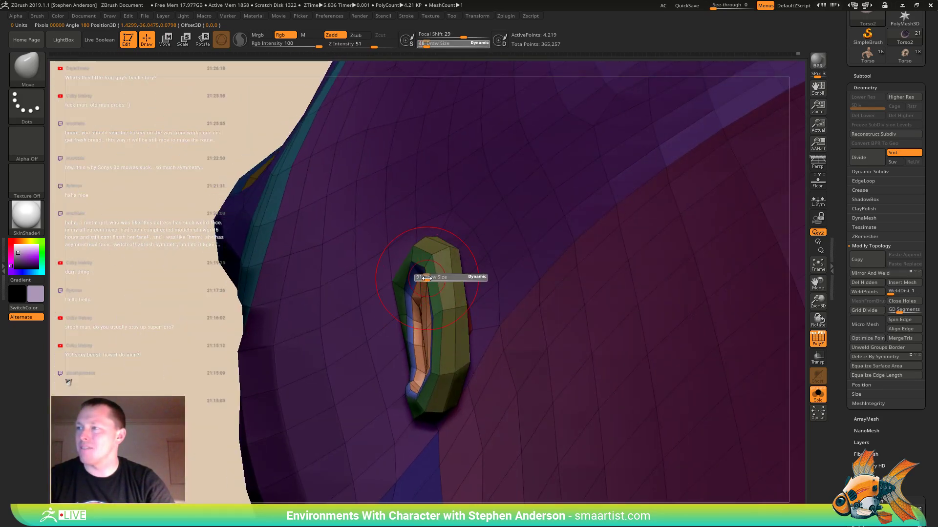
left_click_drag(427, 277, 429, 276)
mouse_move(442, 264)
right_mouse_down()
mouse_move(380, 275)
mouse_move(340, 300)
mouse_move(318, 291)
mouse_move(367, 207)
mouse_move(426, 244)
mouse_move(358, 266)
mouse_move(334, 296)
mouse_move(355, 257)
right_mouse_up()
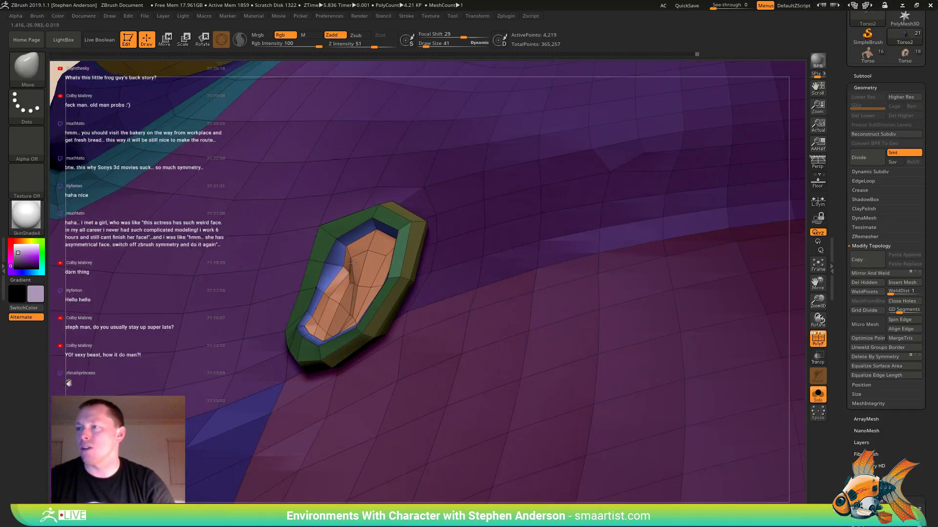
mouse_move(364, 278)
right_mouse_down()
mouse_move(311, 284)
mouse_move(325, 290)
mouse_move(311, 290)
mouse_move(277, 330)
mouse_move(288, 319)
right_mouse_up()
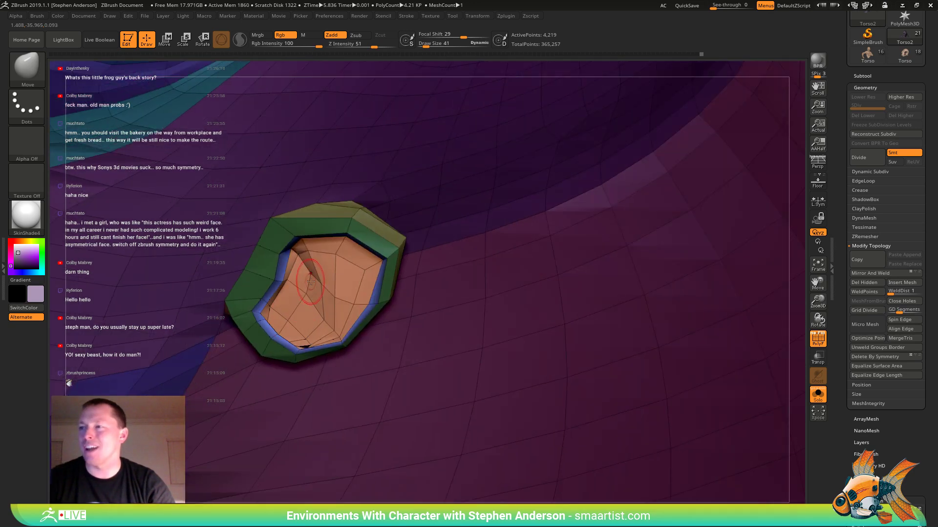
right_click_drag(310, 281, 292, 334)
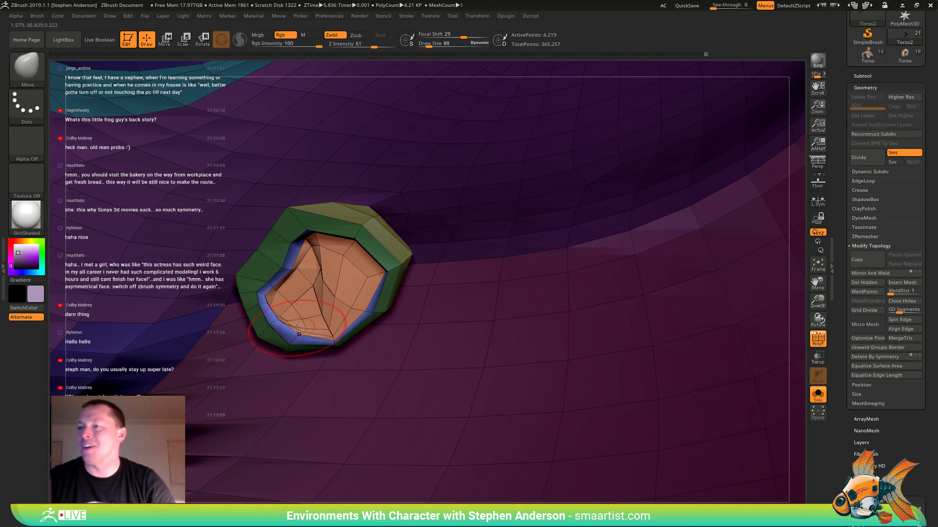
right_click_drag(297, 328, 330, 319)
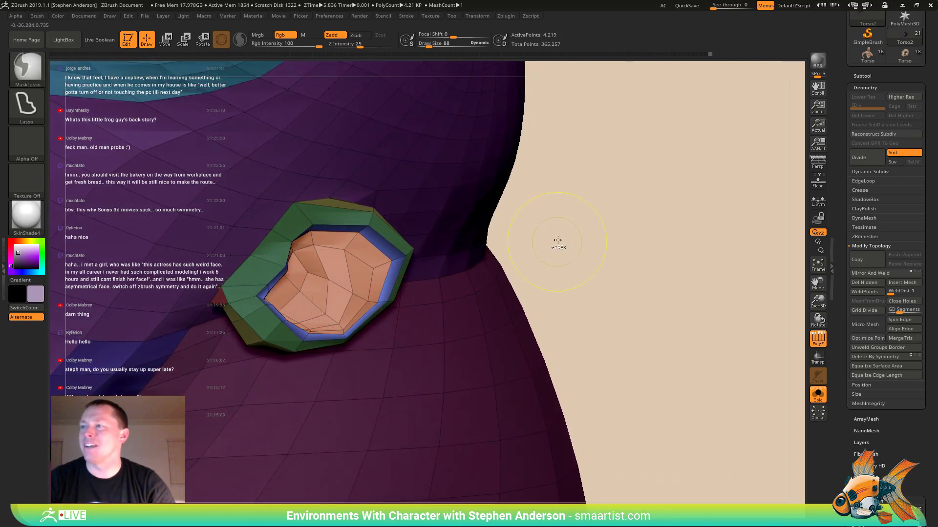
- Clear the mask and turn off the polygroup wireframe to check the ear against the head
left_click_drag(584, 234, 584, 274, "ctrl")
key("shift+f")
mouse_move(486, 335)
right_mouse_down("ctrl")
mouse_move(378, 214)
mouse_move(483, 381)
mouse_move(399, 308)
mouse_move(418, 376)
mouse_move(430, 370)
mouse_move(461, 387)
mouse_move(433, 324)
right_mouse_up("ctrl")
left_click_drag(490, 446, 501, 406, "ctrl")
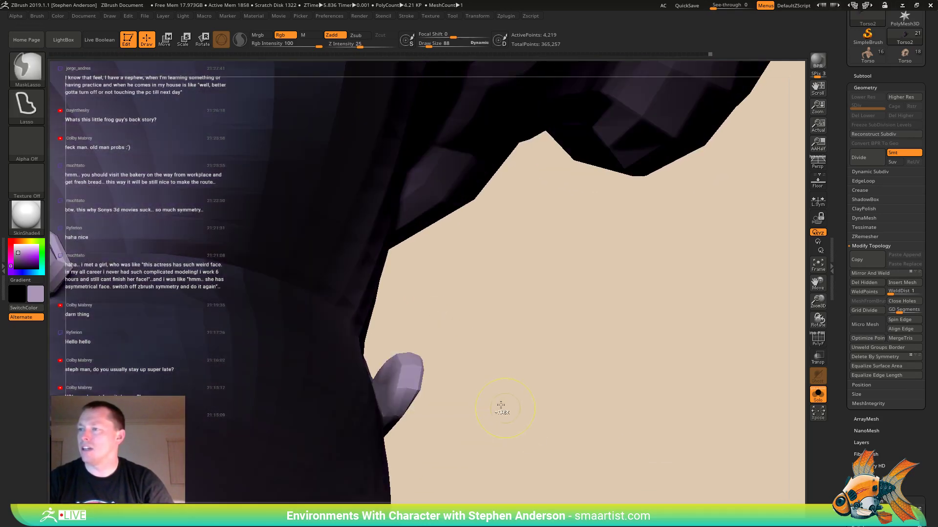
mouse_move(469, 398)
right_mouse_down()
mouse_move(429, 379)
mouse_move(440, 375)
mouse_move(422, 385)
mouse_move(433, 284)
mouse_move(367, 356)
mouse_move(342, 340)
mouse_move(339, 323)
right_mouse_up()
- Reshape the ear where it stands off the head with the Move brush at draw sizes of 304 and 252
key("w")
key("q")
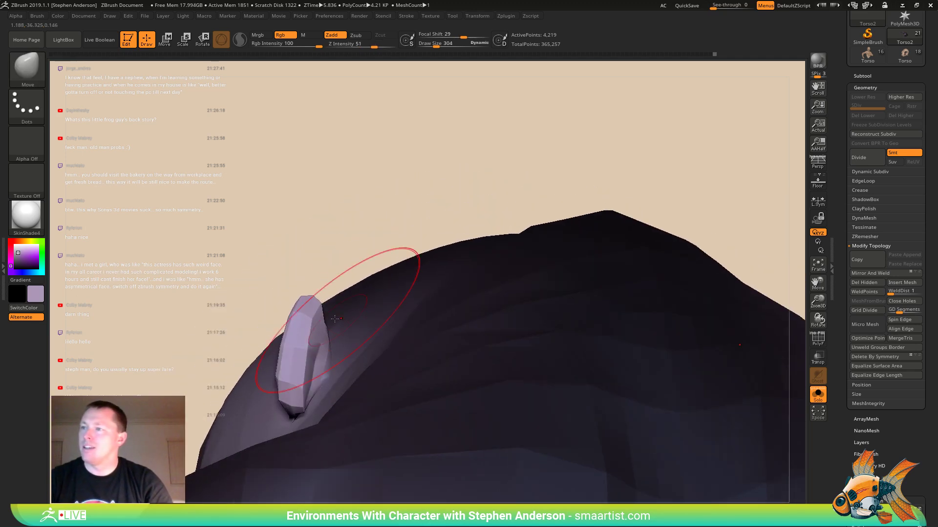
key("s")
left_click_drag(314, 315, 312, 315)
mouse_move(312, 316)
right_mouse_down()
mouse_move(323, 324)
mouse_move(322, 363)
mouse_move(356, 298)
right_mouse_up()
- Turn the polygroup wireframe back on and smooth the magenta back surface of the ear at draw size 102
key("shift+f")
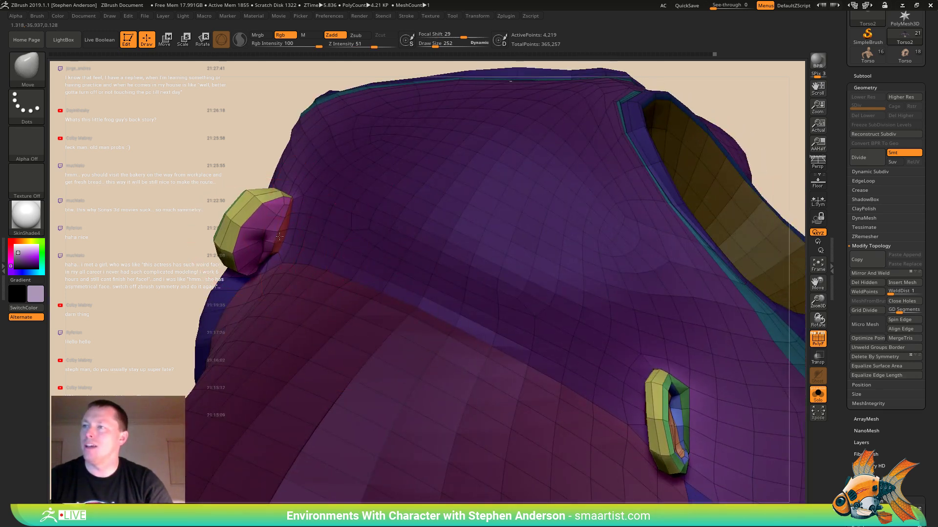
key("s")
left_click_drag(277, 238, 266, 238)
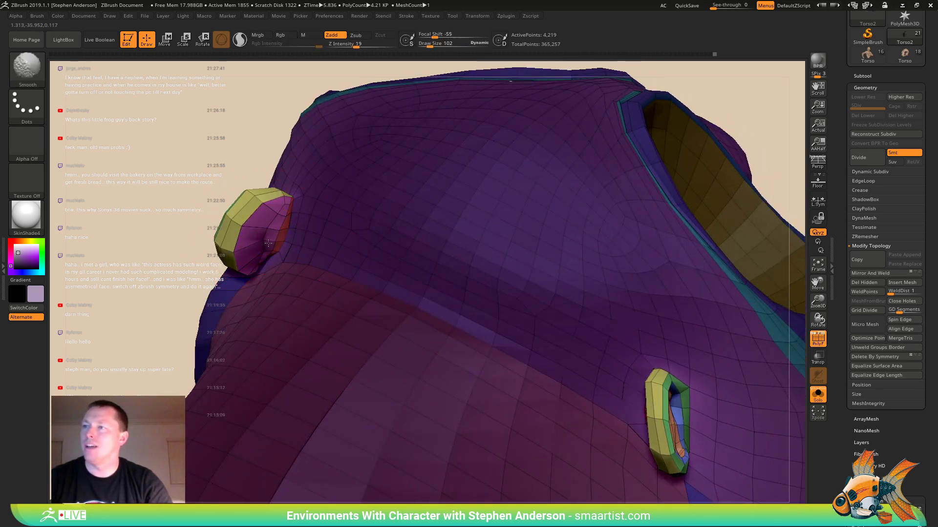
right_click_drag(265, 264, 272, 243)
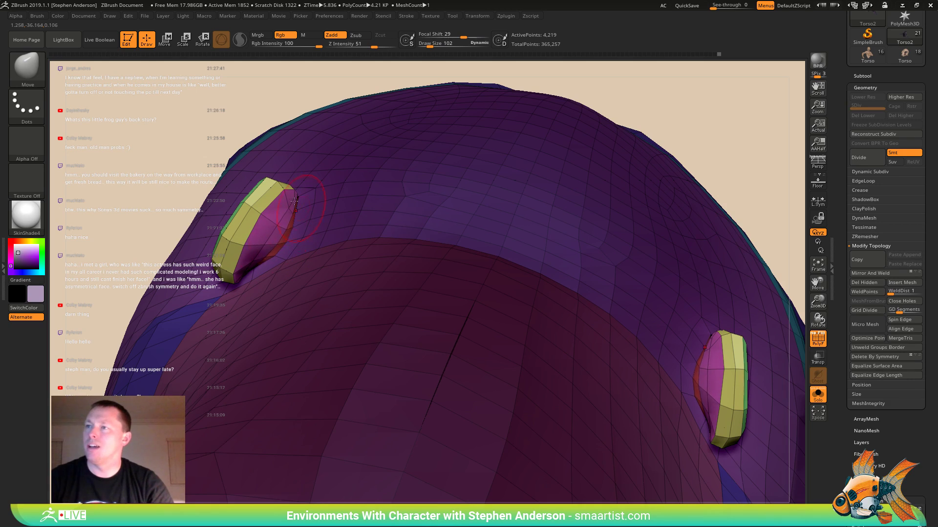
left_click_drag(161, 150, 166, 156, "ctrl")
right_click_drag(259, 251, 272, 235)
- Mask a partial edge loop on the ear's magenta back surface with the ZModeler brush and invert the mask
key("b")
key("z")
key("m")
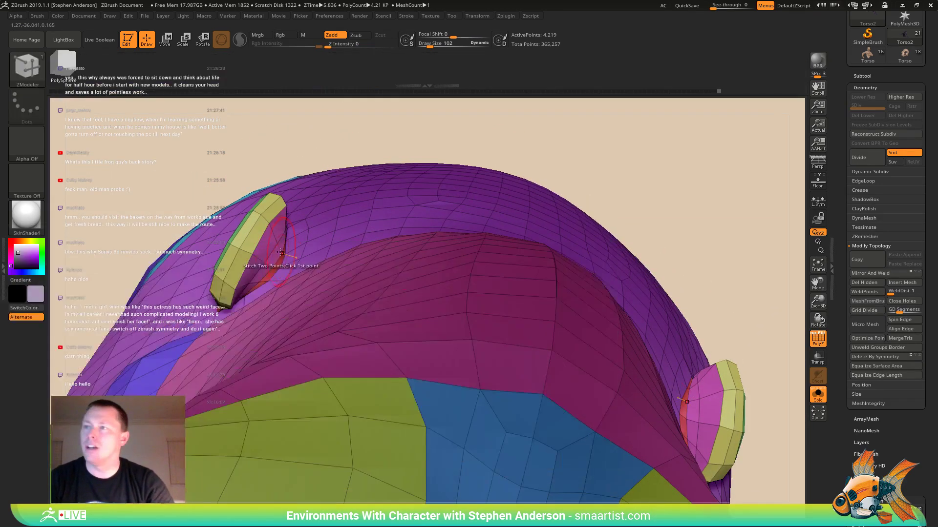
key("space")
left_click(249, 280)
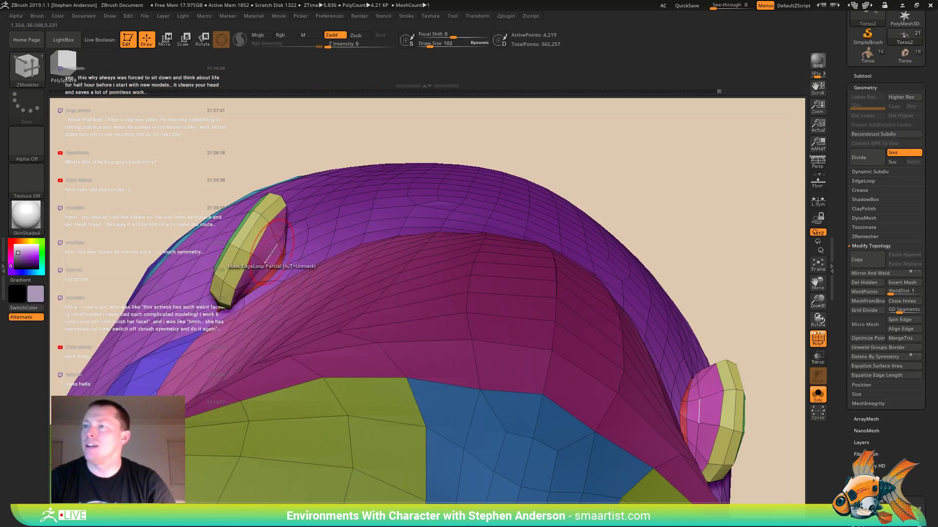
left_click(271, 251)
left_click(306, 158, "ctrl")
mouse_move(281, 277)
right_mouse_down()
mouse_move(293, 244)
mouse_move(284, 277)
right_mouse_up()
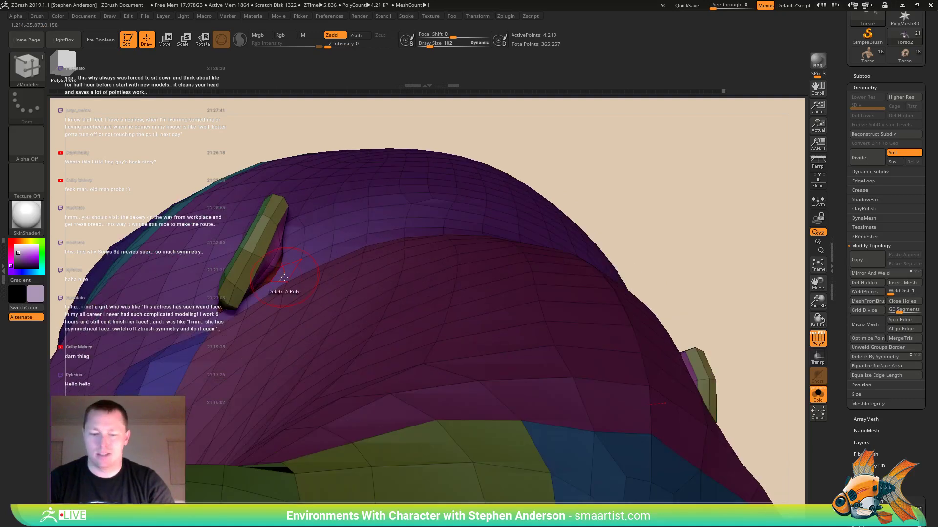
- Move the unmasked edge loop behind the ear with the Move brush at draw sizes of 204 and 129, and soften the mask
key("b")
key("m")
key("v")
key("s")
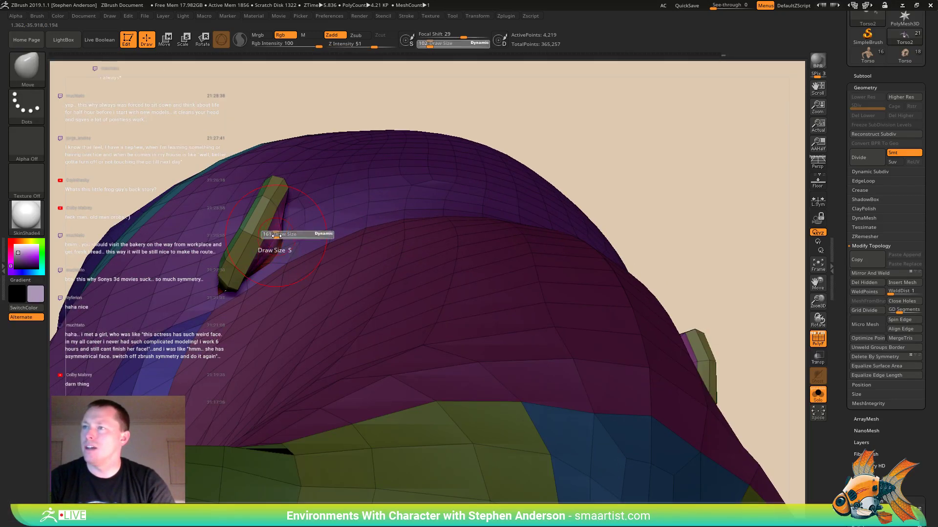
left_click_drag(274, 236, 277, 235)
mouse_move(261, 231)
right_mouse_down()
mouse_move(245, 269)
mouse_move(319, 205)
right_mouse_up()
key("s")
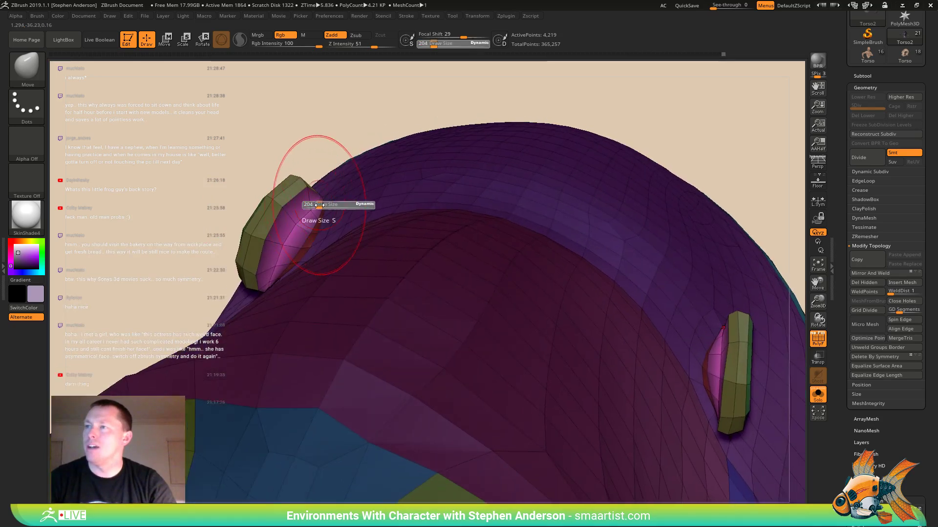
left_click_drag(305, 206, 251, 213)
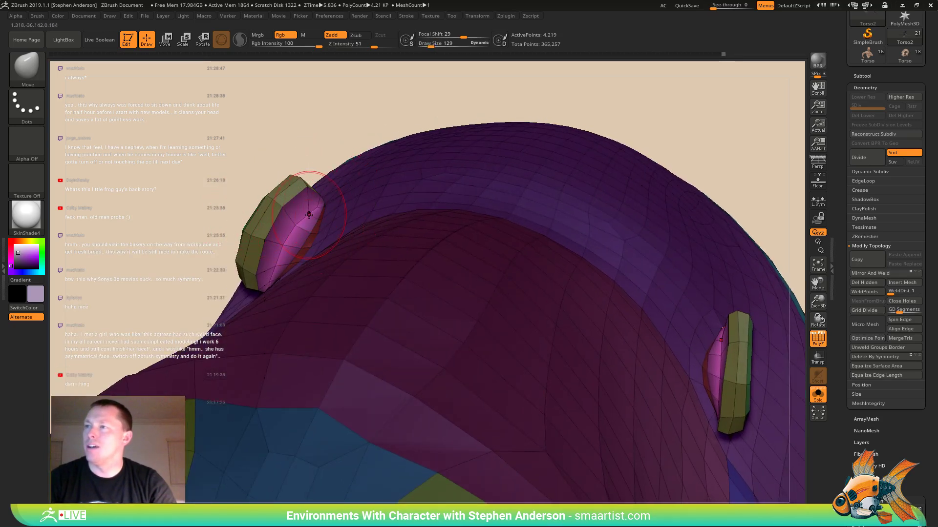
right_click_drag(308, 215, 306, 228)
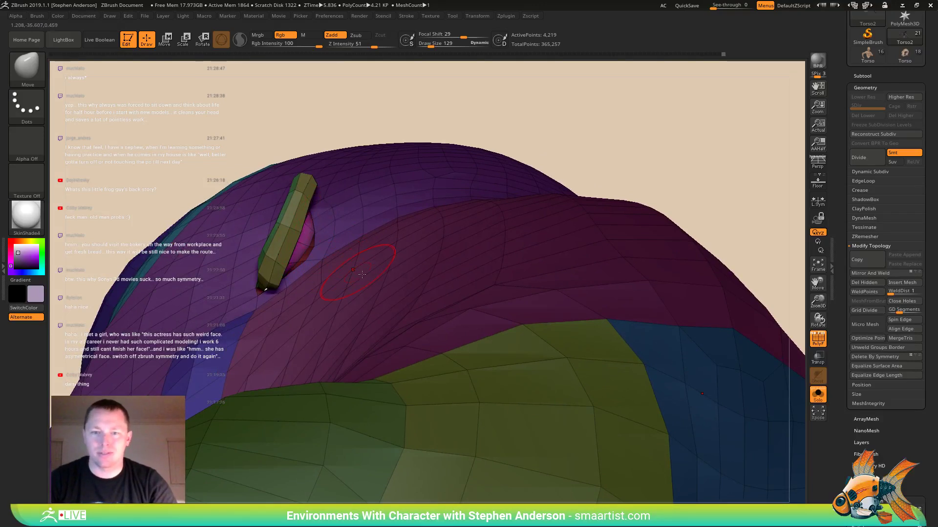
right_click_drag(382, 289, 307, 268)
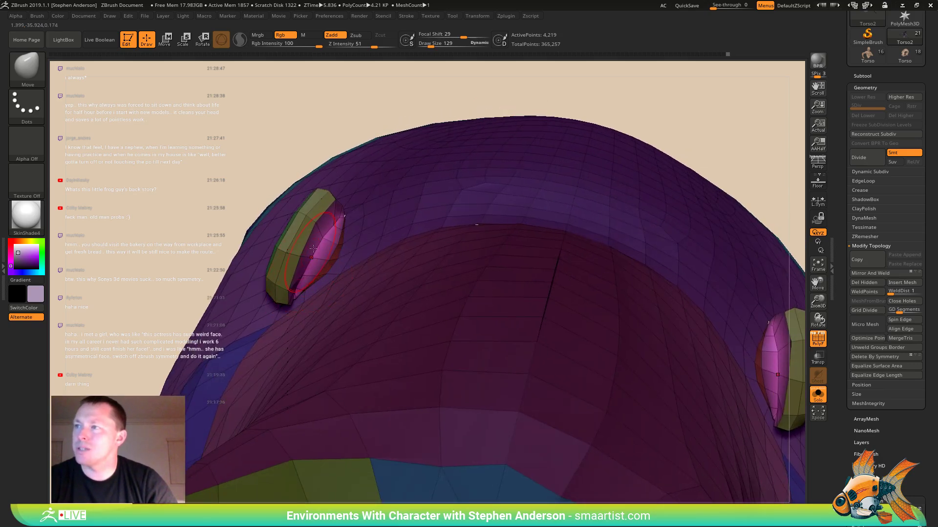
right_click_drag(329, 262, 332, 249)
left_click(330, 265, "ctrl")
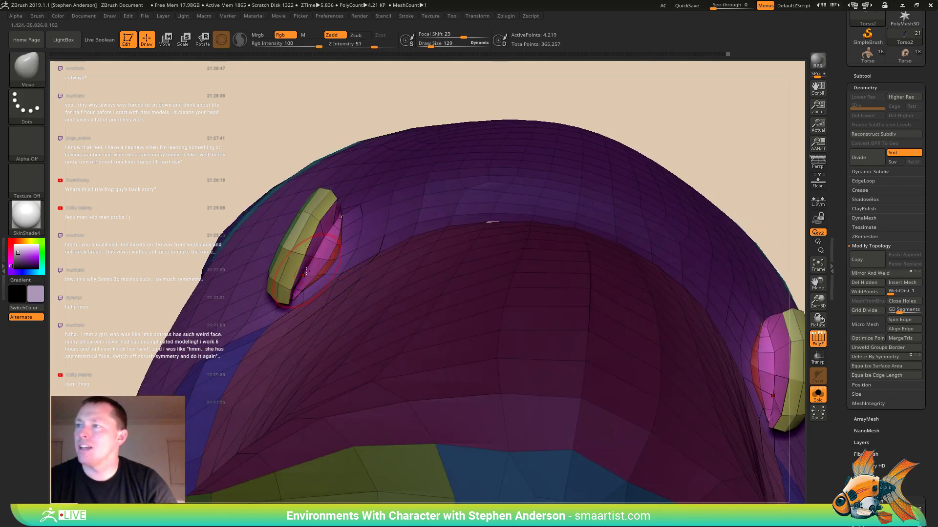
- Clear the mask and turn off the polygroup wireframe to check both ears from behind
left_click(208, 123, "ctrl")
right_click_drag(379, 278, 315, 201, "ctrl")
key("shift+f")
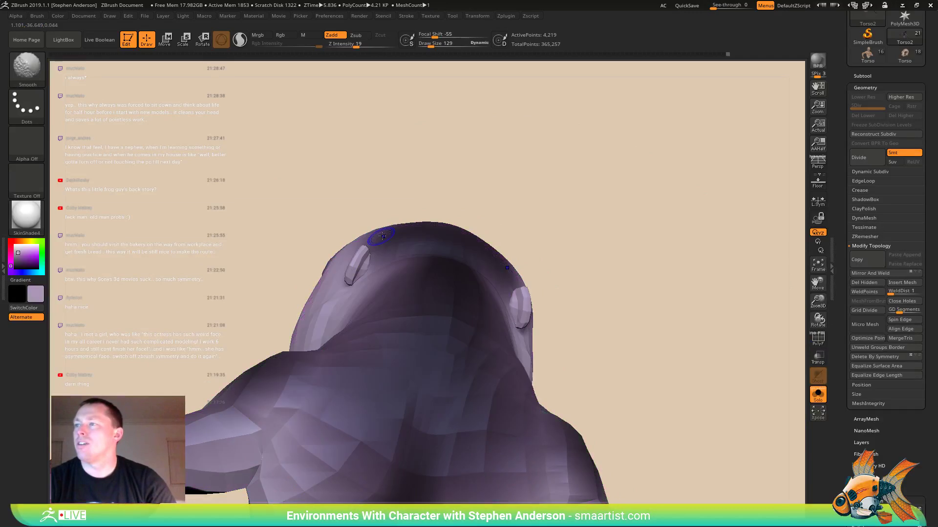
right_click_drag(379, 245, 413, 235)
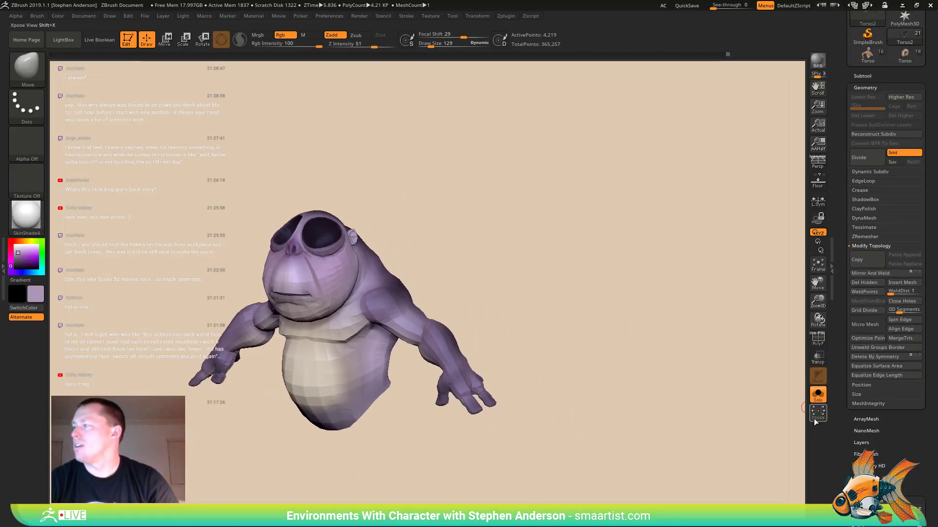
- Turn off Solo mode, turn on the polygroup wireframe and mask everything except the purple face polygroup
left_click(818, 396)
mouse_move(519, 251)
right_mouse_down()
mouse_move(446, 205)
mouse_move(436, 226)
mouse_move(317, 268)
mouse_move(425, 239)
mouse_move(388, 243)
mouse_move(446, 261)
mouse_move(420, 290)
mouse_move(456, 281)
right_mouse_up()
key("shift+f")
key("w")
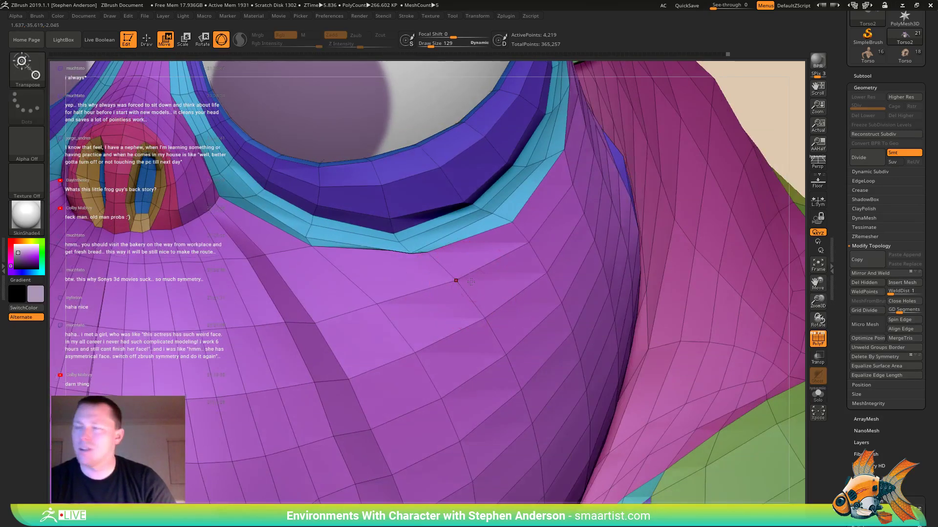
left_click(467, 287, "ctrl")
- Reshape the cheek surface along the lower eye rim with the Move brush at draw size 129, undoing the last change
key("b")
key("m")
key("v")
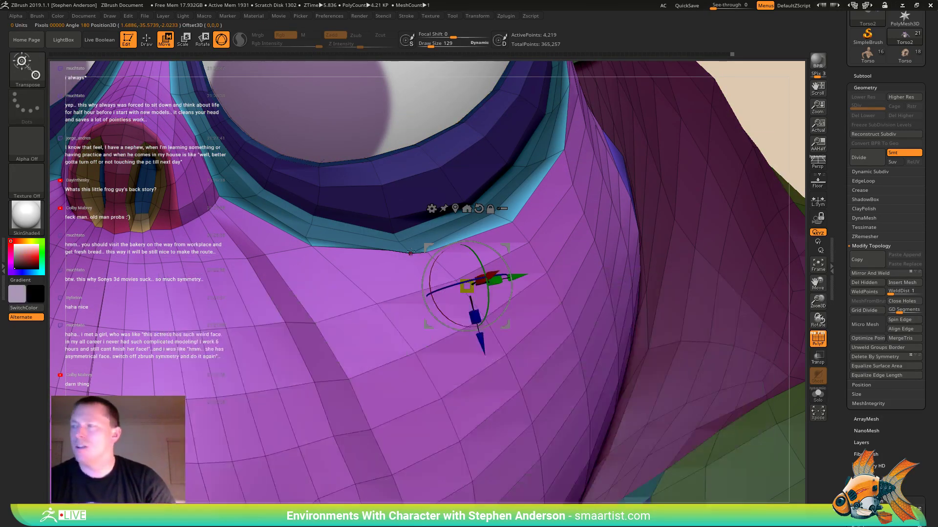
mouse_move(465, 282)
right_mouse_down()
mouse_move(411, 278)
mouse_move(450, 248)
mouse_move(429, 260)
right_mouse_up()
key("b")
key("m")
key("v")
left_click_drag(430, 259, 413, 284)
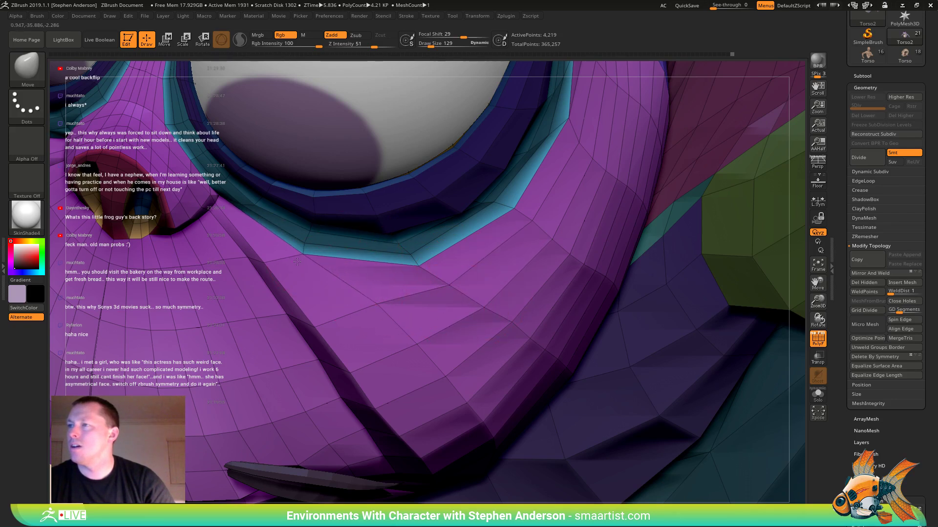
mouse_move(250, 209)
right_mouse_down()
mouse_move(397, 302)
mouse_move(470, 243)
mouse_move(511, 193)
right_mouse_up()
mouse_move(580, 125)
right_mouse_down()
mouse_move(409, 252)
mouse_move(435, 250)
mouse_move(425, 203)
mouse_move(452, 268)
mouse_move(381, 322)
mouse_move(440, 272)
mouse_move(399, 304)
mouse_move(372, 293)
mouse_move(401, 263)
right_mouse_up()
key("ctrl+z")
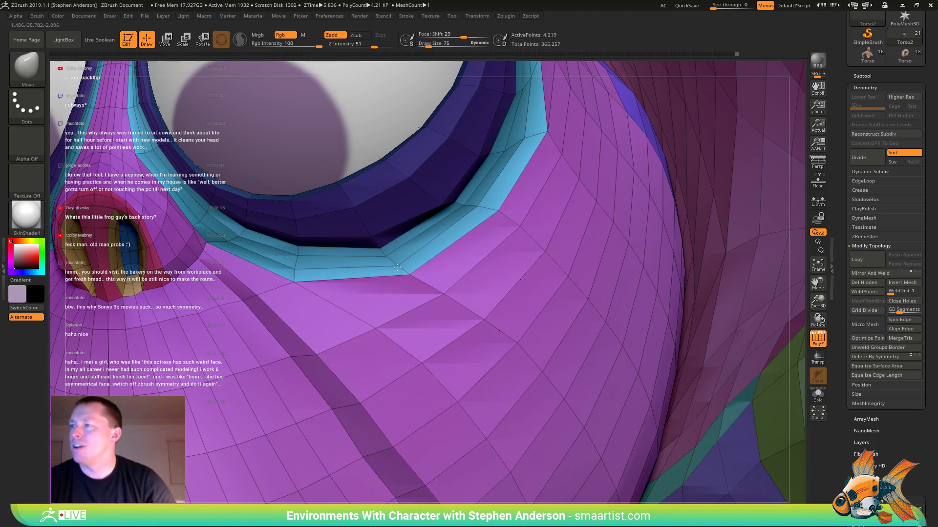
- Adjust the cyan polygroup edges around the lower eye rim with the Move brush at draw size 75
mouse_move(403, 258)
right_mouse_down()
mouse_move(439, 261)
mouse_move(462, 245)
mouse_move(446, 264)
mouse_move(461, 248)
right_mouse_up()
left_click_drag(500, 235, 472, 241)
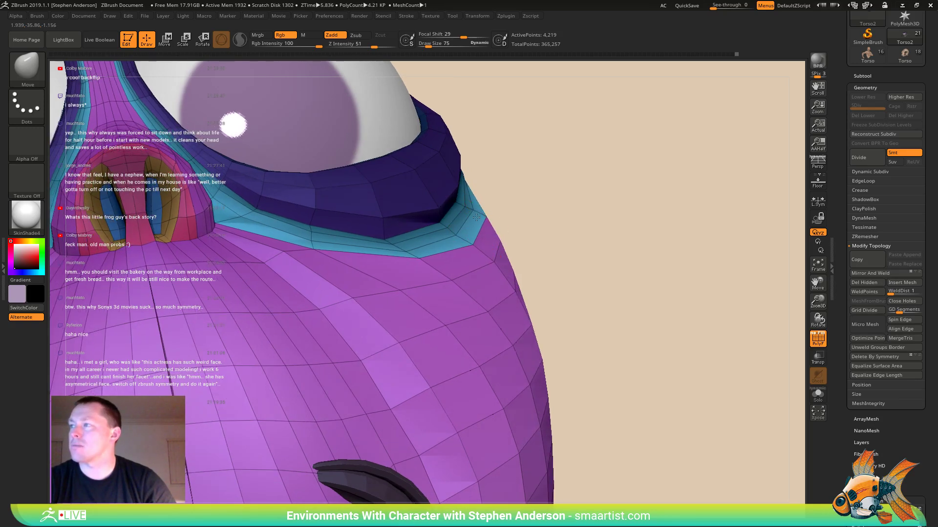
left_click_drag(477, 241, 491, 224)
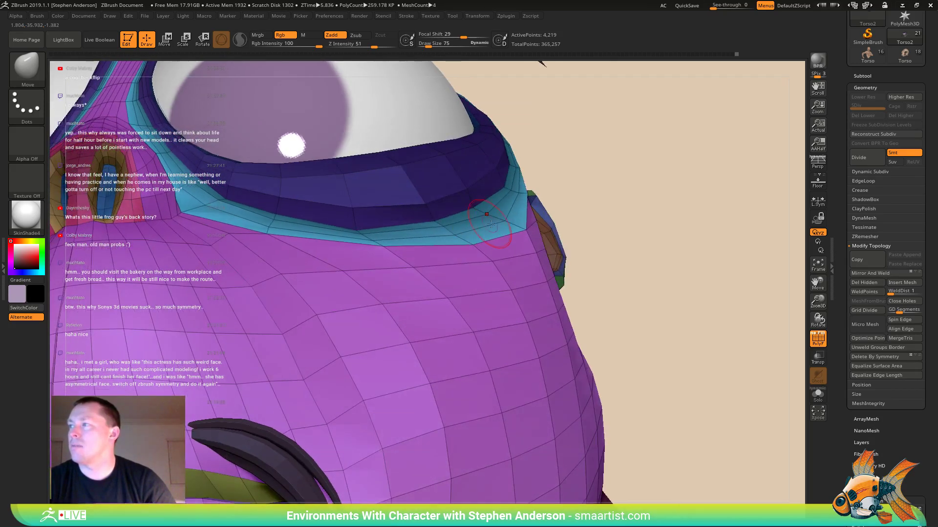
mouse_move(503, 220)
right_mouse_down()
mouse_move(493, 226)
mouse_move(509, 215)
mouse_move(441, 256)
mouse_move(327, 206)
mouse_move(345, 220)
right_mouse_up()
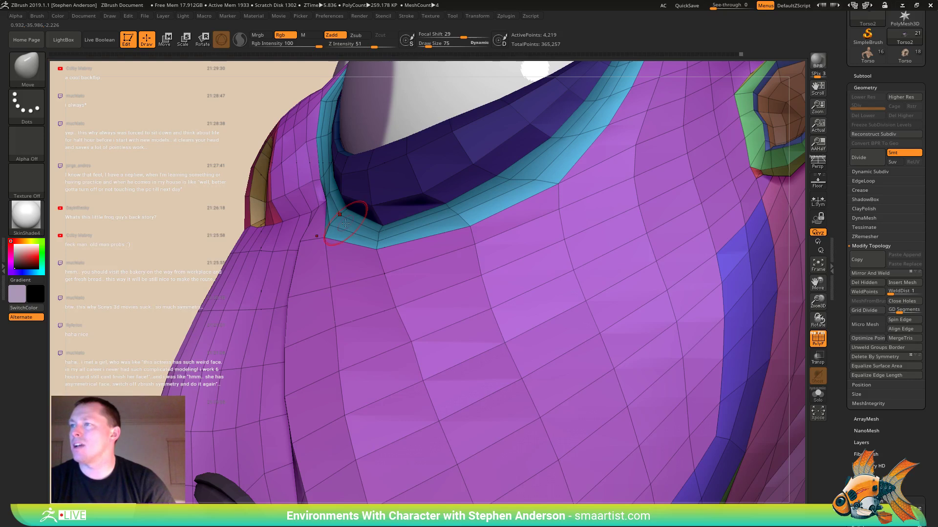
mouse_move(387, 245)
right_mouse_down()
mouse_move(362, 244)
mouse_move(400, 231)
mouse_move(396, 221)
mouse_move(447, 222)
mouse_move(429, 234)
mouse_move(479, 207)
mouse_move(524, 214)
right_mouse_up()
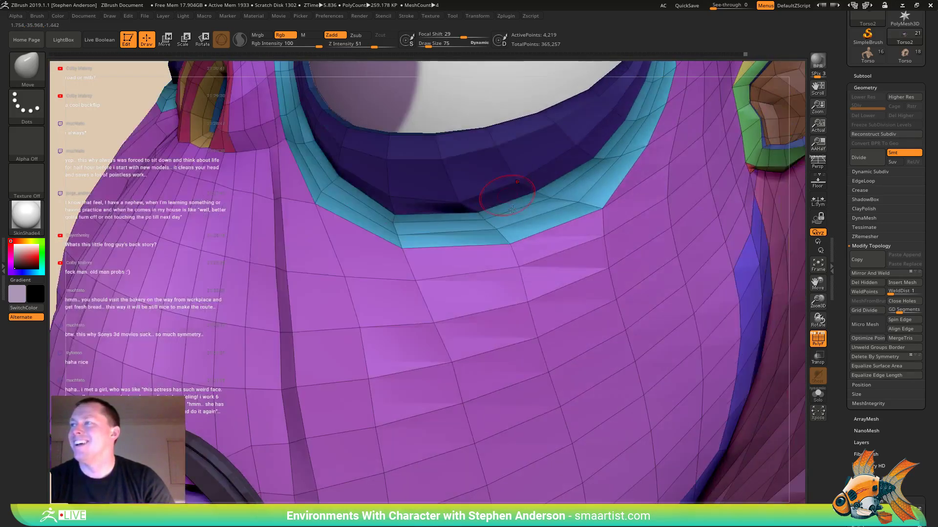
- Preview the head with dynamic subdivision and no wireframe, and tidy the earlobe's junction with the head using the Move brush
key("d")
key("shift+f")
right_click_drag(461, 214, 408, 163, "ctrl")
right_click_drag(470, 254, 388, 240)
mouse_move(303, 247)
right_mouse_down("ctrl")
mouse_move(415, 318)
mouse_move(284, 247)
right_mouse_up("ctrl")
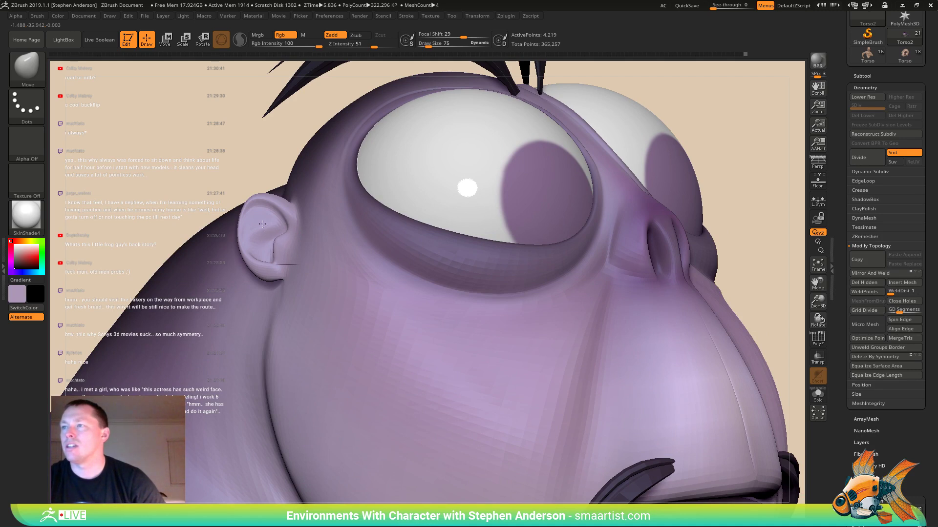
mouse_move(279, 259)
left_mouse_down()
mouse_move(268, 264)
mouse_move(253, 230)
mouse_move(265, 241)
mouse_move(285, 239)
mouse_move(295, 257)
left_mouse_up()
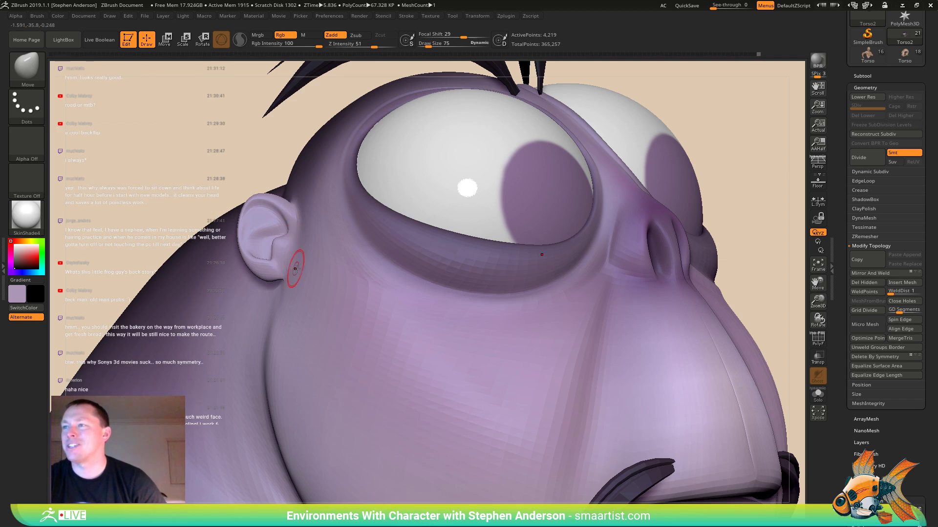
right_click_drag(267, 211, 329, 247)
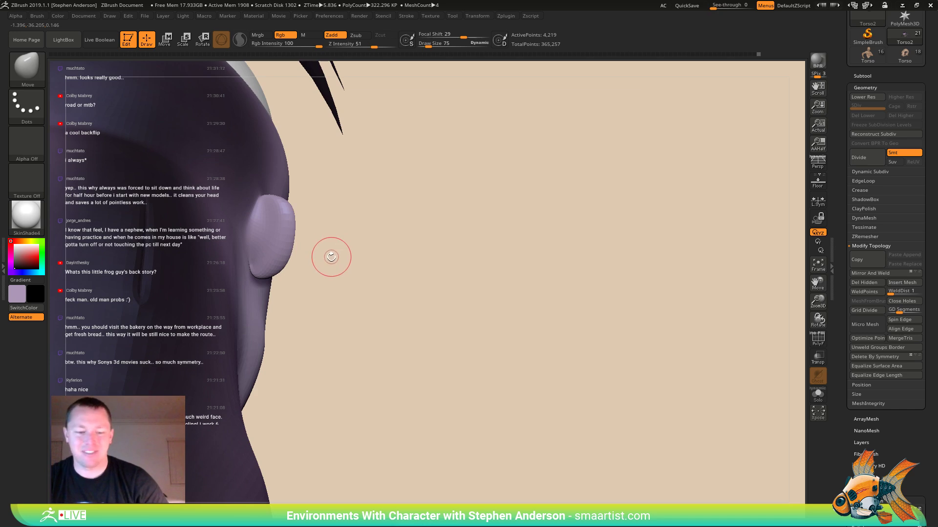
- Mask everything except the ear's outer polygroup and return to the Move brush
key("w")
left_click(282, 255, "ctrl")
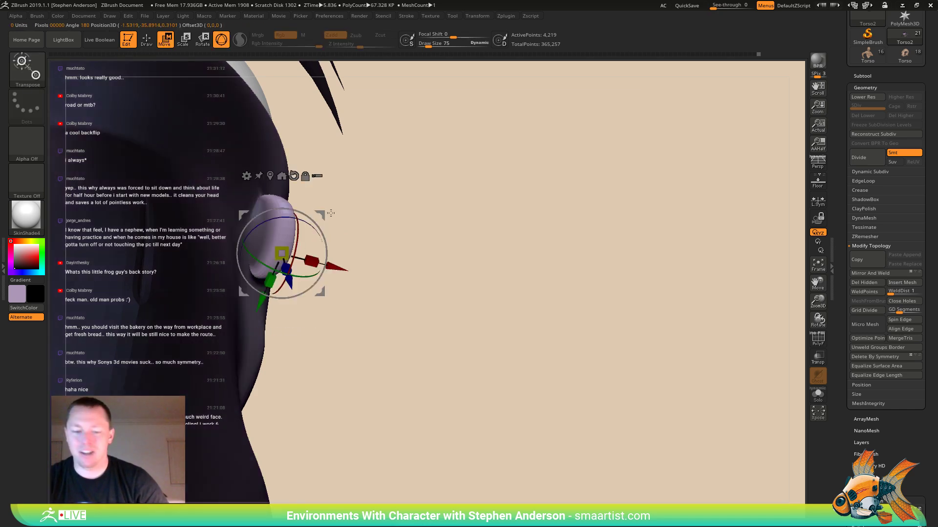
key("b")
key("m")
key("v")
- Set the Move brush's draw size to 140 and reshape the back and upper edge of the ear
mouse_move(316, 257)
right_mouse_down()
mouse_move(312, 288)
mouse_move(271, 249)
right_mouse_up()
key("s")
left_click_drag(268, 247, 307, 255)
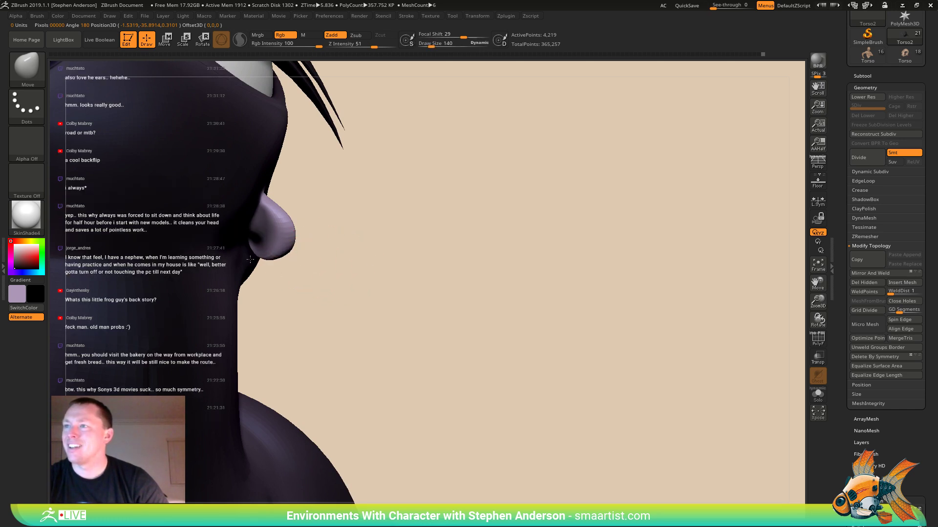
right_click_drag(263, 237, 257, 229)
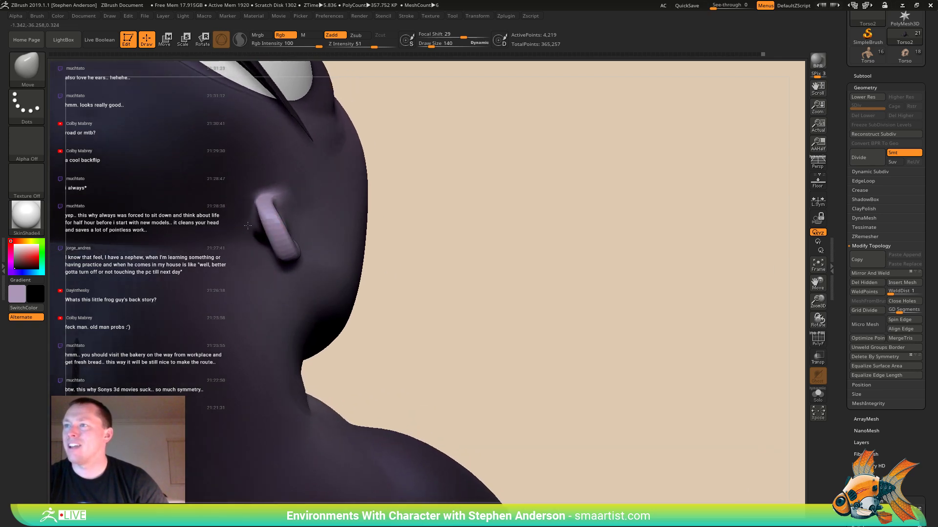
left_click_drag(271, 207, 275, 204)
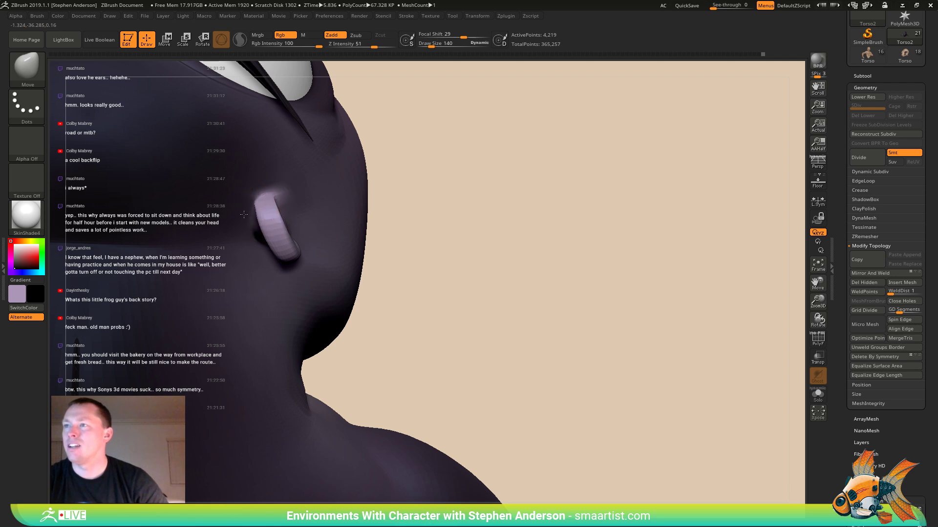
mouse_move(292, 221)
right_mouse_down()
mouse_move(271, 184)
mouse_move(281, 238)
mouse_move(250, 219)
right_mouse_up()
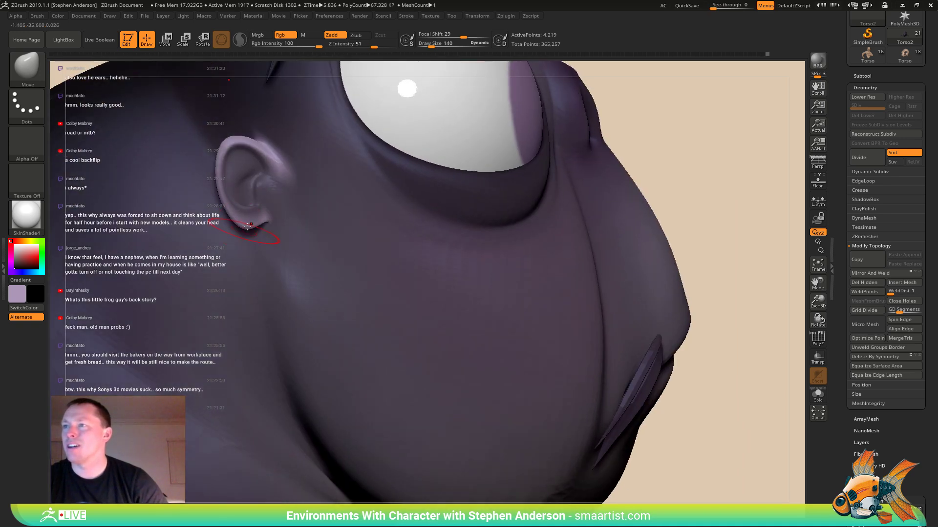
- Set the Move brush's draw size to 262 and adjust the earlobe where it meets the side of the head
key("s")
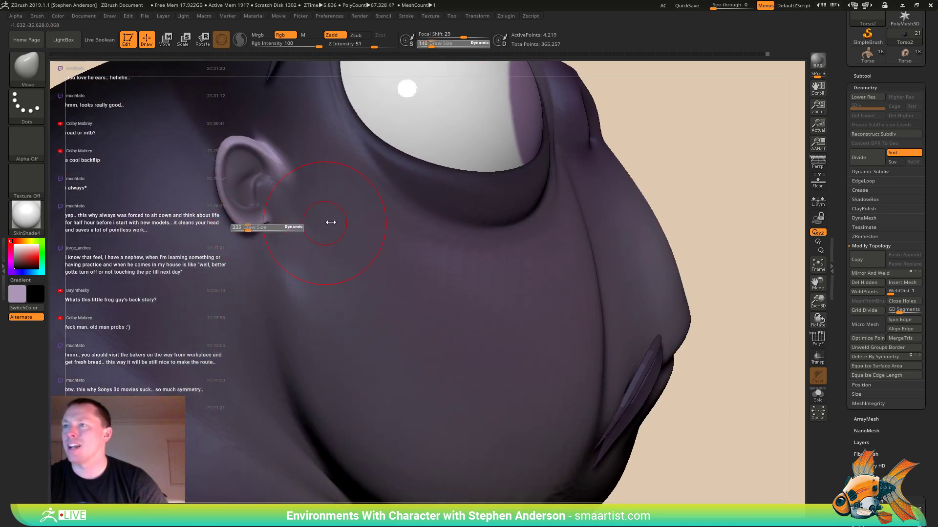
left_click_drag(330, 223, 335, 222)
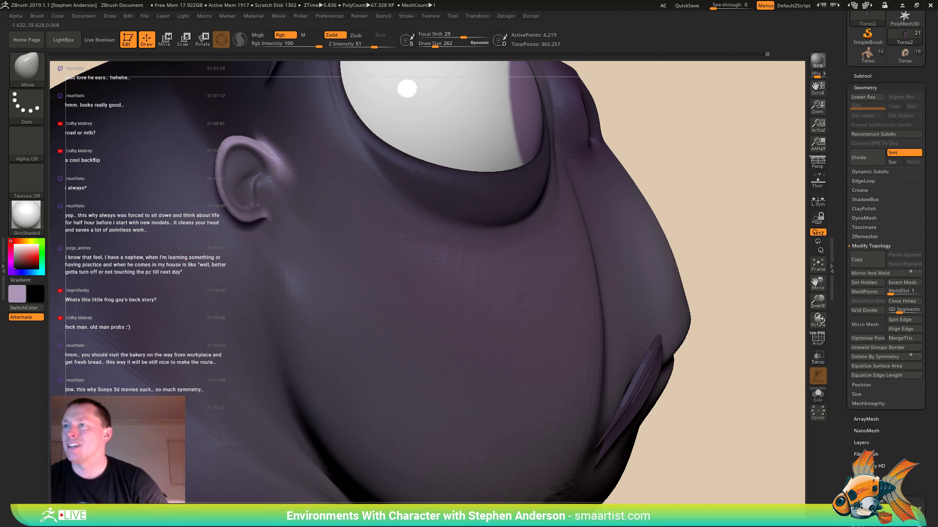
mouse_move(259, 214)
right_mouse_down()
mouse_move(268, 206)
mouse_move(279, 318)
mouse_move(274, 279)
right_mouse_up()
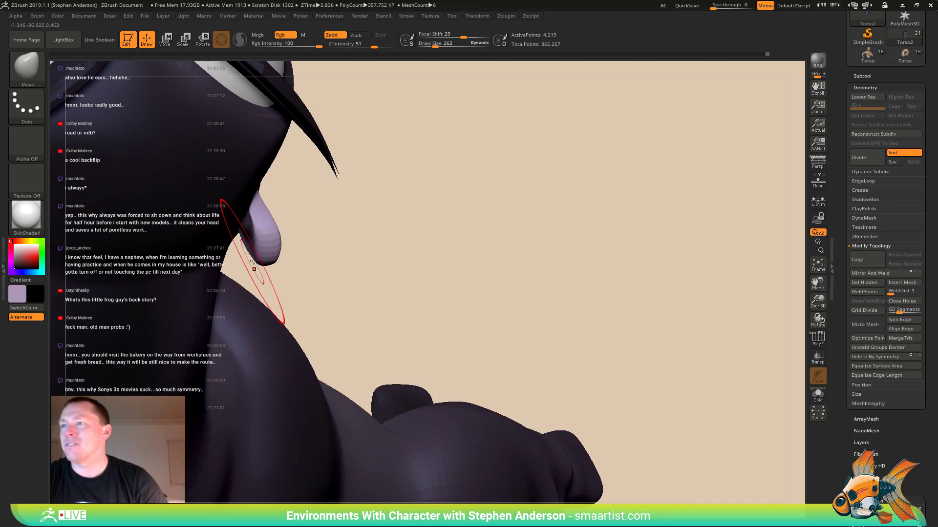
mouse_move(291, 226)
right_mouse_down()
mouse_move(249, 217)
mouse_move(260, 216)
mouse_move(243, 202)
mouse_move(256, 195)
right_mouse_up()
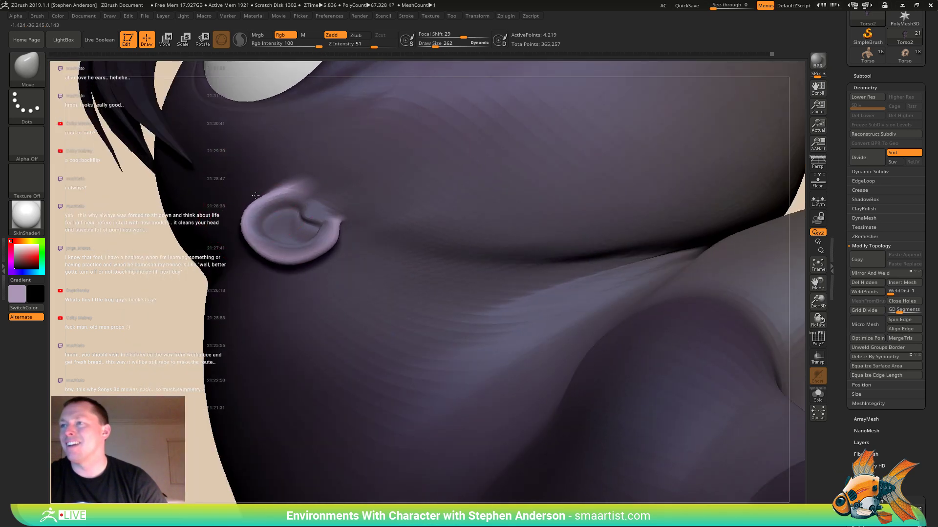
- Show the polygroup wireframe and mask the head around the ear, working at the lowest subdivision level
key("shift+f")
key("f")
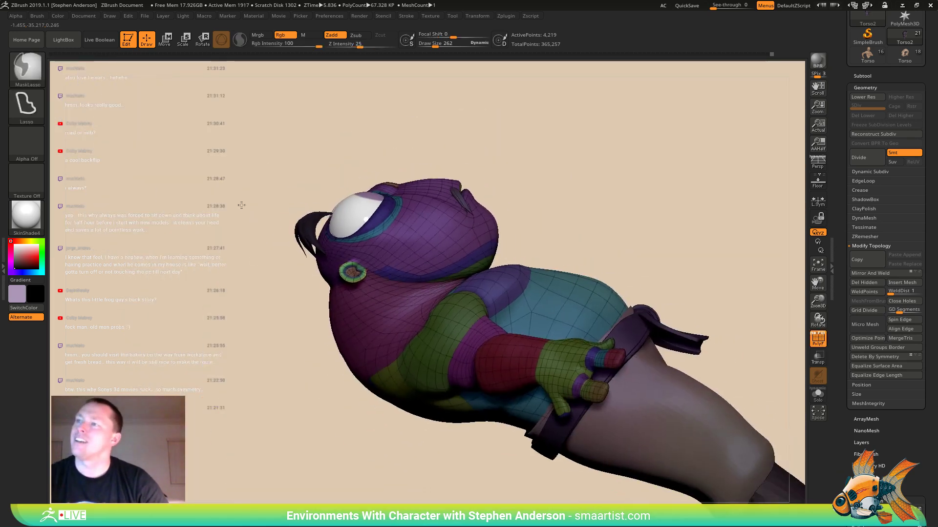
key("shift+f")
mouse_move(529, 242)
right_mouse_down()
mouse_move(298, 221)
mouse_move(370, 216)
mouse_move(370, 245)
mouse_move(385, 229)
mouse_move(351, 195)
mouse_move(314, 183)
right_mouse_up()
key("shift+f")
key("w")
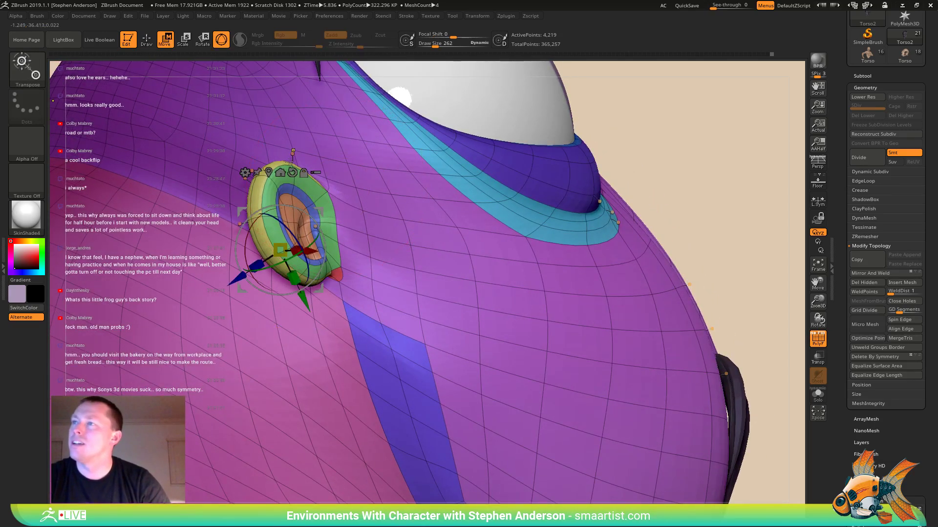
right_click_drag(263, 196, 256, 201)
left_click(254, 202, "ctrl")
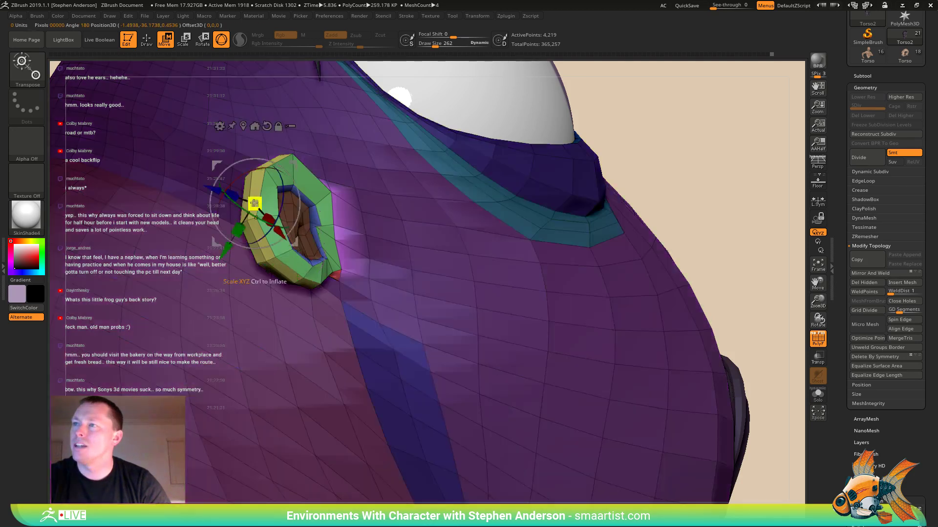
- Set the Move brush's draw size to 102 and reshape the inner rim and front edge of the unmasked ear
key("b")
key("m")
key("v")
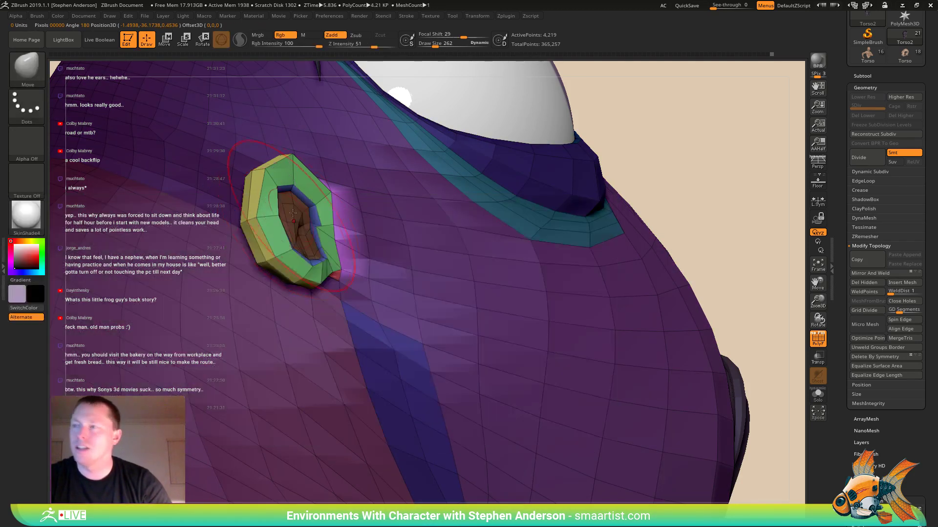
right_click_drag(271, 206, 302, 166)
key("s")
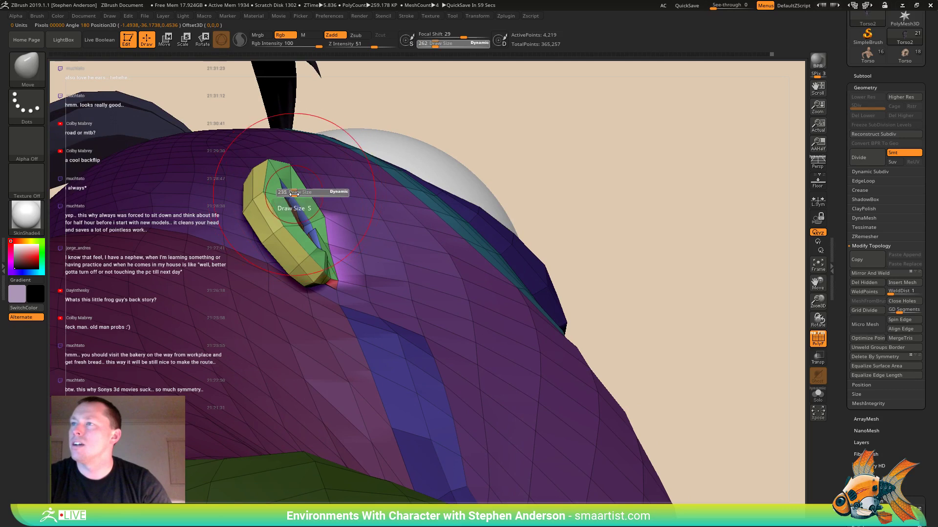
left_click_drag(297, 194, 301, 186)
left_click_drag(310, 220, 332, 212)
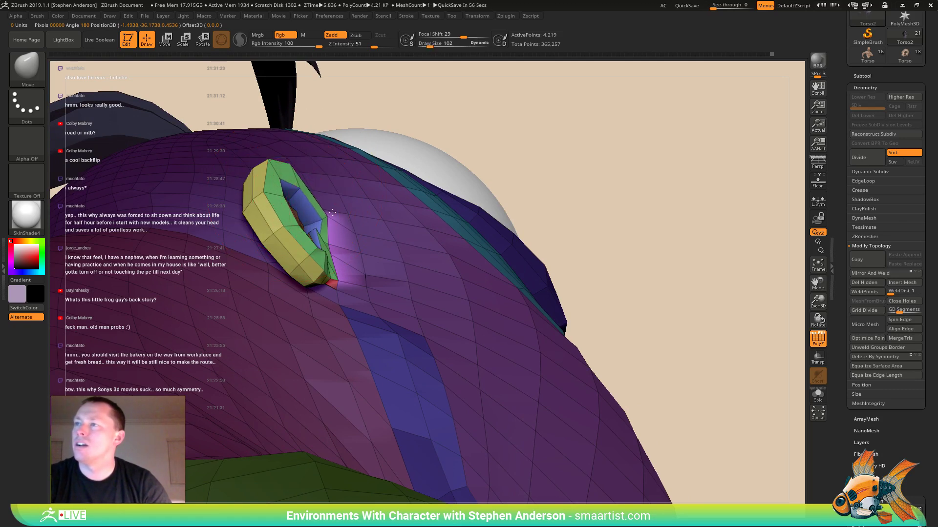
mouse_move(306, 210)
right_mouse_down()
mouse_move(282, 190)
mouse_move(232, 181)
mouse_move(285, 184)
mouse_move(286, 231)
mouse_move(303, 235)
mouse_move(299, 280)
mouse_move(288, 258)
mouse_move(306, 216)
right_mouse_up()
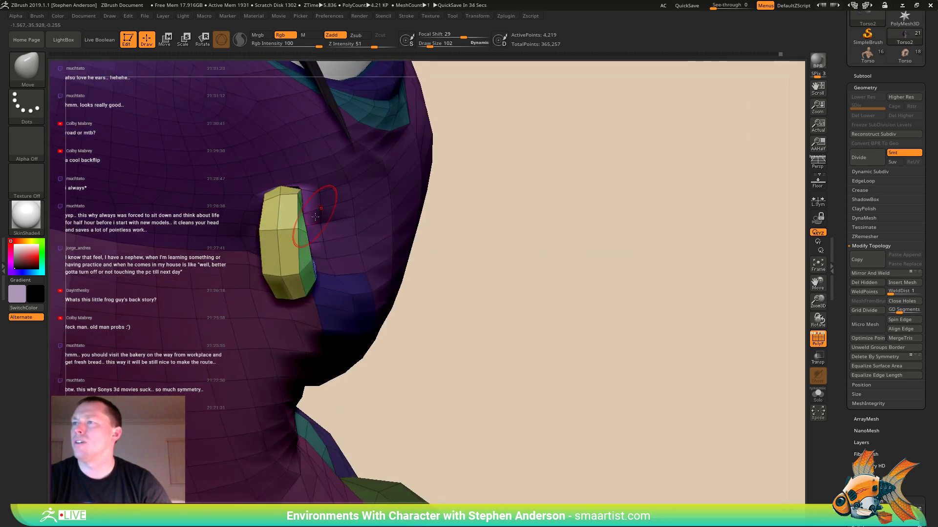
mouse_move(314, 211)
right_mouse_down()
mouse_move(302, 208)
mouse_move(321, 210)
right_mouse_up()
- Clear the mask and hide the wireframe to review the full character
left_click_drag(676, 146, 696, 175, "ctrl")
key("shift+f")
mouse_move(527, 277)
right_mouse_down("ctrl")
mouse_move(499, 220)
mouse_move(481, 260)
mouse_move(463, 224)
mouse_move(469, 173)
mouse_move(505, 141)
mouse_move(525, 182)
mouse_move(446, 156)
mouse_move(579, 157)
mouse_move(512, 163)
mouse_move(543, 174)
mouse_move(535, 177)
mouse_move(476, 170)
mouse_move(447, 180)
mouse_move(457, 168)
right_mouse_up("ctrl")
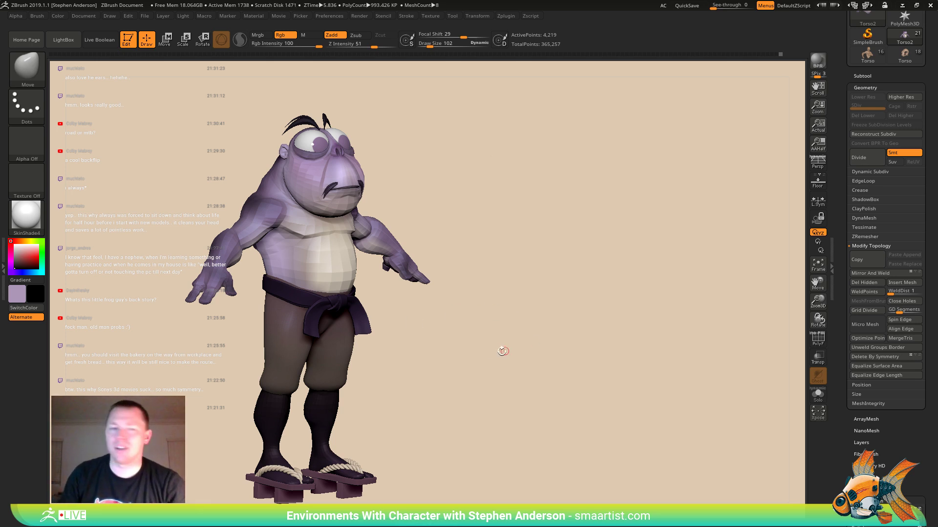
left_click_drag(474, 358, 636, 353, "alt")
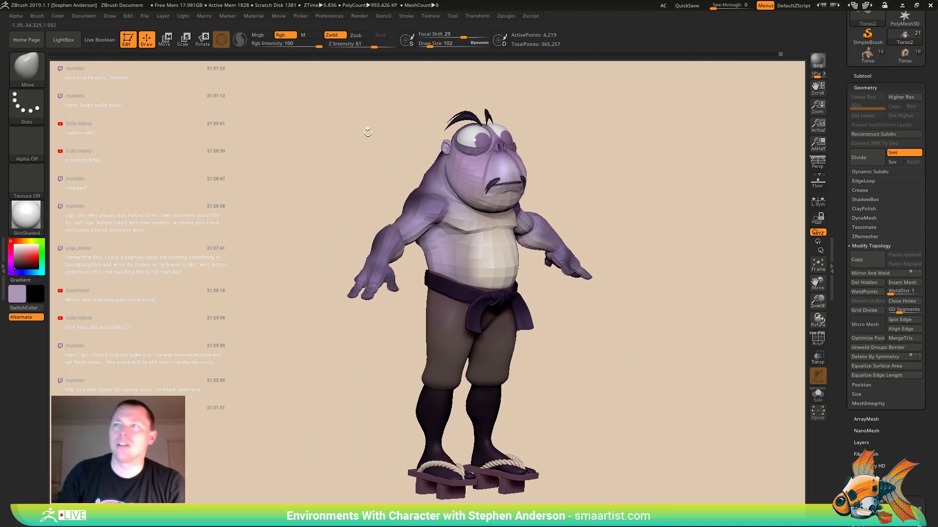
- Change the document's background color to a medium grey and check the character against it from several sides
left_click(84, 15)
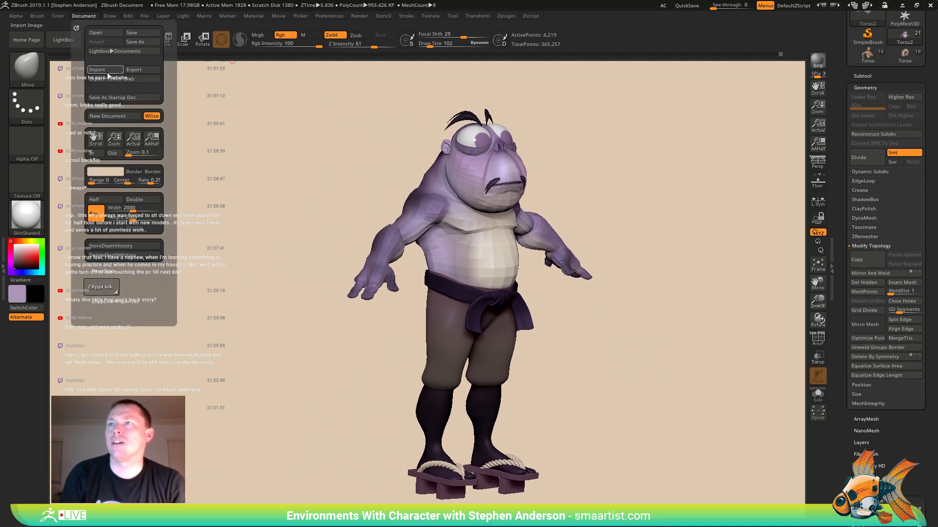
left_click_drag(107, 169, 141, 171)
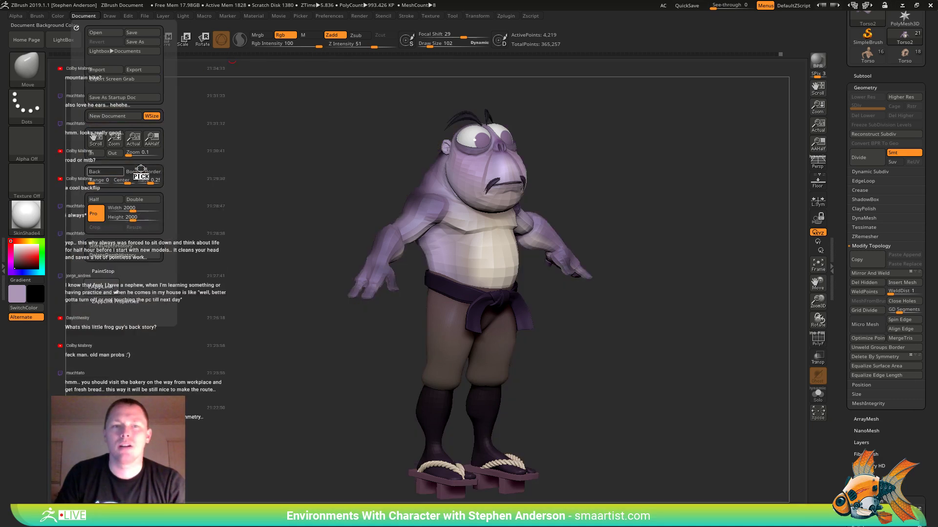
left_click_drag(140, 171, 157, 140)
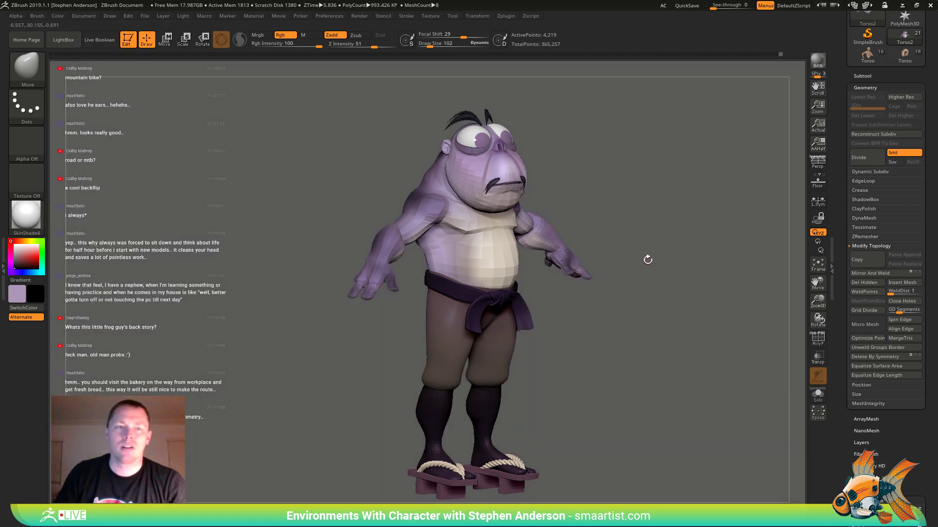
left_click_drag(643, 260, 553, 267)
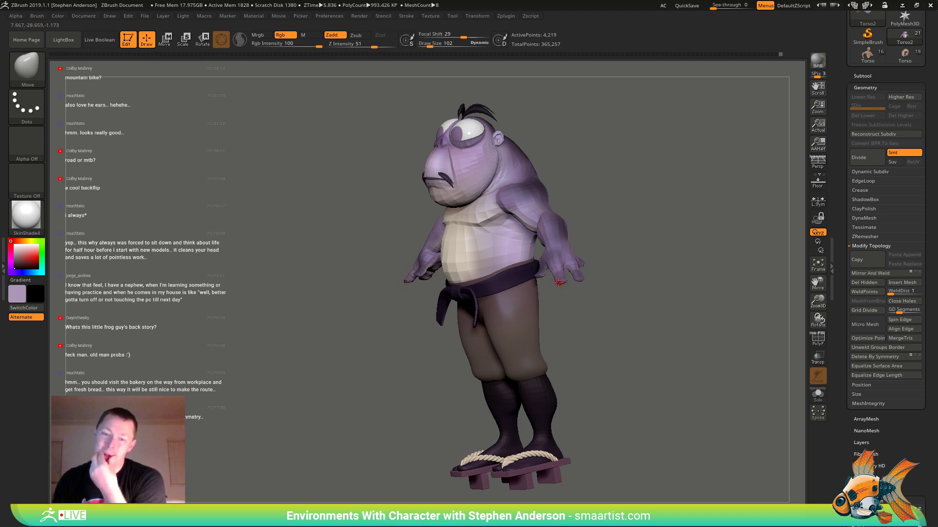
left_click_drag(560, 290, 606, 284)
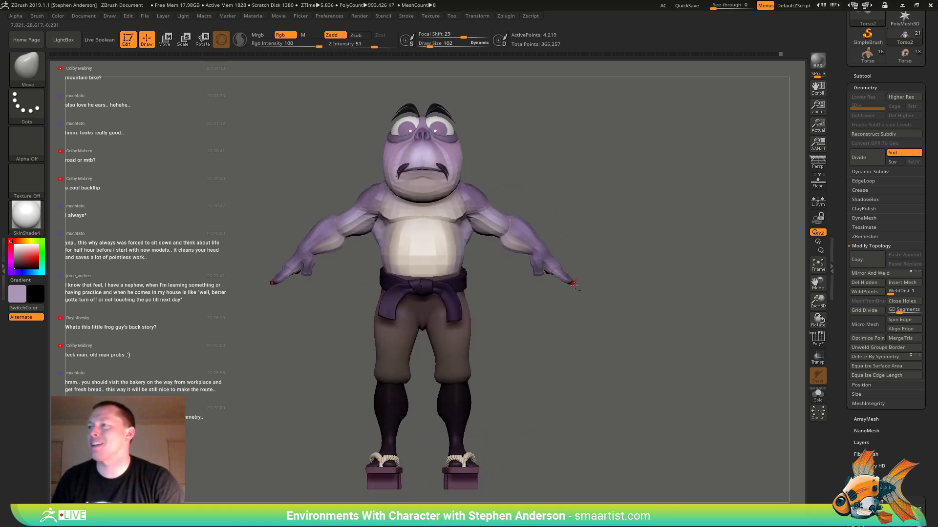
- Show the polygroup wireframe again and invert the soft ear mask so that only the ears stay editable
left_click_drag(519, 283, 464, 442, "alt")
right_click_drag(464, 442, 470, 443)
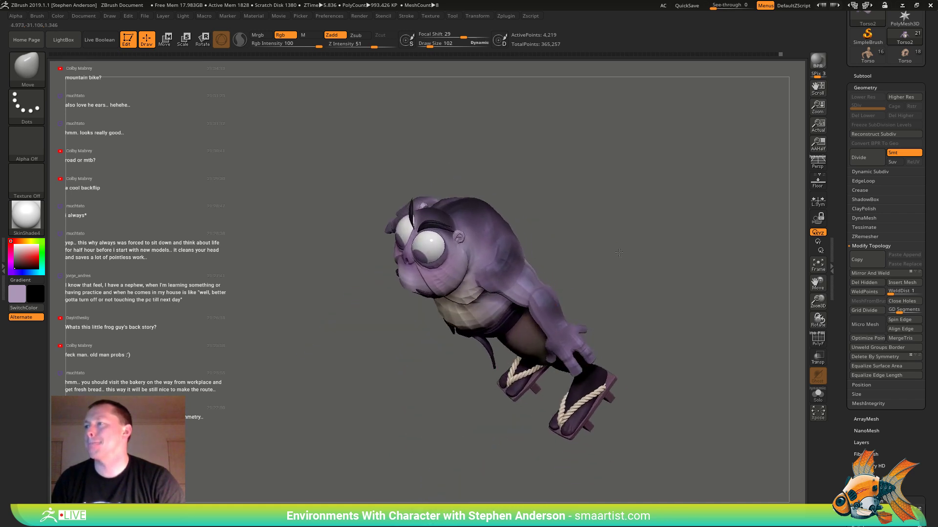
right_click_drag(470, 210, 477, 274)
mouse_move(479, 230)
right_mouse_down("ctrl")
mouse_move(485, 316)
mouse_move(472, 307)
mouse_move(459, 265)
right_mouse_up("ctrl")
key("shift+f")
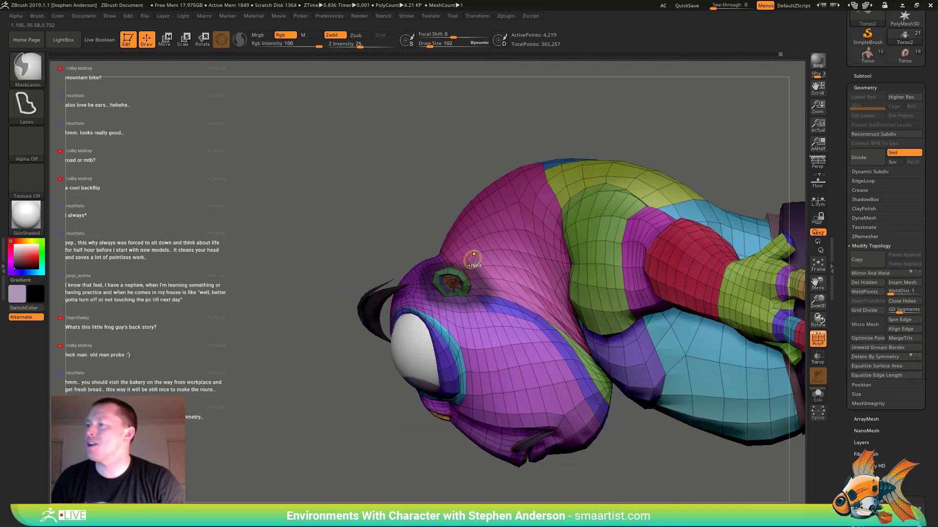
left_click(410, 210, "ctrl")
key("ctrl+z")
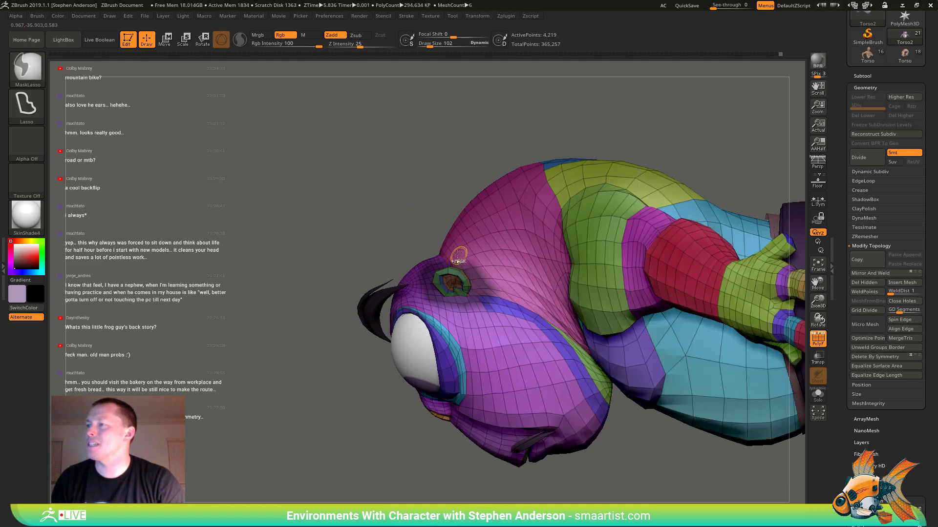
left_click(414, 211, "ctrl")
mouse_move(481, 266)
right_mouse_down()
mouse_move(517, 284)
mouse_move(494, 277)
right_mouse_up()
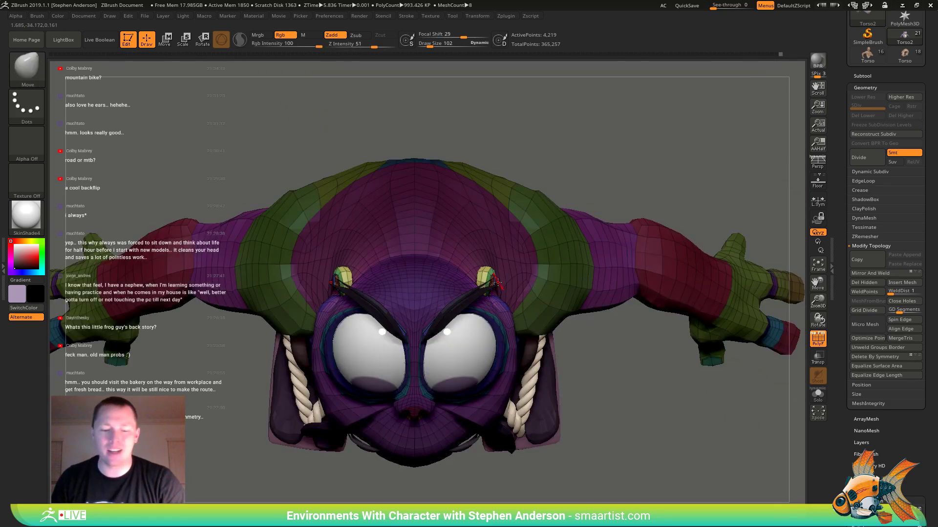
- Adjust the placement of the unmasked ears on the head with the transform gizmo
key("w")
left_click_drag(384, 234, 367, 240)
right_click_drag(367, 239, 523, 329)
- Return to the Move brush, set its draw size to 323 and pull in the ear's upper front rim
key("b")
key("m")
key("v")
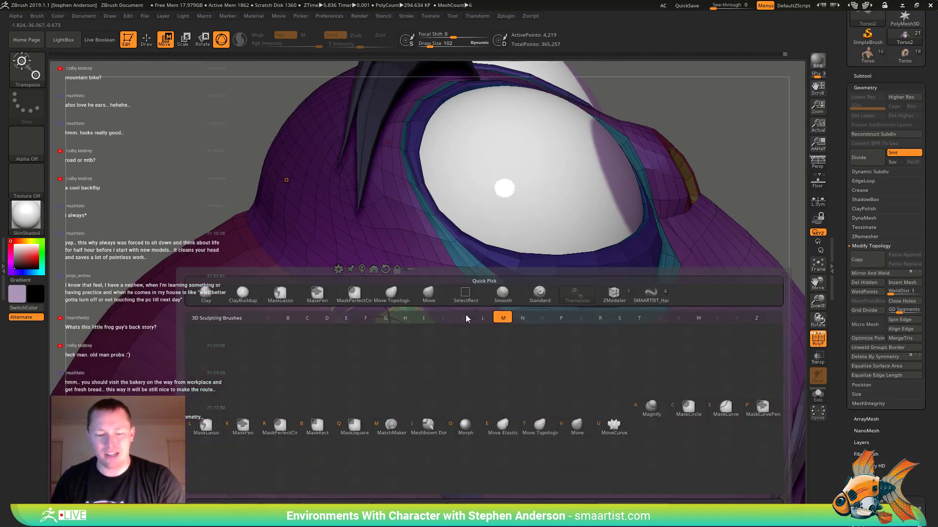
mouse_move(465, 315)
right_mouse_down()
mouse_move(432, 368)
mouse_move(443, 326)
right_mouse_up()
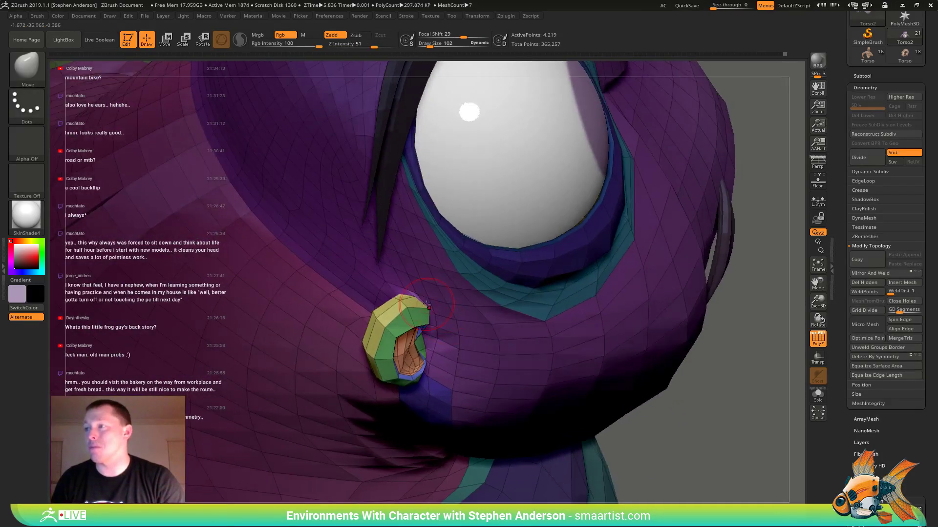
key("s")
left_click_drag(426, 305, 419, 306)
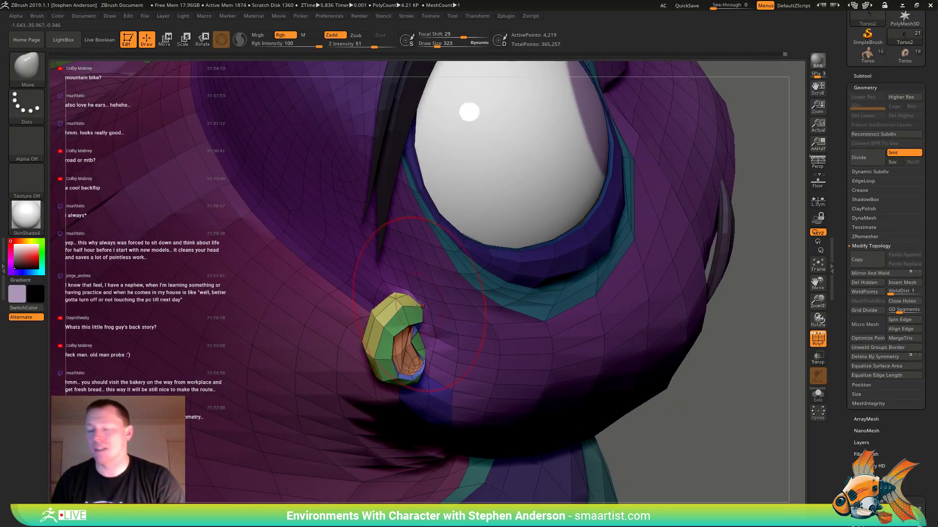
- Reposition the ear against the side of the head using the gizmo's free screen movement
key("w")
right_click_drag(380, 381, 438, 349)
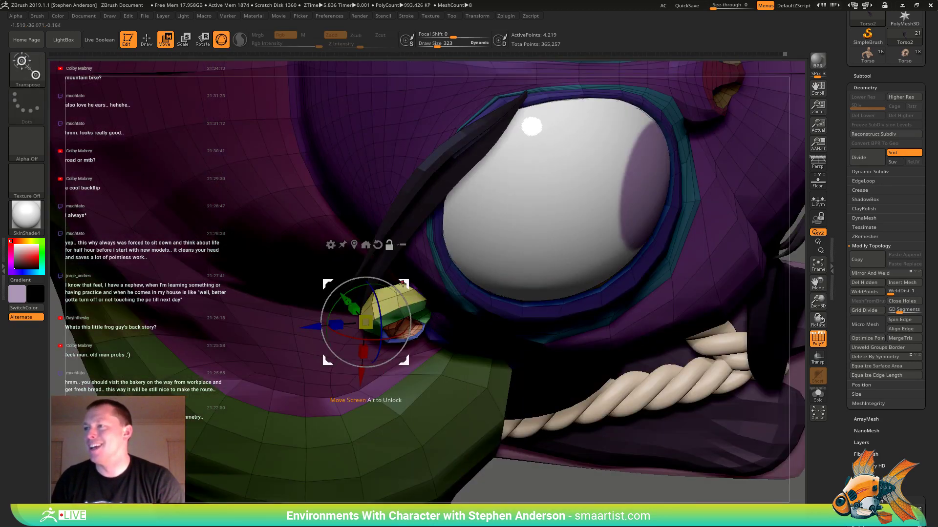
left_click_drag(366, 323, 449, 283)
right_click_drag(477, 309, 475, 212)
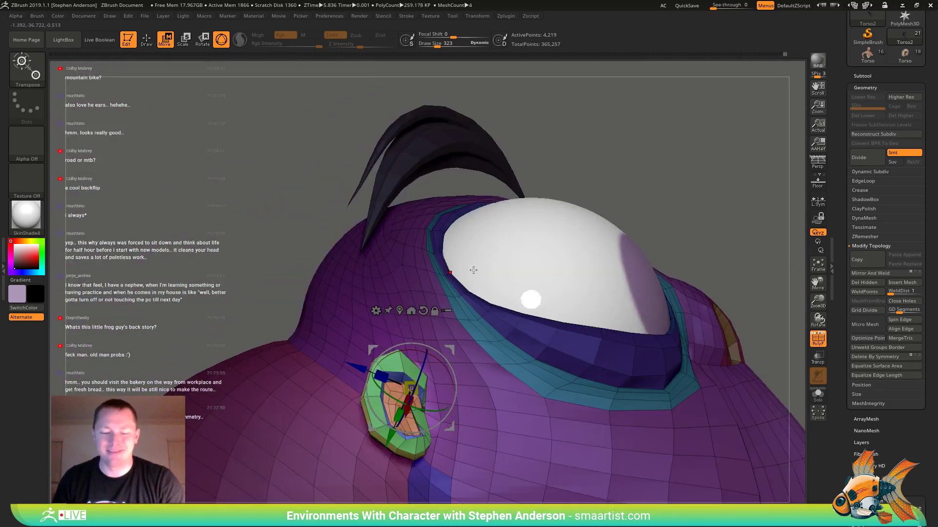
- Return to sculpting with the Move brush and set its draw size to 189 for the ear's front edge
key("q")
right_click_drag(430, 306, 435, 373)
type("s")
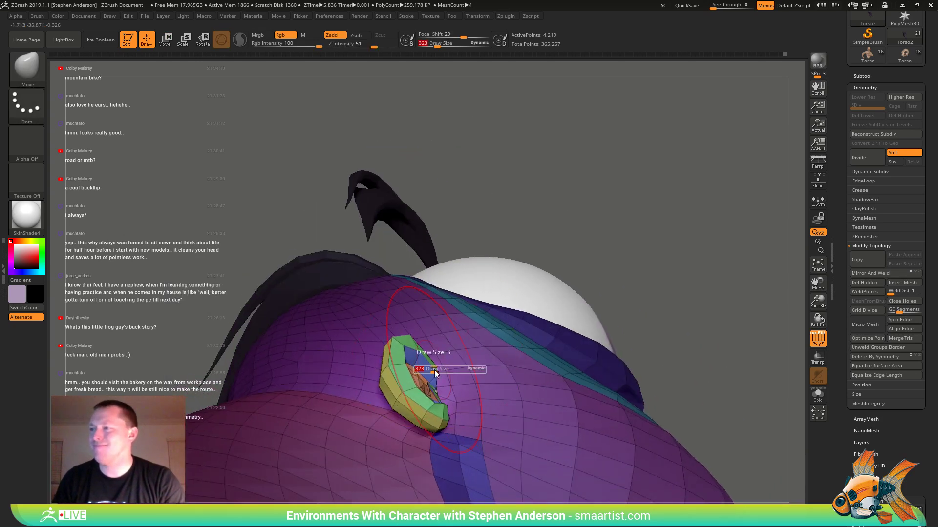
type("189")
key("Return")
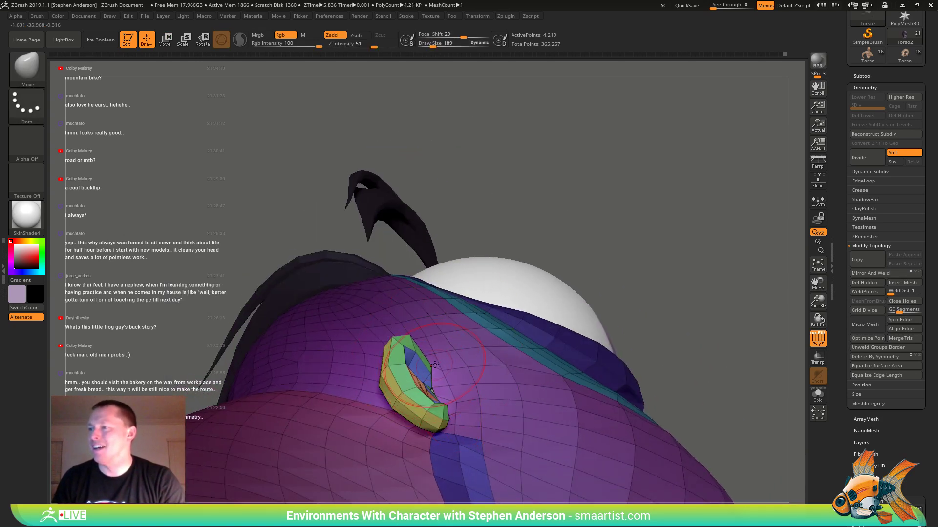
- Reshape the ear's front edge with the brush at draw size 124, raise the subdivision level and smooth the junction with the head
mouse_move(447, 368)
right_mouse_down()
mouse_move(461, 407)
mouse_move(446, 404)
right_mouse_up()
key("s")
left_click_drag(447, 405, 430, 405)
mouse_move(473, 405)
right_mouse_down()
mouse_move(439, 407)
mouse_move(484, 409)
mouse_move(464, 382)
mouse_move(433, 407)
right_mouse_up()
key("d")
key("shift")
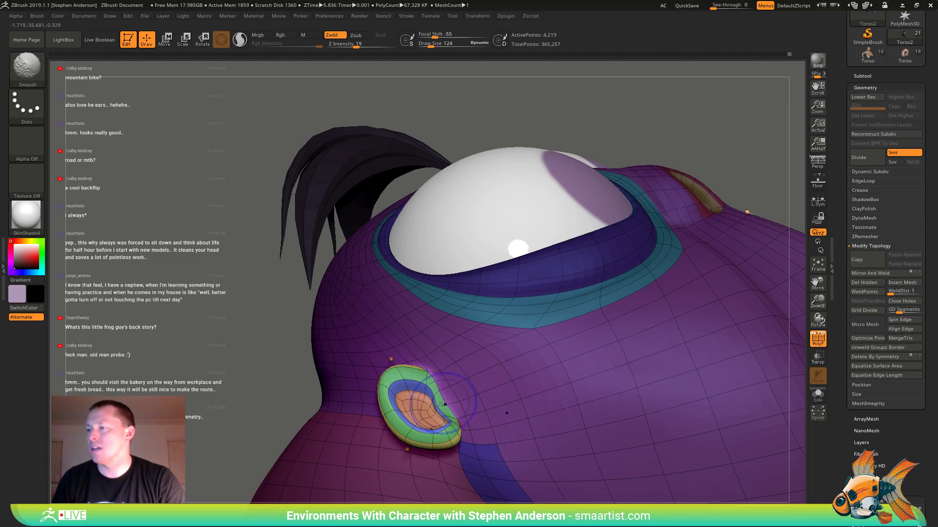
- Preview the head without the wireframe and nudge the ear's attachment with the Move brush
mouse_move(443, 403)
right_mouse_down()
mouse_move(459, 388)
mouse_move(433, 380)
mouse_move(430, 326)
mouse_move(426, 362)
mouse_move(437, 362)
mouse_move(428, 350)
mouse_move(481, 317)
right_mouse_up()
key("shift+f")
mouse_move(410, 239)
right_mouse_down()
mouse_move(396, 283)
mouse_move(421, 336)
mouse_move(412, 365)
mouse_move(416, 359)
right_mouse_up()
key("shift+f")
left_click_drag(415, 352, 414, 353)
mouse_move(421, 358)
right_mouse_down()
mouse_move(380, 365)
mouse_move(391, 358)
right_mouse_up()
- Set the Move brush's draw size to 142 and reshape the orange inner polygroup of the ear
key("s")
left_click_drag(444, 361, 448, 361)
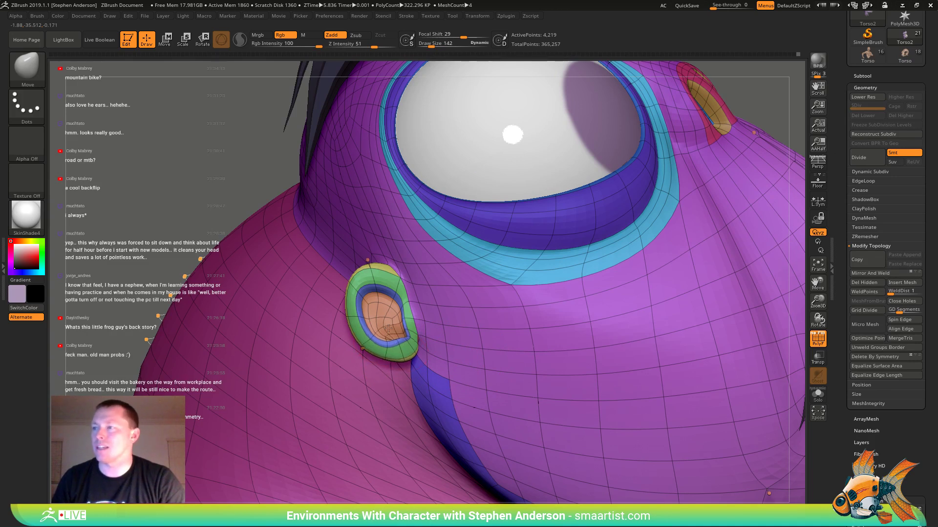
left_click_drag(388, 328, 374, 338)
right_click_drag(376, 330, 387, 357)
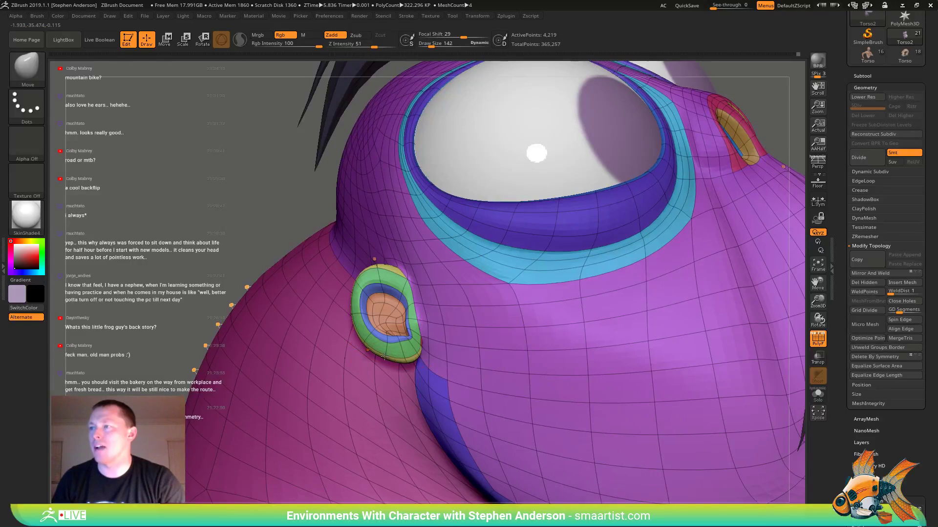
- Collapse an edge on the back of the neck at the lowest subdivision level, using ZModeler's Collapse edge action
mouse_move(377, 315)
right_mouse_down()
mouse_move(386, 322)
mouse_move(376, 318)
mouse_move(410, 293)
mouse_move(387, 289)
mouse_move(312, 356)
mouse_move(364, 366)
mouse_move(322, 257)
right_mouse_up()
left_click_drag(323, 257, 281, 398, "shift")
right_click_drag(306, 244, 326, 322)
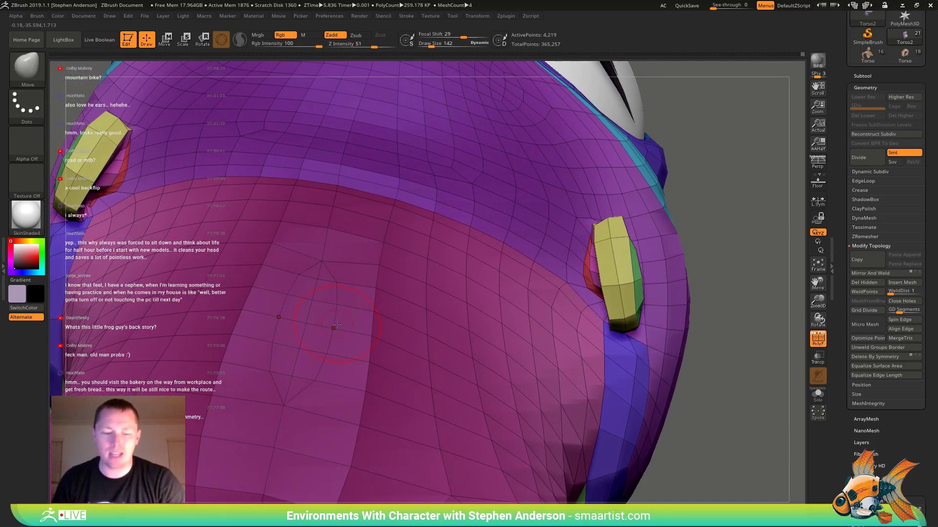
key("b")
key("z")
key("m")
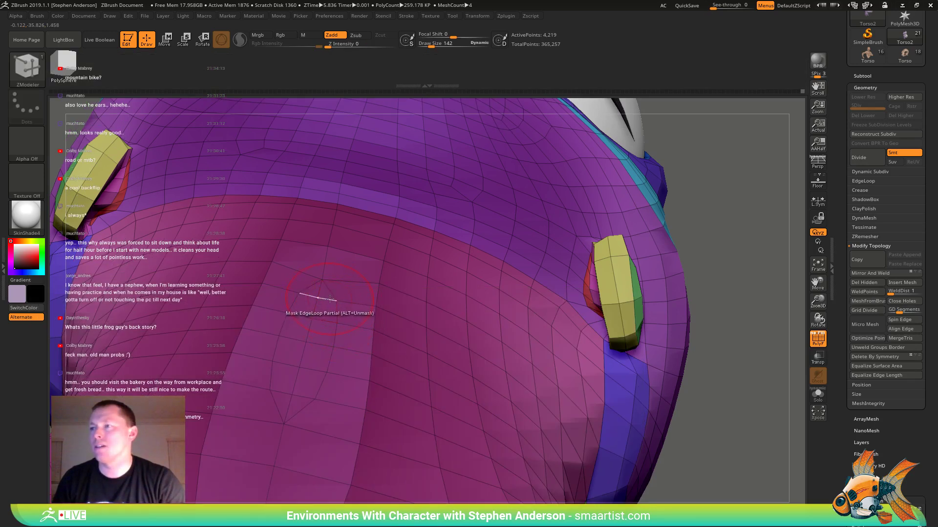
key("space")
left_click(260, 322)
left_click(328, 323)
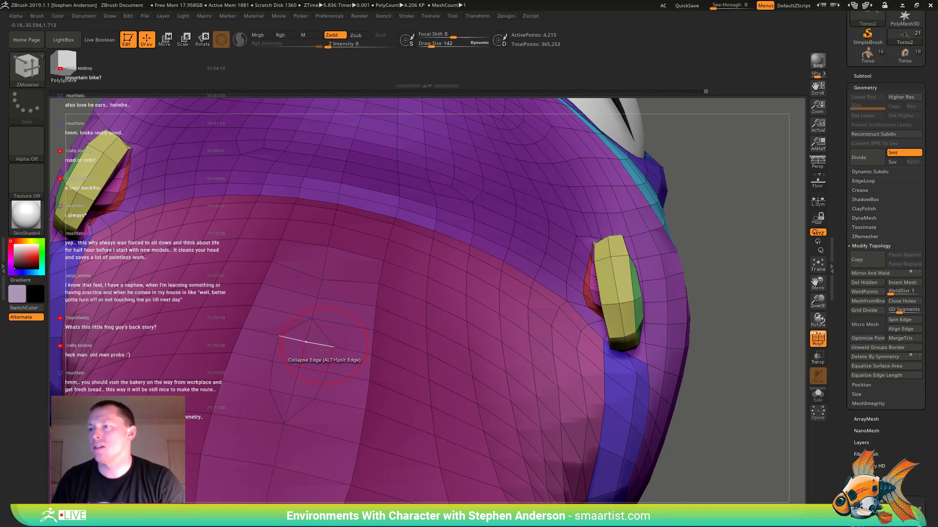
- Collapse the remaining edges of the small diamond-shaped faces on the back of the neck with ZModeler
left_click(307, 379)
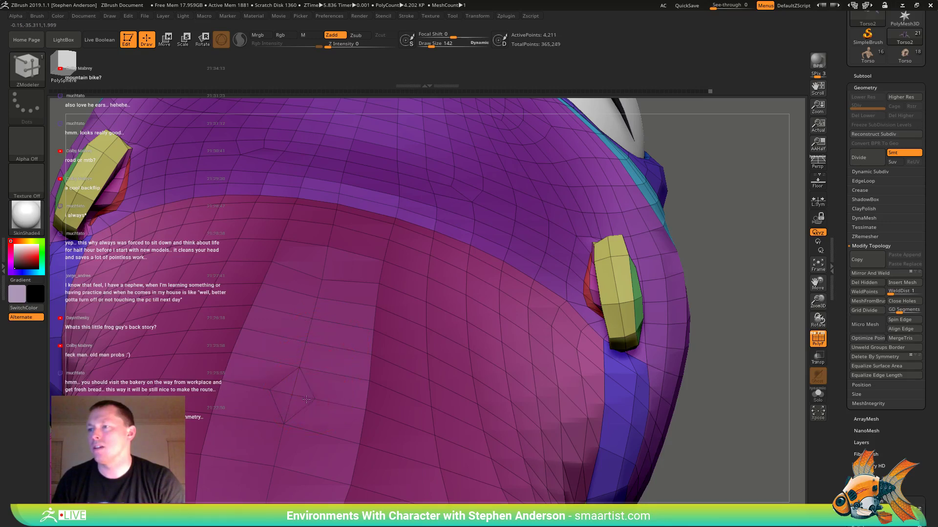
left_click(306, 400)
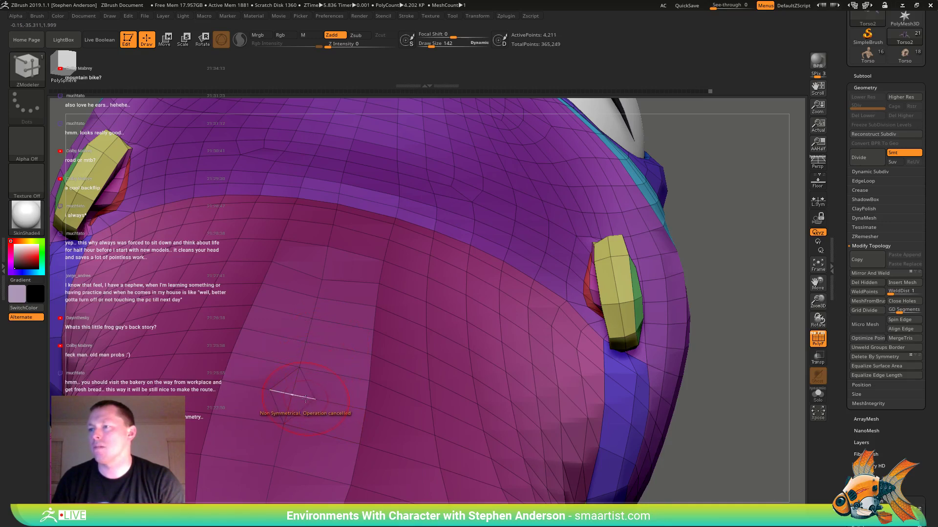
left_click(306, 399)
right_click_drag(351, 419, 352, 376, "ctrl")
right_click_drag(353, 455, 350, 246, "alt")
right_click_drag(350, 247, 391, 283)
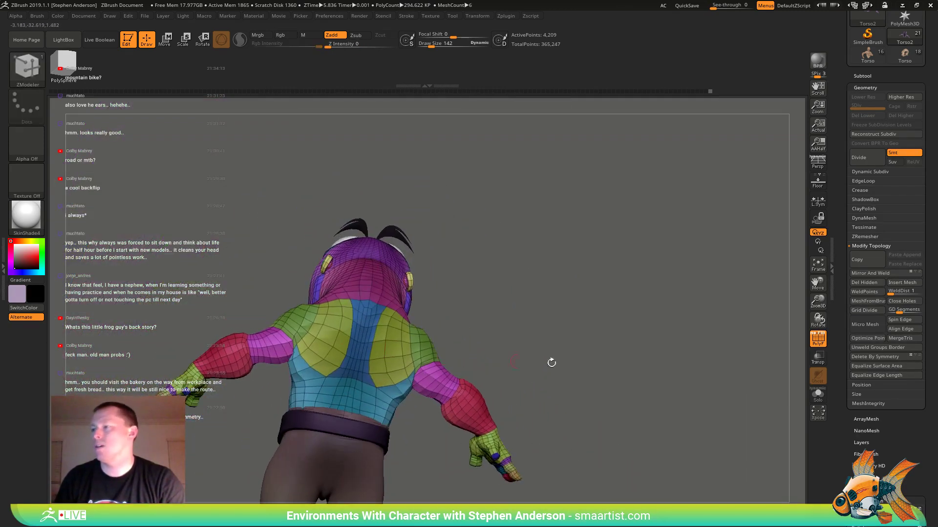
- Isolate the body mesh in Solo mode and flip its normals to expose the inside of the head around the mouth
left_click(817, 396)
right_click_drag(393, 348, 317, 308)
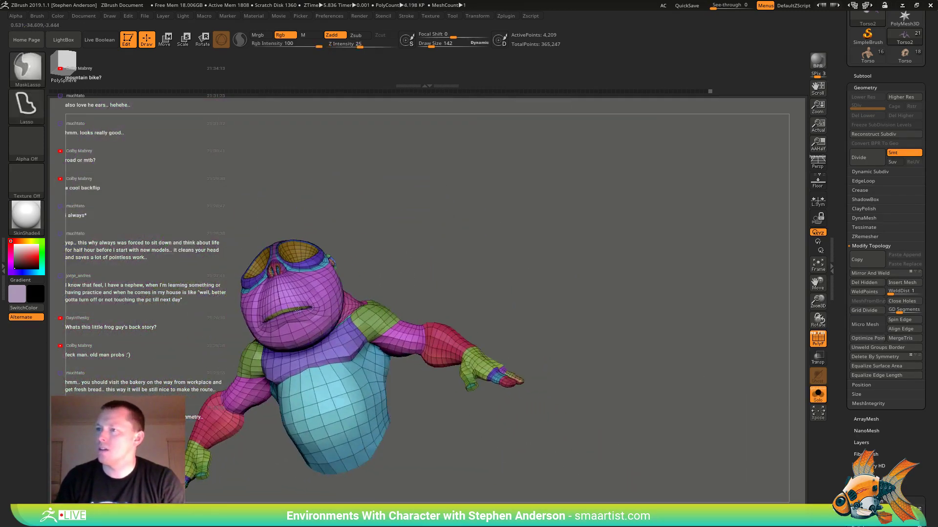
right_click_drag(234, 302, 435, 442, "ctrl")
right_click_drag(215, 343, 361, 356)
scroll(923, 328, "down", 15)
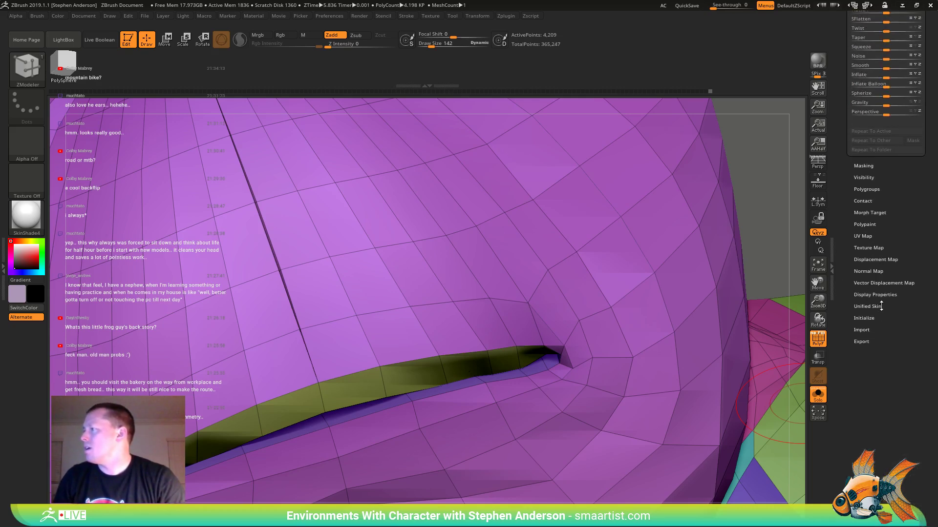
left_click(877, 295)
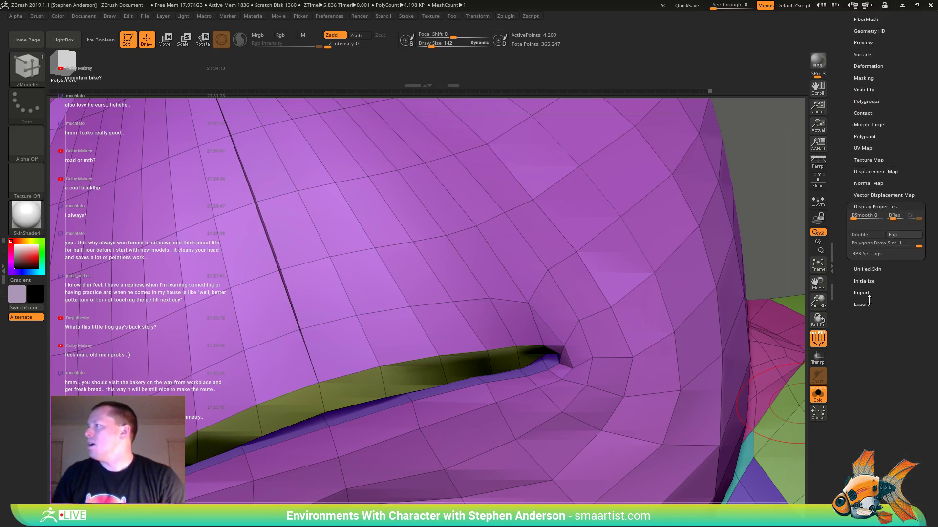
left_click(896, 235)
mouse_move(380, 332)
right_mouse_down()
mouse_move(314, 398)
mouse_move(344, 341)
mouse_move(335, 298)
right_mouse_up()
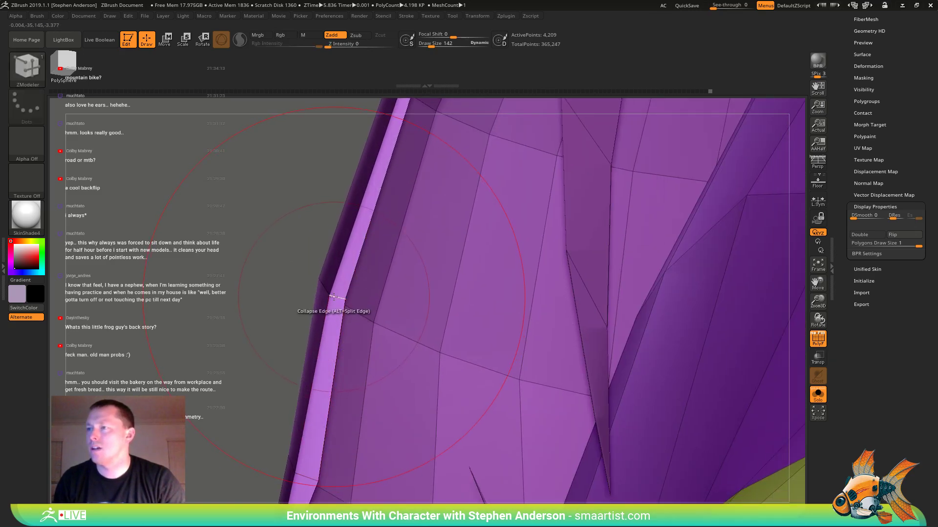
- Collapse the short edges across the narrow sliver strip running along the inside of the head's centre line
left_click(334, 296)
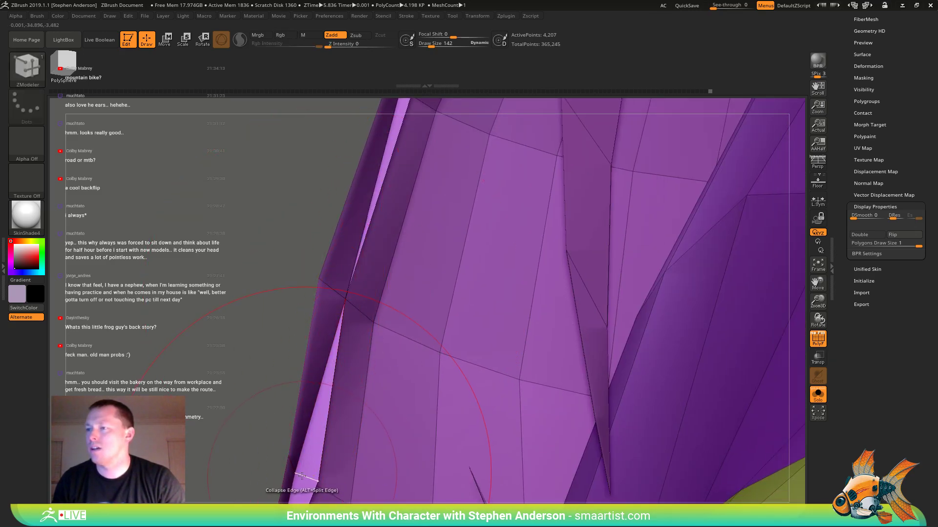
right_click_drag(312, 406, 367, 258)
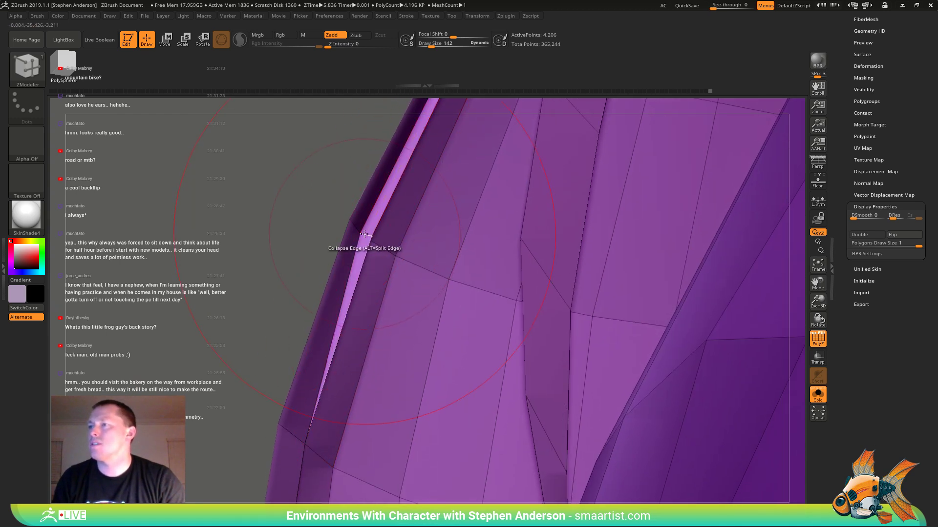
left_click(364, 235)
right_click_drag(365, 235, 380, 128)
left_click(416, 242)
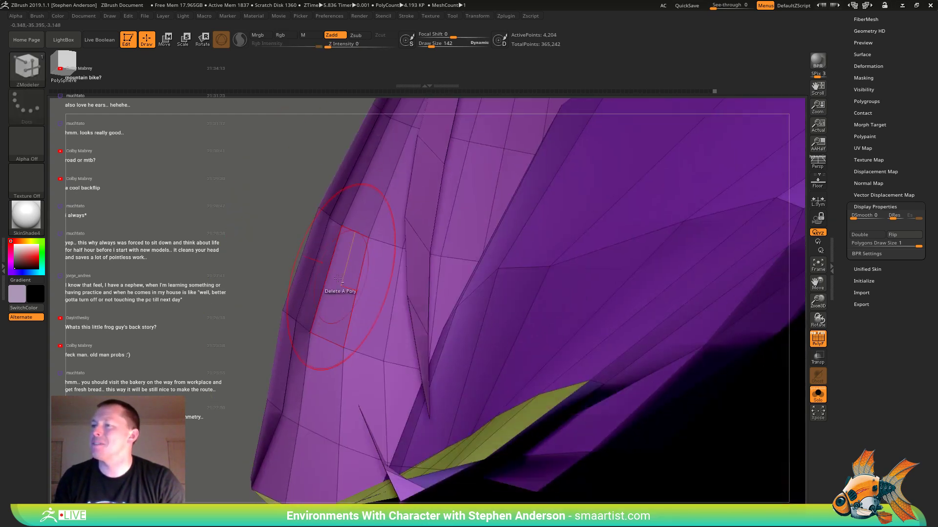
- Collapse the leftover short edges farther along the head's centre line and stitch two loose points together
right_click_drag(296, 306, 319, 308)
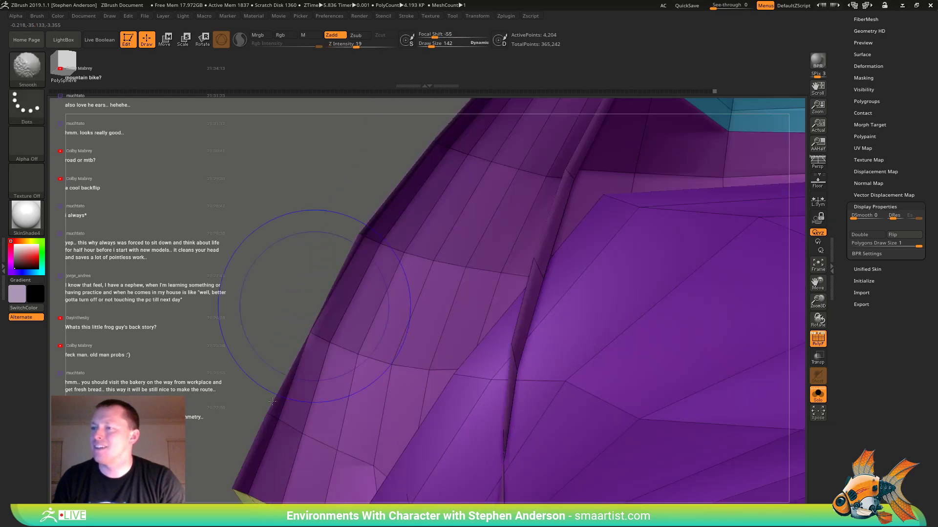
mouse_move(262, 314)
right_mouse_down()
mouse_move(279, 391)
mouse_move(293, 408)
mouse_move(260, 372)
mouse_move(246, 386)
mouse_move(249, 352)
mouse_move(274, 381)
right_mouse_up()
right_click_drag(268, 415, 246, 372)
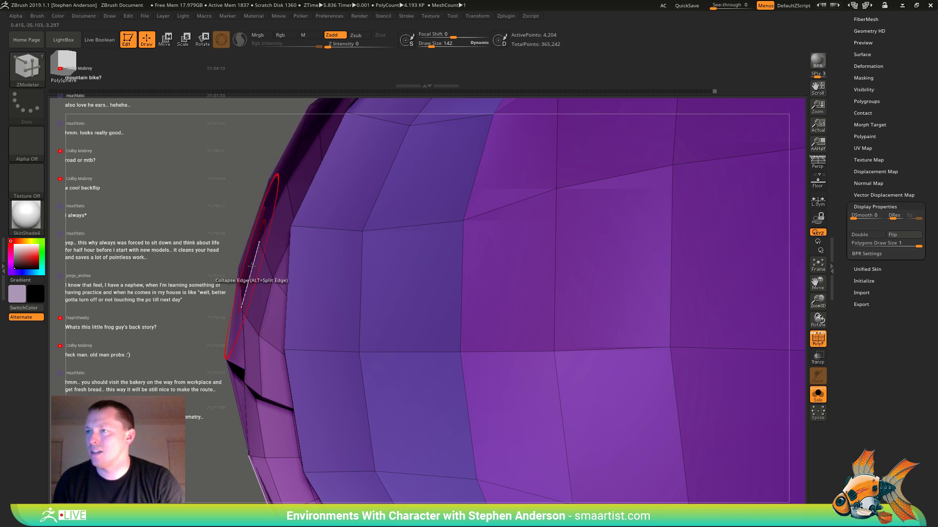
mouse_move(256, 282)
right_mouse_down()
mouse_move(253, 331)
mouse_move(208, 323)
right_mouse_up()
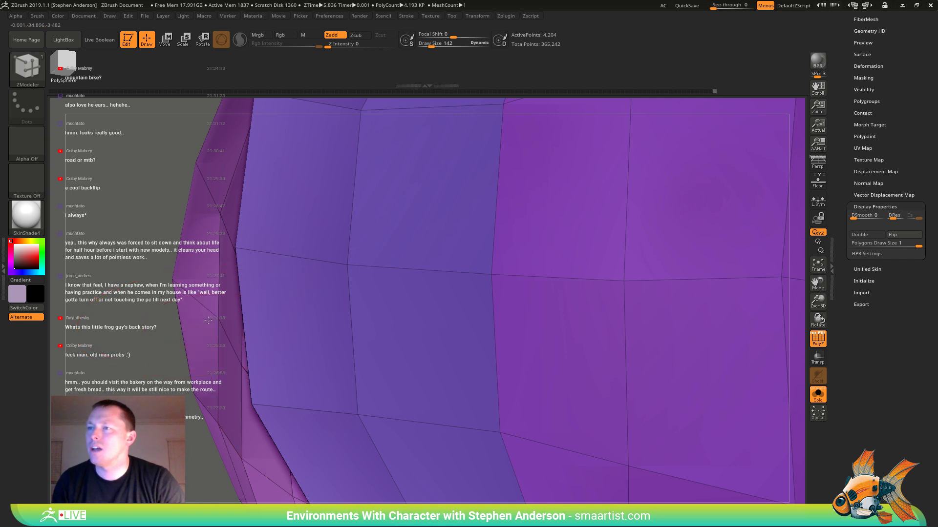
mouse_move(248, 377)
right_mouse_down()
mouse_move(245, 355)
mouse_move(247, 364)
right_mouse_up()
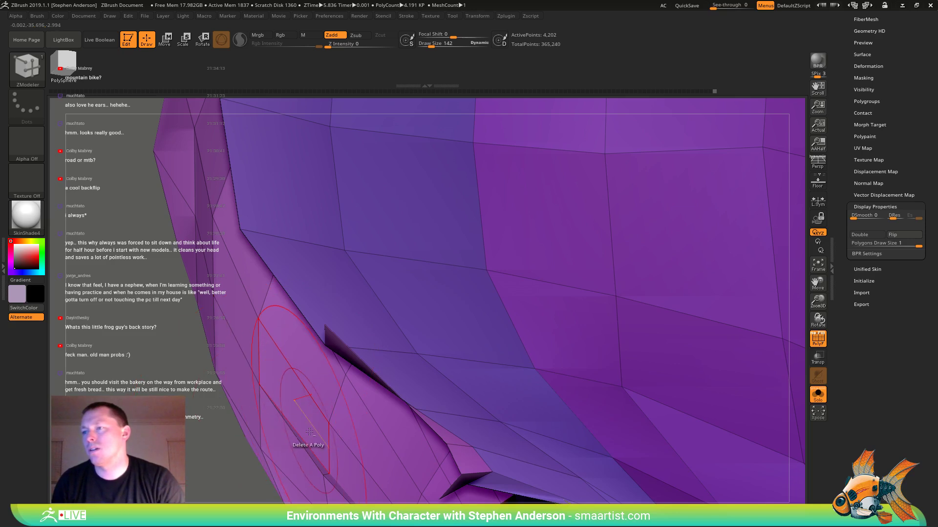
right_click_drag(309, 432, 295, 342)
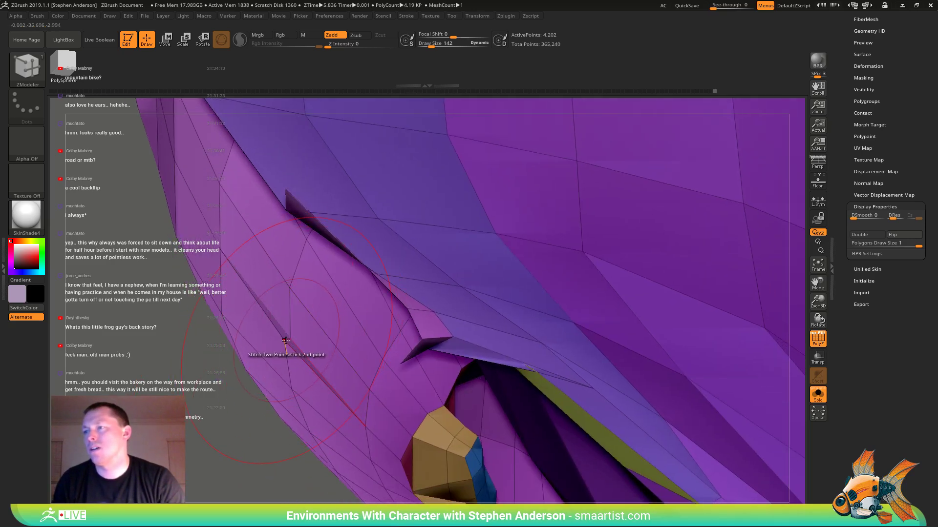
left_click(287, 340)
right_click_drag(327, 399, 415, 371)
- Flip the normals back outward, activate the Move brush and examine the cleaned surface around the mouth and muzzle
left_click(905, 237)
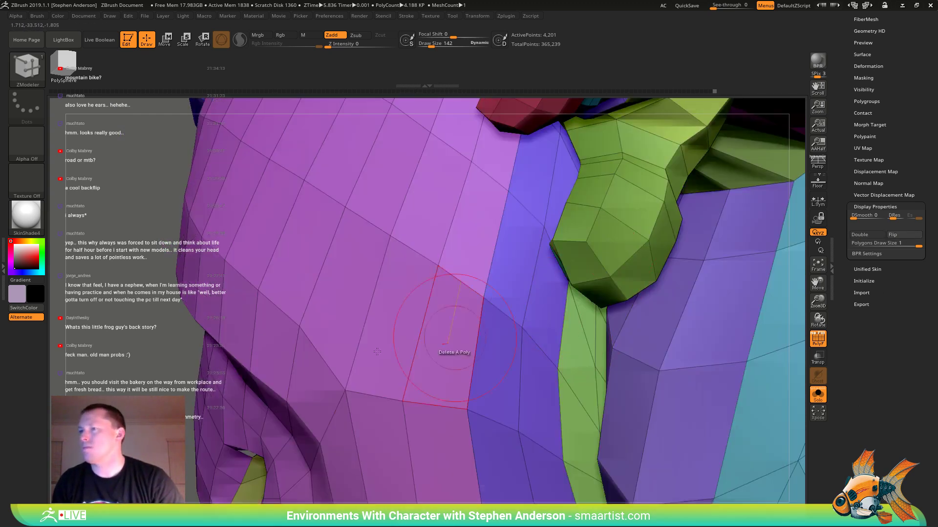
right_click_drag(273, 376, 299, 345)
key("b")
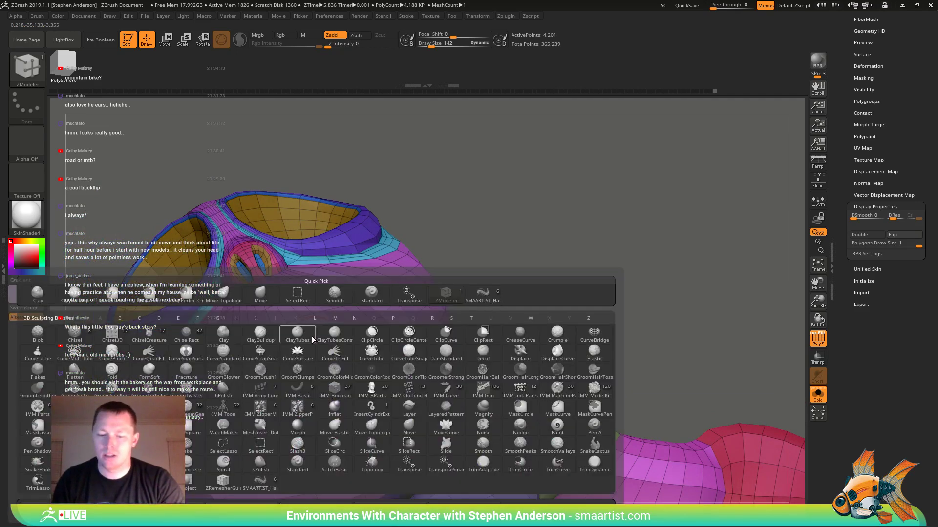
key("m")
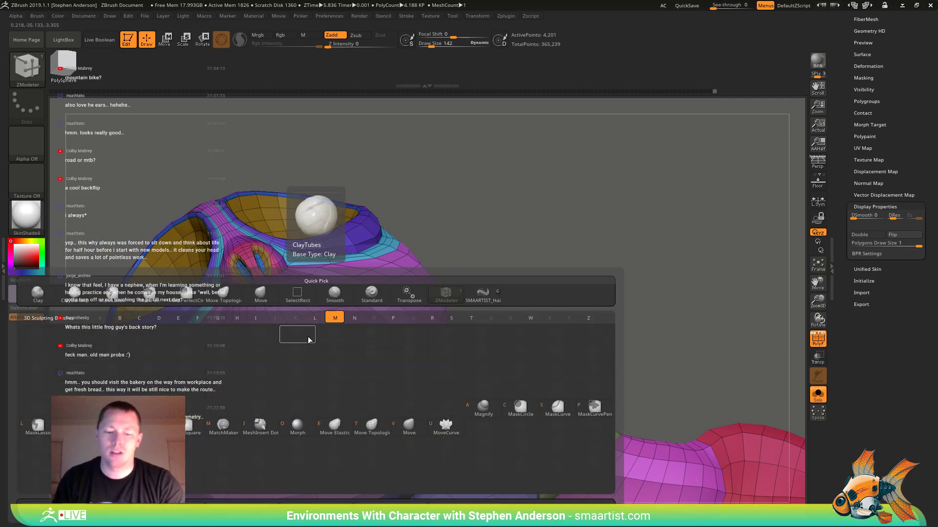
key("v")
mouse_move(309, 337)
right_mouse_down()
mouse_move(319, 318)
mouse_move(303, 344)
right_mouse_up()
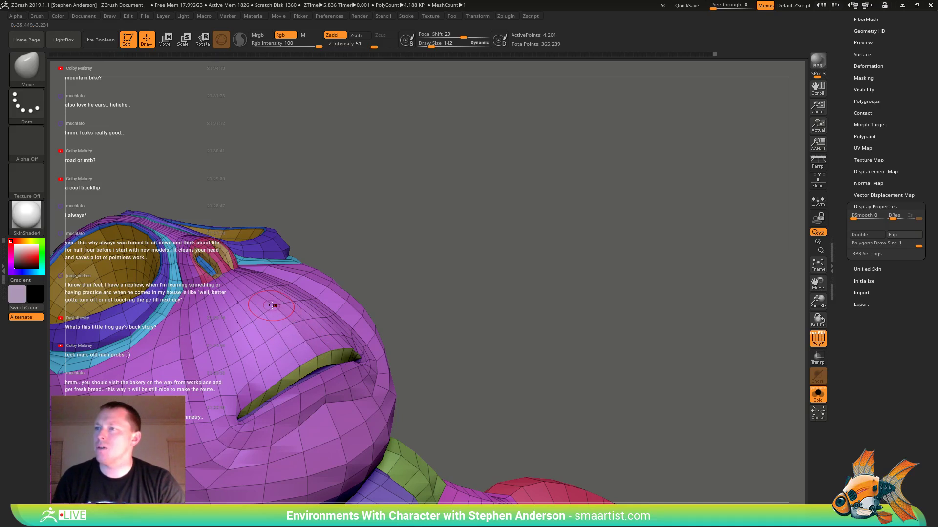
right_click_drag(274, 306, 237, 289)
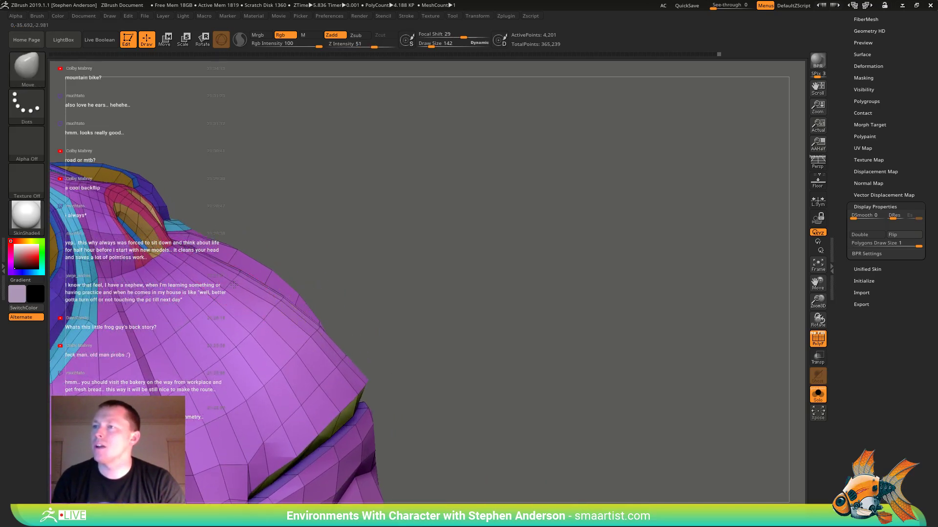
right_click_drag(266, 318, 288, 326)
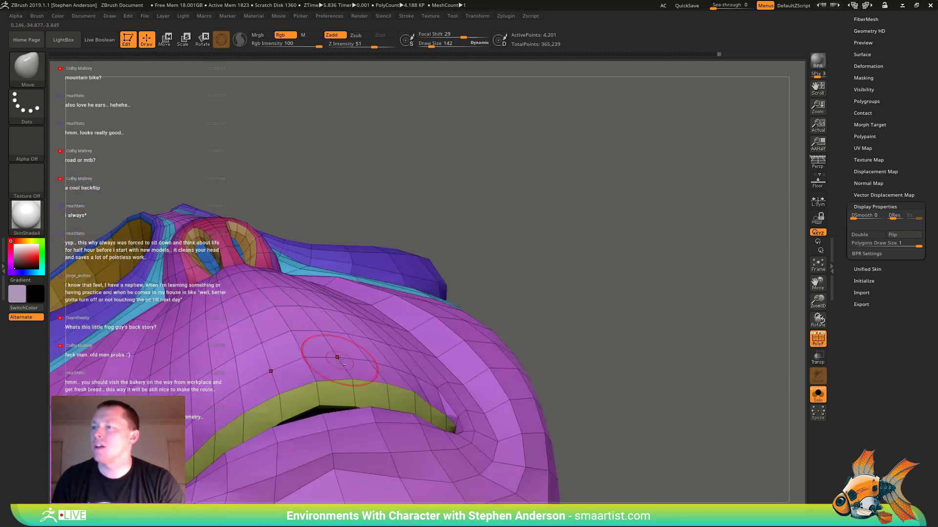
right_click_drag(337, 343, 324, 289)
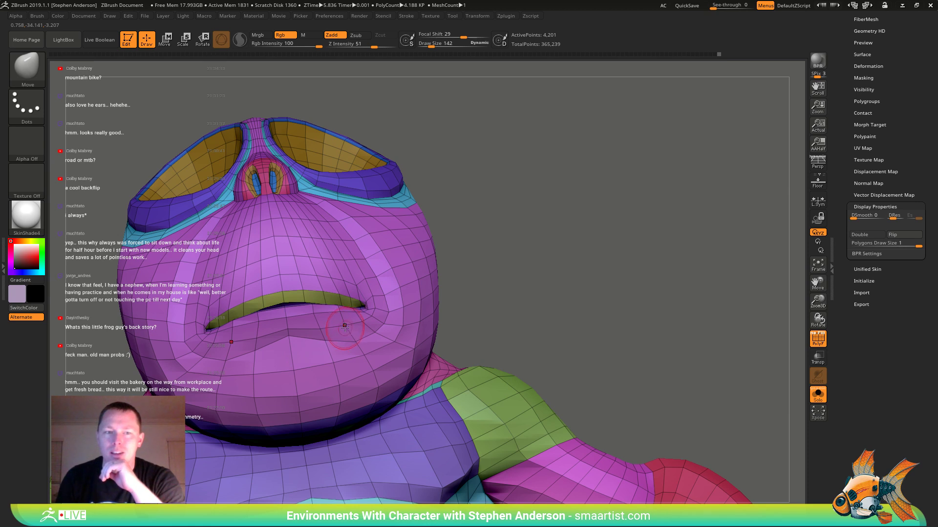
- Mask everything except the ear's orange inner polygroup, adjust it with the Move brush and clear the mask
mouse_move(298, 285)
right_mouse_down("alt")
mouse_move(520, 271)
mouse_move(598, 244)
mouse_move(588, 224)
mouse_move(494, 304)
mouse_move(560, 243)
right_mouse_up("alt")
key("w")
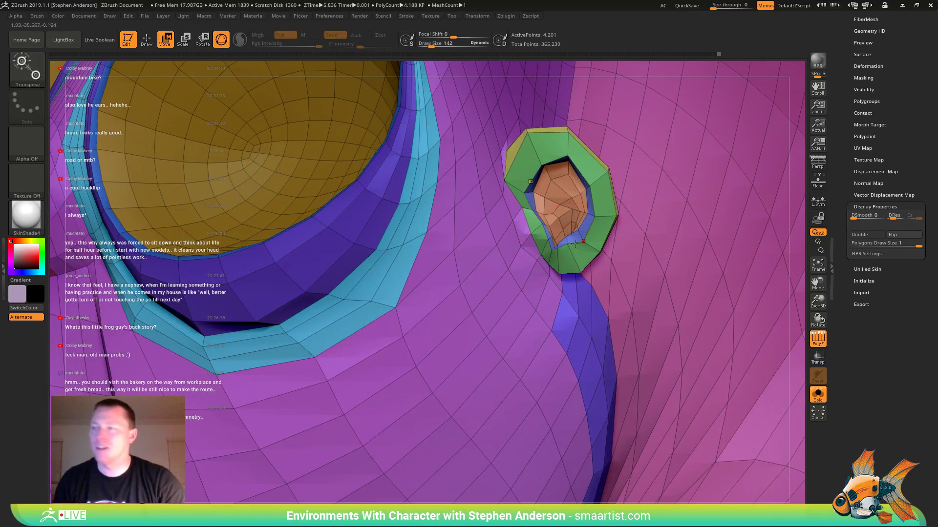
left_click(556, 212, "ctrl")
key("b")
key("m")
key("v")
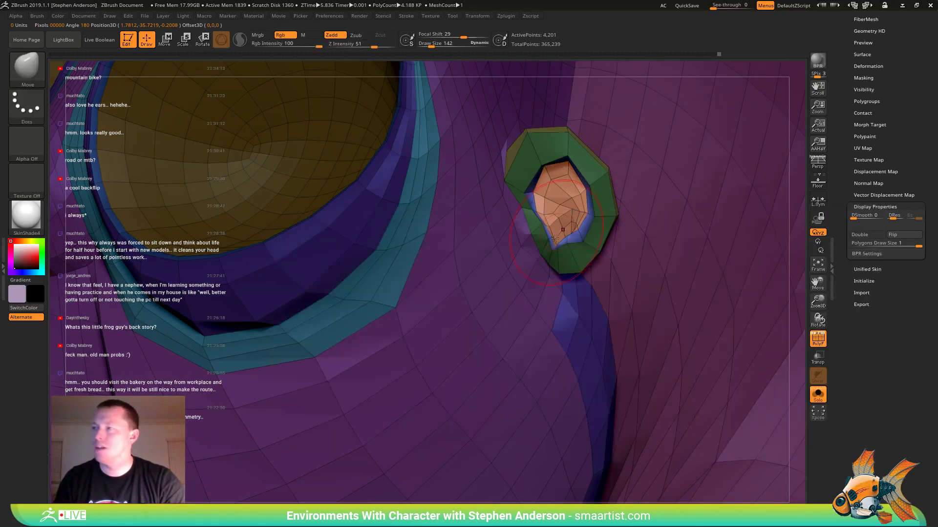
mouse_move(580, 212)
right_mouse_down()
mouse_move(572, 320)
mouse_move(567, 262)
right_mouse_up()
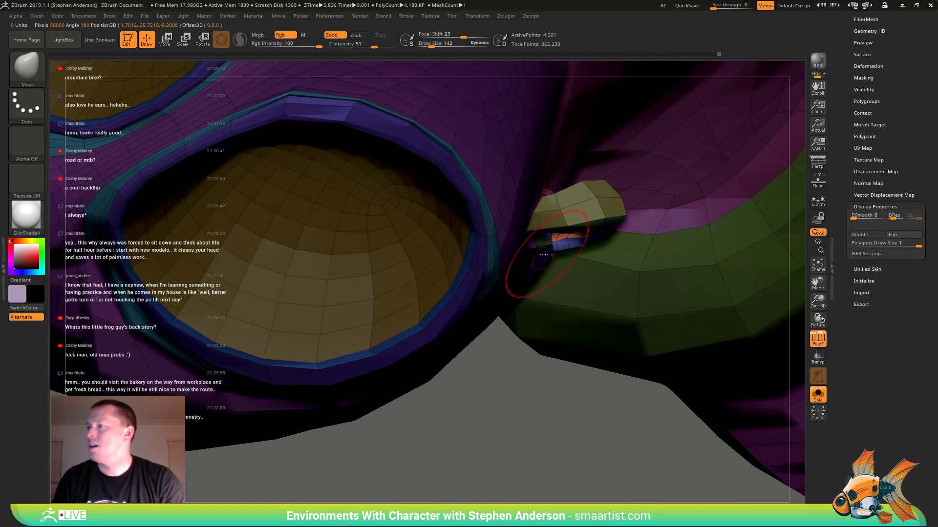
mouse_move(543, 255)
right_mouse_down()
mouse_move(503, 213)
mouse_move(519, 216)
mouse_move(518, 188)
right_mouse_up()
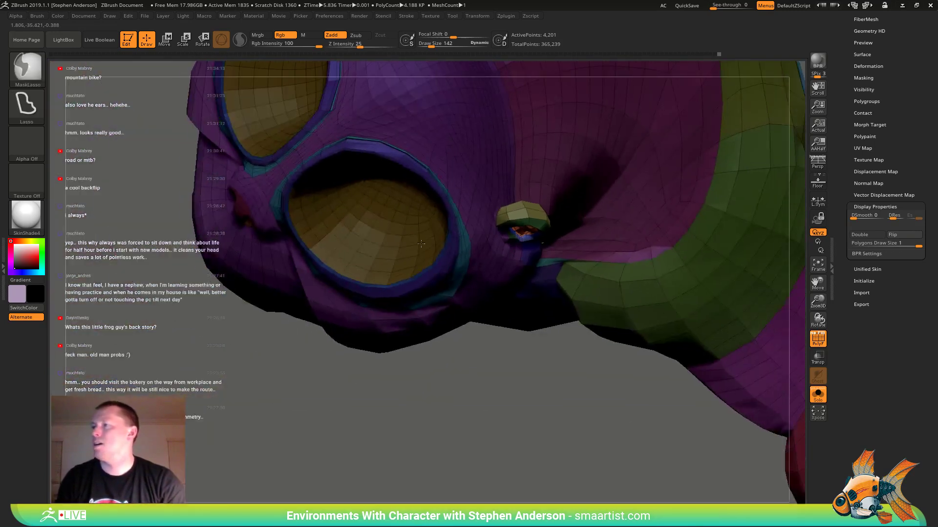
left_click_drag(484, 386, 495, 428, "ctrl")
mouse_move(532, 312)
right_mouse_down("ctrl")
mouse_move(547, 324)
mouse_move(555, 366)
right_mouse_up("ctrl")
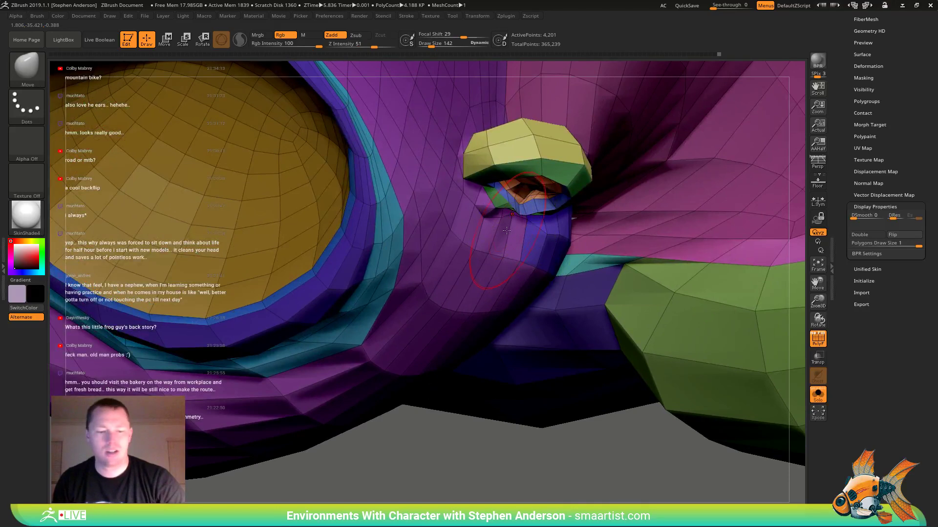
- Mask the mesh around the ear's rim polygroups and reshape the rim with the Move brush at draw size 85
key("w")
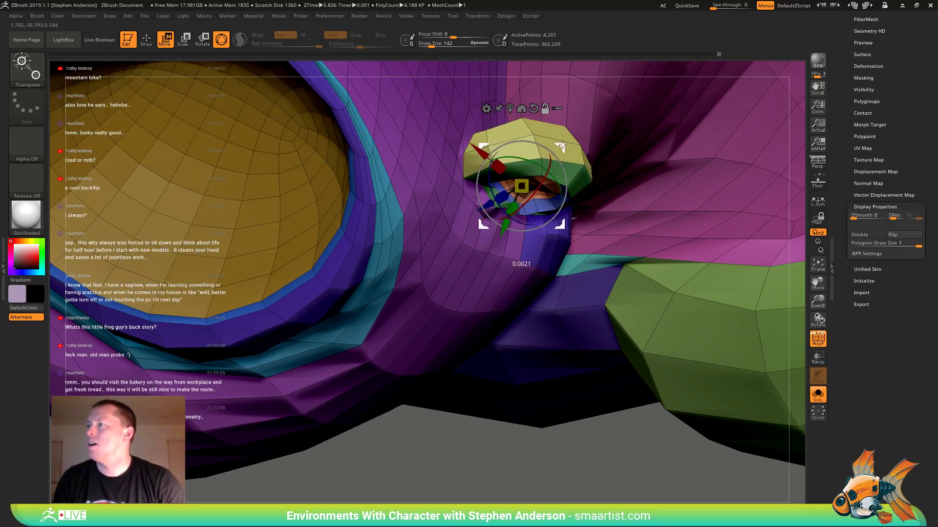
left_click_drag(563, 145, 707, 122, "alt")
left_click(508, 200, "ctrl")
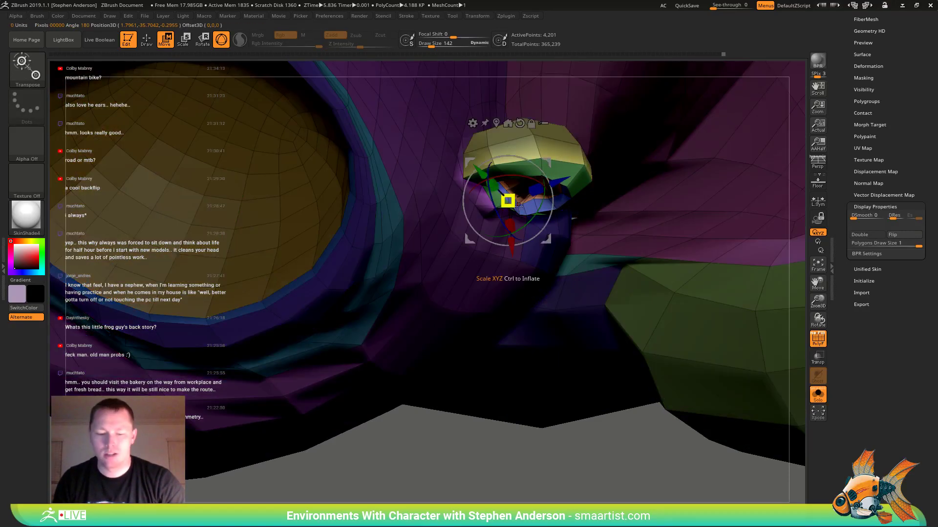
key("b")
key("m")
key("v")
key("s")
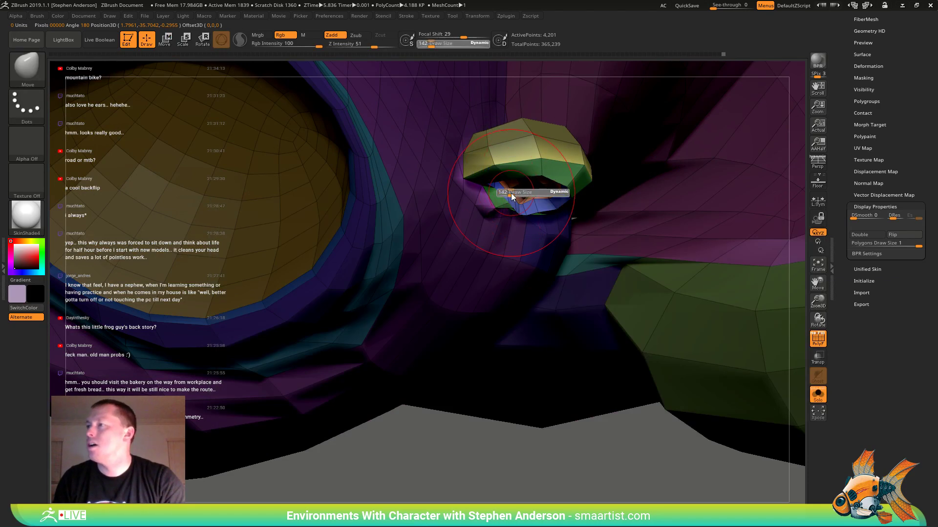
left_click_drag(448, 192, 449, 192)
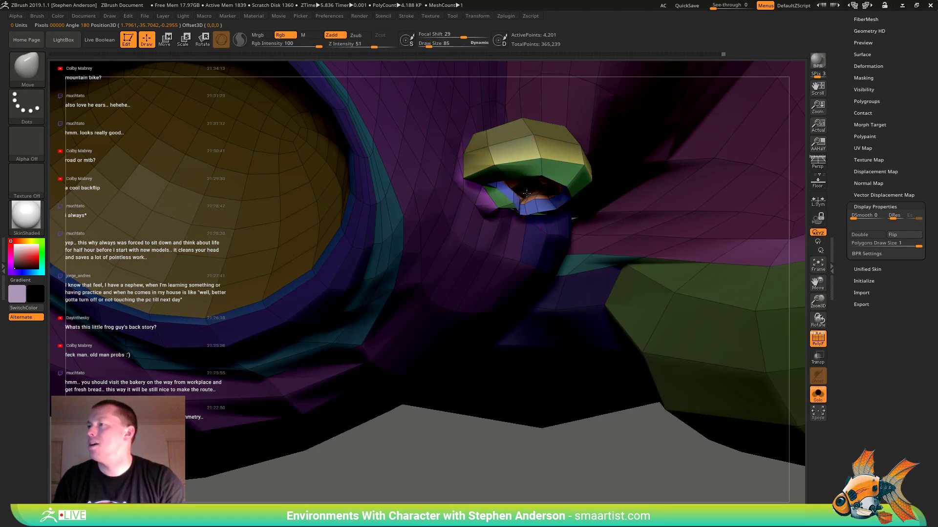
right_click_drag(512, 190, 493, 221)
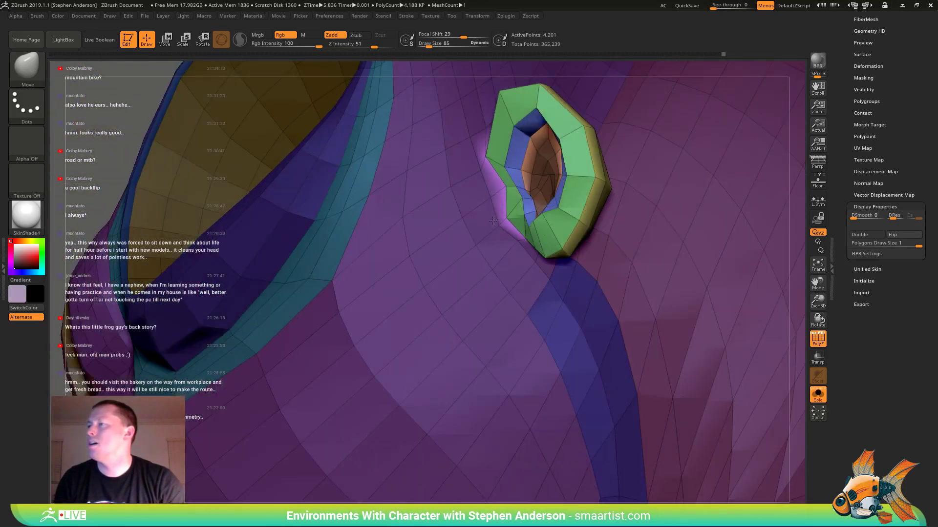
- Smooth the lower front edge of the ear rim, refine it at draw size 41 and clear the mask
key("shift")
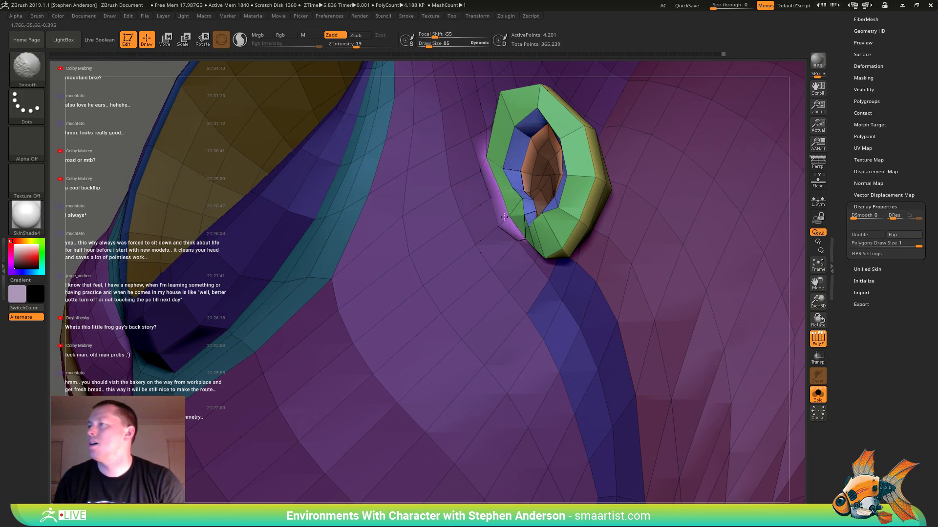
left_click_drag(515, 231, 519, 226, "shift")
mouse_move(520, 226)
right_mouse_down()
mouse_move(575, 206)
mouse_move(557, 201)
mouse_move(528, 215)
mouse_move(539, 167)
mouse_move(565, 184)
mouse_move(530, 148)
mouse_move(552, 150)
right_mouse_up()
key("s")
left_click_drag(710, 119, 713, 134, "ctrl")
- Hide the wireframe and leave Solo mode to review the full character's head with eyes and eyebrows
key("shift+f")
right_click_drag(659, 161, 570, 230, "ctrl")
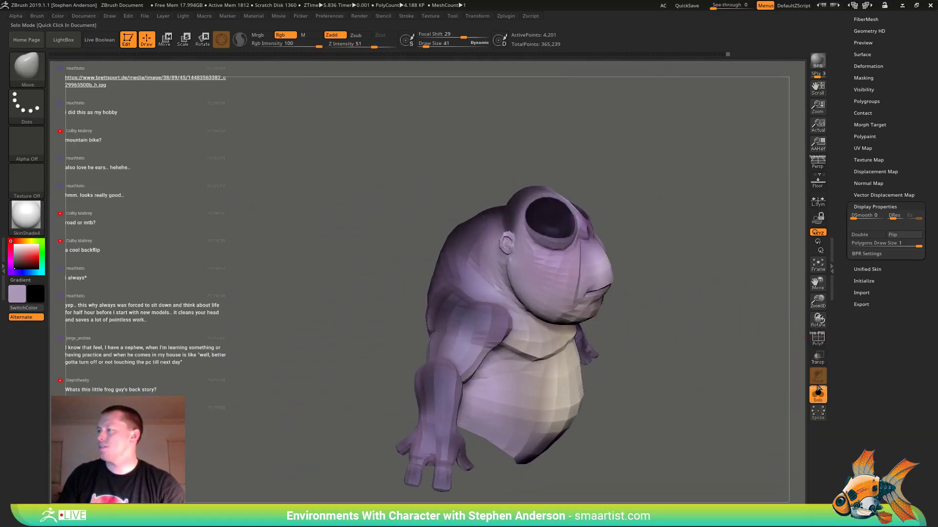
left_click(818, 394)
mouse_move(640, 243)
right_mouse_down()
mouse_move(703, 242)
mouse_move(636, 262)
mouse_move(699, 260)
mouse_move(639, 266)
mouse_move(589, 263)
mouse_move(570, 249)
mouse_move(657, 251)
mouse_move(586, 264)
mouse_move(553, 283)
right_mouse_up()
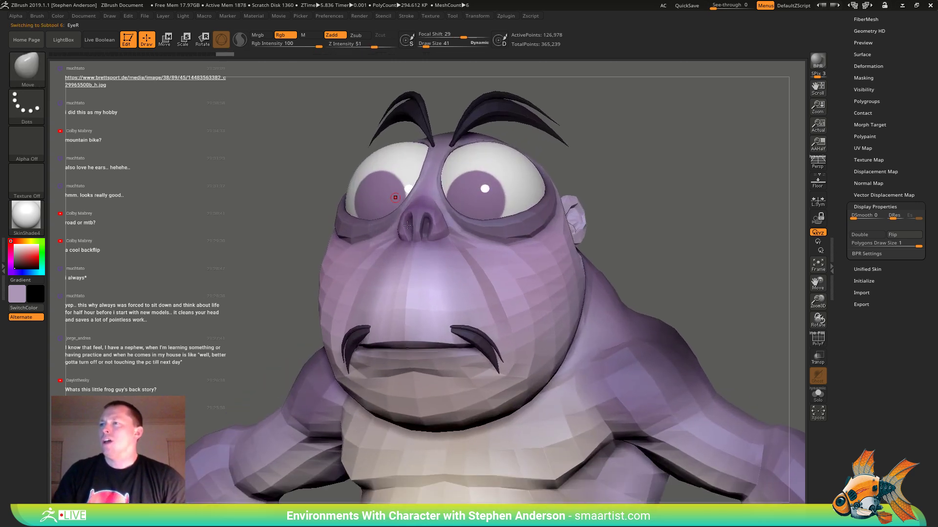
- Mask the EyeR subtool's iris by colour intensity and invert the mask so only the iris can be painted
right_click_drag(395, 197, 457, 276, "alt")
left_click_drag(891, 112, 885, 148)
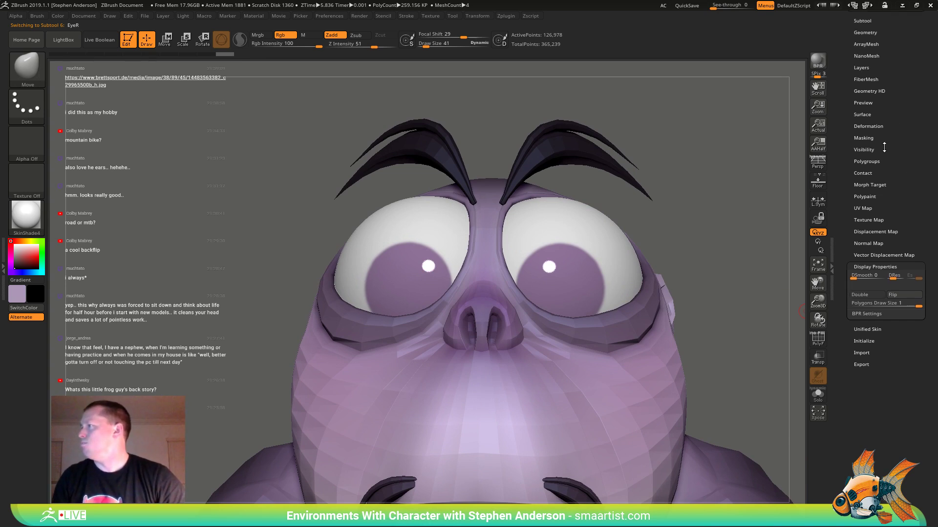
left_click(862, 138)
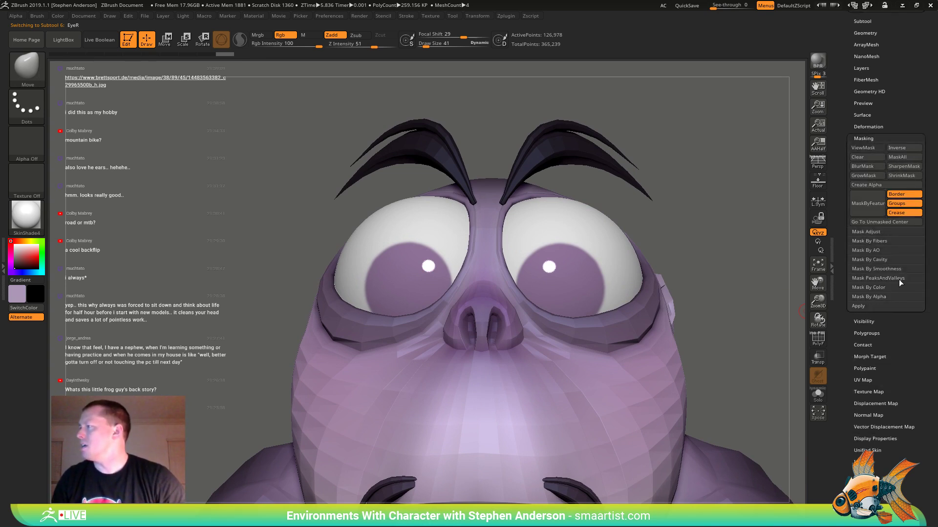
left_click(884, 287)
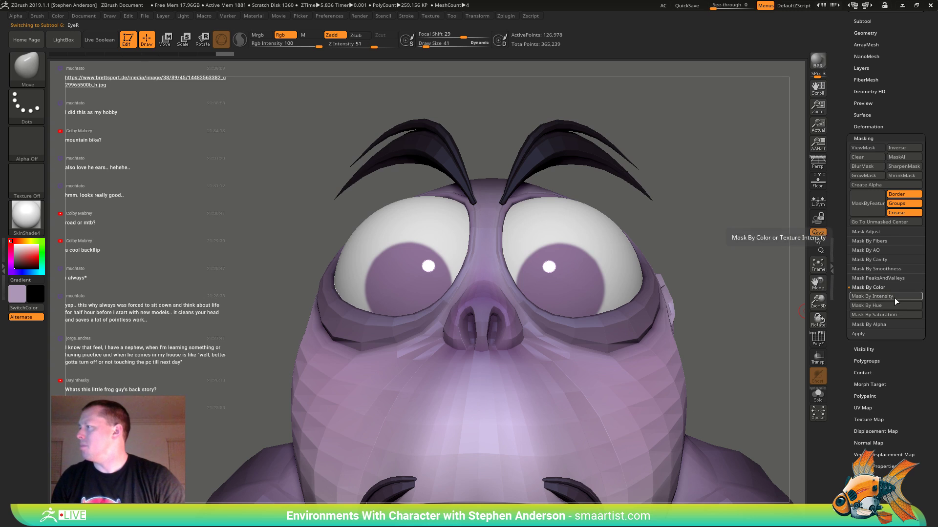
left_click(893, 297)
key("ctrl")
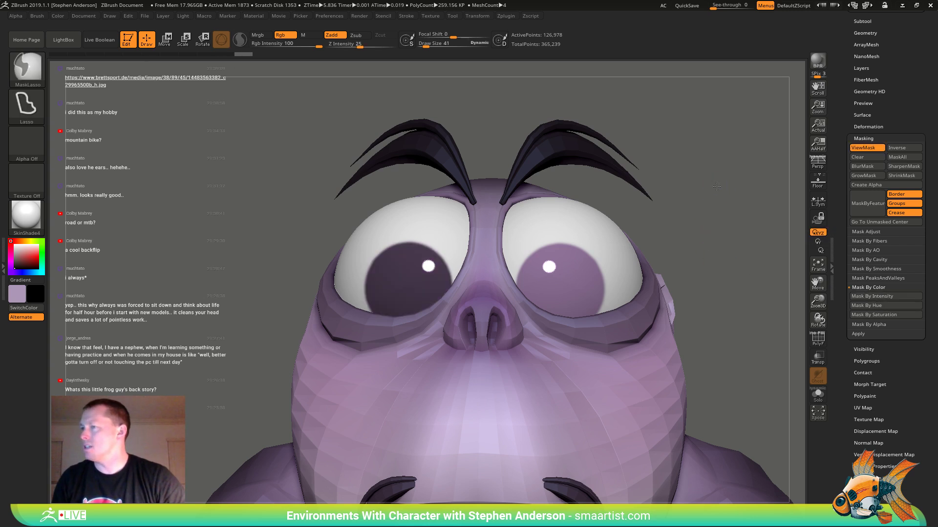
left_click(716, 187, "ctrl")
left_click(718, 191, "ctrl")
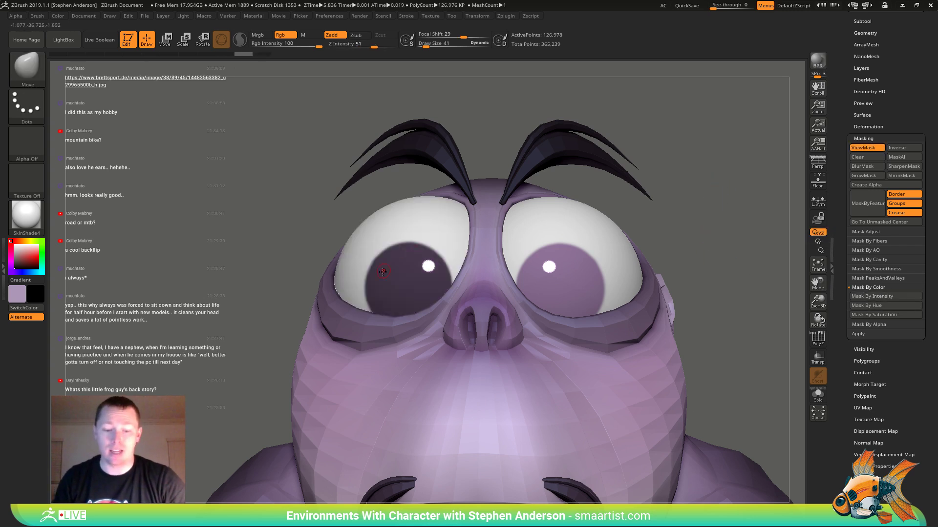
left_click(694, 204, "ctrl")
- Choose the Standard brush at draw size 492 and check the eyes with the mask display temporarily hidden
key("s")
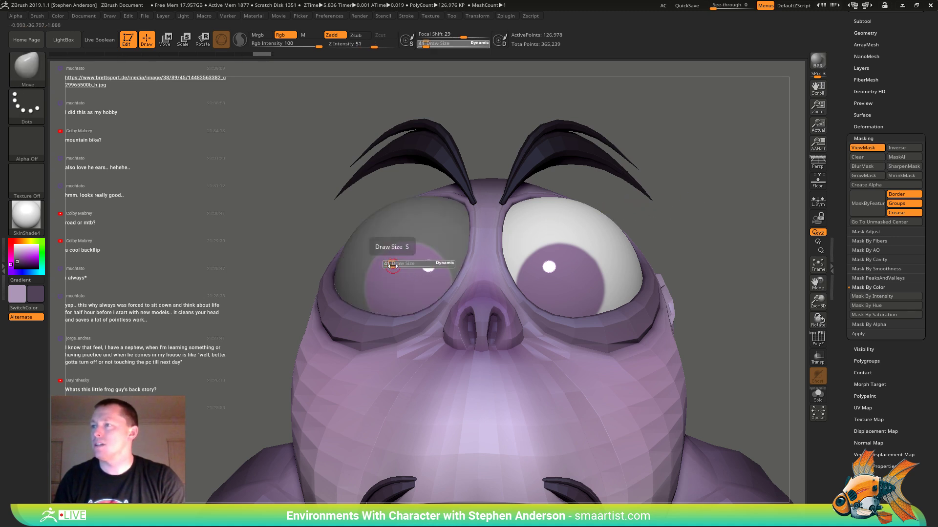
left_click_drag(392, 266, 404, 265)
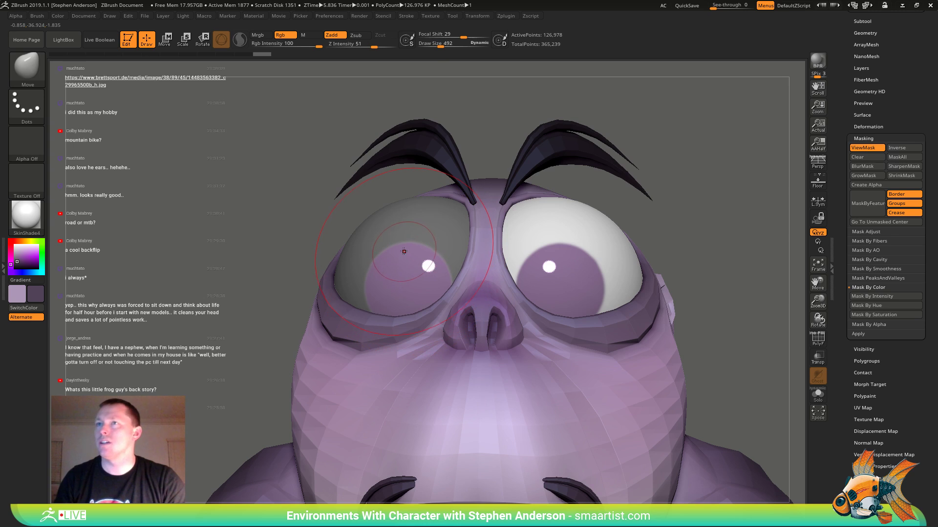
key("b")
key("s")
key("t")
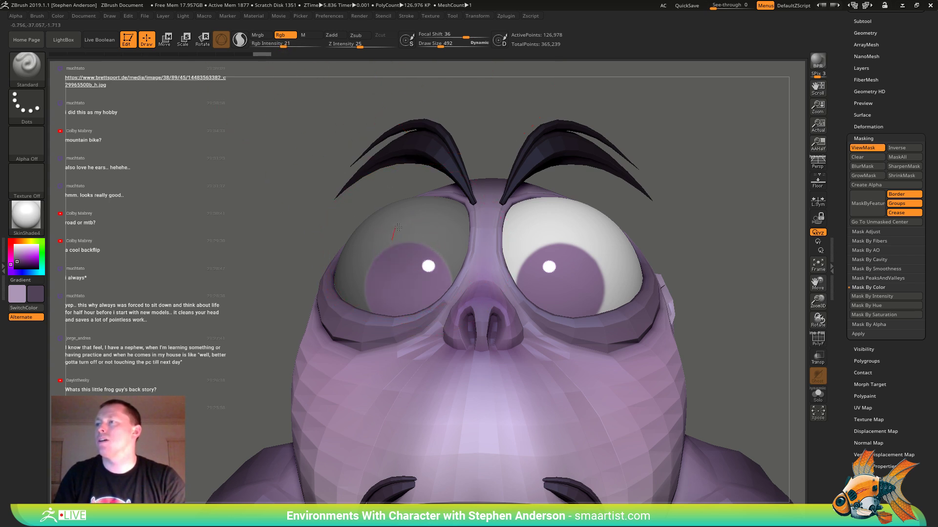
key("ctrl+h")
left_click_drag(726, 224, 636, 228)
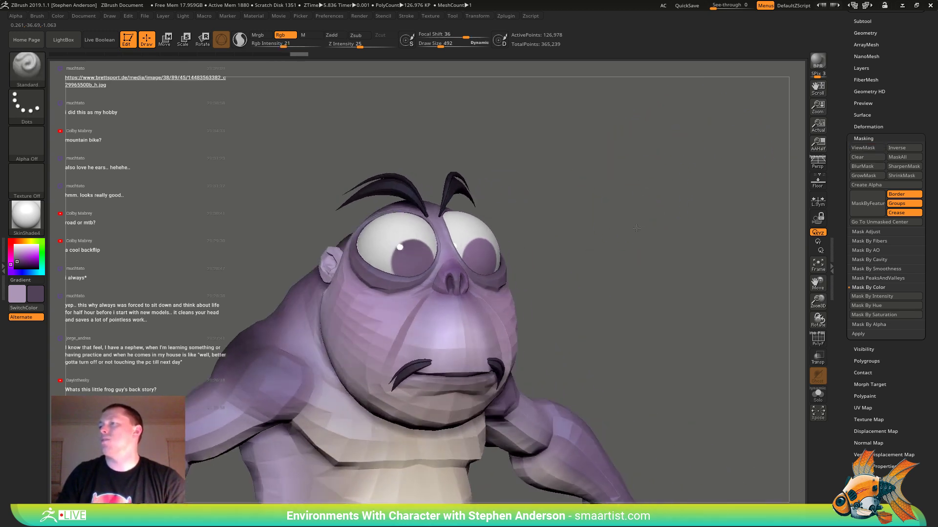
right_click_drag(636, 228, 634, 313)
key("ctrl+h")
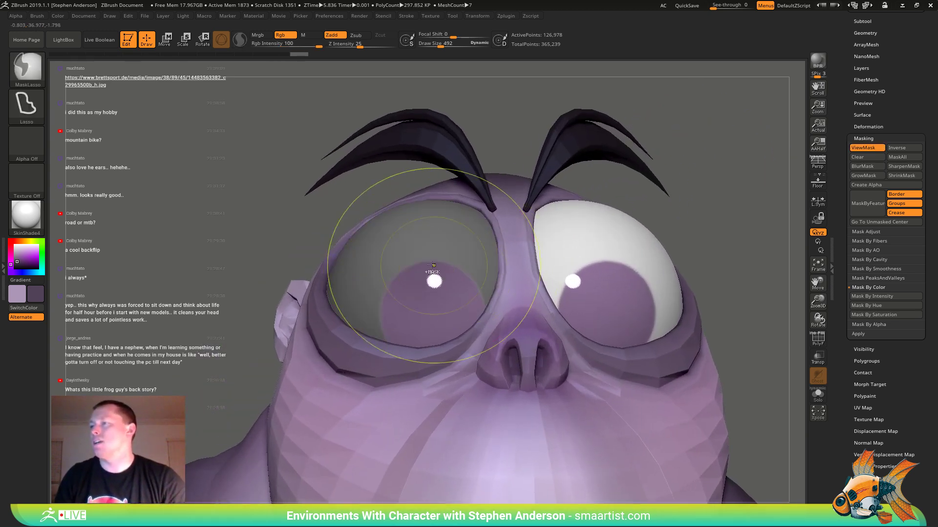
- Paint dark purple shading over the upper part of the iris with the Standard brush at draw size 362, then clear the mask
key("s")
left_click_drag(432, 264, 422, 265)
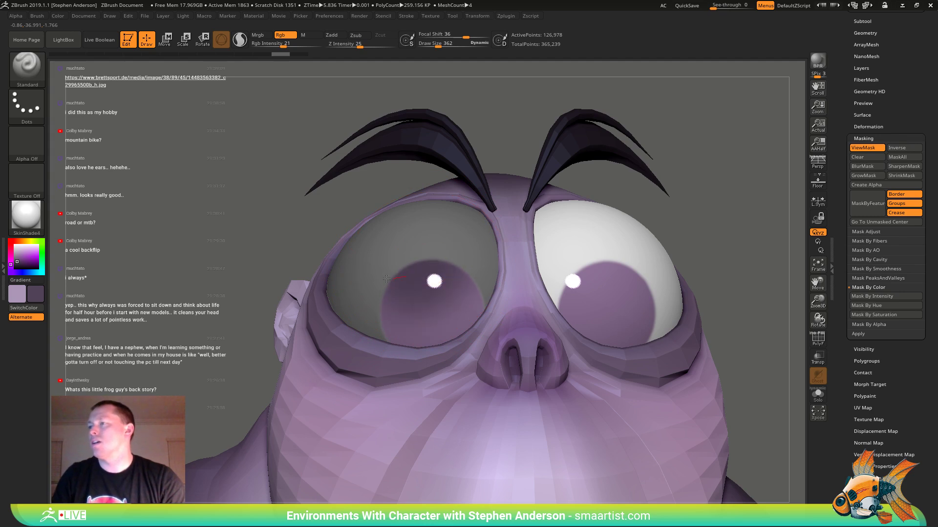
key("f")
key("ctrl+h")
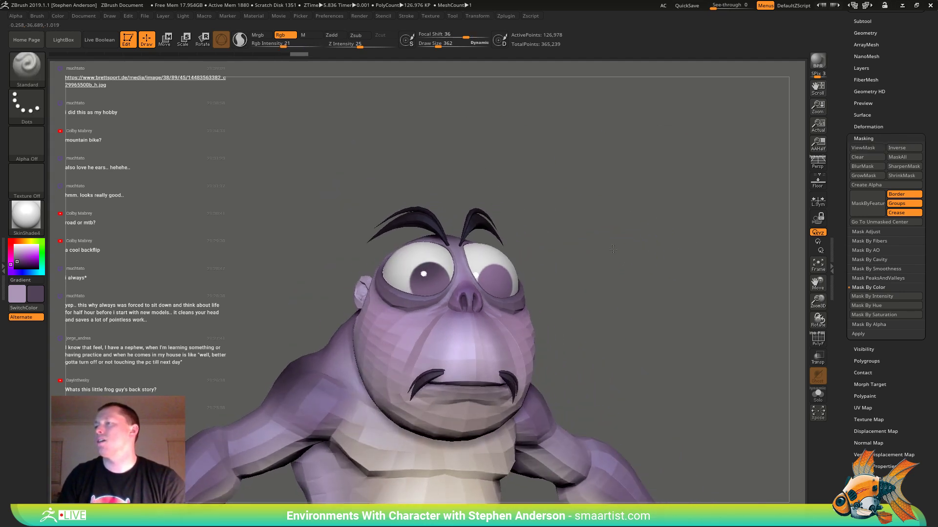
left_click_drag(613, 249, 672, 244)
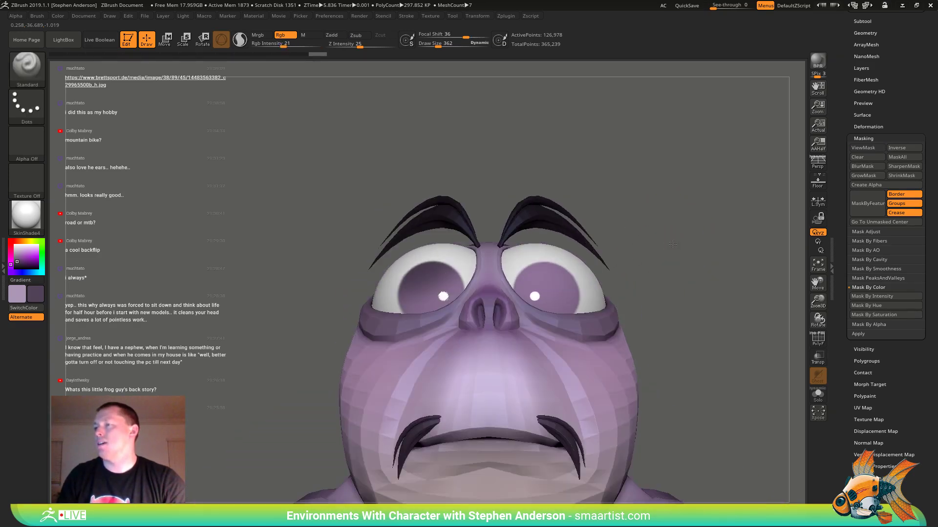
key("ctrl+h")
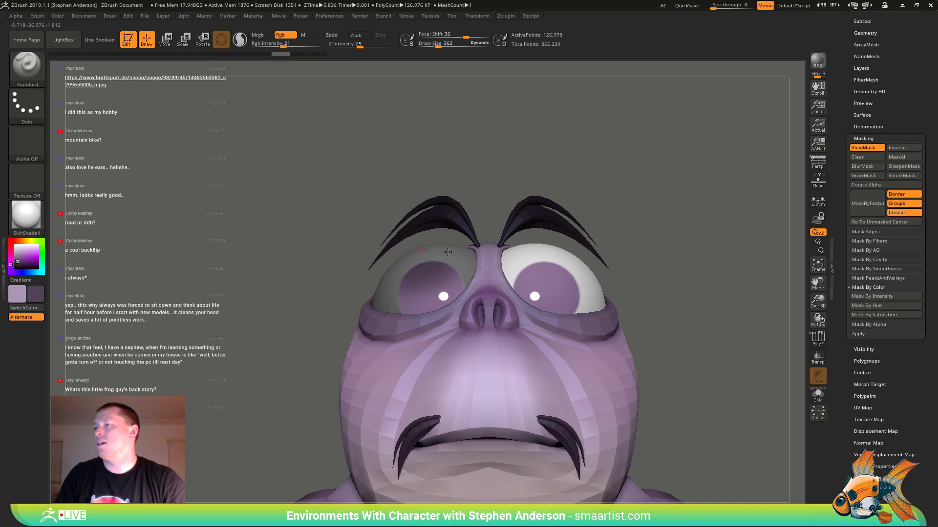
left_click_drag(448, 252, 416, 260)
mouse_move(679, 217)
left_mouse_down("ctrl")
mouse_move(703, 242)
mouse_move(604, 219)
mouse_move(622, 240)
left_mouse_up("ctrl")
- Select the unshaded opposite eye, subtool EyeR1, and delete it
left_click(498, 267, "alt")
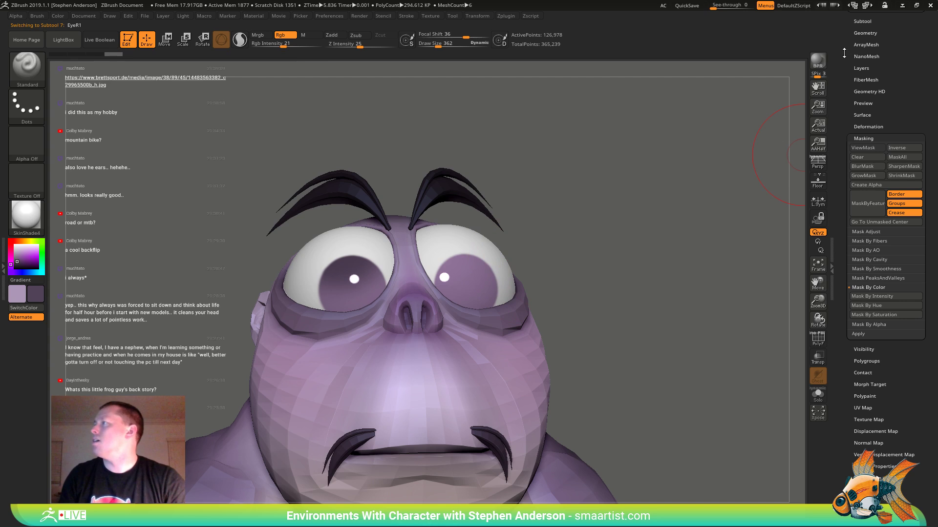
left_click_drag(844, 53, 910, 87)
left_click(865, 100)
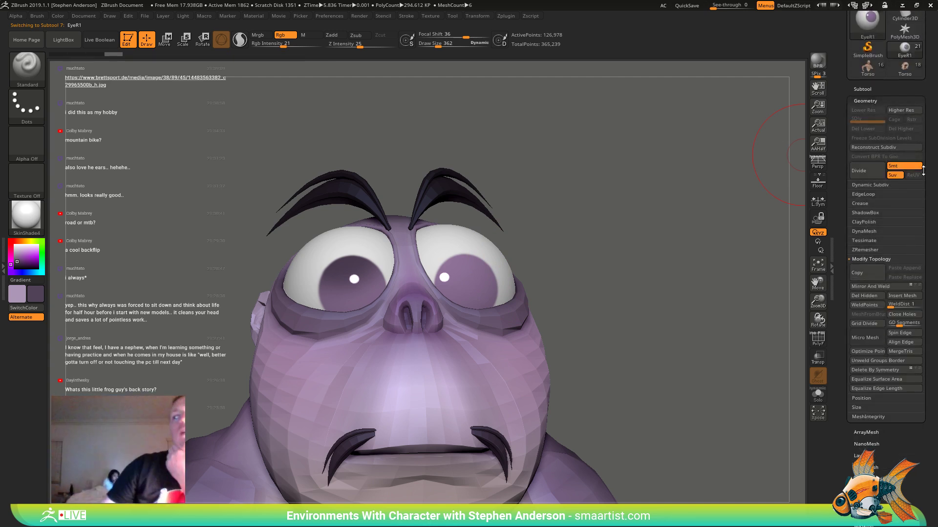
left_click(874, 89)
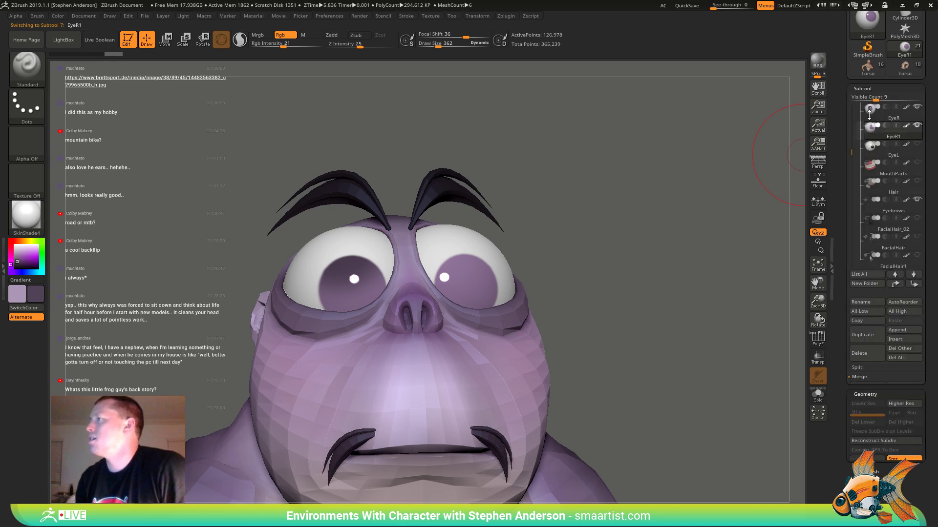
left_click(854, 353)
left_click(777, 374)
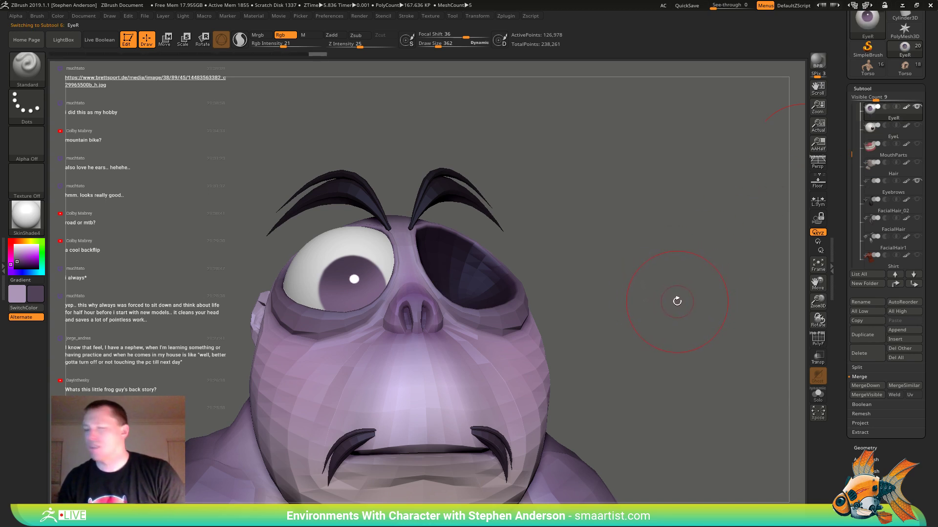
- Duplicate the shaded EyeR subtool and try to mirror the copy with the Mirror deformation
key("ctrl+shift+d")
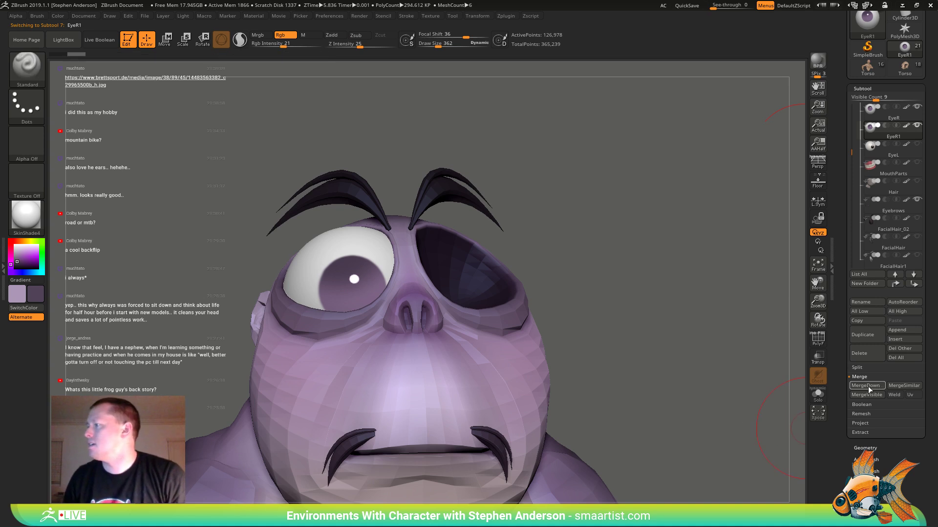
left_click(865, 448)
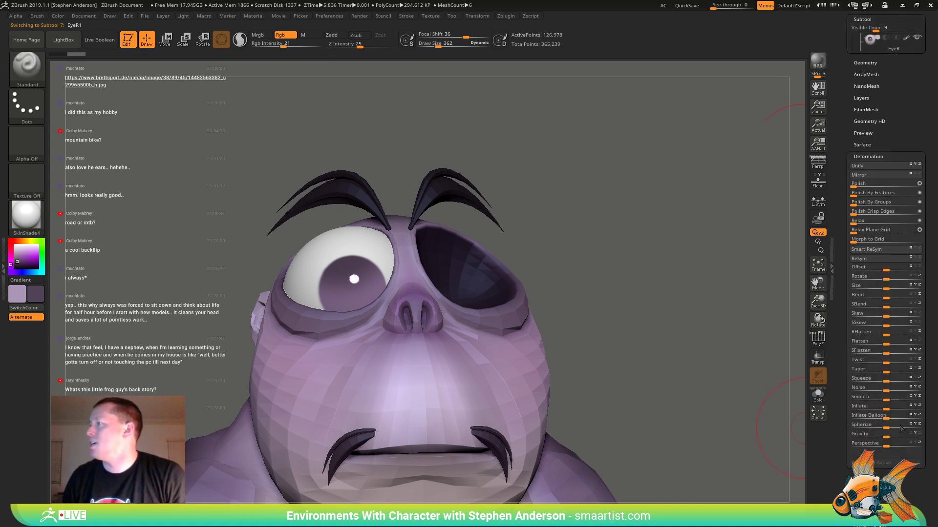
left_click(869, 125)
left_click(880, 142)
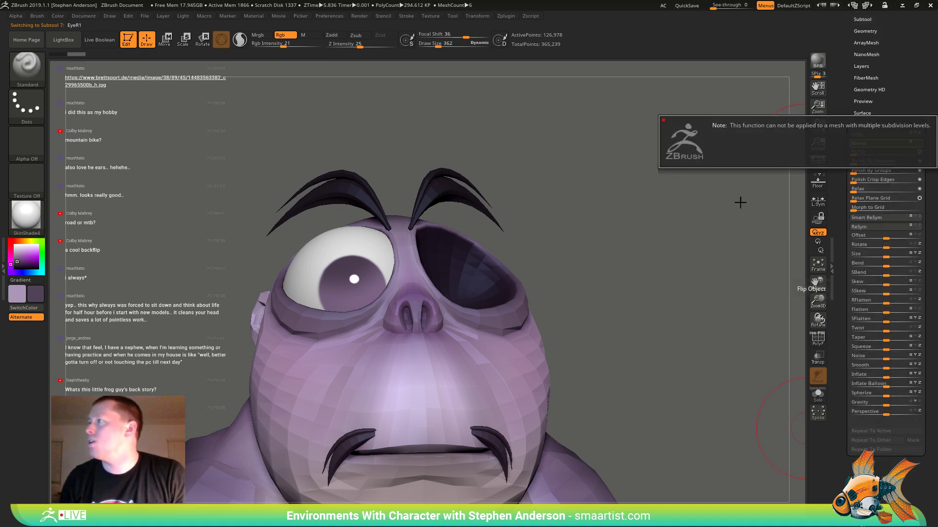
- Delete the copied eye's lower subdivision levels and mirror it into the empty eye socket
left_click_drag(913, 64, 921, 111)
left_click(870, 79, "shift")
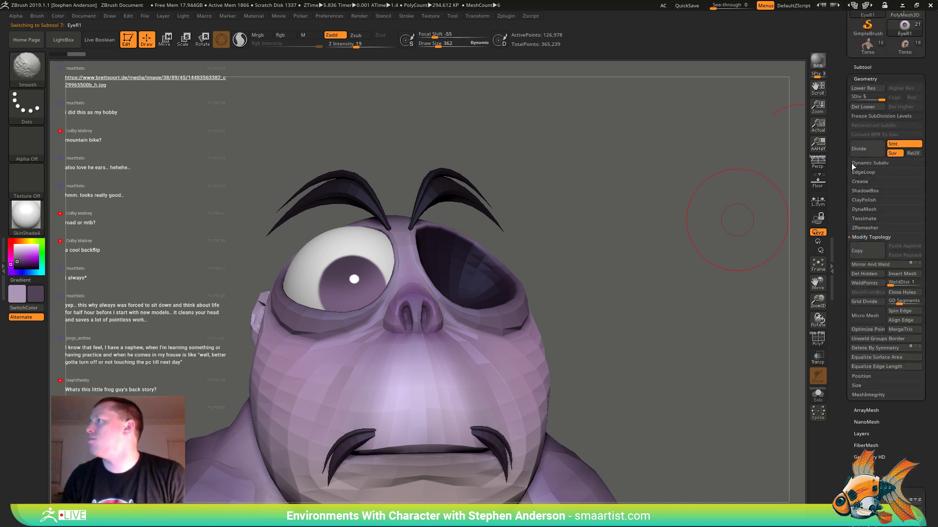
left_click(865, 79)
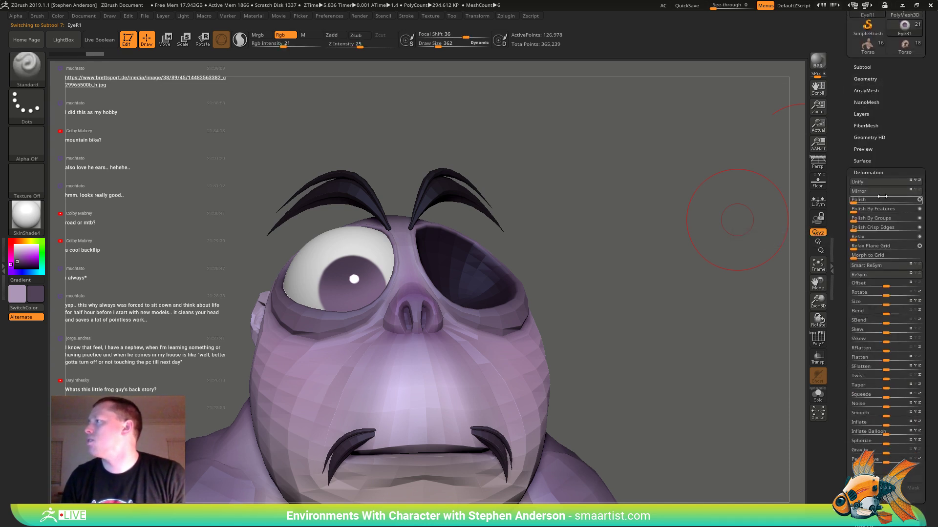
left_click(881, 192)
mouse_move(628, 248)
right_mouse_down()
mouse_move(622, 281)
mouse_move(604, 199)
mouse_move(628, 230)
mouse_move(609, 207)
mouse_move(552, 195)
mouse_move(614, 250)
mouse_move(621, 222)
right_mouse_up()
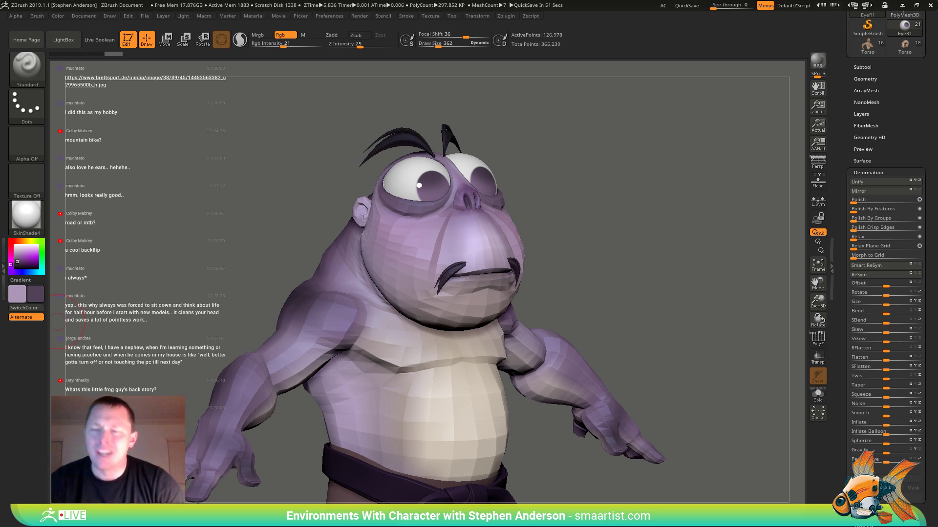
- Select the Torso2 subtool, check the wireframe around the chin and set the draw size to 269
left_click_drag(629, 192, 669, 196)
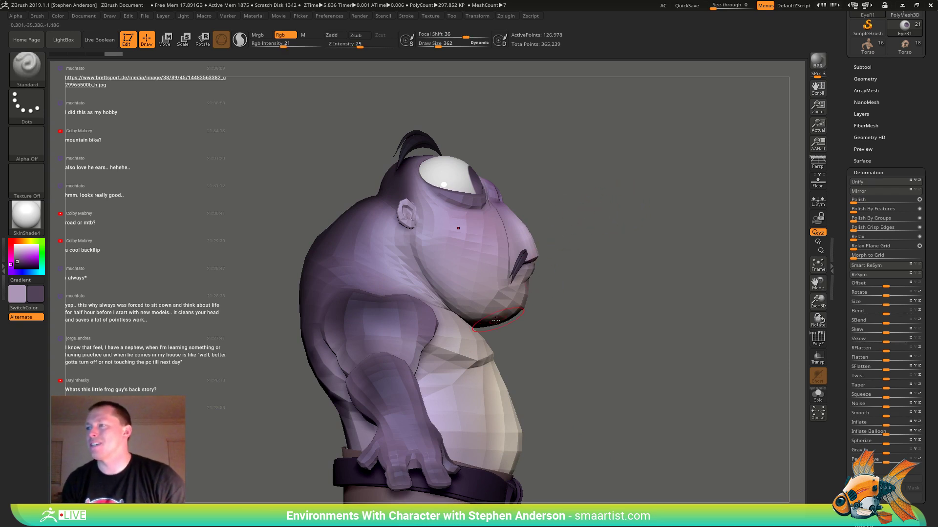
left_click(486, 307, "alt")
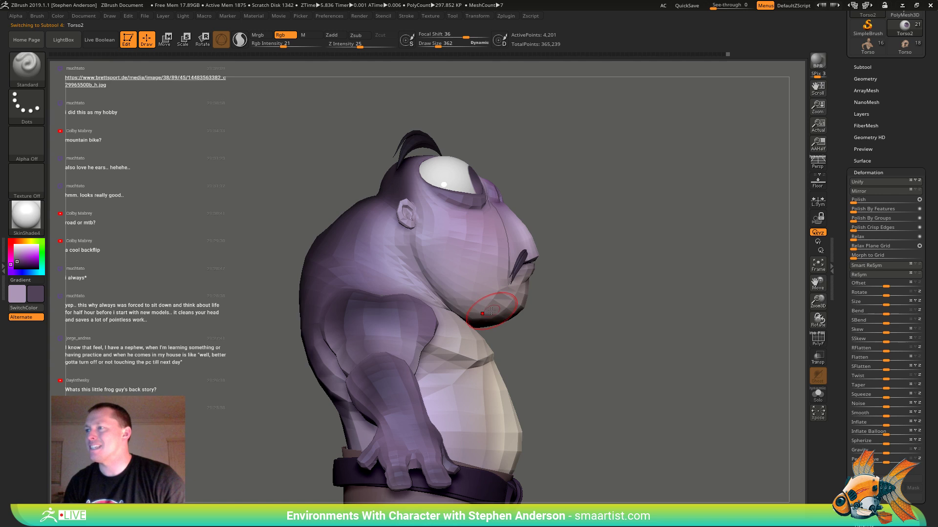
key("shift+f")
scroll(485, 306, "up", 5)
key("s")
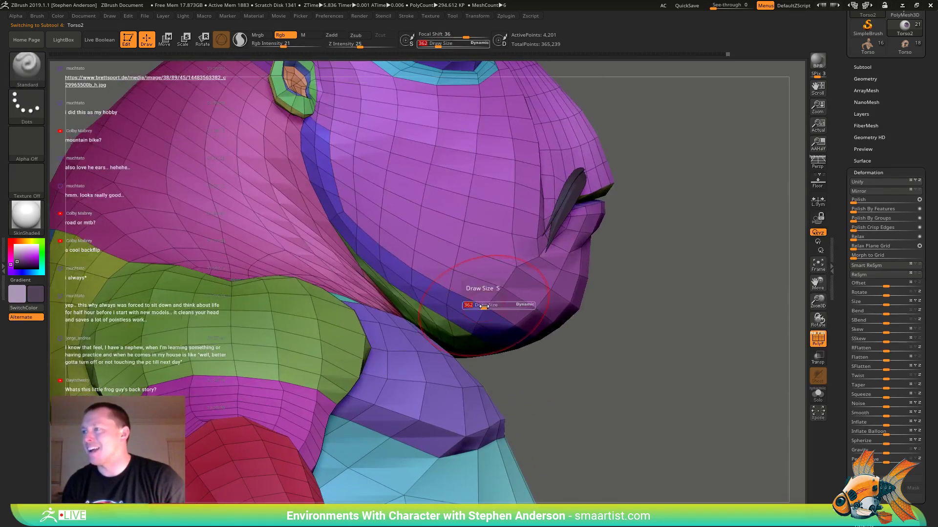
left_click_drag(484, 307, 478, 308)
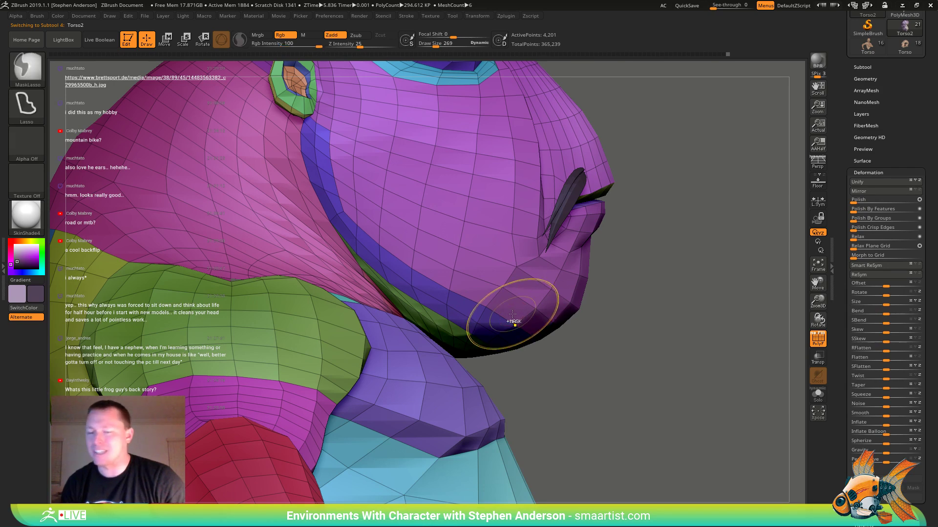
key("shift+f")
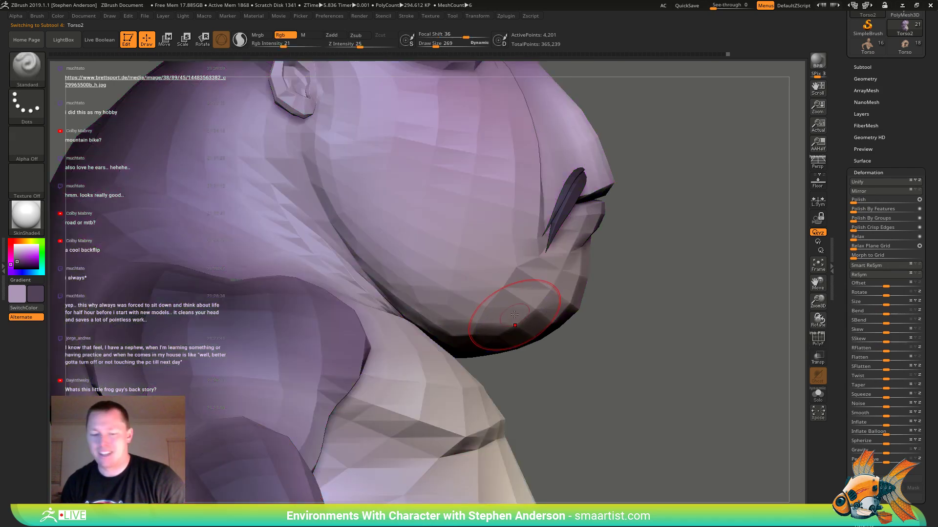
- Reshape the underside of the chin and jaw on Torso2 with the Move brush
key("b")
key("m")
key("v")
left_click_drag(483, 306, 493, 298)
mouse_move(506, 307)
right_mouse_down()
mouse_move(487, 308)
mouse_move(516, 314)
mouse_move(544, 341)
mouse_move(557, 335)
mouse_move(557, 312)
mouse_move(570, 316)
mouse_move(549, 304)
mouse_move(525, 337)
right_mouse_up()
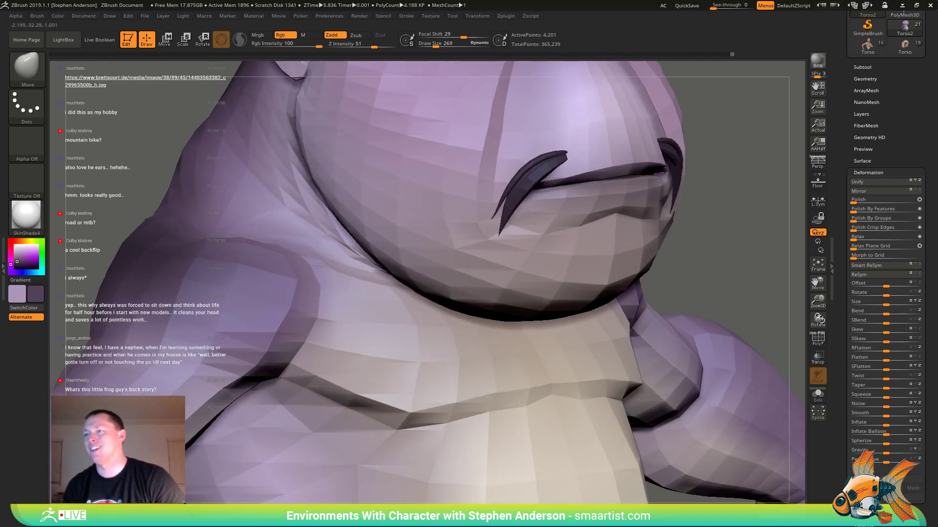
- Show the polygroup wireframe and examine the chin, jawline and mouth from several angles
right_click_drag(376, 367, 389, 356)
key("shift+f")
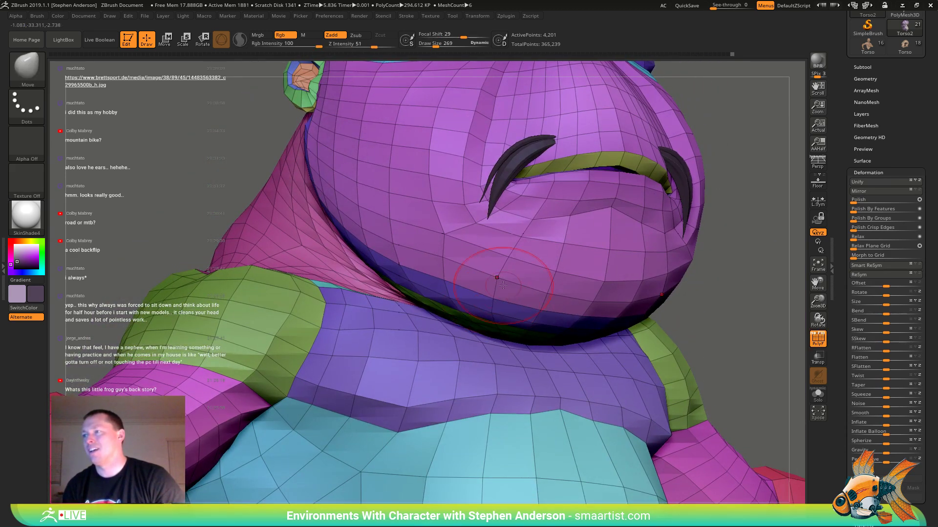
right_click_drag(506, 284, 523, 284)
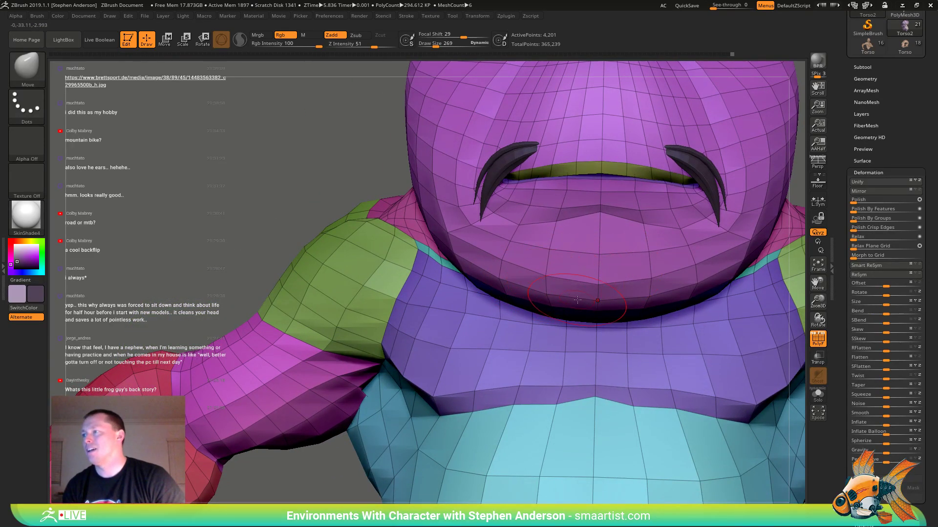
right_click_drag(585, 306, 569, 338)
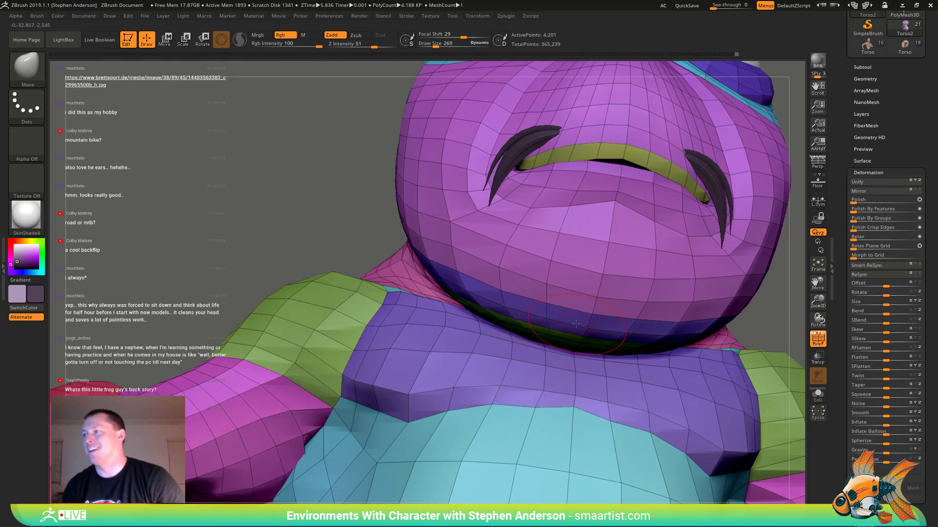
mouse_move(576, 324)
right_mouse_down()
mouse_move(582, 318)
mouse_move(557, 322)
mouse_move(569, 316)
mouse_move(561, 326)
right_mouse_up()
right_click_drag(563, 290, 550, 324)
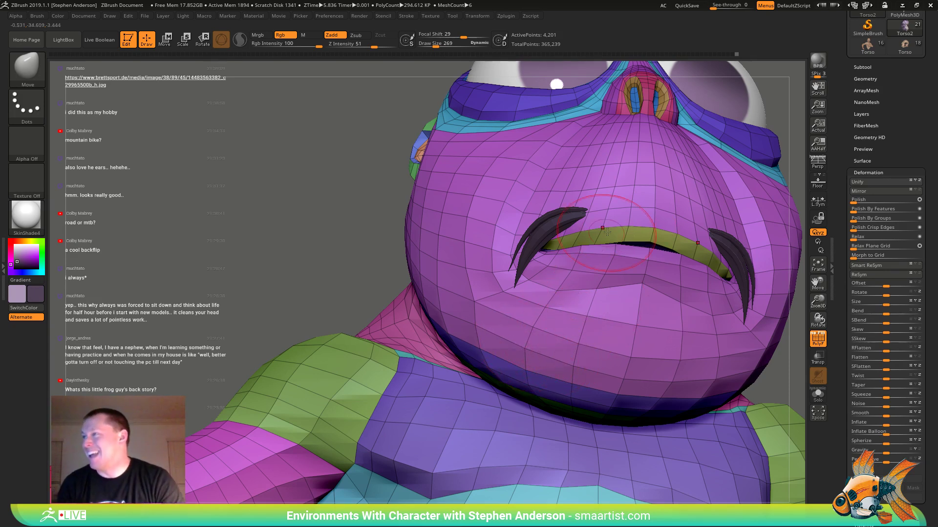
mouse_move(606, 233)
right_mouse_down()
mouse_move(629, 295)
mouse_move(611, 257)
right_mouse_up()
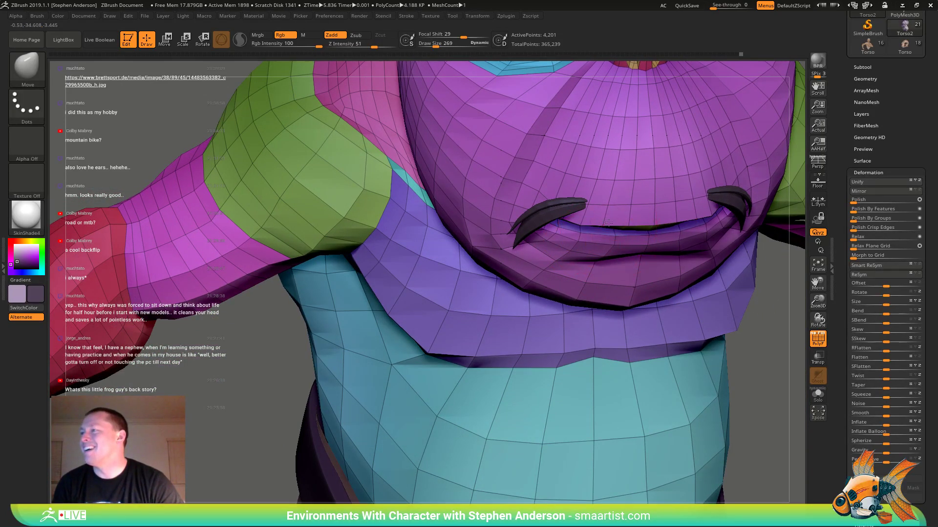
- Switch to the Move Topological brush and reduce the draw size to 204
mouse_move(609, 223)
right_mouse_down()
mouse_move(604, 167)
mouse_move(611, 174)
mouse_move(587, 202)
mouse_move(568, 209)
mouse_move(622, 222)
mouse_move(648, 249)
mouse_move(633, 245)
mouse_move(618, 185)
right_mouse_up()
key("b")
key("m")
key("t")
key("bracketleft")
key("bracketleft")
key("bracketleft")
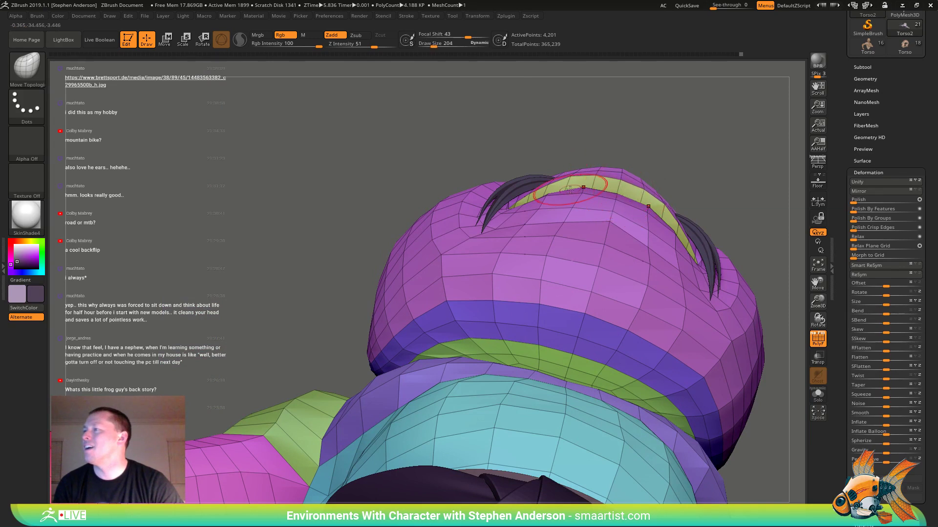
- Make the pants the active subtool with the polygroup wireframe shown and turn off their dynamic subdivision preview
mouse_move(611, 207)
right_mouse_down()
mouse_move(602, 239)
mouse_move(615, 345)
right_mouse_up()
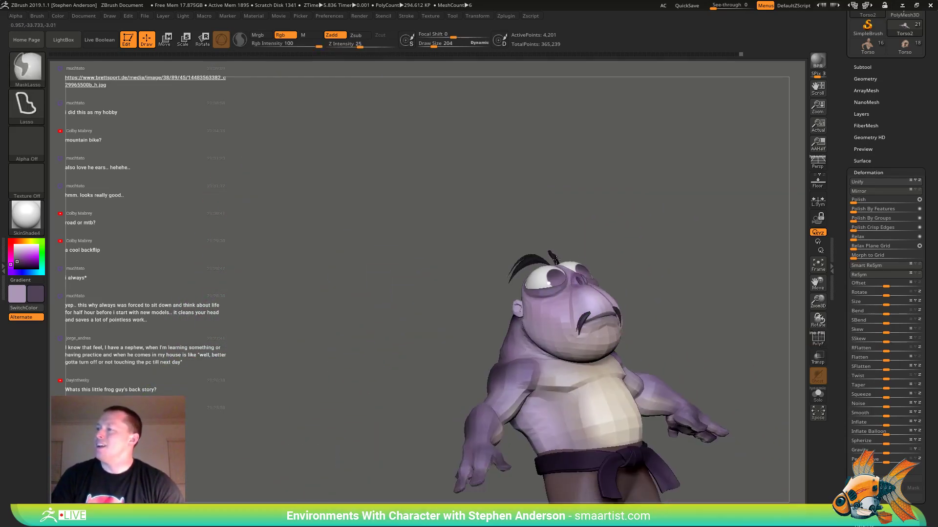
right_click_drag(635, 334, 598, 339)
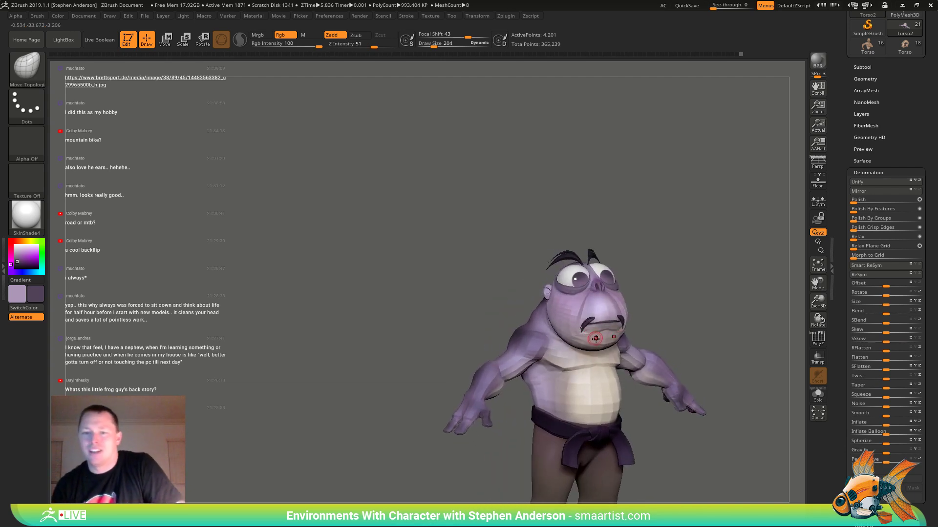
right_click_drag(684, 312, 590, 313)
right_click_drag(640, 360, 627, 290, "alt")
right_click_drag(637, 343, 610, 296)
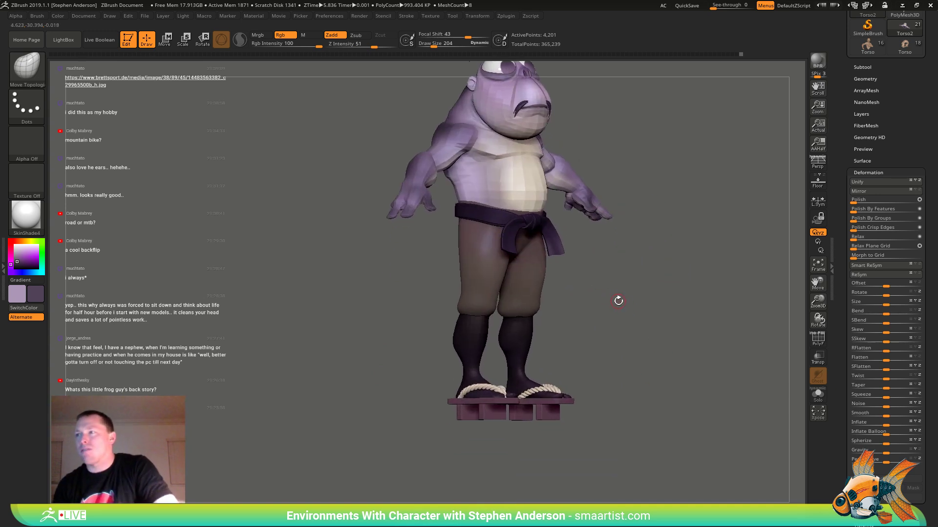
right_click_drag(492, 313, 544, 362, "ctrl")
key("shift+f")
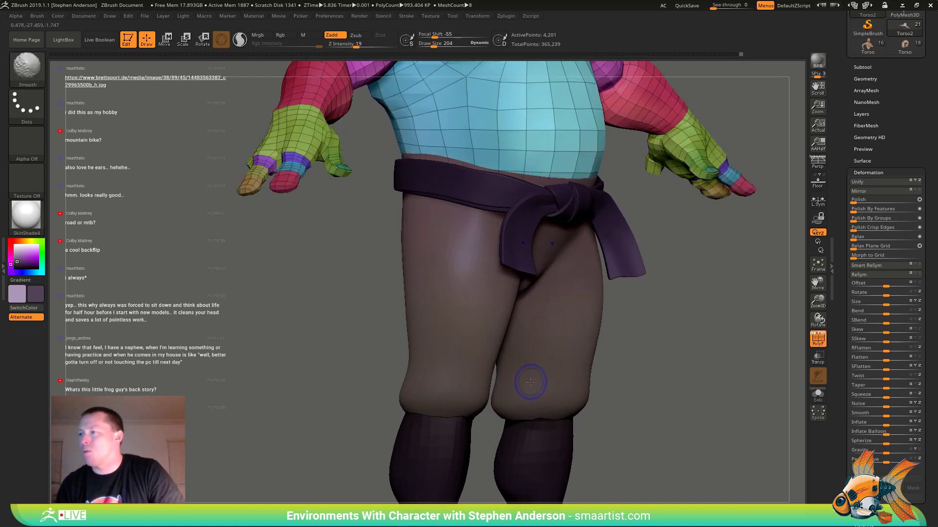
left_click(532, 382, "alt")
right_click_drag(575, 365, 551, 272, "alt")
right_click_drag(551, 272, 623, 283)
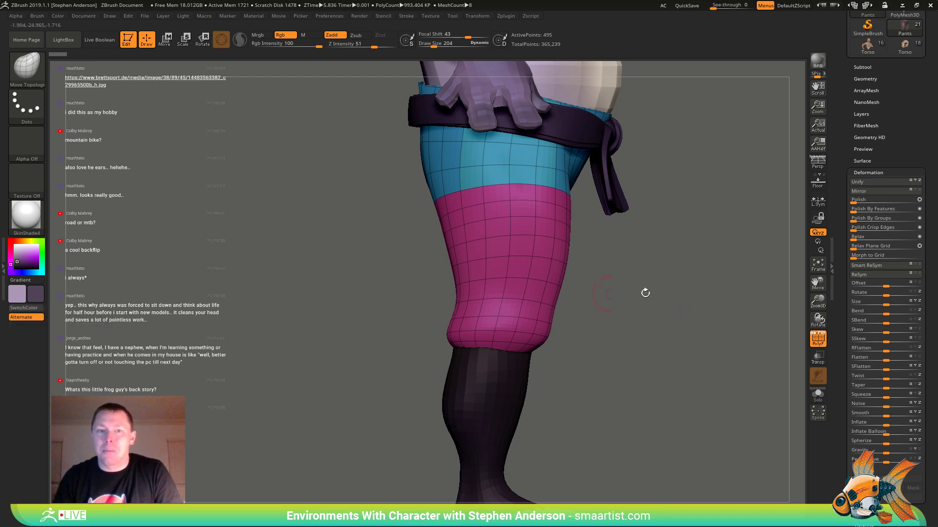
mouse_move(688, 316)
left_mouse_down()
mouse_move(630, 315)
mouse_move(683, 316)
left_mouse_up()
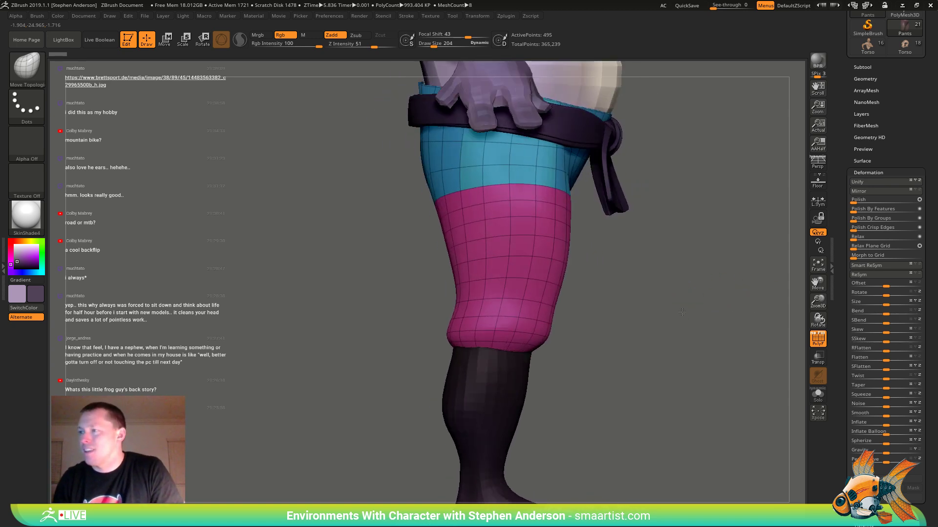
key("shift+d")
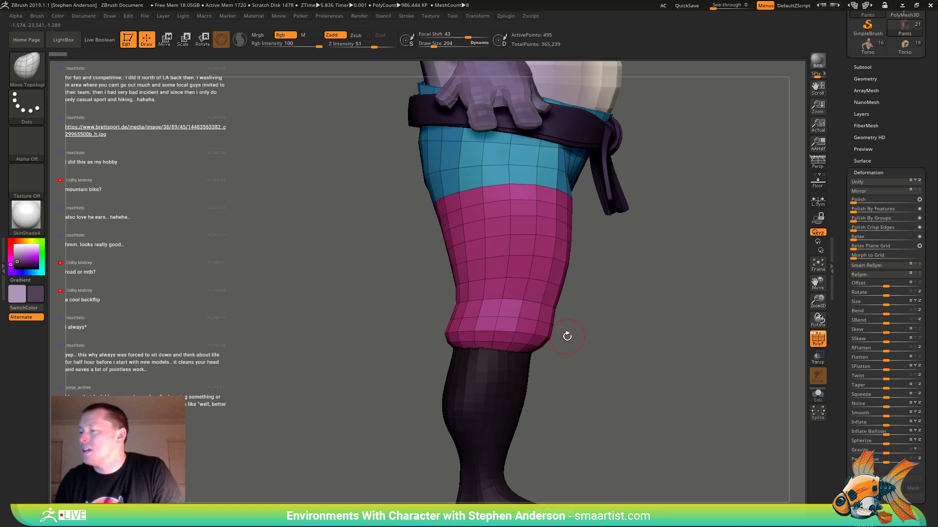
- Mask the pants except for the leg hems and place the transform gizmo at the hem edge
key("ctrl")
left_click_drag(415, 353, 438, 319, "ctrl")
left_click_drag(643, 319, 499, 317)
left_click_drag(339, 386, 395, 385)
key("w")
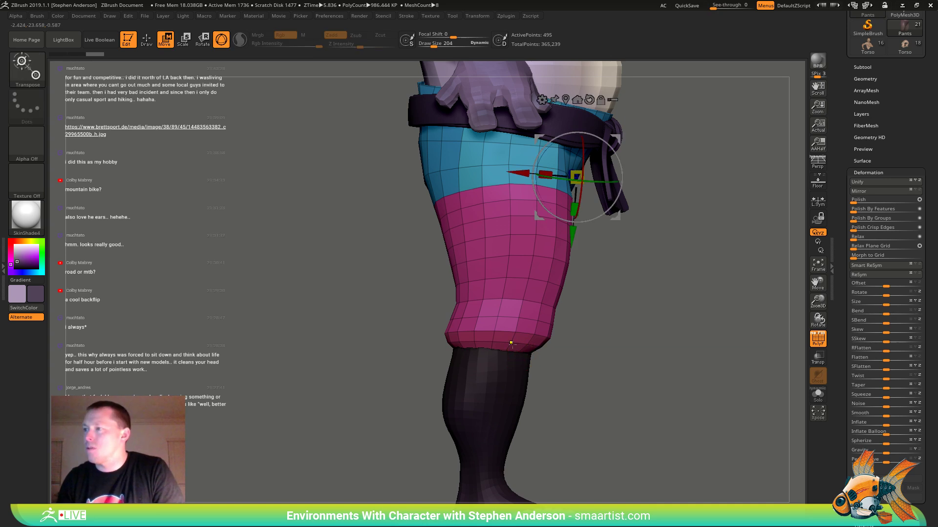
left_click(511, 345, "ctrl")
left_click_drag(576, 341, 557, 315)
left_click(524, 267)
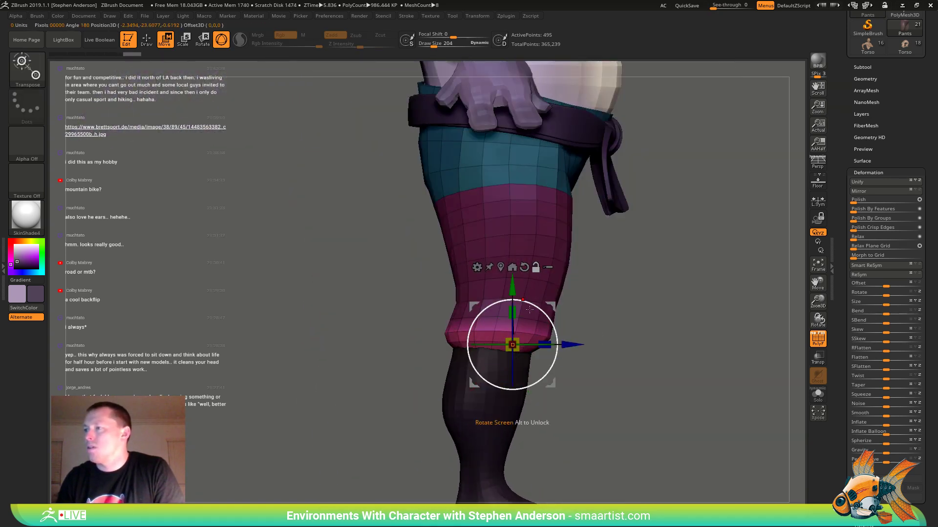
- Lengthen both pants legs by moving the unmasked hems down over the calves, and return to draw mode
left_click_drag(508, 289, 507, 335)
mouse_move(552, 358)
left_mouse_down()
mouse_move(541, 356)
mouse_move(541, 365)
left_mouse_up()
left_click_drag(640, 337, 557, 335)
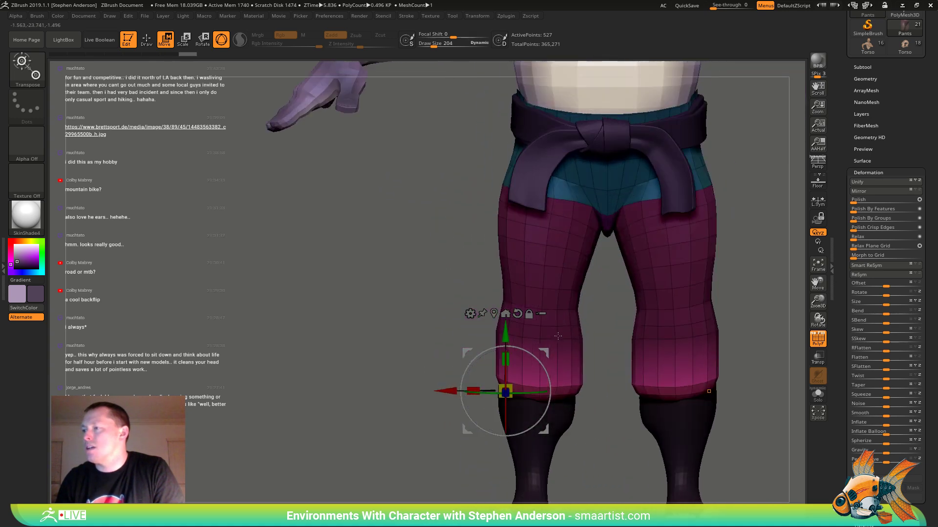
key("q")
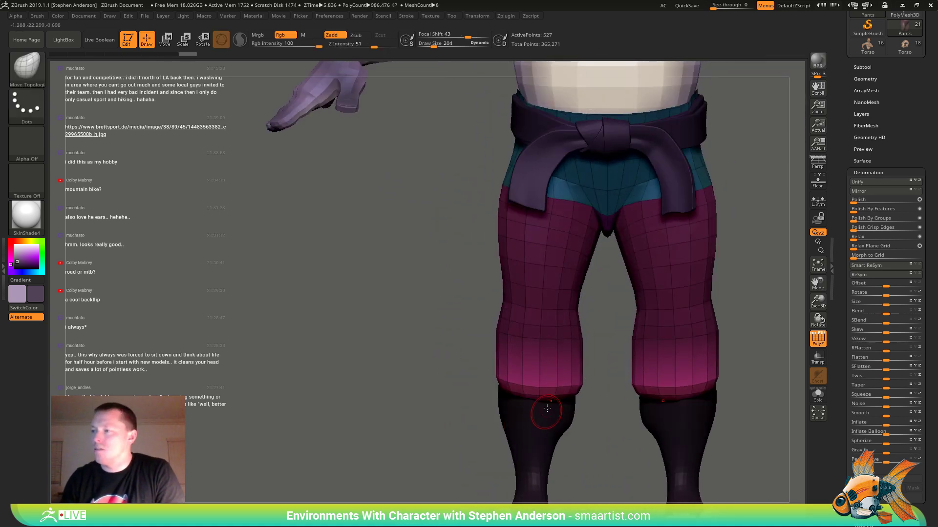
- Hide the hem polygroup closing the leg openings and delete the hidden geometry
left_click_drag(466, 420, 541, 387)
left_click(543, 388, "ctrl+shift")
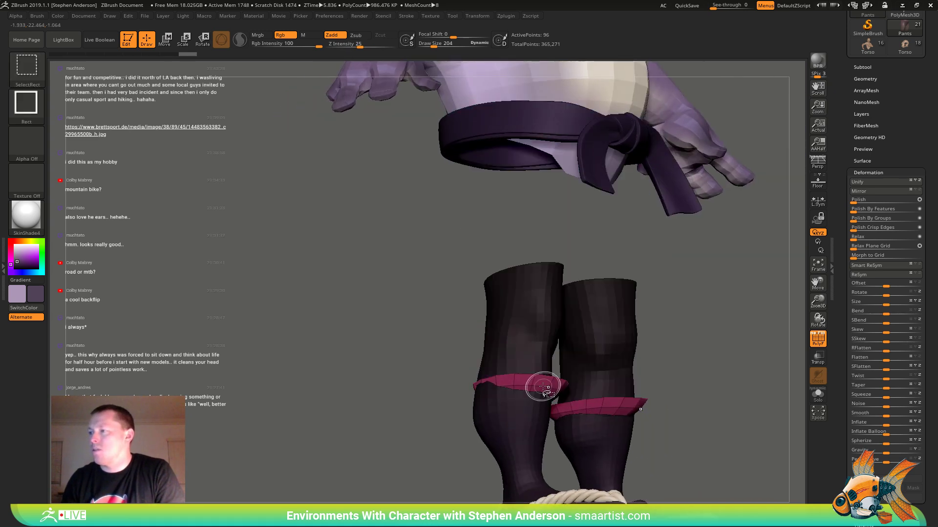
left_click(541, 384, "ctrl+shift")
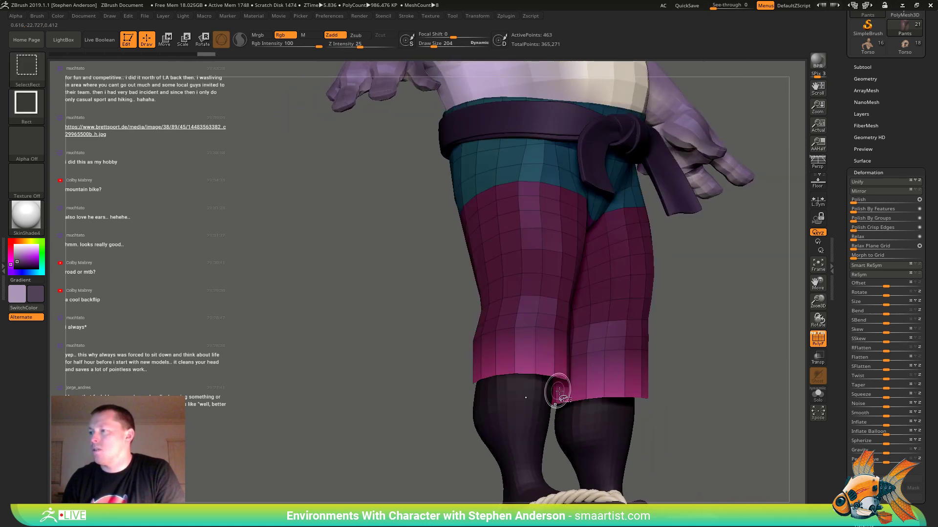
left_click(865, 80)
left_click(874, 274)
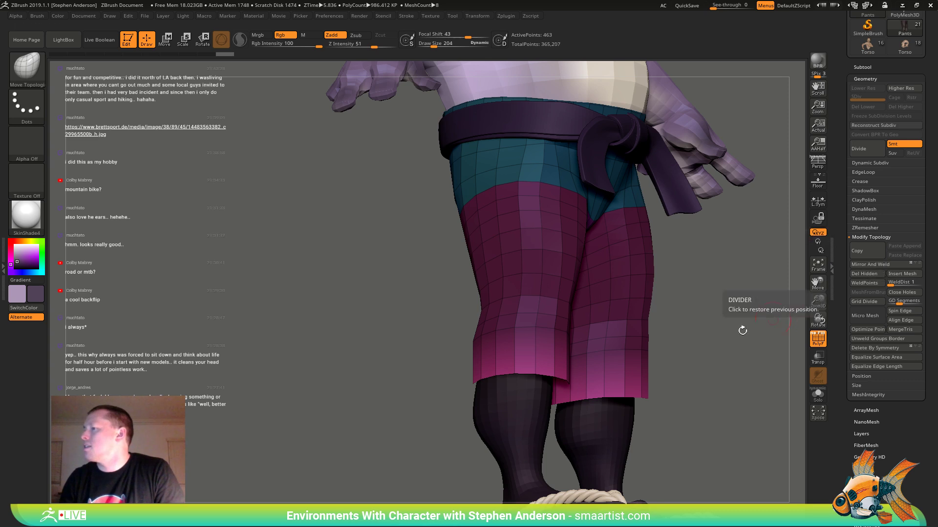
- Clear the mask and reshape the lower pants legs in side view with the Move brush at draw size 1003
key("b")
key("m")
key("v")
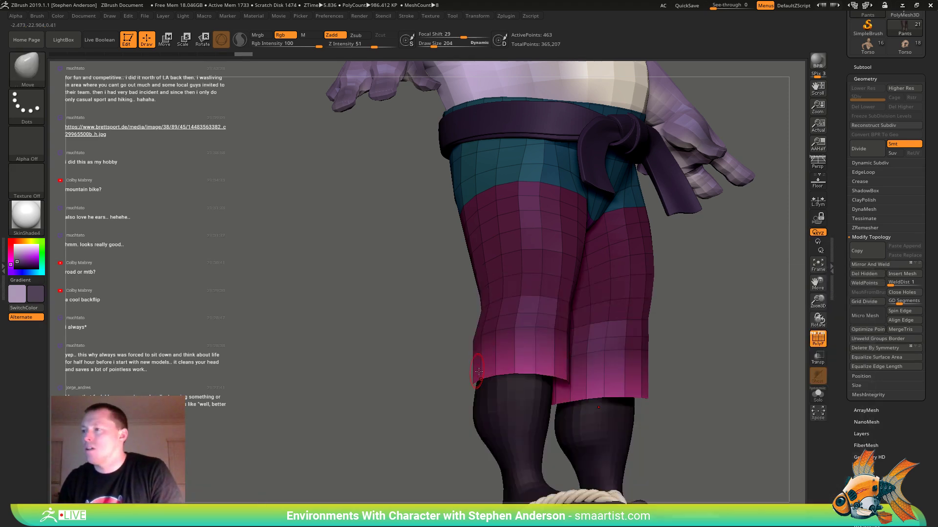
key("s")
left_click_drag(479, 372, 491, 373)
mouse_move(424, 367)
left_mouse_down("ctrl")
mouse_move(435, 377)
mouse_move(581, 388)
left_mouse_up("ctrl")
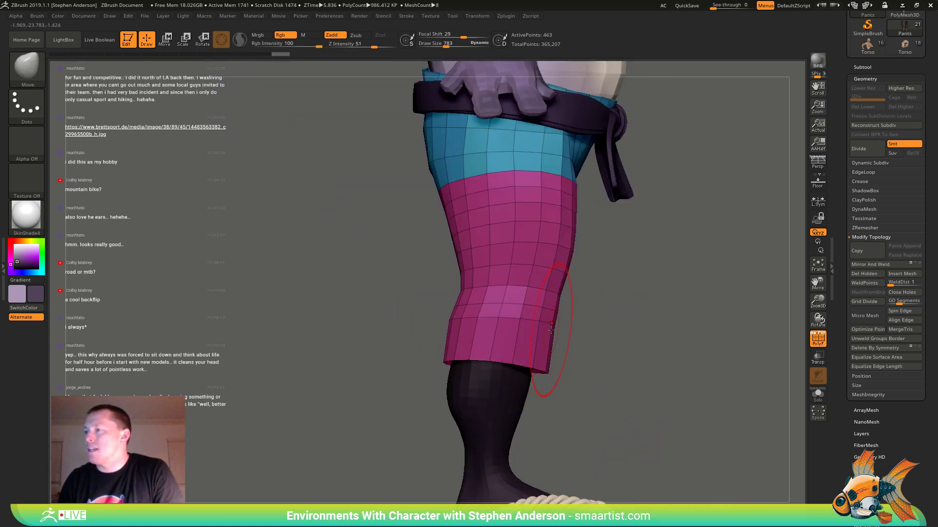
key("s")
left_click_drag(550, 330, 540, 328)
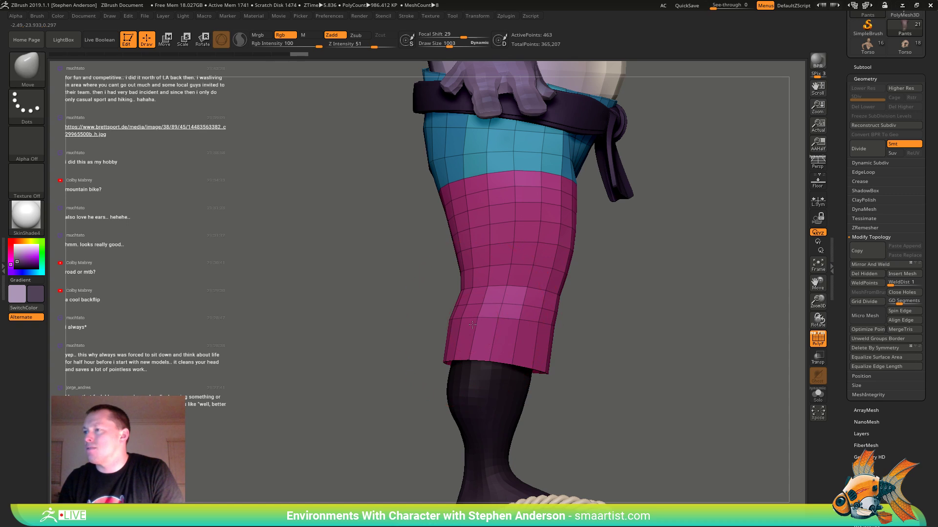
mouse_move(441, 349)
left_mouse_down()
mouse_move(493, 348)
mouse_move(498, 339)
mouse_move(444, 329)
mouse_move(432, 345)
left_mouse_up()
mouse_move(507, 380)
left_mouse_down()
mouse_move(491, 344)
mouse_move(465, 368)
mouse_move(490, 336)
left_mouse_up()
- Refine the knee and hem outlines with the Move brush at draw size 725 and smooth the lower legs
key("s")
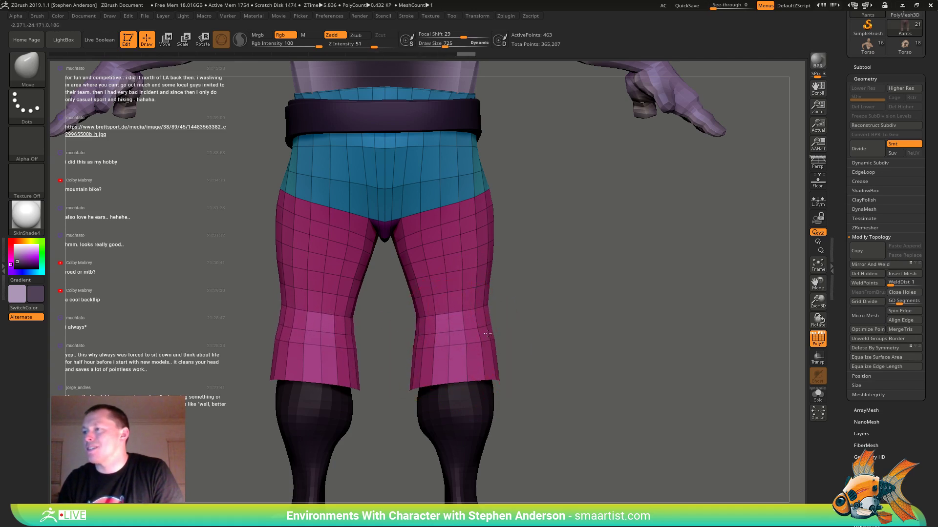
mouse_move(416, 321)
left_mouse_down()
mouse_move(402, 318)
mouse_move(413, 318)
left_mouse_up()
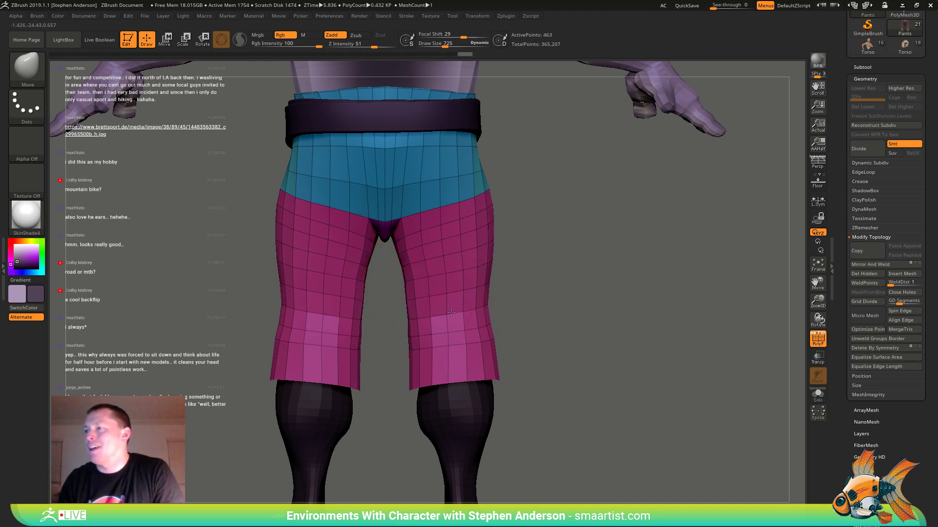
left_click_drag(485, 310, 490, 309)
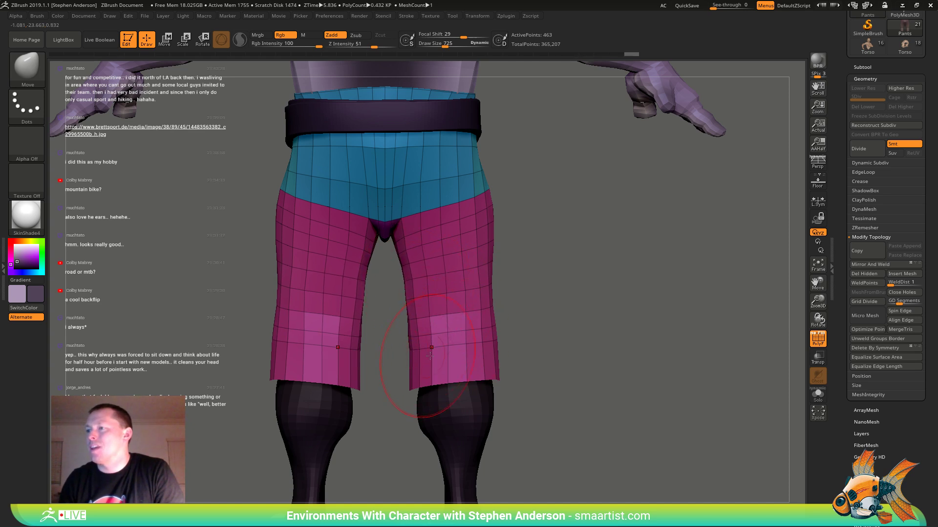
left_click_drag(507, 356, 433, 313)
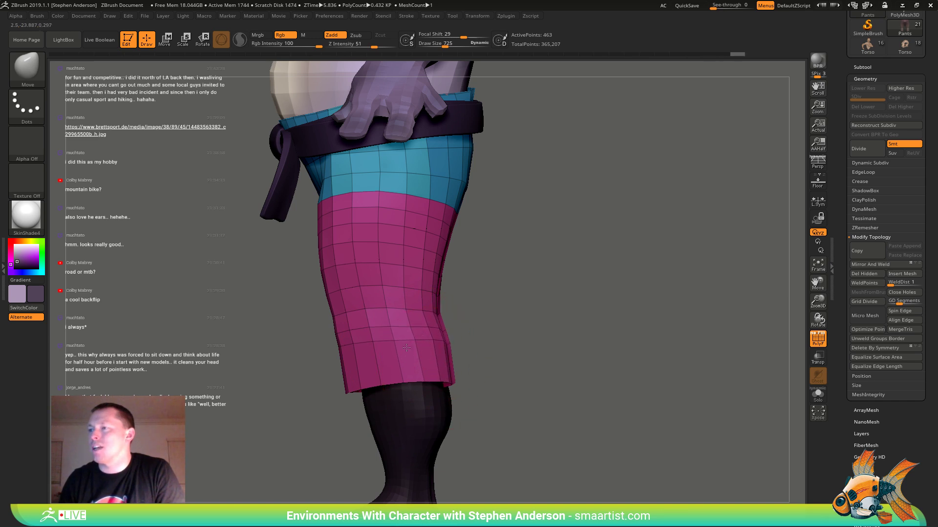
left_click_drag(465, 351, 552, 346)
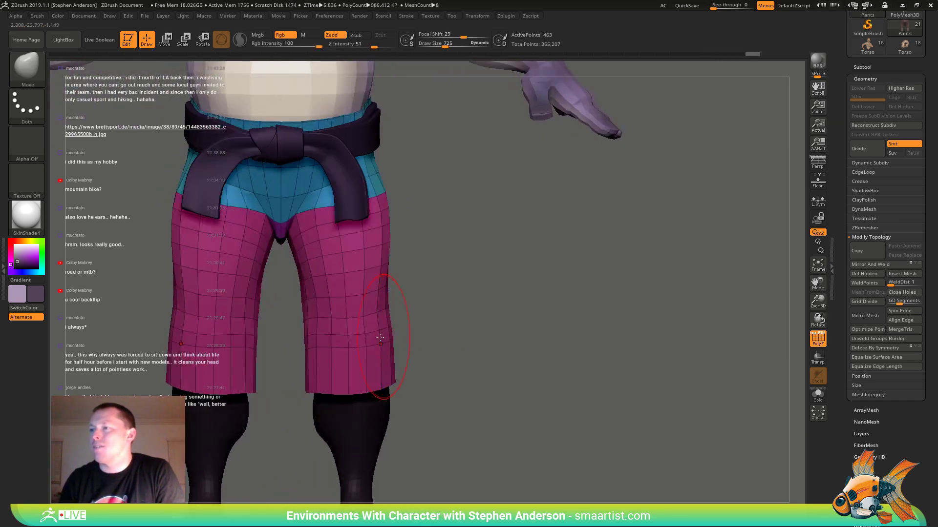
left_click_drag(320, 338, 372, 338, "shift")
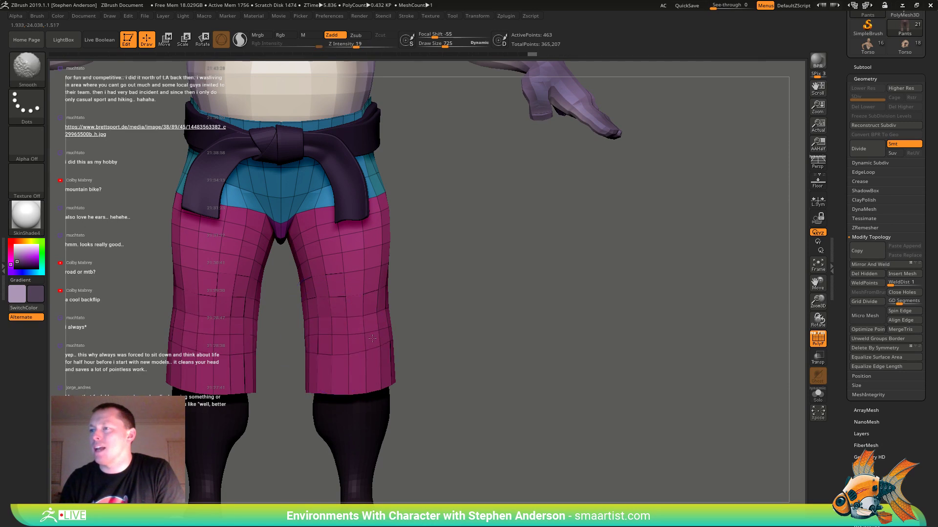
left_click_drag(429, 283, 398, 327)
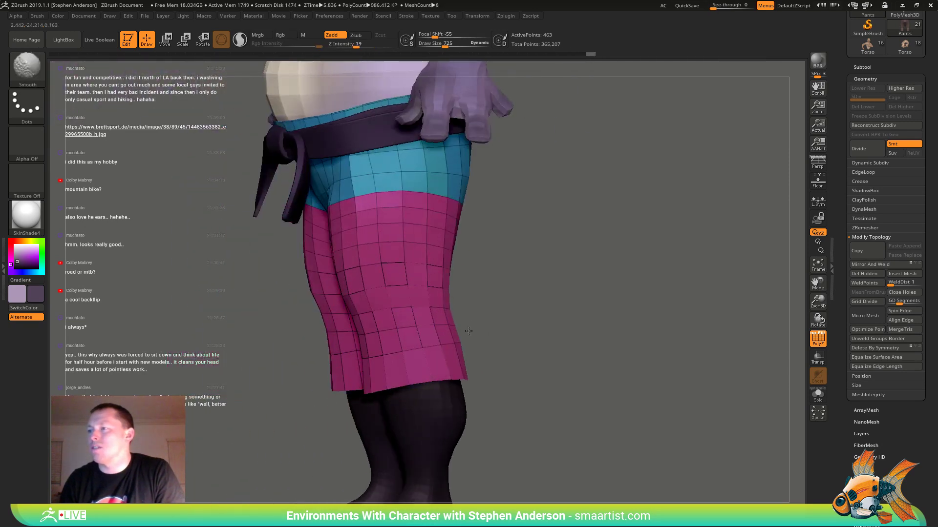
left_click_drag(488, 312, 565, 314)
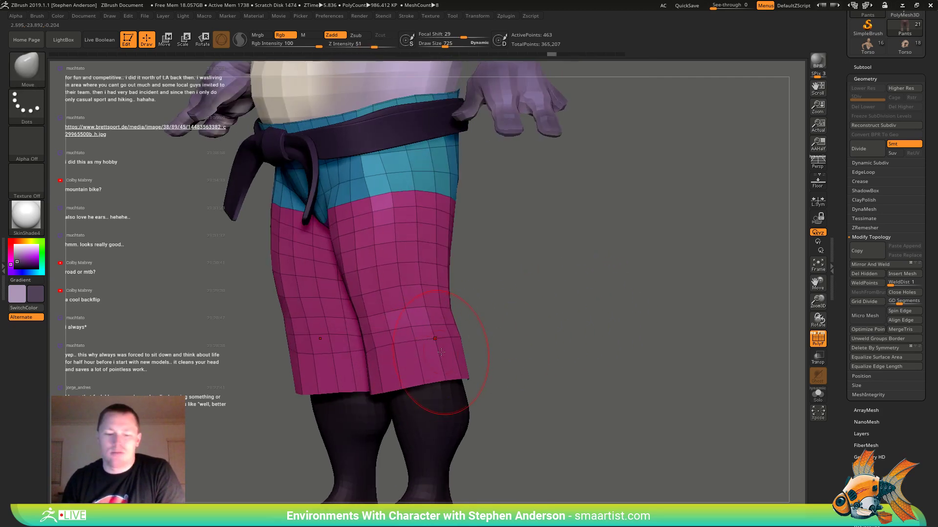
- Insert two edge loops around the lower part of each pants leg with the ZModeler brush
key("b")
key("z")
key("m")
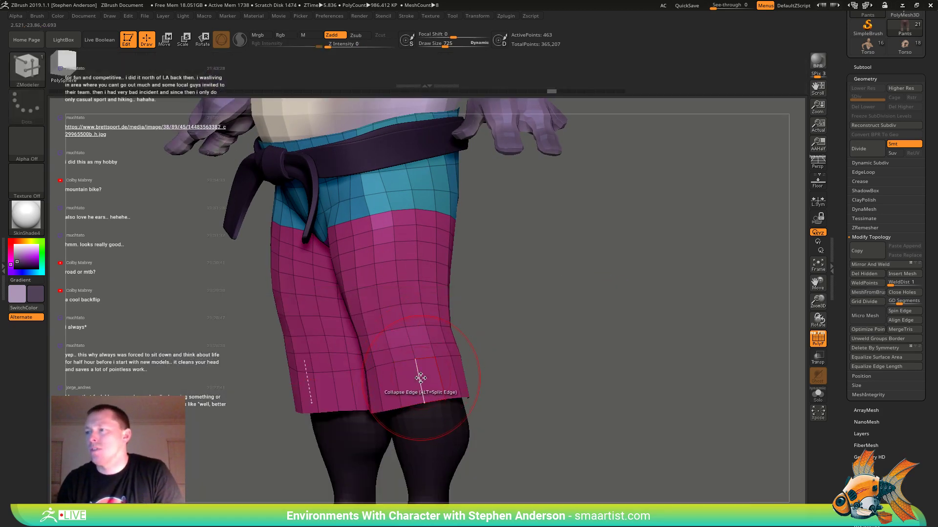
key("space")
left_click(404, 287)
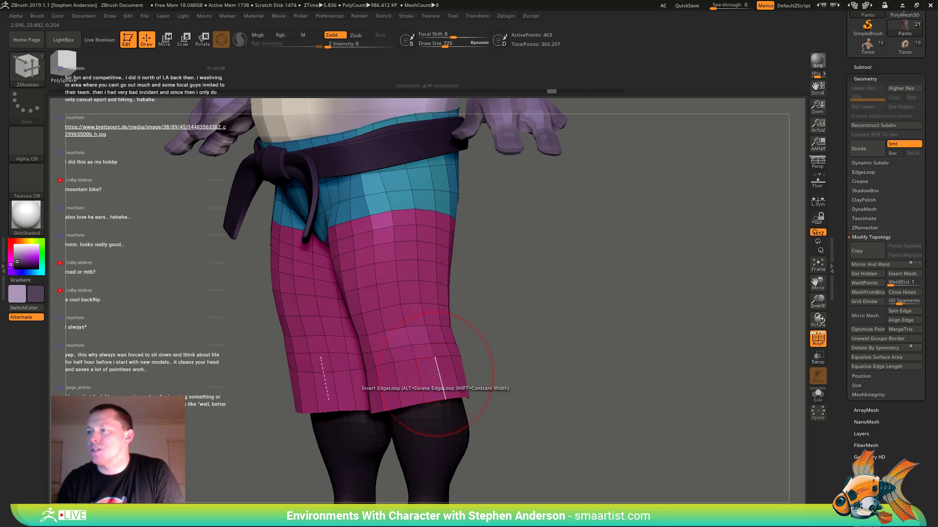
left_click(421, 377)
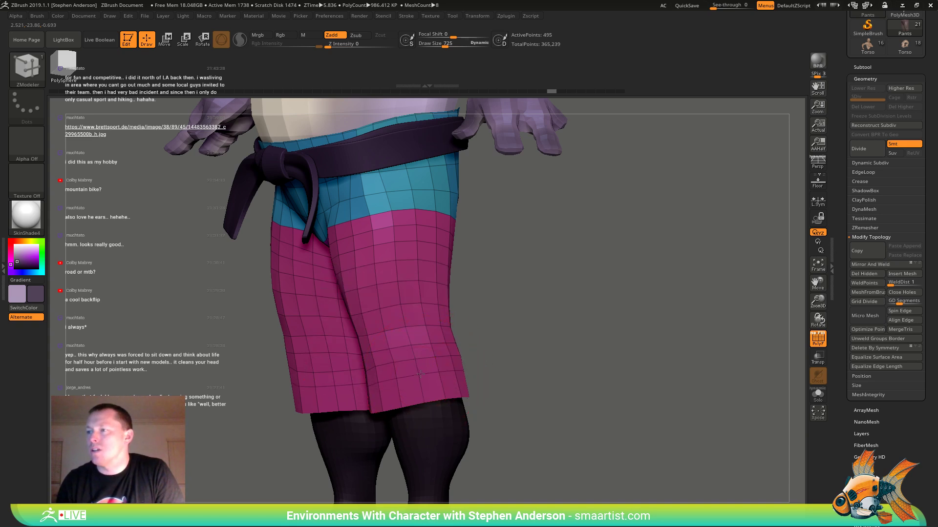
left_click(422, 387)
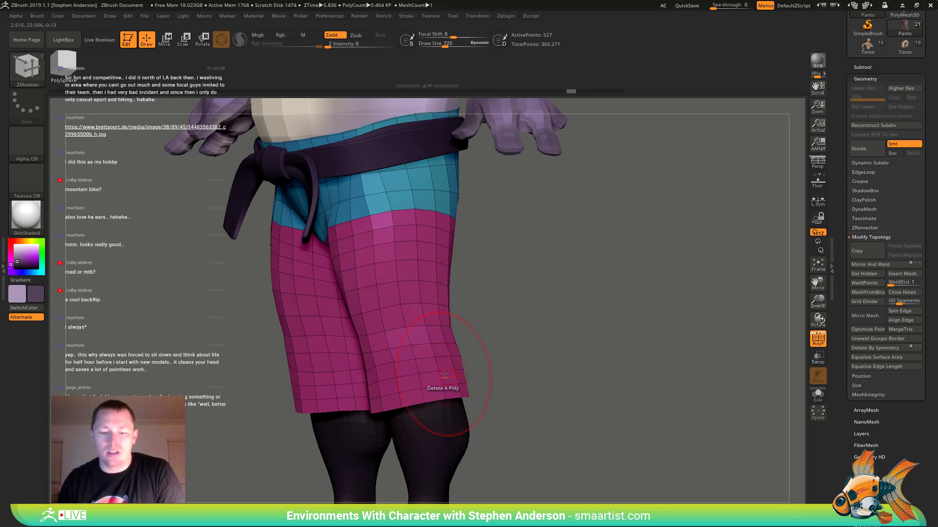
- Switch back to the Move brush, then smooth and adjust the lower pants legs around the new edge loops
key("b")
key("t")
key("p")
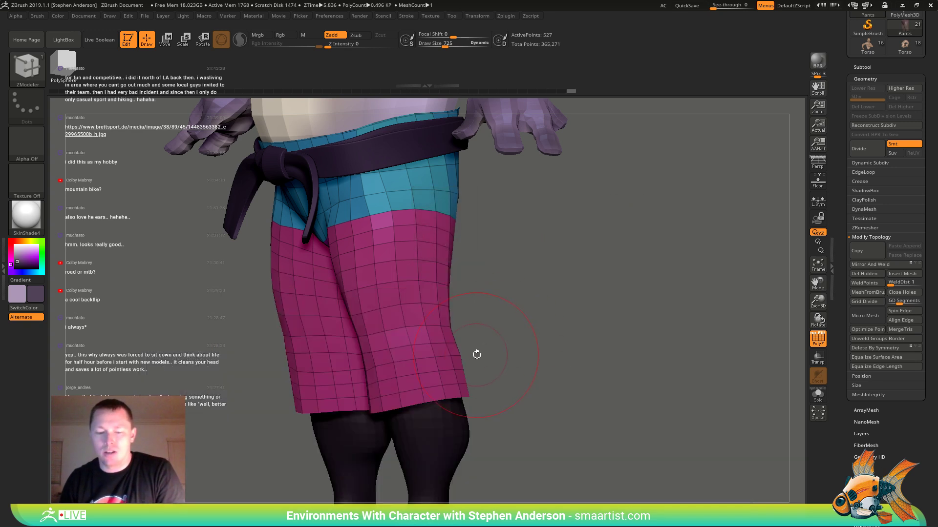
key("b")
key("m")
key("v")
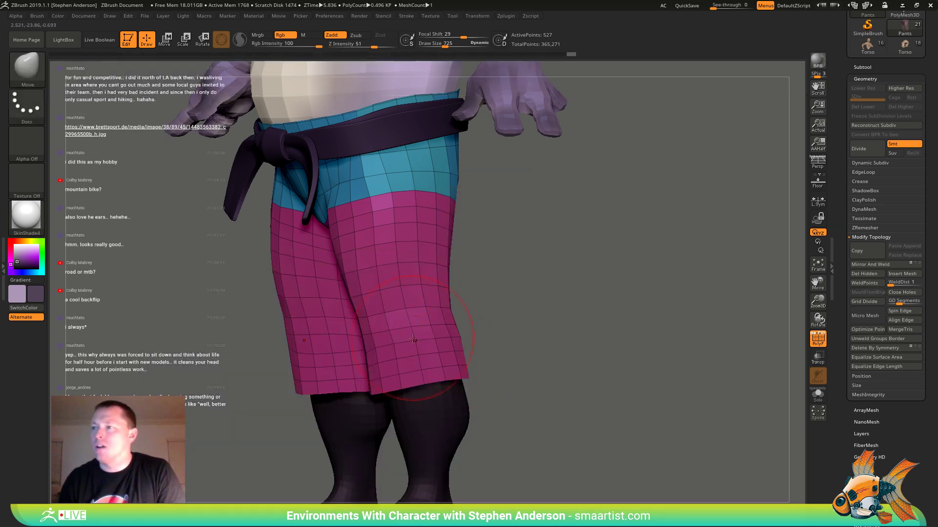
key("shift")
left_click_drag(581, 215, 357, 337, "shift")
left_click_drag(555, 330, 555, 346, "shift")
left_click_drag(618, 313, 602, 333)
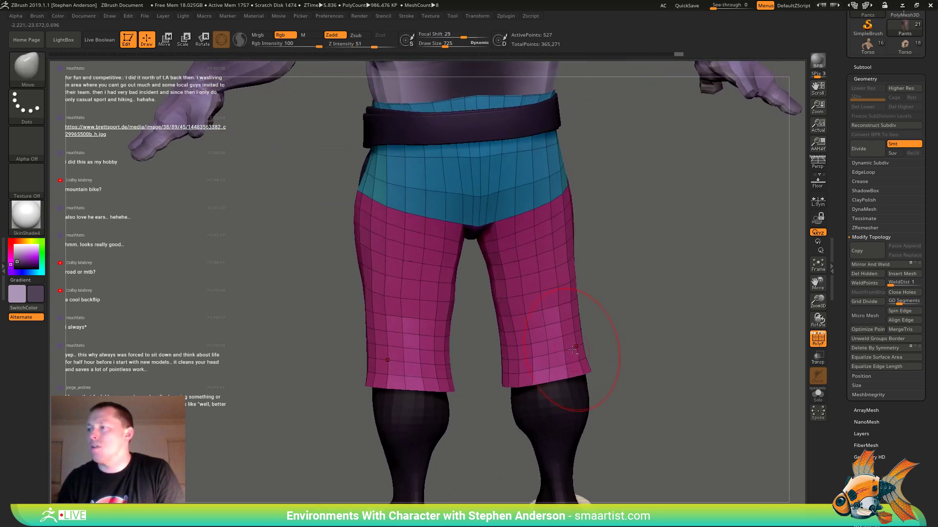
- Mask the pants by border, group and crease features, and smooth and adjust the lower legs under that mask
scroll(900, 417, "down", 3)
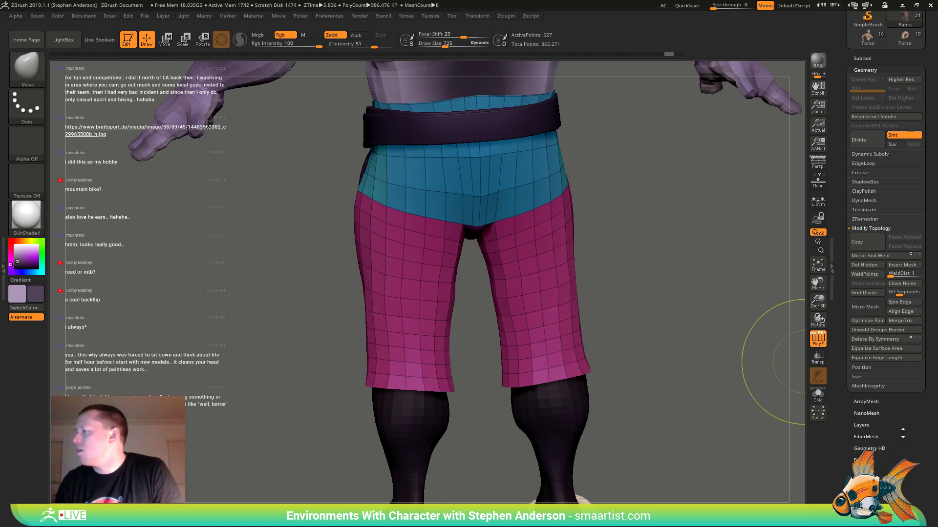
left_click(864, 454)
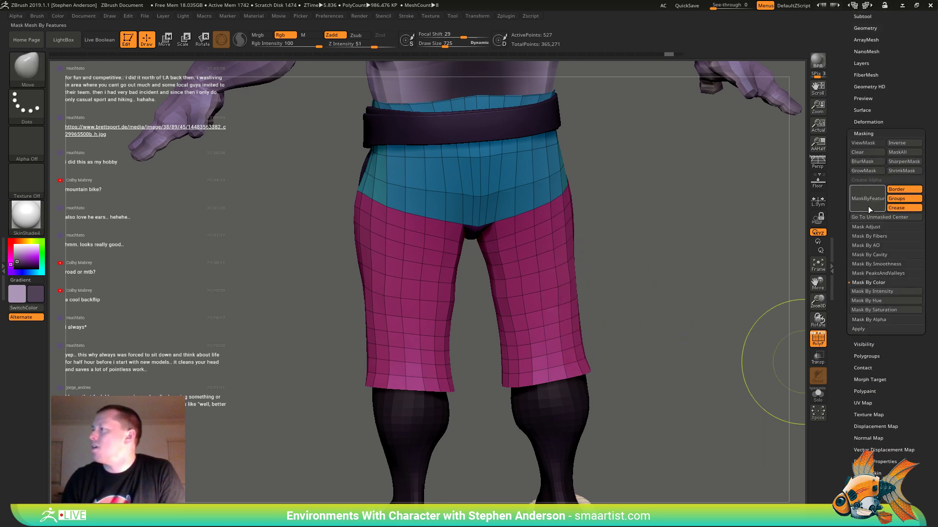
left_click(862, 207)
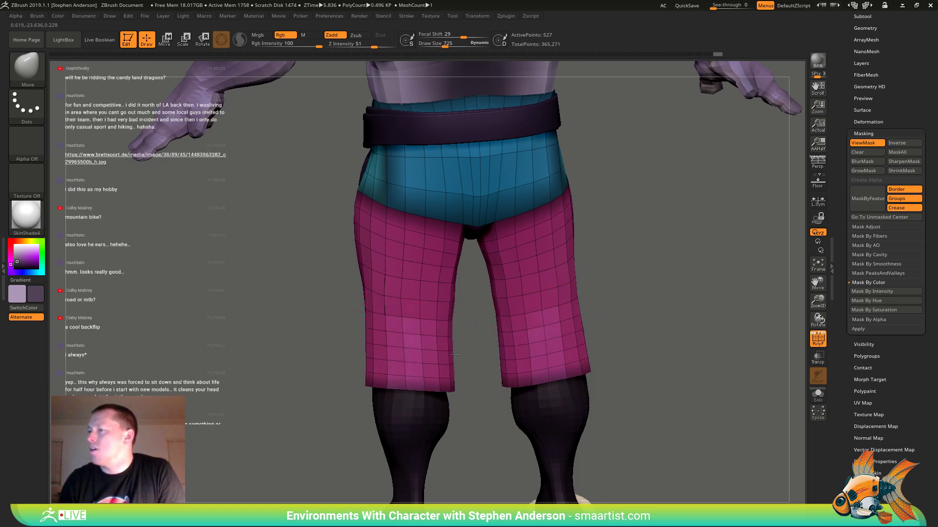
mouse_move(421, 364)
left_mouse_down("shift")
mouse_move(416, 324)
mouse_move(407, 359)
left_mouse_up("shift")
mouse_move(406, 361)
right_mouse_down()
mouse_move(464, 346)
mouse_move(394, 352)
mouse_move(527, 333)
right_mouse_up()
left_click_drag(469, 357, 480, 347)
mouse_move(503, 332)
right_mouse_down()
mouse_move(438, 328)
mouse_move(499, 315)
mouse_move(503, 322)
mouse_move(437, 329)
mouse_move(429, 273)
mouse_move(542, 343)
right_mouse_up()
- Examine the front silhouette of the pants with and without the polyframe, and turn off the mask display
key("ctrl")
key("shift+f")
mouse_move(462, 337)
right_mouse_down()
mouse_move(521, 335)
mouse_move(493, 344)
mouse_move(528, 373)
mouse_move(519, 344)
right_mouse_up()
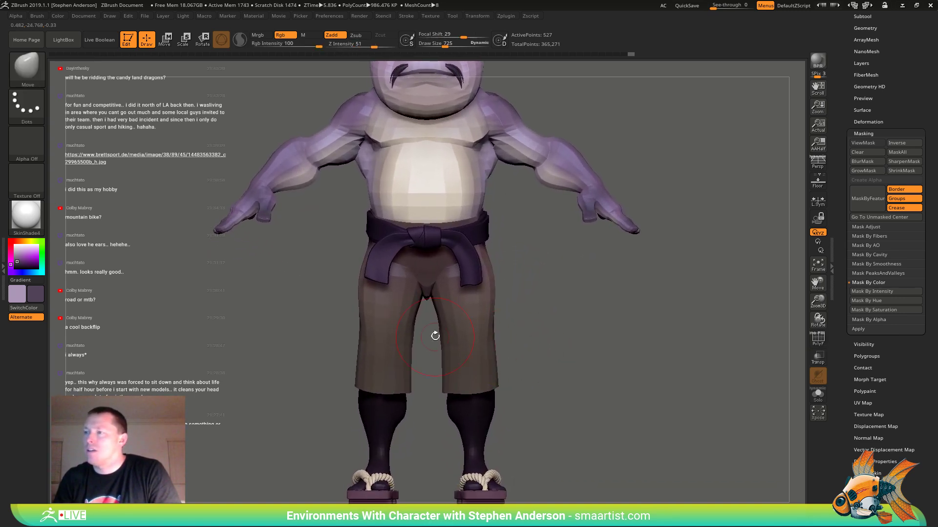
key("shift")
key("shift+f")
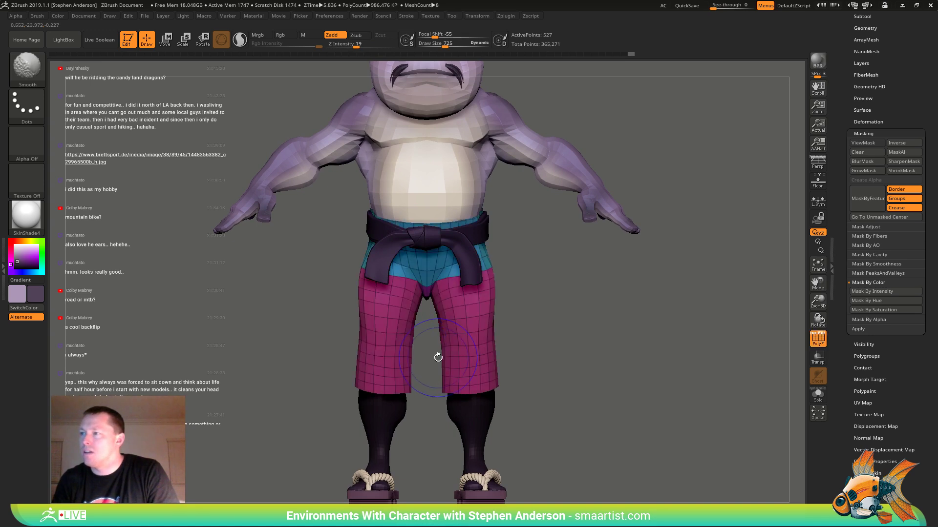
key("ctrl")
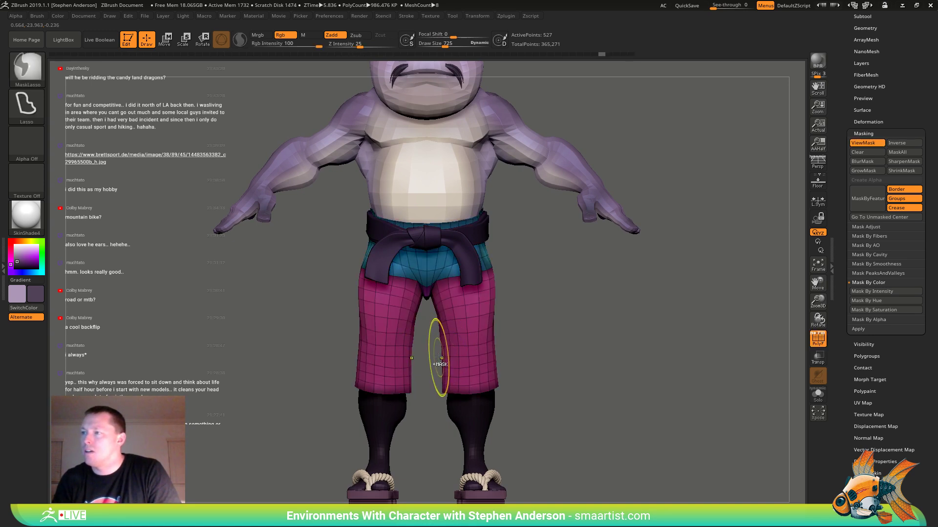
key("ctrl+h")
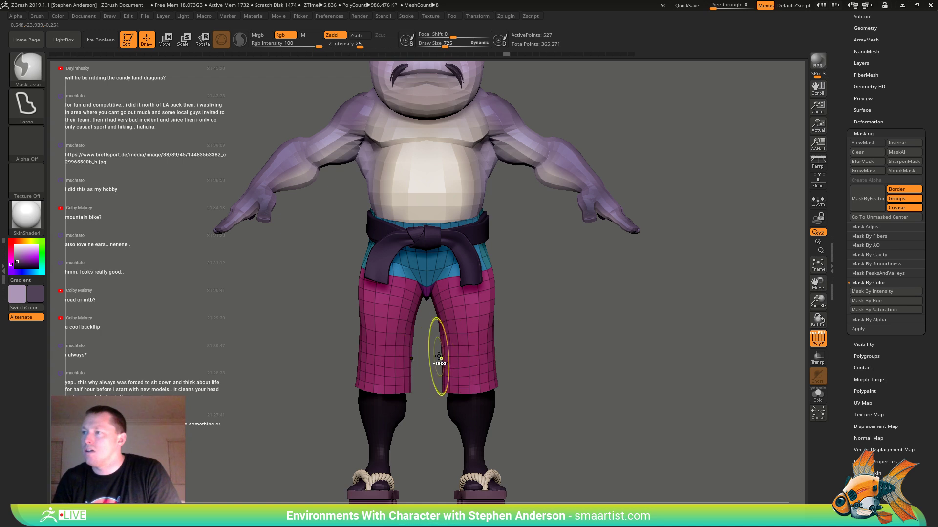
- Set the draw size to 382 and smooth the inner thighs and crotch of the pants from front and back
mouse_move(439, 357)
right_mouse_down("ctrl")
mouse_move(435, 383)
mouse_move(427, 279)
right_mouse_up("ctrl")
key("s")
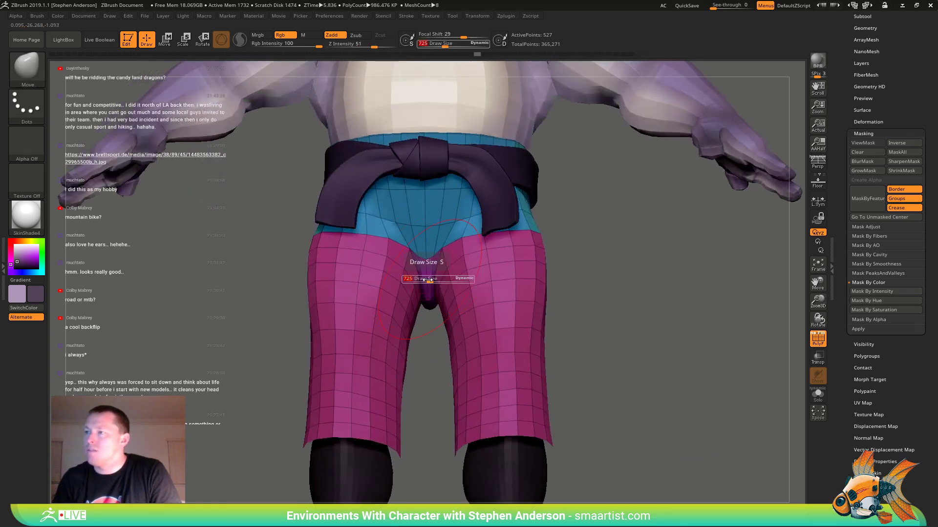
key("shift")
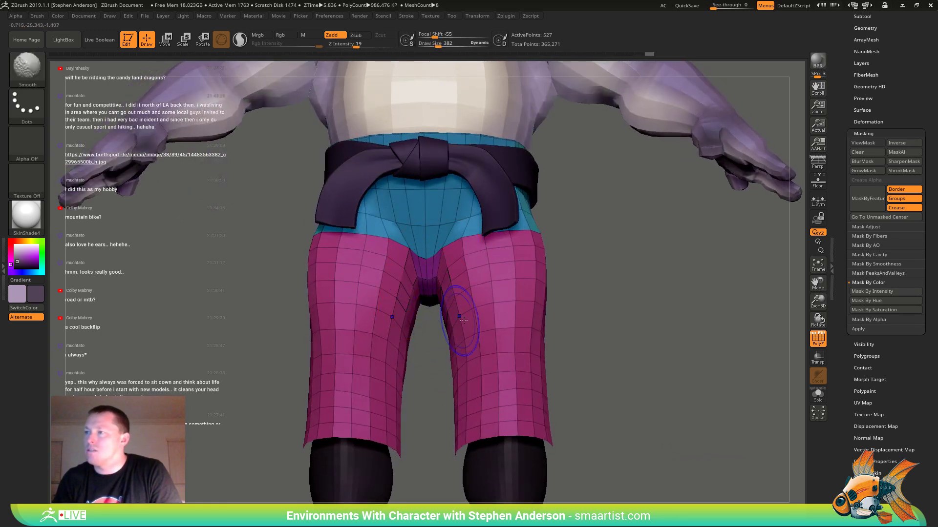
right_click_drag(463, 320, 364, 298)
right_click_drag(635, 303, 391, 293, "alt")
mouse_move(517, 285)
right_mouse_down()
mouse_move(459, 274)
mouse_move(421, 288)
mouse_move(411, 254)
right_mouse_up()
key("shift")
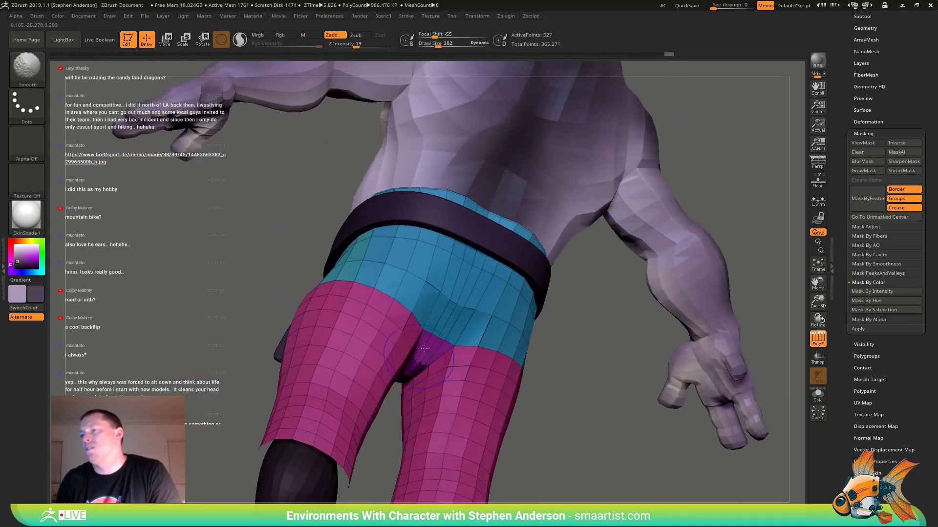
mouse_move(463, 293)
right_mouse_down()
mouse_move(428, 332)
mouse_move(434, 339)
mouse_move(444, 275)
right_mouse_up()
- Mask the hip section of the pants with a soft edge, leaving only the legs unmasked
key("ctrl")
key("w")
left_click(451, 295, "alt")
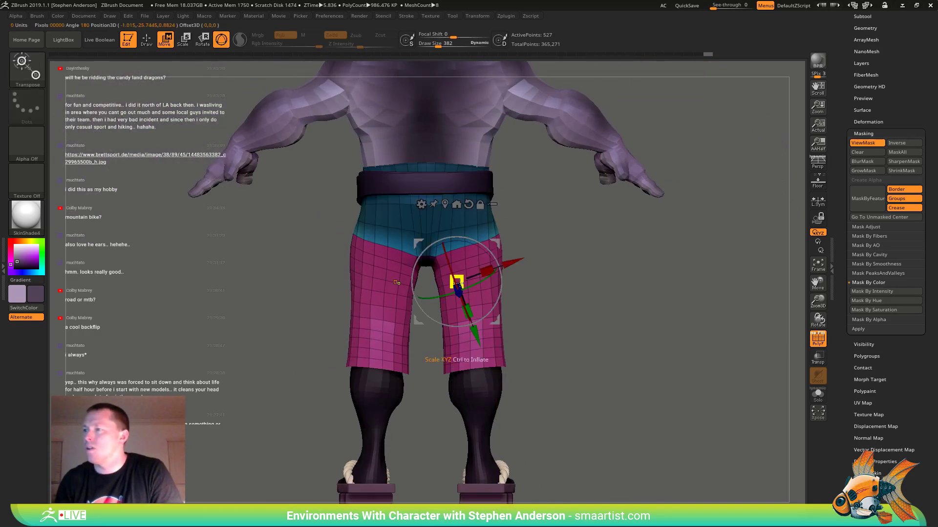
left_click_drag(532, 326, 664, 287)
key("ctrl")
left_click(665, 287, "ctrl")
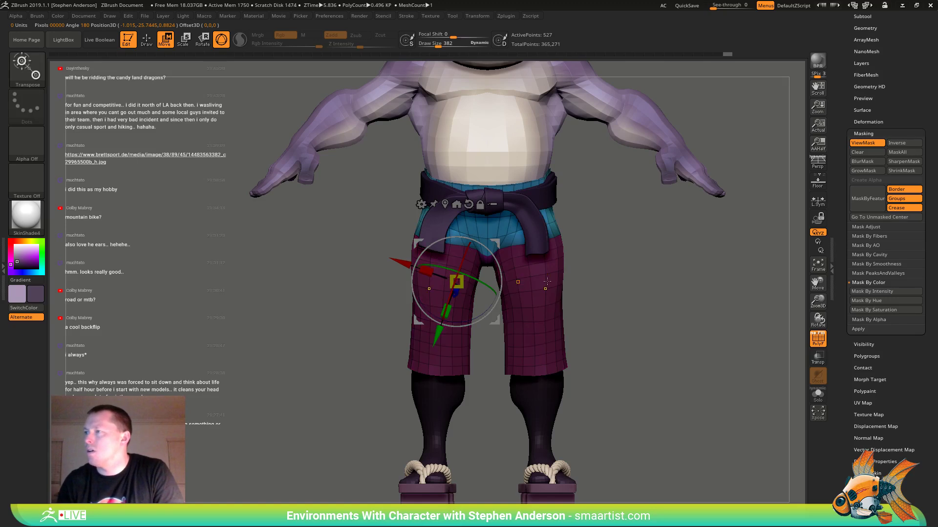
left_click(546, 284, "ctrl")
key("ctrl+z")
key("q")
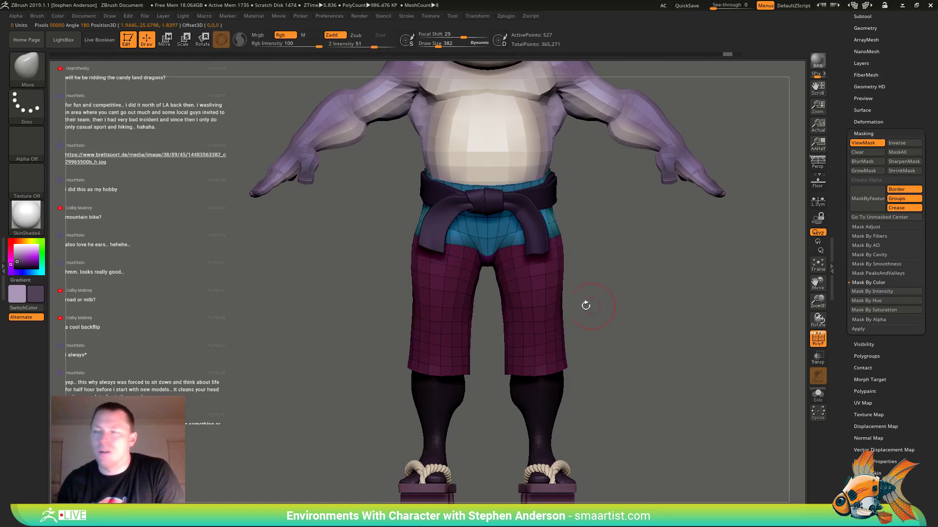
left_click(637, 299, "ctrl")
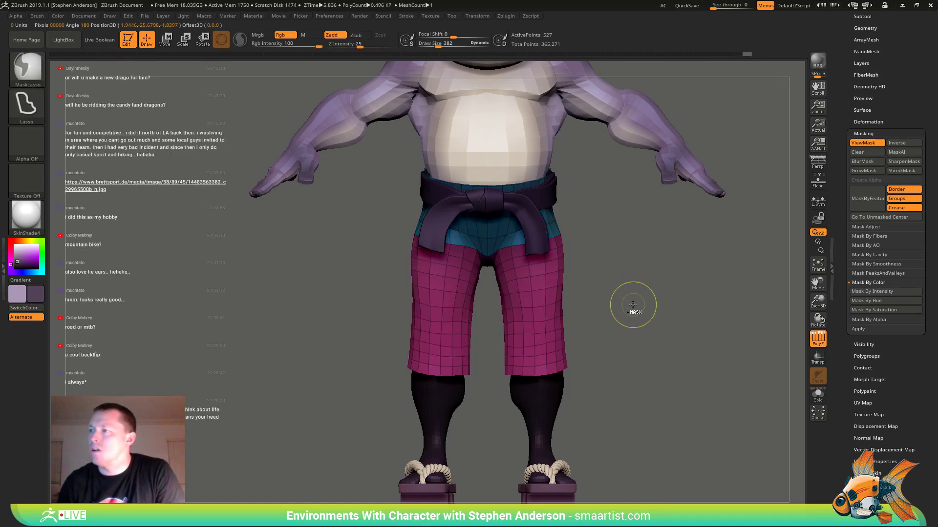
- Reset and center the gizmo on the unmasked legs, extend the mask over the crotch, and widen both legs along X with local symmetry
key("w")
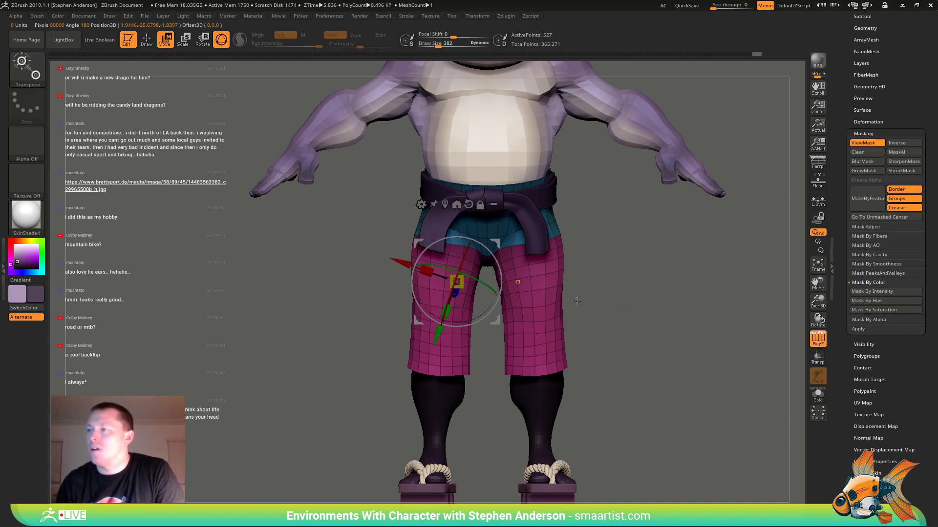
left_click(469, 204)
left_click(456, 205)
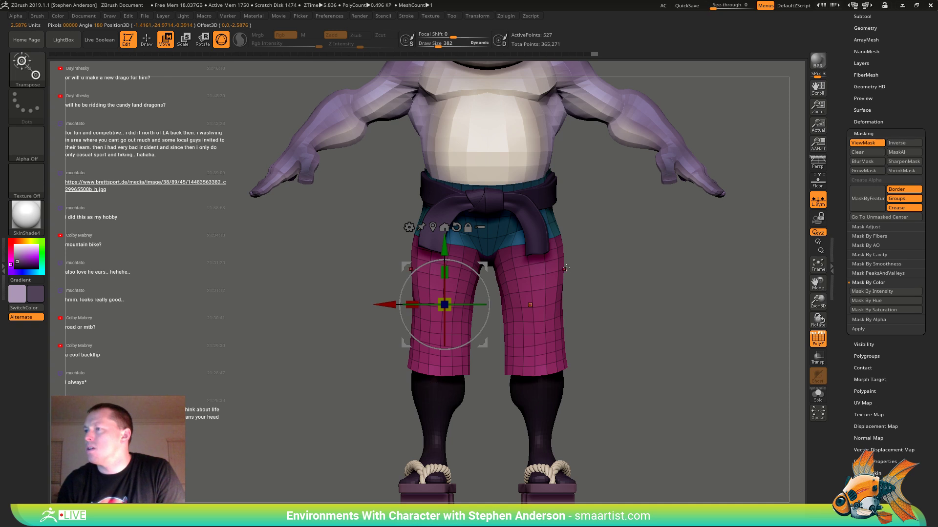
right_click_drag(531, 279, 446, 270, "ctrl")
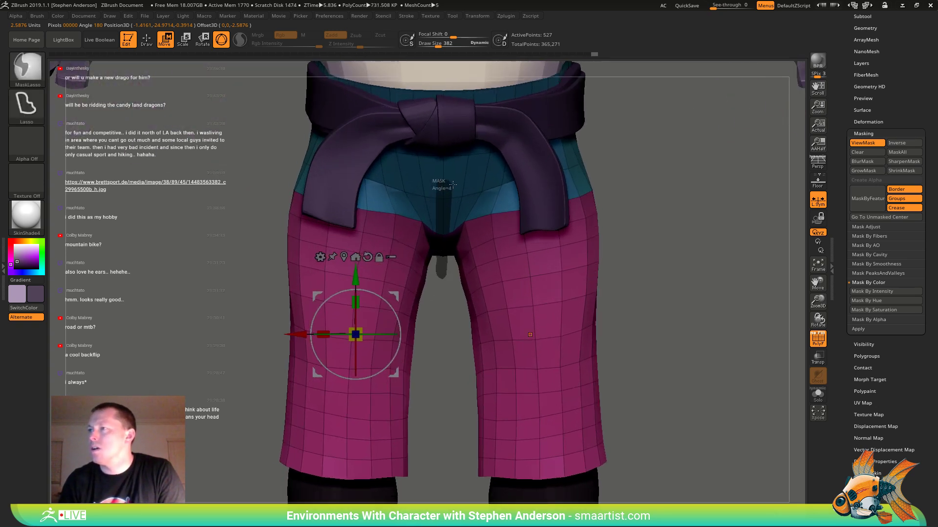
left_click_drag(453, 185, 452, 182, "ctrl")
mouse_move(457, 248)
right_mouse_down()
mouse_move(449, 227)
mouse_move(451, 257)
mouse_move(365, 330)
right_mouse_up()
left_click_drag(323, 334, 301, 329)
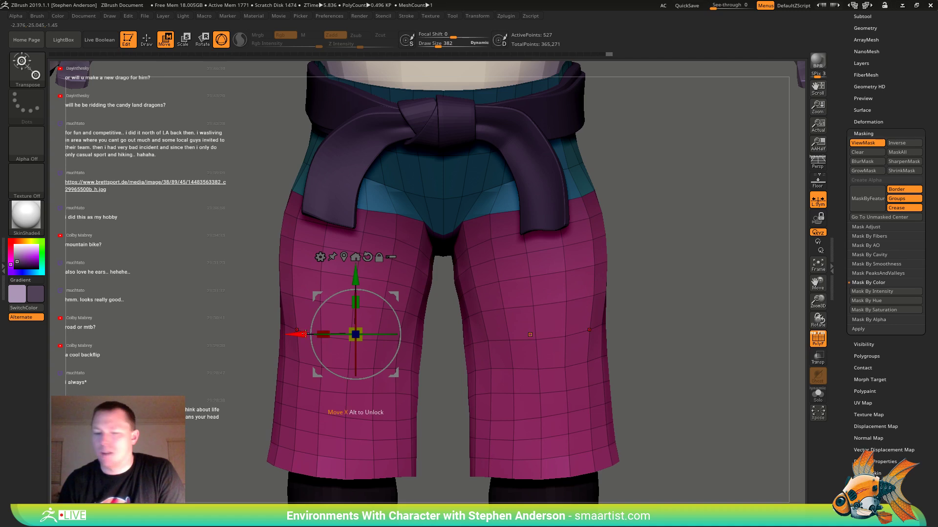
- Select the Move brush and pull the widened legs into shape at draw sizes 874 and 2841
key("b")
key("m")
key("v")
key("s")
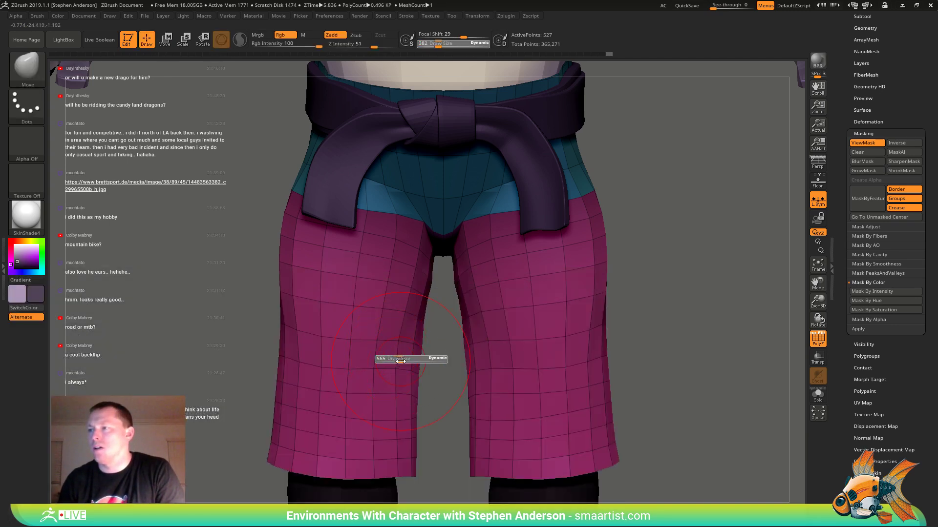
left_click_drag(408, 371, 417, 371)
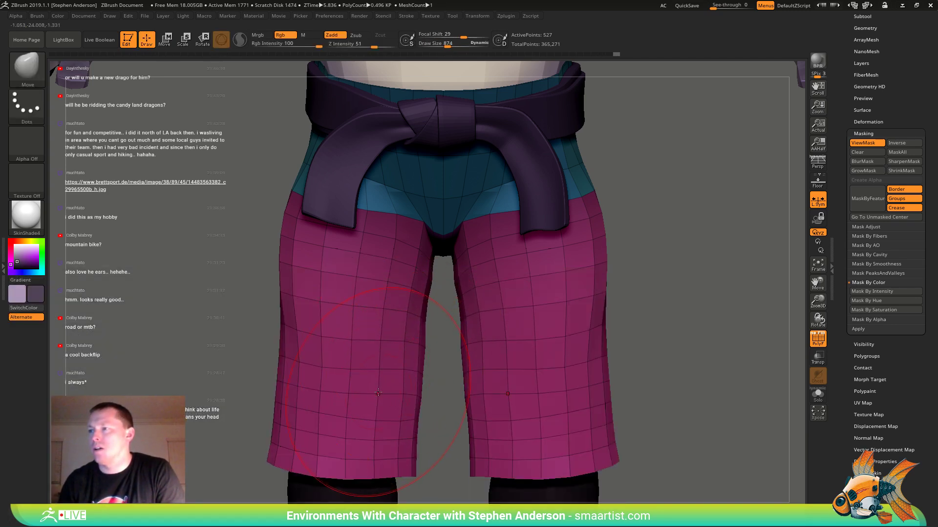
key("s")
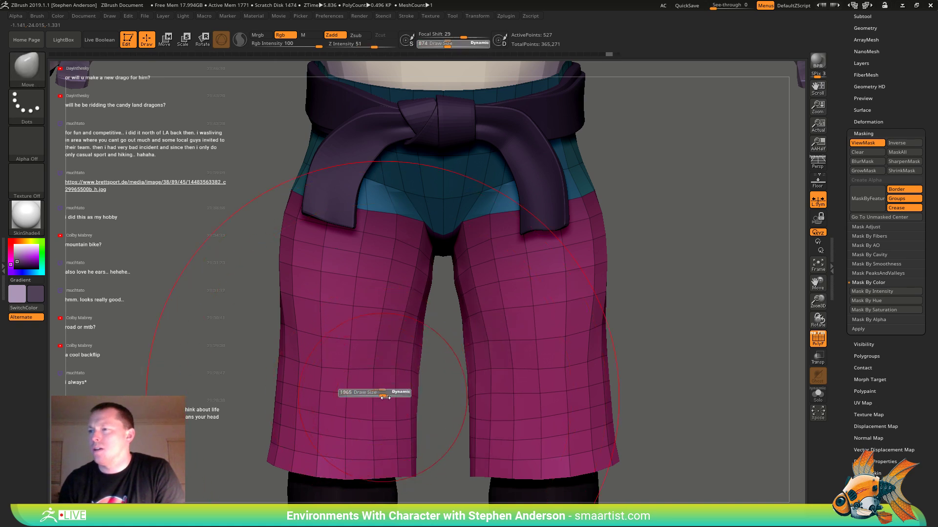
mouse_move(385, 398)
left_mouse_down()
mouse_move(405, 398)
mouse_move(371, 410)
left_mouse_up()
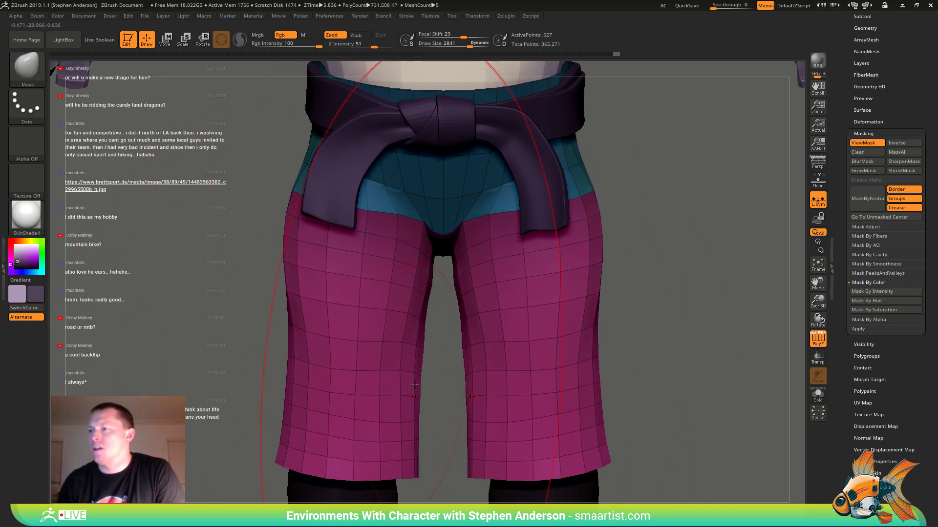
- Set the draw size to 938 and refine the inner and outer leg outlines in front view
key("s")
mouse_move(399, 375)
left_mouse_down()
mouse_move(391, 375)
mouse_move(433, 363)
left_mouse_up()
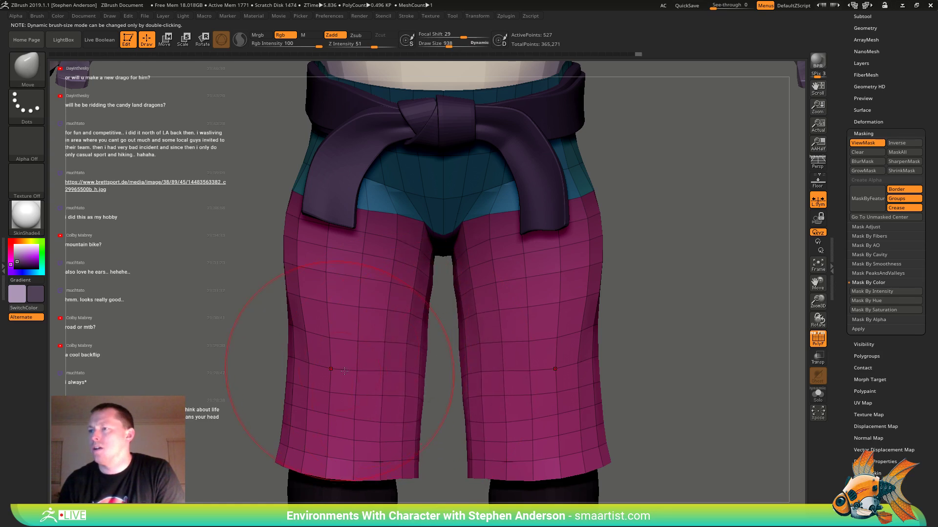
right_click_drag(345, 371, 288, 378)
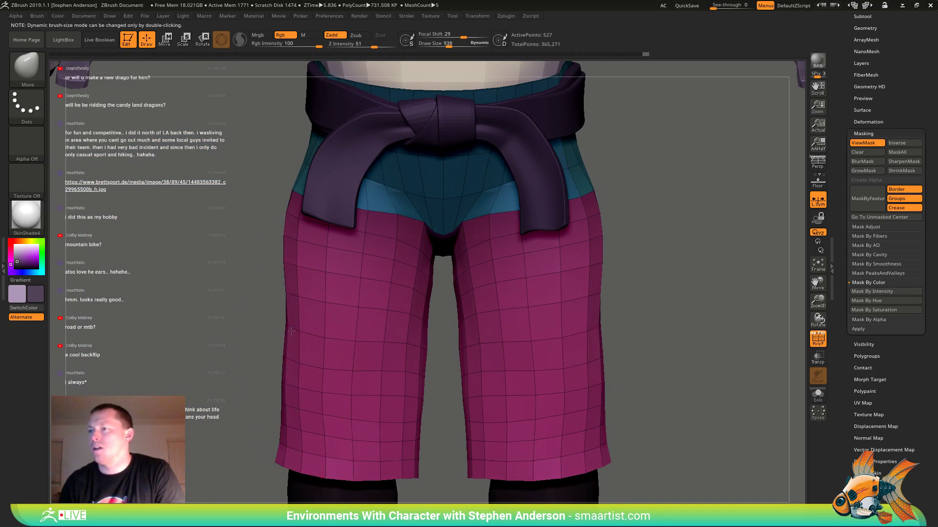
left_click_drag(291, 331, 287, 301)
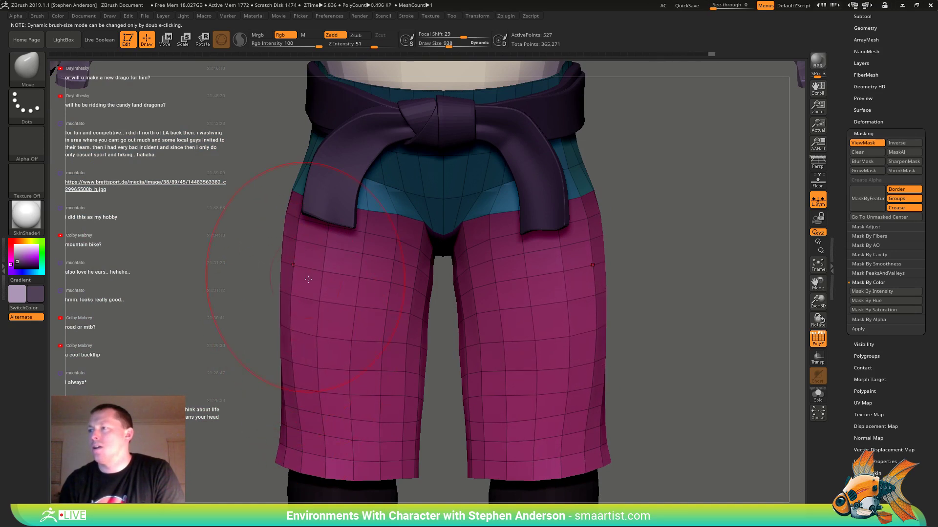
- Refine the legs from the back with the Move brush, reducing the draw size to 807
right_click_drag(414, 345, 349, 313, "ctrl")
key("shift")
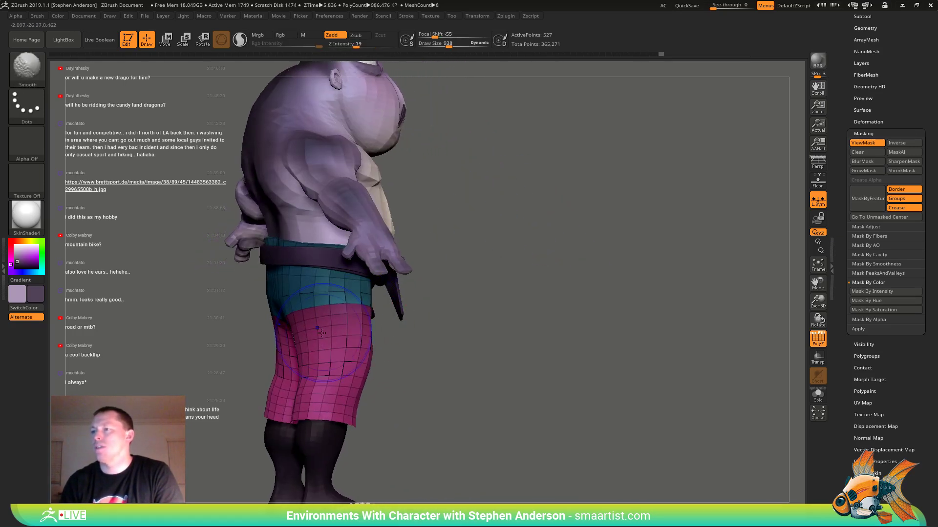
left_click_drag(248, 336, 302, 325, "shift")
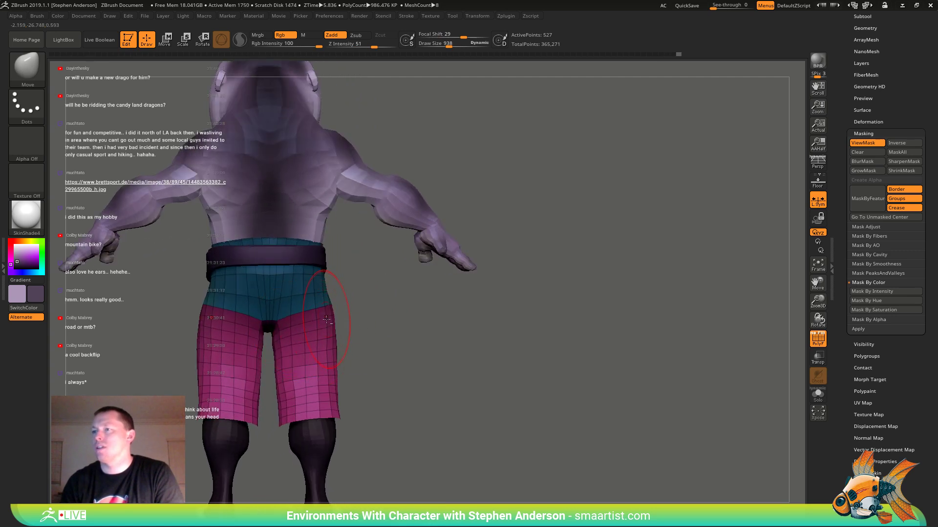
mouse_move(356, 307)
left_mouse_down()
mouse_move(296, 328)
mouse_move(282, 359)
mouse_move(284, 347)
left_mouse_up()
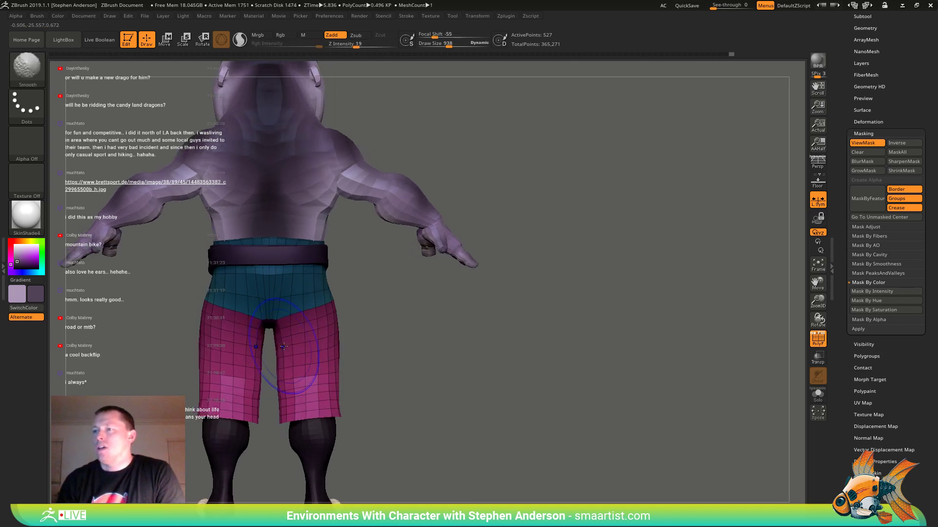
right_click_drag(283, 346, 273, 363, "ctrl")
key("s")
mouse_move(274, 358)
left_mouse_down()
mouse_move(227, 358)
mouse_move(277, 338)
mouse_move(281, 416)
mouse_move(336, 405)
left_mouse_up()
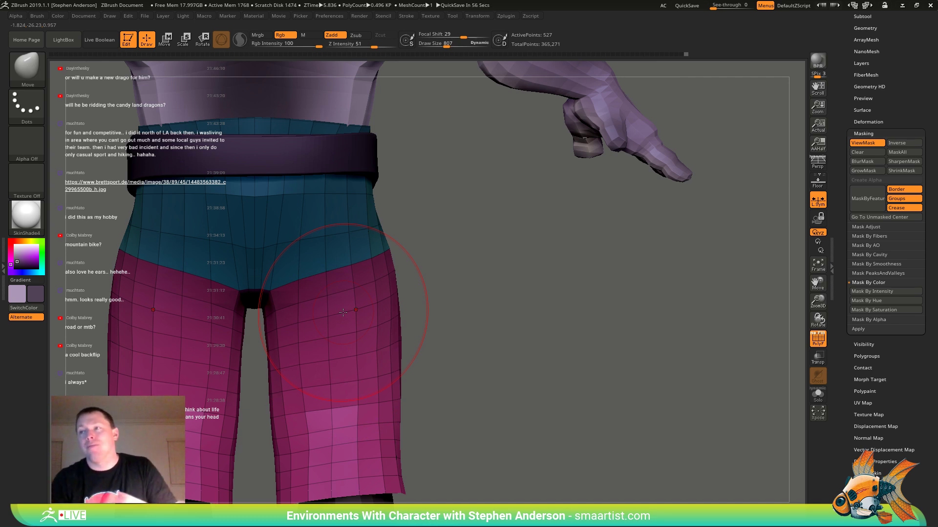
left_click_drag(511, 288, 627, 282)
left_click_drag(352, 359, 376, 353)
- Clear the mask and smooth the pants at the side of the hip below the belt
key("ctrl")
right_click(376, 334)
mouse_move(376, 353)
right_mouse_down("ctrl")
mouse_move(376, 334)
mouse_move(416, 335)
mouse_move(397, 309)
mouse_move(464, 310)
right_mouse_up("ctrl")
left_click_drag(487, 324, 521, 361, "ctrl")
mouse_move(451, 315)
right_mouse_down("ctrl")
mouse_move(471, 354)
mouse_move(400, 342)
mouse_move(432, 318)
mouse_move(395, 325)
mouse_move(364, 252)
mouse_move(333, 293)
mouse_move(356, 320)
mouse_move(354, 275)
mouse_move(298, 280)
right_mouse_up("ctrl")
key("shift")
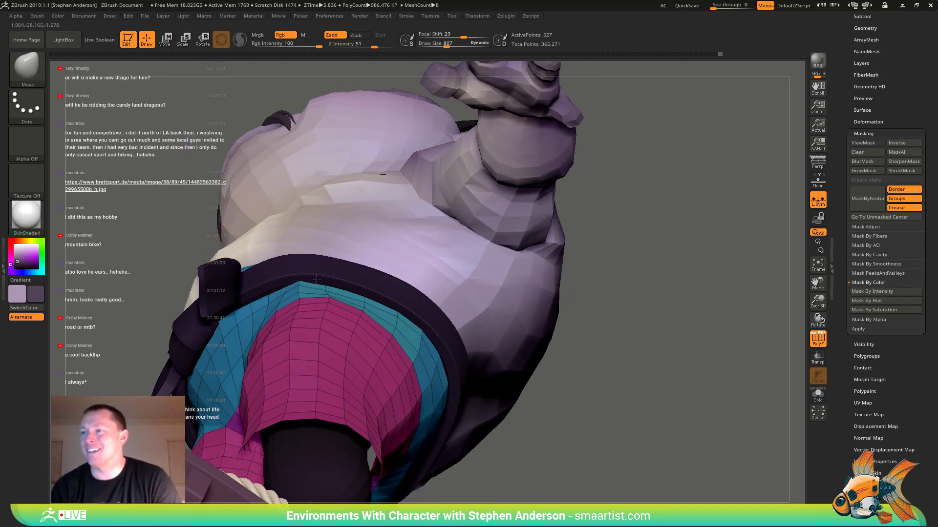
right_click_drag(317, 280, 369, 296)
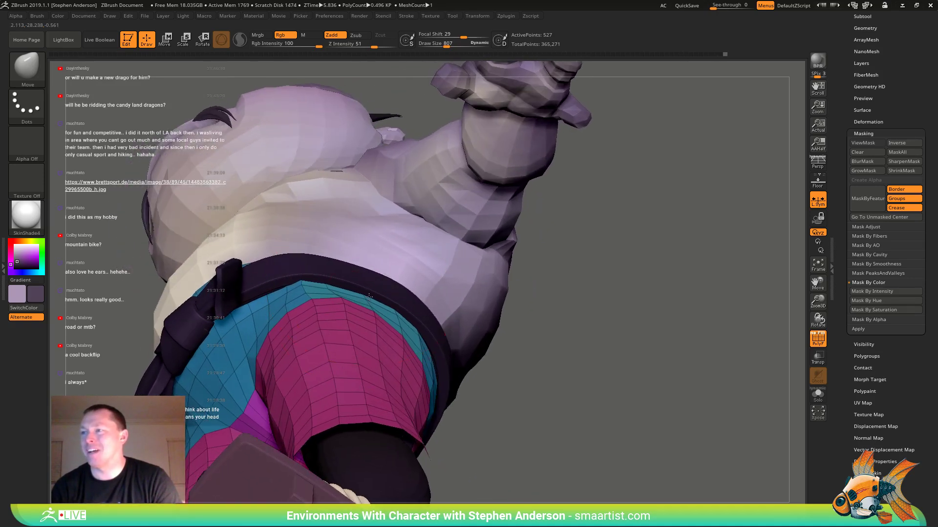
key("shift")
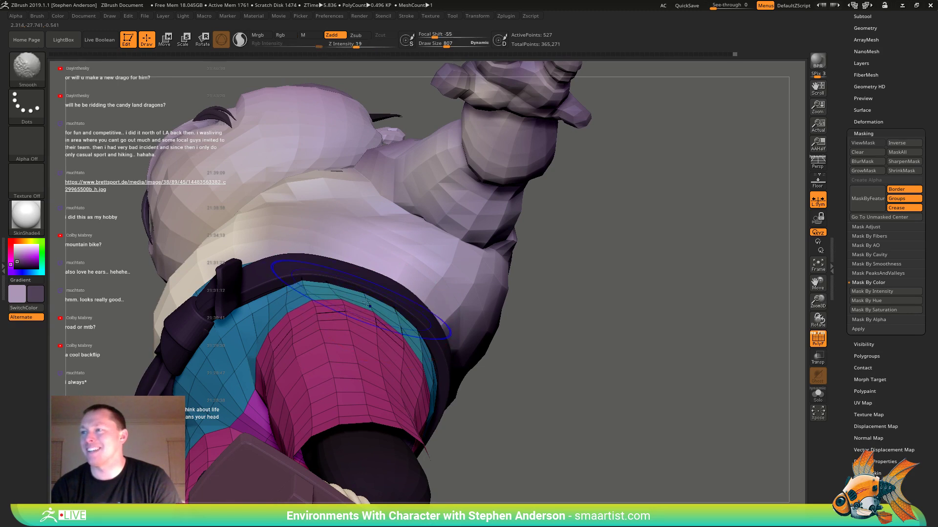
left_click_drag(360, 322, 349, 329, "shift")
- Hide the polyframe, bring the back of the head into view, and select the IMM Primitives brush with PolySphere
mouse_move(350, 328)
right_mouse_down()
mouse_move(352, 359)
mouse_move(290, 277)
mouse_move(349, 344)
mouse_move(392, 341)
mouse_move(369, 333)
mouse_move(390, 374)
right_mouse_up()
key("shift+f")
mouse_move(390, 374)
right_mouse_down()
mouse_move(375, 359)
mouse_move(387, 333)
mouse_move(441, 313)
mouse_move(387, 272)
mouse_move(473, 255)
mouse_move(422, 320)
mouse_move(249, 311)
right_mouse_up()
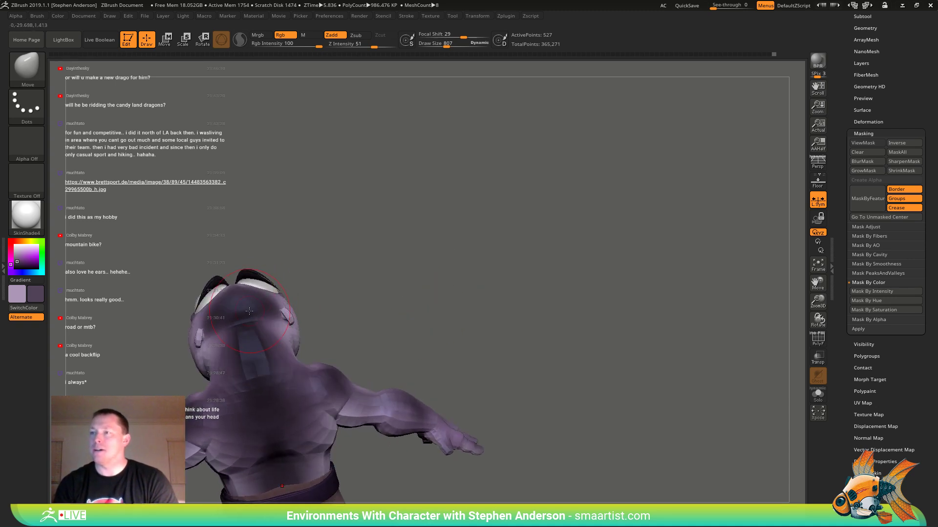
key("b")
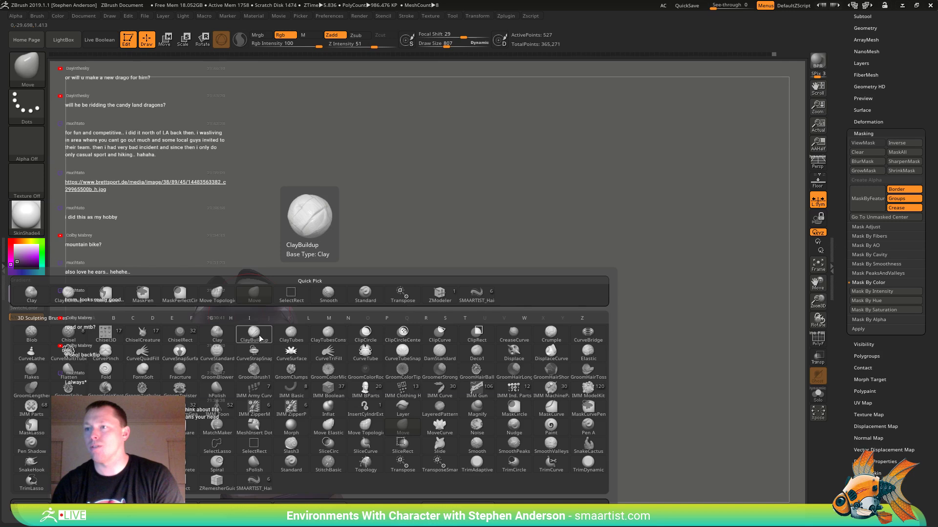
left_click(68, 414)
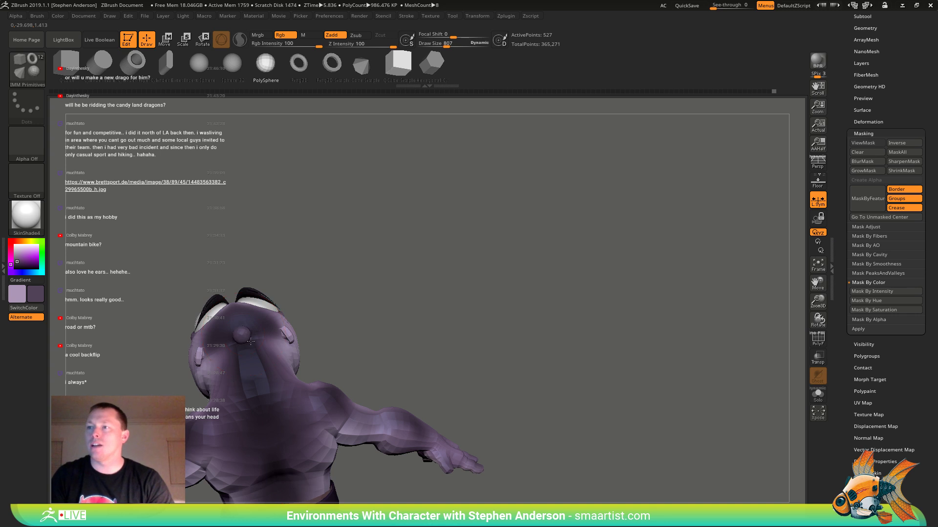
- Insert a PolySphere on the back of the head and push it into the skull using the Move brush at draw size 2514
left_click_drag(250, 340, 273, 366)
left_click_drag(327, 332, 369, 286)
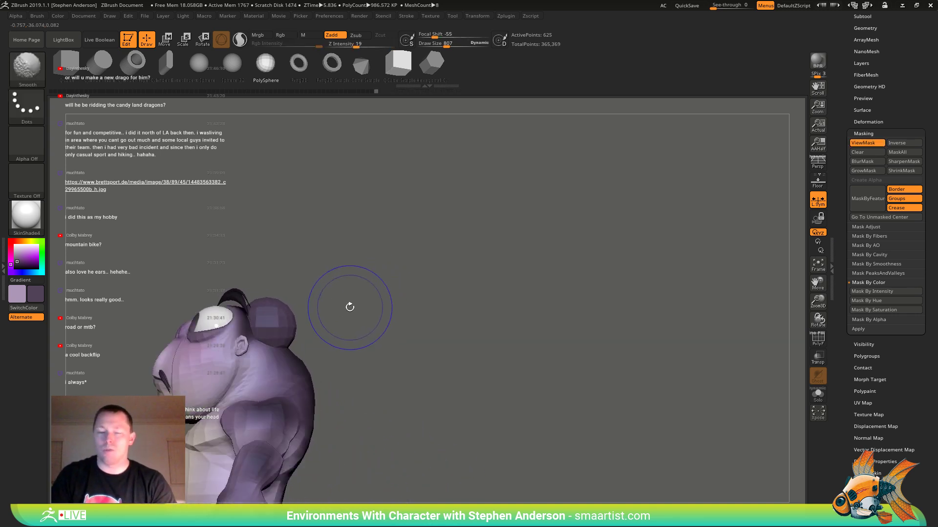
key("b")
key("m")
key("v")
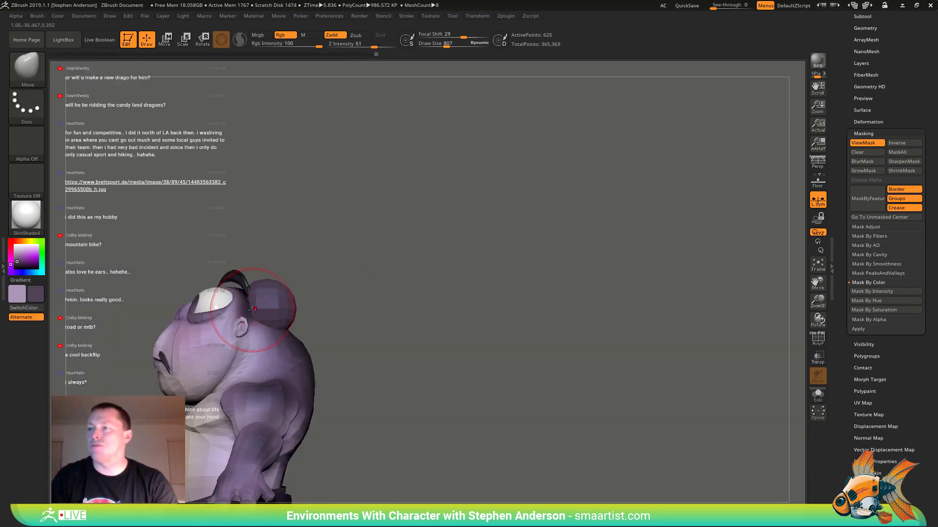
key("s")
mouse_move(252, 311)
left_mouse_down()
mouse_move(273, 310)
mouse_move(255, 303)
left_mouse_up()
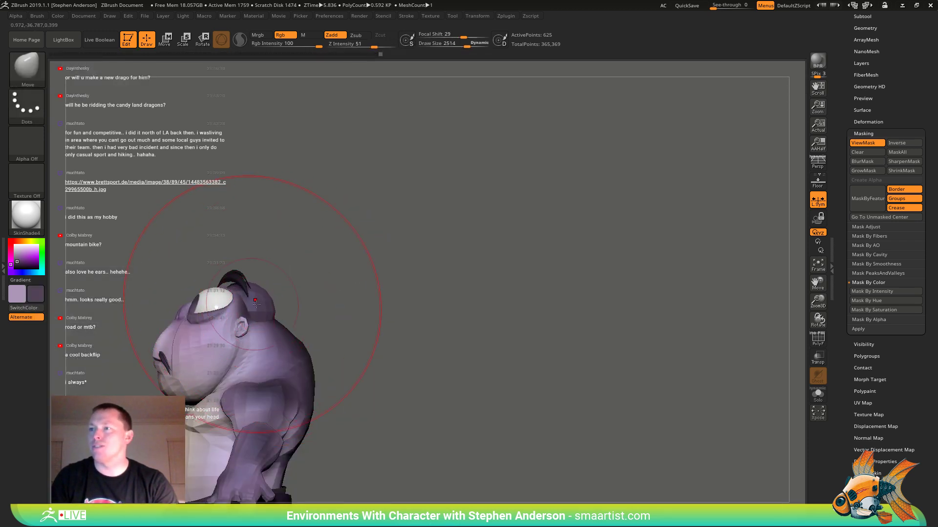
- Shape the inserted sphere into a hair cap hugging the back of the head with the Move brush at draw size 516
mouse_move(345, 292)
right_mouse_down()
mouse_move(299, 304)
mouse_move(301, 315)
mouse_move(309, 303)
right_mouse_up()
key("s")
left_click_drag(275, 260, 263, 259)
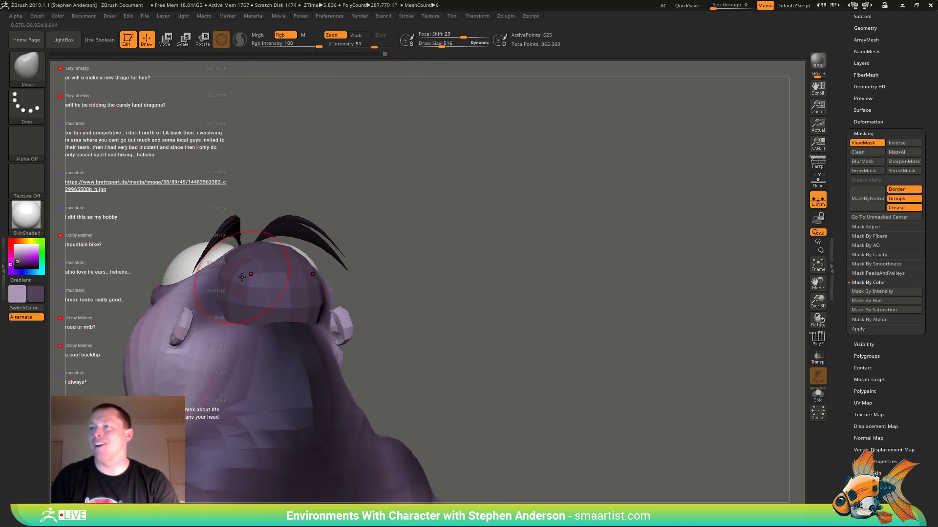
mouse_move(250, 302)
right_mouse_down()
mouse_move(296, 291)
mouse_move(328, 298)
mouse_move(335, 336)
right_mouse_up()
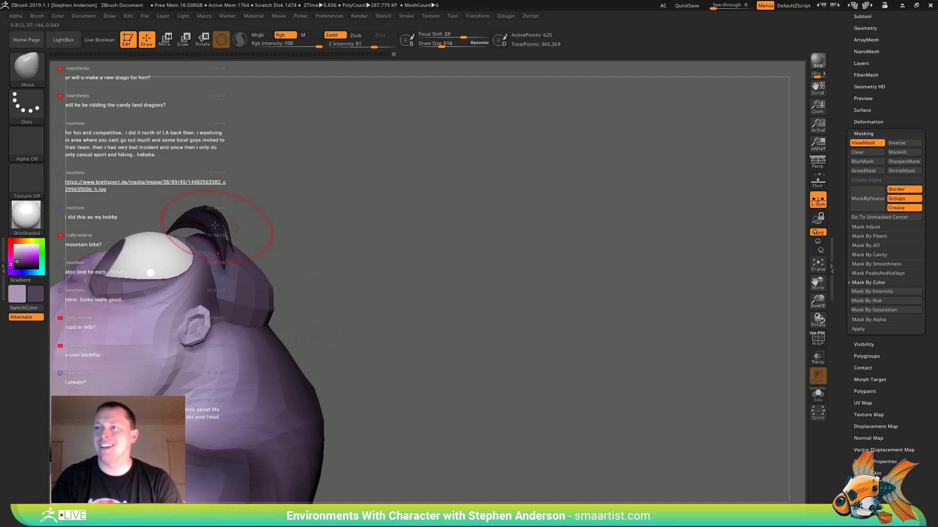
- Sample the dark eyebrow color and fill the hair cap with it
key("c")
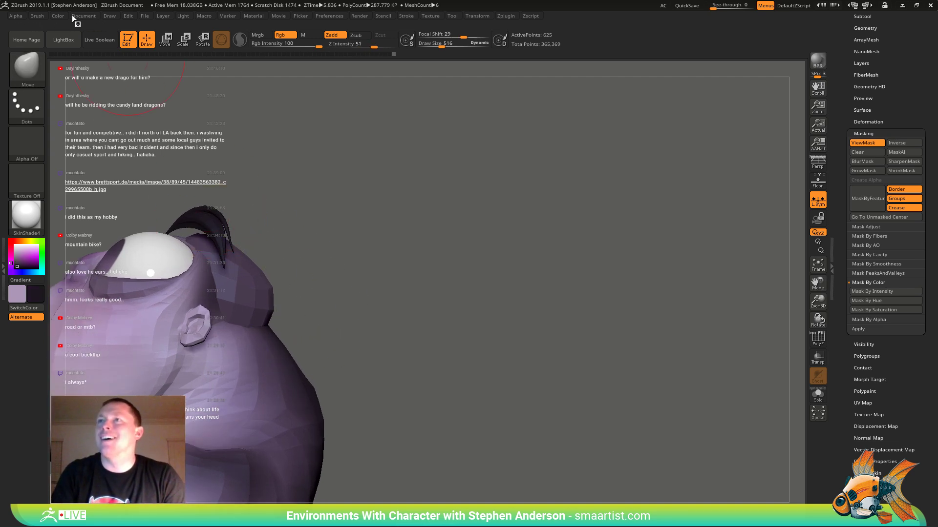
left_click(57, 15)
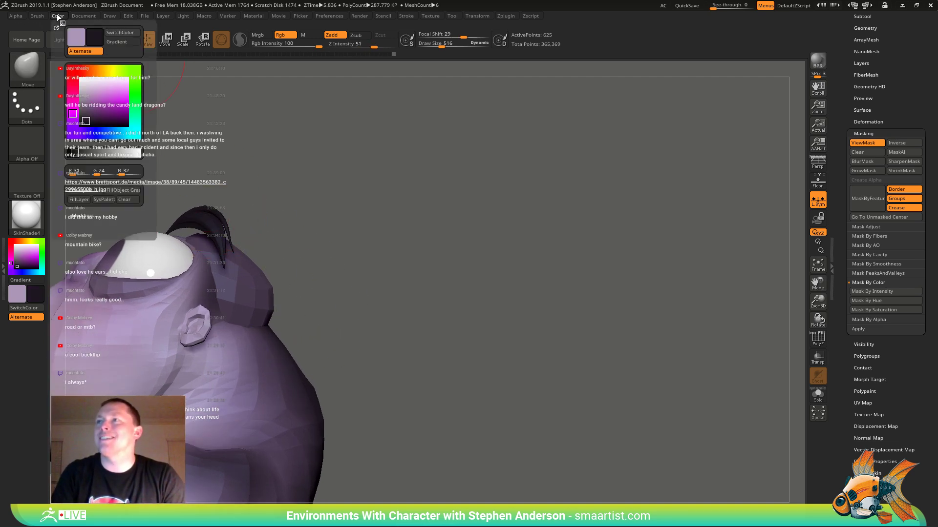
left_click(91, 189)
right_click_drag(390, 244, 390, 210)
right_click_drag(332, 274, 297, 295)
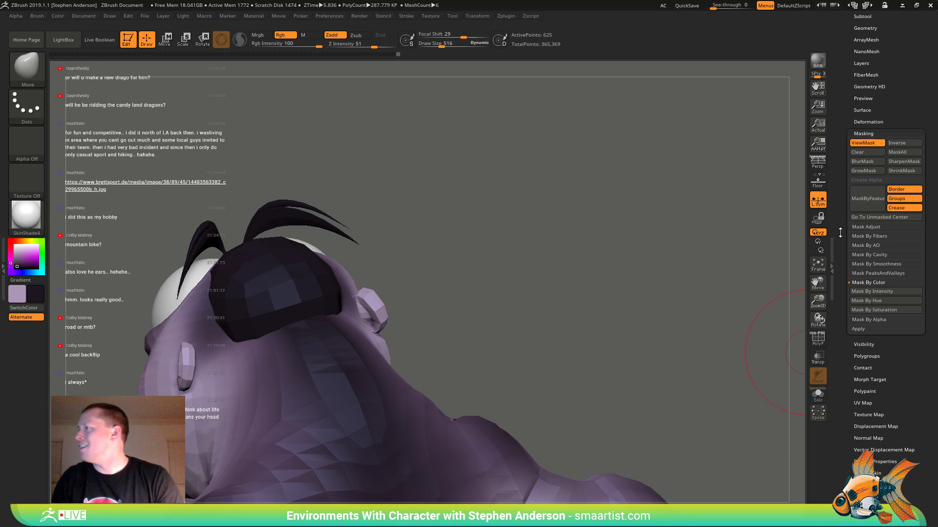
- Separate the hair cap from the pants with Split To Parts and make the hair cap the active subtool
left_click_drag(884, 65, 884, 152)
left_click(868, 146)
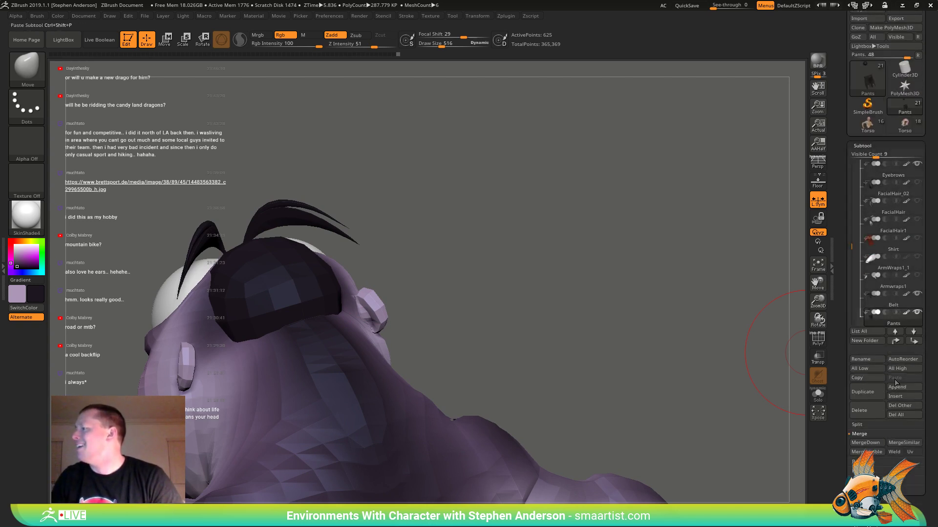
left_click(869, 426)
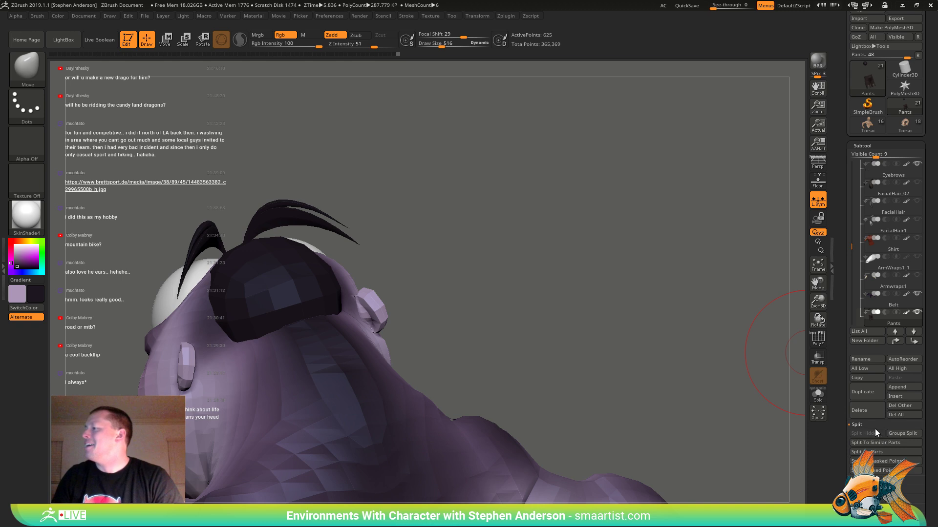
left_click(901, 452)
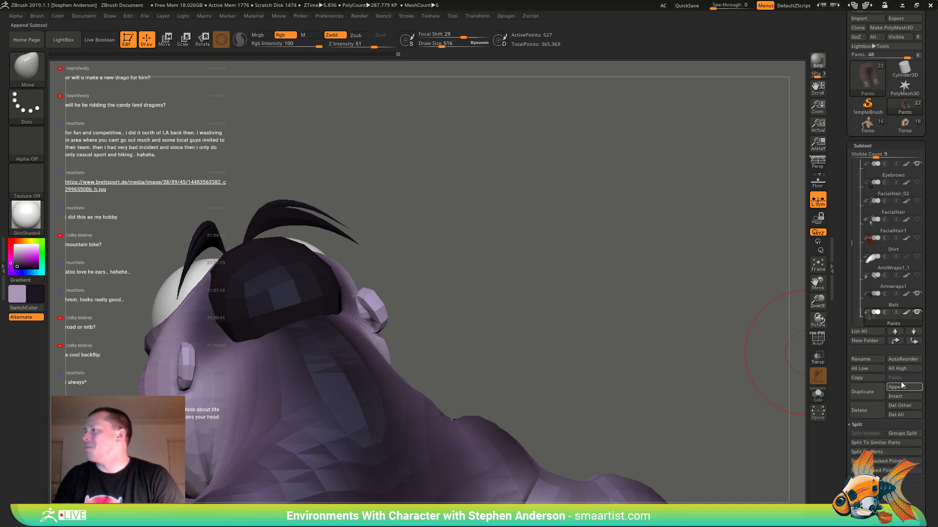
key("shift+f")
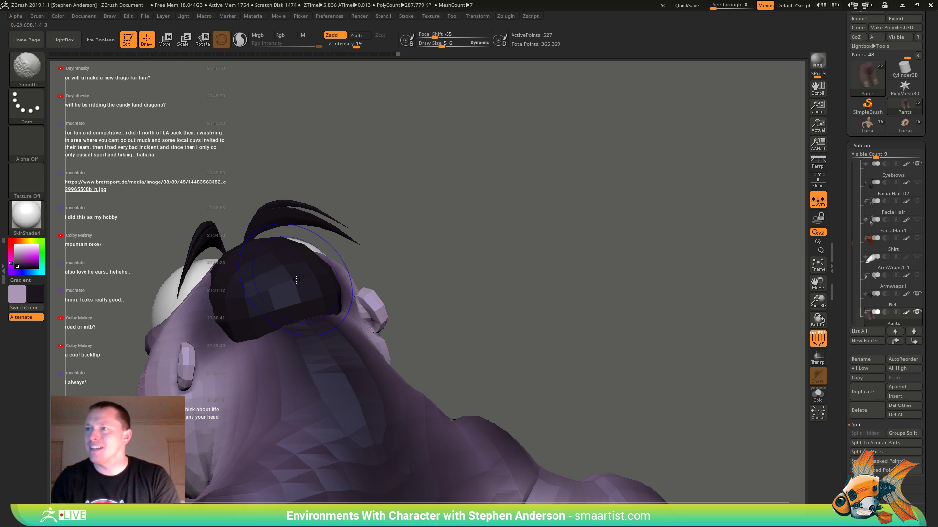
left_click(292, 280, "alt")
mouse_move(405, 263)
right_mouse_down()
mouse_move(440, 337)
mouse_move(358, 234)
mouse_move(317, 324)
mouse_move(405, 325)
mouse_move(380, 316)
right_mouse_up()
key("shift+f")
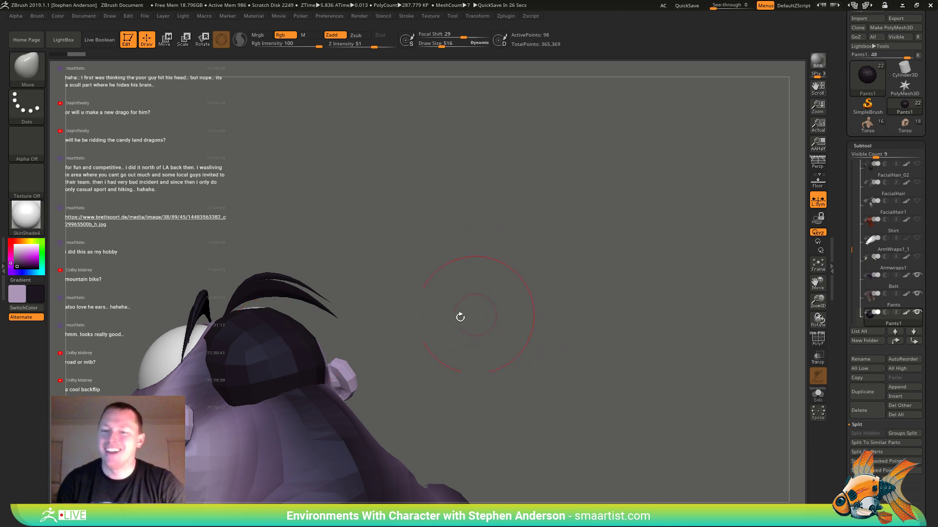
- Insert a smaller PolySphere at the rear of the hair cap with the IMM Primitives brush to start a braid
left_click_drag(363, 352, 391, 332)
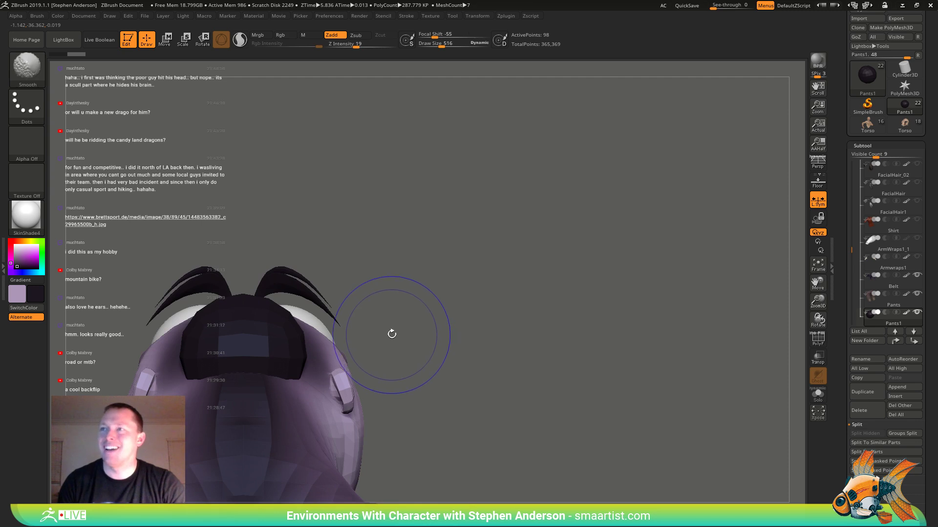
key("b")
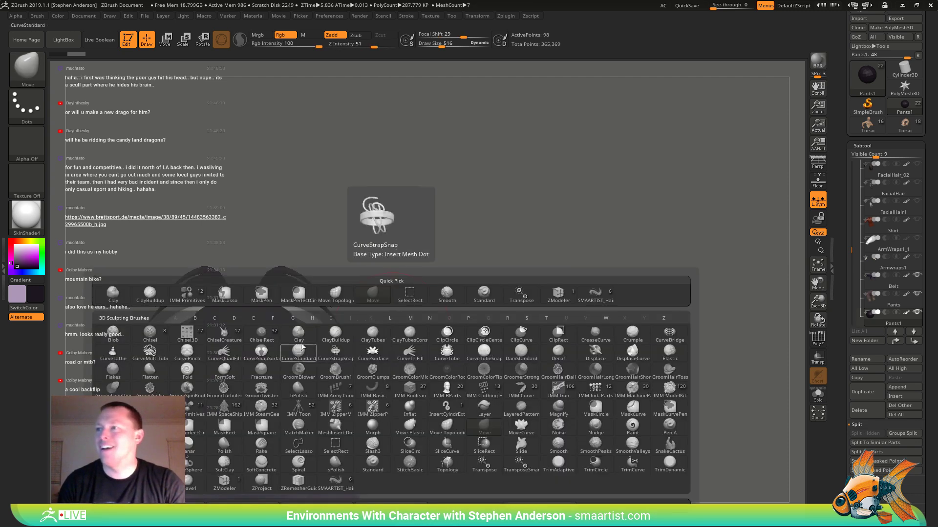
left_click(186, 297)
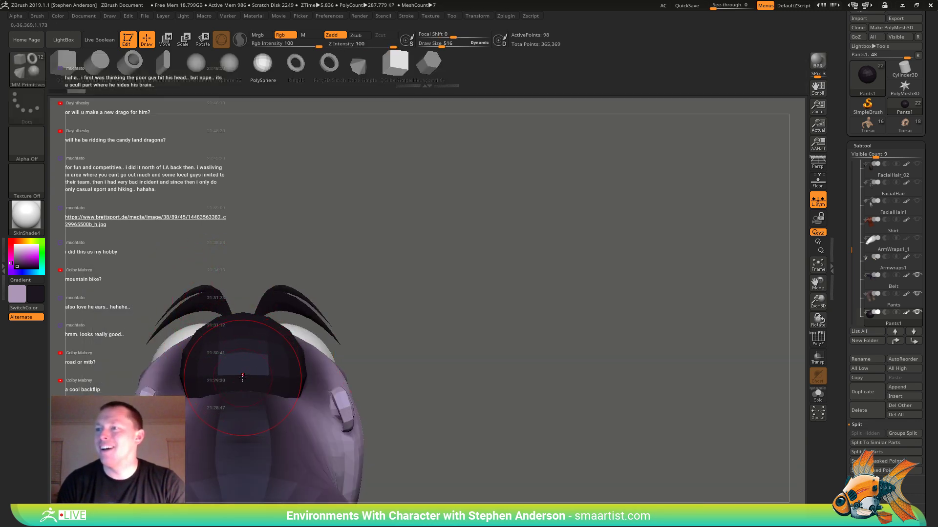
left_click_drag(245, 381, 254, 412)
left_click_drag(397, 383, 464, 393)
- Extend the braid to four spheres by copying, scaling and rotating each one along the curve of the neck
key("e")
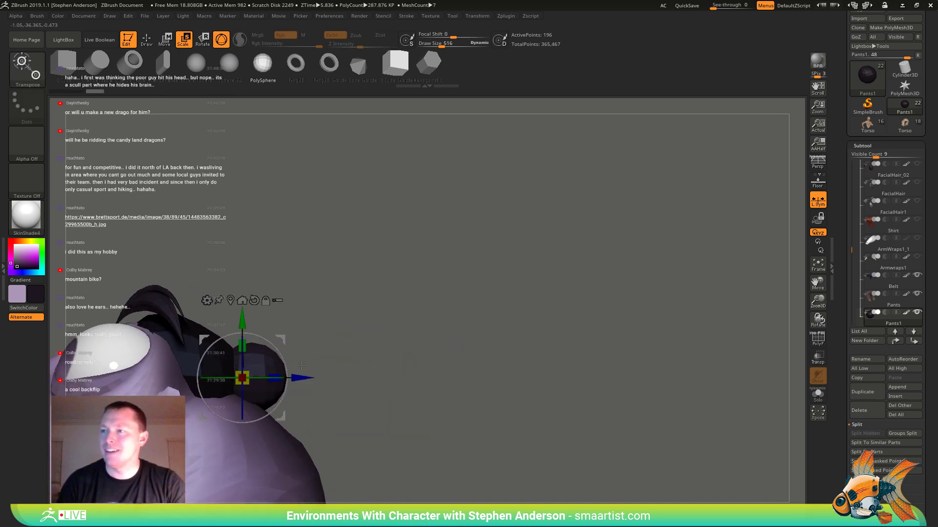
mouse_move(278, 346)
left_mouse_down()
mouse_move(286, 361)
mouse_move(325, 362)
mouse_move(376, 393)
mouse_move(388, 413)
mouse_move(378, 435)
mouse_move(384, 447)
mouse_move(376, 375)
left_mouse_up()
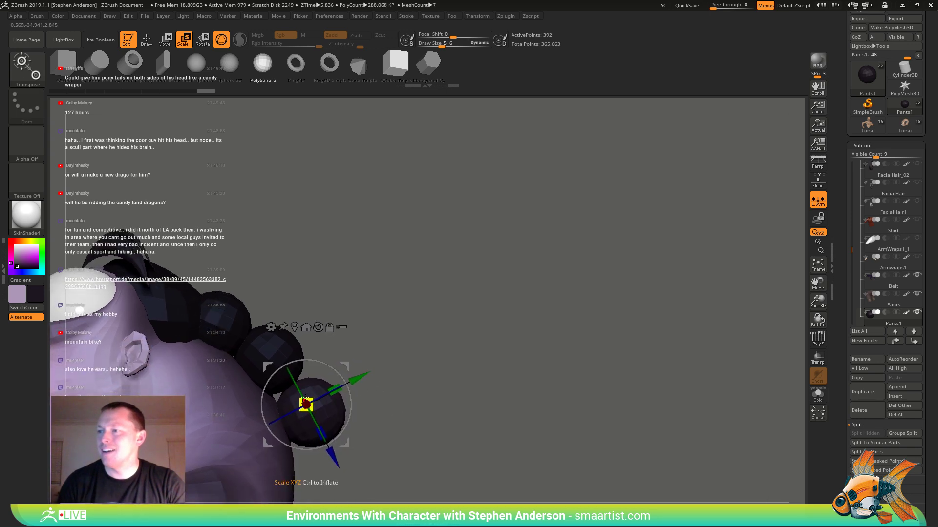
left_click_drag(310, 399, 309, 399)
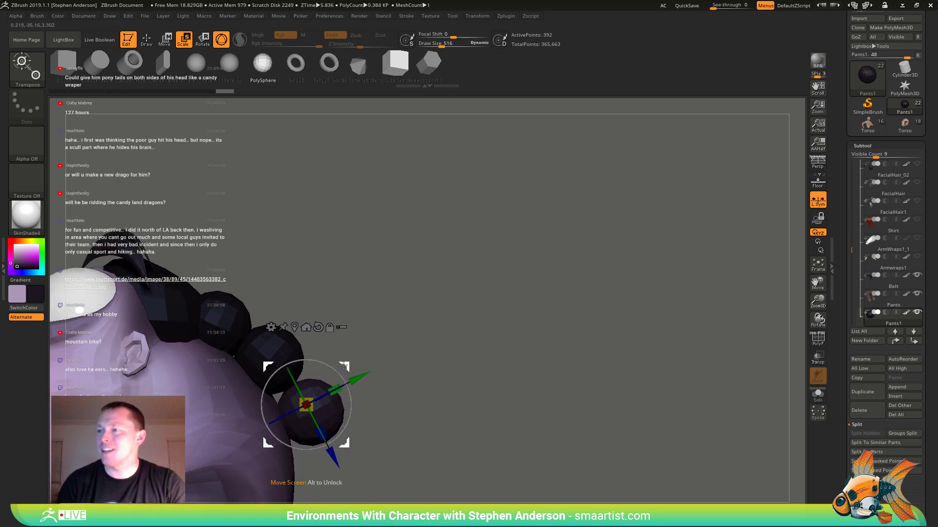
left_click_drag(346, 365, 367, 418)
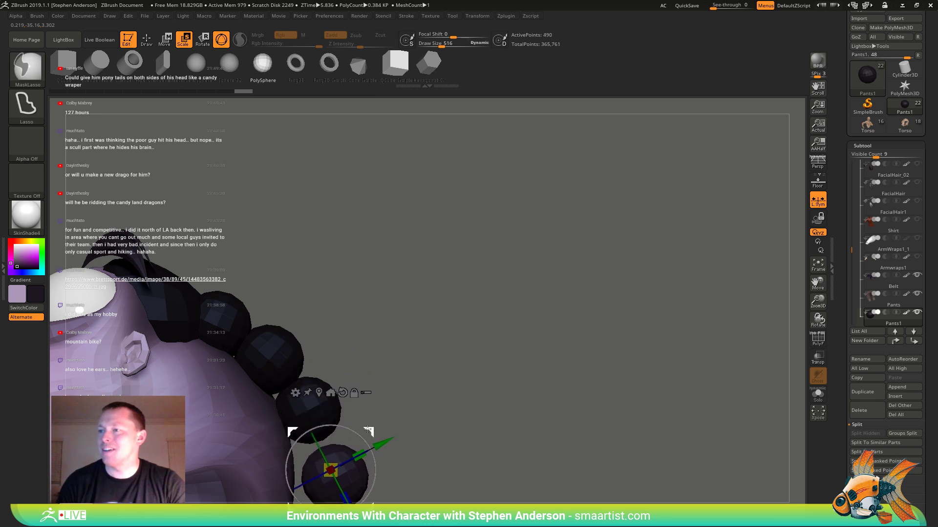
left_click_drag(425, 398, 502, 323, "alt")
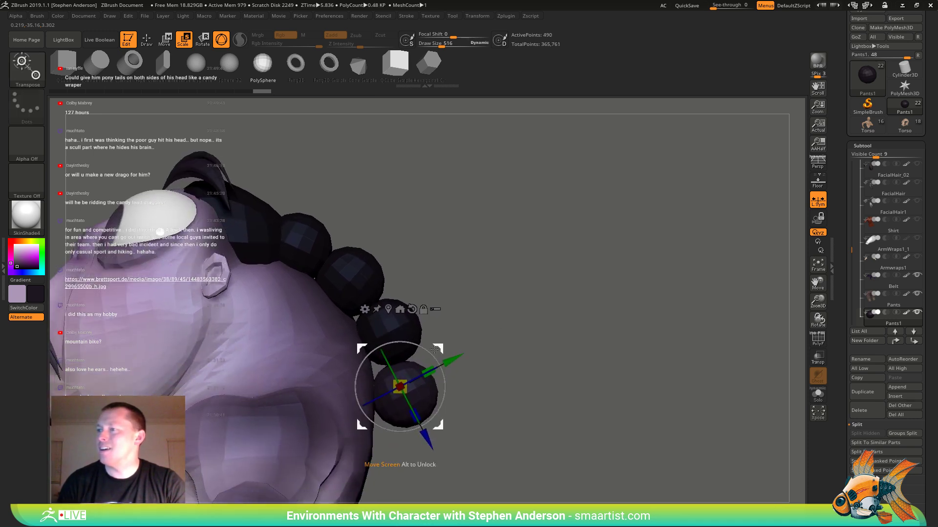
left_click_drag(428, 352, 431, 357)
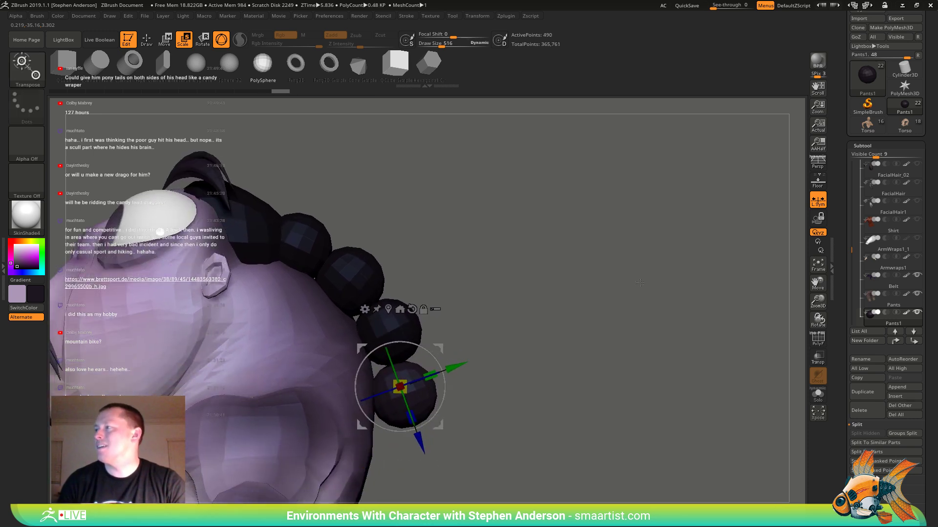
- Turn off local symmetry and add two more sphere copies straight down the back to finish the six-sphere braid
left_click(819, 203)
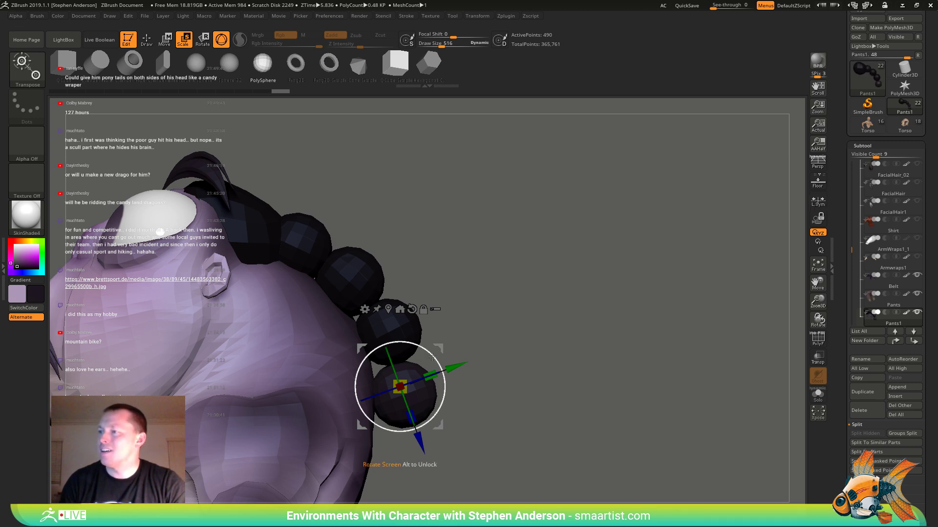
mouse_move(438, 348)
left_mouse_down()
mouse_move(399, 374)
mouse_move(440, 341)
mouse_move(441, 400)
left_mouse_up()
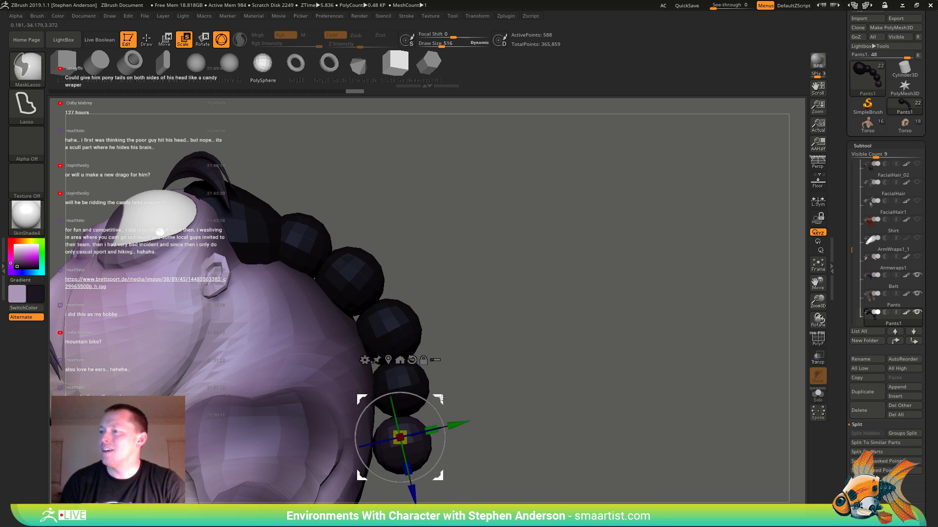
mouse_move(441, 399)
left_mouse_down()
mouse_move(441, 408)
mouse_move(445, 289)
left_mouse_up()
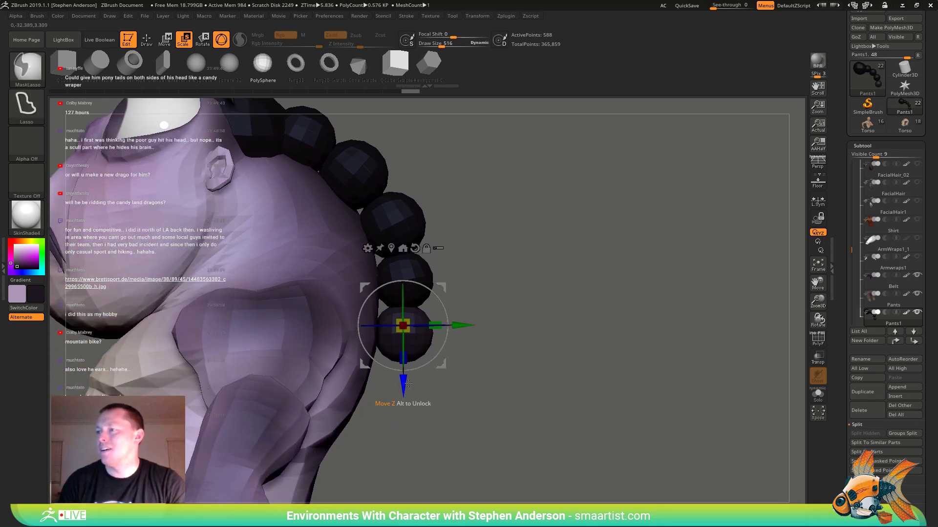
left_click_drag(407, 383, 409, 435, "ctrl")
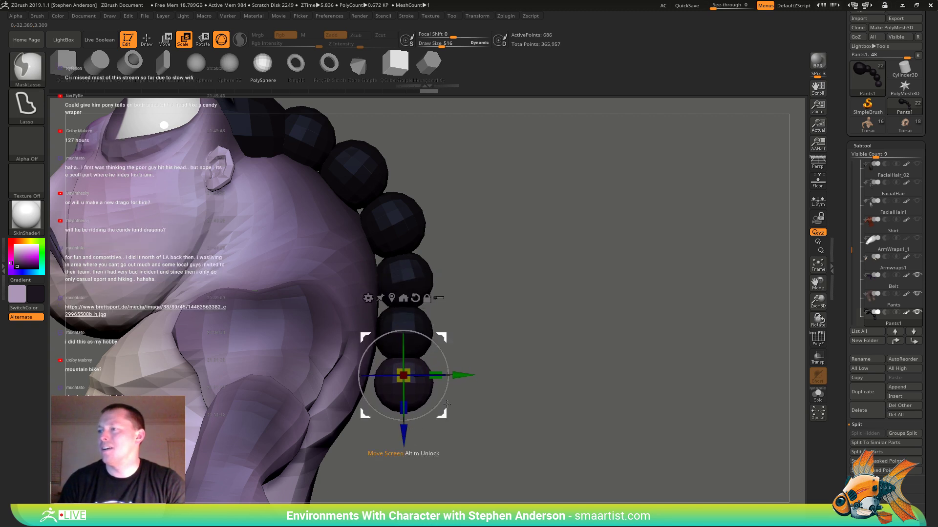
right_click_drag(481, 387, 502, 386, "alt")
left_click_drag(433, 388, 425, 393)
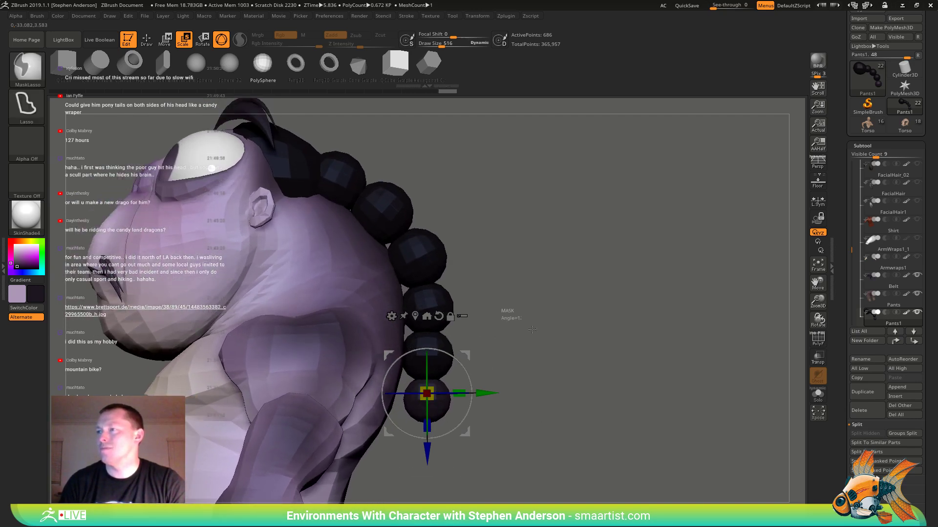
mouse_move(447, 342)
right_mouse_down()
mouse_move(531, 315)
mouse_move(584, 340)
mouse_move(525, 278)
mouse_move(513, 301)
mouse_move(525, 348)
right_mouse_up()
key("q")
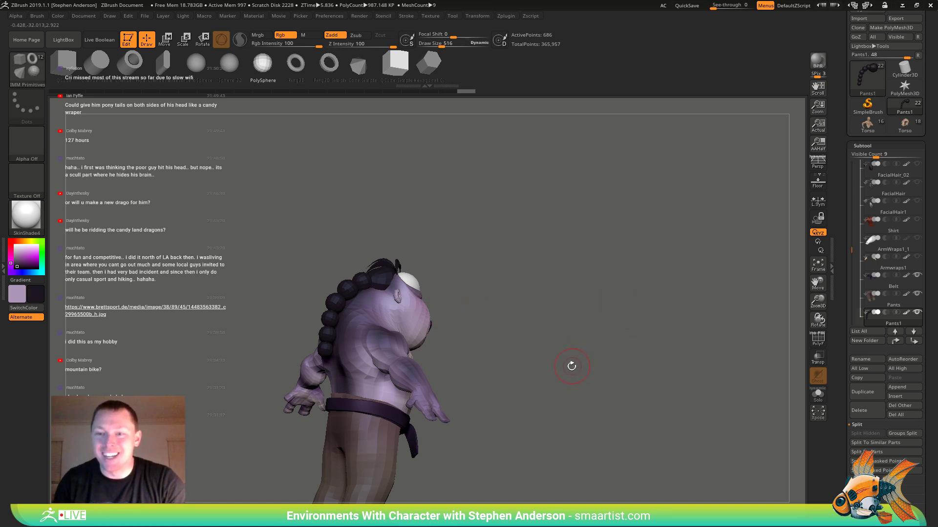
- Show the polyframe and give the hair cap and each braid sphere its own polygroup with Auto Groups
left_click_drag(571, 367, 493, 371)
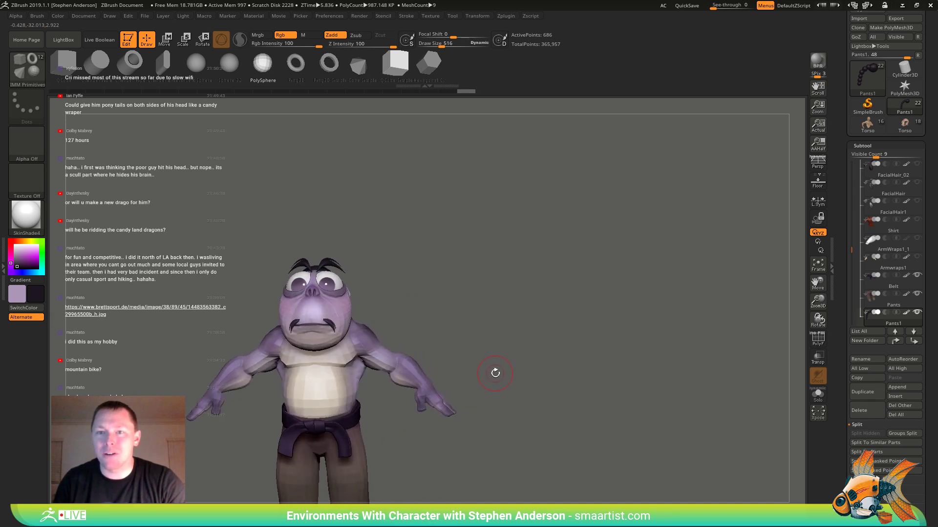
mouse_move(495, 373)
left_mouse_down()
mouse_move(530, 350)
mouse_move(506, 345)
mouse_move(518, 341)
mouse_move(510, 323)
mouse_move(588, 325)
mouse_move(439, 303)
left_mouse_up()
key("ctrl")
mouse_move(440, 304)
right_mouse_down("ctrl")
mouse_move(479, 357)
mouse_move(478, 418)
mouse_move(528, 407)
mouse_move(586, 366)
right_mouse_up("ctrl")
key("shift+f")
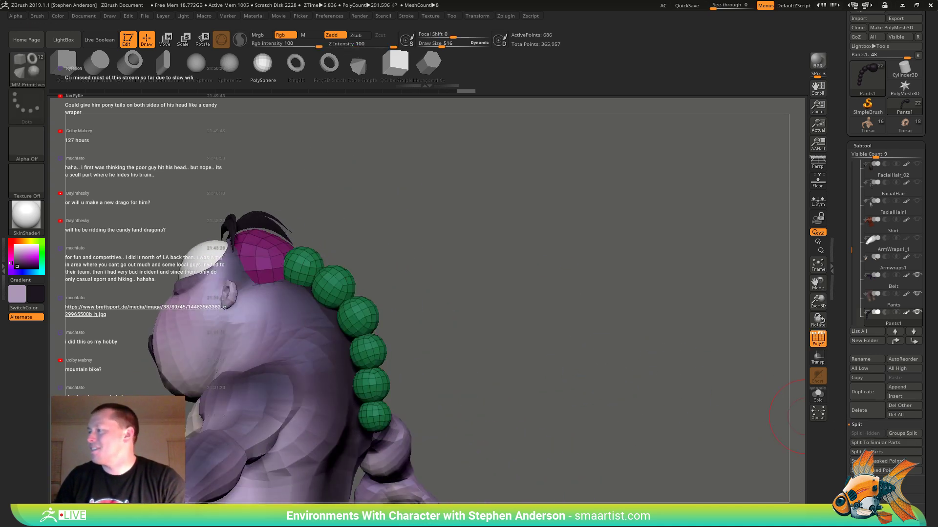
left_click_drag(929, 503, 928, 419)
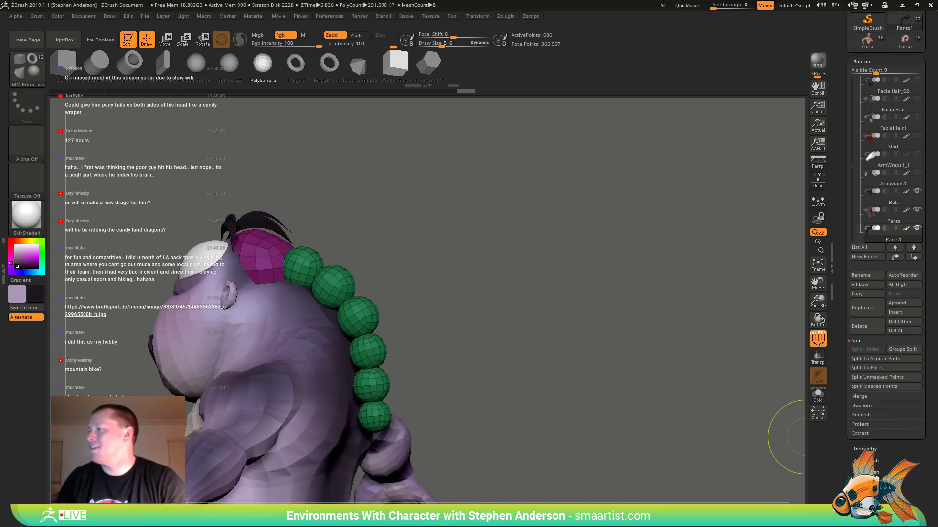
left_click_drag(906, 475, 906, 427)
left_click_drag(897, 520, 896, 453)
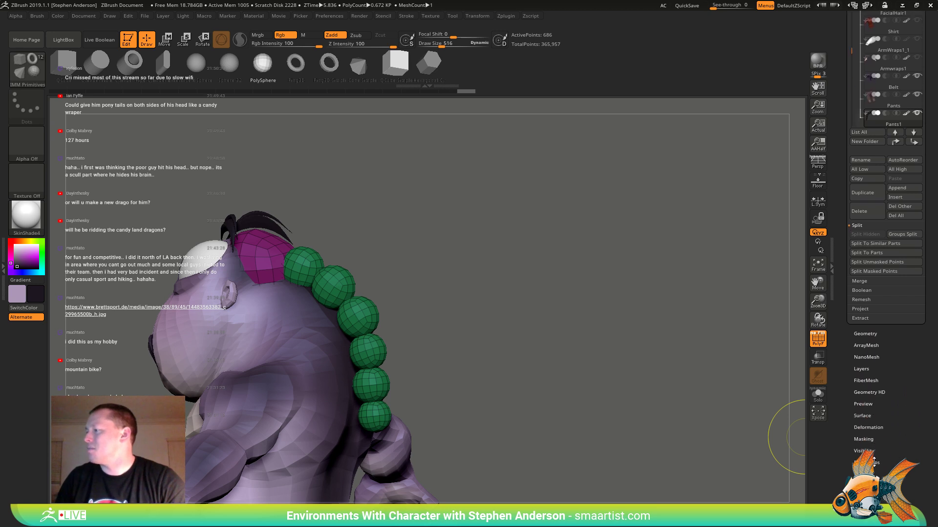
left_click(868, 463)
left_click(862, 133)
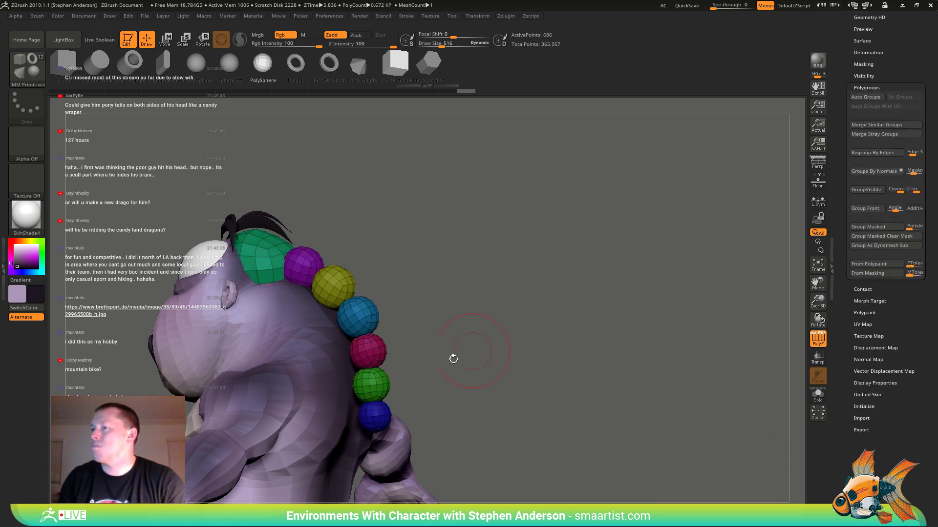
- Isolate the second braid sphere by masking the rest, and enlarge it slightly with the gizmo centered and its orientation reset
mouse_move(452, 359)
left_mouse_down()
mouse_move(458, 377)
mouse_move(469, 370)
mouse_move(432, 294)
left_mouse_up()
key("w")
left_click(360, 268, "ctrl")
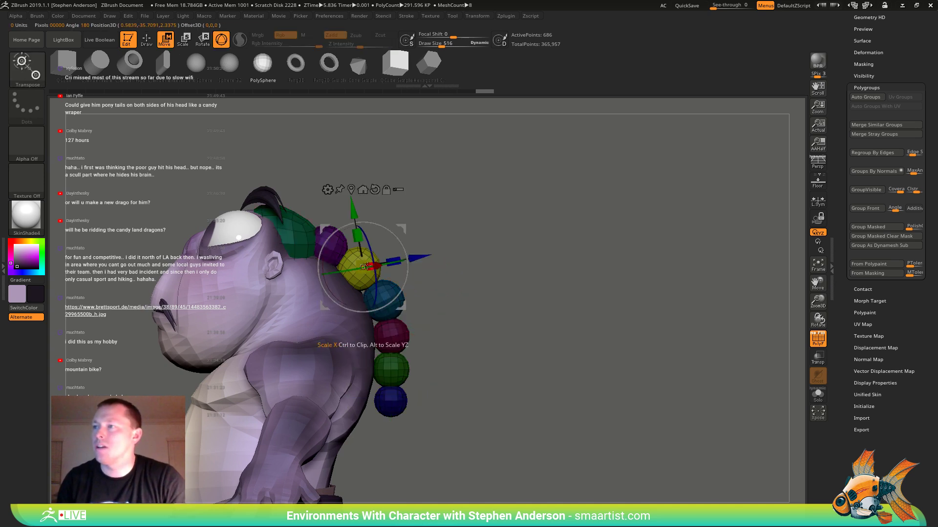
left_click(351, 189)
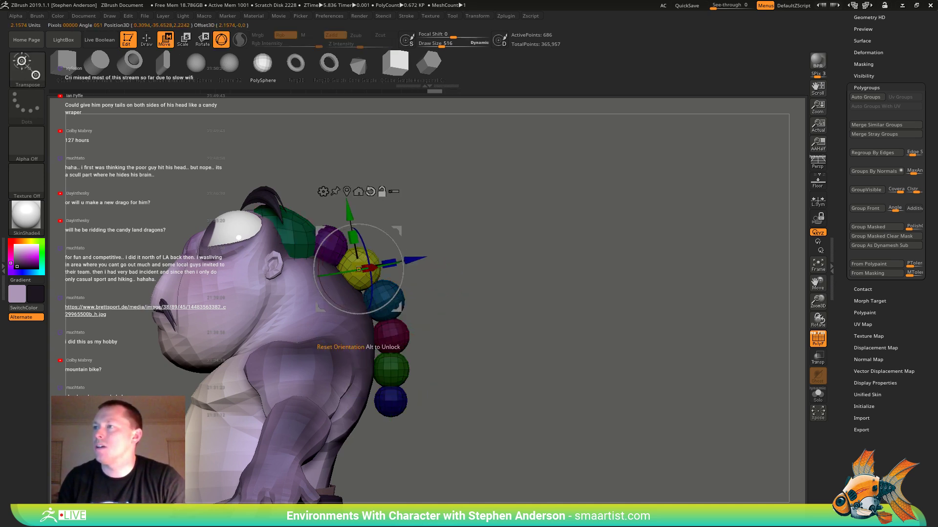
left_click(370, 191)
left_click_drag(364, 264, 367, 265)
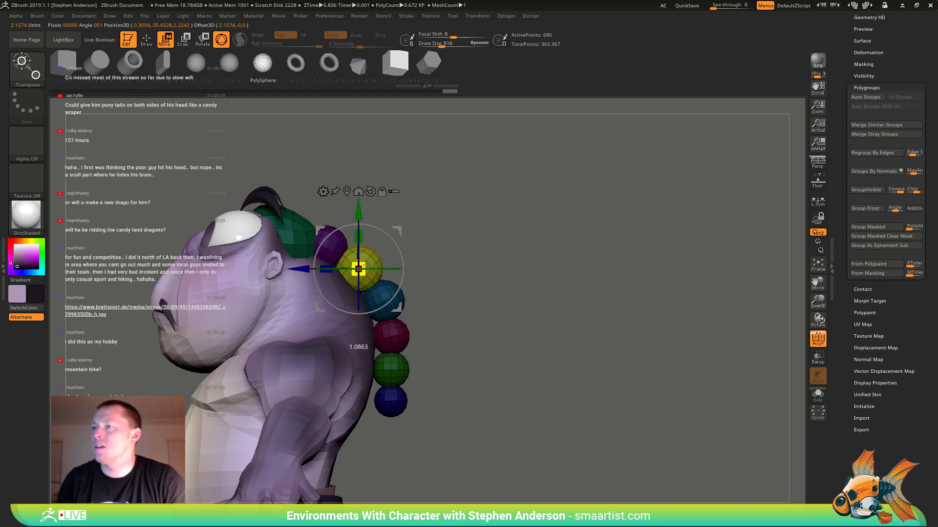
left_click_drag(398, 231, 402, 230)
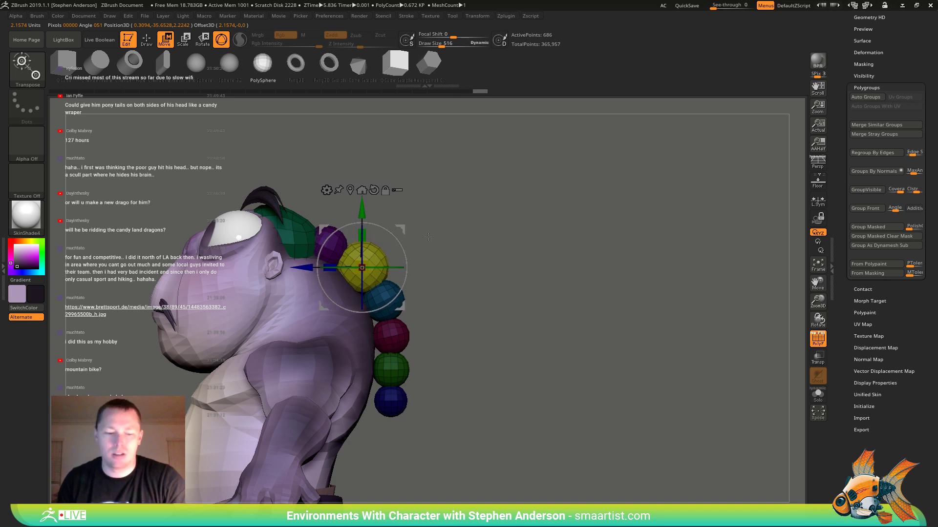
- Choose the Move brush in draw mode and set its draw size to 938
key("q")
mouse_move(429, 245)
left_mouse_down()
mouse_move(399, 240)
mouse_move(364, 263)
left_mouse_up()
key("b")
key("m")
key("v")
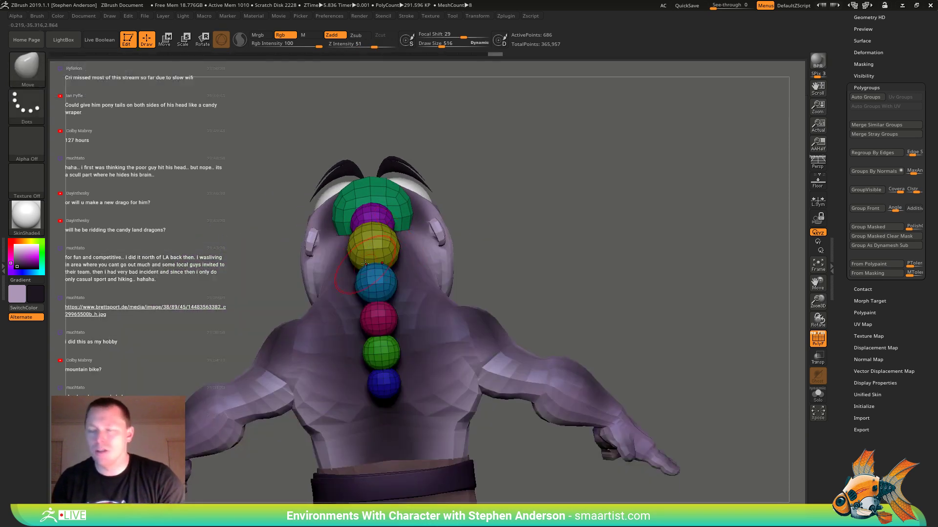
right_click_drag(364, 264, 392, 250)
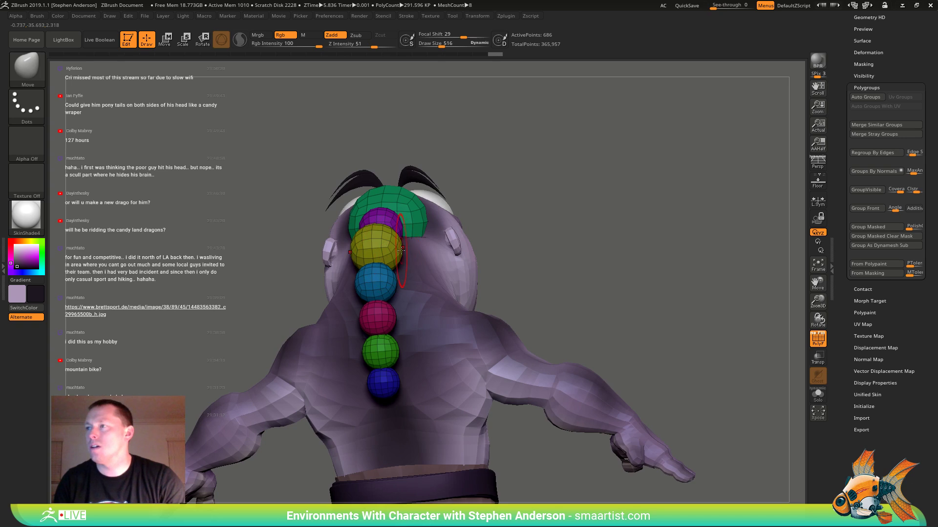
type("938")
key("Return")
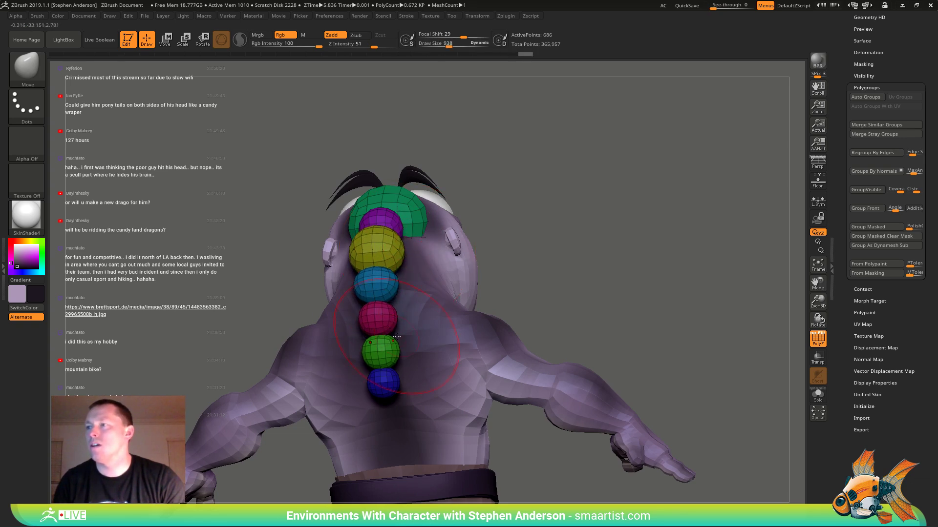
- Nudge the upper braid beads behind the head with the Move brush and hide the polyframe display
right_click_drag(397, 336, 427, 291)
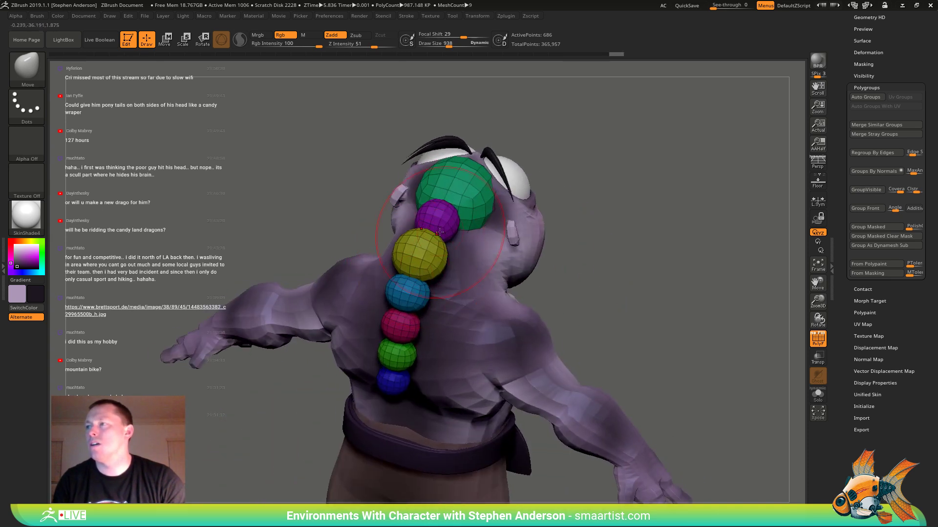
left_click_drag(439, 233, 461, 224)
mouse_move(461, 230)
right_mouse_down()
mouse_move(439, 268)
mouse_move(440, 303)
right_mouse_up()
right_click_drag(404, 258, 370, 257)
left_click_drag(404, 247, 409, 247)
mouse_move(412, 257)
right_mouse_down()
mouse_move(462, 278)
mouse_move(510, 343)
right_mouse_up()
key("shift+f")
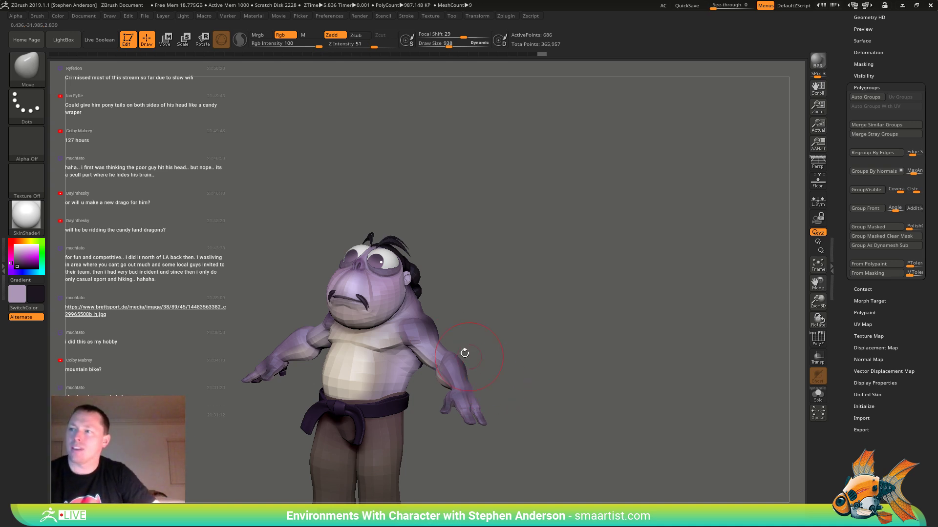
- Set the brush draw size to 642 and check the braid from behind and from the side
mouse_move(465, 352)
right_mouse_down()
mouse_move(427, 305)
mouse_move(428, 348)
mouse_move(451, 299)
mouse_move(479, 281)
mouse_move(449, 294)
mouse_move(419, 297)
mouse_move(420, 288)
mouse_move(398, 322)
right_mouse_up()
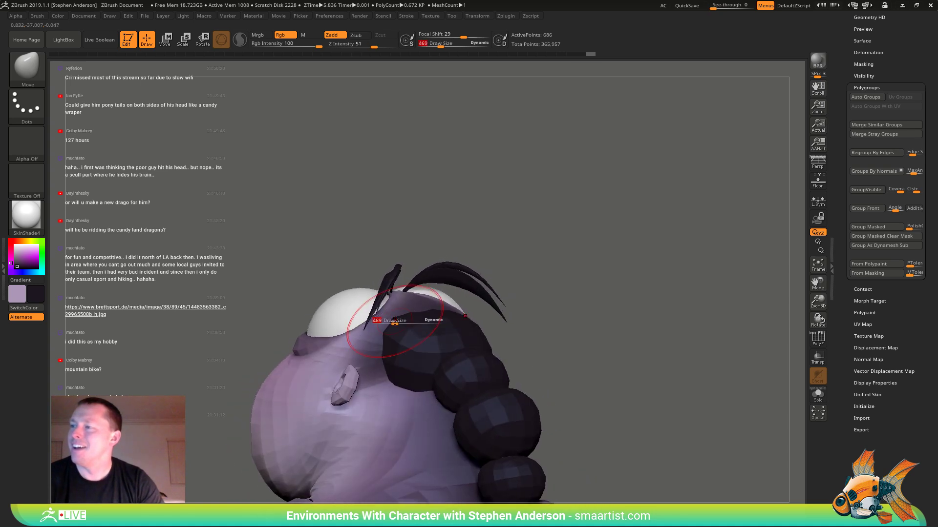
key("s")
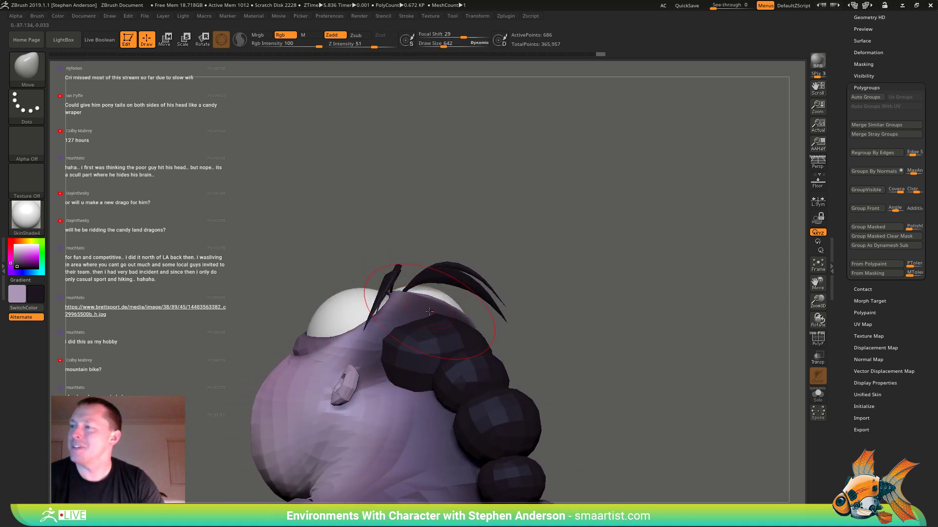
mouse_move(425, 318)
right_mouse_down()
mouse_move(453, 337)
mouse_move(454, 318)
mouse_move(451, 357)
mouse_move(442, 360)
mouse_move(455, 357)
mouse_move(443, 372)
mouse_move(491, 305)
mouse_move(511, 361)
right_mouse_up()
key("shift")
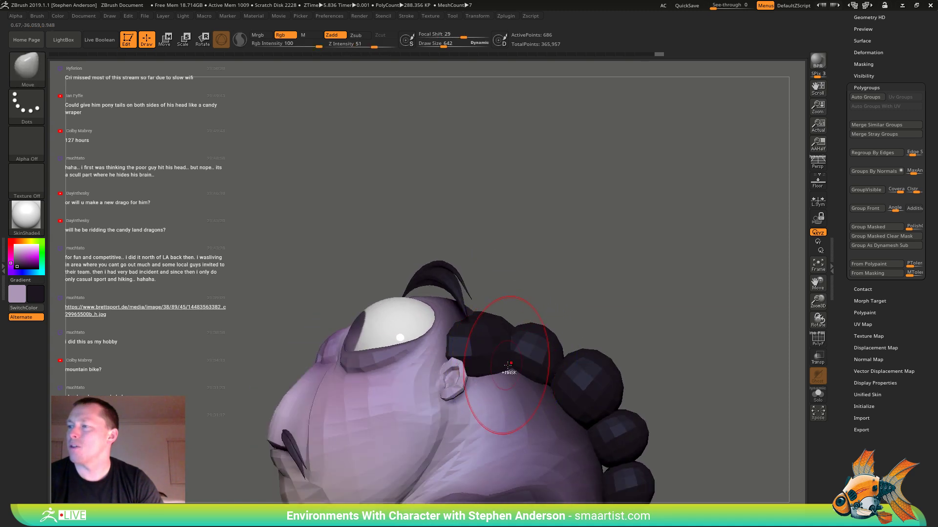
mouse_move(550, 314)
right_mouse_down("ctrl")
mouse_move(446, 329)
mouse_move(468, 312)
mouse_move(477, 329)
right_mouse_up("ctrl")
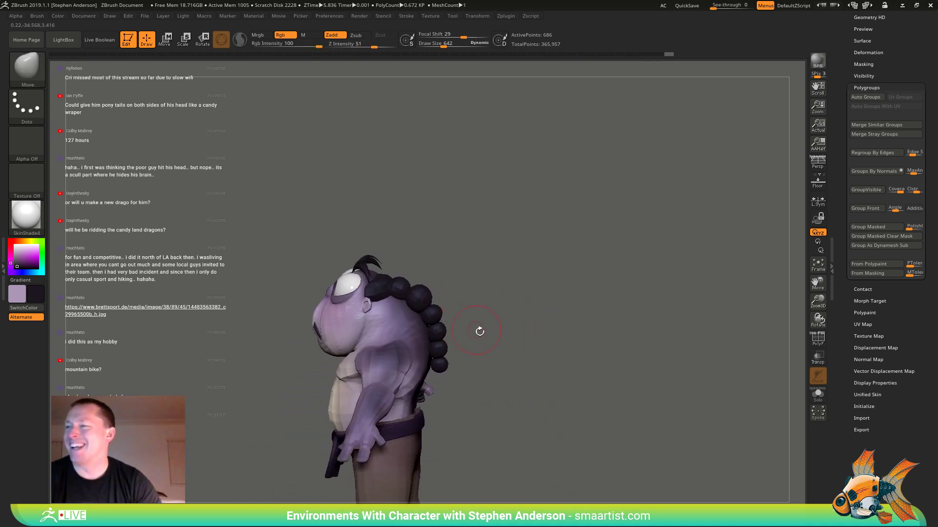
- Centre the transform gizmo on the lowest braid bead and duplicate that bead straight downward
right_click_drag(481, 364, 500, 322)
key("w")
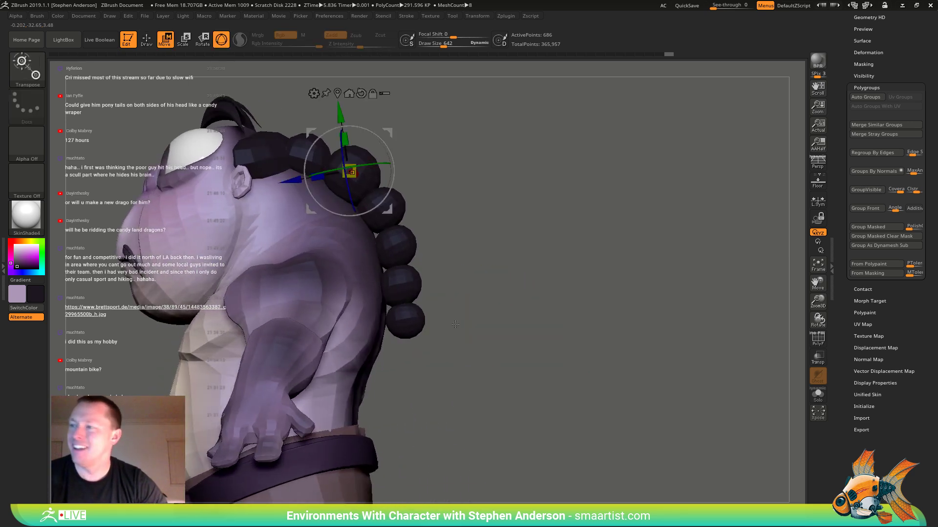
left_click(415, 325)
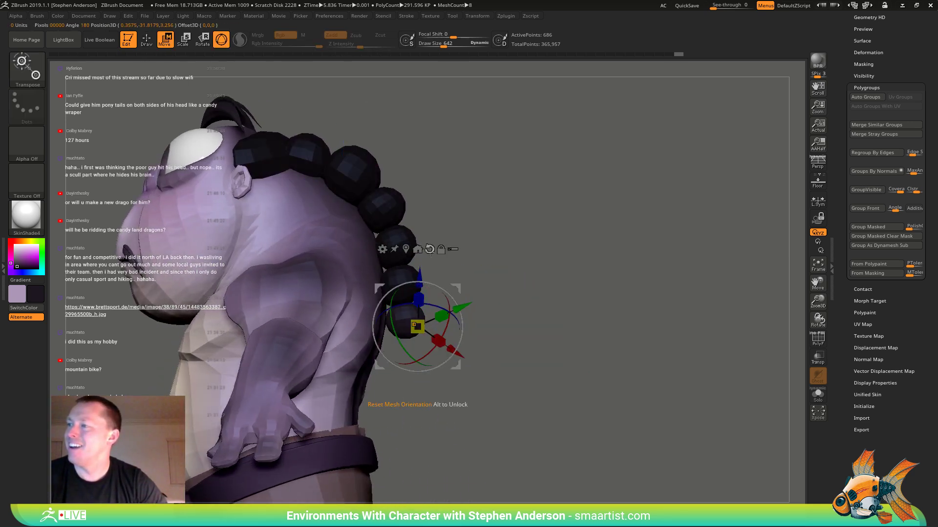
left_click(406, 249)
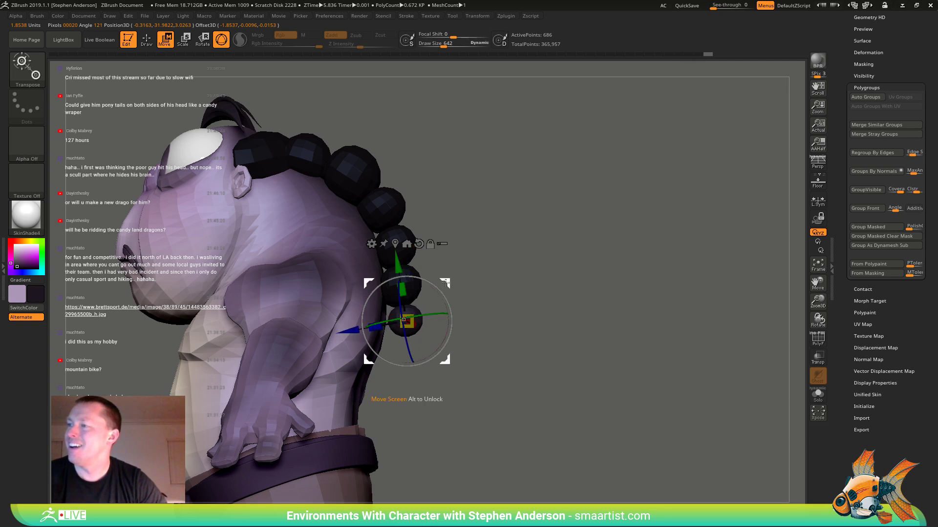
key("ctrl")
left_click_drag(511, 320, 408, 264)
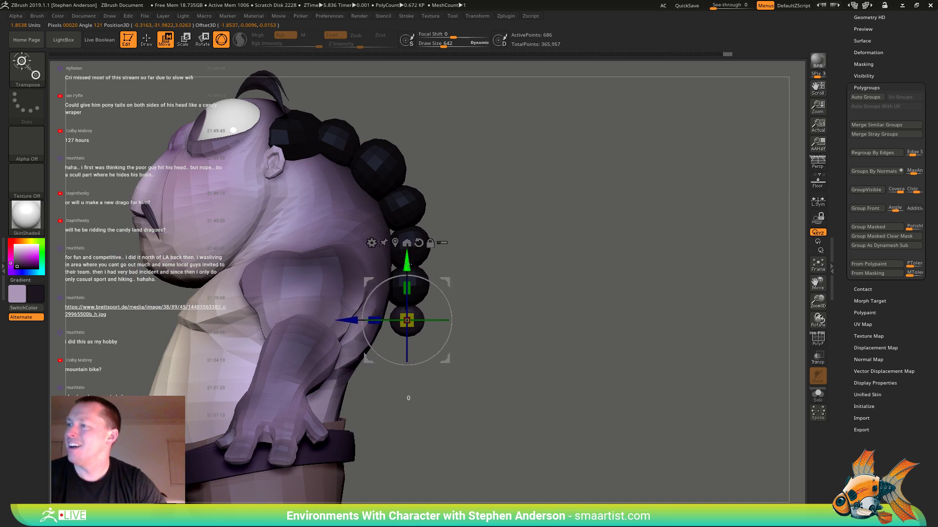
left_click_drag(408, 264, 408, 292)
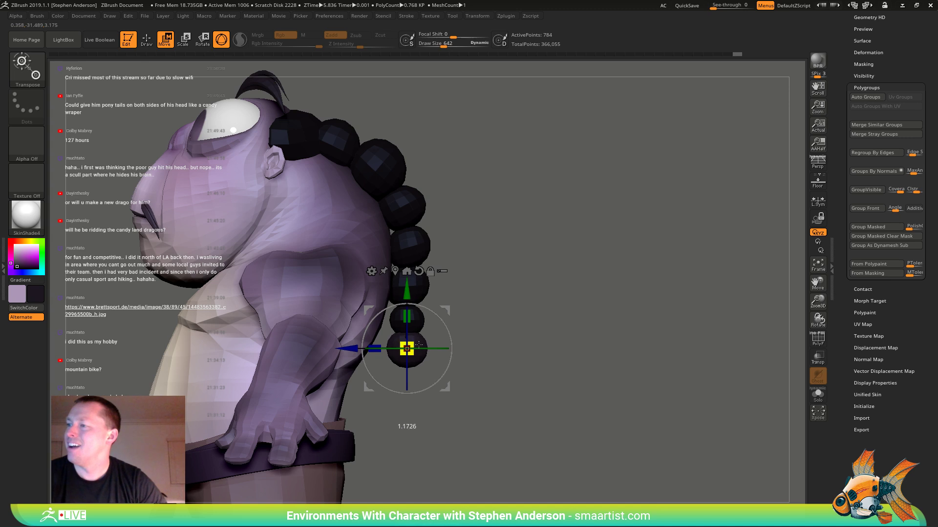
- Resize the duplicated bead to fit beneath the one above it and clear the mask
left_click_drag(421, 335, 448, 315)
left_click(416, 347)
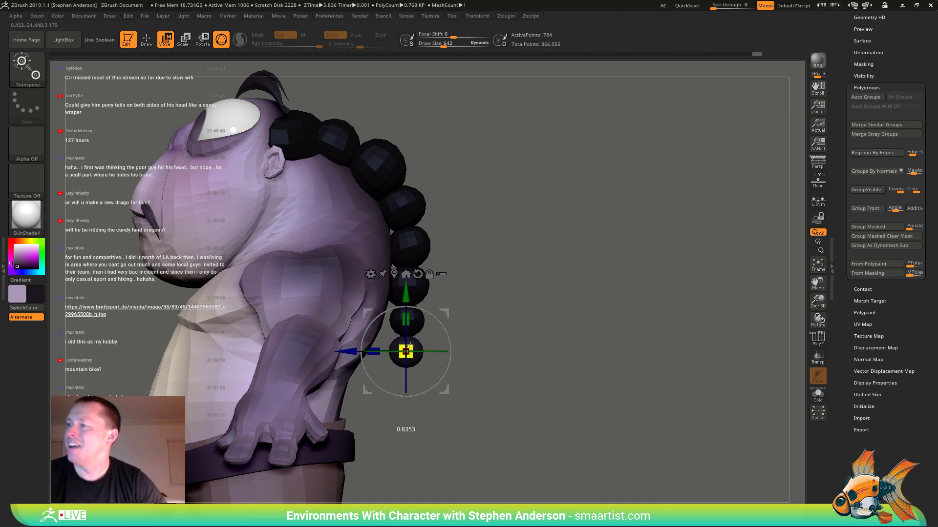
key("q")
left_click_drag(496, 346, 403, 364)
mouse_move(402, 364)
right_mouse_down()
mouse_move(430, 356)
mouse_move(469, 305)
right_mouse_up()
mouse_move(494, 261)
left_mouse_down("ctrl")
mouse_move(510, 285)
mouse_move(406, 290)
left_mouse_up("ctrl")
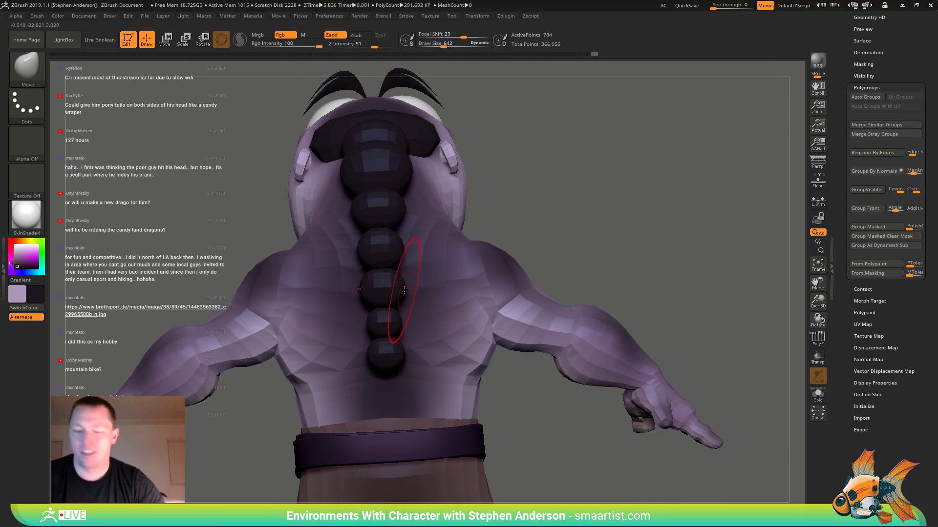
- Touch up the braid beads with the Inflate brush and shrink the bottom bead by smoothing it
key("b")
key("i")
key("n")
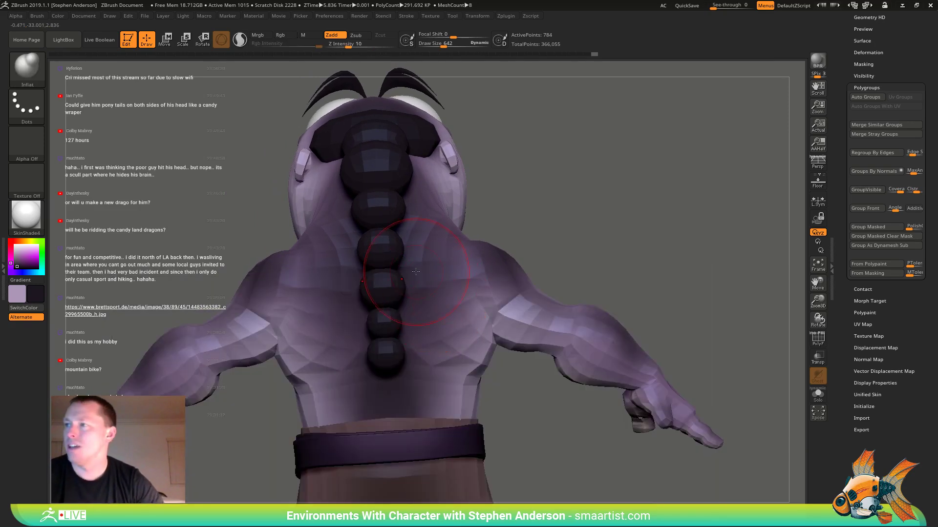
key("w")
left_click(386, 247, "alt")
right_click_drag(395, 248, 522, 246)
key("q")
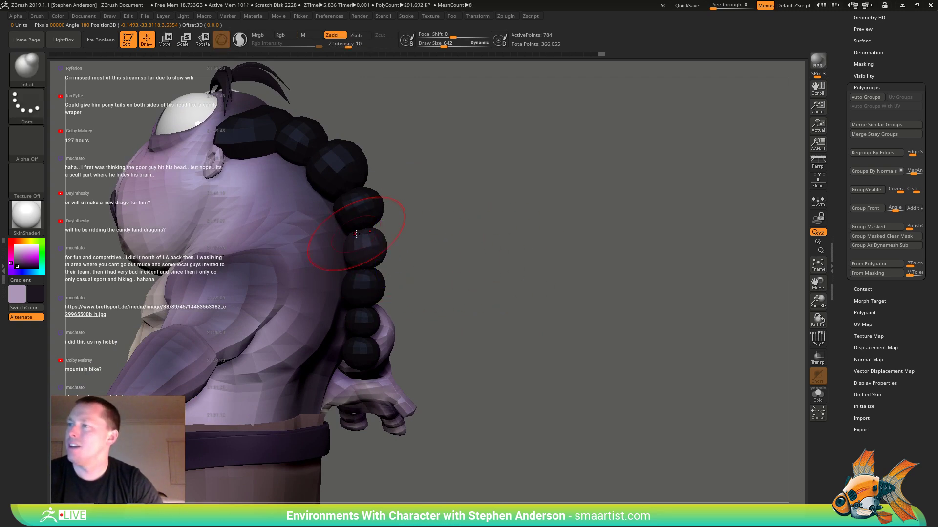
right_click_drag(349, 230, 488, 305)
key("ctrl")
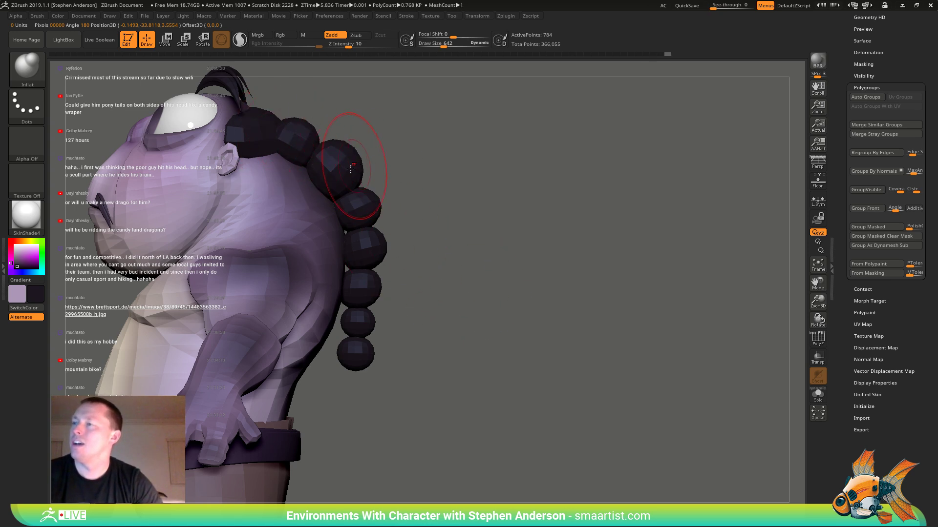
right_click_drag(356, 146, 318, 123)
mouse_move(373, 207)
right_mouse_down()
mouse_move(366, 263)
mouse_move(377, 317)
mouse_move(366, 362)
mouse_move(394, 372)
right_mouse_up()
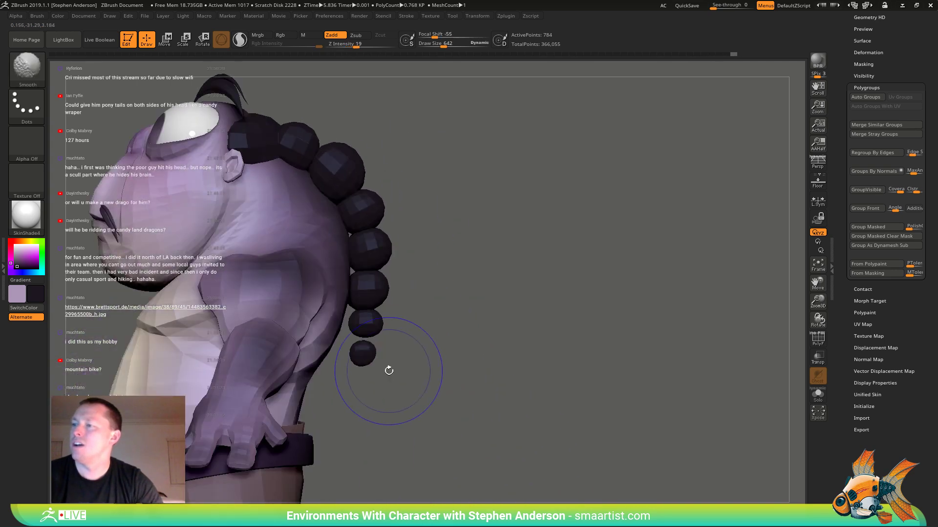
- Show the polyframe, mask all beads except the bottom pink one, move it up against the blue bead, and clear the mask
key("w")
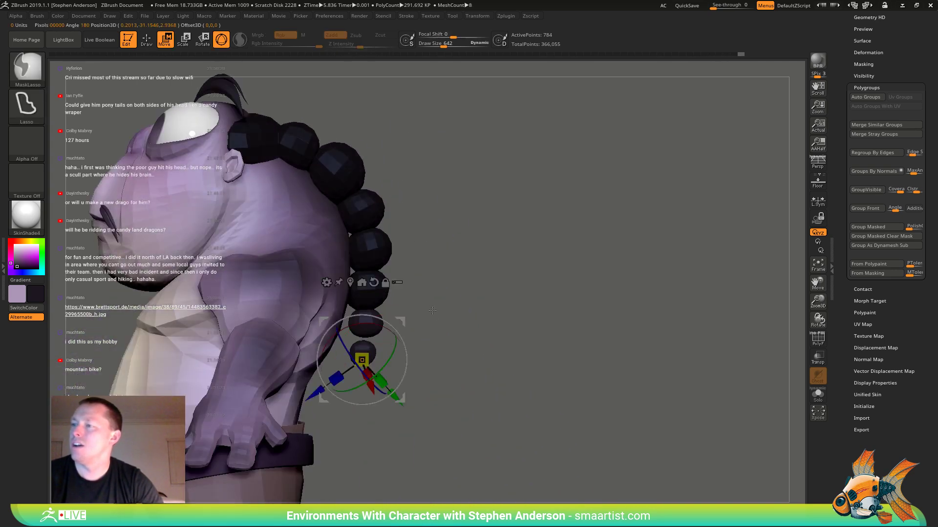
left_click_drag(327, 277, 309, 338)
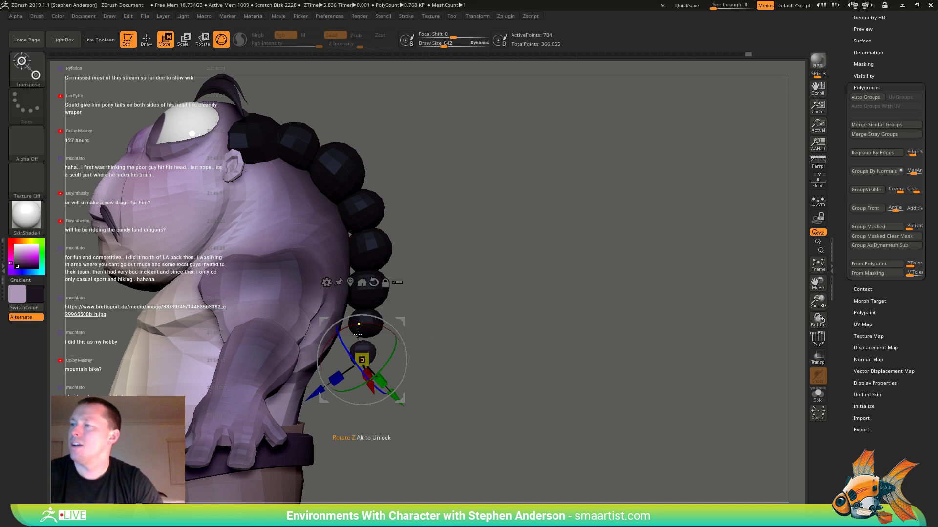
left_click(432, 343, "ctrl")
right_click_drag(432, 344, 503, 365, "ctrl")
key("shift+f")
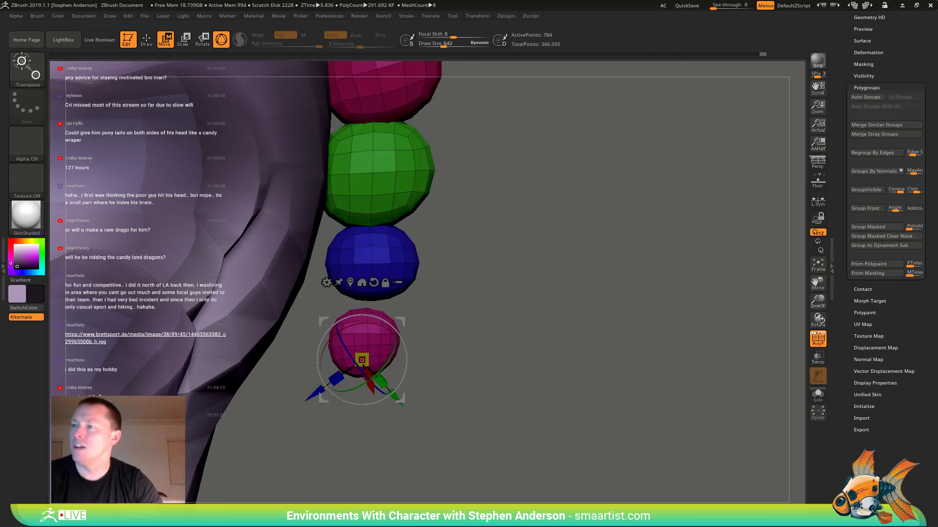
left_click(379, 330, "ctrl")
left_click_drag(426, 272, 434, 262)
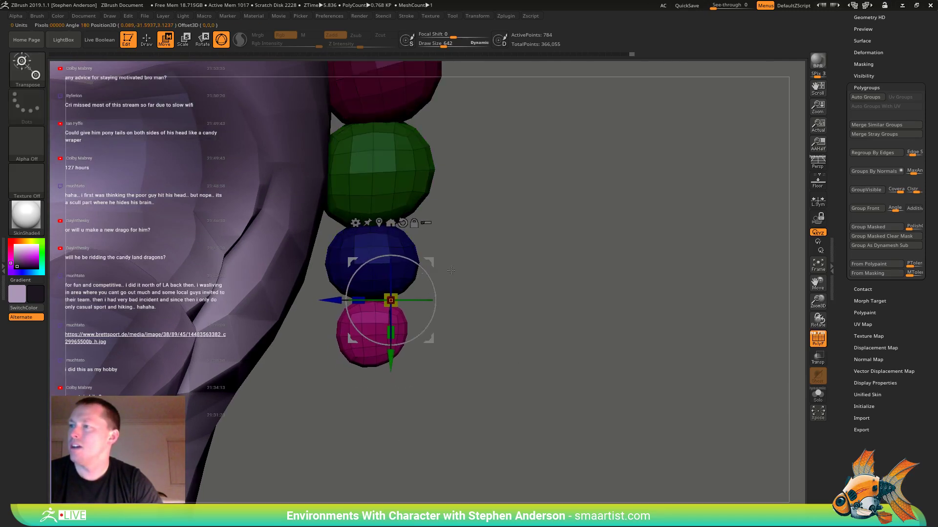
right_click_drag(437, 263, 456, 221, "ctrl")
key("q")
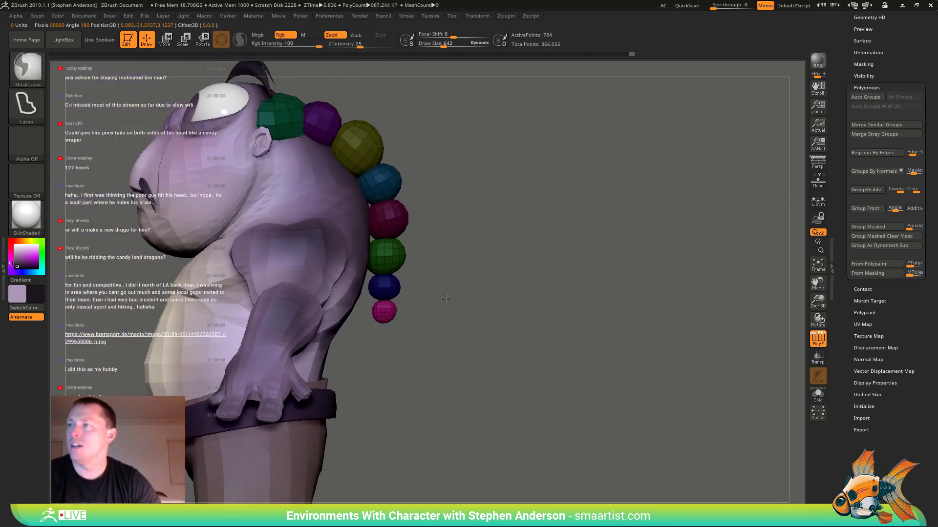
- Hide the polyframe display and examine the braid's shape from behind, the side and close up
mouse_move(463, 298)
right_mouse_down("ctrl")
mouse_move(474, 277)
mouse_move(480, 325)
right_mouse_up("ctrl")
mouse_move(508, 322)
right_mouse_down()
mouse_move(488, 283)
mouse_move(516, 307)
mouse_move(489, 293)
right_mouse_up()
key("shift+f")
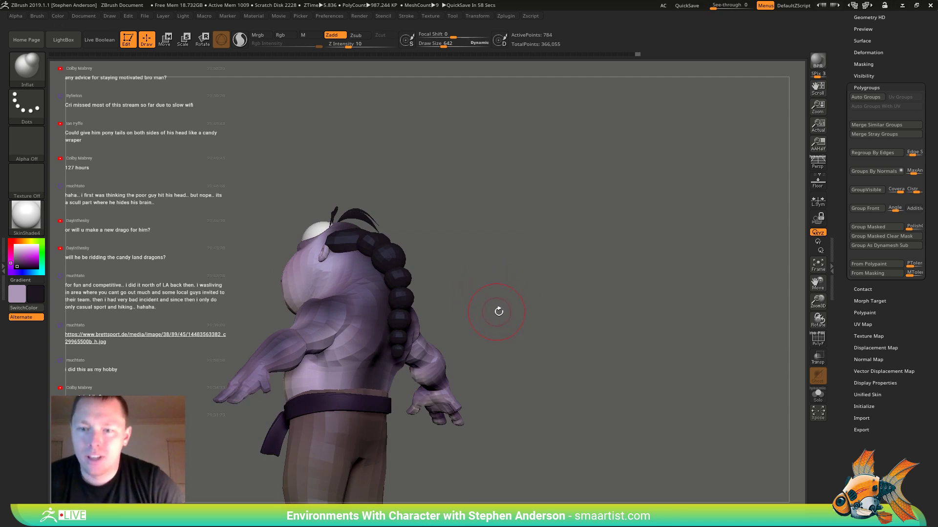
right_click_drag(511, 328, 510, 329)
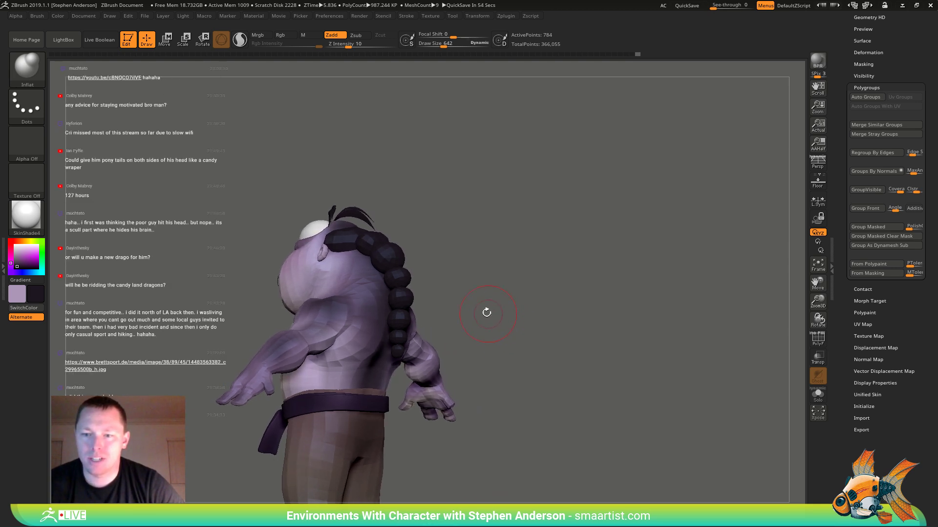
mouse_move(489, 287)
right_mouse_down()
mouse_move(402, 283)
mouse_move(470, 264)
mouse_move(440, 266)
mouse_move(469, 256)
right_mouse_up()
right_click_drag(422, 225, 488, 274, "ctrl")
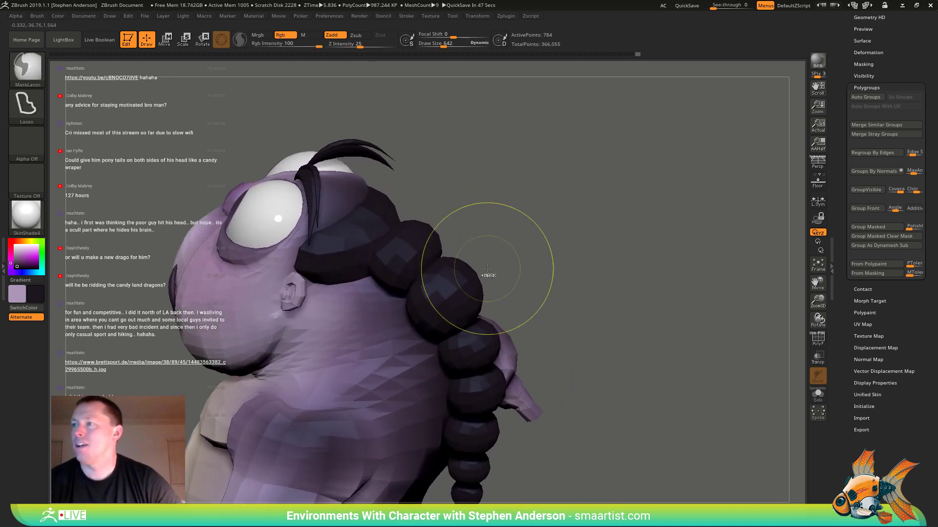
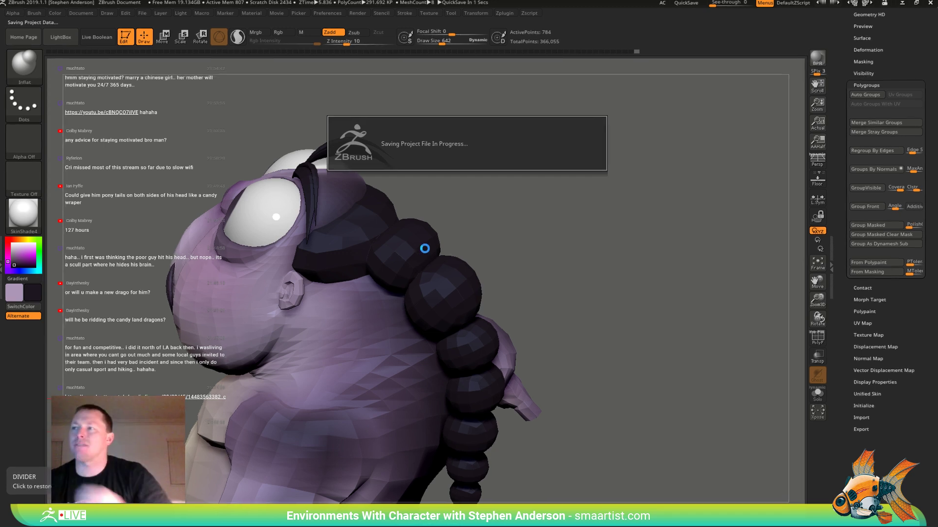
- Select the Inflate brush again and turn the polyframe display of the braid beads back on
mouse_move(508, 226)
left_mouse_down()
mouse_move(492, 208)
mouse_move(506, 202)
mouse_move(455, 193)
mouse_move(517, 195)
mouse_move(481, 228)
left_mouse_up()
key("b")
key("i")
key("n")
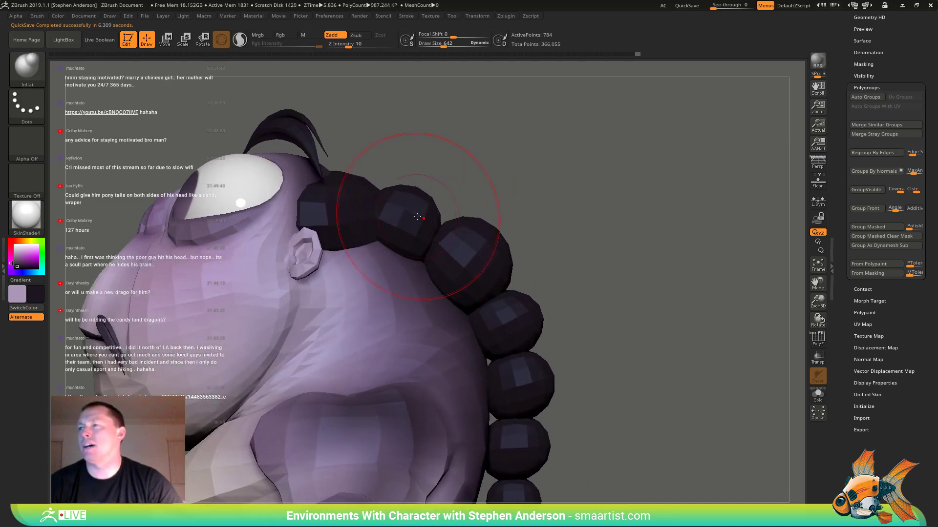
key("shift+f")
mouse_move(440, 180)
left_mouse_down()
mouse_move(444, 133)
mouse_move(424, 175)
left_mouse_up()
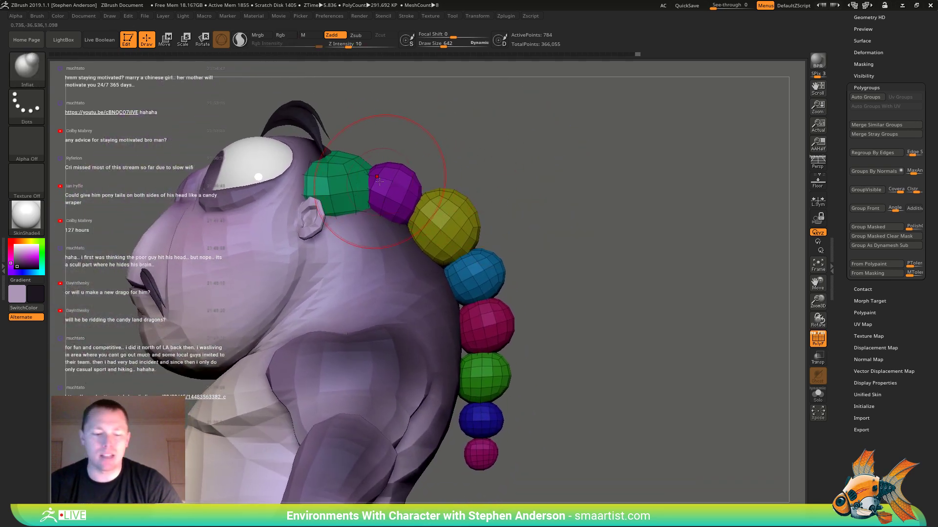
- Place the gizmo on the purple bead, mask the green bead, and move the rest of the braid away from the neck
key("w")
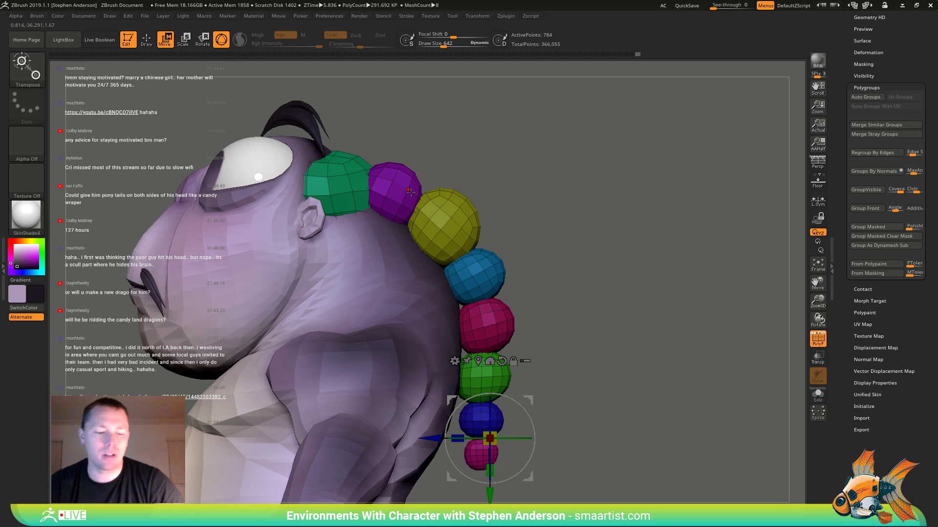
left_click(407, 195, "ctrl")
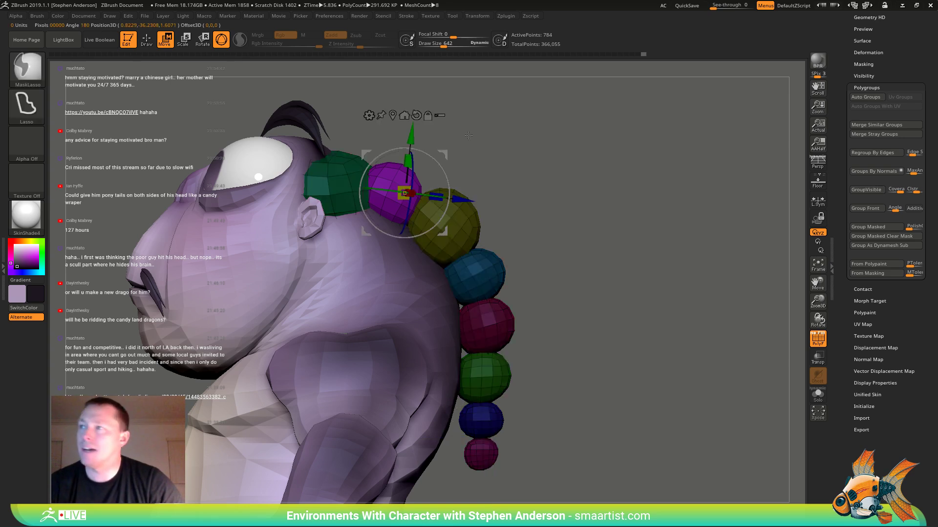
mouse_move(435, 130)
left_mouse_down("ctrl")
mouse_move(581, 180)
mouse_move(606, 484)
mouse_move(363, 434)
mouse_move(335, 316)
left_mouse_up("ctrl")
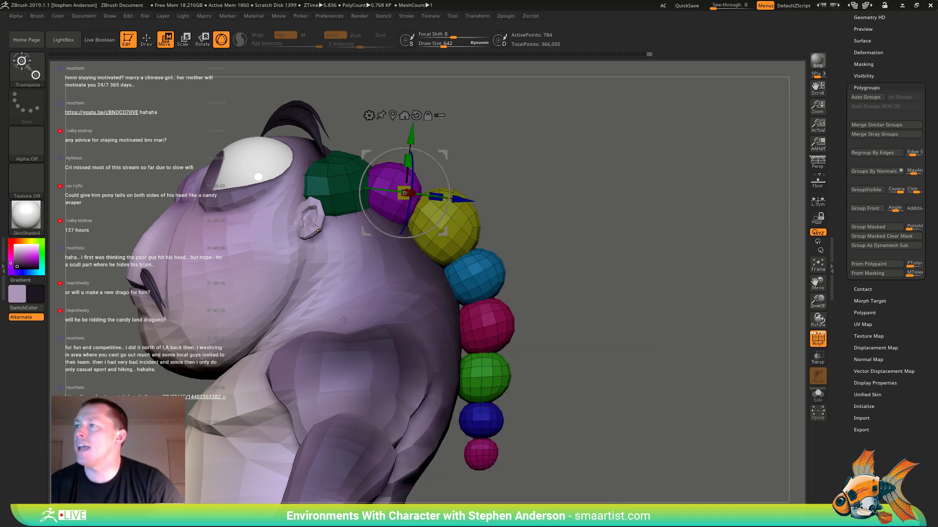
left_click_drag(446, 156, 474, 170)
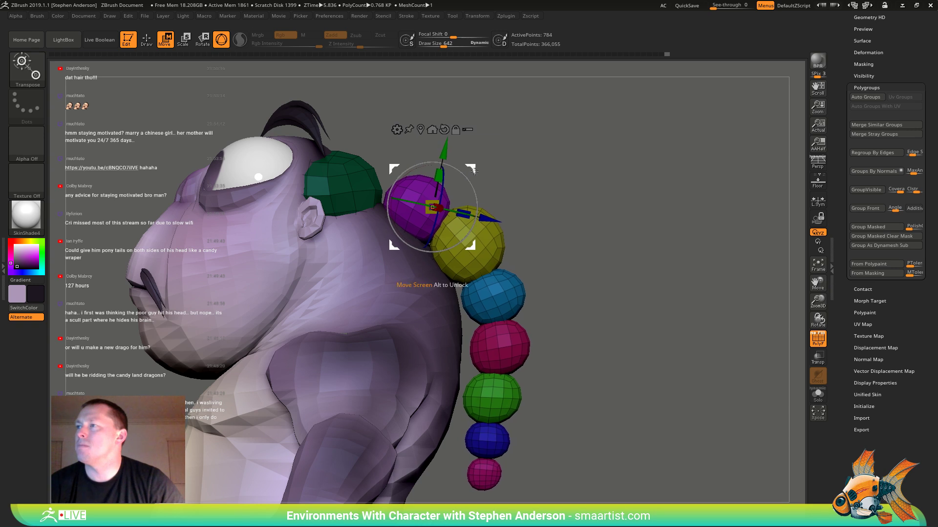
- Mask the green and purple beads and move the yellow bead and all beads below it down from the purple bead
key("ctrl")
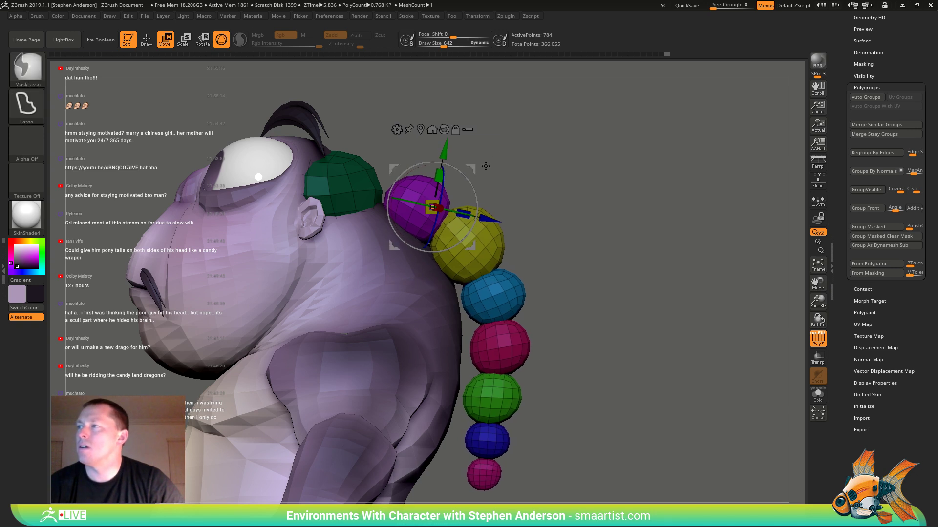
left_click(473, 244, "ctrl")
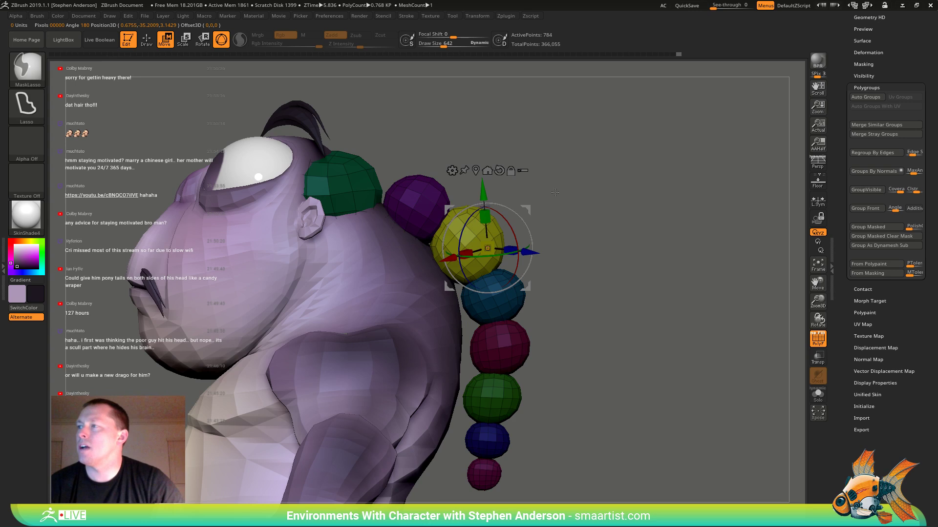
mouse_move(643, 272)
left_mouse_down("ctrl")
mouse_move(494, 503)
mouse_move(357, 330)
left_mouse_up("ctrl")
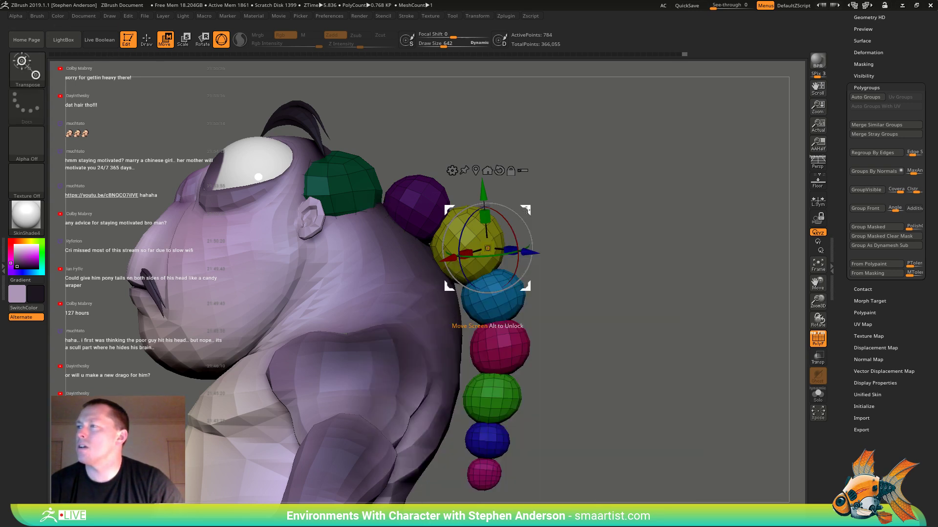
mouse_move(526, 209)
left_mouse_down()
mouse_move(534, 226)
mouse_move(525, 238)
mouse_move(528, 228)
left_mouse_up()
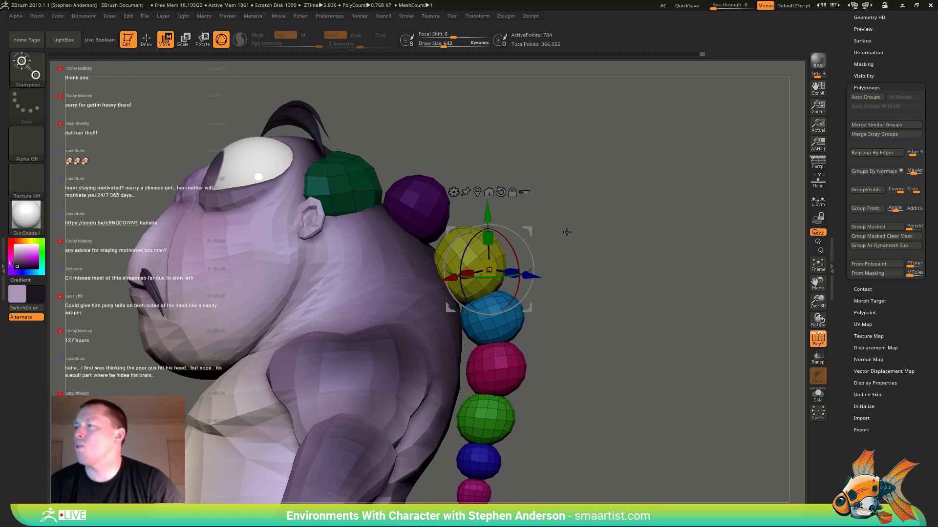
mouse_move(581, 239)
left_mouse_down()
mouse_move(614, 236)
mouse_move(593, 232)
left_mouse_up()
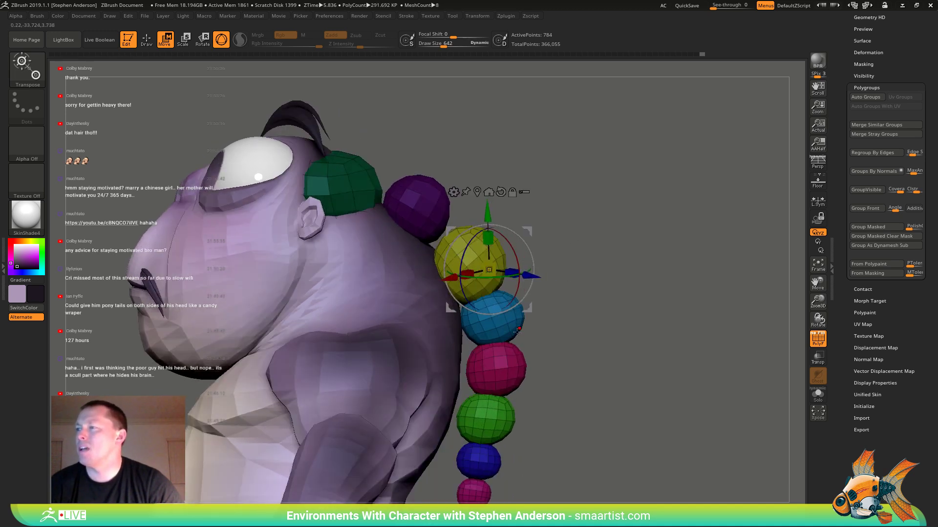
- Place the gizmo on the light blue bead, mask the beads above it, and move and rotate the lower braid down toward the back
left_click(500, 332)
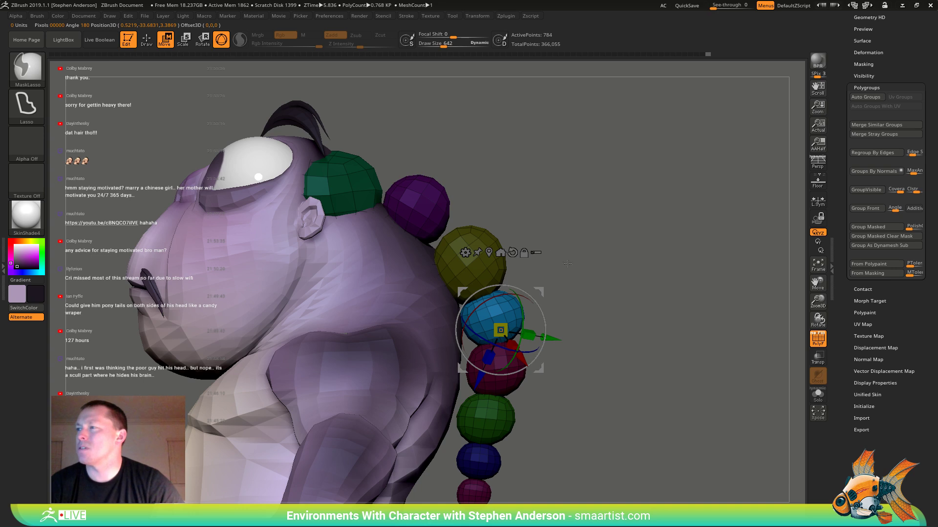
mouse_move(560, 305)
left_mouse_down("ctrl")
mouse_move(611, 418)
mouse_move(474, 503)
mouse_move(390, 430)
mouse_move(394, 336)
left_mouse_up("ctrl")
left_click_drag(574, 383, 587, 260, "alt")
mouse_move(538, 337)
left_mouse_down("ctrl")
mouse_move(550, 366)
mouse_move(411, 321)
left_mouse_up("ctrl")
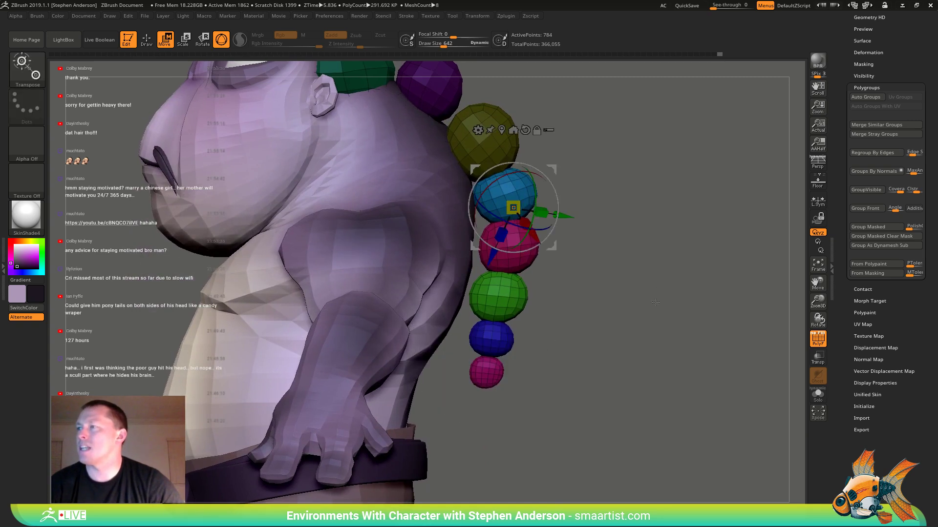
left_click_drag(610, 212, 585, 297, "alt")
left_click_drag(530, 256, 510, 237)
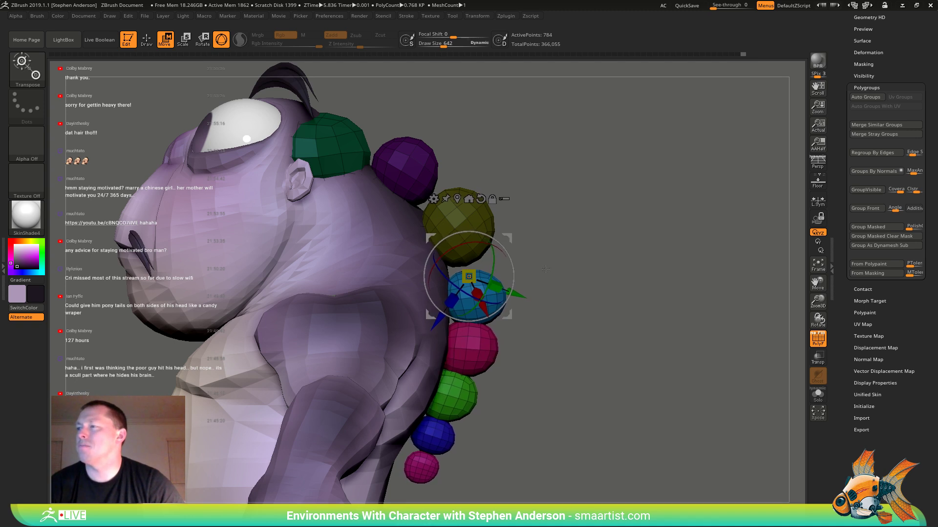
- Mask everything above the upper pink bead and rotate the remaining lower beads slightly away from the back
left_click(470, 347, "ctrl")
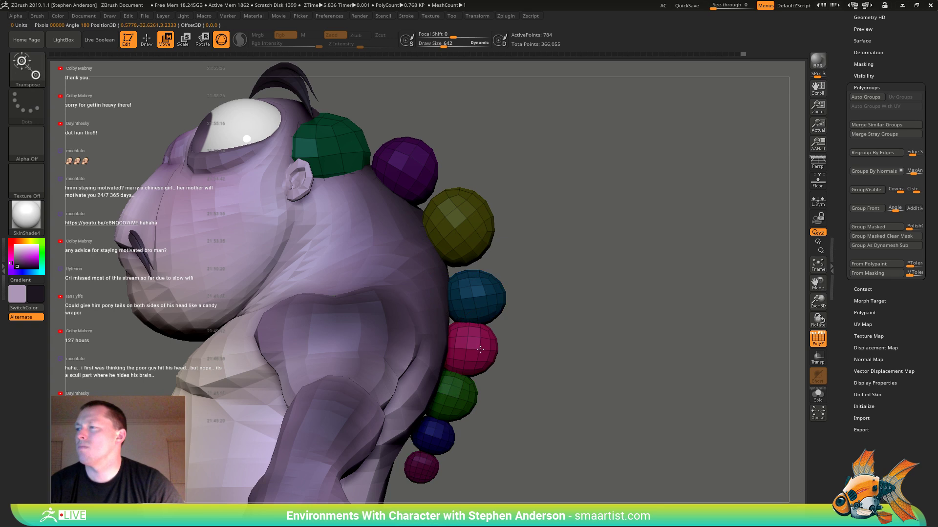
mouse_move(545, 376)
left_mouse_down("ctrl+alt")
mouse_move(569, 420)
mouse_move(283, 371)
mouse_move(341, 327)
mouse_move(468, 337)
left_mouse_up("ctrl+alt")
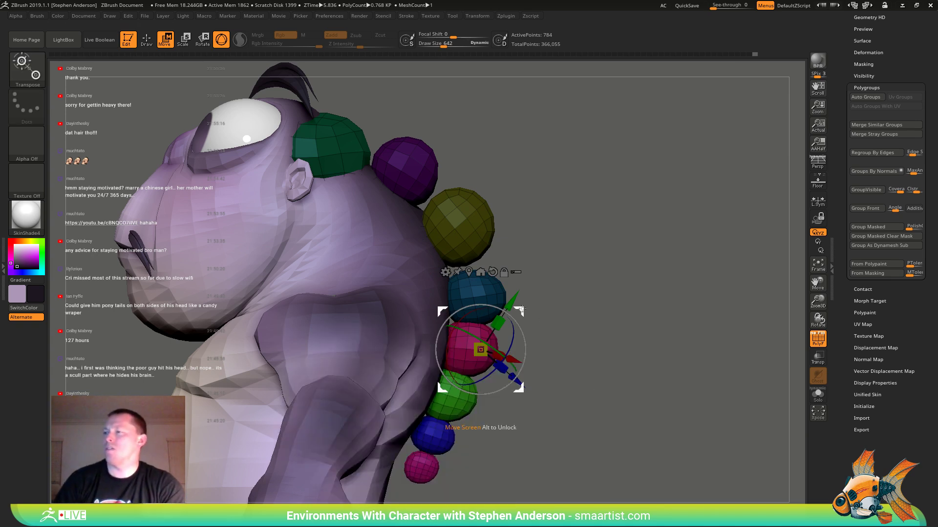
left_click_drag(523, 312, 530, 337)
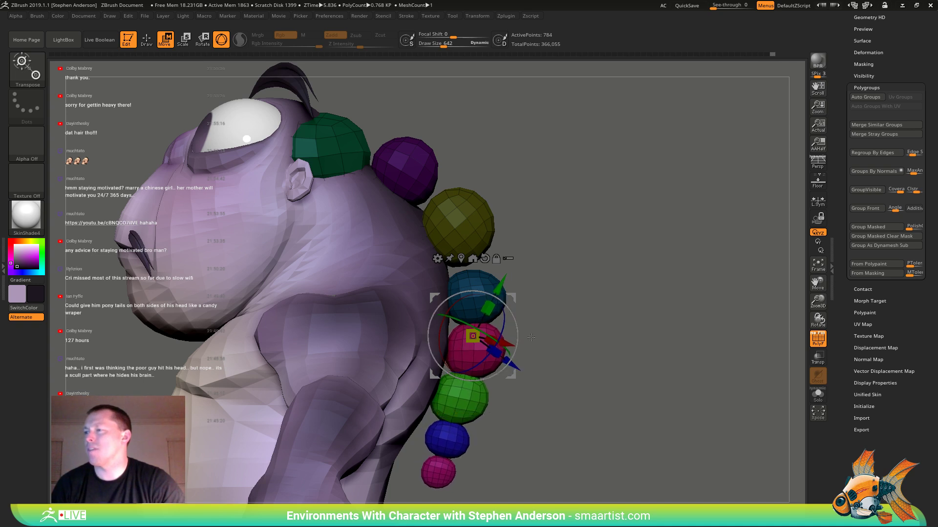
- Move the lower green bead and those beneath it down, and shift the upper pink bead down by itself to even the gaps
left_click(482, 412, "ctrl")
mouse_move(556, 400)
left_mouse_down("alt")
mouse_move(567, 379)
mouse_move(388, 521)
mouse_move(342, 381)
mouse_move(354, 380)
left_mouse_up("alt")
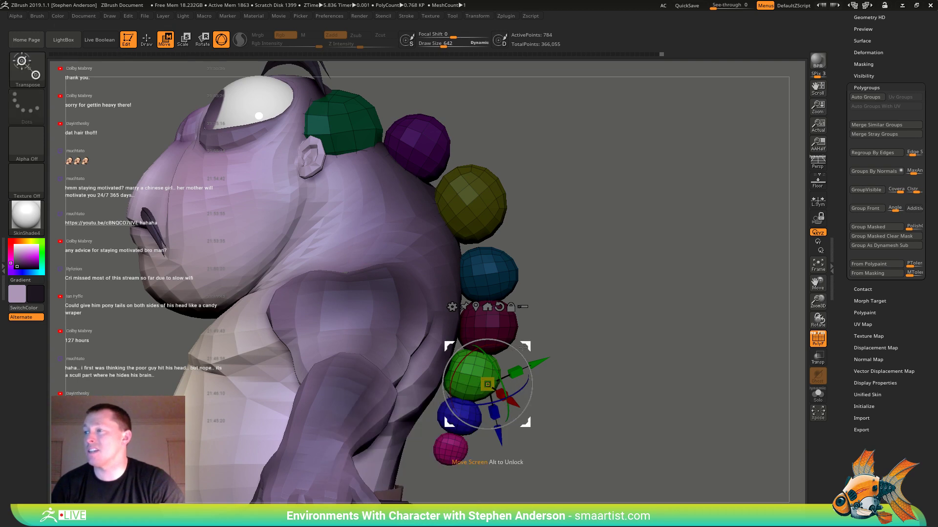
left_click_drag(523, 346, 576, 372)
left_click(494, 331, "ctrl")
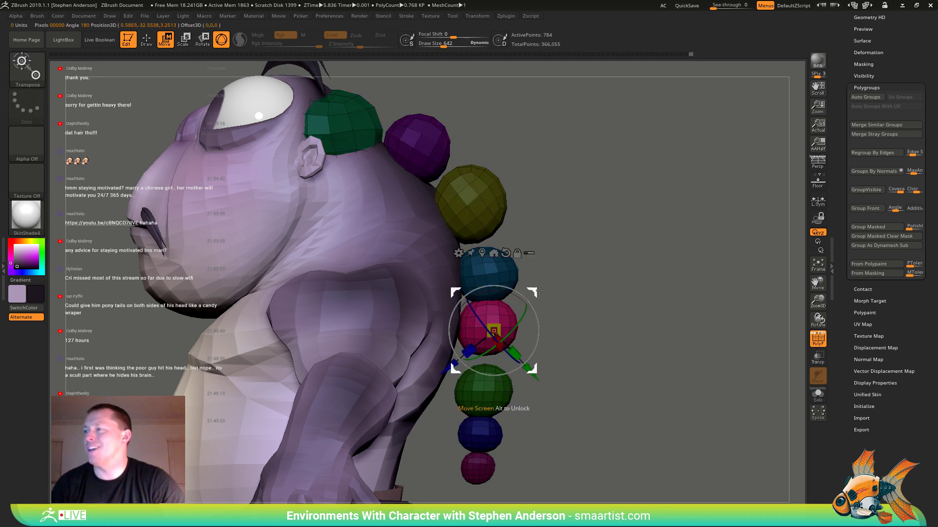
left_click_drag(493, 331, 494, 341)
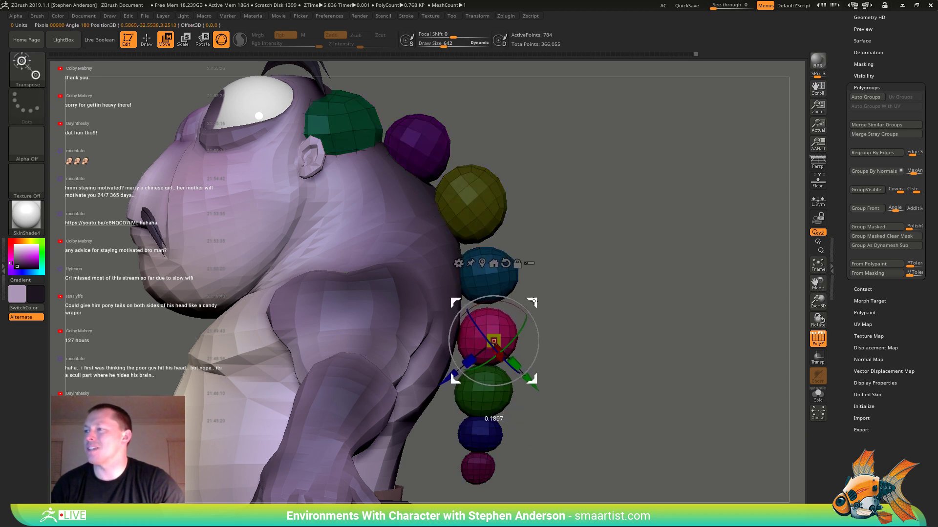
- Mask the beads above the lower green one, adjust the position of the braid's end below the pink bead, and clear the mask
left_click(491, 405, "ctrl")
left_click_drag(560, 396, 426, 482, "ctrl")
left_click_drag(530, 365, 578, 386)
left_click_drag(480, 454, 480, 454)
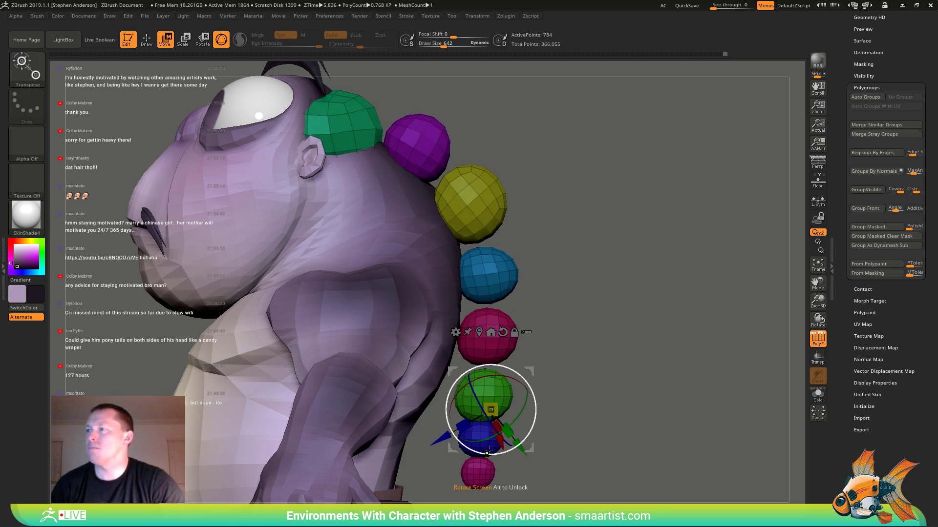
left_click_drag(525, 375, 573, 297, "alt")
- Isolate the dark blue and bottom pink beads with a mask, move them down, and space the bottom pink bead below the dark blue one
left_click(478, 439, "ctrl")
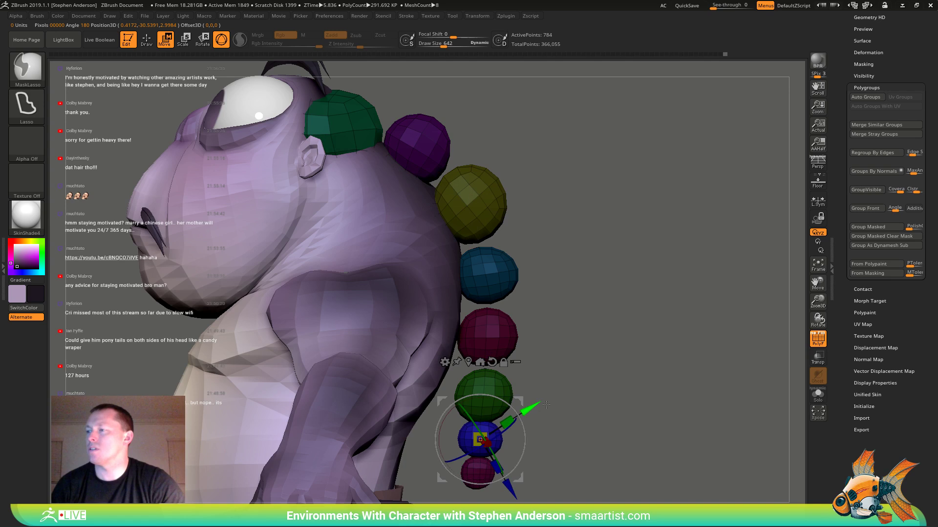
mouse_move(562, 467)
left_mouse_down("ctrl+alt")
mouse_move(376, 489)
mouse_move(547, 432)
left_mouse_up("ctrl+alt")
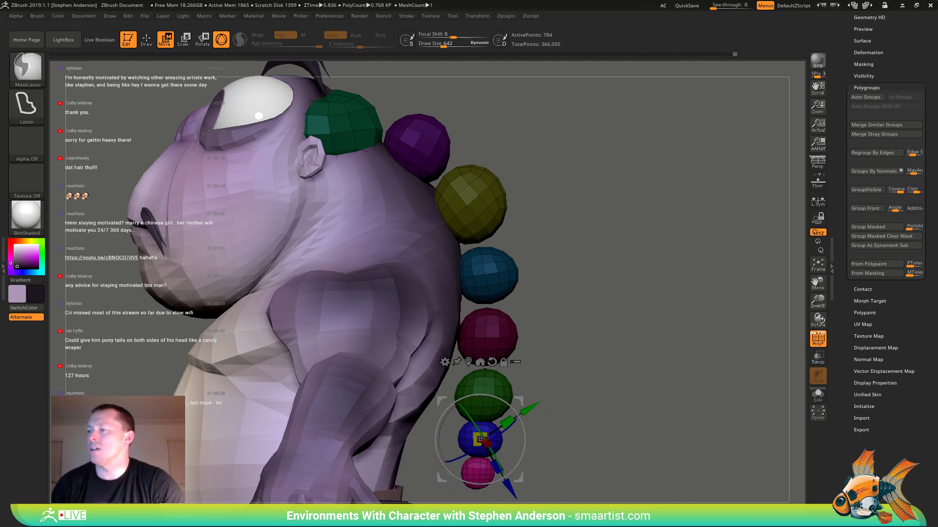
left_click_drag(520, 404, 521, 405)
left_click_drag(547, 481, 548, 373, "alt")
left_click(476, 389)
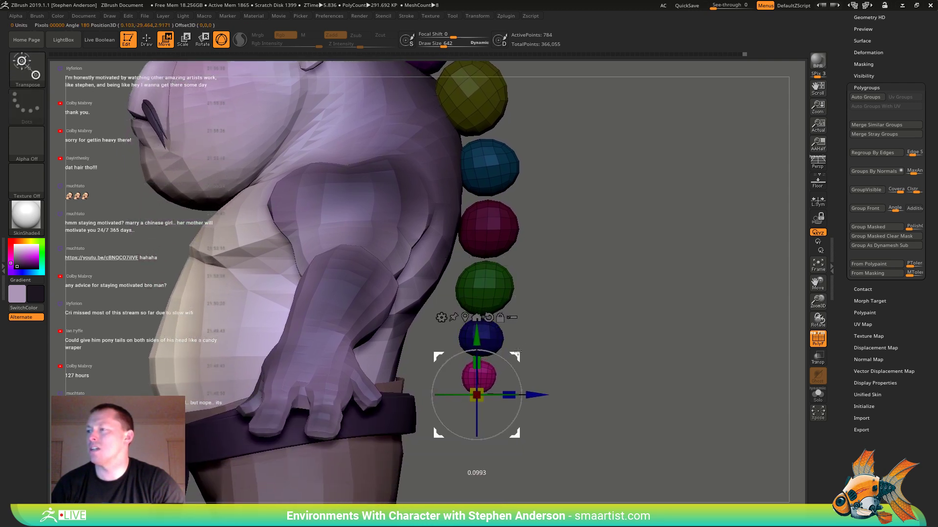
left_click_drag(556, 327, 559, 393, "alt")
- Return to Draw mode, hide the polyframe display, and examine the spacing of the braid beads from several angles
key("q")
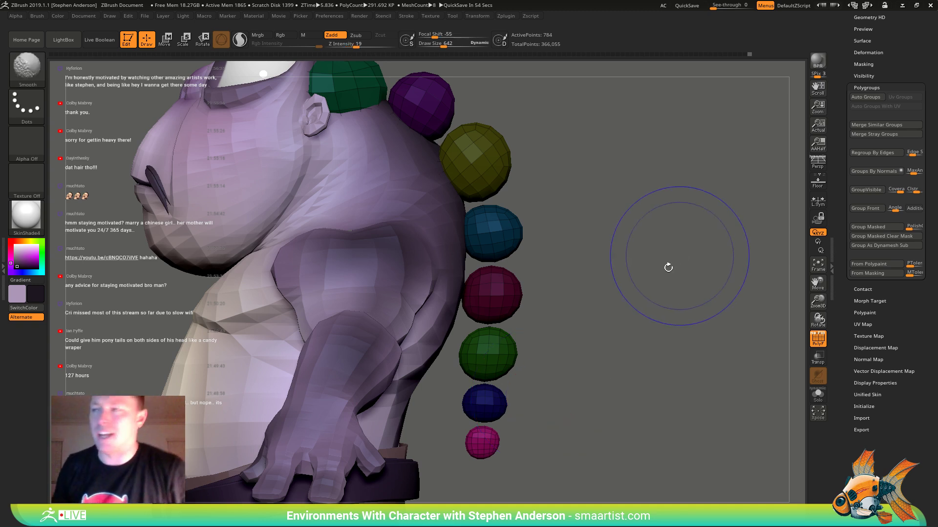
key("shift+f")
mouse_move(534, 265)
left_mouse_down()
mouse_move(581, 277)
mouse_move(588, 293)
mouse_move(561, 259)
mouse_move(534, 258)
mouse_move(547, 274)
mouse_move(502, 355)
mouse_move(456, 349)
mouse_move(511, 324)
mouse_move(538, 335)
mouse_move(552, 260)
mouse_move(571, 240)
mouse_move(561, 298)
left_mouse_up()
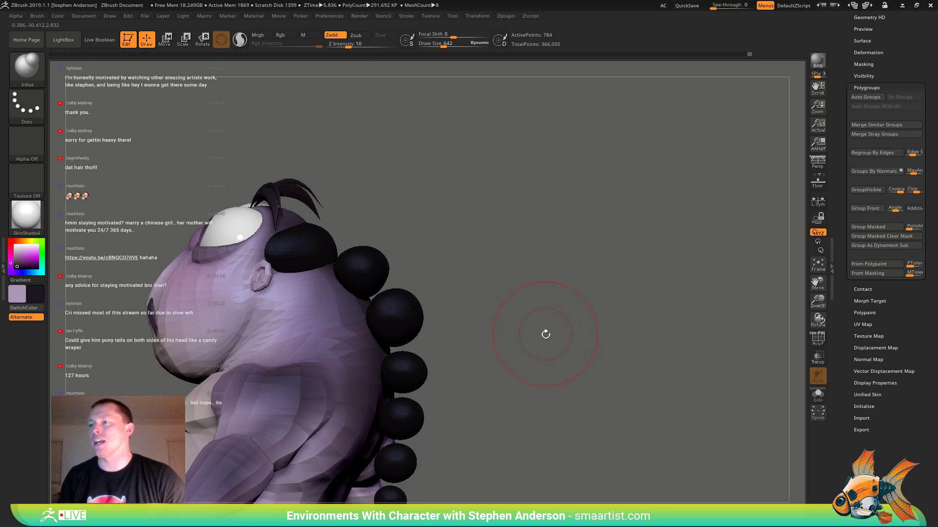
left_click_drag(545, 335, 490, 317)
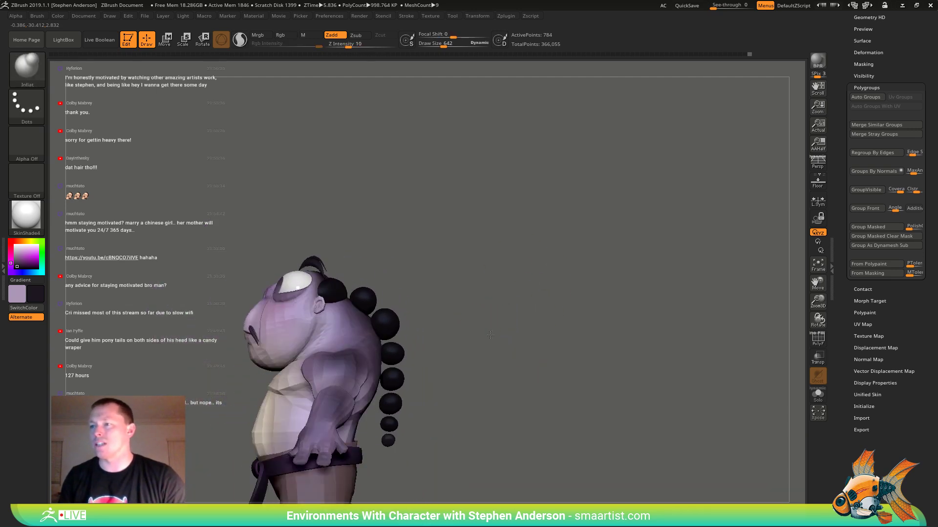
mouse_move(493, 309)
left_mouse_down()
mouse_move(507, 345)
mouse_move(513, 324)
mouse_move(485, 322)
mouse_move(492, 334)
left_mouse_up()
right_click_drag(492, 334, 523, 387, "ctrl")
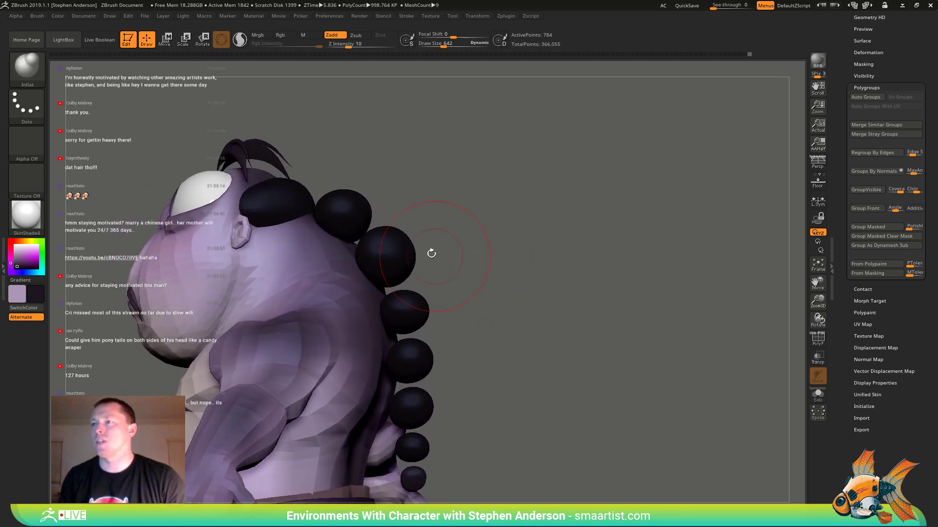
- Show the polyframe, choose Ring3D Simple from the IMM Primitives brush, and insert a small ring on the green bead at the back of the head
key("shift+f")
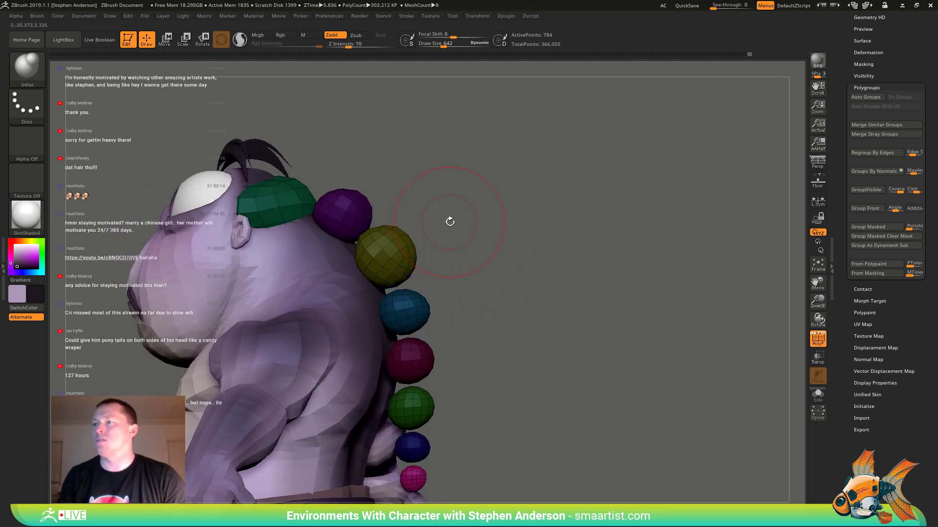
left_click_drag(450, 218, 471, 274)
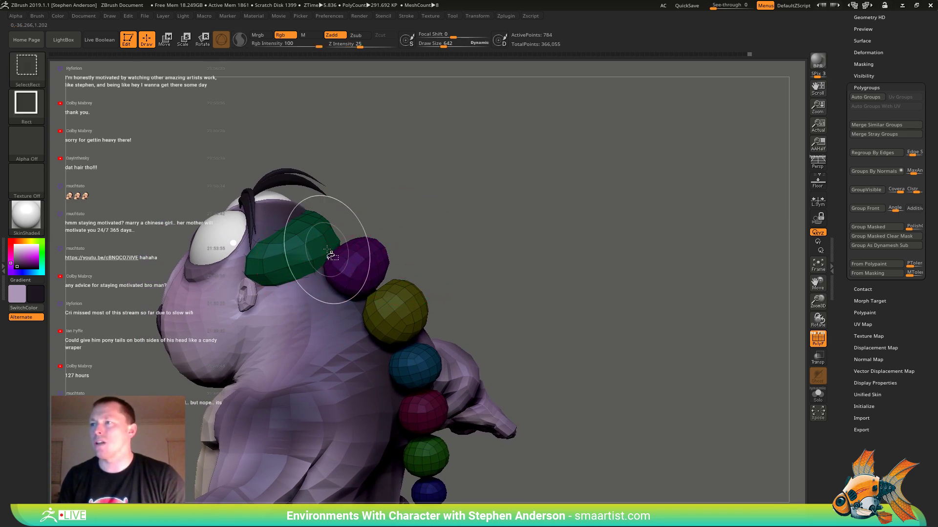
key("b")
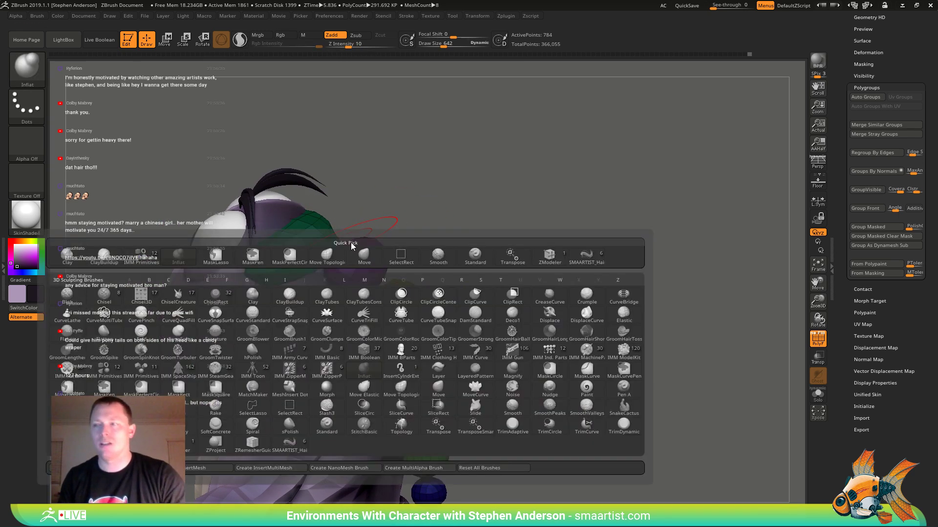
left_click(148, 254)
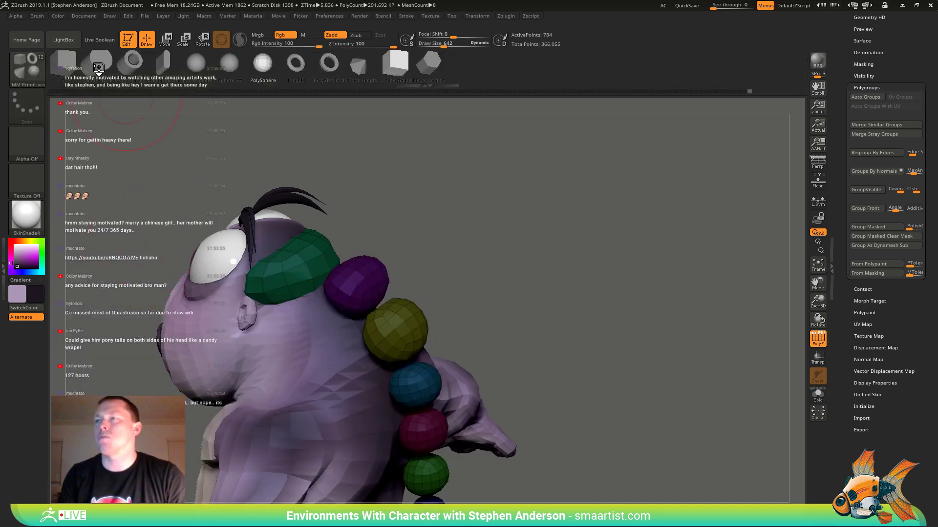
left_click(328, 65)
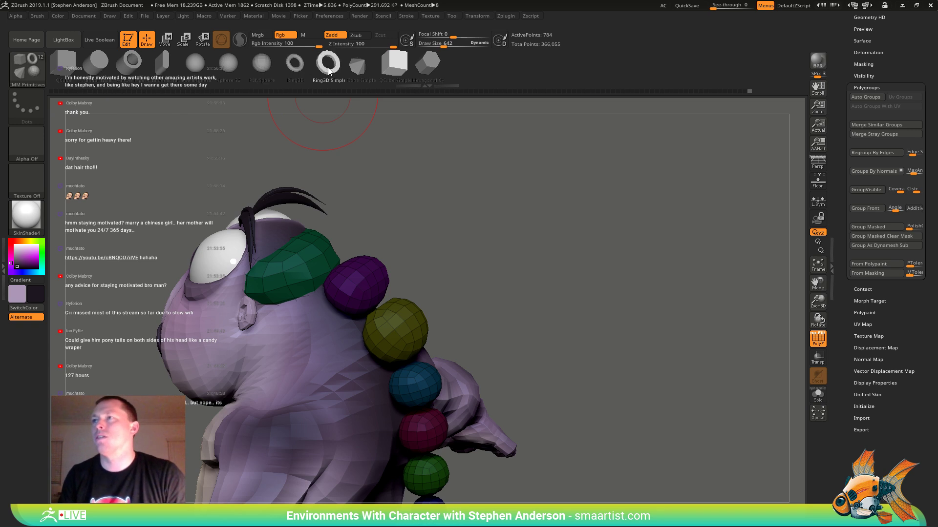
left_click_drag(402, 155, 425, 220)
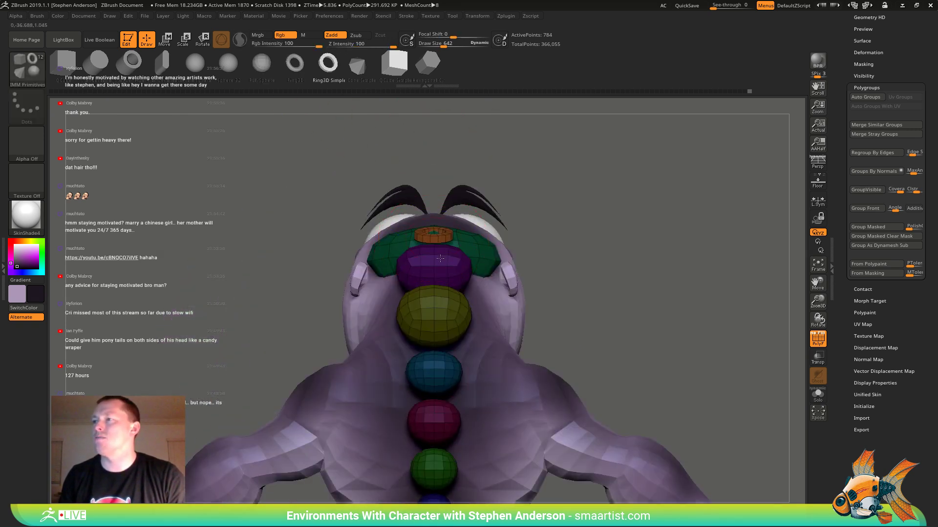
left_click_drag(532, 206, 542, 235)
- Move and rotate the orange ring so it sits upright between the green and purple beads
key("w")
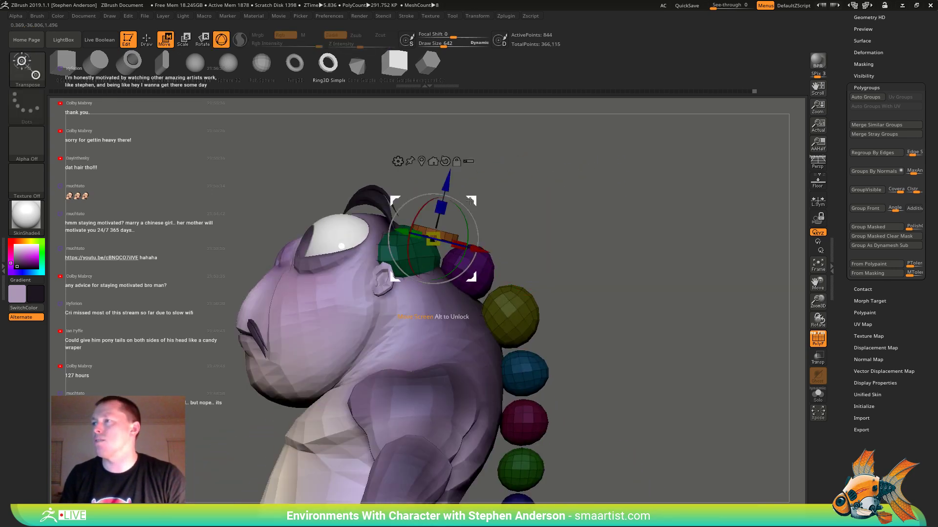
left_click_drag(457, 194, 472, 220)
mouse_move(547, 207)
left_mouse_down()
mouse_move(488, 211)
mouse_move(536, 205)
left_mouse_up()
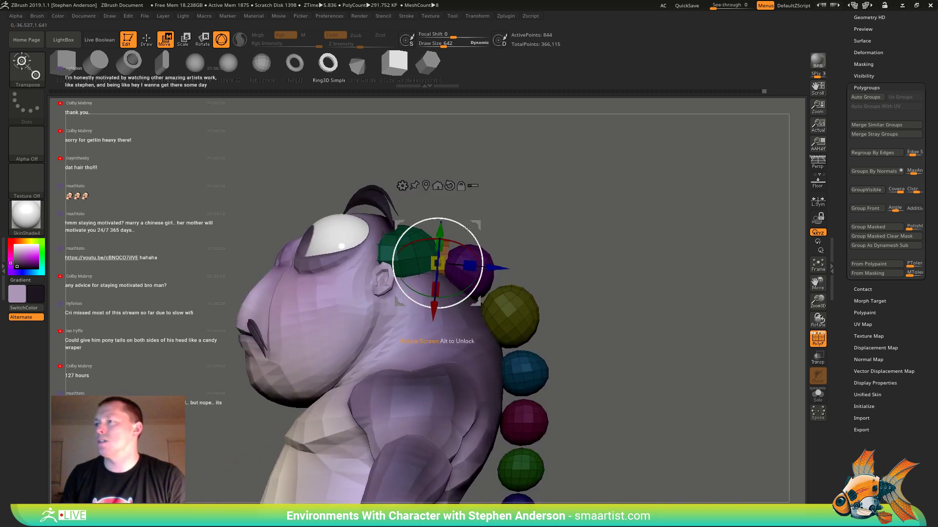
mouse_move(470, 231)
left_mouse_down()
mouse_move(503, 224)
mouse_move(451, 242)
mouse_move(440, 224)
mouse_move(440, 246)
mouse_move(454, 261)
mouse_move(443, 279)
mouse_move(386, 252)
left_mouse_up()
- Select the Move brush, set the draw size to 362, and check the orange ring's fit between the green and purple beads
key("b")
key("m")
key("v")
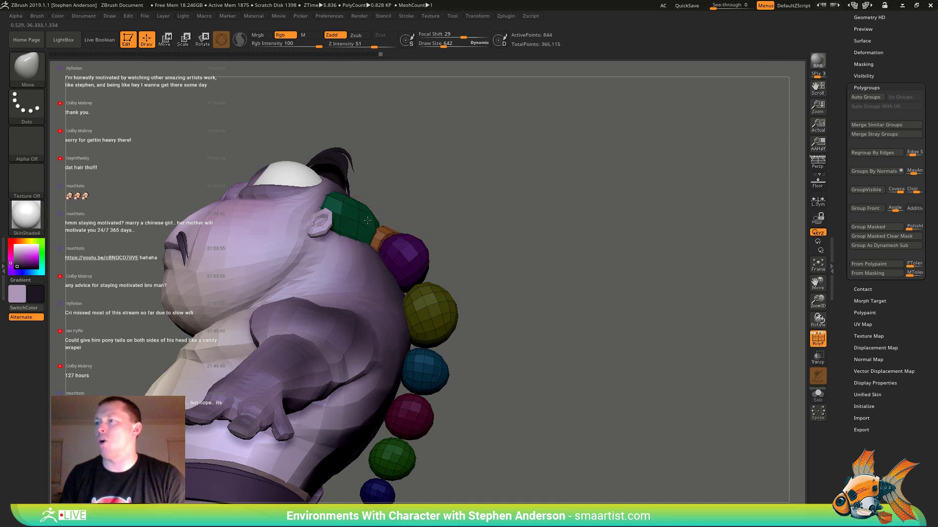
left_click_drag(367, 220, 393, 253)
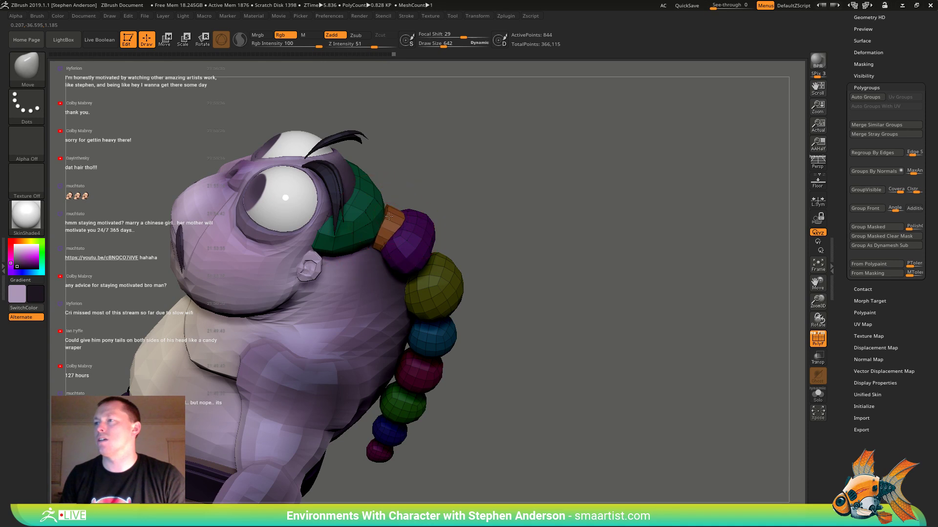
right_click_drag(391, 225, 375, 256)
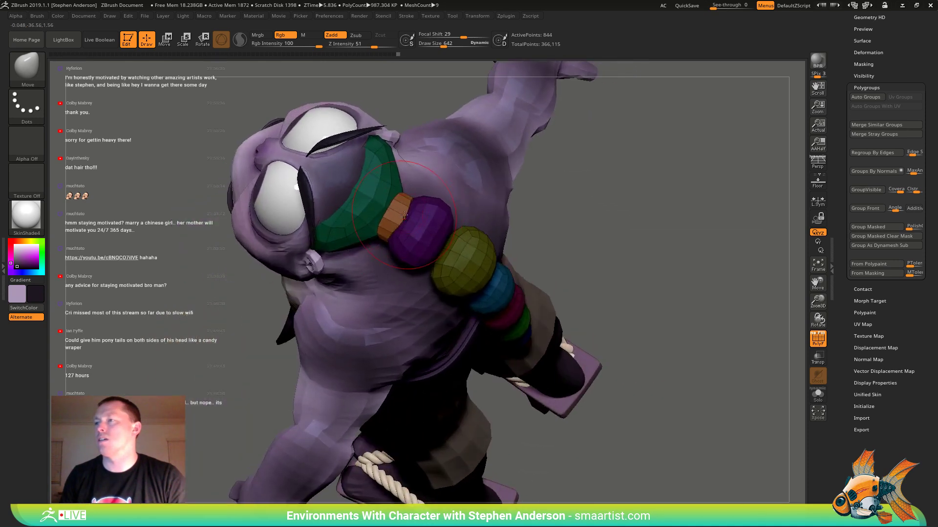
key("s")
left_click(400, 217)
right_click_drag(414, 199, 436, 222)
- Duplicate the orange ring into the gap between the purple and yellow beads
key("w")
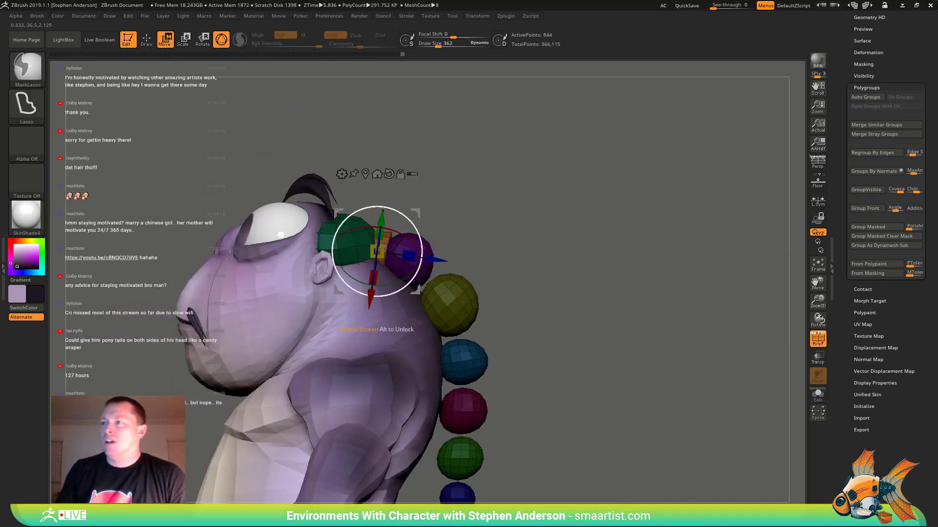
mouse_move(414, 214)
left_mouse_down("ctrl")
mouse_move(466, 235)
mouse_move(460, 249)
mouse_move(473, 236)
left_mouse_up("ctrl")
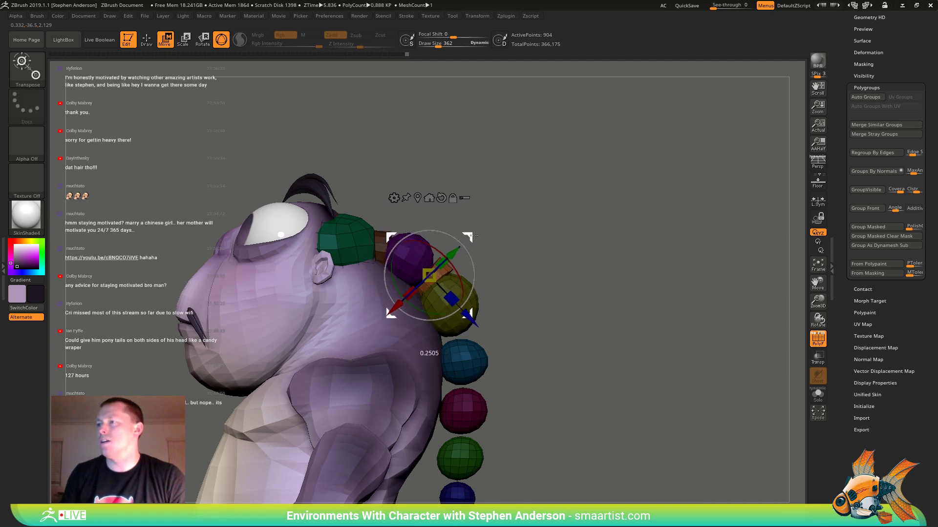
right_click_drag(470, 237, 464, 276, "ctrl")
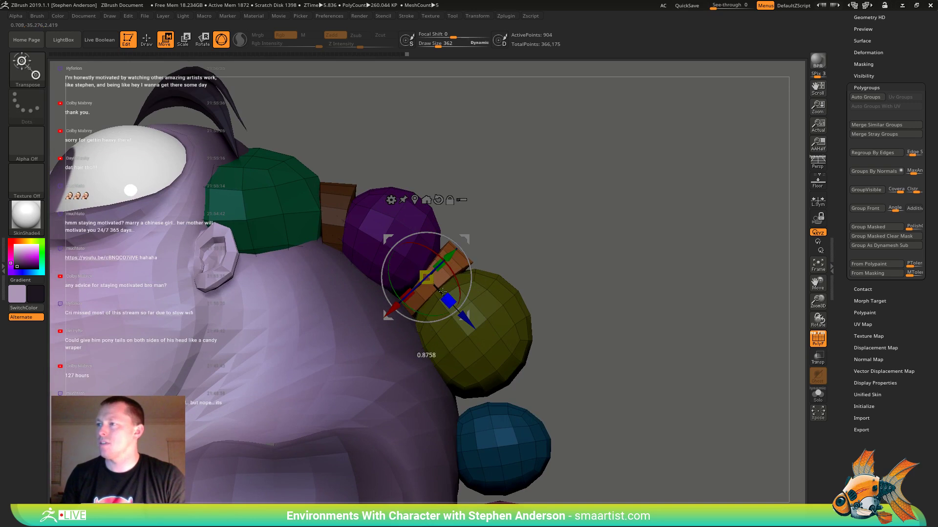
- Select the Move brush, set the draw size to 540, and reshape the copied orange ring to fit the purple and yellow beads
key("b")
key("m")
key("v")
key("s")
left_click_drag(459, 253, 461, 253)
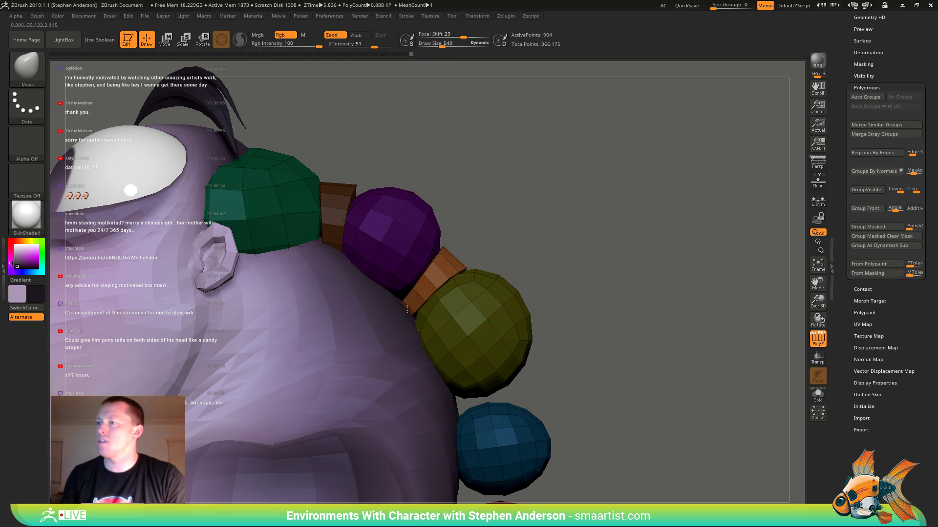
right_click_drag(408, 292, 313, 285)
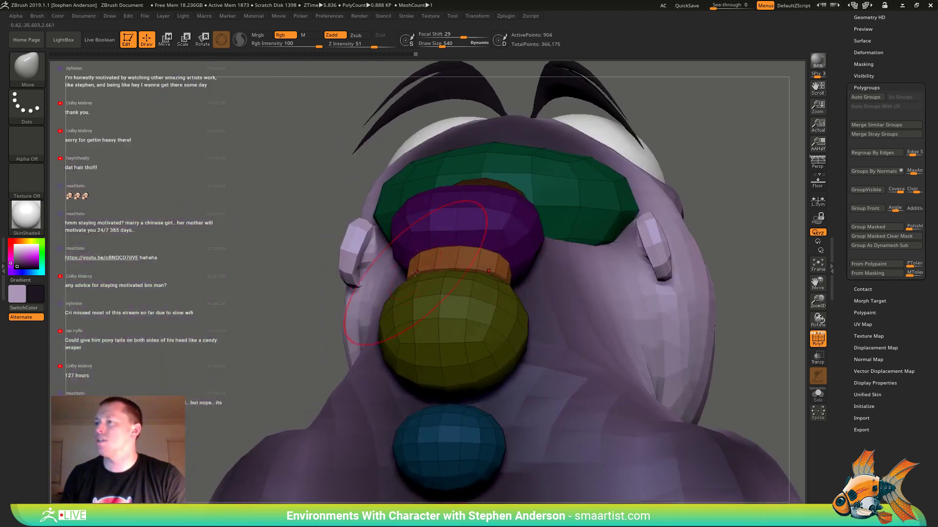
mouse_move(431, 267)
right_mouse_down()
mouse_move(432, 305)
mouse_move(405, 268)
mouse_move(430, 256)
mouse_move(480, 267)
mouse_move(548, 232)
mouse_move(526, 218)
right_mouse_up()
- Give the ring between the purple and yellow beads its own polygroup and leave the braid unmasked
key("ctrl")
left_click(526, 219, "ctrl")
key("ctrl+w")
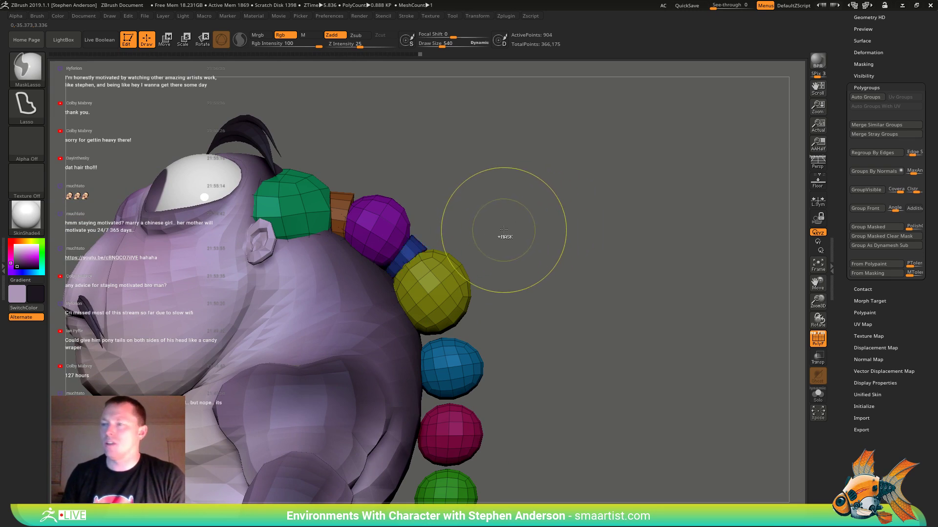
- Mask everything except the blue ring and duplicate it into the gap between the yellow and teal beads
key("w")
left_click_drag(445, 211, 592, 116, "alt")
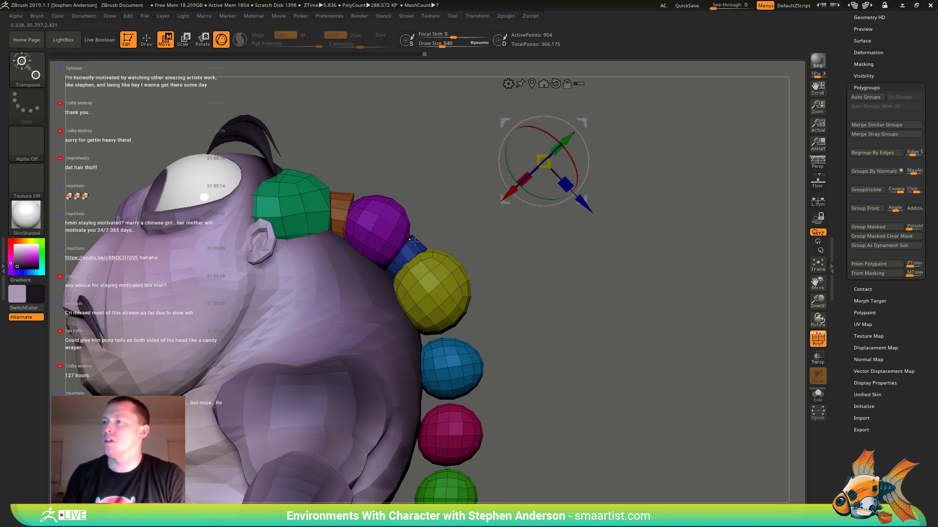
left_click(416, 239, "ctrl")
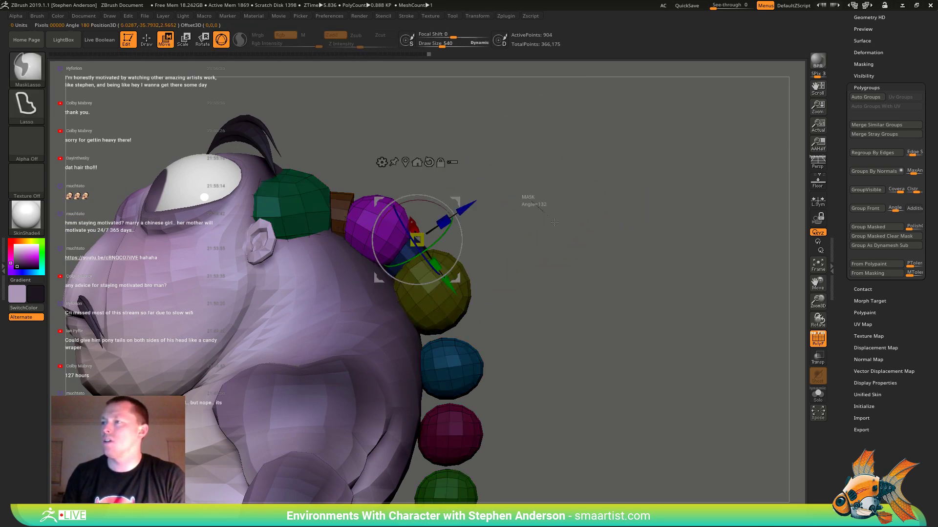
left_click_drag(554, 222, 561, 228, "ctrl")
left_click_drag(455, 201, 568, 151, "alt")
left_click(421, 244, "ctrl")
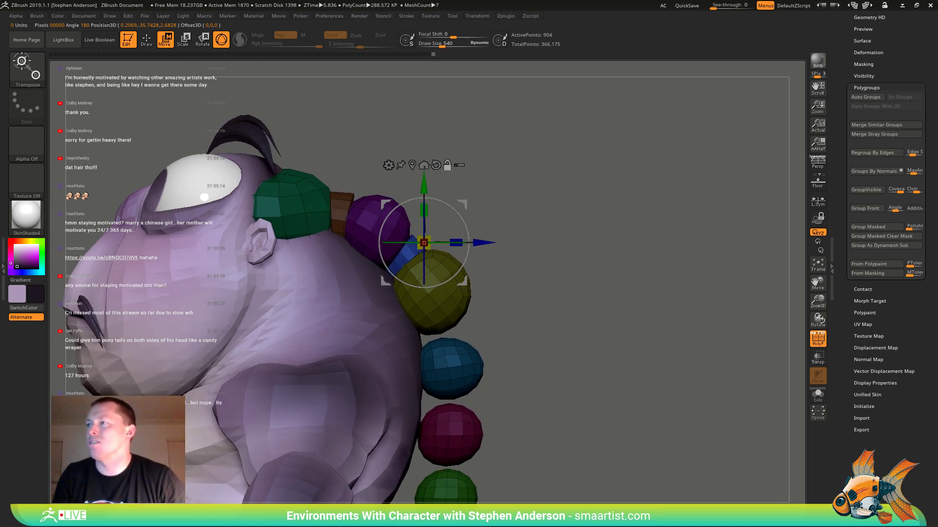
mouse_move(462, 204)
left_mouse_down("ctrl")
mouse_move(511, 297)
mouse_move(536, 294)
mouse_move(495, 296)
mouse_move(515, 298)
mouse_move(505, 295)
left_mouse_up("ctrl")
- Level the ring between the yellow and teal beads with the Move brush, refining it at a draw size of 266
key("b")
key("m")
key("v")
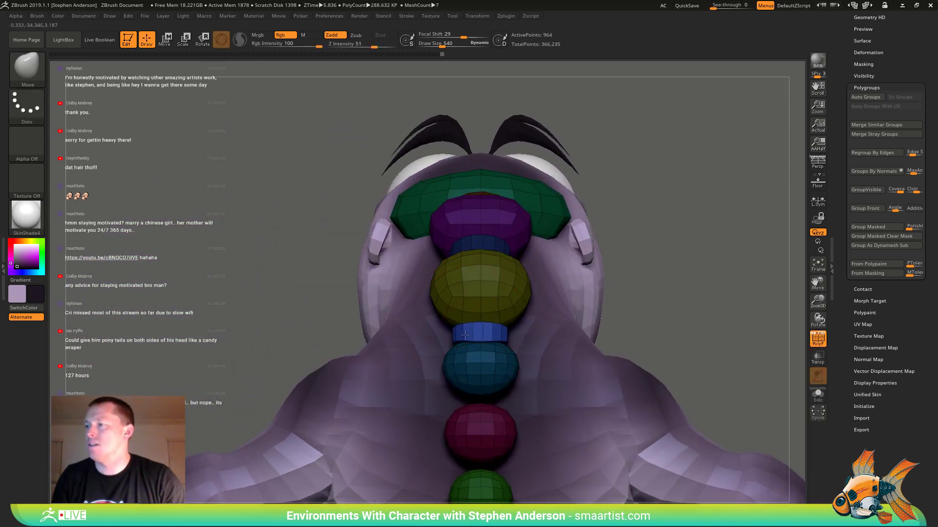
left_click_drag(467, 337, 432, 343)
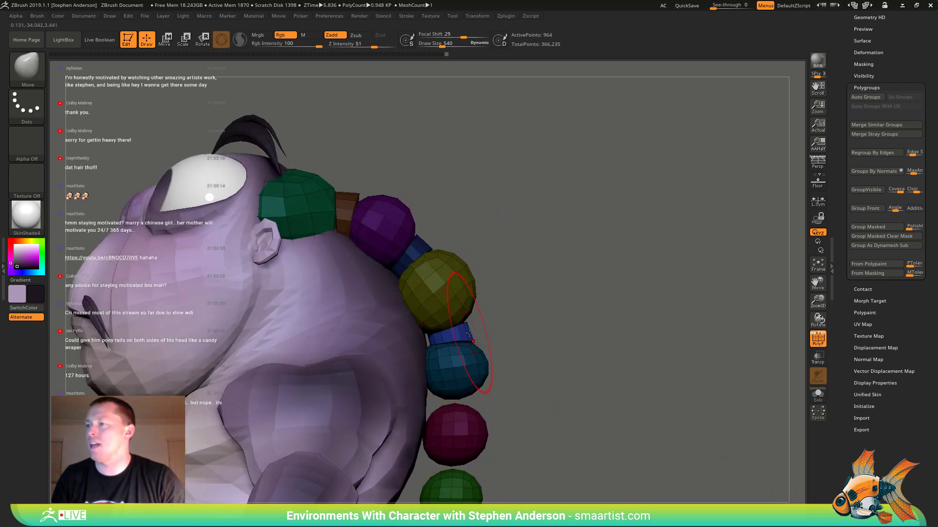
mouse_move(472, 338)
left_mouse_down()
mouse_move(464, 338)
mouse_move(472, 332)
mouse_move(483, 344)
left_mouse_up()
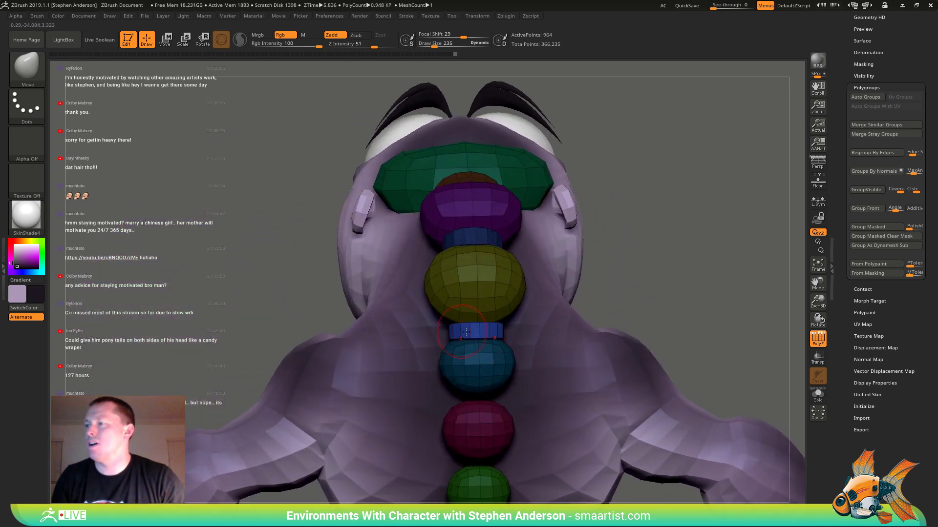
right_click_drag(466, 333, 481, 332)
key("s")
left_click_drag(462, 329, 464, 329)
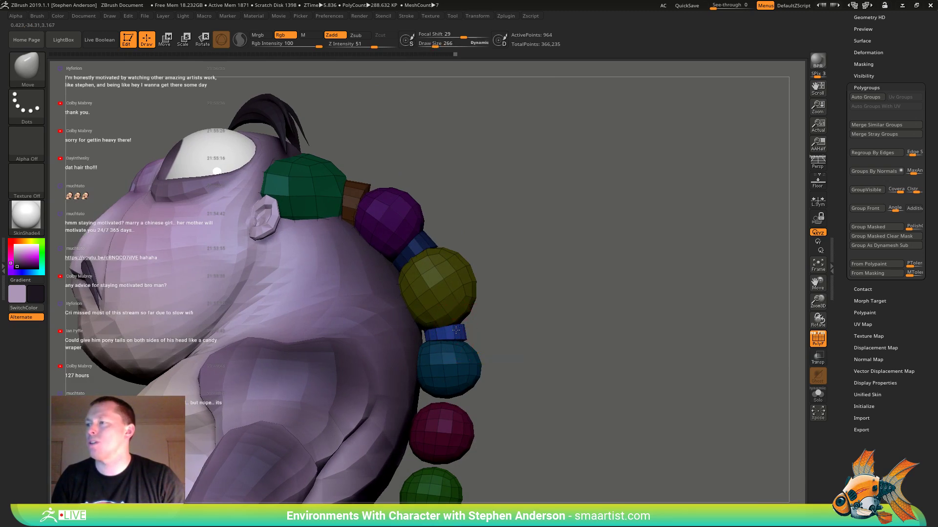
- Set the Move brush draw size to 473 and adjust the fit of the ring above the teal bead
right_click_drag(455, 331, 489, 335)
key("s")
left_click_drag(490, 336, 498, 337)
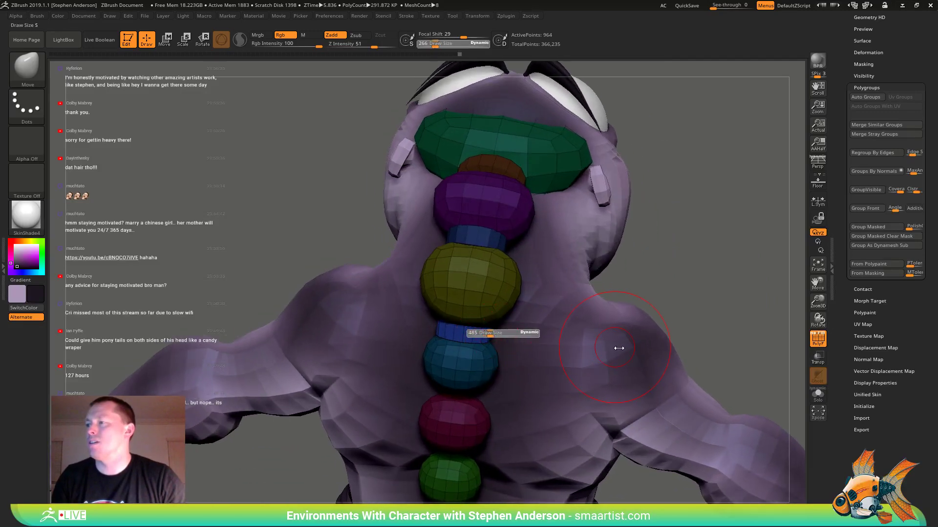
left_click_drag(618, 348, 489, 332)
right_click_drag(477, 334, 460, 335)
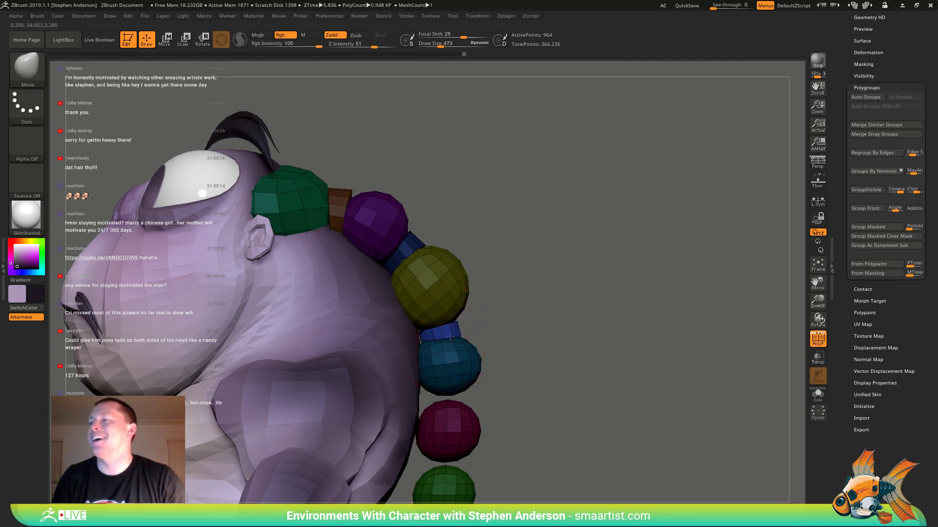
- Give the ring between the yellow and teal beads its own polygroup and leave the braid unmasked
right_click_drag(449, 336, 454, 239)
right_click_drag(454, 239, 551, 299, "ctrl")
left_click(551, 299, "ctrl")
key("ctrl+w")
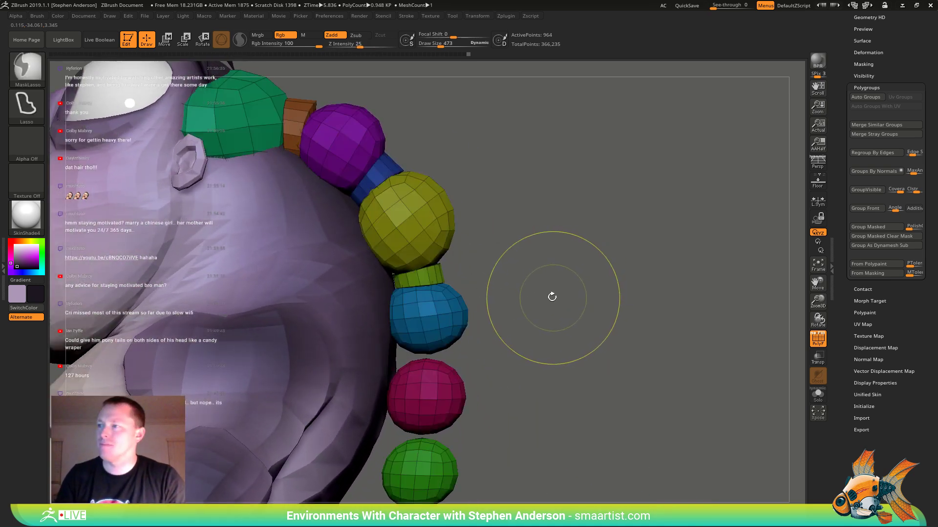
- Mask everything except the light green ring and duplicate it into the gap between the teal and magenta beads
key("w")
left_click_drag(487, 231, 615, 184, "alt")
left_click(438, 270, "ctrl")
mouse_move(488, 266)
right_mouse_down()
mouse_move(552, 265)
mouse_move(500, 264)
right_mouse_up()
left_click_drag(499, 264, 504, 336, "ctrl")
mouse_move(529, 311)
right_mouse_down("alt")
mouse_move(533, 222)
mouse_move(551, 267)
right_mouse_up("alt")
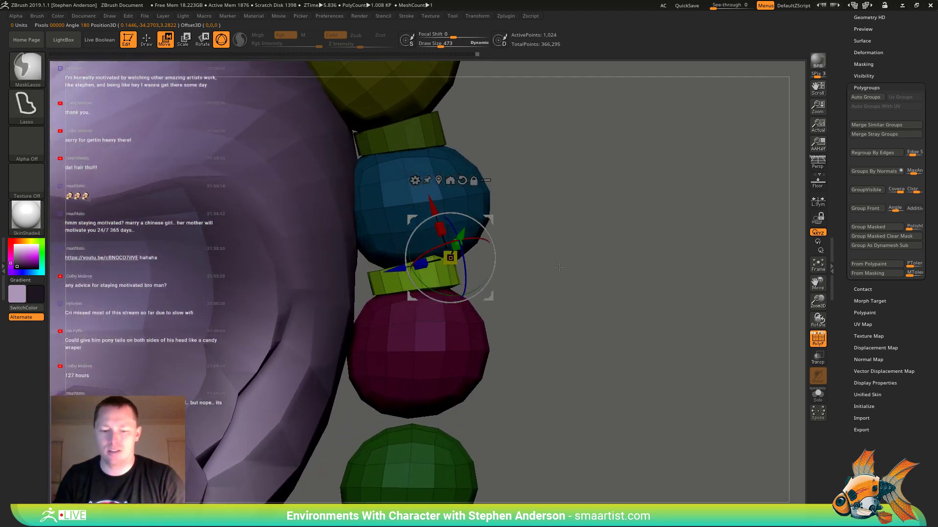
- Straighten the ring between the teal and magenta beads with the Move brush, reducing the draw size to 204
key("b")
key("m")
key("v")
left_click_drag(445, 267, 452, 267)
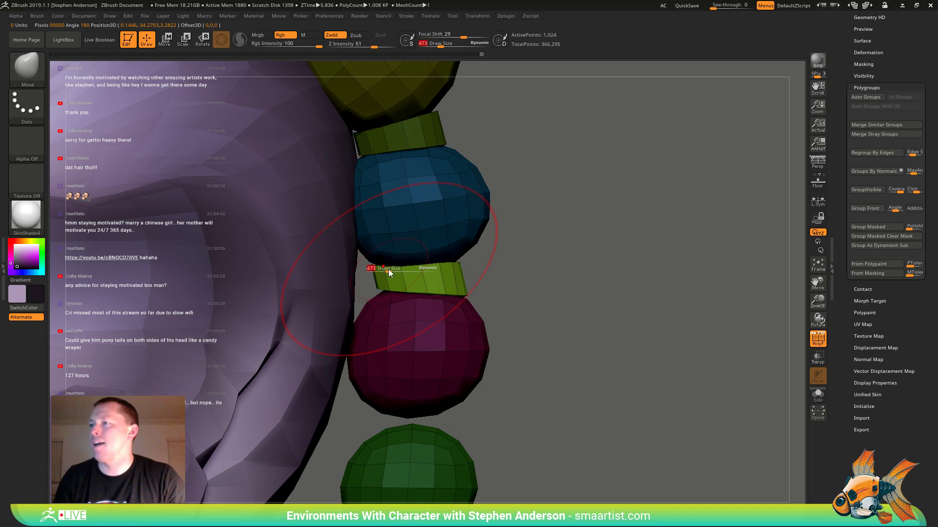
key("s")
left_click_drag(386, 268, 373, 268)
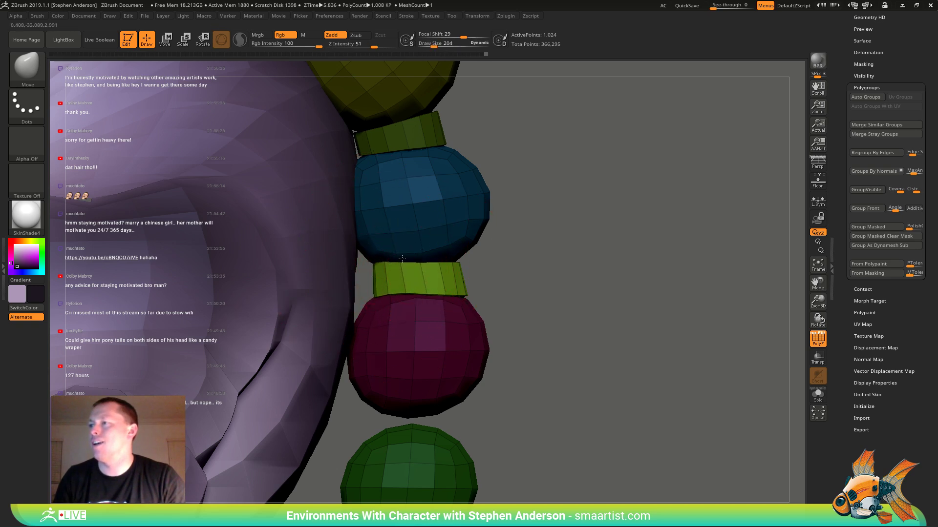
- Set the Move brush draw size to 516 and even out the sides of the ring above the magenta bead
right_click_drag(440, 267, 529, 270)
key("s")
mouse_move(529, 276)
left_mouse_down()
mouse_move(536, 276)
mouse_move(523, 276)
left_mouse_up()
right_click_drag(574, 276, 523, 277)
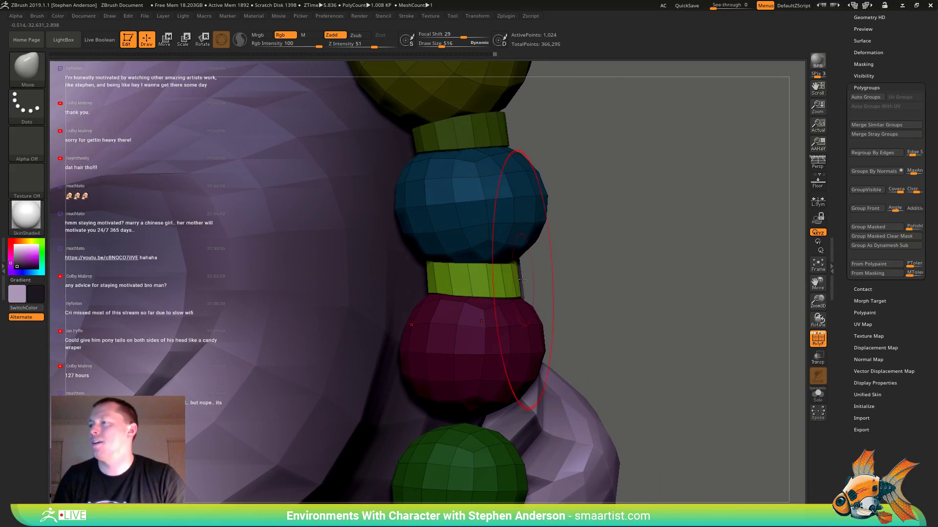
left_click_drag(521, 273, 516, 273)
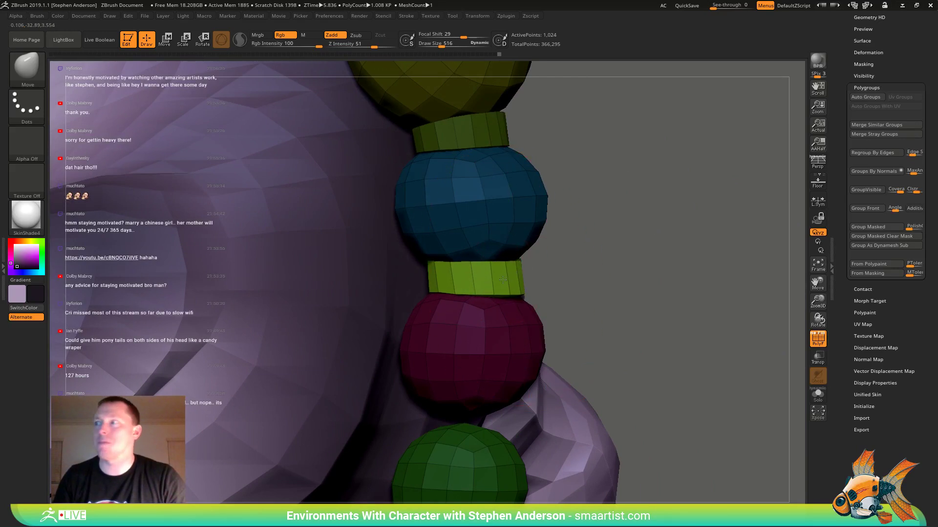
- Duplicate the light green ring into the gap between the magenta and green beads
mouse_move(513, 275)
right_mouse_down()
mouse_move(484, 283)
mouse_move(518, 276)
mouse_move(524, 248)
right_mouse_up()
mouse_move(572, 258)
left_mouse_down()
mouse_move(557, 260)
mouse_move(586, 264)
left_mouse_up()
left_click_drag(511, 238, 509, 285, "ctrl")
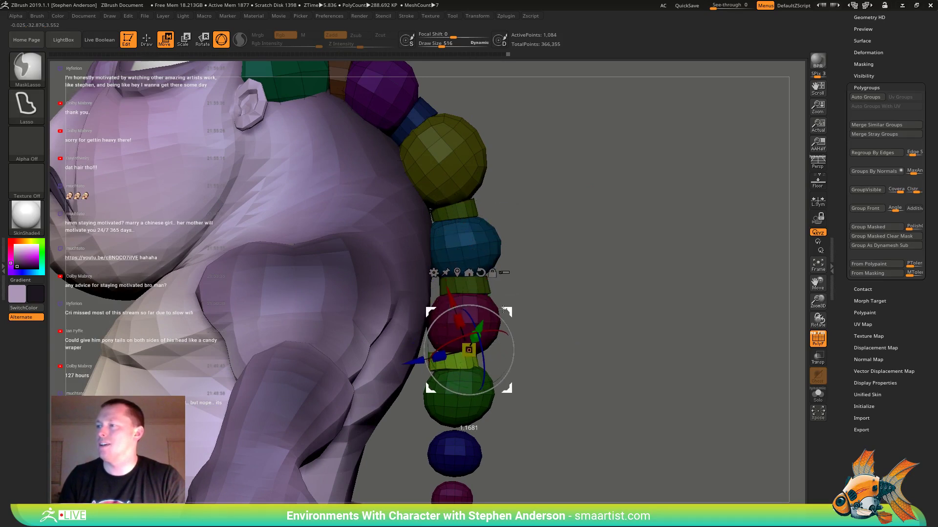
- Fit the ring between the magenta and green beads with the Move brush, setting the draw size to 252
key("b")
key("v")
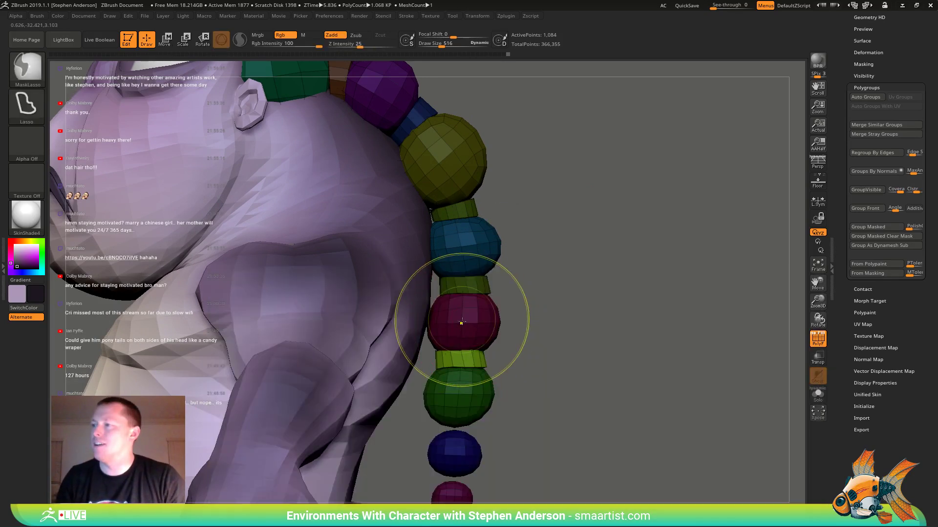
right_click_drag(460, 322, 496, 358, "ctrl")
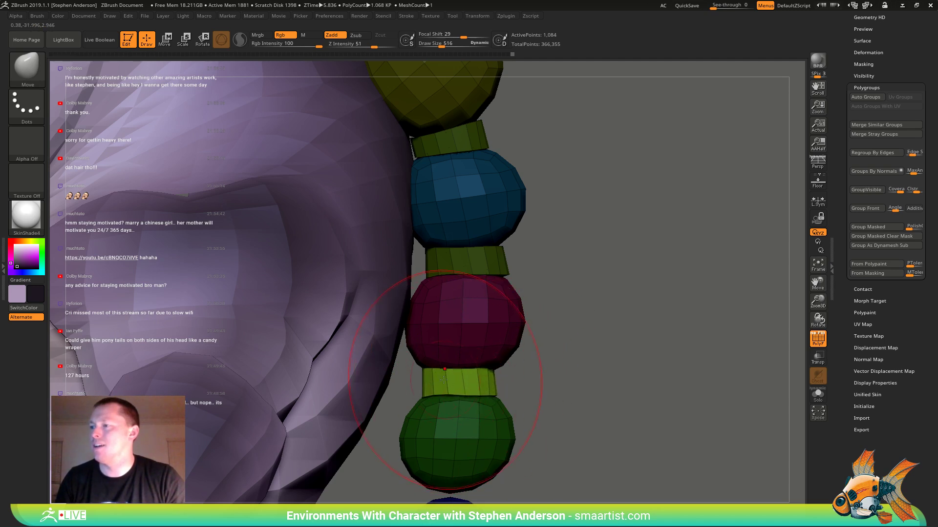
mouse_move(443, 380)
right_mouse_down()
mouse_move(499, 386)
mouse_move(455, 386)
mouse_move(536, 375)
mouse_move(528, 376)
right_mouse_up()
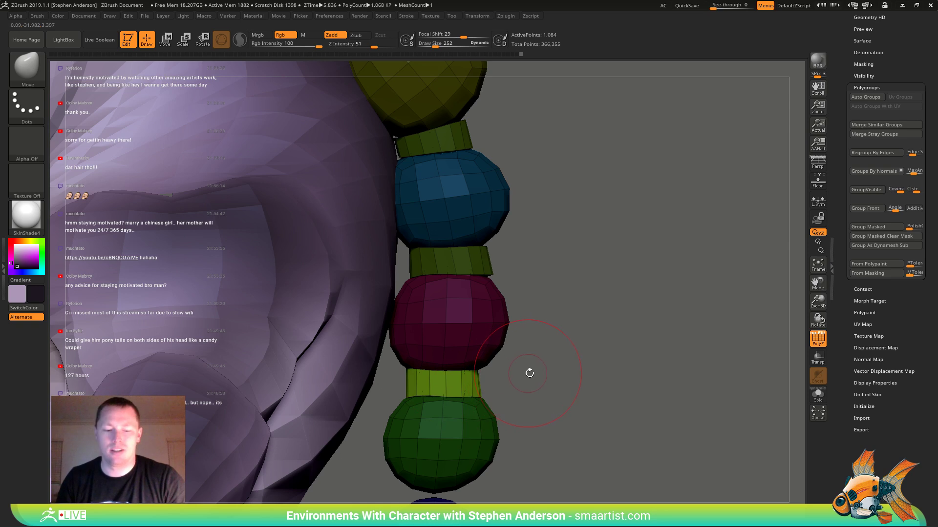
- Duplicate the light green ring into the gap between the green and dark blue beads
right_click_drag(529, 374, 573, 270, "alt")
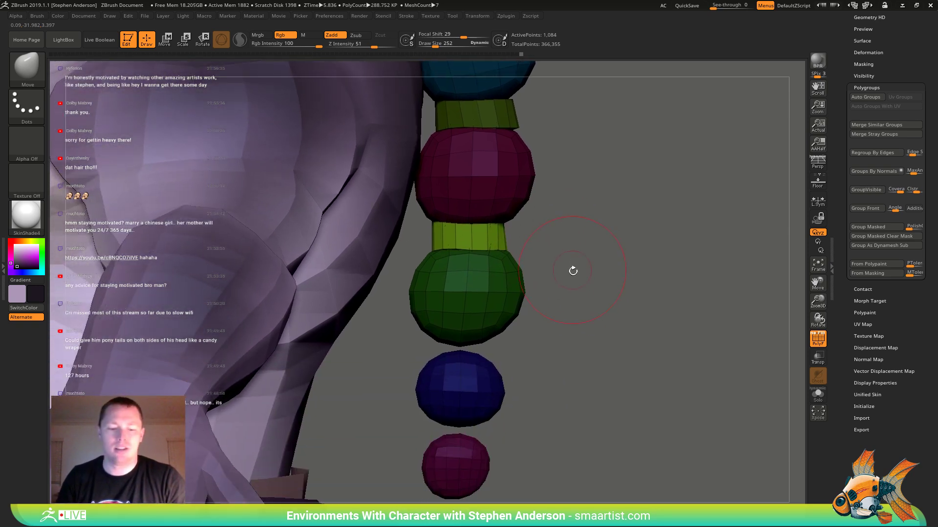
key("w")
left_click_drag(535, 181, 527, 291, "ctrl")
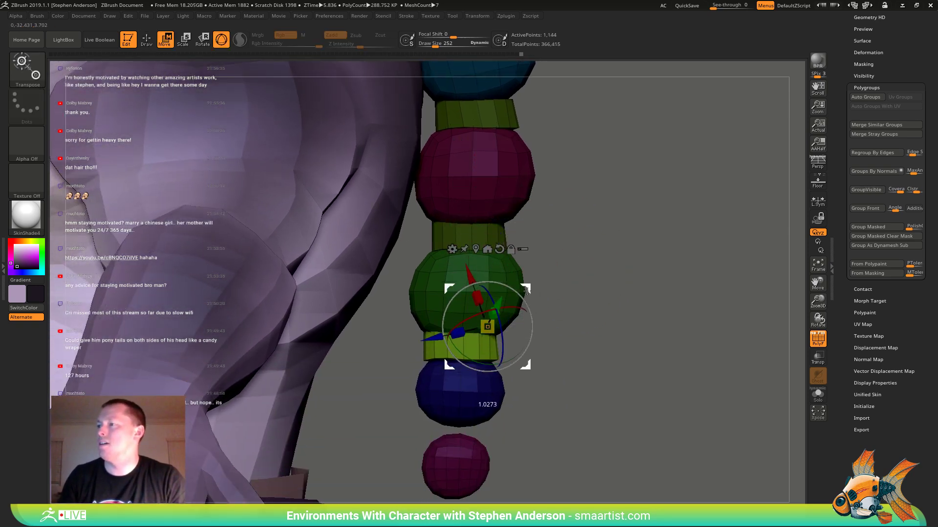
- Narrow the ring between the green and dark blue beads with the Move brush from the back and side
key("b")
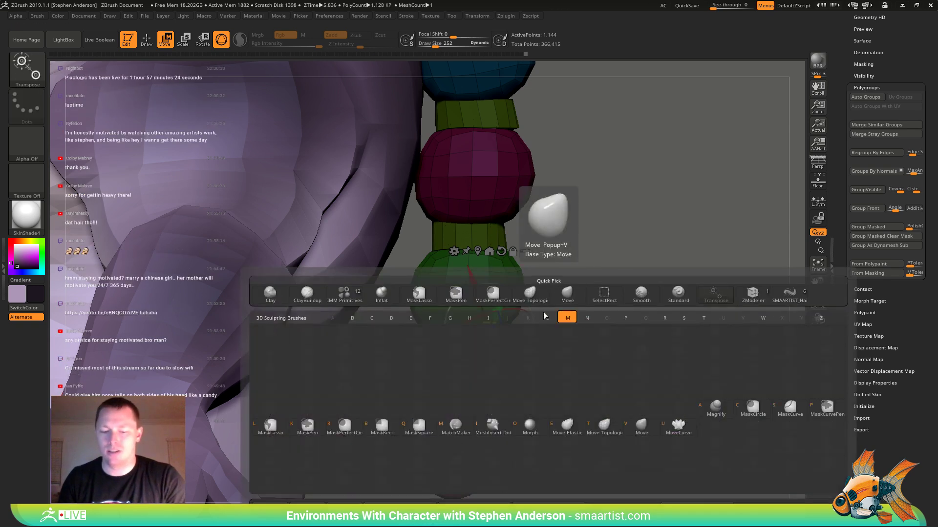
key("v")
right_click_drag(549, 325, 504, 346)
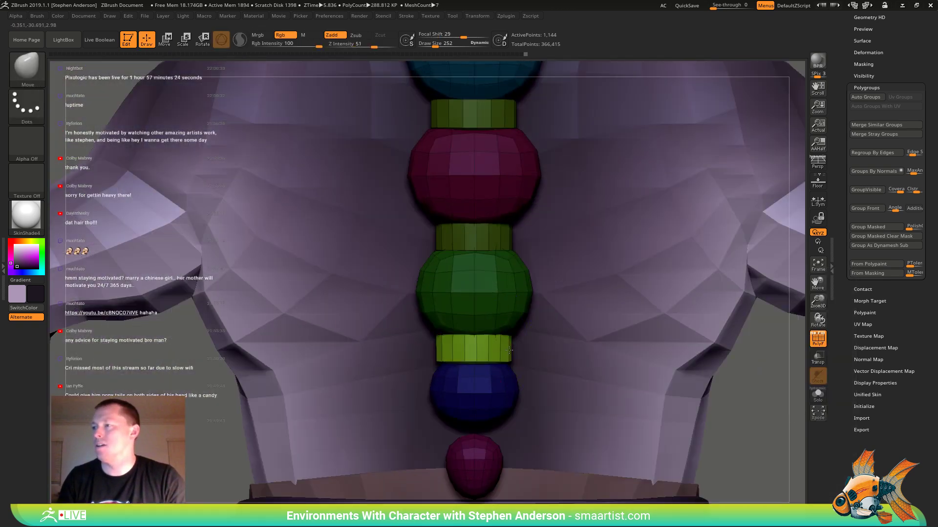
left_click_drag(509, 350, 495, 353)
right_click_drag(470, 348, 516, 337)
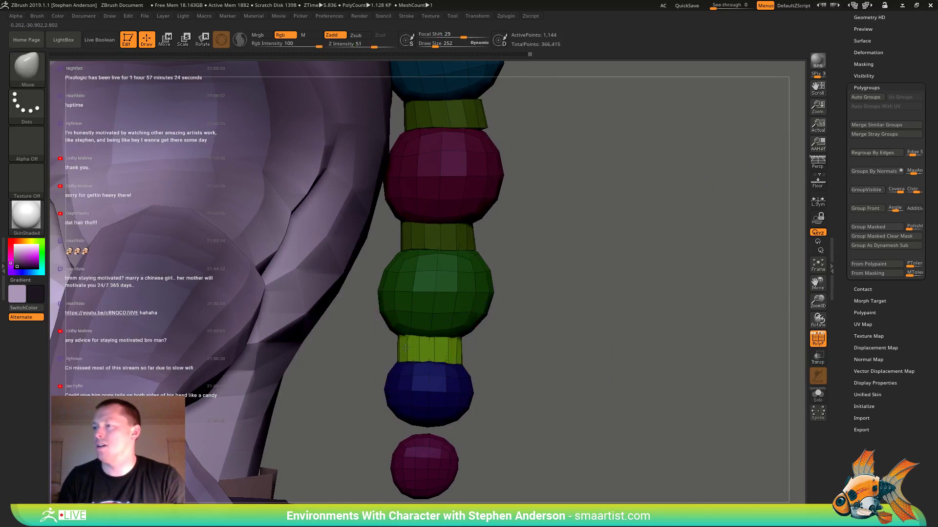
left_click_drag(459, 348, 465, 349)
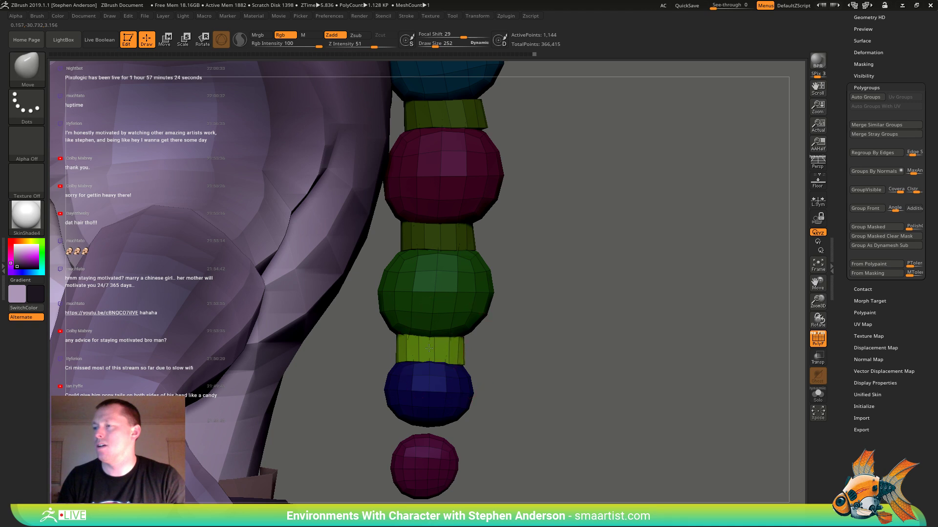
right_click_drag(429, 348, 447, 356)
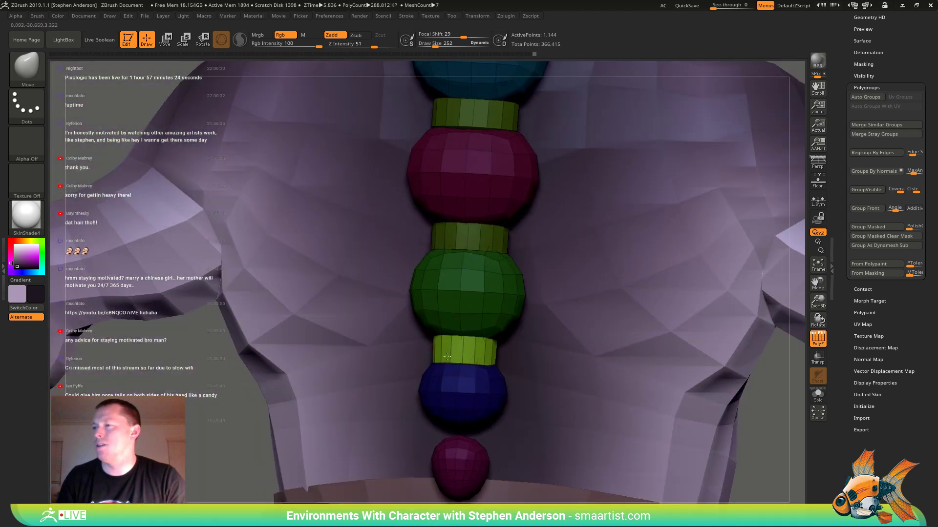
- Duplicate the light green ring into the gap between the dark blue bead and the last magenta bead
right_click_drag(436, 347, 499, 343)
key("w")
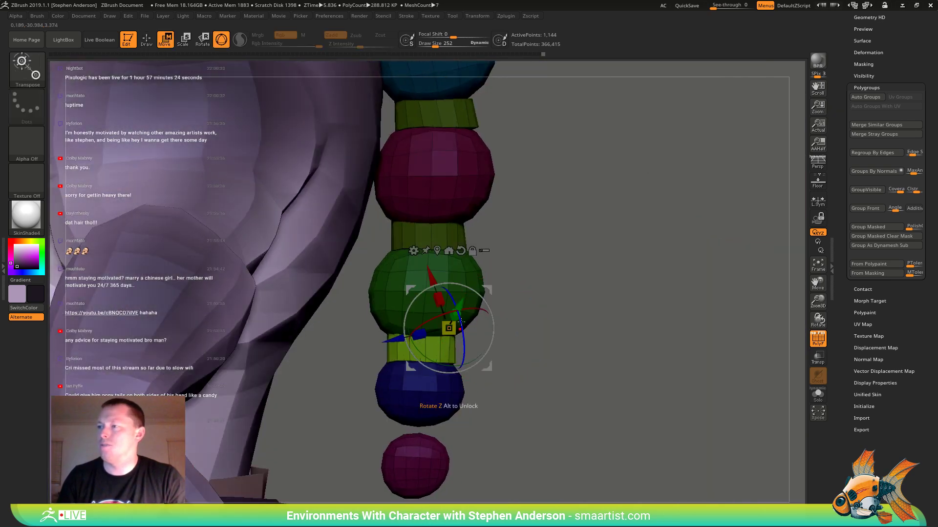
mouse_move(494, 294)
left_mouse_down("ctrl")
mouse_move(481, 364)
mouse_move(490, 376)
left_mouse_up("ctrl")
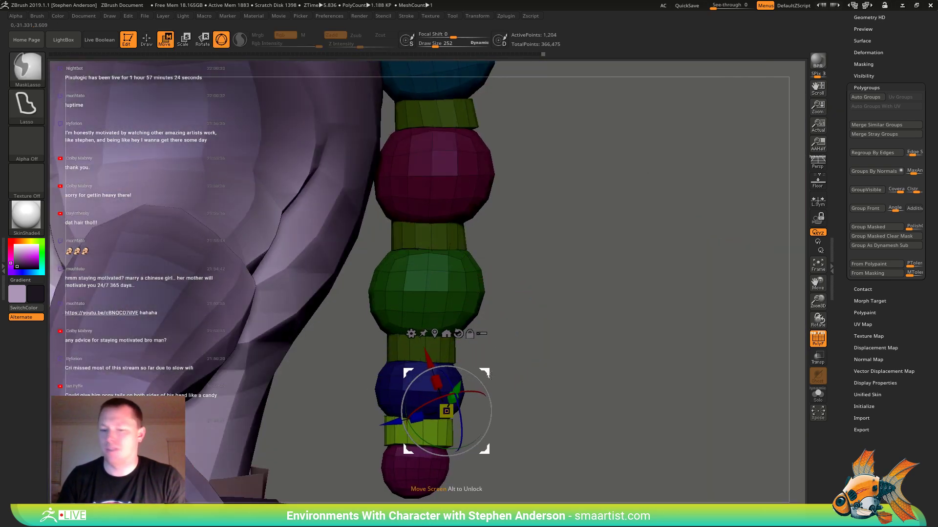
- Fit the ring above the last magenta bead with the Move brush at a draw size of 362
key("b")
key("m")
key("v")
key("s")
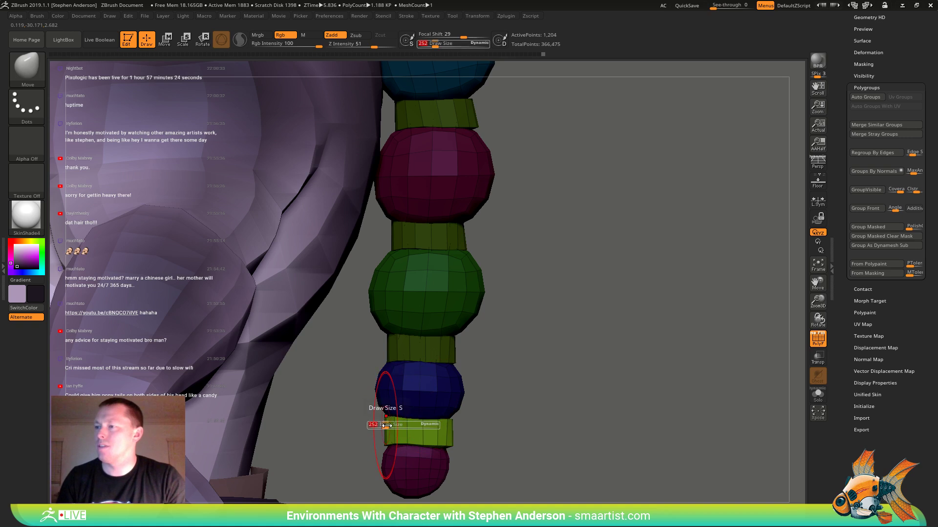
left_click(387, 429)
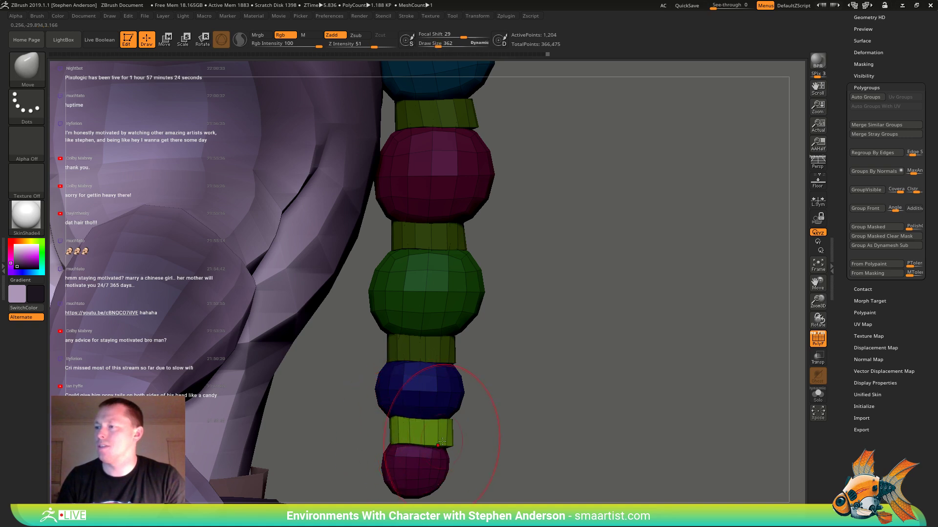
right_click_drag(433, 421, 332, 424)
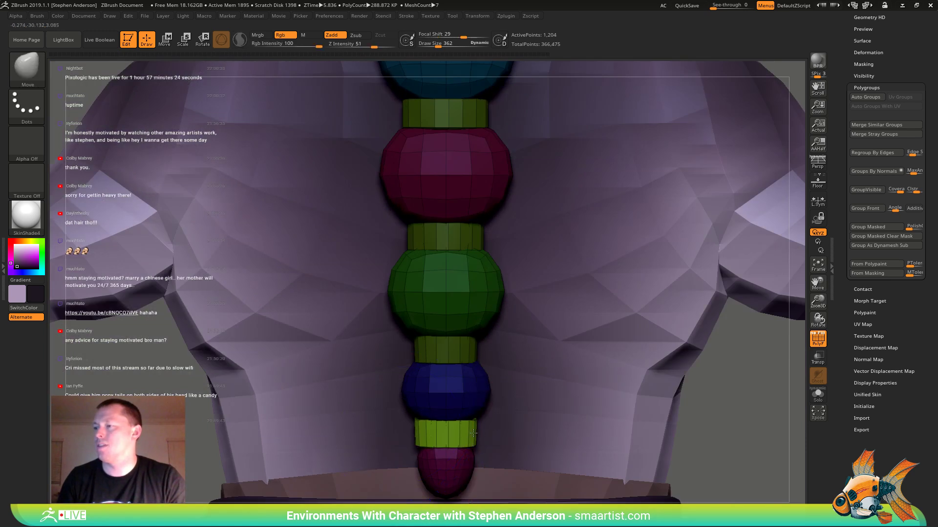
left_click_drag(470, 438, 467, 434)
- Regenerate the ponytail's polygroups with Auto Groups and display them in the polyframe view
key("f")
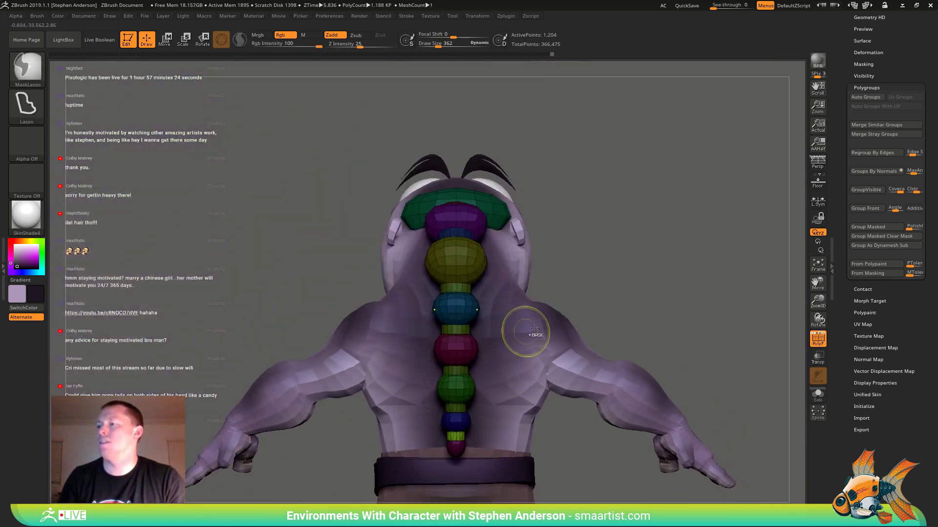
key("shift+f")
mouse_move(561, 268)
right_mouse_down()
mouse_move(599, 257)
mouse_move(596, 309)
mouse_move(571, 309)
mouse_move(544, 263)
mouse_move(596, 304)
right_mouse_up()
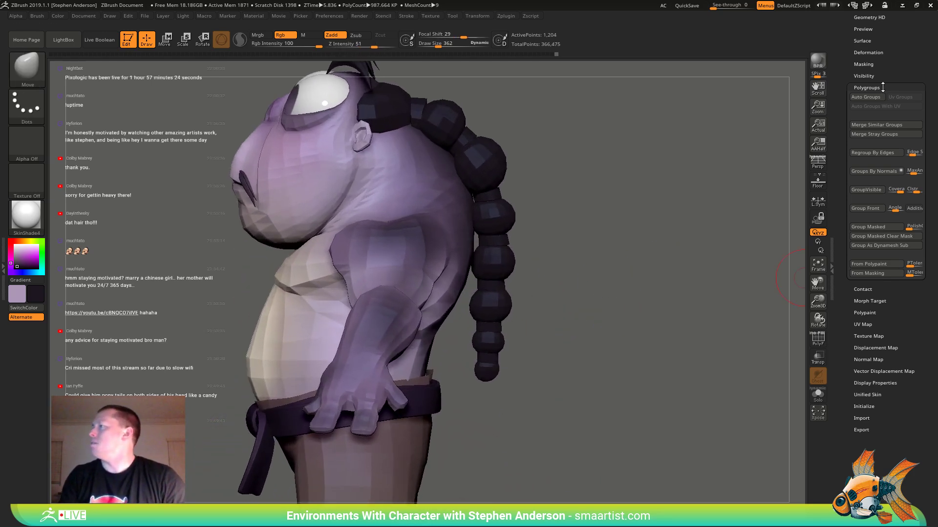
left_click(869, 97)
right_click_drag(586, 150, 599, 198, "alt")
key("shift+f")
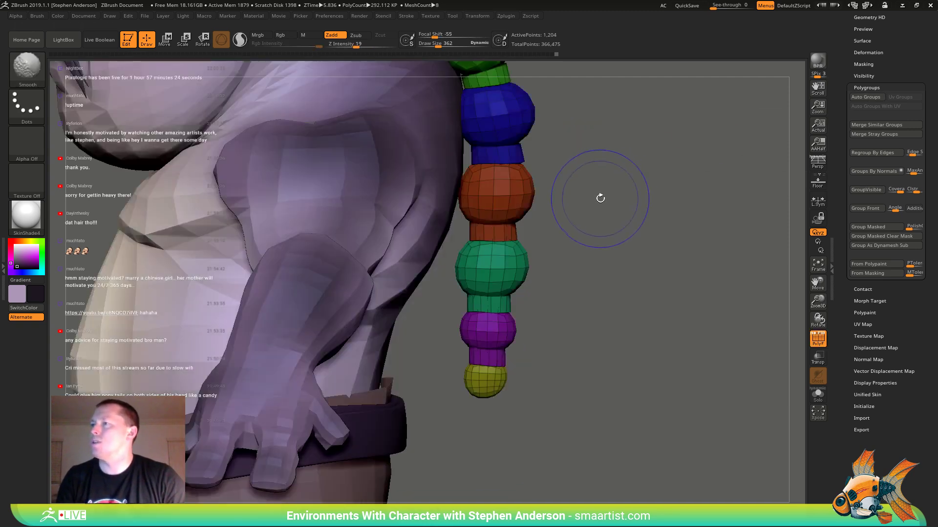
- Hide all the ponytail's beads one by one, from the head down to the tip, keeping only the ring ties visible
right_click_drag(637, 235, 588, 332, "ctrl")
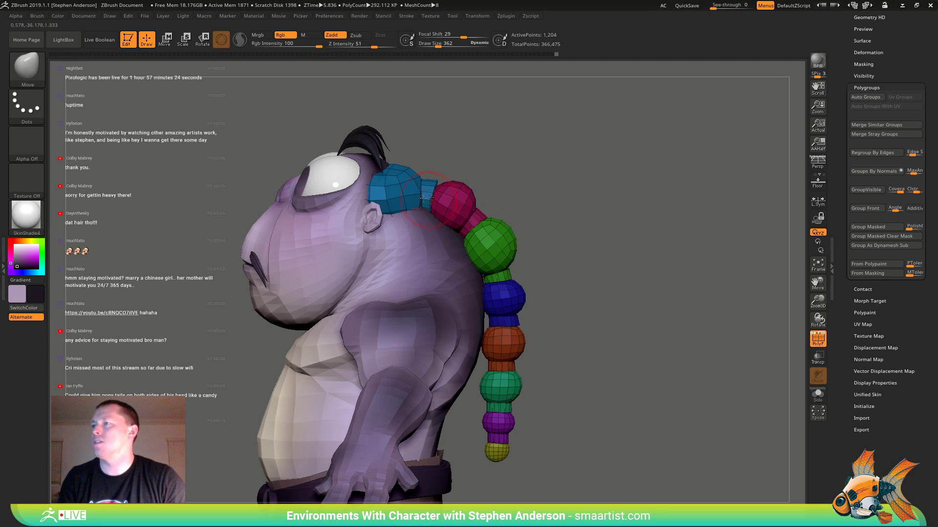
left_click(396, 196, "ctrl+shift")
left_click(396, 196, "ctrl+shift")
left_click(448, 199, "ctrl+shift")
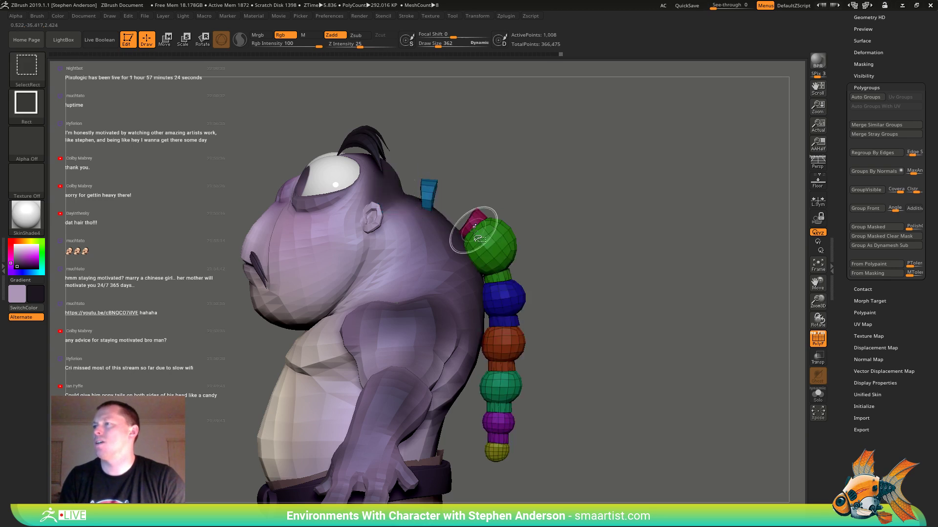
left_click(476, 232, "ctrl+shift")
left_click(503, 297, "ctrl+shift")
left_click(503, 344, "ctrl+shift")
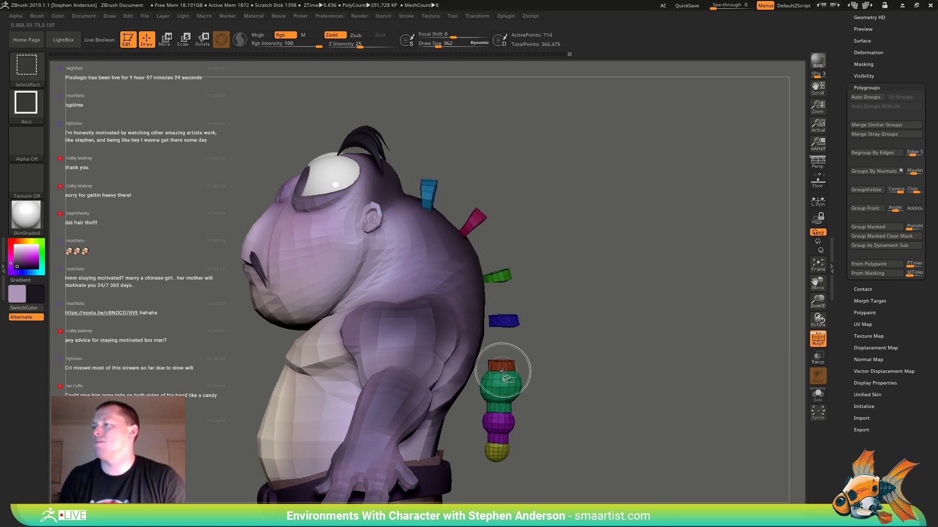
left_click(502, 371, "ctrl+shift")
left_click(497, 424, "ctrl+shift")
left_click(497, 451, "ctrl+shift")
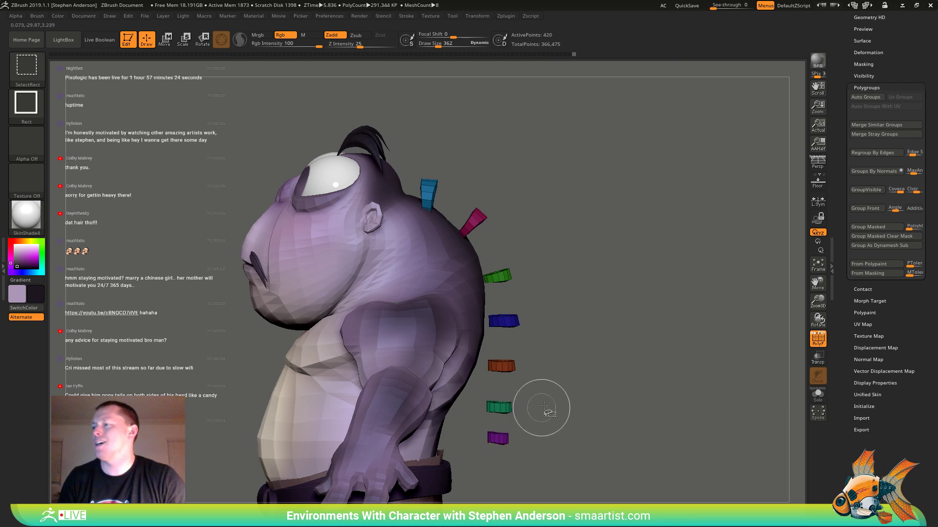
- Turn off the polyframe display and fill the isolated ring ties with a light greyish-pink colour sampled from the screen
mouse_move(587, 332)
left_mouse_down()
mouse_move(620, 331)
mouse_move(635, 274)
mouse_move(609, 239)
mouse_move(519, 242)
mouse_move(509, 252)
left_mouse_up()
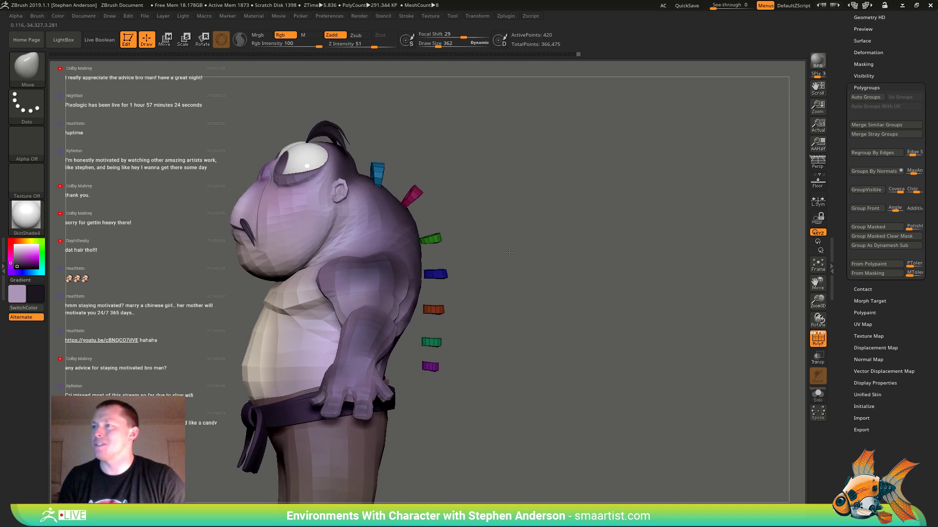
right_click_drag(482, 258, 586, 142, "ctrl")
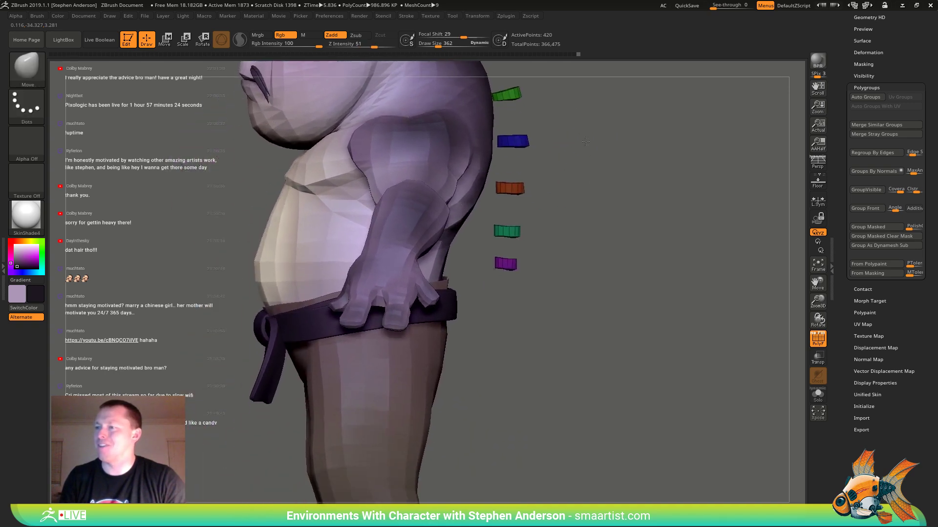
key("f")
right_click_drag(557, 262, 515, 237, "alt")
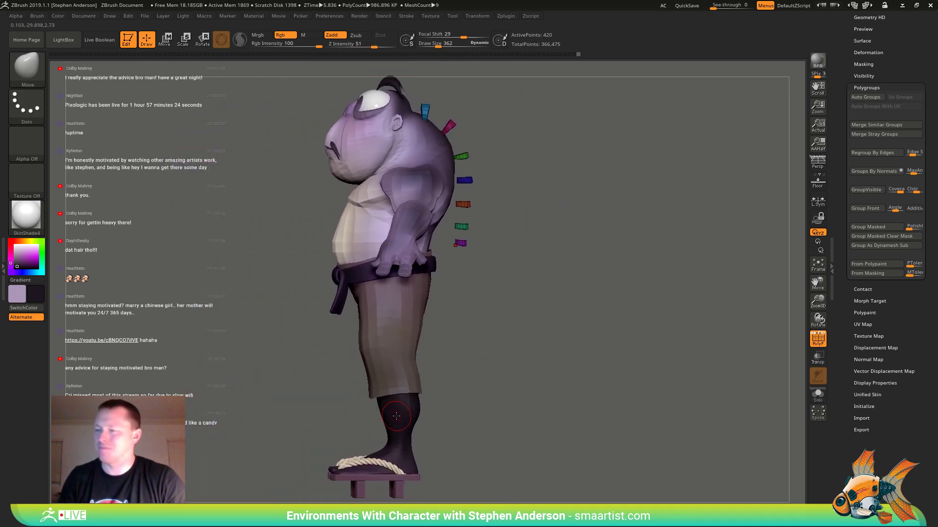
right_click_drag(586, 273, 555, 370, "alt")
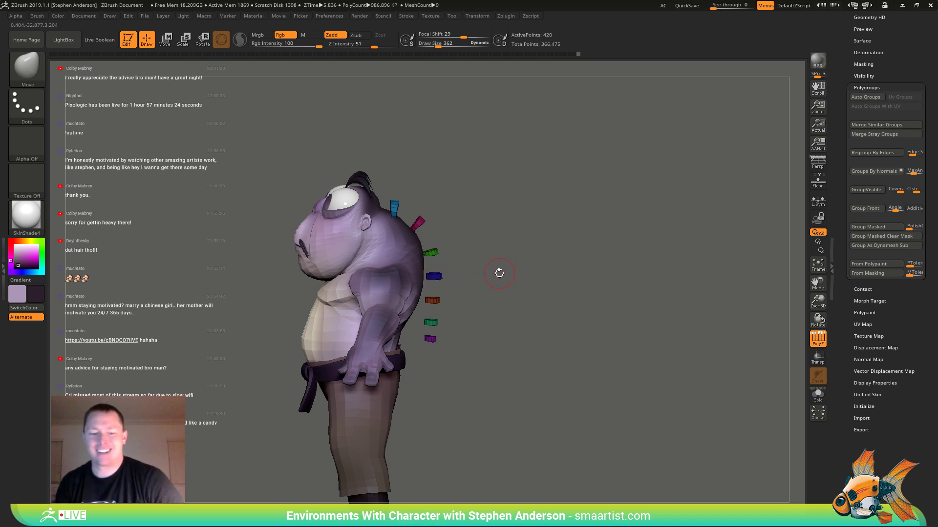
key("shift+f")
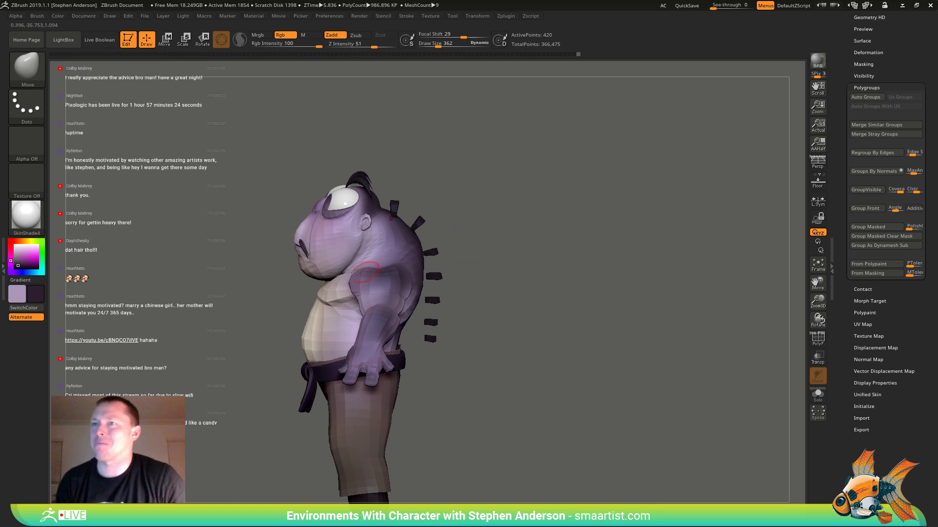
key("c")
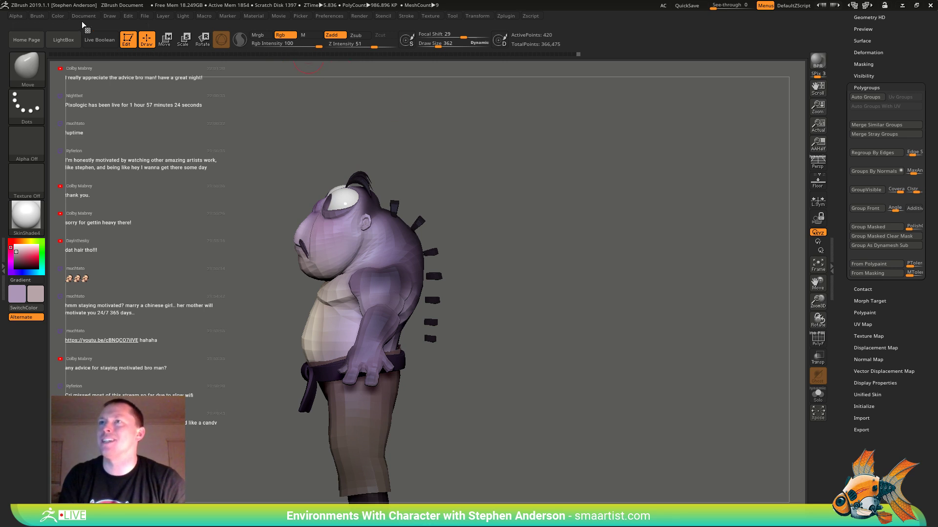
left_click(58, 16)
left_click(83, 191)
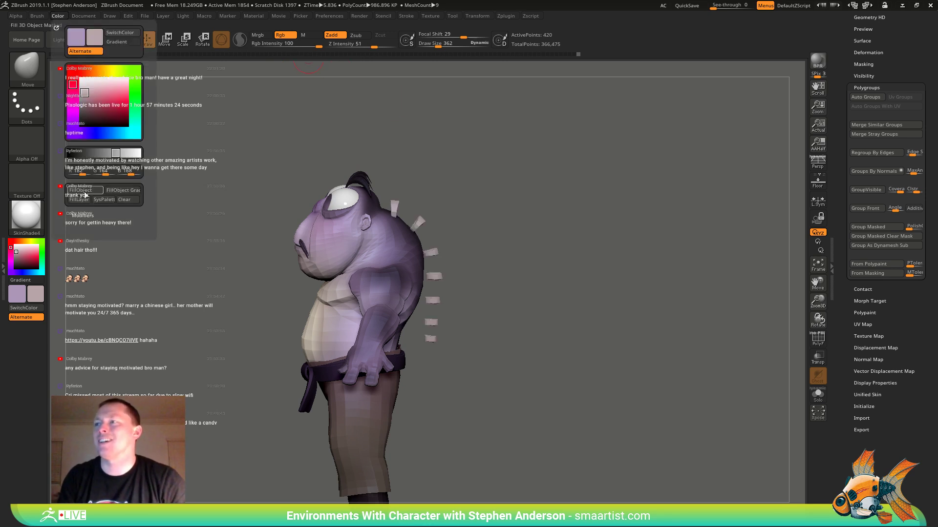
- Unhide the ponytail's beads and isolate the whole ponytail from the rest of the character with Solo
left_click(527, 256, "ctrl+shift")
mouse_move(535, 277)
left_mouse_down()
mouse_move(513, 275)
mouse_move(547, 273)
mouse_move(517, 258)
mouse_move(515, 271)
mouse_move(538, 274)
left_mouse_up()
left_click_drag(517, 305, 517, 245)
right_click_drag(516, 245, 483, 303, "ctrl")
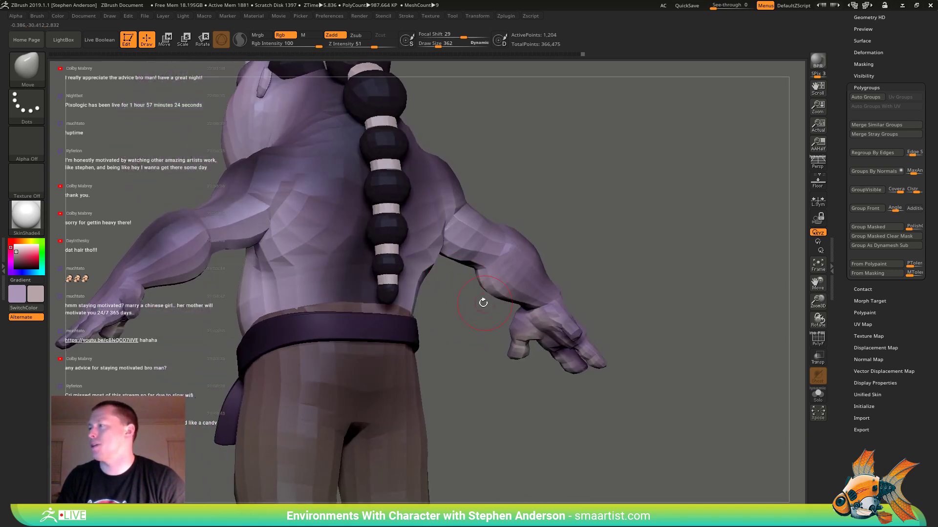
left_click(818, 395)
mouse_move(383, 289)
right_mouse_down("ctrl")
mouse_move(435, 338)
mouse_move(394, 255)
right_mouse_up("ctrl")
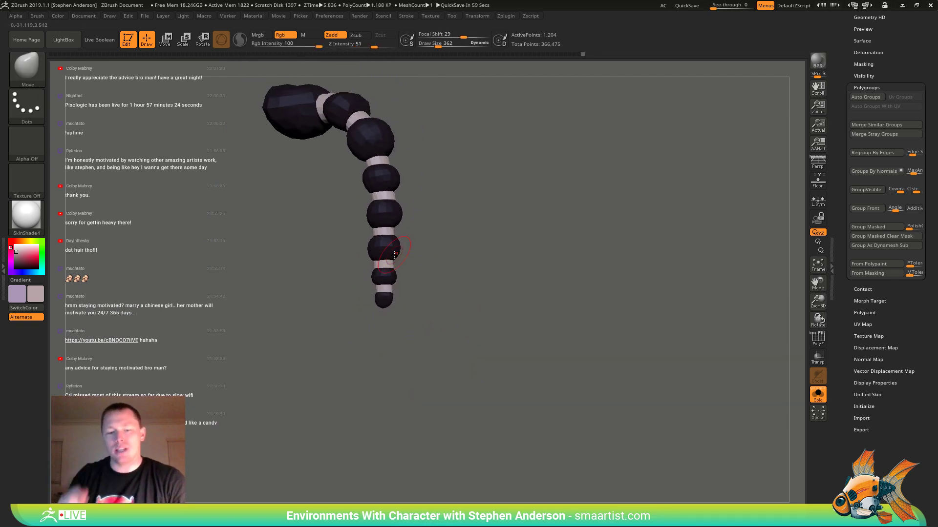
- Select the SMAARTIST hair brush with its TripleStrand mesh
key("b")
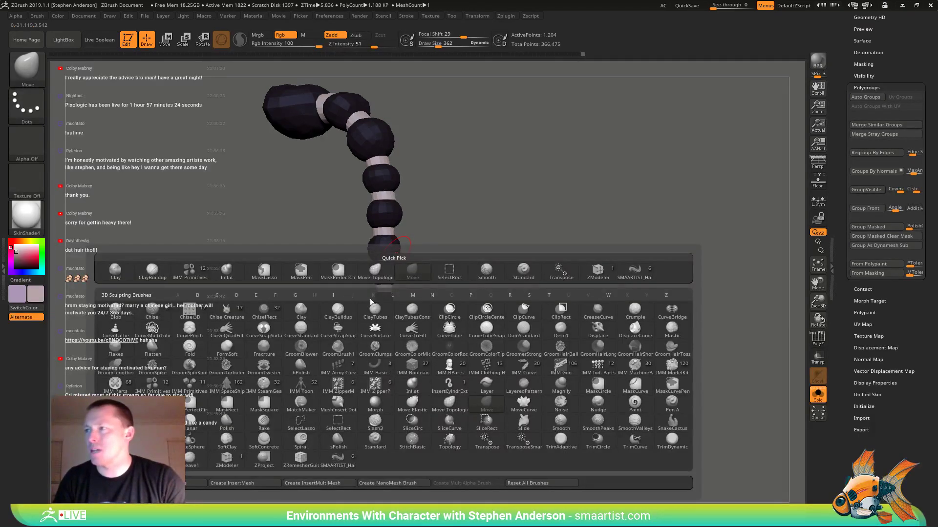
left_click(635, 270)
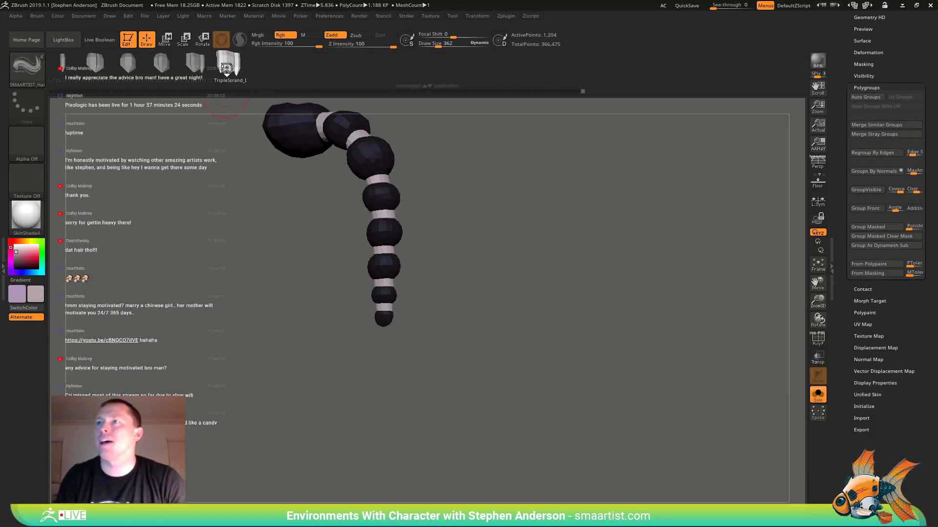
mouse_move(379, 337)
right_mouse_down()
mouse_move(352, 326)
mouse_move(382, 311)
right_mouse_up()
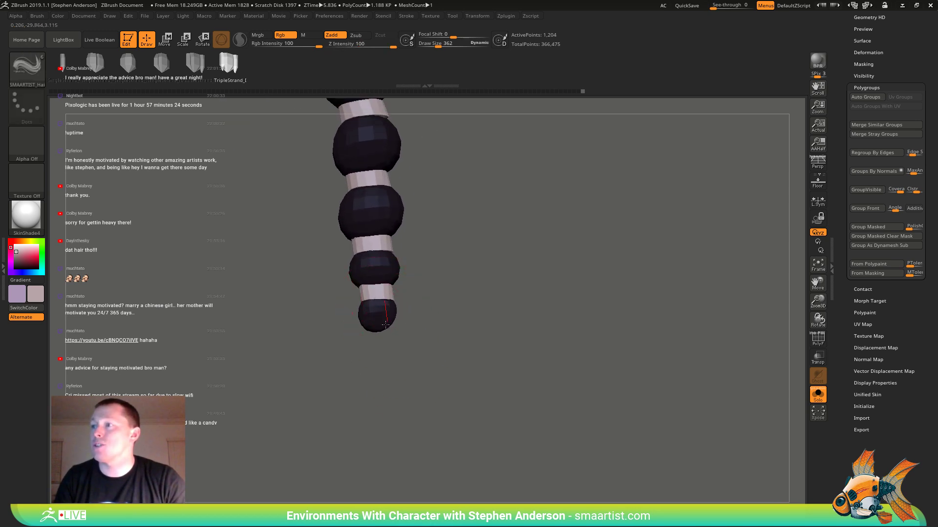
left_click_drag(369, 411, 379, 413)
mouse_move(443, 366)
right_mouse_down()
mouse_move(466, 362)
mouse_move(453, 366)
right_mouse_up()
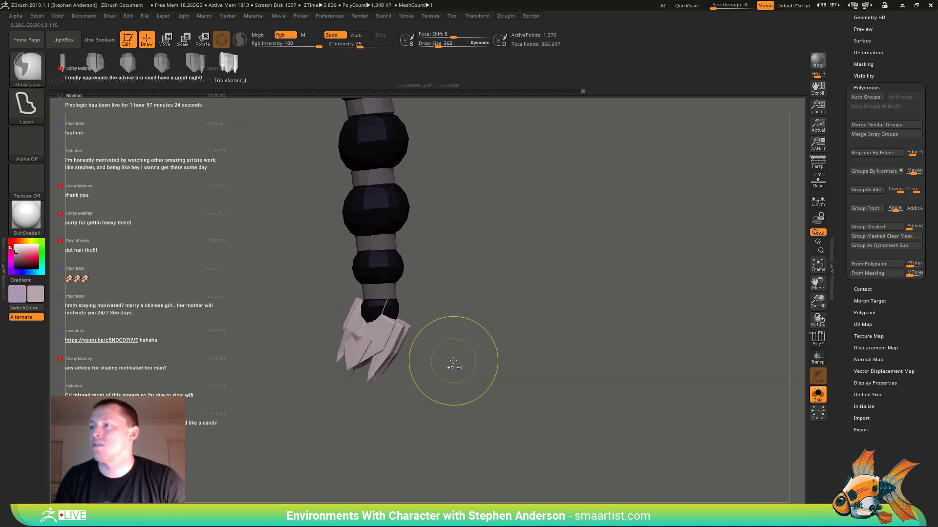
key("ctrl+z")
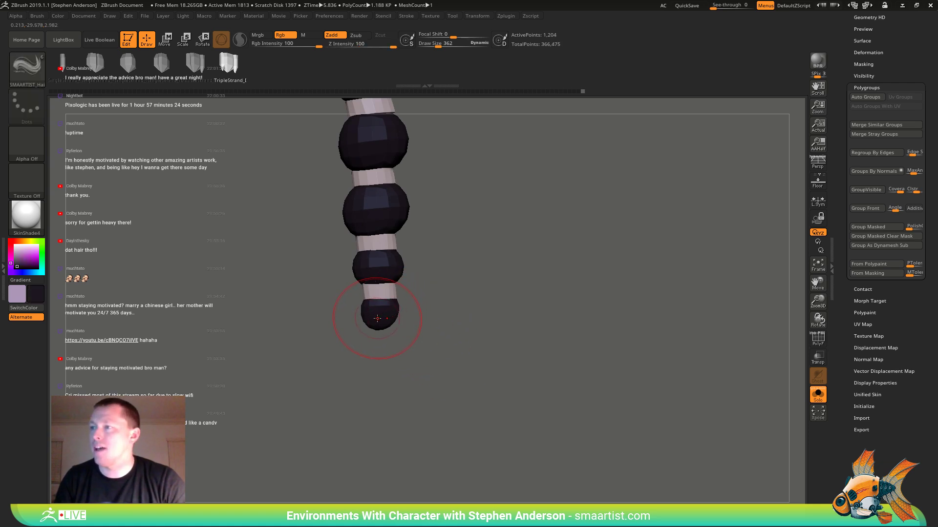
- Draw a dark TripleStrand hair tuft down from the ponytail's last bead with a draw size of 189
right_click_drag(378, 318, 398, 308)
key("s")
left_click_drag(396, 305, 386, 305)
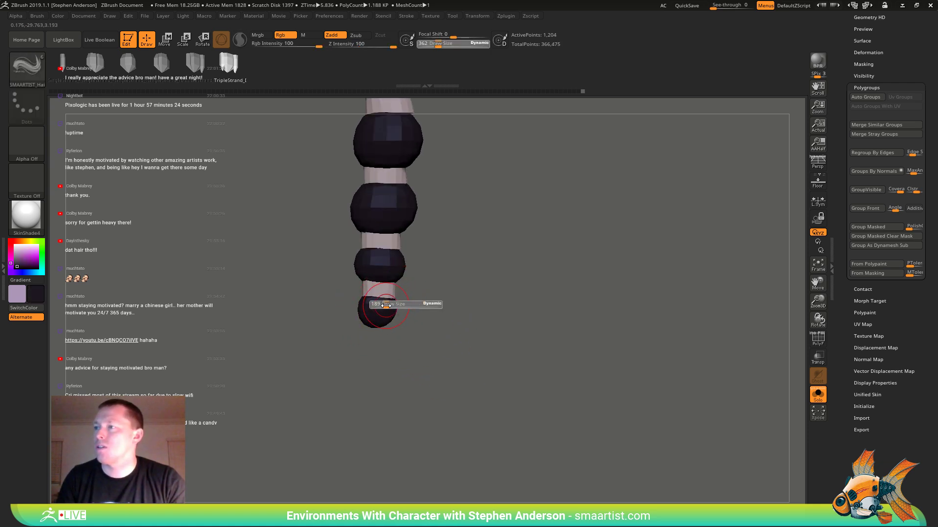
left_click_drag(367, 356, 367, 365)
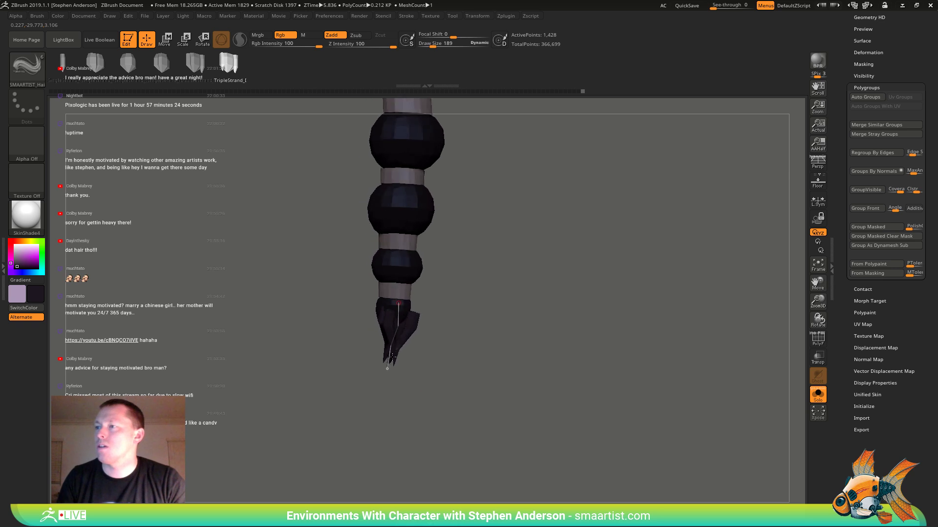
- Adjust the tuft's curve from several angles so the strands wrap the last bead below the lowest ring
left_click_drag(386, 305, 378, 292)
mouse_move(400, 312)
right_mouse_down()
mouse_move(350, 322)
mouse_move(352, 363)
right_mouse_up()
left_click(390, 325, "ctrl+shift")
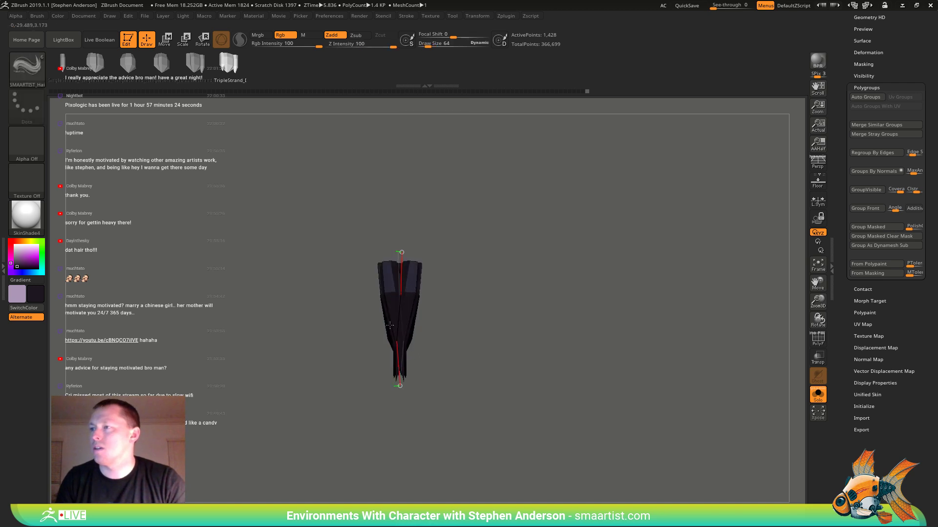
left_click(358, 342, "ctrl+shift")
left_click(395, 253, "ctrl+shift")
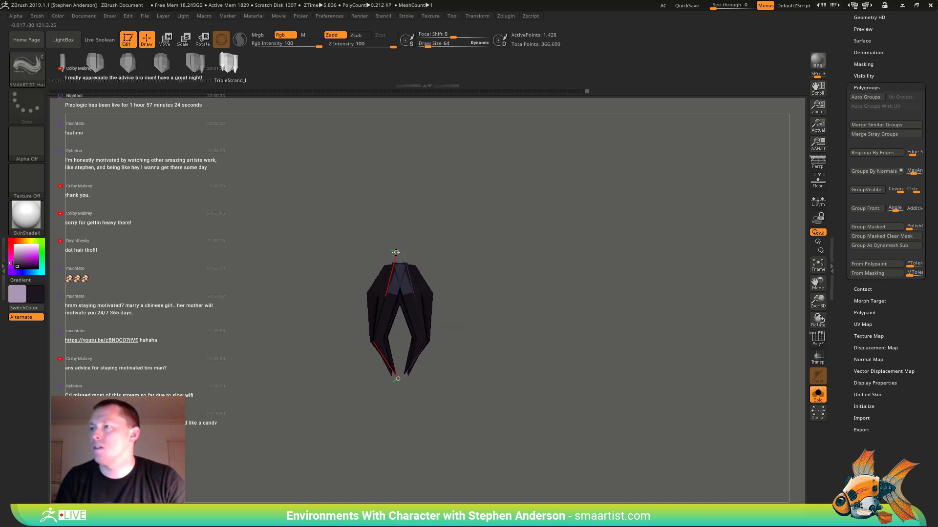
left_click(469, 270, "ctrl+shift")
mouse_move(476, 271)
left_mouse_down()
mouse_move(464, 285)
mouse_move(470, 295)
mouse_move(442, 286)
mouse_move(456, 283)
left_mouse_up()
key("b")
key("m")
key("v")
key("b")
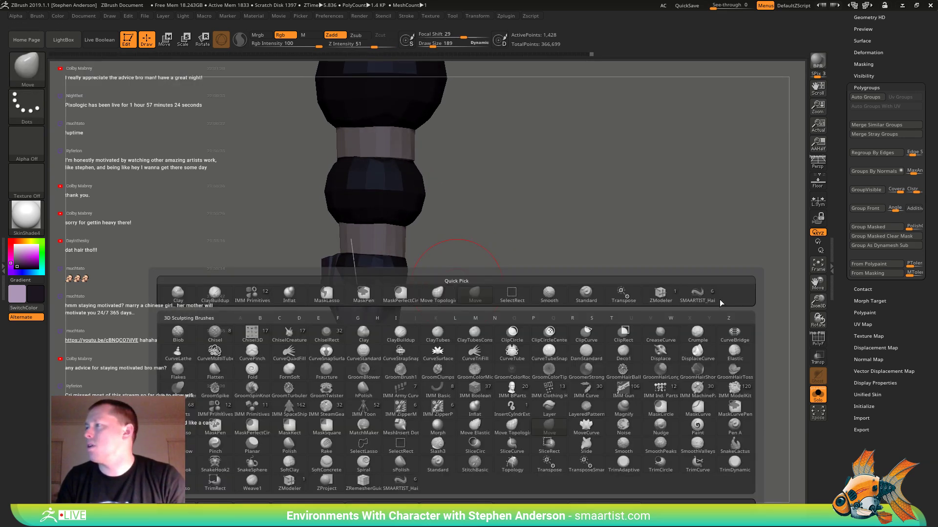
left_click(698, 295)
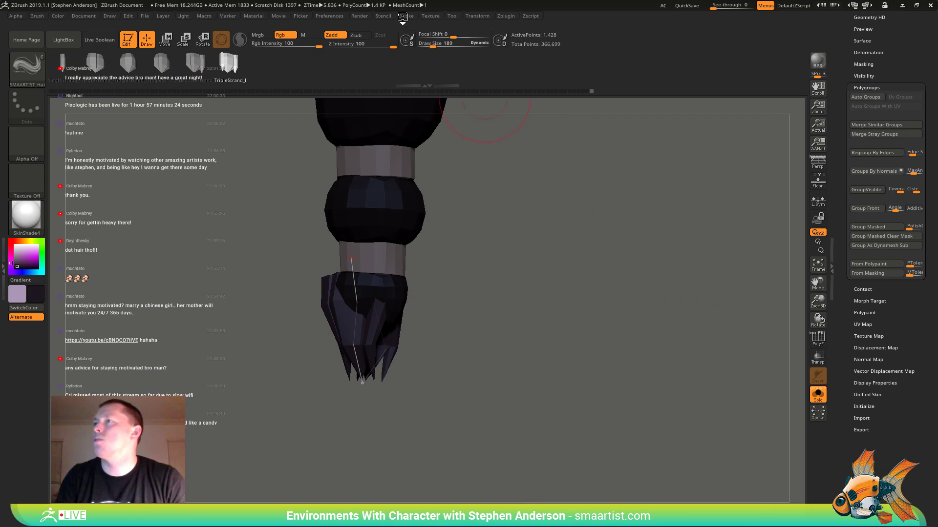
- Reshape the stroke's Curve Falloff into a peak at mid-length with a lowered start, and update the tuft's curve with it
left_click(405, 16)
left_click(434, 174)
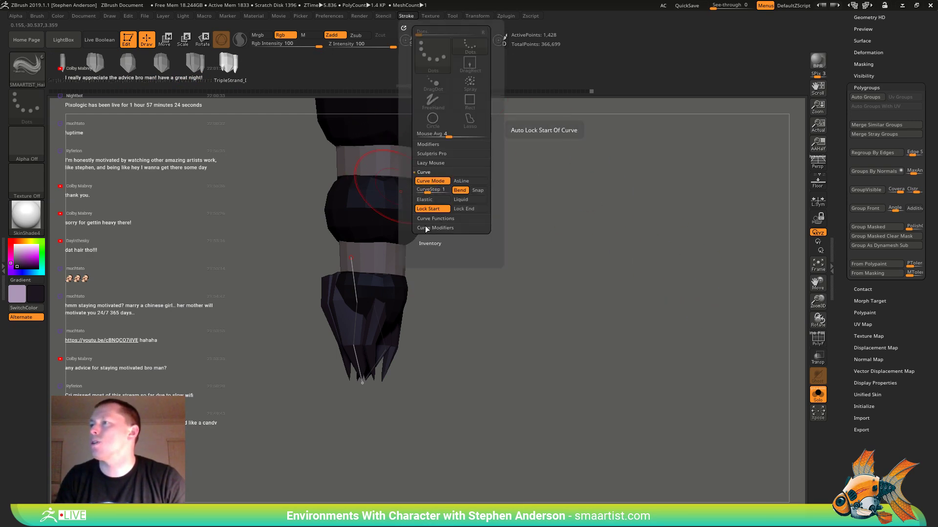
left_click(442, 228)
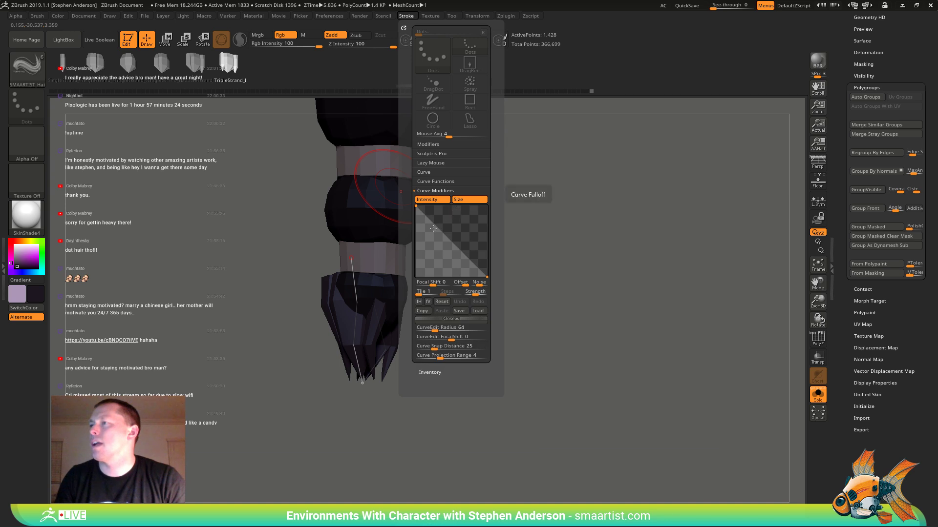
left_click_drag(452, 242, 416, 241)
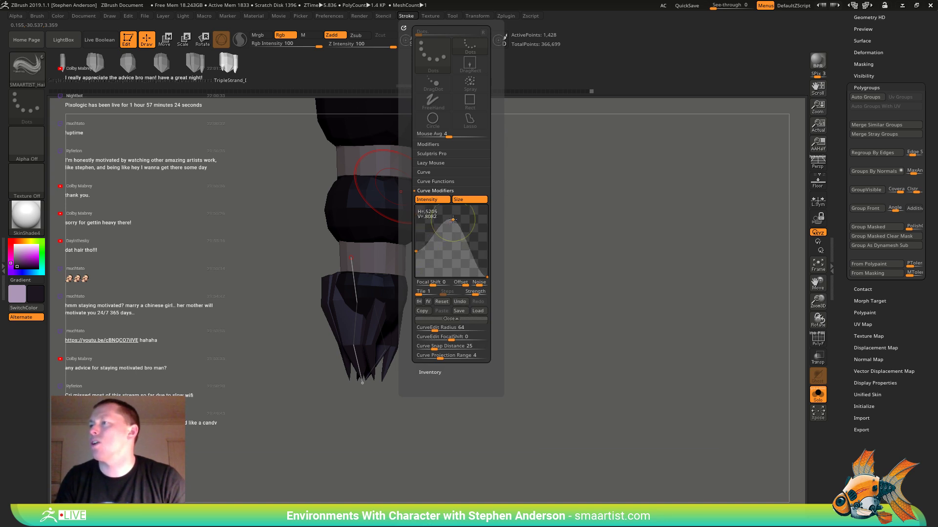
left_click(358, 310)
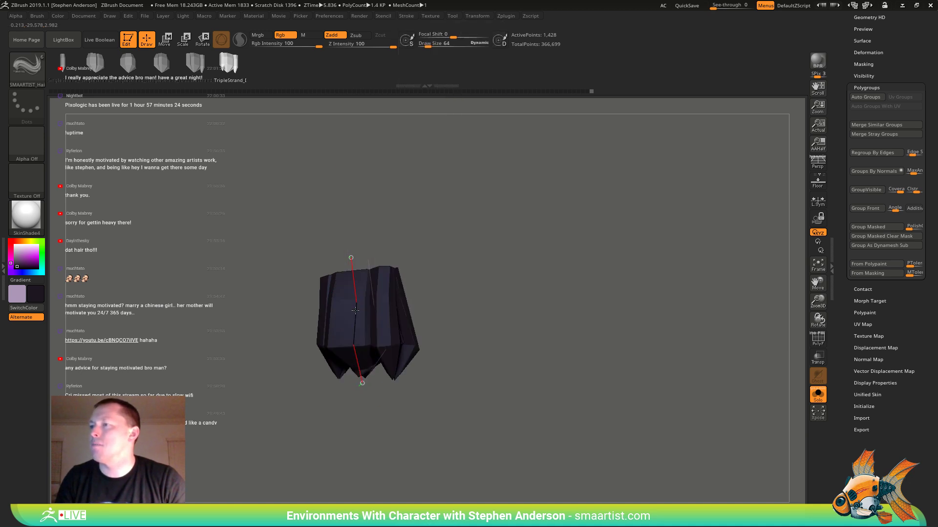
mouse_move(364, 328)
right_mouse_down()
mouse_move(372, 330)
mouse_move(337, 399)
right_mouse_up()
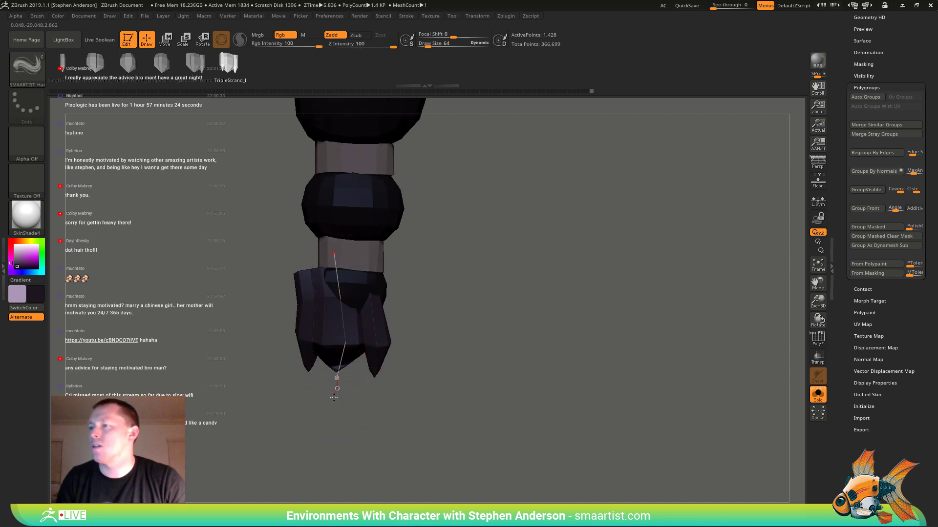
- Reshape the hair tuft's curve from several angles and pull its lower end outward so the mirrored strands flare apart
right_click_drag(364, 422, 383, 421)
left_click_drag(384, 421, 582, 421)
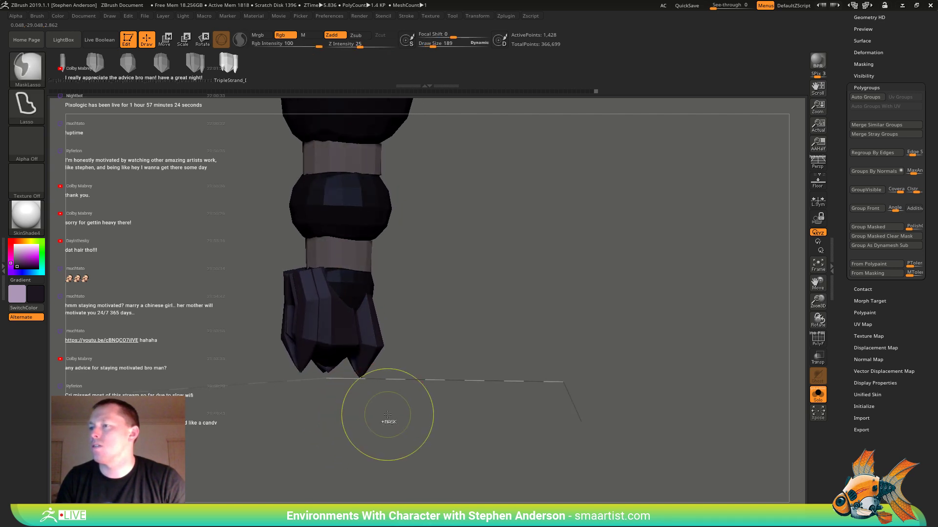
right_click_drag(384, 417, 351, 397)
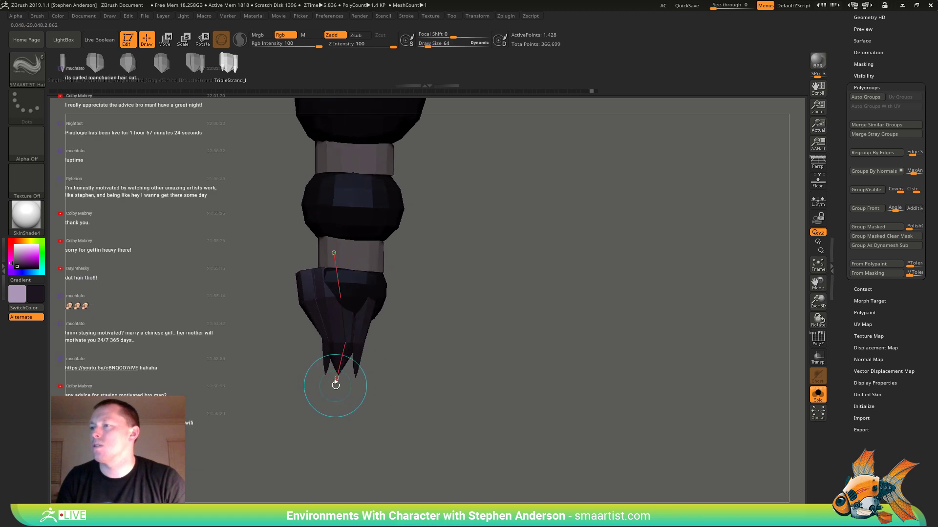
mouse_move(365, 429)
right_mouse_down()
mouse_move(386, 404)
mouse_move(360, 398)
right_mouse_up()
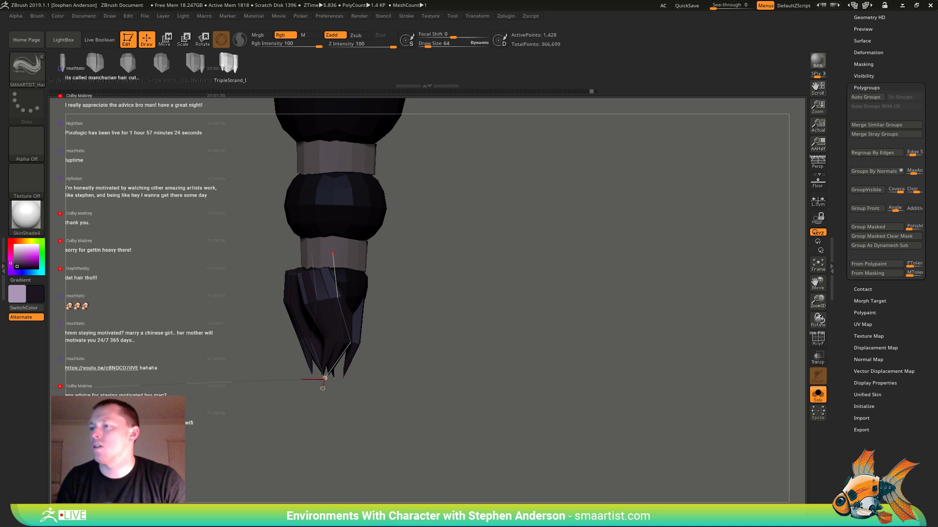
right_click_drag(362, 396, 344, 387)
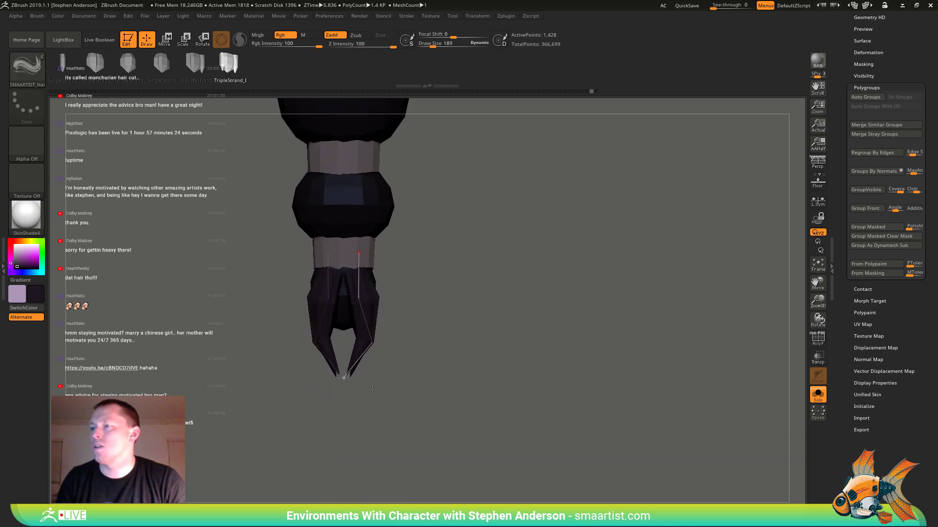
left_click_drag(345, 380, 387, 388)
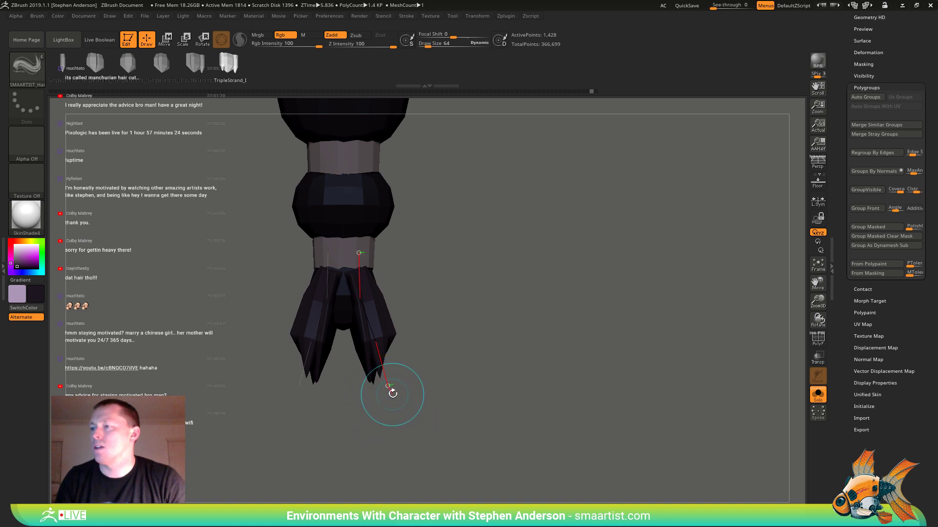
left_click_drag(401, 428, 416, 429)
key("ctrl+z")
key("ctrl+z")
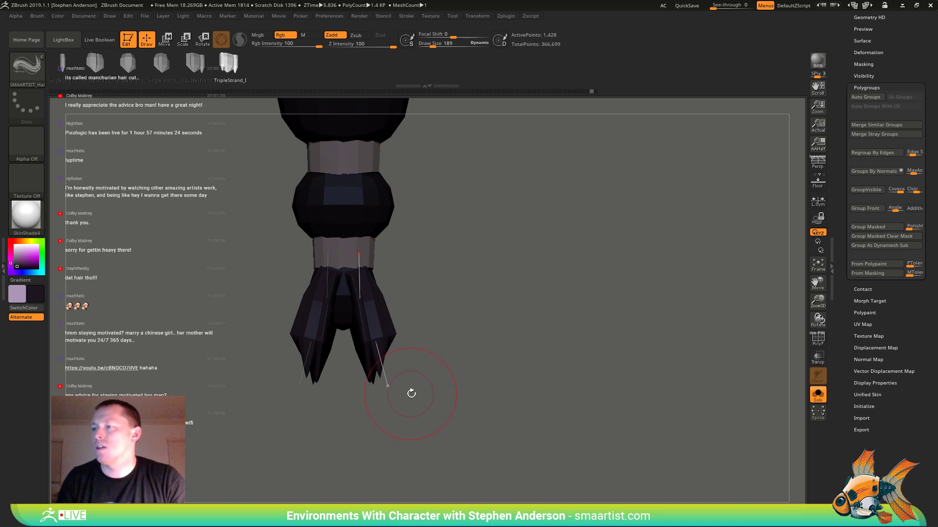
- Reduce the draw size to 48 and lengthen the tuft's curve downward and outward into longer strands
key("s")
mouse_move(411, 392)
left_mouse_down()
mouse_move(401, 394)
mouse_move(417, 434)
left_mouse_up()
key("s")
right_click_drag(418, 434, 394, 394)
left_click_drag(415, 391, 476, 400, "alt")
right_click_drag(400, 330, 439, 325)
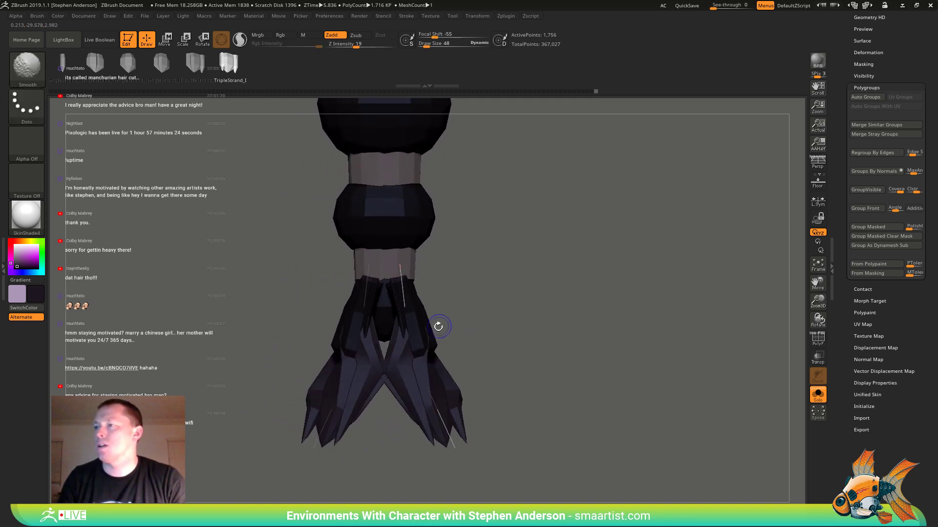
- Bow the long strand's curve outward at its middle and move its start away from the lowest ring
key("s")
mouse_move(414, 331)
left_mouse_down()
mouse_move(419, 344)
mouse_move(456, 349)
left_mouse_up()
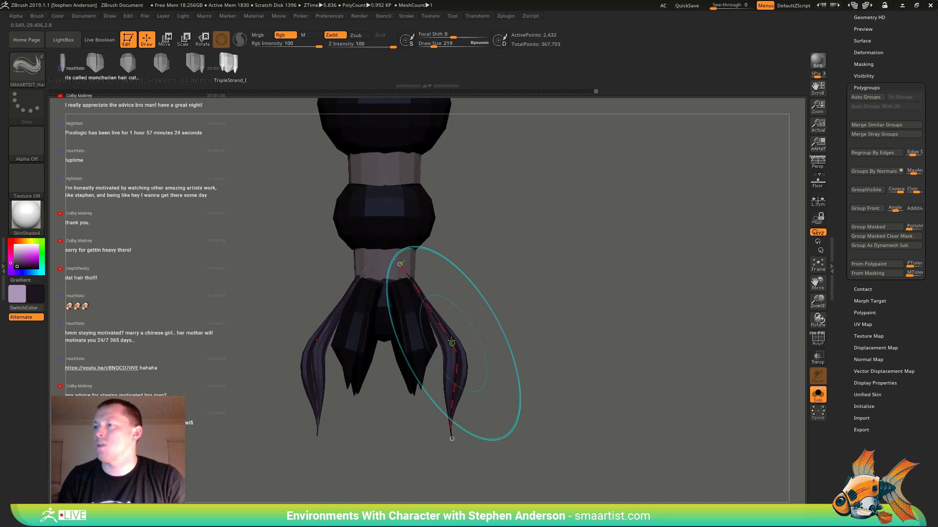
left_click_drag(400, 264, 465, 267)
right_click_drag(476, 312, 466, 344)
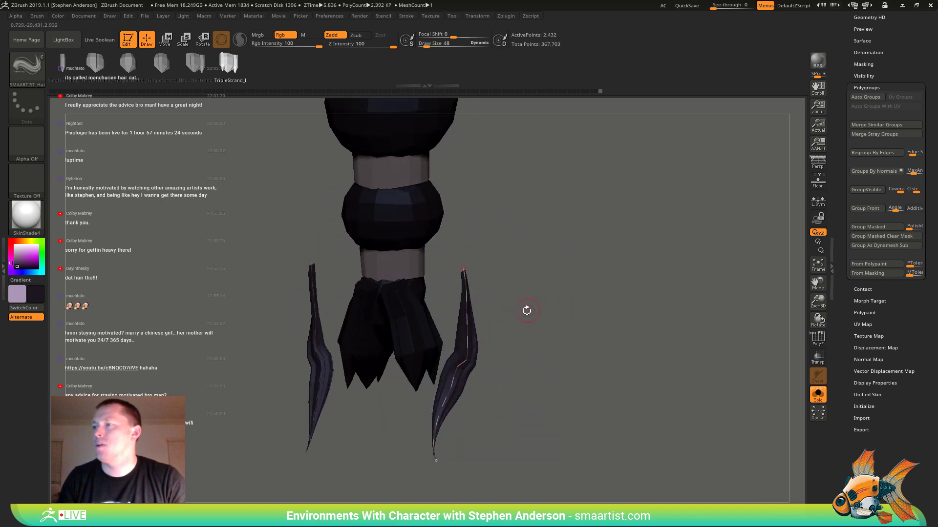
- Isolate the short tufts around the last bead, invert the visibility and delete the hidden geometry
right_click_drag(526, 310, 417, 346)
key("ctrl+shift")
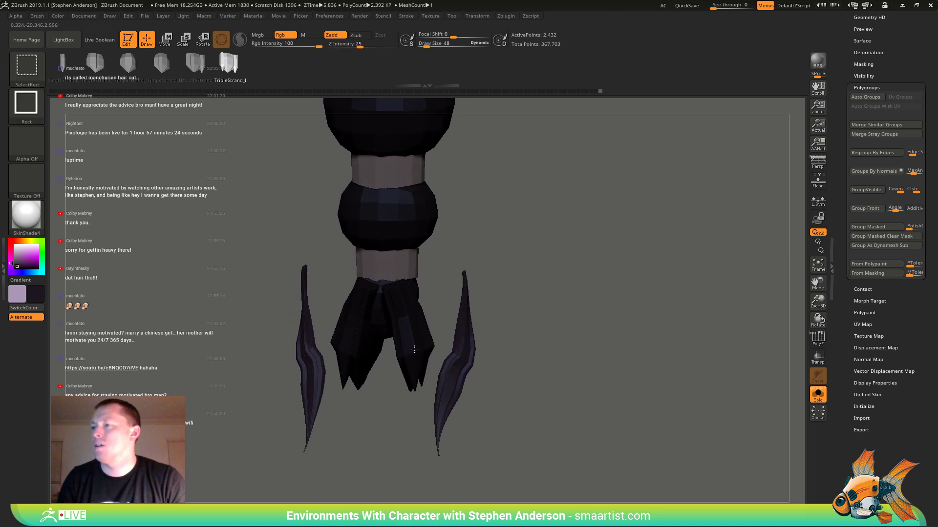
left_click(414, 349, "ctrl+shift")
left_click(418, 352, "ctrl+shift")
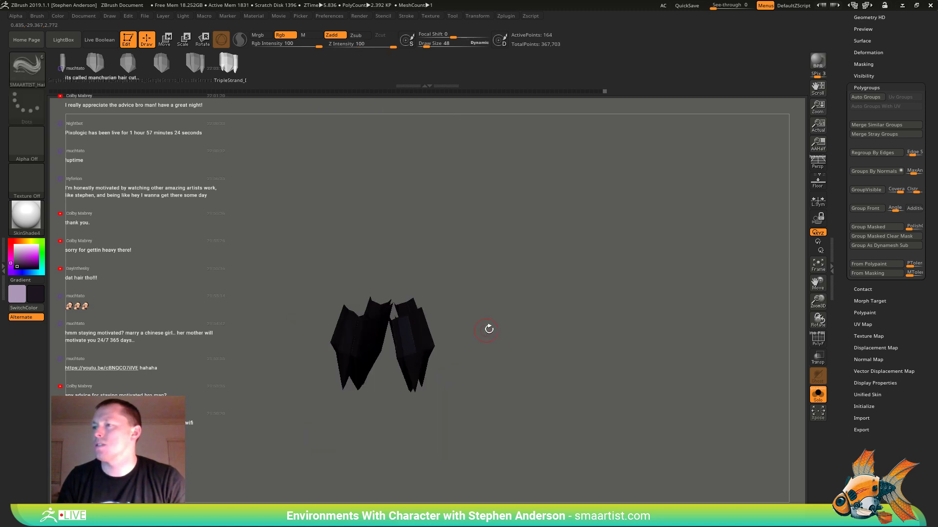
left_click_drag(488, 327, 471, 335)
left_click_drag(622, 311, 635, 351, "ctrl+shift")
scroll(882, 127, "up", 5)
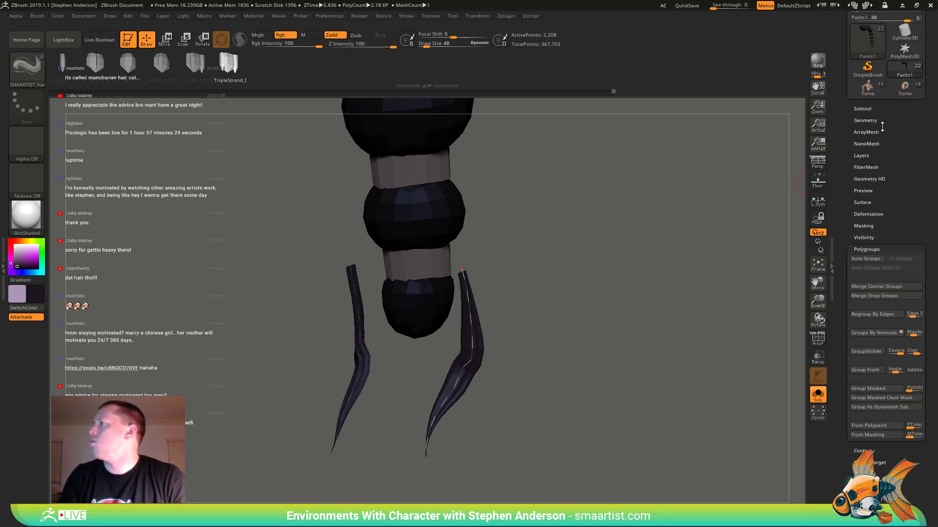
left_click(866, 120)
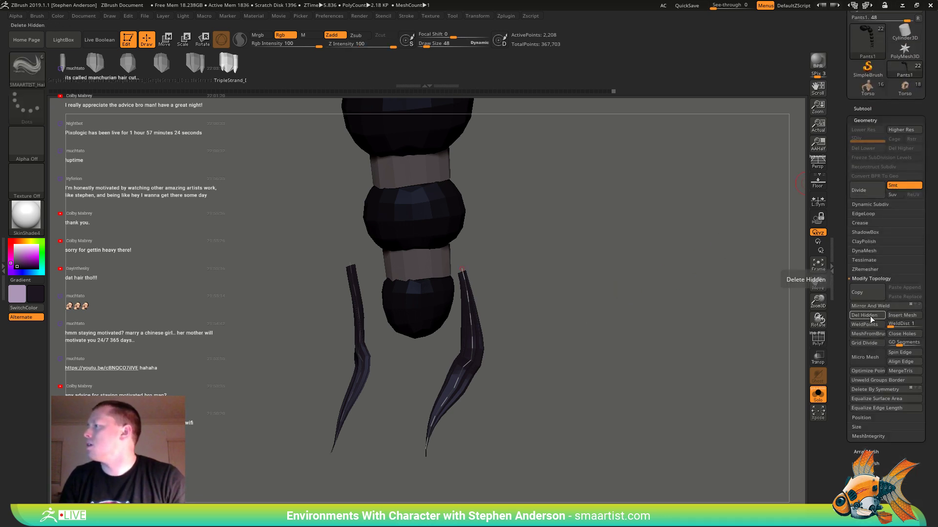
left_click_drag(667, 327, 519, 310)
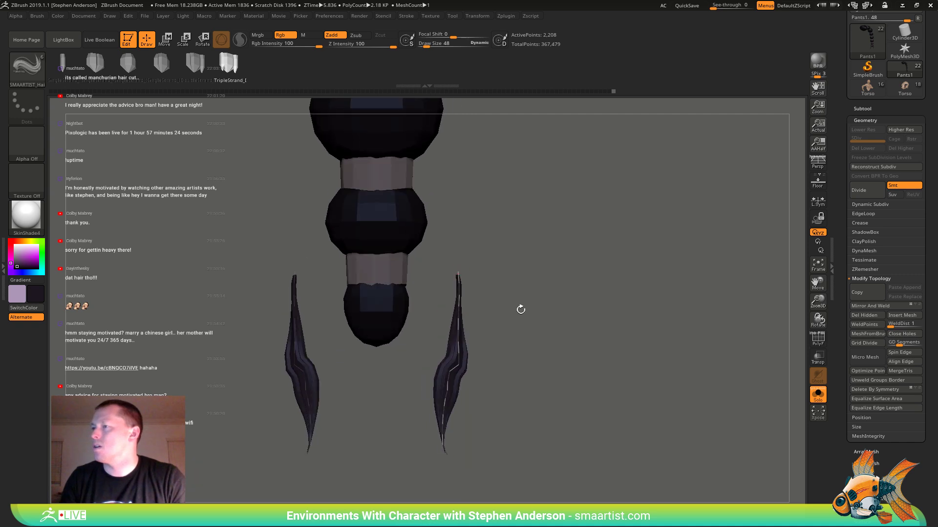
- Move the strand's curve start back to the lowest ring's edge and update the strand with a draw size of 469
left_click_drag(460, 272, 406, 279)
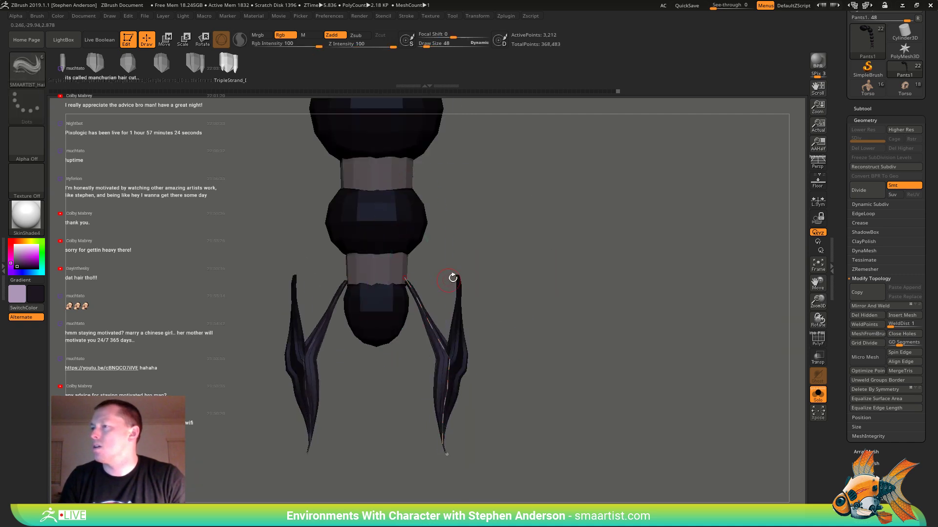
left_click_drag(489, 280, 366, 287)
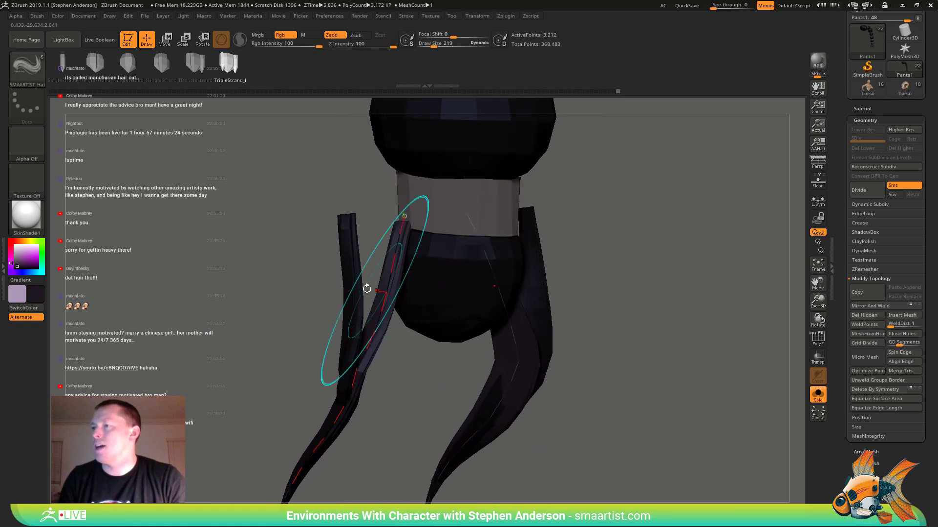
key("s")
left_click_drag(291, 284, 303, 285)
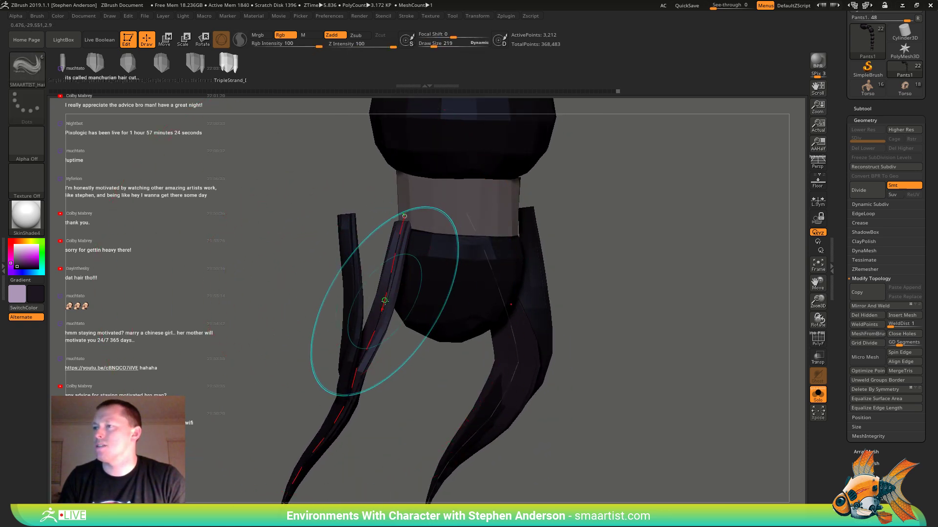
left_click(383, 300)
right_click_drag(451, 320, 385, 284, "ctrl")
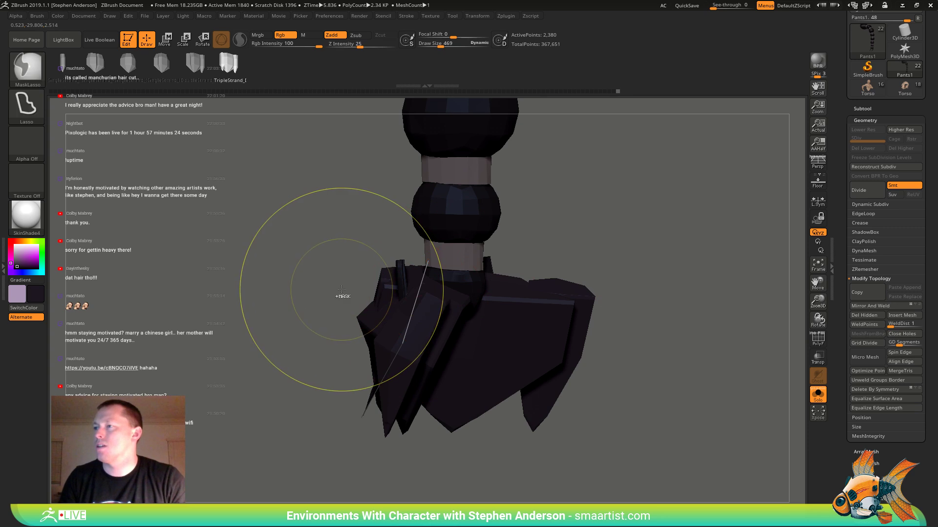
- Reduce the draw size to 148 and update the strand's curve with it
key("s")
left_click_drag(333, 289, 326, 288)
left_click(415, 297)
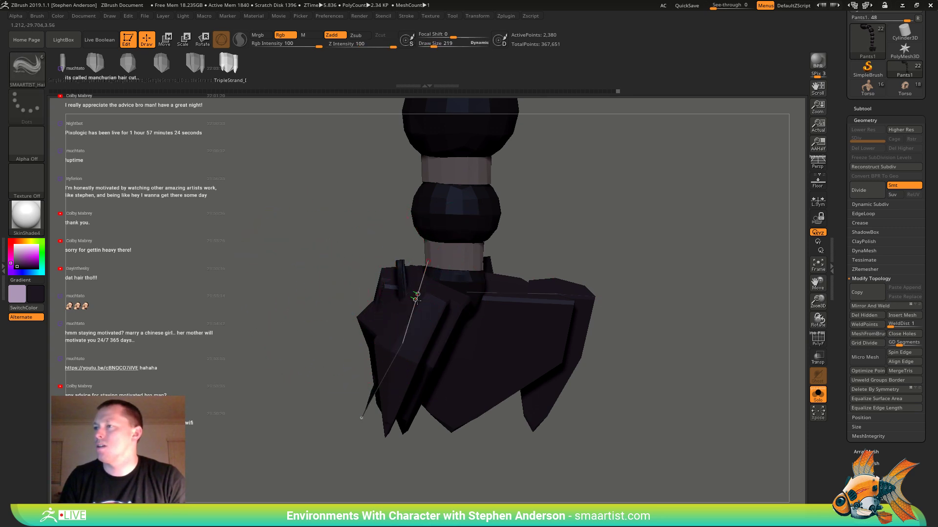
mouse_move(415, 299)
right_mouse_down()
mouse_move(425, 321)
mouse_move(450, 324)
right_mouse_up()
left_click(361, 300)
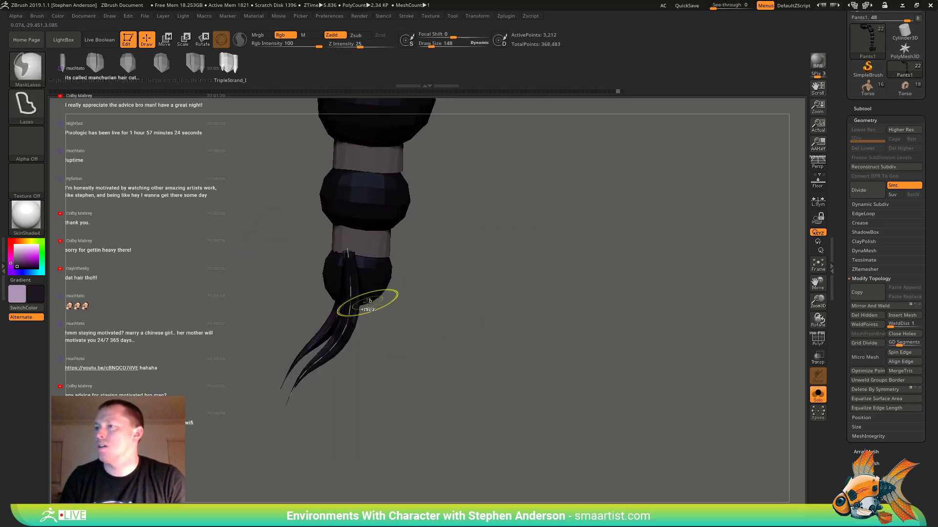
left_click(350, 295)
right_click_drag(350, 295, 359, 320)
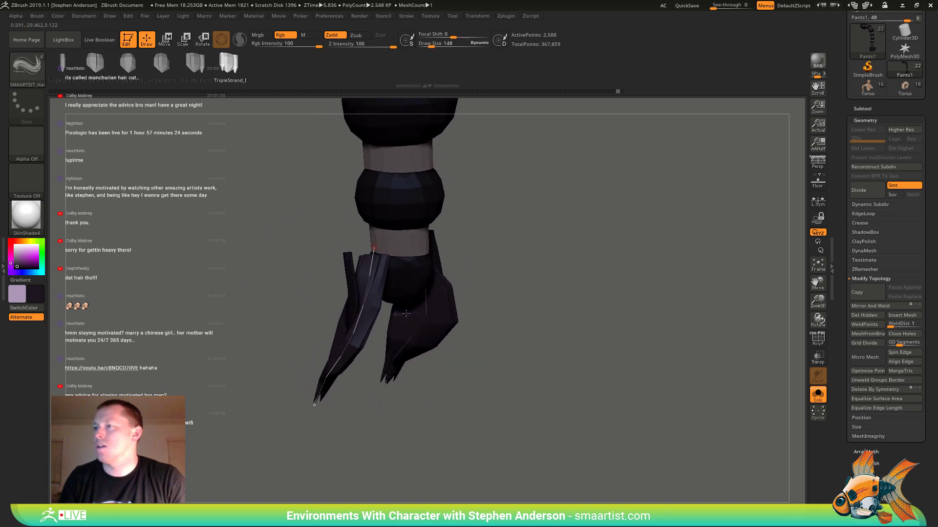
- Bend the strand's curve around the last bead, moving its start onto the ring and its tip to the centre
left_click_drag(359, 320, 388, 332)
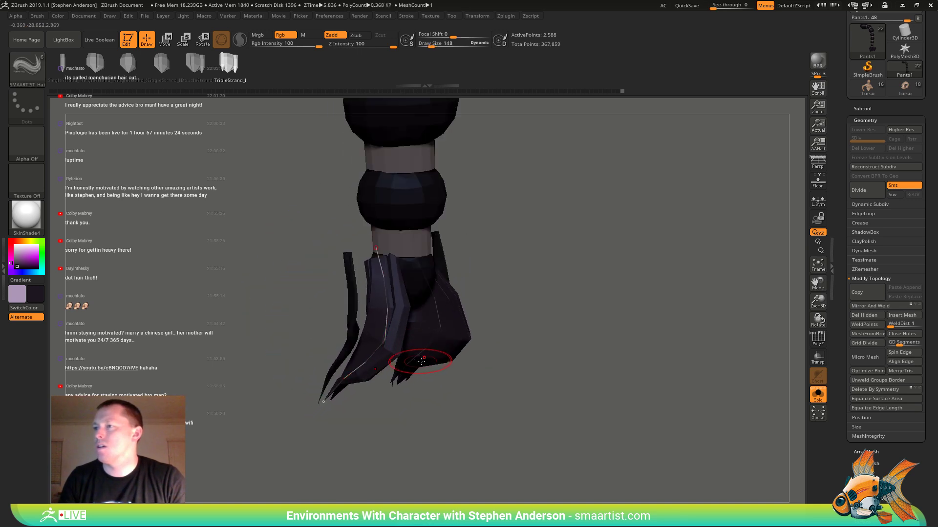
mouse_move(427, 357)
right_mouse_down()
mouse_move(466, 332)
mouse_move(487, 288)
right_mouse_up()
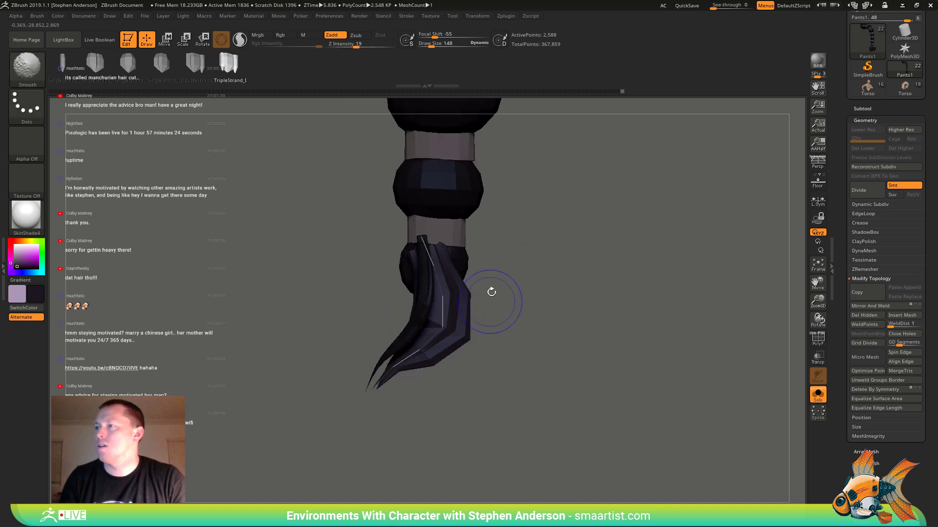
right_click_drag(450, 248, 508, 251)
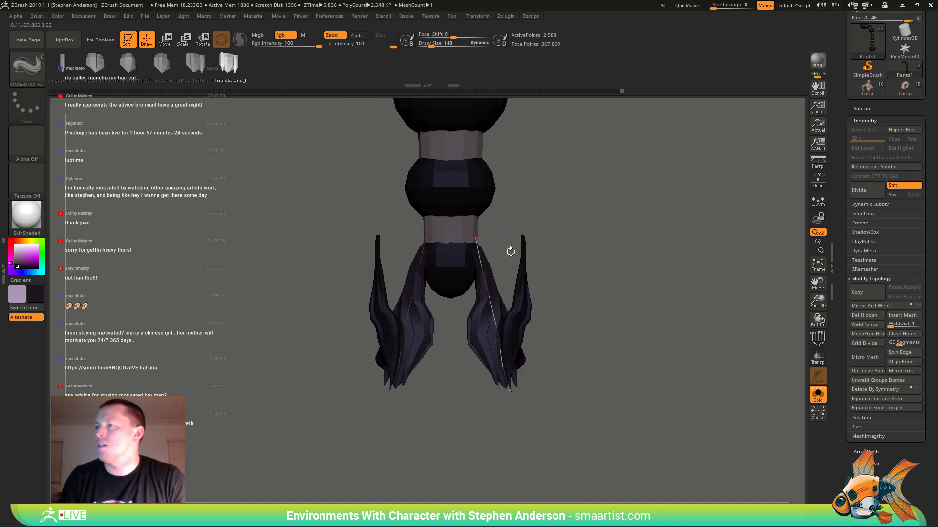
left_click_drag(476, 238, 453, 230)
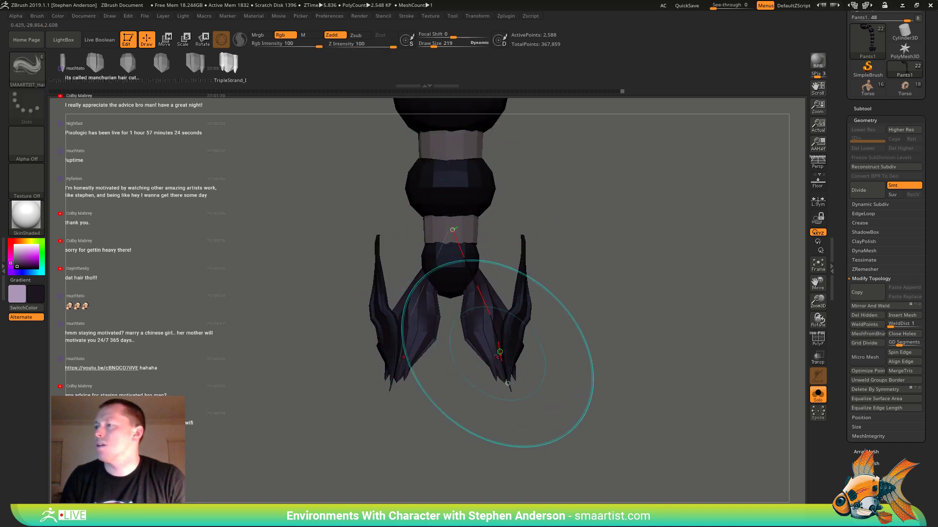
left_click_drag(503, 385, 456, 386)
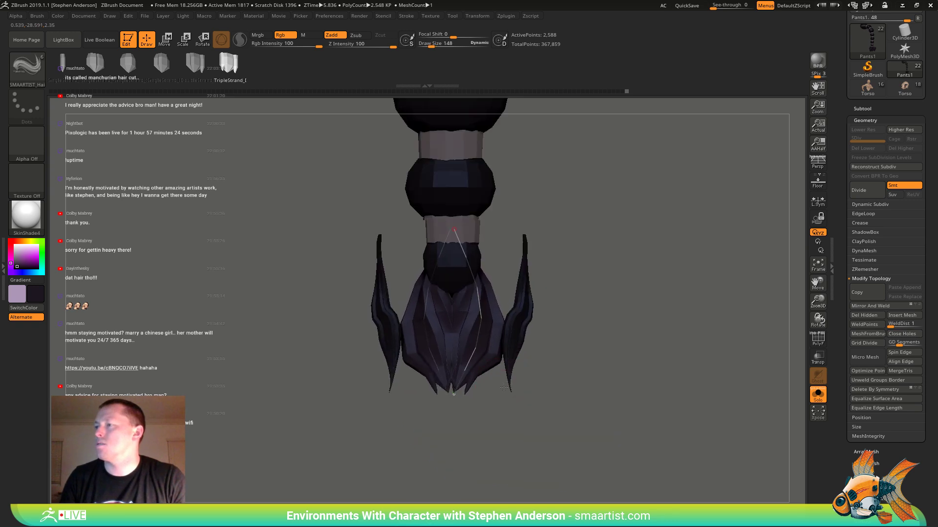
- Refine the tuft's lower curve and tip from the side so the strands bend beneath the last bead, undoing the final adjustment
right_click_drag(505, 376, 470, 370)
left_click_drag(564, 355, 589, 369)
left_click_drag(548, 393, 688, 433)
left_click_drag(624, 355, 588, 366)
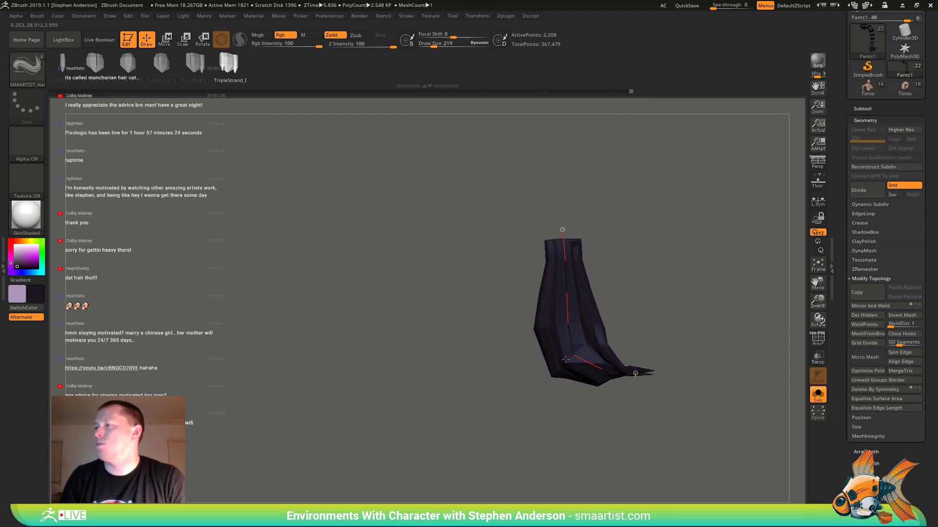
left_click_drag(565, 359, 565, 361)
right_click_drag(613, 372, 634, 371)
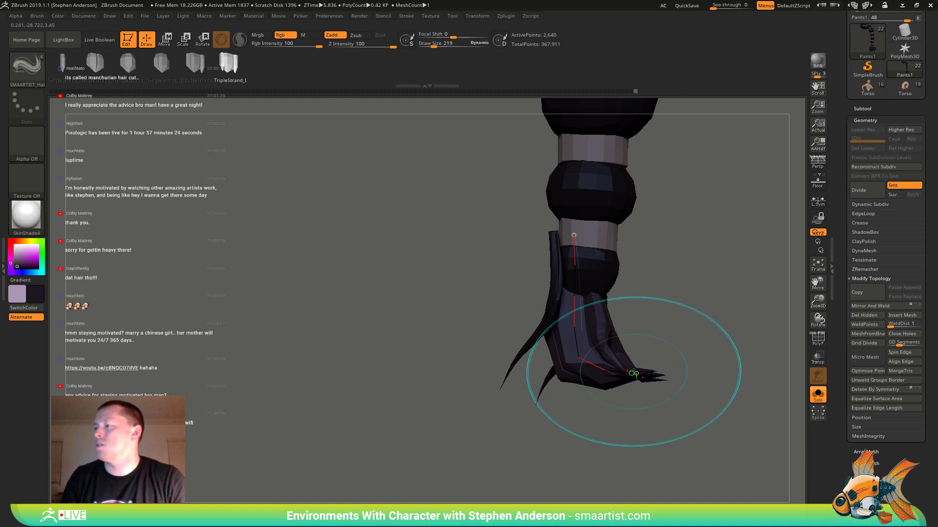
left_click_drag(637, 373, 635, 374)
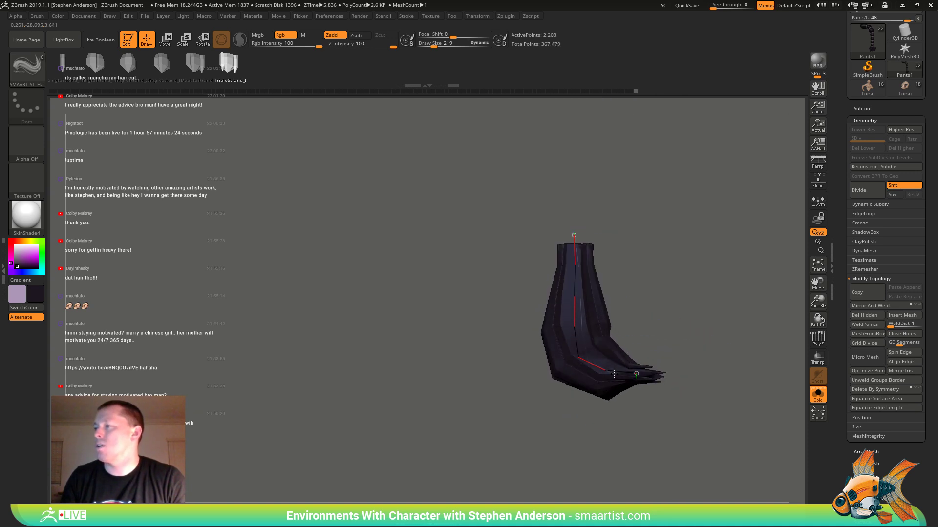
left_click_drag(610, 374, 612, 373)
key("ctrl+z")
- Switch to the Move brush with a draw size of 148 for shaping the tuft
mouse_move(650, 375)
right_mouse_down()
mouse_move(691, 377)
mouse_move(637, 377)
mouse_move(633, 359)
mouse_move(659, 347)
right_mouse_up()
key("]")
left_click_drag(609, 317, 669, 332)
right_click_drag(669, 333, 716, 326)
right_click_drag(650, 317, 507, 359, "alt")
mouse_move(679, 312)
right_mouse_down()
mouse_move(614, 293)
mouse_move(624, 281)
right_mouse_up()
key("[")
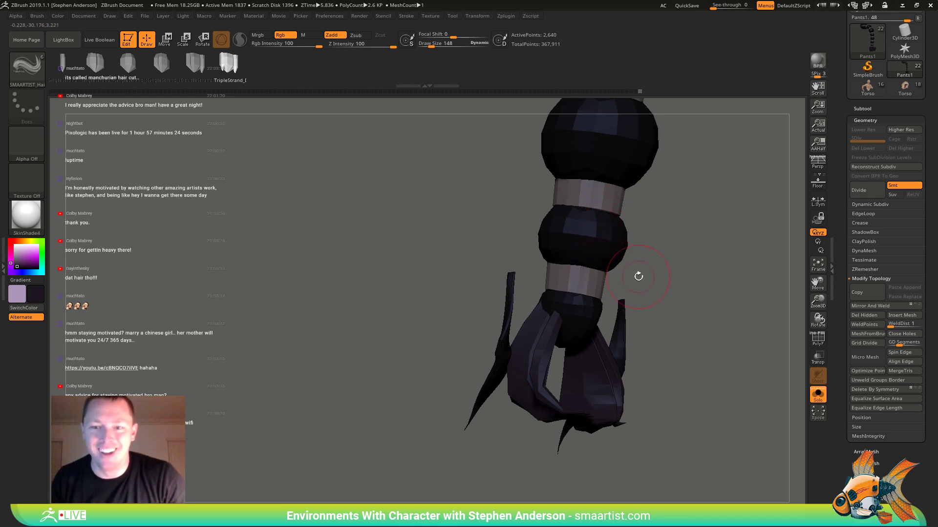
key("b")
key("m")
key("v")
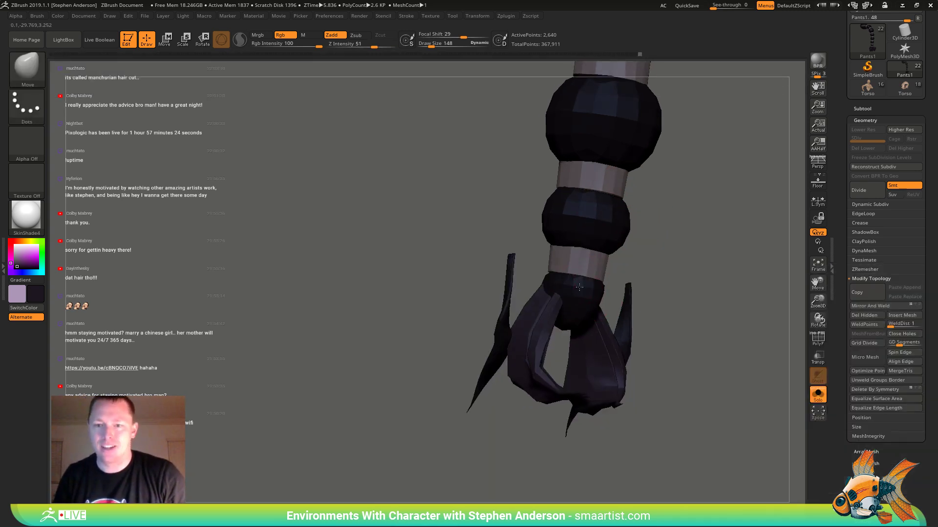
- Isolate and delete the two stray outer strands beside the ponytail's tuft, keeping the beads, rings and inner strands
right_click_drag(579, 287, 531, 340)
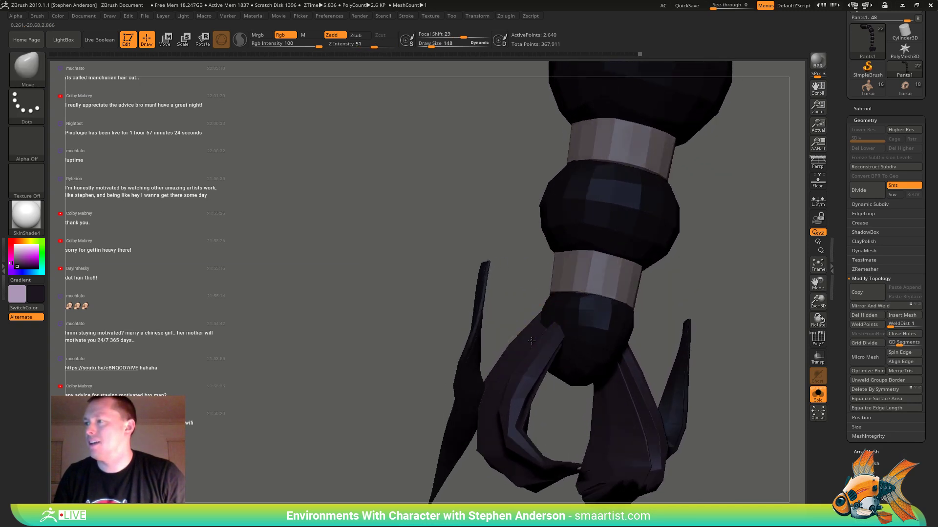
left_click(484, 314, "ctrl+shift")
left_click(476, 337, "ctrl+shift")
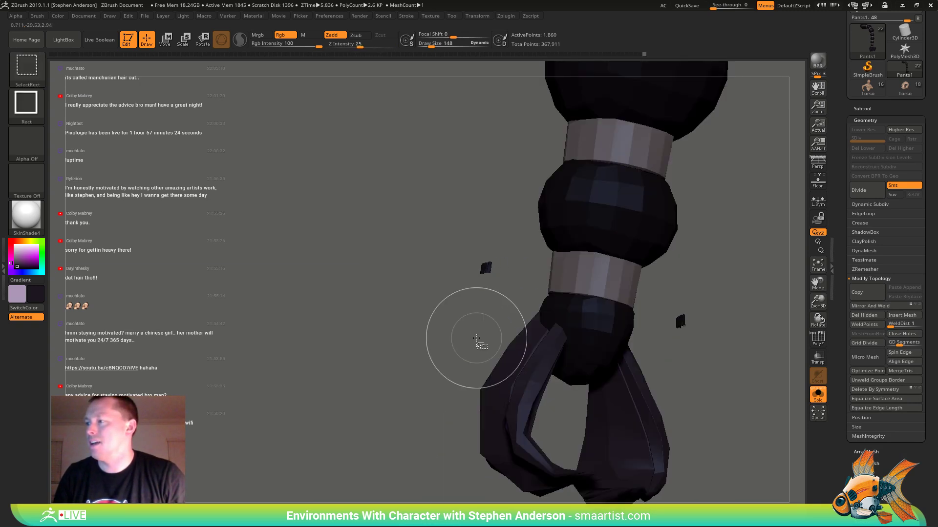
left_click(487, 347, "ctrl+shift")
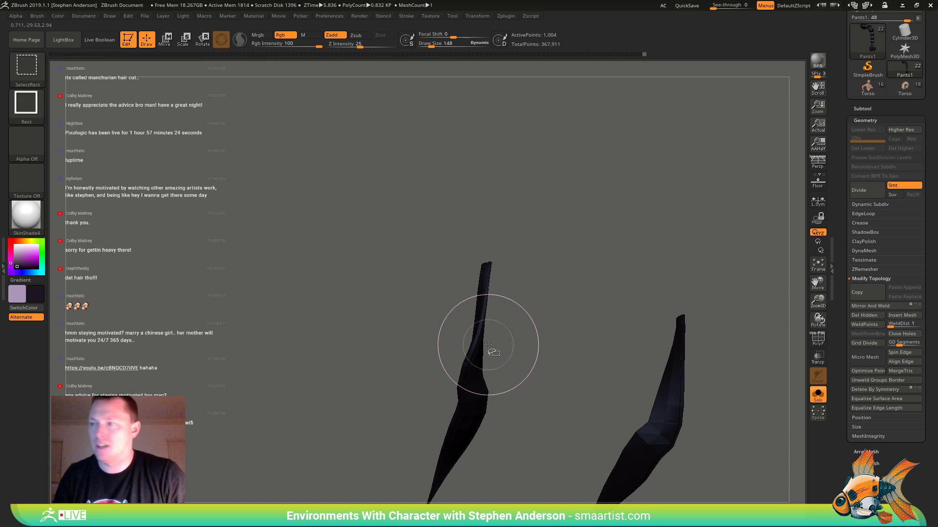
left_click(379, 312, "ctrl+shift")
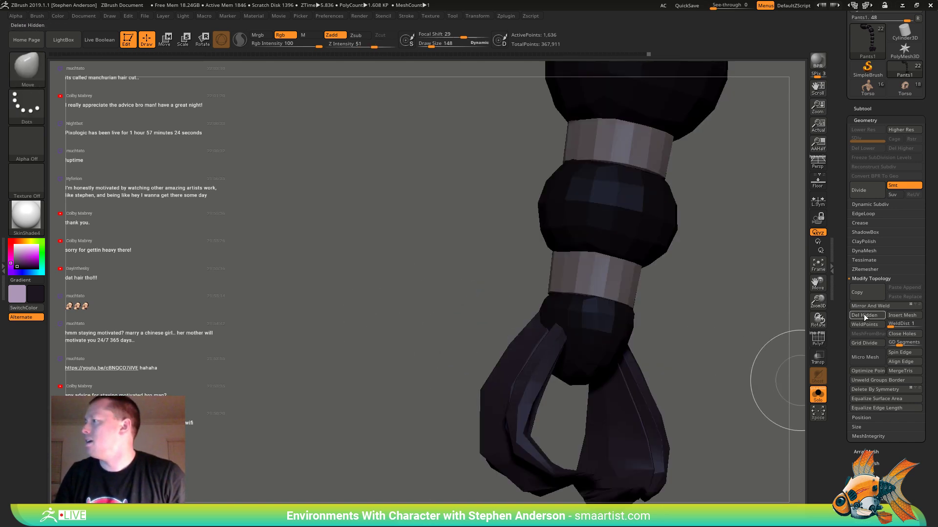
left_click(864, 315)
- Raise the Move brush's draw size to 286 and fill out the tuft's strands below the last bead
mouse_move(742, 274)
left_mouse_down()
mouse_move(454, 278)
mouse_move(371, 142)
left_mouse_up()
key("s")
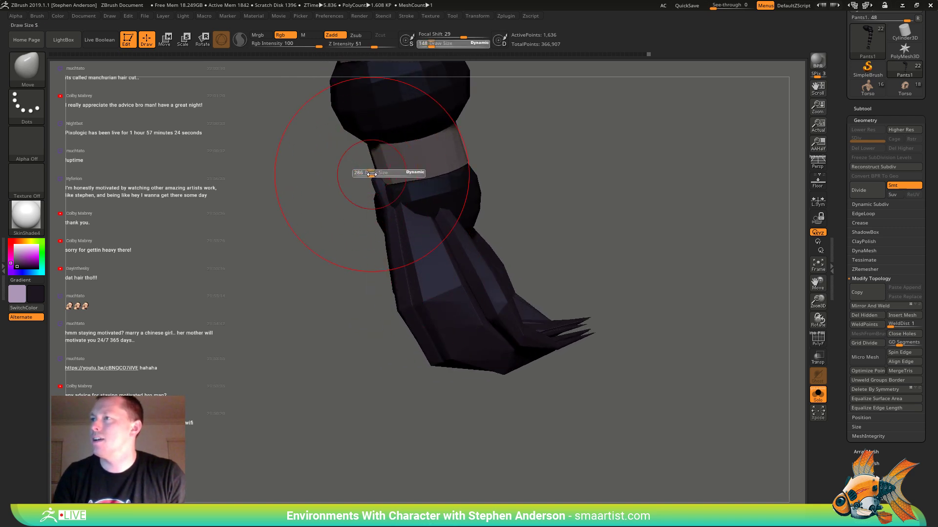
mouse_move(337, 183)
left_mouse_down()
mouse_move(424, 140)
mouse_move(383, 201)
left_mouse_up()
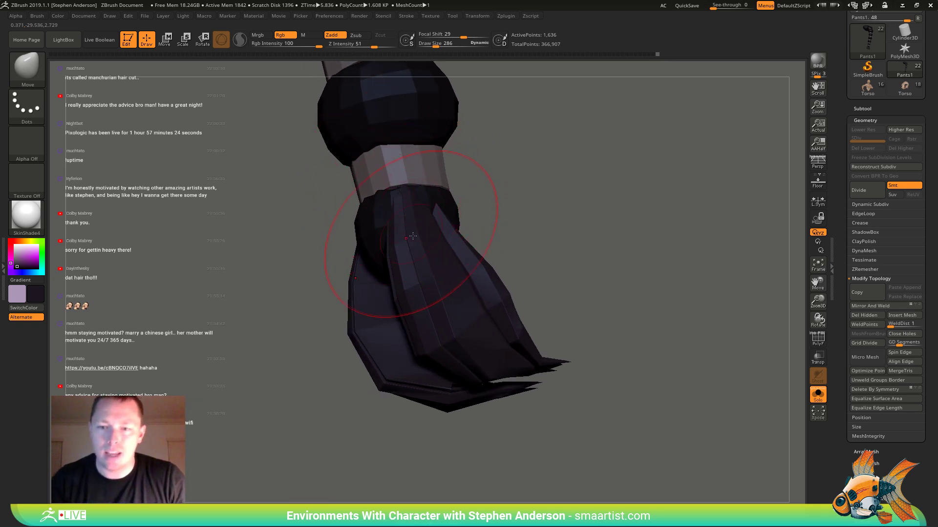
mouse_move(413, 237)
left_mouse_down()
mouse_move(391, 220)
mouse_move(413, 322)
mouse_move(419, 319)
left_mouse_up()
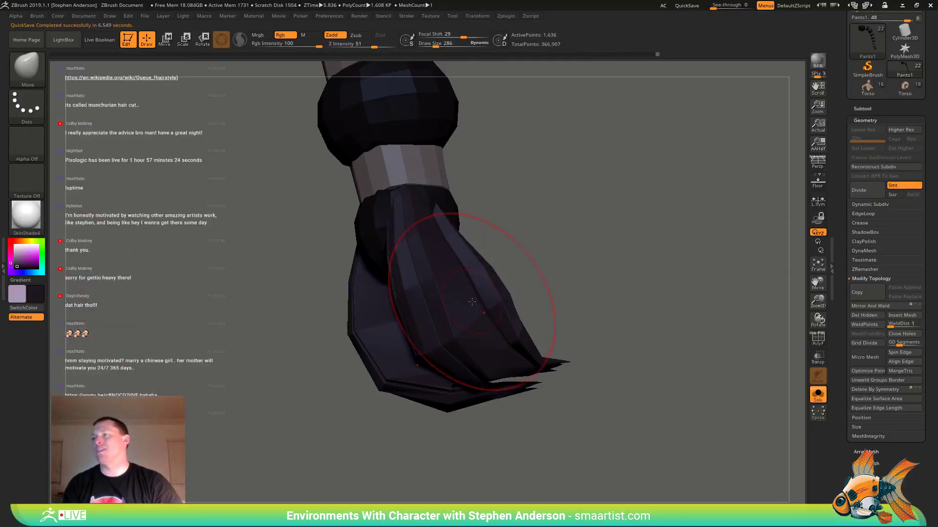
- Reshape the strand roots with the Move brush so they sit against the last light ring
mouse_move(549, 299)
right_mouse_down("ctrl")
mouse_move(451, 255)
mouse_move(386, 254)
right_mouse_up("ctrl")
mouse_move(386, 255)
left_mouse_down()
mouse_move(358, 255)
mouse_move(347, 224)
mouse_move(318, 235)
mouse_move(331, 209)
left_mouse_up()
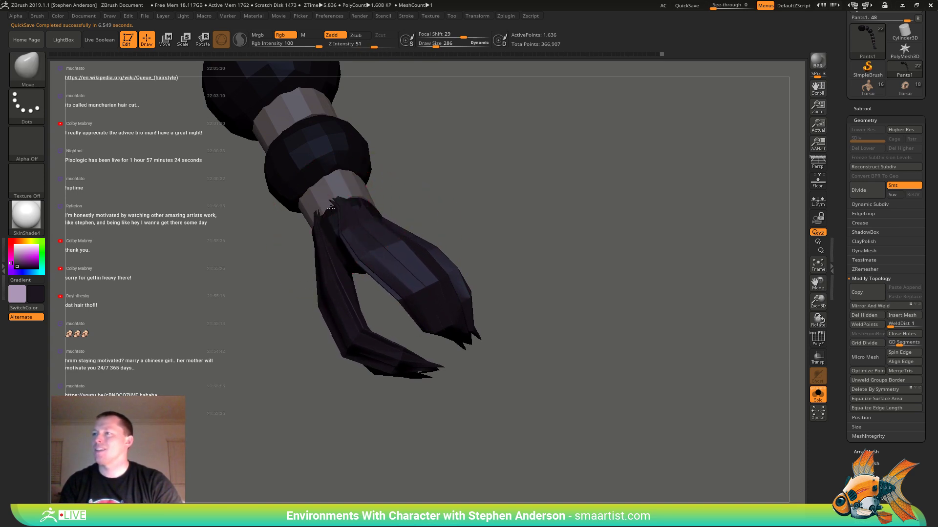
mouse_move(379, 217)
right_mouse_down()
mouse_move(378, 209)
mouse_move(365, 296)
right_mouse_up()
left_click_drag(365, 296, 321, 339)
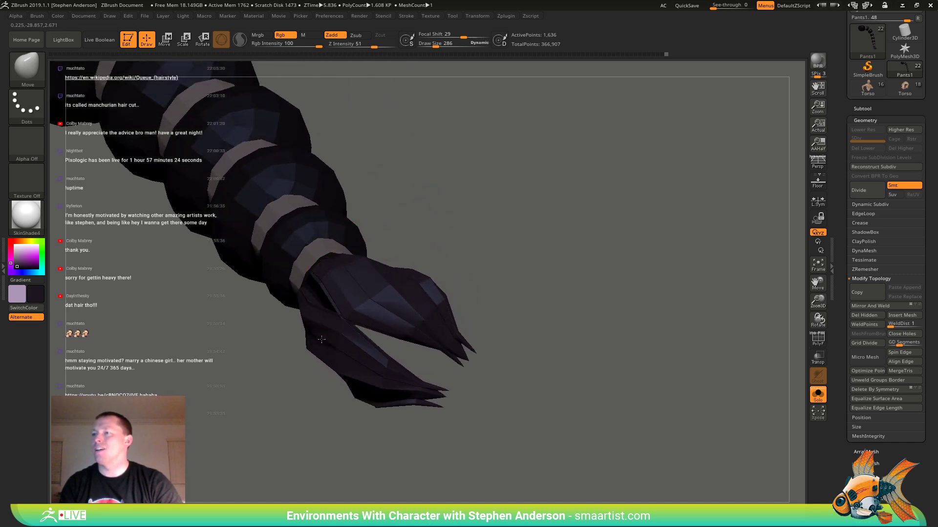
left_click_drag(324, 288, 299, 317)
- Reduce the draw size to 81 and refine the strand roots around the edge of the last ring
right_click_drag(283, 347, 309, 241)
key("s")
left_click_drag(324, 295, 323, 295)
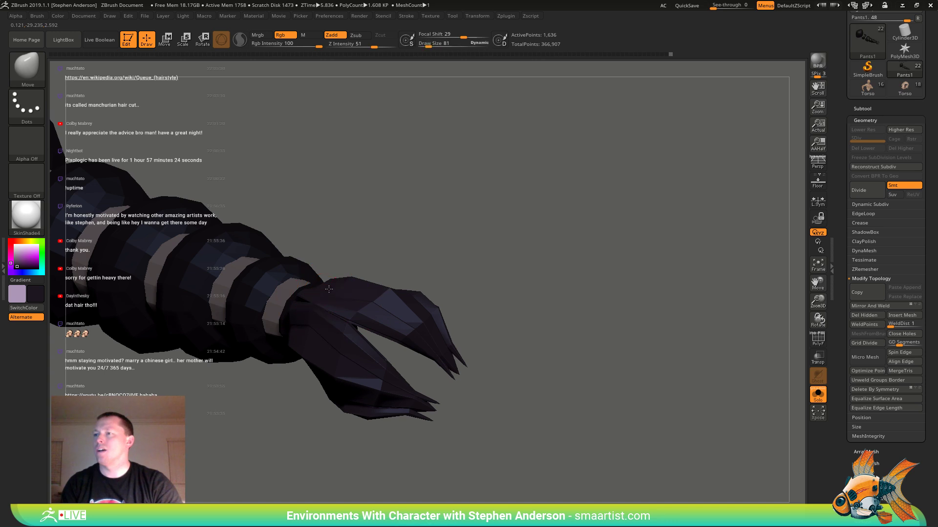
right_click_drag(347, 279, 310, 286)
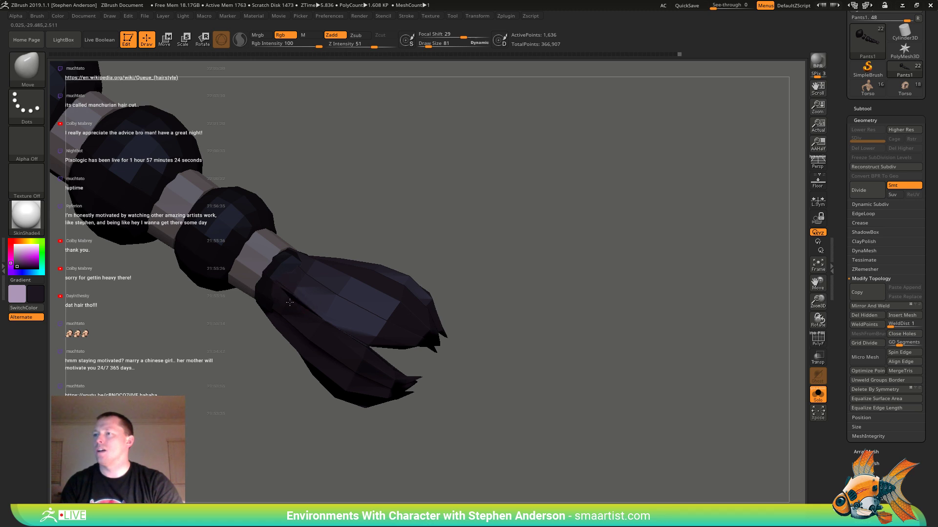
- Set the draw size to 161 and pull the two strand groups together, closing the gap between them toward the tips
right_click_drag(285, 323, 380, 332)
key("s")
left_click_drag(381, 333, 397, 334)
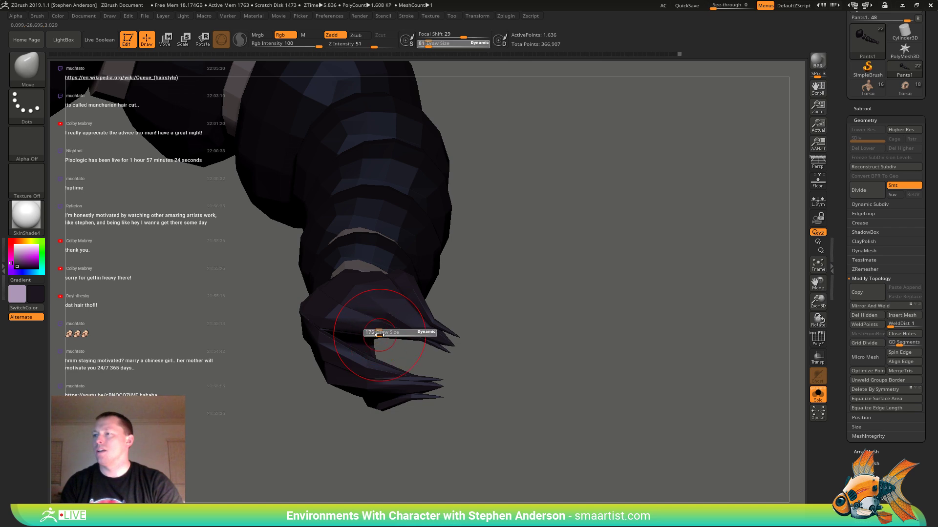
right_click_drag(365, 359, 419, 343)
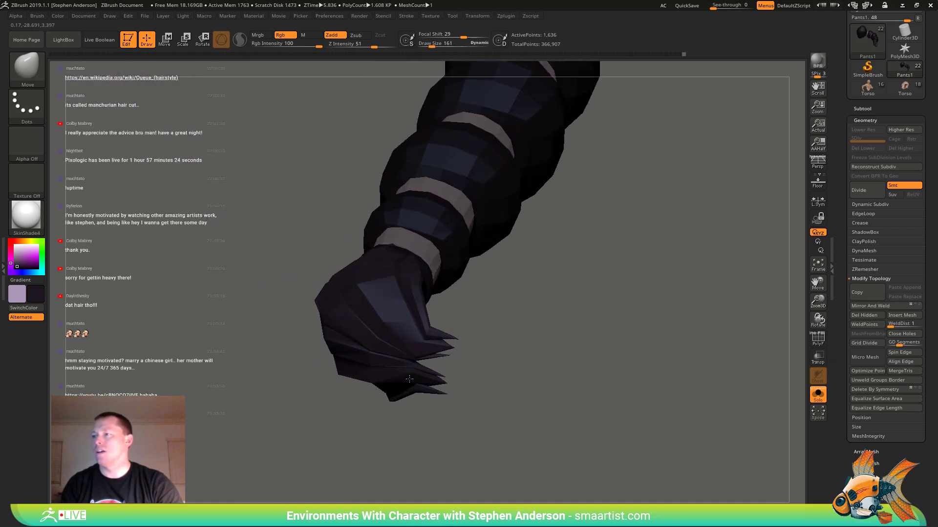
right_click_drag(411, 380, 428, 359)
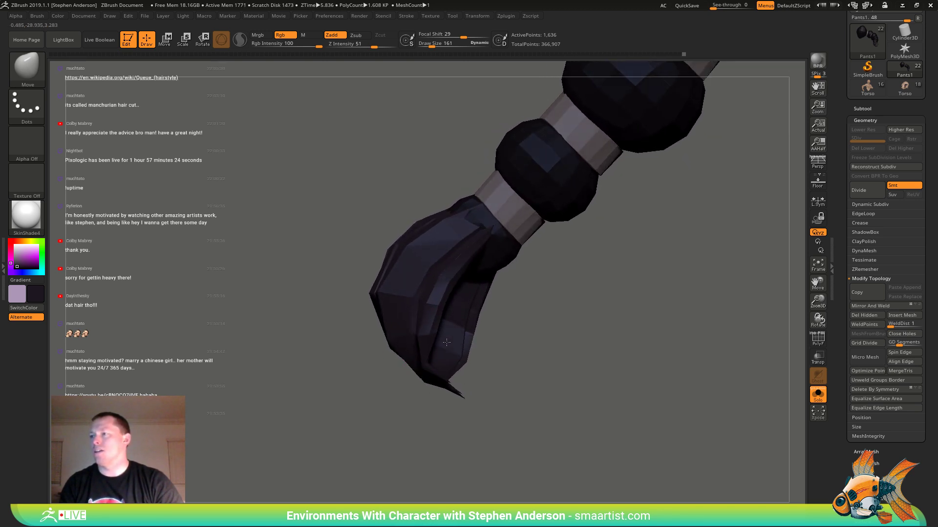
right_click_drag(443, 306, 414, 328)
right_click_drag(419, 361, 412, 337)
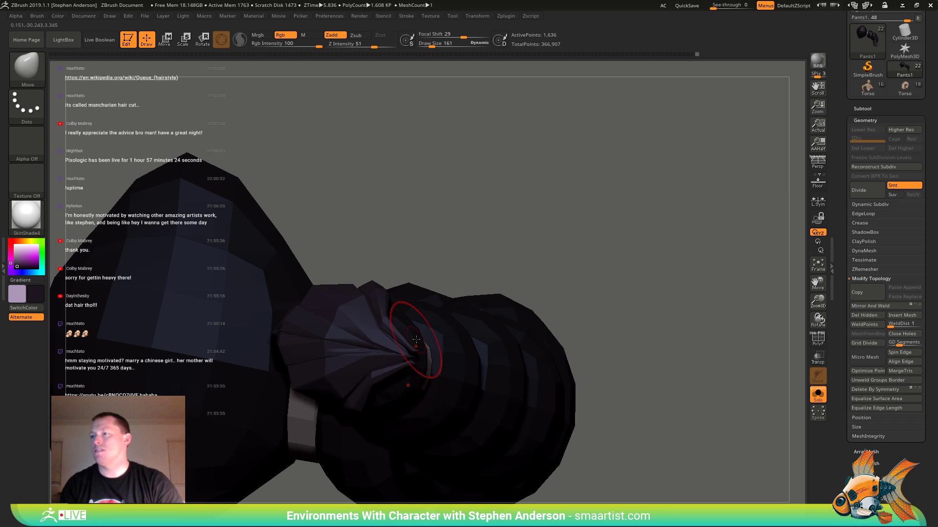
right_click_drag(386, 325, 377, 279)
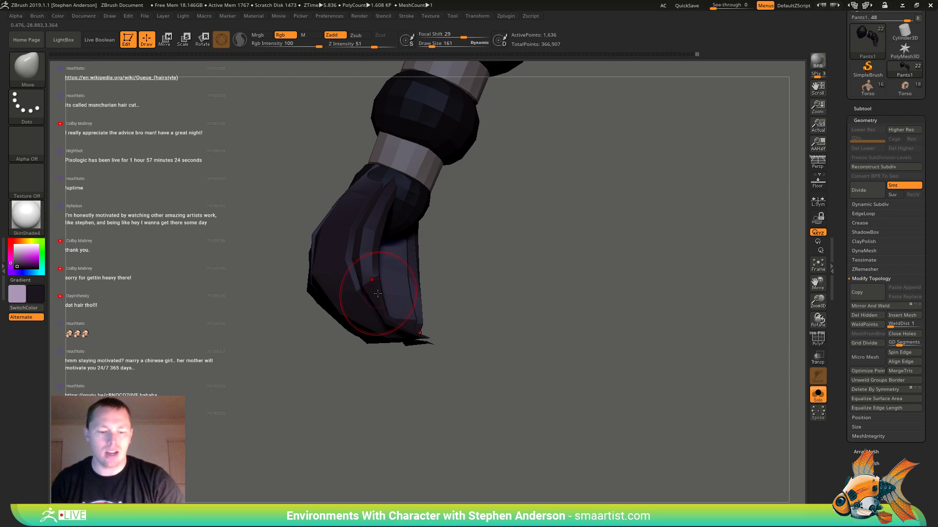
- Switch to the Move Topological brush at draw size 403 and pull a side strand inward over the last bead
key("b")
key("m")
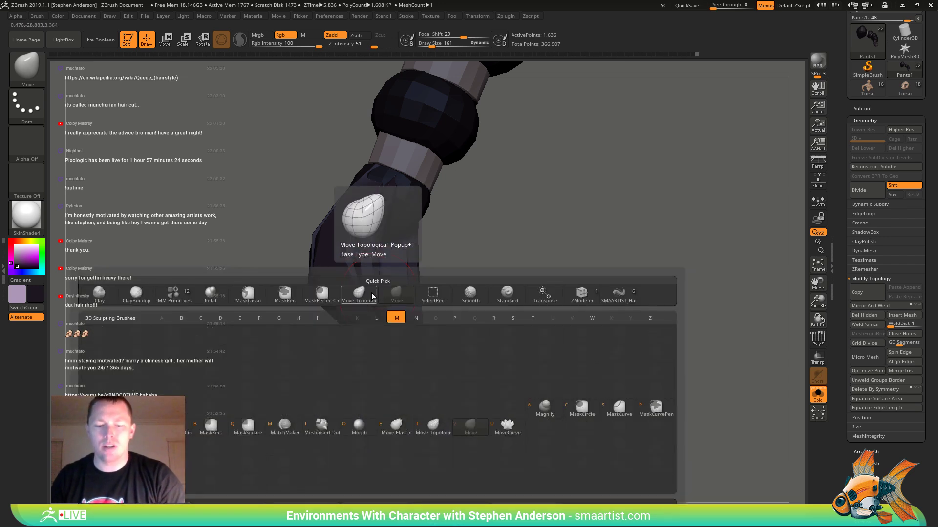
key("t")
right_click_drag(372, 297, 390, 280)
key("s")
left_click_drag(374, 277, 382, 277)
right_click_drag(382, 277, 407, 282)
left_click_drag(406, 282, 420, 283)
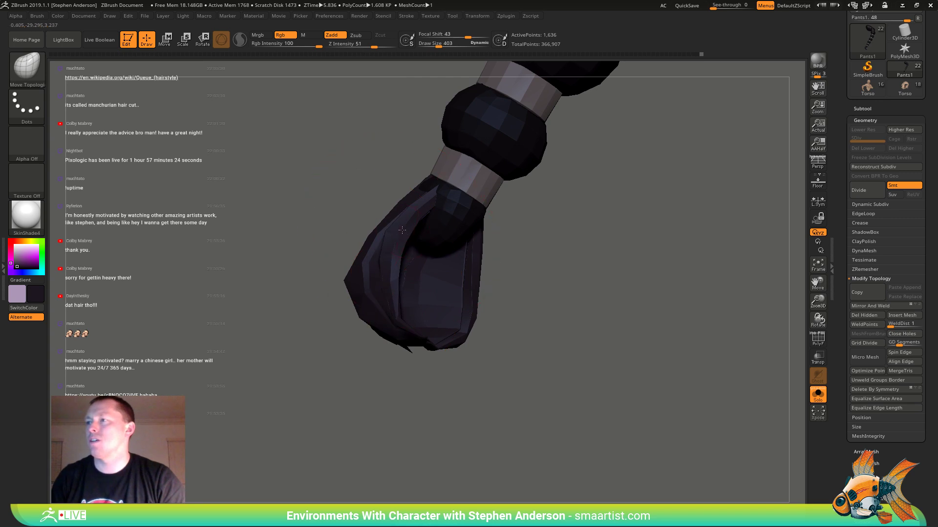
left_click_drag(402, 230, 420, 216)
- Shift the tuft's individual strands with Move Topological to fill the openings beneath the last bead
mouse_move(420, 225)
right_mouse_down()
mouse_move(457, 273)
mouse_move(419, 295)
mouse_move(422, 304)
right_mouse_up()
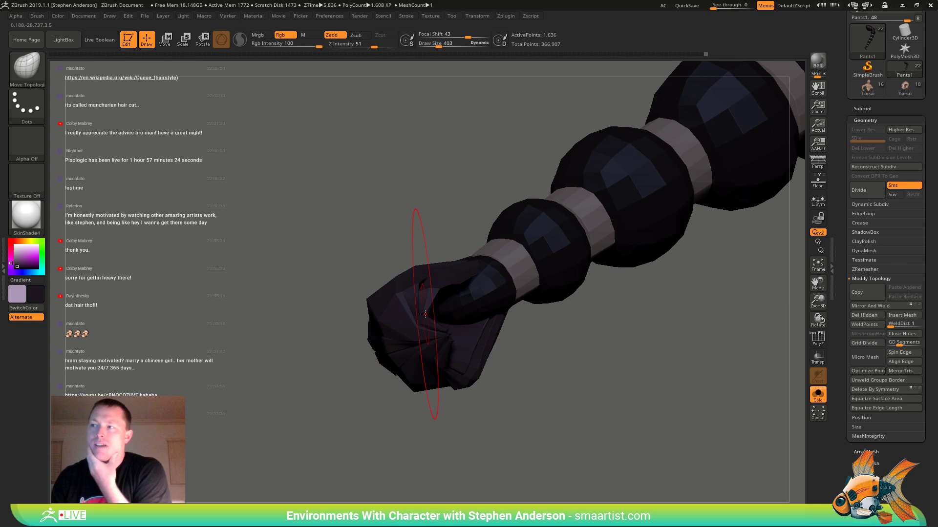
mouse_move(450, 344)
right_mouse_down()
mouse_move(505, 374)
mouse_move(398, 430)
right_mouse_up()
mouse_move(394, 363)
left_mouse_down()
mouse_move(338, 353)
mouse_move(354, 357)
mouse_move(339, 310)
left_mouse_up()
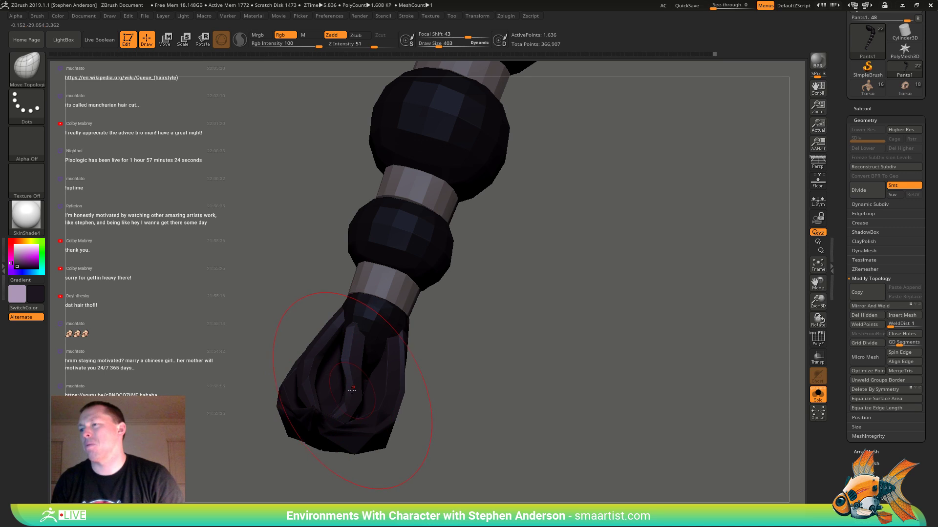
left_click_drag(352, 391, 342, 374)
mouse_move(342, 374)
right_mouse_down()
mouse_move(312, 391)
mouse_move(377, 437)
mouse_move(282, 361)
right_mouse_up()
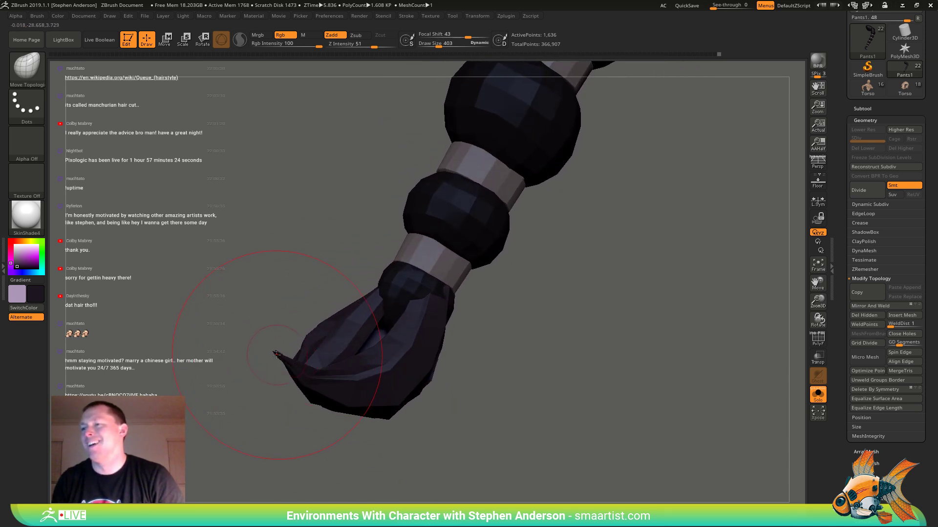
- Set the draw size to 382 and adjust the lower strands and curved tips of the tuft
mouse_move(277, 307)
right_mouse_down()
mouse_move(289, 351)
mouse_move(293, 337)
mouse_move(309, 372)
mouse_move(322, 355)
mouse_move(320, 335)
right_mouse_up()
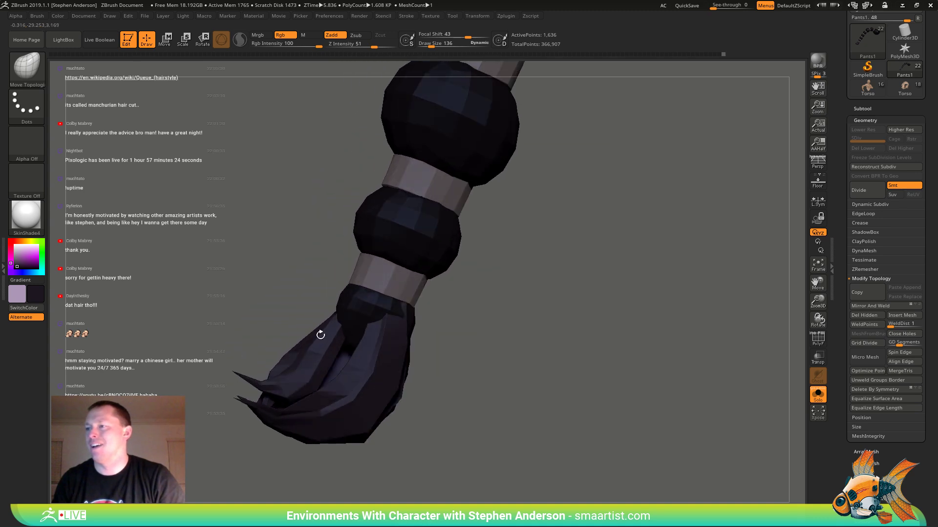
type("382")
key("Return")
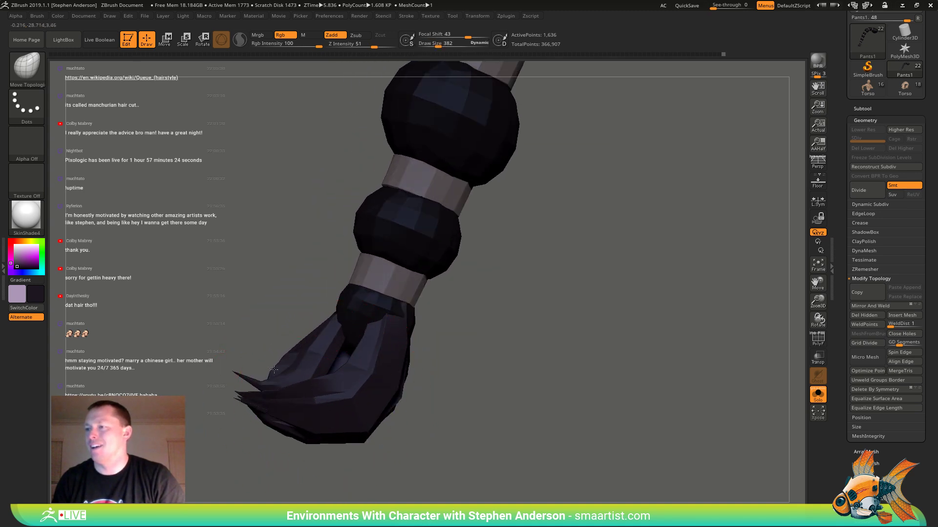
right_click_drag(274, 369, 256, 401)
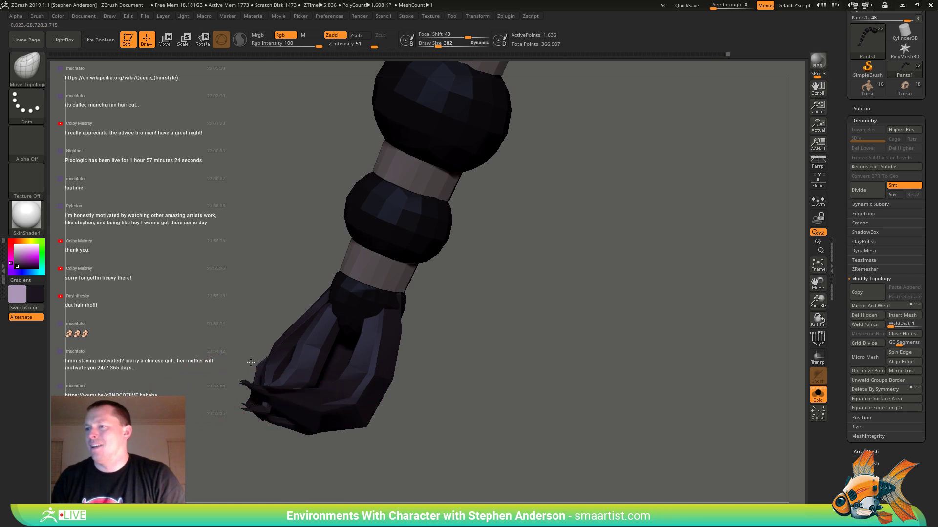
mouse_move(251, 362)
right_mouse_down()
mouse_move(295, 418)
mouse_move(308, 293)
mouse_move(323, 283)
mouse_move(342, 303)
mouse_move(386, 237)
mouse_move(330, 325)
mouse_move(381, 293)
mouse_move(446, 306)
right_mouse_up()
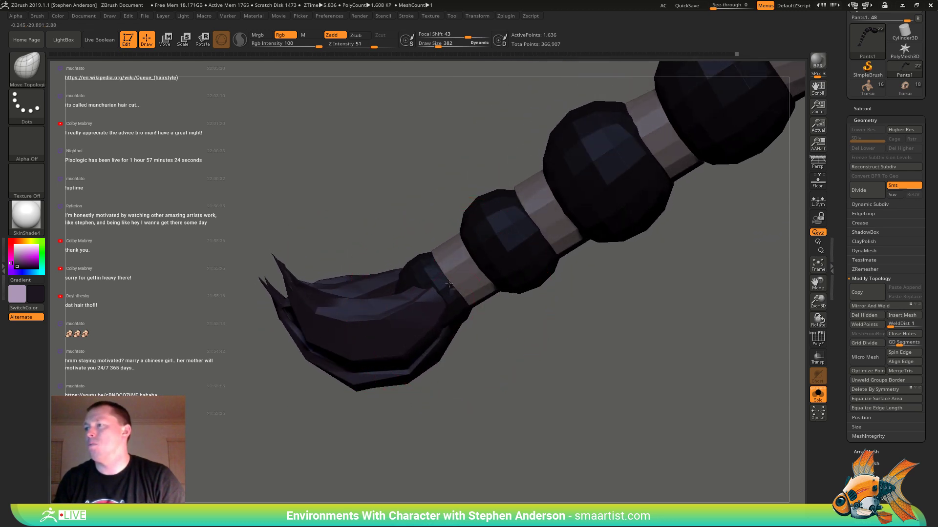
mouse_move(388, 313)
right_mouse_down()
mouse_move(394, 341)
mouse_move(352, 325)
right_mouse_up()
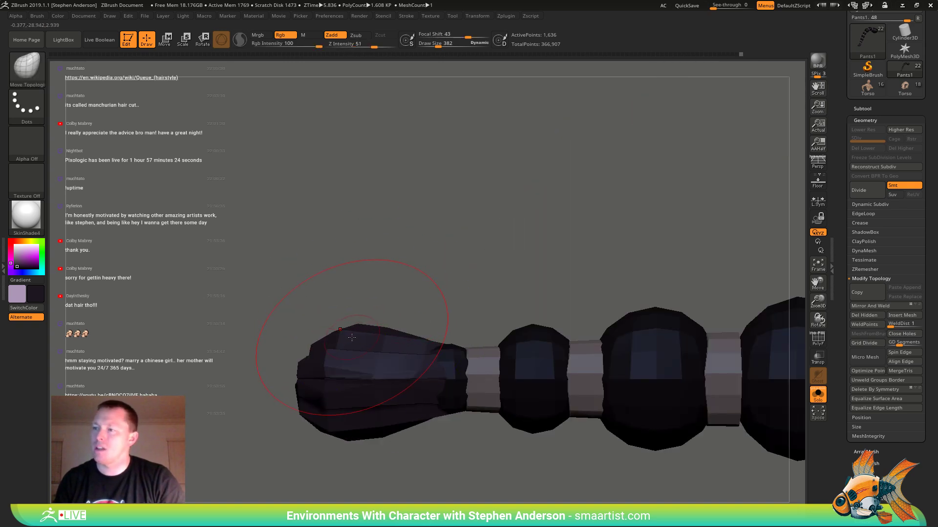
- Switch to the Move brush and widen both sides of the tuft into a fuller, rounder bulge
key("b")
key("m")
key("v")
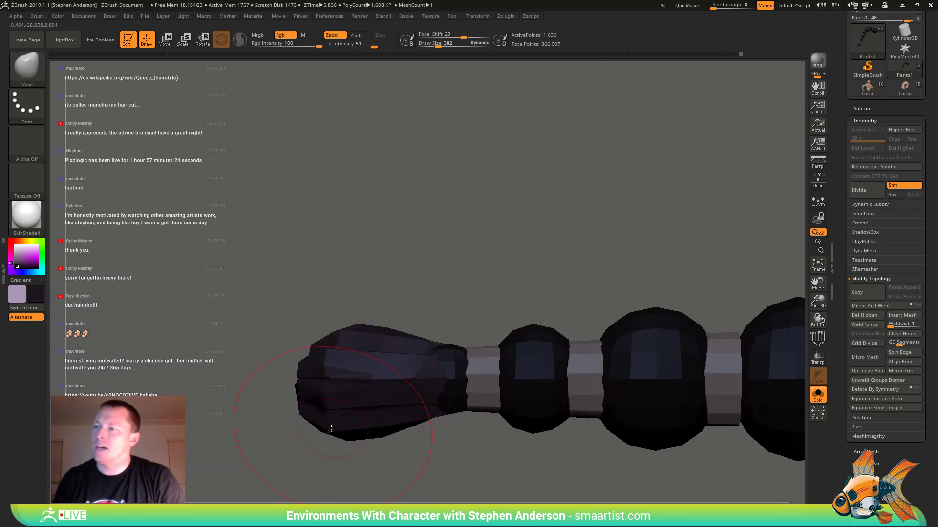
left_click_drag(330, 429, 295, 415)
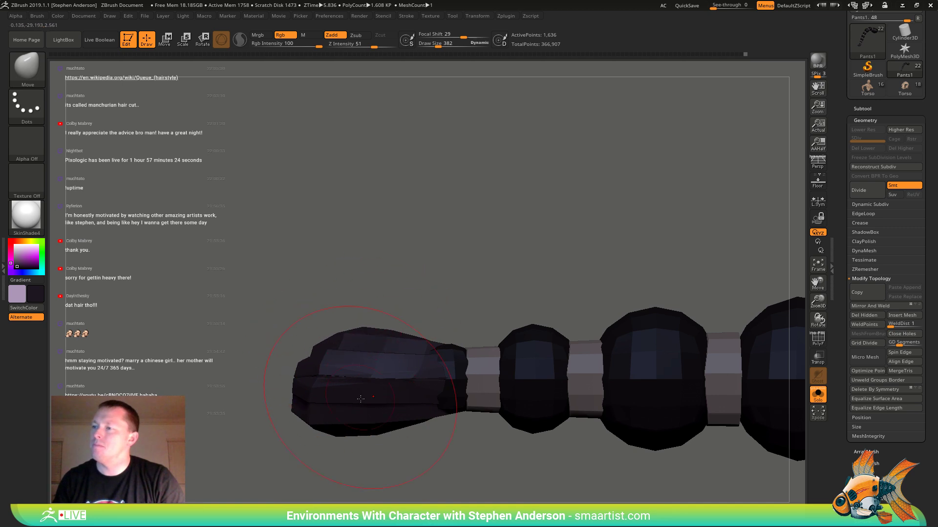
left_click_drag(362, 433, 358, 464)
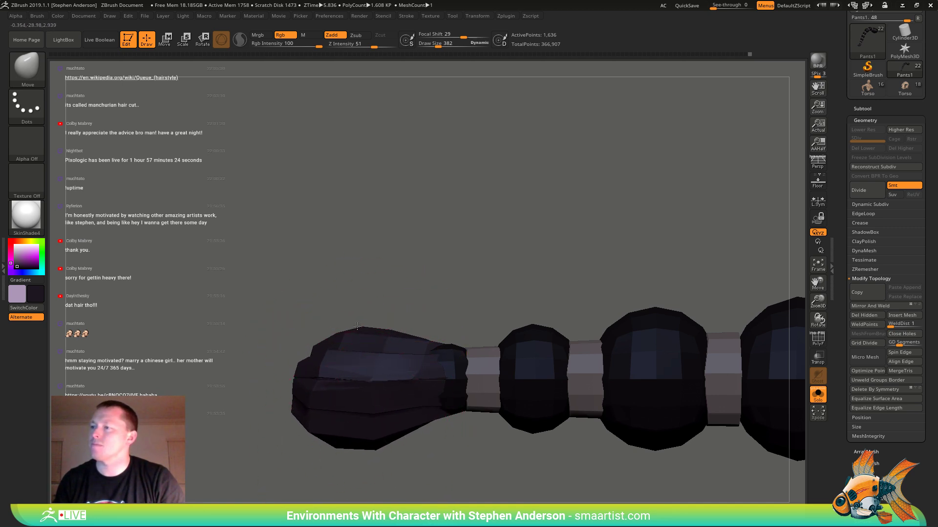
left_click_drag(357, 326, 369, 295)
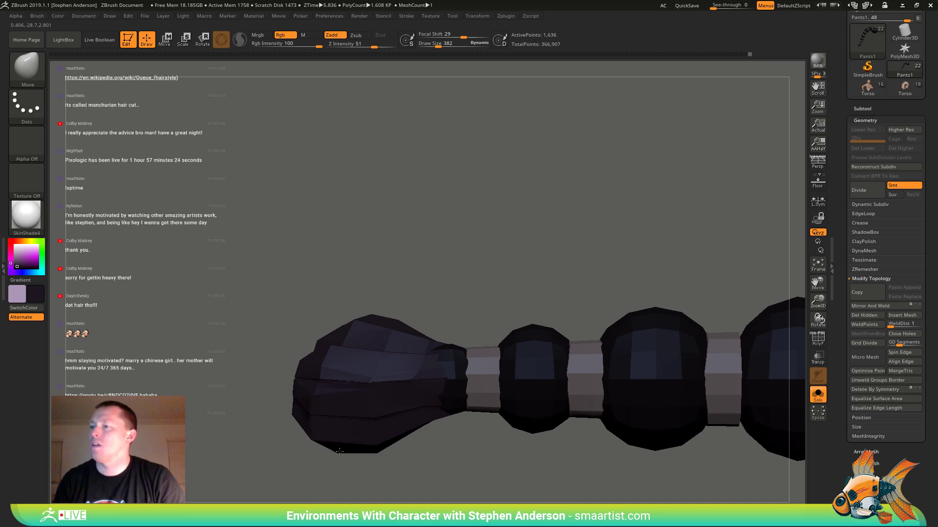
- Pull the strand ends closer together with the Move brush so the tuft tapers toward its tip
mouse_move(345, 445)
right_mouse_down()
mouse_move(359, 424)
mouse_move(326, 401)
mouse_move(332, 410)
right_mouse_up()
left_click_drag(331, 410, 302, 382)
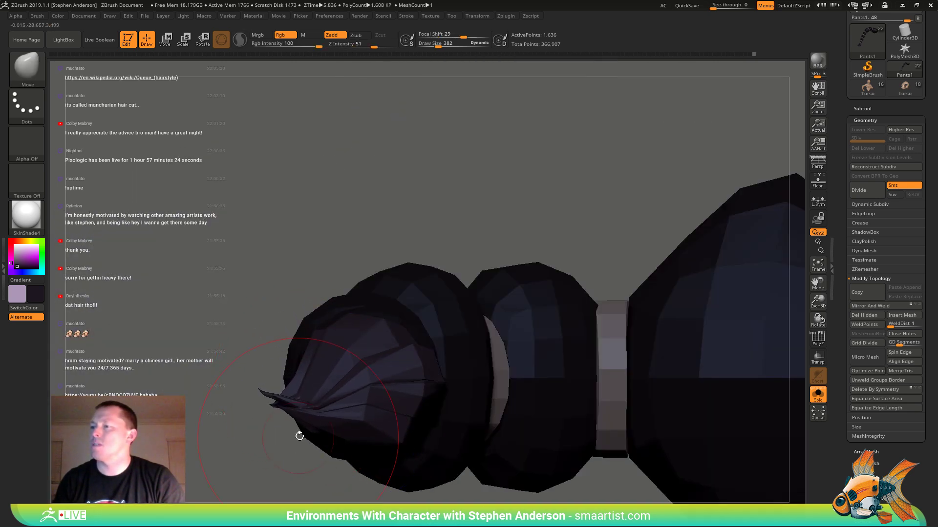
right_click_drag(385, 339, 414, 374)
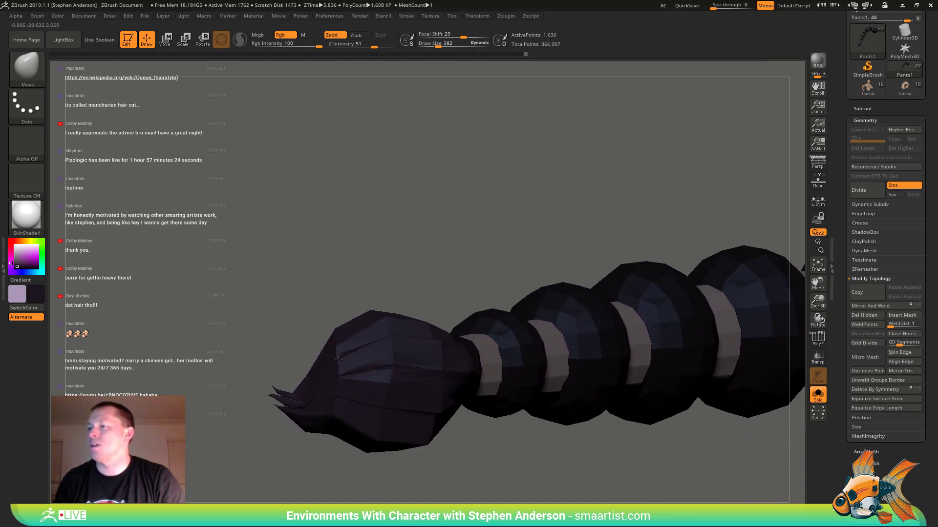
right_click_drag(339, 360, 281, 398)
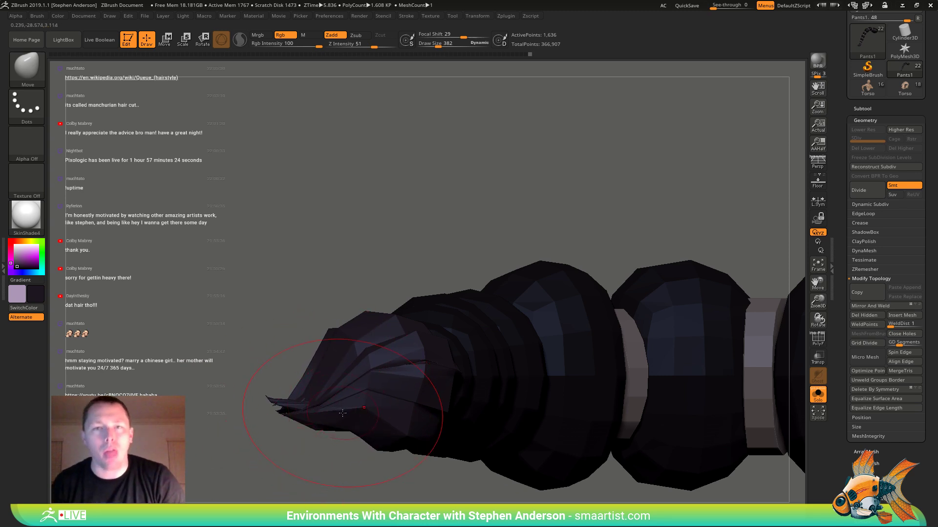
- Reduce the draw size to 286 and refine the shape of the tuft around its pointed end
key("s")
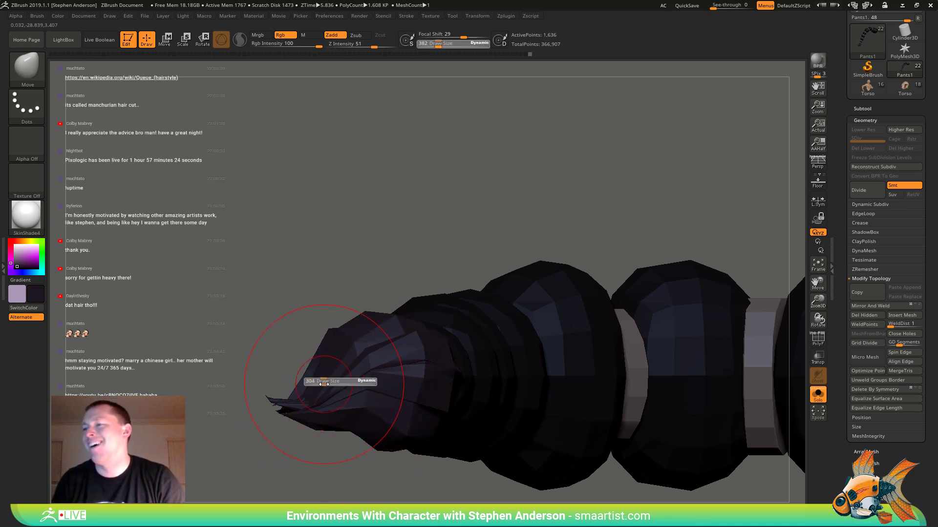
left_click_drag(324, 384, 314, 397)
mouse_move(314, 394)
right_mouse_down()
mouse_move(342, 356)
mouse_move(337, 372)
mouse_move(330, 333)
mouse_move(365, 332)
mouse_move(341, 318)
mouse_move(302, 402)
mouse_move(307, 380)
right_mouse_up()
key("s")
left_click_drag(282, 380, 288, 381)
mouse_move(306, 367)
right_mouse_down()
mouse_move(280, 376)
mouse_move(283, 345)
mouse_move(313, 334)
mouse_move(337, 342)
mouse_move(369, 375)
right_mouse_up()
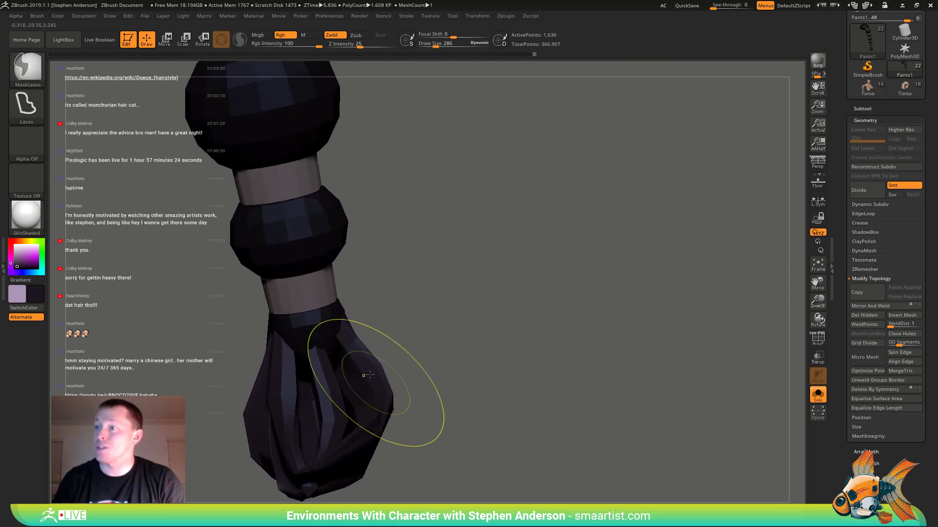
- Clear the mask, isolate a front strand of the tuft by masking the rest, and reshape it with the Move brush
left_click_drag(456, 310, 454, 312, "ctrl")
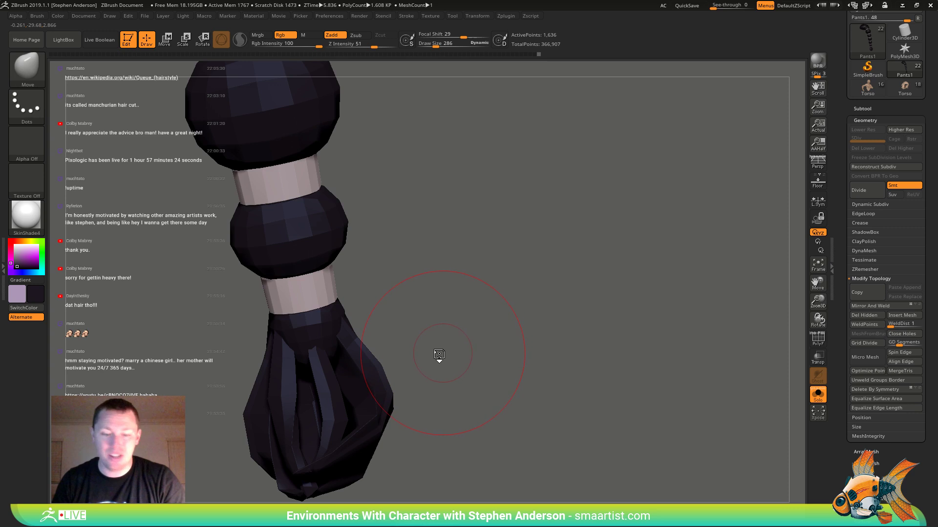
key("w")
left_click(339, 332, "ctrl")
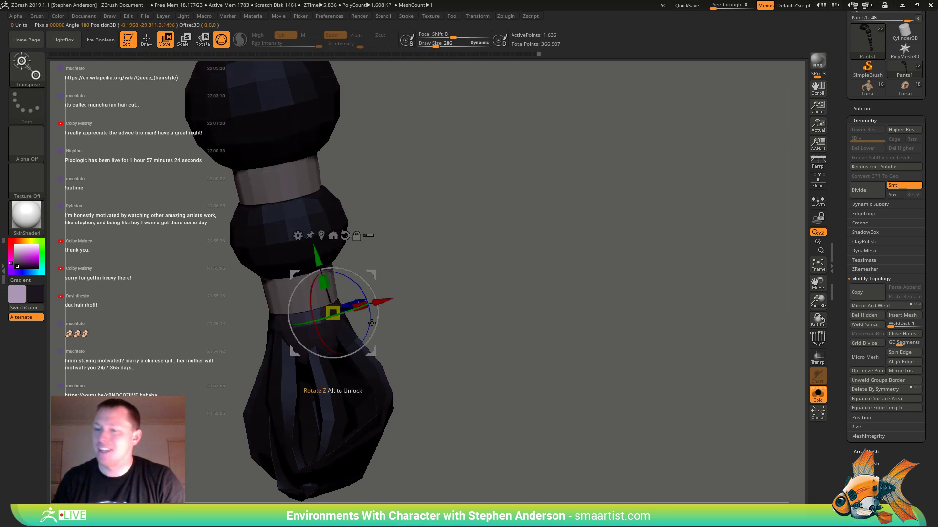
key("q")
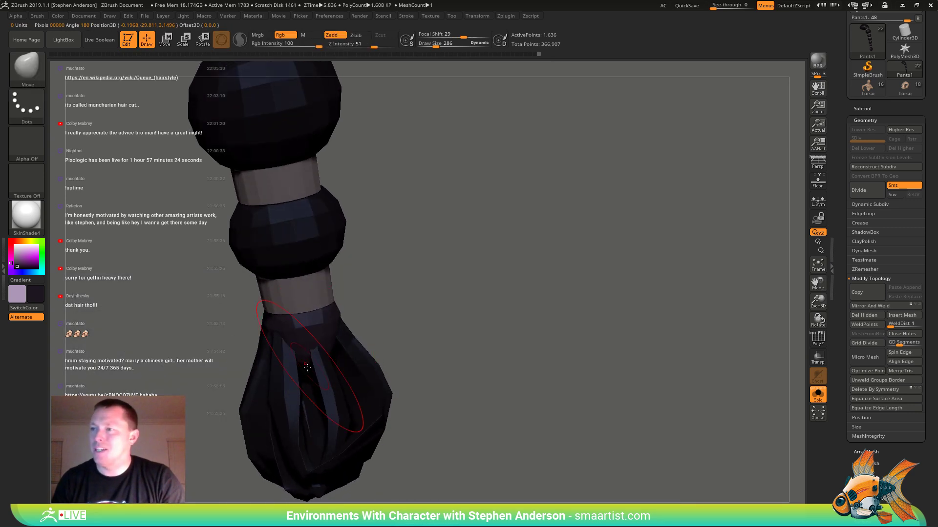
right_click_drag(336, 457, 351, 390)
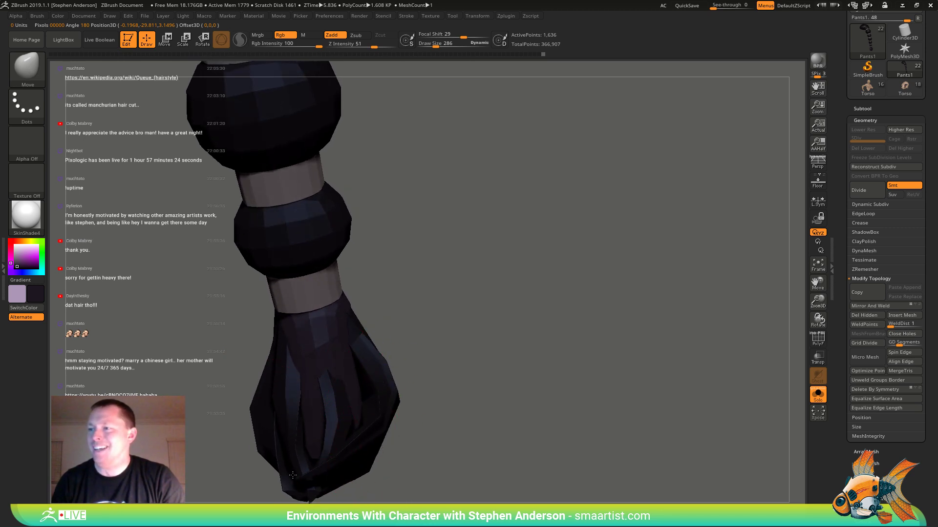
right_click_drag(292, 475, 283, 406)
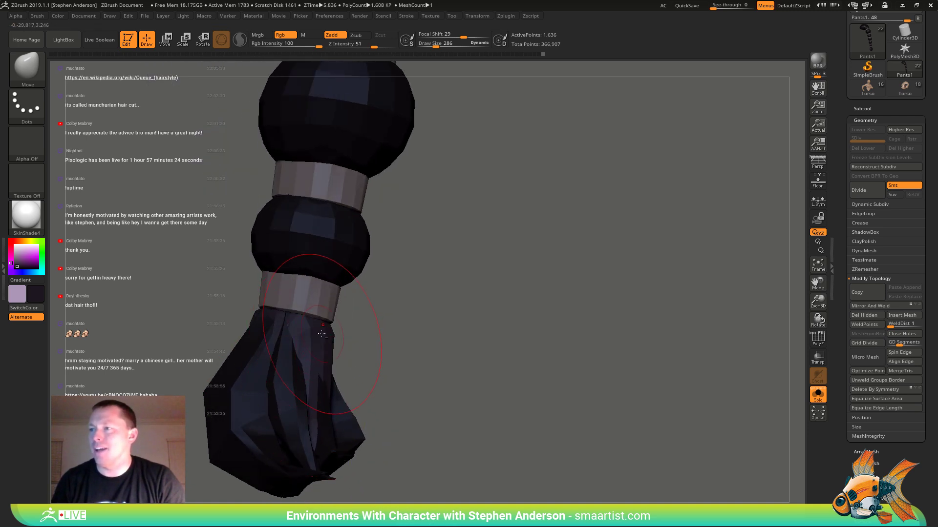
mouse_move(321, 333)
right_mouse_down()
mouse_move(331, 324)
mouse_move(358, 334)
mouse_move(278, 331)
mouse_move(301, 327)
mouse_move(229, 359)
mouse_move(244, 359)
right_mouse_up()
mouse_move(272, 391)
right_mouse_down()
mouse_move(299, 422)
mouse_move(305, 401)
mouse_move(296, 386)
mouse_move(283, 387)
mouse_move(280, 416)
mouse_move(276, 397)
right_mouse_up()
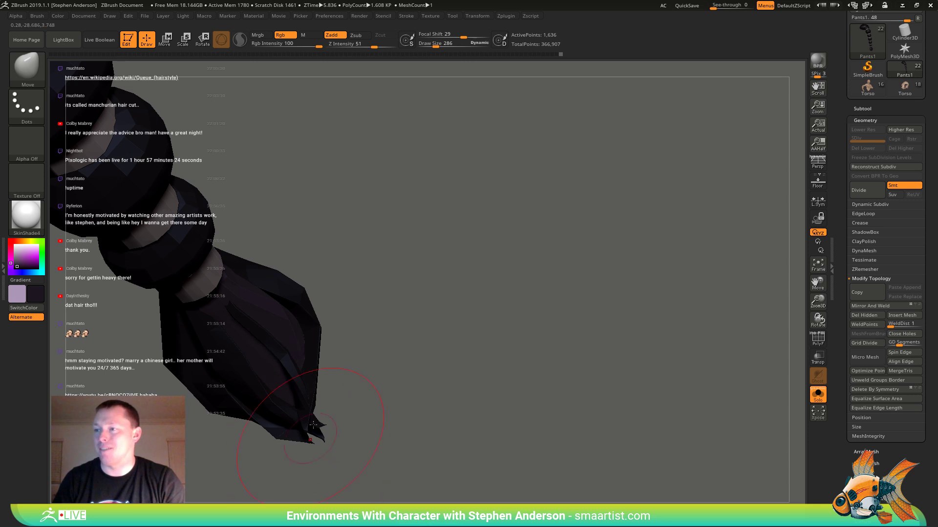
mouse_move(313, 425)
right_mouse_down()
mouse_move(341, 444)
mouse_move(307, 425)
mouse_move(323, 384)
mouse_move(302, 383)
mouse_move(299, 392)
mouse_move(326, 382)
mouse_move(343, 393)
mouse_move(373, 385)
right_mouse_up()
- Set the draw size to 189, isolate another tuft strand with a mask, adjust it with the Move brush, and clear the mask
key("s")
mouse_move(374, 242)
right_mouse_down()
mouse_move(384, 227)
mouse_move(423, 236)
mouse_move(378, 261)
right_mouse_up()
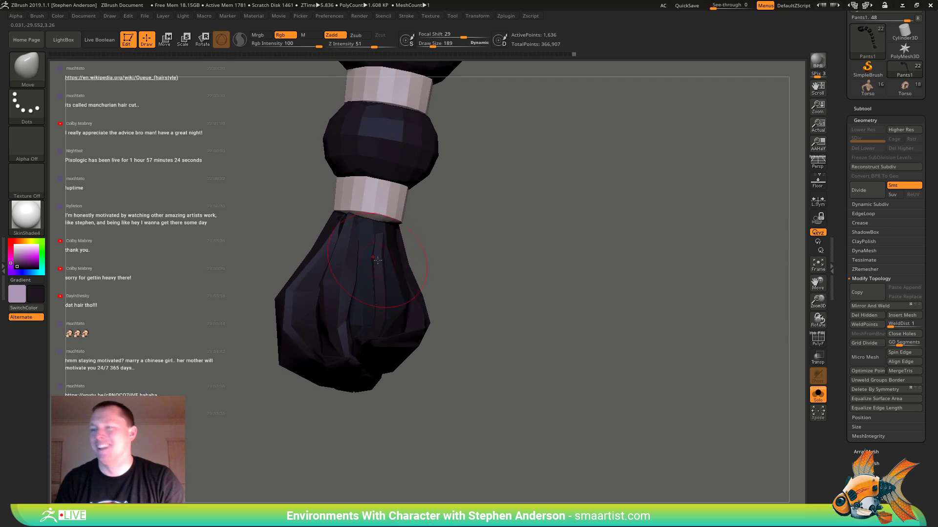
key("w")
left_click(384, 289, "ctrl")
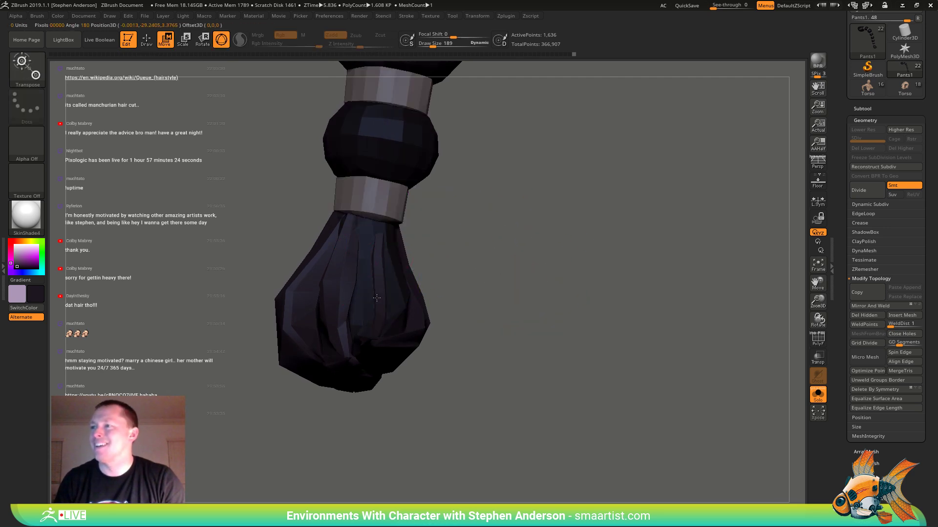
key("b")
key("m")
key("v")
key("q")
left_click_drag(397, 274, 391, 216)
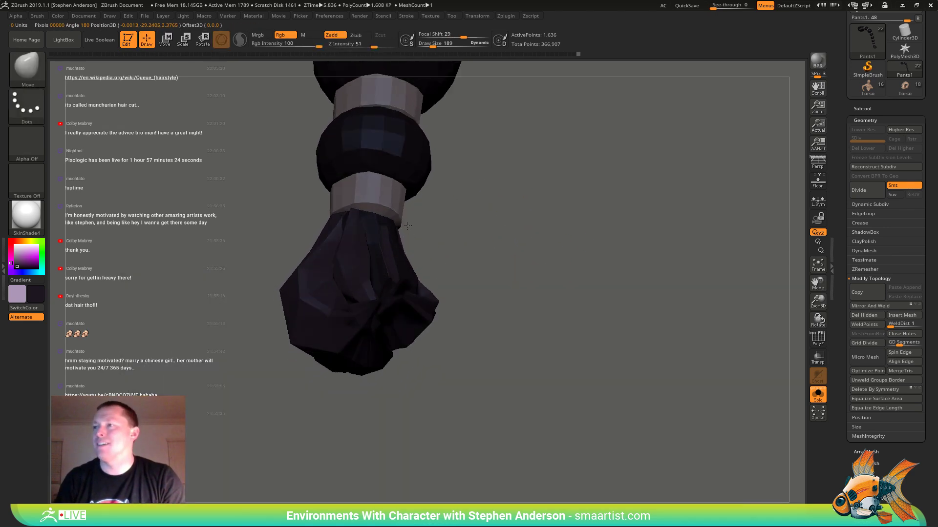
mouse_move(388, 206)
right_mouse_down()
mouse_move(367, 212)
mouse_move(393, 220)
mouse_move(392, 241)
mouse_move(411, 242)
right_mouse_up()
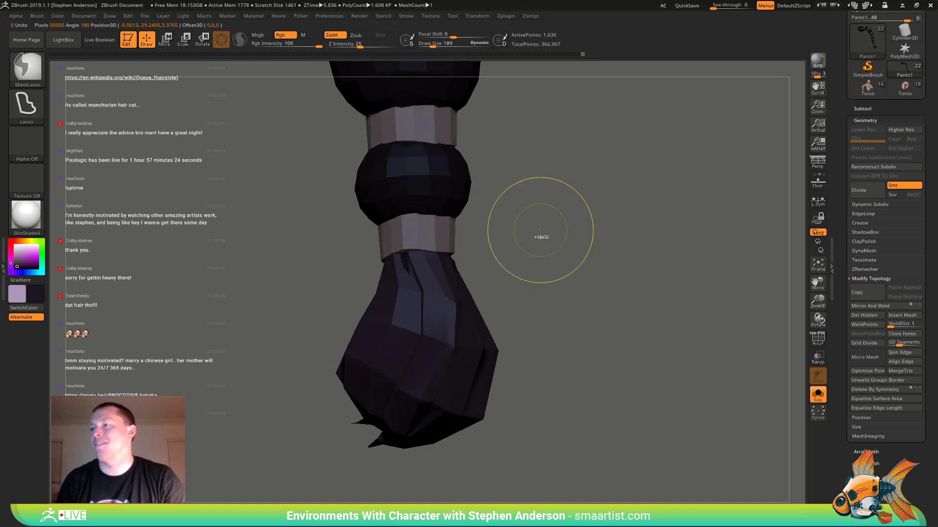
left_click_drag(540, 231, 552, 243, "ctrl")
- Switch to the Move Topological brush, pull down the tuft's tallest spiky tip, and set the draw size to 235
mouse_move(442, 297)
right_mouse_down("ctrl")
mouse_move(463, 313)
mouse_move(447, 318)
mouse_move(460, 273)
mouse_move(450, 293)
right_mouse_up("ctrl")
mouse_move(450, 293)
right_mouse_down("ctrl")
mouse_move(455, 354)
mouse_move(463, 345)
mouse_move(447, 367)
mouse_move(416, 264)
mouse_move(388, 264)
right_mouse_up("ctrl")
key("b")
key("m")
key("t")
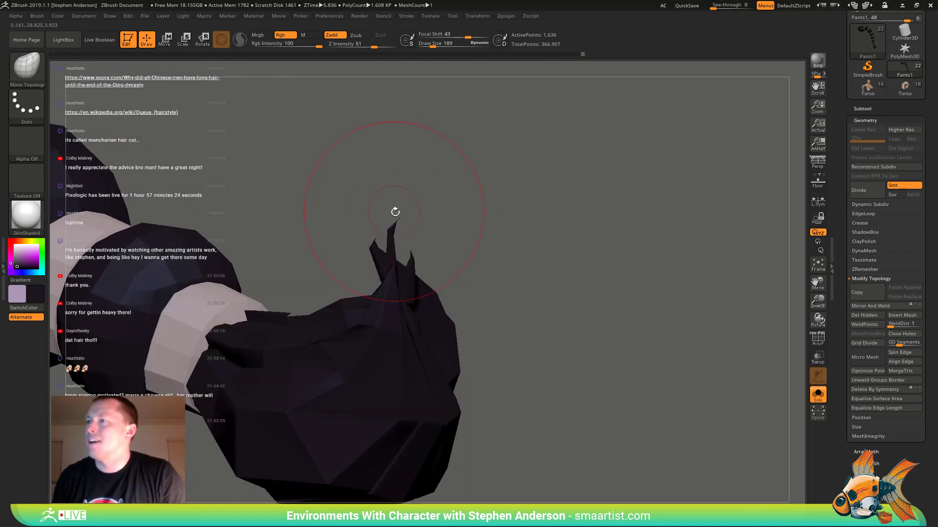
left_click_drag(398, 217, 392, 218)
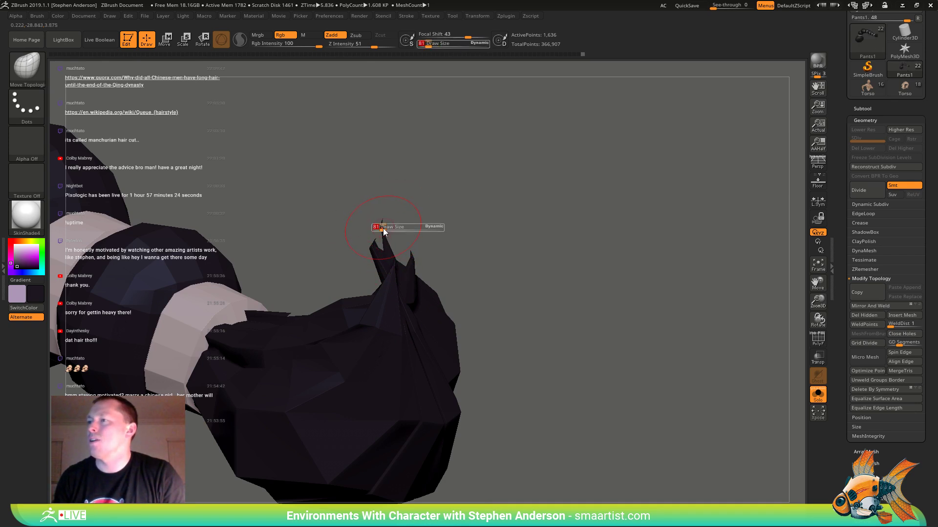
left_click_drag(389, 228, 380, 227)
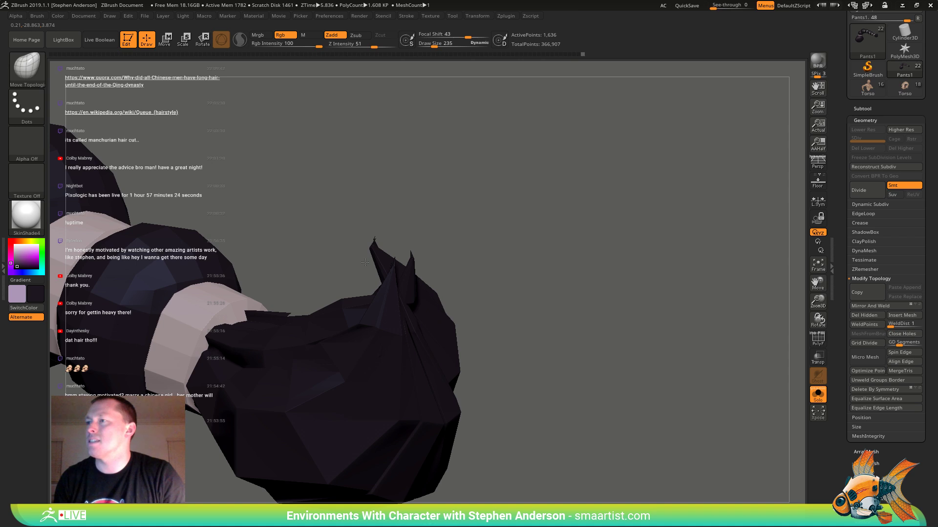
mouse_move(365, 263)
left_mouse_down()
mouse_move(435, 281)
mouse_move(405, 266)
mouse_move(393, 239)
mouse_move(427, 260)
mouse_move(419, 278)
mouse_move(445, 291)
left_mouse_up()
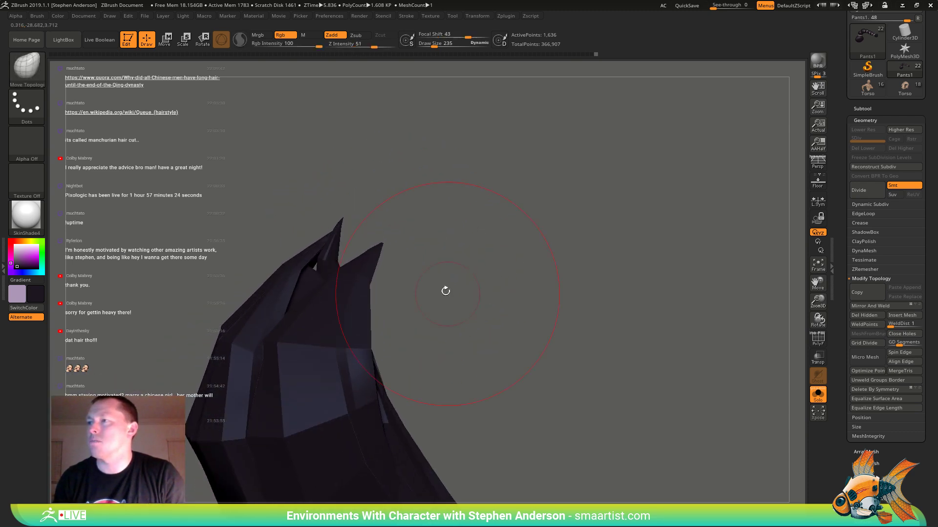
- Reshape the upturned strand tips with the Move Topological brush so they gather into a neater point
mouse_move(331, 241)
left_mouse_down()
mouse_move(325, 279)
mouse_move(339, 279)
left_mouse_up()
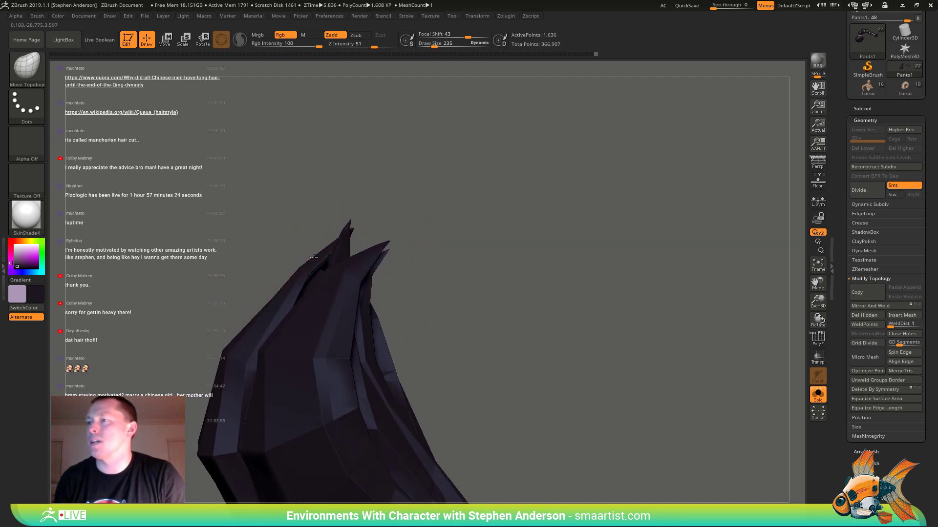
left_click_drag(294, 239, 319, 278)
mouse_move(320, 278)
right_mouse_down()
mouse_move(317, 255)
mouse_move(359, 310)
right_mouse_up()
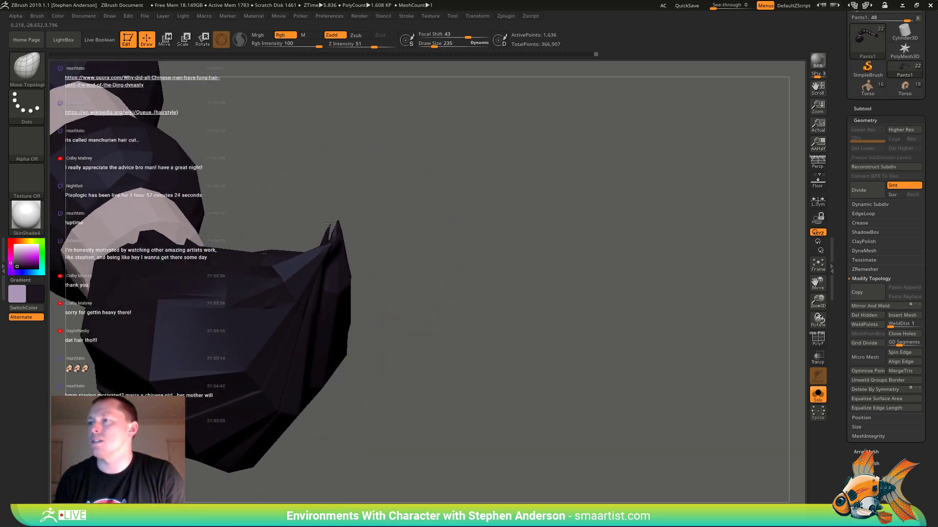
right_click_drag(337, 235, 284, 291)
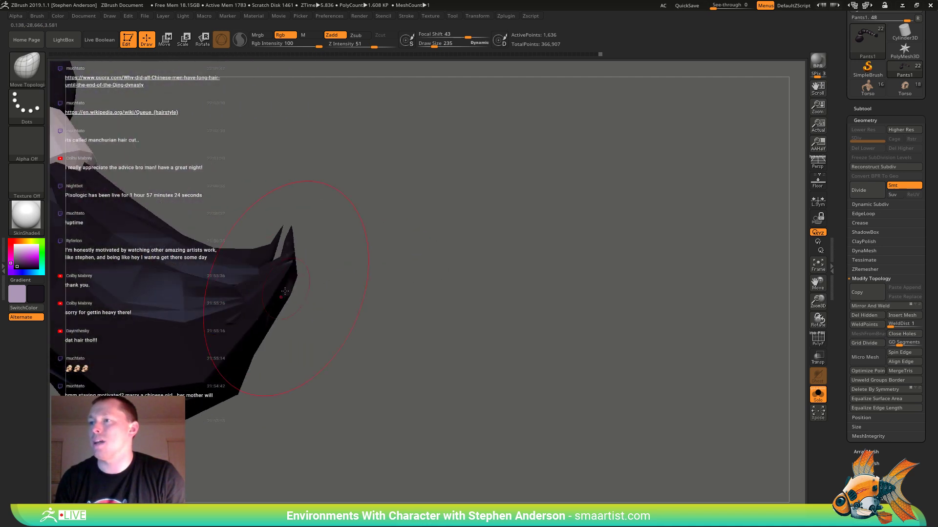
right_click_drag(214, 320, 299, 254)
- Adjust the tuft's side strands and their upper ends around the last ring tie with the Move Topological brush
key("f")
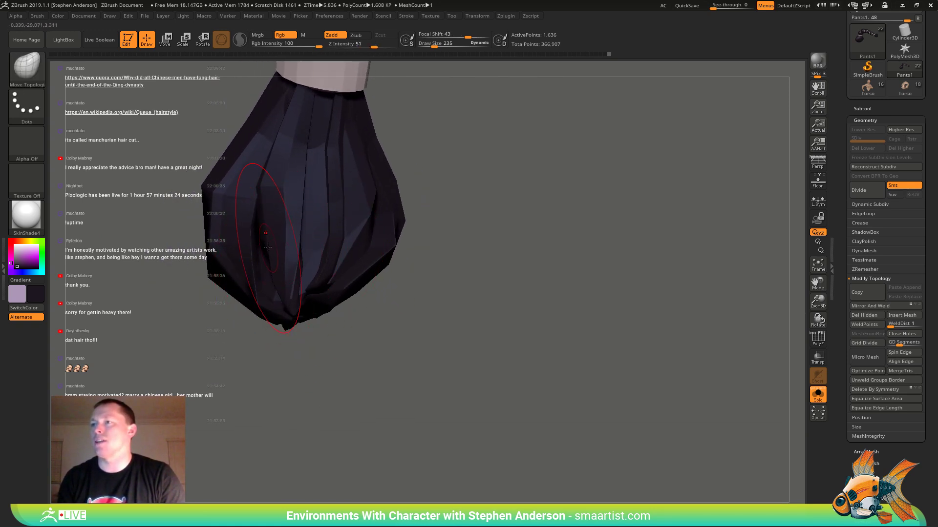
right_click_drag(254, 234, 314, 130)
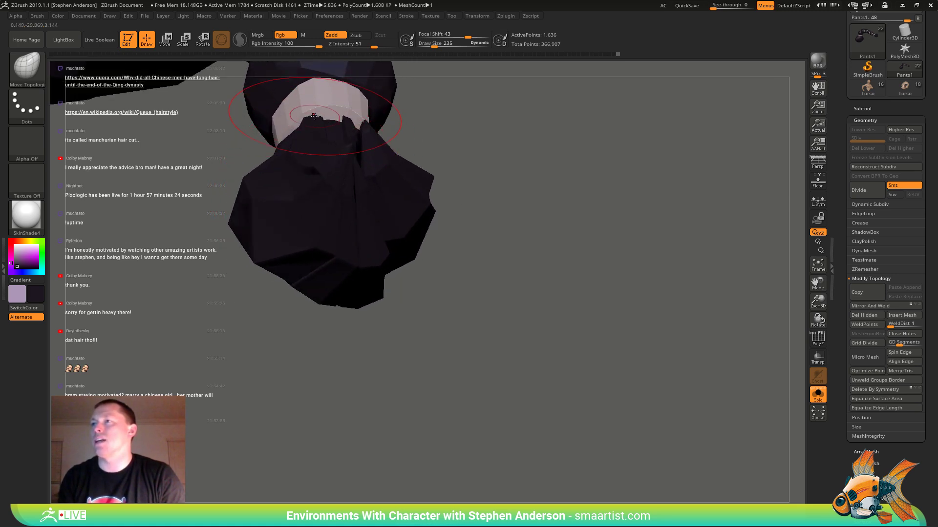
mouse_move(331, 115)
right_mouse_down()
mouse_move(360, 109)
mouse_move(332, 127)
mouse_move(293, 128)
mouse_move(302, 132)
mouse_move(282, 146)
right_mouse_up()
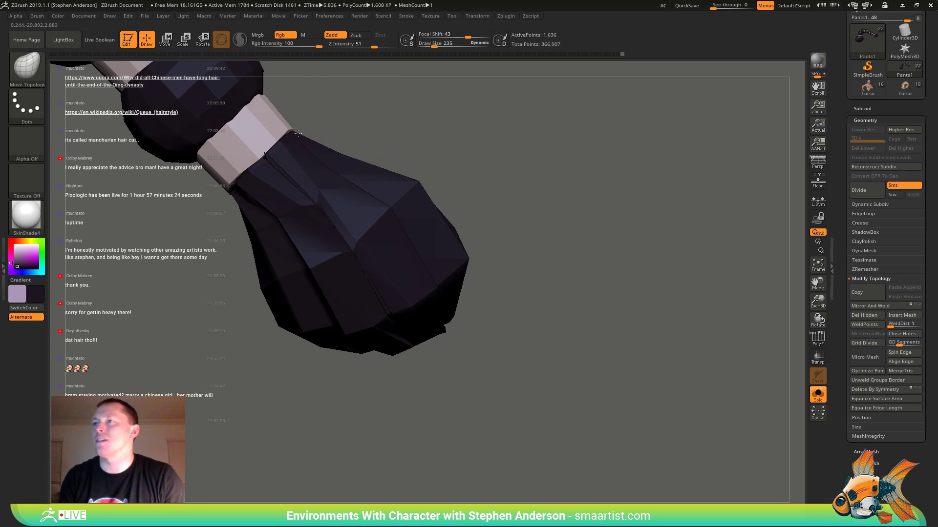
right_click_drag(289, 134, 284, 143)
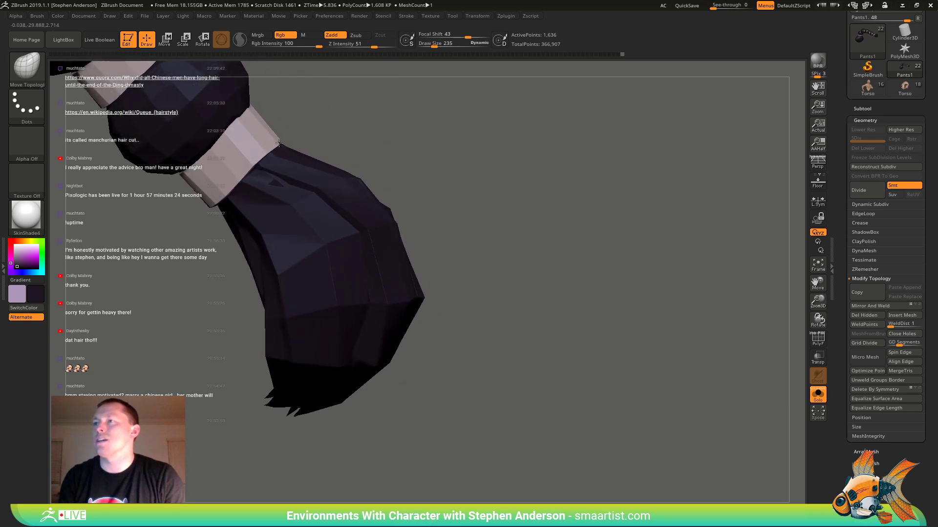
key("space")
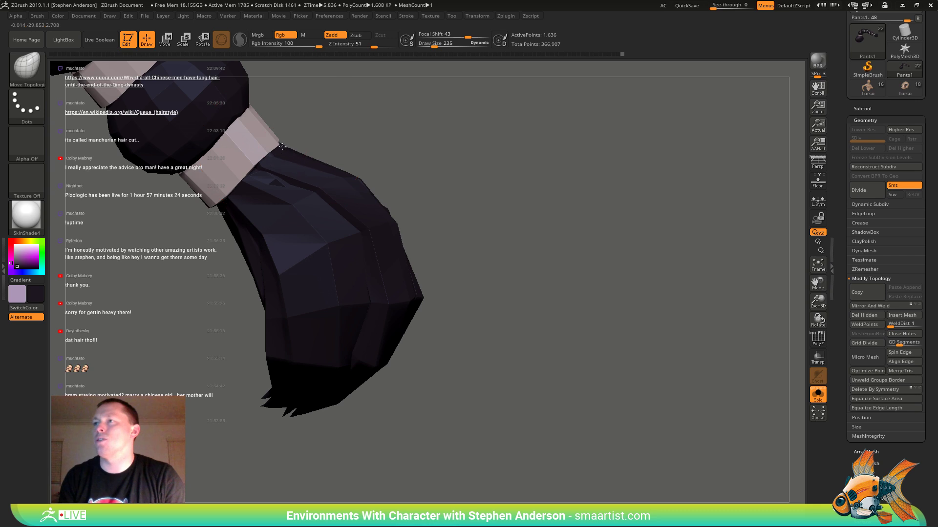
mouse_move(277, 144)
right_mouse_down()
mouse_move(309, 142)
mouse_move(297, 200)
mouse_move(252, 214)
mouse_move(272, 174)
right_mouse_up()
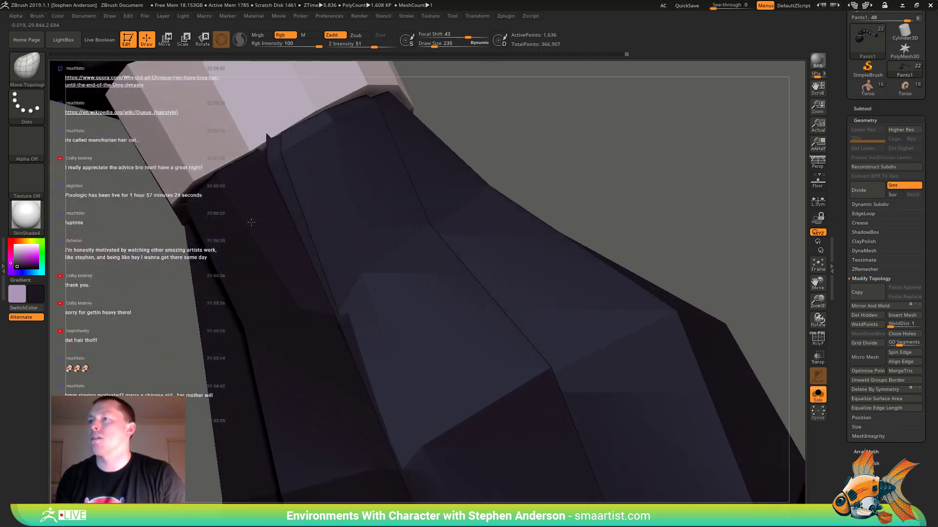
- Show the polygroup wireframe, isolate the strand poking through the ring, and tuck its corner in using the Move brush at draw size 41
key("shift+f")
key("w")
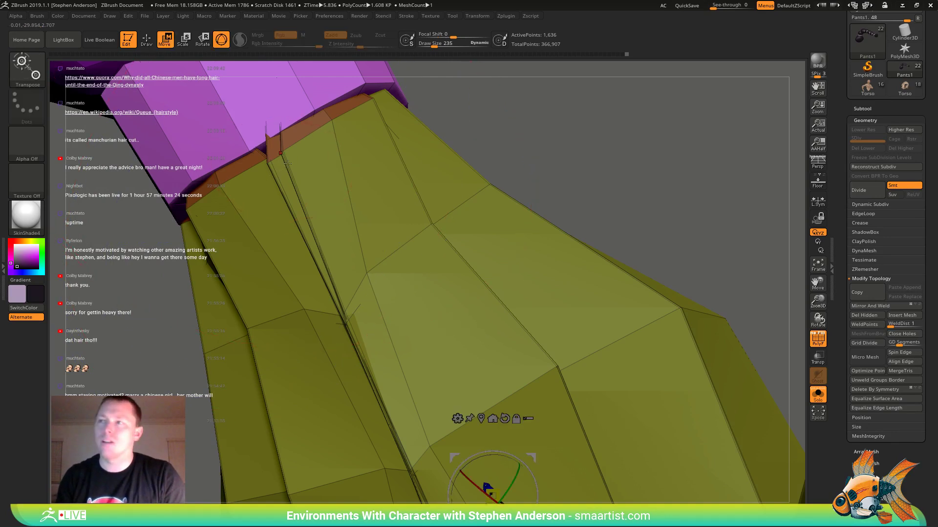
left_click(266, 161)
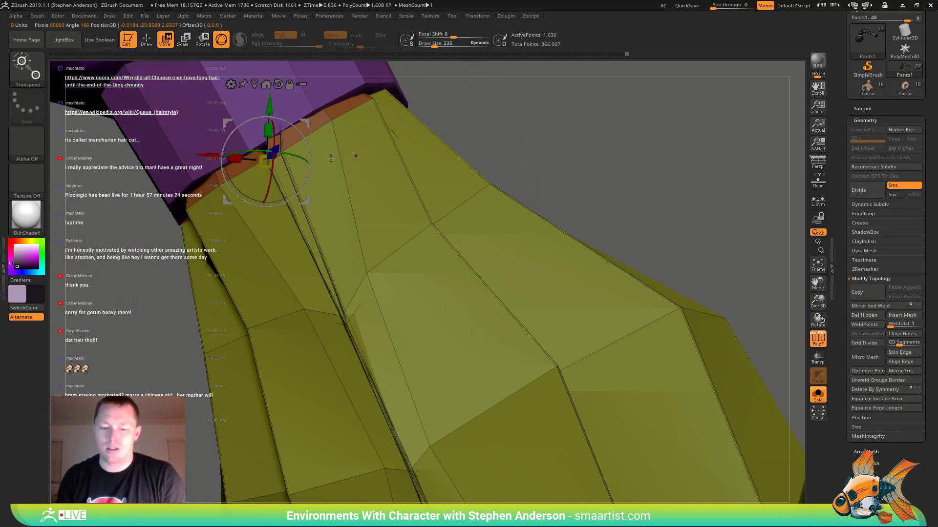
key("b")
key("m")
key("v")
right_click_drag(331, 158, 267, 236)
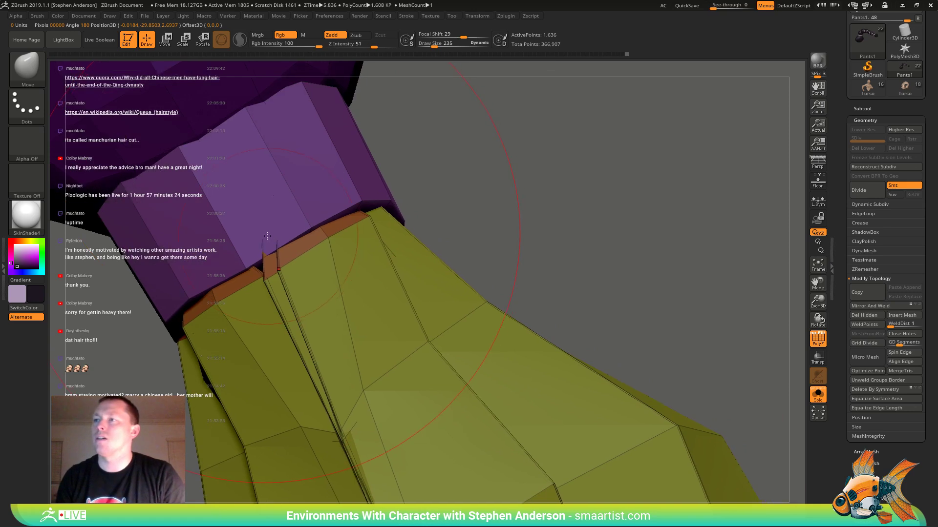
key("s")
left_click_drag(267, 237, 259, 237)
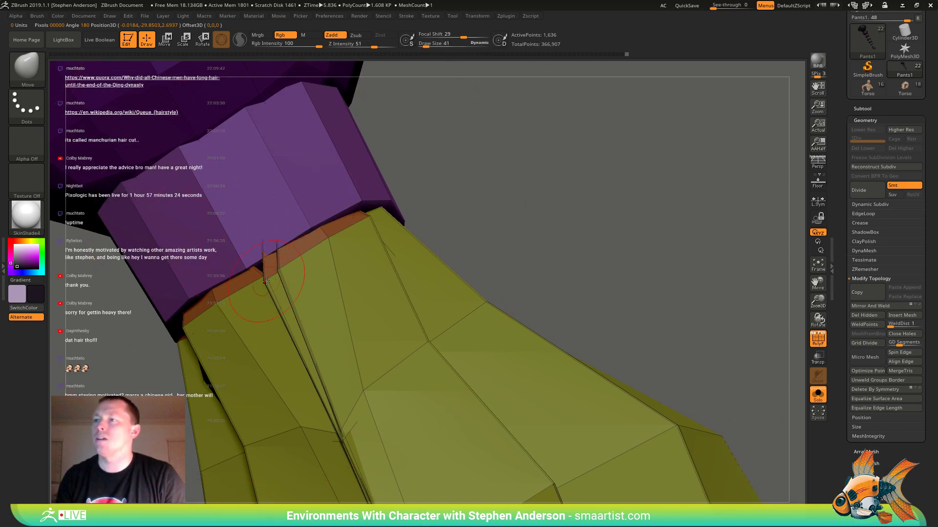
mouse_move(266, 281)
left_mouse_down()
mouse_move(250, 278)
mouse_move(272, 269)
left_mouse_up()
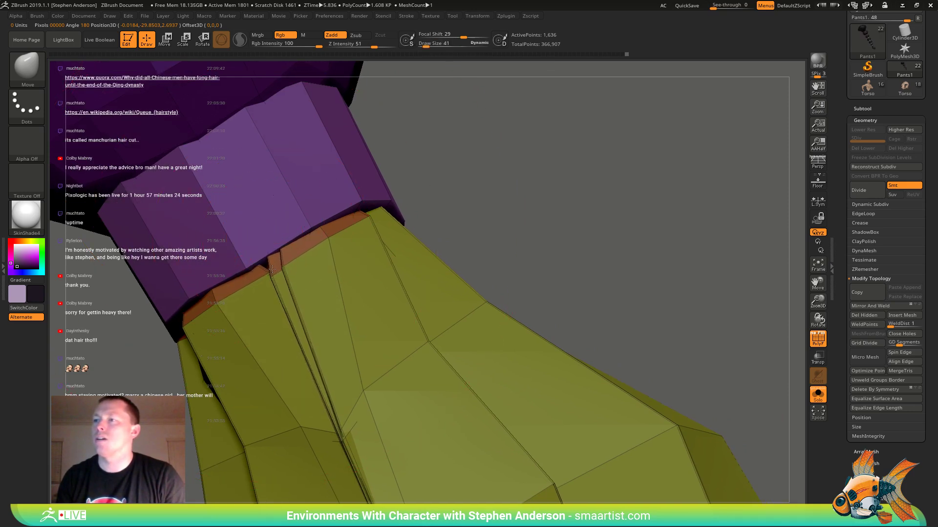
- Hide the wireframe, preview the ponytail smoothed with subdivision, then return to the low-poly display and clear the mask
key("shift+f")
key("d")
key("d")
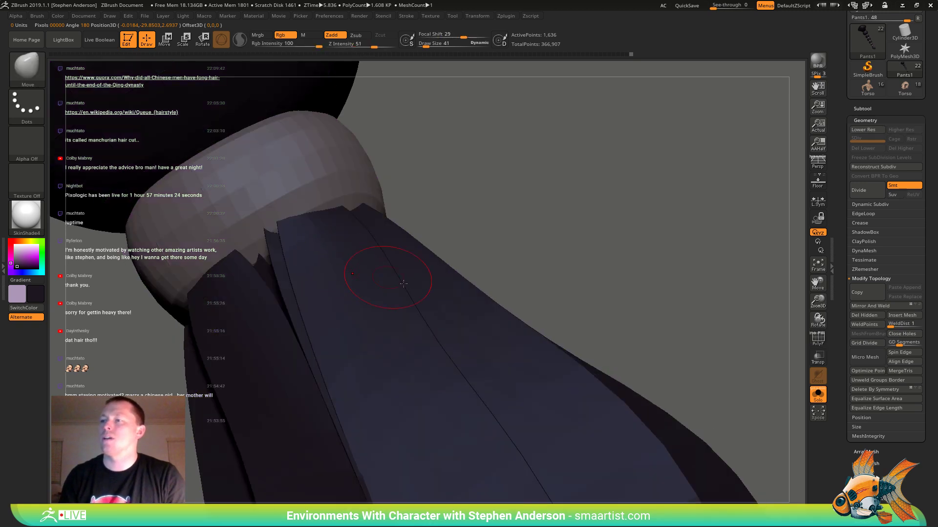
mouse_move(387, 260)
right_mouse_down("ctrl")
mouse_move(421, 226)
mouse_move(415, 263)
mouse_move(437, 242)
mouse_move(489, 237)
mouse_move(537, 209)
right_mouse_up("ctrl")
key("shift+d")
key("shift+d")
left_click(537, 210, "ctrl")
- Mask all but the strand beside the ring, set the draw size to 136, and tuck its upper end under the ring with Move
key("e")
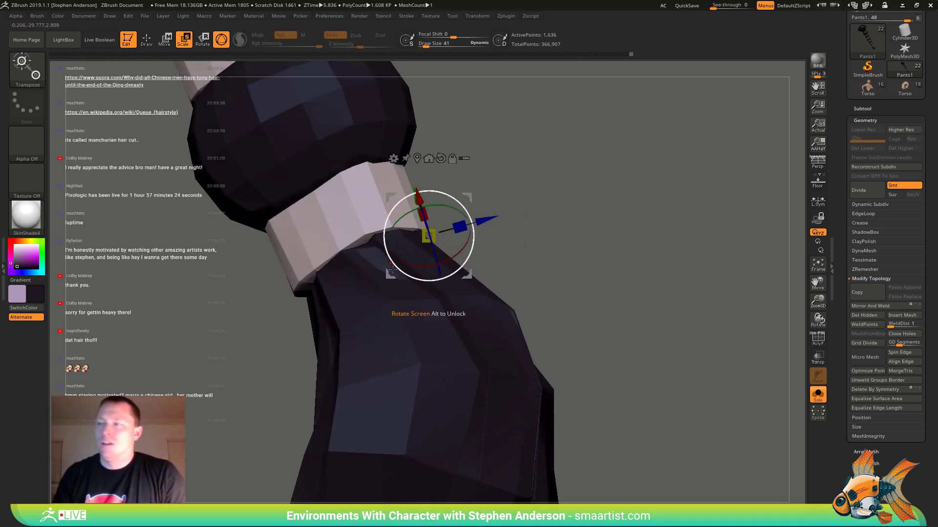
right_click_drag(382, 269, 400, 272)
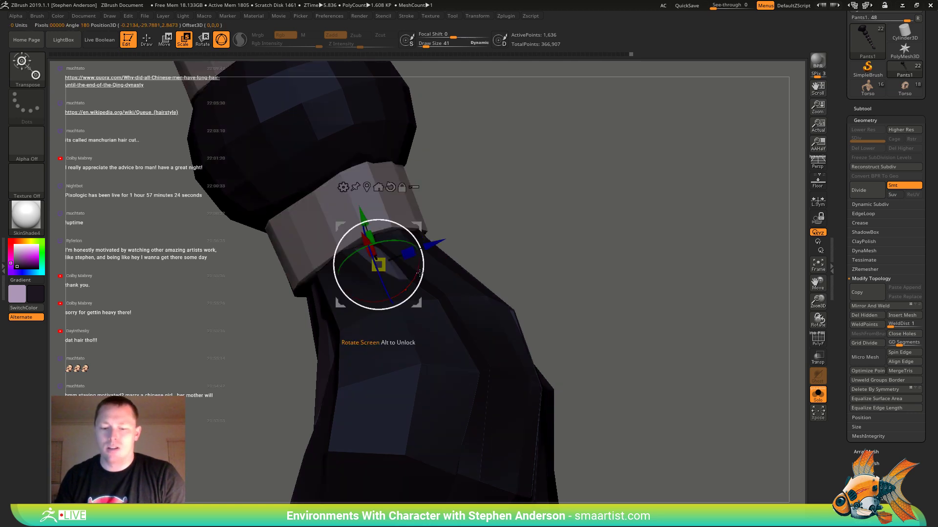
type("qs136")
key("Return")
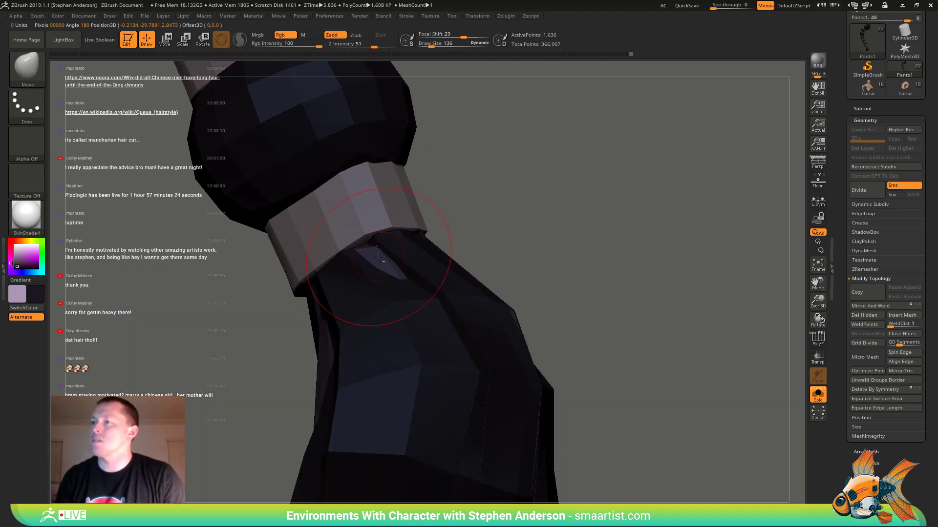
left_click_drag(361, 254, 363, 249)
right_click_drag(366, 253, 421, 255)
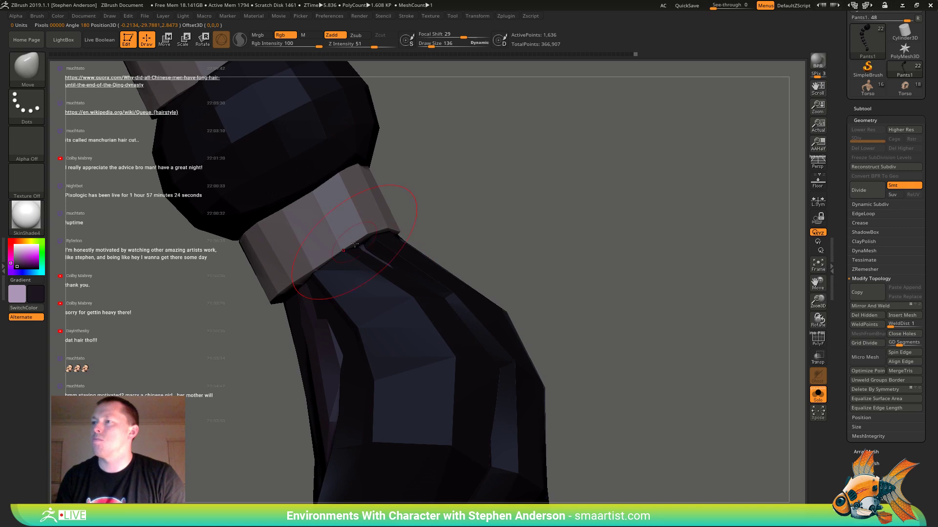
mouse_move(361, 247)
right_mouse_down()
mouse_move(384, 251)
mouse_move(385, 261)
mouse_move(371, 268)
right_mouse_up()
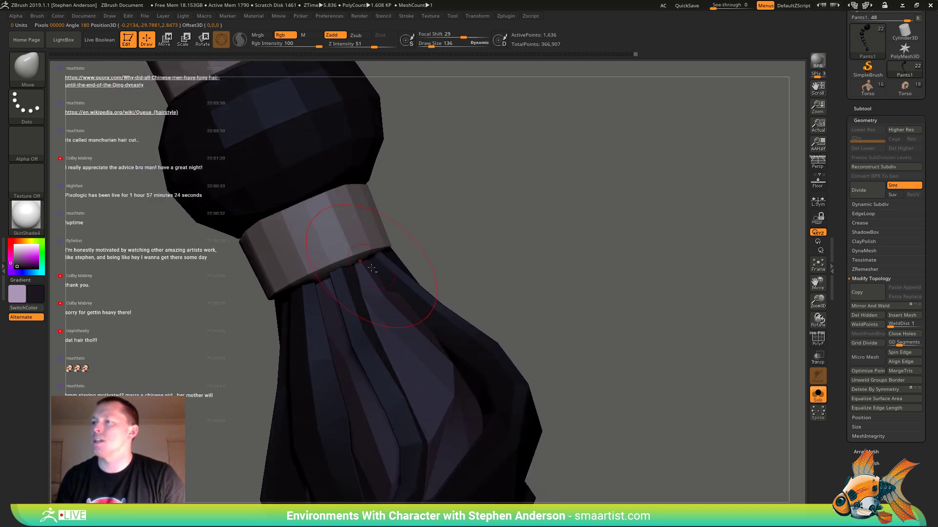
left_click_drag(352, 271, 351, 274)
mouse_move(350, 276)
right_mouse_down()
mouse_move(308, 306)
mouse_move(283, 308)
right_mouse_up()
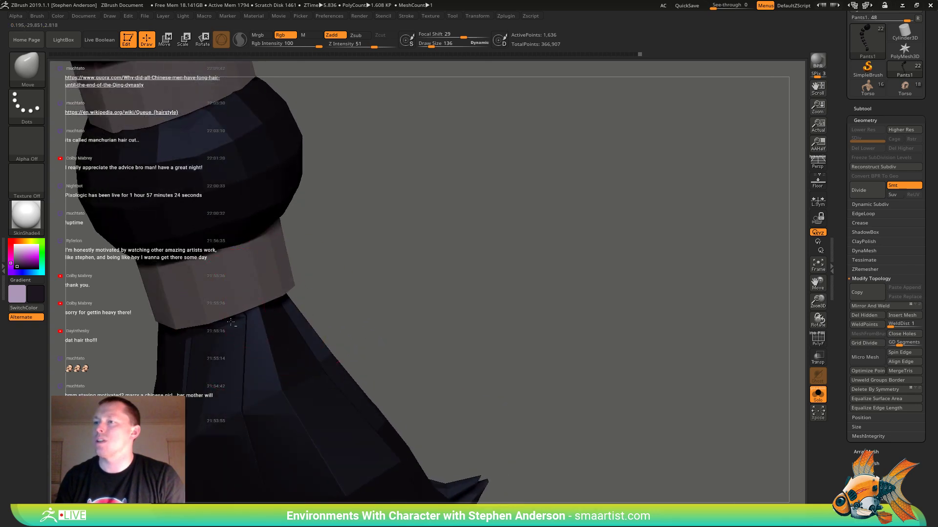
- Inspect the isolated ponytail with and without the polygroup wireframe, then turn off Solo to show the whole character
left_click_drag(230, 323, 232, 326)
mouse_move(234, 327)
right_mouse_down()
mouse_move(249, 337)
mouse_move(345, 282)
mouse_move(328, 310)
mouse_move(391, 264)
mouse_move(354, 338)
mouse_move(391, 312)
mouse_move(446, 322)
mouse_move(419, 241)
mouse_move(488, 342)
mouse_move(501, 332)
mouse_move(449, 236)
right_mouse_up()
key("shift+f")
scroll(889, 471, "down", 4)
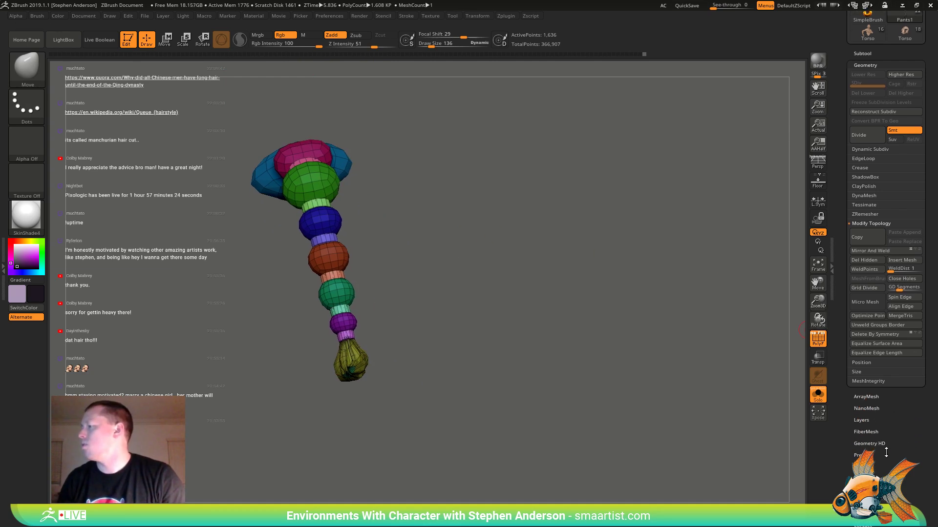
right_click_drag(547, 298, 680, 372)
key("shift+f")
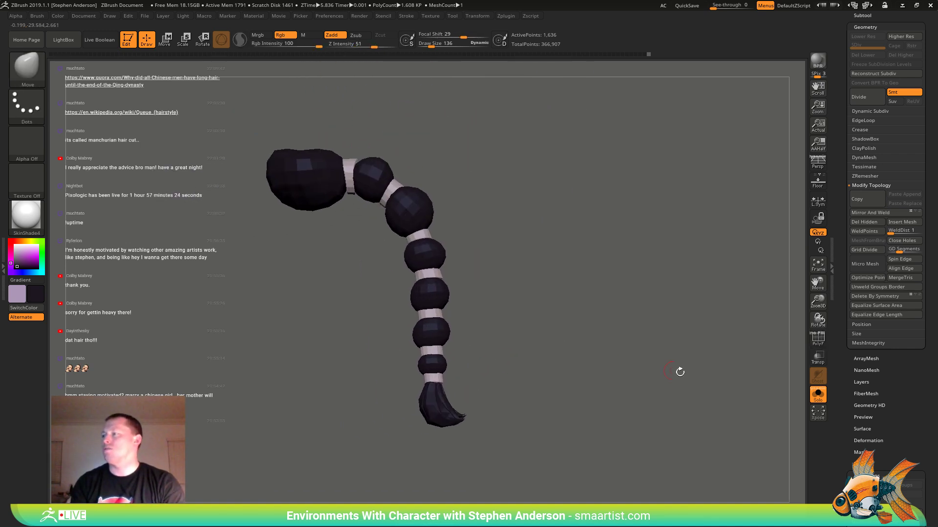
left_click(820, 399)
right_click_drag(534, 326, 623, 360)
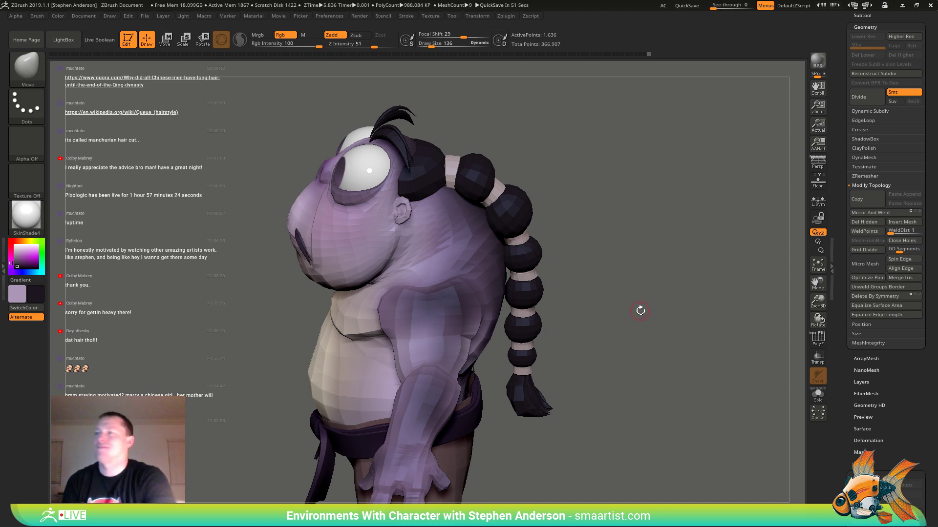
left_click_drag(605, 313, 633, 291)
mouse_move(633, 292)
right_mouse_down("shift")
mouse_move(638, 283)
mouse_move(618, 442)
right_mouse_up("shift")
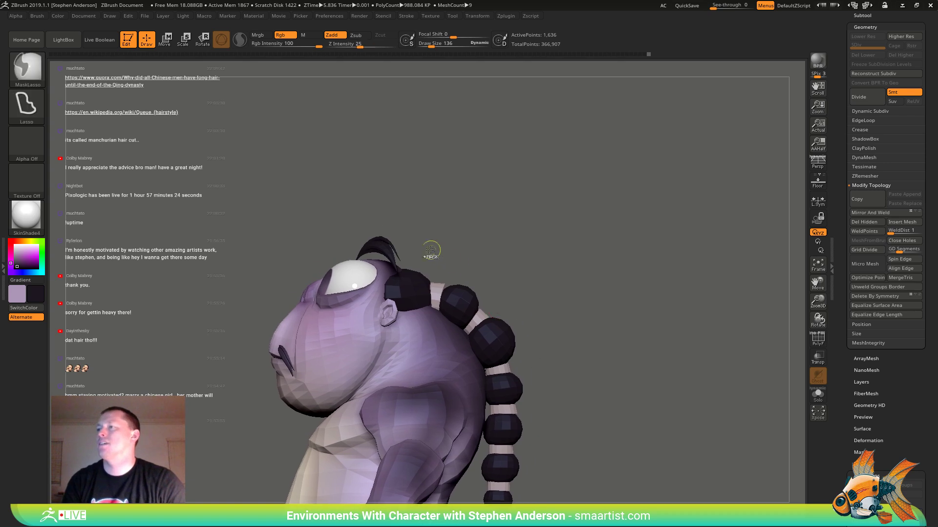
- Adjust the hair bun's edge at the first ring tie with the Move Topological brush at draw size 424
mouse_move(441, 271)
right_mouse_down("ctrl")
mouse_move(474, 313)
mouse_move(506, 442)
right_mouse_up("ctrl")
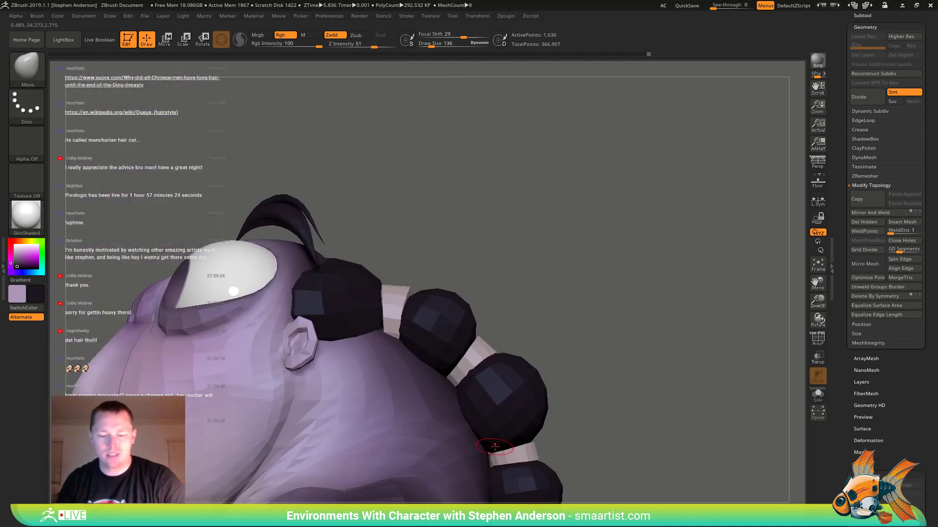
key("b")
key("m")
key("t")
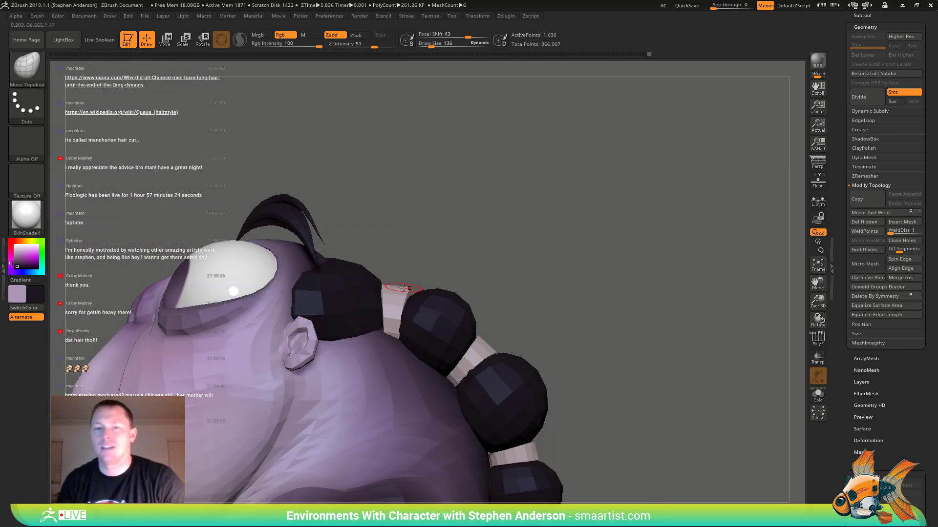
key("s")
left_click_drag(411, 288, 413, 288)
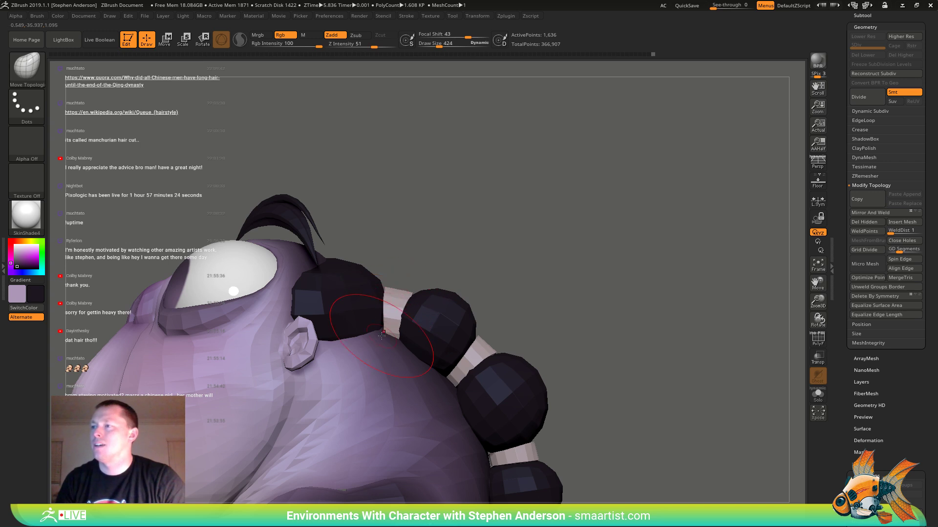
mouse_move(381, 326)
right_mouse_down()
mouse_move(409, 333)
mouse_move(418, 298)
right_mouse_up()
key("ctrl")
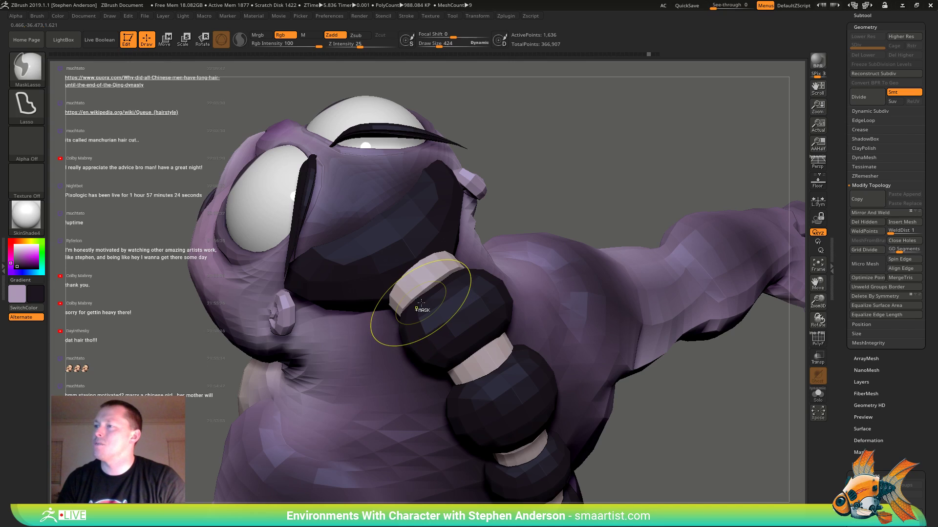
right_click_drag(407, 291, 419, 287)
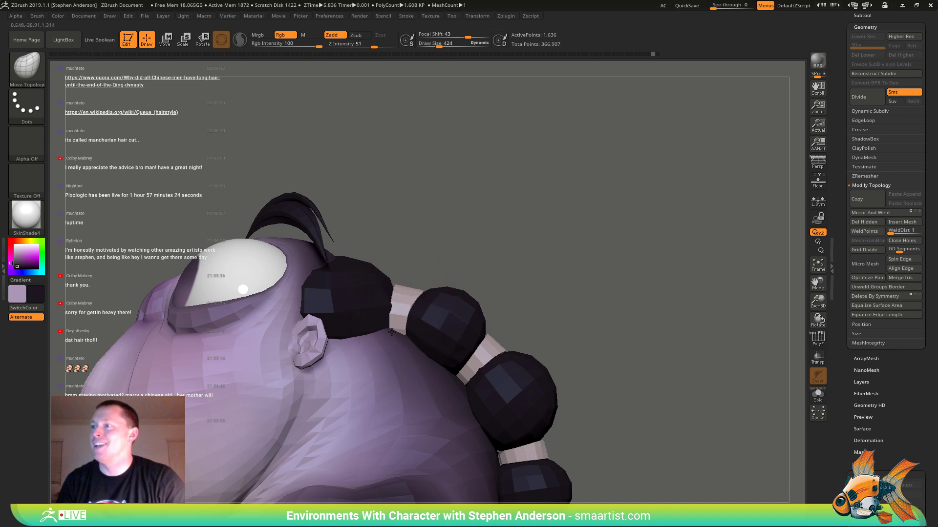
- Reduce the Move Topological draw size to 323 and check the first ring tie from above and the side
mouse_move(400, 311)
right_mouse_down()
mouse_move(404, 280)
mouse_move(416, 272)
right_mouse_up()
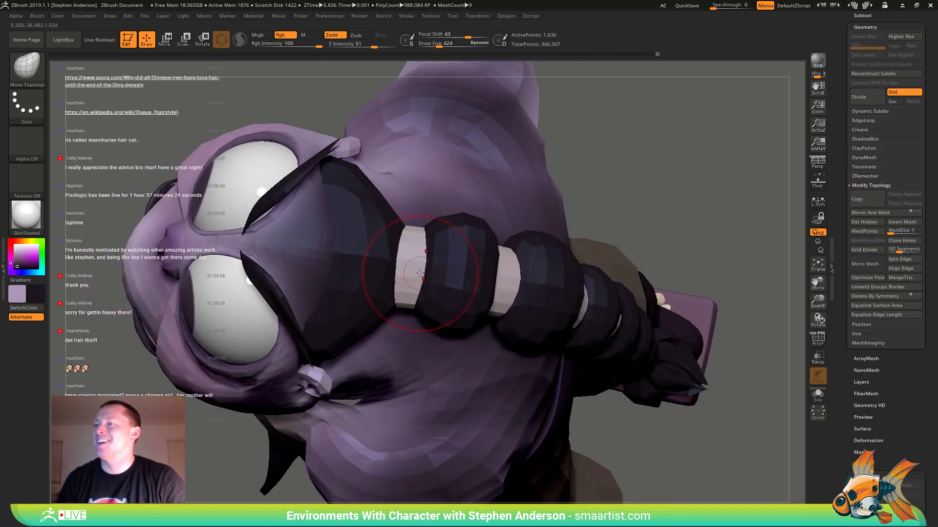
key("bracketleft")
key("bracketleft")
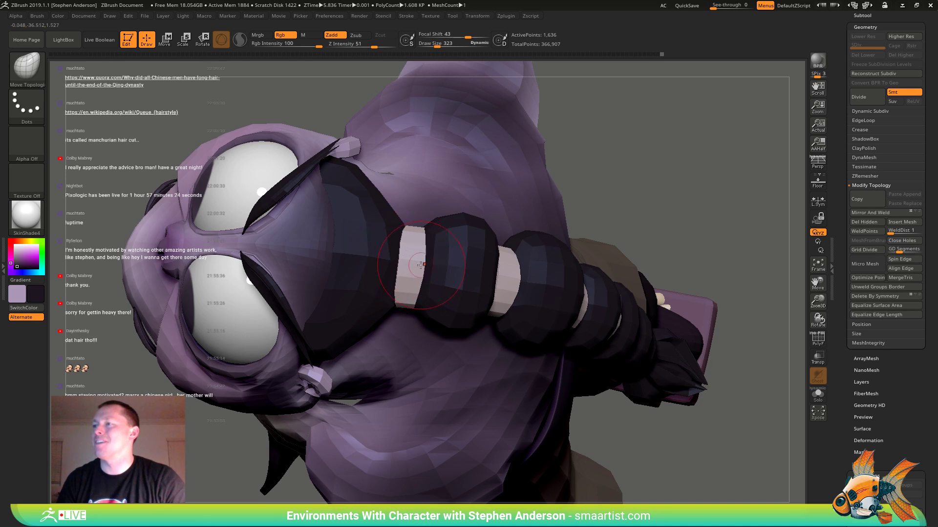
mouse_move(423, 264)
right_mouse_down()
mouse_move(432, 254)
mouse_move(466, 267)
right_mouse_up()
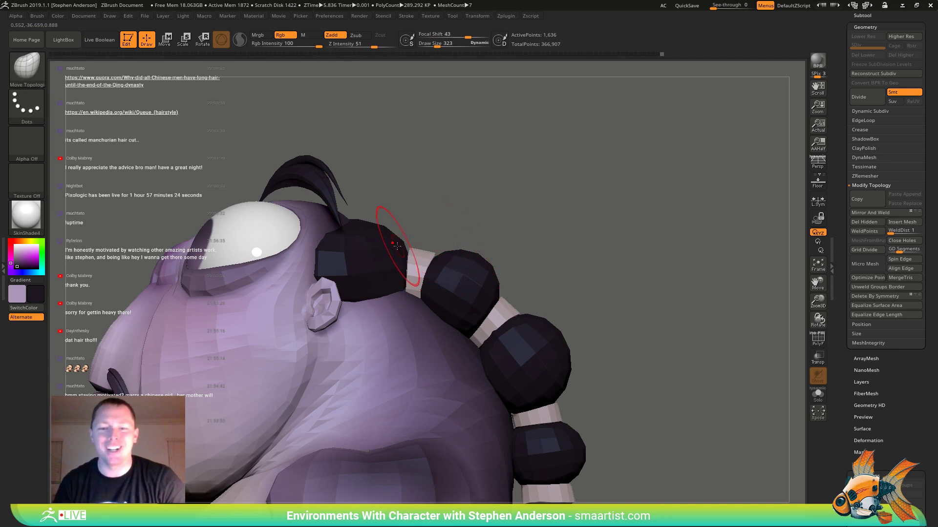
right_click_drag(386, 252, 428, 285)
- Mask the ponytail above the last bead's lower half and move the ring tie and tuft down to lengthen the bead
right_click_drag(368, 371, 390, 359, "ctrl")
right_click_drag(390, 359, 399, 331, "alt")
mouse_move(405, 325)
left_mouse_down("ctrl")
mouse_move(448, 356)
mouse_move(370, 466)
mouse_move(295, 386)
mouse_move(320, 337)
mouse_move(374, 322)
left_mouse_up("ctrl")
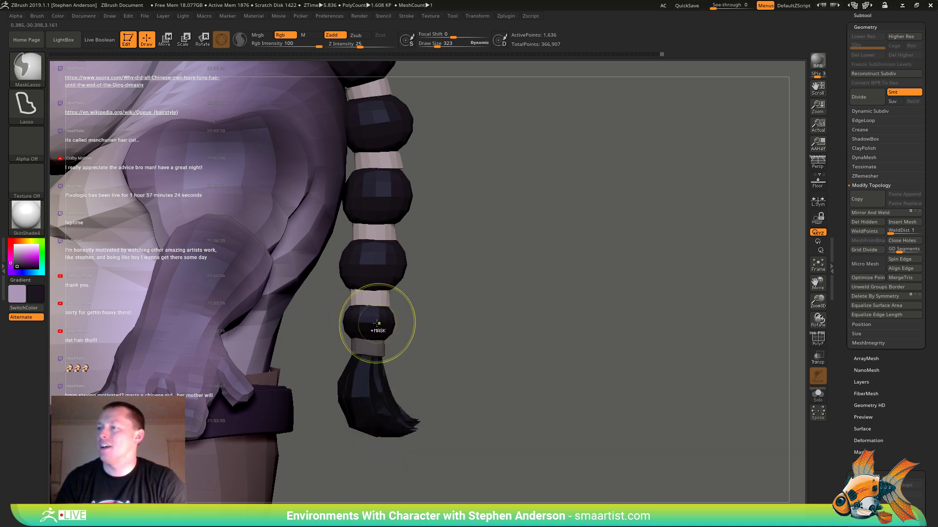
left_click(447, 338, "ctrl")
key("w")
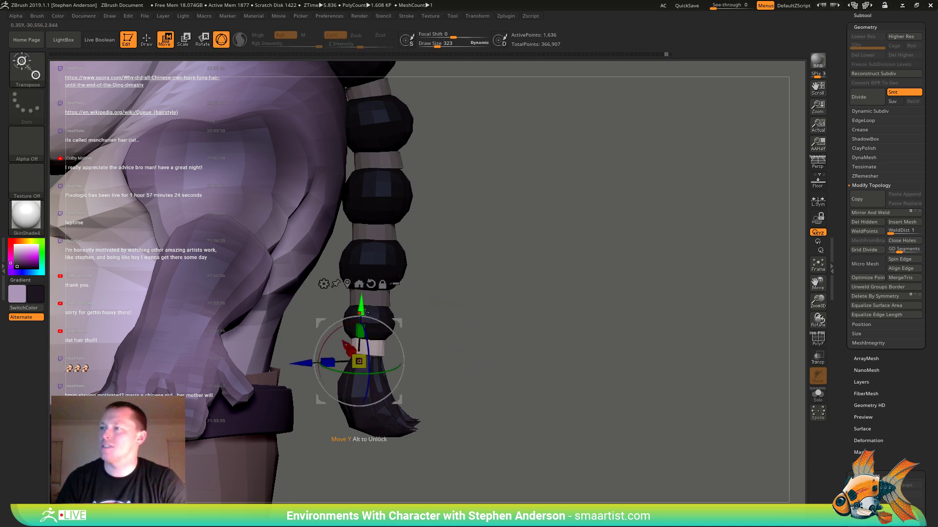
left_click_drag(363, 311, 362, 344)
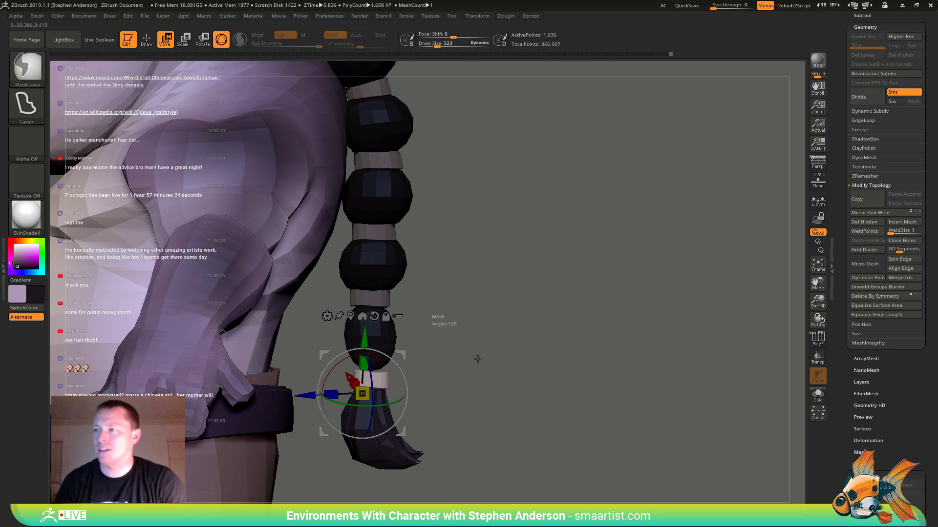
- Slim and taper the lower end of the last bead with the Move brush at draw size 382
key("b")
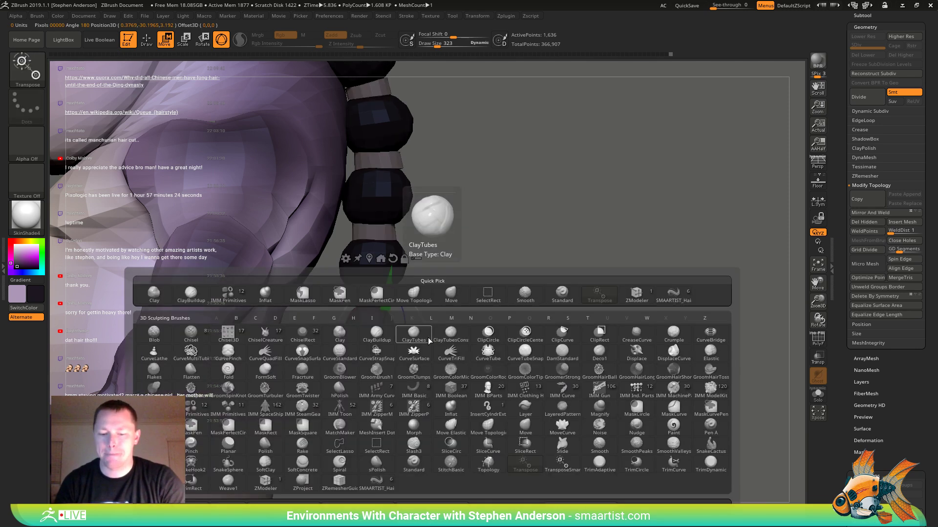
key("m")
key("v")
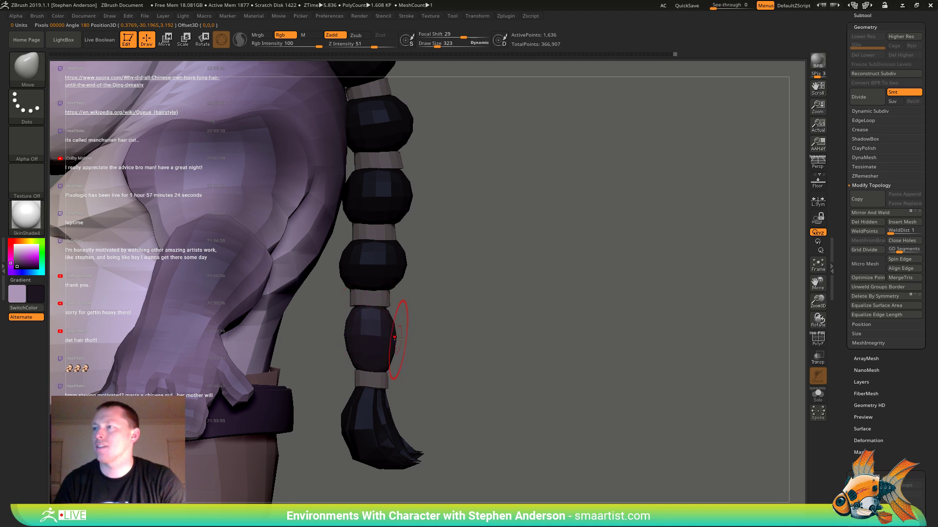
key("s")
left_click_drag(373, 364, 369, 371)
key("s")
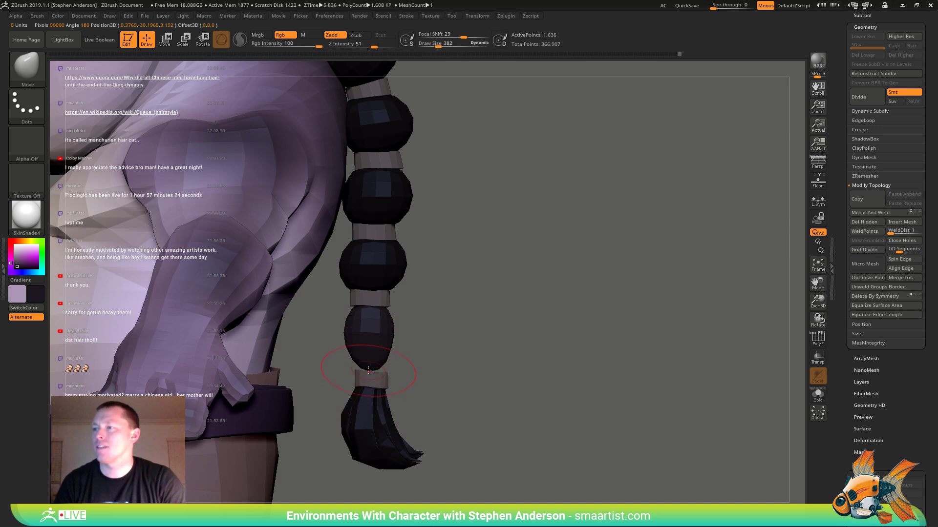
- Mask all but the last ring tie and tuft, move them up against the tapered bead, and clear the mask
key("ctrl")
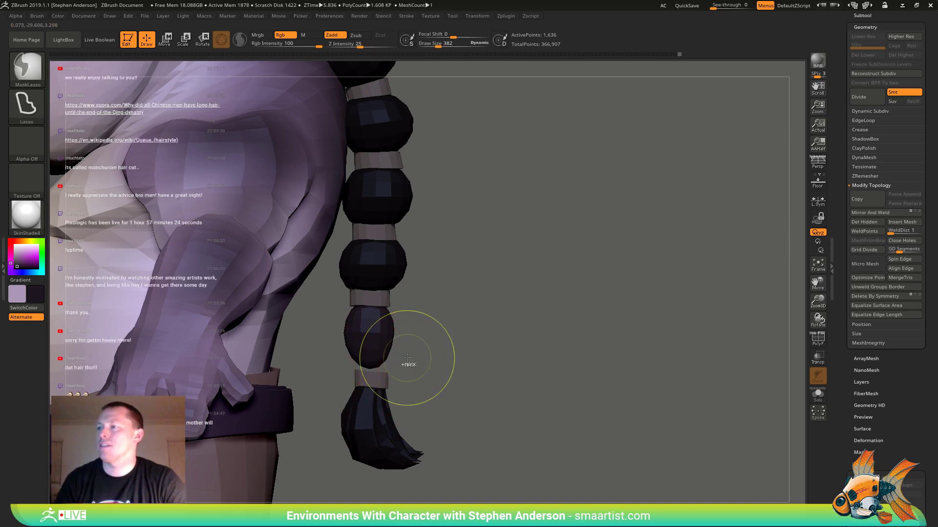
mouse_move(391, 367)
left_mouse_down("ctrl")
mouse_move(476, 424)
mouse_move(351, 490)
mouse_move(305, 420)
mouse_move(328, 362)
left_mouse_up("ctrl")
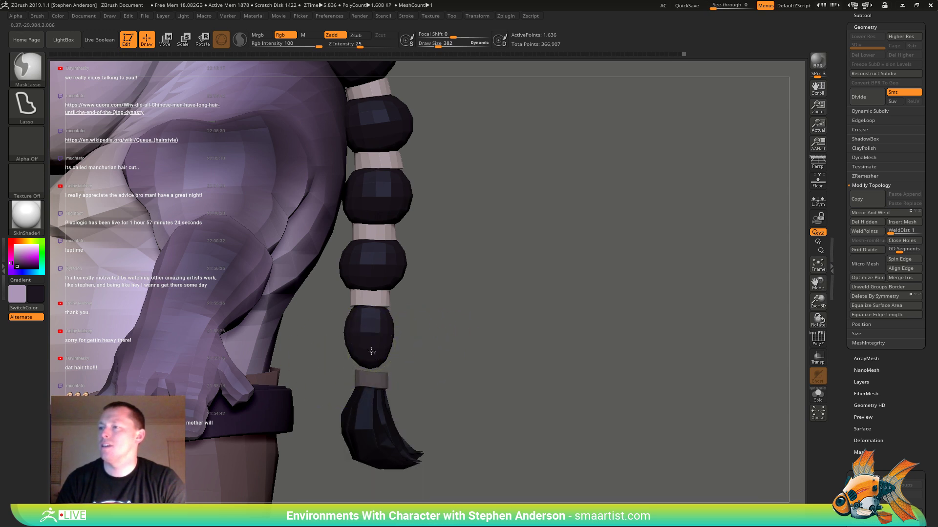
left_click(429, 357, "ctrl")
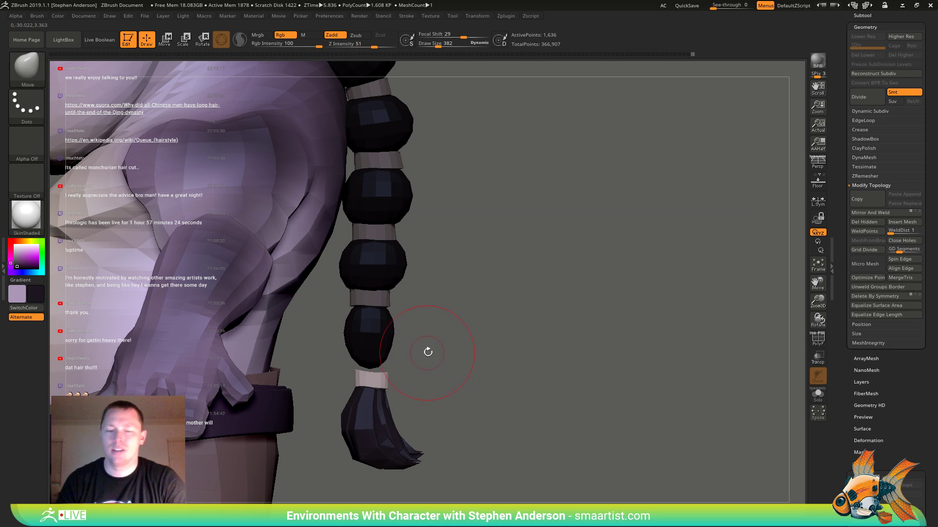
key("w")
left_click_drag(421, 301, 419, 292)
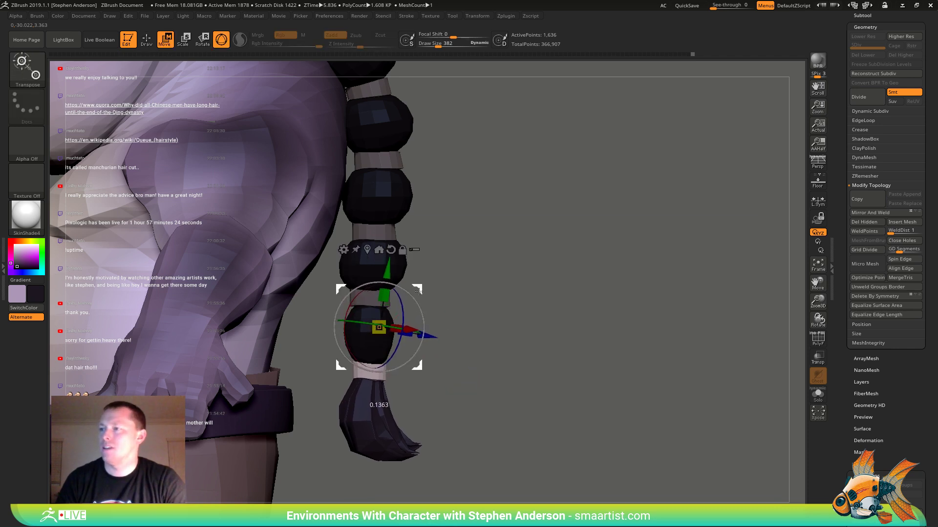
key("q")
left_click_drag(426, 342, 444, 335, "ctrl")
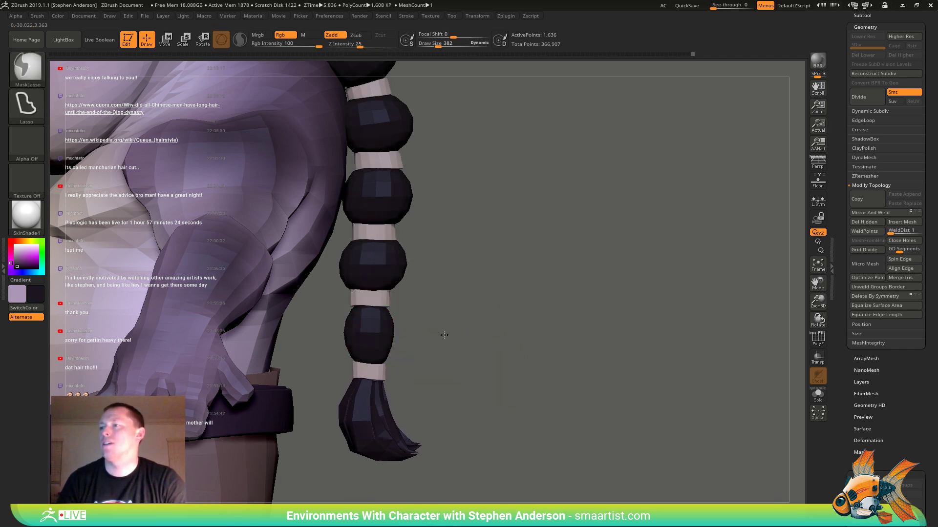
- Fill out the side of the tuft from underneath with the Move brush, then check the full character
key("f")
left_click_drag(416, 249, 420, 331)
mouse_move(383, 330)
right_mouse_down()
mouse_move(342, 327)
mouse_move(367, 320)
mouse_move(425, 332)
mouse_move(397, 317)
mouse_move(397, 304)
mouse_move(419, 333)
mouse_move(429, 385)
mouse_move(387, 316)
right_mouse_up()
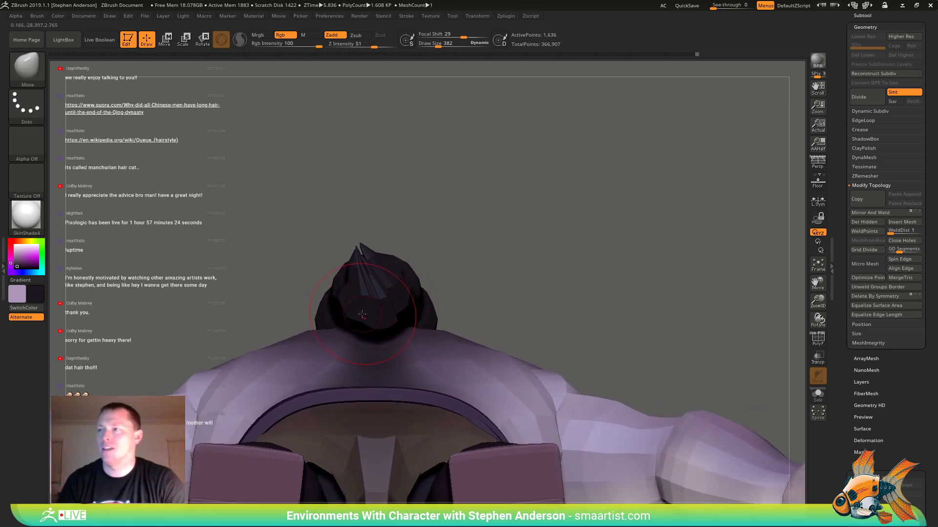
left_click_drag(363, 273, 379, 263)
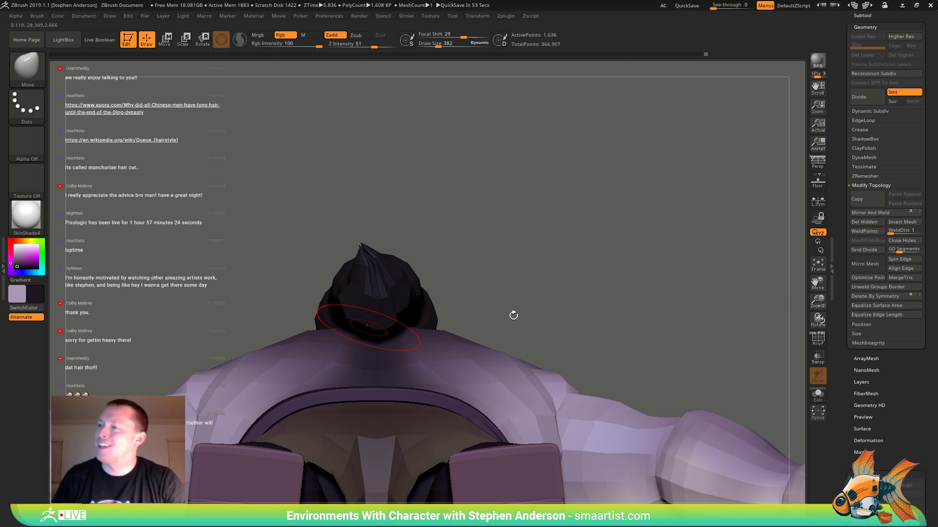
left_click_drag(457, 260, 495, 225)
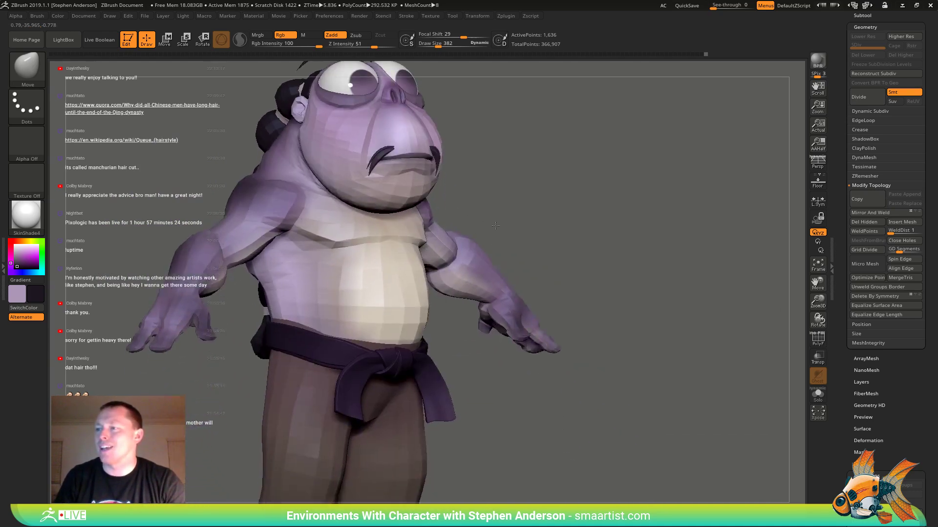
right_click_drag(495, 226, 420, 230, "ctrl")
right_click_drag(390, 274, 524, 327)
- Save the tool as CharB_02 in the _CandyLand project folder
key("ctrl+s")
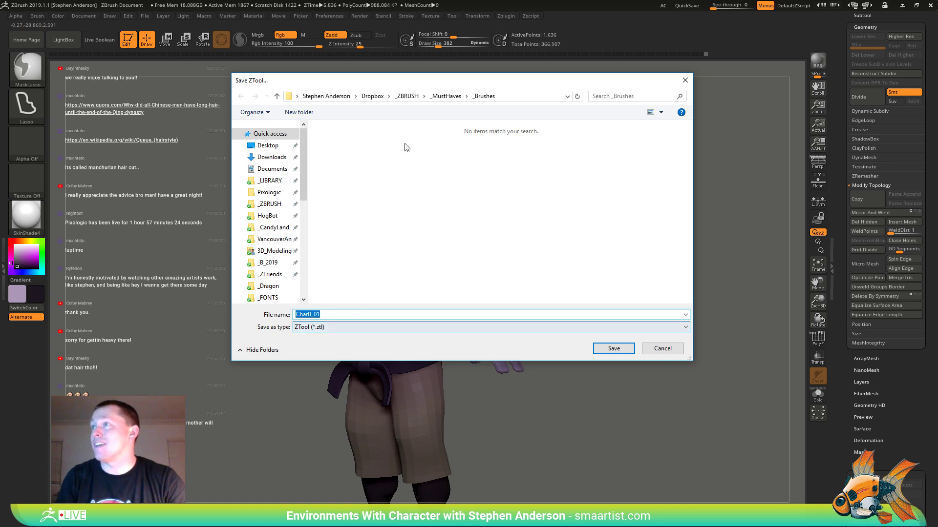
left_click(275, 228)
left_click(330, 317)
double_click(349, 315)
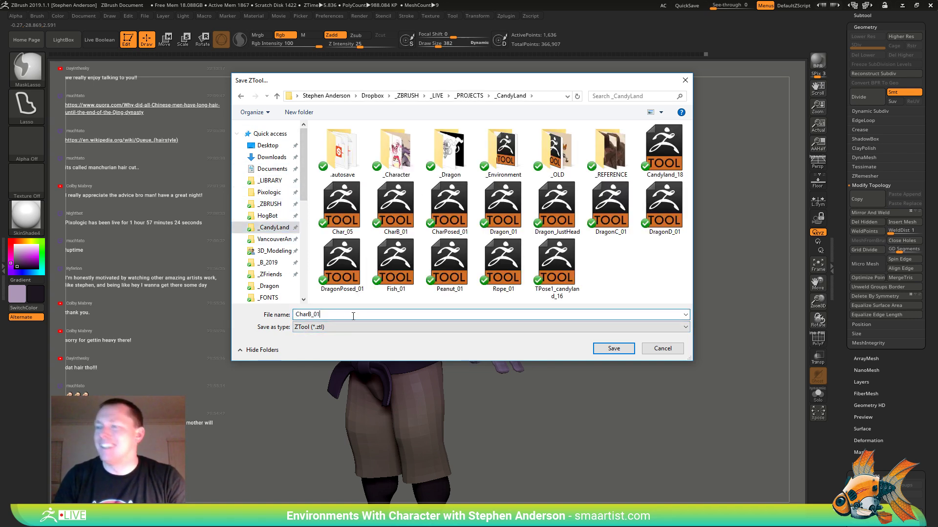
key("BackSpace")
type("2")
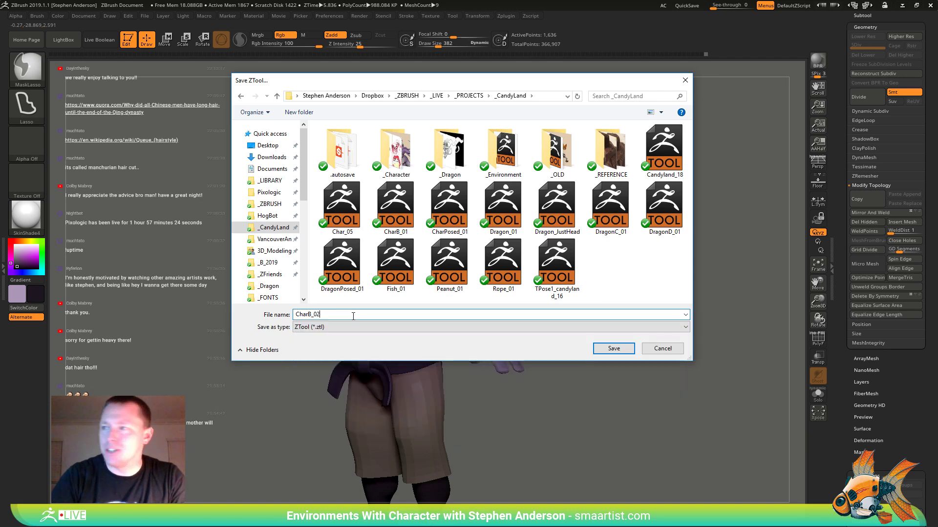
left_click(616, 349)
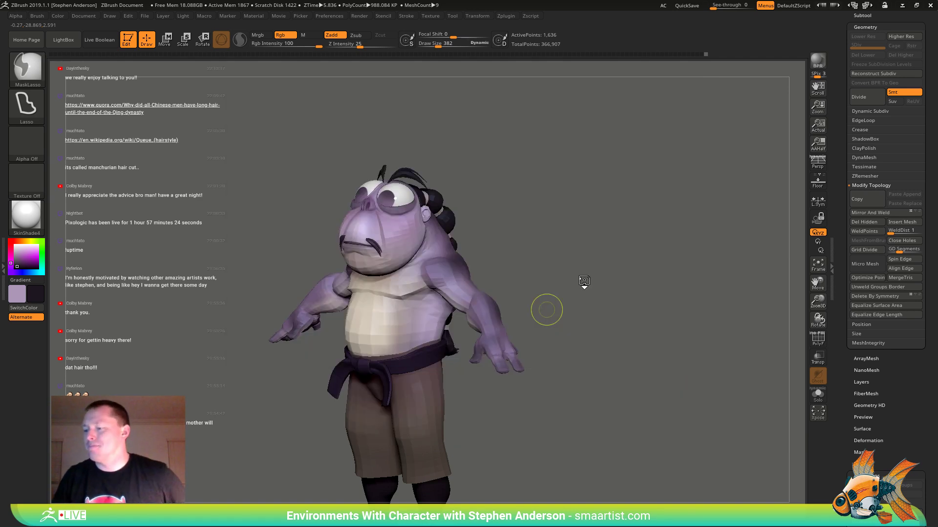
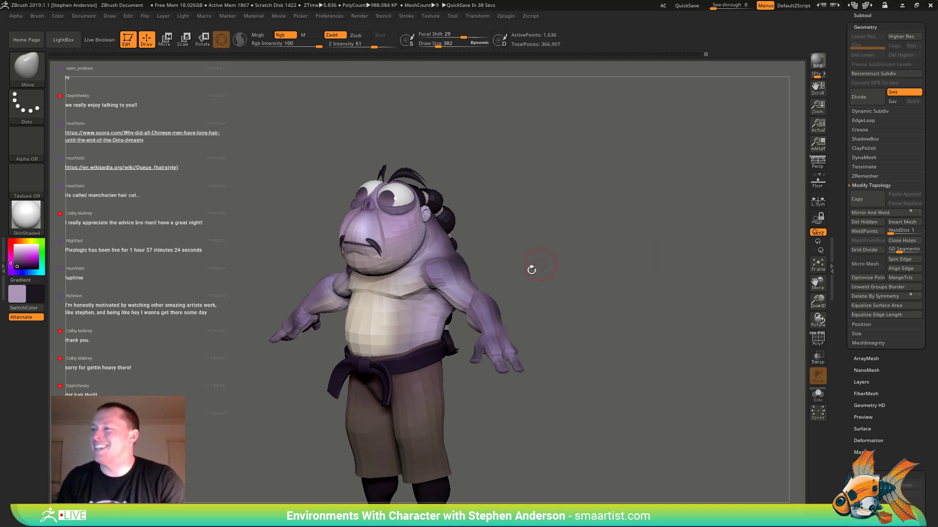
- Examine the whole character from the side and front, then the hairline around the ear up close
left_click_drag(532, 270, 516, 289)
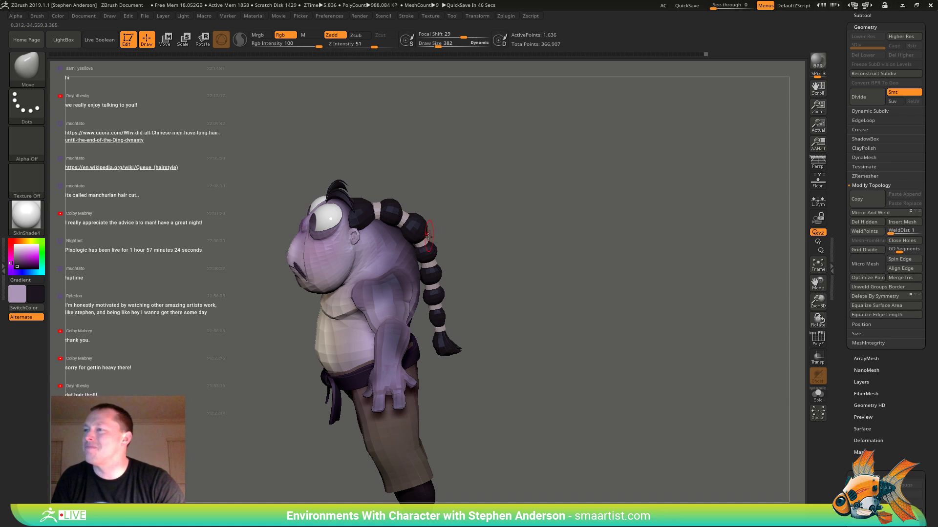
left_click_drag(501, 289, 540, 272)
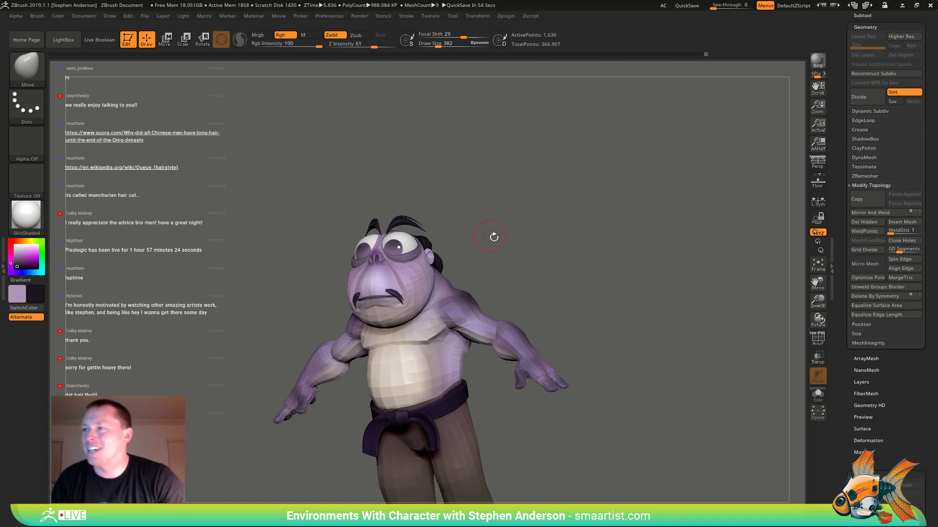
left_click_drag(493, 236, 399, 276)
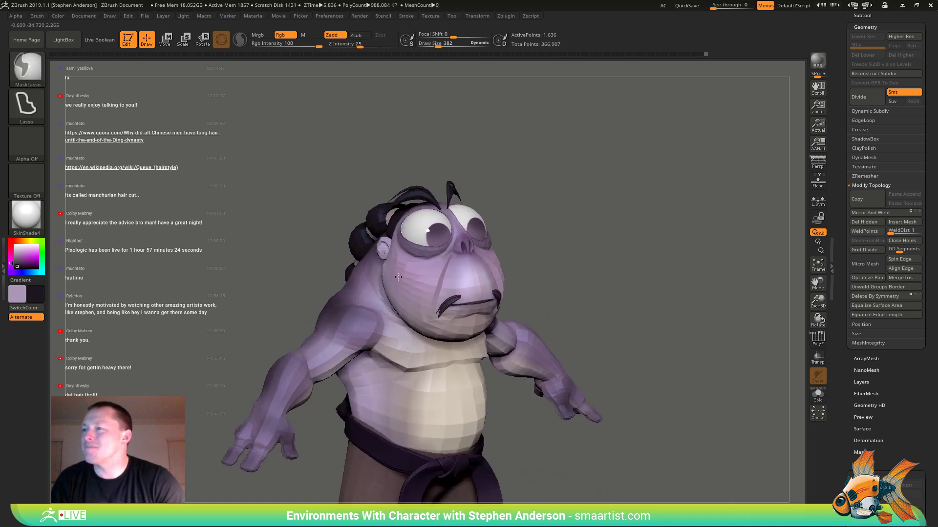
mouse_move(398, 277)
right_mouse_down("ctrl")
mouse_move(361, 303)
mouse_move(395, 297)
mouse_move(439, 264)
mouse_move(396, 287)
mouse_move(398, 271)
mouse_move(373, 296)
right_mouse_up("ctrl")
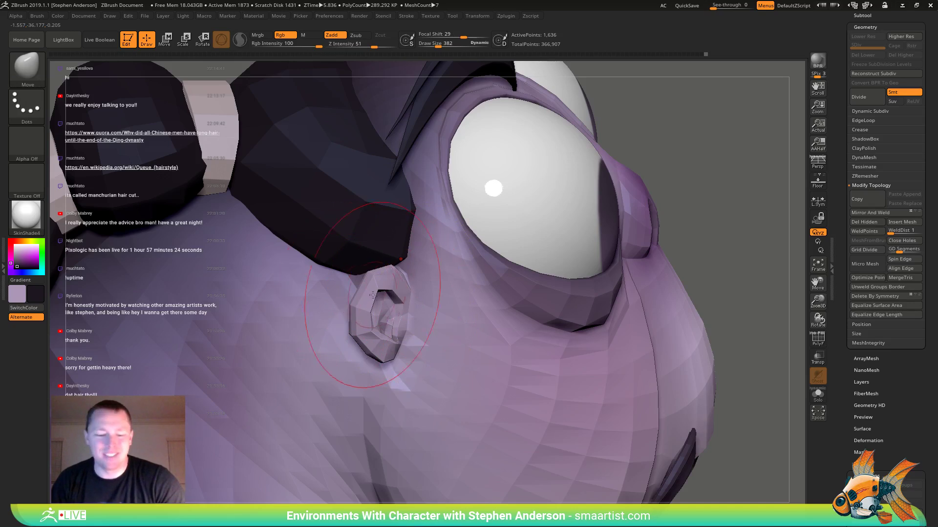
- Select the torso subtool, isolate the ear's outer rim by its polygroup, and invert the visibility
key("shift+f")
left_click(370, 291, "alt")
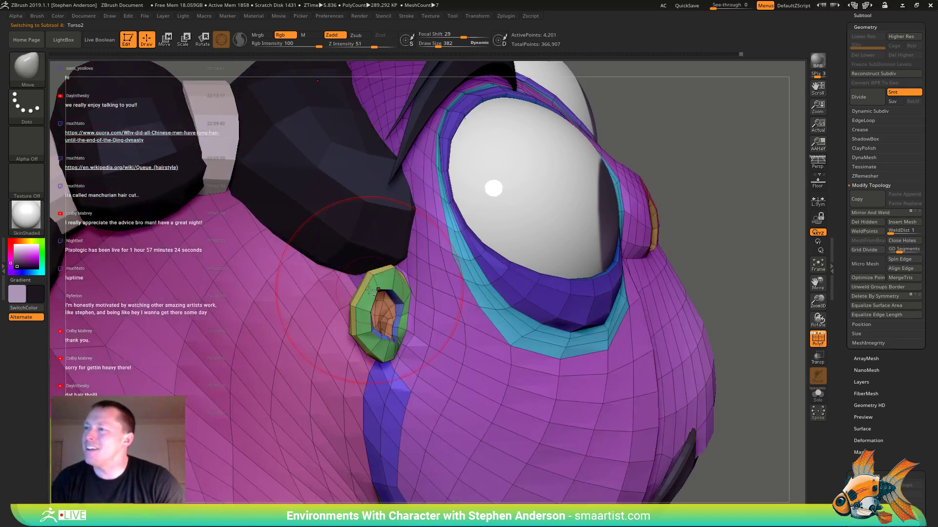
left_click(371, 293, "ctrl+shift")
left_click_drag(398, 298, 420, 274)
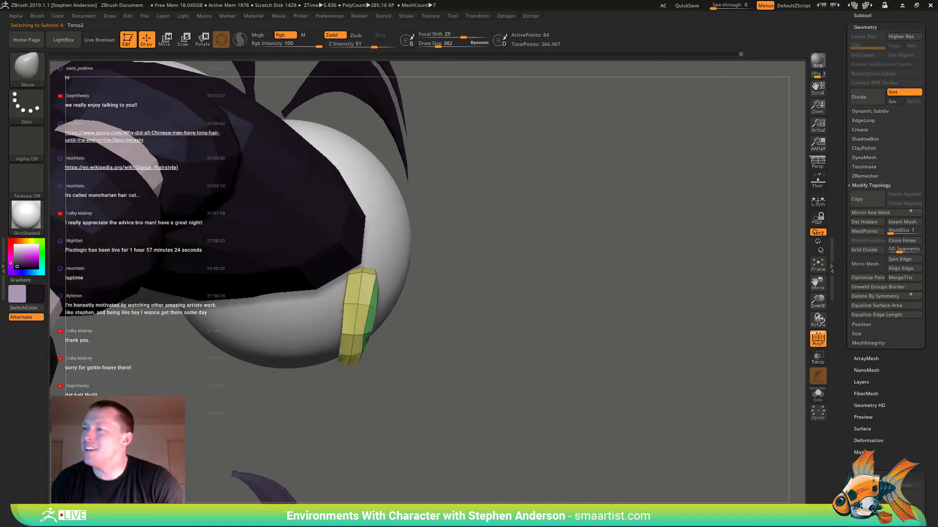
right_click_drag(421, 274, 452, 278)
right_click_drag(451, 278, 618, 225, "ctrl")
left_click_drag(612, 188, 681, 234, "ctrl+shift")
key("shift+f")
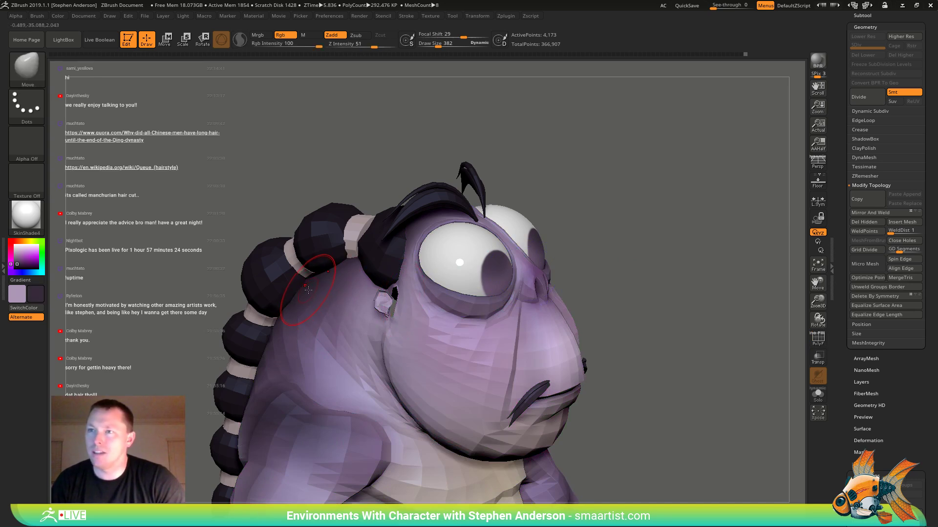
- Isolate the ear rim again, paint it darker with the Standard brush at draw size 204, and show the whole torso
key("b")
key("t")
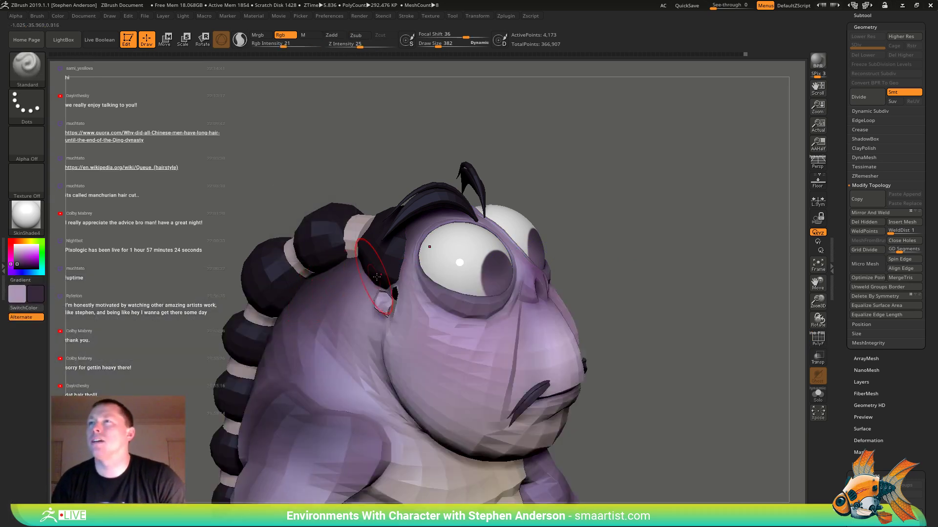
left_click_drag(588, 191, 655, 233, "ctrl+shift")
mouse_move(386, 251)
right_mouse_down("ctrl")
mouse_move(386, 293)
mouse_move(388, 279)
right_mouse_up("ctrl")
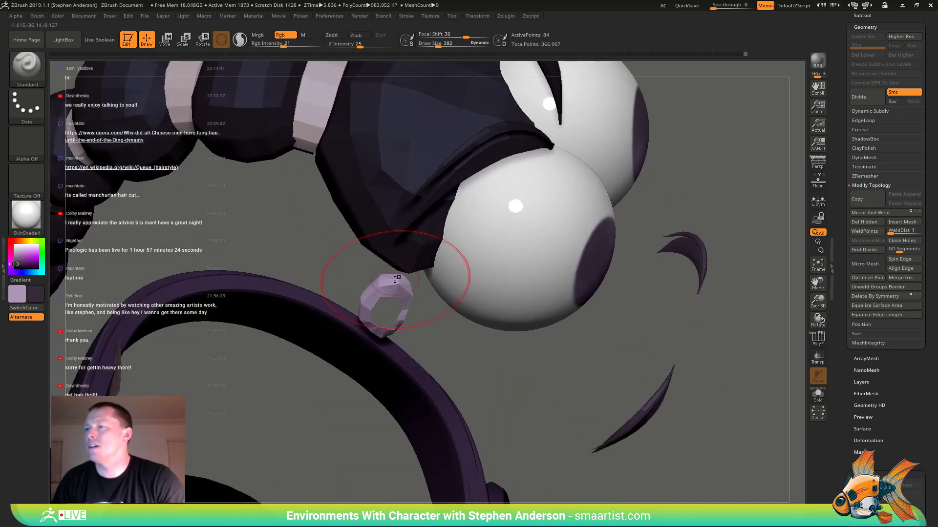
key("s")
mouse_move(415, 279)
left_mouse_down()
mouse_move(385, 279)
mouse_move(426, 284)
left_mouse_up()
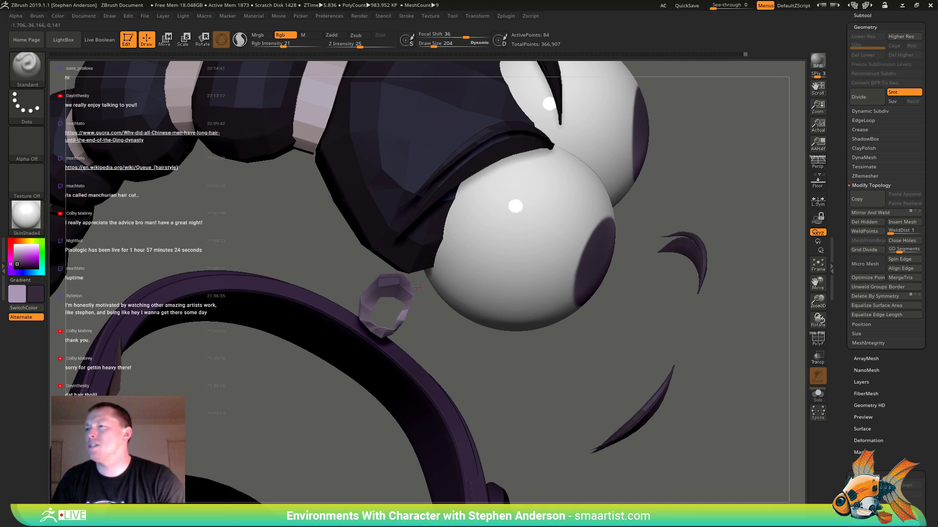
right_click_drag(366, 347, 365, 313)
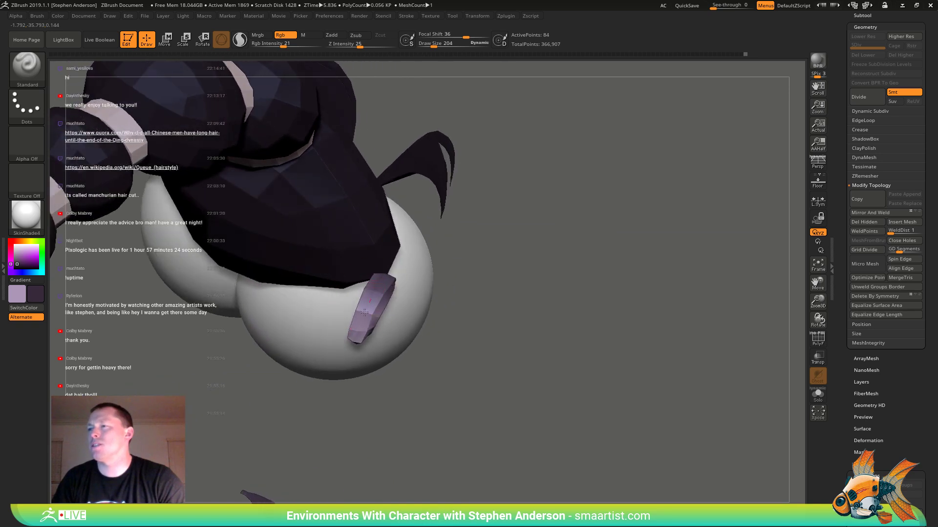
right_click_drag(373, 347, 293, 325)
left_click(615, 245, "ctrl+shift")
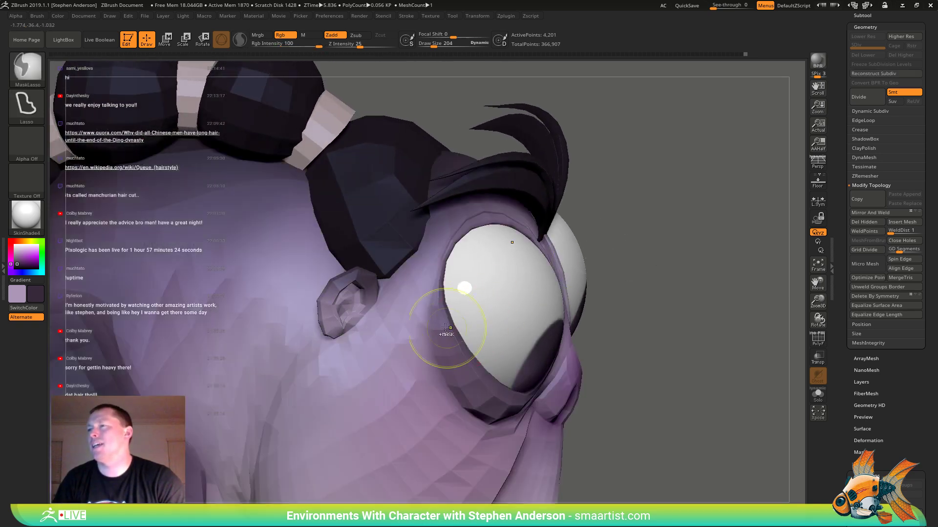
- Paint shading inside the ear, and set the Smooth brush to affect colour only, with Rgb on and Zadd off
right_click_drag(445, 335, 354, 317, "ctrl")
right_click_drag(354, 317, 458, 307, "ctrl")
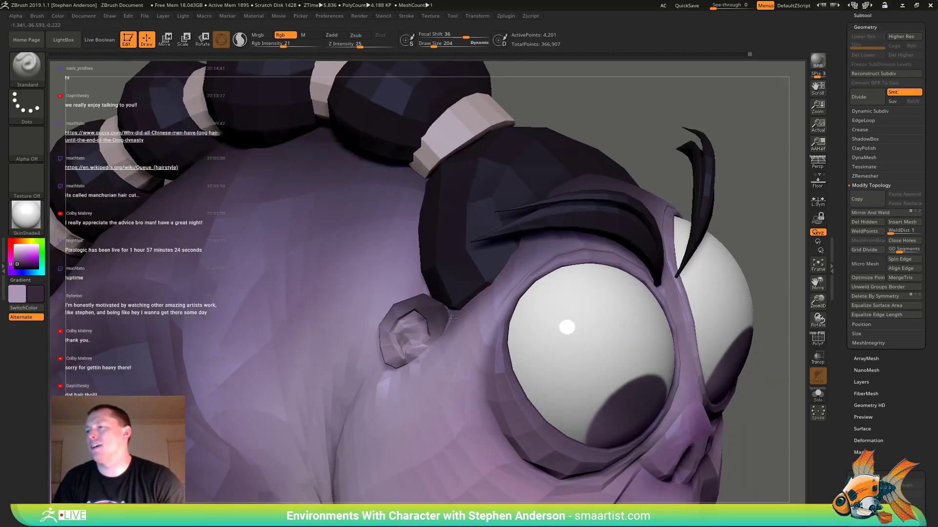
left_click_drag(436, 345, 420, 353)
right_click_drag(408, 357, 445, 347)
key("shift")
left_click(331, 35)
left_click(281, 35)
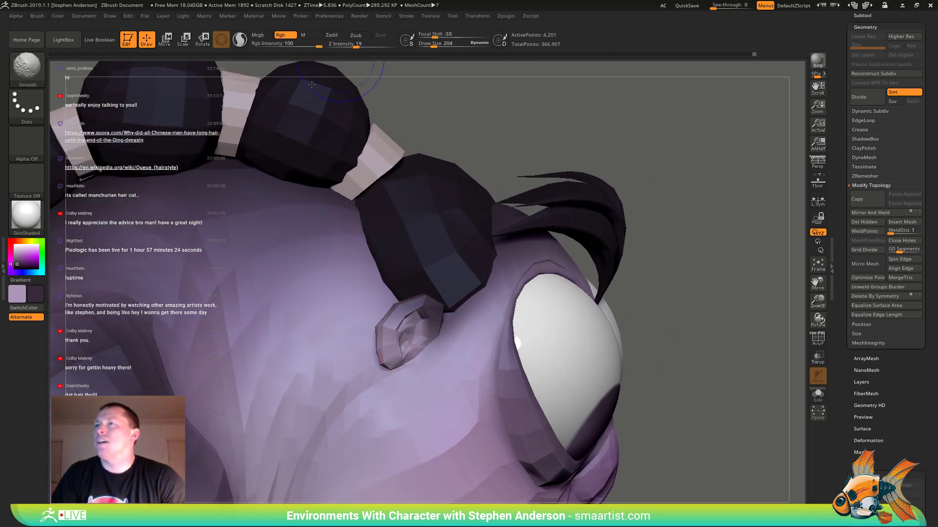
- Blend the paint on the ear and the skin around it with the Smooth brush
mouse_move(409, 347)
left_mouse_down("shift")
mouse_move(399, 361)
mouse_move(424, 351)
left_mouse_up("shift")
mouse_move(428, 351)
right_mouse_down()
mouse_move(397, 342)
mouse_move(397, 362)
mouse_move(430, 322)
mouse_move(408, 343)
right_mouse_up()
key("shift")
left_click_drag(408, 343, 405, 344, "shift")
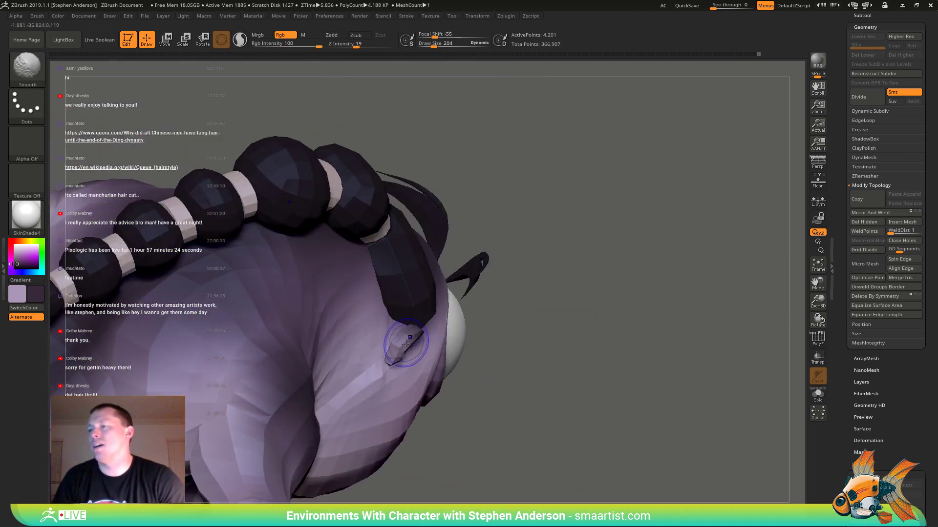
mouse_move(408, 347)
right_mouse_down()
mouse_move(345, 339)
mouse_move(347, 320)
mouse_move(405, 331)
right_mouse_up()
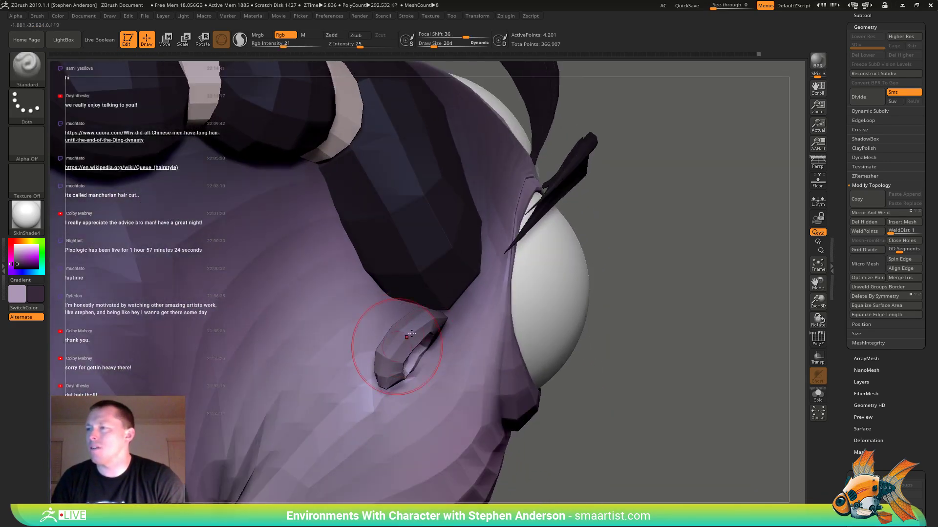
mouse_move(412, 334)
left_mouse_down("shift")
mouse_move(419, 322)
mouse_move(361, 307)
mouse_move(328, 236)
left_mouse_up("shift")
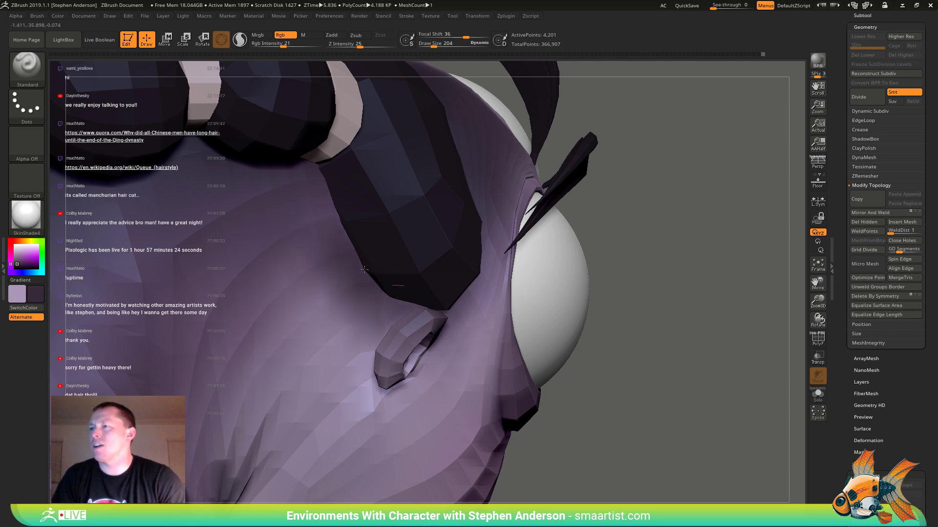
mouse_move(324, 201)
left_mouse_down("shift")
mouse_move(387, 314)
mouse_move(335, 219)
mouse_move(377, 293)
mouse_move(433, 318)
mouse_move(390, 337)
mouse_move(383, 331)
left_mouse_up("shift")
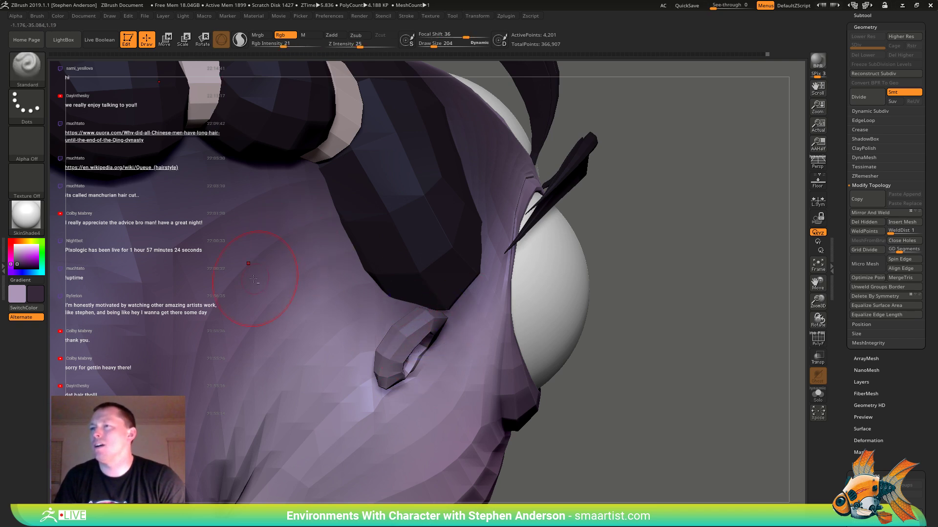
- Sample a dark purple from the model and paint the area where the ear meets the head at draw size 139
key("c")
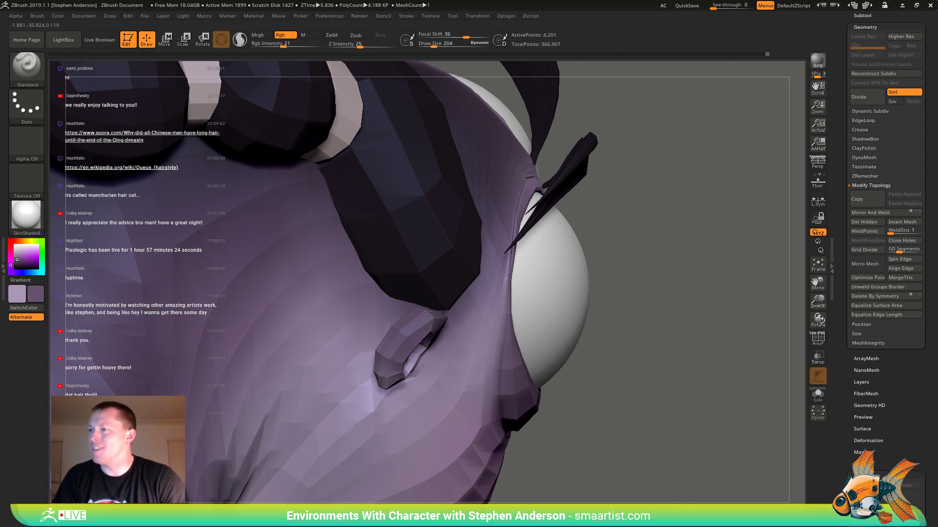
right_click_drag(436, 322, 342, 329)
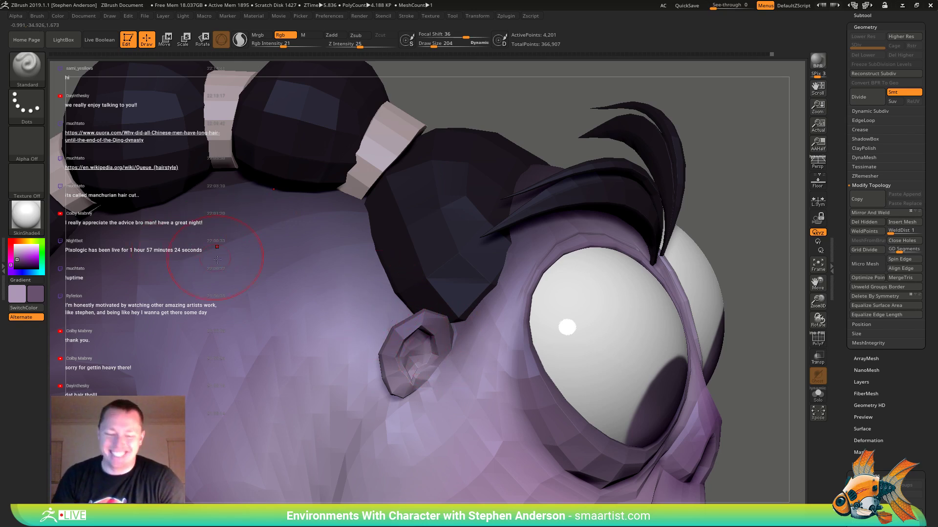
right_click_drag(331, 272, 368, 446)
key("c")
mouse_move(693, 279)
right_mouse_down("alt")
mouse_move(408, 292)
mouse_move(418, 301)
mouse_move(398, 293)
right_mouse_up("alt")
key("s")
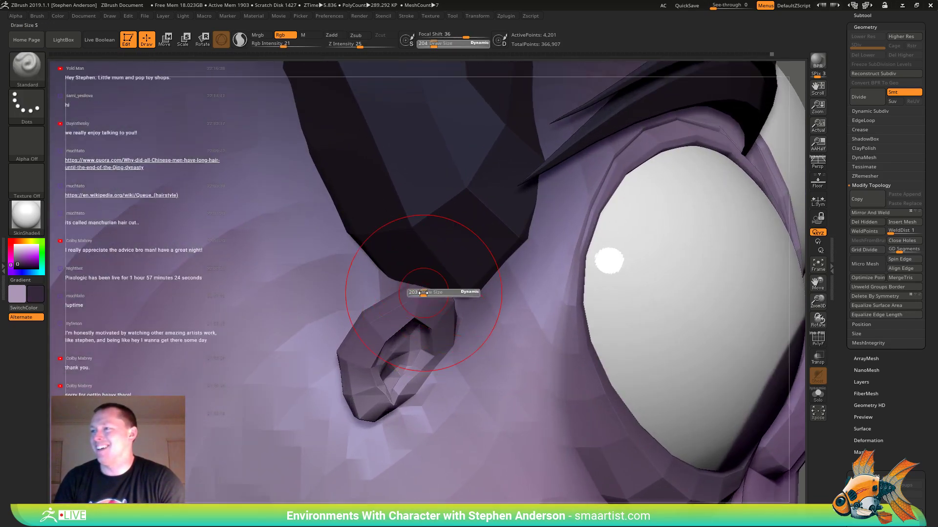
left_click_drag(401, 293, 393, 293)
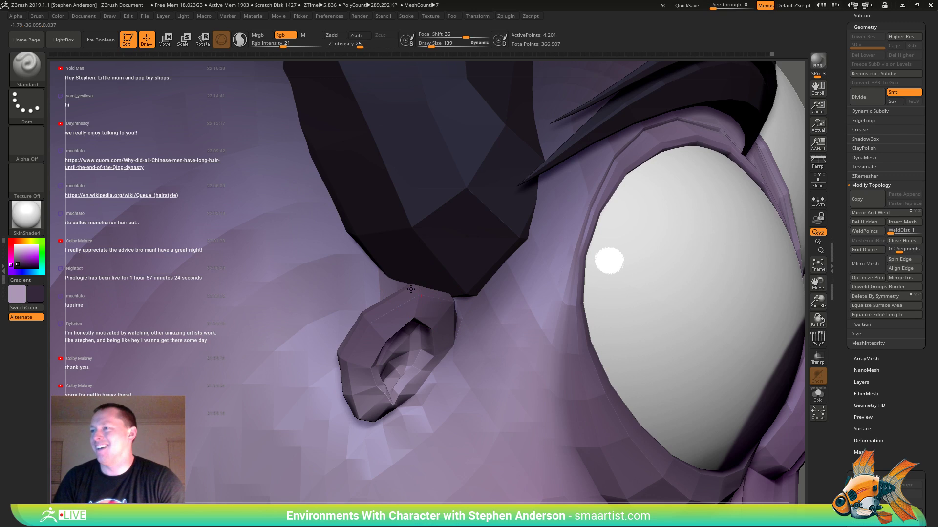
mouse_move(418, 304)
right_mouse_down()
mouse_move(433, 309)
mouse_move(430, 337)
mouse_move(435, 330)
right_mouse_up()
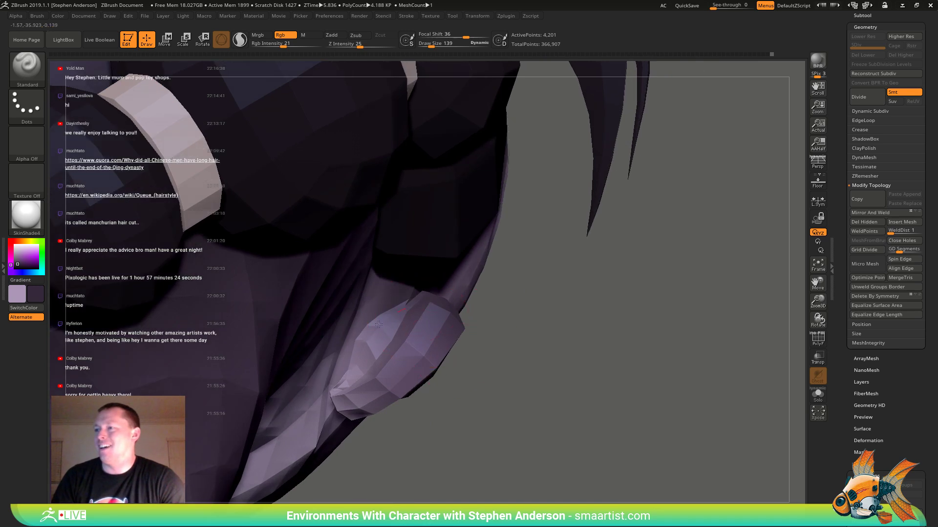
mouse_move(357, 356)
left_mouse_down()
mouse_move(376, 337)
mouse_move(342, 384)
mouse_move(399, 300)
left_mouse_up()
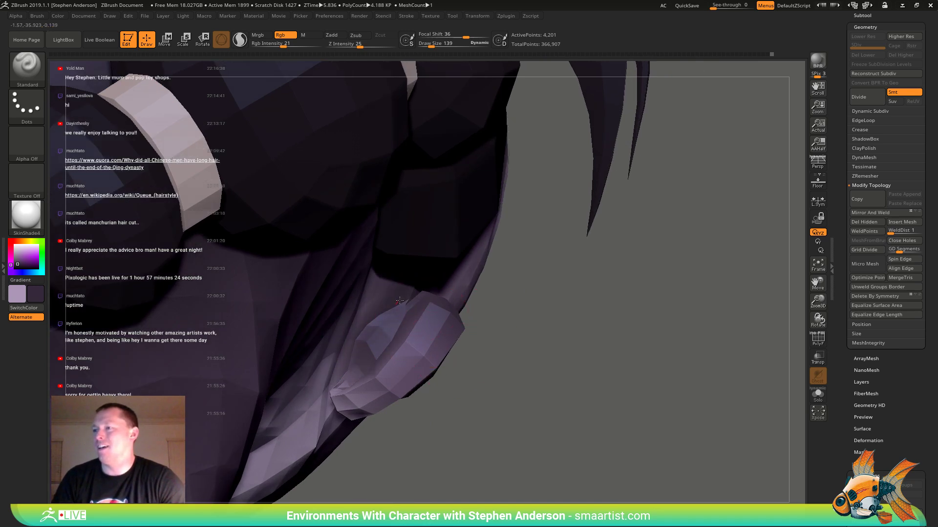
- Shade the back of the ear and smooth its paint into the surrounding skin
left_click_drag(370, 345, 381, 344)
mouse_move(410, 327)
right_mouse_down()
mouse_move(386, 283)
mouse_move(383, 379)
right_mouse_up()
left_click_drag(374, 365, 382, 356, "shift")
right_click_drag(352, 370, 447, 354)
left_click_drag(322, 317, 286, 361, "shift")
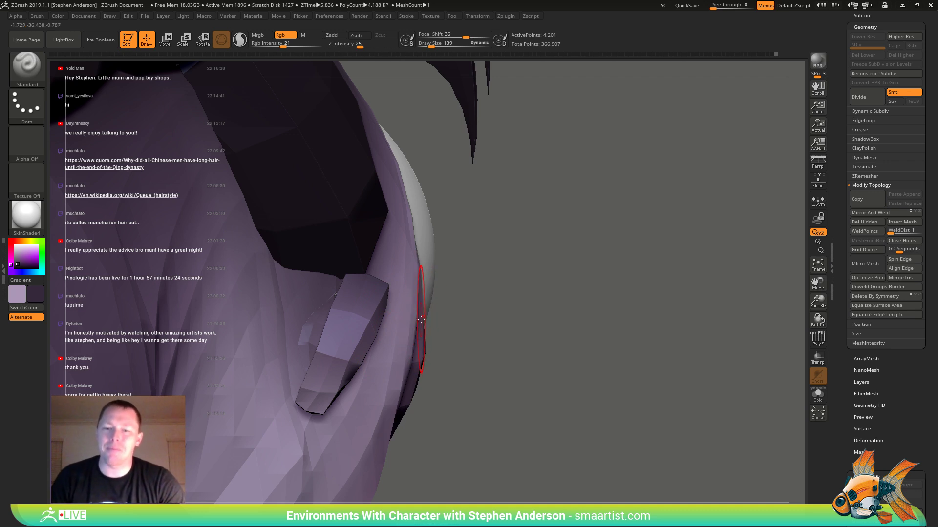
mouse_move(431, 331)
right_mouse_down()
mouse_move(371, 346)
mouse_move(412, 326)
mouse_move(293, 469)
right_mouse_up()
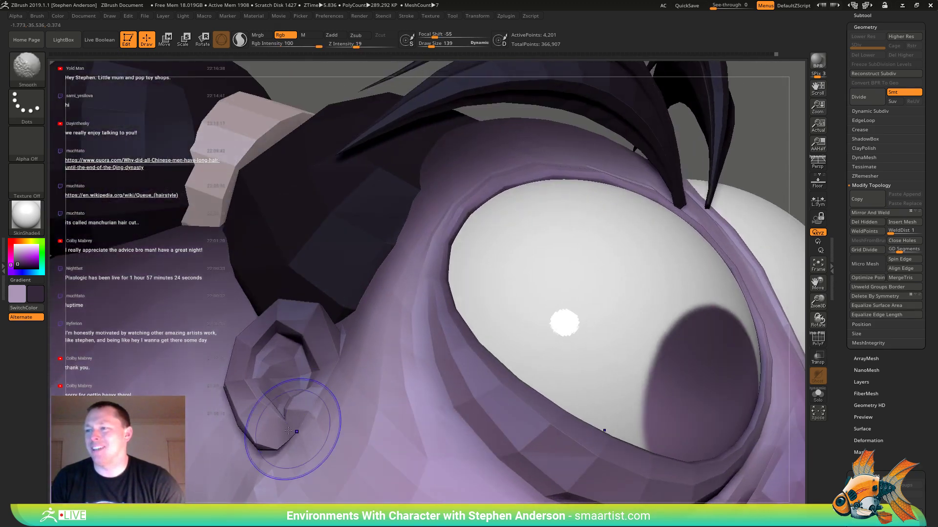
- Sample a pinkish purple and tint the inside of the ear with it
key("ctrl")
mouse_move(380, 384)
right_mouse_down("ctrl")
mouse_move(398, 398)
mouse_move(357, 345)
mouse_move(312, 336)
mouse_move(325, 317)
right_mouse_up("ctrl")
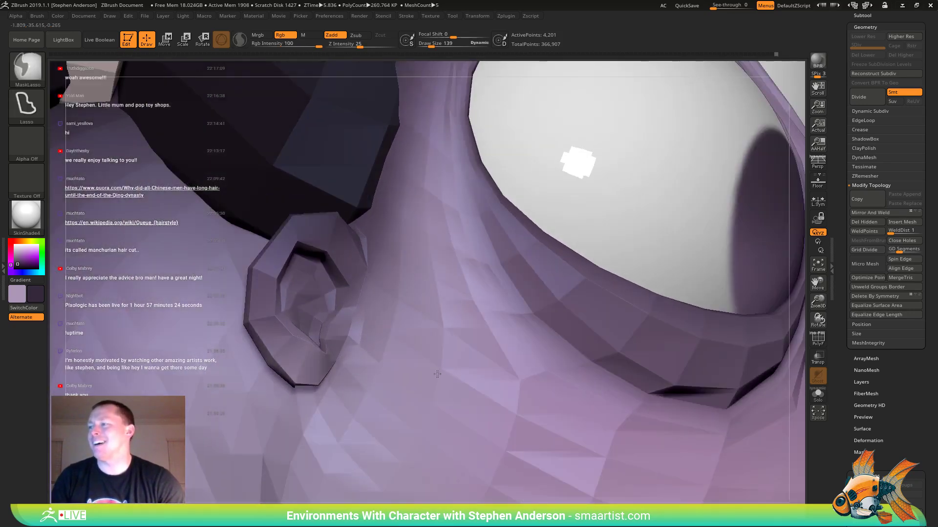
key("c")
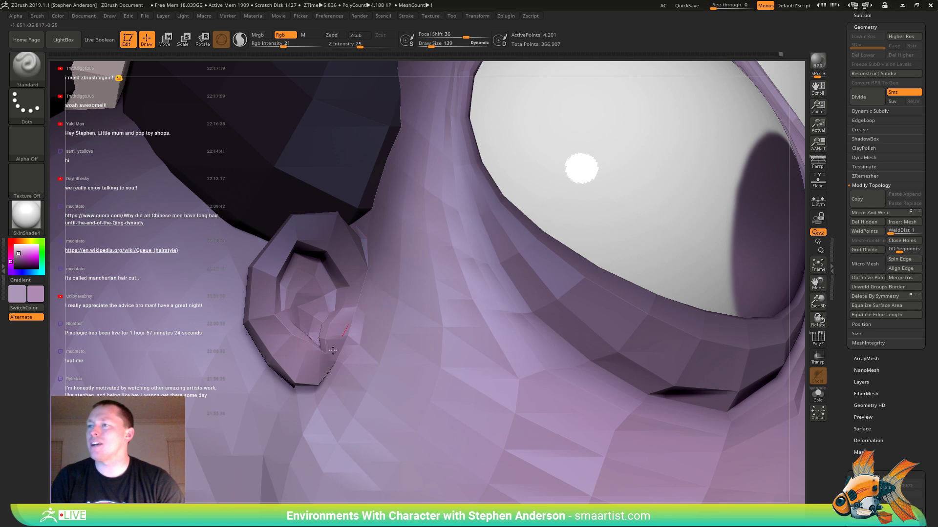
right_click_drag(370, 370, 410, 283, "ctrl")
mouse_move(468, 361)
right_mouse_down()
mouse_move(421, 366)
mouse_move(391, 421)
right_mouse_up()
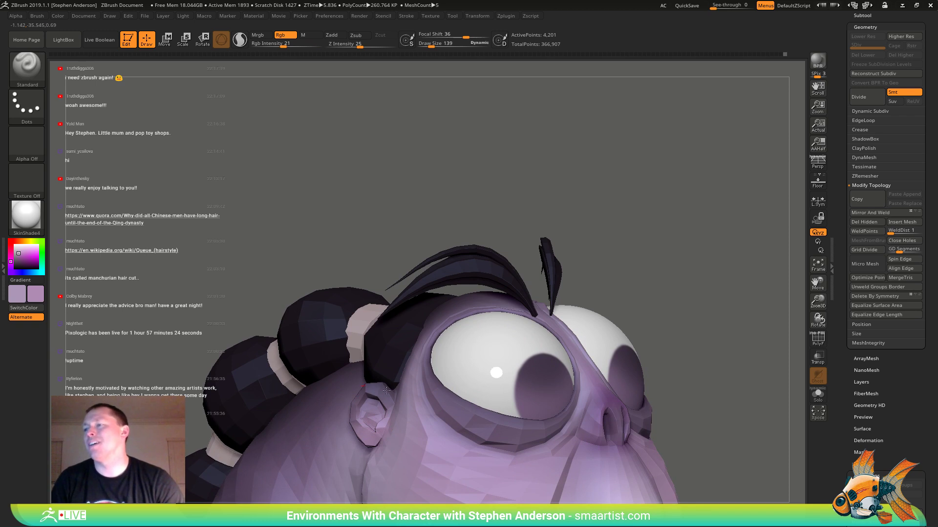
- Enlarge the brush to draw size 304 and examine the painted ear, the face and the full character
mouse_move(415, 438)
right_mouse_down("ctrl")
mouse_move(444, 348)
mouse_move(422, 343)
mouse_move(443, 318)
mouse_move(421, 298)
mouse_move(397, 310)
mouse_move(421, 296)
mouse_move(382, 297)
mouse_move(403, 288)
right_mouse_up("ctrl")
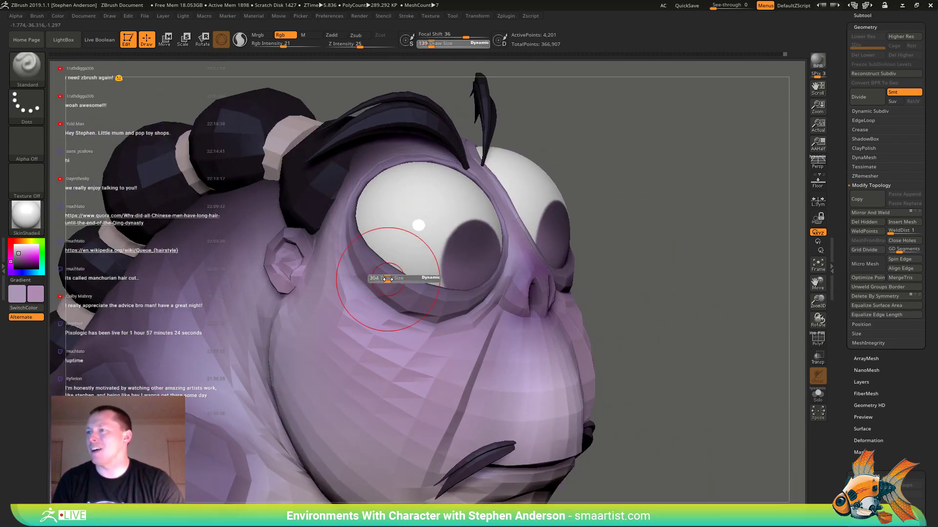
left_click_drag(388, 278, 388, 279)
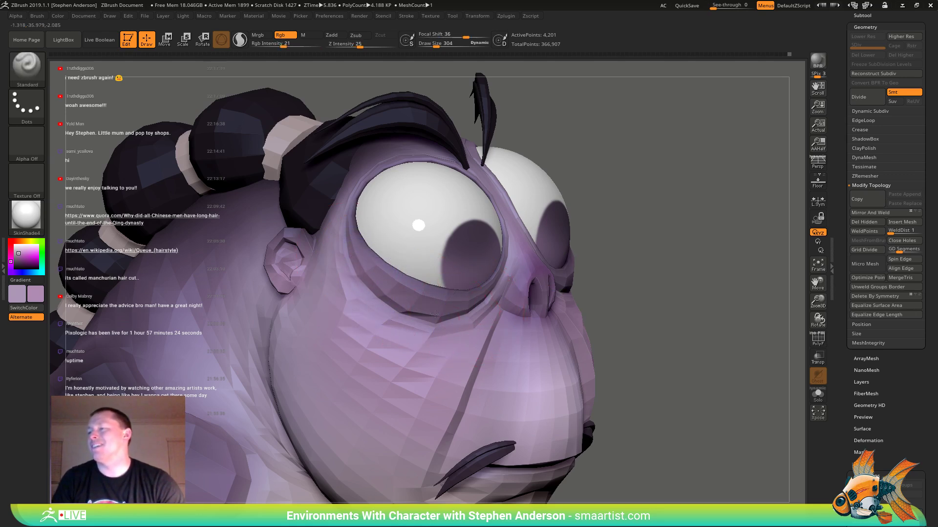
right_click_drag(435, 314, 514, 265)
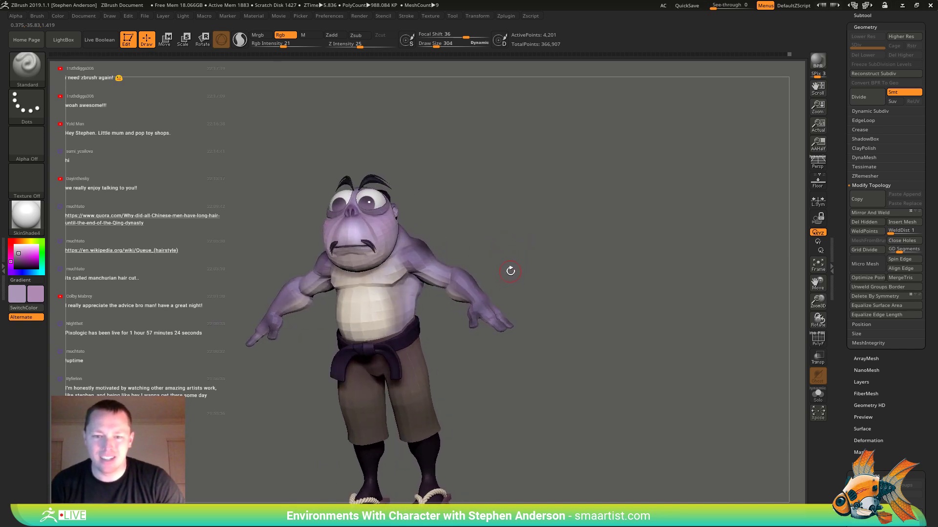
mouse_move(419, 338)
right_mouse_down()
mouse_move(493, 320)
mouse_move(468, 318)
mouse_move(478, 322)
mouse_move(450, 335)
mouse_move(461, 342)
right_mouse_up()
- Show the polygroup wireframe on the body and switch to the Move brush at draw size 204
key("shift+f")
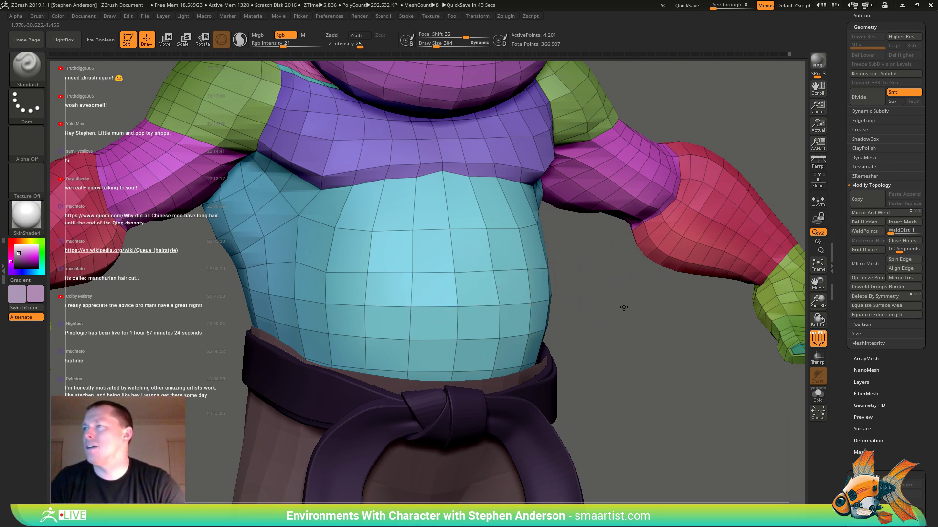
left_click_drag(624, 306, 521, 242)
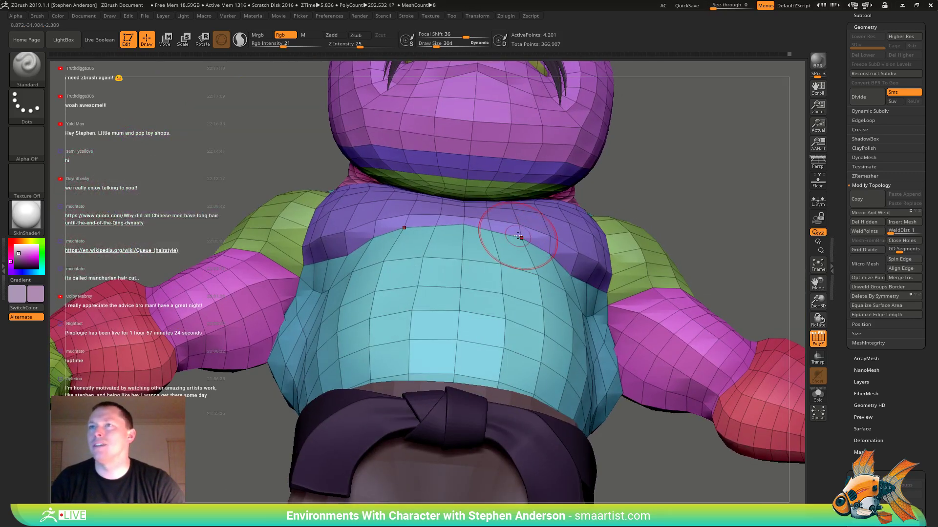
key("b")
key("m")
key("v")
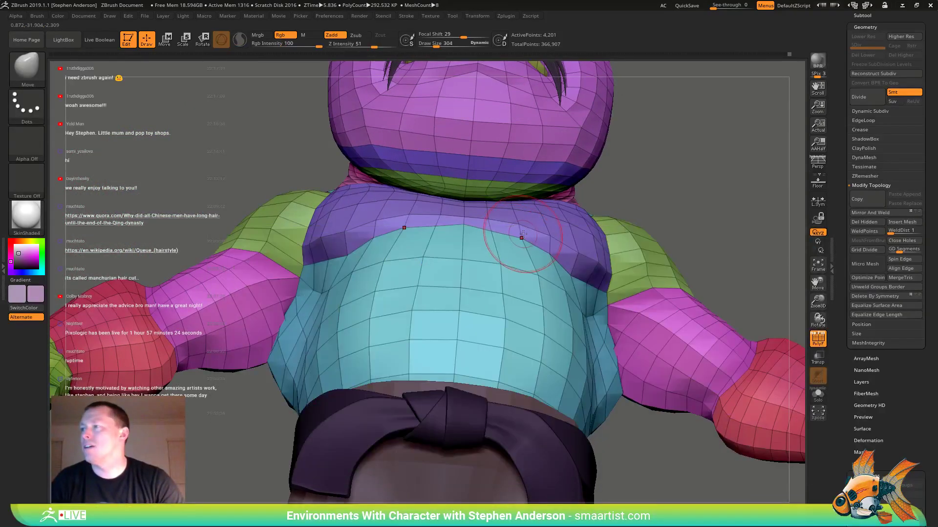
key("s")
left_click_drag(526, 235, 522, 238)
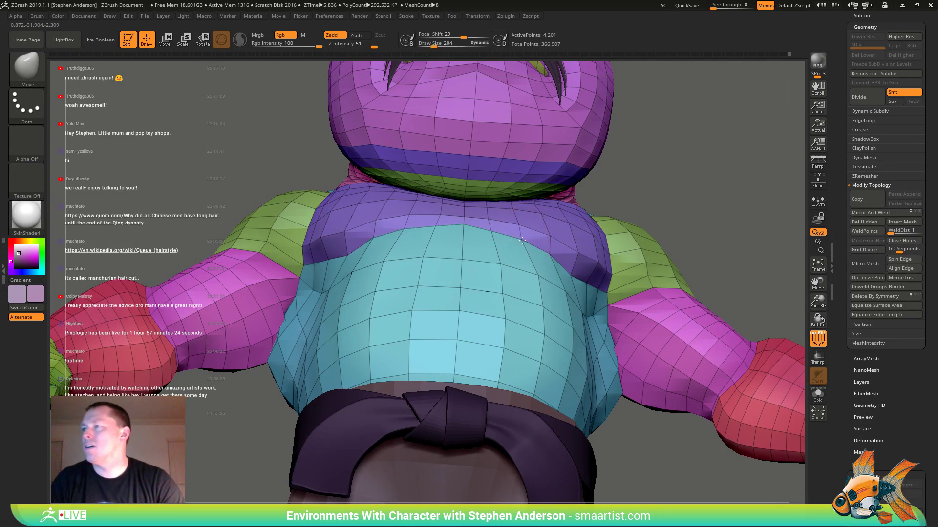
- Examine the chest and belly topology from the front, sides and below, briefly isolating the body from the other subtools
mouse_move(517, 239)
right_mouse_down()
mouse_move(514, 213)
mouse_move(512, 261)
right_mouse_up()
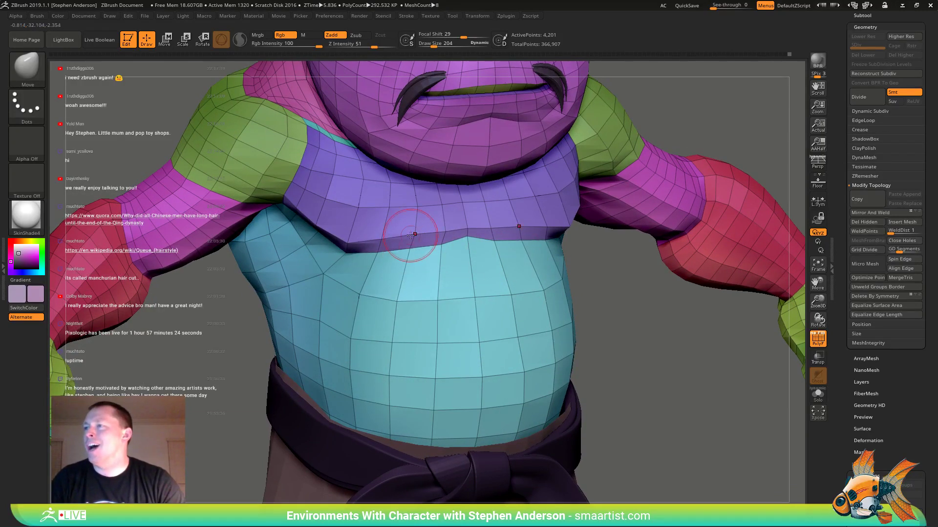
right_click_drag(388, 266, 411, 282, "alt")
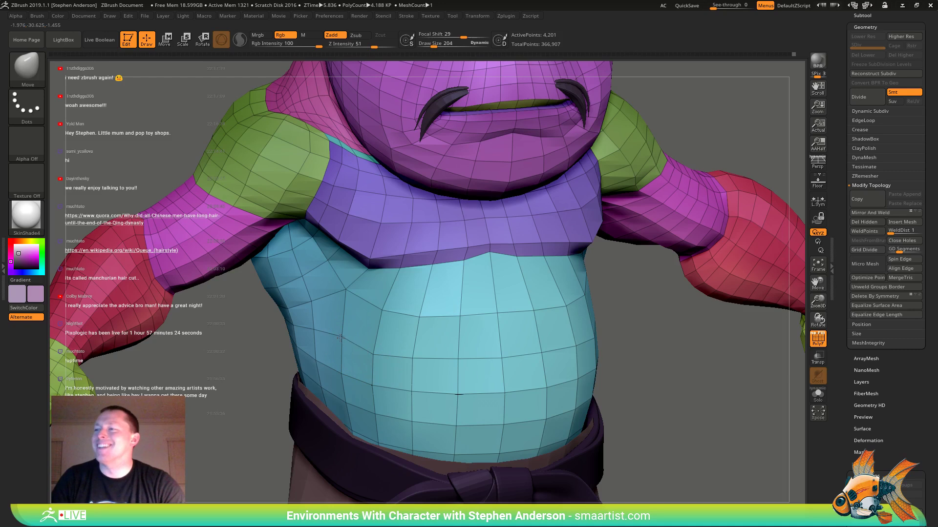
right_click_drag(341, 338, 411, 294)
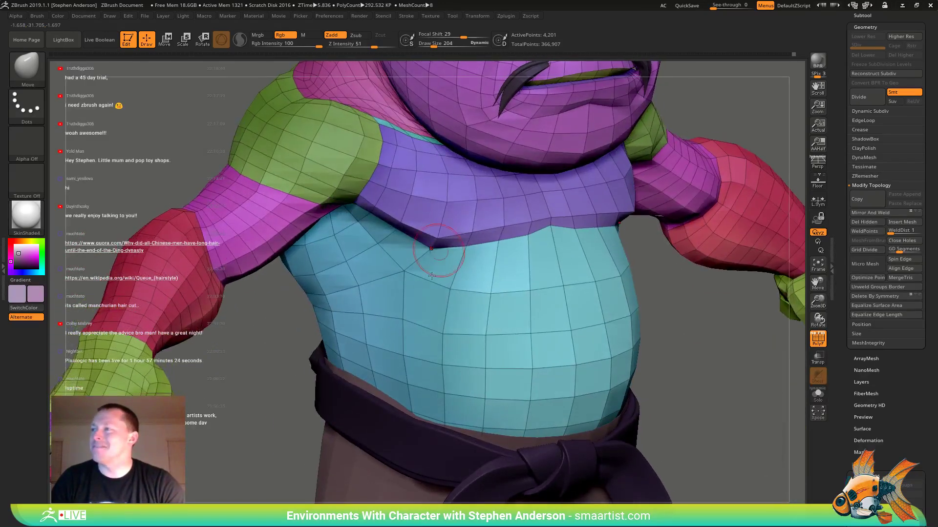
mouse_move(472, 233)
right_mouse_down("alt")
mouse_move(439, 298)
mouse_move(476, 288)
mouse_move(450, 266)
mouse_move(393, 303)
right_mouse_up("alt")
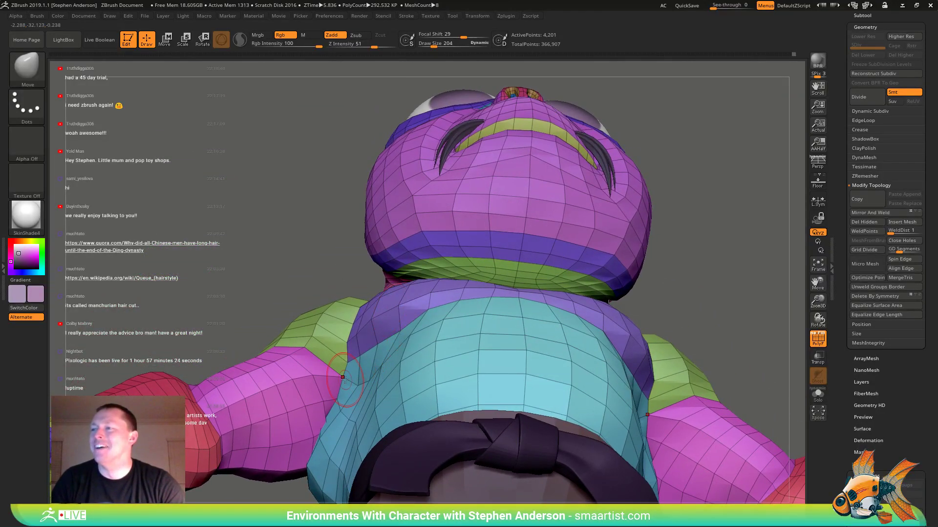
mouse_move(358, 385)
right_mouse_down()
mouse_move(433, 397)
mouse_move(481, 355)
right_mouse_up()
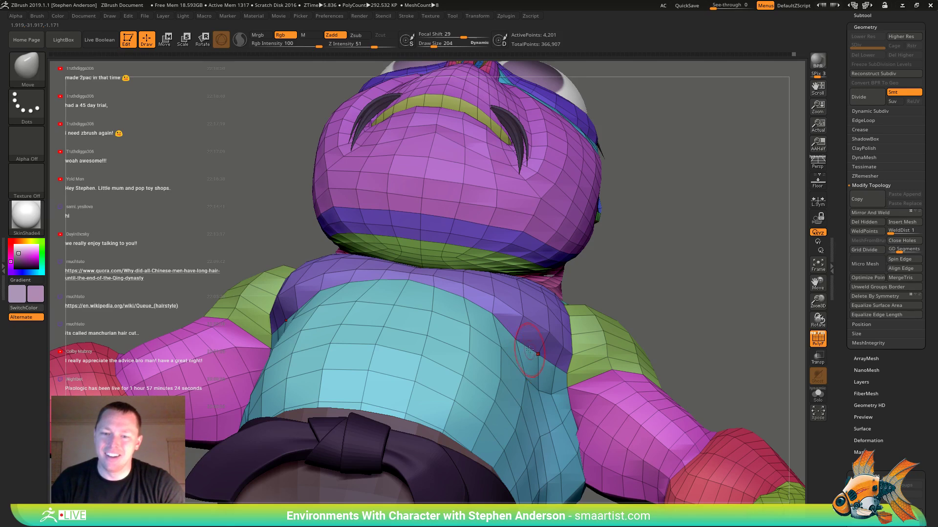
right_click_drag(530, 350, 484, 313)
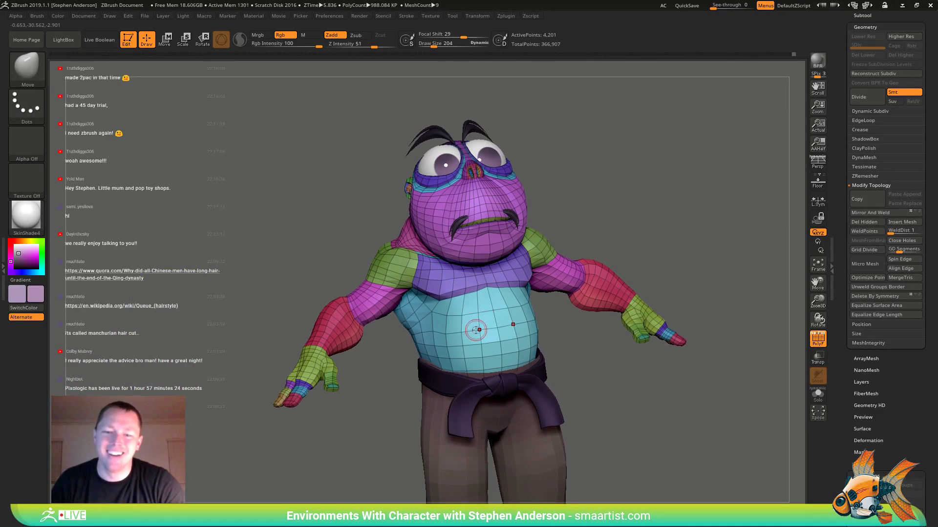
mouse_move(481, 330)
right_mouse_down()
mouse_move(512, 339)
mouse_move(543, 327)
mouse_move(494, 331)
mouse_move(539, 290)
mouse_move(569, 299)
mouse_move(565, 279)
mouse_move(550, 326)
mouse_move(558, 335)
mouse_move(530, 337)
mouse_move(565, 450)
mouse_move(497, 400)
mouse_move(483, 342)
mouse_move(545, 359)
right_mouse_up()
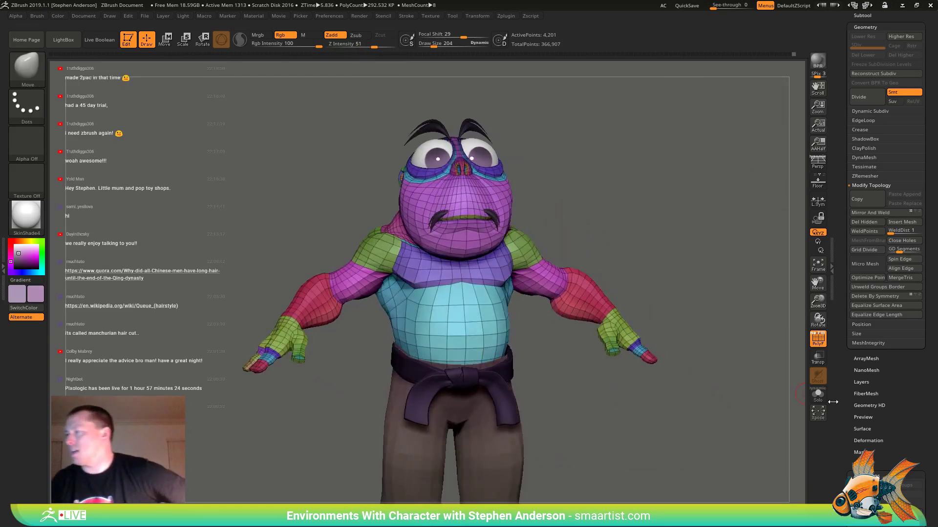
left_click(818, 395)
mouse_move(638, 387)
right_mouse_down()
mouse_move(476, 357)
mouse_move(652, 387)
right_mouse_up()
left_click(819, 400)
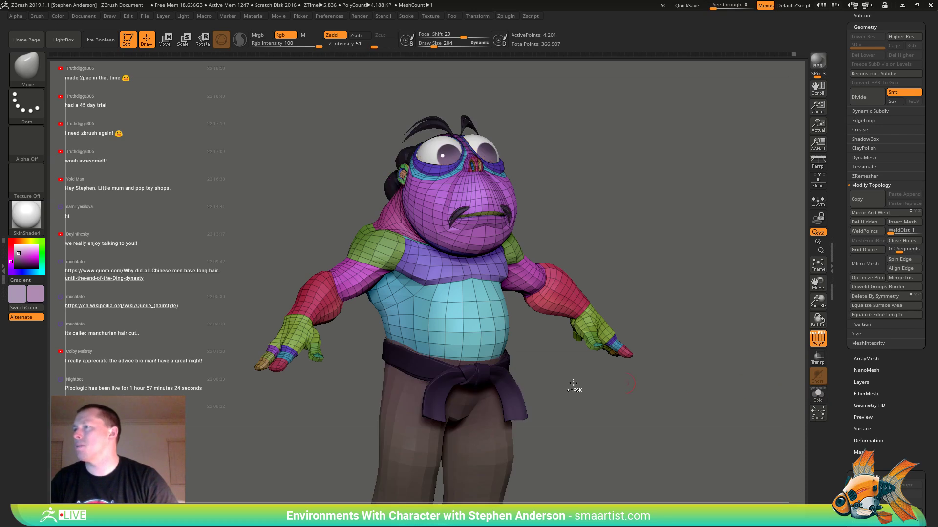
mouse_move(573, 389)
right_mouse_down("ctrl")
mouse_move(567, 430)
mouse_move(462, 343)
mouse_move(479, 344)
right_mouse_up("ctrl")
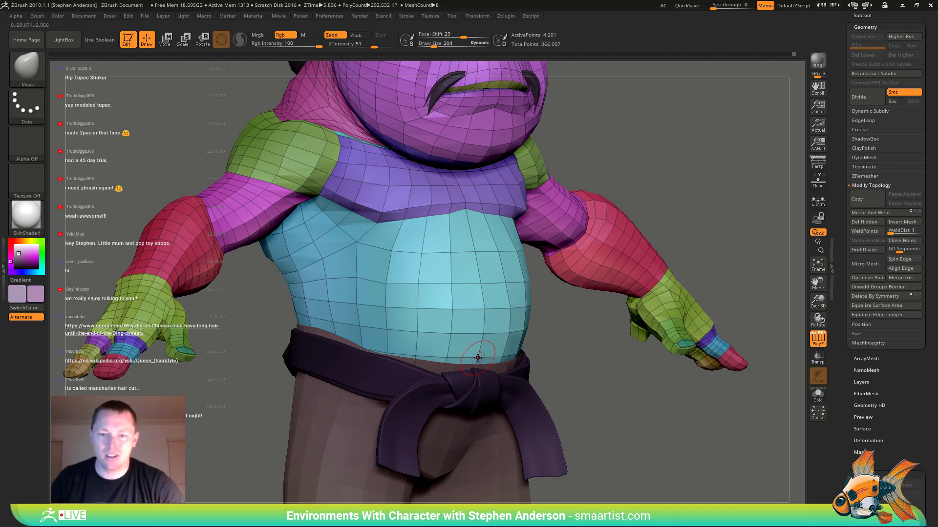
- Switch to the ZModeler brush, set its point action to Split, and split the centre point of the belly just above the belt
key("b")
key("z")
key("m")
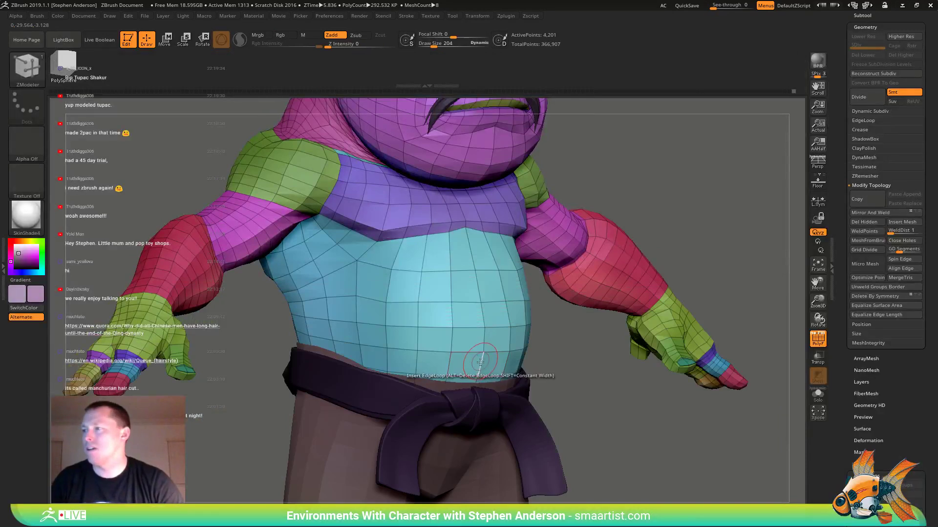
key("space")
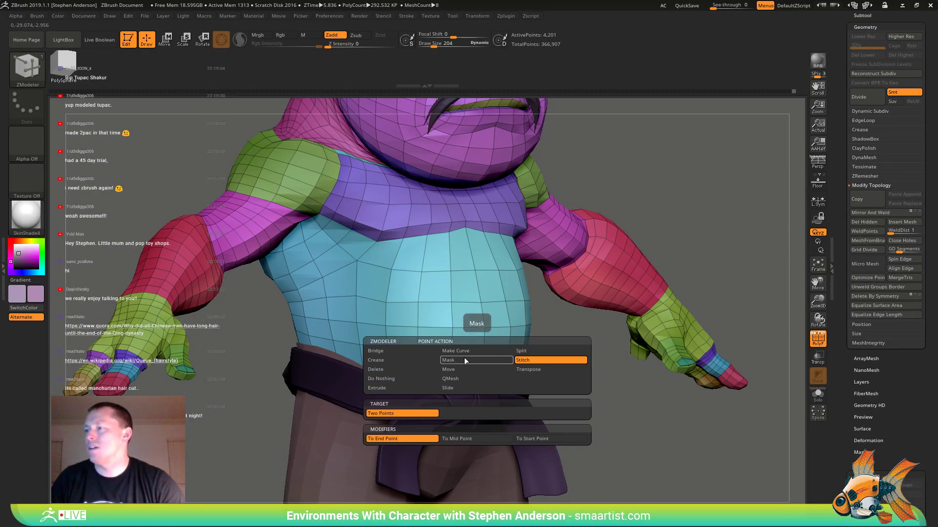
left_click(529, 350)
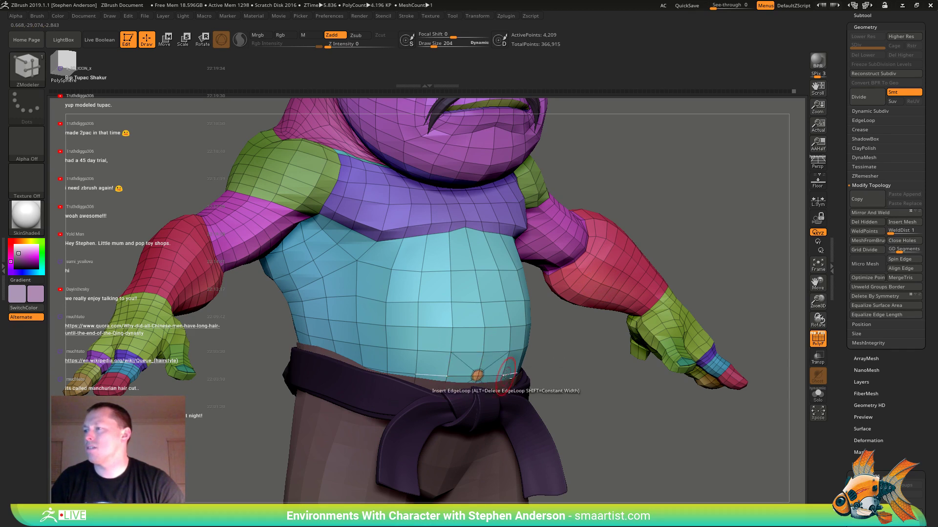
- Isolate the body subtool and inspect the split ring on the lower belly from the front and side
left_click_drag(757, 431, 767, 394, "alt")
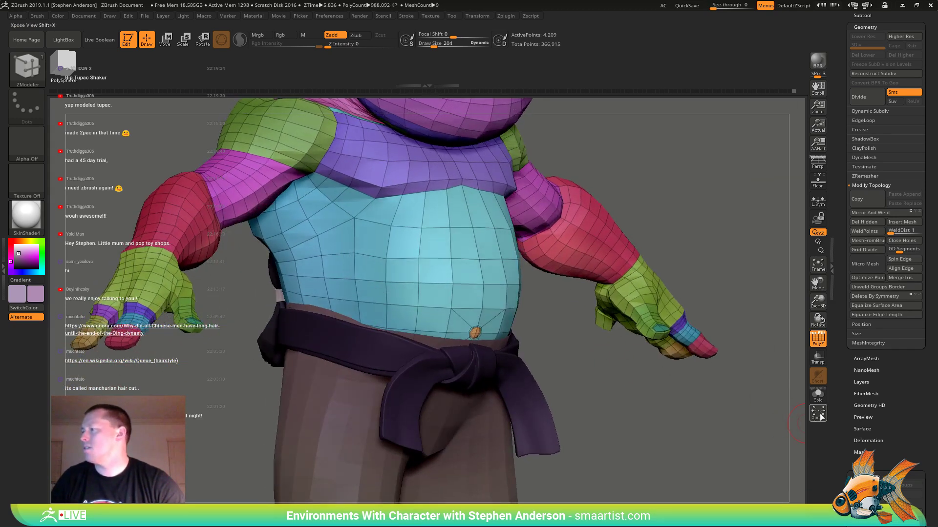
left_click(821, 398)
key("ctrl")
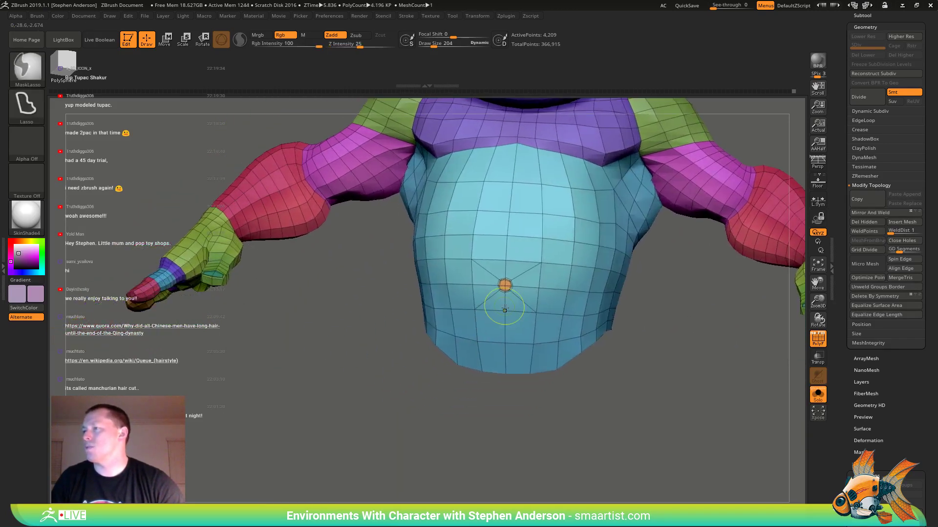
mouse_move(538, 328)
right_mouse_down()
mouse_move(559, 329)
mouse_move(548, 332)
right_mouse_up()
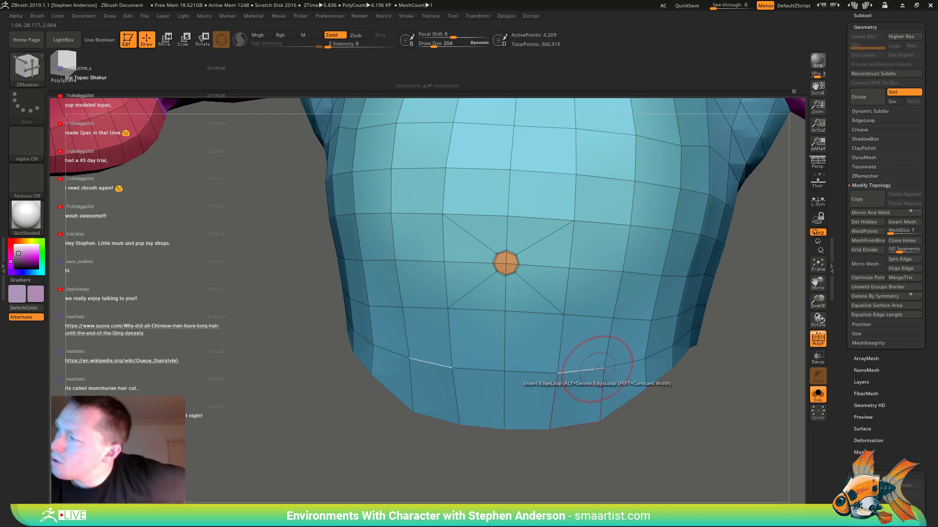
mouse_move(506, 317)
right_mouse_down()
mouse_move(531, 309)
mouse_move(507, 289)
mouse_move(453, 353)
mouse_move(556, 349)
mouse_move(488, 342)
mouse_move(544, 393)
mouse_move(405, 317)
right_mouse_up()
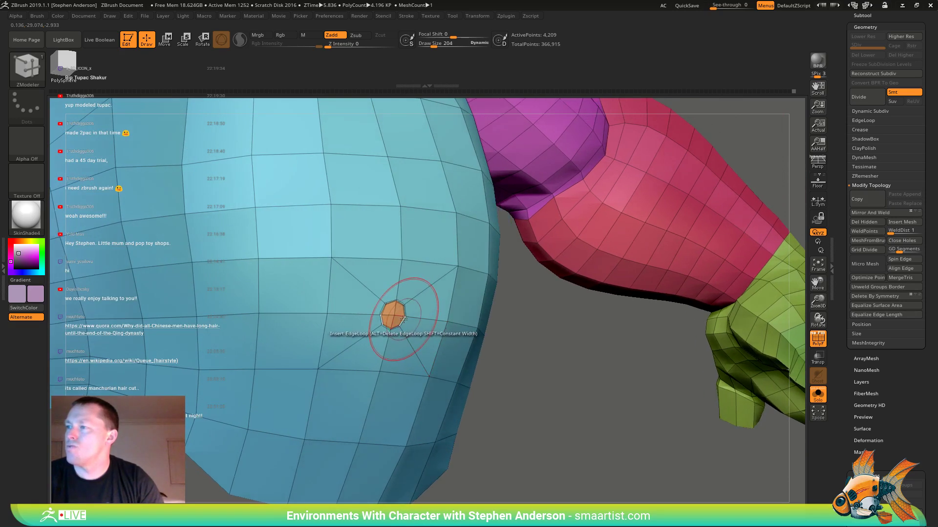
- Undo the split, set its modifier to Do Not Crease, split the same belly point again and check it against the belt
key("ctrl+z")
key("space")
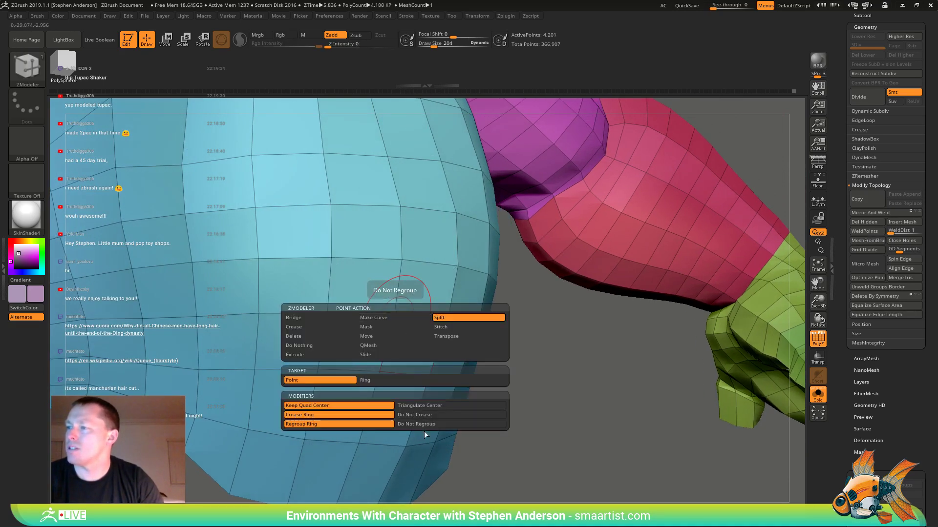
left_click(438, 417)
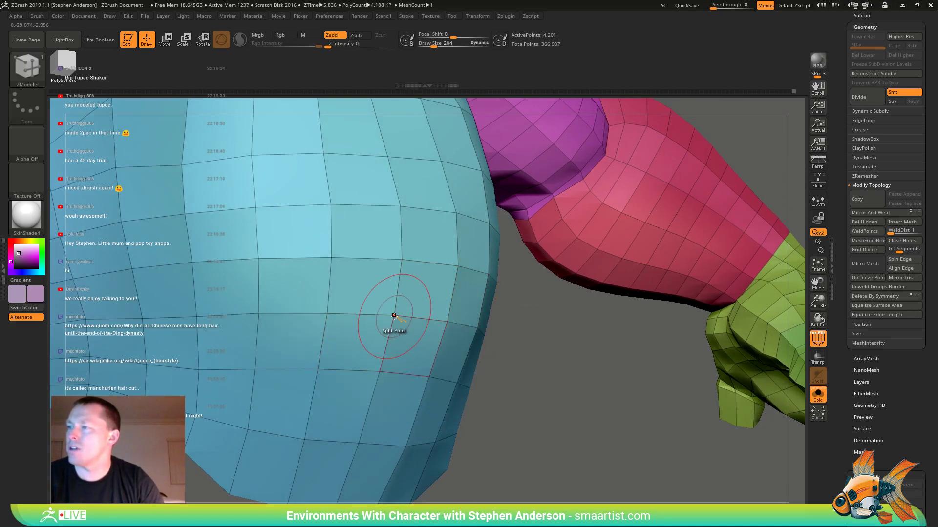
left_click_drag(394, 318, 418, 318)
right_click_drag(419, 318, 432, 334, "ctrl")
mouse_move(458, 323)
right_mouse_down()
mouse_move(380, 320)
mouse_move(481, 318)
mouse_move(469, 322)
right_mouse_up()
mouse_move(469, 322)
right_mouse_down("ctrl")
mouse_move(481, 350)
mouse_move(837, 380)
right_mouse_up("ctrl")
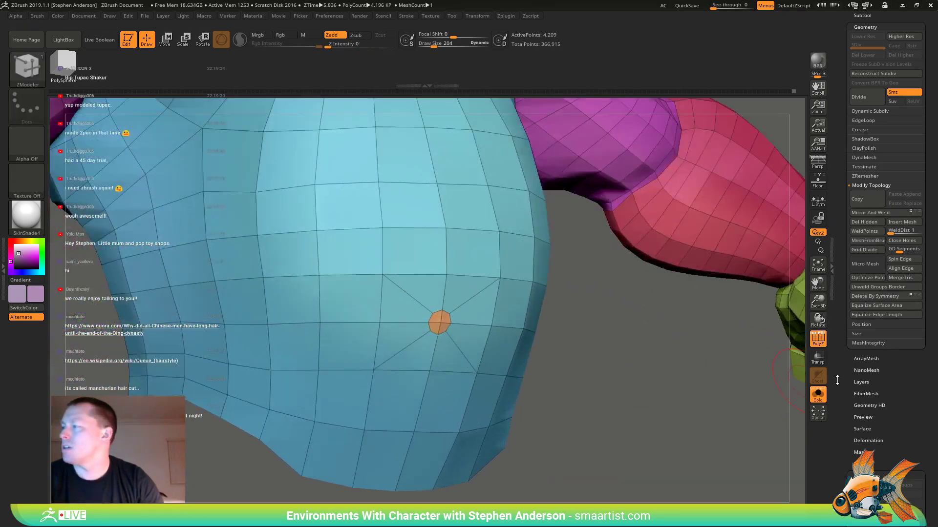
left_click(819, 397)
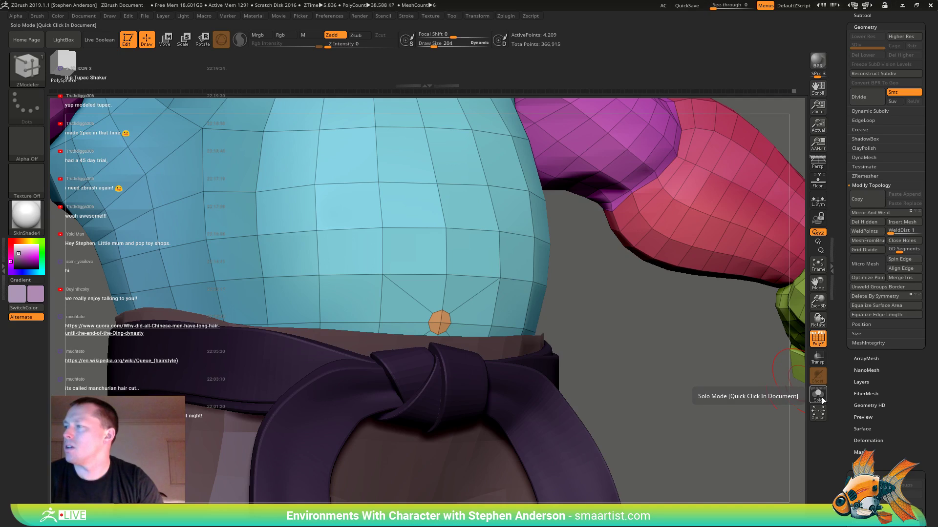
left_click(818, 396)
- Delete the polygons directly beneath the split ring on the belly
right_click_drag(439, 342, 379, 303)
left_click(423, 312)
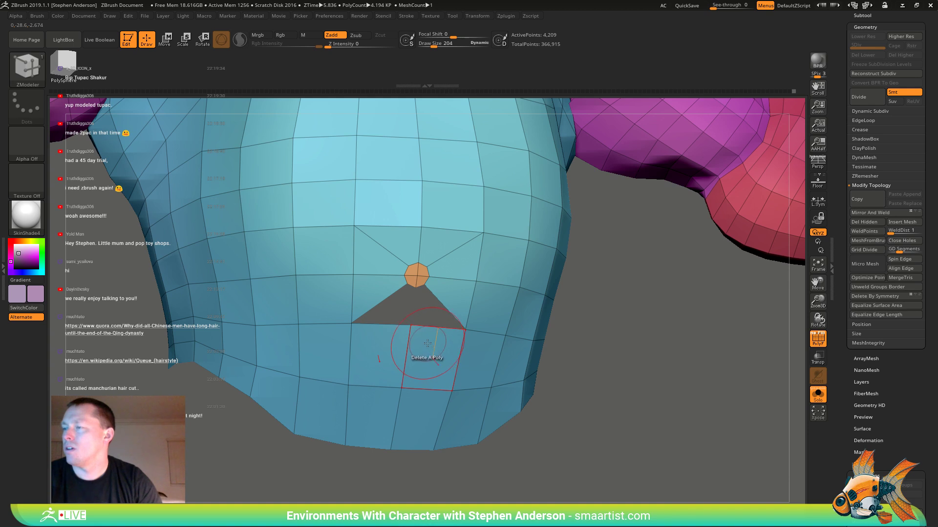
mouse_move(428, 336)
right_mouse_down()
mouse_move(411, 313)
mouse_move(441, 290)
right_mouse_up()
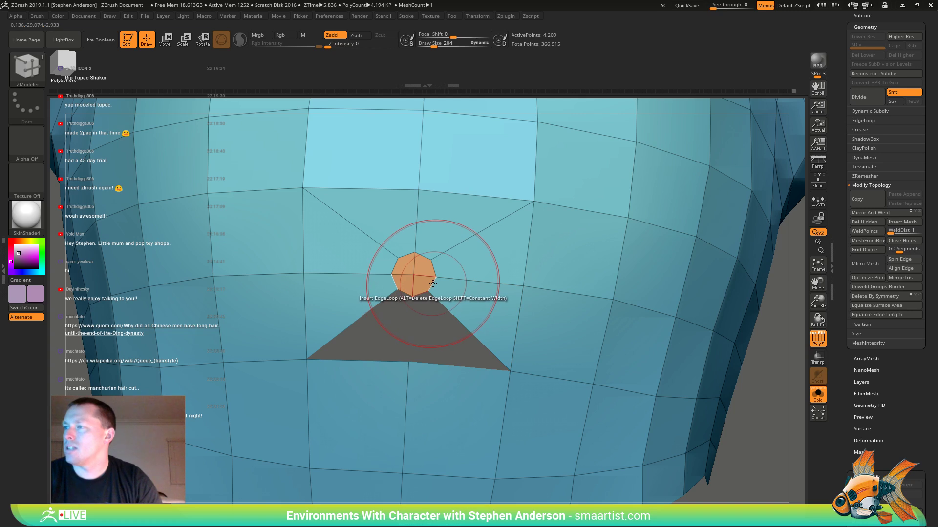
- Try to slide the navel ring's edges with the ZModeler Slide action targeting EdgeLoop Partial
key("space")
left_click(489, 296)
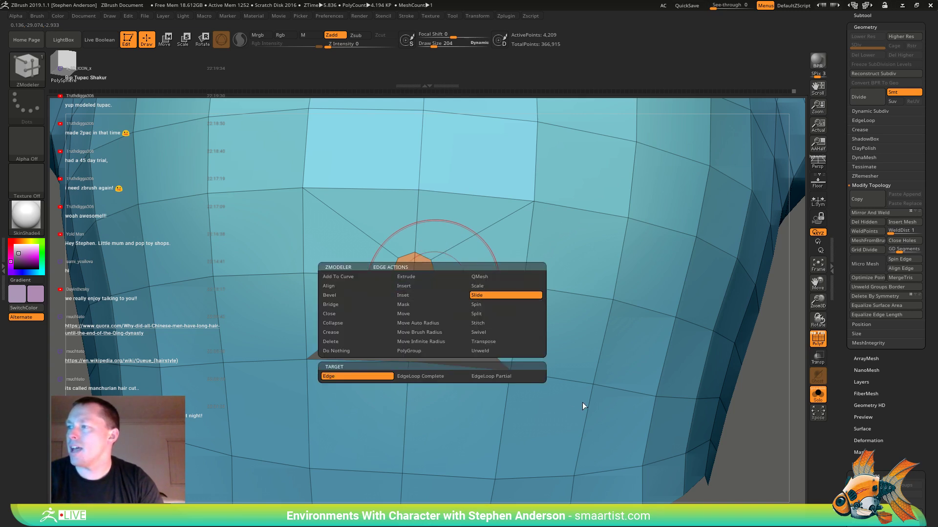
left_click(510, 375)
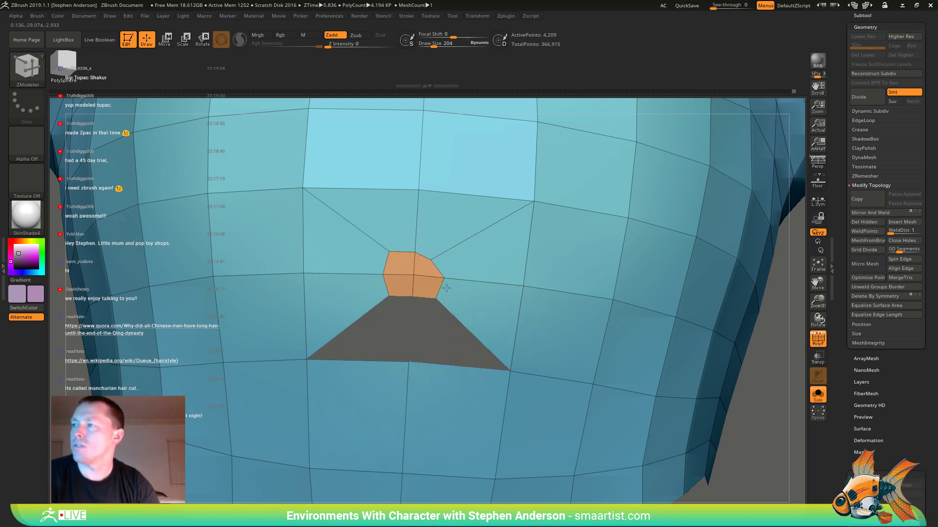
key("ctrl+z")
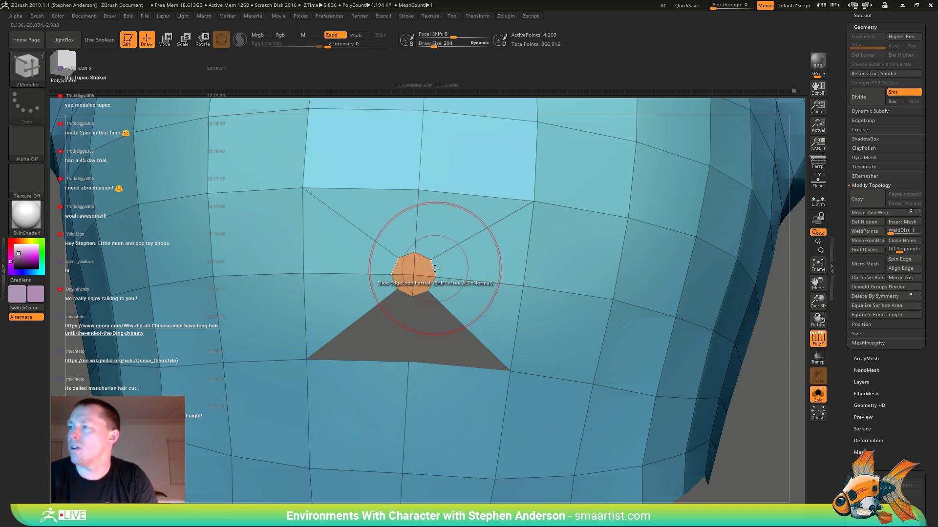
left_click_drag(435, 271, 448, 269)
key("ctrl+z")
- Switch to the Move gizmo and mask the whole body except the small navel polygroup
mouse_move(488, 282)
right_mouse_down("ctrl")
mouse_move(433, 251)
mouse_move(504, 289)
right_mouse_up("ctrl")
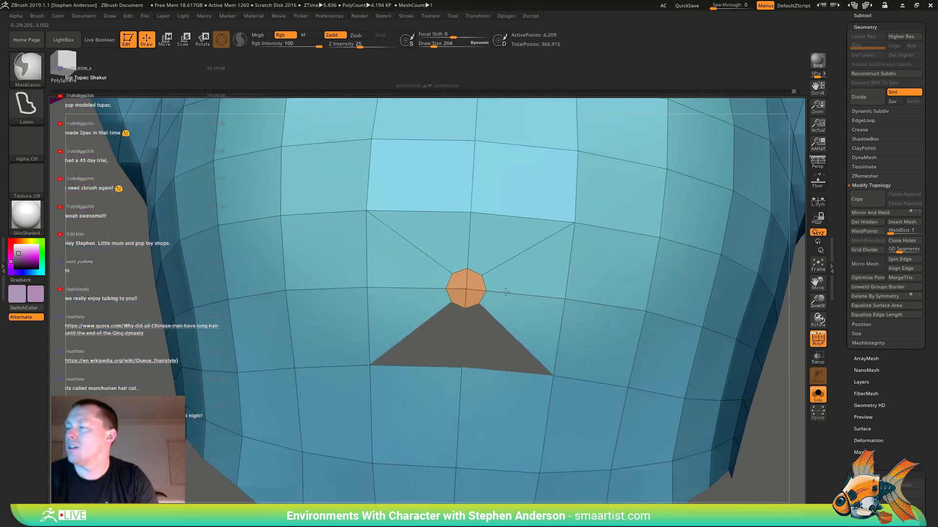
key("w")
left_click(465, 290, "ctrl")
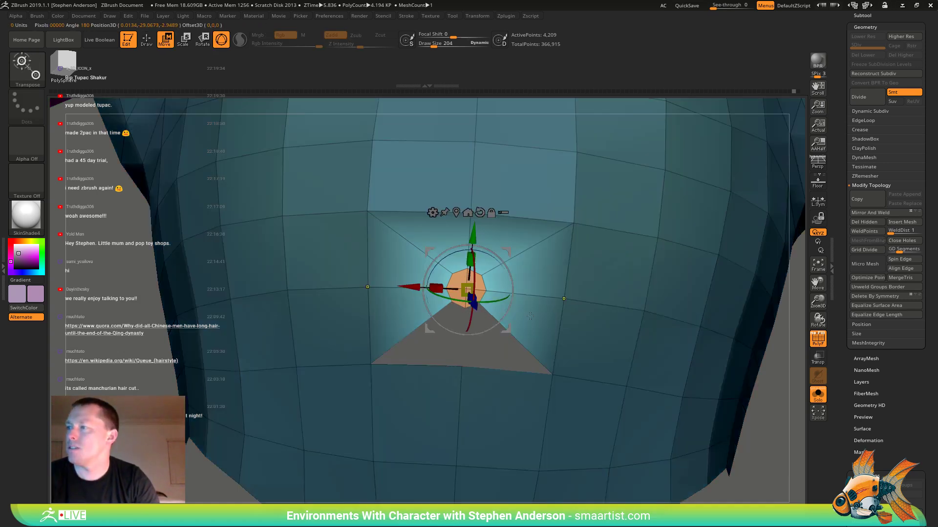
right_click_drag(566, 298, 579, 259, "ctrl")
right_click_drag(684, 281, 470, 332, "alt")
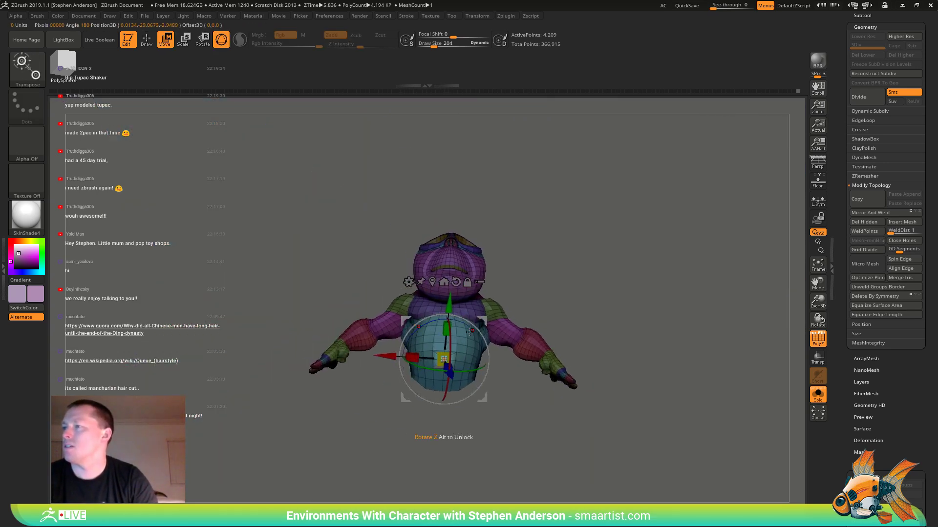
- Center the gizmo on the unmasked navel polygons and return to Draw mode close to the navel
left_click(432, 282)
key("space")
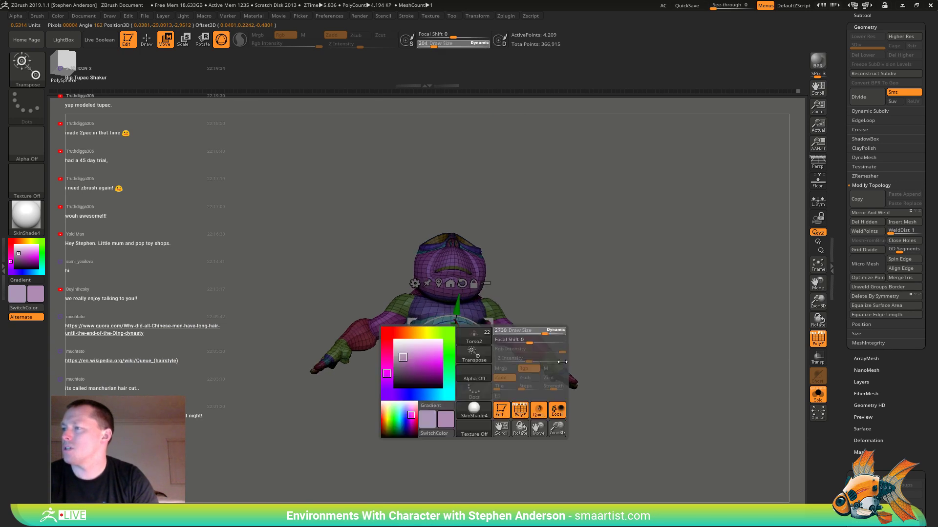
mouse_move(503, 337)
right_mouse_down("ctrl")
mouse_move(437, 394)
mouse_move(566, 278)
mouse_move(494, 332)
right_mouse_up("ctrl")
key("q")
key("shift")
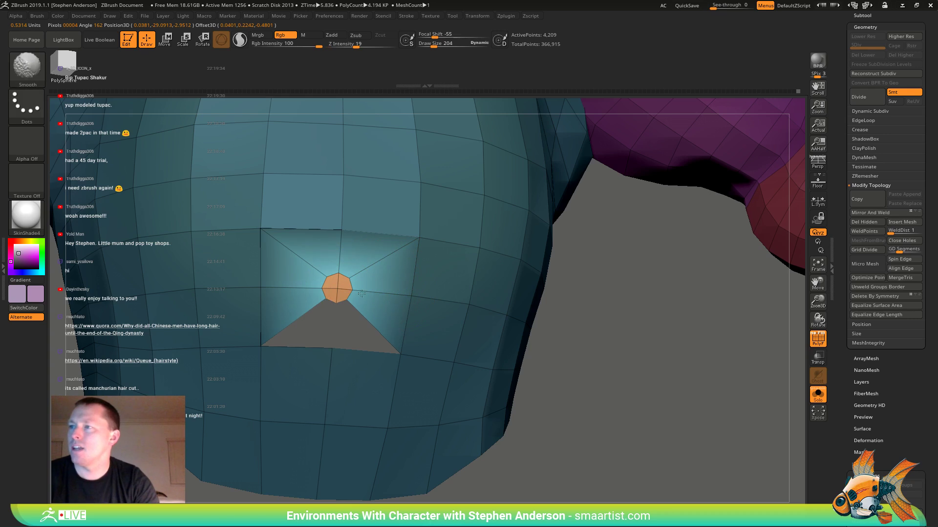
right_click_drag(341, 293, 363, 293)
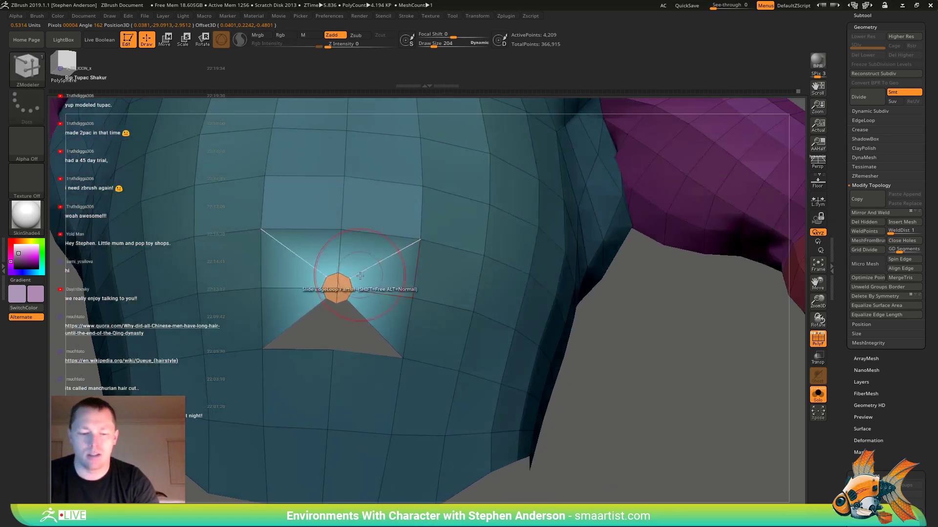
- Scale up the unmasked navel polygons with the gizmo and return to Draw mode
key("r")
left_click_drag(343, 285, 373, 280)
mouse_move(373, 280)
right_mouse_down()
mouse_move(462, 281)
mouse_move(402, 281)
mouse_move(454, 282)
mouse_move(429, 281)
mouse_move(396, 311)
mouse_move(596, 439)
right_mouse_up()
key("q")
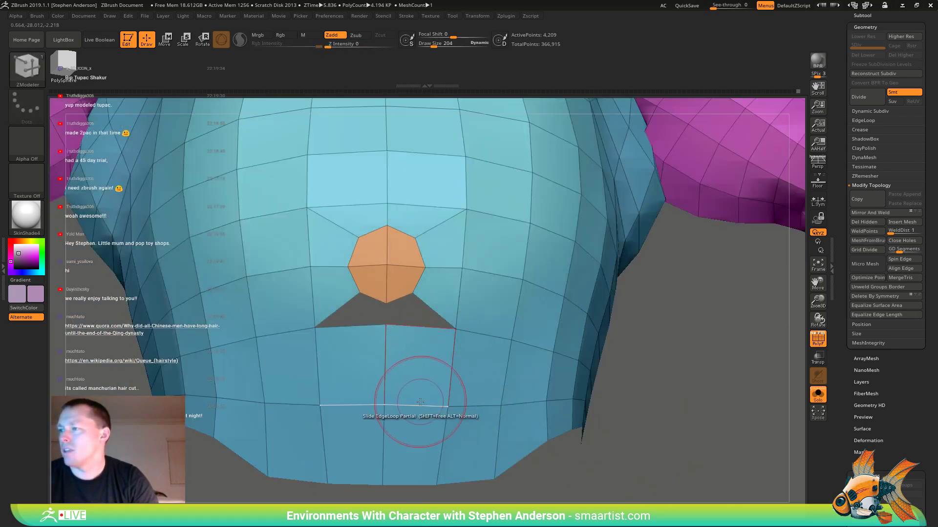
- Insert a single edge loop on each side of the belly's centre line below the navel gap with the ZModeler Insert edge action
key("space")
left_click(405, 287)
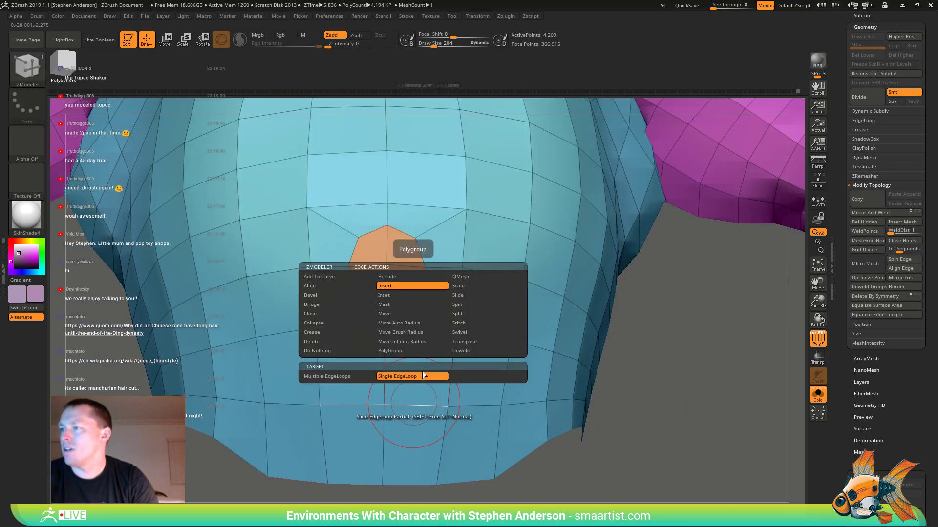
left_click(401, 406)
right_click_drag(404, 352, 404, 328)
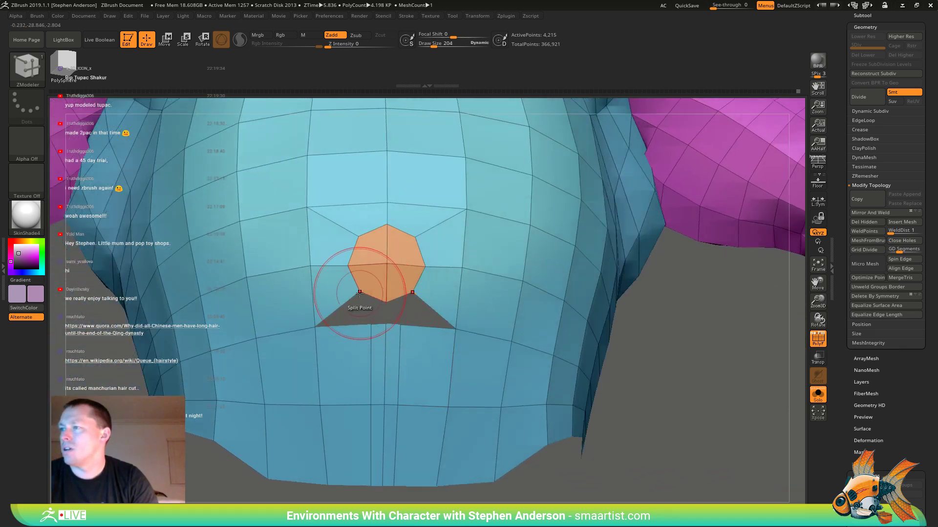
- Close the gap beneath the navel by stitching its lower points to the belly edge with the ZModeler Stitch point action
key("space")
left_click(408, 303)
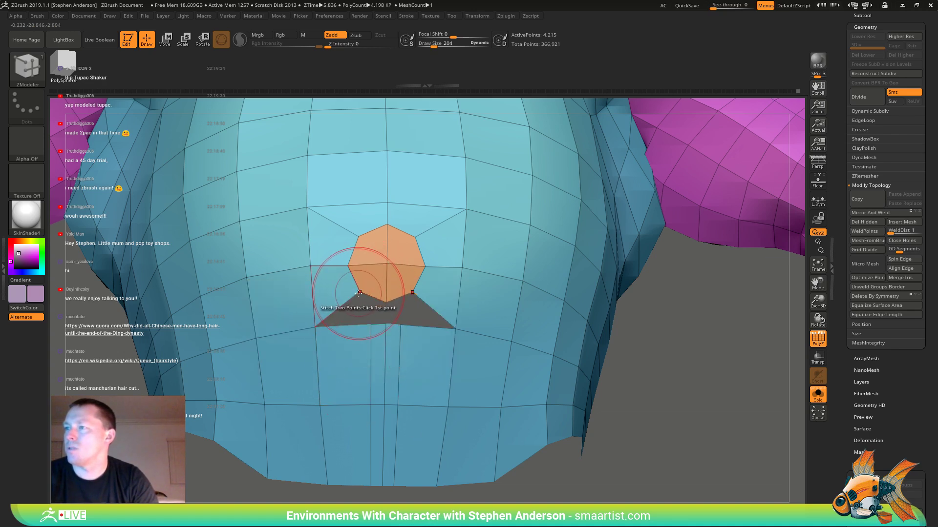
left_click(360, 293)
left_click(400, 325)
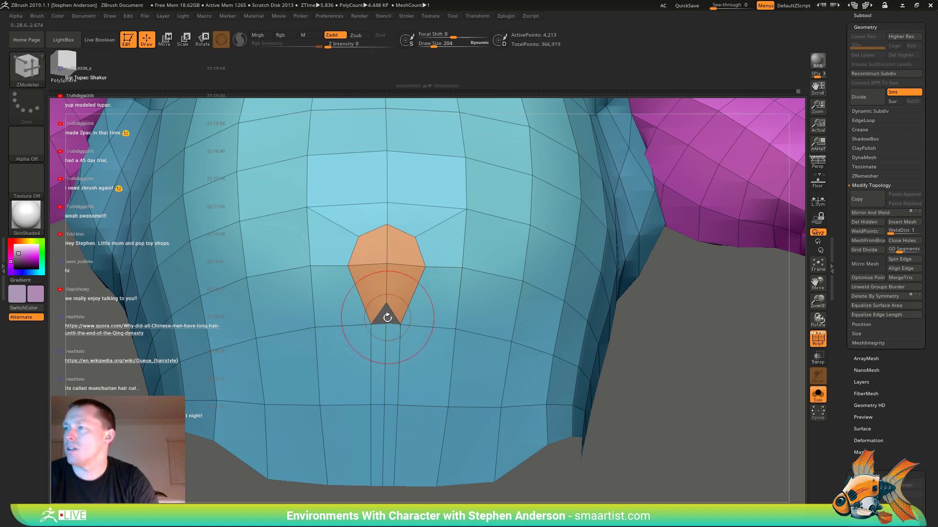
left_click(385, 324)
mouse_move(398, 336)
right_mouse_down()
mouse_move(454, 337)
mouse_move(440, 339)
mouse_move(400, 293)
mouse_move(377, 335)
right_mouse_up()
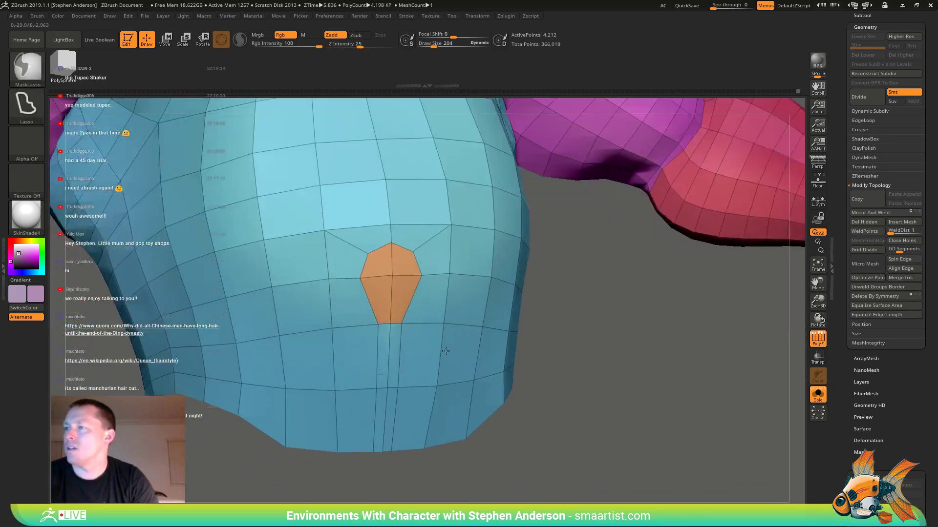
- Isolate the torso, combine the belly and navel polygons into one polygroup, and show the whole body again
left_click(396, 337, "ctrl+shift")
key("ctrl+w")
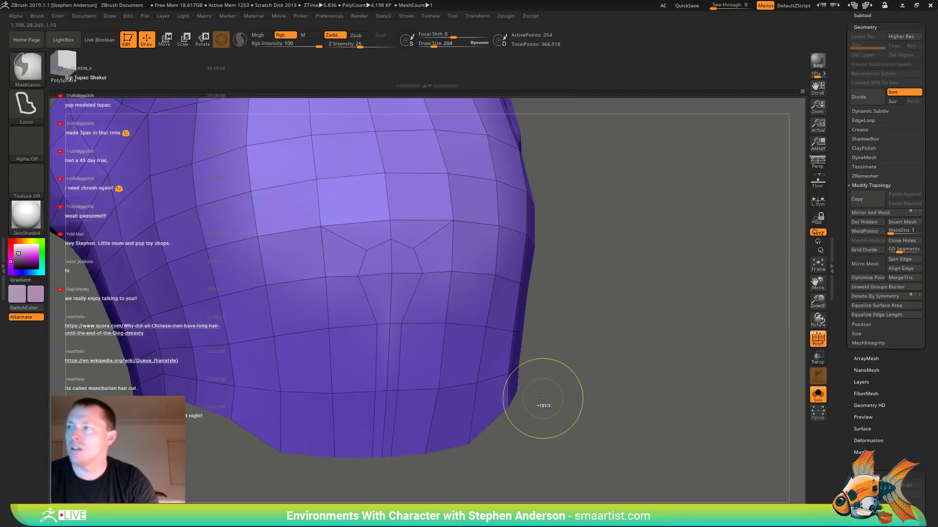
mouse_move(546, 397)
right_mouse_down("ctrl")
mouse_move(470, 326)
mouse_move(379, 283)
mouse_move(430, 325)
right_mouse_up("ctrl")
left_click(471, 326, "ctrl+shift")
left_click(440, 332, "ctrl+shift")
key("ctrl+w")
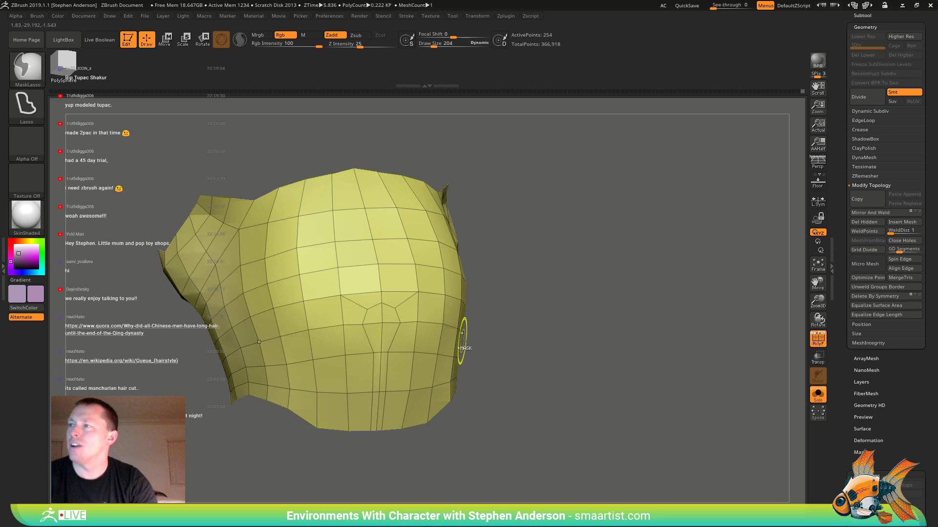
left_click(470, 337, "ctrl+shift")
- Switch from ZModeler to the Move brush at the navel area
mouse_move(433, 338)
right_mouse_down()
mouse_move(424, 337)
mouse_move(442, 337)
mouse_move(459, 379)
right_mouse_up()
key("shift+f")
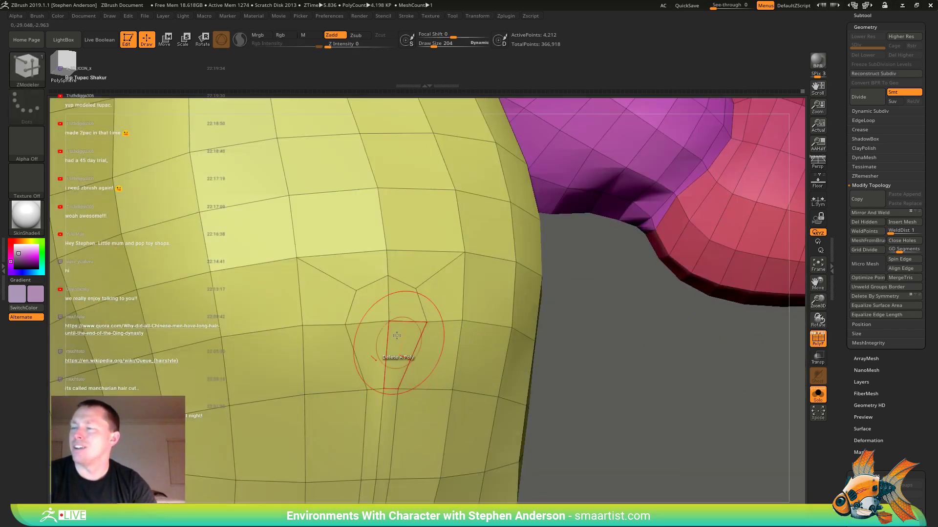
mouse_move(388, 355)
right_mouse_down()
mouse_move(411, 322)
mouse_move(392, 268)
mouse_move(409, 281)
right_mouse_up()
key("b")
key("m")
key("v")
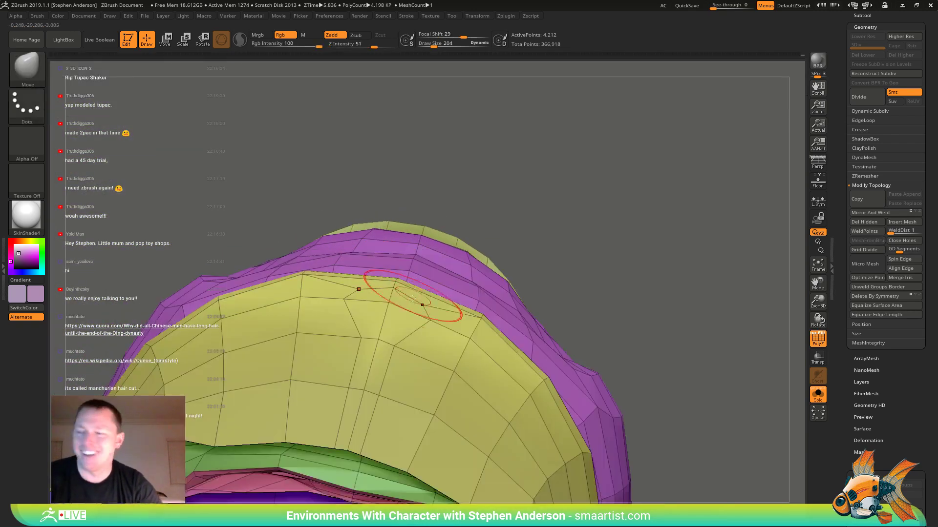
- Examine the lower belly surface with and without the polygroup wireframe at the lower and higher subdivision levels
right_click_drag(482, 318, 453, 323)
key("shift+f")
key("d")
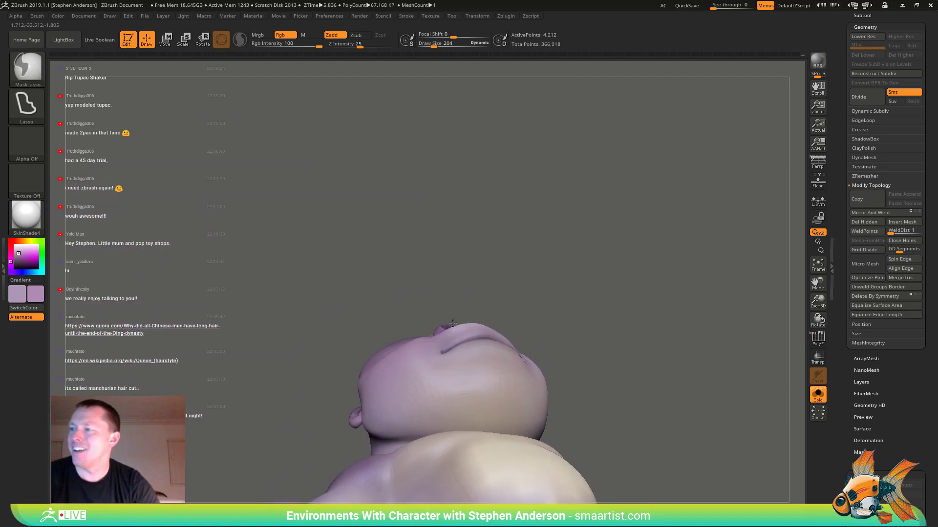
key("f")
mouse_move(451, 267)
right_mouse_down()
mouse_move(425, 319)
mouse_move(452, 359)
right_mouse_up()
key("shift+f")
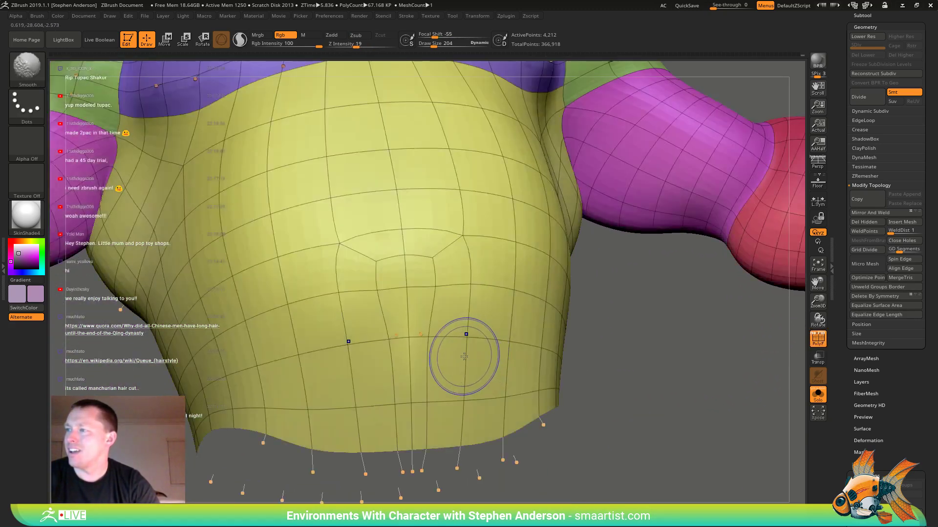
key("shift+f")
key("shift+d")
right_click_drag(406, 282, 417, 291, "ctrl")
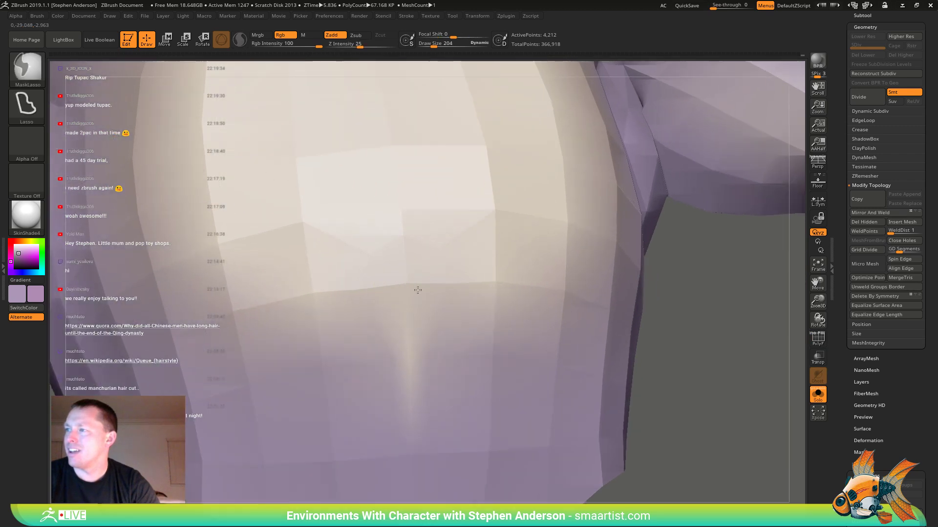
- Use ZModeler on the centreline point of the lower belly to create a small ring of new faces for the navel
key("b")
key("z")
key("m")
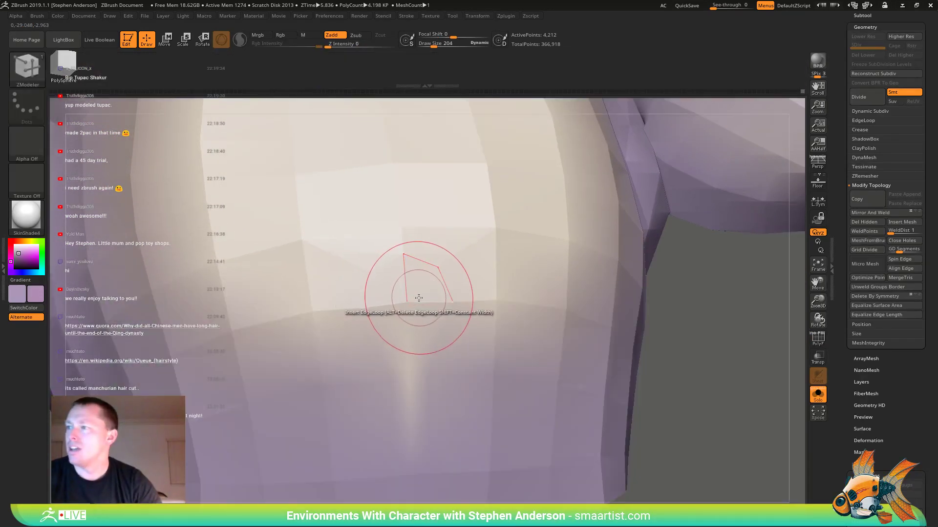
key("space")
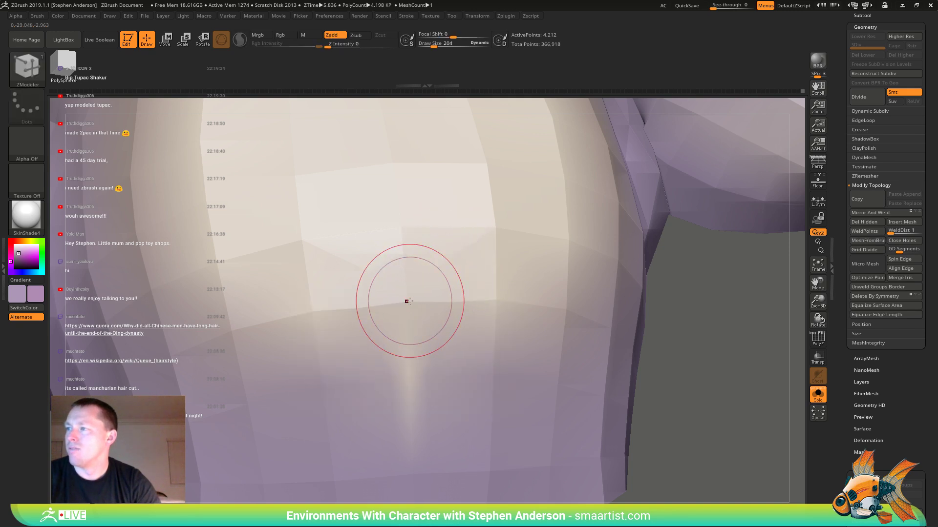
key("shift+f")
left_click_drag(407, 301, 427, 308)
mouse_move(459, 321)
right_mouse_down()
mouse_move(477, 323)
mouse_move(468, 323)
mouse_move(478, 297)
mouse_move(459, 315)
right_mouse_up()
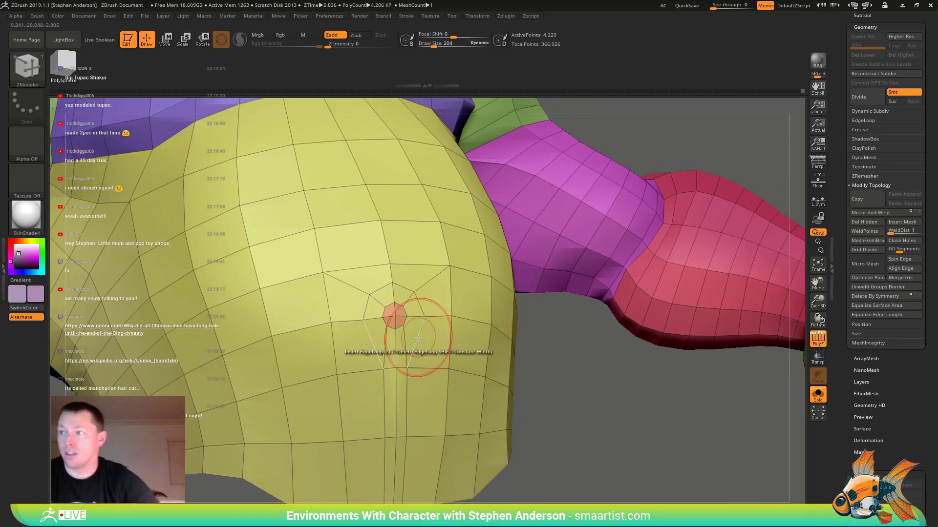
- Switch to the Move brush and smooth the points of the new navel faces on the lower belly
key("b")
key("m")
key("v")
mouse_move(423, 336)
right_mouse_down()
mouse_move(418, 314)
mouse_move(428, 320)
mouse_move(394, 290)
right_mouse_up()
key("shift")
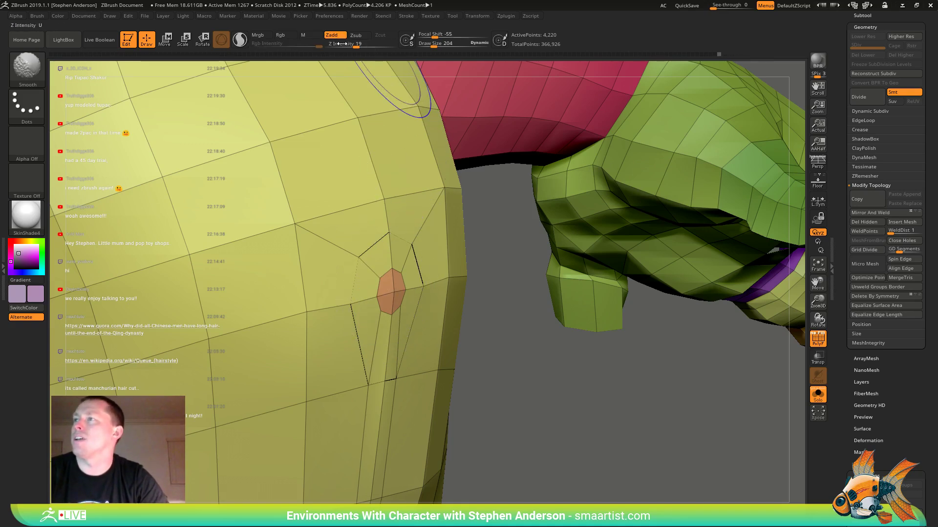
left_click(379, 280, "shift")
left_click(402, 309, "shift")
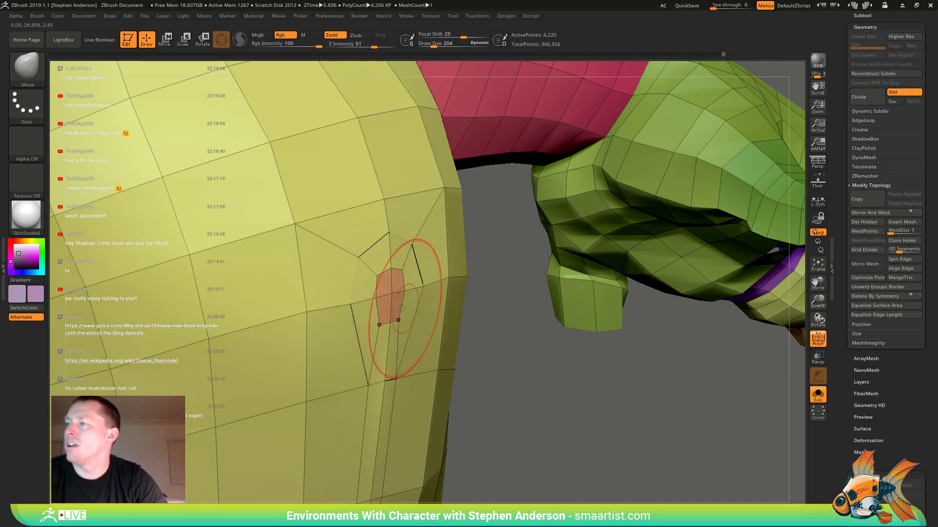
- Set the draw size to 110 and use ZModeler to insert an edge loop around the small navel polygroup
right_click_drag(402, 308, 390, 291)
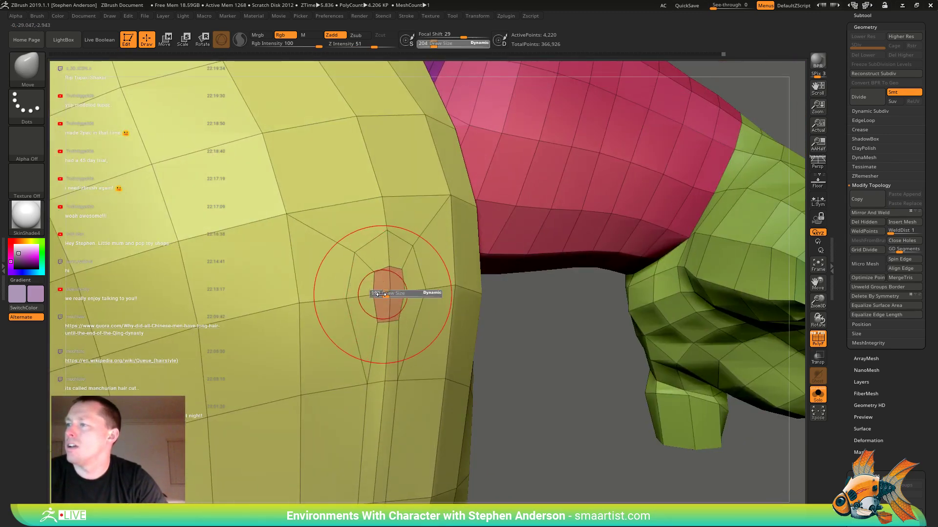
left_click_drag(385, 294, 303, 299)
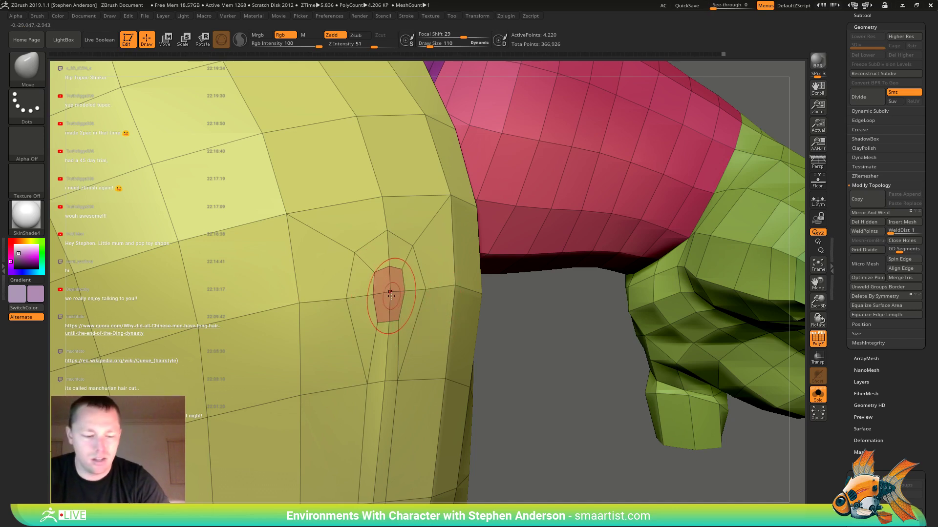
key("b")
key("z")
key("m")
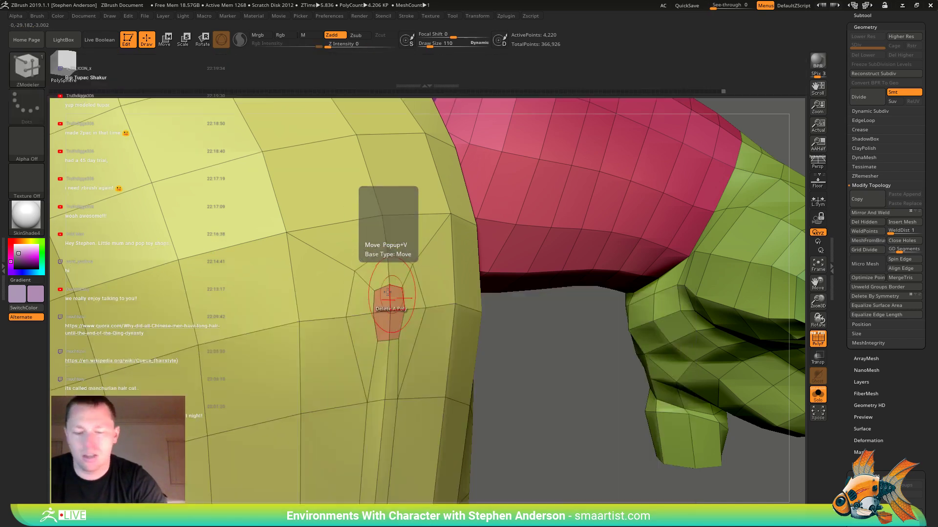
left_click(366, 313)
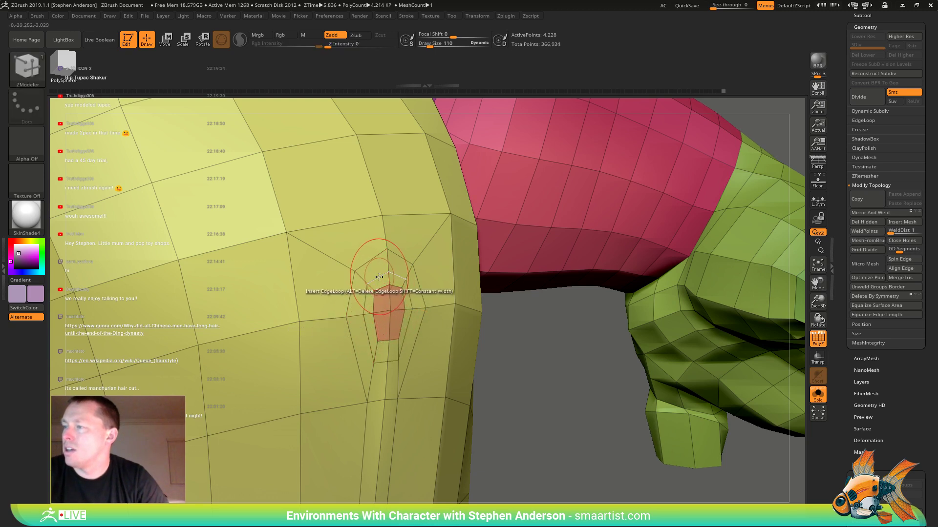
- Mask everything except the inner navel polygroup and place the transform gizmo at its centre, viewed from the side
key("w")
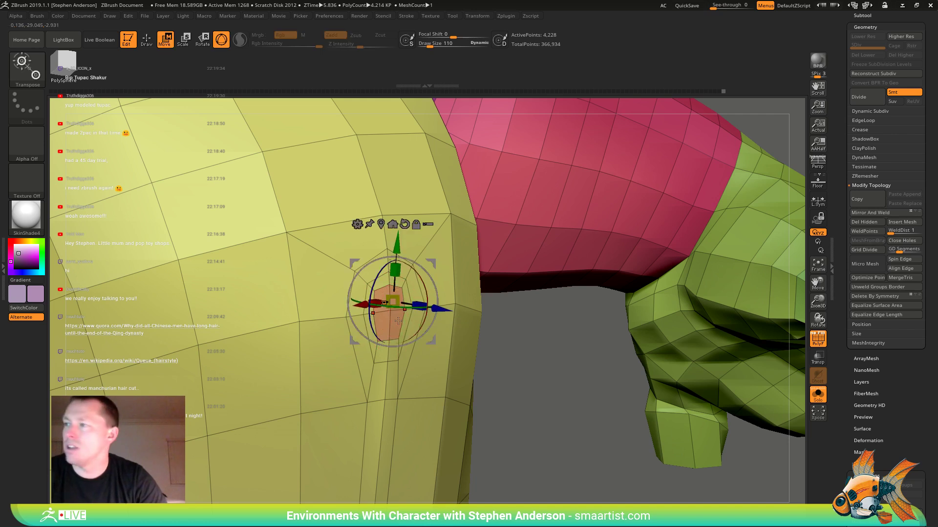
left_click_drag(396, 281, 463, 258, "alt")
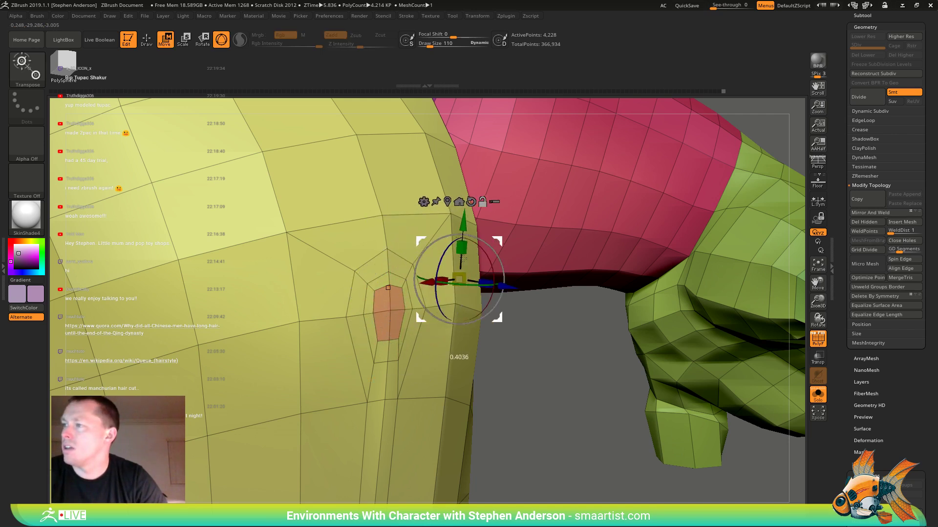
left_click(386, 315)
key("b")
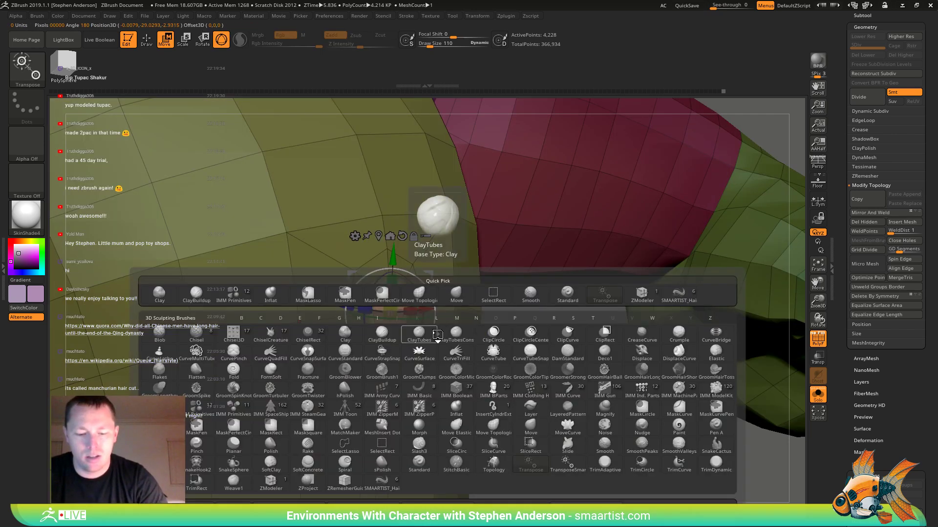
key("m")
key("v")
right_click_drag(430, 329, 481, 320)
key("w")
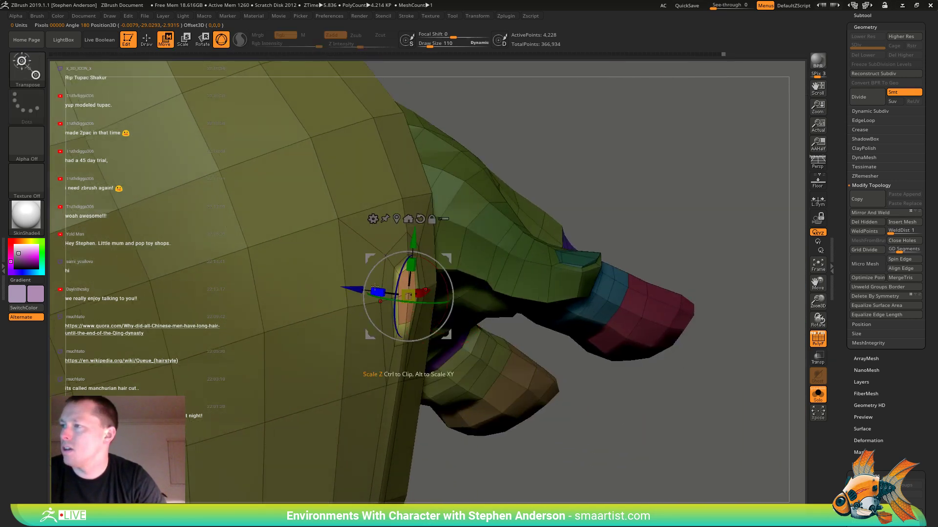
- Reset the gizmo's orientation, push the inner navel faces into the belly, and clear the mask
left_click(420, 219)
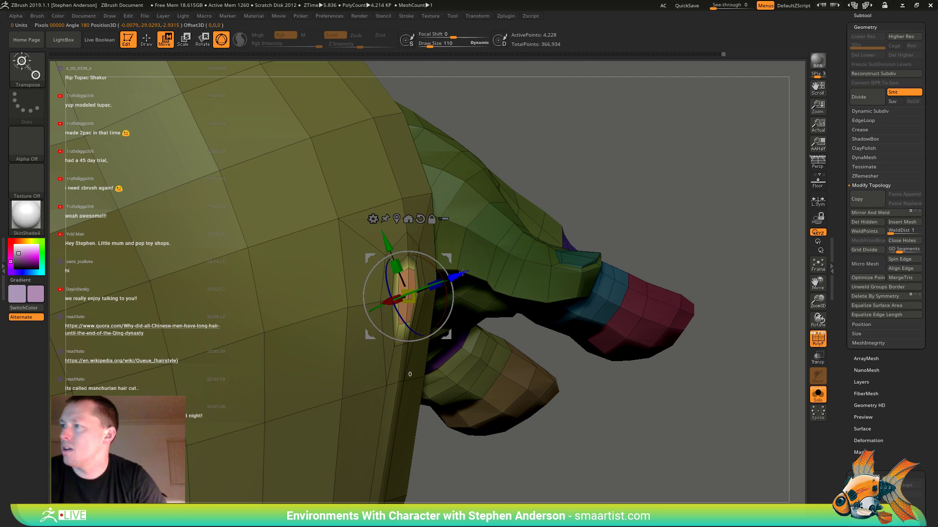
left_click_drag(463, 272, 378, 229)
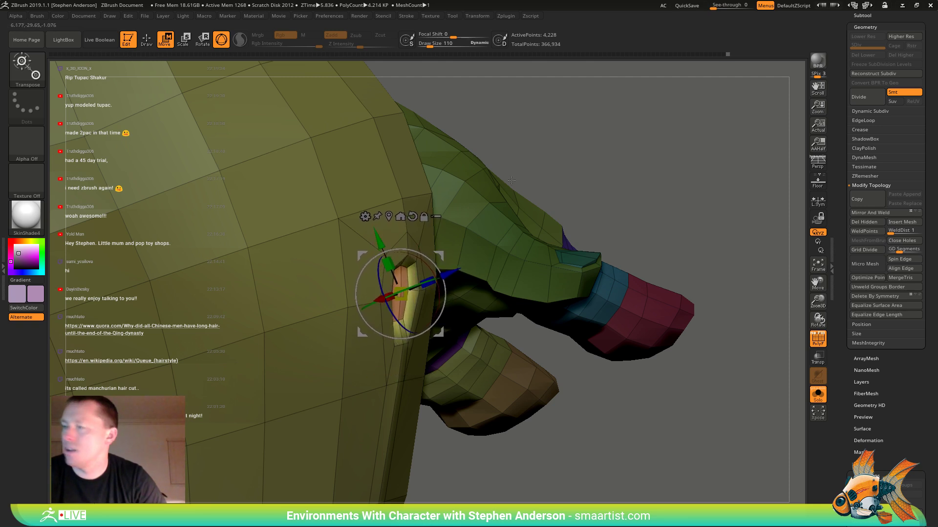
key("q")
left_click(551, 139, "ctrl")
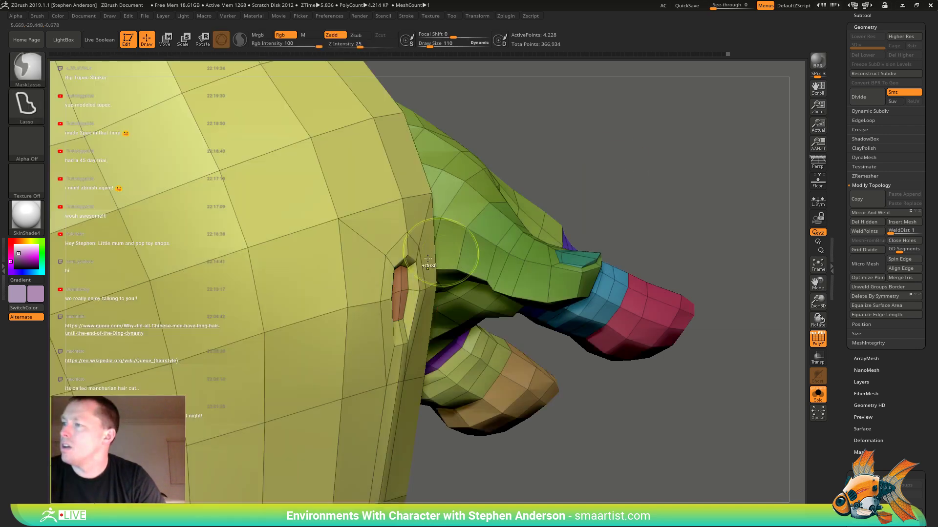
- Mask the edge loop around the navel opening with ZModeler's Mask action targeting EdgeLoop Partial, and invert the mask
key("b")
key("z")
key("m")
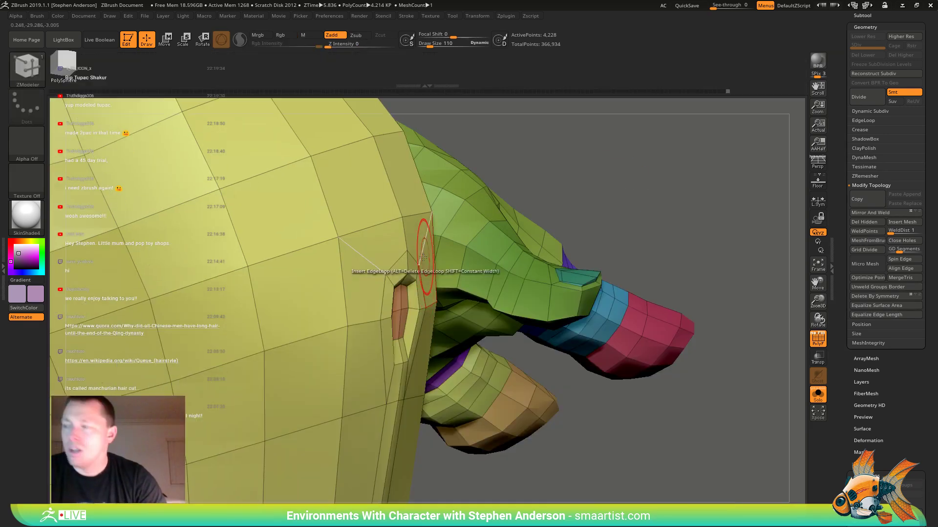
key("space")
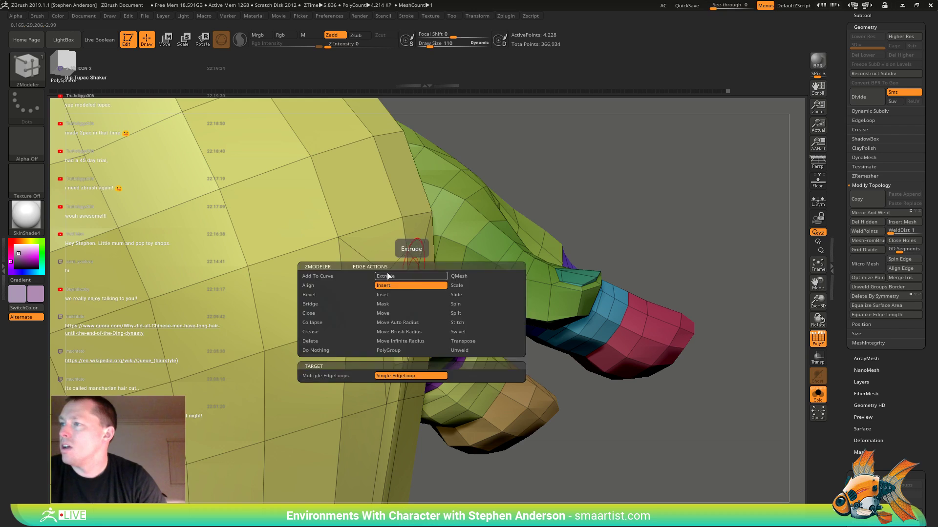
left_click(439, 303)
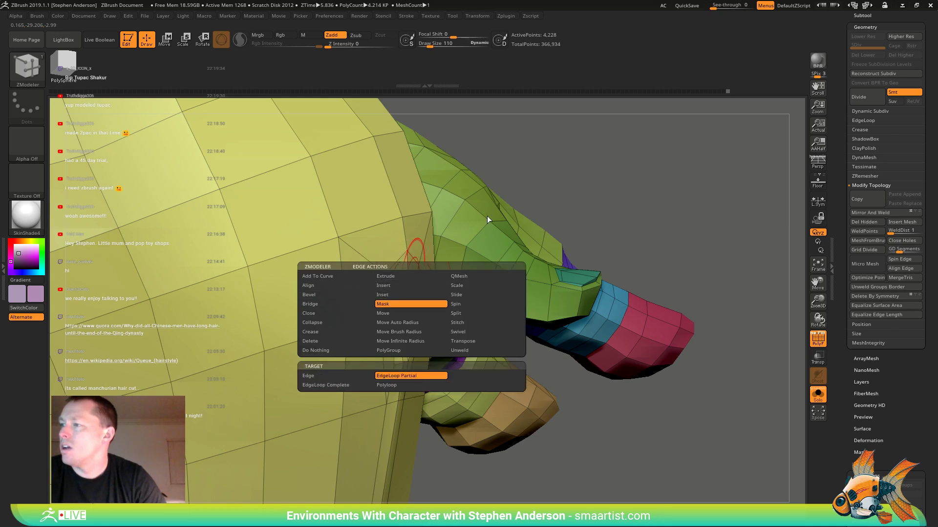
left_click(410, 277)
key("ctrl+i")
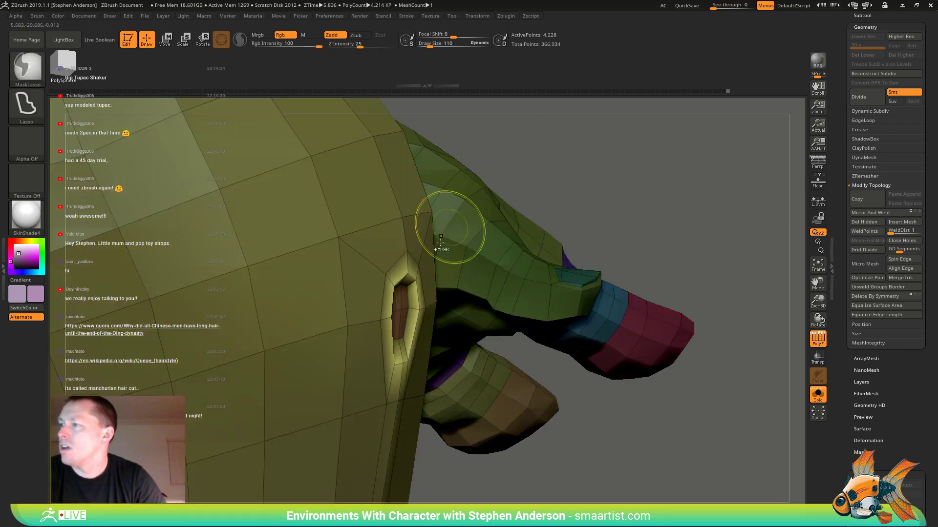
- Select the Move brush and set its draw size to 136 for shaping the unmasked navel rim in profile
key("b")
left_click(448, 292)
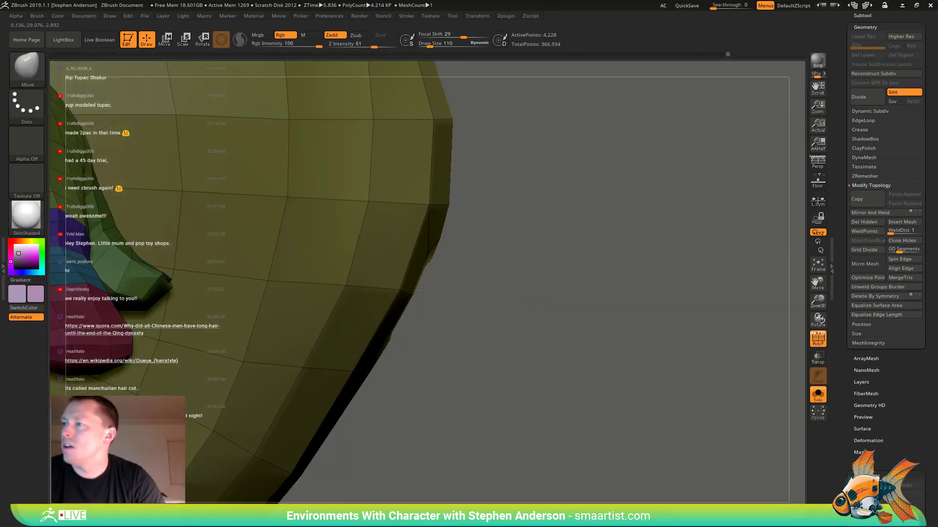
key("s")
key("s")
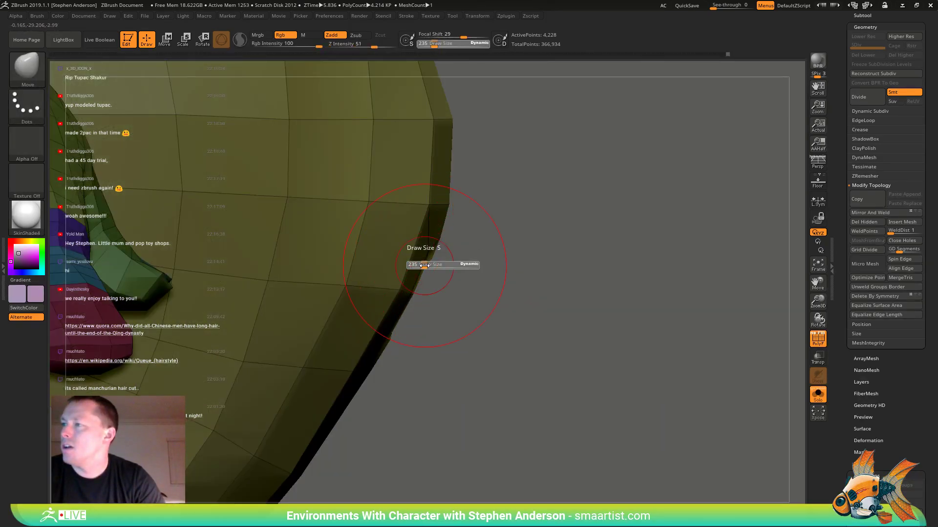
left_click_drag(432, 263, 420, 266)
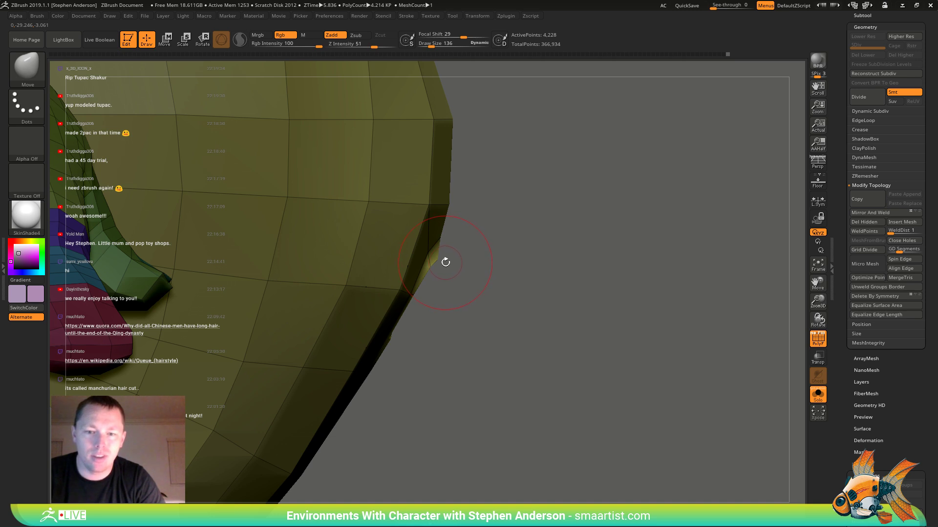
- Clear the mask, set the Move brush's draw size to 72, and check the navel opening from below and from the front
left_click_drag(562, 293, 493, 302)
left_click_drag(612, 313, 629, 379, "alt")
mouse_move(469, 309)
right_mouse_down()
mouse_move(464, 283)
mouse_move(503, 269)
mouse_move(450, 266)
right_mouse_up()
key("s")
left_click_drag(430, 266, 417, 283)
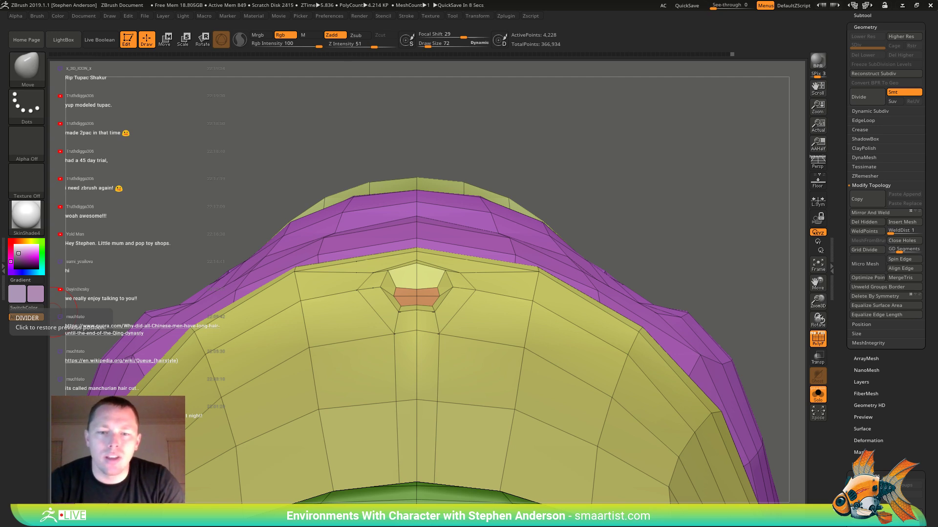
left_click_drag(601, 183, 623, 188)
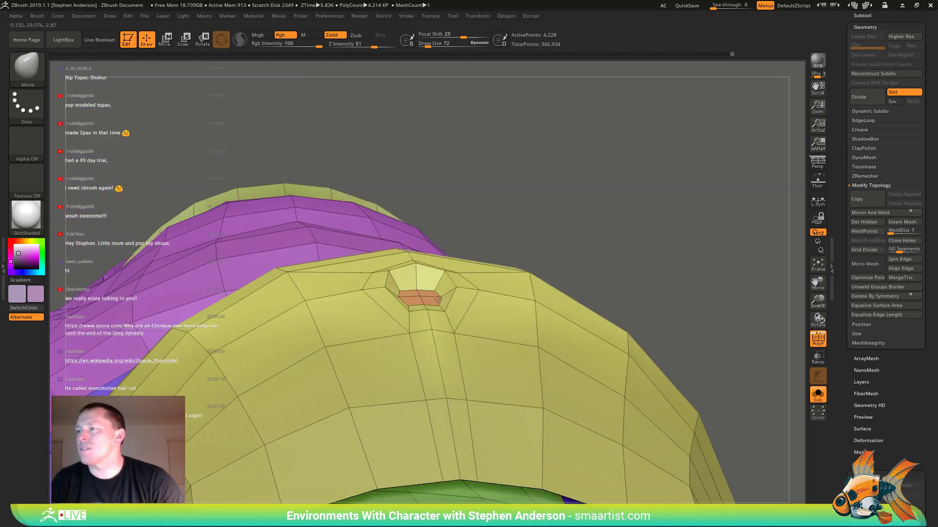
right_click_drag(422, 295, 420, 352)
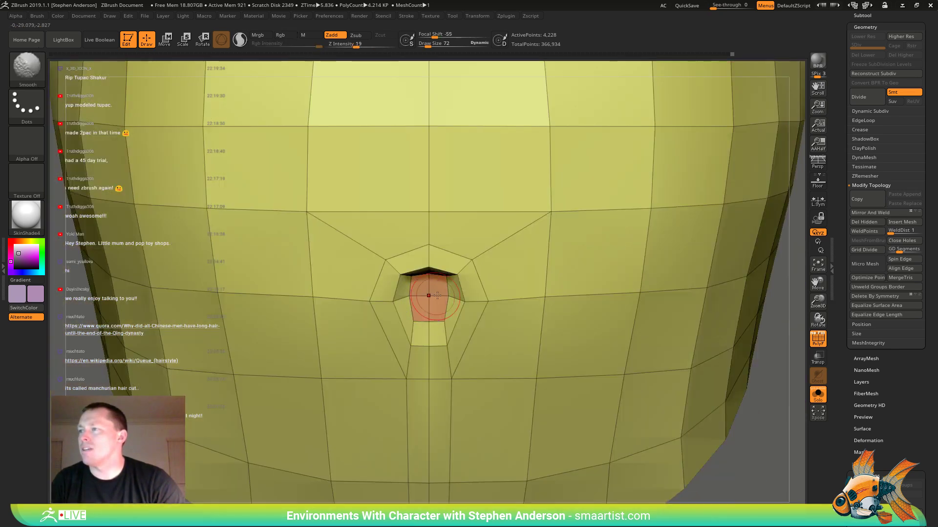
mouse_move(429, 294)
right_mouse_down()
mouse_move(431, 275)
mouse_move(459, 287)
mouse_move(432, 288)
mouse_move(450, 314)
mouse_move(439, 293)
mouse_move(444, 342)
mouse_move(450, 335)
right_mouse_up()
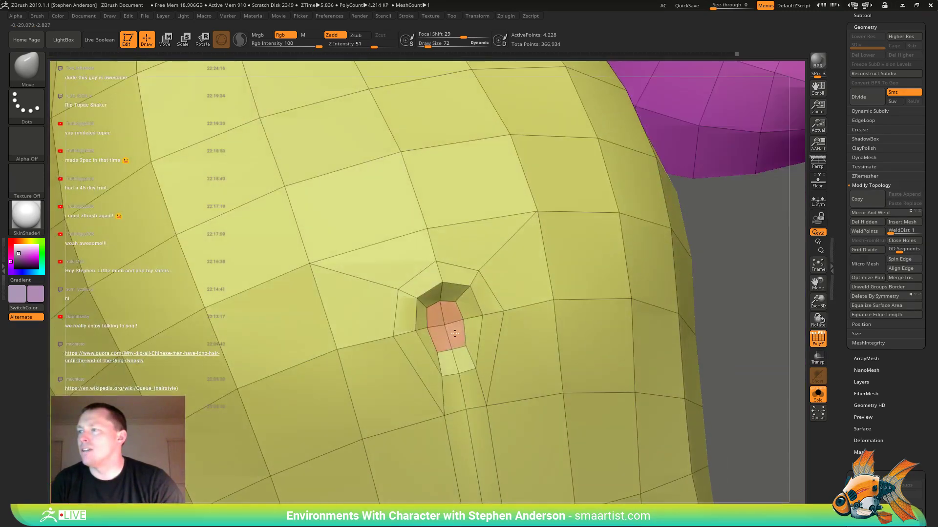
- Display the body at the higher subdivision level without the wireframe and show all the other subtools around the navel
key("shift+f")
key("d")
right_click_drag(620, 356, 647, 339)
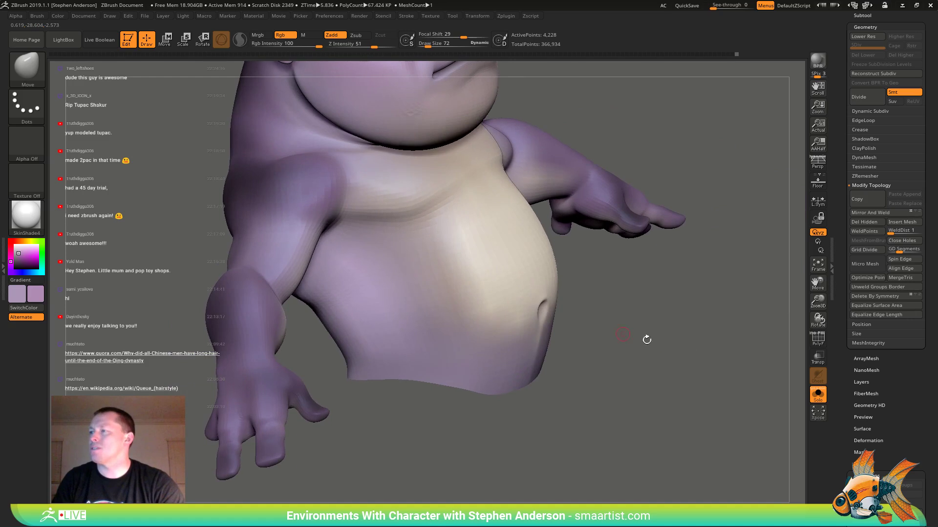
left_click(817, 394)
mouse_move(688, 395)
right_mouse_down()
mouse_move(544, 312)
mouse_move(527, 320)
right_mouse_up()
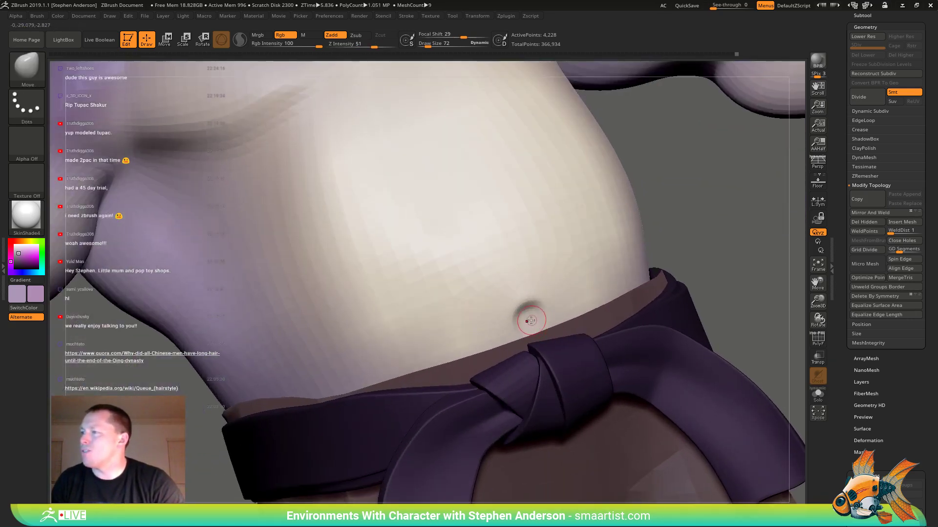
- Set the Move brush's draw size to 75 and inspect the navel above the belt from several angles
key("s")
left_click_drag(528, 321, 529, 320)
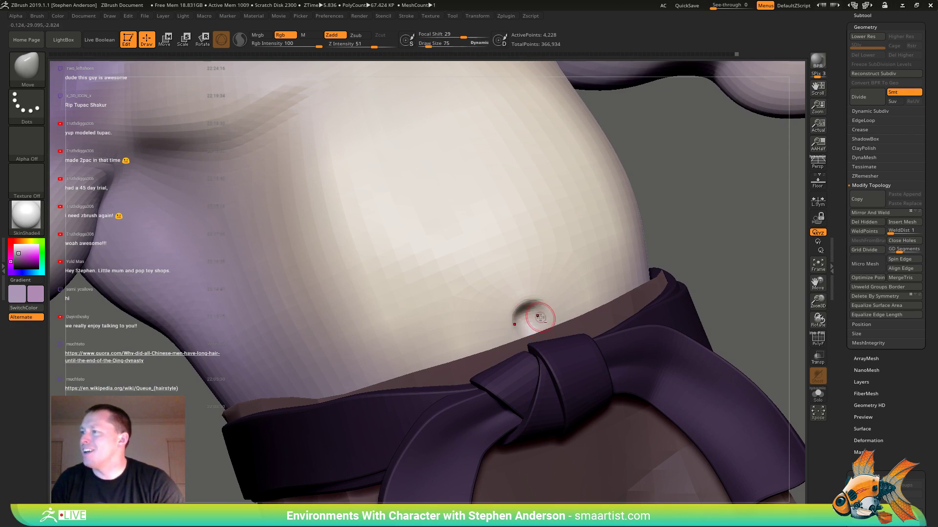
right_click_drag(540, 317, 533, 311)
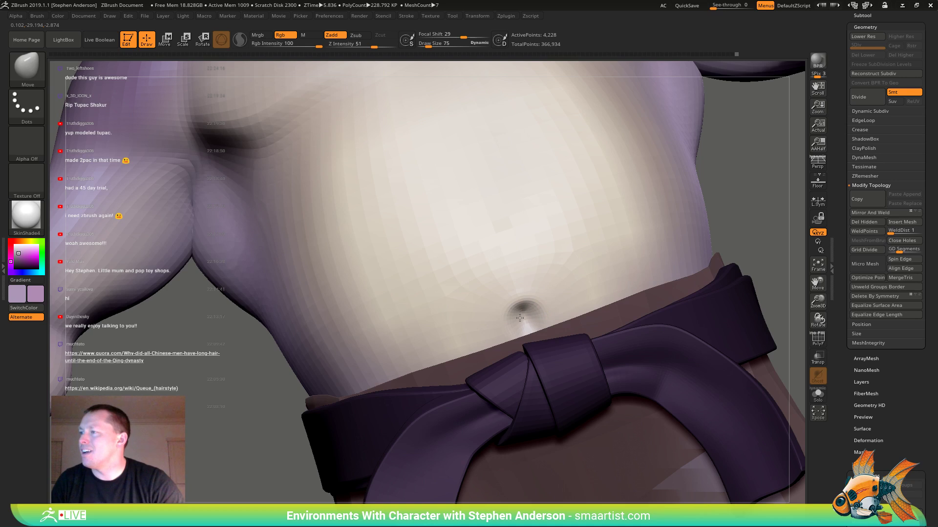
right_click_drag(523, 314, 536, 306)
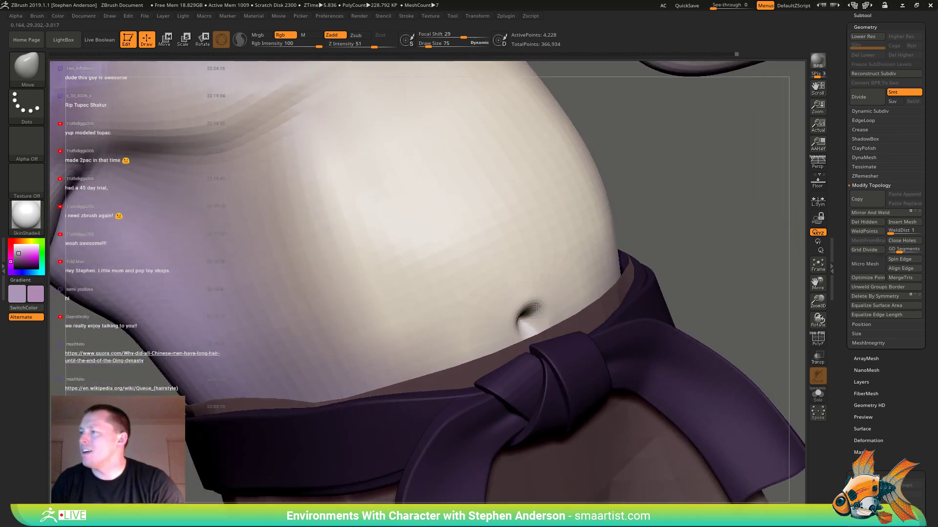
- Show the body's wireframe at its lowest subdivision level and nudge the navel rim with the Move brush
key("shift+f")
key("shift+d")
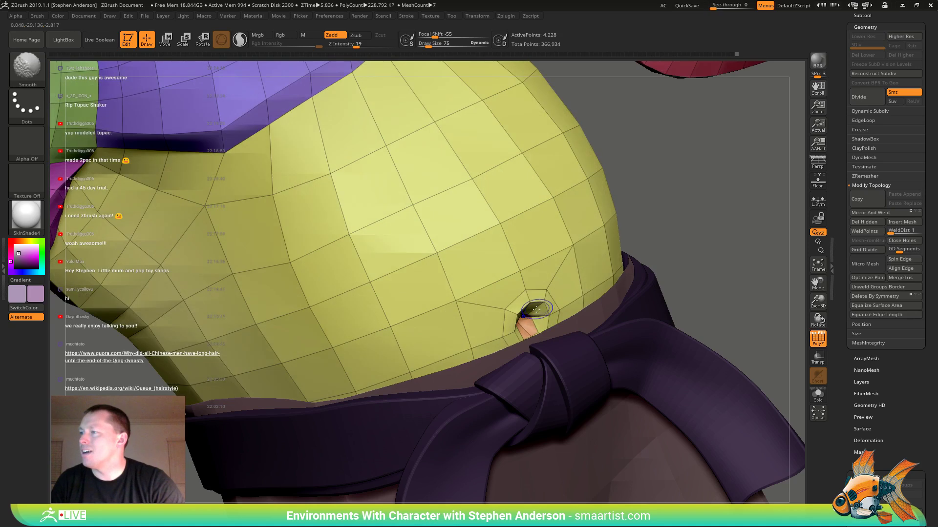
right_click_drag(528, 300, 543, 323)
left_click_drag(543, 320, 527, 306)
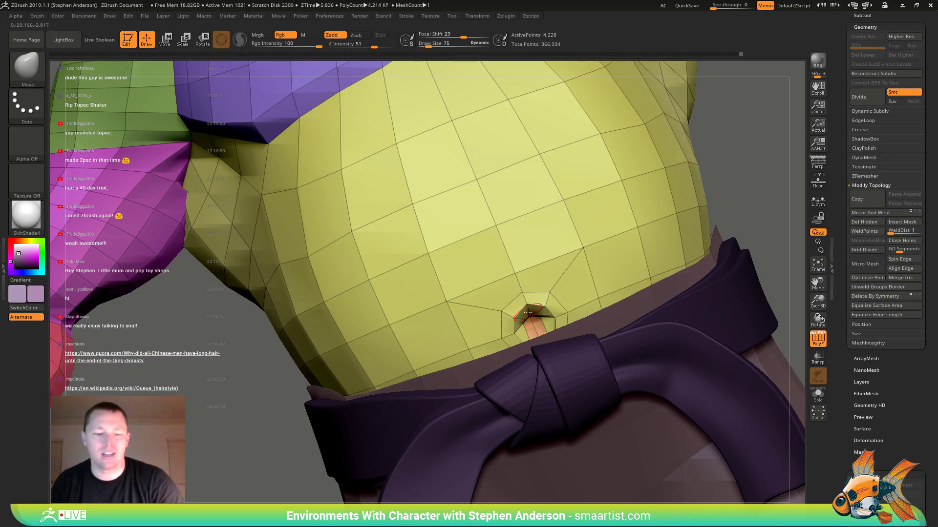
- Insert an additional edge loop around the inside of the navel opening with the ZModeler brush
key("n")
key("b")
key("z")
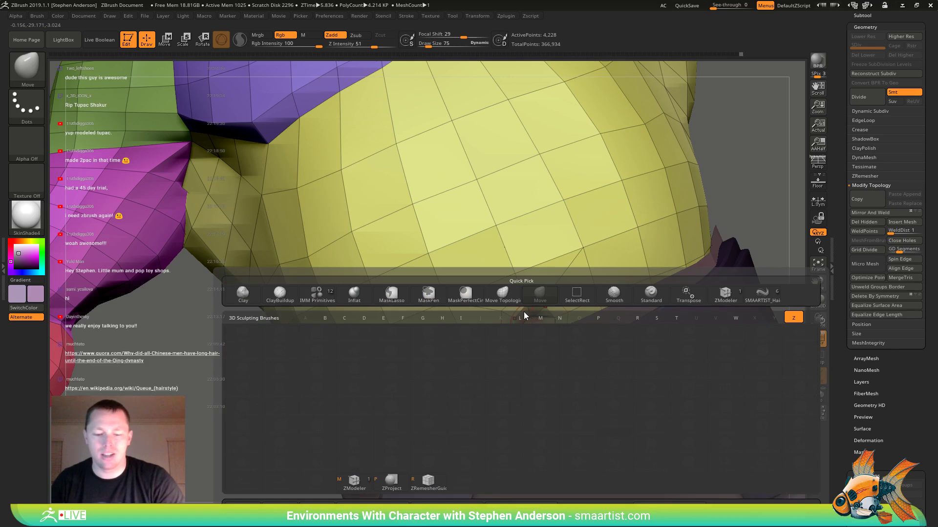
key("m")
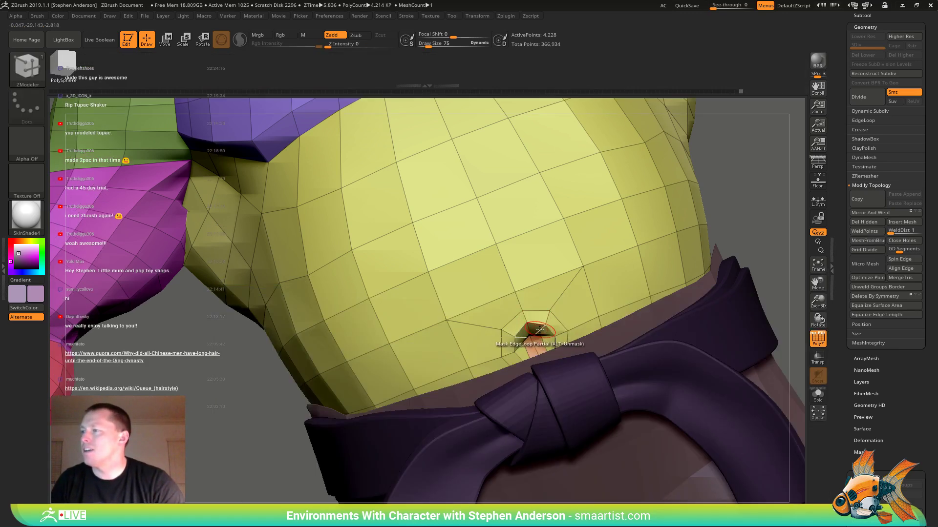
key("space")
left_click(529, 287)
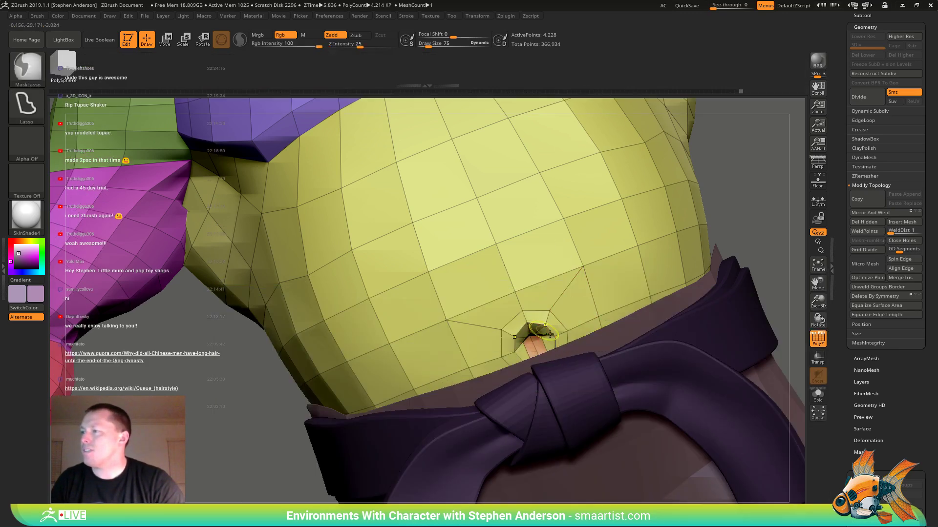
scroll(549, 334, "up", 3)
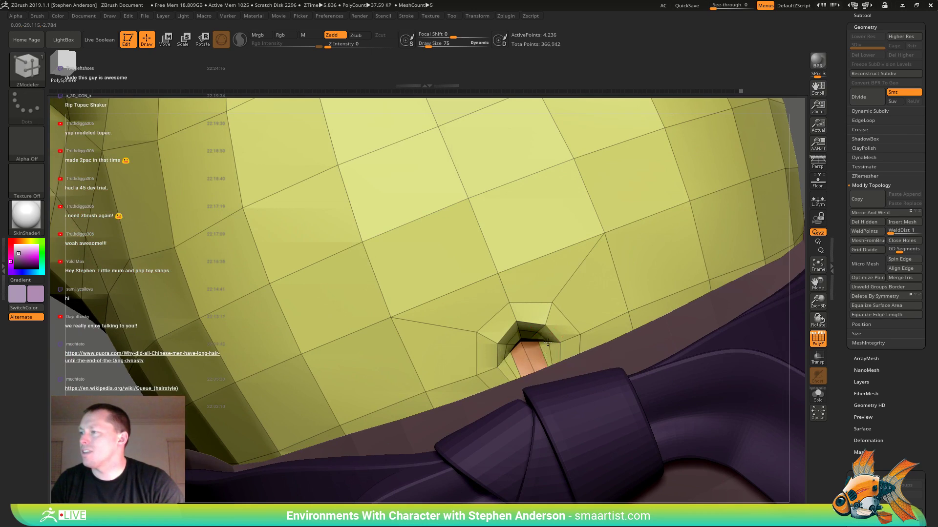
- Reshape the upper rim and inner edges of the navel with the Move brush from several angles
key("b")
key("m")
key("v")
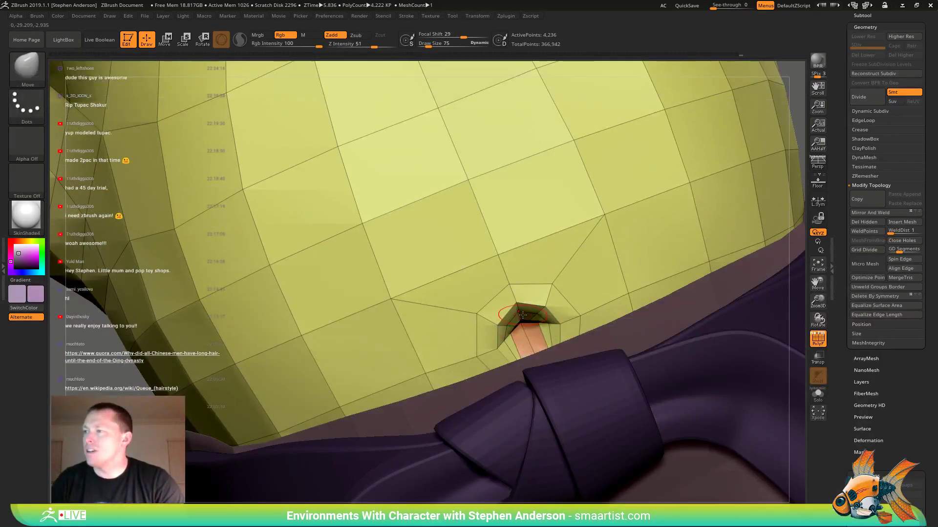
left_click_drag(523, 316, 538, 329)
mouse_move(529, 341)
right_mouse_down()
mouse_move(550, 316)
mouse_move(542, 312)
right_mouse_up()
left_click_drag(542, 313, 539, 310)
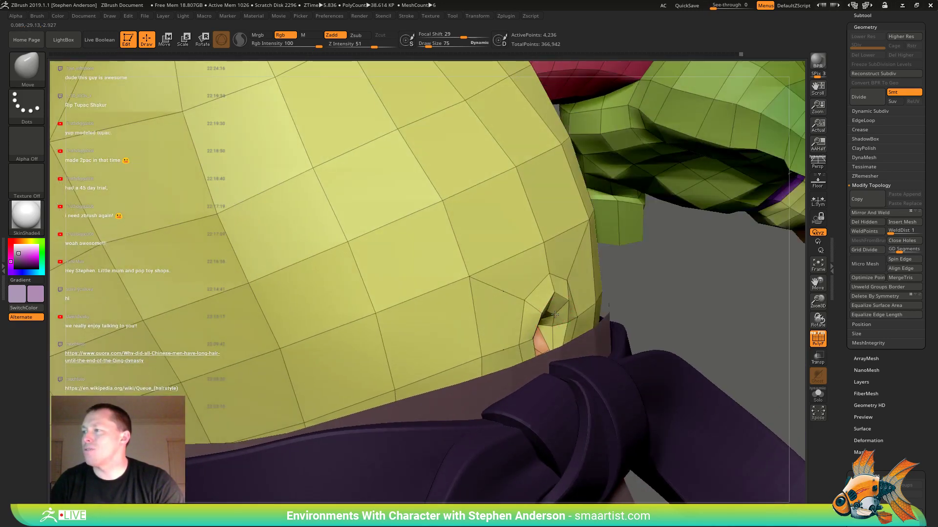
right_click_drag(540, 310, 556, 307)
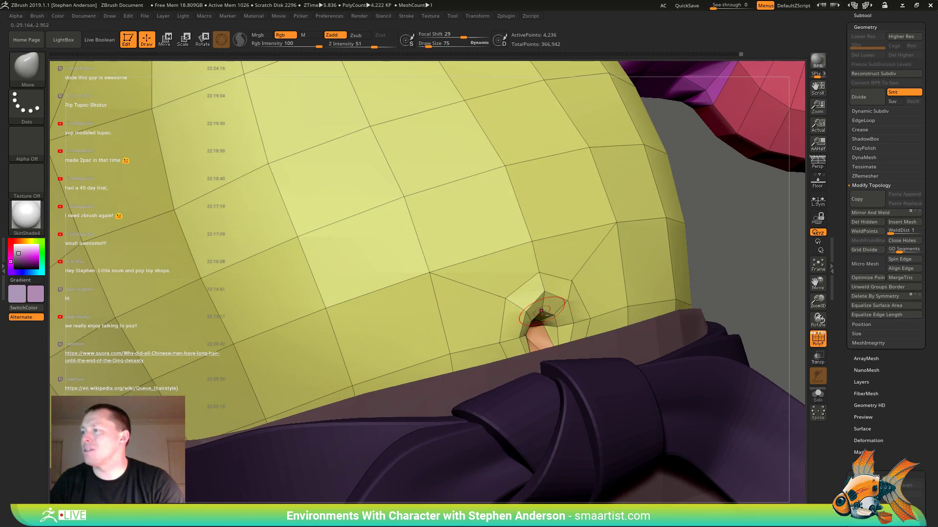
- Display the body at a higher subdivision level without the wireframe and set the Move brush's draw size to 189
key("d")
key("shift+f")
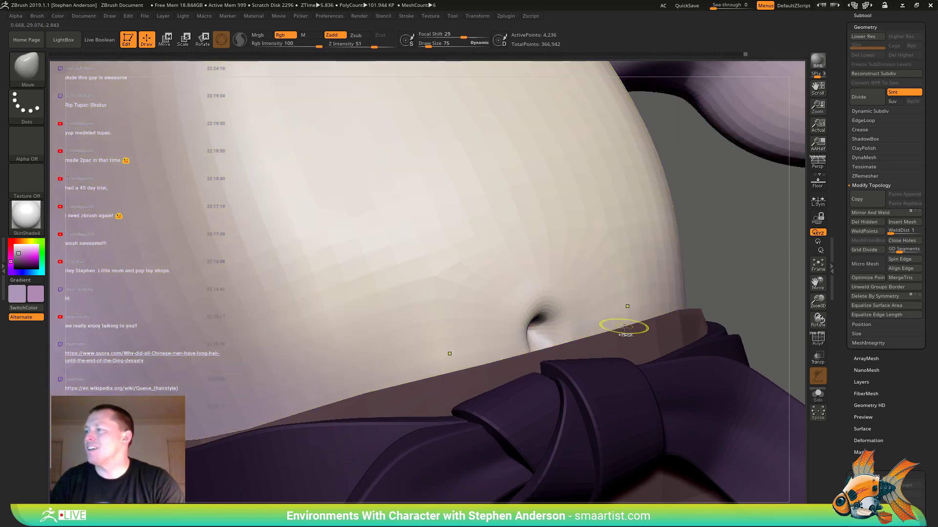
mouse_move(628, 313)
right_mouse_down("ctrl")
mouse_move(523, 210)
mouse_move(624, 296)
mouse_move(601, 314)
mouse_move(579, 313)
right_mouse_up("ctrl")
key("s")
left_click_drag(575, 312, 584, 320)
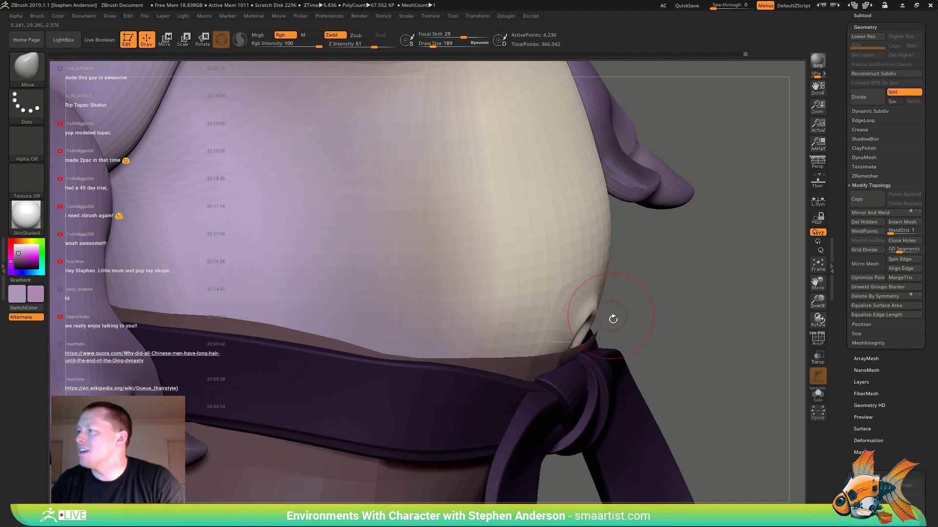
- Set the Move brush's draw size to 362 and check the belly and navel on the figure from the side and front
right_click_drag(613, 319, 600, 295, "ctrl")
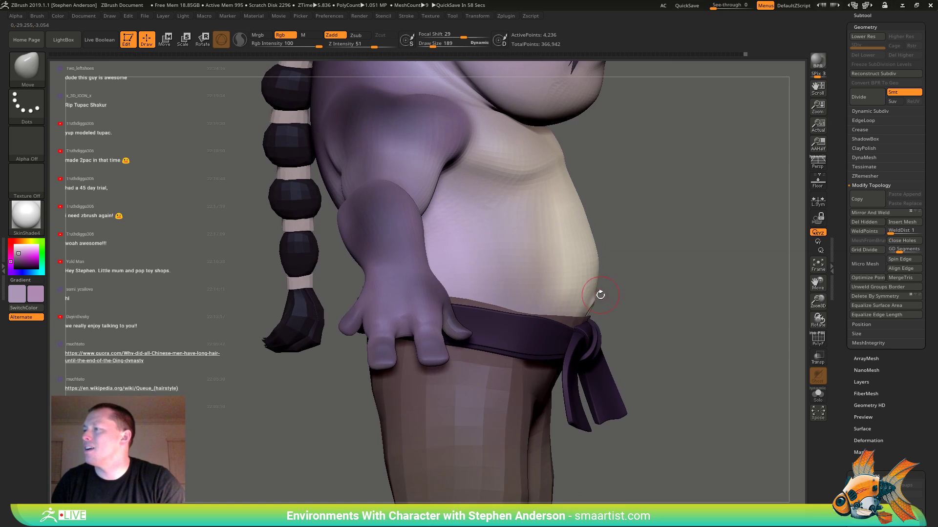
key("s")
left_click_drag(600, 300, 597, 301)
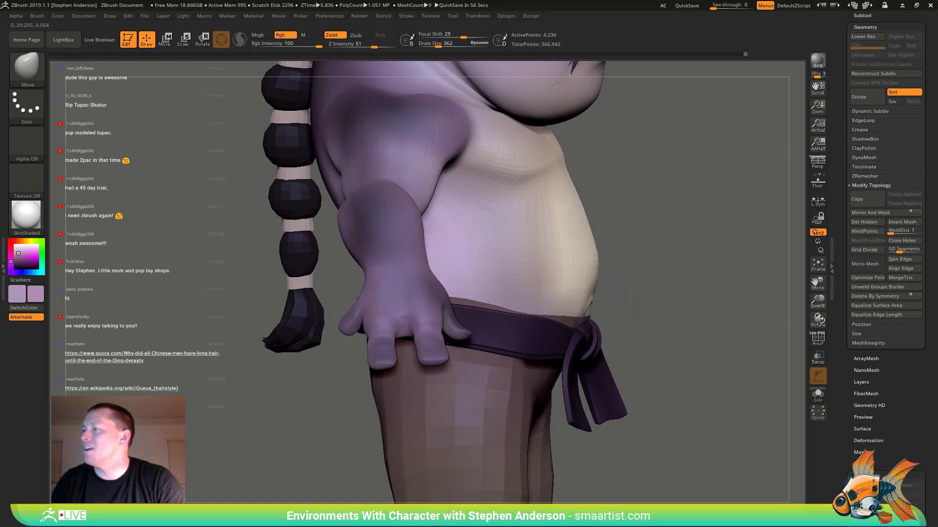
mouse_move(593, 300)
right_mouse_down()
mouse_move(623, 305)
mouse_move(610, 310)
mouse_move(603, 293)
mouse_move(638, 310)
mouse_move(660, 278)
mouse_move(668, 301)
mouse_move(708, 318)
mouse_move(667, 319)
mouse_move(640, 295)
mouse_move(714, 312)
mouse_move(714, 291)
mouse_move(676, 287)
mouse_move(649, 323)
mouse_move(685, 361)
mouse_move(661, 319)
right_mouse_up()
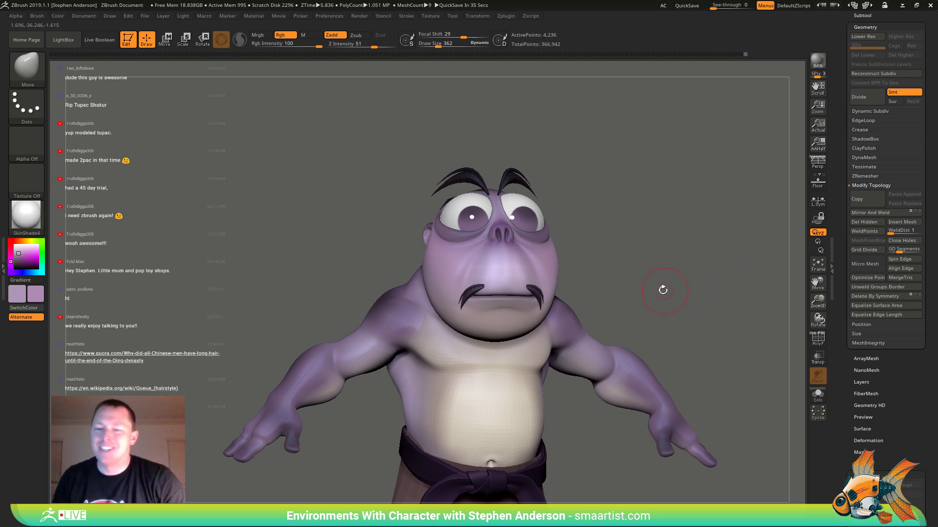
- Show the wireframe around the mouth and mask everything except the polygroup inside the lips
mouse_move(673, 279)
right_mouse_down()
mouse_move(543, 290)
mouse_move(535, 269)
mouse_move(501, 331)
mouse_move(501, 303)
right_mouse_up()
key("shift+f")
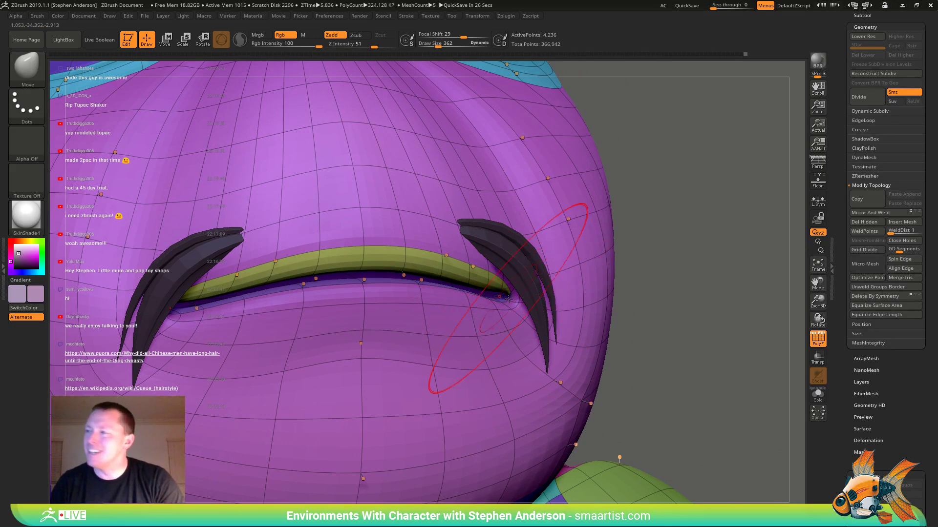
key("w")
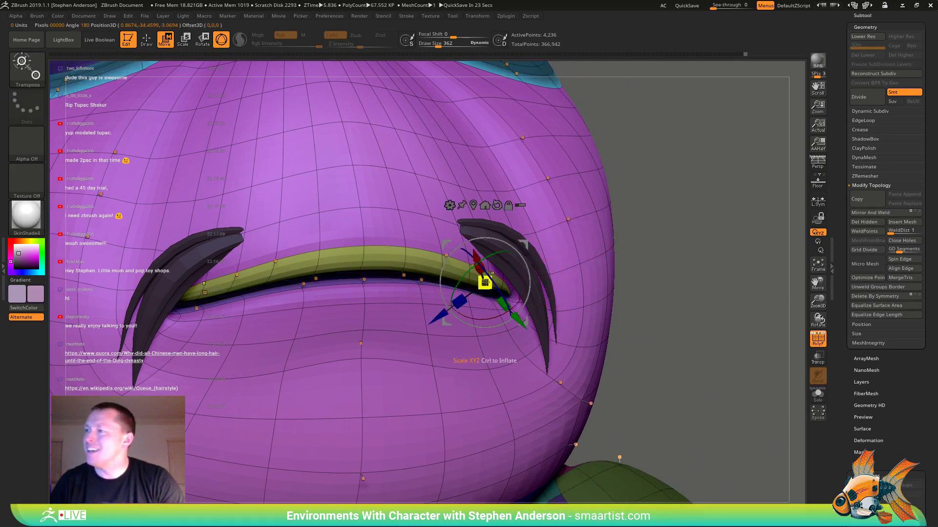
left_click_drag(686, 208, 701, 222, "ctrl")
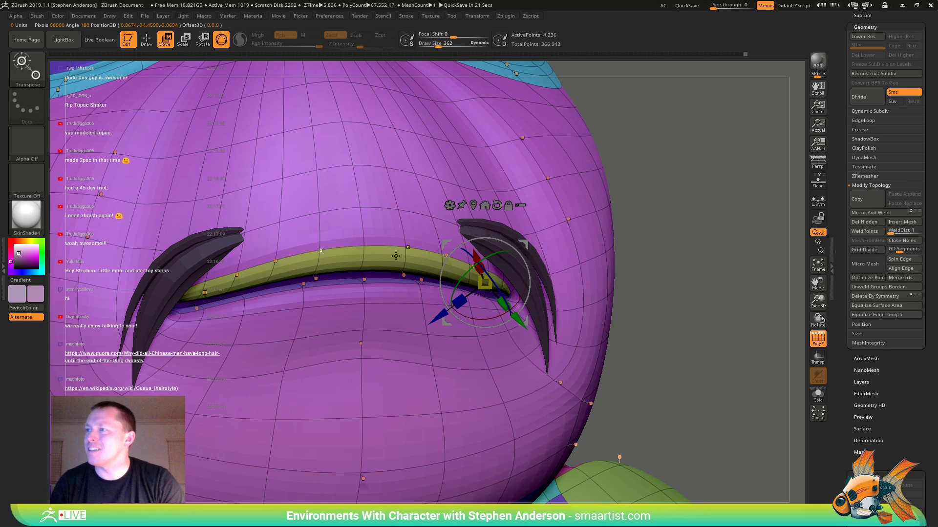
left_click(402, 269, "ctrl")
- Adjust the unmasked corner of the mouth interior using the Move brush at draw size 219
key("b")
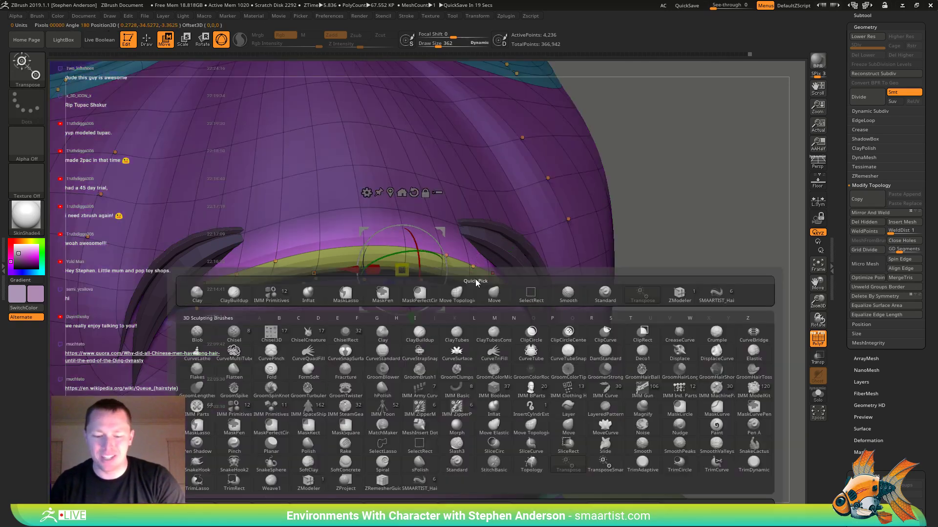
key("m")
key("v")
left_click(505, 292, "ctrl")
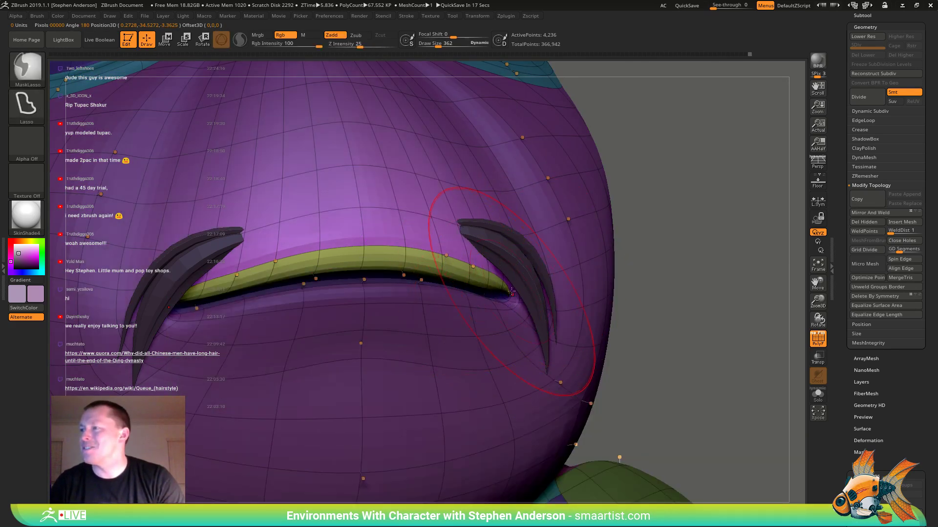
key("s")
left_click_drag(510, 290, 506, 290)
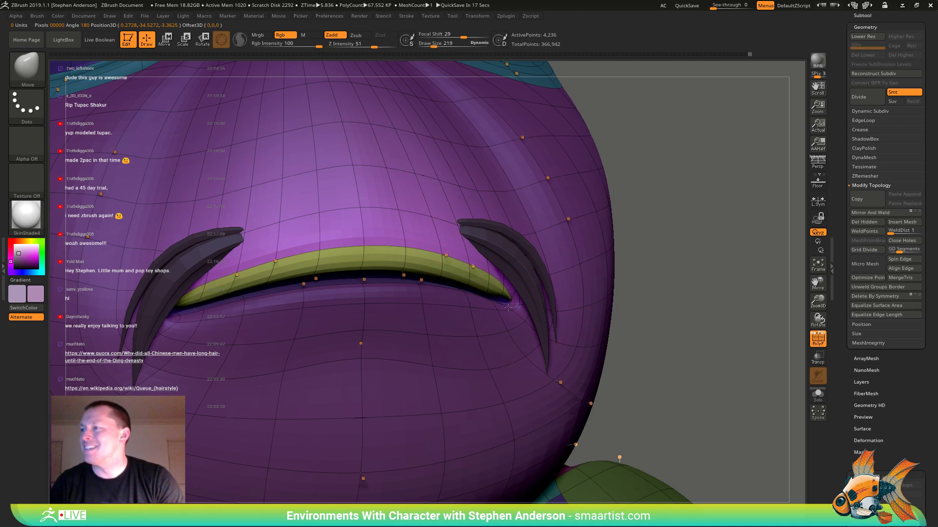
mouse_move(505, 290)
right_mouse_down()
mouse_move(492, 313)
mouse_move(516, 303)
right_mouse_up()
- Isolate the body and inspect the mouth corners up close and from the front, with and without the wireframe
left_click(823, 399)
right_click_drag(629, 330, 502, 291)
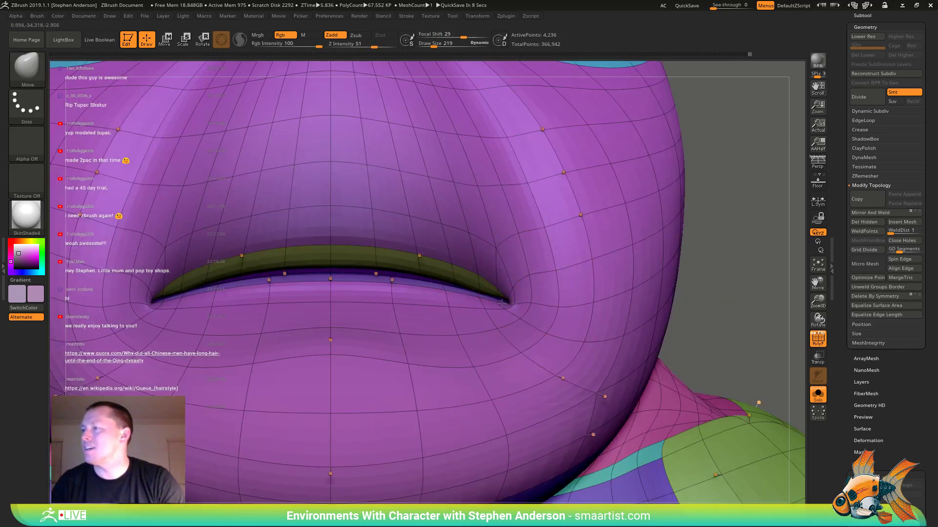
right_click_drag(504, 297, 636, 299)
key("shift+f")
right_click_drag(548, 345, 555, 303, "ctrl")
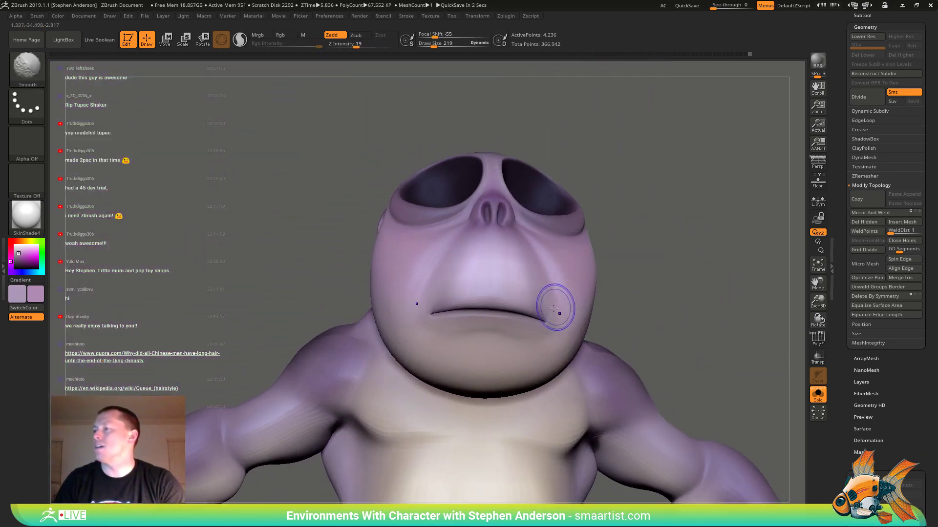
key("shift+f")
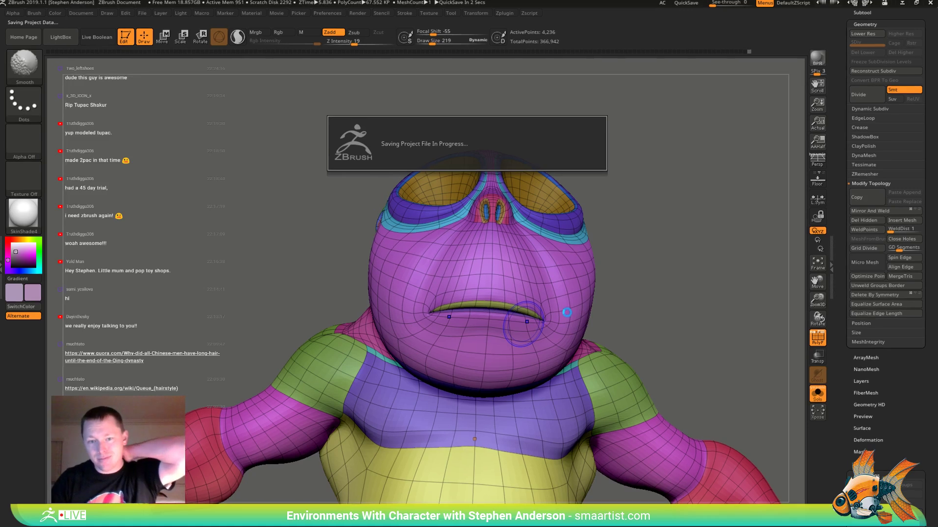
- Drop the body to its lowest subdivision level, examine the face topology, then hide the wireframe and show all subtools
mouse_move(560, 310)
right_mouse_down()
mouse_move(625, 273)
mouse_move(600, 295)
mouse_move(630, 293)
mouse_move(633, 316)
mouse_move(656, 289)
mouse_move(451, 281)
right_mouse_up()
key("shift+d")
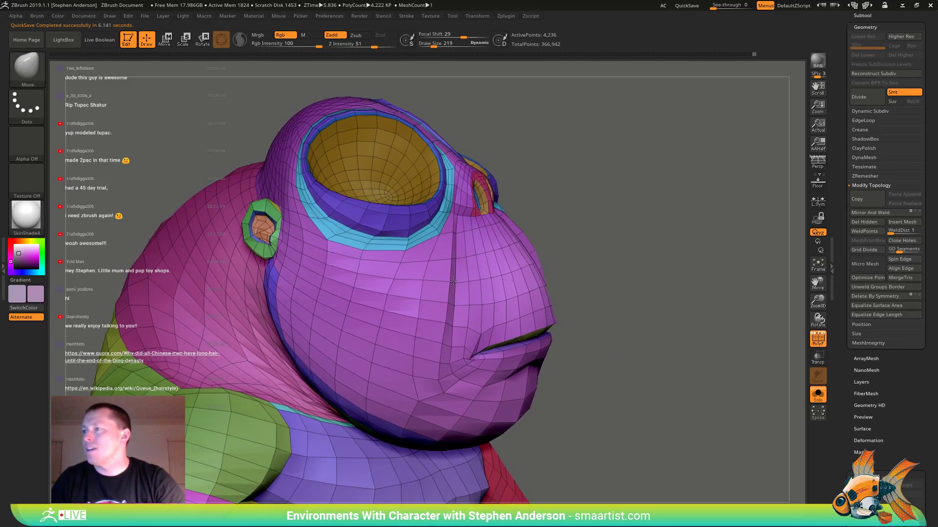
right_click_drag(502, 324, 411, 301, "ctrl")
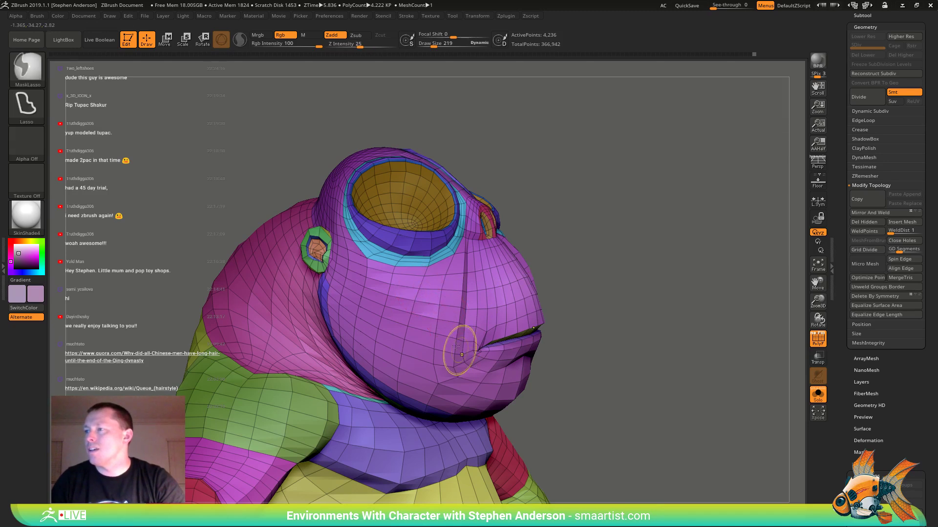
mouse_move(443, 311)
right_mouse_down()
mouse_move(558, 309)
mouse_move(618, 286)
mouse_move(554, 291)
mouse_move(596, 304)
mouse_move(596, 286)
right_mouse_up()
key("shift+f")
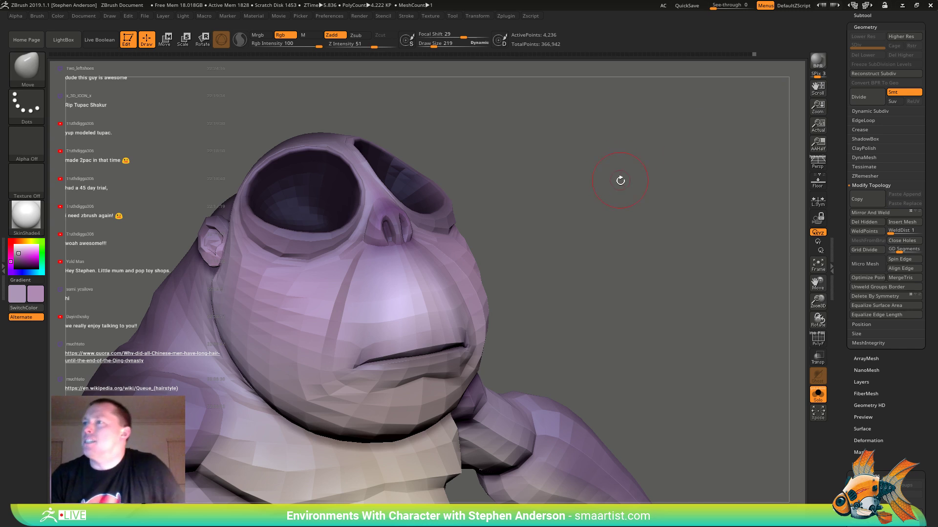
left_click(819, 398)
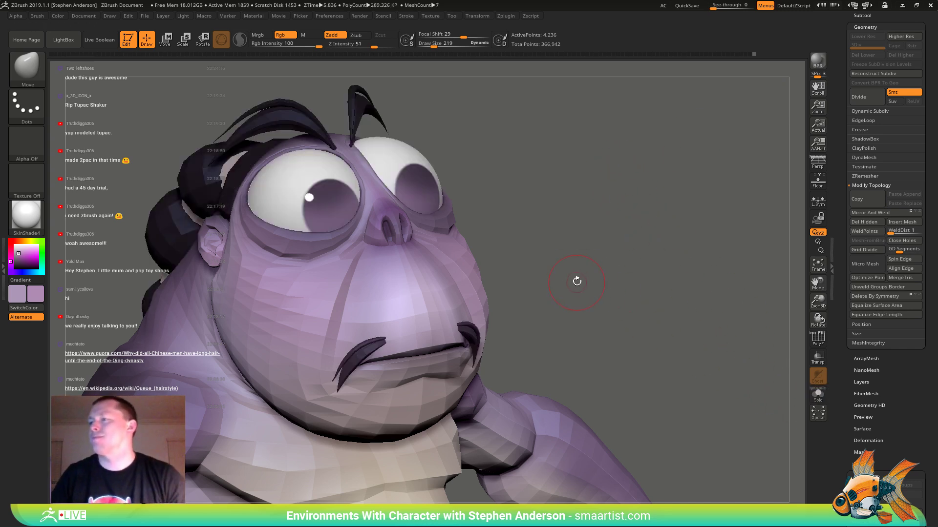
- Select the braid subtool from behind the head, show its wireframe and duplicate it
right_click_drag(576, 281, 666, 250)
right_click_drag(667, 250, 550, 220)
right_click_drag(663, 188, 647, 347, "alt")
right_click_drag(603, 293, 602, 312)
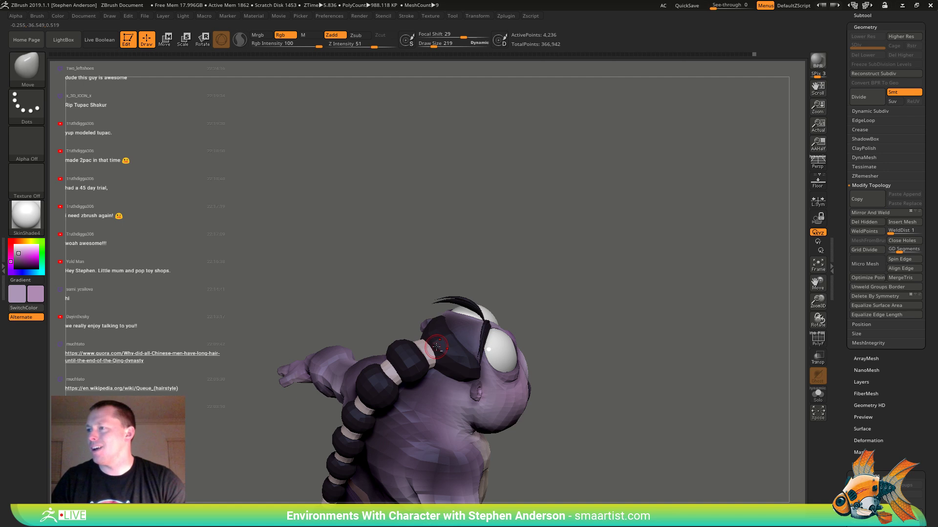
key("shift+f")
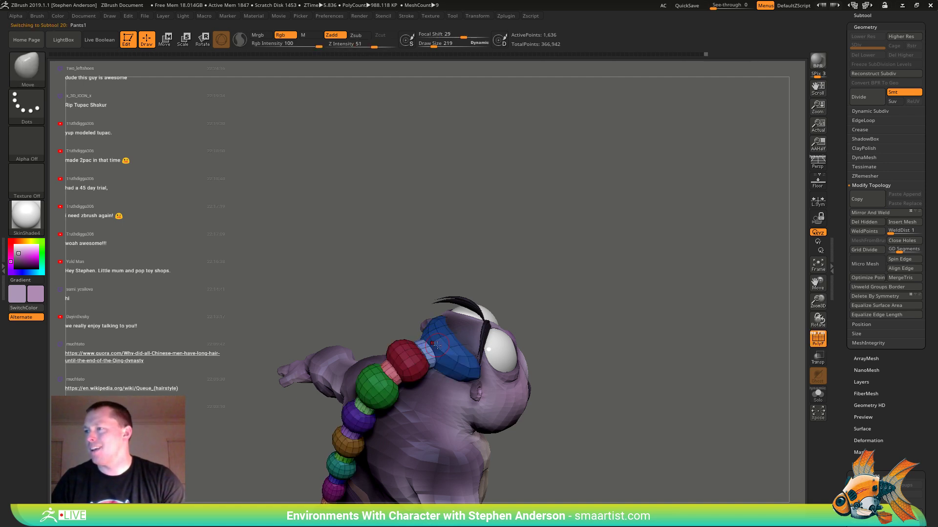
right_click_drag(443, 352, 671, 335)
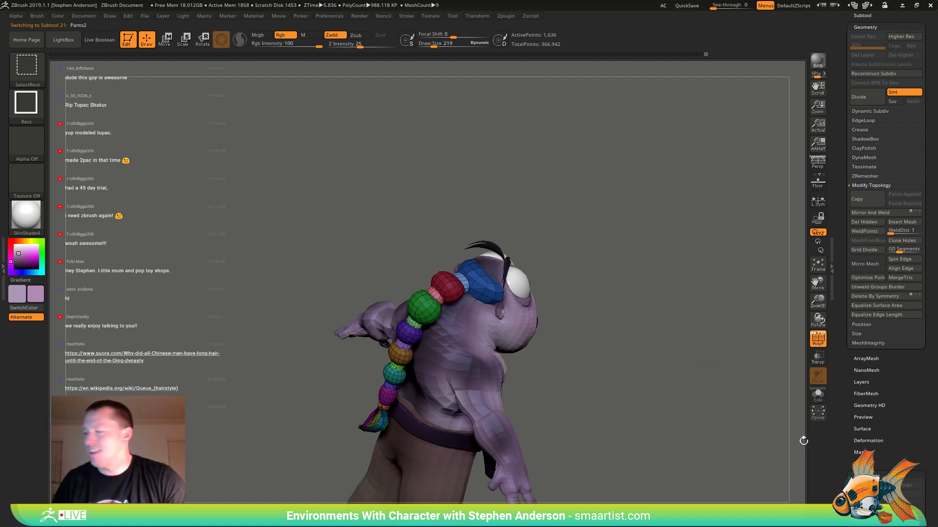
- Replace the duplicated braid subtool with a QCube from the Initialize options
left_click_drag(902, 461, 900, 346)
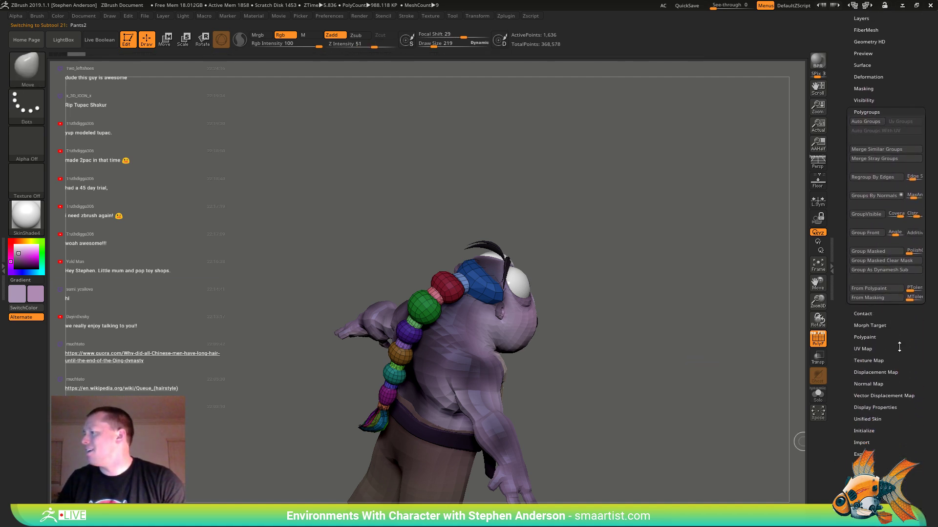
left_click(869, 427, "shift")
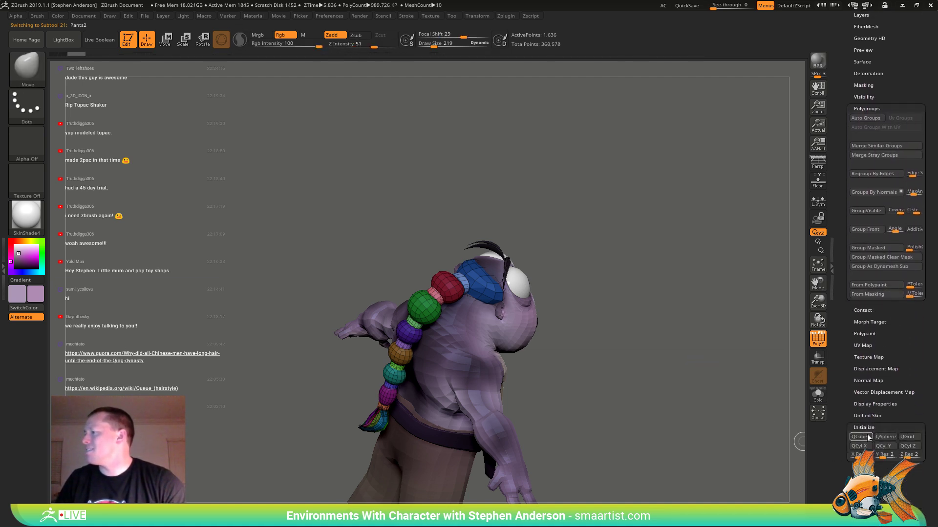
left_click(867, 438)
- Move the cube from below the feet up to the back of the head's crown in side view and frame it
mouse_move(634, 306)
right_mouse_down()
mouse_move(599, 313)
mouse_move(563, 341)
mouse_move(537, 198)
mouse_move(554, 300)
right_mouse_up()
mouse_move(565, 360)
right_mouse_down("ctrl")
mouse_move(531, 262)
mouse_move(511, 240)
mouse_move(500, 326)
right_mouse_up("ctrl")
key("w")
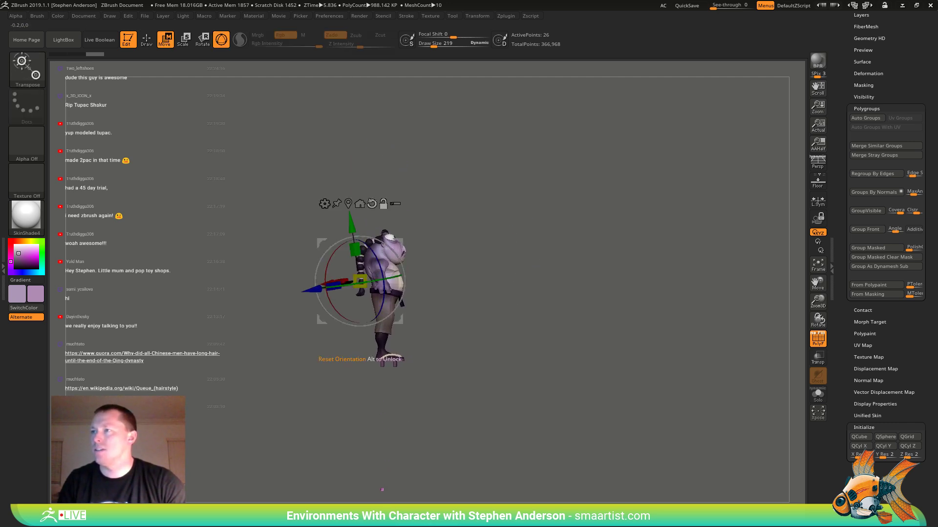
left_click(381, 490)
left_click_drag(420, 450, 418, 191, "alt")
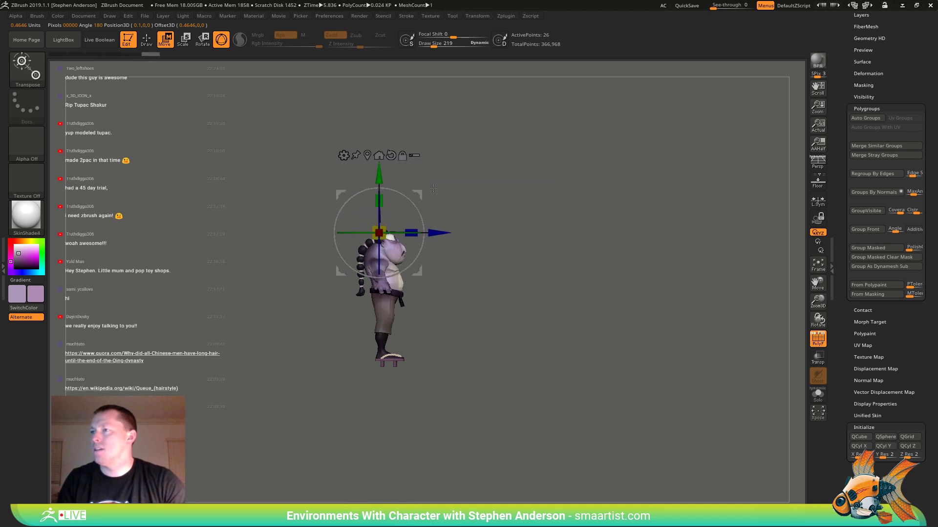
key("f")
right_click_drag(632, 240, 573, 296, "ctrl")
right_click_drag(652, 285, 423, 287, "alt")
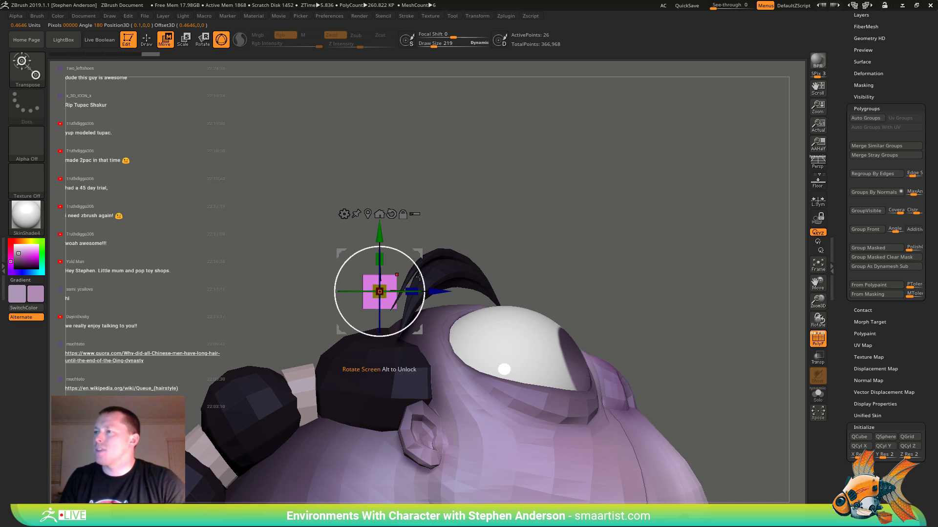
- Tilt the cube about 13 degrees to follow the slope of the head's crown
left_click_drag(416, 258, 405, 252)
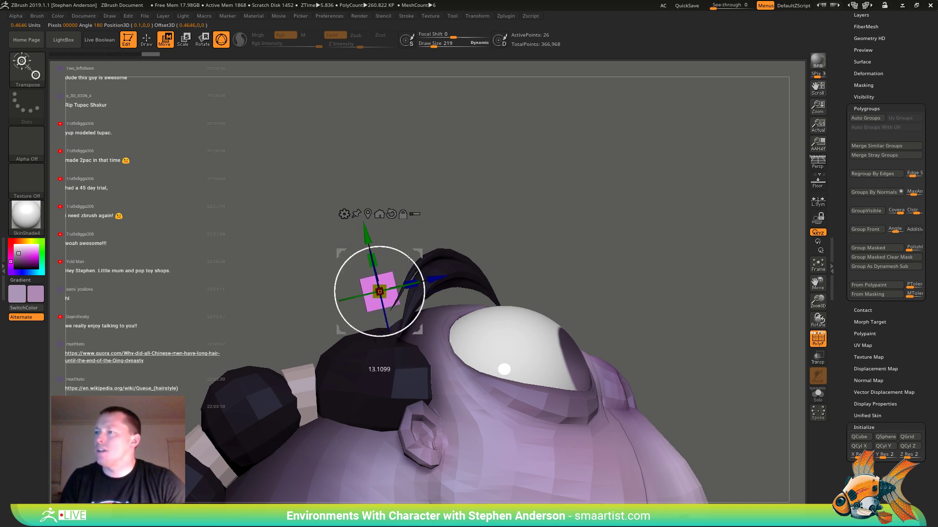
right_click_drag(387, 284, 454, 323)
key("q")
mouse_move(397, 335)
right_mouse_down()
mouse_move(394, 283)
mouse_move(396, 308)
right_mouse_up()
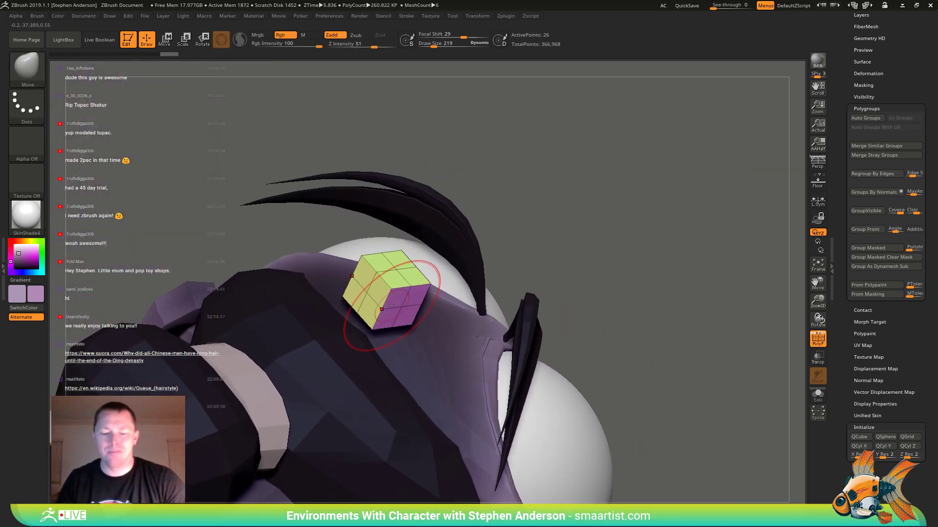
- Remove the cube's middle edge loops with the ZModeler brush to leave a plain box
key("b")
key("z")
key("m")
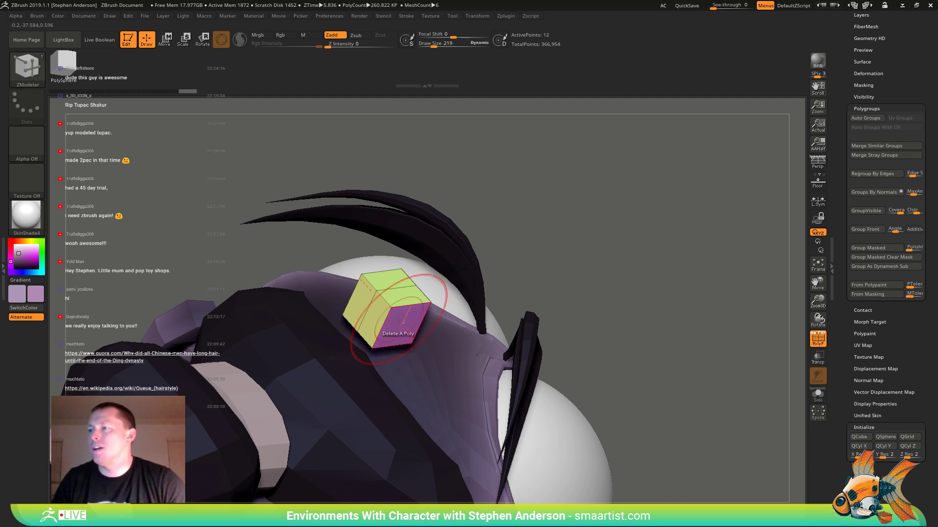
mouse_move(402, 315)
right_mouse_down()
mouse_move(386, 315)
mouse_move(408, 310)
right_mouse_up()
- Scale the box into a wide, flat slab and position it on top of the head's crown
key("w")
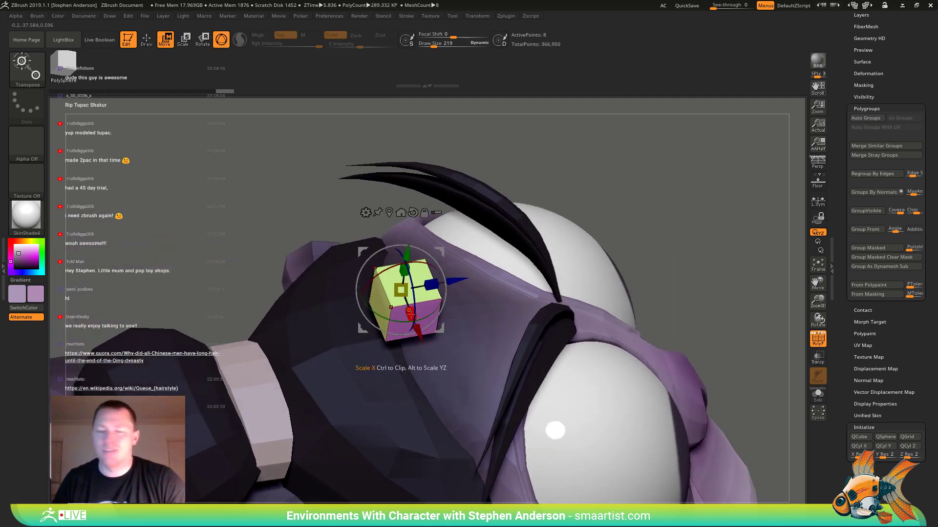
left_click_drag(404, 272, 426, 127)
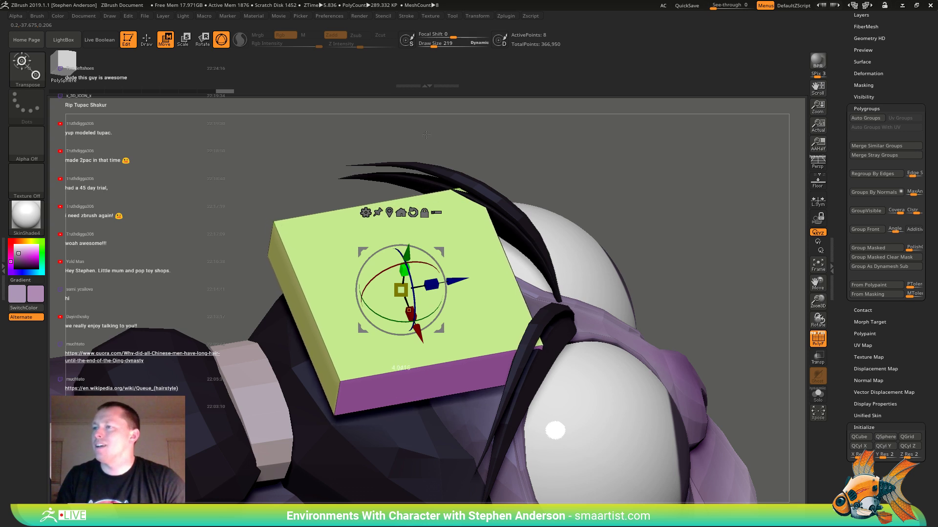
right_click_drag(426, 205, 522, 309)
left_click_drag(410, 301, 409, 337)
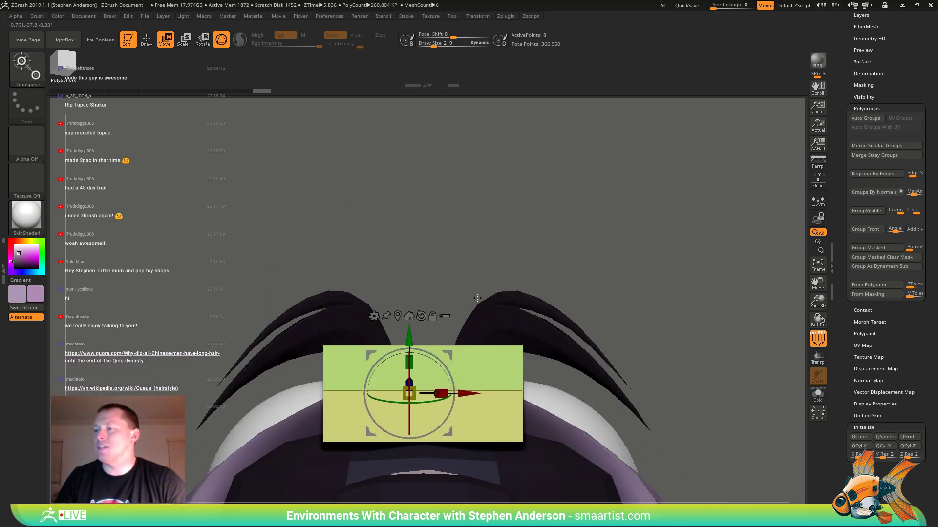
mouse_move(440, 312)
right_mouse_down()
mouse_move(526, 298)
mouse_move(440, 332)
right_mouse_up()
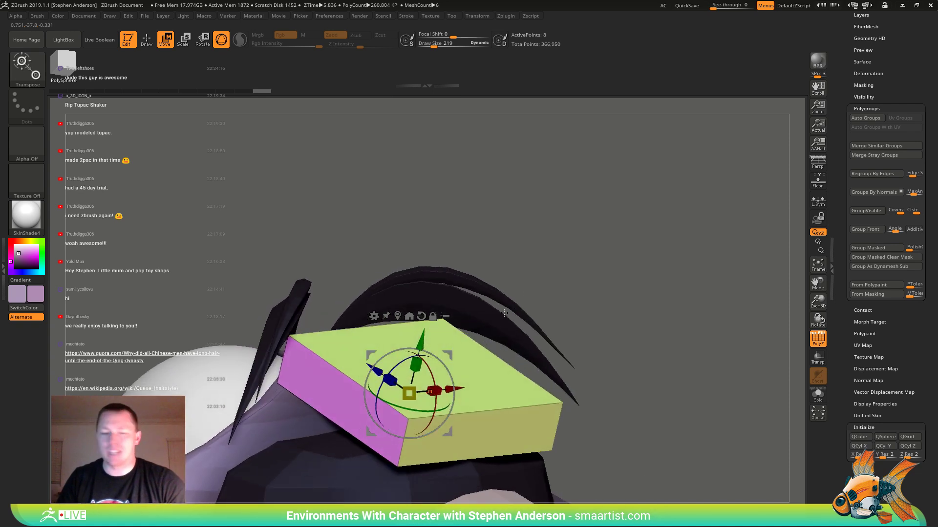
- Assign the whole slab one polygroup, then give its side faces their own with ZModeler's PolyGroup action on a Polyloop target
key("q")
key("ctrl+w")
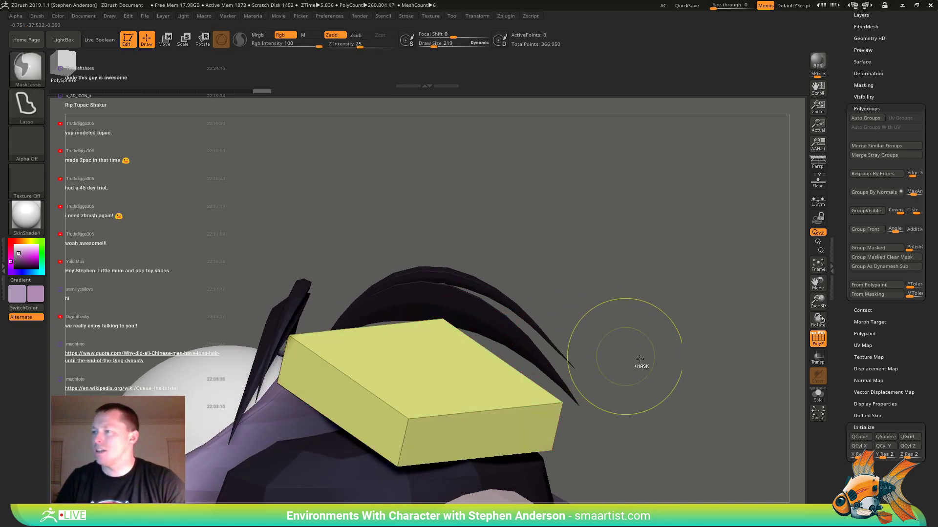
key("space")
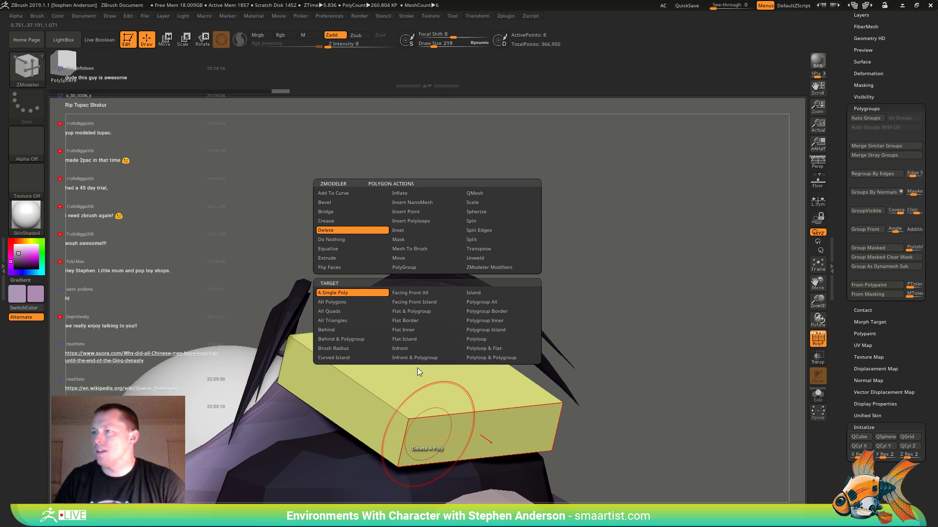
left_click(403, 268)
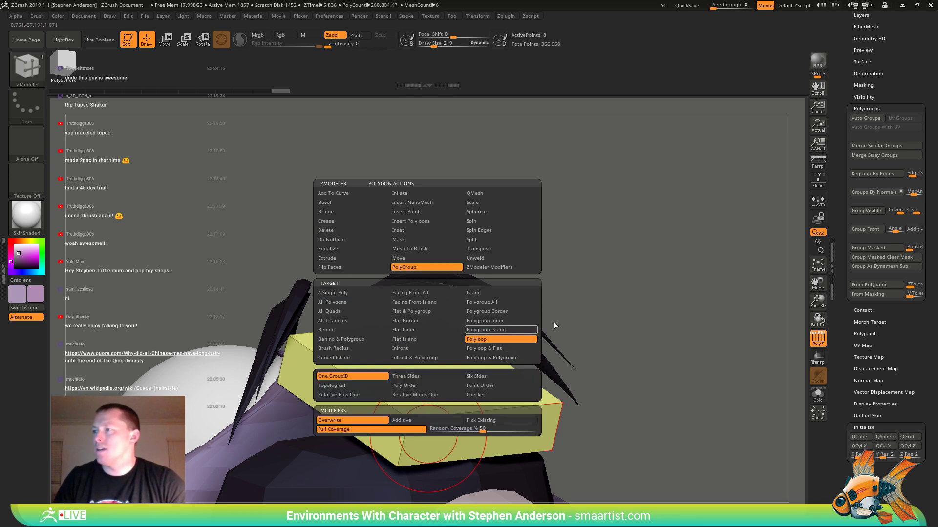
left_click(431, 438)
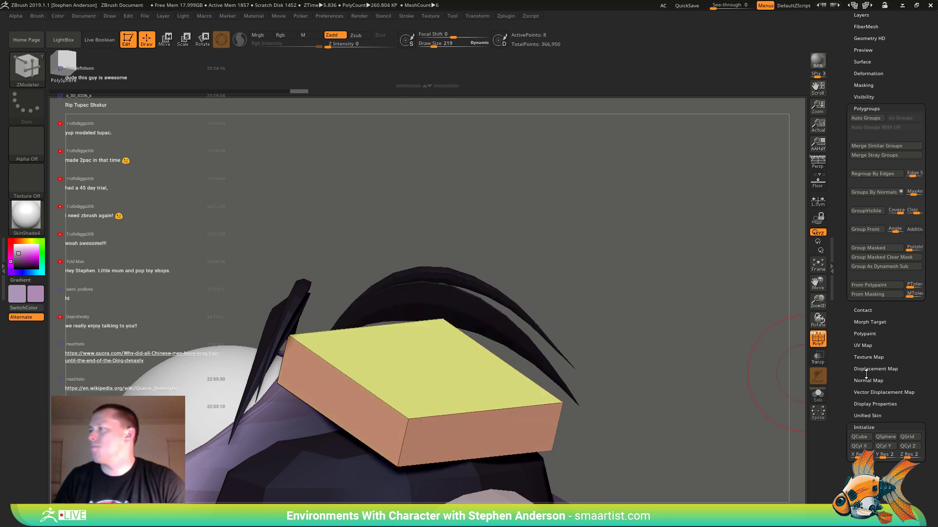
- Crease the slab's edges by polygroup and subdivide it once into a rounded disc
scroll(900, 136, "up", 3)
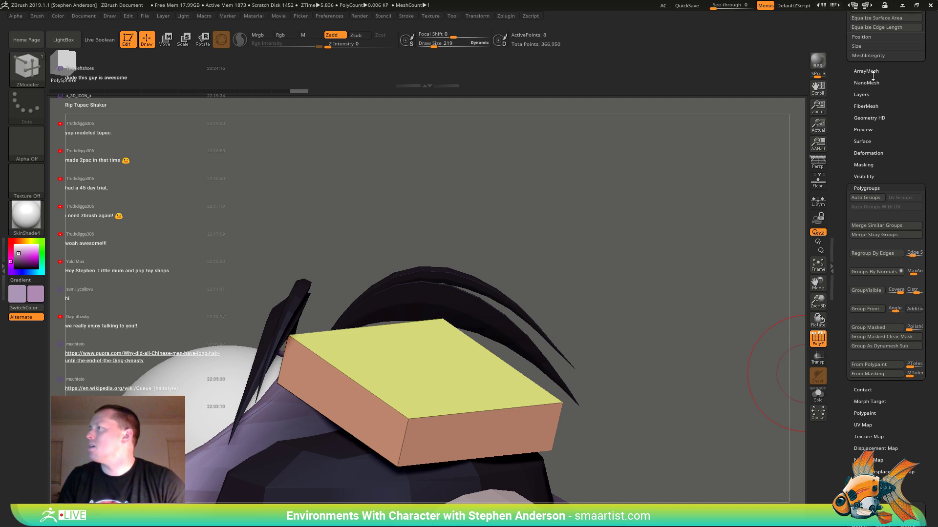
scroll(872, 76, "up", 10)
left_click(869, 95)
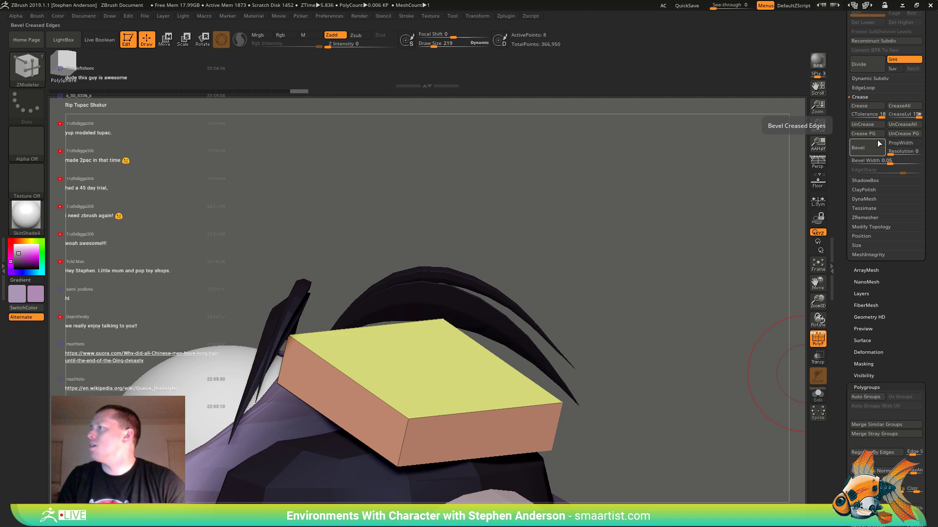
left_click(875, 131)
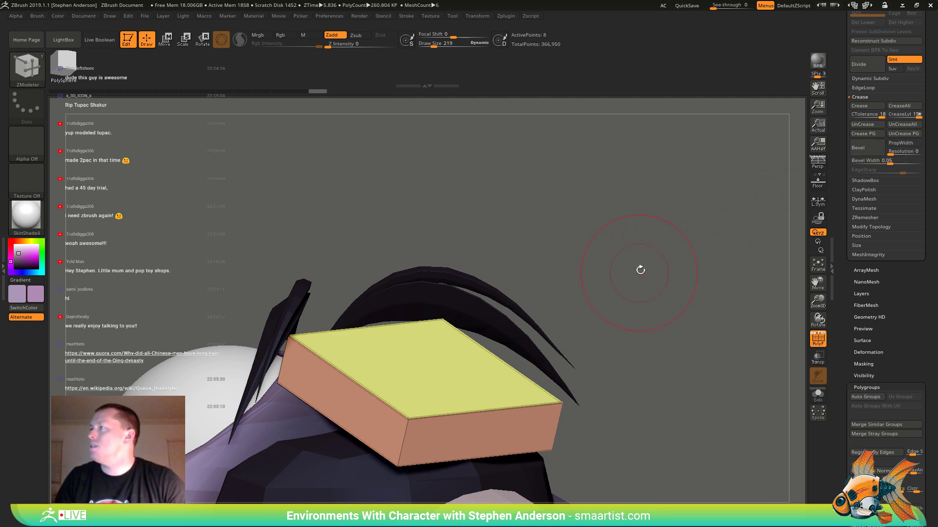
key("ctrl+d")
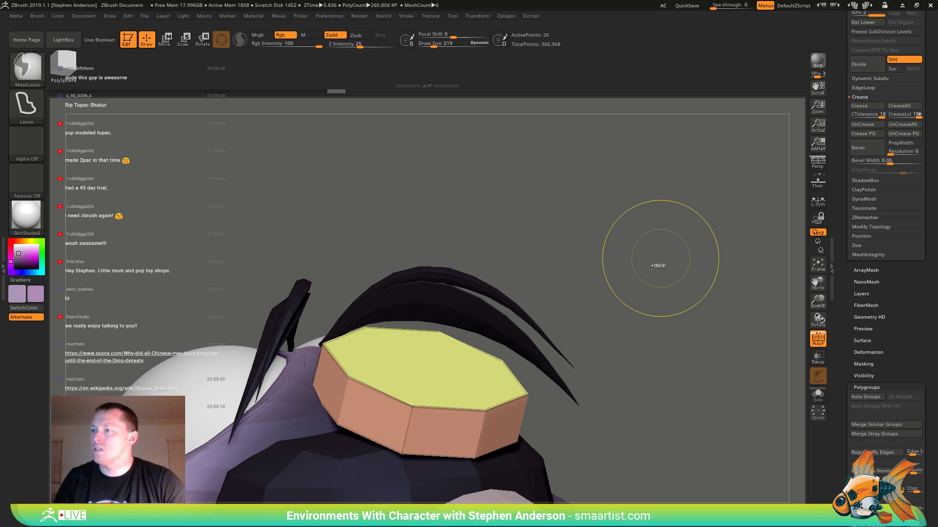
mouse_move(657, 258)
right_mouse_down()
mouse_move(603, 293)
mouse_move(649, 289)
mouse_move(571, 296)
right_mouse_up()
- Switch to the Move brush at draw size 843 and fit the disc to the head's crown
key("b")
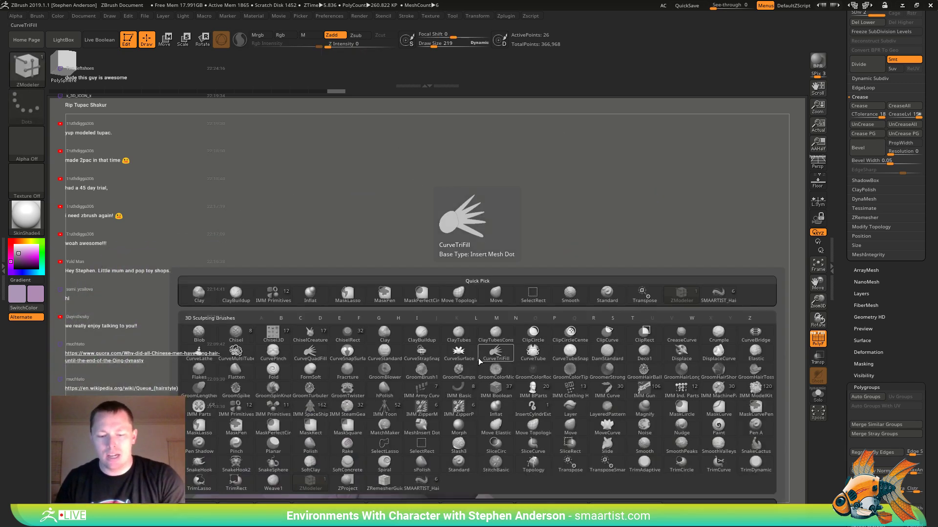
key("m")
key("v")
right_click_drag(478, 358, 403, 387)
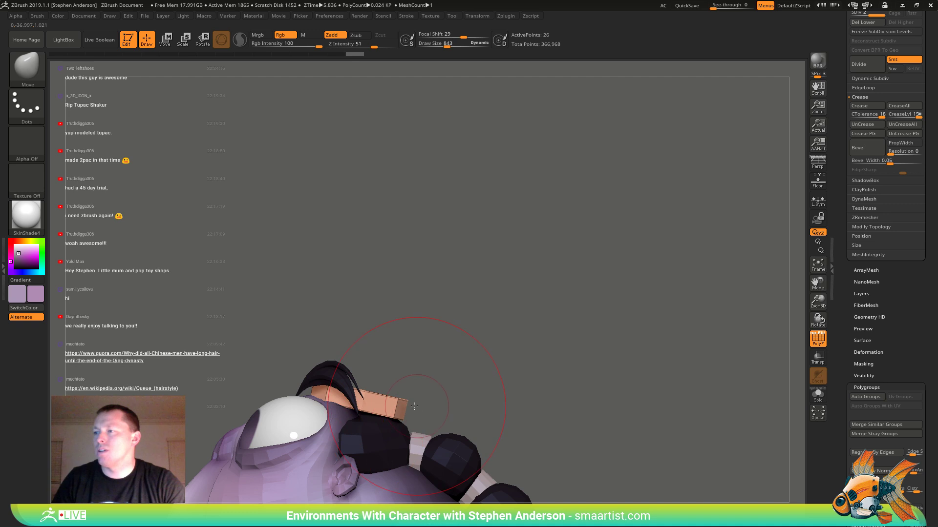
mouse_move(414, 405)
right_mouse_down()
mouse_move(333, 396)
mouse_move(350, 408)
mouse_move(391, 406)
mouse_move(370, 404)
mouse_move(386, 398)
mouse_move(417, 411)
right_mouse_up()
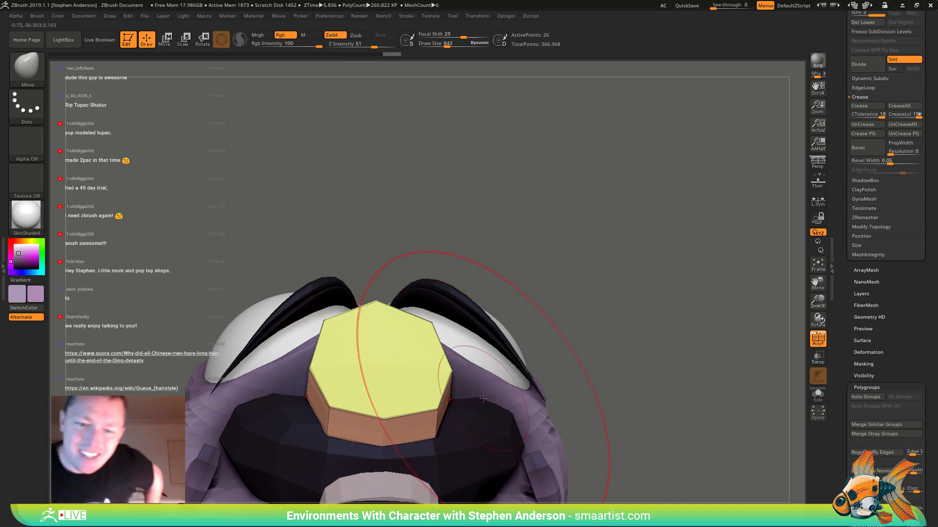
- Choose the PolySphere of the IMM Primitives brush and try to insert it at the disc's center
key("b")
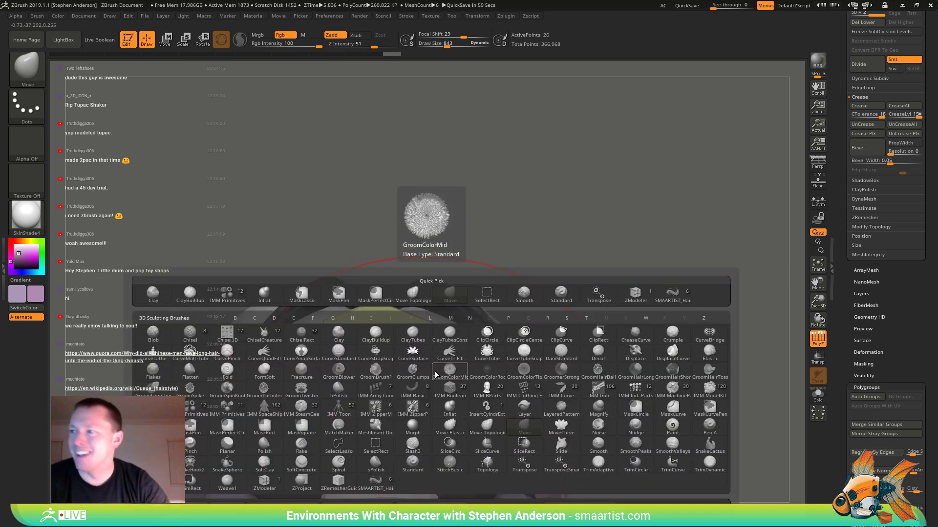
left_click(224, 293)
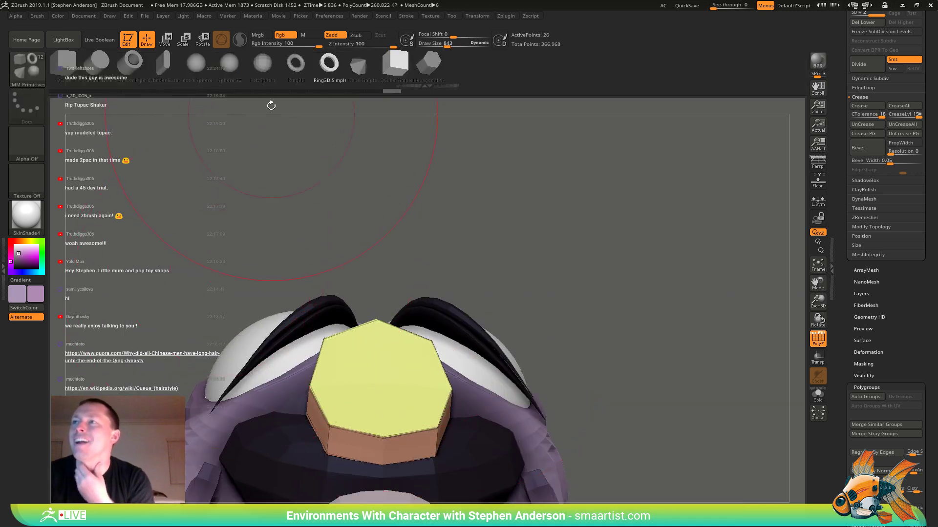
right_click_drag(380, 345, 379, 381)
left_click(386, 394)
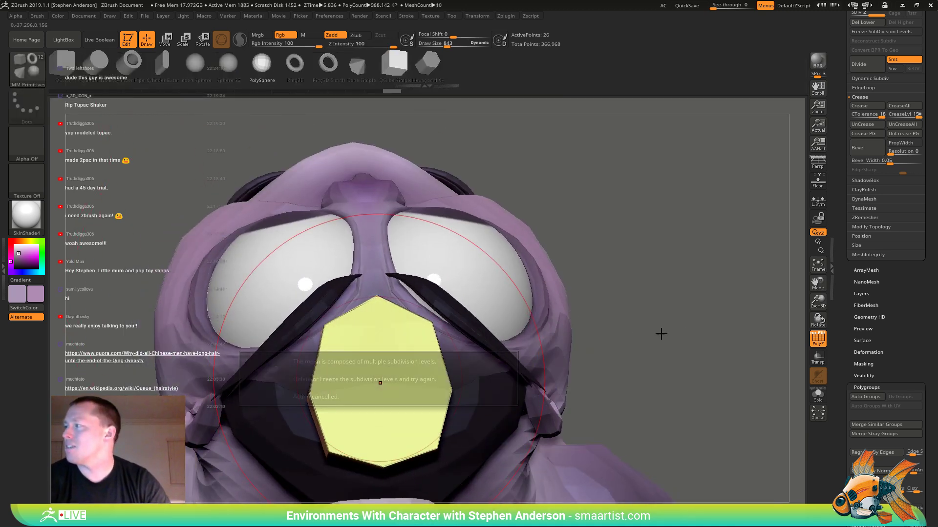
left_click_drag(874, 312, 878, 339)
left_click(870, 133)
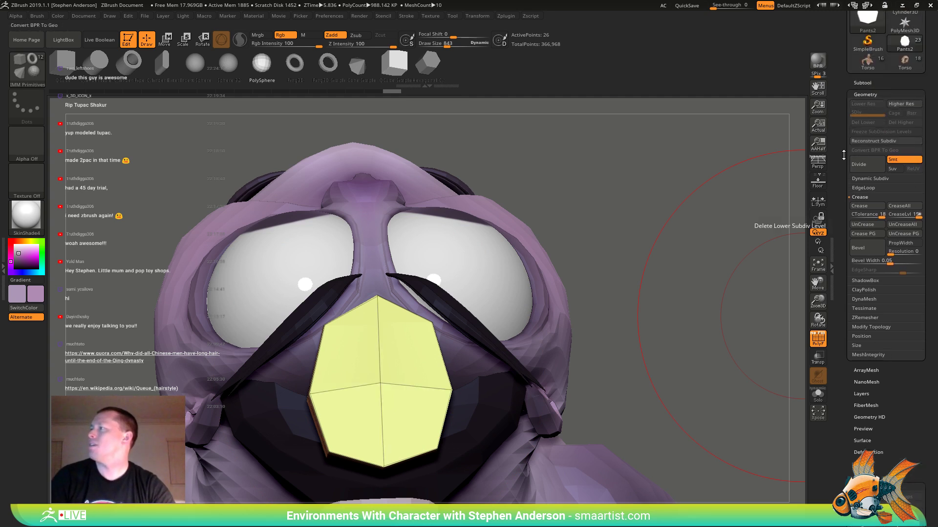
left_click_drag(384, 390, 404, 446)
right_click_drag(459, 451, 456, 409)
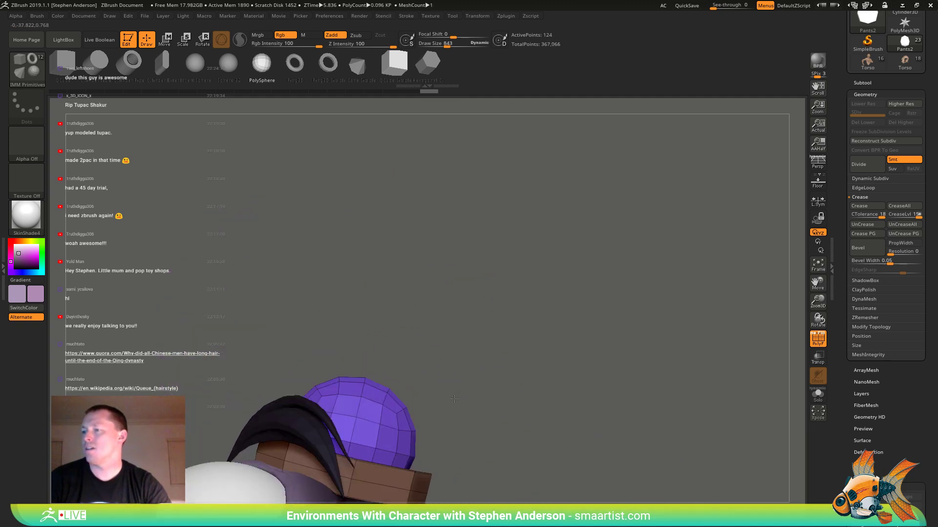
key("ctrl+z")
- Raise the disc's subdivision by one level, delete its lower levels and insert a PolySphere centered on its top face
right_click_drag(489, 379, 478, 299)
key("d")
left_click(868, 123)
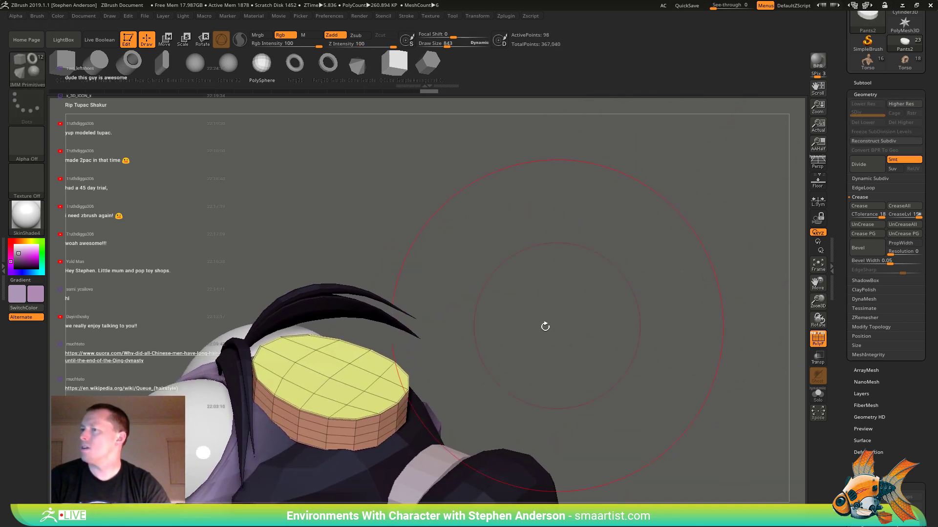
right_click_drag(544, 324, 471, 229)
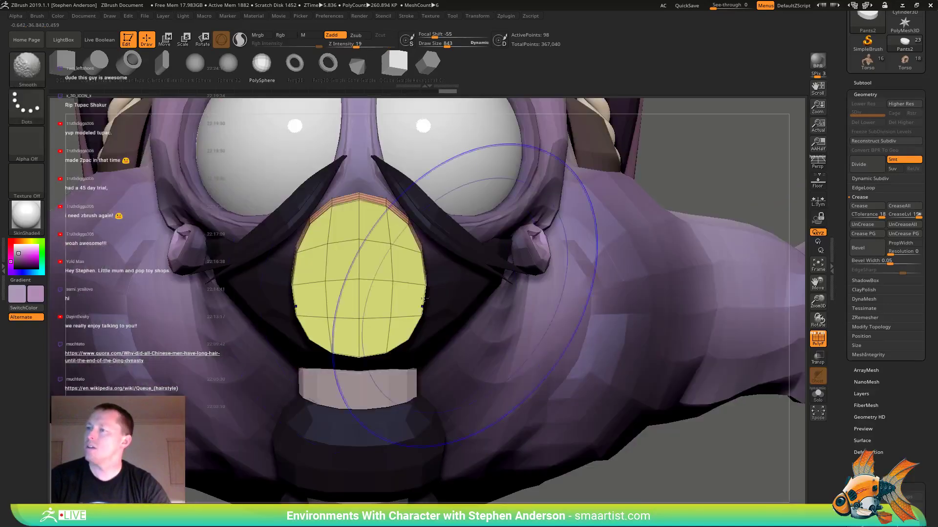
left_click_drag(359, 280, 381, 338)
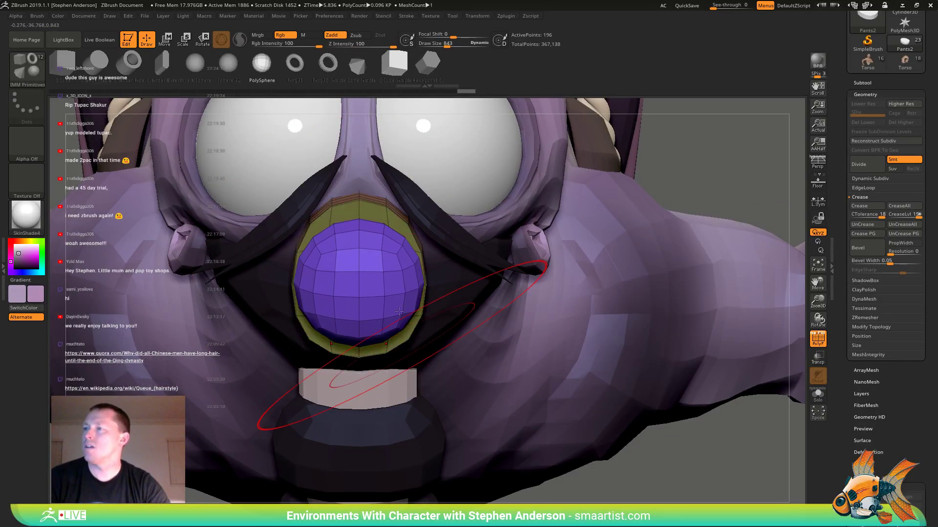
- Flatten and widen the inserted sphere with the Move brush into a low dome that fills the disc's rim
mouse_move(383, 281)
right_mouse_down()
mouse_move(397, 277)
mouse_move(360, 257)
mouse_move(342, 271)
right_mouse_up()
key("b")
key("m")
key("v")
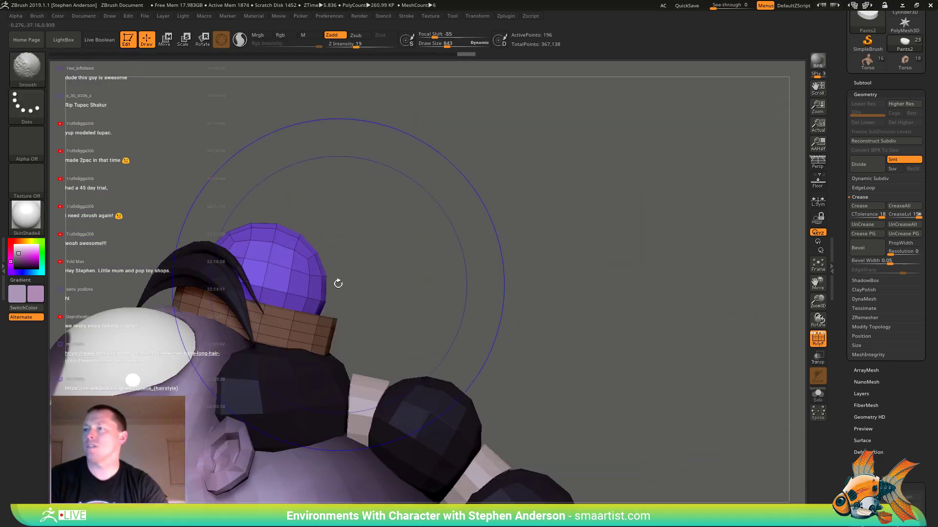
right_click_drag(233, 242, 201, 225)
left_click_drag(200, 225, 195, 215)
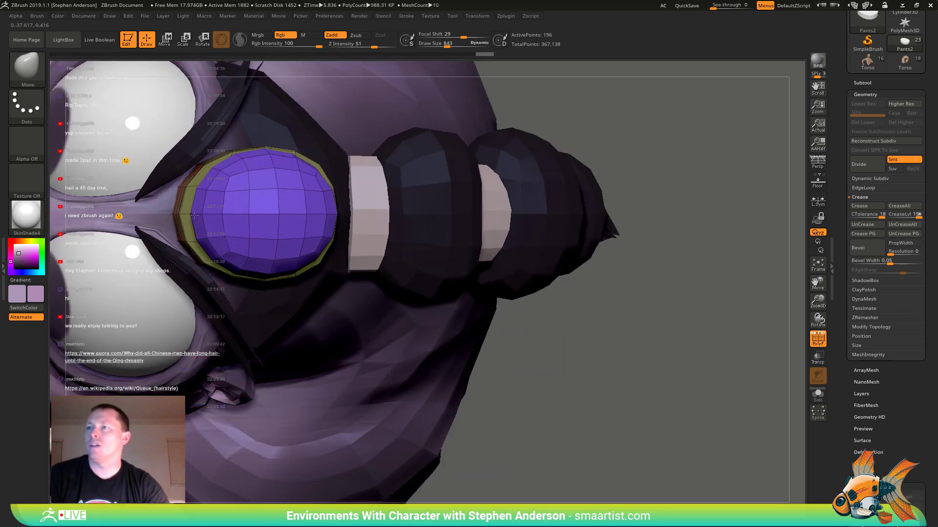
right_click_drag(215, 191, 262, 213)
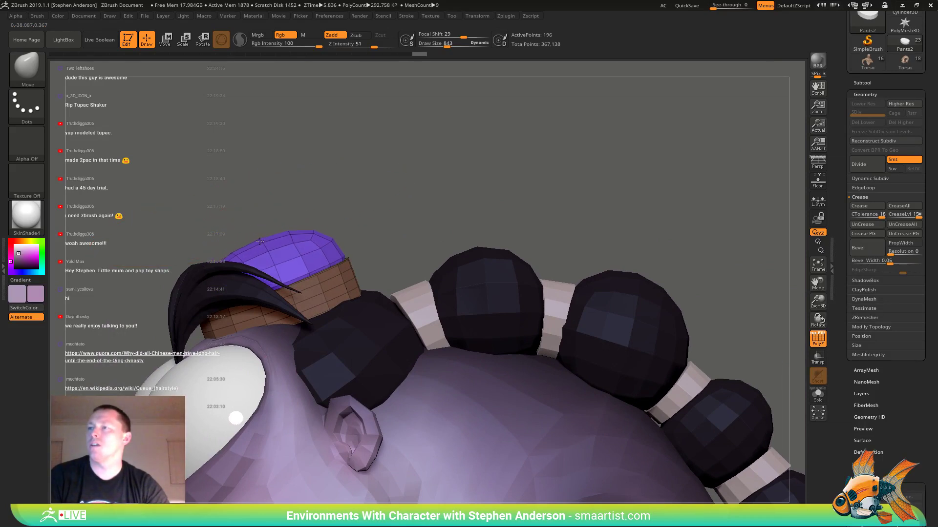
left_click_drag(260, 241, 260, 239)
mouse_move(274, 215)
right_mouse_down()
mouse_move(337, 216)
mouse_move(271, 219)
right_mouse_up()
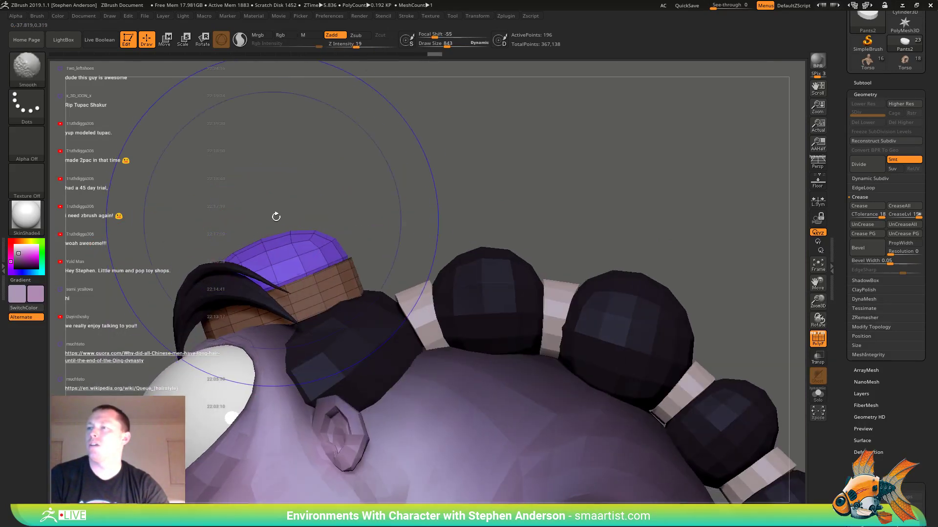
- Clear the disc's mask, hide the wireframe and check the domed piece against the whole character
right_click_drag(364, 214, 352, 165, "ctrl")
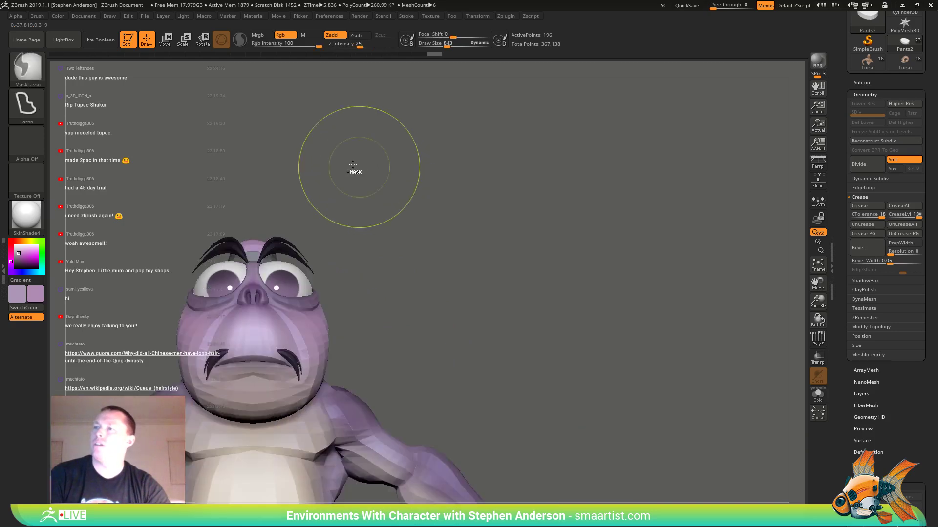
right_click_drag(472, 220, 445, 276)
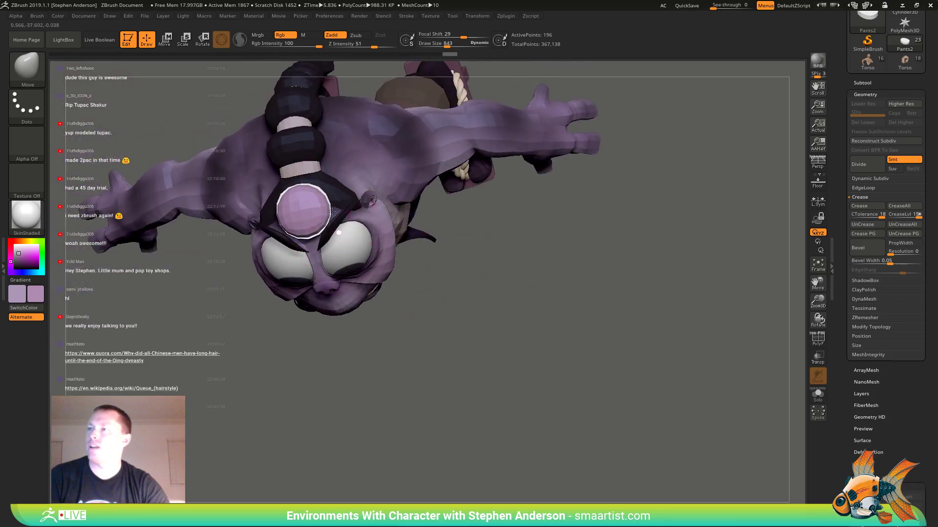
mouse_move(332, 211)
right_mouse_down()
mouse_move(387, 186)
mouse_move(357, 222)
mouse_move(421, 233)
mouse_move(424, 220)
mouse_move(461, 244)
mouse_move(472, 276)
right_mouse_up()
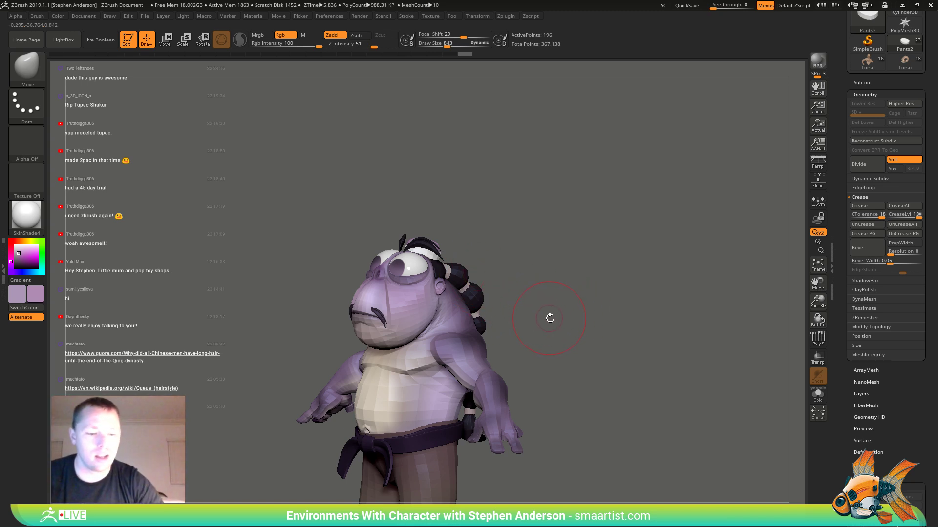
- Duplicate the domed piece's subtool and select the Pants1 subtool
key("ctrl+shift+d")
left_click(863, 83)
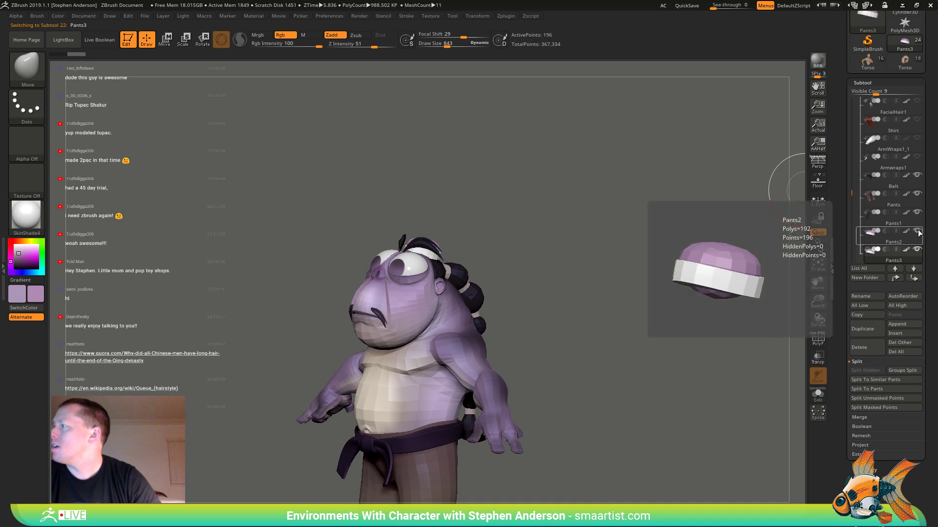
left_click(881, 222)
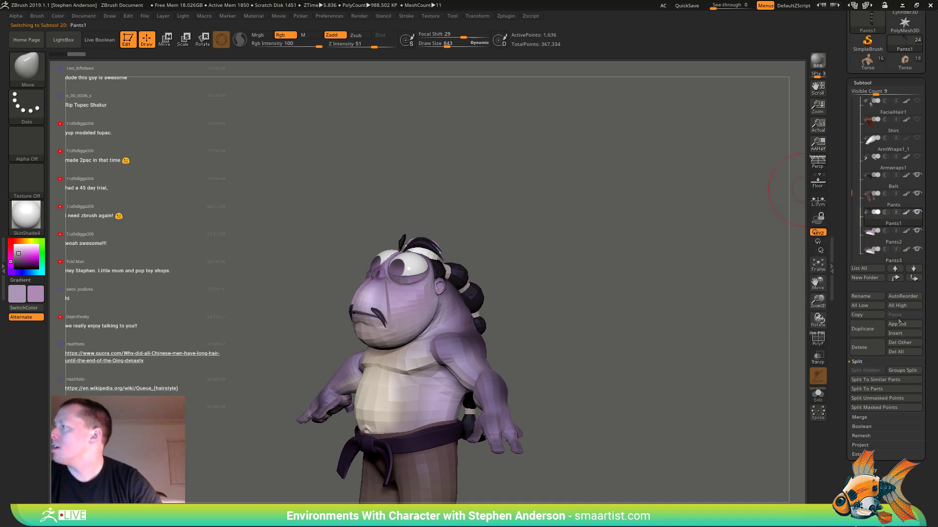
- Rename the Pants1 subtool to Hair_01
left_click(869, 297)
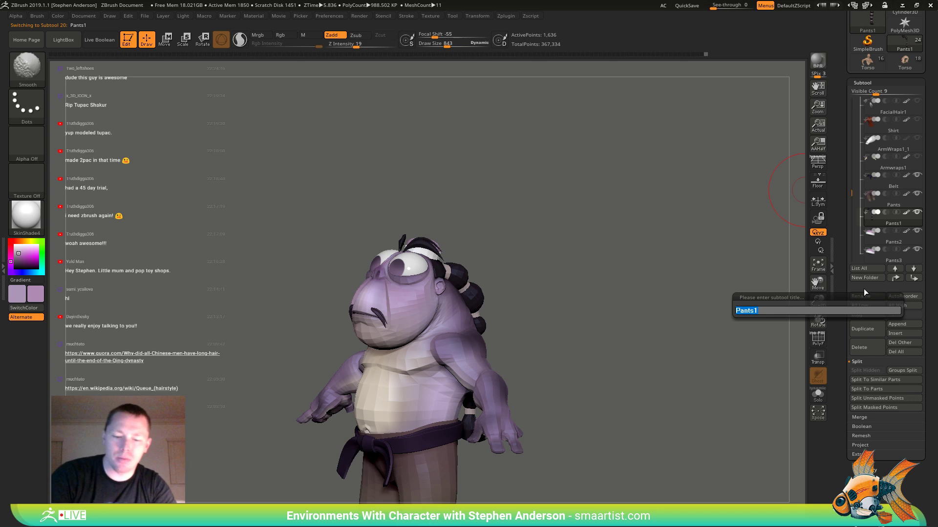
type("Hair")
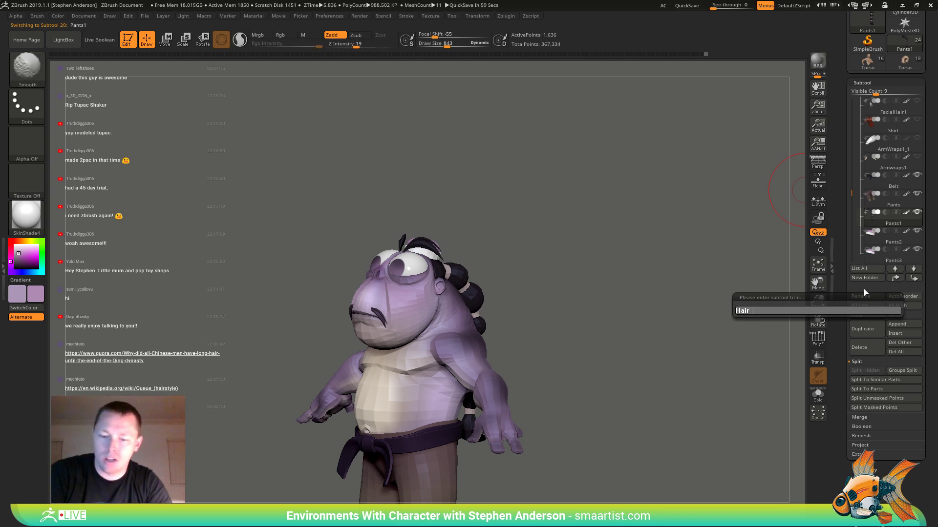
type("_01")
key("Return")
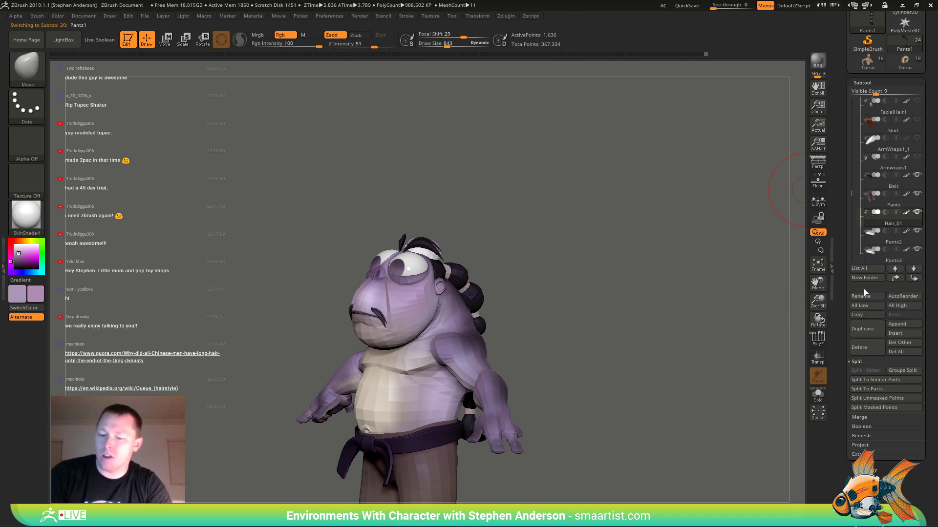
- Select the Pants2 subtool and rename it to Hat_01
key("alt+Down")
left_click(863, 296)
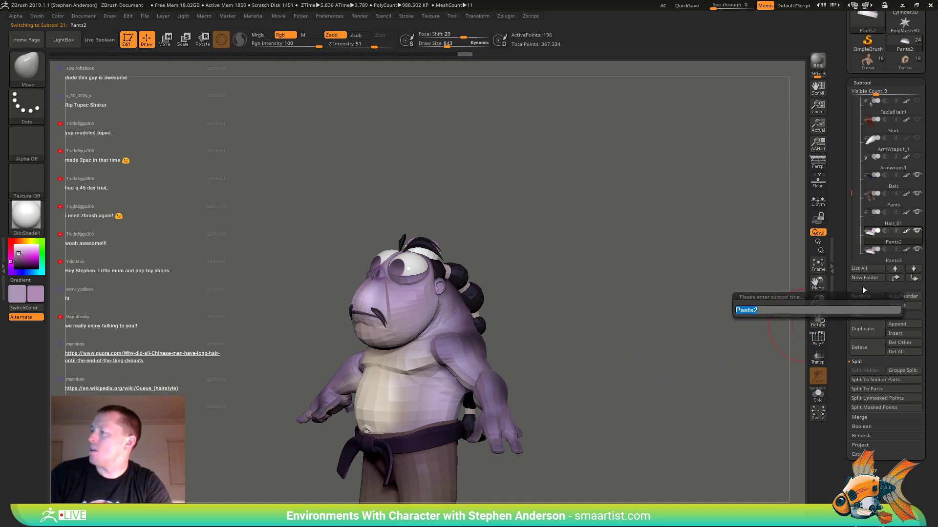
type("Hat")
key("shift")
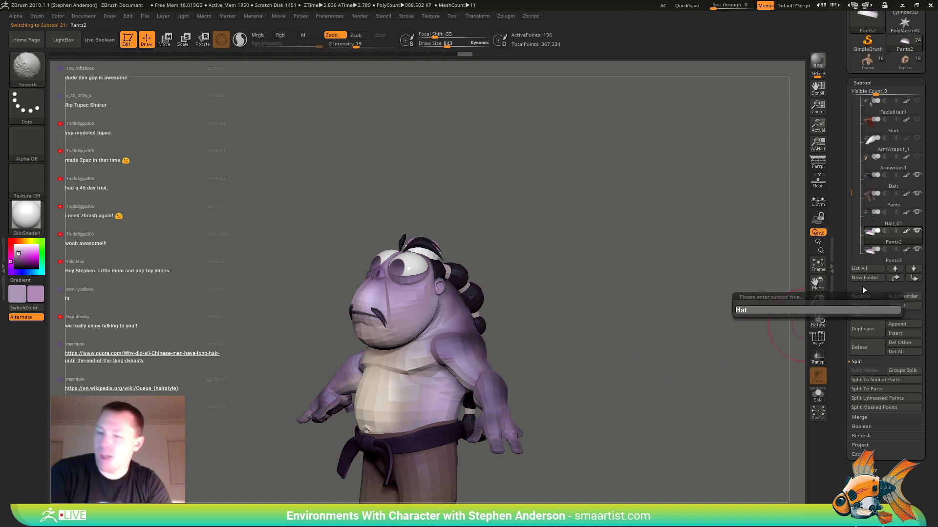
type("_01")
key("Return")
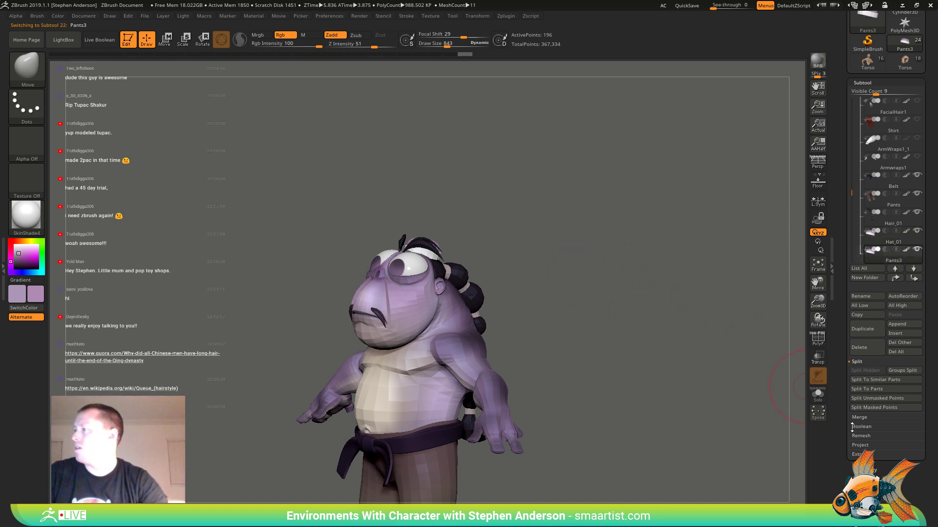
- Rename the Pants3 subtool to Hat_02
left_click(861, 296)
key("shift")
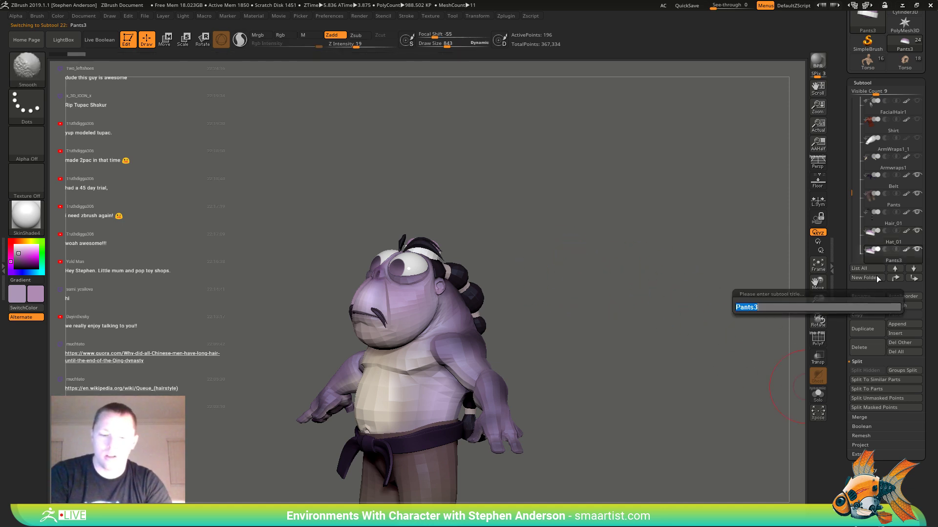
type("Hat_02")
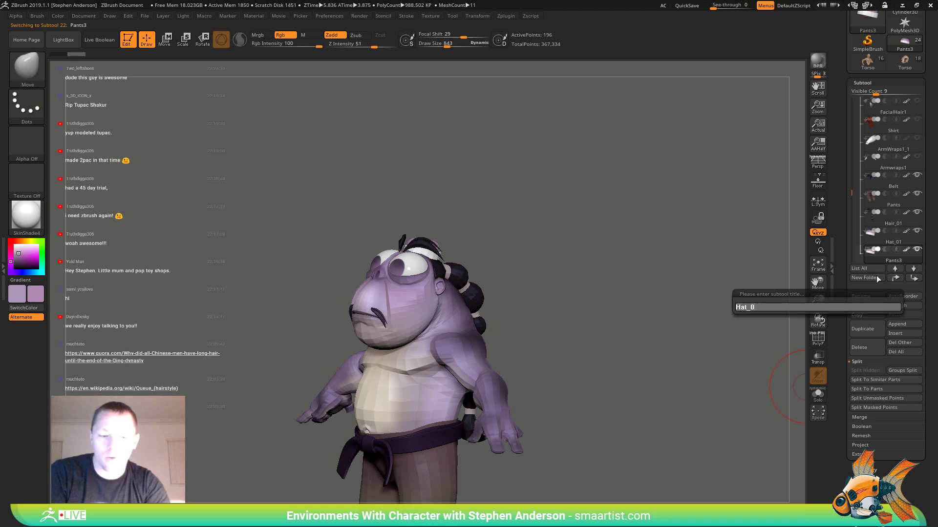
key("Return")
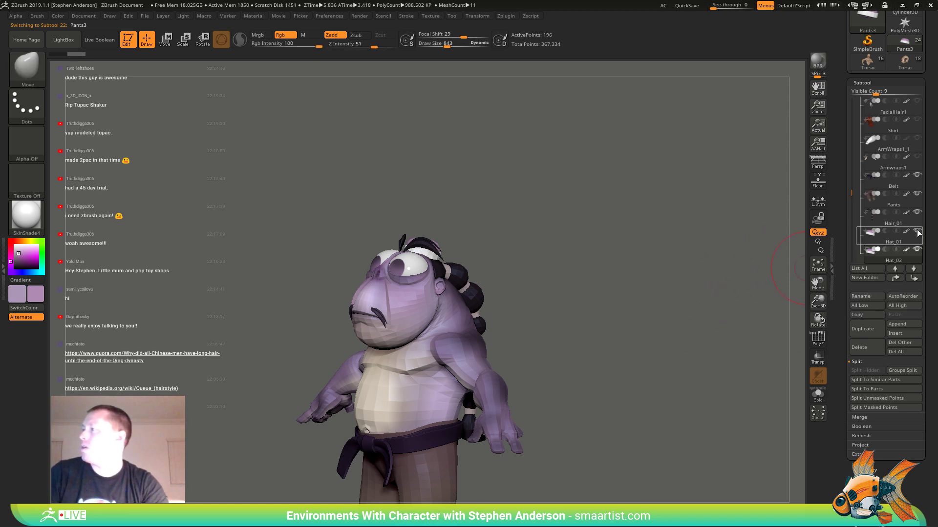
- Isolate the dome of Hat_02, fill it with a dark purple and show the white band again
mouse_move(484, 244)
right_mouse_down()
mouse_move(443, 236)
mouse_move(441, 217)
mouse_move(467, 252)
mouse_move(377, 293)
right_mouse_up()
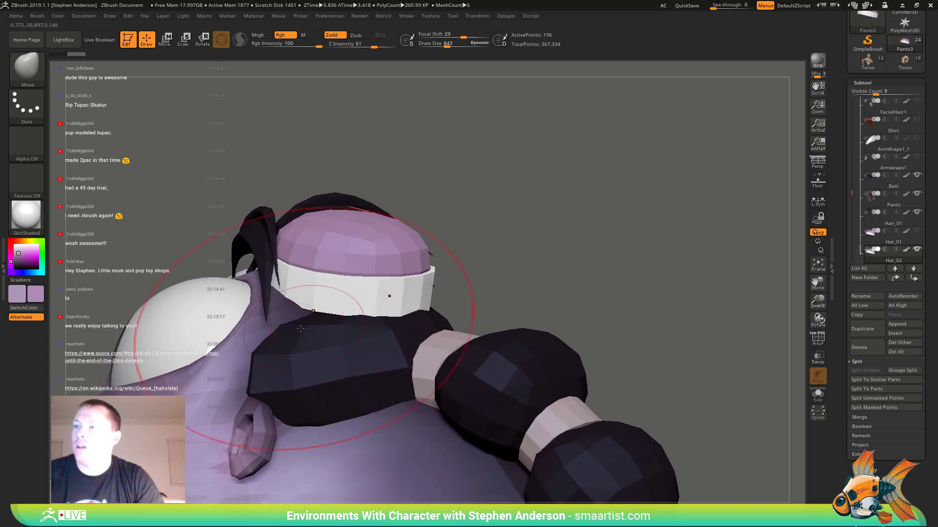
left_click(371, 243, "ctrl+shift")
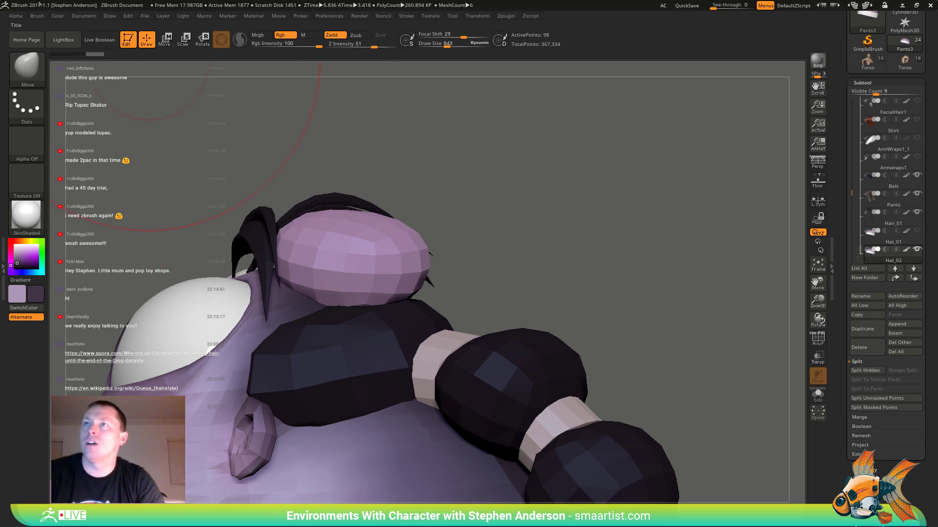
left_click(56, 16)
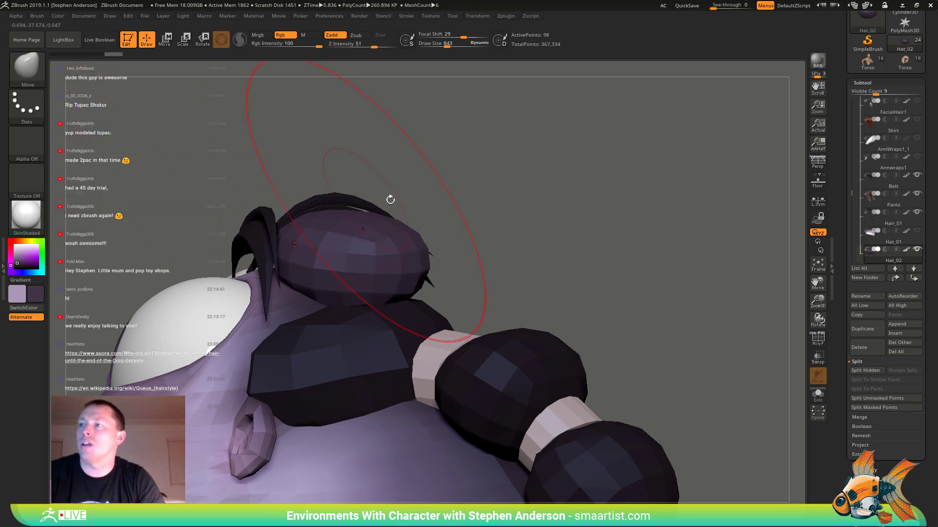
left_click(533, 227, "ctrl+shift")
- Isolate the dome again, set Rgb Intensity to 28, fill it with a muted purple, and restore the band
right_click_drag(461, 222, 335, 335, "ctrl")
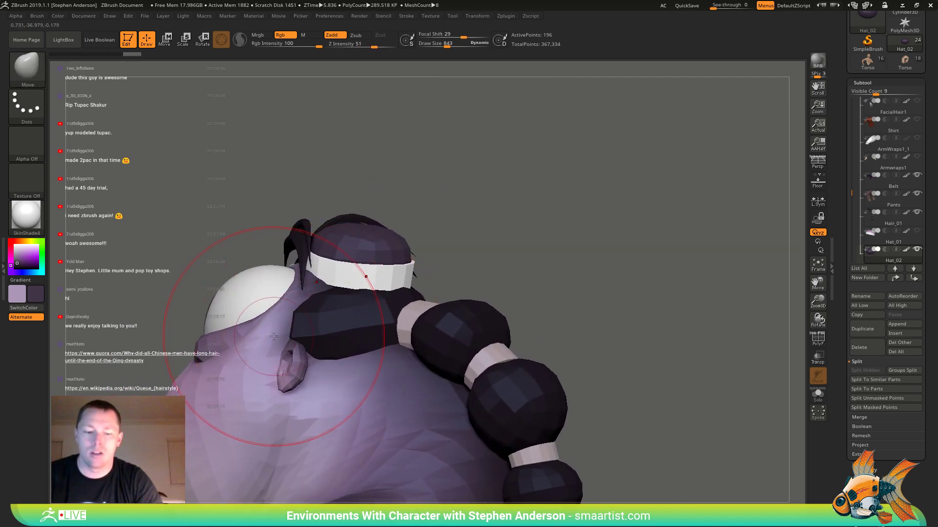
left_click(376, 239, "ctrl+shift")
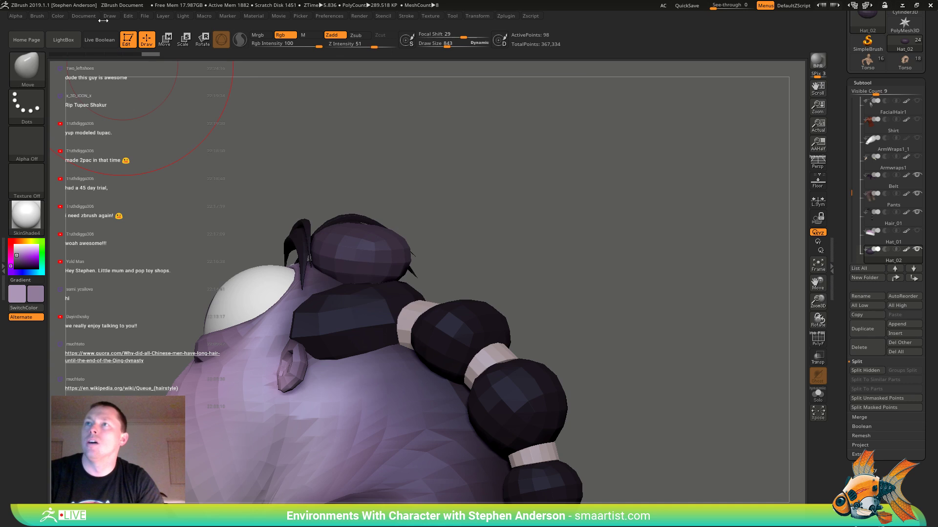
left_click(59, 19)
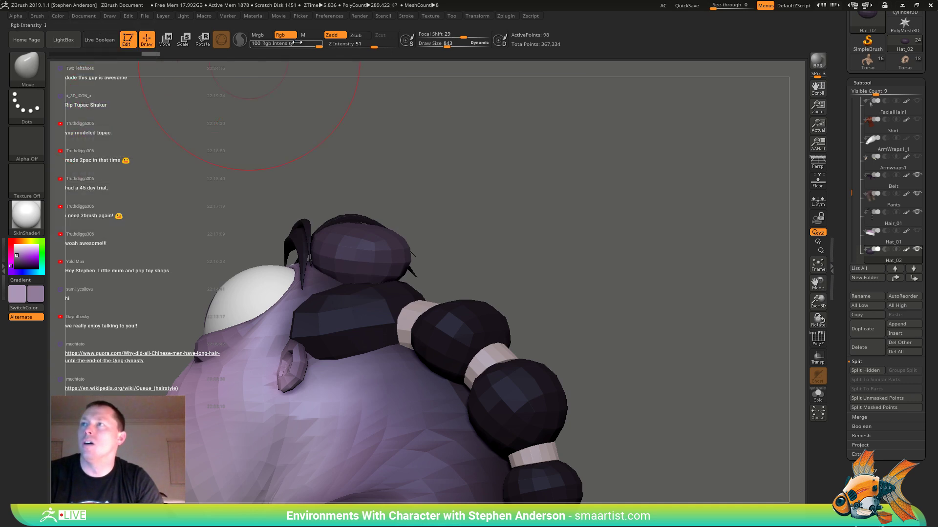
left_click_drag(318, 45, 288, 45)
left_click(58, 18)
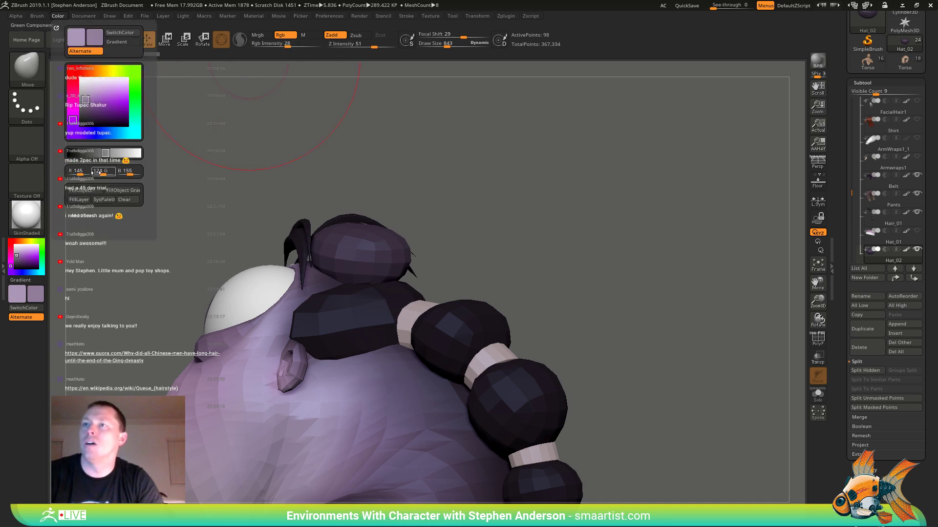
left_click(424, 201, "ctrl+shift")
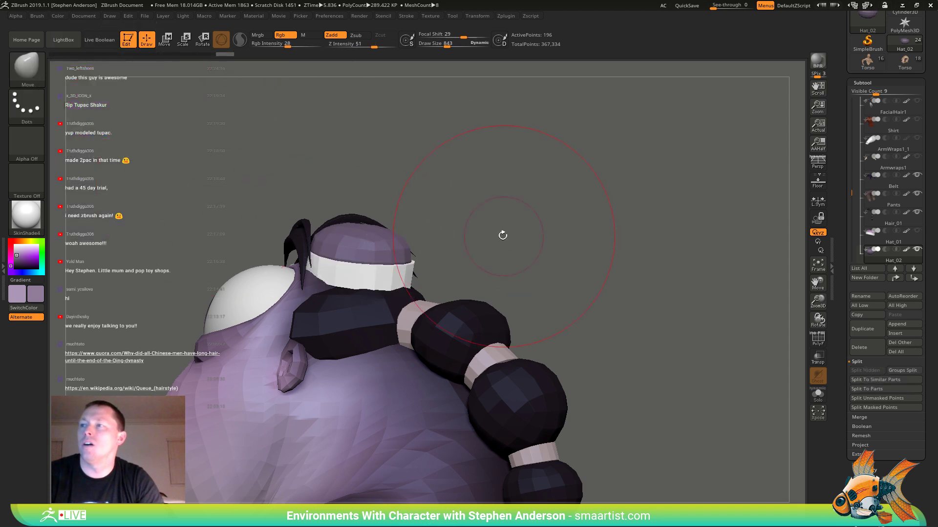
right_click_drag(505, 234, 420, 274)
right_click_drag(420, 274, 390, 239, "ctrl")
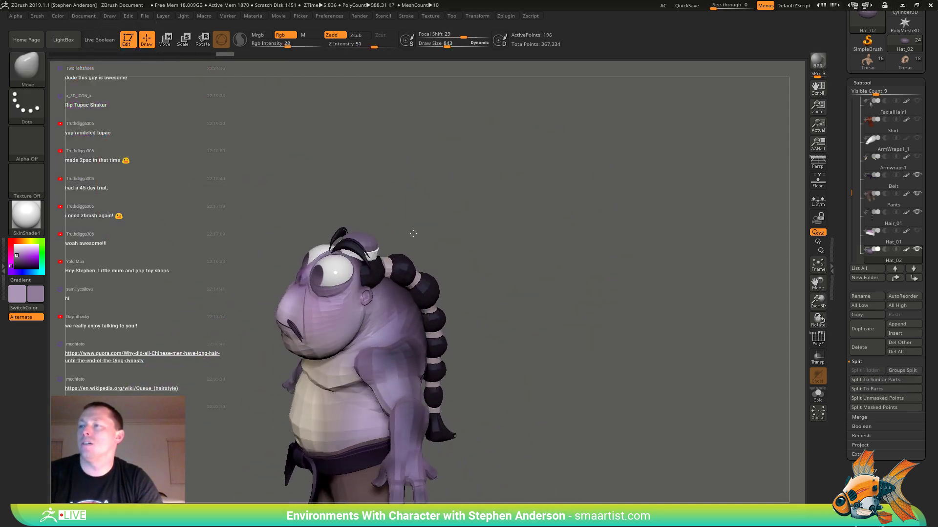
right_click_drag(576, 234, 536, 286)
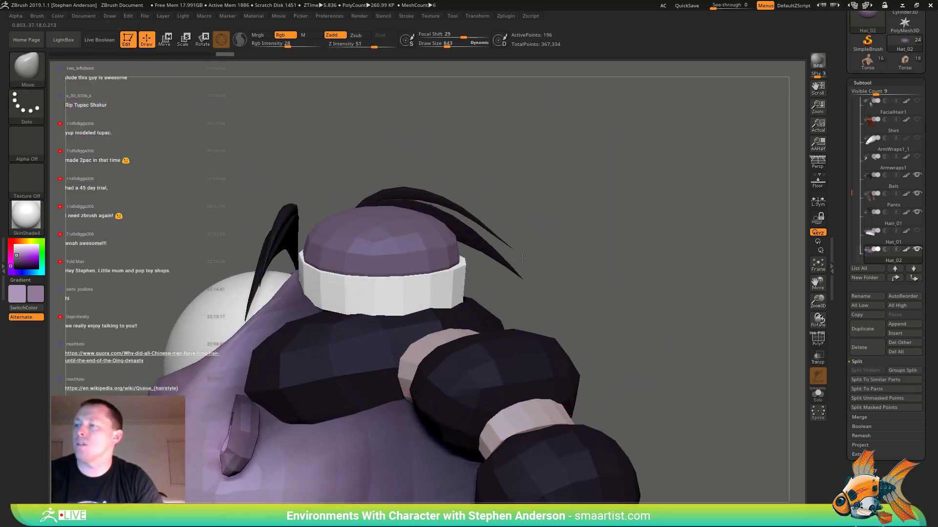
right_click_drag(459, 354, 503, 357)
mouse_move(385, 271)
right_mouse_down()
mouse_move(362, 273)
mouse_move(408, 290)
right_mouse_up()
key("w")
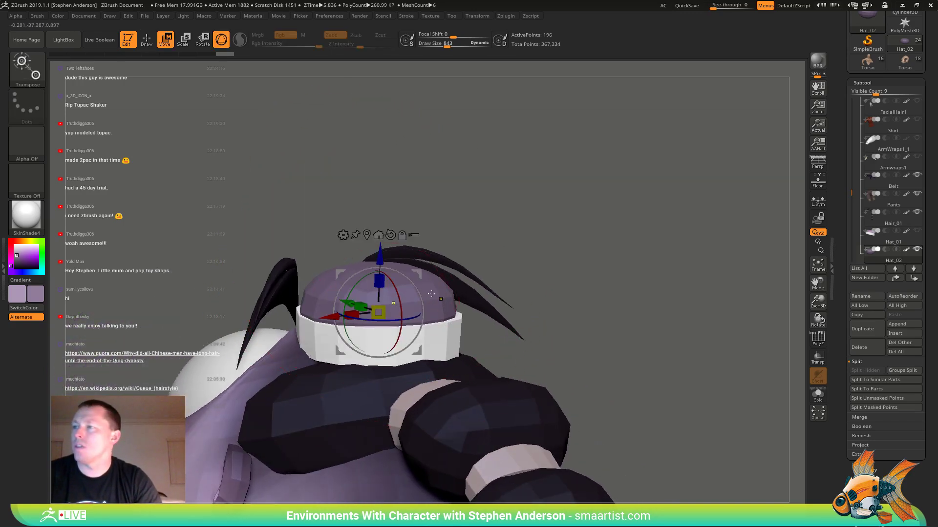
left_click(433, 293, "alt")
- Pull the top of the hat's dome up into a peak using the Move brush at Draw Size 310
key("b")
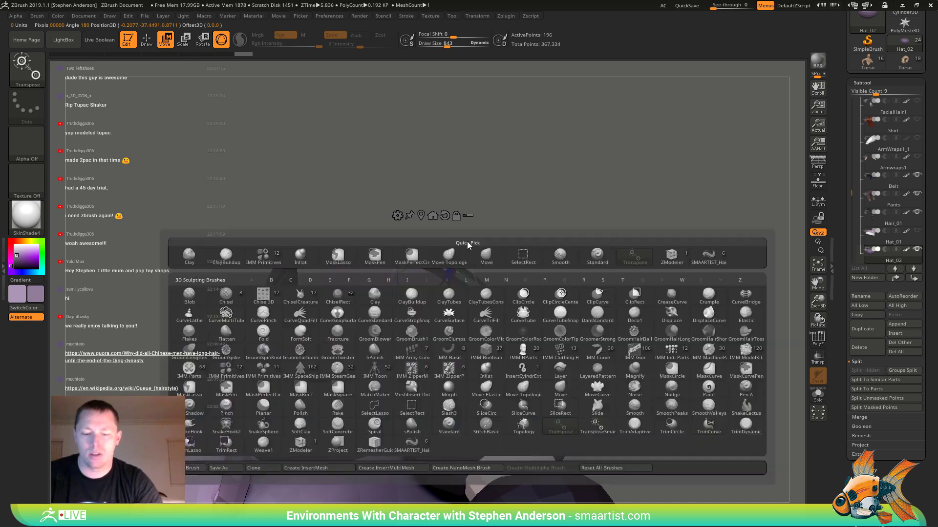
key("m")
key("v")
right_click_drag(467, 253, 430, 259)
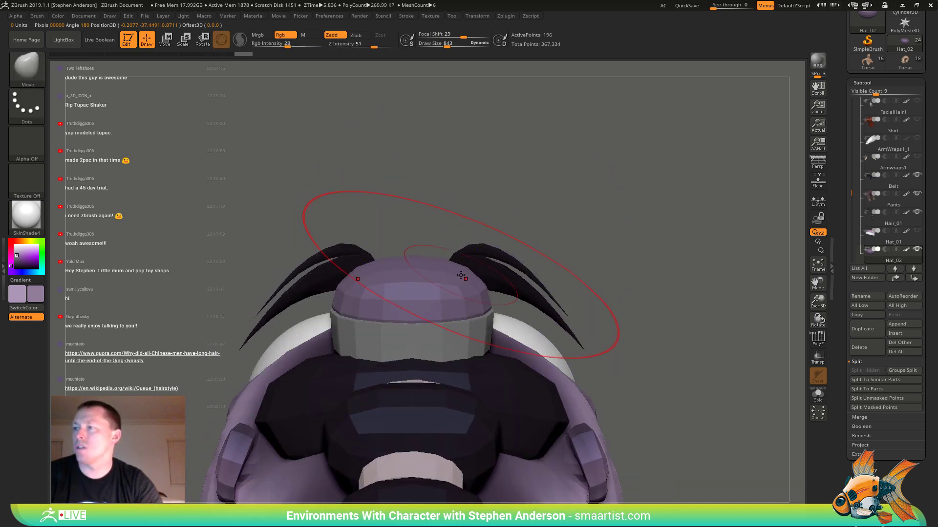
mouse_move(467, 275)
left_mouse_down()
mouse_move(342, 266)
mouse_move(219, 279)
left_mouse_up()
key("s")
mouse_move(412, 245)
left_mouse_down()
mouse_move(413, 226)
mouse_move(427, 242)
left_mouse_up()
right_click_drag(427, 243, 394, 247)
right_click_drag(330, 243, 388, 243)
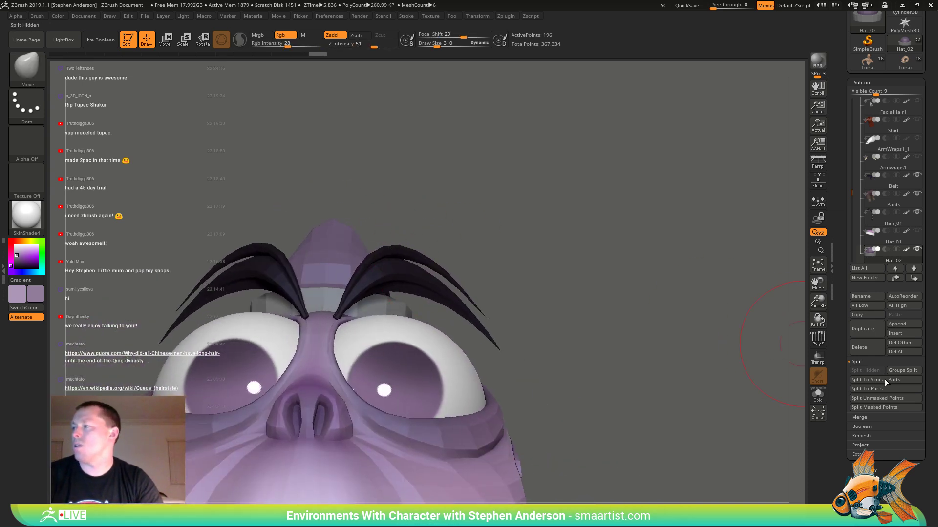
- Isolate the Hat_02 subtool and stretch its dome into a tall, narrow cone with the Move brush
left_click(817, 395)
right_click_drag(552, 301, 384, 272)
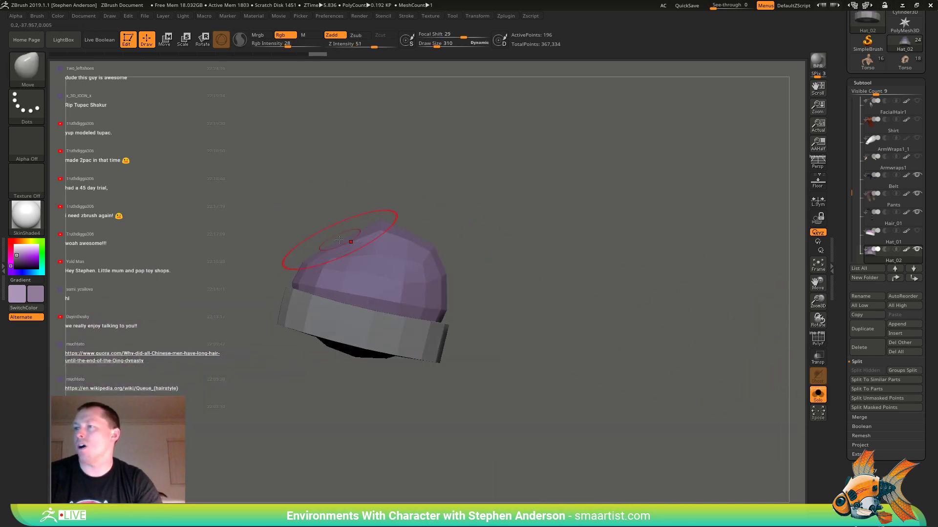
mouse_move(364, 234)
left_mouse_down()
mouse_move(342, 218)
mouse_move(375, 218)
mouse_move(389, 186)
left_mouse_up()
mouse_move(416, 225)
left_mouse_down()
mouse_move(428, 202)
mouse_move(387, 180)
mouse_move(330, 220)
left_mouse_up()
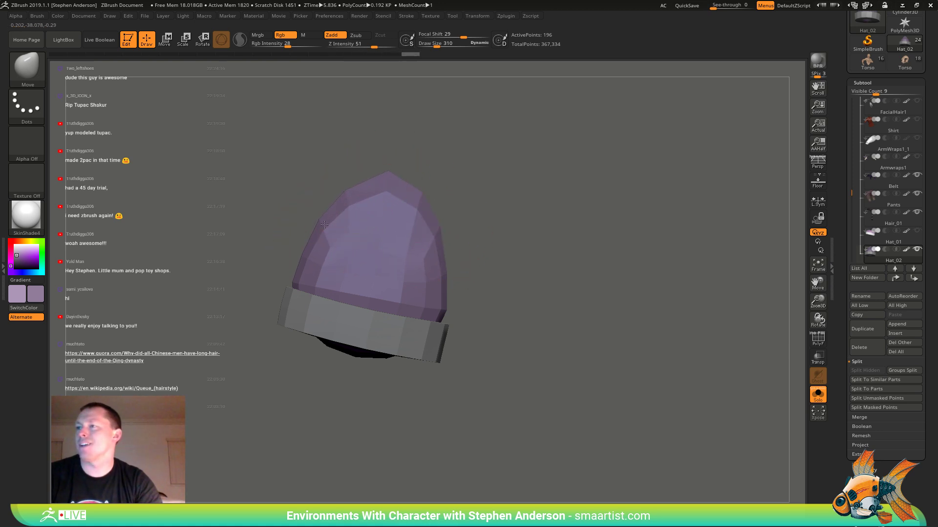
left_click_drag(441, 267, 437, 265)
mouse_move(481, 222)
left_mouse_down()
mouse_move(398, 251)
mouse_move(434, 234)
mouse_move(464, 257)
mouse_move(443, 244)
left_mouse_up()
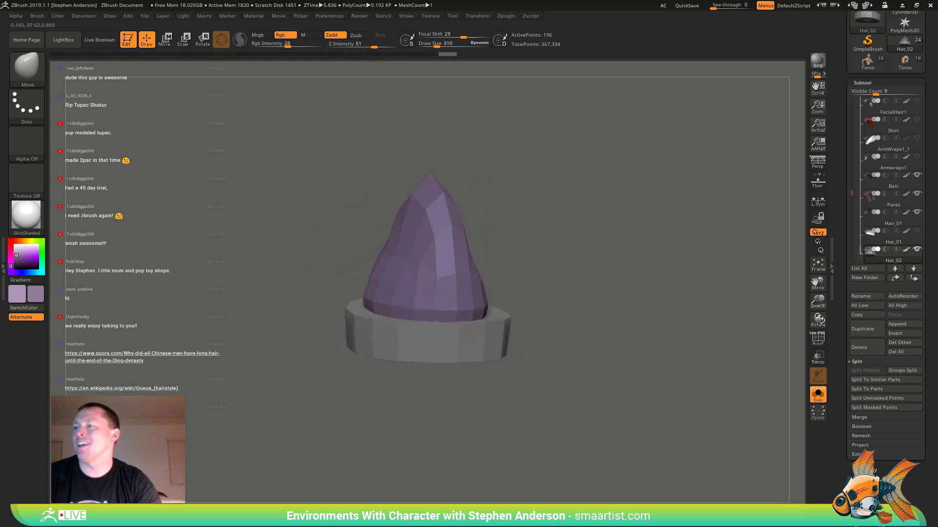
- Undo the last two Move strokes on the cone
mouse_move(438, 290)
left_mouse_down()
mouse_move(384, 305)
mouse_move(425, 316)
mouse_move(399, 314)
left_mouse_up()
key("ctrl+z")
key("ctrl+z")
- Smooth the cone's sides and lower slopes to even out its taper above the band
left_click_drag(332, 312, 351, 307, "shift")
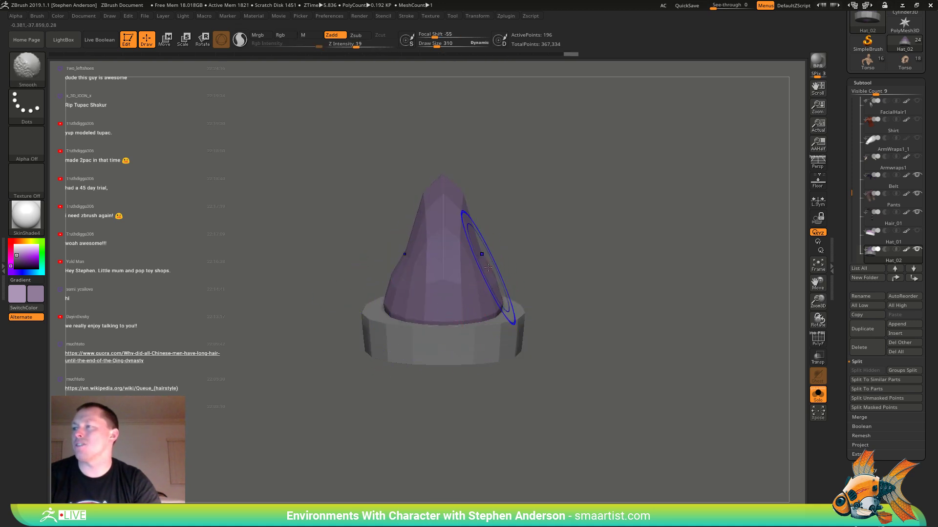
left_click_drag(488, 268, 479, 267, "shift")
mouse_move(351, 283)
left_mouse_down()
mouse_move(414, 283)
mouse_move(381, 261)
left_mouse_up()
left_click_drag(440, 282, 432, 281, "shift")
left_click_drag(396, 274, 390, 271, "shift")
mouse_move(320, 278)
left_mouse_down()
mouse_move(337, 298)
mouse_move(344, 281)
mouse_move(371, 285)
left_mouse_up()
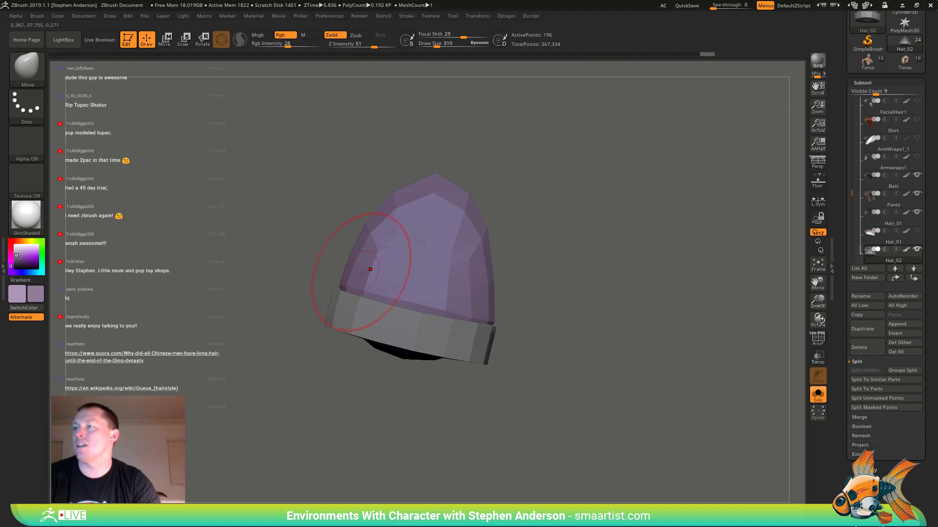
- Set the Move brush's Draw Size to 469 and widen the lower part of the cone inside the band
key("s")
left_click_drag(362, 248, 386, 250)
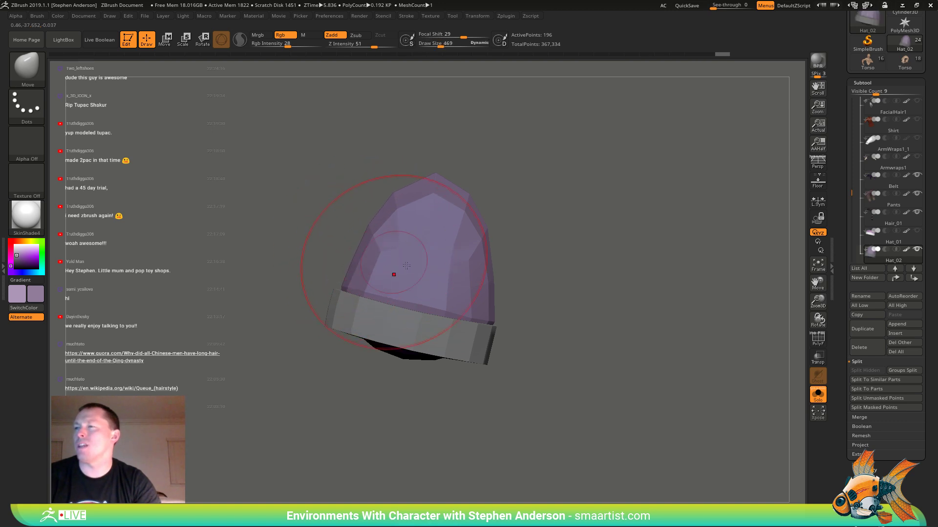
mouse_move(494, 300)
left_mouse_down()
mouse_move(398, 293)
mouse_move(411, 300)
left_mouse_up()
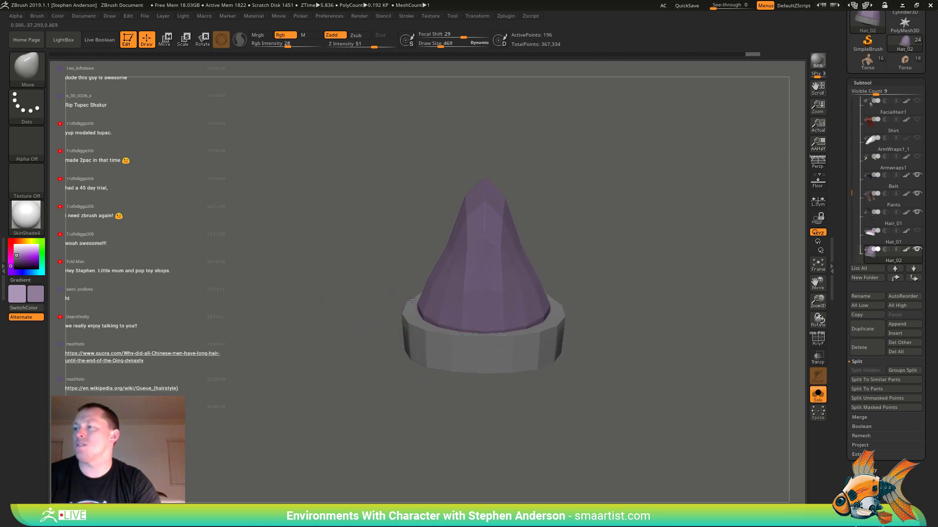
right_click_drag(408, 301, 394, 303)
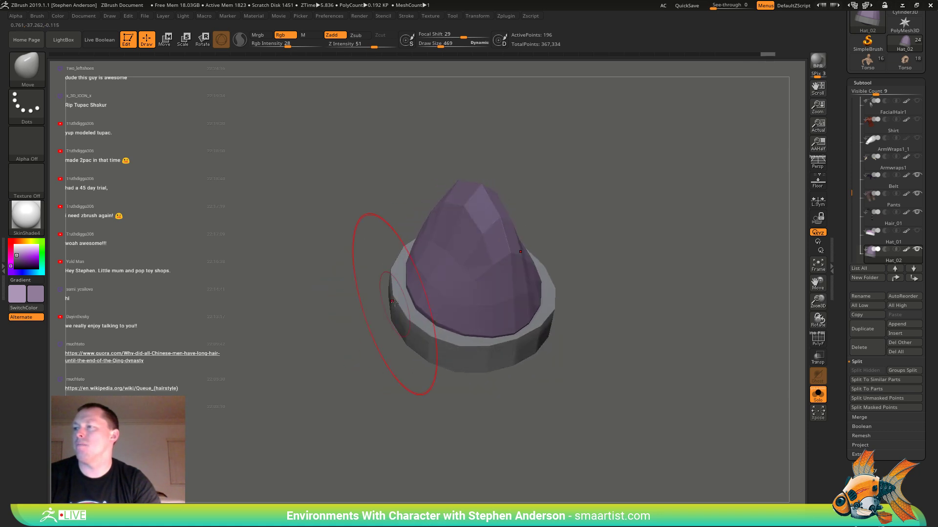
- Set Draw Size to 269 and push the cone's base out to the band's inner rim
mouse_move(406, 268)
right_mouse_down()
mouse_move(453, 318)
mouse_move(469, 282)
mouse_move(417, 364)
right_mouse_up()
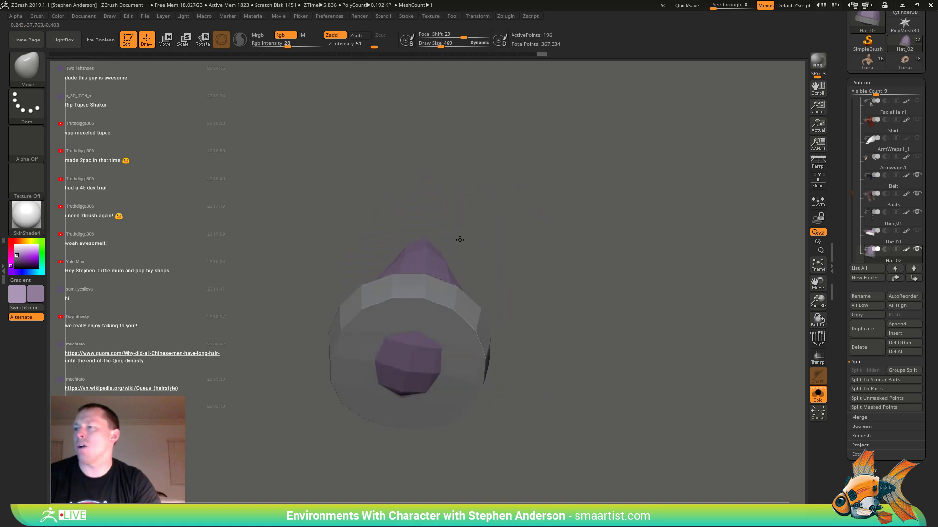
key("s")
left_click_drag(409, 371, 397, 365)
mouse_move(397, 365)
right_mouse_down()
mouse_move(453, 366)
mouse_move(494, 394)
mouse_move(459, 369)
right_mouse_up()
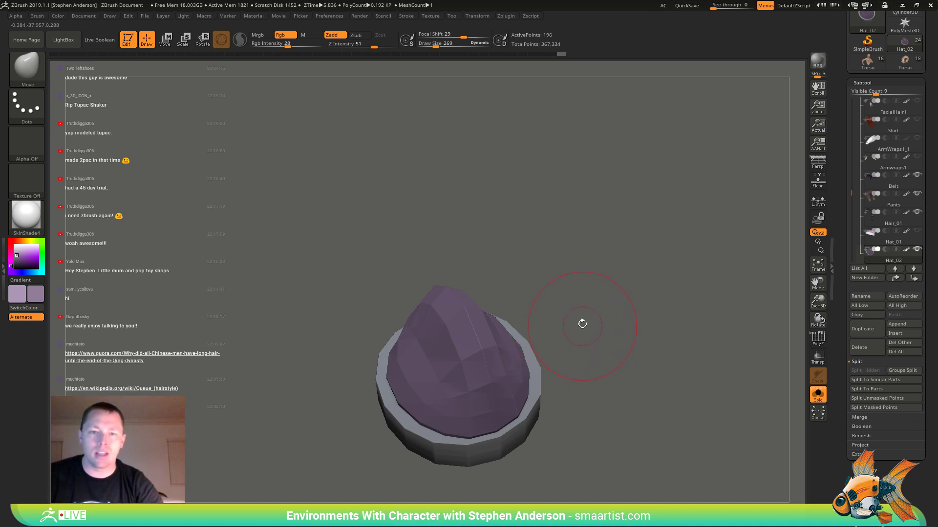
- Show the whole character again and check the pointed hat's fit on the head from above
left_click_drag(582, 324, 599, 380, "alt")
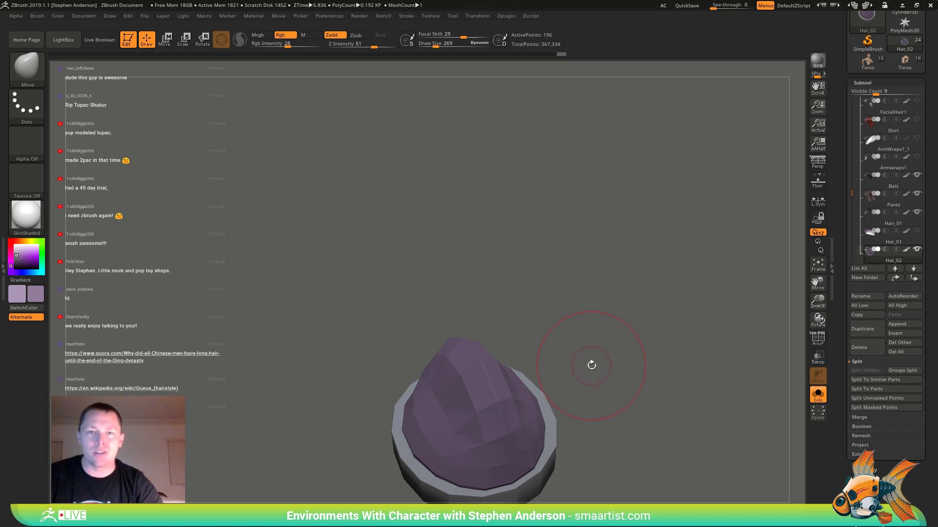
mouse_move(588, 354)
right_mouse_down()
mouse_move(649, 312)
mouse_move(620, 313)
mouse_move(762, 386)
mouse_move(735, 314)
right_mouse_up()
left_click(817, 395)
mouse_move(544, 279)
right_mouse_down()
mouse_move(587, 273)
mouse_move(552, 247)
mouse_move(508, 252)
mouse_move(503, 338)
mouse_move(478, 332)
mouse_move(482, 315)
mouse_move(501, 358)
mouse_move(489, 374)
mouse_move(487, 360)
right_mouse_up()
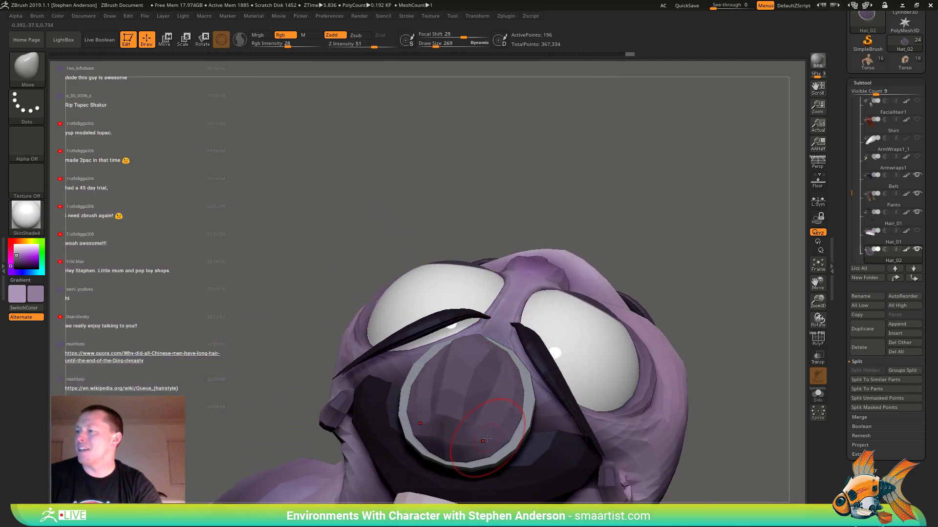
- Set the Move brush's Draw Size to 669 and check the pointed hat's profile on the head
right_click_drag(472, 433, 489, 425)
key("s")
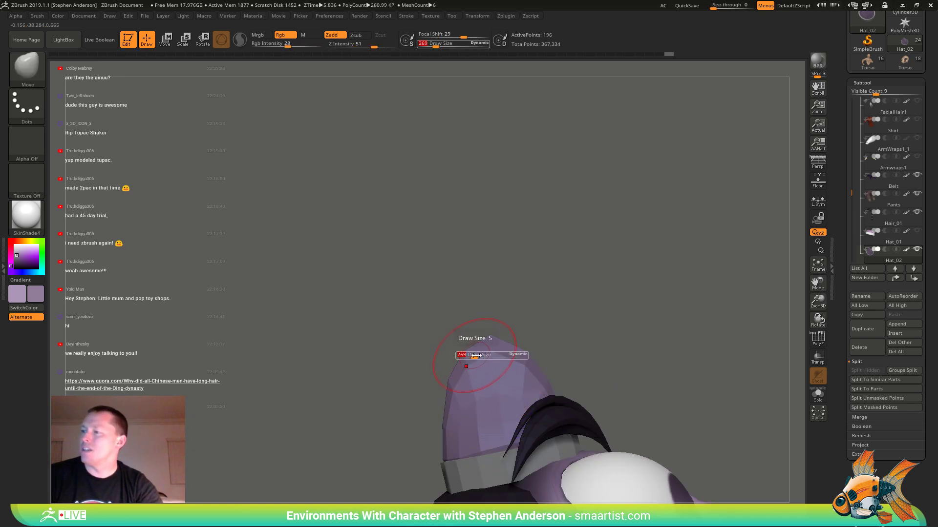
mouse_move(475, 354)
left_mouse_down()
mouse_move(485, 340)
mouse_move(514, 340)
mouse_move(464, 362)
left_mouse_up()
key("s")
right_click_drag(496, 372, 474, 310, "alt")
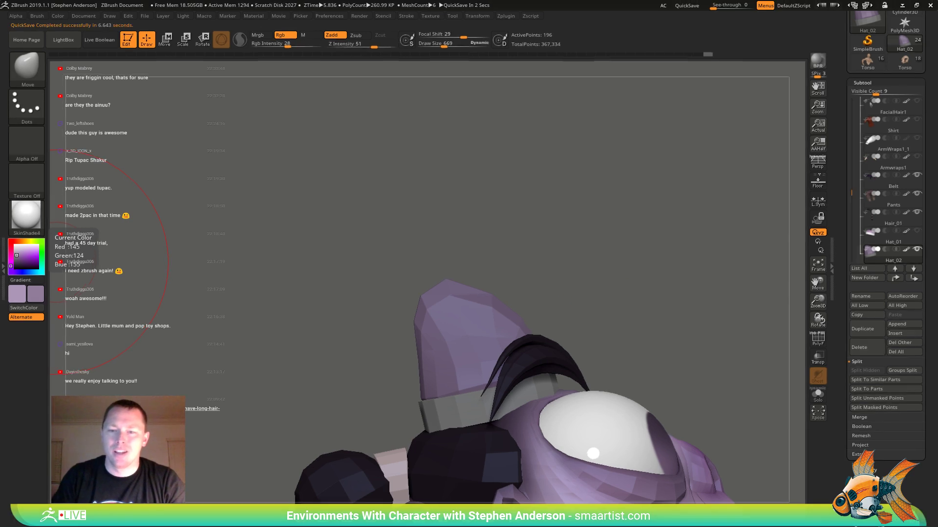
left_click_drag(390, 219, 617, 299)
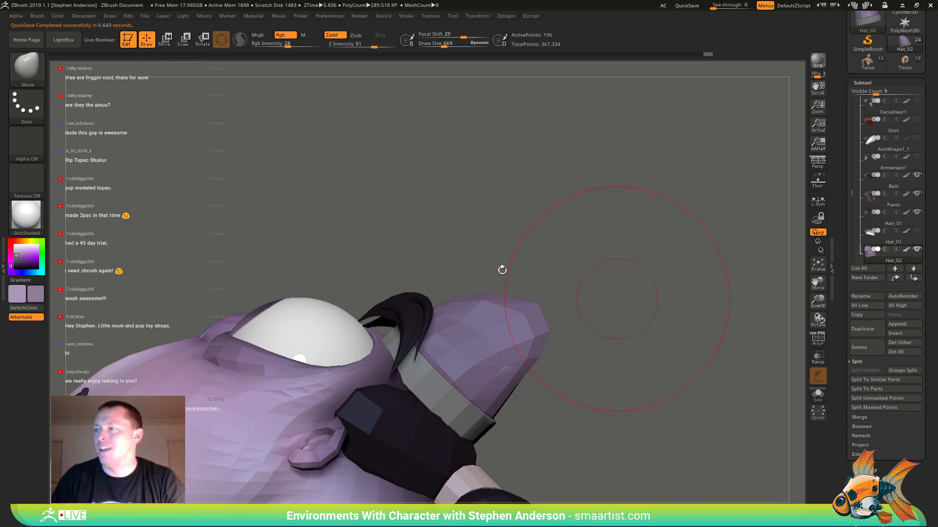
mouse_move(577, 229)
left_mouse_down()
mouse_move(529, 222)
mouse_move(560, 240)
mouse_move(512, 224)
mouse_move(519, 213)
mouse_move(573, 204)
mouse_move(521, 218)
left_mouse_up()
right_click_drag(522, 218, 481, 240, "ctrl")
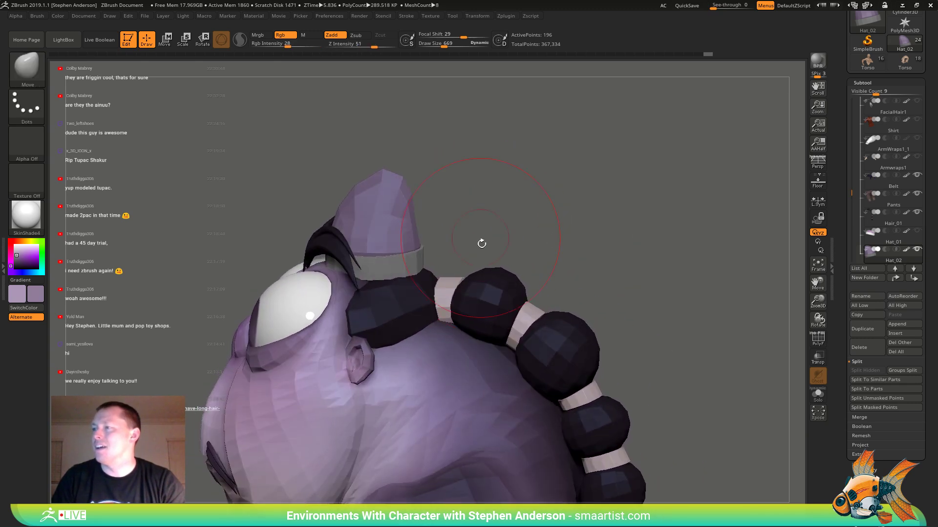
- Isolate the pointed hat's cone, fill it with the dark colour R 31, G 24, B 32, and show the whole hat
left_click(57, 16)
key("ctrl+shift")
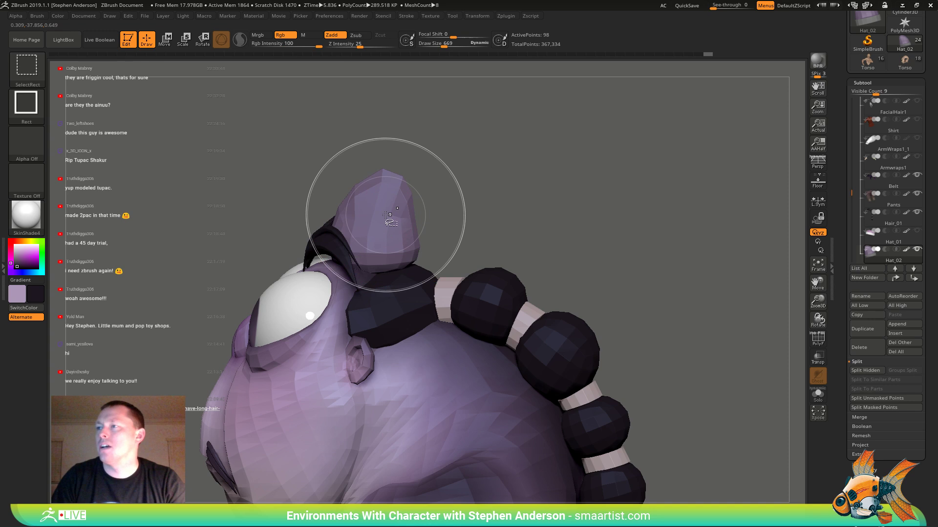
left_click(57, 16)
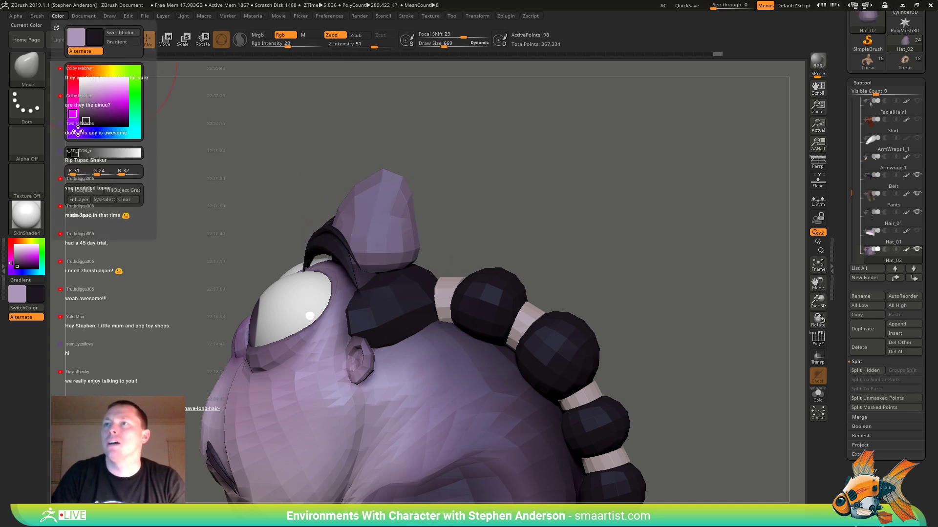
left_click(79, 191)
left_click(80, 190)
key("ctrl")
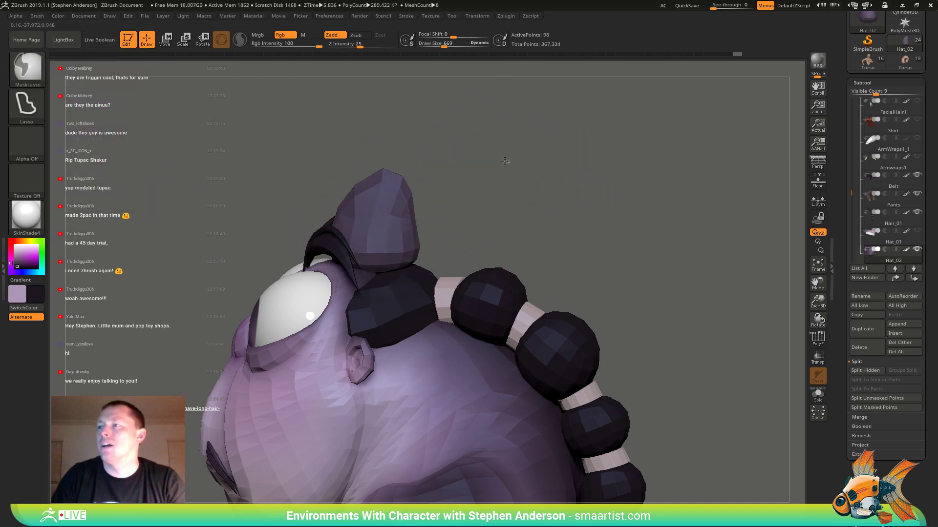
left_click(507, 163, "ctrl")
mouse_move(512, 159)
left_mouse_down("ctrl")
mouse_move(522, 169)
mouse_move(491, 184)
mouse_move(484, 178)
mouse_move(459, 321)
left_mouse_up("ctrl")
left_click(519, 160, "ctrl+shift")
key("f")
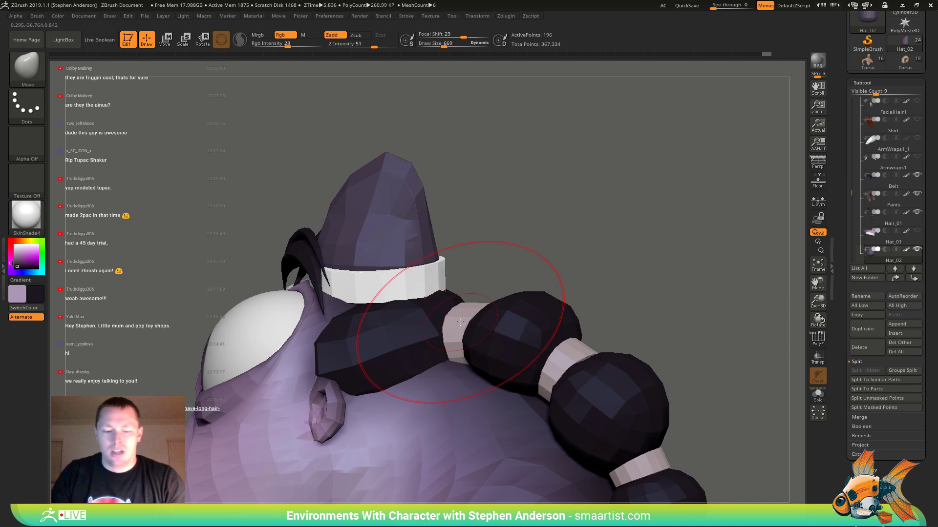
- Isolate the pointed hat's band, fill it with the light colour R 182, G 164, B 168, and unhide the cone
left_click(408, 283, "ctrl+shift")
key("ctrl+shift+s")
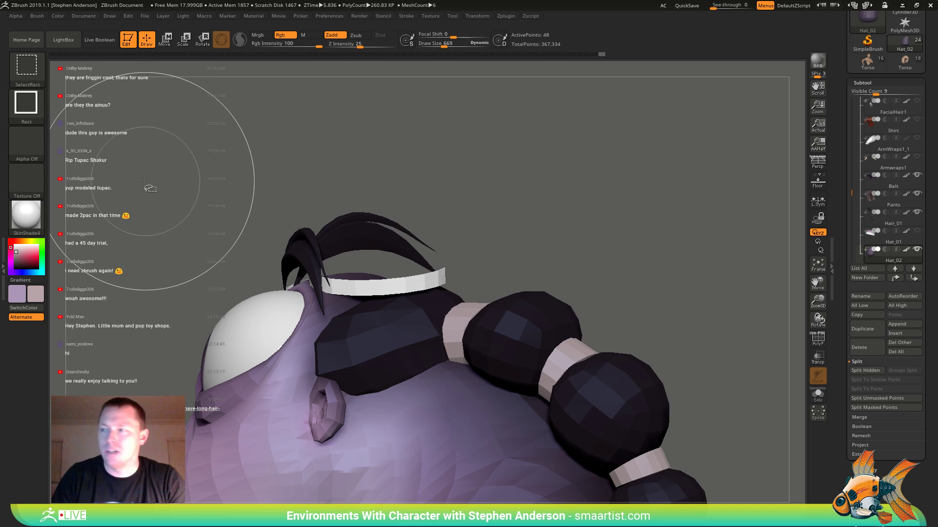
key("ctrl+shift+a")
left_click(58, 16)
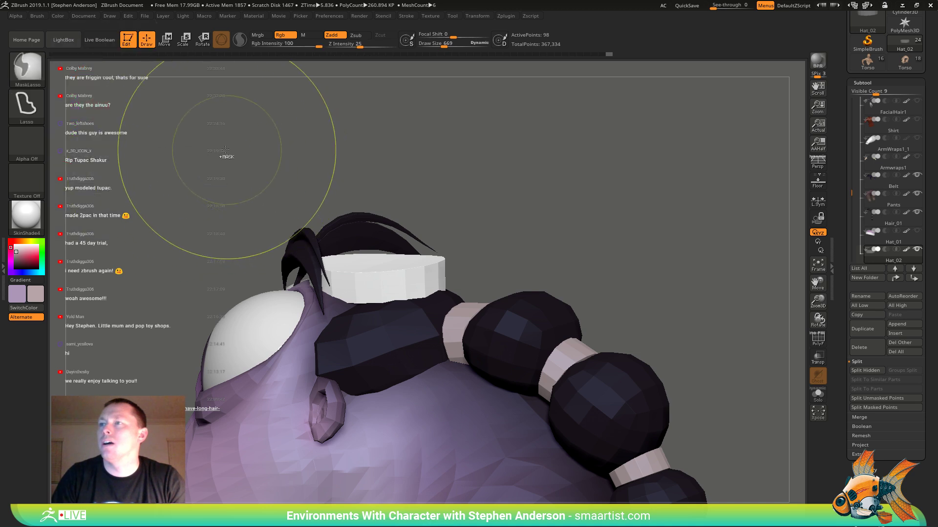
left_click_drag(226, 157, 276, 183, "ctrl")
left_click(58, 16)
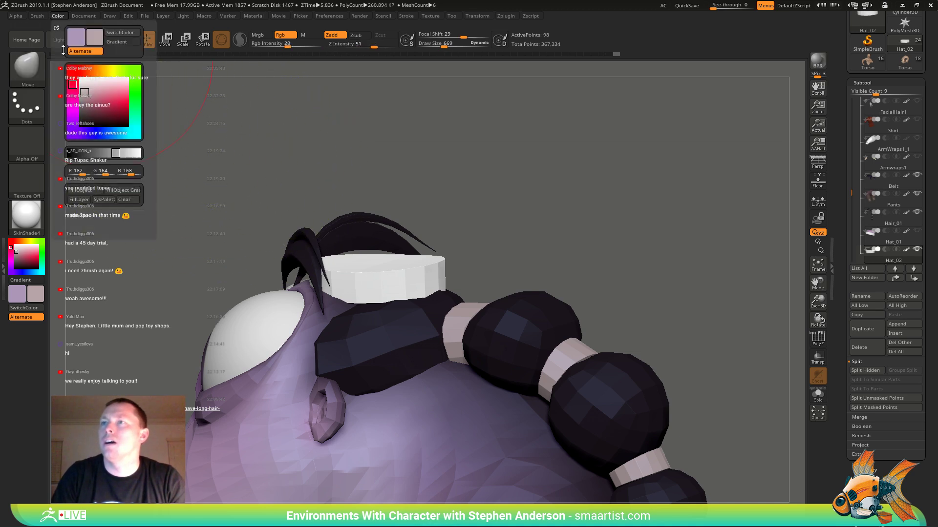
left_click(83, 192)
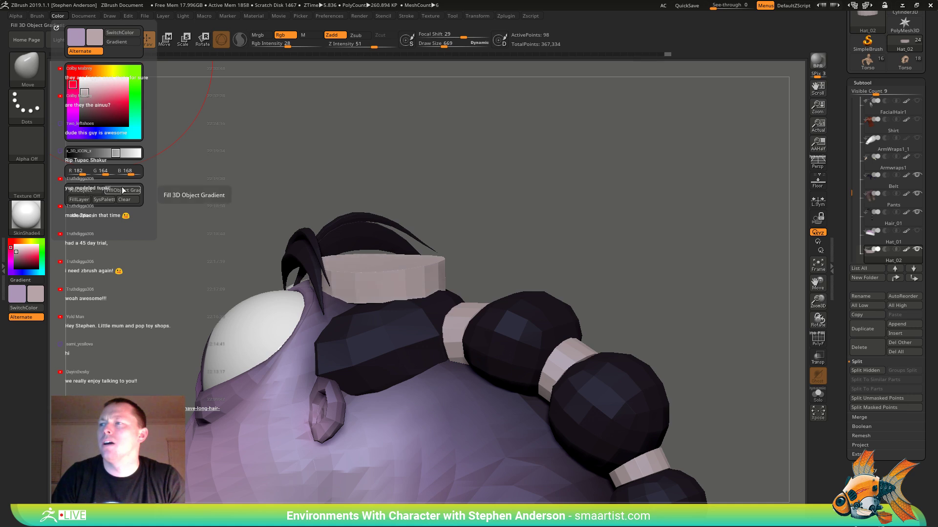
left_click(393, 169, "ctrl+shift")
- Hide Hat_02, switch to the Hat_01 subtool and fill it with the light colour R 182, G 164, B 168
right_click_drag(477, 180, 512, 176)
mouse_move(513, 176)
right_mouse_down("ctrl")
mouse_move(391, 132)
mouse_move(427, 188)
mouse_move(397, 195)
mouse_move(439, 214)
right_mouse_up("ctrl")
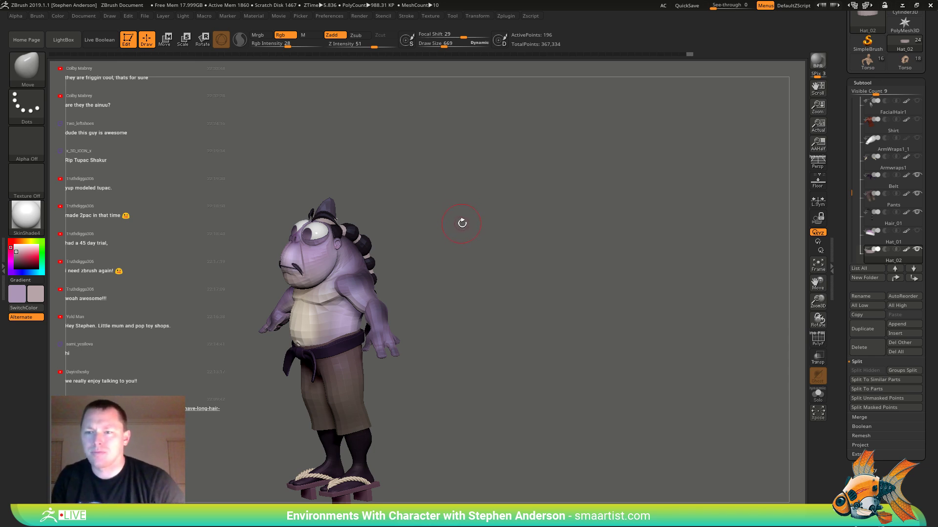
mouse_move(460, 227)
right_mouse_down()
mouse_move(480, 226)
mouse_move(469, 219)
right_mouse_up()
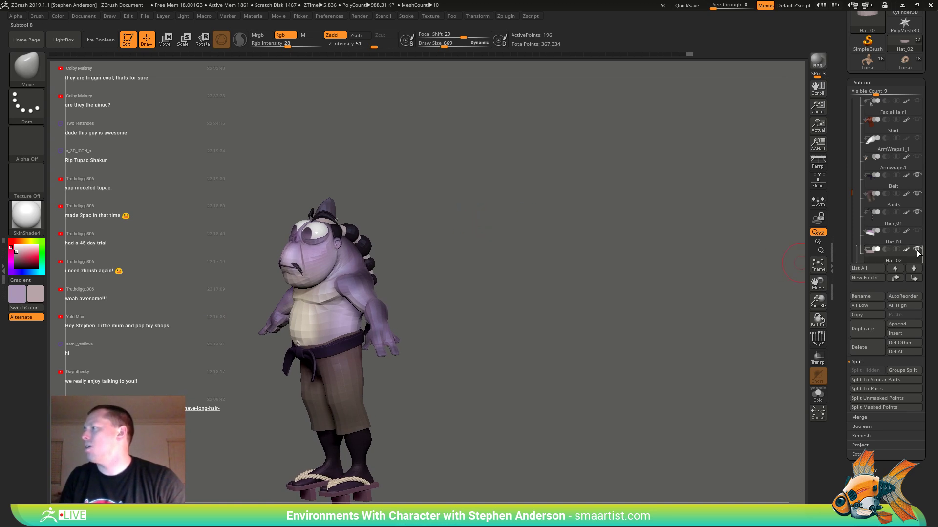
right_click_drag(490, 283, 536, 340, "alt")
right_click_drag(508, 297, 608, 354, "ctrl")
right_click_drag(608, 354, 614, 269, "alt")
key("Up")
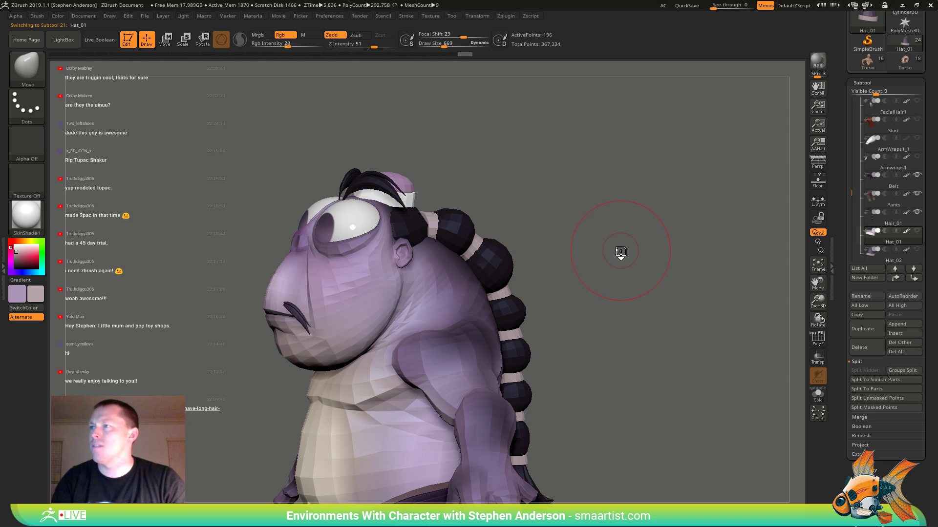
mouse_move(520, 248)
right_mouse_down()
mouse_move(563, 228)
mouse_move(433, 297)
right_mouse_up()
left_click(57, 15)
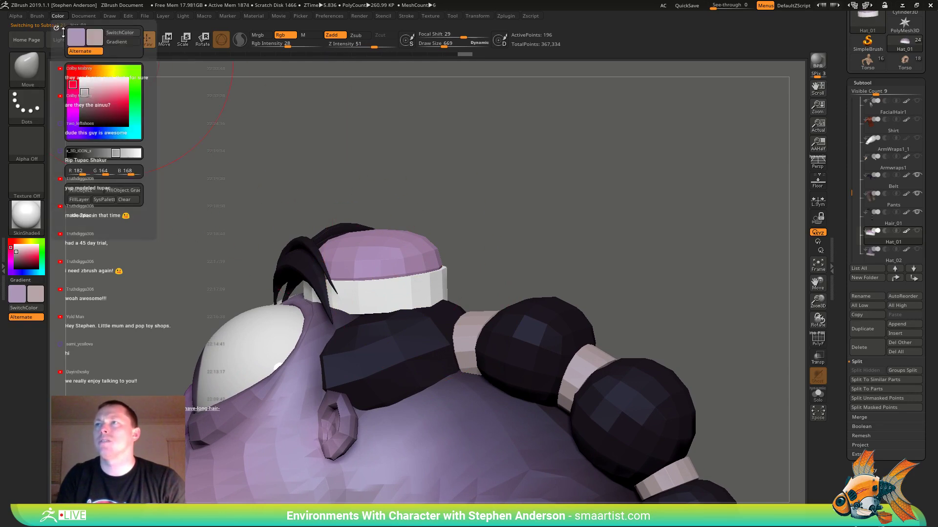
left_click(87, 192)
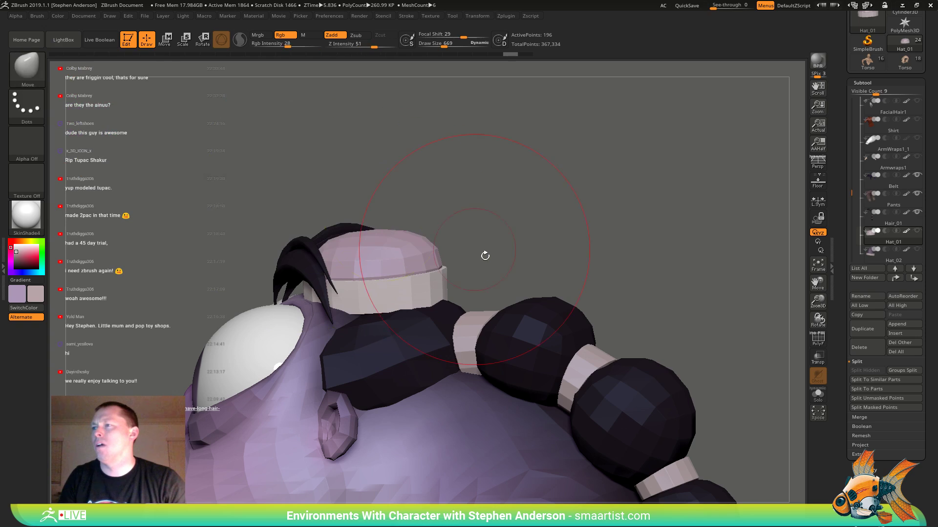
- Darken Hat_01's dome with object fills of R 31, G 24, B 32, isolating the dome and unhiding the band at the end
left_click(414, 258, "ctrl+shift")
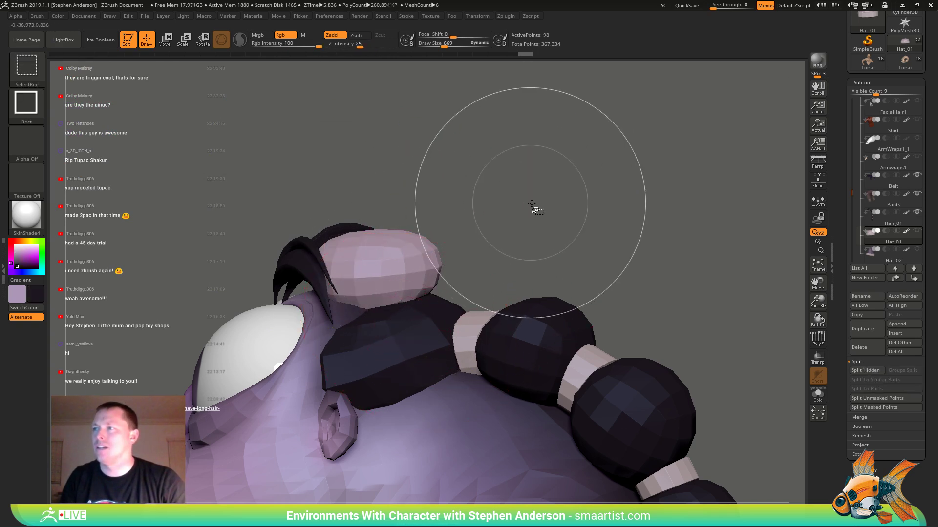
left_click(538, 209, "ctrl+shift")
left_click(57, 16)
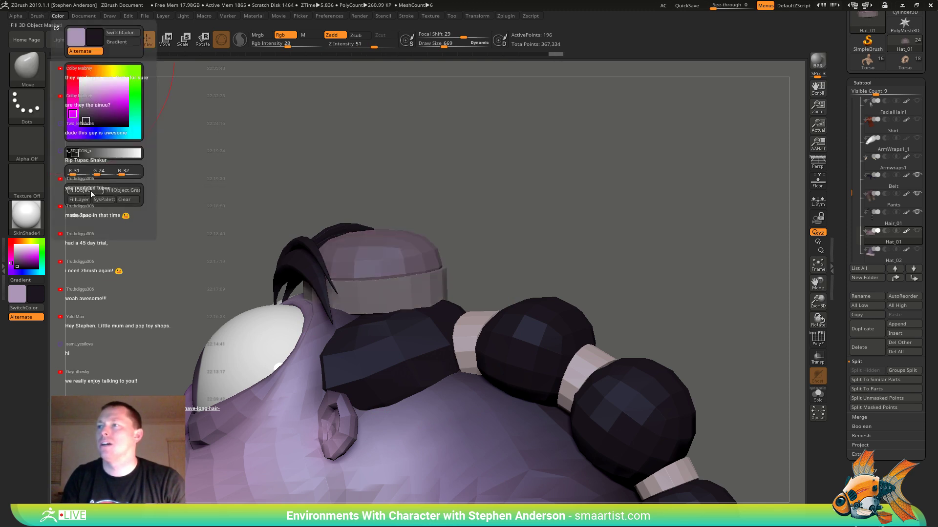
left_click(415, 258, "ctrl+shift")
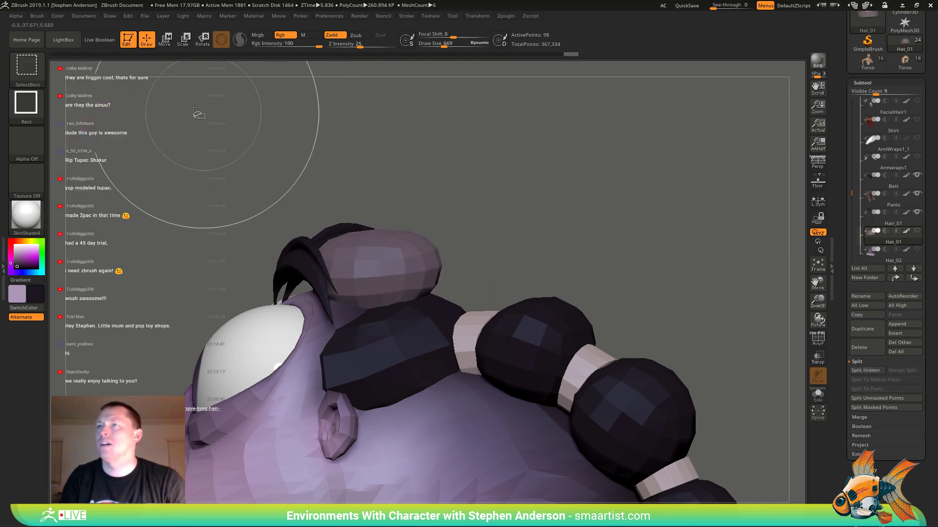
left_click(57, 16)
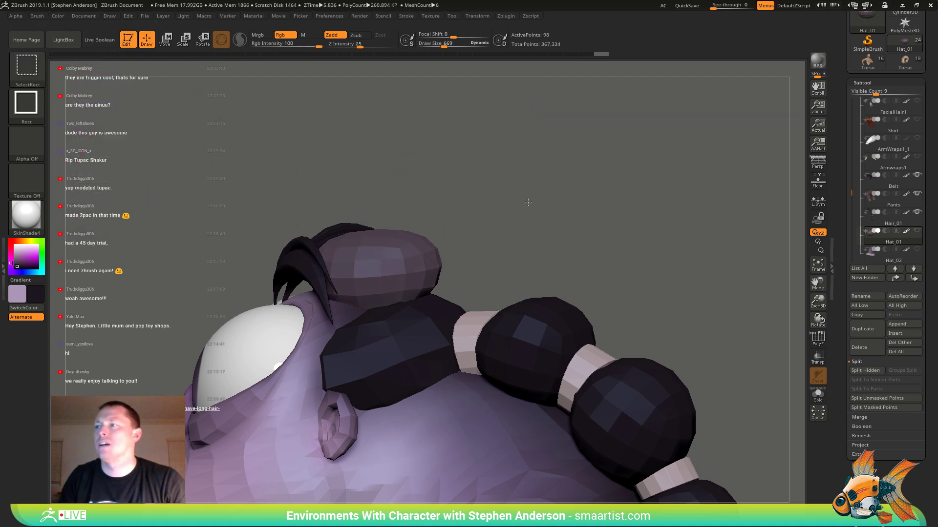
left_click(530, 229, "ctrl+shift")
- Duplicate the pointed Hat_02 subtool and make the Hat_03 copy active and visible
right_click_drag(529, 230, 614, 275, "ctrl")
key("Down")
key("Down")
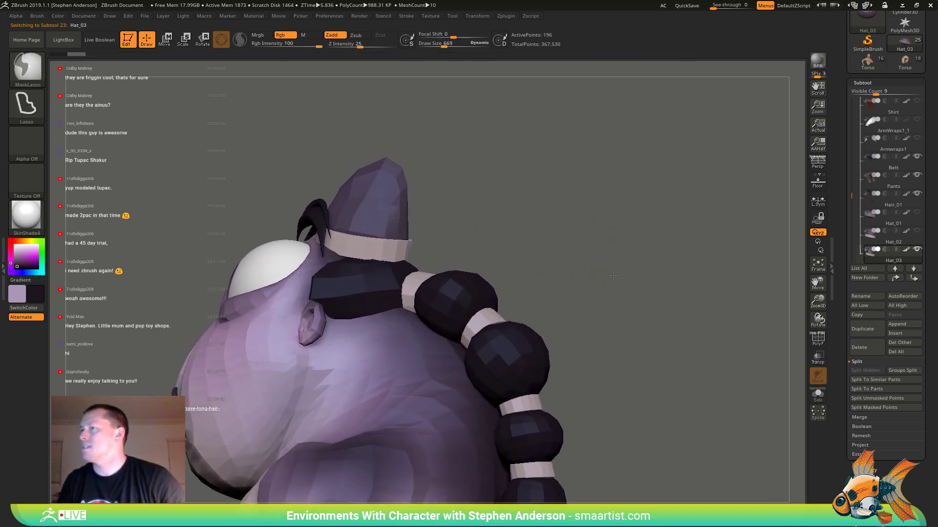
right_click_drag(686, 239, 659, 271)
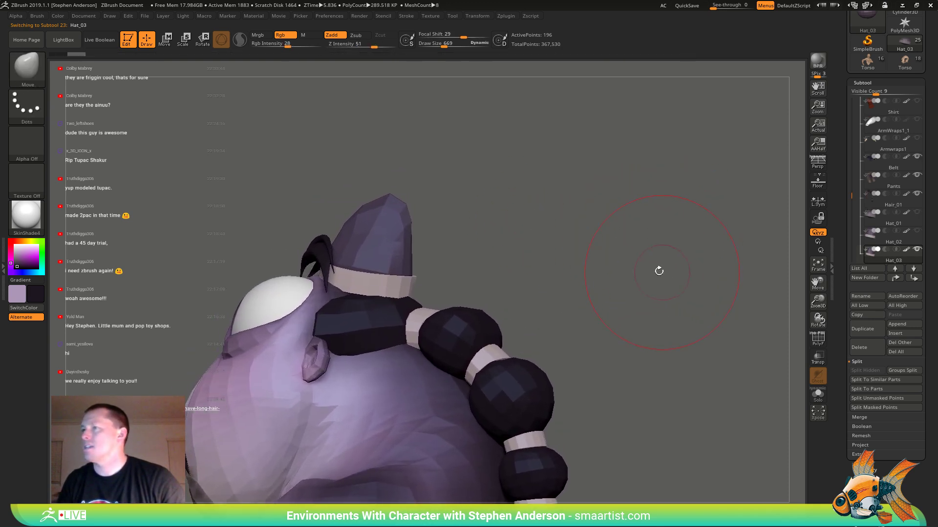
- Isolate Hat_03's band and delete the hidden cone geometry
left_click(398, 283, "ctrl+shift")
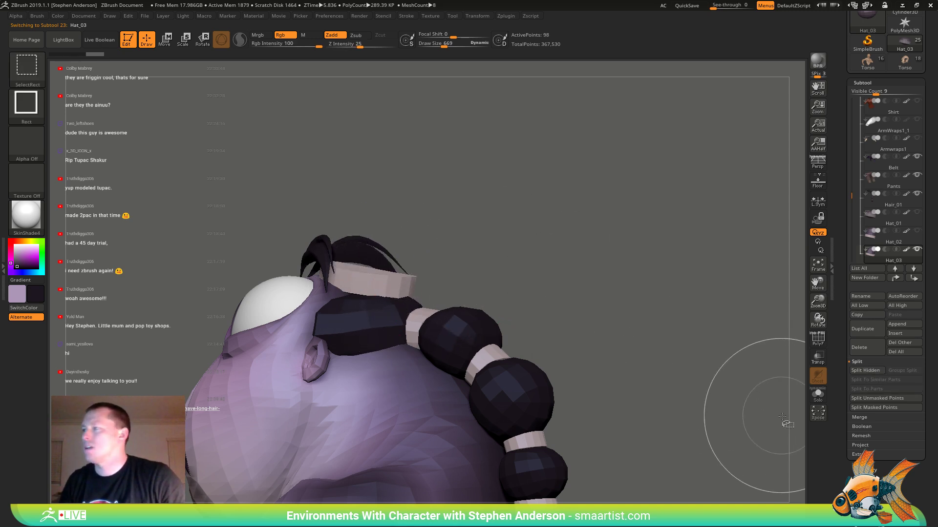
left_click(883, 473)
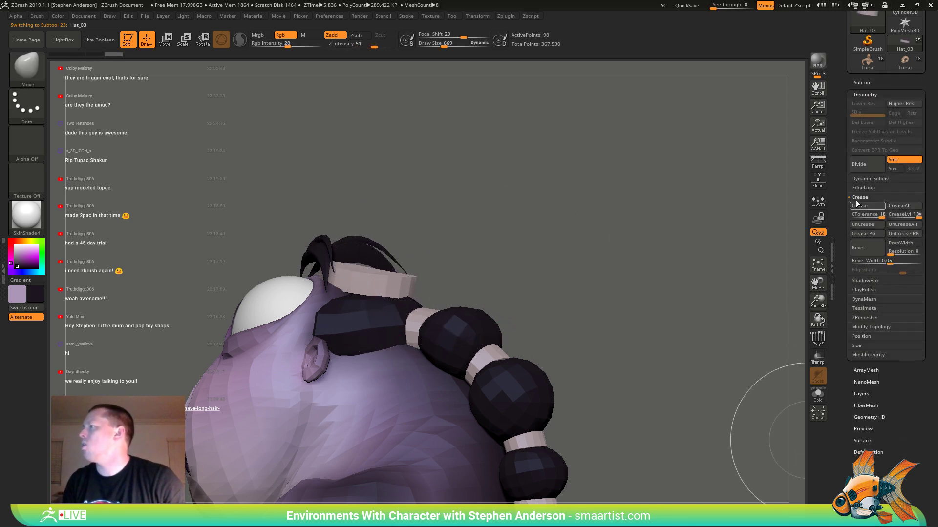
left_click(871, 326)
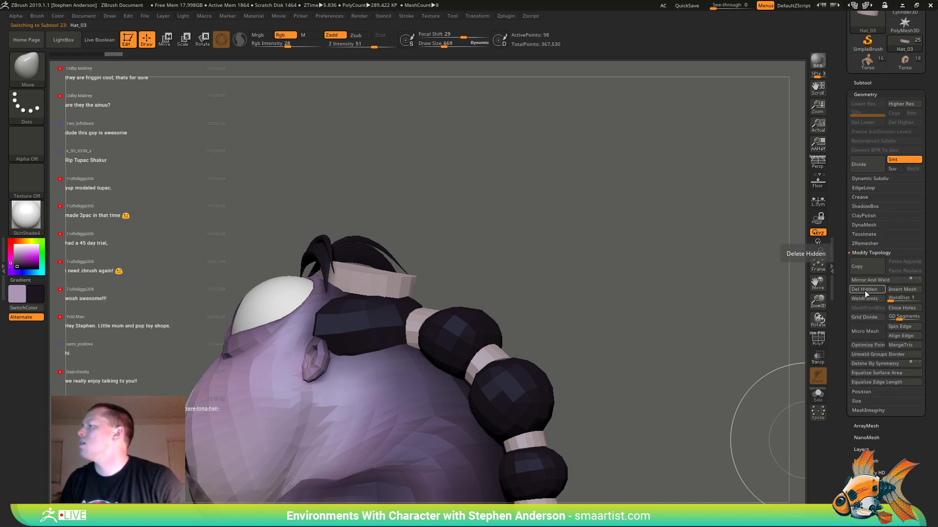
- Show Hat_03's polyframe and raise the band's top face slightly with a ZModeler polygon action
mouse_move(500, 255)
right_mouse_down()
mouse_move(525, 272)
mouse_move(521, 251)
mouse_move(563, 266)
mouse_move(531, 301)
mouse_move(508, 293)
mouse_move(457, 306)
mouse_move(468, 316)
mouse_move(456, 316)
right_mouse_up()
key("shift+f")
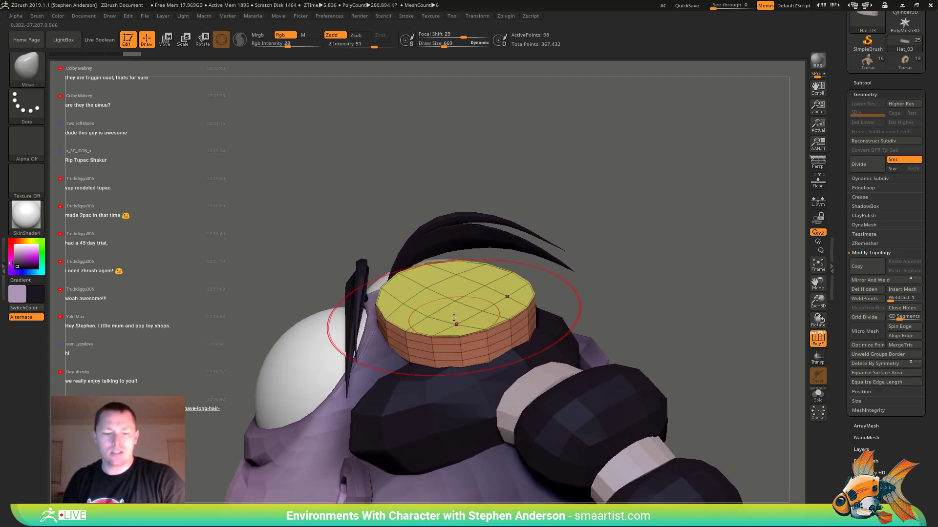
key("b")
key("z")
key("m")
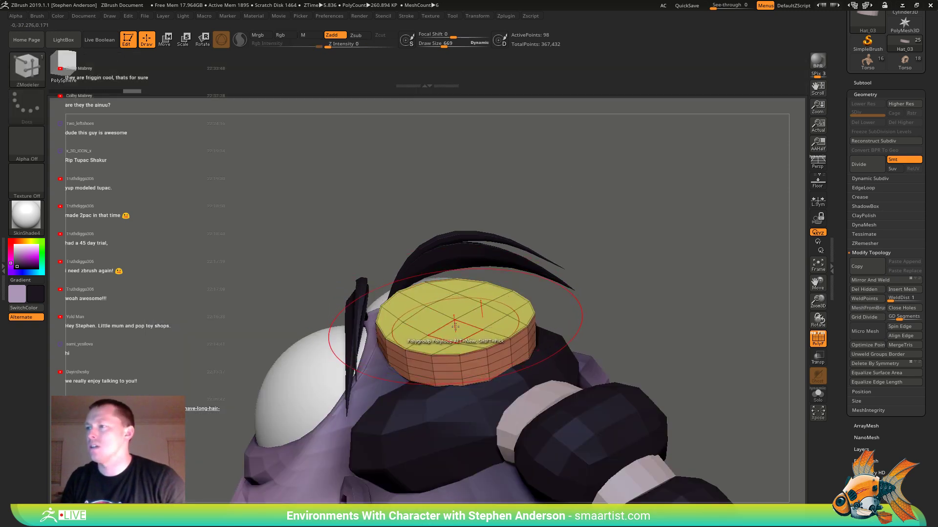
key("space")
left_click(374, 257)
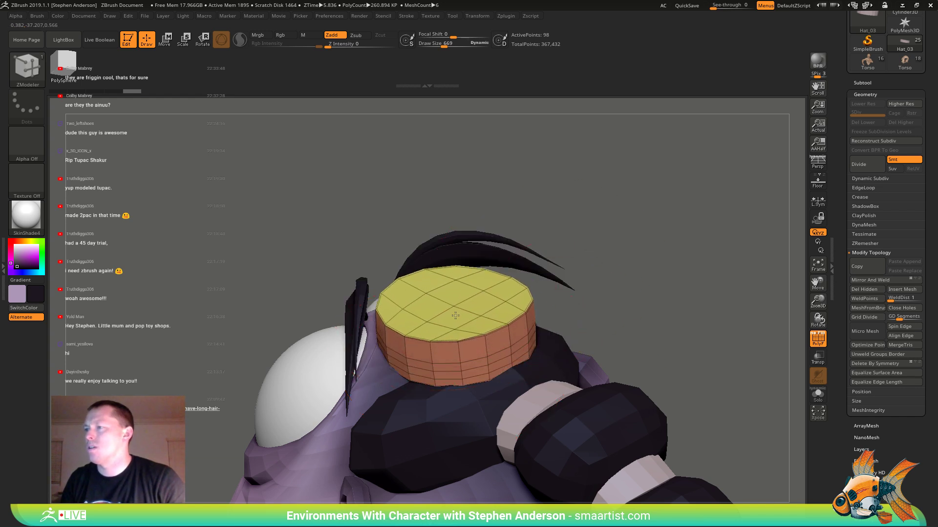
left_click_drag(456, 315, 454, 309)
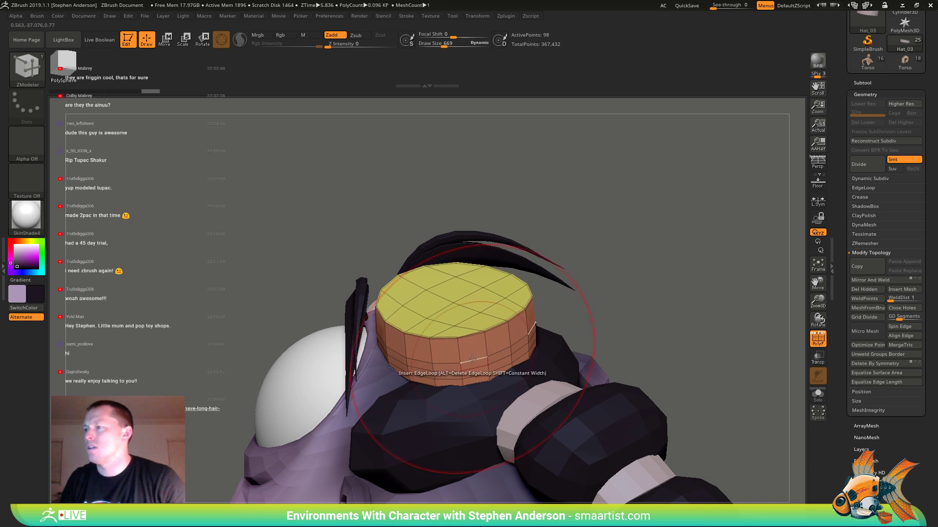
- Slide an edge loop on the band's side wall with ZModeler to even out the rows of faces
key("space")
left_click(534, 294)
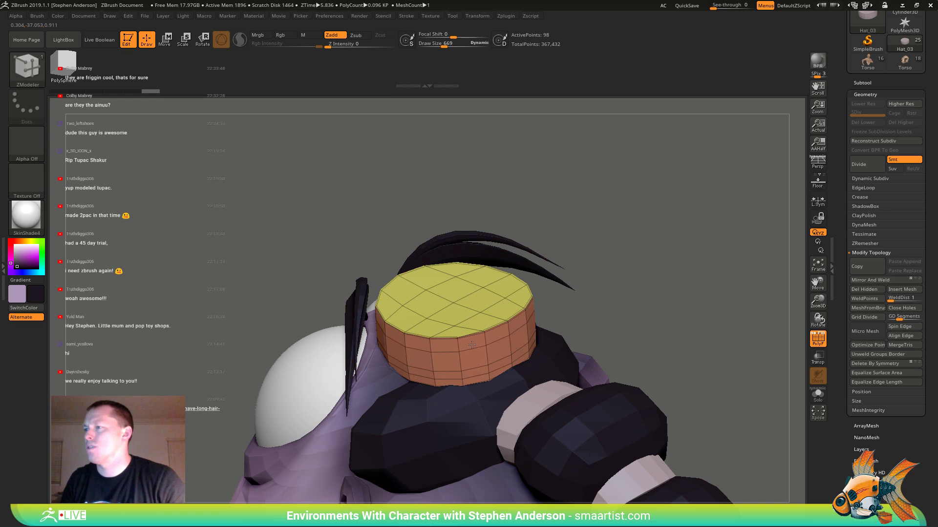
left_click_drag(476, 359, 476, 362)
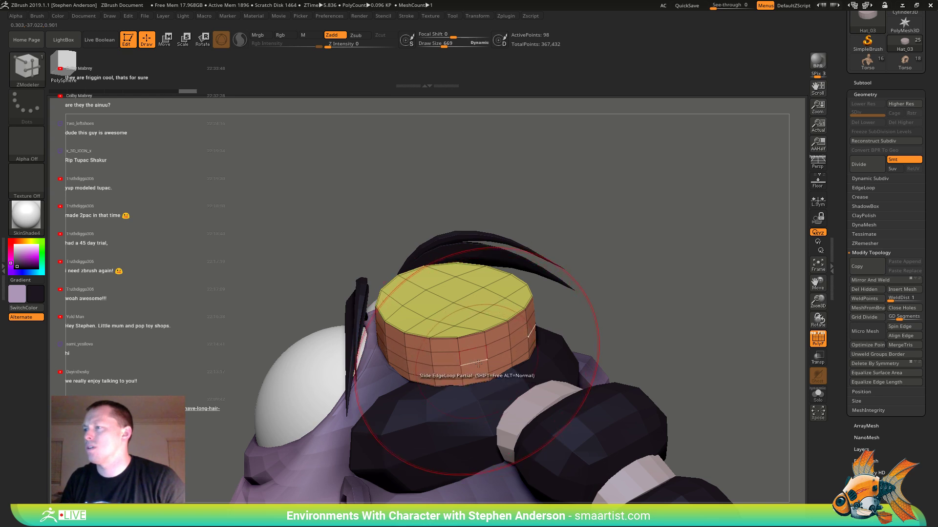
right_click_drag(476, 362, 483, 347)
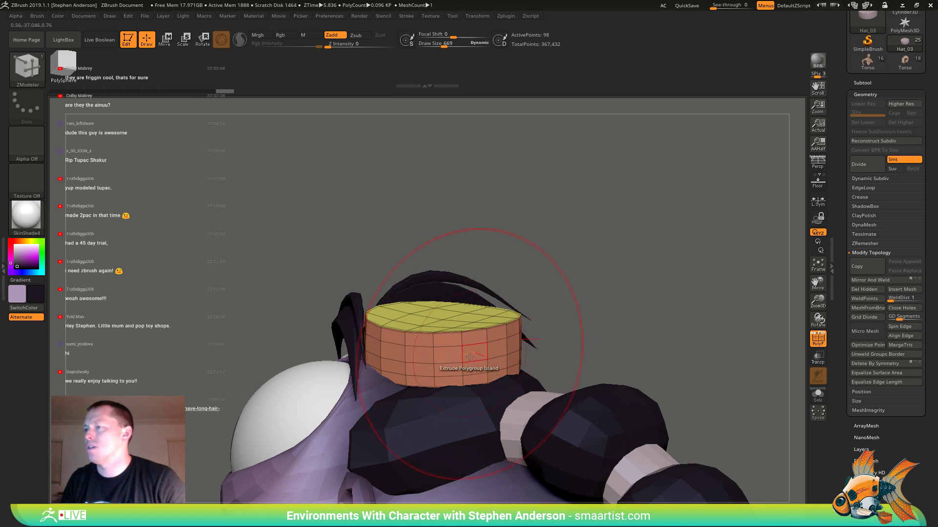
- Set ZModeler's point action to Move over the top face of Hat_03's band
mouse_move(471, 358)
right_mouse_down()
mouse_move(617, 310)
mouse_move(503, 293)
mouse_move(521, 201)
mouse_move(464, 204)
mouse_move(476, 273)
right_mouse_up()
mouse_move(598, 205)
right_mouse_down()
mouse_move(559, 318)
mouse_move(540, 255)
right_mouse_up()
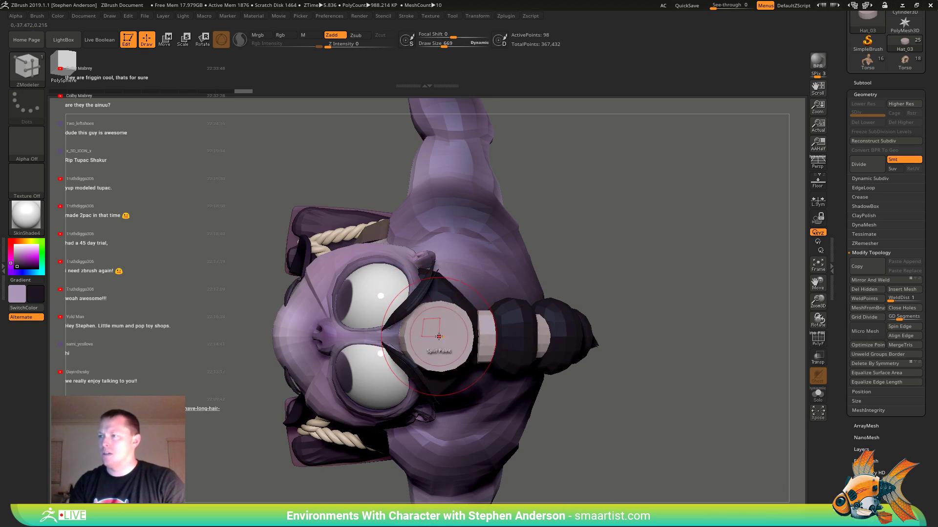
key("space")
key("b")
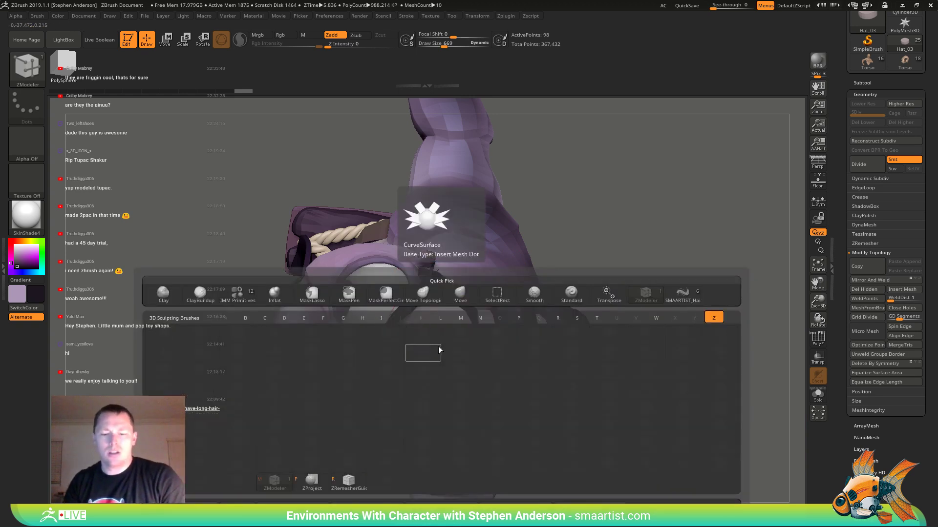
key("m")
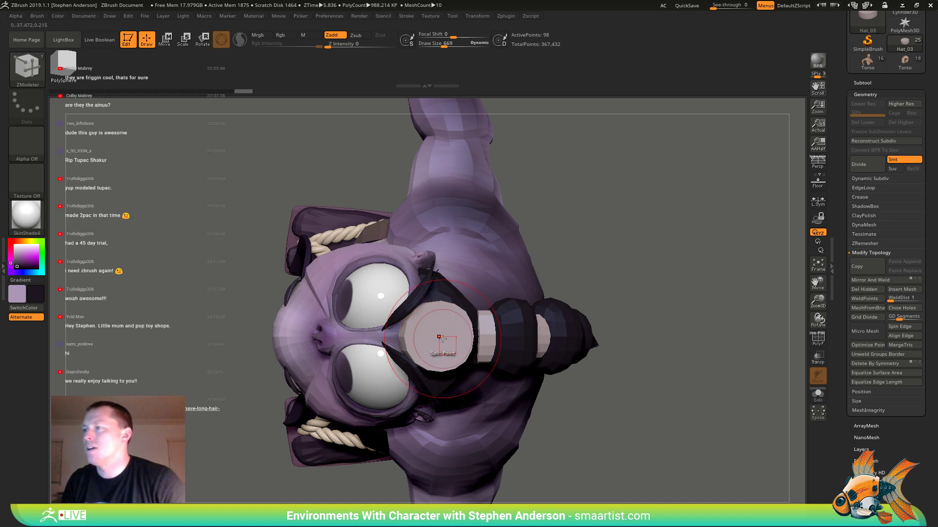
key("space")
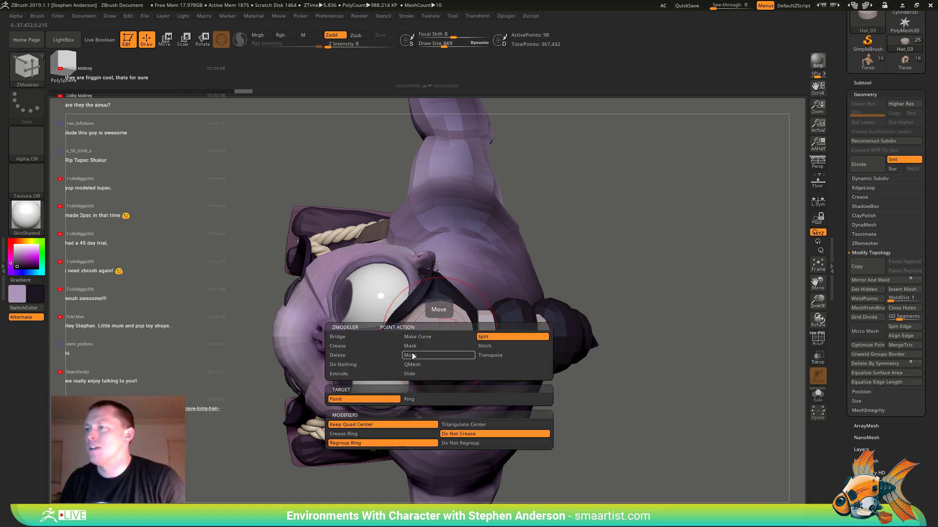
left_click(413, 356)
- Insert a cylinder from the IMM Primitives brush onto the band's top face to form the hat's tall crown
key("b")
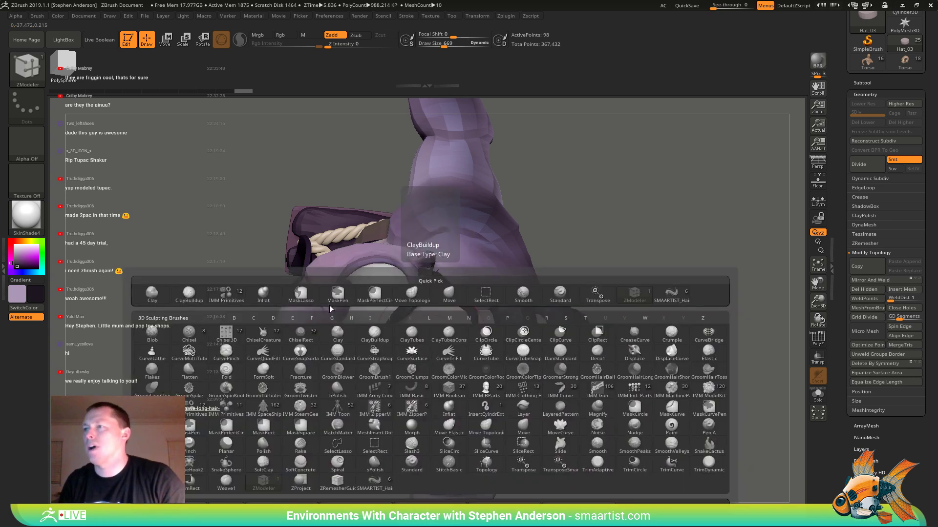
key("i")
key("p")
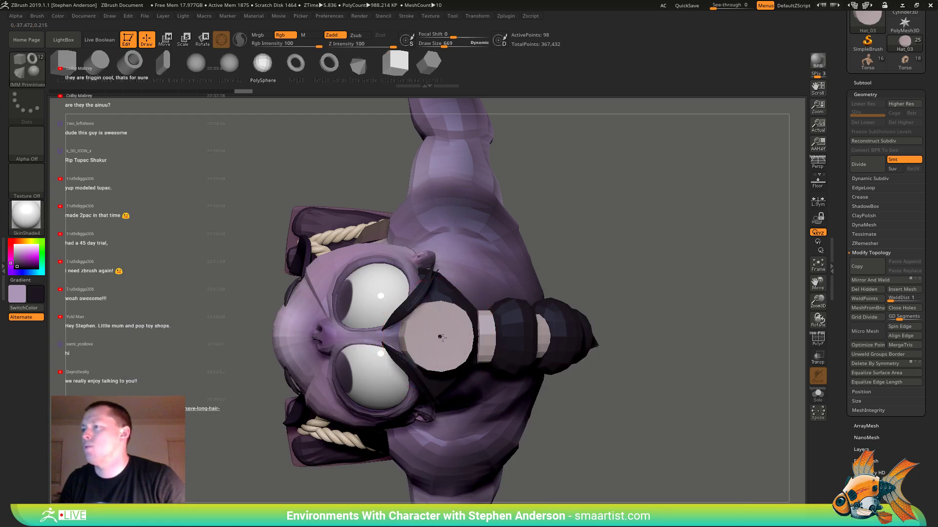
left_click_drag(458, 341, 472, 342)
key("ctrl+z")
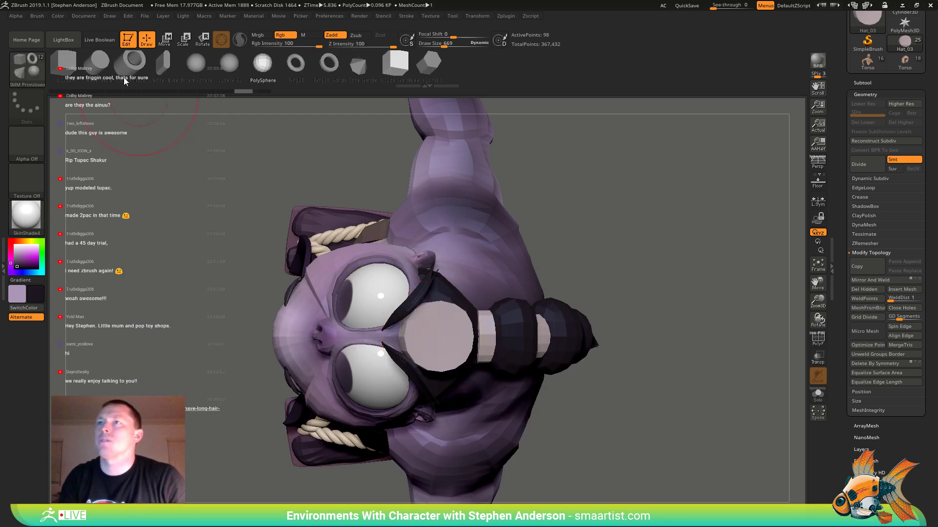
left_click(100, 64)
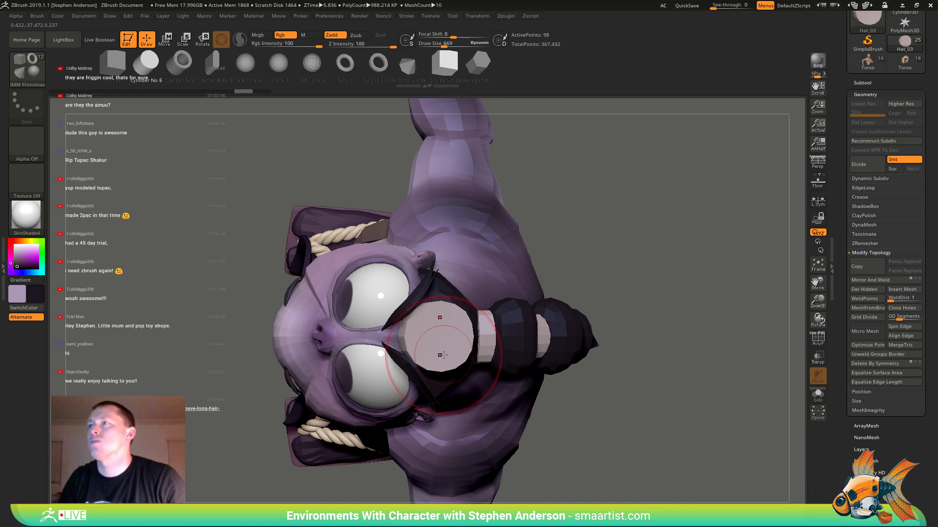
left_click_drag(451, 341, 470, 346)
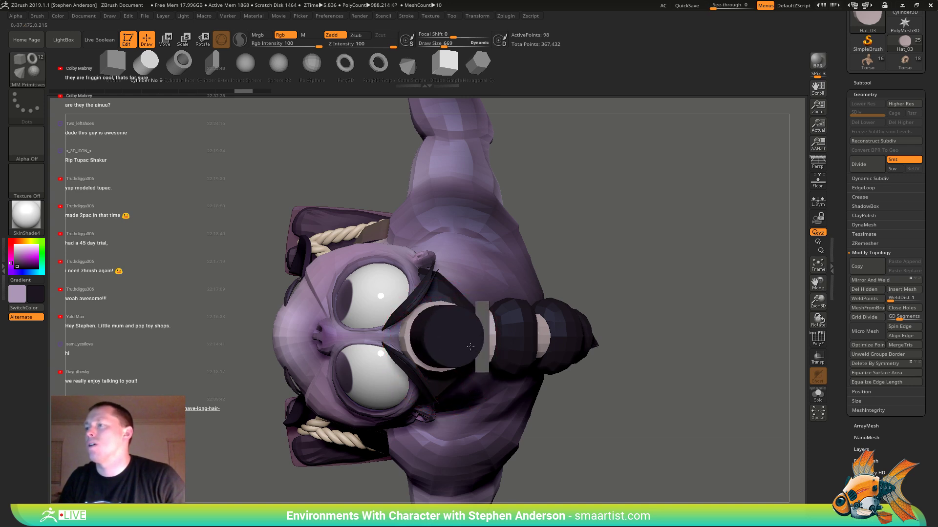
mouse_move(462, 374)
right_mouse_down()
mouse_move(473, 322)
mouse_move(454, 305)
mouse_move(483, 311)
mouse_move(425, 304)
mouse_move(400, 375)
mouse_move(420, 340)
mouse_move(446, 349)
right_mouse_up()
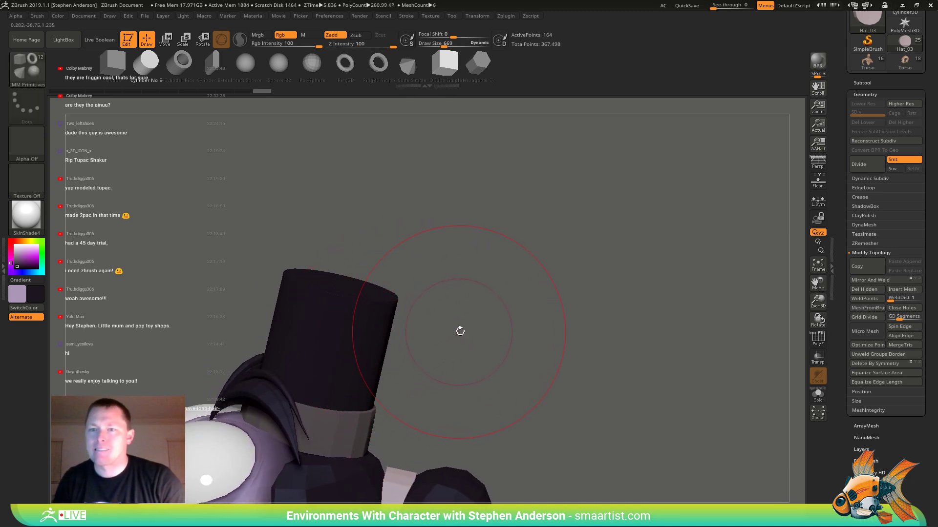
- Mask the lower part of the crown and tilt its top end backward with the gizmo centred on the unmasked area
right_click_drag(467, 326, 463, 335)
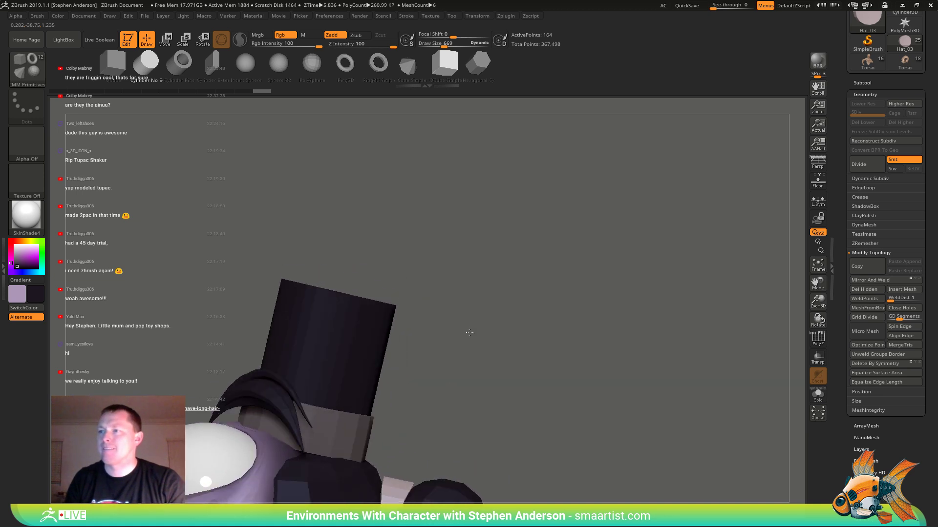
key("shift")
mouse_move(430, 373)
left_mouse_down("ctrl")
mouse_move(279, 459)
mouse_move(140, 302)
mouse_move(191, 315)
left_mouse_up("ctrl")
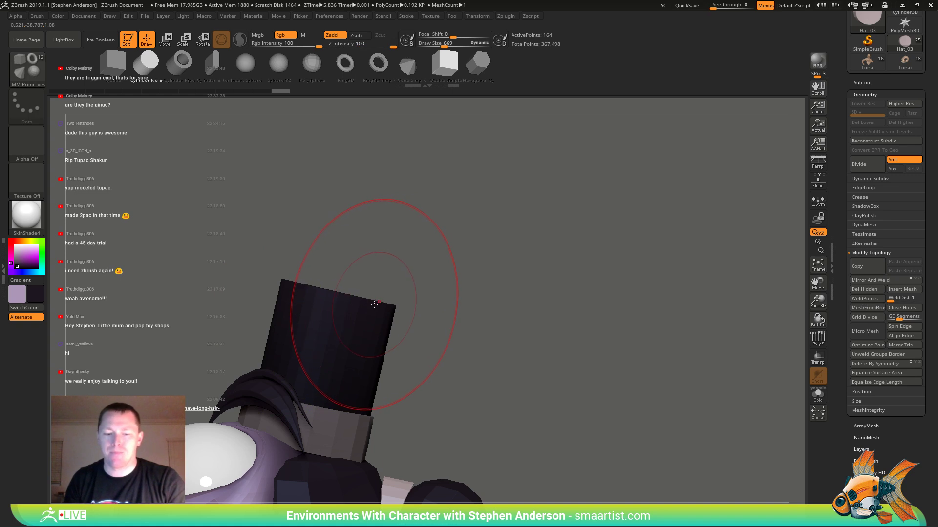
key("w")
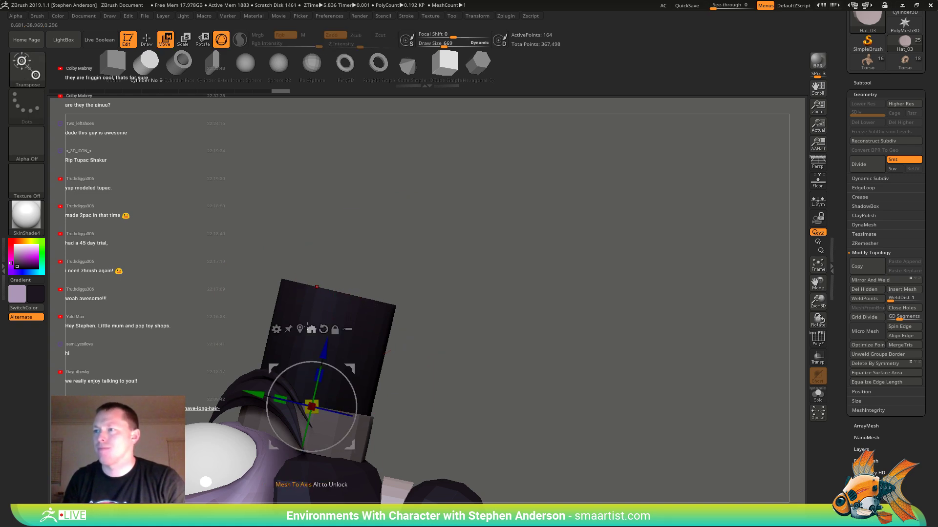
left_click(300, 329)
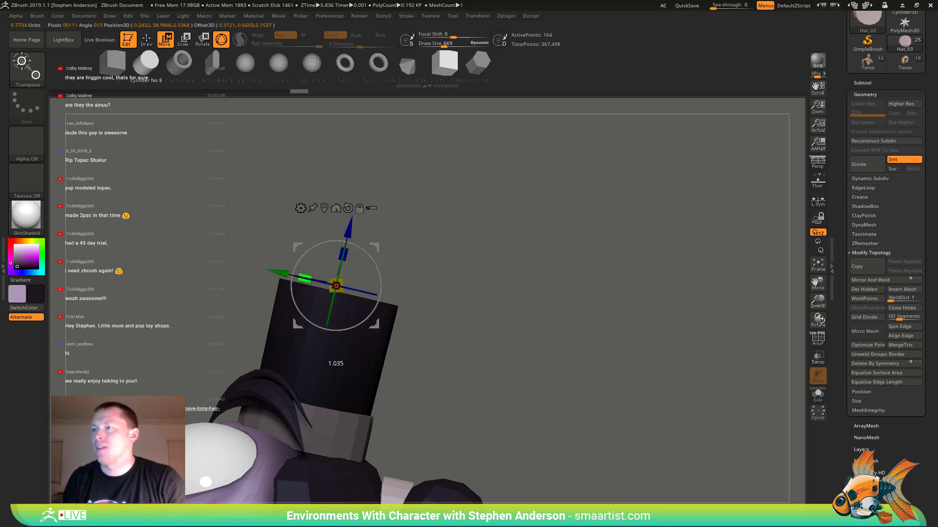
left_click_drag(370, 258, 387, 257)
key("q")
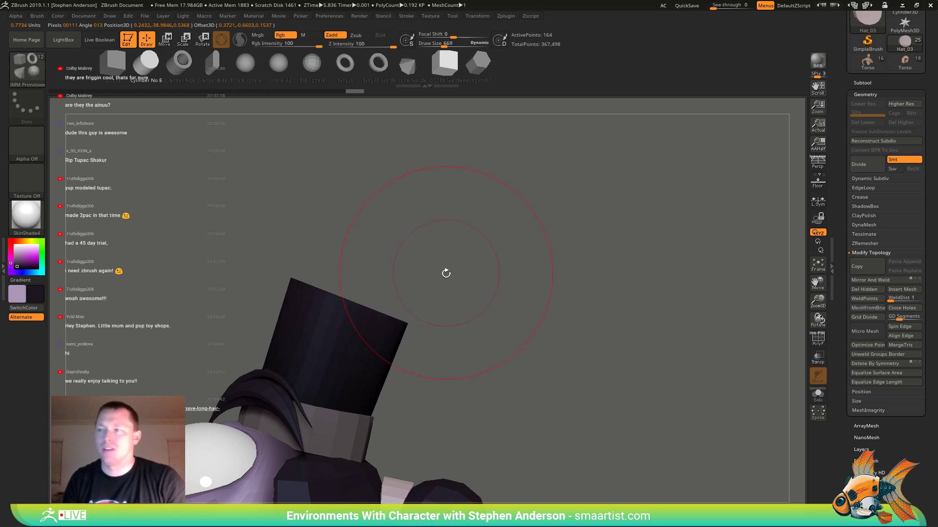
- Scale the crown's unmasked top end slightly along the X axis
mouse_move(446, 272)
left_mouse_down()
mouse_move(438, 288)
mouse_move(471, 276)
mouse_move(445, 293)
left_mouse_up()
key("w")
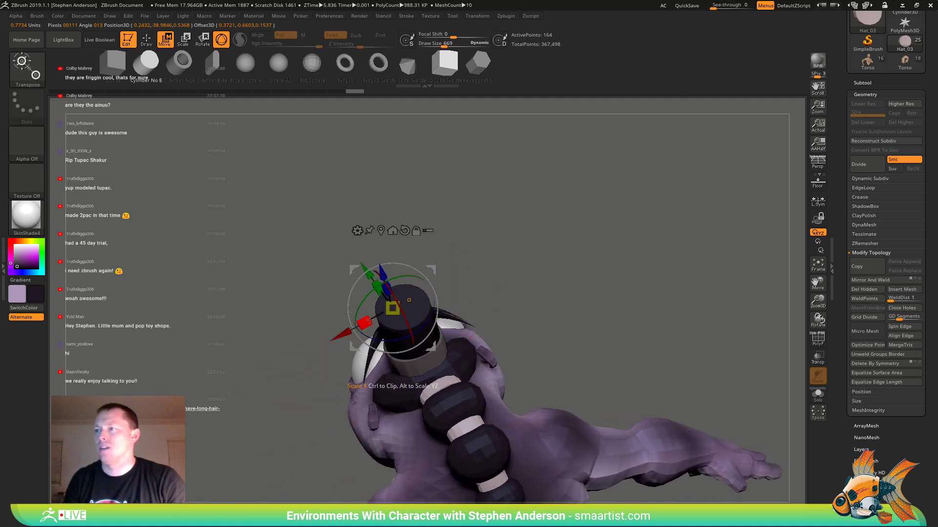
left_click_drag(371, 320, 373, 320)
key("q")
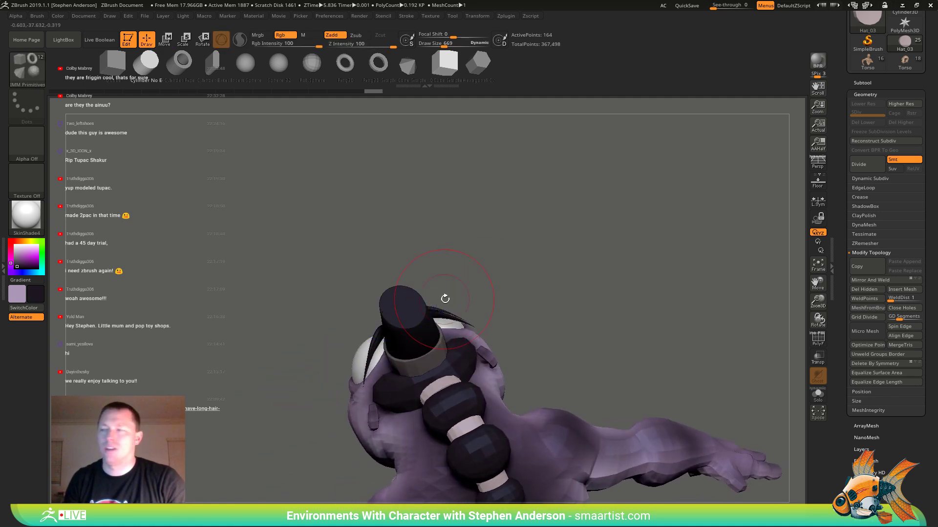
- Pull the crown's back top rim downward with the Move brush, adjusting the draw size to 289 and to 697
mouse_move(444, 299)
left_mouse_down()
mouse_move(459, 293)
mouse_move(421, 321)
left_mouse_up()
key("b")
key("m")
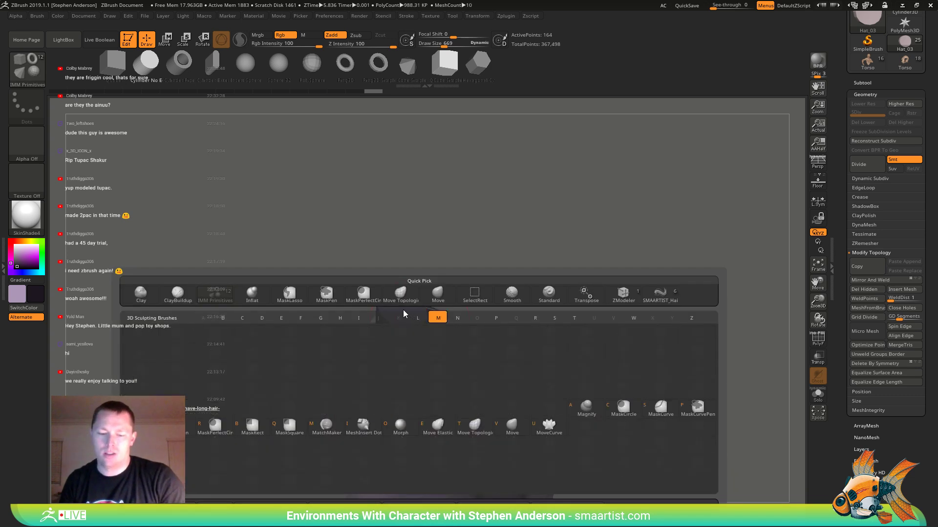
key("v")
right_click_drag(403, 310, 394, 318)
right_click_drag(394, 317, 387, 266, "ctrl")
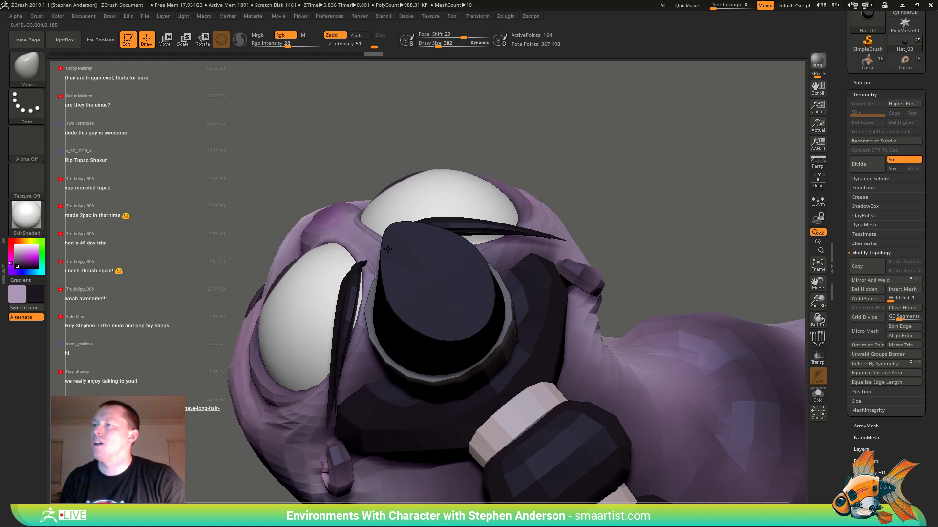
right_click_drag(388, 249, 416, 250)
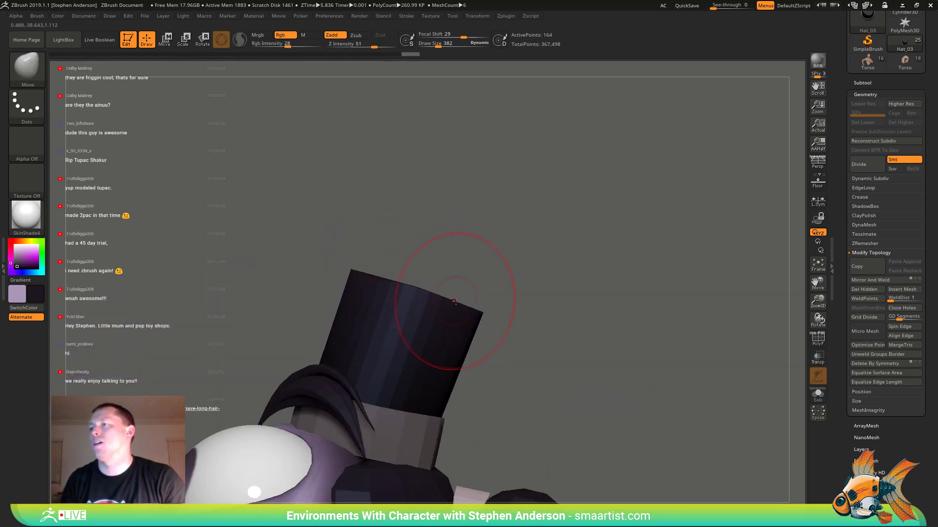
right_click_drag(385, 296, 377, 261)
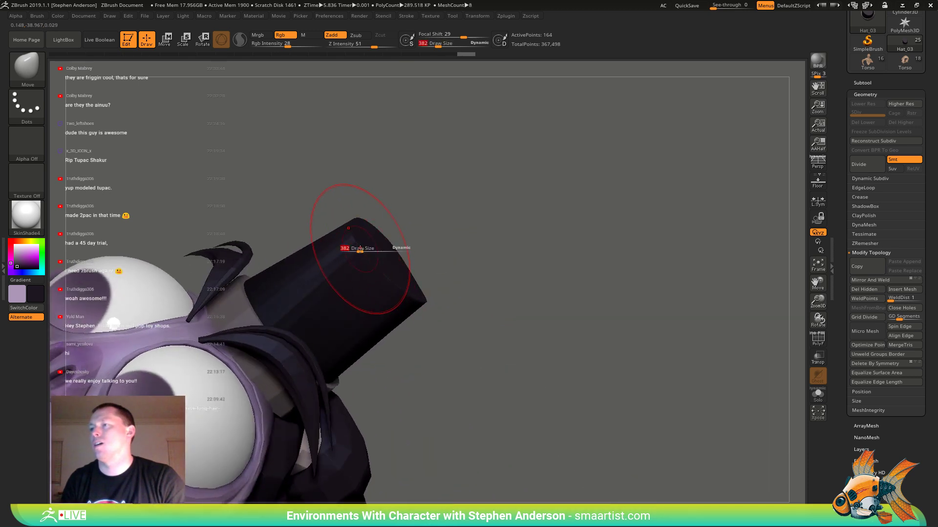
left_click_drag(360, 250, 358, 249)
mouse_move(369, 267)
right_mouse_down()
mouse_move(398, 298)
mouse_move(388, 251)
right_mouse_up()
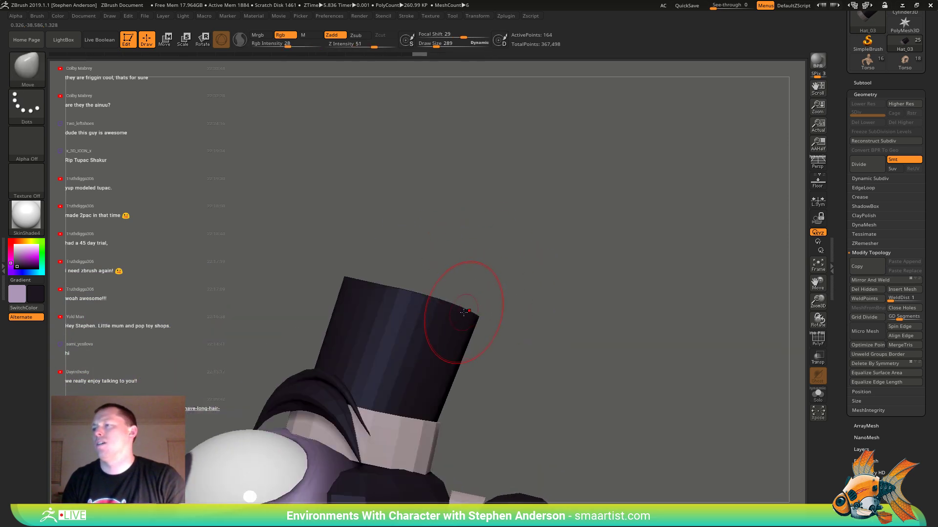
key("s")
left_click_drag(464, 312, 494, 313)
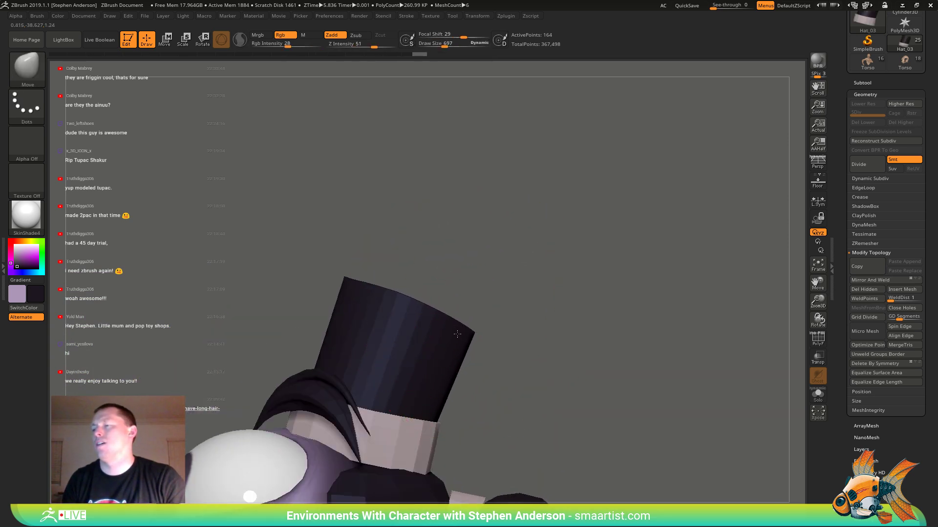
- Insert three edge loops around the lower part of the crown with ZModeler and show the polyframe
key("b")
key("z")
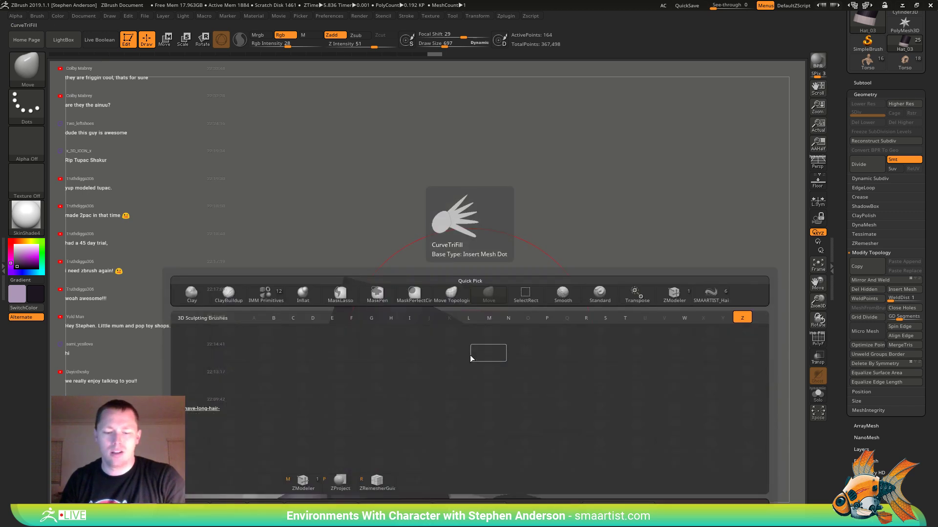
key("m")
key("space")
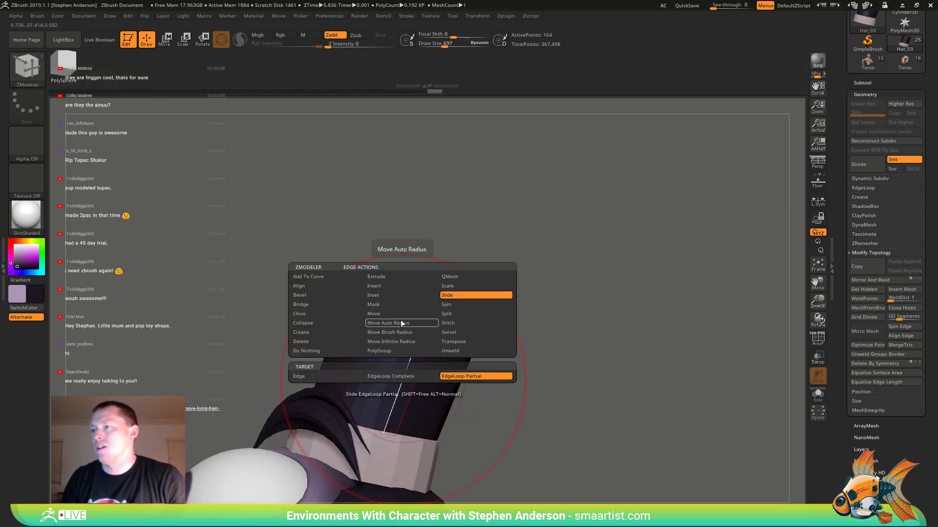
left_click(383, 286)
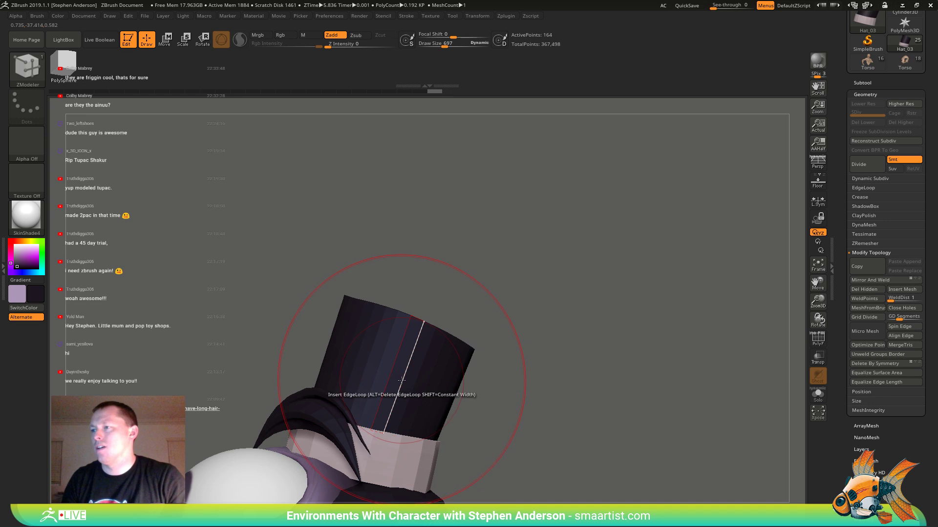
key("shift+f")
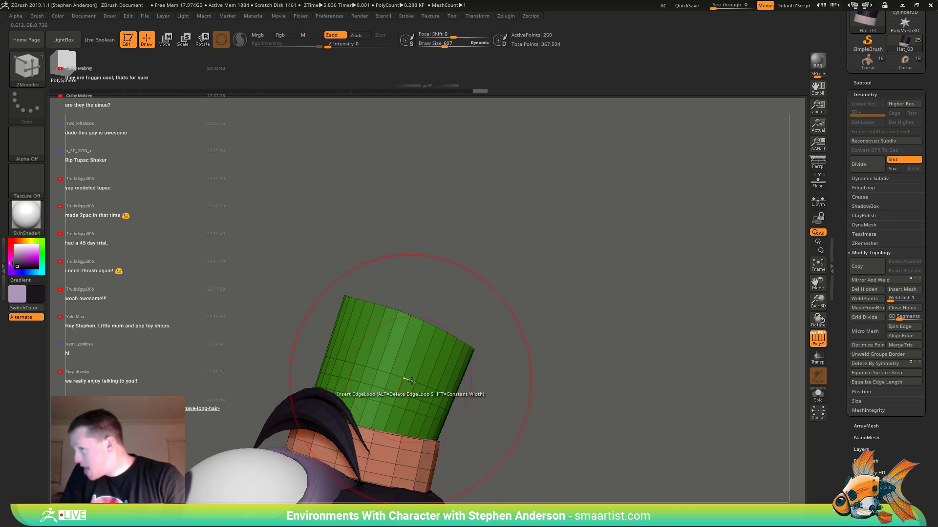
- Mask an edge loop around the lower crown with ZModeler's Mask action and invert the mask
key("space")
left_click(389, 305)
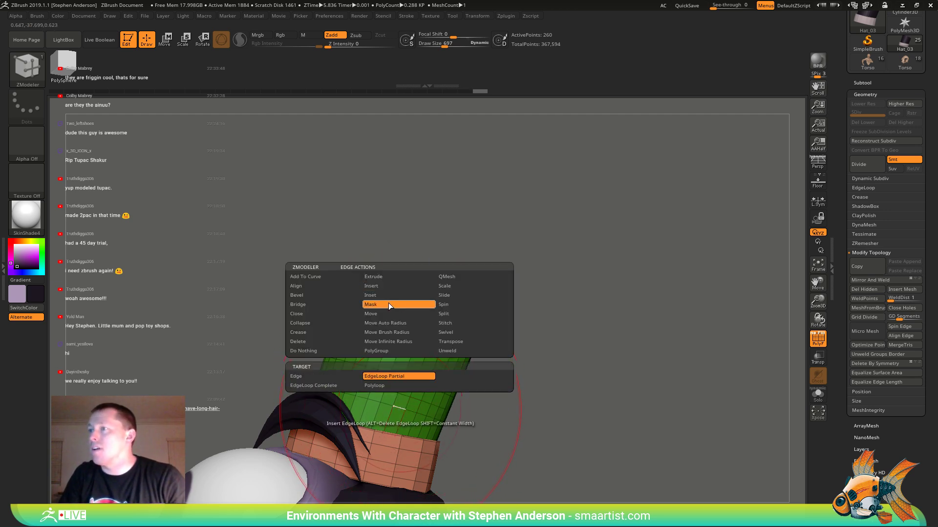
left_click(396, 408)
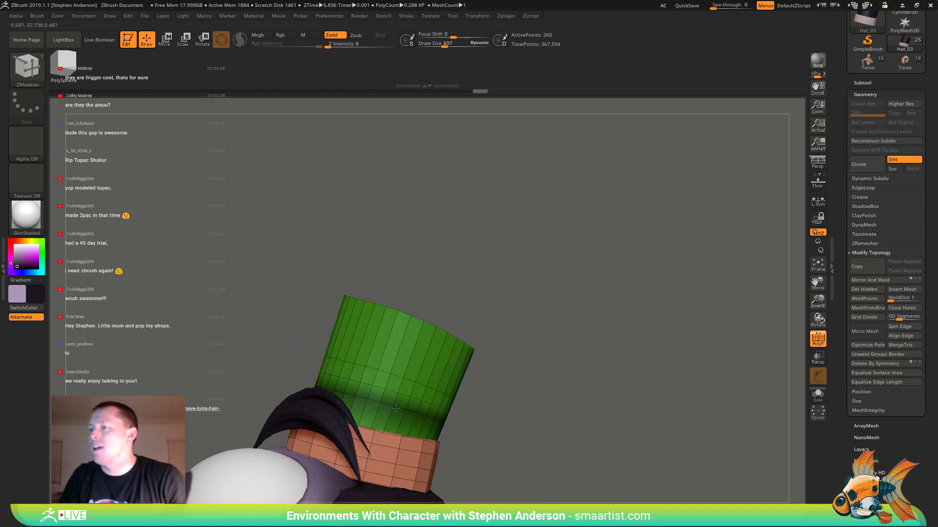
left_click(465, 410, "ctrl")
- Pull the unmasked loop outward at the crown's back with the Move brush to form an overhanging fold, and clear the mask
key("b")
key("m")
key("v")
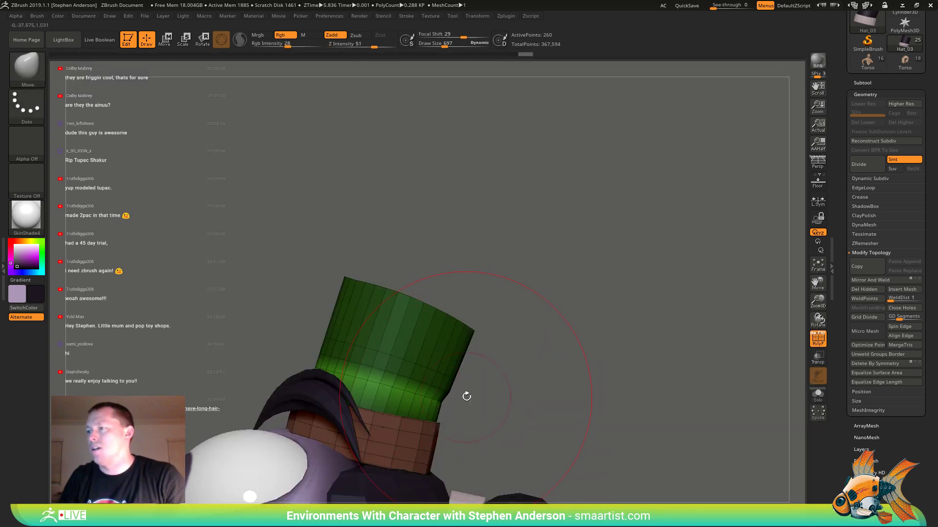
mouse_move(467, 396)
left_mouse_down()
mouse_move(445, 398)
mouse_move(508, 425)
mouse_move(465, 404)
mouse_move(379, 178)
mouse_move(113, 208)
mouse_move(96, 298)
mouse_move(347, 155)
mouse_move(576, 380)
mouse_move(554, 401)
left_mouse_up()
key("b")
key("m")
key("v")
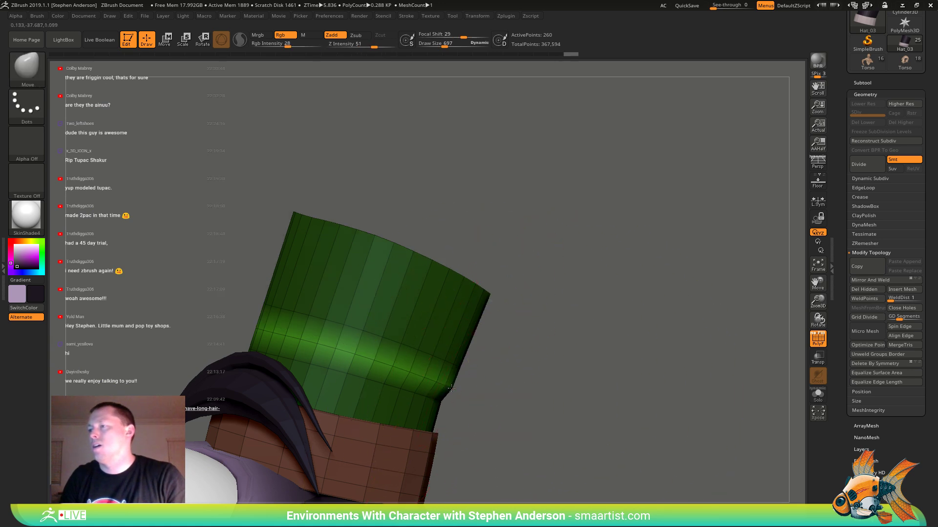
left_click_drag(507, 365, 517, 359, "ctrl")
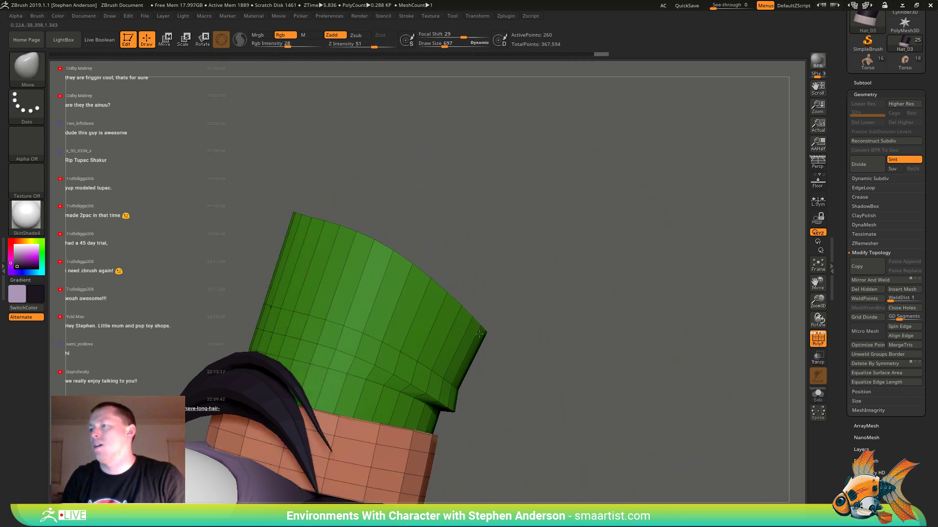
- Bend the crown's top into a crooked slant with the Move brush and turn off the polyframe
left_click_drag(364, 250, 384, 263)
mouse_move(391, 259)
right_mouse_down("ctrl")
mouse_move(440, 225)
mouse_move(426, 278)
mouse_move(498, 261)
mouse_move(494, 235)
right_mouse_up("ctrl")
key("shift+f")
right_click_drag(493, 234, 512, 278)
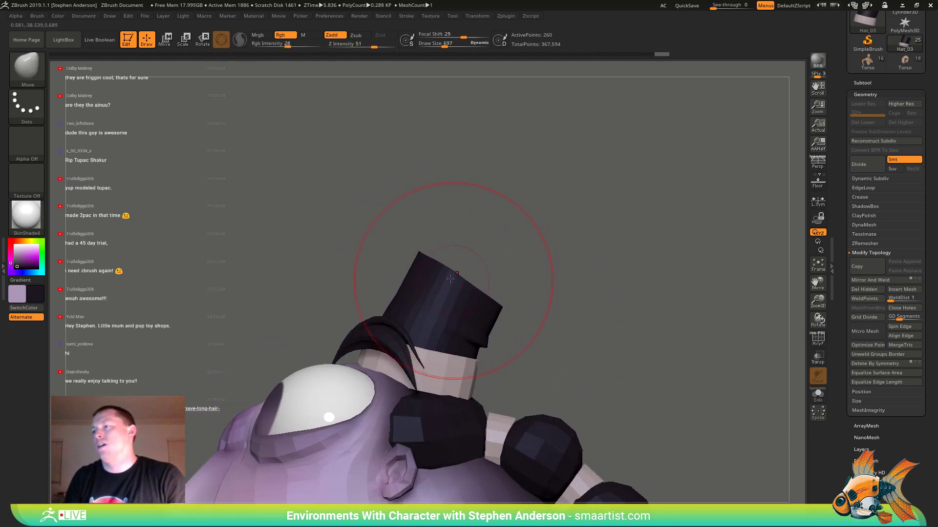
mouse_move(435, 263)
right_mouse_down()
mouse_move(459, 360)
mouse_move(448, 312)
mouse_move(376, 271)
mouse_move(467, 341)
mouse_move(498, 254)
right_mouse_up()
mouse_move(498, 253)
right_mouse_down()
mouse_move(463, 236)
mouse_move(425, 259)
mouse_move(493, 288)
mouse_move(481, 249)
mouse_move(459, 255)
mouse_move(490, 281)
mouse_move(513, 279)
mouse_move(494, 268)
right_mouse_up()
mouse_move(493, 269)
right_mouse_down("ctrl")
mouse_move(483, 332)
mouse_move(410, 239)
right_mouse_up("ctrl")
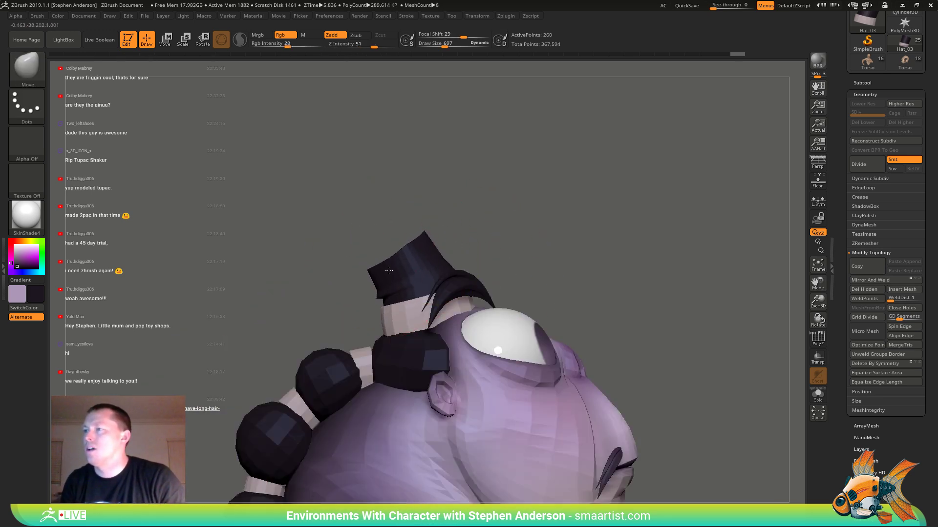
right_click_drag(422, 261, 433, 251)
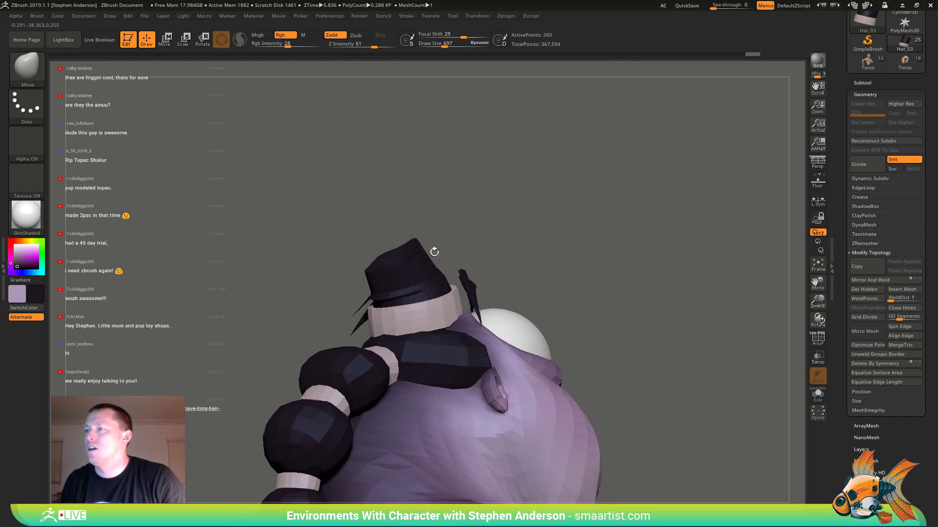
- Refine the crooked top hat's crown and upper rim with the Move brush at draw size 204
key("s")
left_click_drag(411, 260, 400, 261)
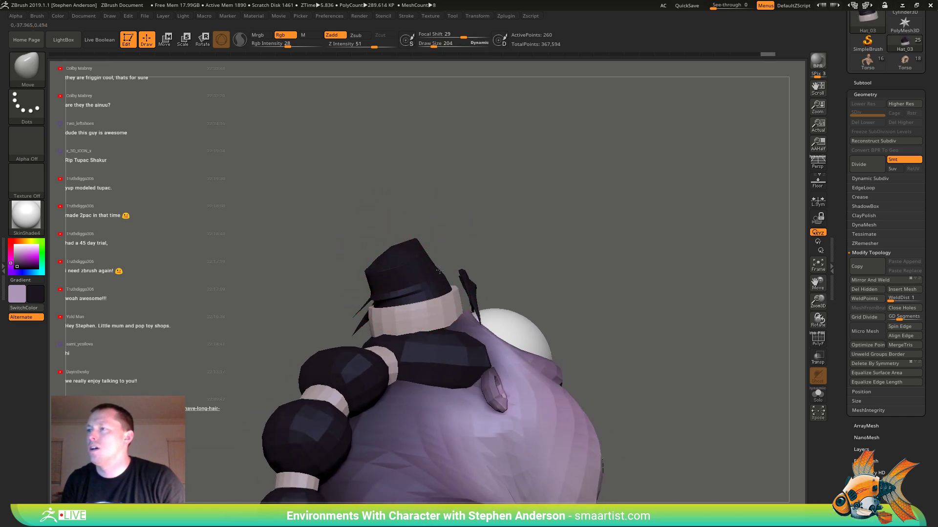
right_click_drag(430, 271, 380, 257)
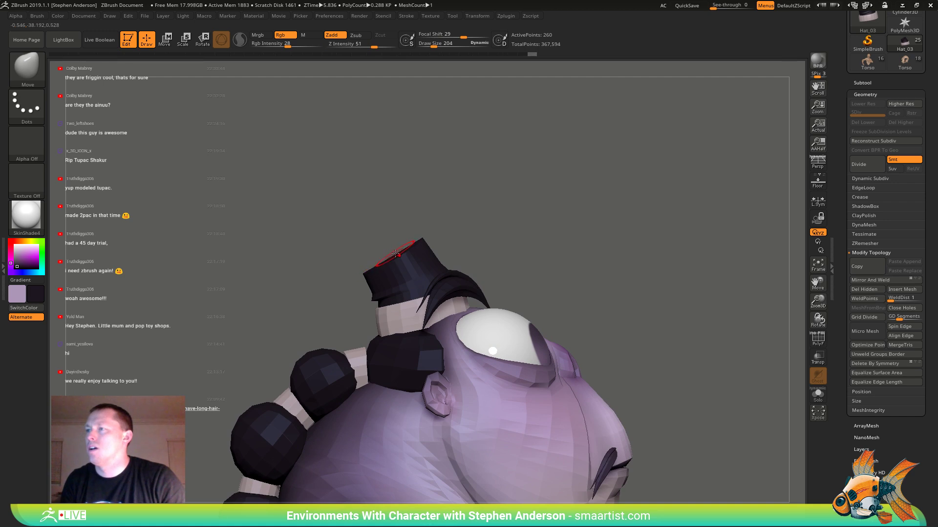
right_click_drag(419, 272, 396, 258)
- Select the sandals subtool, show its polyframe and mask everything except the wooden pegs under the soles
right_click_drag(407, 338, 416, 268, "alt")
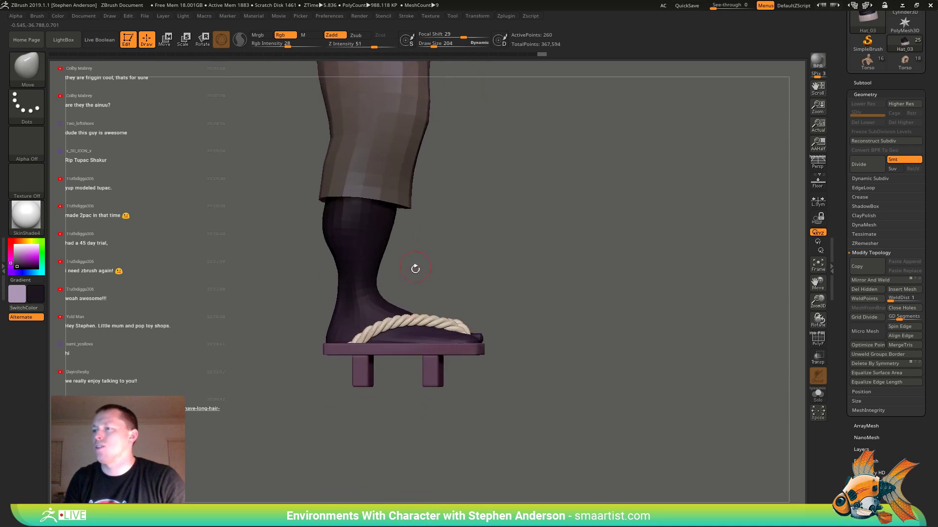
key("shift+f")
left_click(431, 386, "alt")
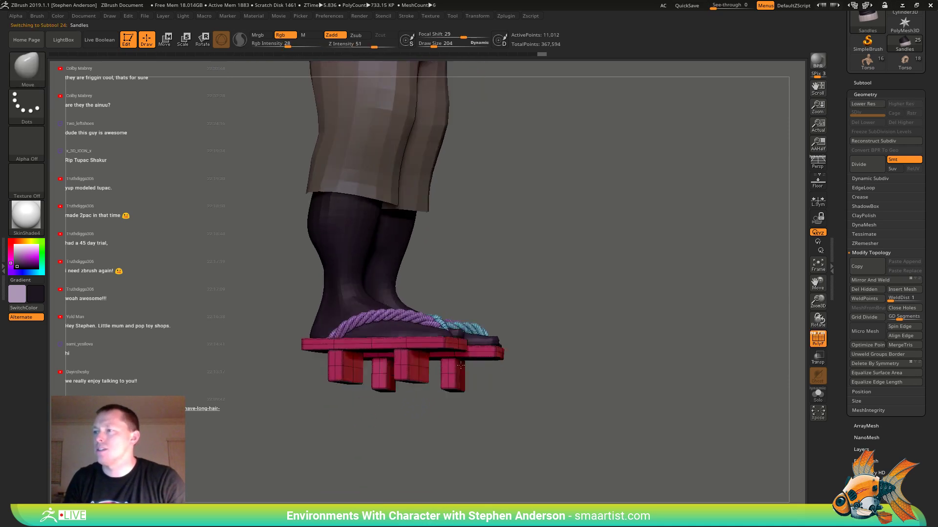
left_click_drag(464, 409, 324, 312, "ctrl+shift")
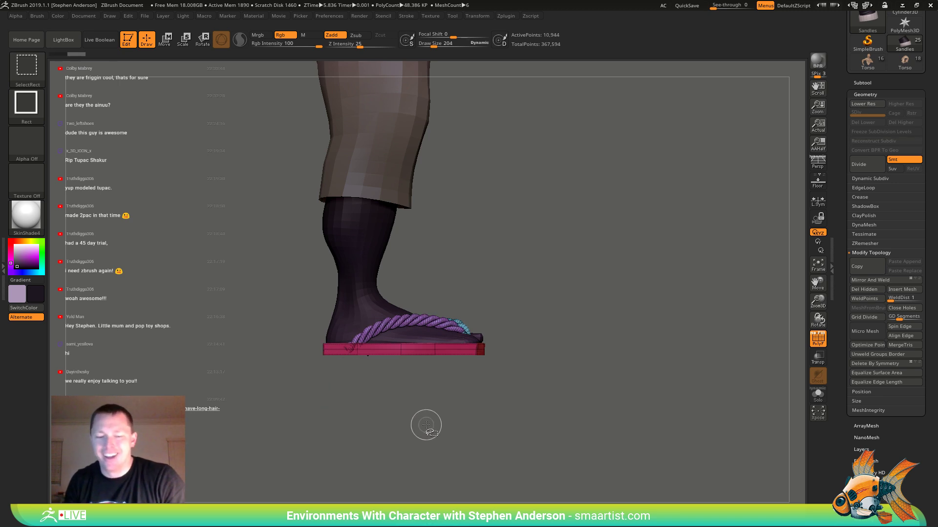
left_click(485, 460, "ctrl+shift")
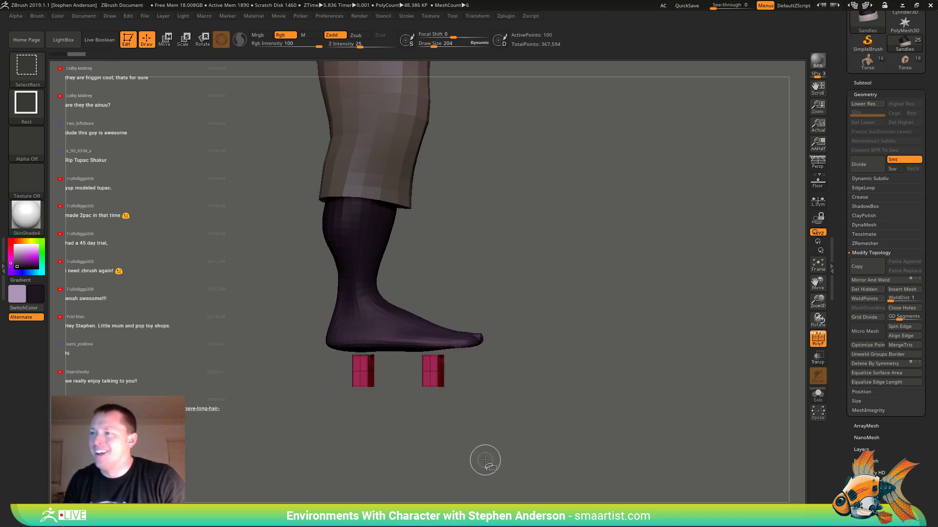
left_click(478, 431, "ctrl+shift")
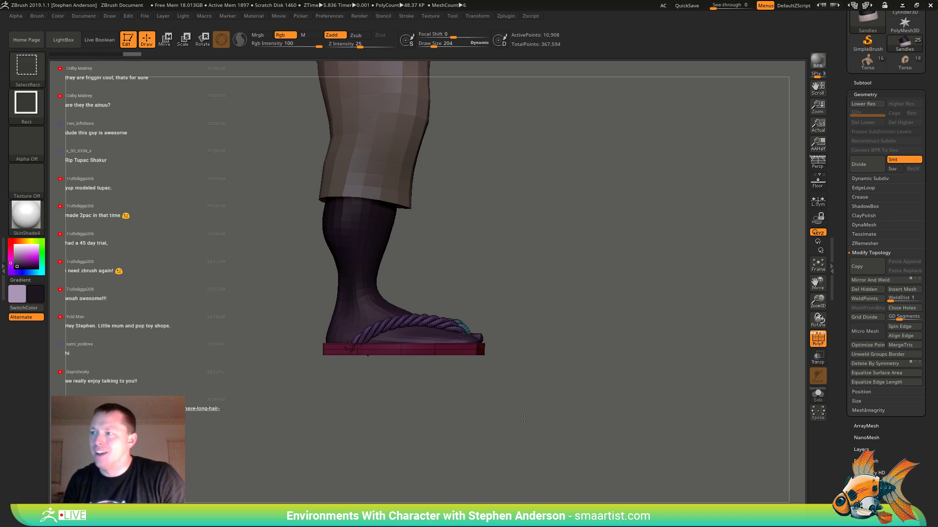
- Reset the gizmo's orientation and move the unmasked pegs slightly back toward the heel
key("w")
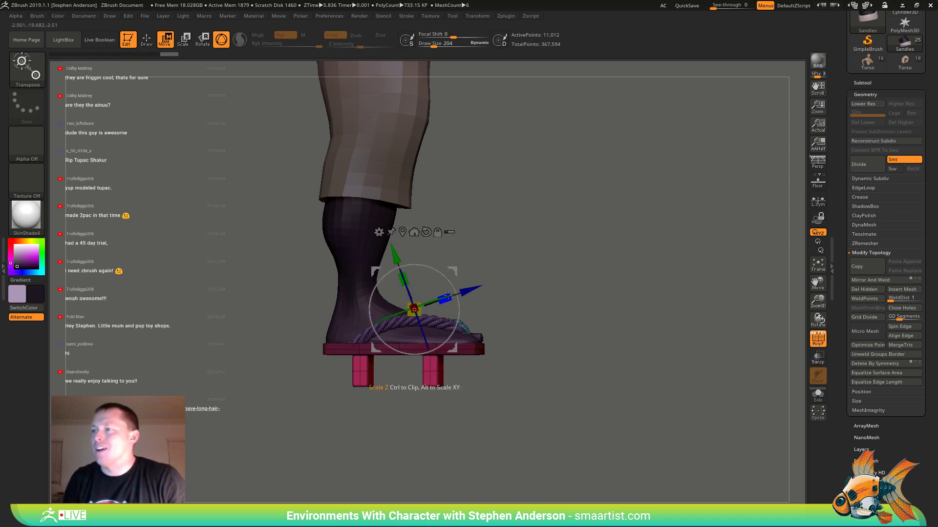
left_click(427, 232)
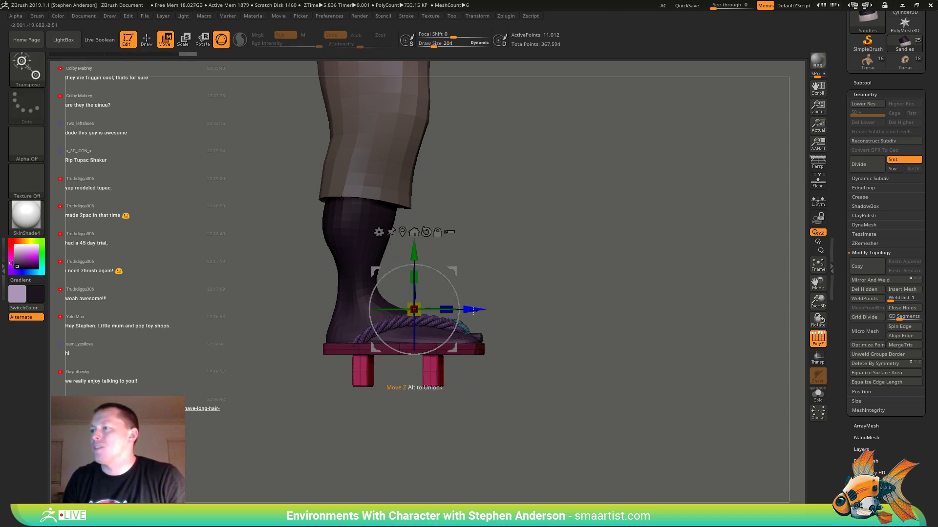
left_click_drag(470, 310, 462, 309)
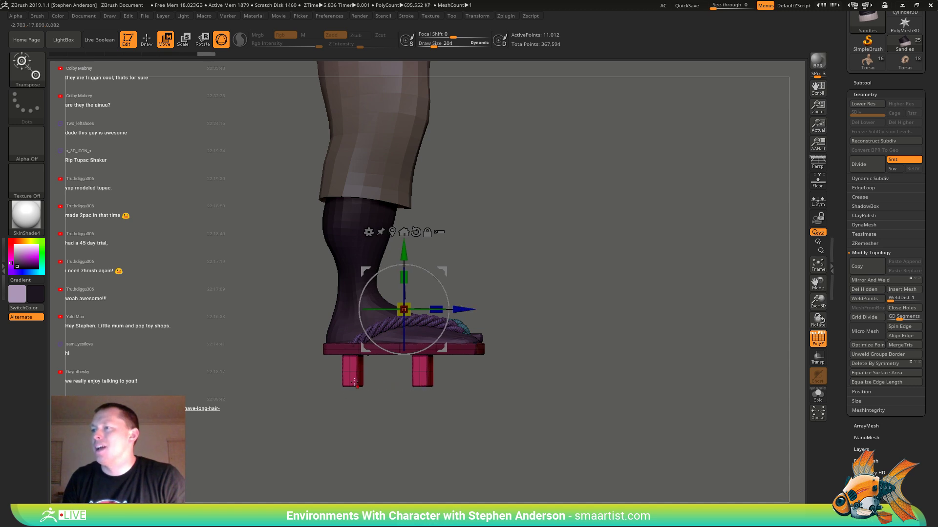
left_click_drag(378, 400, 467, 268)
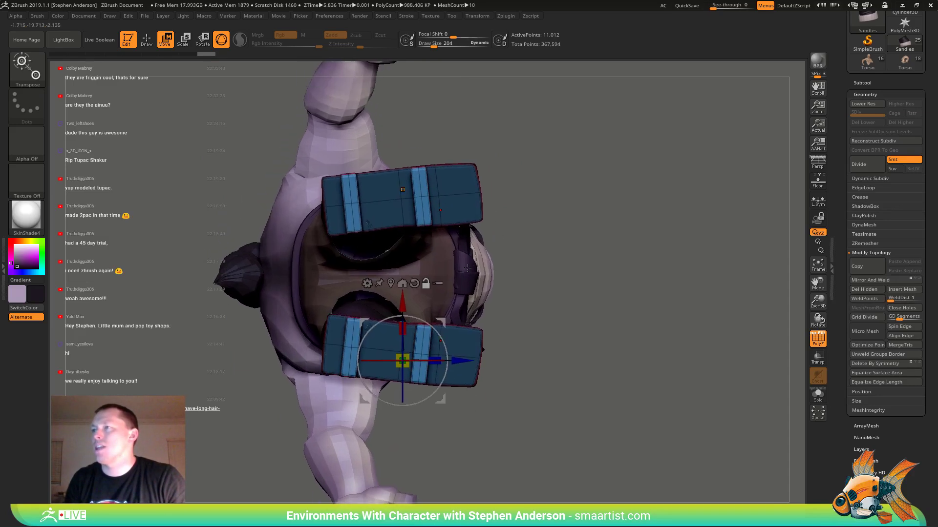
- Try masking the front pegs from below, clear the sandals' mask and return to the Move brush
mouse_move(532, 145)
left_mouse_down("ctrl")
mouse_move(396, 140)
mouse_move(423, 227)
mouse_move(441, 252)
mouse_move(402, 245)
left_mouse_up("ctrl")
left_click(402, 190)
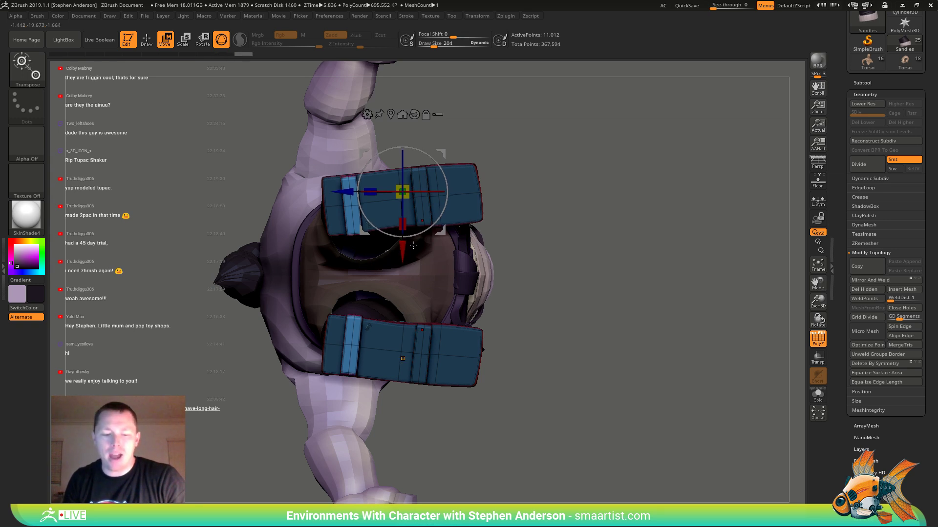
key("q")
mouse_move(542, 137)
left_mouse_down()
mouse_move(537, 266)
mouse_move(531, 204)
mouse_move(551, 161)
mouse_move(569, 195)
left_mouse_up()
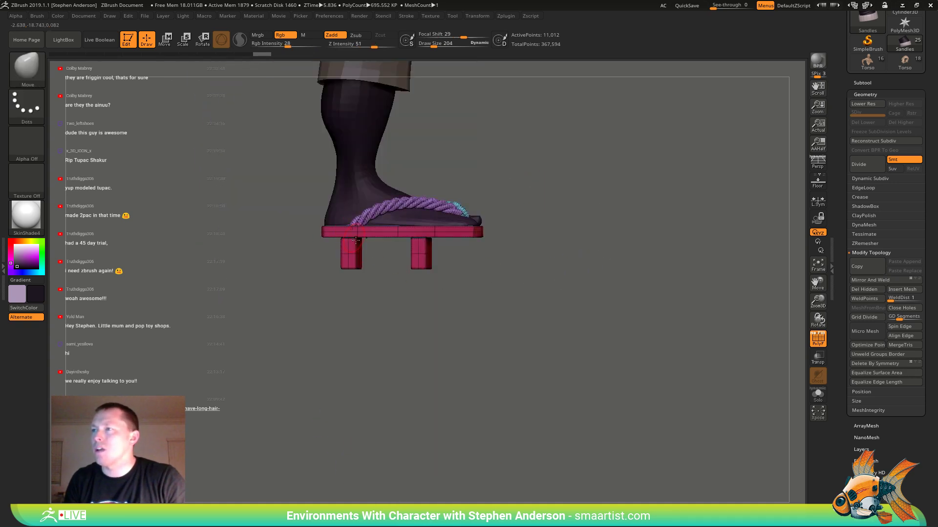
mouse_move(356, 239)
right_mouse_down()
mouse_move(361, 229)
mouse_move(350, 231)
right_mouse_up()
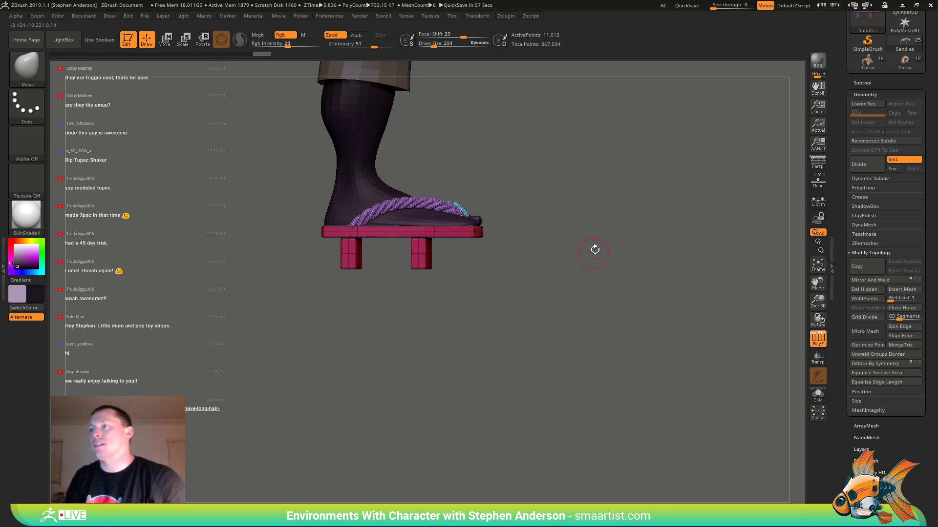
left_click_drag(464, 281, 463, 256)
right_click_drag(463, 257, 434, 289)
right_click_drag(544, 222, 431, 246)
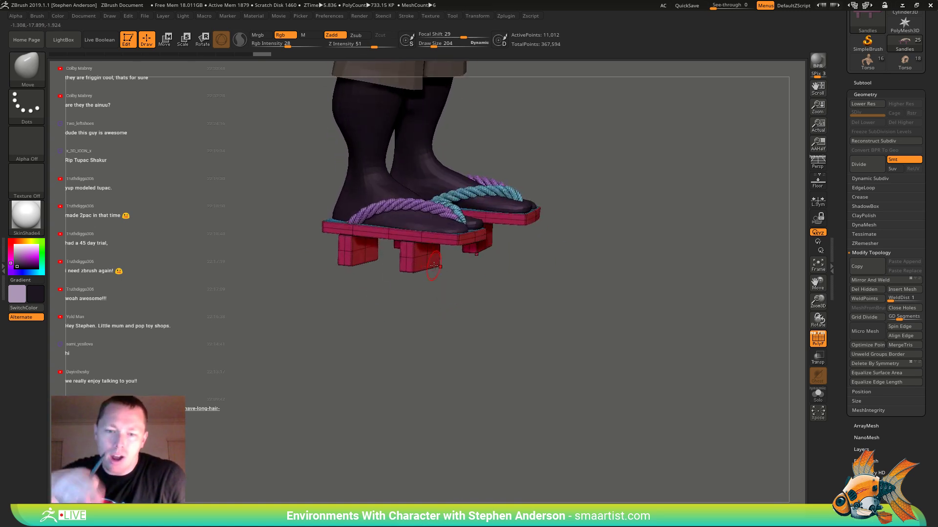
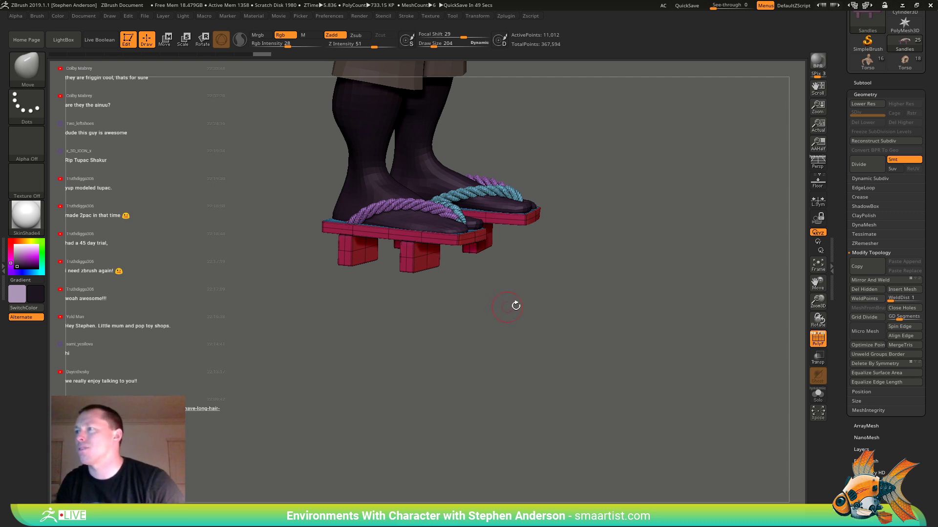
- Turn off the polyframe and work on the rope ends poking through the sandals' soles with the Move Topological brush
left_click_drag(516, 305, 533, 205)
key("shift+f")
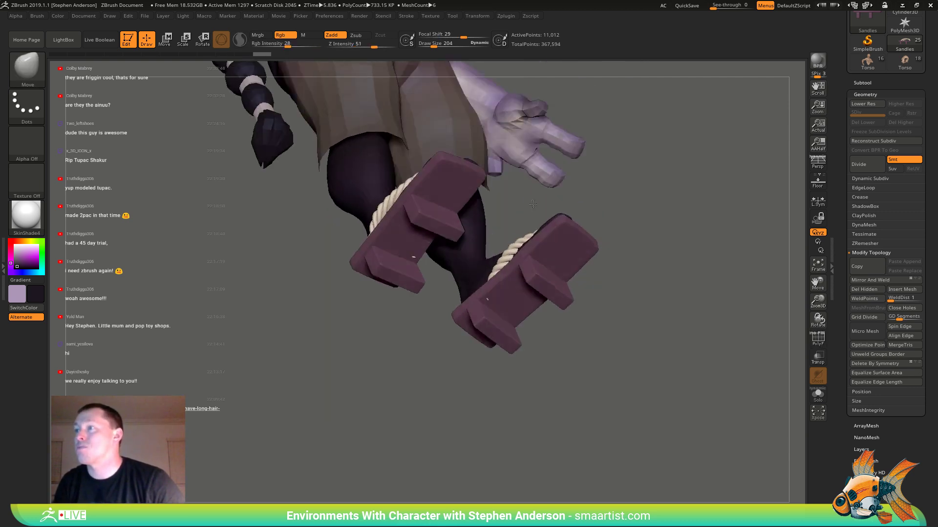
right_click_drag(533, 204, 468, 264)
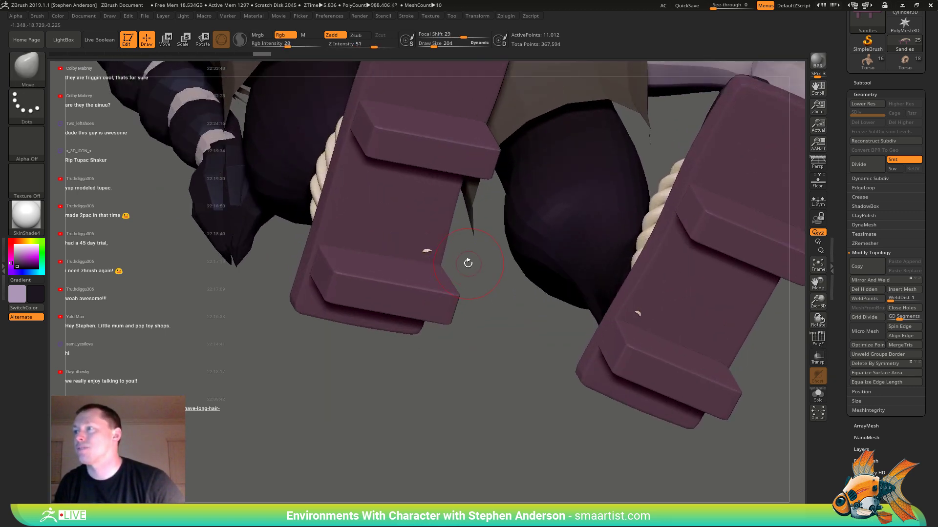
key("b")
key("m")
key("v")
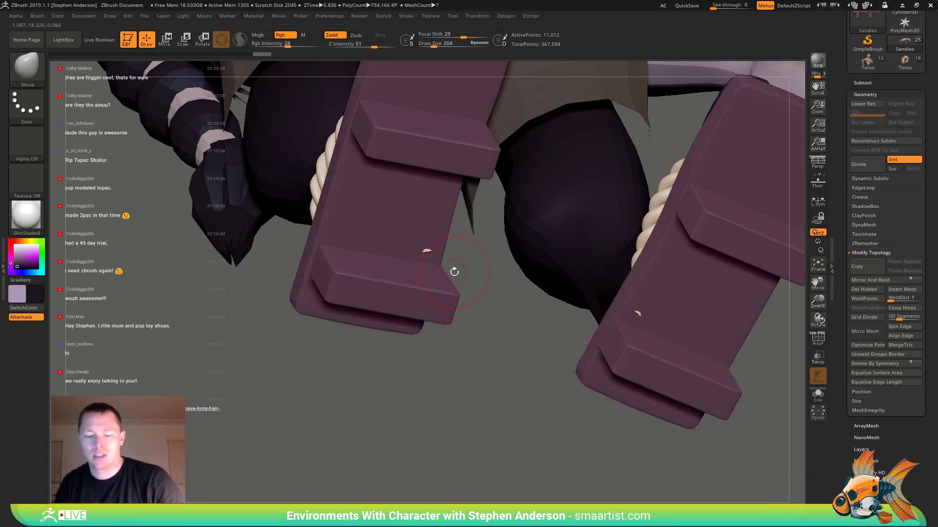
key("b")
key("m")
key("t")
mouse_move(454, 272)
right_mouse_down()
mouse_move(420, 247)
mouse_move(483, 262)
mouse_move(492, 239)
mouse_move(410, 307)
mouse_move(454, 313)
mouse_move(498, 251)
mouse_move(476, 359)
mouse_move(508, 339)
mouse_move(477, 309)
mouse_move(506, 320)
mouse_move(481, 337)
mouse_move(493, 352)
mouse_move(525, 371)
mouse_move(559, 362)
right_mouse_up()
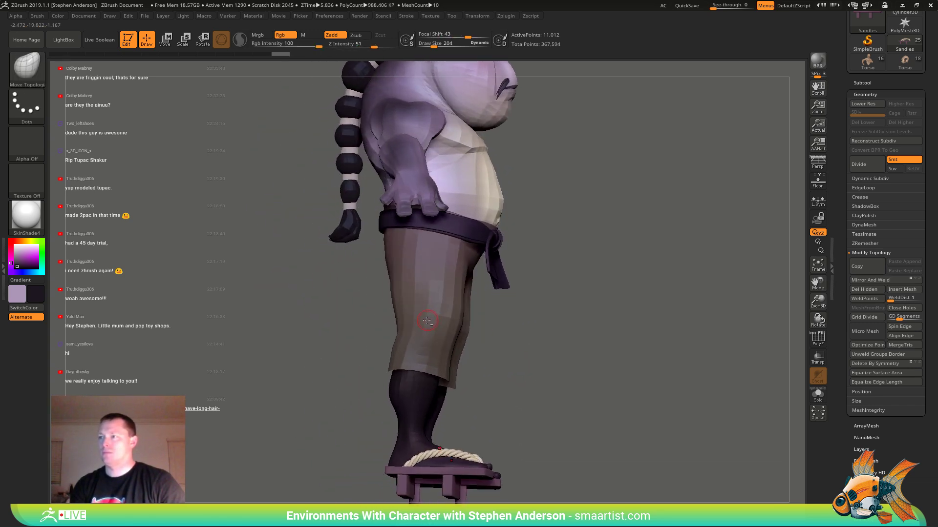
- Duplicate the pants subtool and isolate its upper polygroup around the hips with the polyframe shown
key("shift+f")
mouse_move(431, 315)
right_mouse_down()
mouse_move(443, 312)
mouse_move(451, 327)
mouse_move(433, 315)
mouse_move(452, 308)
mouse_move(412, 303)
mouse_move(492, 276)
mouse_move(527, 295)
right_mouse_up()
key("ctrl+shift")
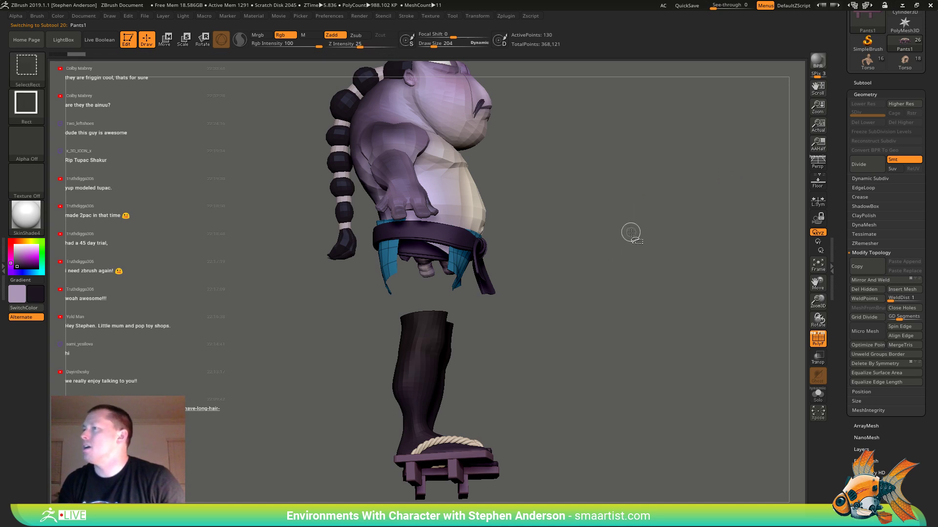
- Restore the original pants' full visibility and delete the hidden leg geometry from the duplicate
left_click(862, 83)
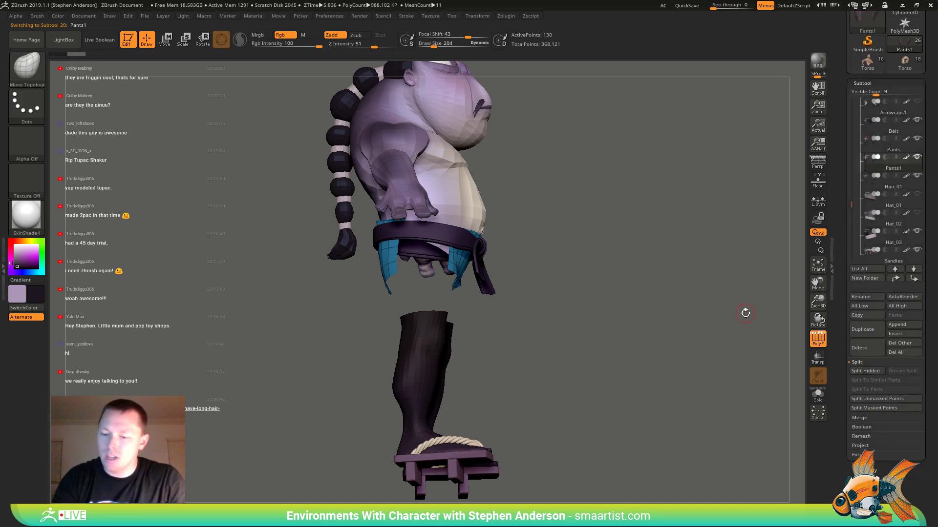
key("Up")
left_click(602, 257, "ctrl+shift")
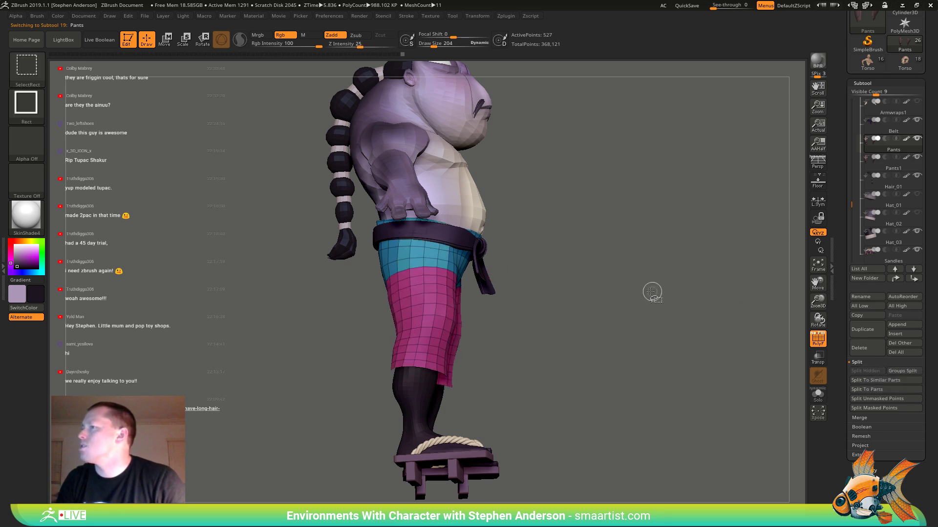
key("Down")
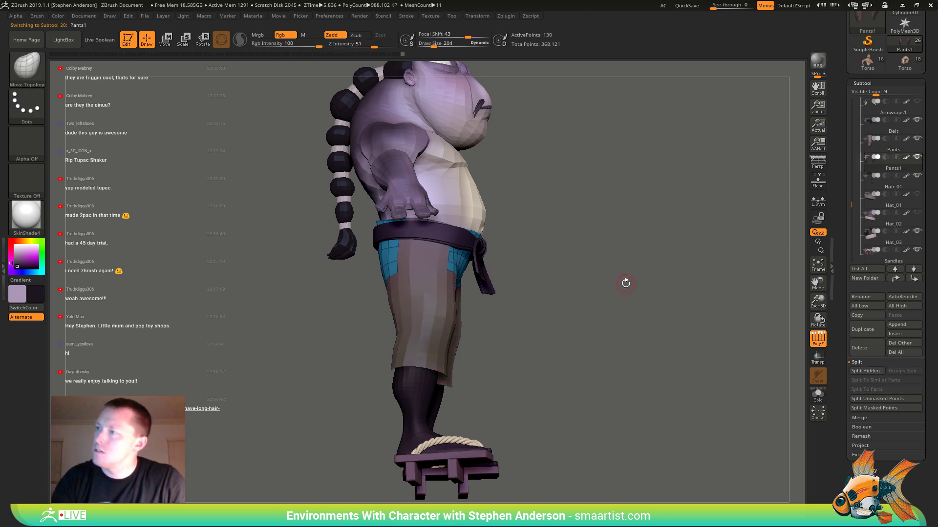
left_click(886, 465)
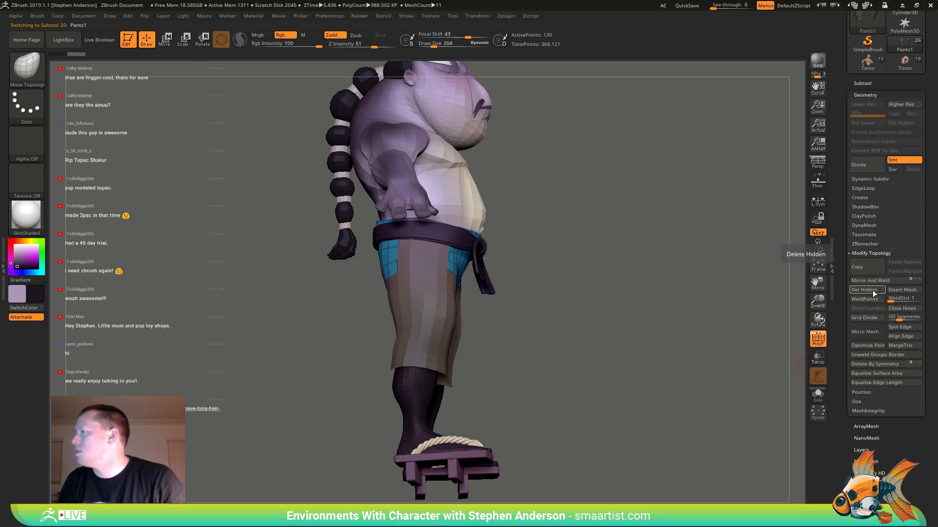
- Pull the front of the duplicated hip piece outward from the pants with the Move brush at draw size 1177
mouse_move(602, 254)
left_mouse_down()
mouse_move(522, 254)
mouse_move(467, 198)
mouse_move(337, 215)
mouse_move(347, 240)
left_mouse_up()
key("ctrl")
key("b")
key("m")
key("v")
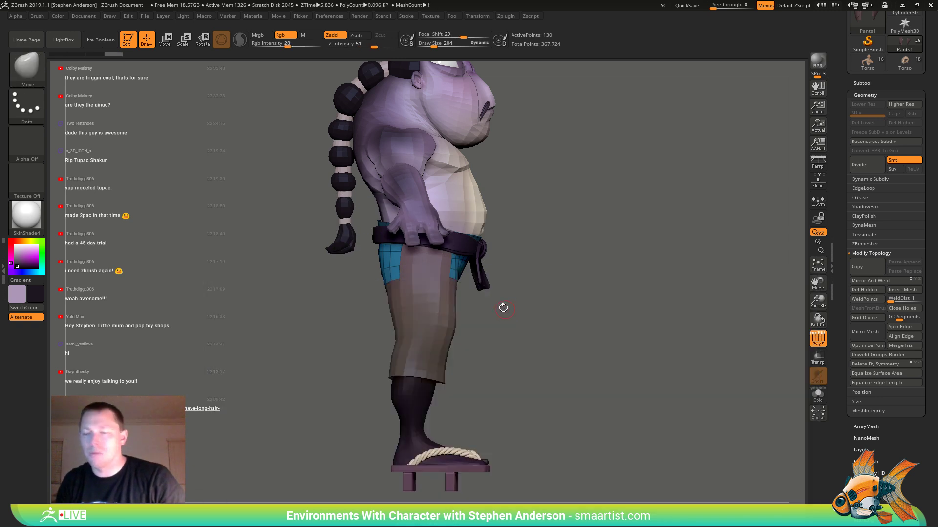
key("s")
left_click_drag(475, 287, 477, 287)
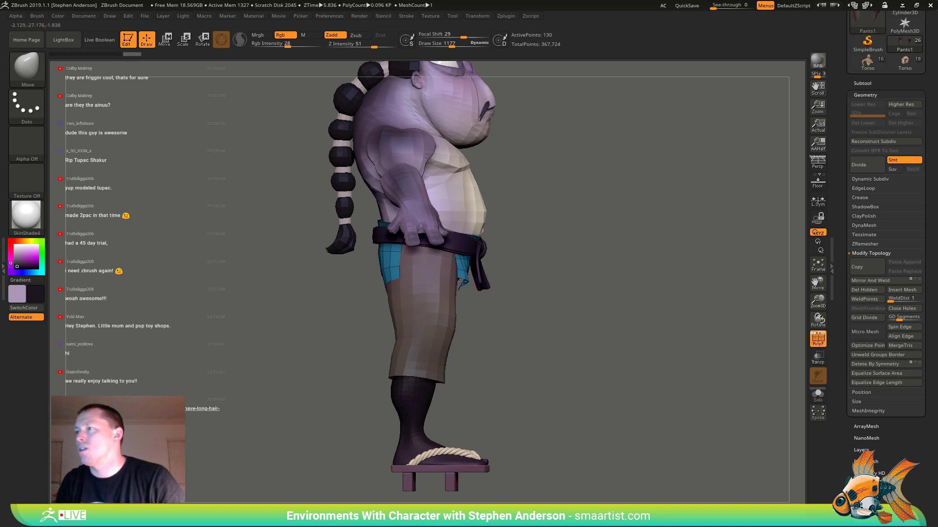
- Shape the hip piece's lower front edge beneath the belt knot with the Move brush at draw size 492
mouse_move(480, 282)
right_mouse_down()
mouse_move(459, 328)
mouse_move(439, 288)
right_mouse_up()
key("s")
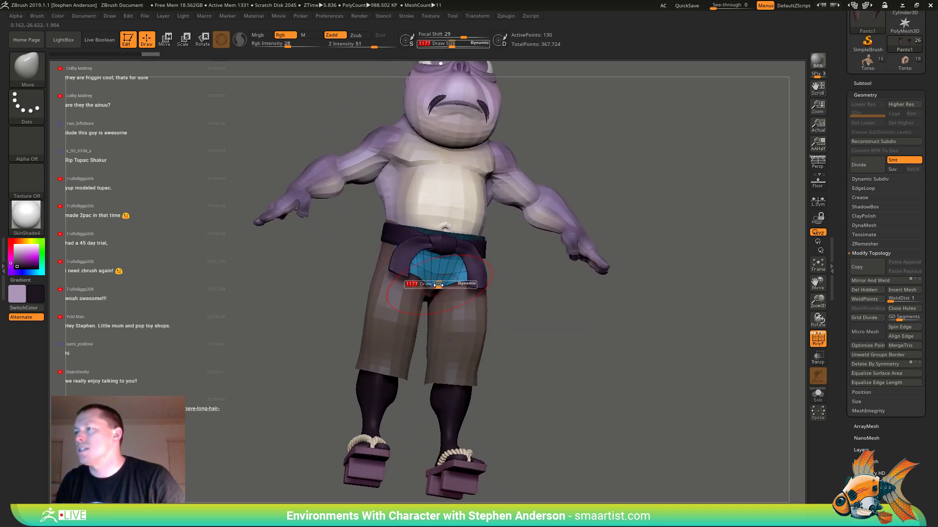
left_click_drag(438, 287, 427, 287)
mouse_move(426, 286)
right_mouse_down()
mouse_move(427, 342)
mouse_move(431, 274)
right_mouse_up()
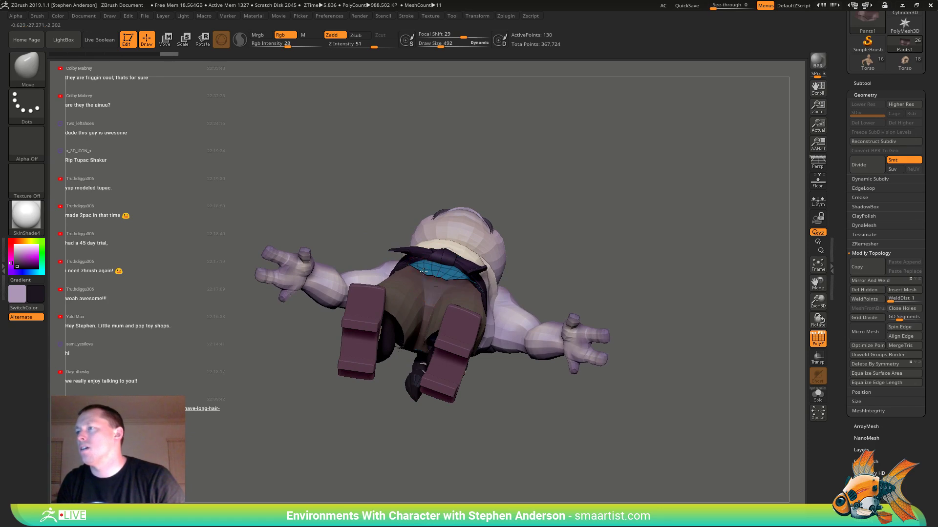
right_click_drag(423, 267, 439, 318)
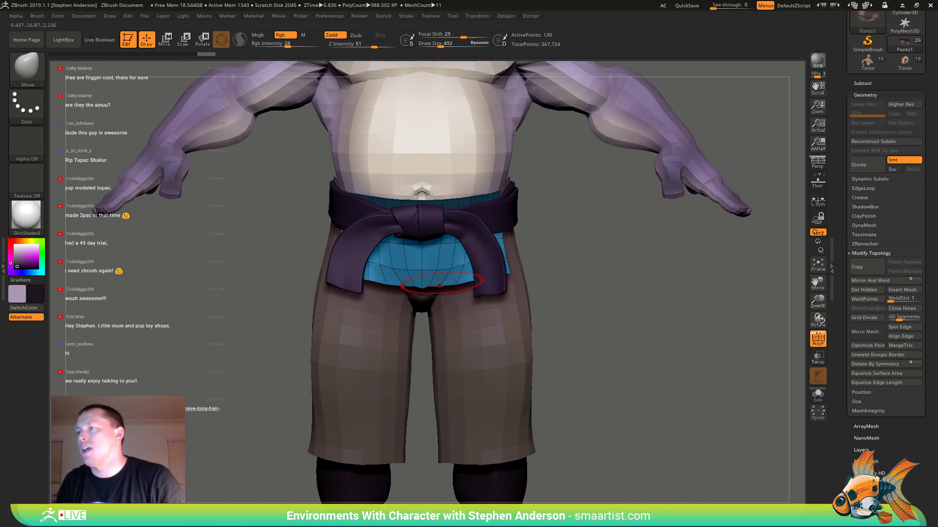
- Preview the hip piece smoothed, turn the preview off and refine its lower edge with the Move brush at draw size 235
key("d")
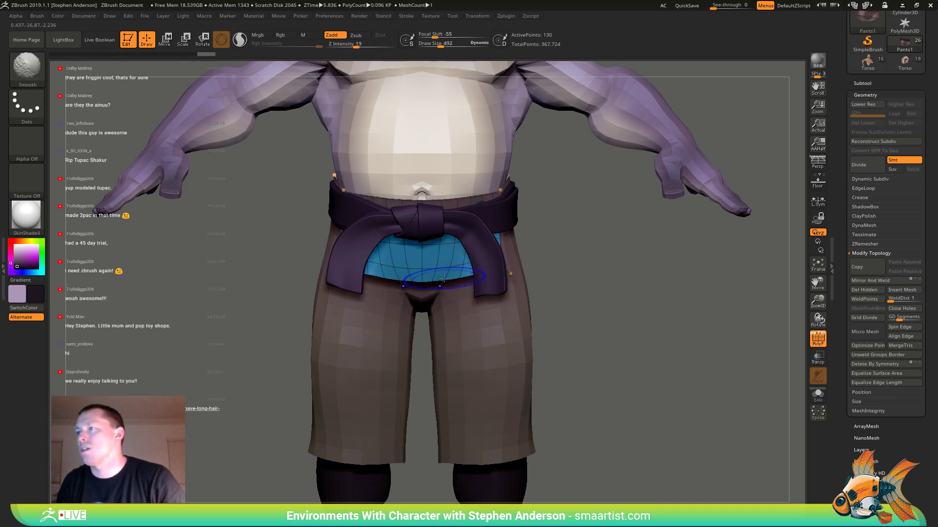
key("shift+d")
key("s")
left_click_drag(436, 282, 430, 285)
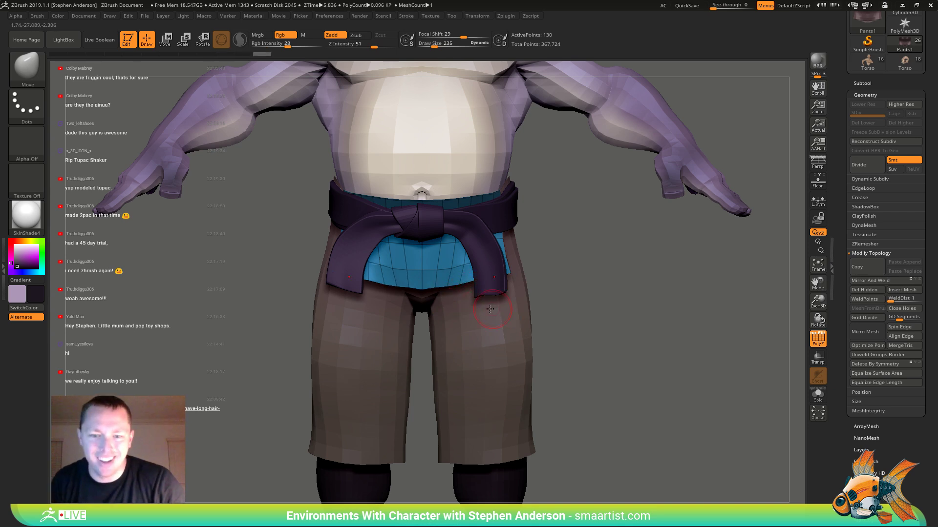
- Refine the front cloth flap's lower edge from the side and below with the Move brush at draw sizes 565 and 136
right_click_drag(390, 286, 469, 269)
key("s")
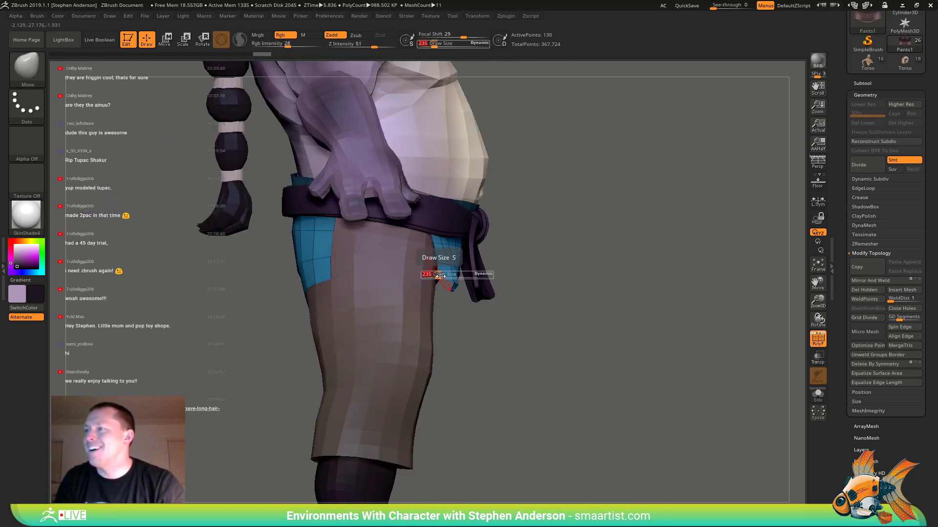
left_click_drag(437, 275, 446, 274)
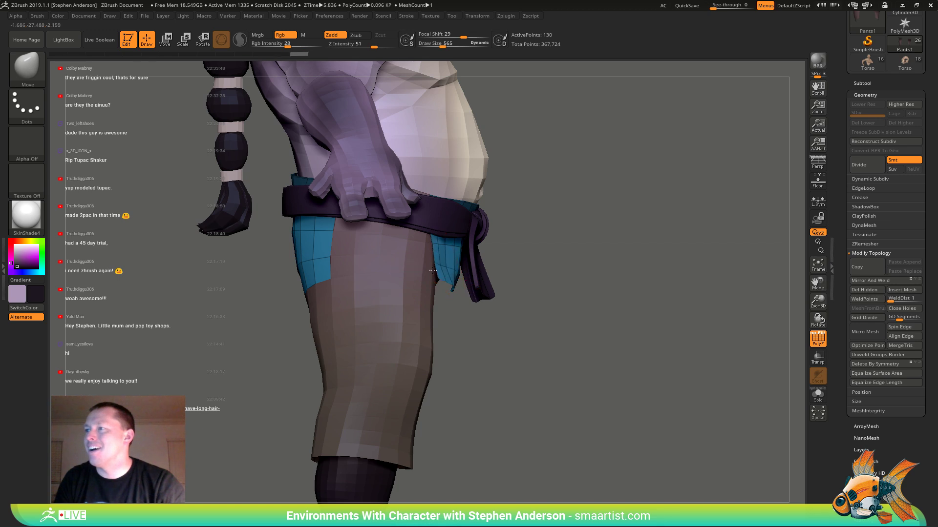
right_click_drag(456, 263, 431, 279)
key("s")
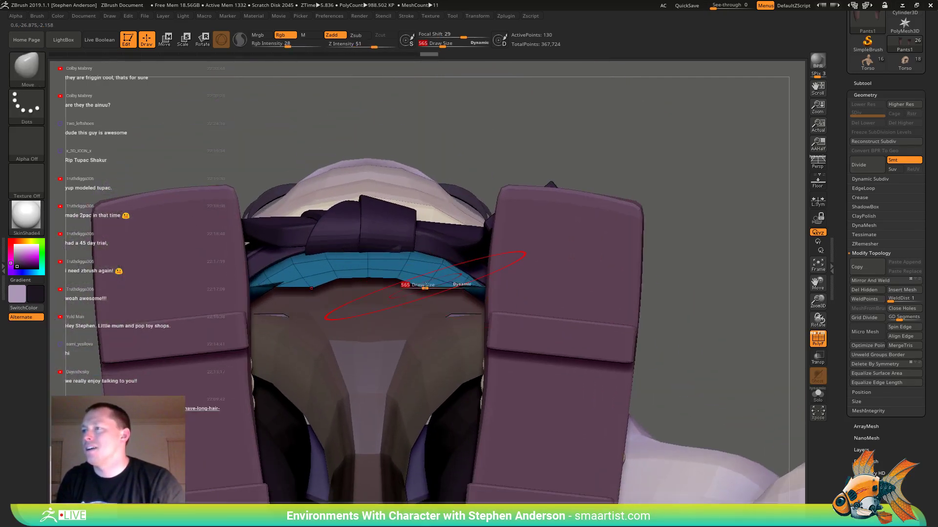
left_click_drag(432, 280, 415, 288)
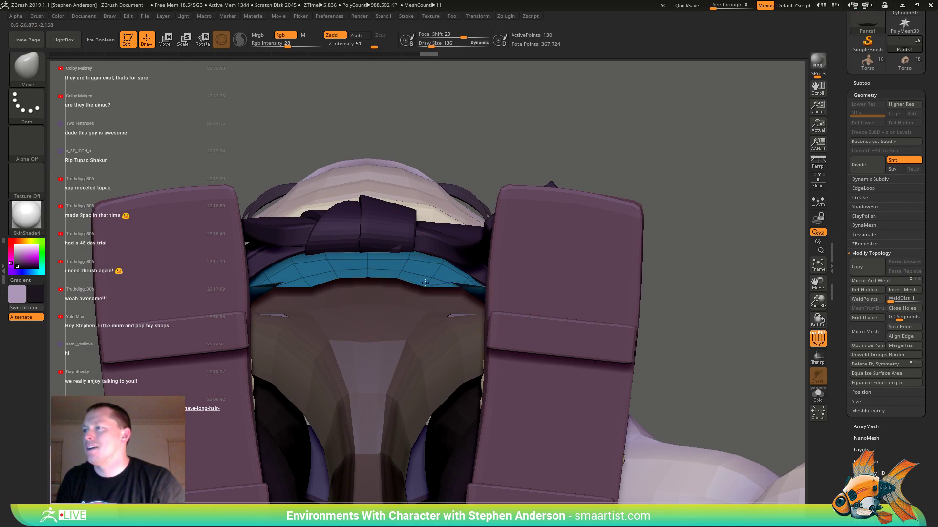
right_click_drag(425, 283, 380, 292)
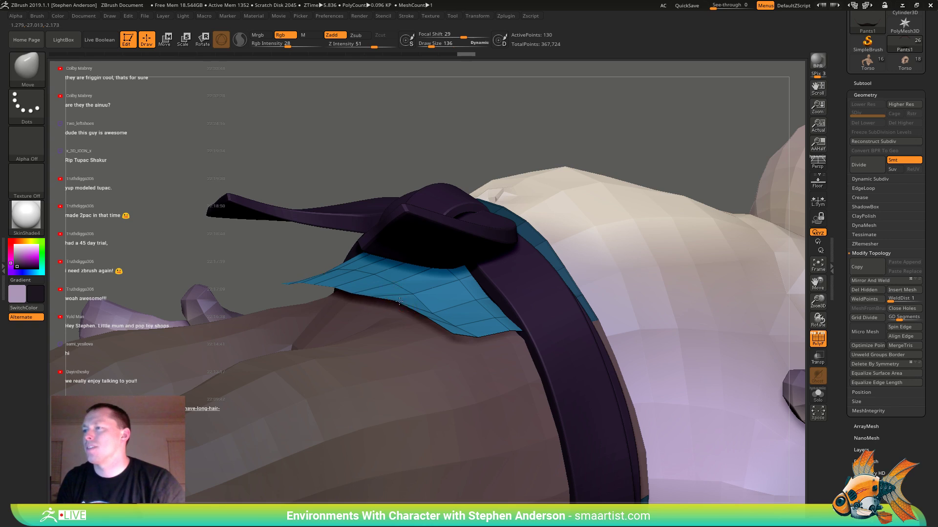
- Shape the outer corner of the front cloth flap beside the thigh with the Move brush at draw size 403
right_click_drag(394, 345, 431, 316)
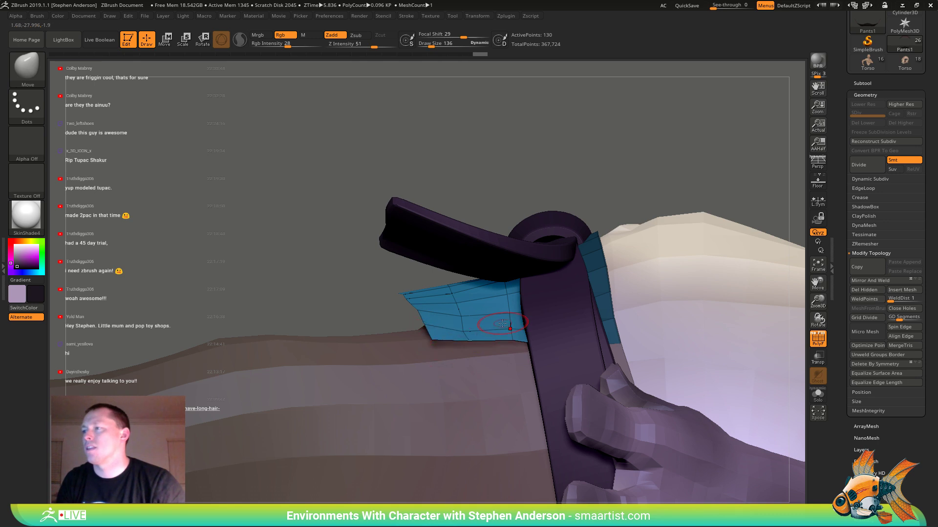
key("s")
left_click_drag(489, 327, 497, 327)
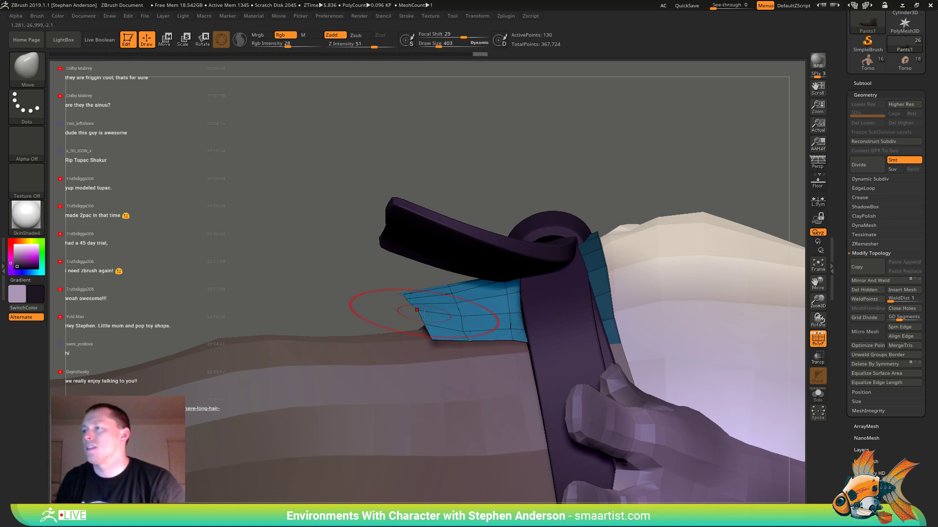
mouse_move(442, 341)
right_mouse_down()
mouse_move(465, 349)
mouse_move(431, 290)
mouse_move(383, 330)
mouse_move(253, 306)
mouse_move(292, 322)
mouse_move(477, 300)
right_mouse_up()
- Switch to the ZModeler brush, set its edge action to Insert EdgeLoop, and delete a mirrored pair of vertical edge loops from the back cloth flap
key("b")
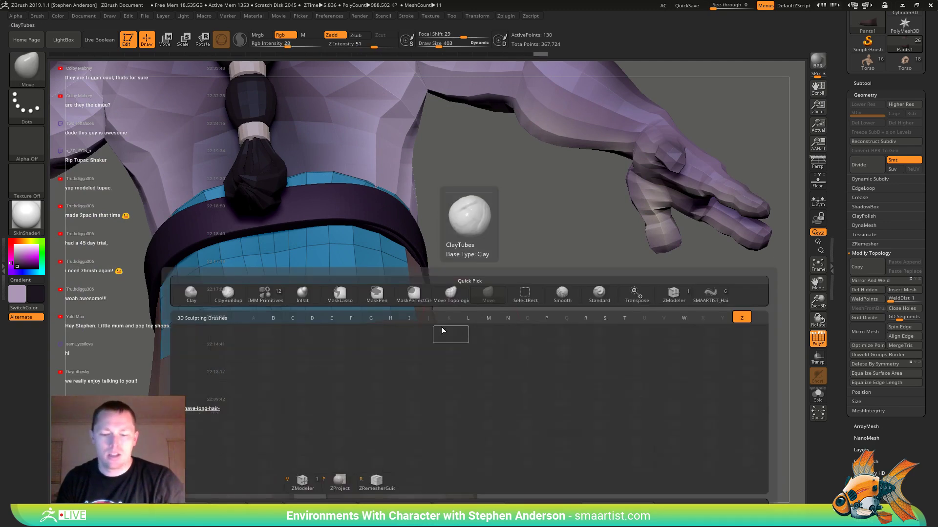
key("z")
key("m")
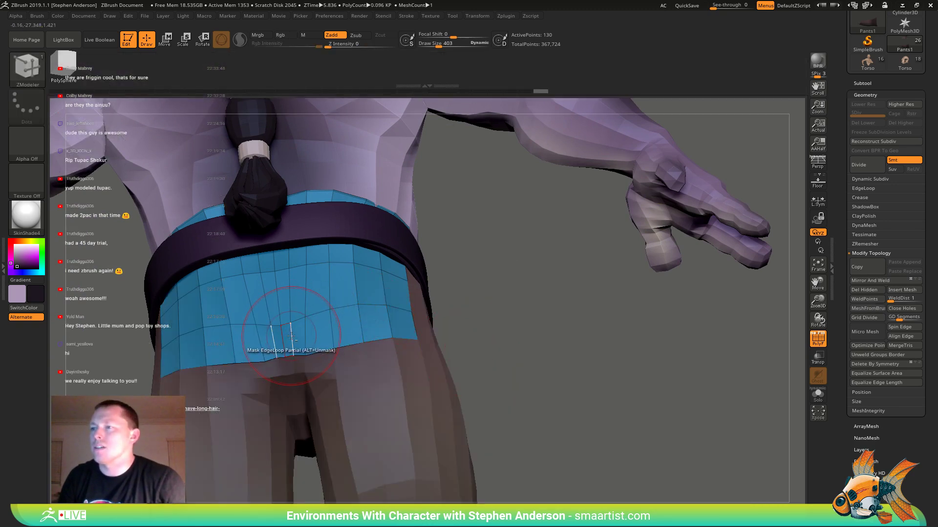
key("space")
left_click(276, 287)
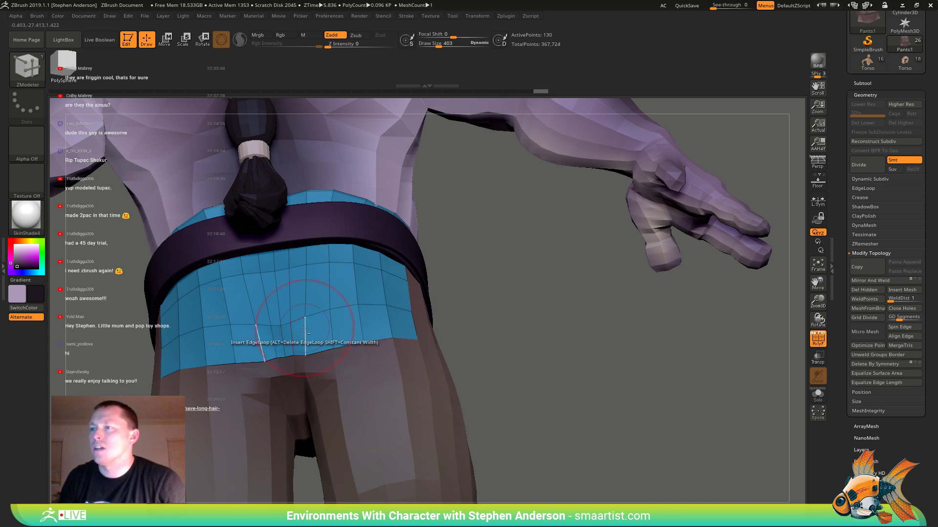
left_click(305, 331, "alt")
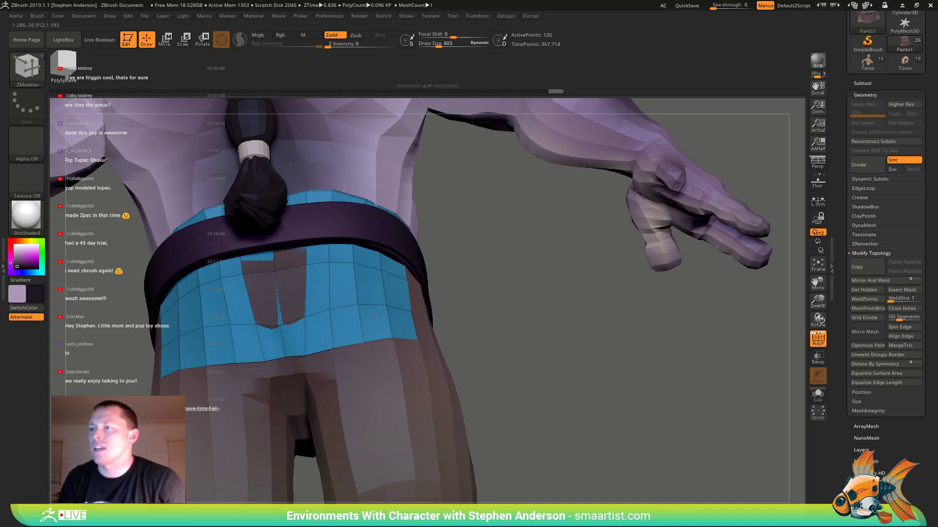
- Delete a mirrored pair of vertical edge loops from the front cloth flap with ZModeler, undoing any mistaken loop edit
left_click_drag(373, 316, 398, 234)
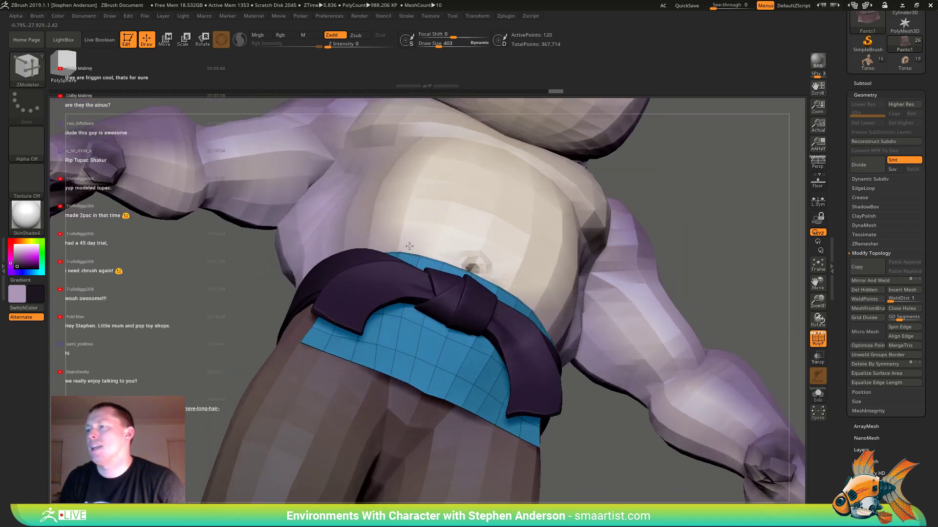
left_click(381, 333, "alt")
key("ctrl+z")
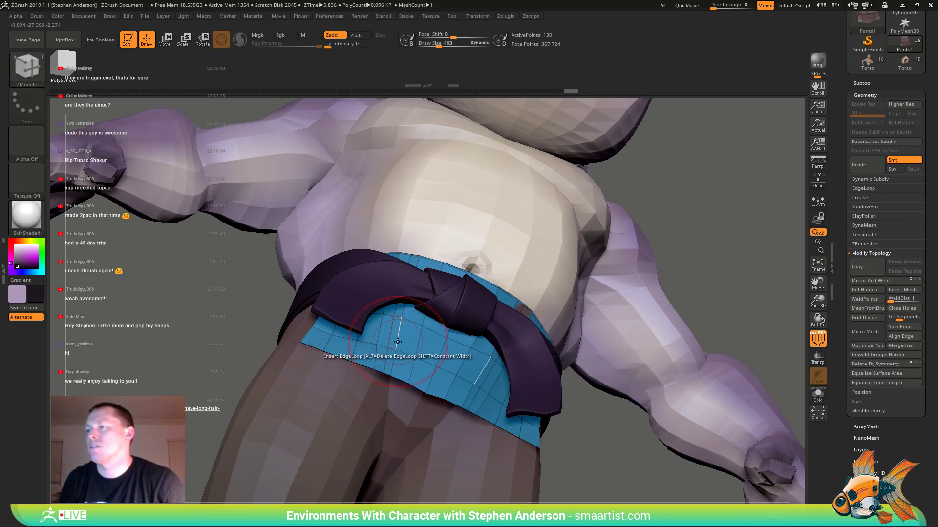
left_click(382, 338)
left_click(411, 364, "alt")
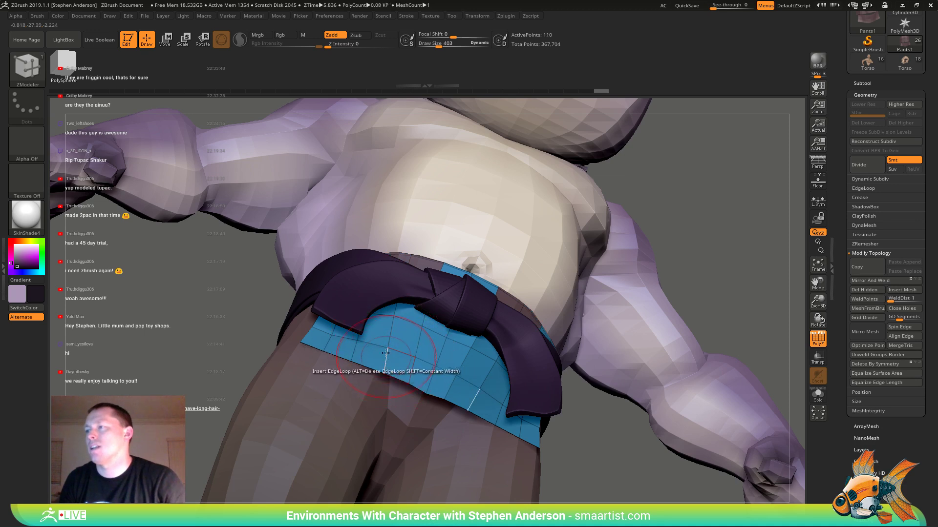
- Switch back to the Move brush at draw size 189 and adjust the front cloth flap's lower edge
mouse_move(386, 358)
right_mouse_down()
mouse_move(384, 377)
mouse_move(432, 337)
mouse_move(419, 343)
mouse_move(410, 383)
right_mouse_up()
key("b")
key("m")
key("v")
key("s")
left_click_drag(415, 387, 409, 387)
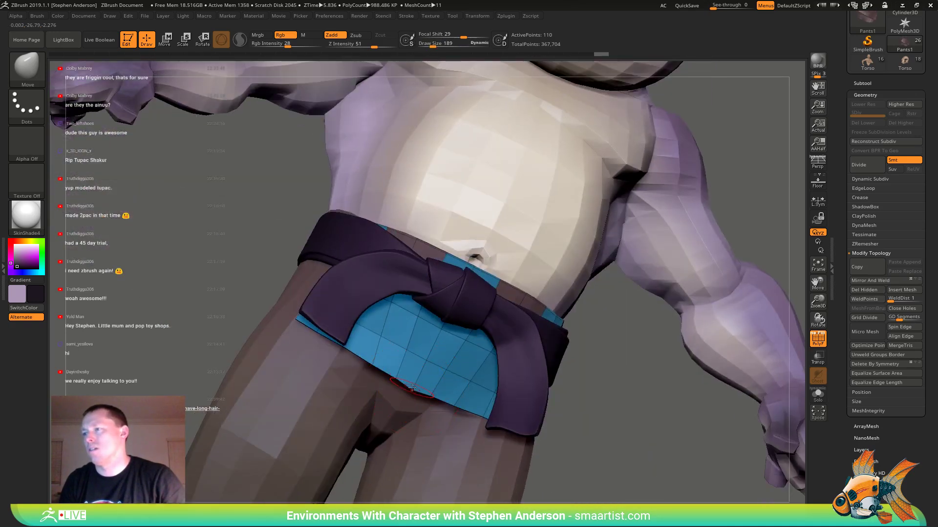
- Pull the back cloth flap outward from the pants beneath the belt with the Move brush, using draw sizes 161 and 424
right_click_drag(409, 379, 203, 376)
key("s")
left_click_drag(210, 417, 219, 417)
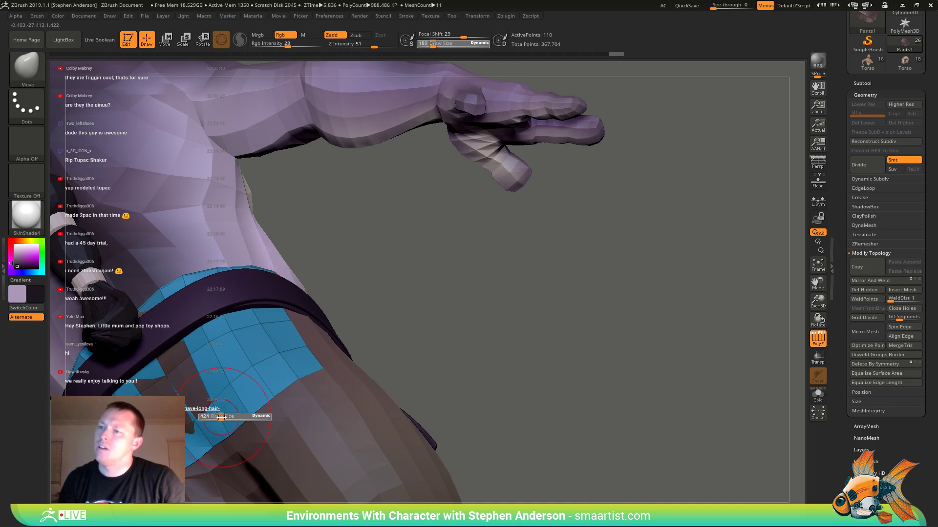
mouse_move(261, 409)
right_mouse_down("alt")
mouse_move(414, 329)
mouse_move(392, 348)
right_mouse_up("alt")
mouse_move(405, 360)
left_mouse_down()
mouse_move(430, 350)
mouse_move(398, 355)
mouse_move(407, 350)
left_mouse_up()
right_click_drag(408, 350, 408, 353)
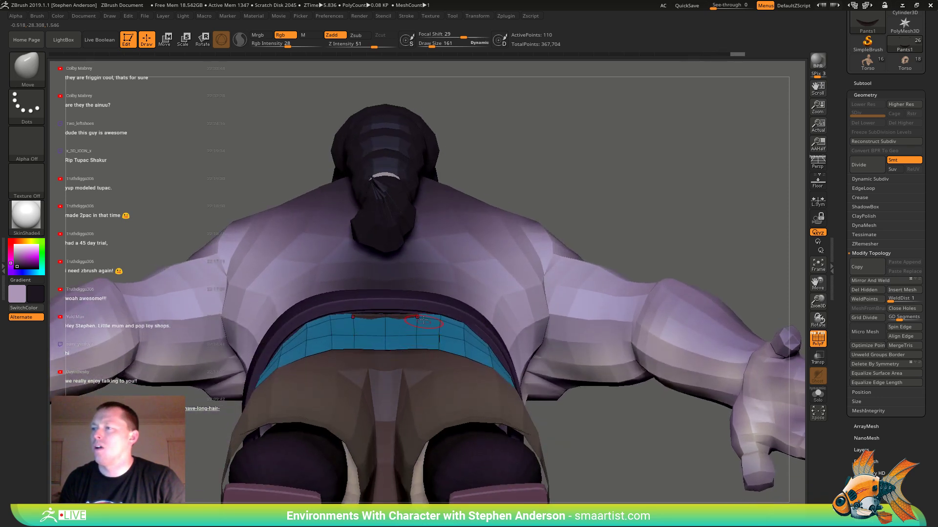
left_click_drag(415, 313, 426, 313)
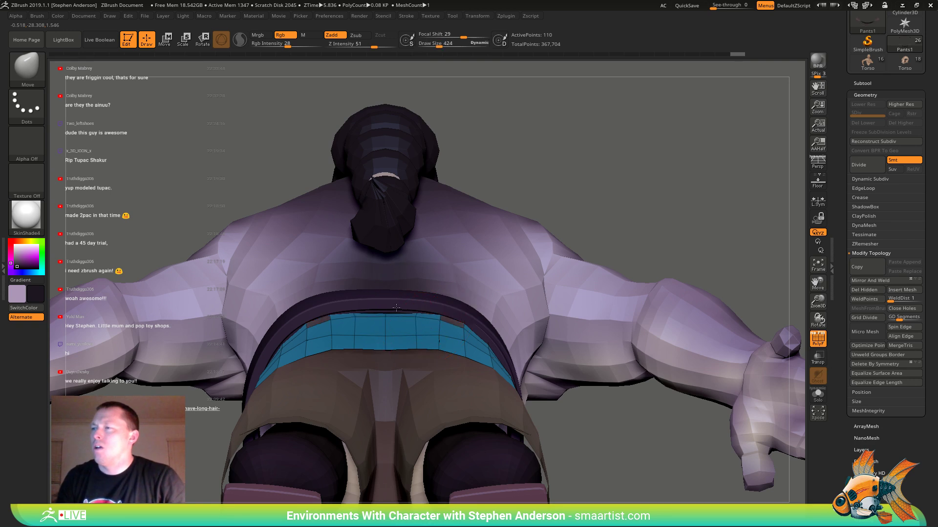
- Smooth out the middle of the back cloth flap with the Move brush at draw size 323
mouse_move(392, 308)
right_mouse_down()
mouse_move(422, 339)
mouse_move(419, 291)
right_mouse_up()
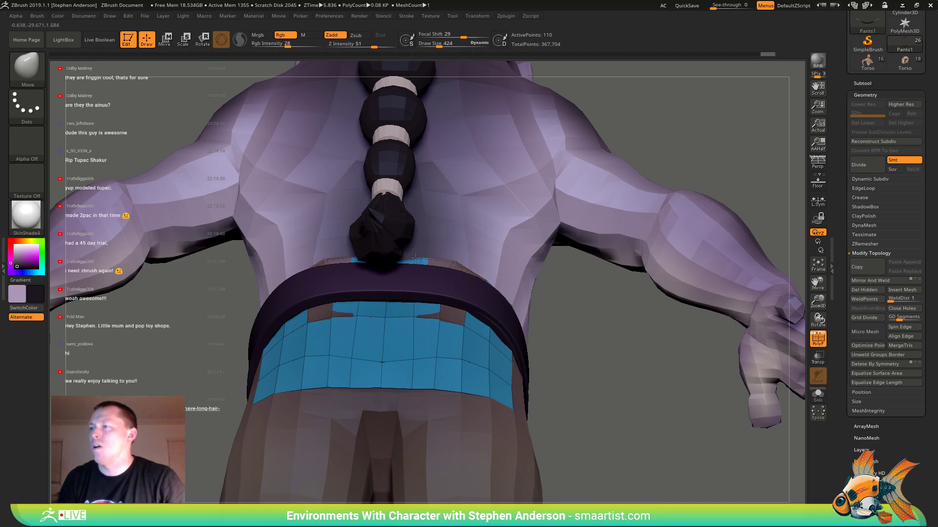
mouse_move(436, 262)
right_mouse_down()
mouse_move(459, 268)
mouse_move(449, 334)
mouse_move(412, 350)
mouse_move(380, 334)
right_mouse_up()
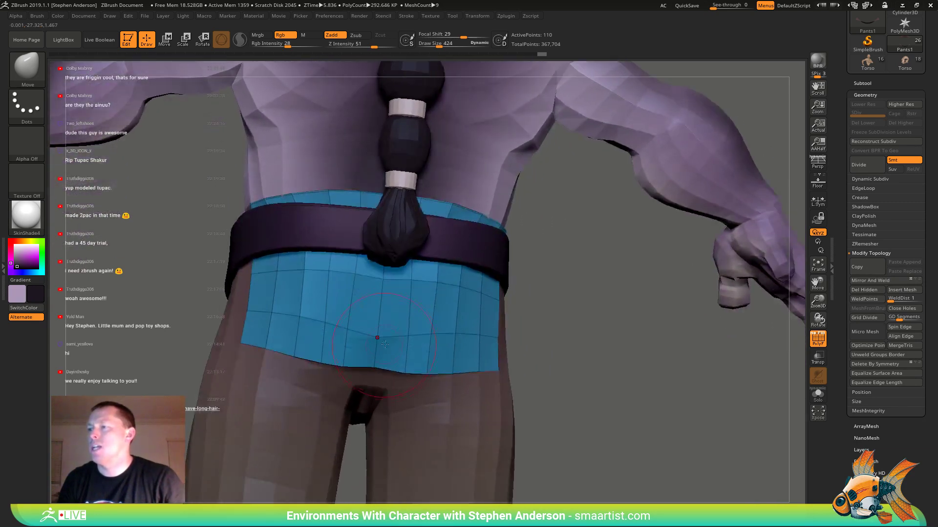
key("s")
left_click_drag(379, 334, 377, 335)
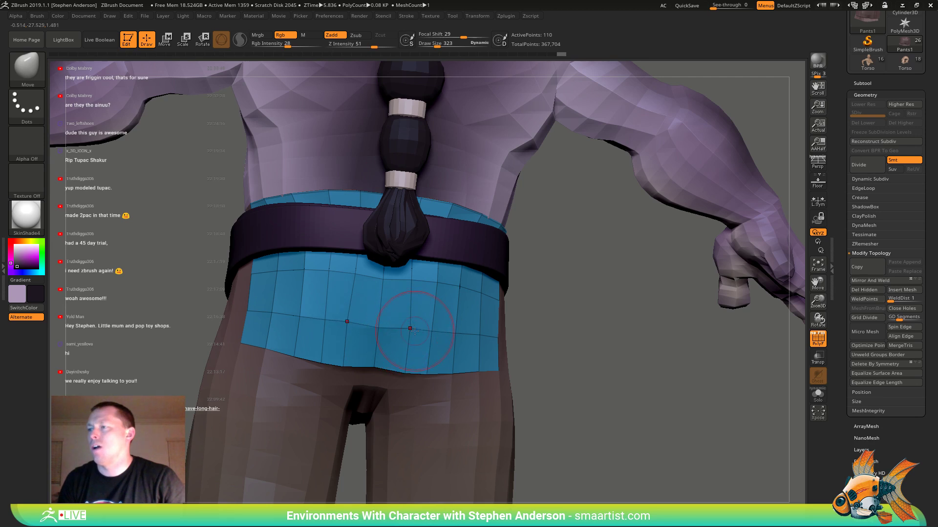
right_click_drag(405, 327, 400, 329)
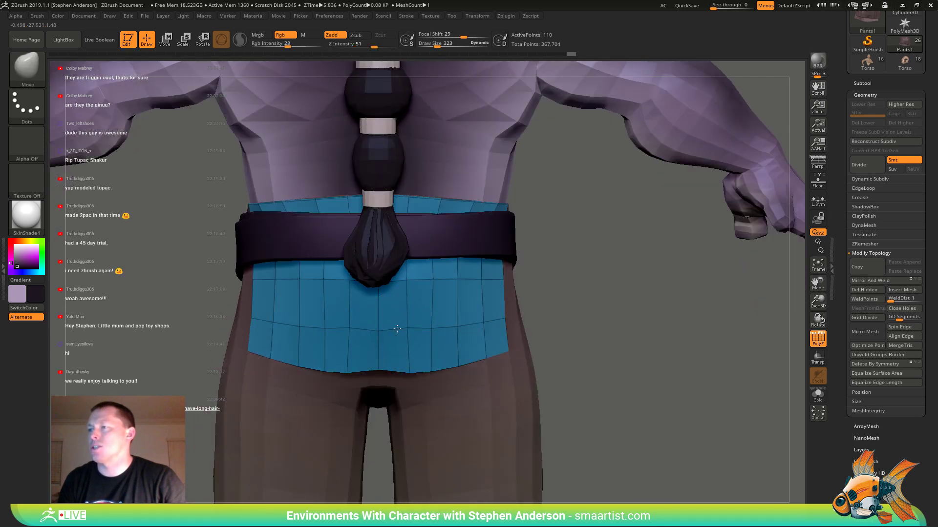
- Raise the center of the back cloth flap's lower edge with the Move brush at draw size 424
key("s")
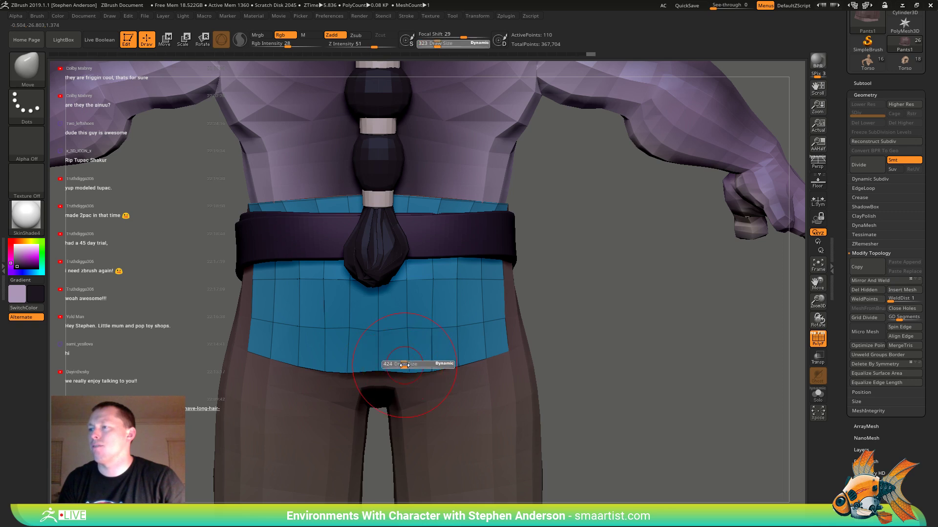
left_click_drag(411, 366, 412, 365)
left_click_drag(412, 367, 446, 322)
key("s")
left_click_drag(404, 354, 400, 352)
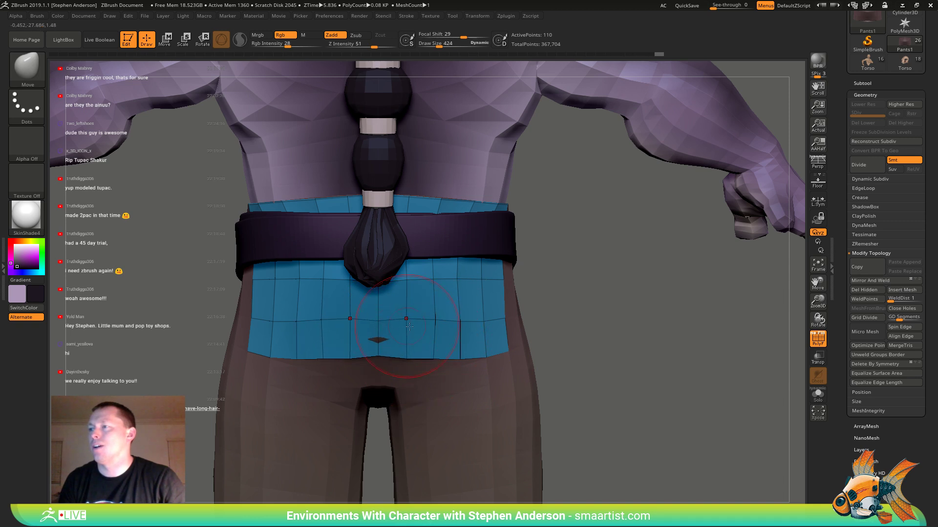
- Pull the back cloth flap and its outer corner away from the pants with the Move brush at draw size 642
mouse_move(384, 340)
right_mouse_down()
mouse_move(394, 298)
mouse_move(381, 234)
right_mouse_up()
key("s")
left_click_drag(381, 331, 430, 330)
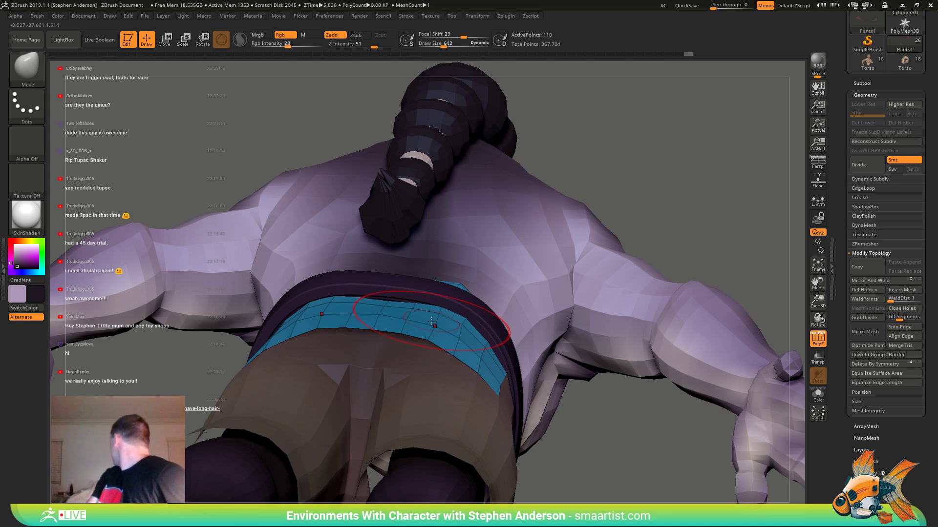
mouse_move(469, 322)
right_mouse_down("alt")
mouse_move(487, 308)
mouse_move(576, 323)
mouse_move(509, 366)
right_mouse_up("alt")
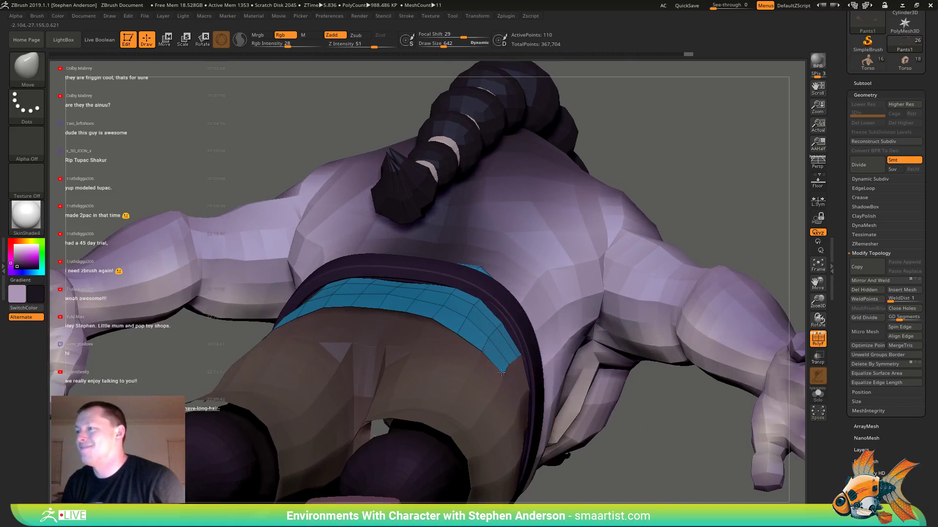
left_click_drag(501, 372, 515, 363)
- Adjust the cloth around the belt knot from the front side with the Move brush at draw size 642
mouse_move(497, 363)
right_mouse_down()
mouse_move(505, 315)
mouse_move(322, 249)
right_mouse_up()
mouse_move(279, 210)
right_mouse_down()
mouse_move(266, 183)
mouse_move(293, 190)
mouse_move(284, 199)
mouse_move(313, 214)
mouse_move(259, 249)
mouse_move(305, 228)
right_mouse_up()
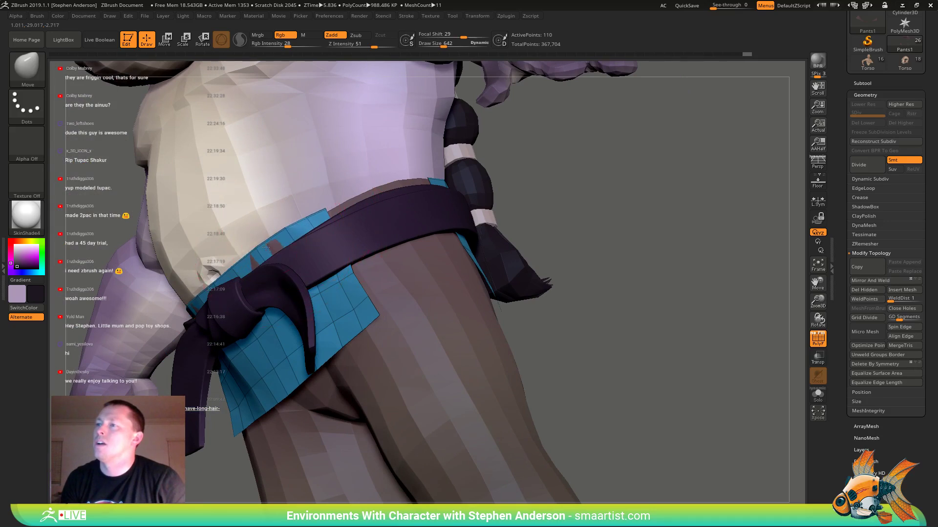
mouse_move(262, 254)
right_mouse_down()
mouse_move(307, 241)
mouse_move(293, 250)
right_mouse_up()
left_click_drag(289, 252, 293, 246)
mouse_move(293, 246)
right_mouse_down()
mouse_move(246, 272)
mouse_move(332, 214)
mouse_move(281, 220)
mouse_move(234, 184)
right_mouse_up()
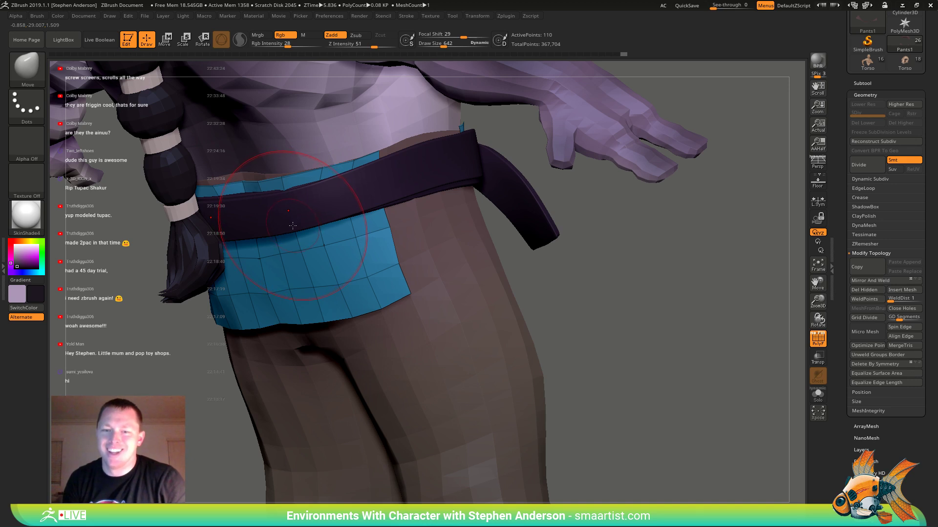
- Reshape the side edge and surface of the back cloth flap with the Move brush at draw size 469
right_click_drag(369, 223, 386, 251)
key("s")
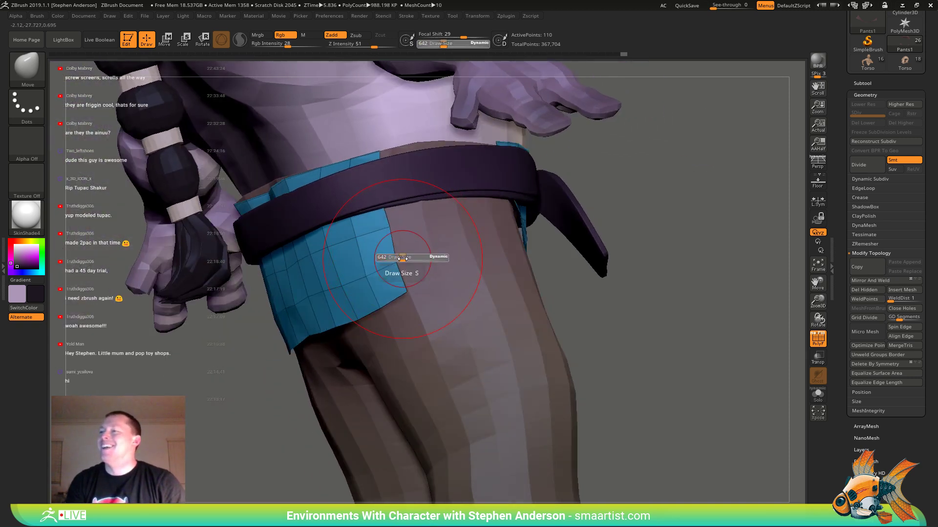
left_click_drag(398, 259, 402, 259)
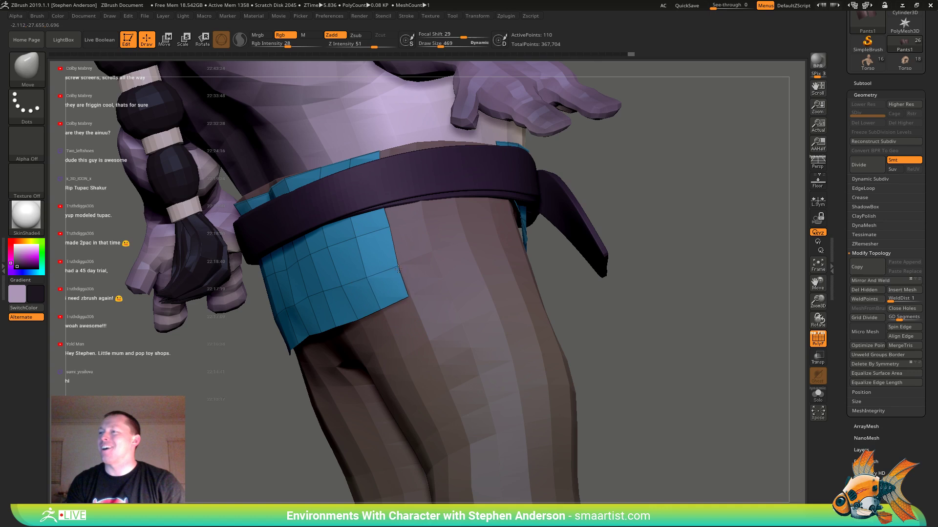
right_click_drag(399, 266, 367, 284)
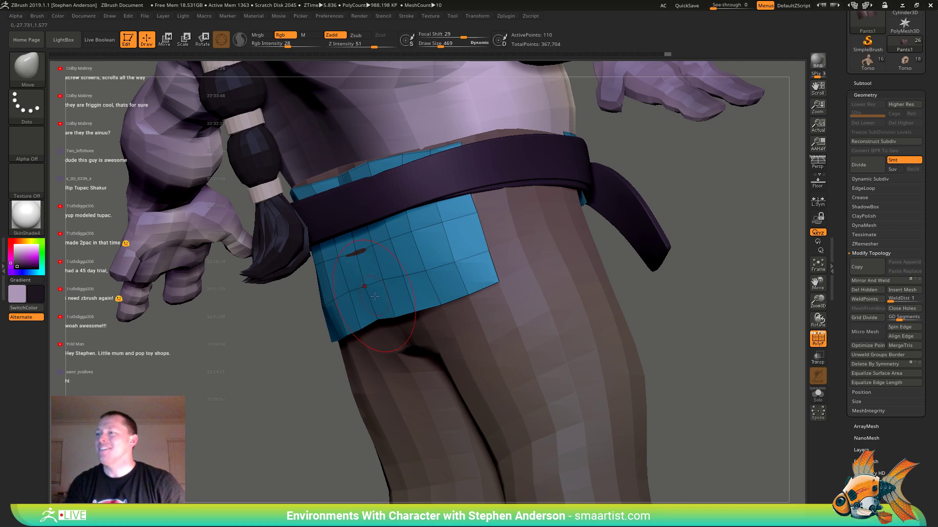
- Even out the back cloth flap's lower center edge and cover the gap in its middle with the Move brush at draw size 389
key("s")
left_click_drag(373, 317, 327, 326)
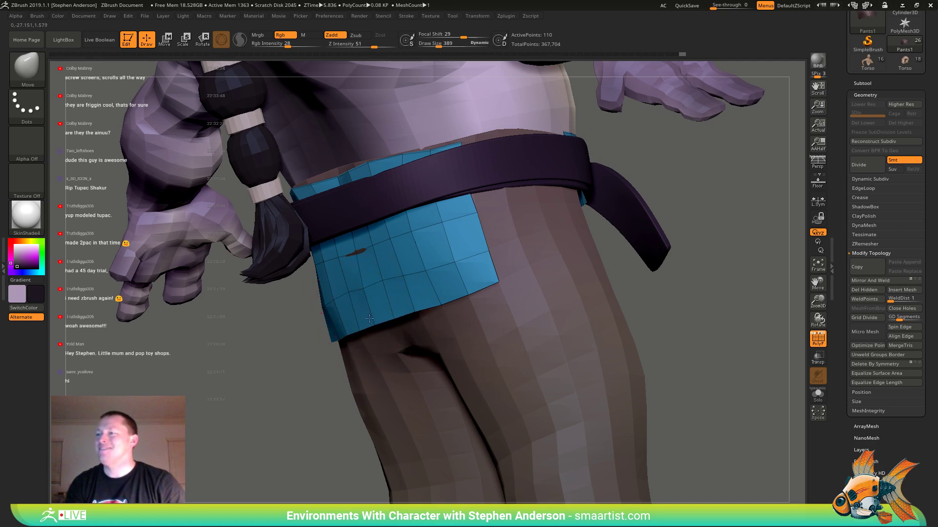
right_click_drag(373, 303, 382, 290)
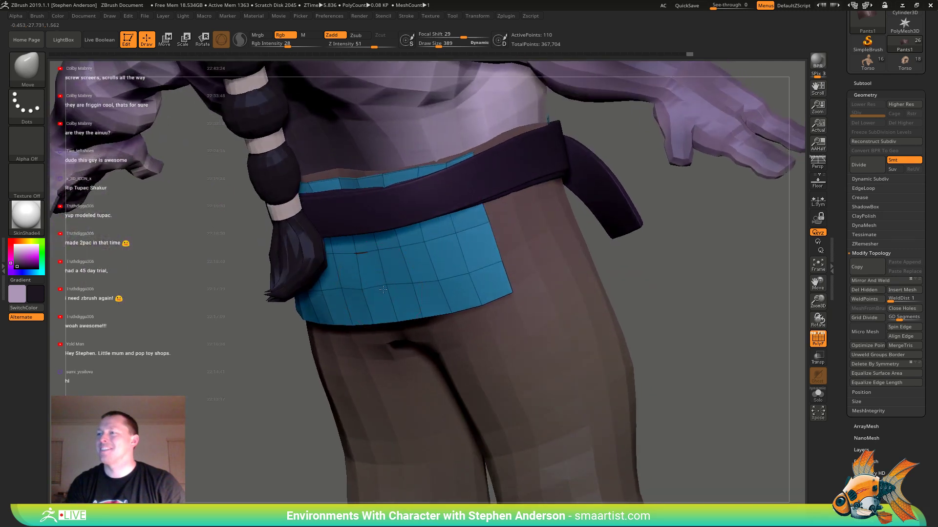
right_click_drag(371, 253, 434, 267)
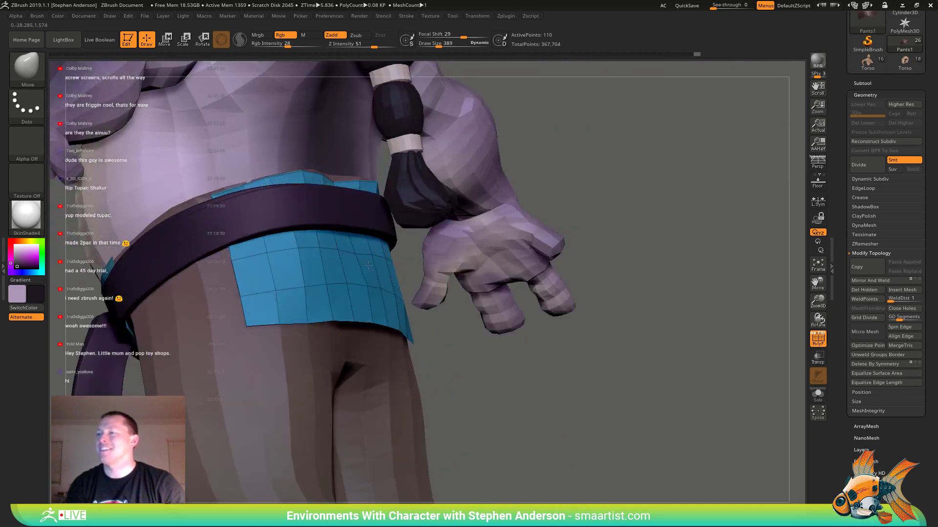
left_click_drag(370, 318, 375, 326)
mouse_move(375, 328)
right_mouse_down()
mouse_move(342, 293)
mouse_move(293, 336)
mouse_move(303, 323)
right_mouse_up()
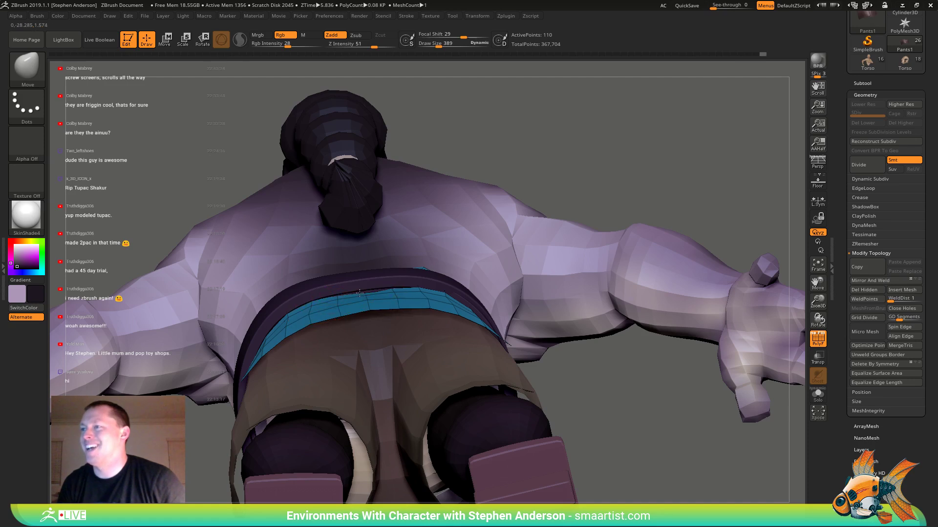
- Inspect the back cloth flap from behind and the side, and isolate the cloth flaps with their wireframe shown
mouse_move(359, 293)
right_mouse_down()
mouse_move(343, 329)
mouse_move(349, 257)
mouse_move(327, 252)
mouse_move(370, 249)
mouse_move(365, 229)
right_mouse_up()
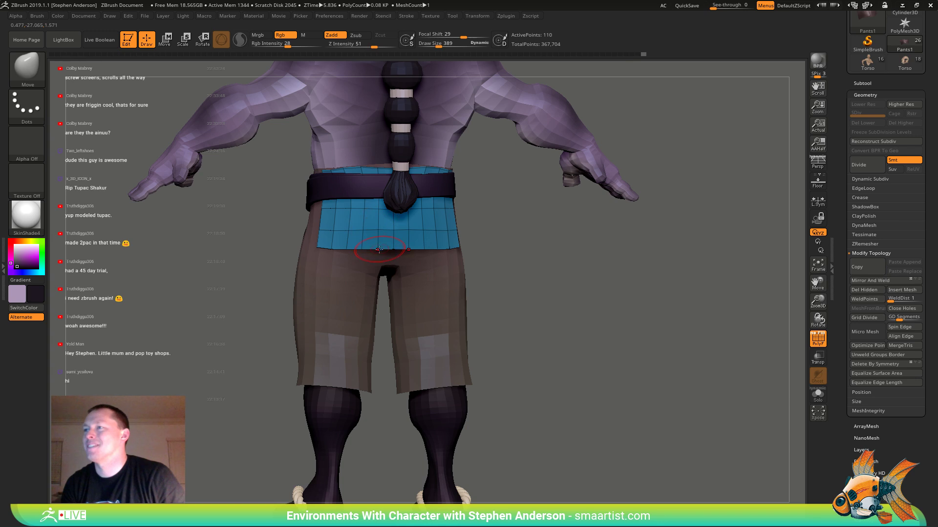
right_click_drag(380, 250, 420, 268)
key("shift+f")
right_click_drag(420, 269, 378, 266)
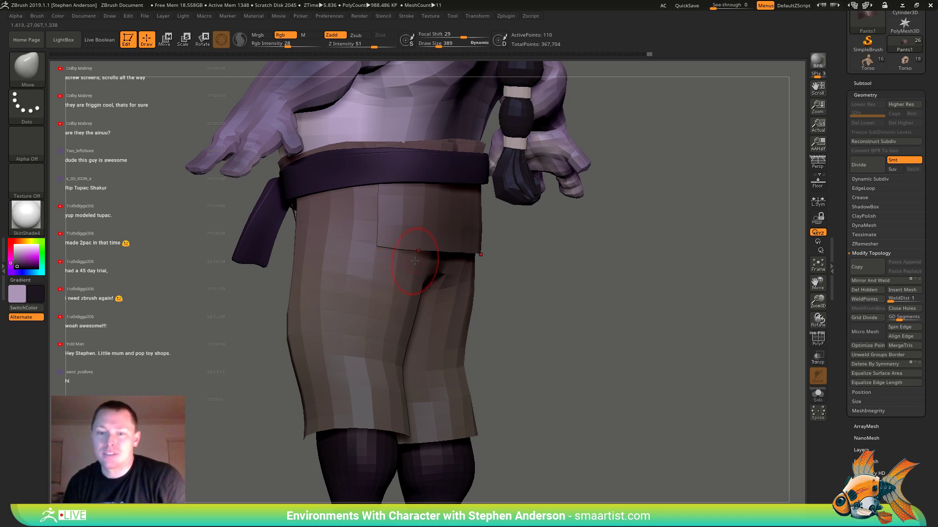
right_click_drag(436, 255, 545, 307)
left_click(817, 394)
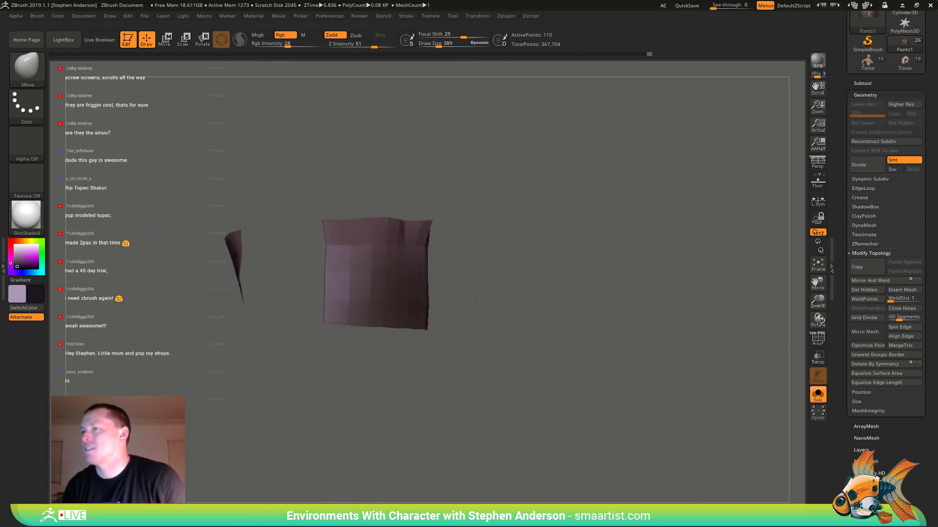
key("shift+f")
mouse_move(477, 308)
right_mouse_down()
mouse_move(443, 274)
mouse_move(421, 291)
mouse_move(384, 283)
right_mouse_up()
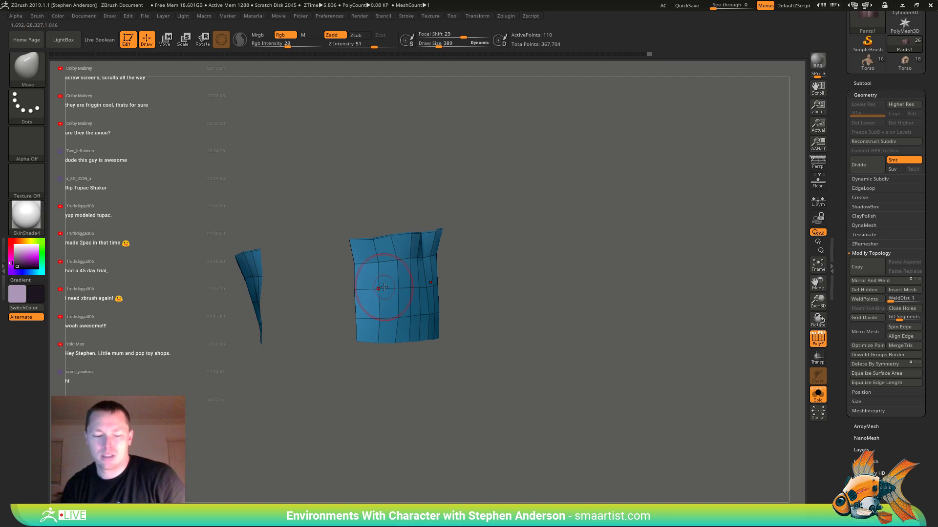
- Extrude the back and front cloth flaps outward as polygroup islands with ZModeler and check them against the character
key("b")
key("z")
key("m")
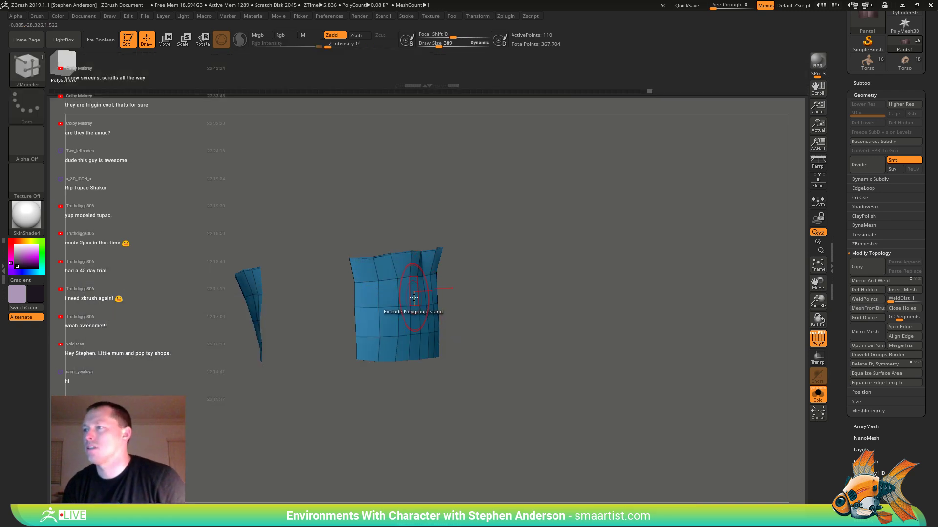
left_click_drag(413, 296, 425, 296)
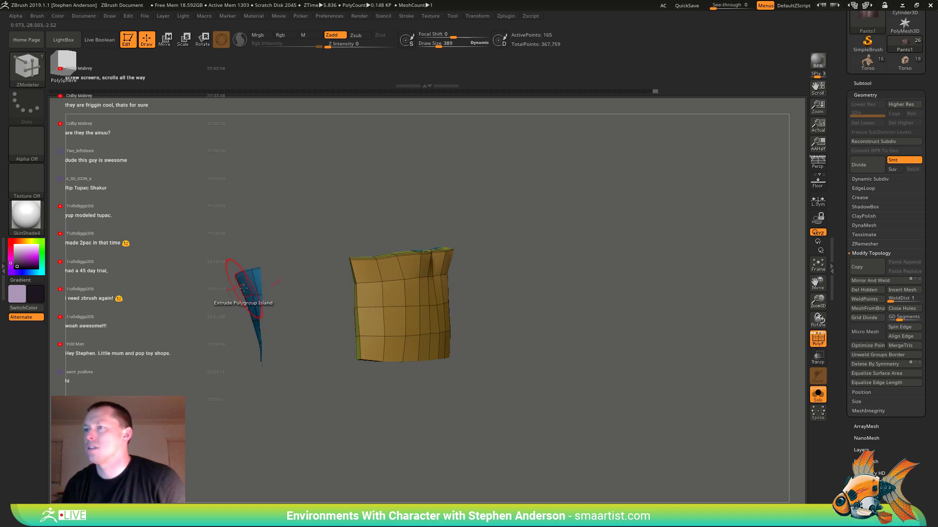
left_click_drag(243, 288, 306, 318)
right_click_drag(306, 318, 328, 316)
left_click(817, 394)
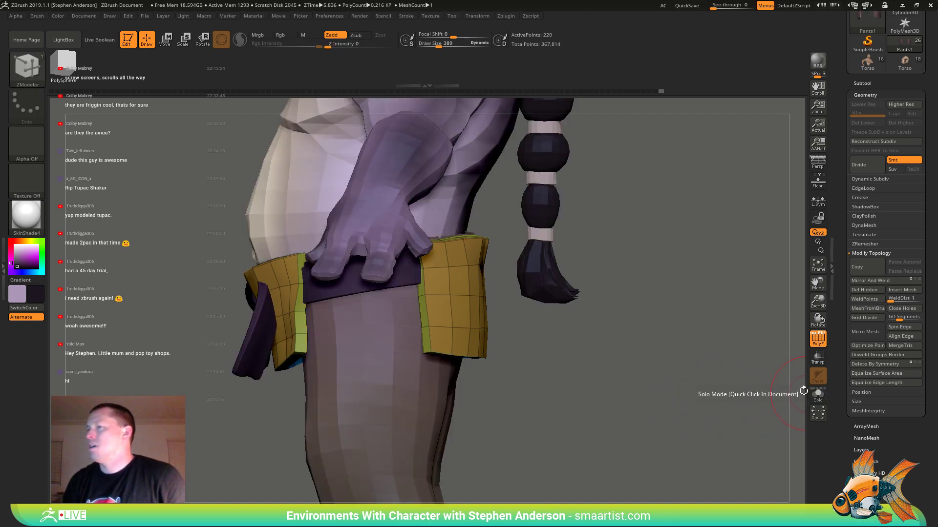
right_click_drag(263, 299, 300, 272)
- Isolate the flaps and delete the thickness strips along their sides and bottoms with ZModeler, using the single poly and polyloop targets
left_click(816, 394)
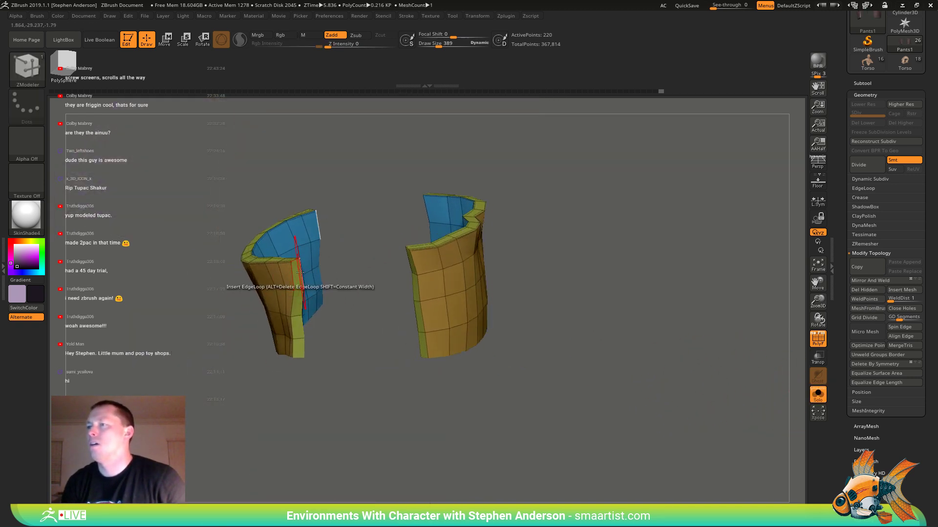
key("space")
left_click(209, 232)
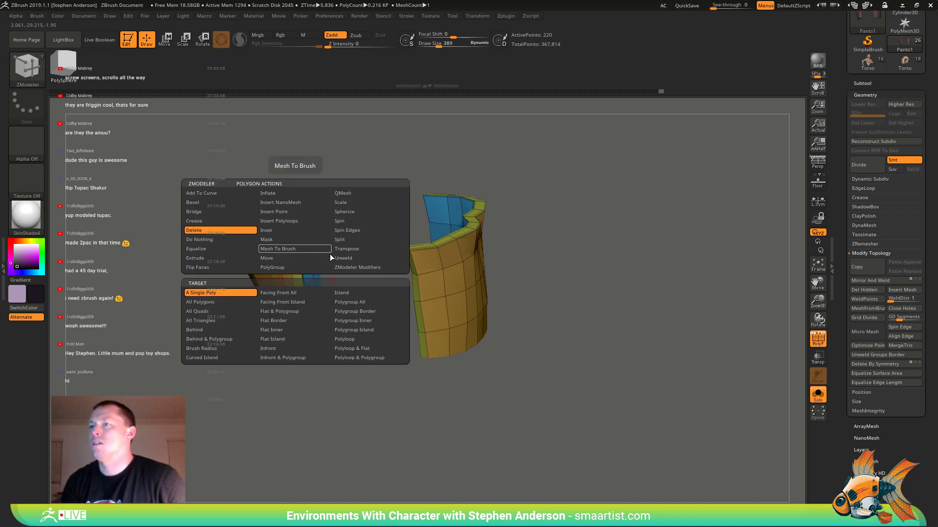
right_click_drag(299, 276, 393, 266)
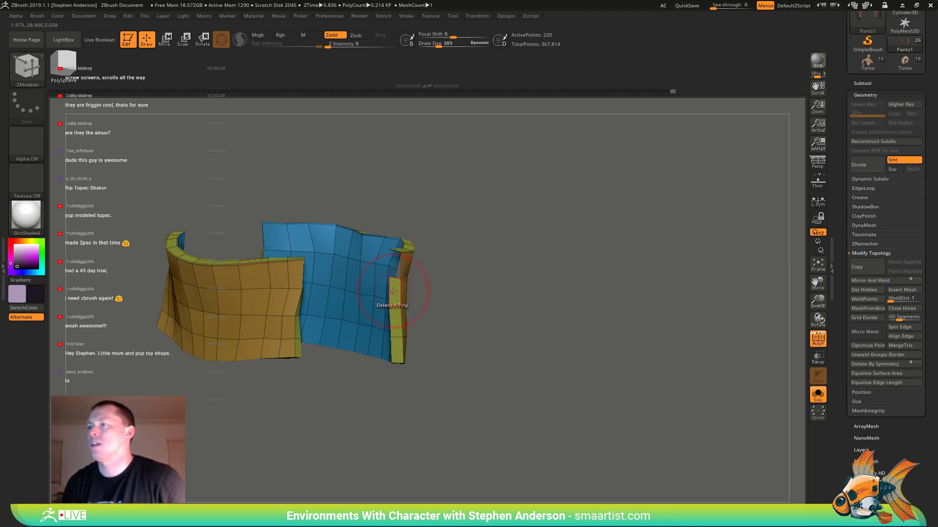
key("space")
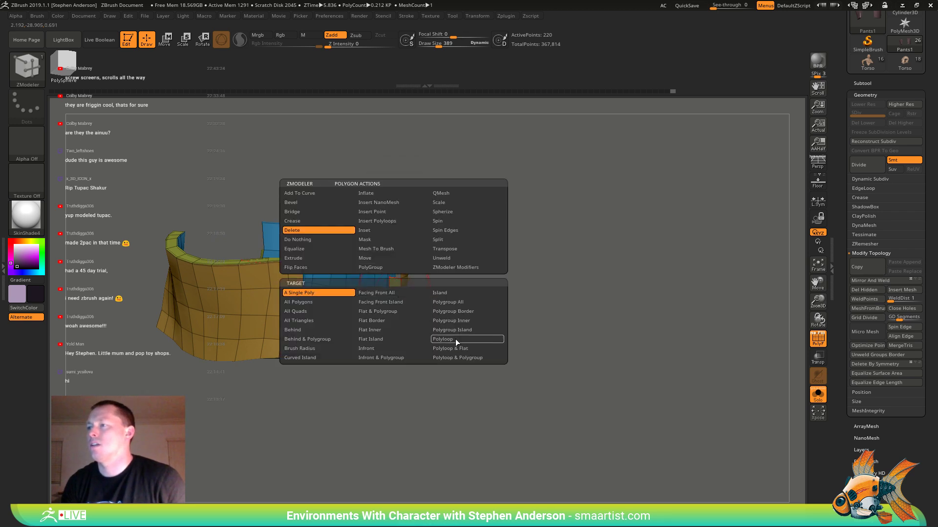
left_click(455, 339)
left_click(395, 286)
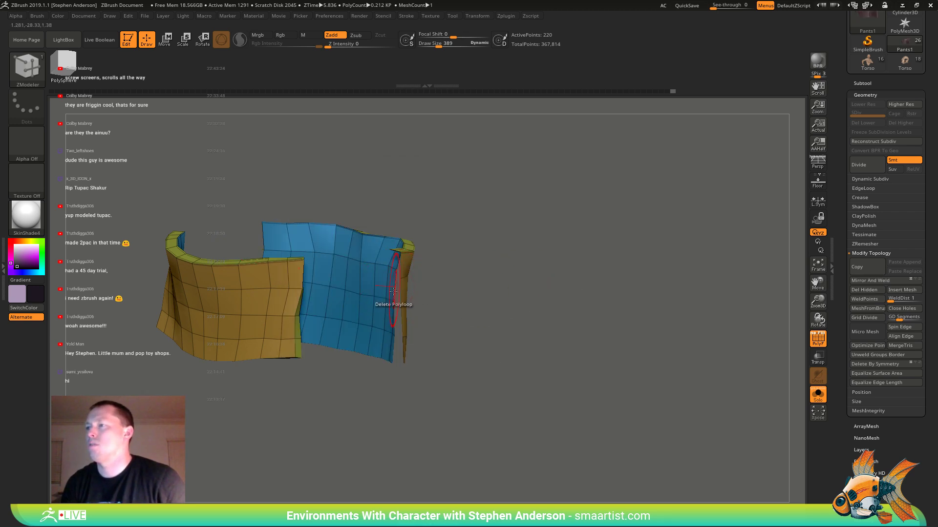
right_click_drag(391, 288, 800, 401)
left_click(298, 299)
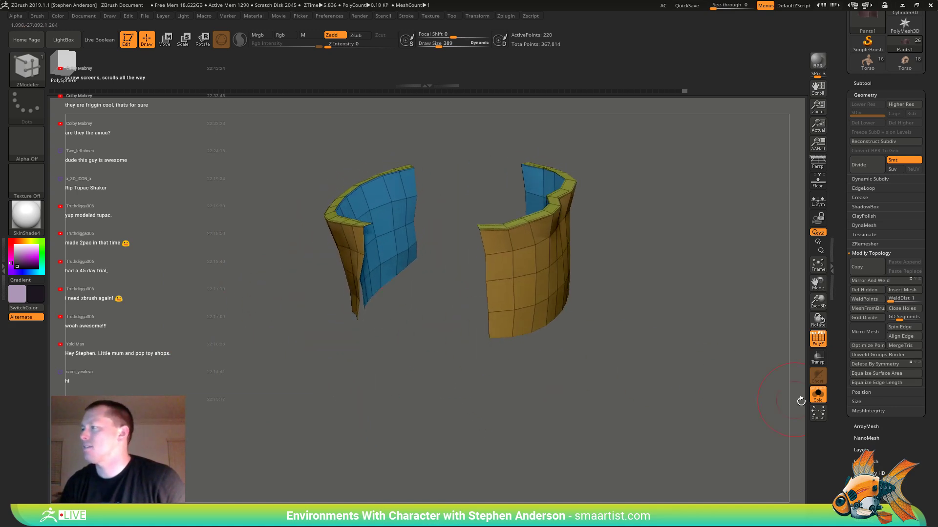
- Delete one horizontal polyloop across the outer layer of the back flap and of the front flap, below the upper band
left_click(507, 266)
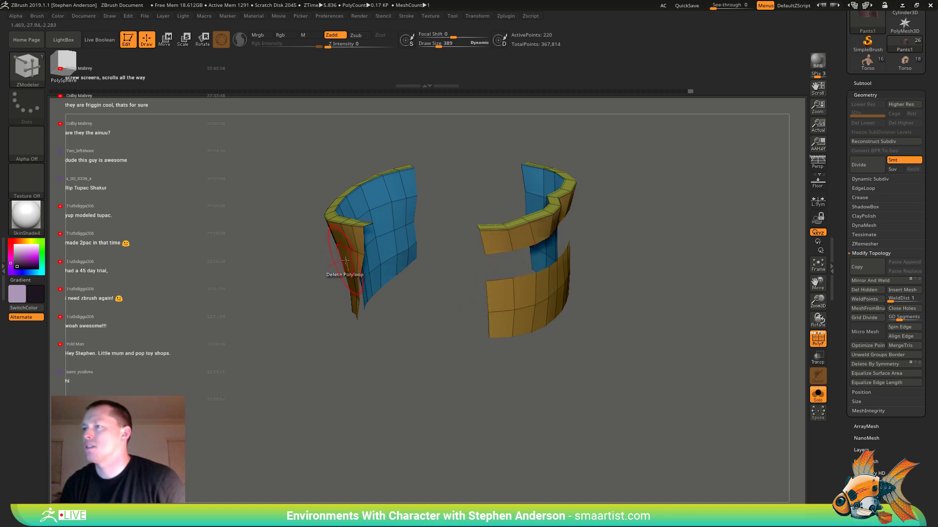
right_click_drag(339, 268, 360, 257)
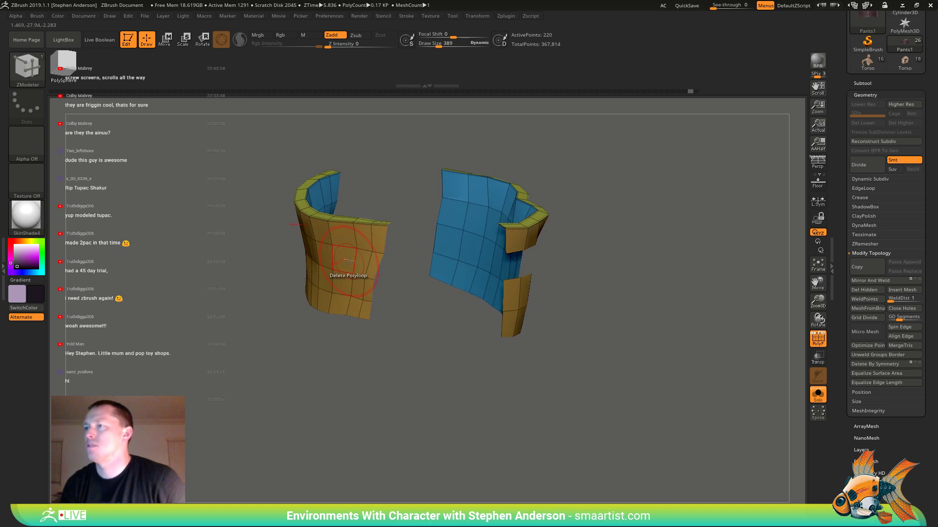
left_click(349, 261)
left_click_drag(600, 306, 544, 302)
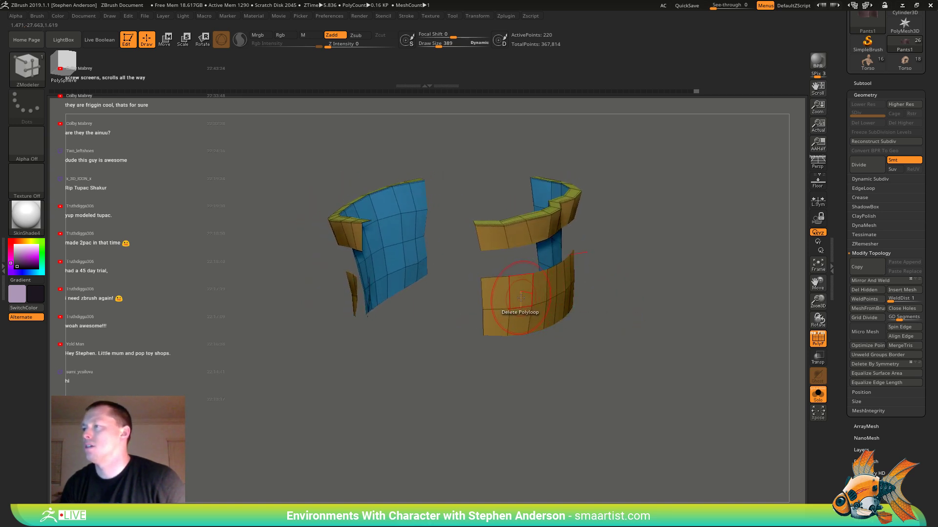
- Delete the detached lower outer pieces of both flaps as islands and show the whole character again
key("space")
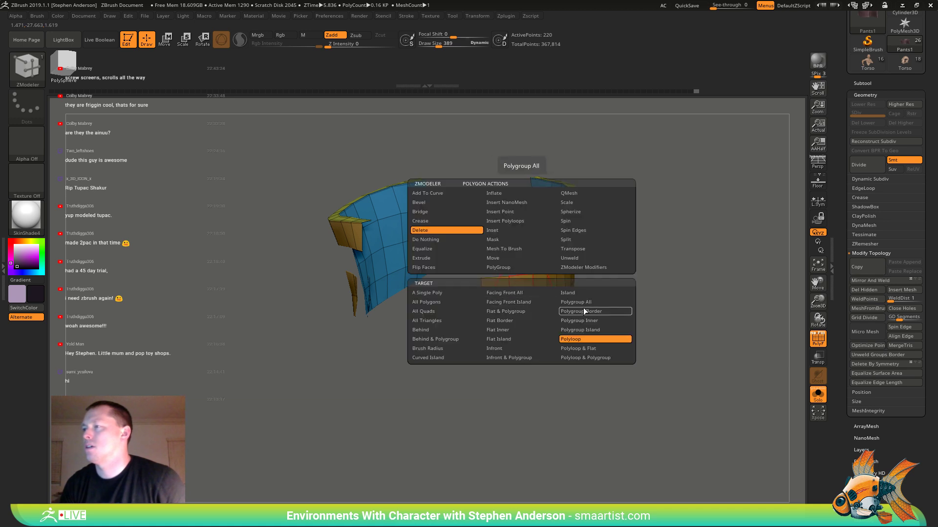
left_click(583, 292)
left_click(524, 293)
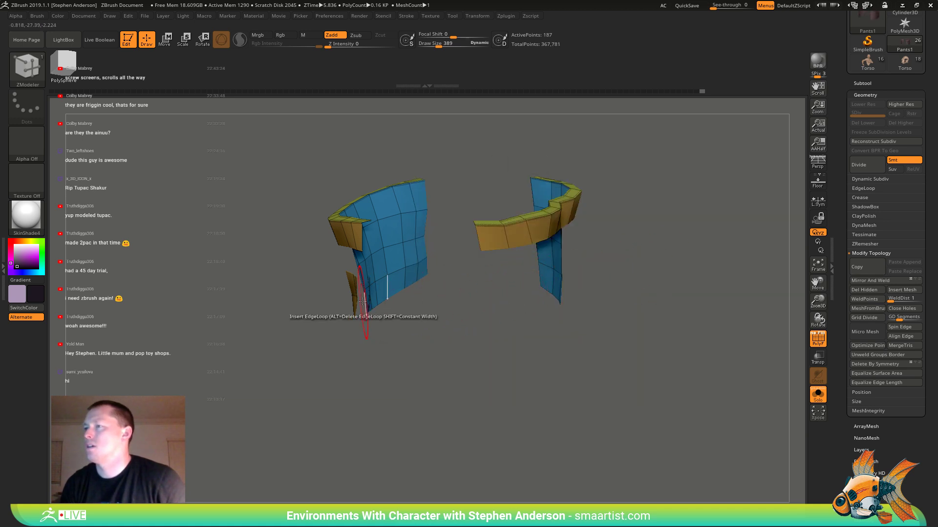
key("ctrl+z")
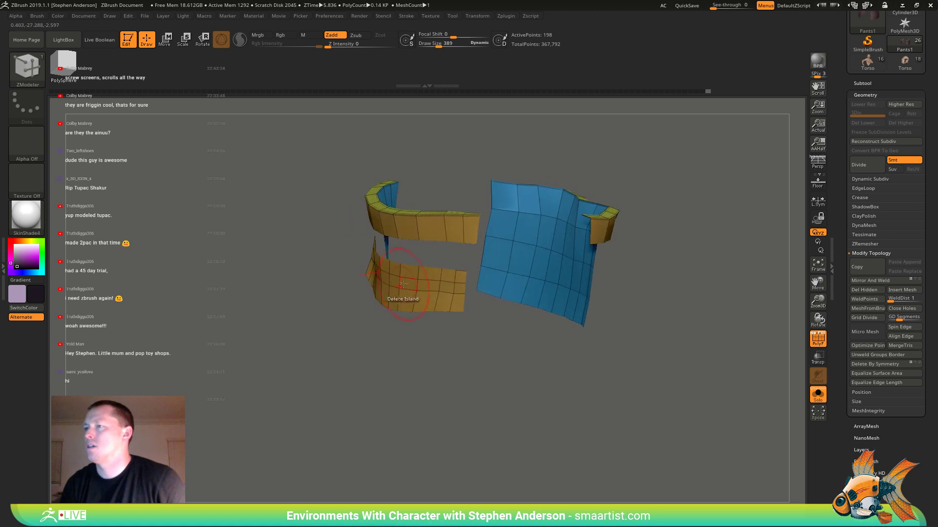
left_click(425, 285)
mouse_move(459, 293)
left_mouse_down()
mouse_move(542, 309)
mouse_move(423, 290)
left_mouse_up()
key("ctrl")
left_click(818, 402)
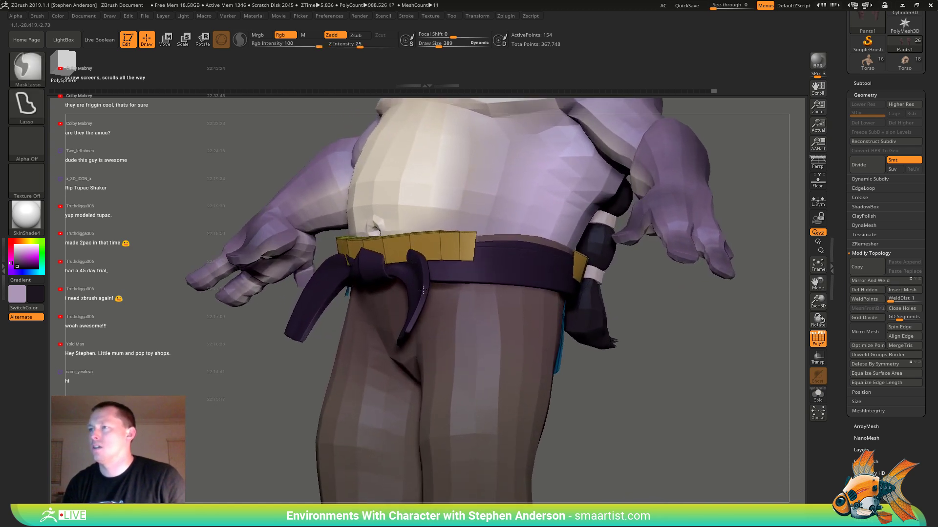
- Pull the front flap's folded-over band outward over the belt knot with the Move brush at draw size 616
right_click_drag(423, 290, 420, 288, "ctrl")
key("w")
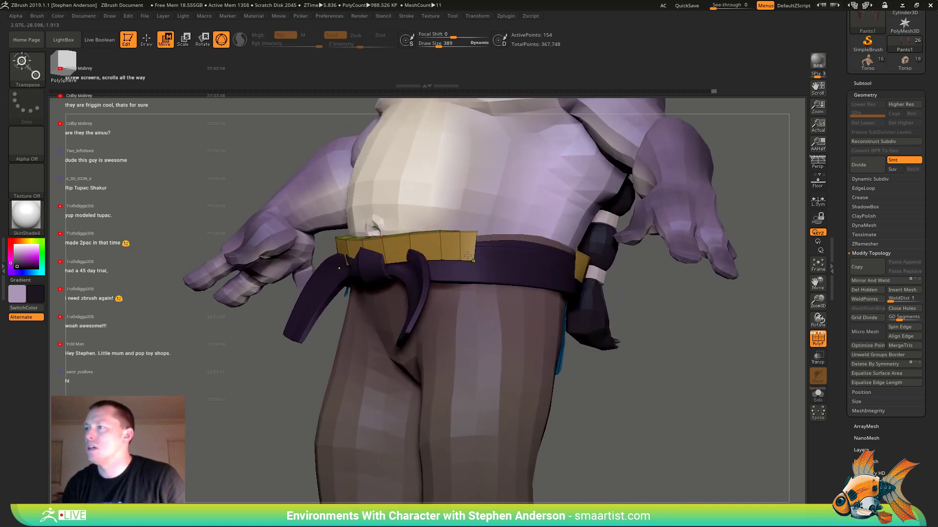
right_click_drag(468, 255, 506, 259)
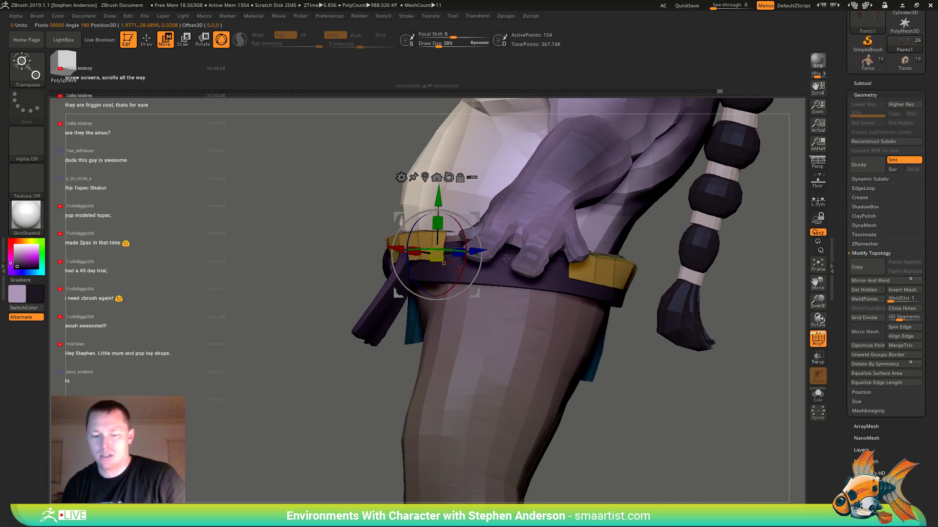
key("b")
key("m")
key("v")
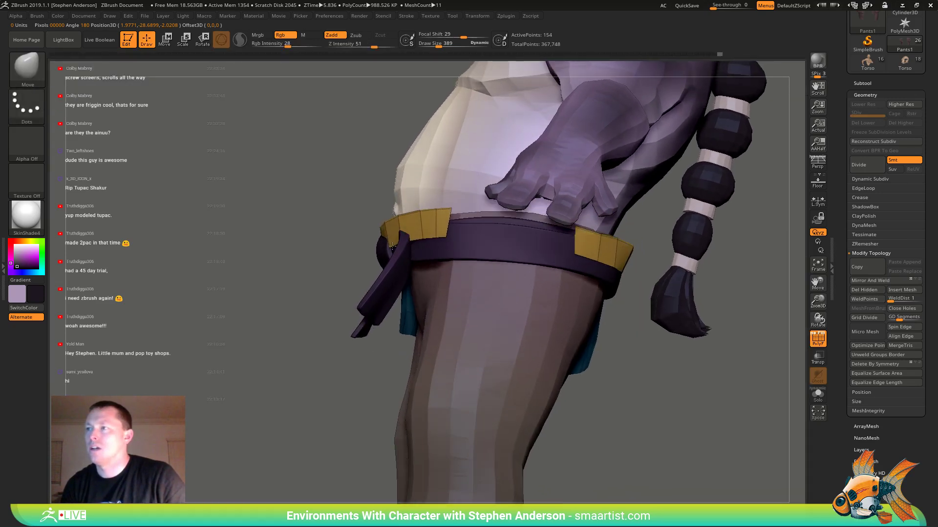
left_click_drag(385, 248, 430, 248)
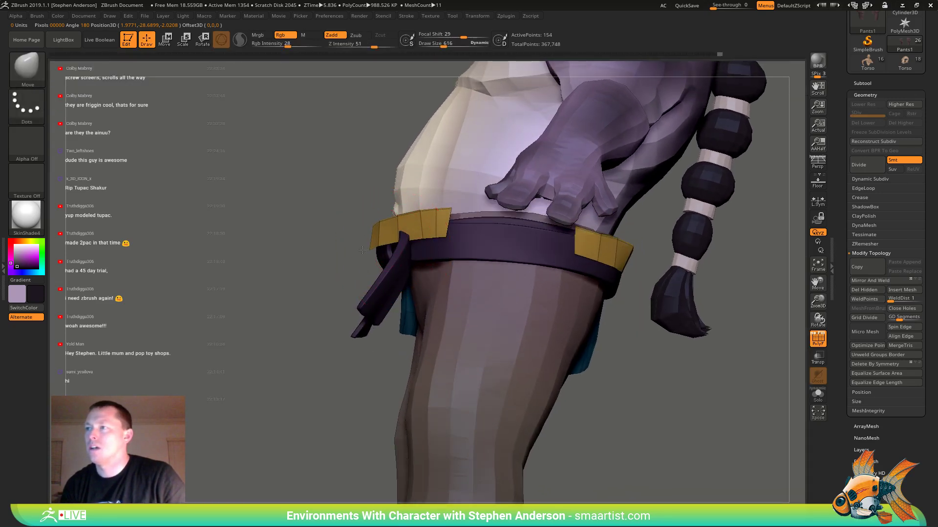
mouse_move(362, 250)
right_mouse_down()
mouse_move(445, 244)
mouse_move(434, 210)
mouse_move(442, 240)
mouse_move(454, 222)
mouse_move(448, 229)
mouse_move(413, 212)
mouse_move(409, 235)
right_mouse_up()
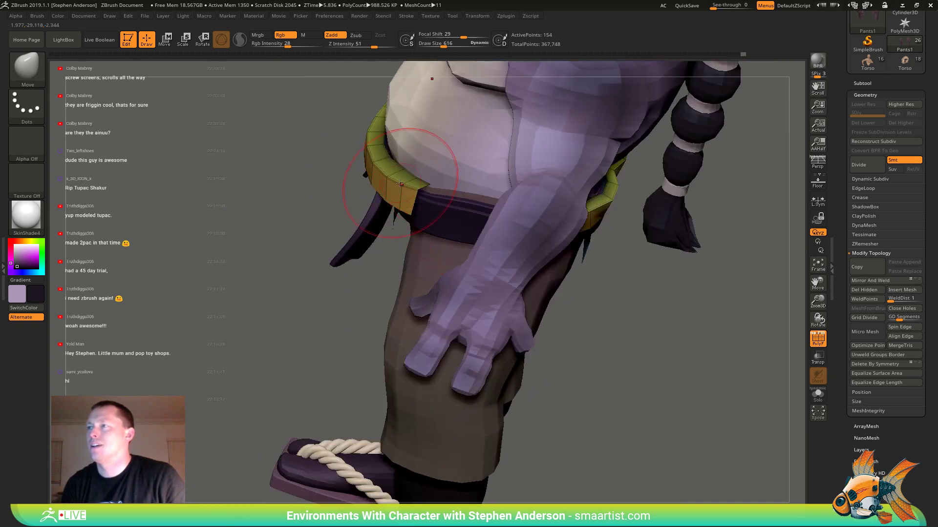
left_click_drag(325, 180, 315, 180)
- Fit the folded-over band around the back of the belt with the Move brush at draw size 415
mouse_move(342, 176)
right_mouse_down()
mouse_move(380, 164)
mouse_move(385, 195)
mouse_move(356, 248)
mouse_move(357, 266)
mouse_move(296, 252)
mouse_move(254, 264)
mouse_move(291, 264)
mouse_move(243, 289)
mouse_move(210, 262)
mouse_move(250, 215)
mouse_move(227, 347)
mouse_move(226, 325)
mouse_move(253, 333)
mouse_move(288, 282)
mouse_move(350, 295)
mouse_move(351, 230)
mouse_move(324, 261)
mouse_move(269, 278)
mouse_move(270, 254)
mouse_move(249, 237)
right_mouse_up()
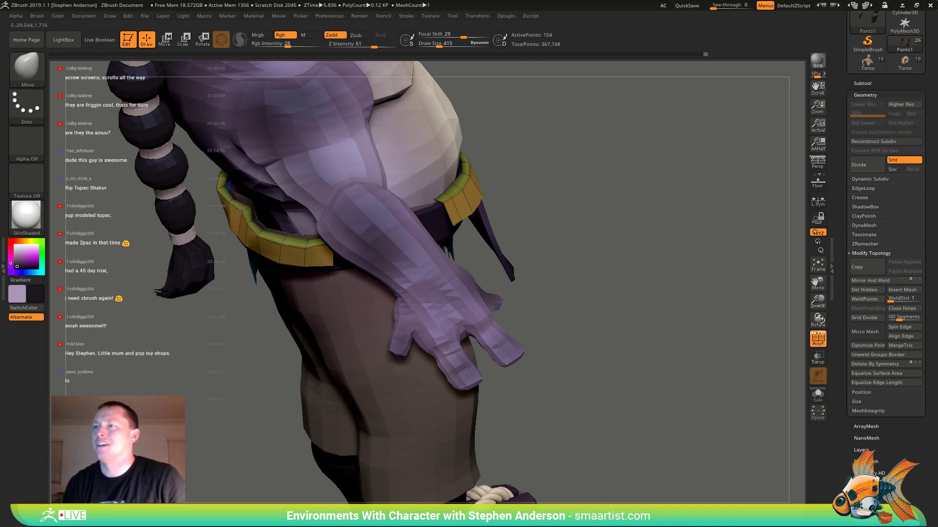
right_click_drag(223, 211, 216, 173)
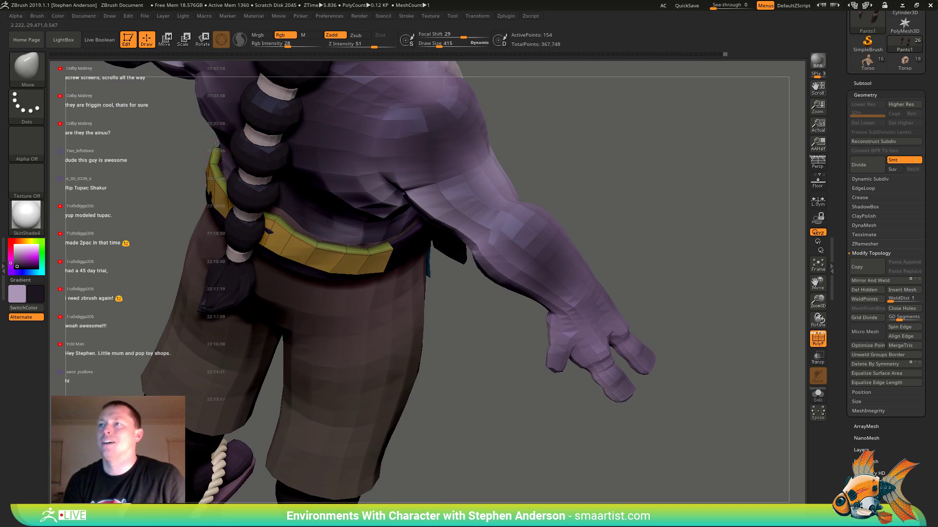
mouse_move(226, 155)
right_mouse_down()
mouse_move(293, 176)
mouse_move(263, 191)
mouse_move(204, 195)
mouse_move(264, 248)
mouse_move(257, 244)
right_mouse_up()
right_click_drag(312, 241, 386, 316, "ctrl")
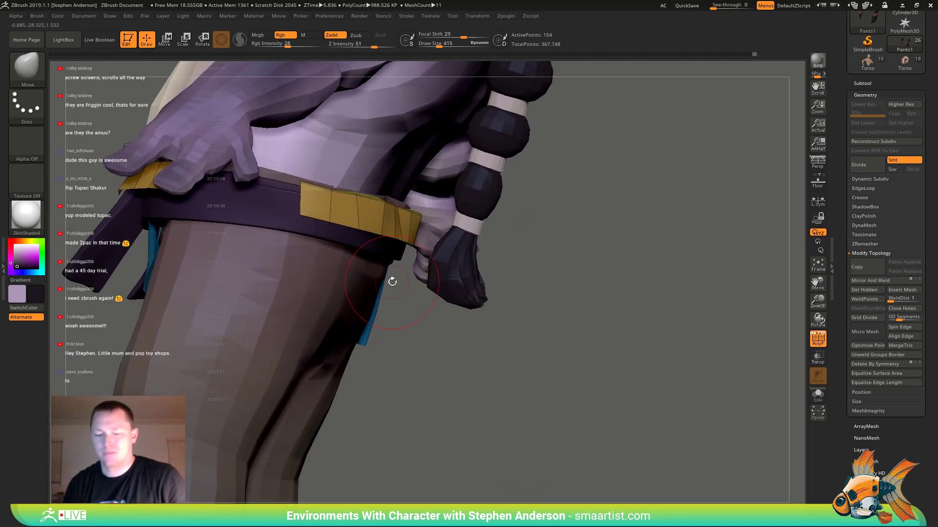
- Extrude the back and front flaps together with their folded bands as whole islands with ZModeler to thicken the cloth
key("b")
key("z")
key("m")
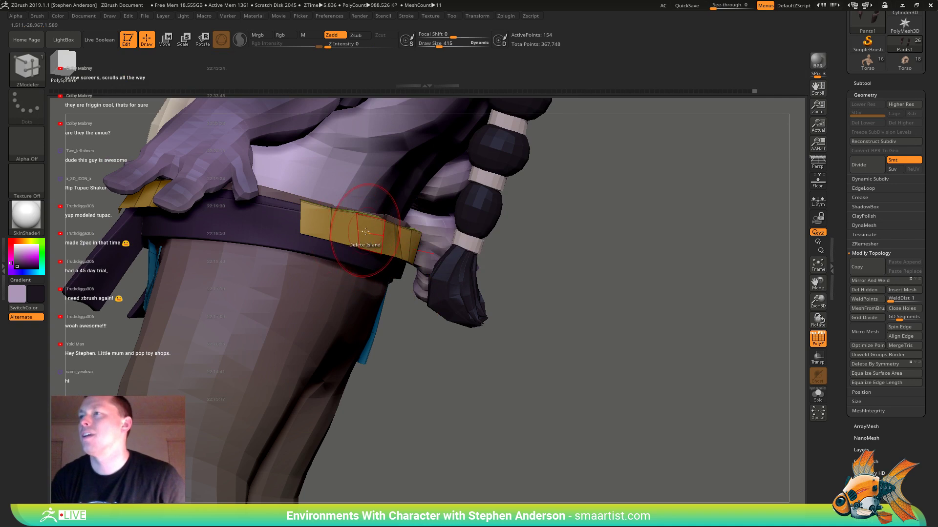
key("space")
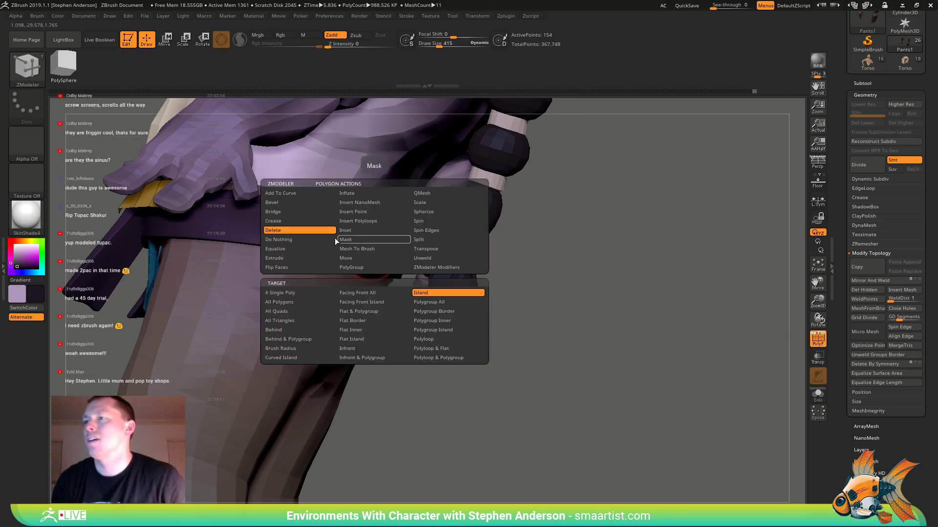
left_click(295, 258)
left_click_drag(370, 240, 362, 235)
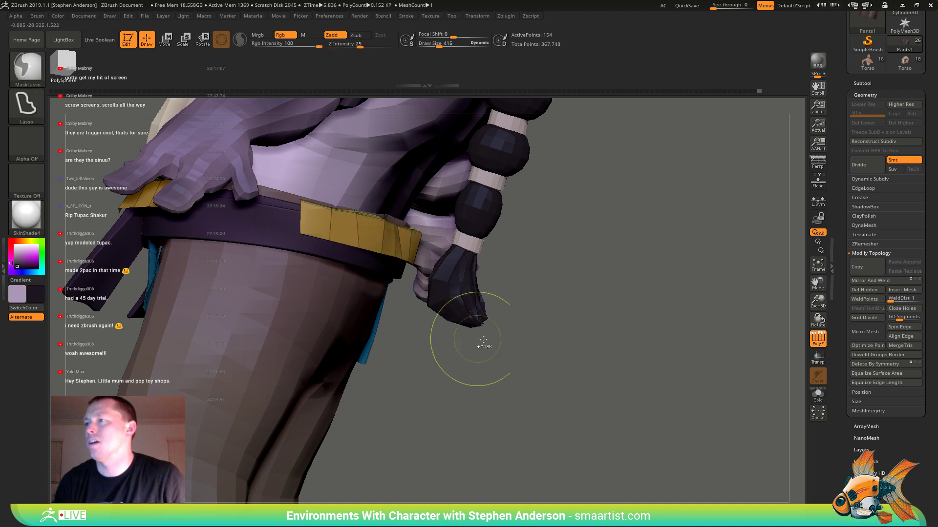
key("ctrl+z")
key("space")
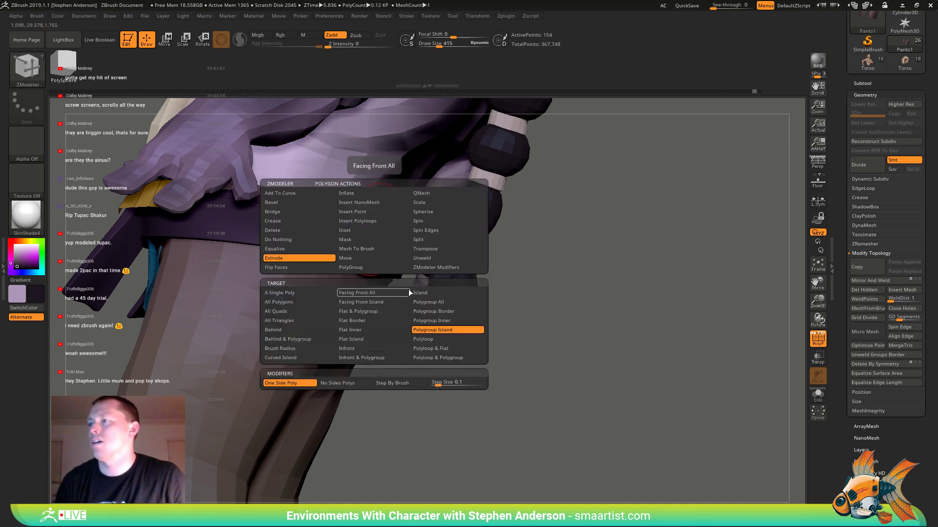
left_click_drag(374, 233, 362, 233)
left_click_drag(114, 230, 520, 371, "alt")
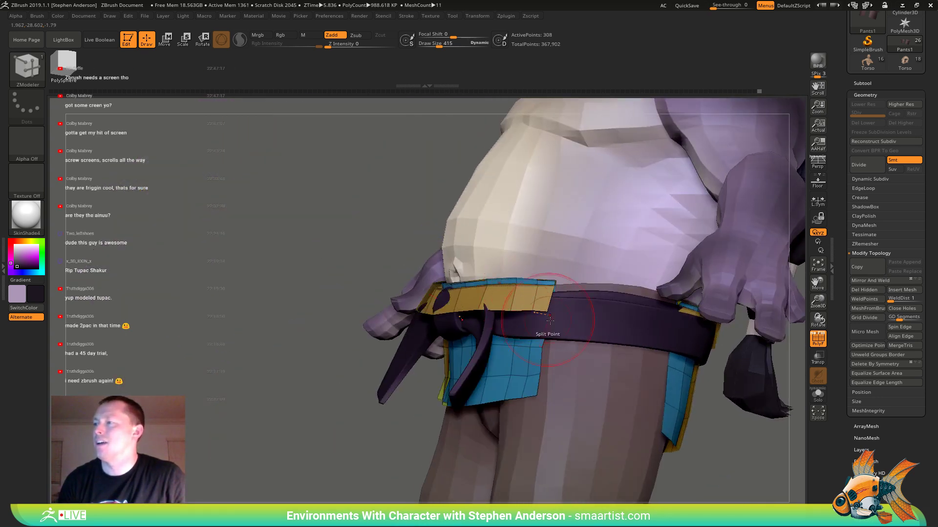
- Flip the polygon normals of the thickened cloth flaps and their folded bands
left_click_drag(708, 440, 809, 466)
scroll(864, 441, "down", 5)
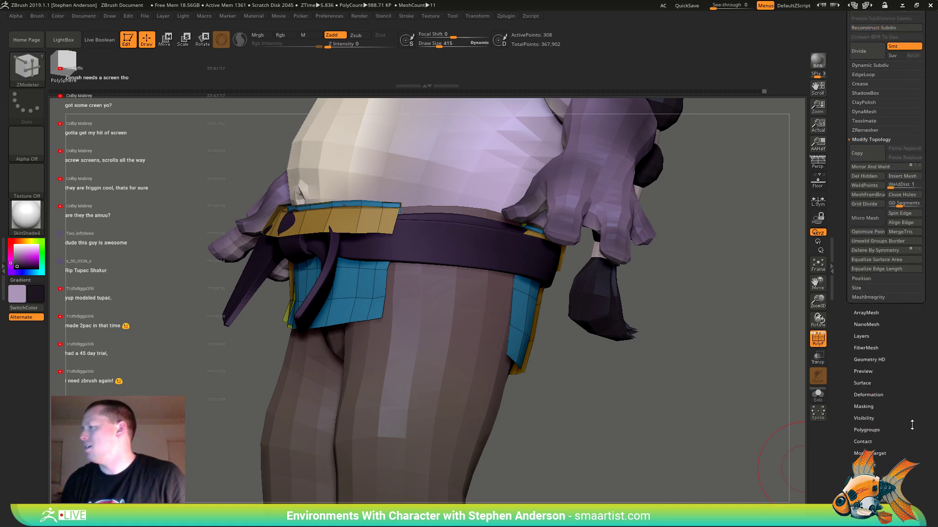
left_click(869, 427)
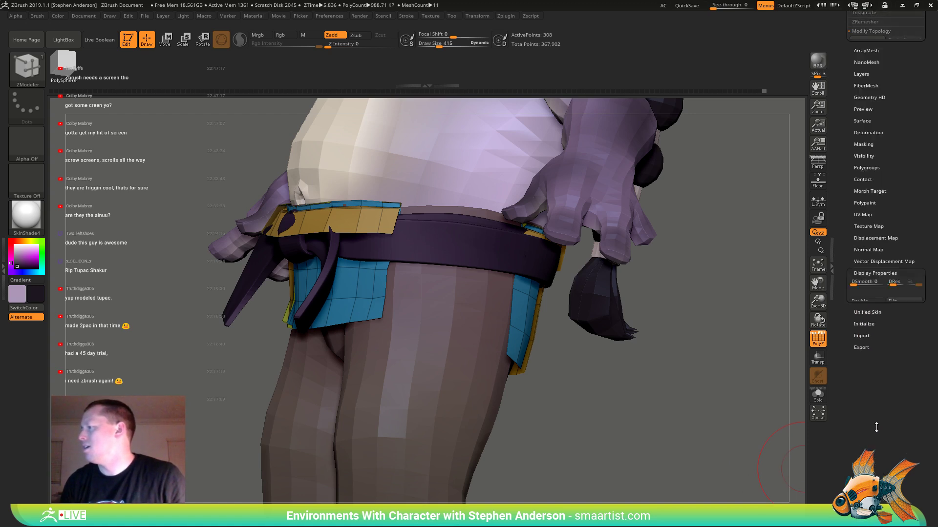
left_click(892, 247)
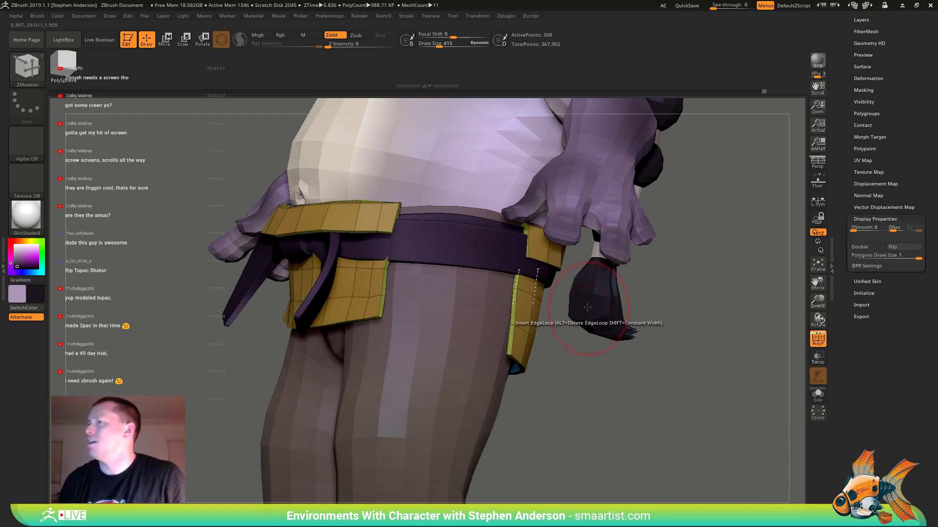
mouse_move(561, 325)
left_mouse_down()
mouse_move(576, 299)
mouse_move(600, 296)
mouse_move(580, 296)
left_mouse_up()
- Nudge the upper corner of the front band's side end into place against the belt with the Move brush at draw size 304
key("b")
key("m")
key("v")
mouse_move(342, 266)
right_mouse_down()
mouse_move(360, 202)
mouse_move(324, 192)
mouse_move(370, 230)
right_mouse_up()
key("s")
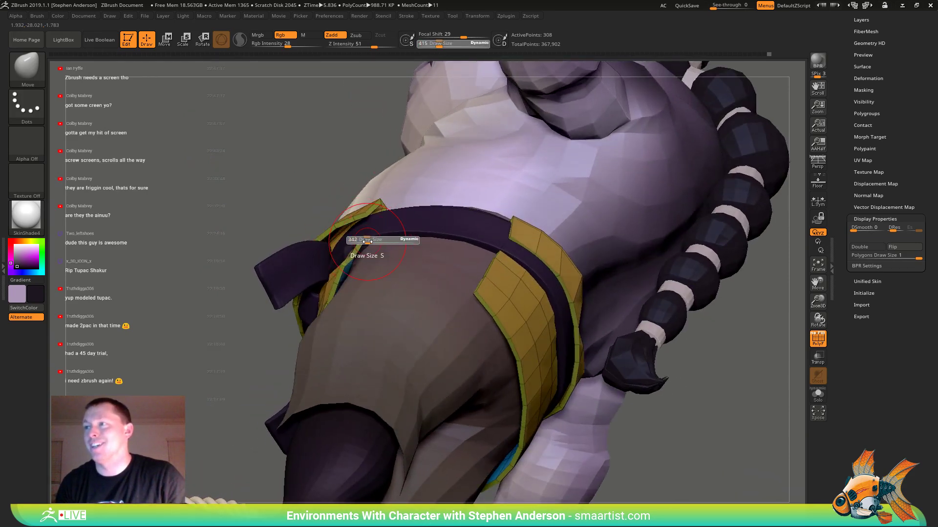
left_click_drag(369, 247, 362, 246)
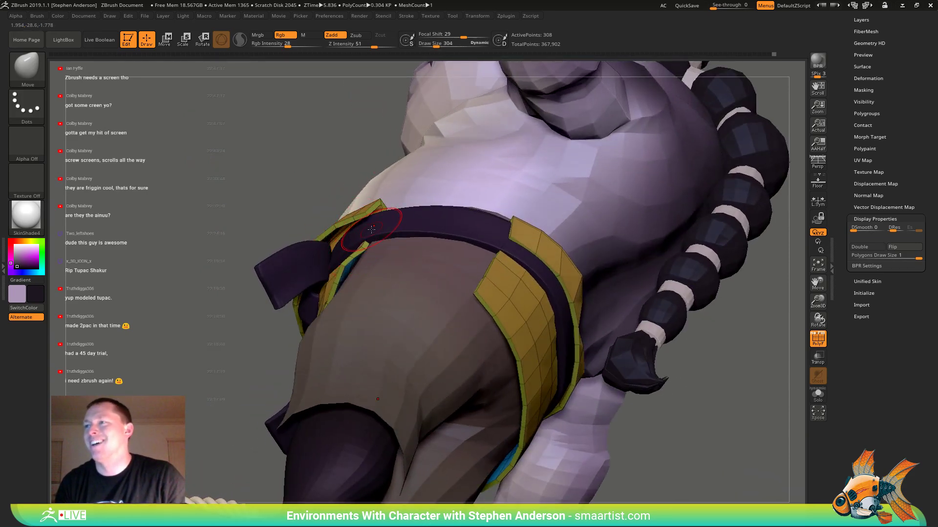
left_click_drag(376, 211, 379, 206)
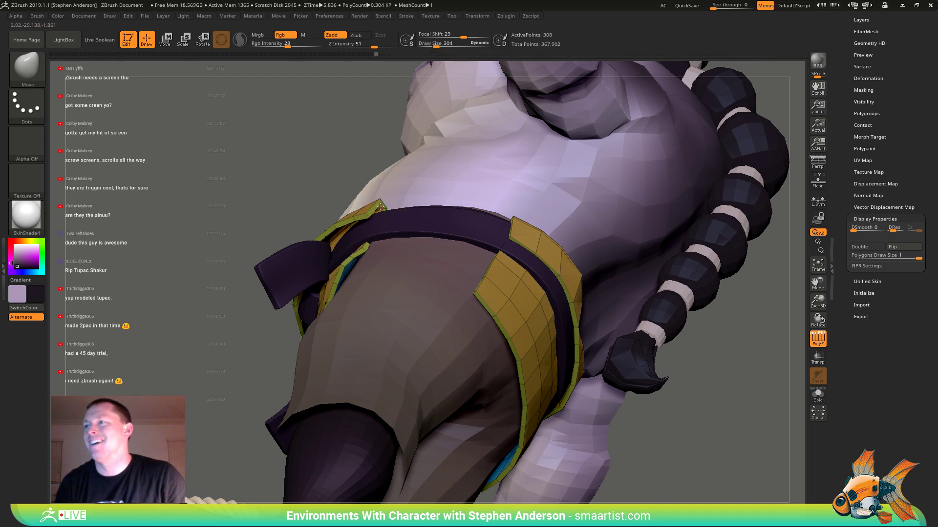
right_click_drag(385, 212, 492, 229)
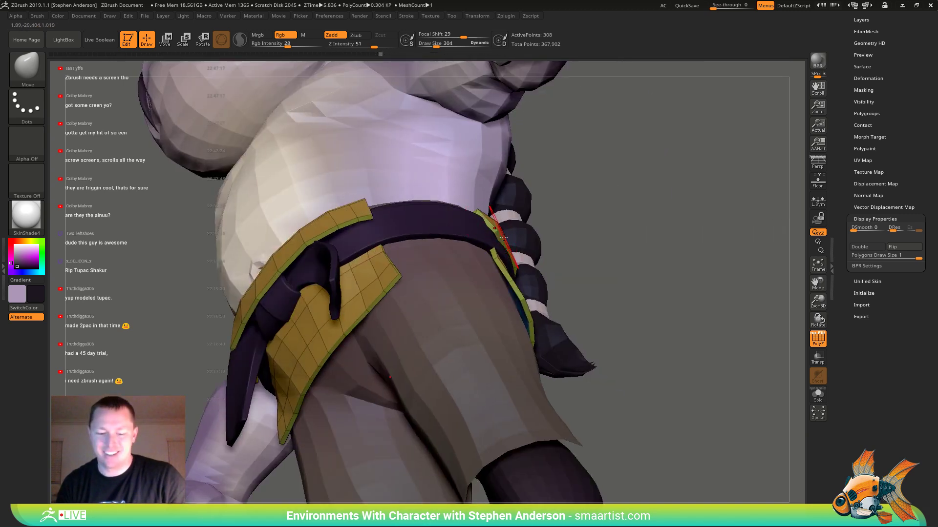
- Fit the folded bands closely around the belt and waist, mainly at the back, with the Move Topological brush at draw size 304
key("b")
key("m")
key("t")
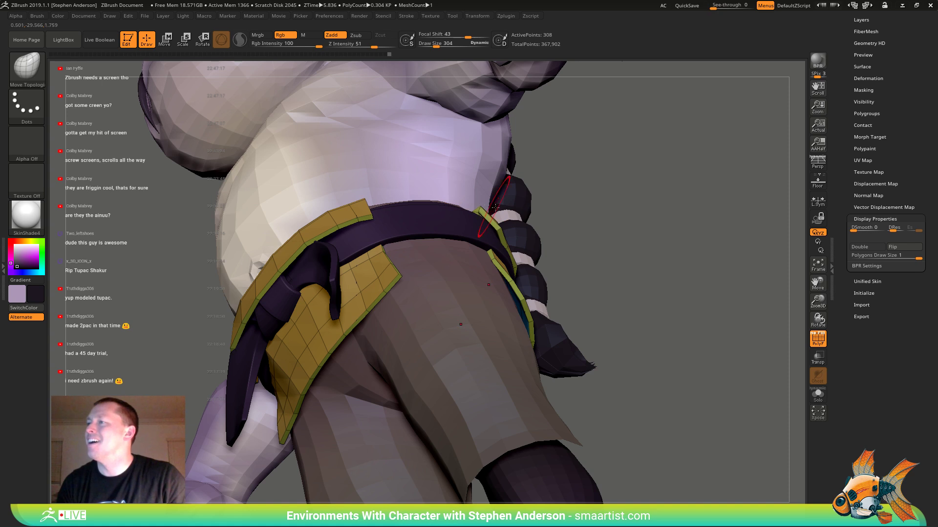
mouse_move(495, 207)
right_mouse_down()
mouse_move(438, 219)
mouse_move(456, 260)
mouse_move(481, 266)
mouse_move(493, 282)
right_mouse_up()
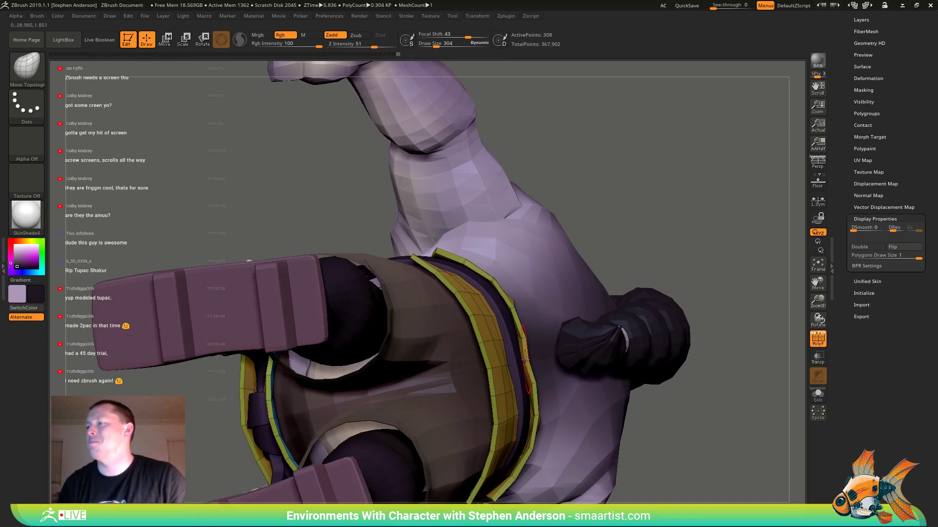
mouse_move(510, 311)
right_mouse_down()
mouse_move(496, 381)
mouse_move(509, 327)
mouse_move(413, 293)
right_mouse_up()
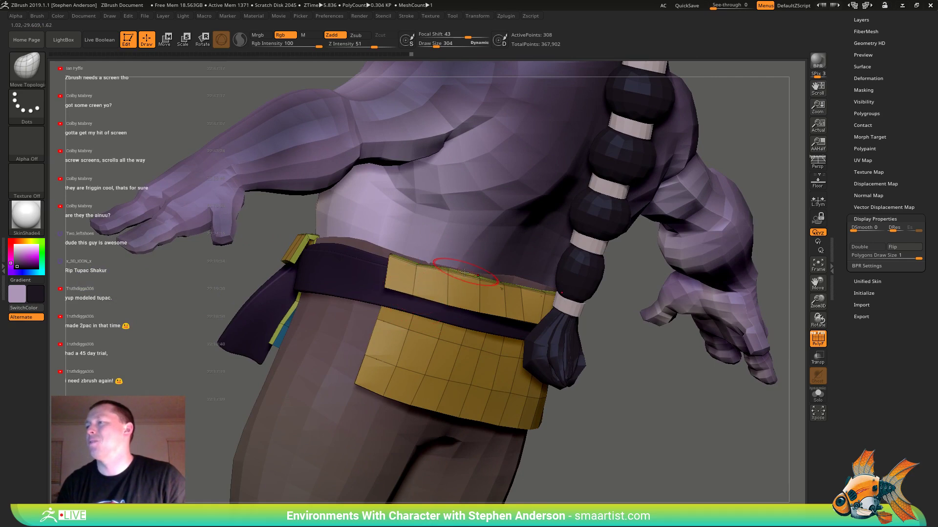
mouse_move(464, 272)
right_mouse_down()
mouse_move(563, 301)
mouse_move(533, 292)
right_mouse_up()
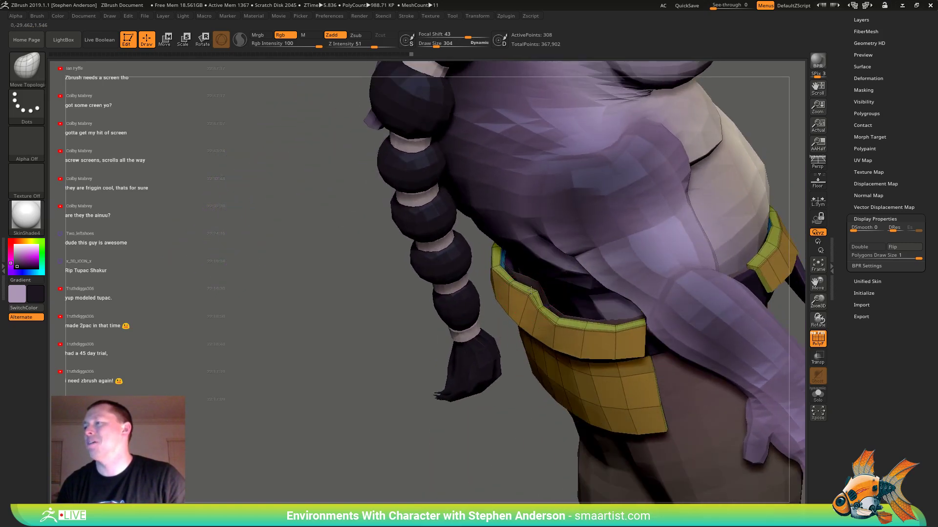
key("ctrl")
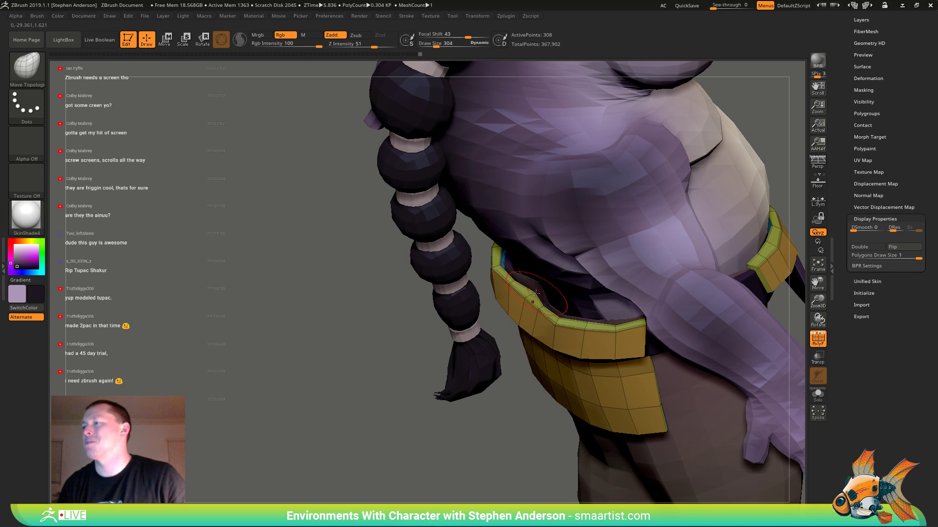
right_click_drag(532, 297, 507, 308)
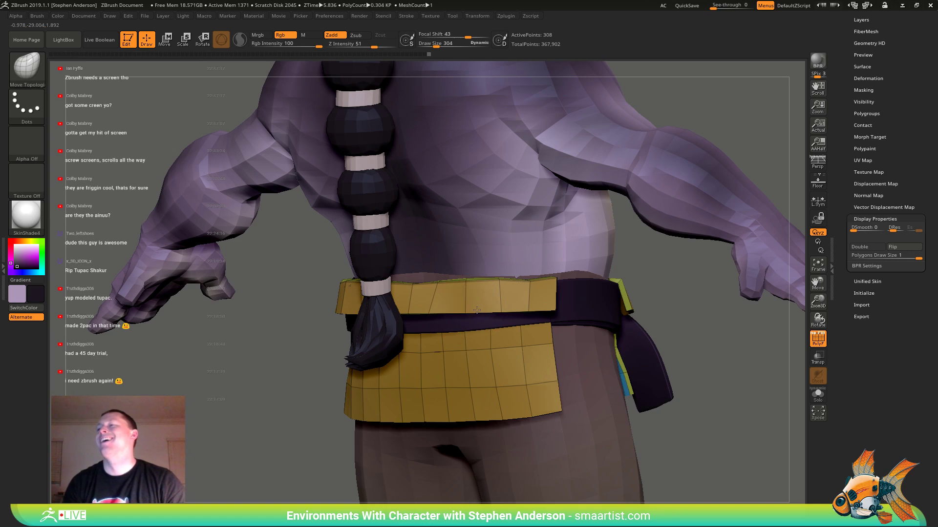
mouse_move(460, 311)
right_mouse_down()
mouse_move(499, 295)
mouse_move(455, 315)
right_mouse_up()
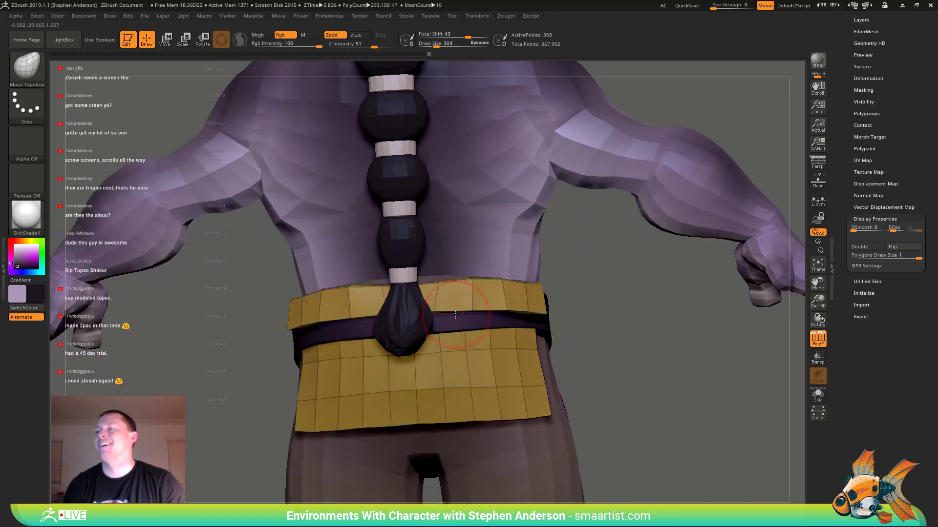
mouse_move(604, 355)
right_mouse_down()
mouse_move(566, 362)
mouse_move(592, 368)
mouse_move(565, 353)
right_mouse_up()
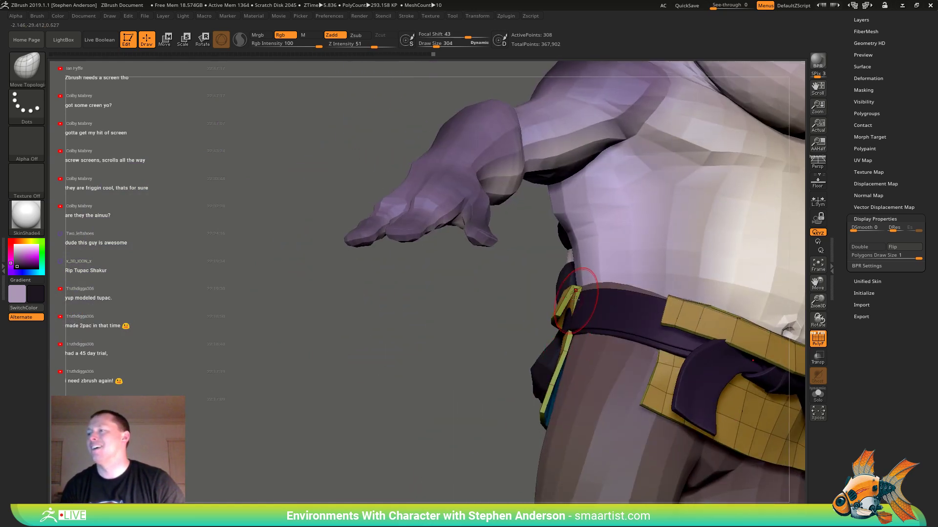
mouse_move(591, 291)
right_mouse_down()
mouse_move(574, 335)
mouse_move(582, 339)
mouse_move(565, 340)
mouse_move(535, 384)
mouse_move(451, 341)
mouse_move(406, 340)
right_mouse_up()
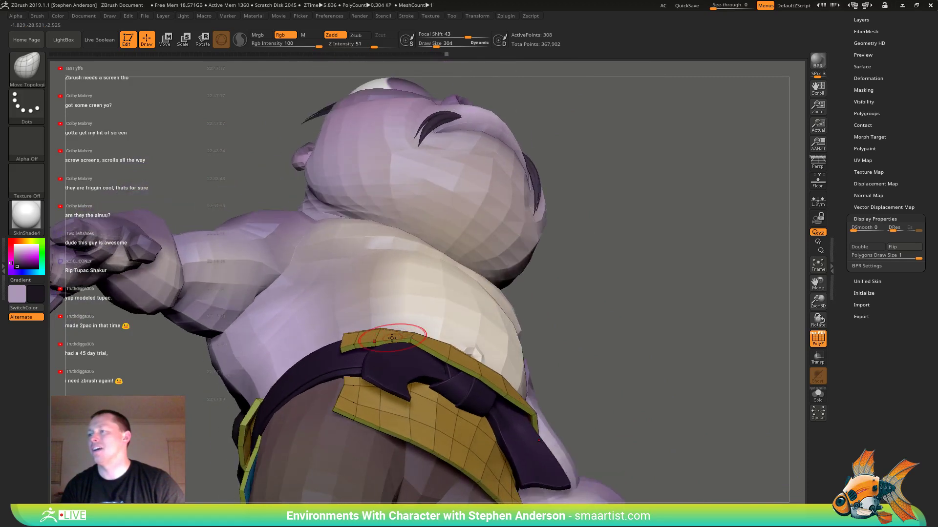
- Adjust the upper edge of the front band toward its side end with the Move Topological brush at draw sizes 575 and 403
mouse_move(373, 332)
right_mouse_down()
mouse_move(411, 342)
mouse_move(415, 333)
mouse_move(425, 347)
mouse_move(464, 341)
right_mouse_up()
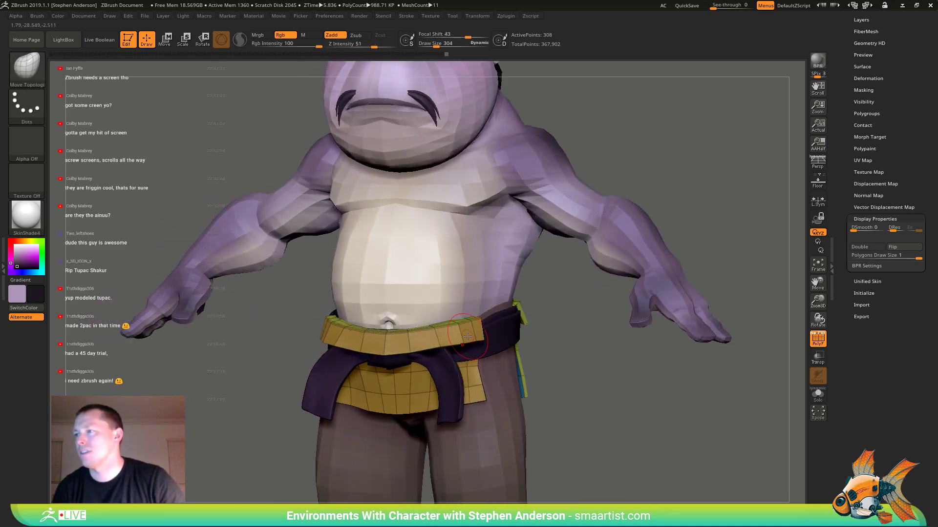
key("bracketright")
key("bracketright")
key("bracketright")
key("bracketright")
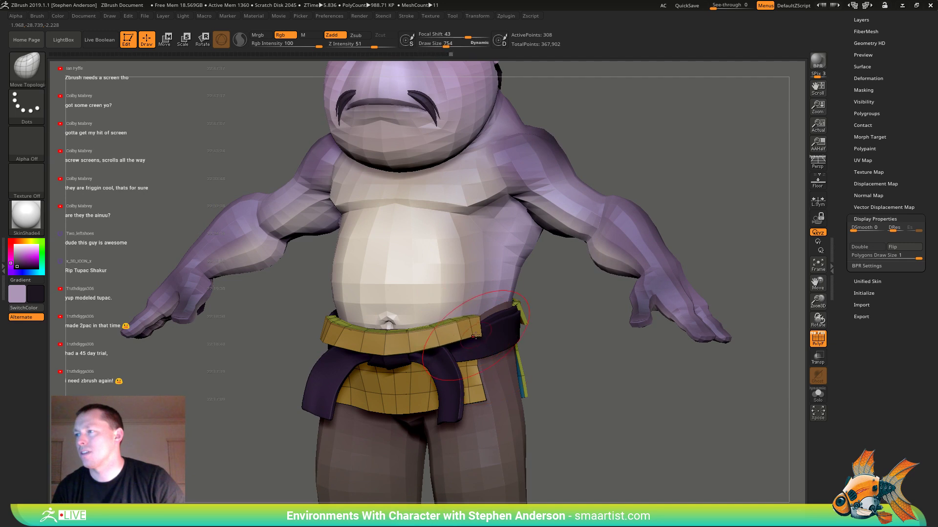
key("ctrl")
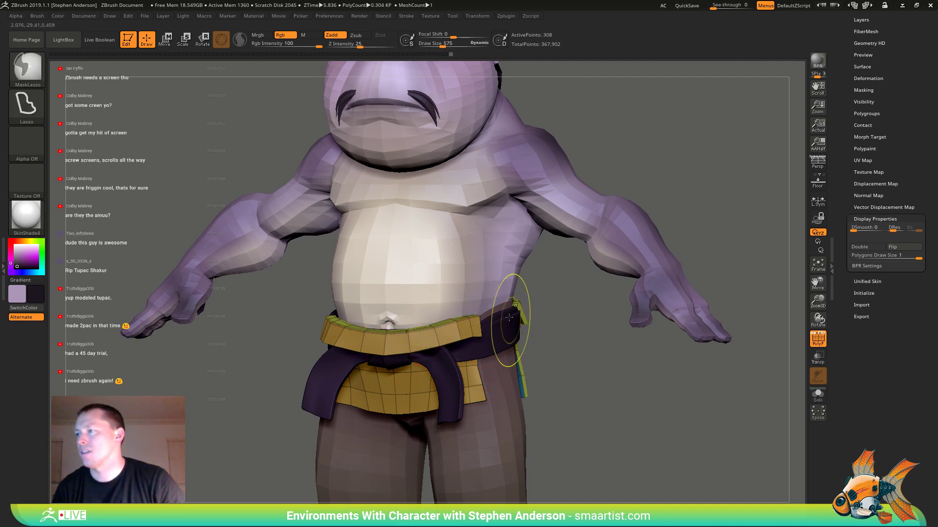
mouse_move(508, 317)
left_mouse_down("ctrl")
mouse_move(445, 303)
mouse_move(426, 337)
mouse_move(461, 344)
left_mouse_up("ctrl")
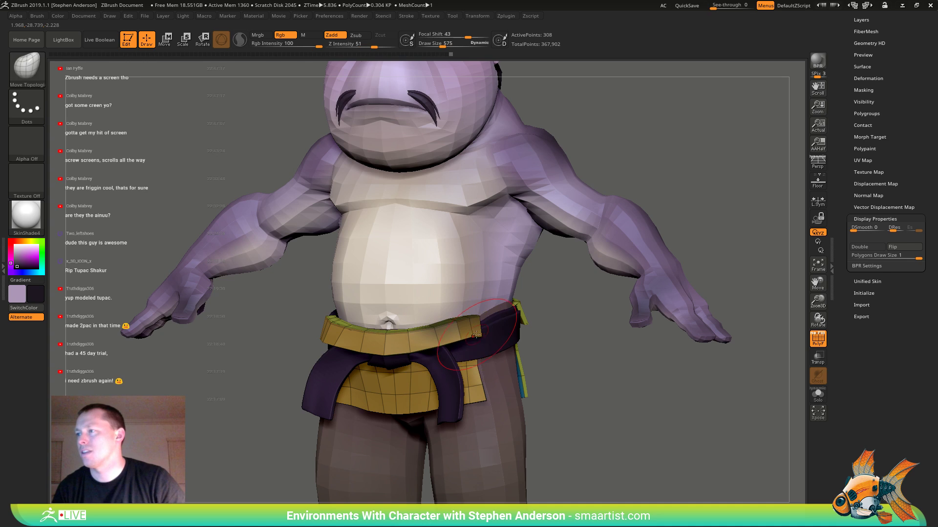
key("bracketleft")
key("bracketleft")
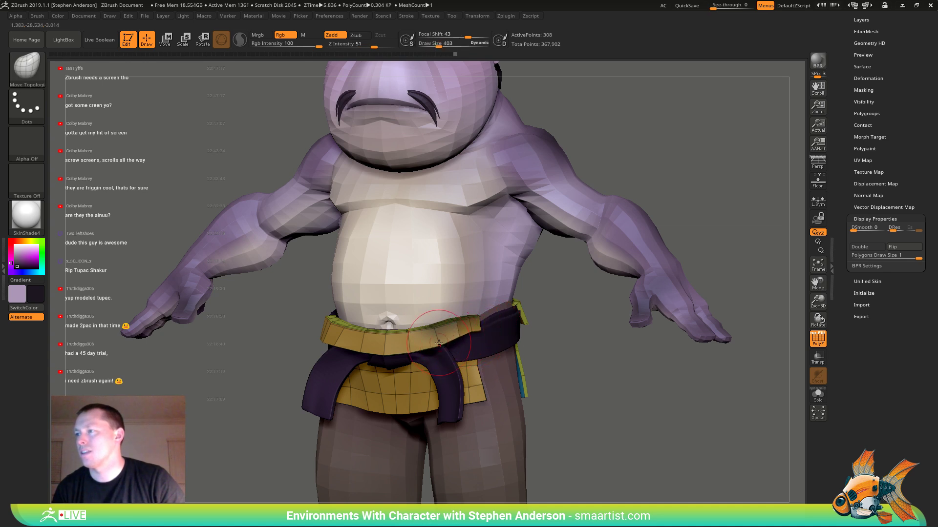
left_click_drag(436, 333, 434, 335)
- Lower the end corner of the front band where it meets the belt at the character's side, using draw size 403
mouse_move(435, 335)
right_mouse_down()
mouse_move(312, 337)
mouse_move(315, 420)
right_mouse_up()
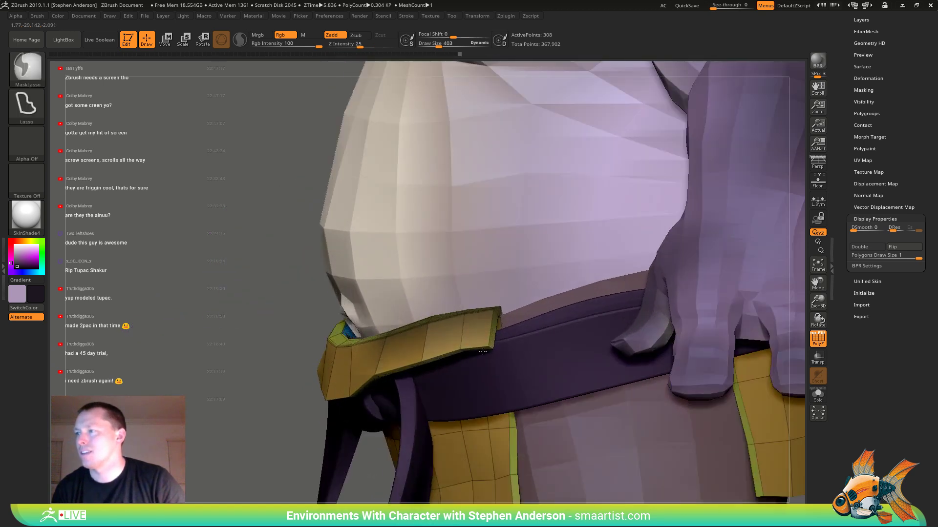
mouse_move(469, 337)
right_mouse_down()
mouse_move(440, 327)
mouse_move(480, 326)
right_mouse_up()
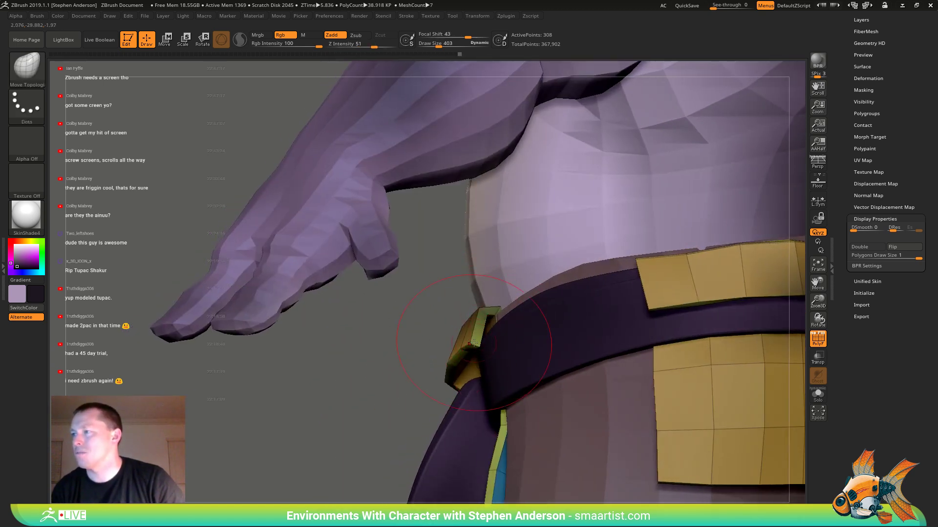
left_click(493, 304, "alt")
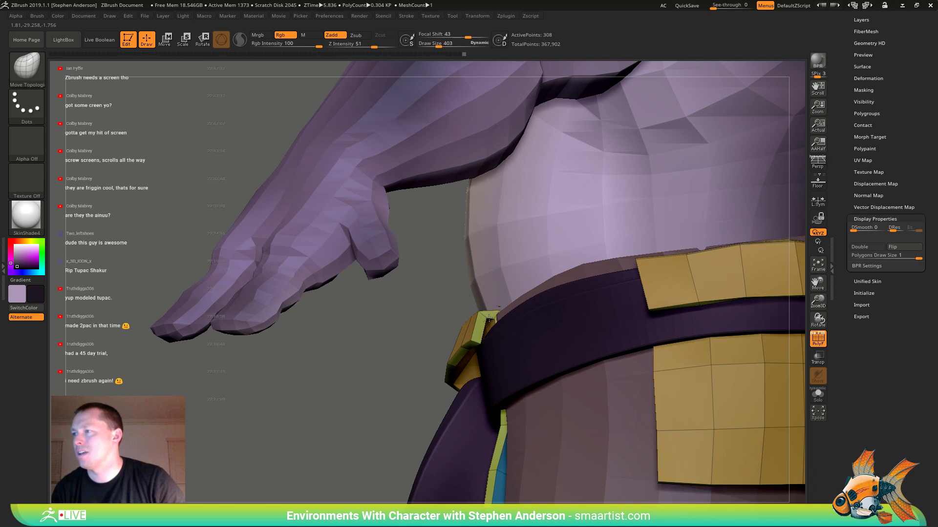
- Even out the front band's upper edge along the belly with the Move Topological brush at draw sizes 272 and 516
mouse_move(486, 329)
right_mouse_down()
mouse_move(446, 335)
mouse_move(595, 311)
mouse_move(604, 318)
right_mouse_up()
key("s")
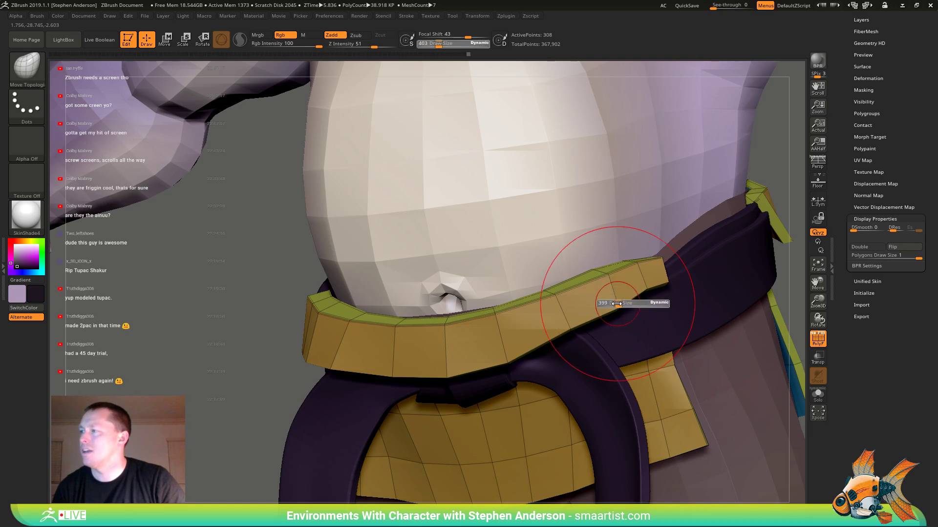
left_click_drag(617, 304, 537, 303)
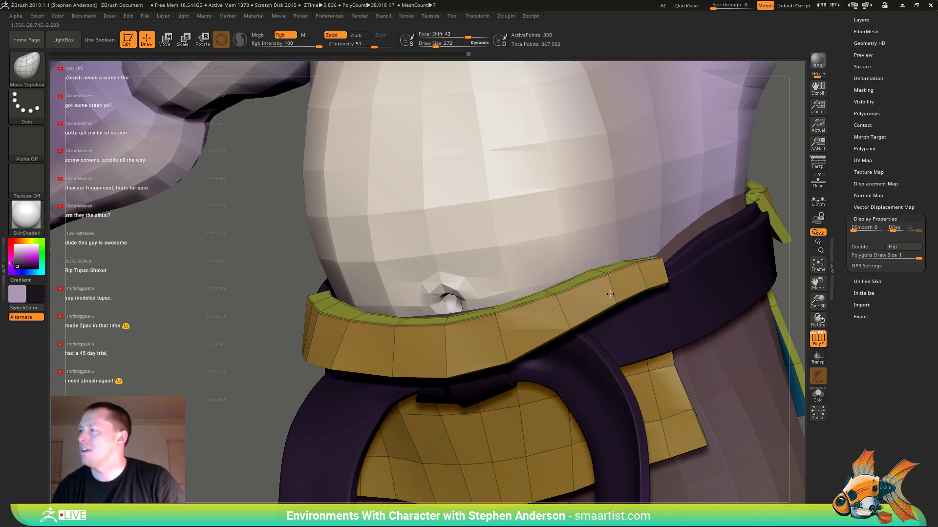
left_click_drag(598, 278, 597, 283)
mouse_move(600, 284)
right_mouse_down("alt")
mouse_move(632, 271)
mouse_move(573, 287)
right_mouse_up("alt")
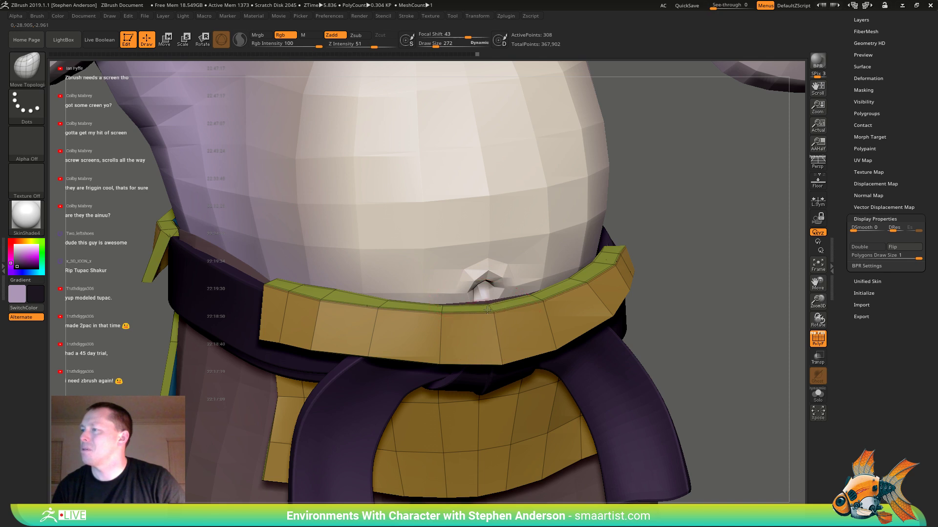
key("s")
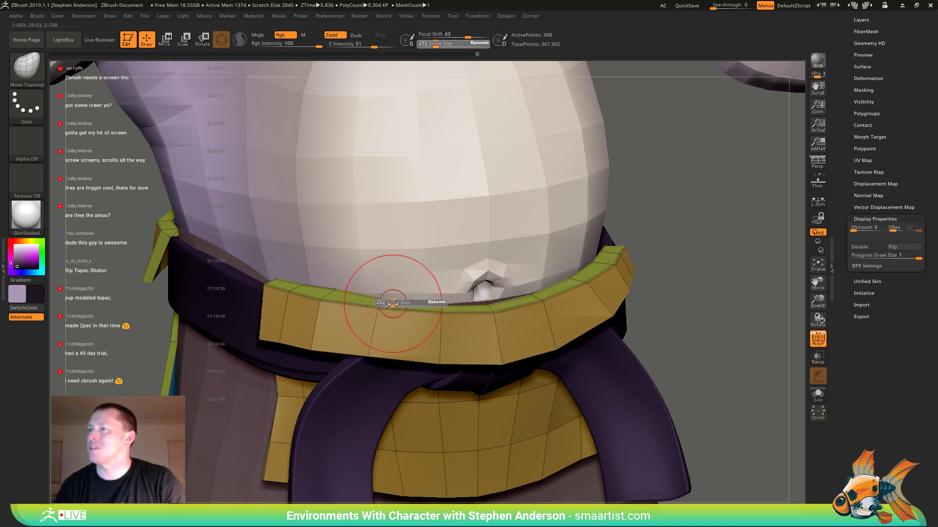
left_click_drag(390, 303, 388, 299)
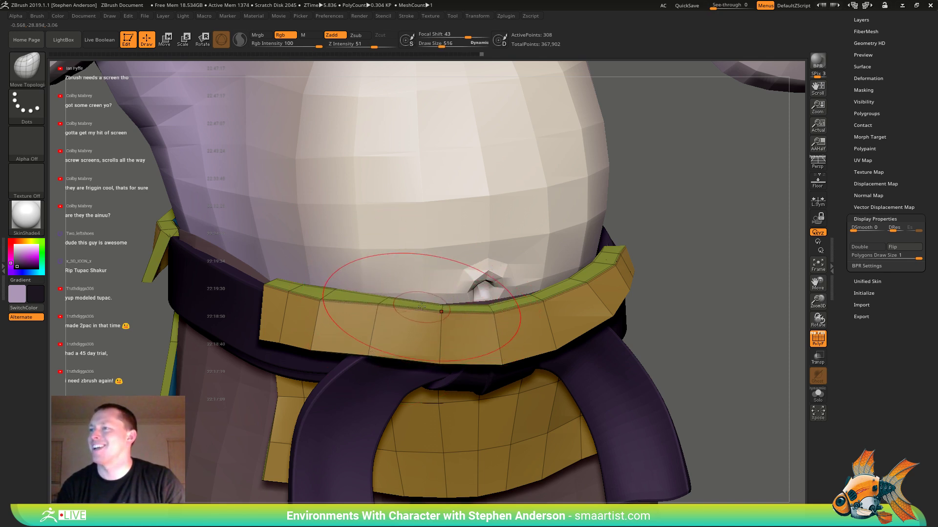
mouse_move(366, 264)
right_mouse_down()
mouse_move(314, 299)
mouse_move(289, 355)
mouse_move(269, 341)
right_mouse_up()
- Pull the front band's lower edge down over the belt with the Move Topological brush at draw size 377
key("s")
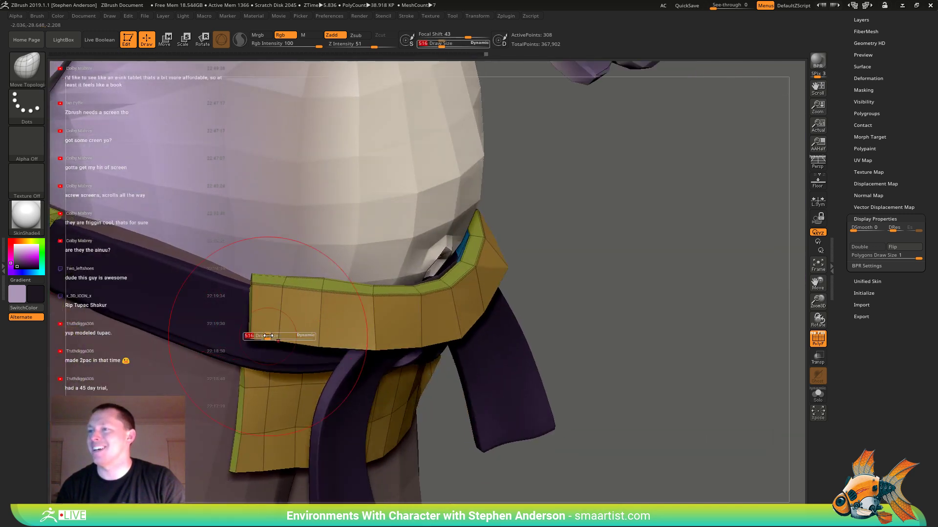
left_click_drag(268, 338, 190, 343)
mouse_move(272, 335)
left_mouse_down()
mouse_move(275, 363)
mouse_move(253, 360)
left_mouse_up()
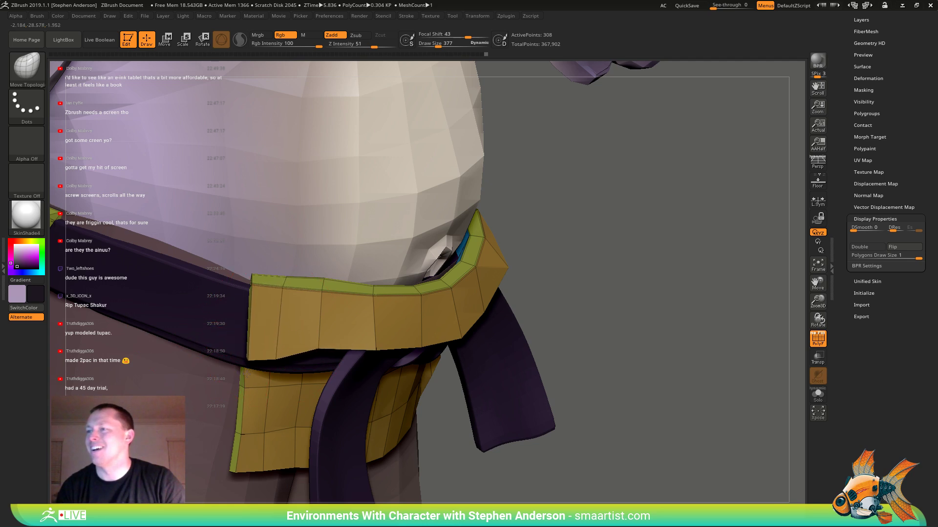
left_click_drag(305, 347, 313, 356)
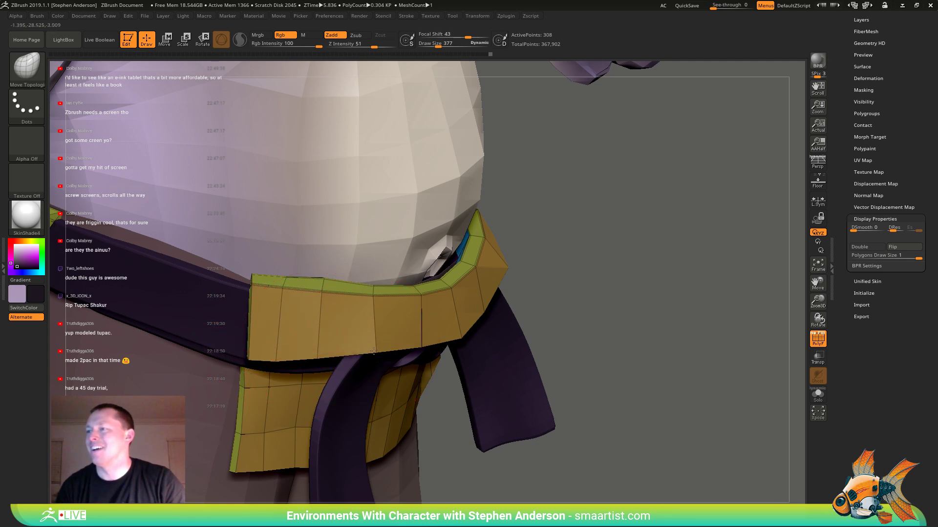
right_click_drag(355, 346, 426, 342)
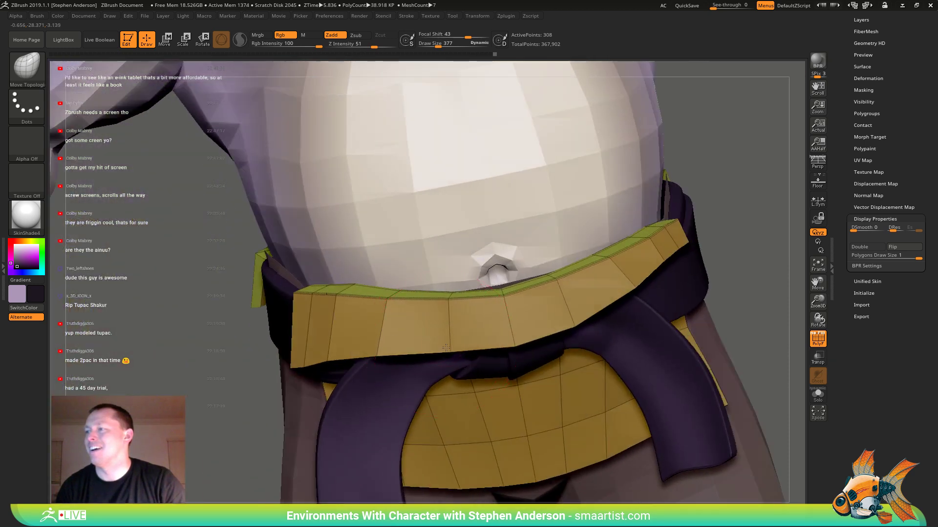
left_click_drag(446, 348, 448, 355)
left_click_drag(378, 360, 379, 365)
right_click_drag(397, 351, 461, 337)
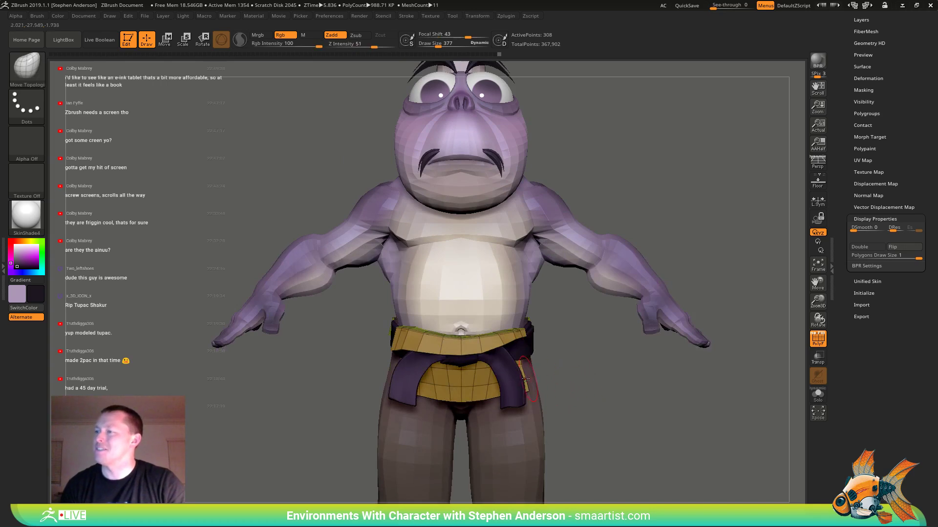
- Reshape the front flap's lower edge into an uneven hem, longer on one side, with Move Topological at draw sizes 1214 and 843
right_click_drag(525, 377, 507, 410, "ctrl")
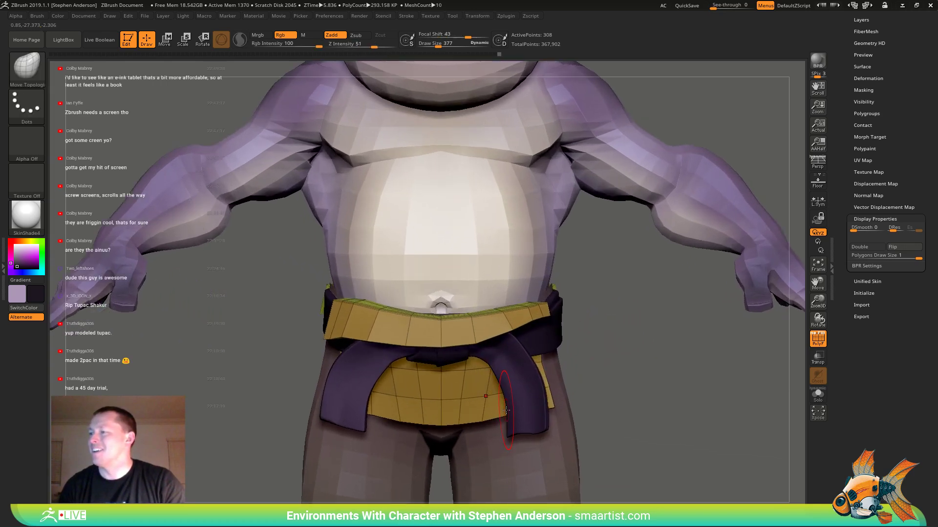
key("s")
left_click_drag(505, 410, 555, 407)
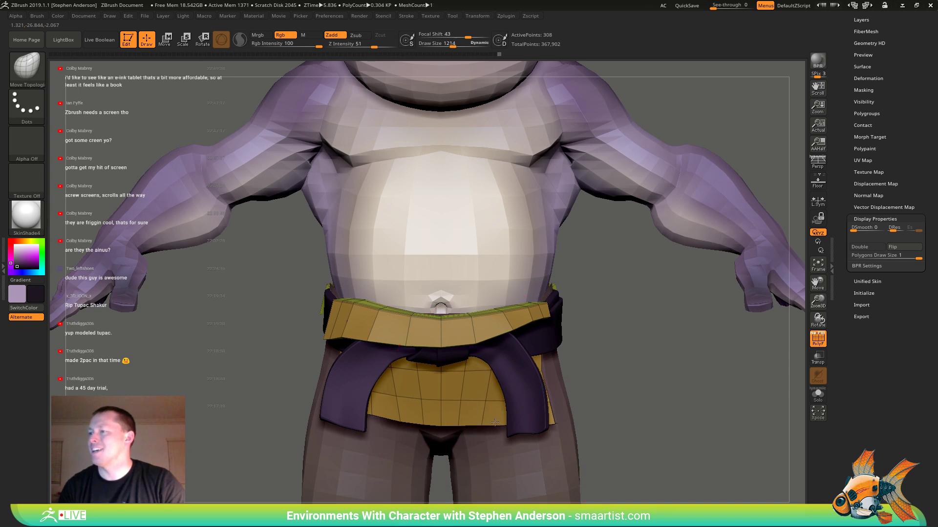
right_click_drag(510, 418, 341, 405)
key("s")
left_click_drag(341, 405, 348, 392)
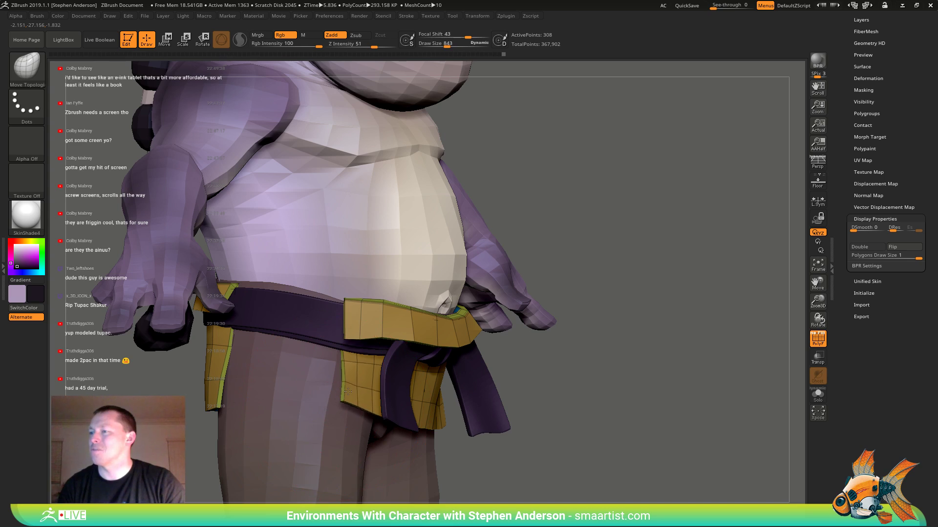
right_click_drag(353, 393, 377, 400)
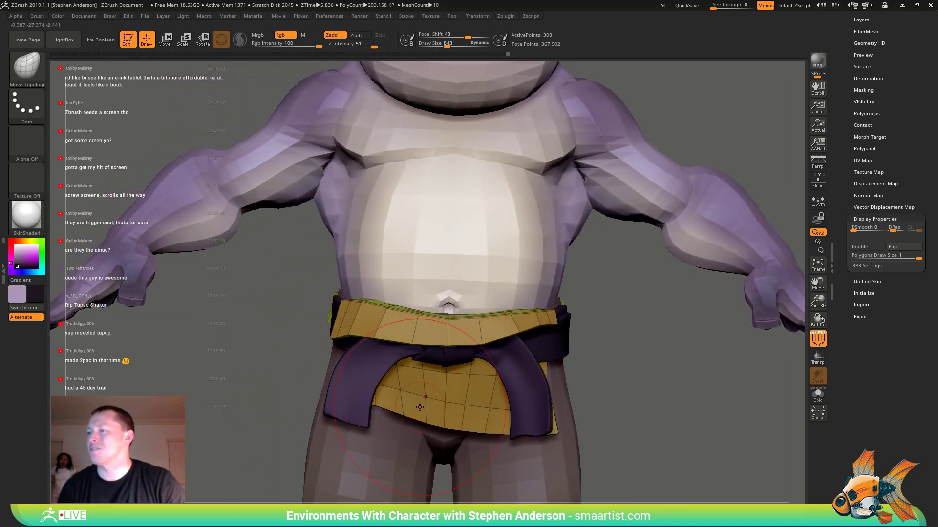
- Reshape the side end of the upper waist cloth flap at the back, reducing the Move Topological draw size to 459
right_click_drag(434, 403, 459, 363, "ctrl")
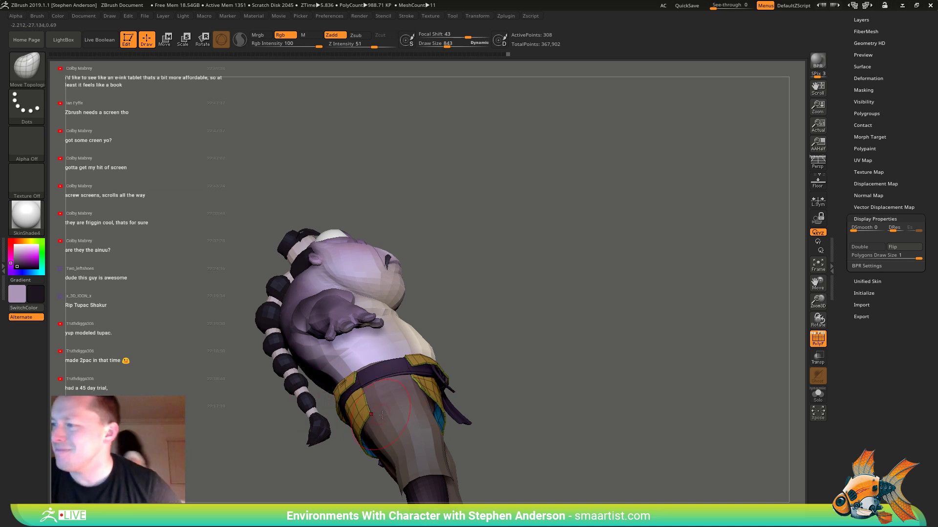
left_click_drag(254, 406, 344, 380)
mouse_move(343, 380)
right_mouse_down("ctrl")
mouse_move(349, 415)
mouse_move(406, 376)
mouse_move(365, 381)
mouse_move(388, 327)
right_mouse_up("ctrl")
right_click_drag(407, 296, 410, 263)
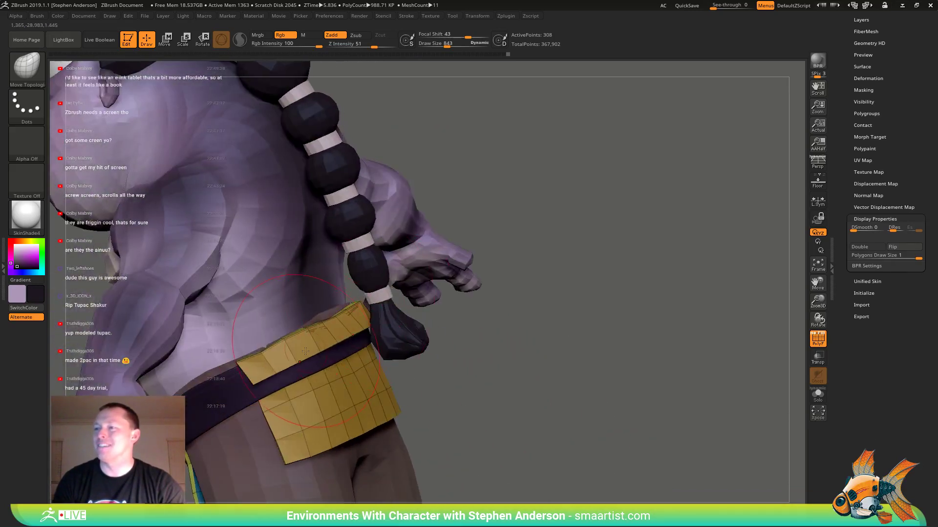
key("s")
left_click_drag(272, 362, 269, 361)
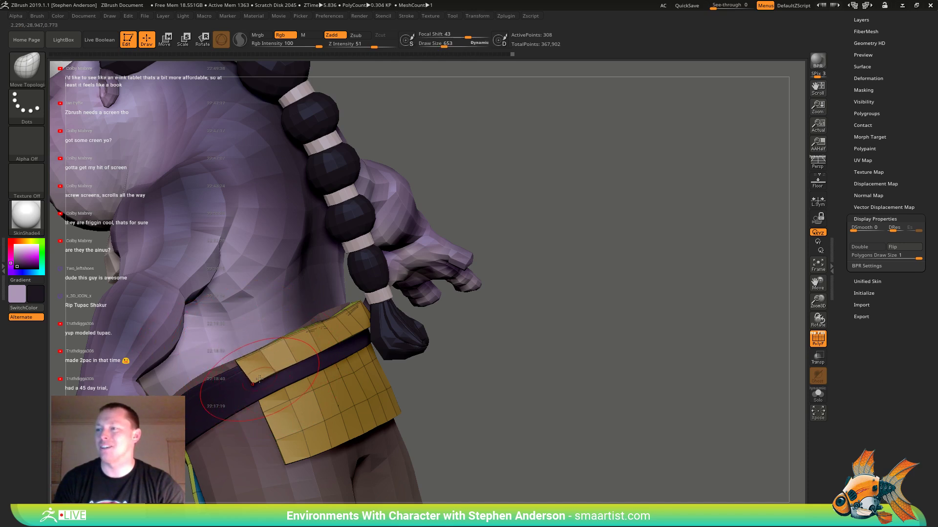
key("s")
left_click_drag(259, 380, 285, 408)
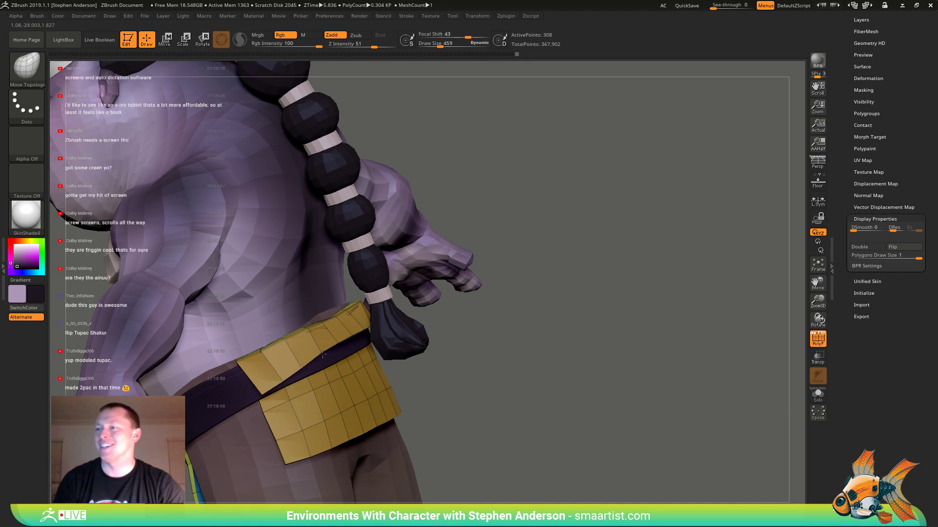
- Adjust the opposite end and lower edge of the upper back flap where it meets the belt
left_click_drag(454, 342, 346, 337)
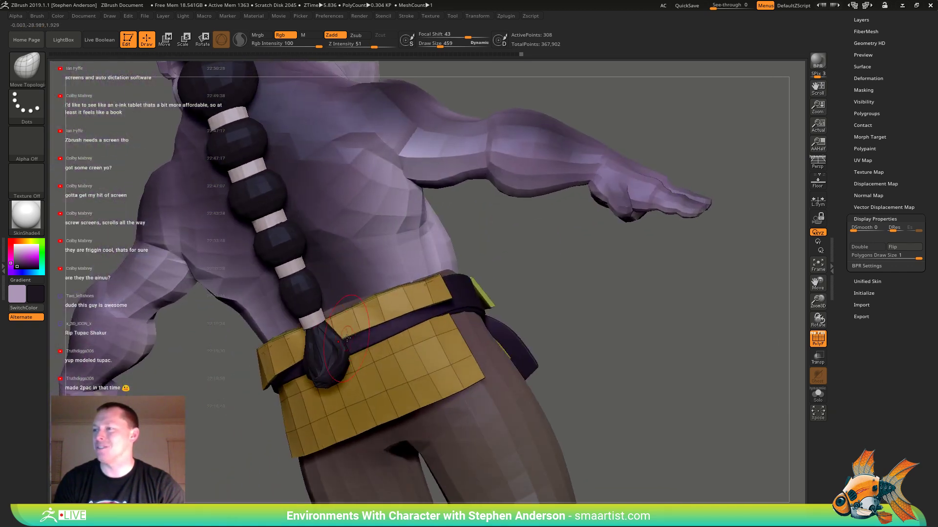
left_click_drag(384, 311, 391, 293)
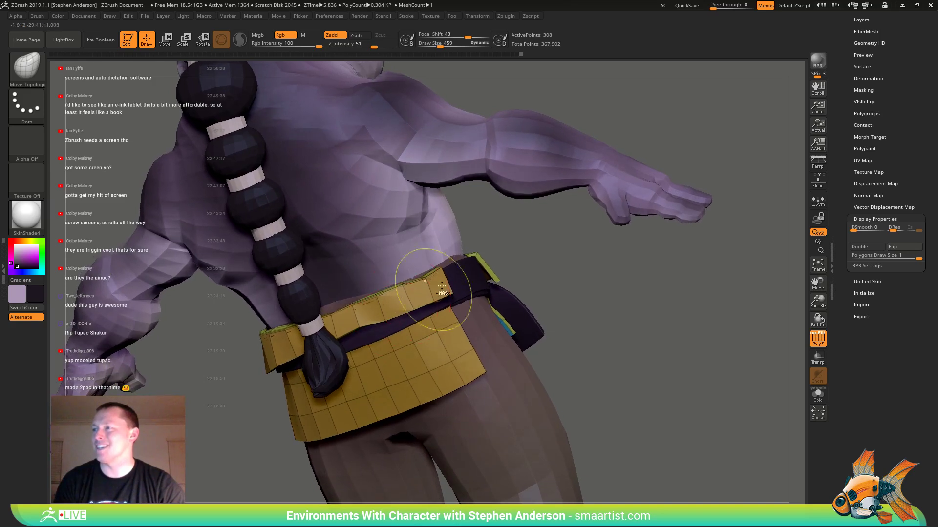
mouse_move(511, 247)
left_mouse_down("ctrl")
mouse_move(388, 256)
mouse_move(313, 293)
mouse_move(341, 327)
mouse_move(439, 293)
left_mouse_up("ctrl")
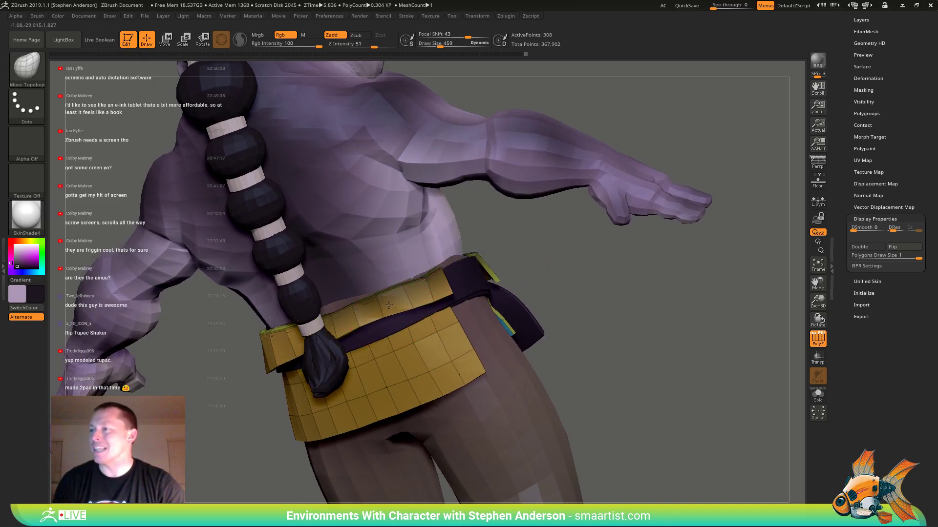
left_click_drag(435, 293, 430, 279)
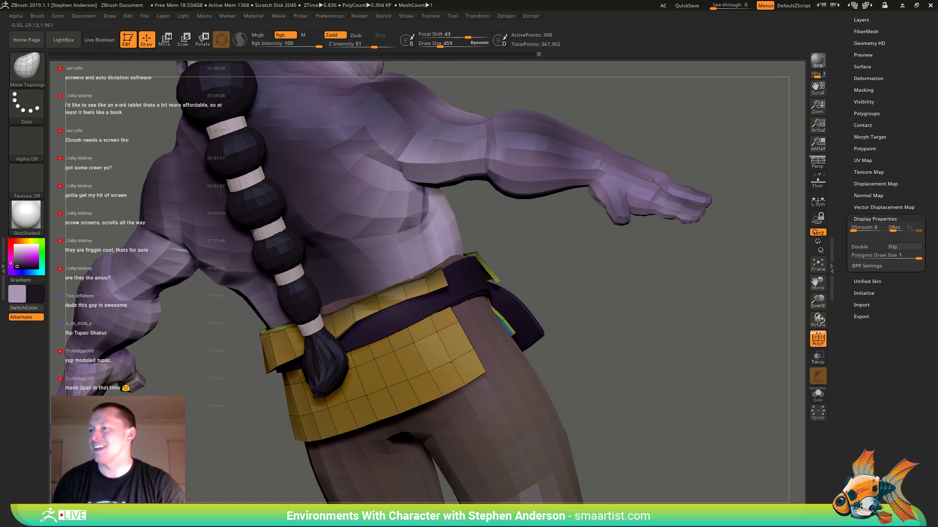
mouse_move(379, 322)
right_mouse_down()
mouse_move(421, 317)
mouse_move(379, 319)
right_mouse_up()
mouse_move(430, 372)
right_mouse_down()
mouse_move(448, 372)
mouse_move(431, 377)
right_mouse_up()
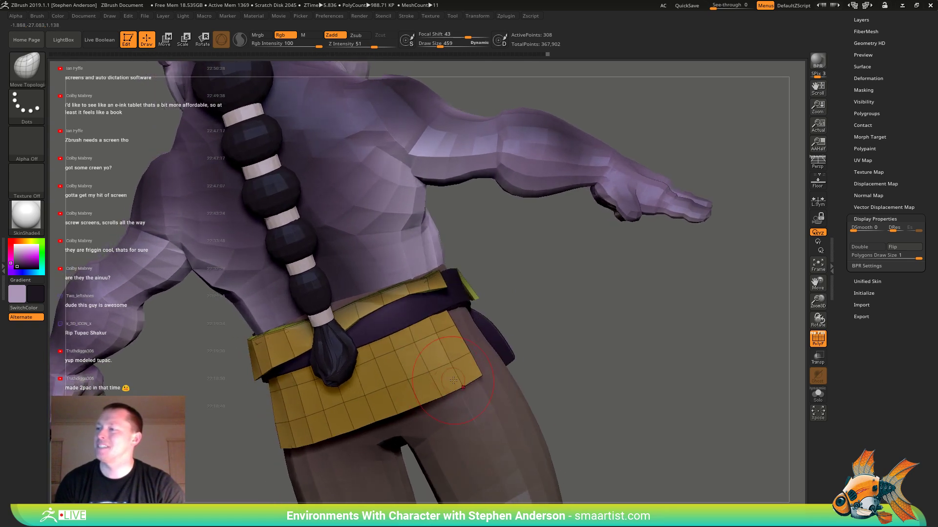
- Set the draw size to 1037 and reshape the lower corners and hem of the waist cloth's back flap
key("s")
mouse_move(455, 381)
left_mouse_down()
mouse_move(478, 401)
mouse_move(488, 395)
mouse_move(401, 417)
left_mouse_up()
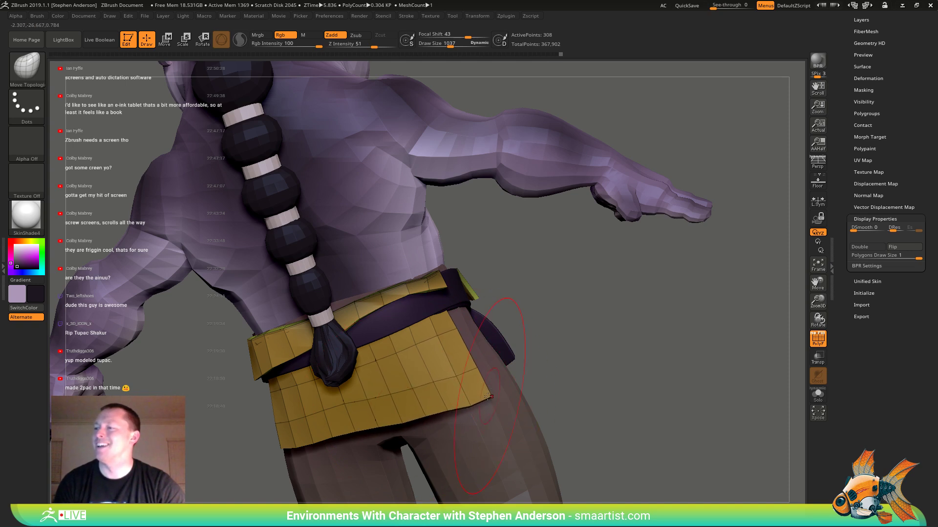
right_click_drag(488, 387, 457, 374)
left_click_drag(301, 434, 304, 419)
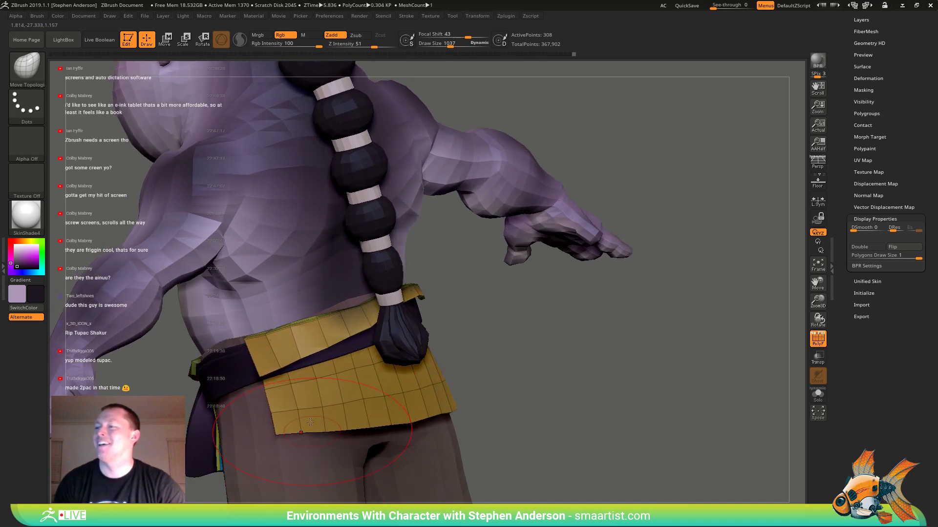
right_click_drag(320, 432, 342, 423)
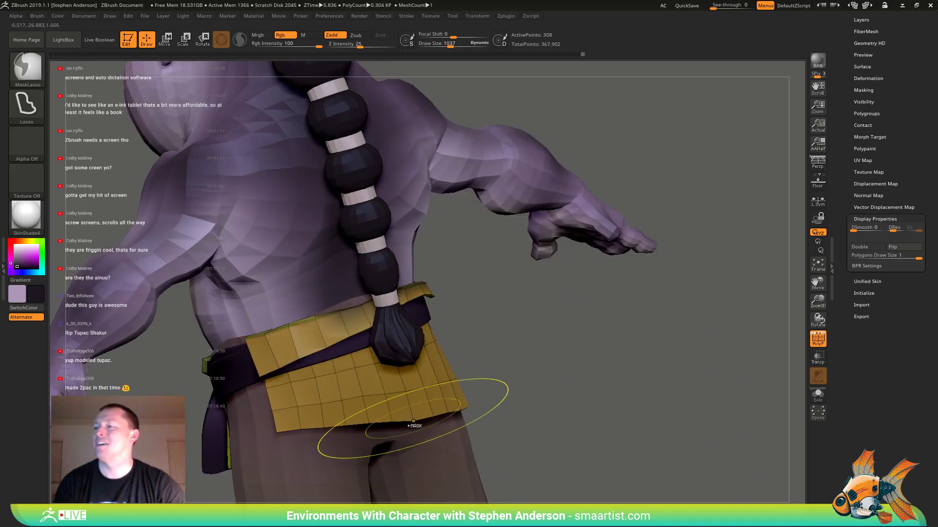
- Hide the polygroup wireframe and fill the waist cloth with the dark purple colour
right_click_drag(410, 385, 484, 372, "ctrl")
key("shift+f")
mouse_move(492, 415)
right_mouse_down()
mouse_move(468, 434)
mouse_move(361, 271)
mouse_move(371, 147)
right_mouse_up()
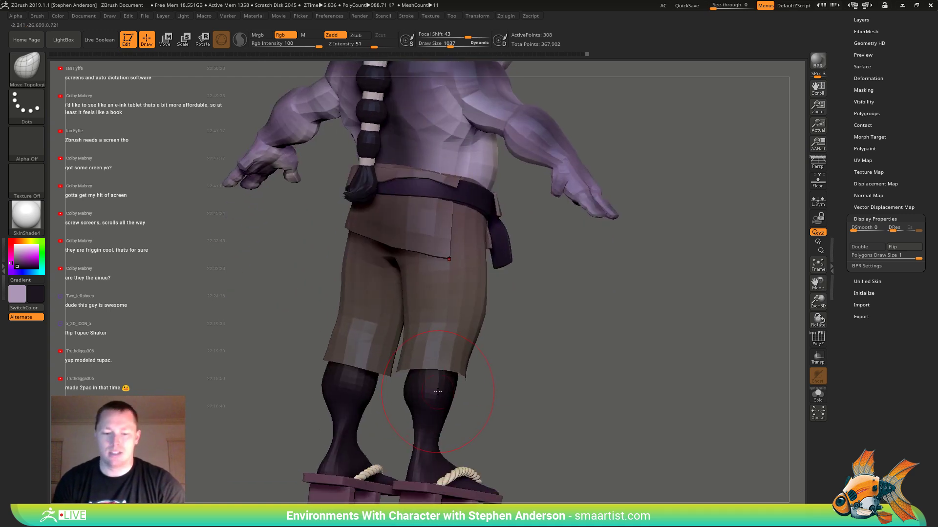
left_click(58, 16)
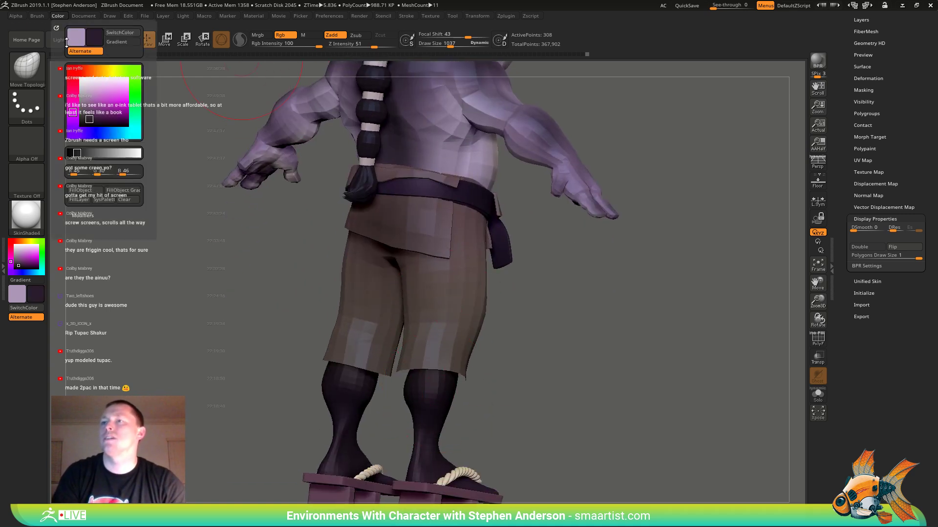
left_click(89, 190)
right_click_drag(708, 298, 524, 354)
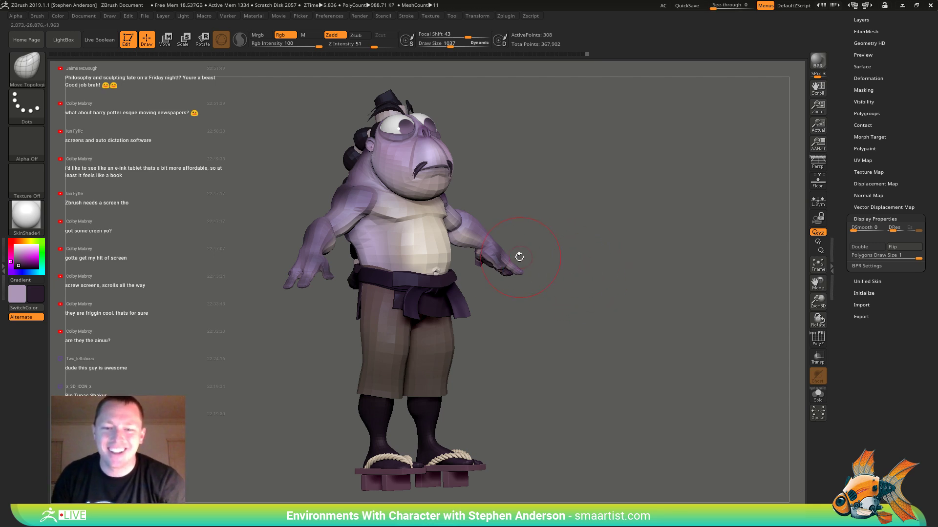
- Show the wireframe and refine the waist cloth's fit around the hips from below, using a draw size of 492
mouse_move(519, 257)
left_mouse_down()
mouse_move(565, 261)
mouse_move(588, 312)
mouse_move(632, 318)
mouse_move(645, 306)
mouse_move(398, 293)
mouse_move(378, 352)
mouse_move(396, 362)
left_mouse_up()
key("shift+f")
key("s")
mouse_move(407, 371)
right_mouse_down()
mouse_move(361, 341)
mouse_move(376, 351)
mouse_move(354, 322)
mouse_move(342, 273)
mouse_move(333, 293)
right_mouse_up()
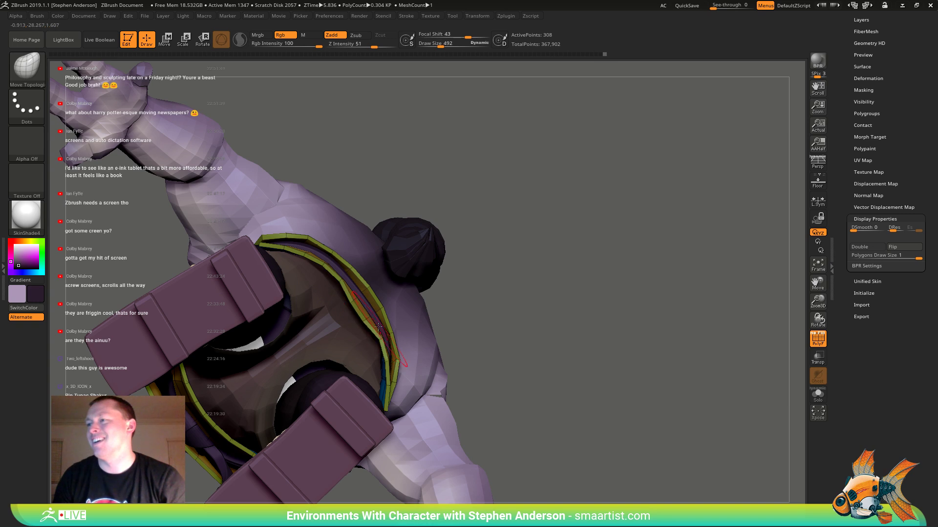
right_click_drag(378, 326, 369, 278)
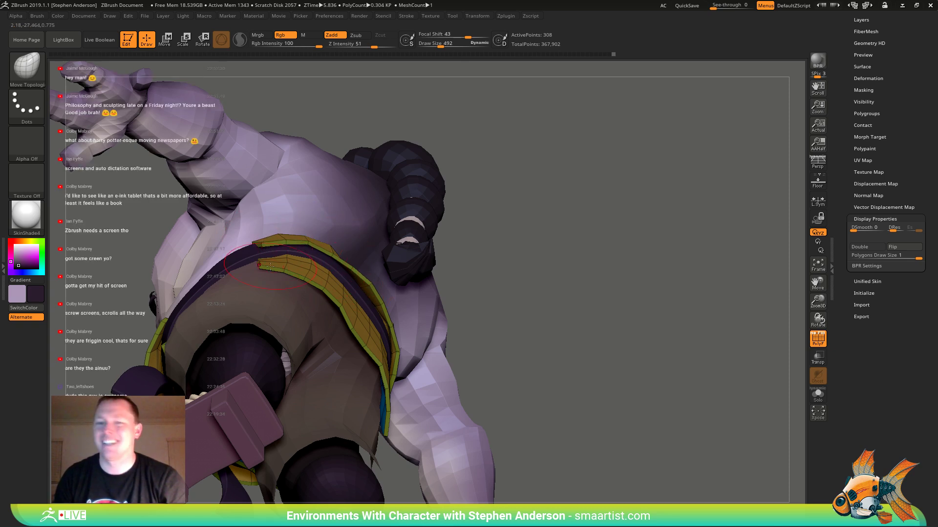
mouse_move(270, 266)
right_mouse_down()
mouse_move(258, 283)
mouse_move(261, 252)
mouse_move(282, 250)
right_mouse_up()
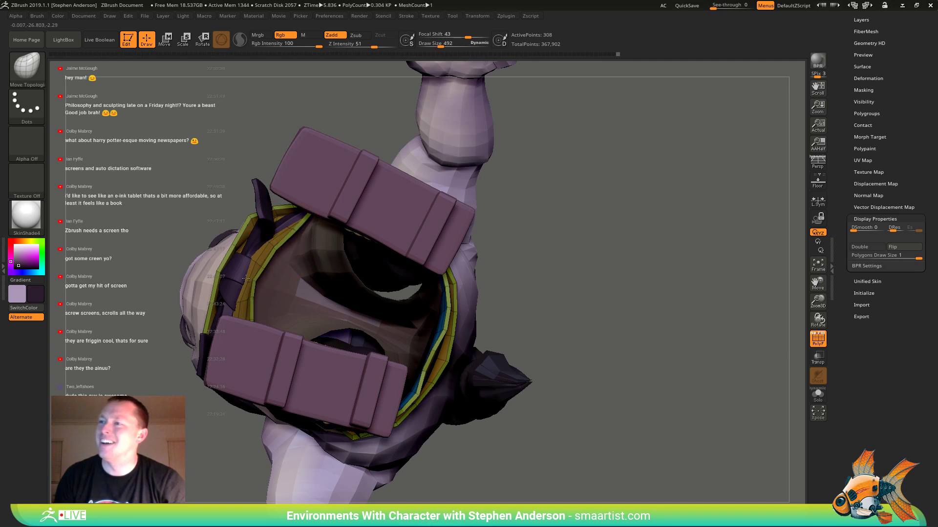
mouse_move(286, 262)
right_mouse_down()
mouse_move(300, 273)
mouse_move(290, 259)
mouse_move(274, 265)
mouse_move(273, 278)
mouse_move(304, 285)
mouse_move(350, 324)
mouse_move(563, 360)
mouse_move(496, 352)
mouse_move(508, 371)
mouse_move(523, 345)
mouse_move(503, 378)
mouse_move(505, 361)
right_mouse_up()
- Hide the wireframe and try filling the waist cloth with a lighter purple sampled from the model
key("shift+f")
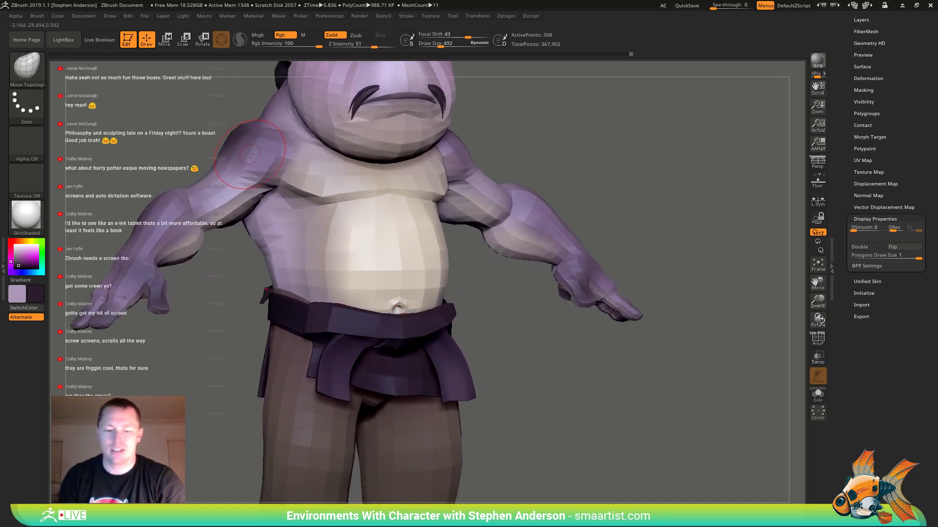
key("c")
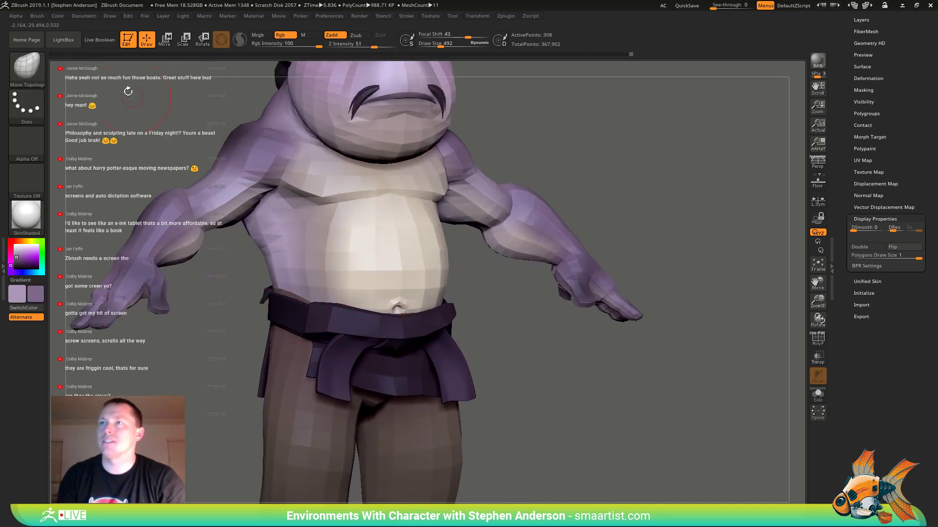
left_click(59, 17)
left_click(81, 190)
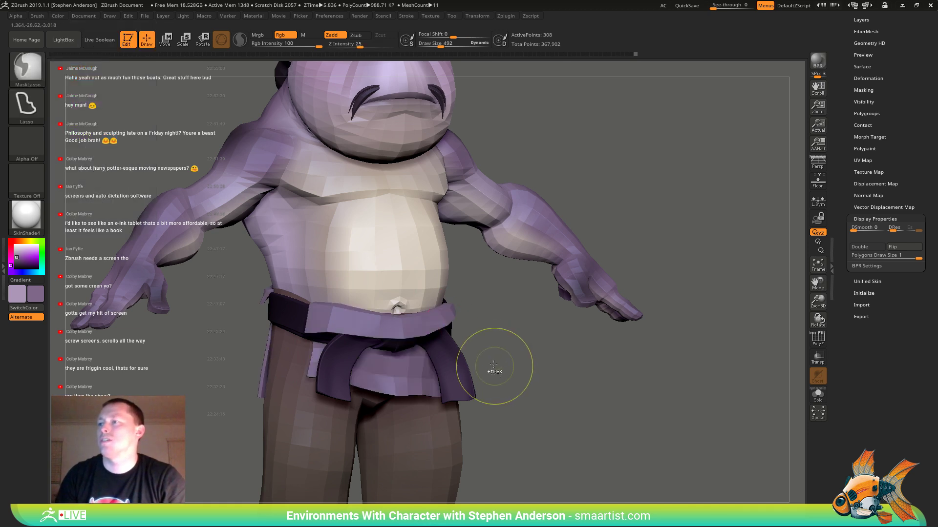
- Sample a dark purple from the model and fill the waist cloth with it
left_click_drag(493, 370, 510, 362, "alt")
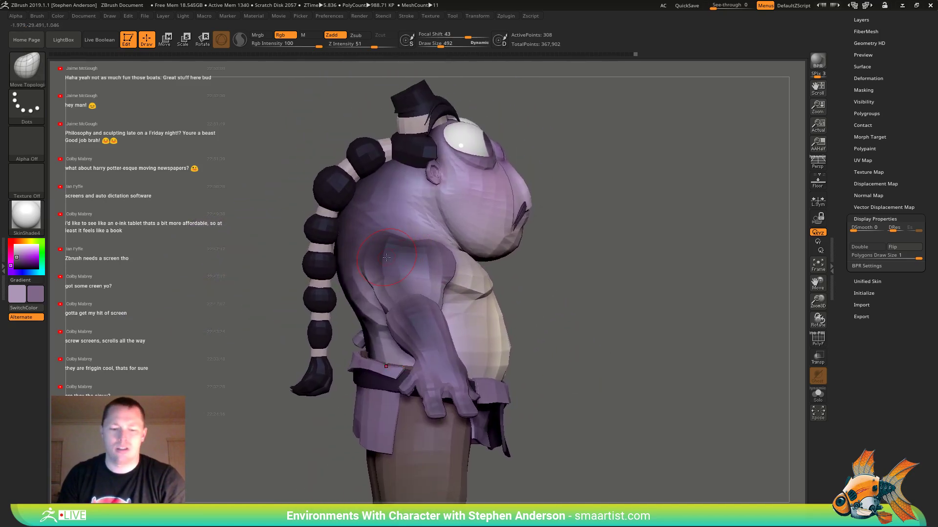
key("c")
left_click(58, 16)
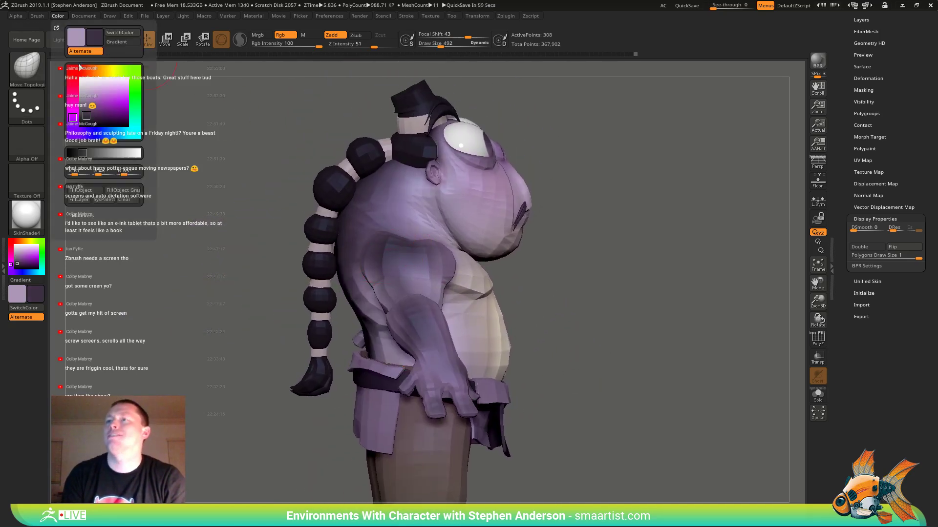
left_click(84, 192)
left_click_drag(586, 288, 562, 325)
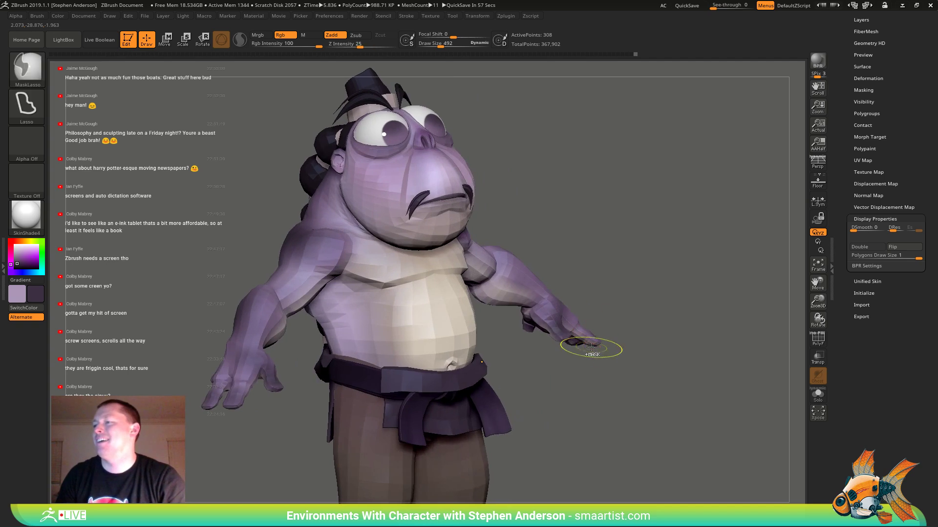
- Select the Legs subtool and fill it with the same dark purple
mouse_move(591, 348)
right_mouse_down("ctrl")
mouse_move(586, 405)
mouse_move(605, 352)
mouse_move(566, 349)
mouse_move(530, 305)
right_mouse_up("ctrl")
mouse_move(529, 305)
right_mouse_down()
mouse_move(464, 320)
mouse_move(459, 424)
mouse_move(433, 449)
right_mouse_up()
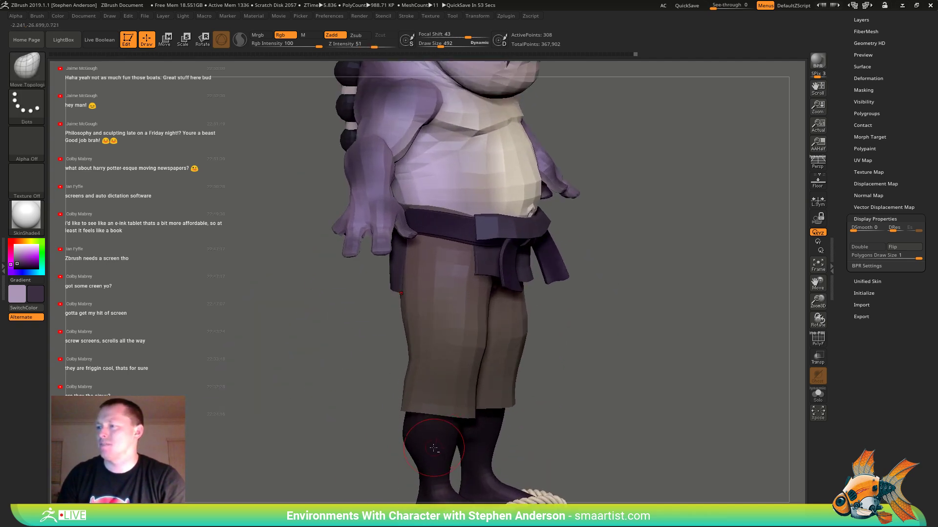
left_click(62, 16)
left_click(83, 193)
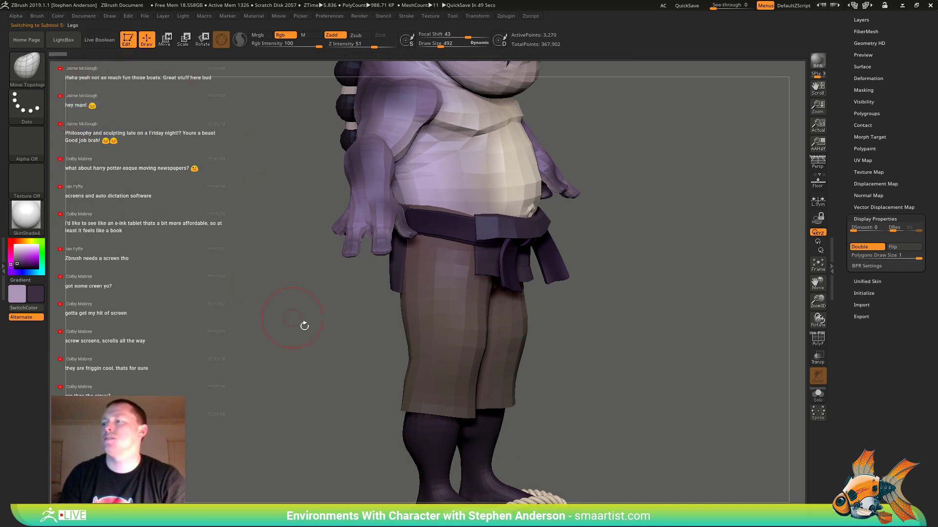
- Select the Sandles subtool, isolate its wooden bases and combine them into one polygroup
mouse_move(304, 324)
right_mouse_down("alt")
mouse_move(283, 254)
mouse_move(281, 190)
right_mouse_up("alt")
mouse_move(474, 293)
right_mouse_down()
mouse_move(431, 295)
mouse_move(489, 341)
mouse_move(481, 358)
mouse_move(454, 349)
mouse_move(421, 356)
mouse_move(415, 386)
mouse_move(362, 355)
right_mouse_up()
left_click(362, 355, "alt")
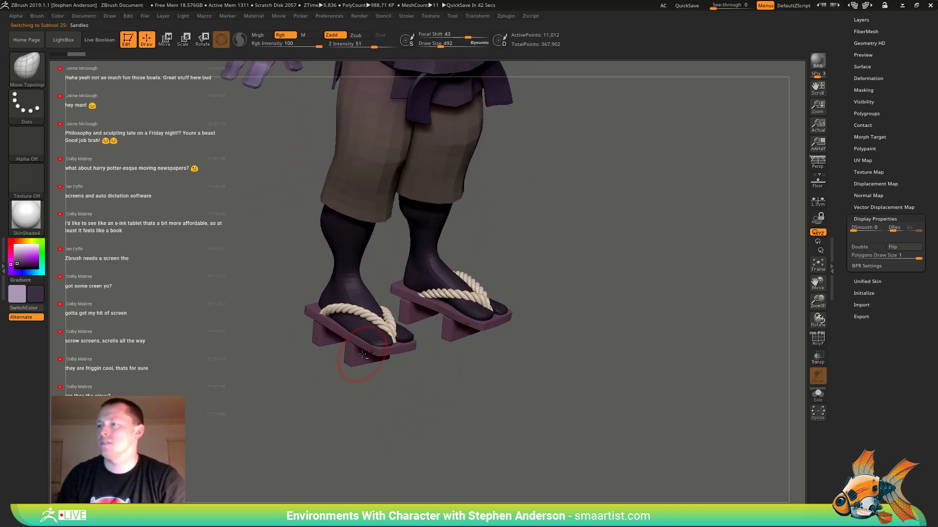
key("shift+f")
mouse_move(361, 362)
right_mouse_down()
mouse_move(335, 352)
mouse_move(403, 349)
mouse_move(370, 357)
right_mouse_up()
left_click(370, 358, "ctrl+shift")
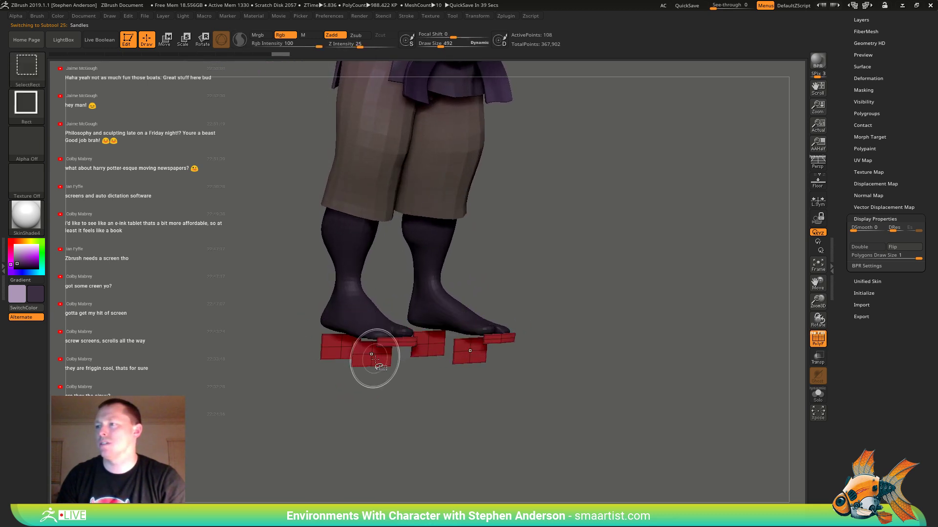
left_click(386, 381, "ctrl+shift")
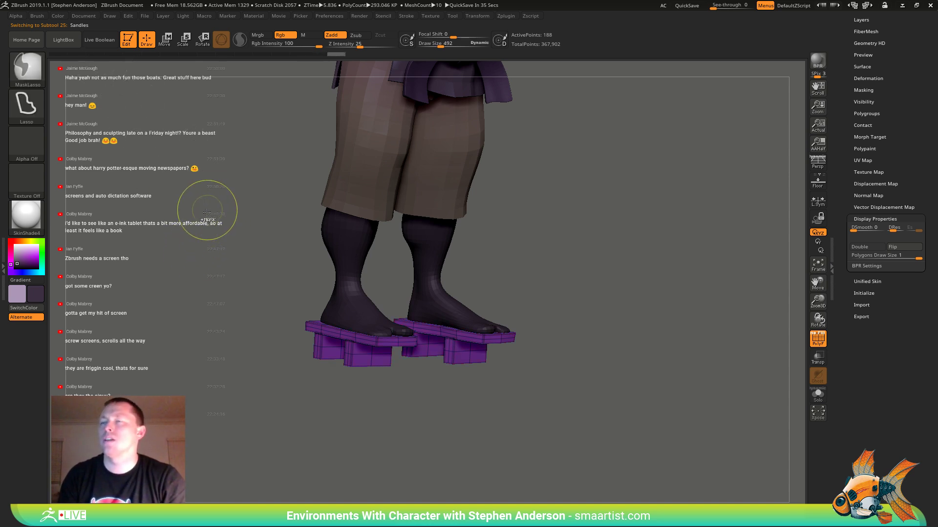
- Invert the visibility to isolate the rope straps, assign them a single polygroup and show the whole sandals
left_click_drag(207, 215, 225, 267, "ctrl+shift")
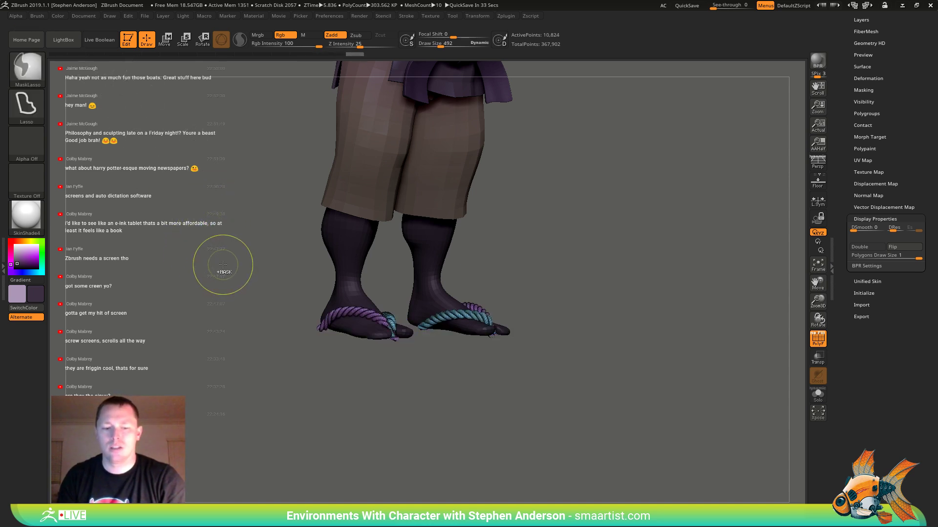
key("ctrl+w")
left_click(215, 254, "ctrl+shift")
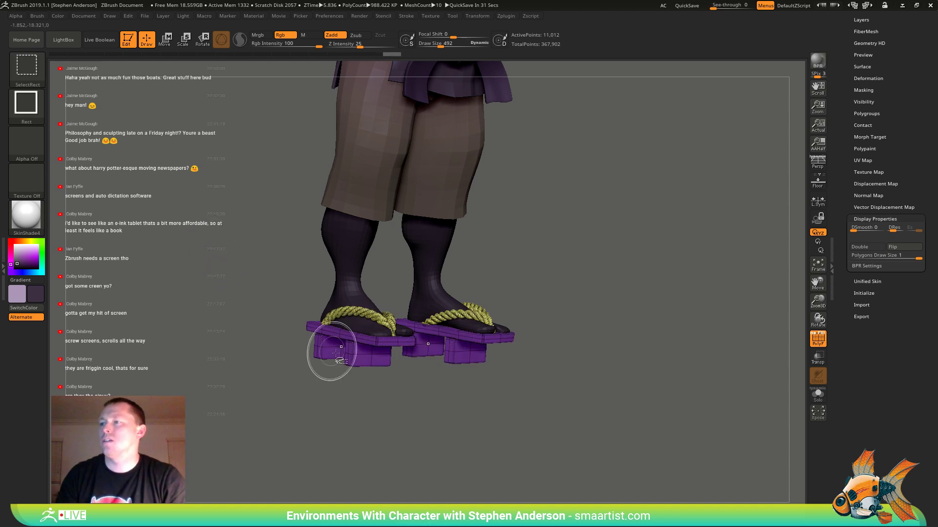
- Isolate the wooden sandal bases, fill them with the dark purple, and restore the full sandals without wireframe
left_click(350, 362, "ctrl+shift")
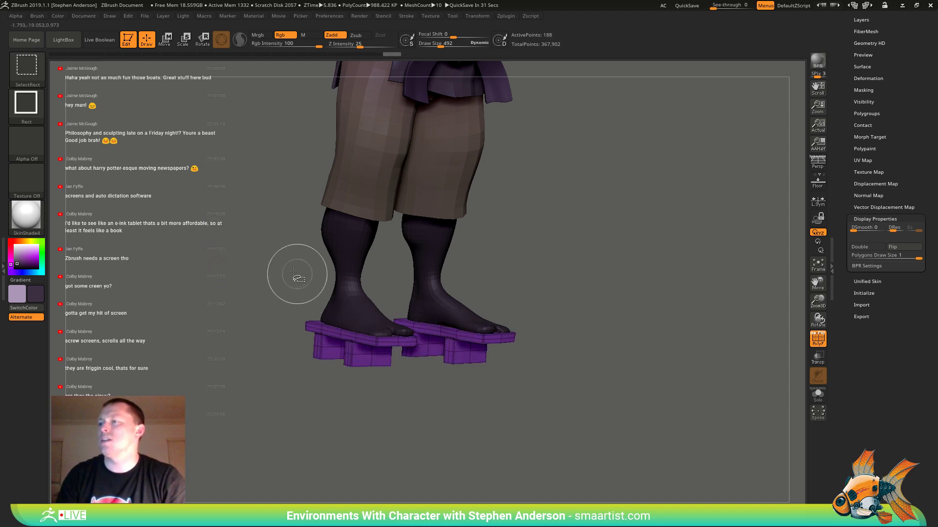
left_click(60, 15)
left_click(83, 193)
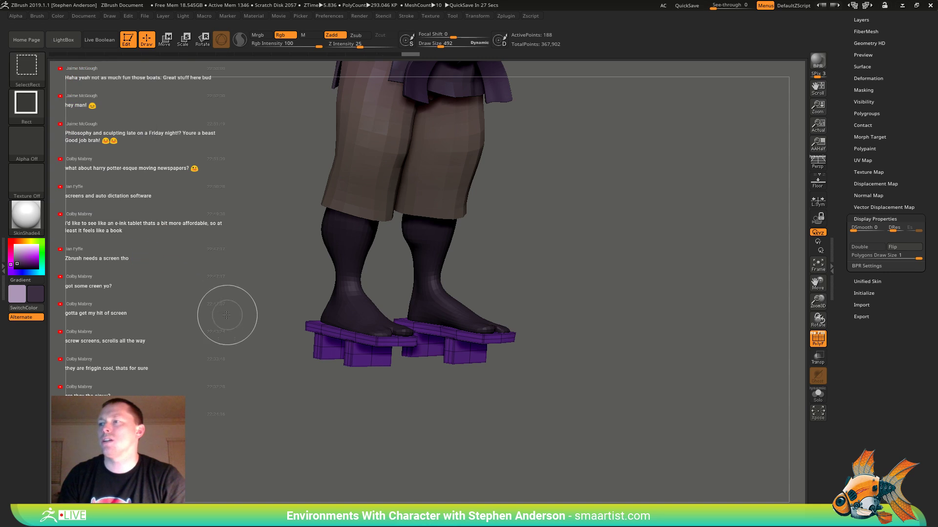
left_click(228, 315, "ctrl+shift")
key("shift+f")
mouse_move(570, 358)
left_mouse_down()
mouse_move(505, 352)
mouse_move(579, 356)
left_mouse_up()
key("f")
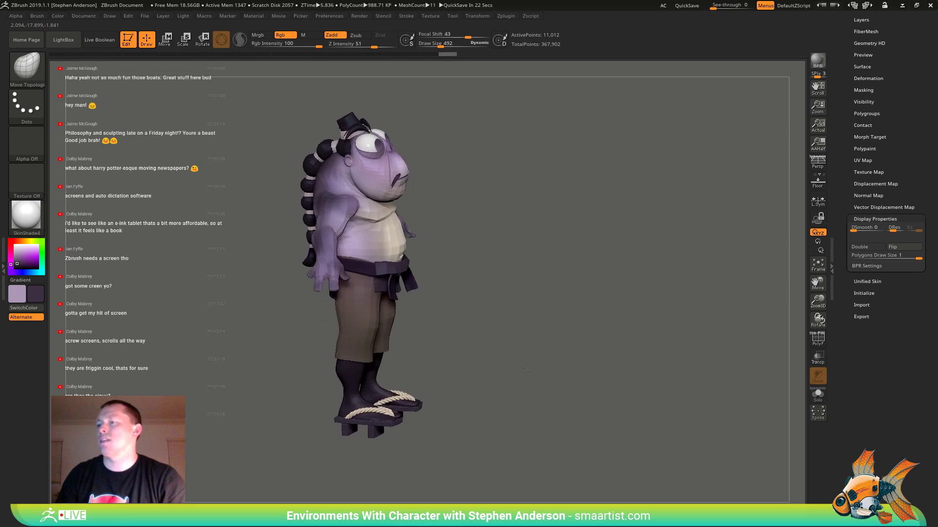
right_click_drag(514, 353, 536, 404, "ctrl")
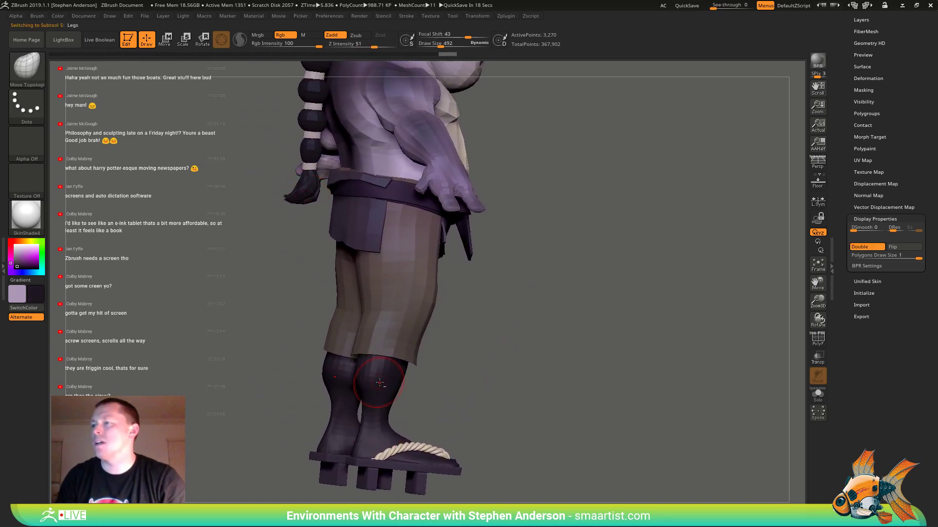
- Fill the legs subtool with the light purple sampled from the arm's skin
left_click(59, 16)
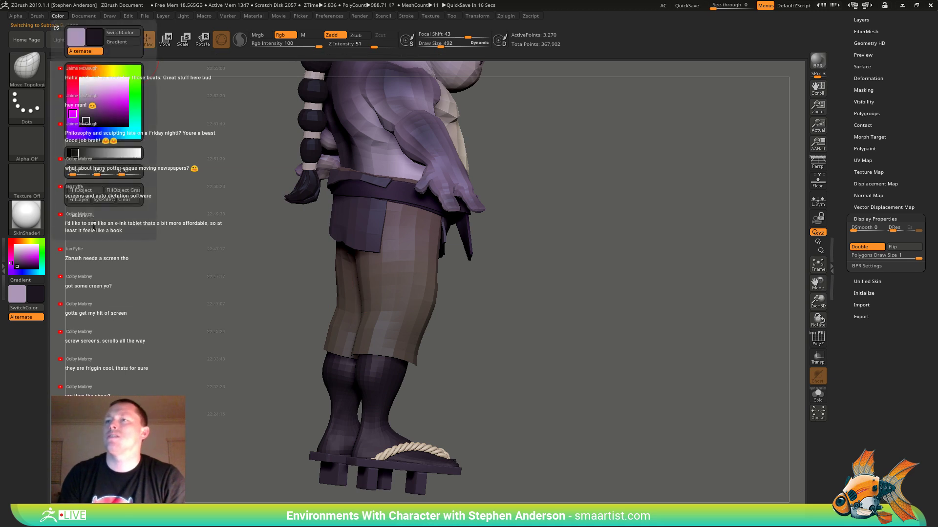
left_click(84, 192)
mouse_move(507, 351)
right_mouse_down("ctrl")
mouse_move(494, 292)
mouse_move(455, 299)
mouse_move(484, 317)
mouse_move(488, 293)
mouse_move(470, 320)
mouse_move(500, 335)
mouse_move(477, 347)
mouse_move(491, 363)
mouse_move(472, 342)
mouse_move(495, 405)
mouse_move(452, 381)
right_mouse_up("ctrl")
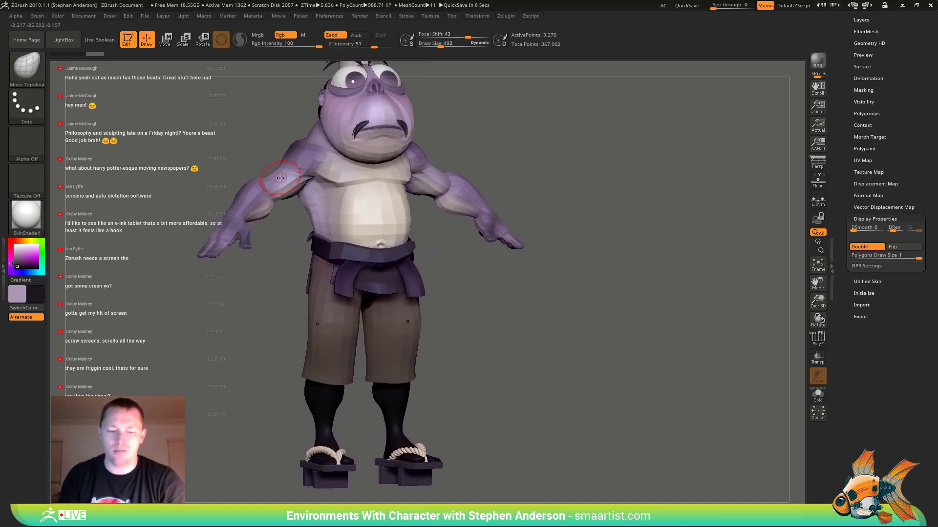
left_click(59, 17)
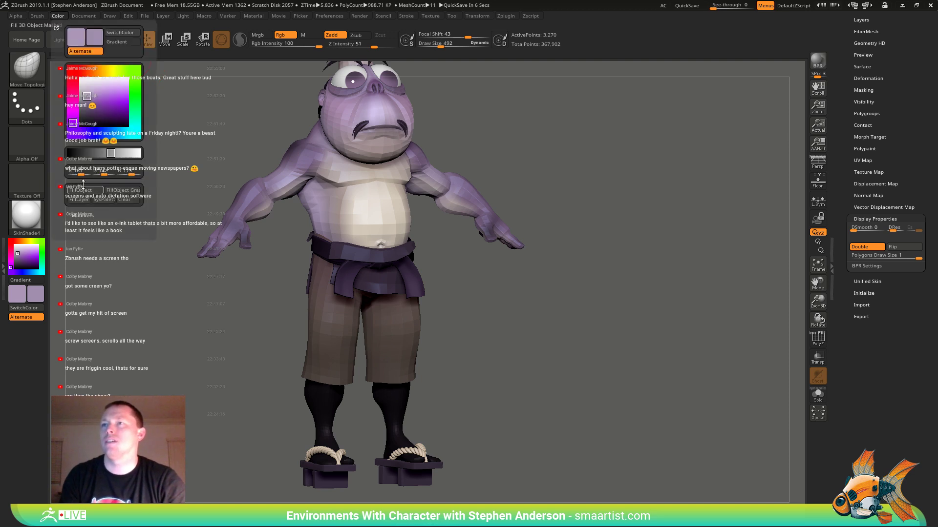
right_click_drag(493, 371, 454, 409)
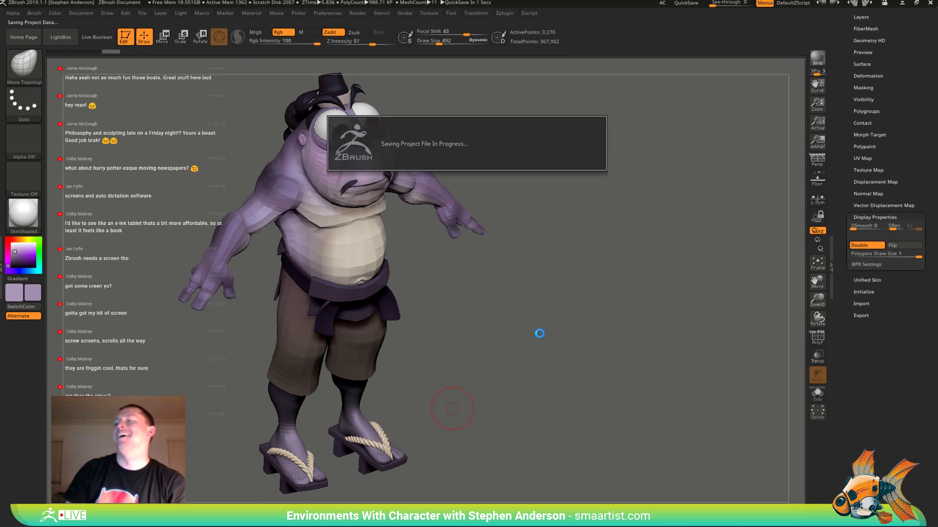
- Sample the belly's cream colour, isolate the legs and paint the soles of the feet using the Standard brush at Rgb intensity 21
right_click_drag(485, 341, 489, 363)
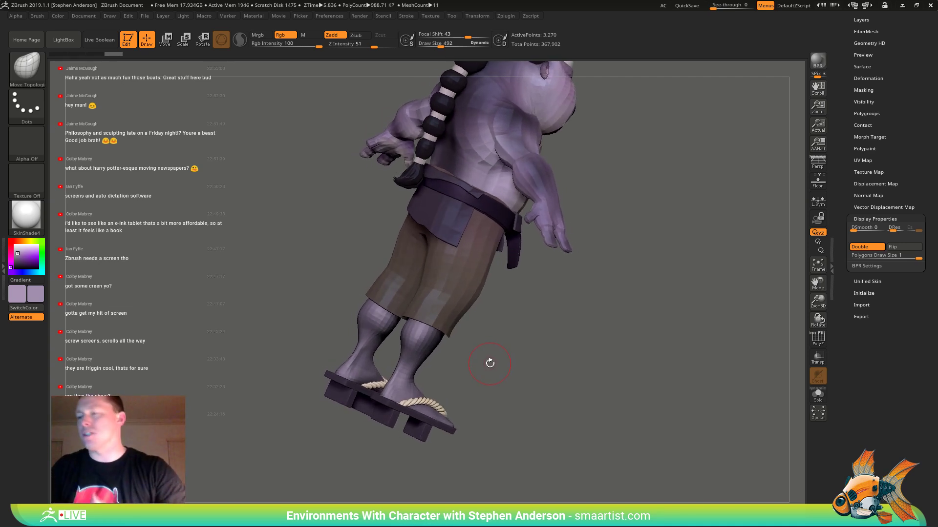
right_click_drag(502, 360, 620, 372)
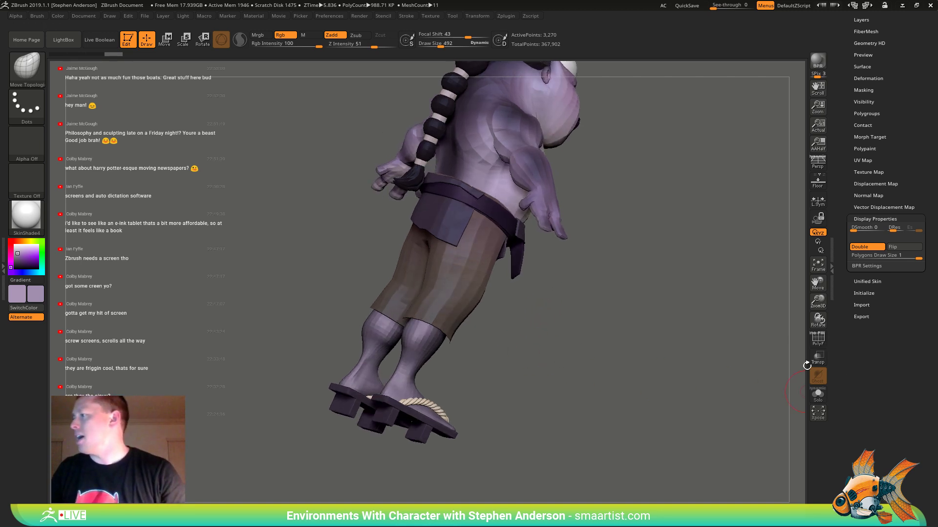
right_click_drag(823, 404, 658, 319)
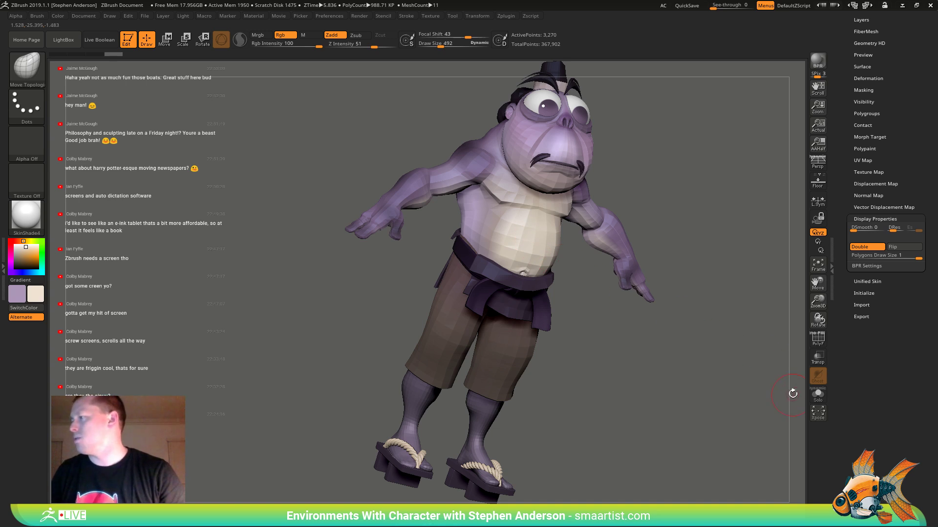
left_click(817, 395)
right_click_drag(674, 371, 576, 247)
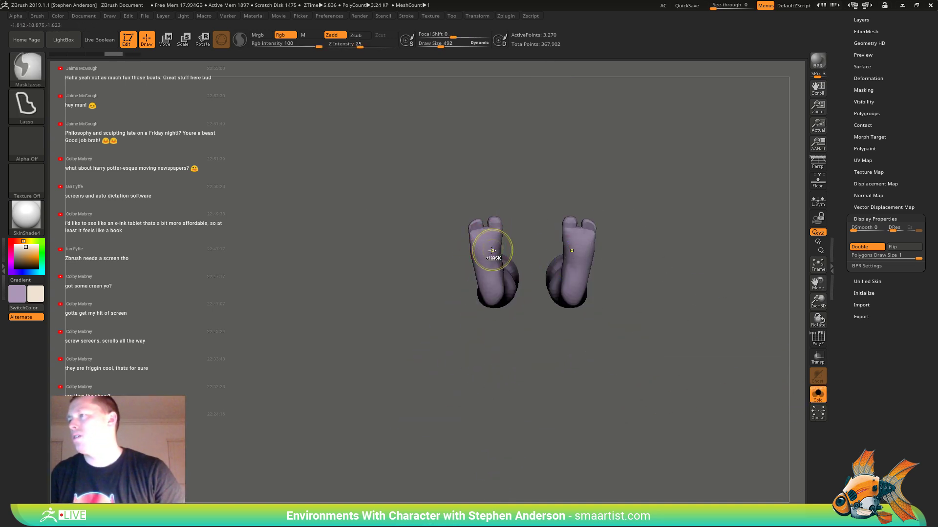
key("b")
key("s")
key("t")
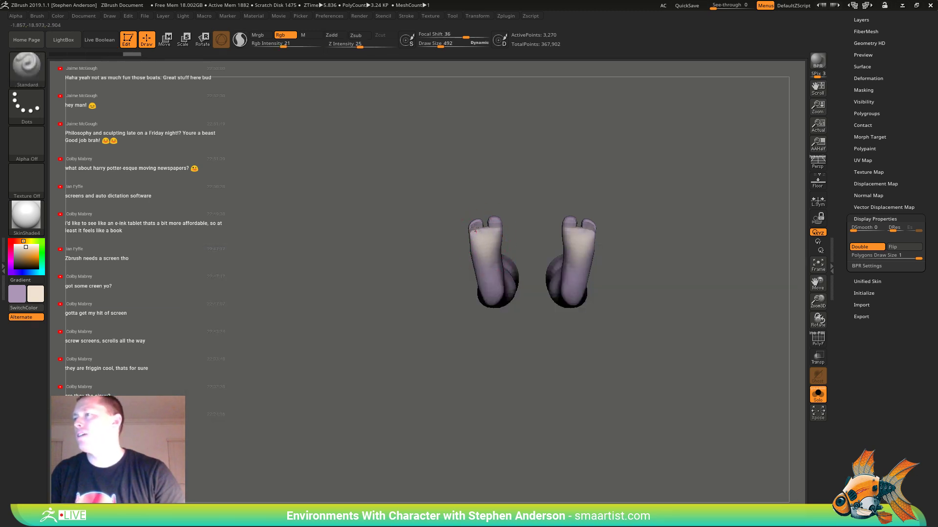
left_click_drag(480, 242, 485, 261)
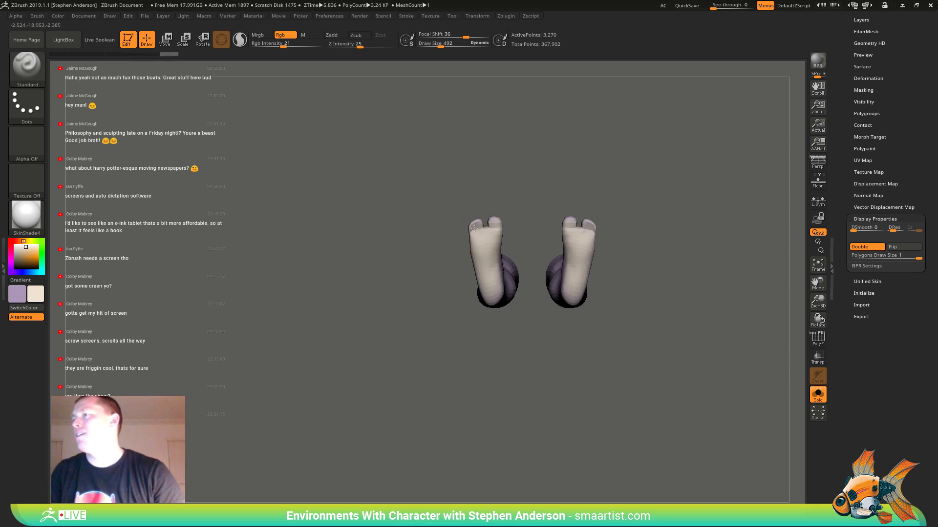
- Blend the cream into the purple around the toes, foot sides and heels, and show the whole character again
right_click_drag(474, 228, 542, 298)
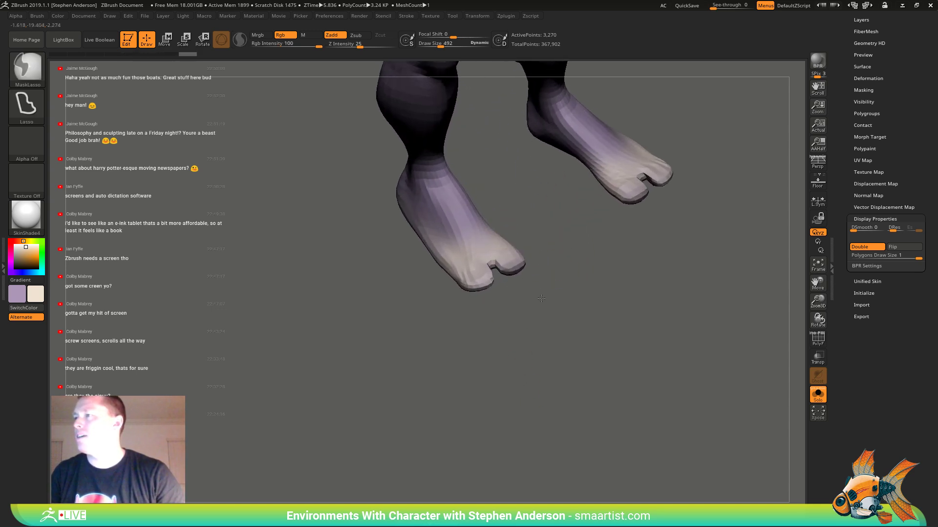
mouse_move(542, 298)
left_mouse_down("shift")
mouse_move(409, 251)
mouse_move(469, 230)
left_mouse_up("shift")
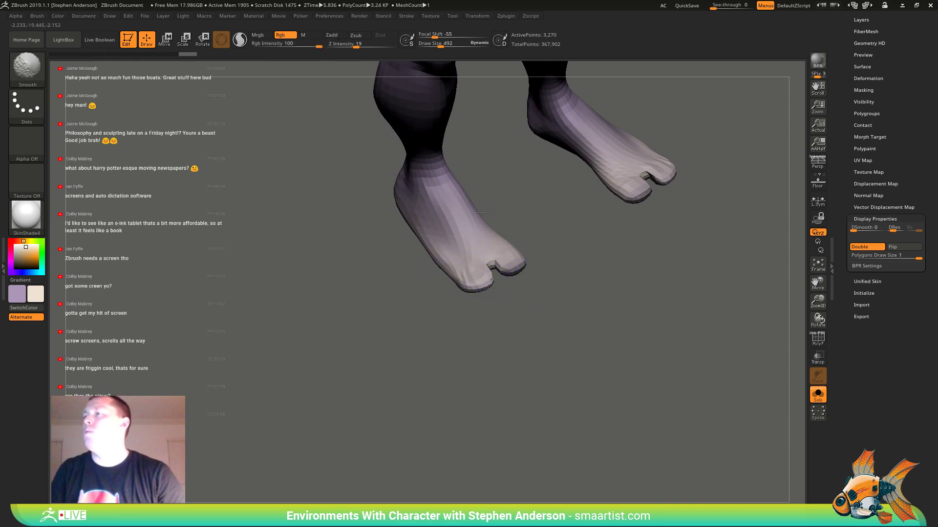
mouse_move(599, 243)
left_mouse_down()
mouse_move(418, 313)
mouse_move(468, 313)
left_mouse_up()
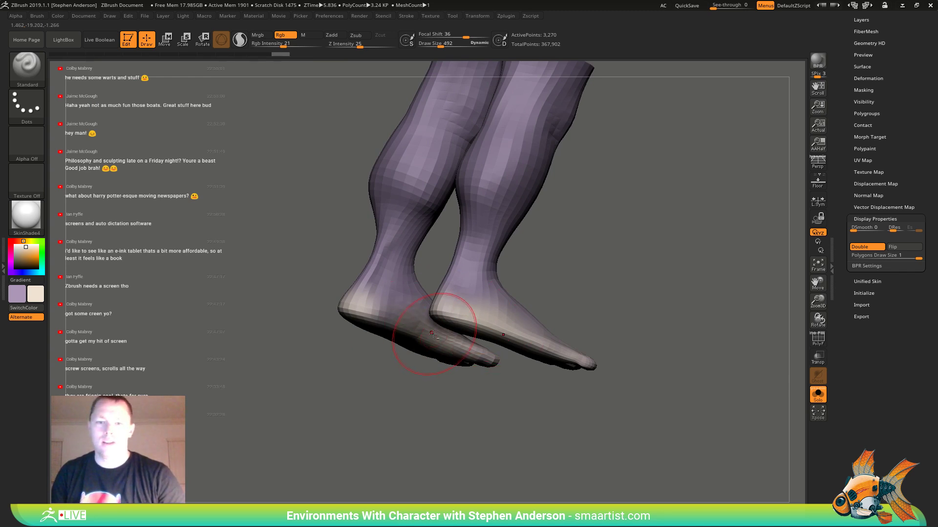
mouse_move(432, 334)
left_mouse_down()
mouse_move(420, 337)
mouse_move(445, 341)
mouse_move(385, 349)
left_mouse_up()
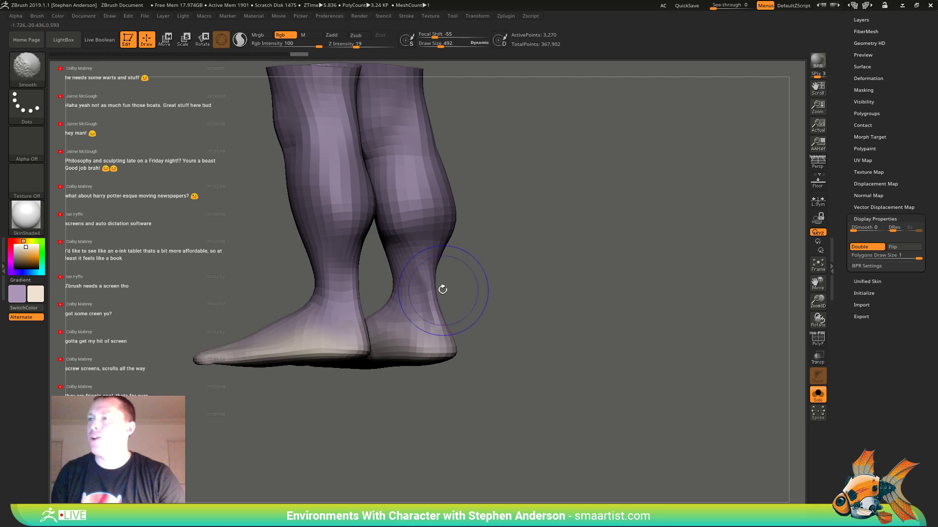
mouse_move(442, 289)
left_mouse_down("shift")
mouse_move(478, 337)
mouse_move(462, 308)
mouse_move(488, 326)
left_mouse_up("shift")
right_click_drag(488, 326, 489, 274, "ctrl")
left_click(817, 395)
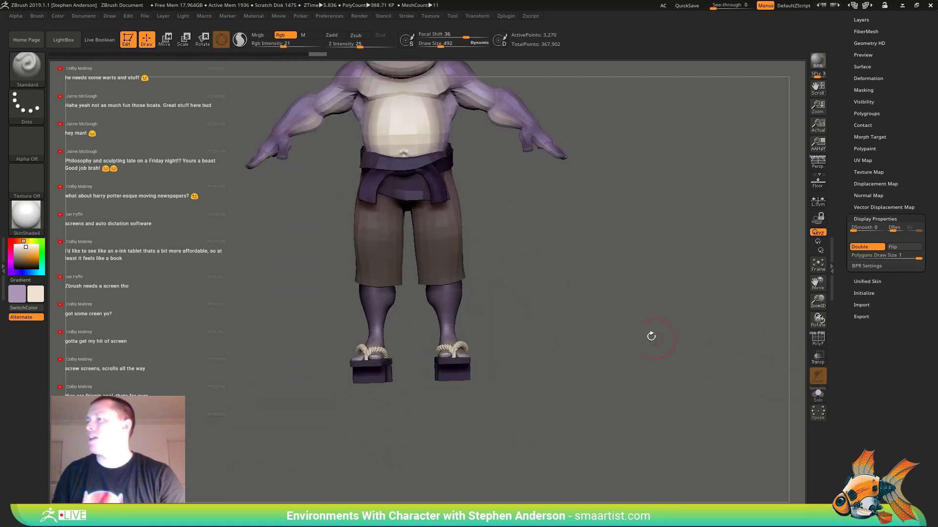
- Sample a darker mid purple from the shaded skin of the upper body and isolate the legs
mouse_move(651, 336)
left_mouse_down()
mouse_move(513, 299)
mouse_move(553, 286)
mouse_move(540, 341)
mouse_move(521, 305)
mouse_move(533, 313)
left_mouse_up()
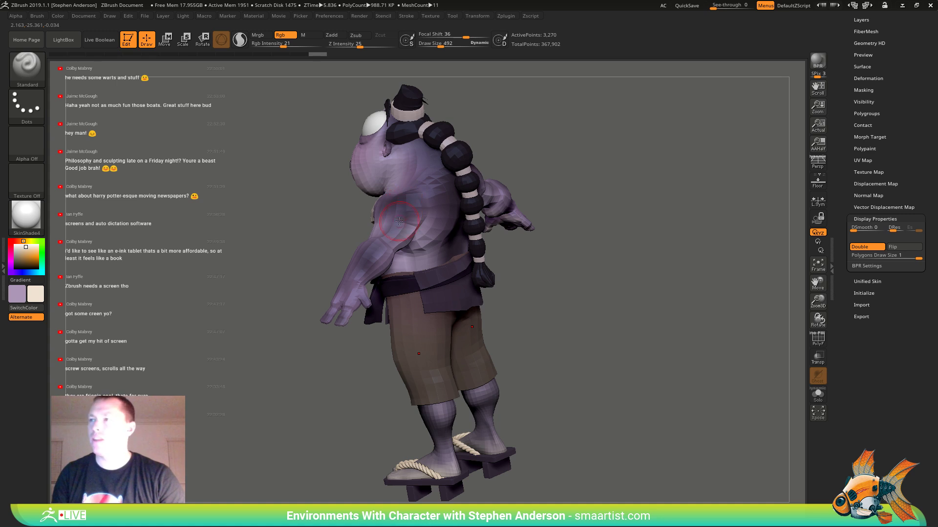
left_click_drag(400, 221, 435, 230)
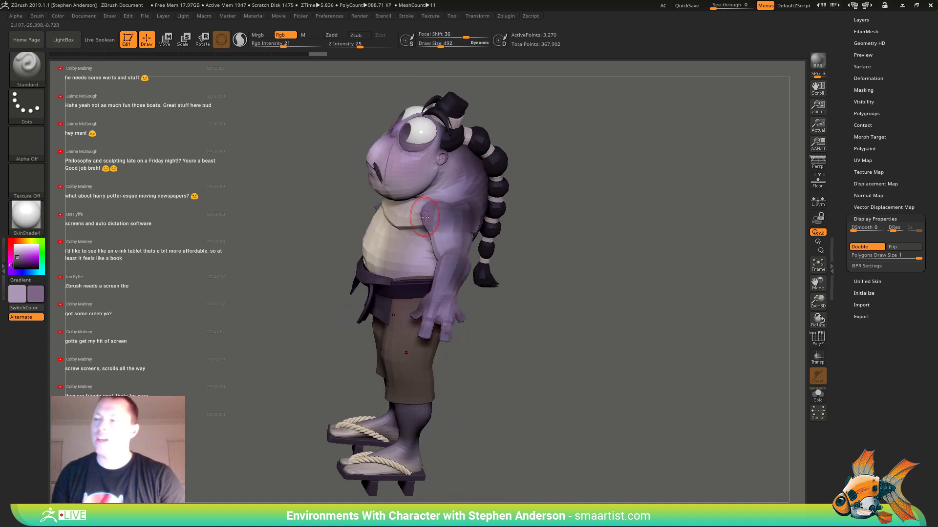
left_click_drag(745, 380, 747, 297, "alt")
left_click(817, 393)
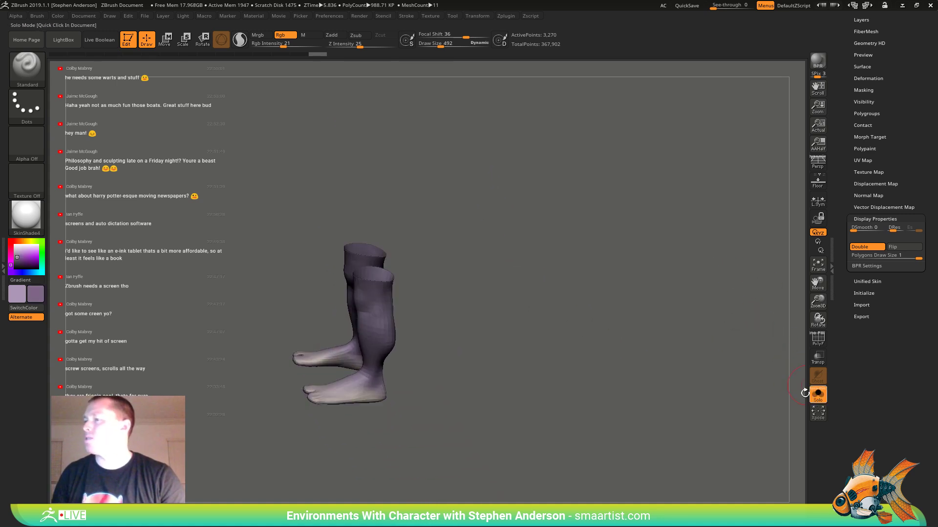
mouse_move(470, 329)
right_mouse_down("ctrl")
mouse_move(470, 400)
mouse_move(445, 249)
mouse_move(434, 235)
right_mouse_up("ctrl")
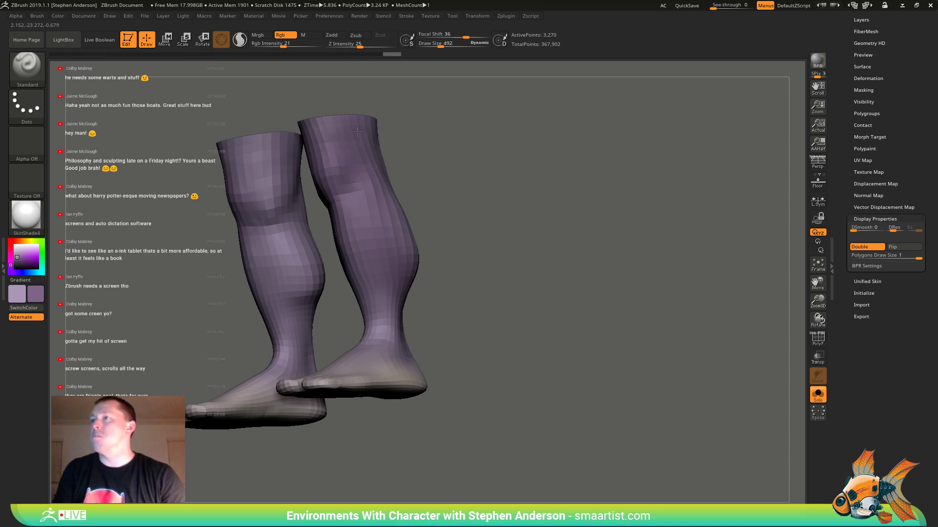
- Paint the mid purple over the knees, shins and calves, and bring back the full character
right_click_drag(359, 200, 444, 220)
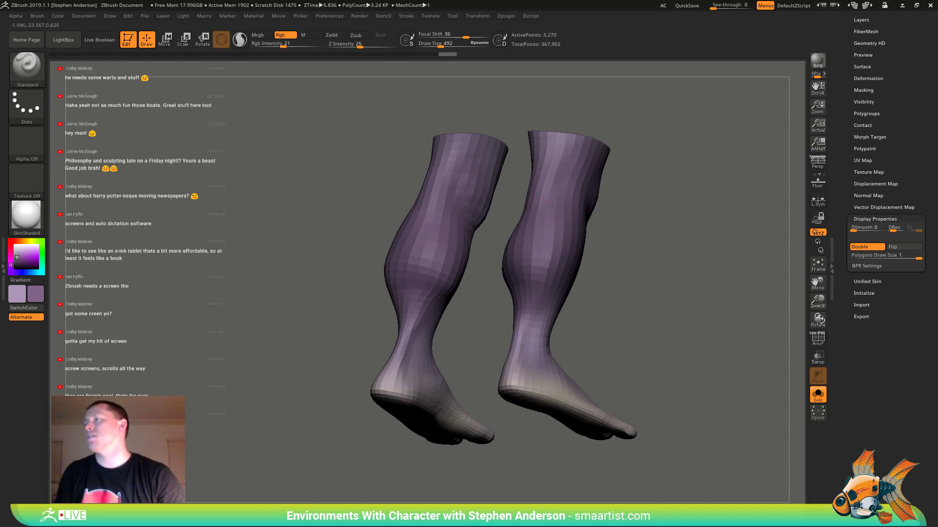
right_click_drag(551, 204, 628, 224)
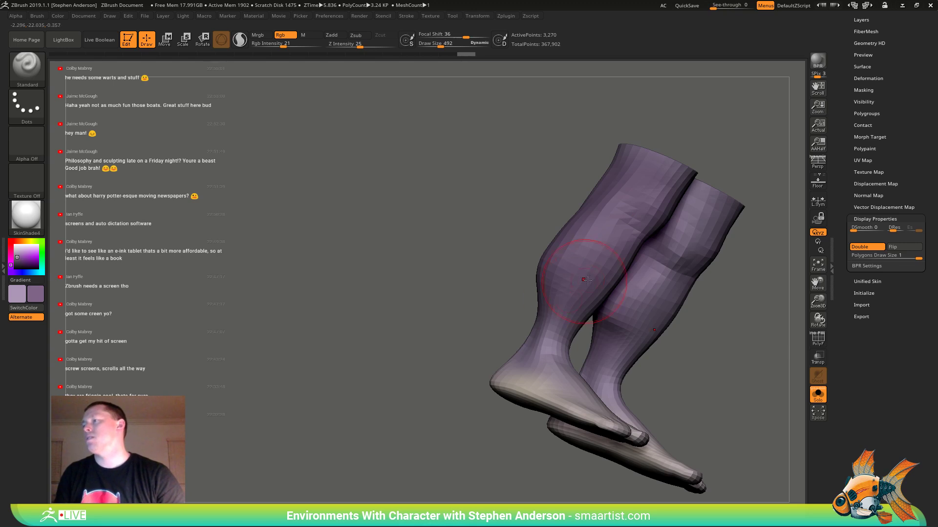
right_click_drag(561, 308, 603, 250)
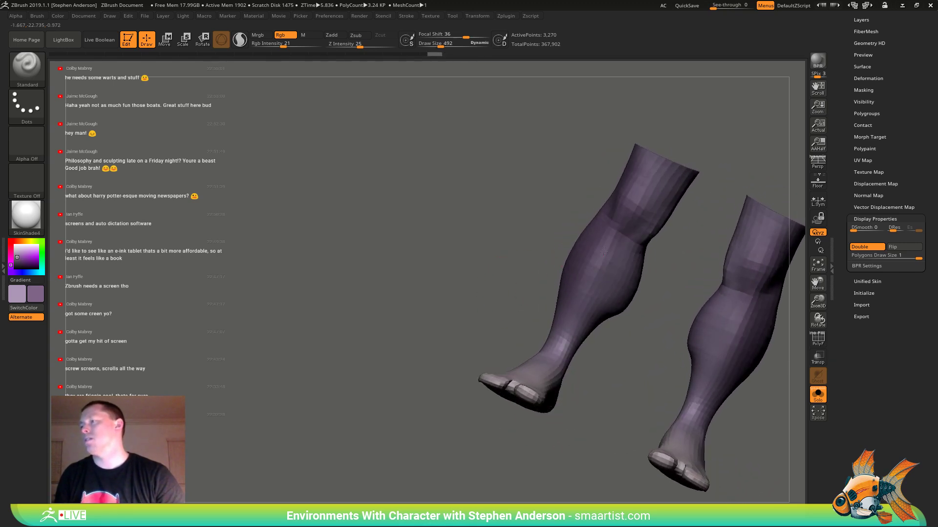
mouse_move(793, 281)
right_mouse_down()
mouse_move(632, 310)
mouse_move(628, 274)
mouse_move(679, 266)
right_mouse_up()
key("ctrl+shift")
right_click_drag(679, 266, 703, 234, "ctrl")
left_click(818, 394)
- Pick up the dark purple from the character as the paint colour and isolate the legs
right_click_drag(674, 298, 550, 356, "alt")
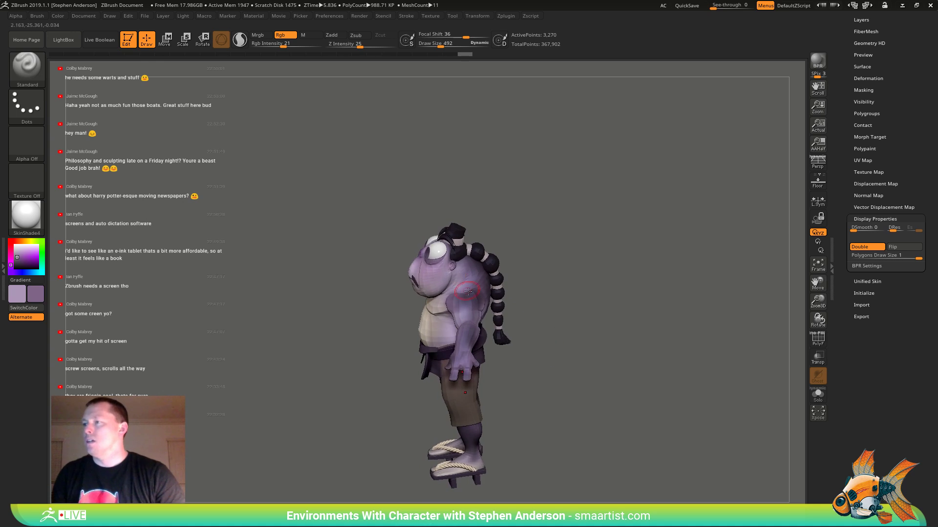
right_click_drag(468, 291, 436, 309)
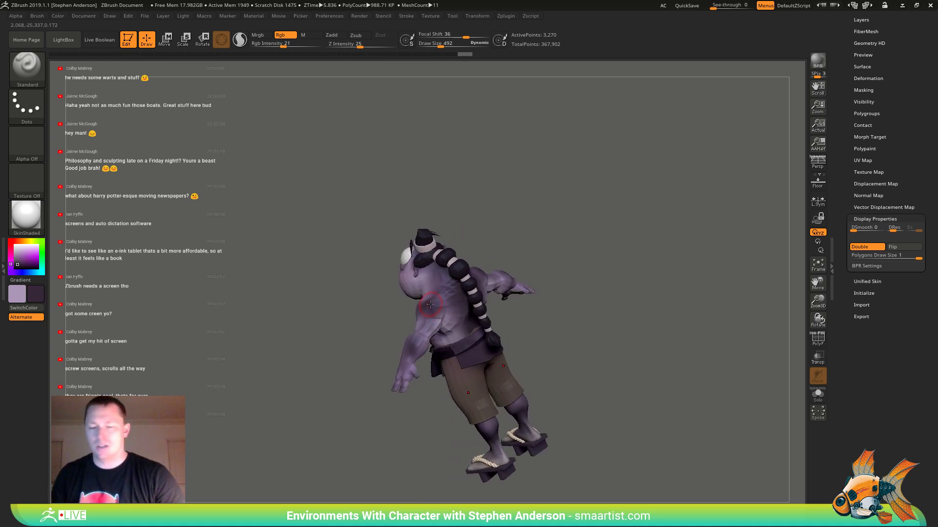
left_click(820, 398)
mouse_move(707, 388)
right_mouse_down("ctrl")
mouse_move(662, 456)
mouse_move(407, 258)
mouse_move(401, 275)
mouse_move(418, 221)
right_mouse_up("ctrl")
- Shade the upper legs and knees with the dark purple, and touch up the ankle at draw size 252
right_click_drag(323, 253, 320, 262)
left_click_drag(329, 269, 297, 228)
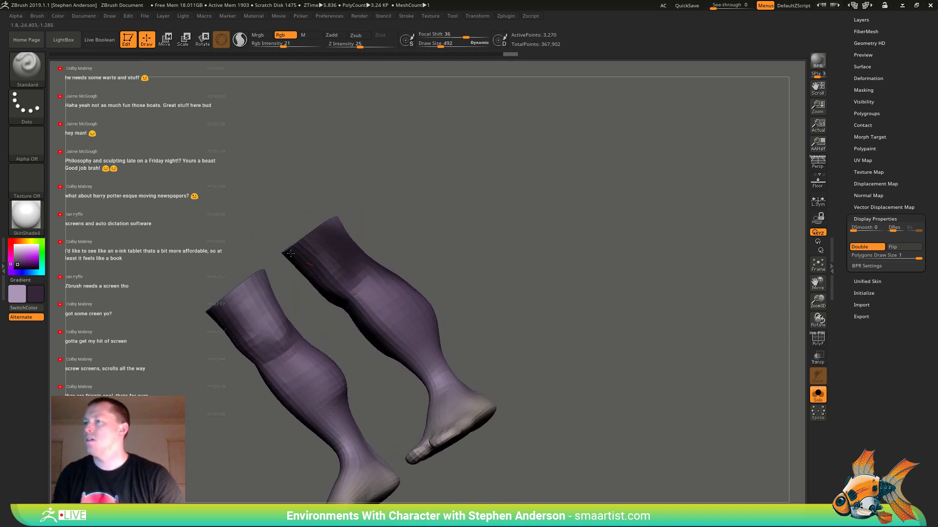
right_click_drag(291, 254, 350, 306)
right_click_drag(410, 341, 366, 291)
right_click_drag(387, 339, 372, 381)
key("s")
left_click_drag(397, 386, 391, 385)
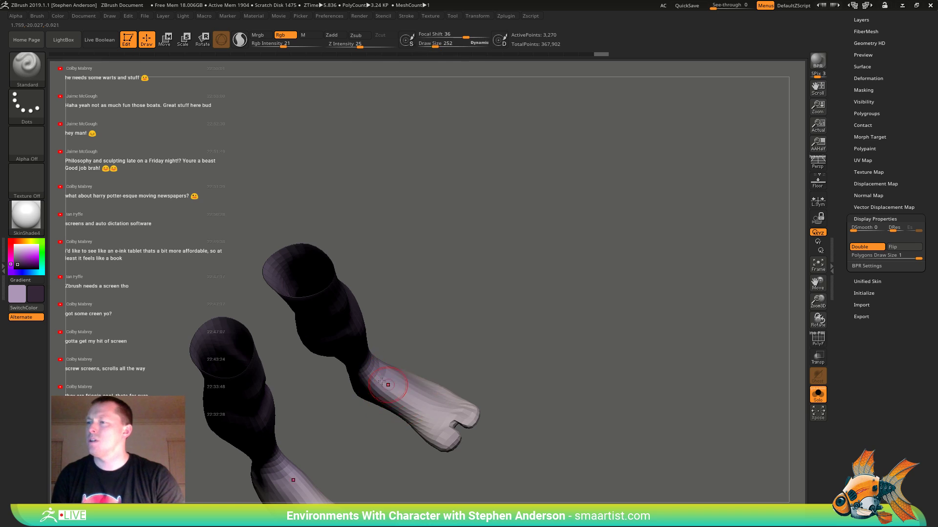
mouse_move(437, 418)
right_mouse_down()
mouse_move(443, 369)
mouse_move(458, 371)
mouse_move(384, 380)
mouse_move(446, 312)
mouse_move(449, 292)
mouse_move(493, 383)
right_mouse_up()
key("shift+f")
key("w")
left_click(415, 392, "ctrl")
left_click(418, 391)
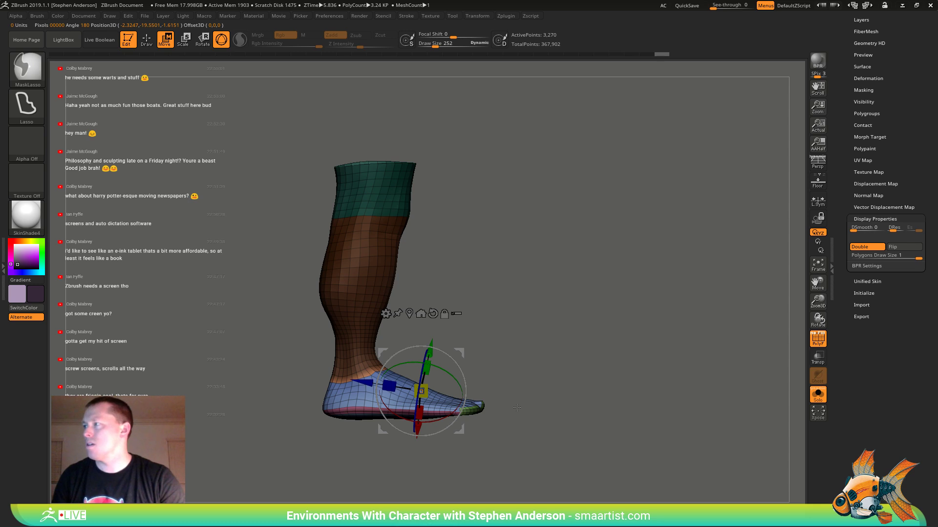
mouse_move(504, 405)
left_mouse_down("ctrl")
mouse_move(377, 476)
mouse_move(267, 408)
left_mouse_up("ctrl")
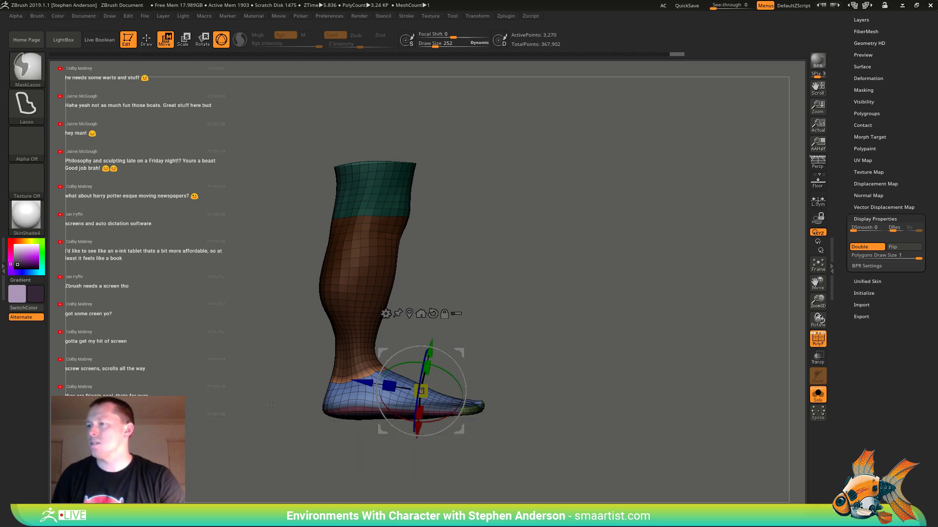
key("q")
left_click(488, 371, "ctrl")
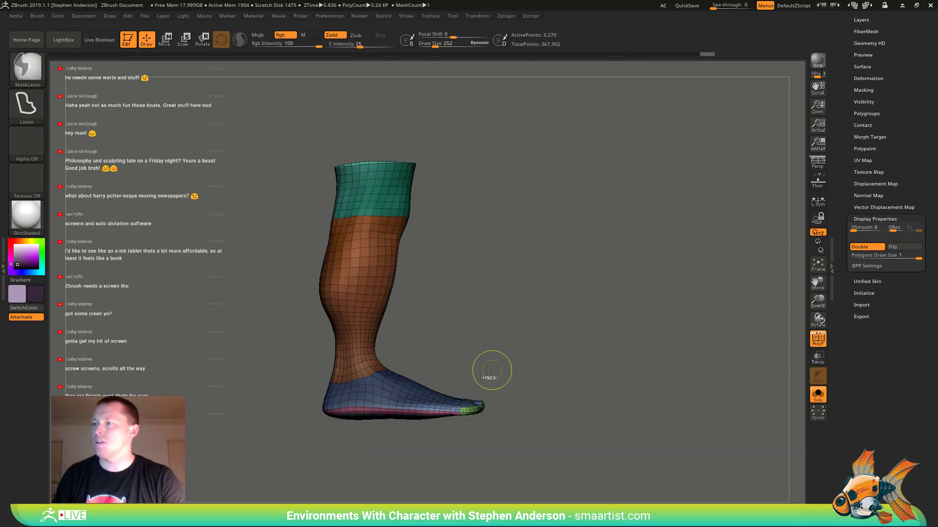
left_click(484, 373, "ctrl")
left_click_drag(581, 351, 517, 408)
key("b")
key("Escape")
- Turn off the polygroup wireframe and shade the ankles and insteps with the dark purple at draw size 492
left_click_drag(425, 420, 397, 377)
key("s")
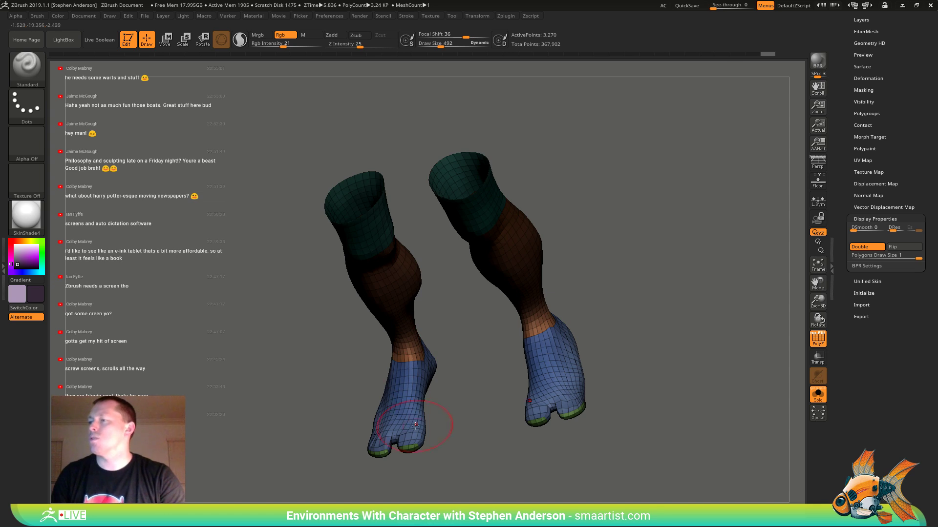
key("shift+f")
mouse_move(415, 425)
left_mouse_down()
mouse_move(444, 401)
mouse_move(435, 391)
left_mouse_up()
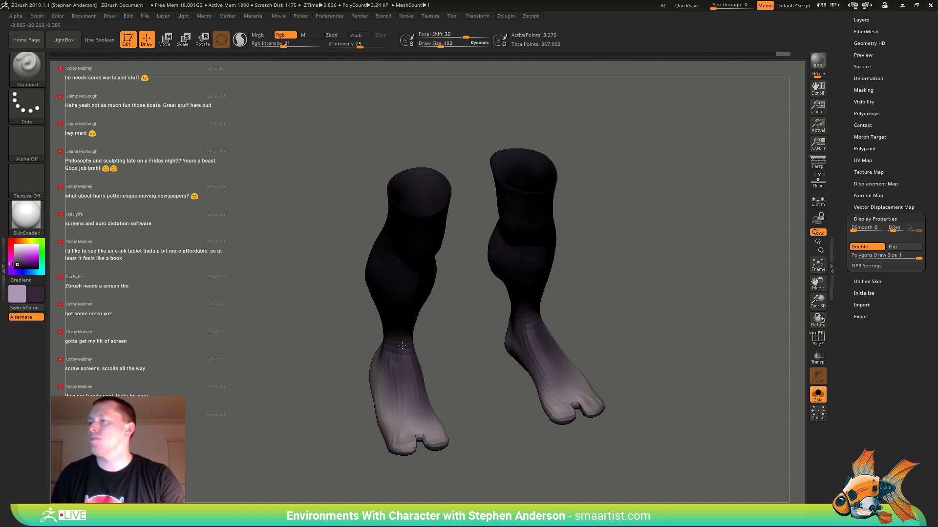
mouse_move(402, 345)
left_mouse_down()
mouse_move(415, 395)
mouse_move(426, 373)
mouse_move(448, 377)
mouse_move(430, 375)
mouse_move(418, 345)
mouse_move(427, 310)
left_mouse_up()
key("shift")
mouse_move(379, 396)
left_mouse_down()
mouse_move(390, 376)
mouse_move(383, 386)
left_mouse_up()
left_click_drag(382, 333, 375, 331)
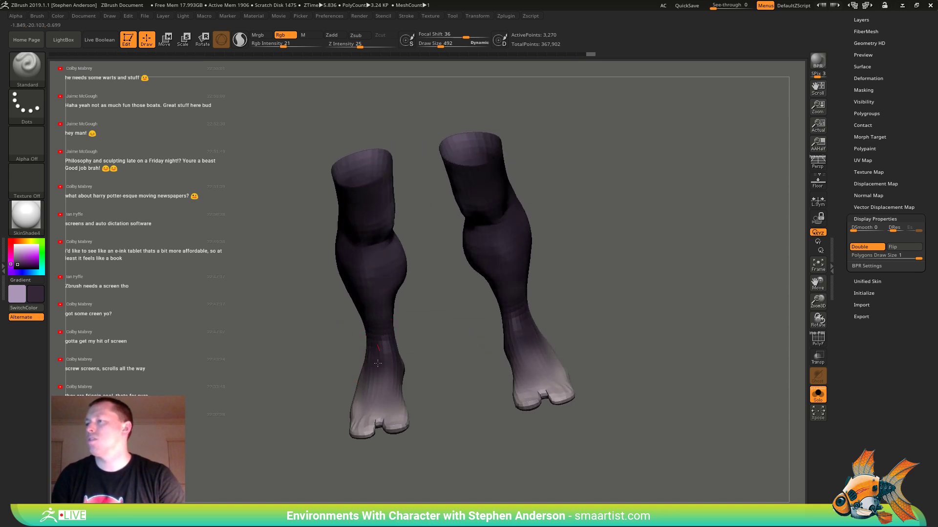
- Smooth the painted colour transitions across the calves and knees, and show the whole character
left_click_drag(410, 398, 455, 339)
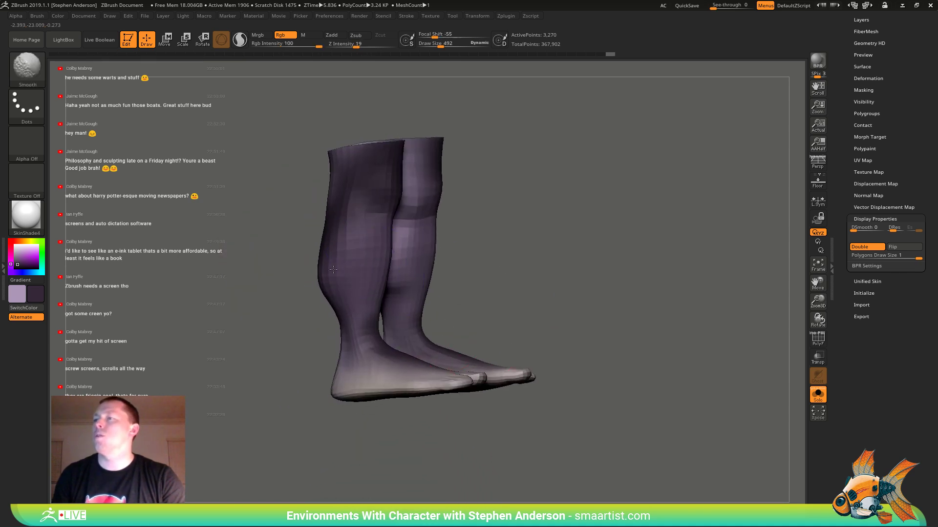
left_click_drag(412, 251, 380, 231)
key("shift")
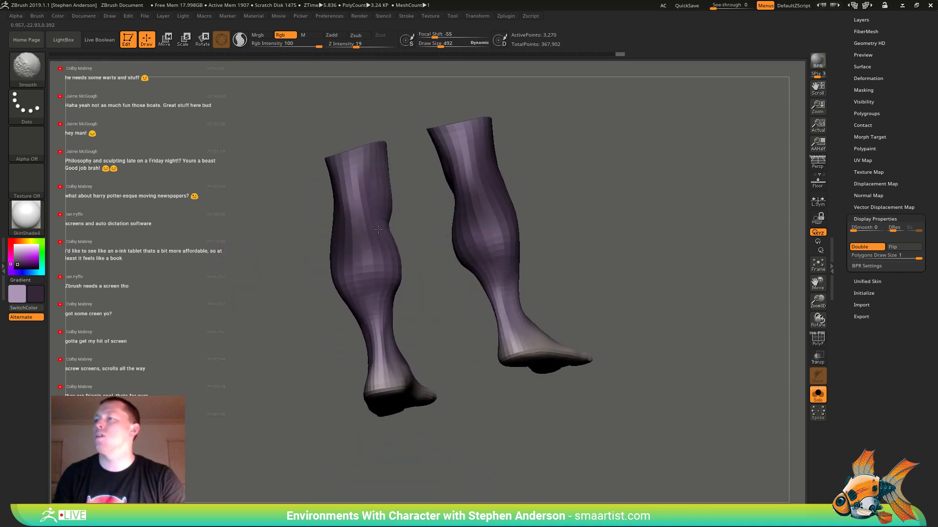
left_click_drag(303, 261, 421, 234)
left_click_drag(446, 312, 626, 380, "alt")
left_click(823, 398)
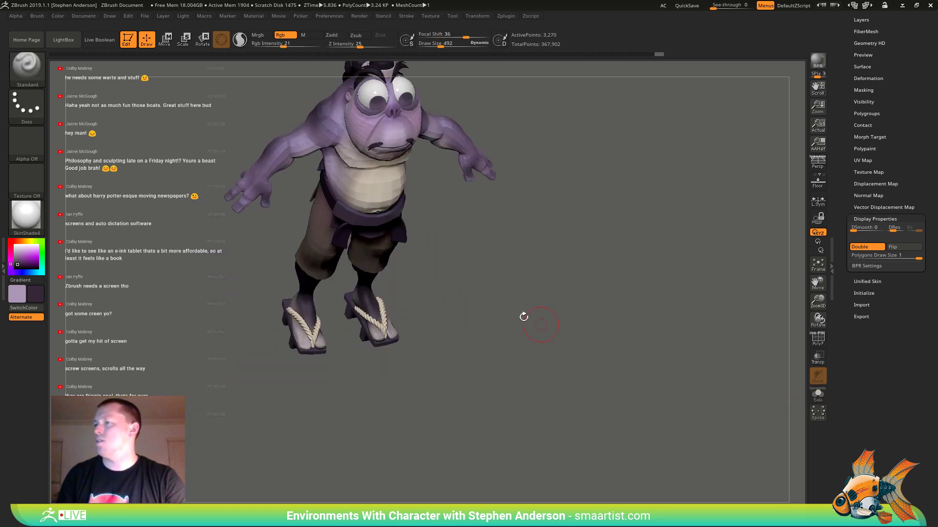
- Pick up a medium purple from the character as the paint colour and isolate the legs
left_click_drag(523, 316, 488, 298)
mouse_move(366, 323)
right_mouse_down("ctrl")
mouse_move(454, 354)
mouse_move(424, 323)
mouse_move(436, 281)
right_mouse_up("ctrl")
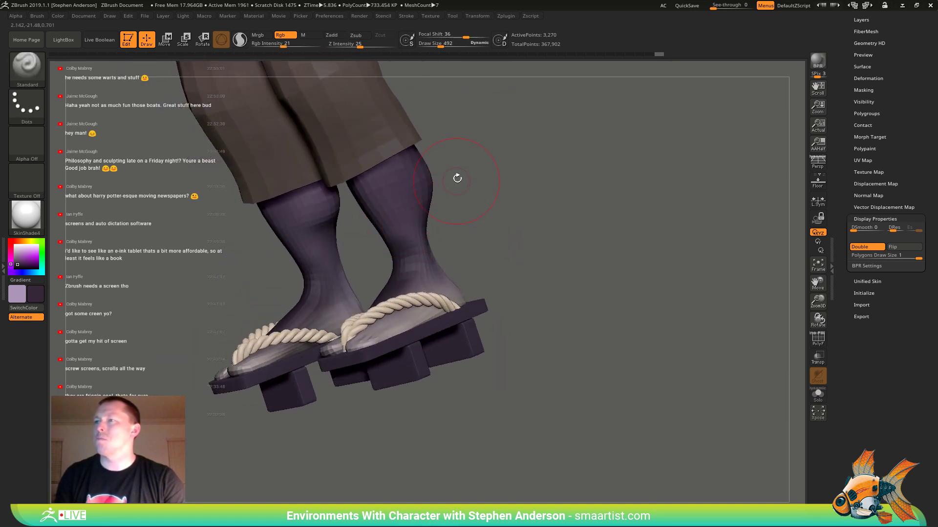
right_click_drag(456, 177, 436, 243, "alt")
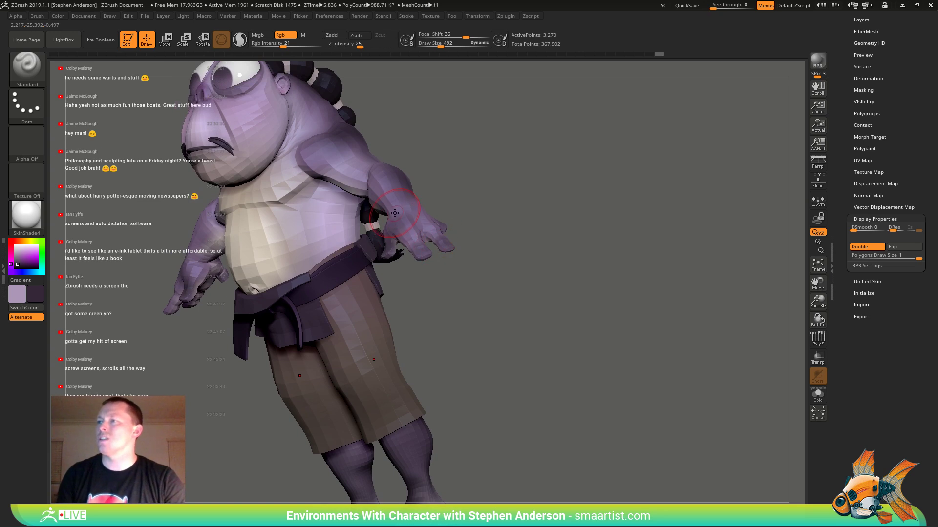
right_click_drag(394, 211, 523, 354)
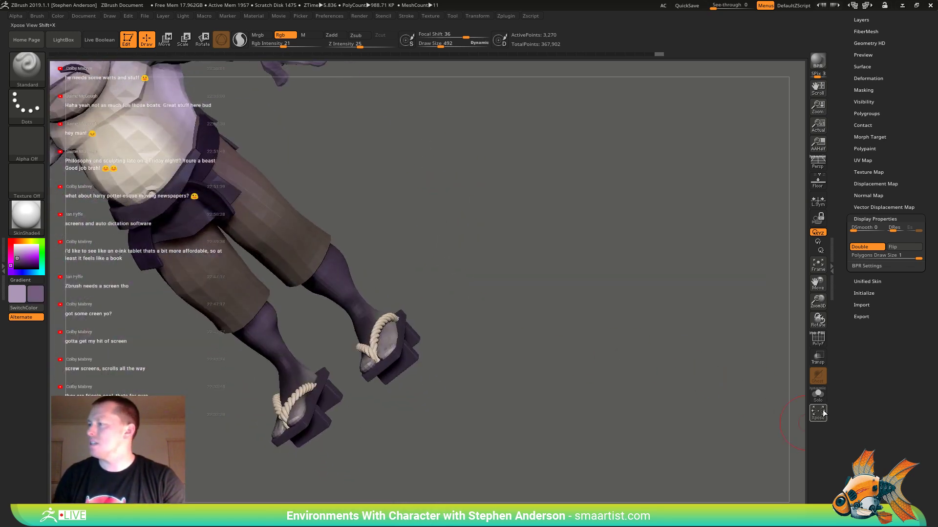
left_click(817, 394)
right_click_drag(606, 359, 520, 318)
- Paint the medium purple over the insteps, toes and sides of the isolated feet
mouse_move(395, 342)
left_mouse_down()
mouse_move(390, 356)
mouse_move(376, 285)
left_mouse_up()
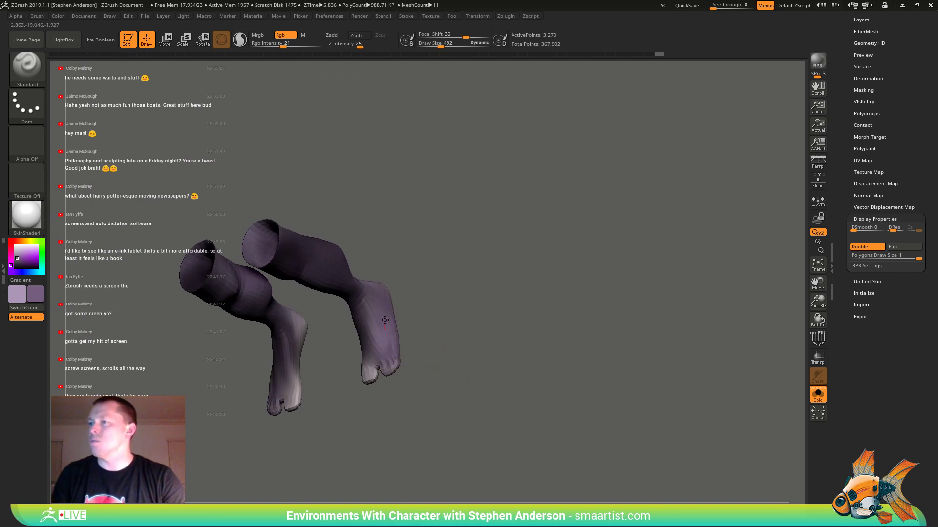
right_click_drag(455, 342, 567, 337)
left_click_drag(378, 376, 353, 362)
left_click_drag(430, 381, 512, 346)
mouse_move(365, 320)
left_mouse_down()
mouse_move(361, 308)
mouse_move(356, 315)
left_mouse_up()
left_click_drag(312, 342, 337, 372)
mouse_move(362, 324)
left_mouse_down()
mouse_move(386, 266)
mouse_move(406, 258)
mouse_move(419, 274)
left_mouse_up()
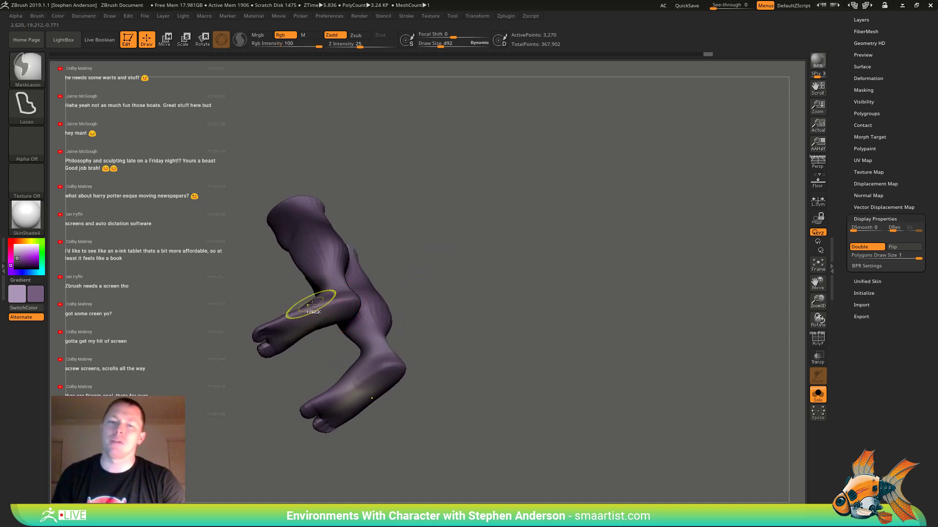
right_click_drag(312, 303, 393, 267, "alt")
mouse_move(392, 267)
right_mouse_down("ctrl")
mouse_move(389, 321)
mouse_move(417, 293)
right_mouse_up("ctrl")
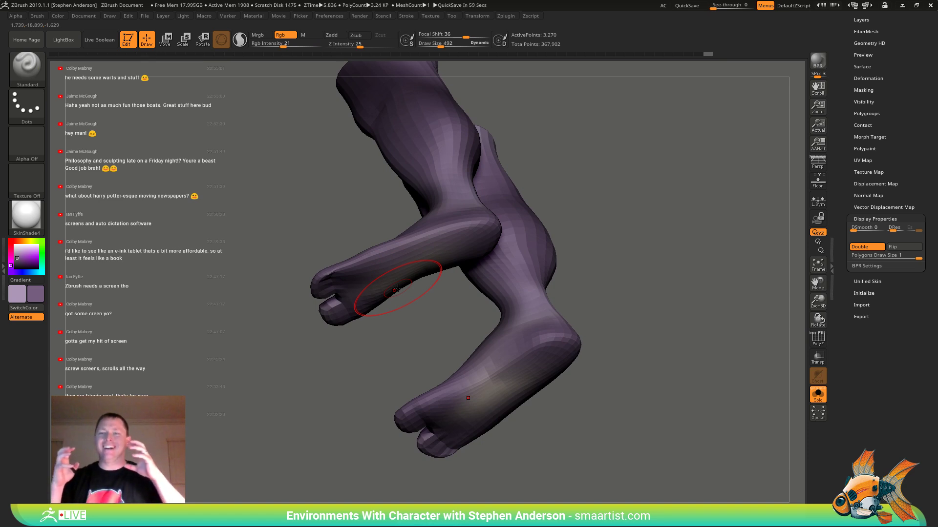
- Choose a more saturated purple, paint it over the heels, soles and toes, and smooth the colour
left_click(11, 263)
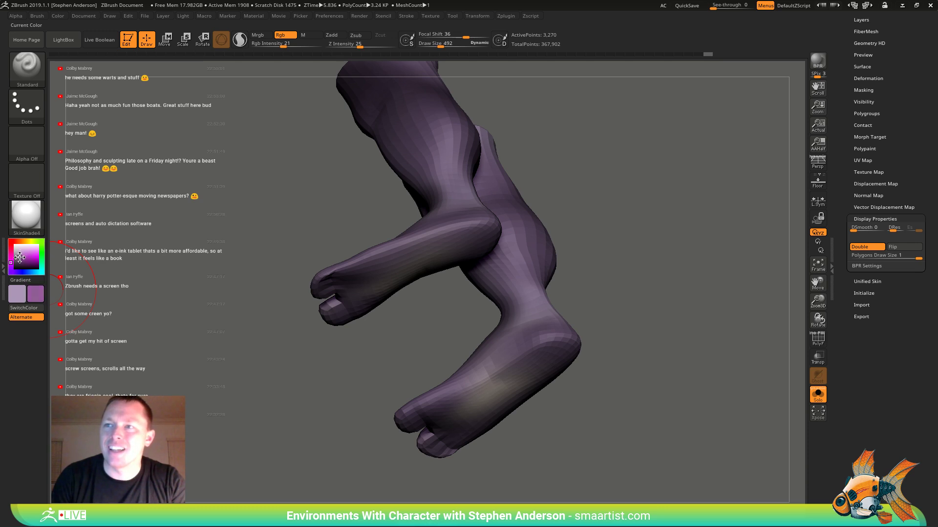
right_click_drag(446, 269, 487, 246)
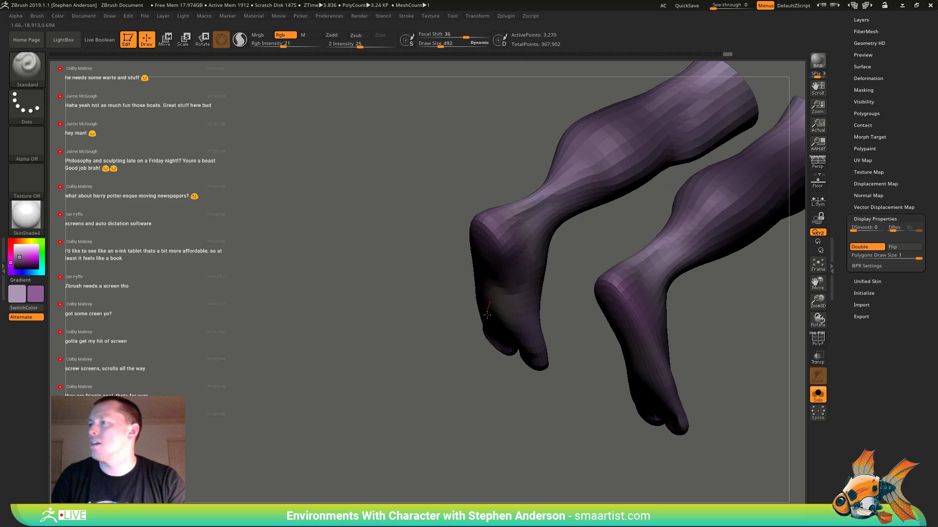
right_click_drag(492, 293, 498, 318)
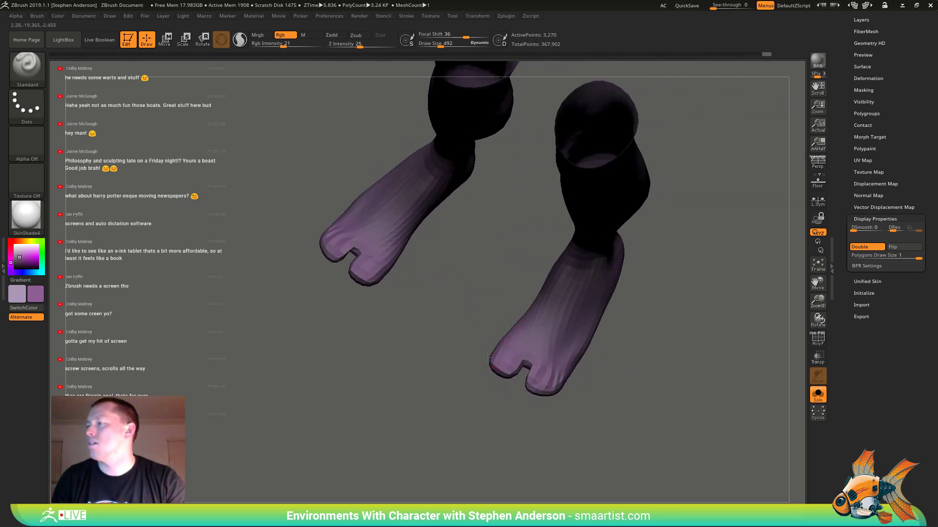
mouse_move(557, 355)
left_mouse_down("shift")
mouse_move(526, 326)
mouse_move(588, 346)
left_mouse_up("shift")
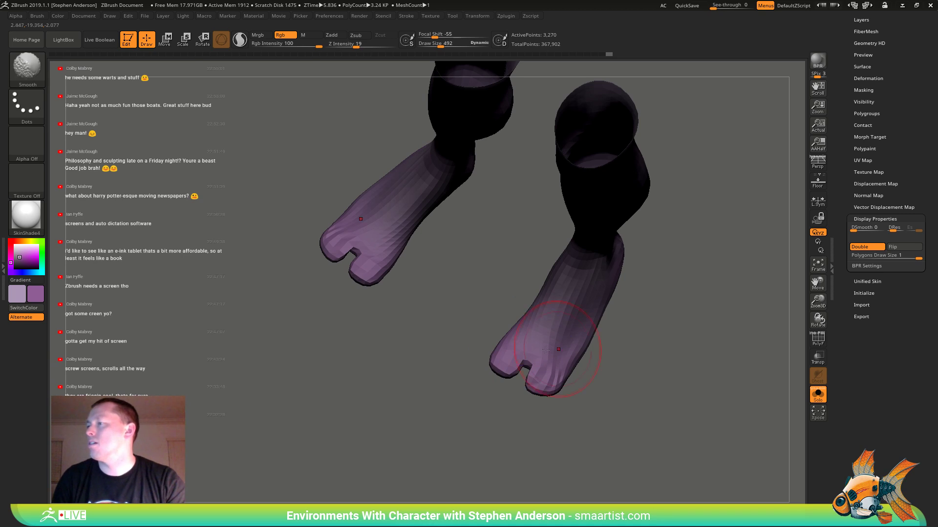
- Switch to a pale pink paint colour and lighten the soles and toe undersides at draw size 288
right_click_drag(545, 349, 527, 259)
right_click_drag(570, 285, 562, 323)
key("c")
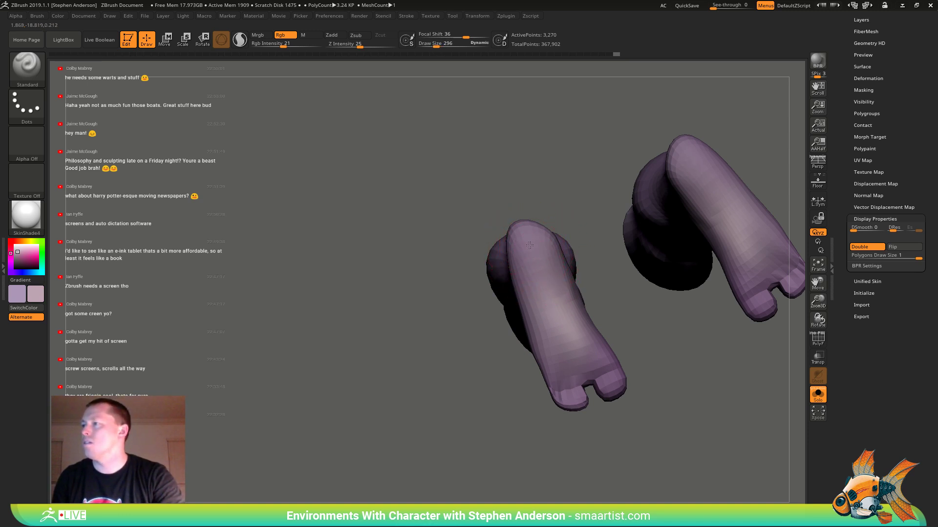
left_click_drag(520, 245, 515, 251)
left_click_drag(538, 310, 549, 349)
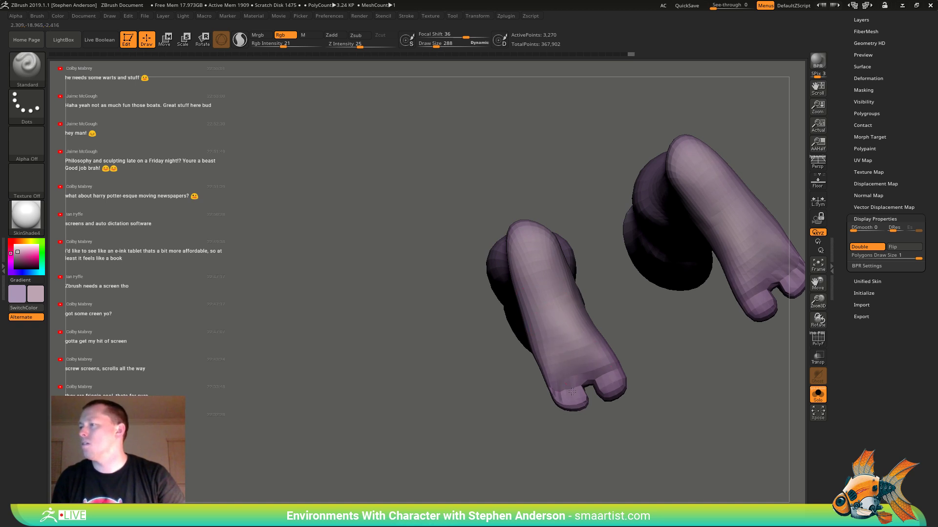
left_click_drag(572, 391, 574, 397)
- Paint the pale pink around the heels and along the lower edges of the feet
mouse_move(565, 273)
right_mouse_down()
mouse_move(562, 364)
mouse_move(560, 323)
mouse_move(534, 333)
right_mouse_up()
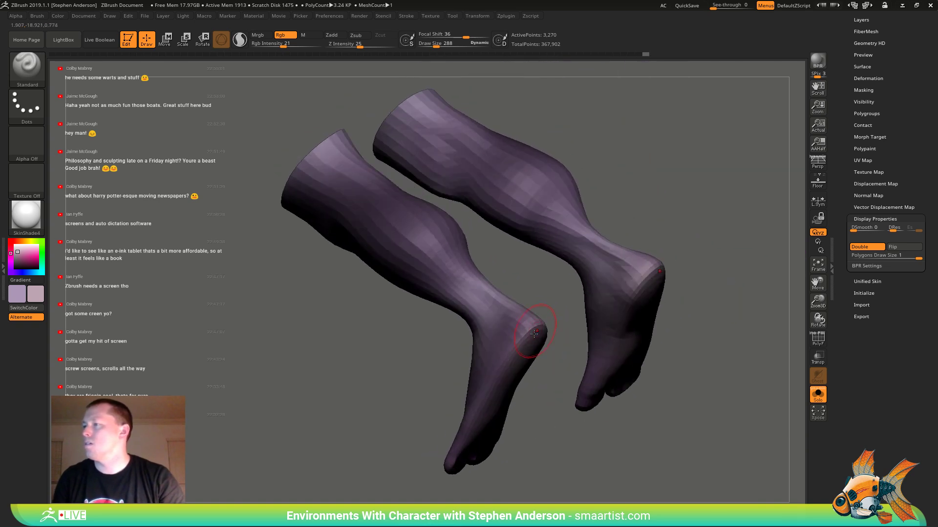
left_click_drag(520, 340, 498, 400)
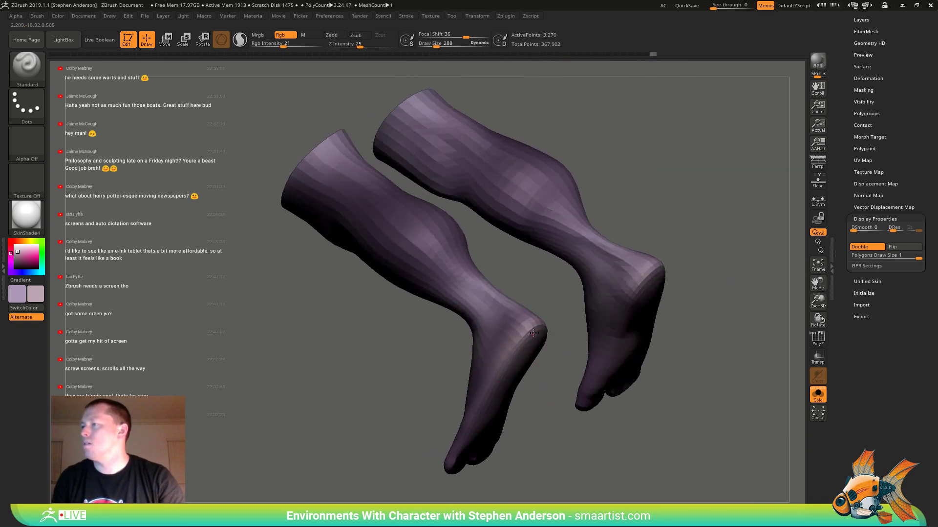
right_click_drag(534, 333, 550, 333)
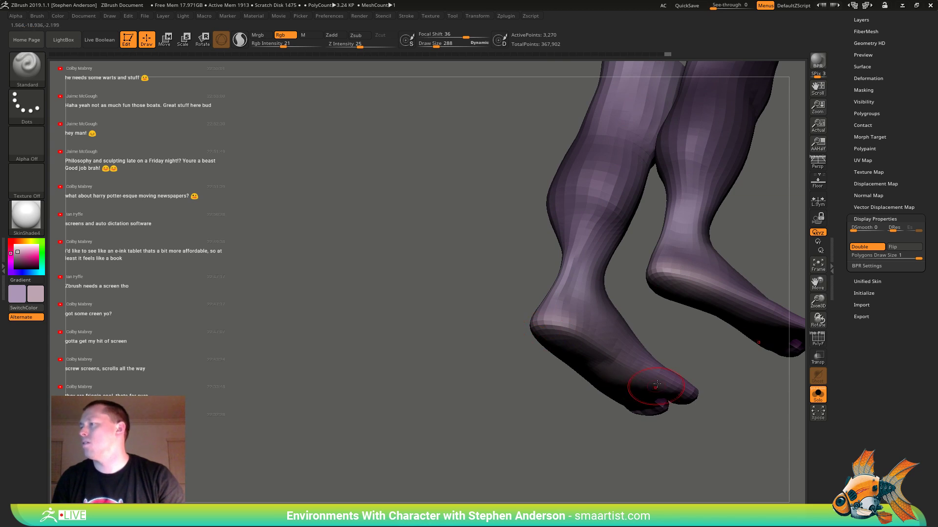
right_click_drag(630, 381, 646, 370)
- Select the Move brush, show the polygroup wireframe, and reshape the sides of the forefeet from below
mouse_move(680, 397)
right_mouse_down()
mouse_move(647, 360)
mouse_move(491, 364)
right_mouse_up()
key("b")
key("m")
key("v")
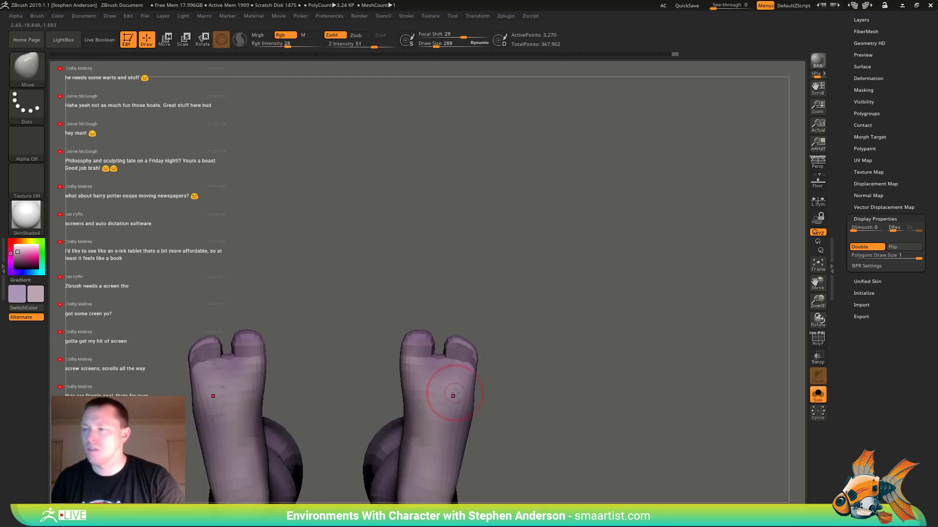
right_click_drag(449, 413, 429, 314, "alt")
key("shift+f")
left_click_drag(401, 314, 383, 274)
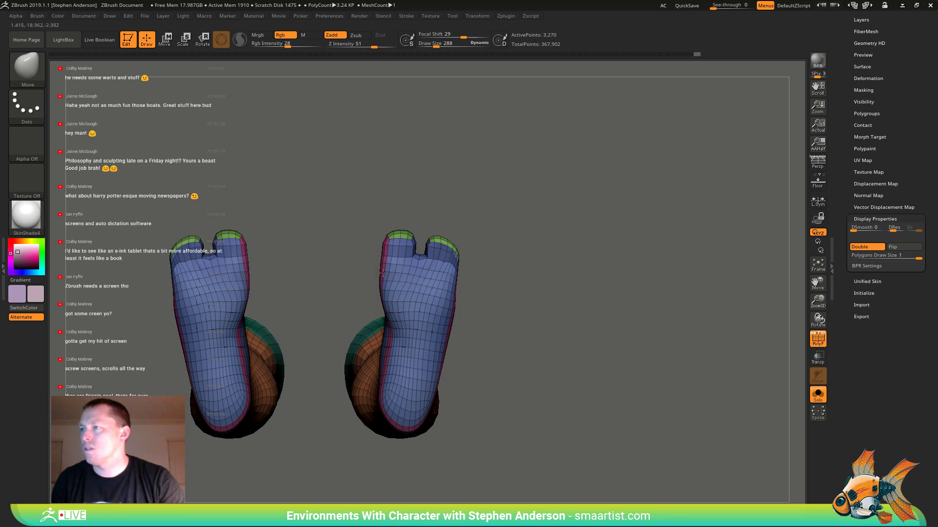
left_click_drag(454, 265, 454, 277)
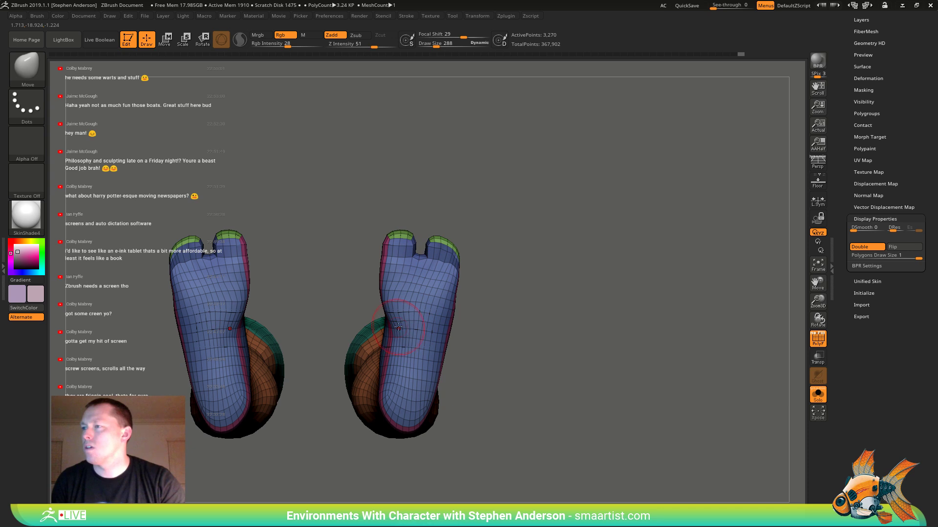
- Smooth the arches, adjust the heel outline, and widen the balls of the feet at draw size 446
left_click_drag(398, 327, 397, 356, "shift")
left_click_drag(397, 416, 393, 422)
key("s")
mouse_move(434, 343)
left_mouse_down()
mouse_move(449, 316)
mouse_move(442, 285)
left_mouse_up()
left_click_drag(399, 311, 393, 303)
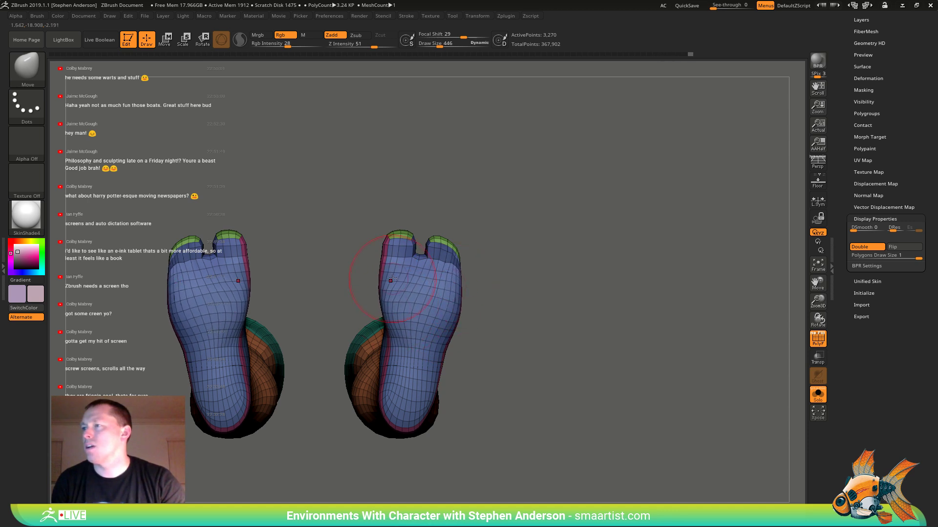
- Refine the forefoot shape from above with the Move brush at draw size 235
mouse_move(393, 293)
right_mouse_down()
mouse_move(411, 335)
mouse_move(390, 308)
mouse_move(396, 337)
right_mouse_up()
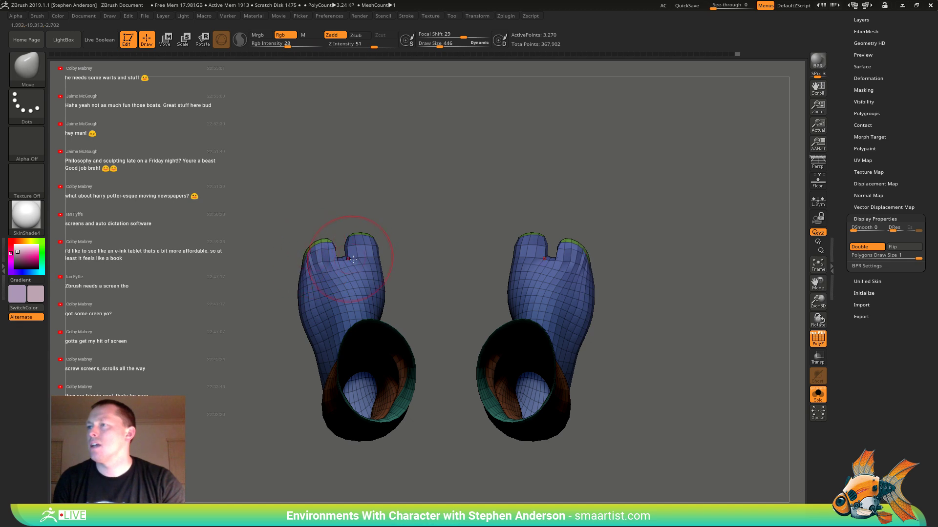
key("s")
left_click_drag(338, 258, 329, 259)
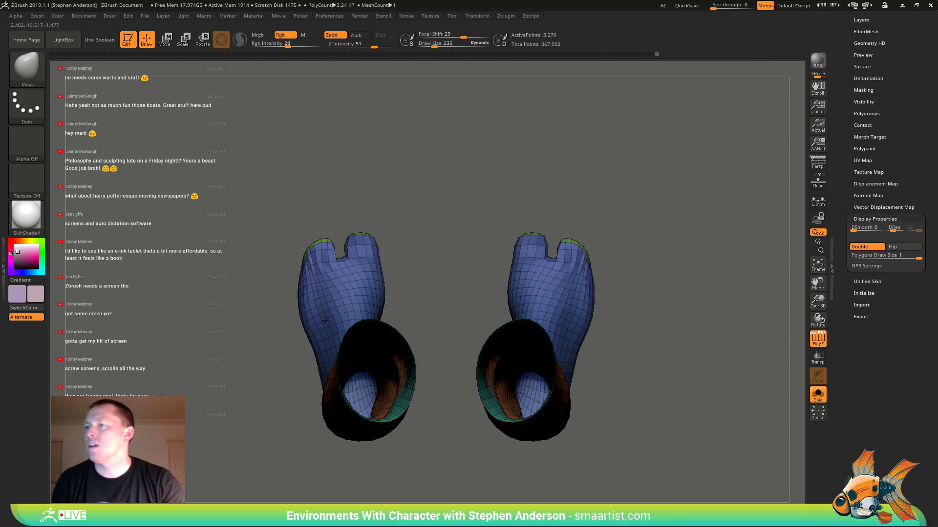
key("shift")
mouse_move(324, 334)
right_mouse_down("shift")
mouse_move(351, 298)
mouse_move(323, 321)
right_mouse_up("shift")
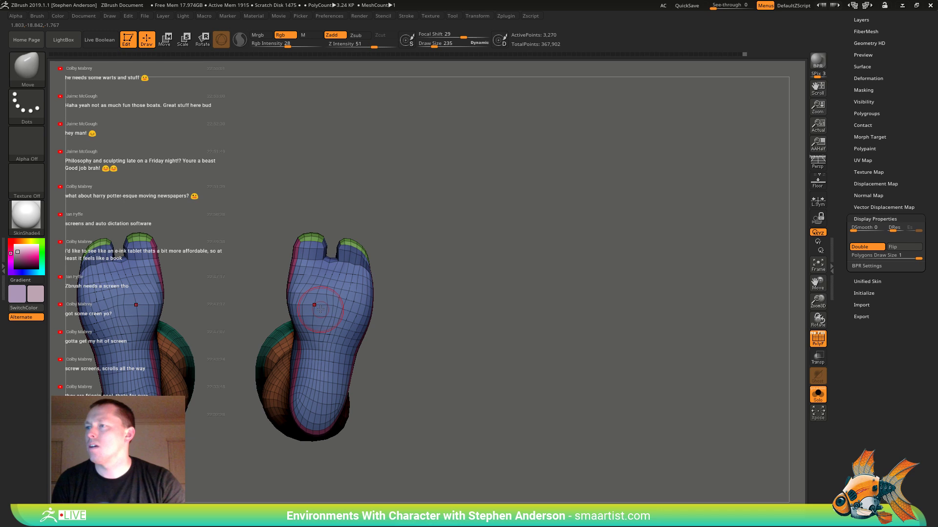
- Set the Smooth brush to Zadd with Rgb off, and smooth the soles
mouse_move(321, 309)
left_mouse_down("shift")
mouse_move(314, 304)
mouse_move(327, 308)
mouse_move(337, 293)
left_mouse_up("shift")
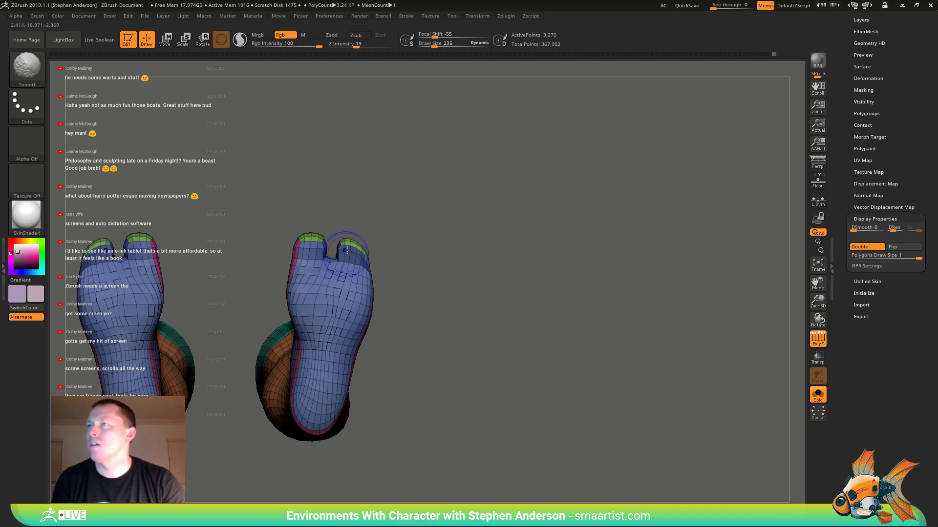
left_click(280, 35)
left_click(332, 35)
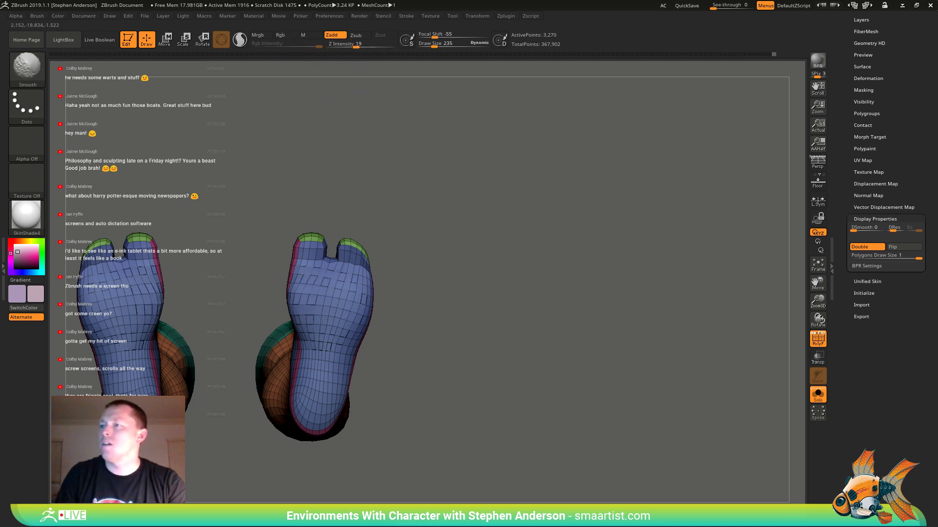
key("shift")
- Smooth the sides of the feet, turn off the polygroup wireframe, and reshape the front ankles at draw size 433
mouse_move(326, 310)
right_mouse_down()
mouse_move(353, 312)
mouse_move(345, 326)
mouse_move(335, 320)
mouse_move(359, 335)
mouse_move(332, 322)
right_mouse_up()
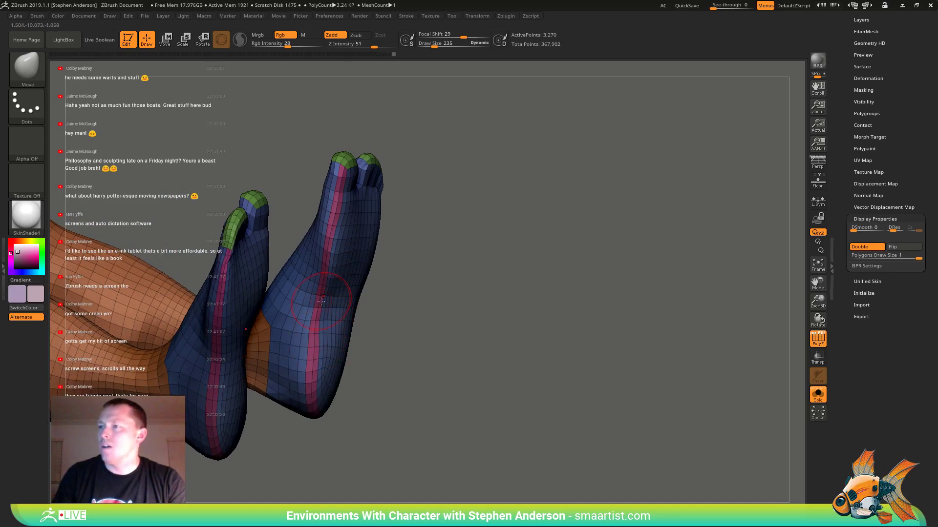
key("shift")
mouse_move(324, 366)
right_mouse_down()
mouse_move(380, 327)
mouse_move(404, 293)
mouse_move(438, 294)
mouse_move(412, 237)
right_mouse_up()
key("shift+f")
key("s")
left_click_drag(410, 233, 416, 234)
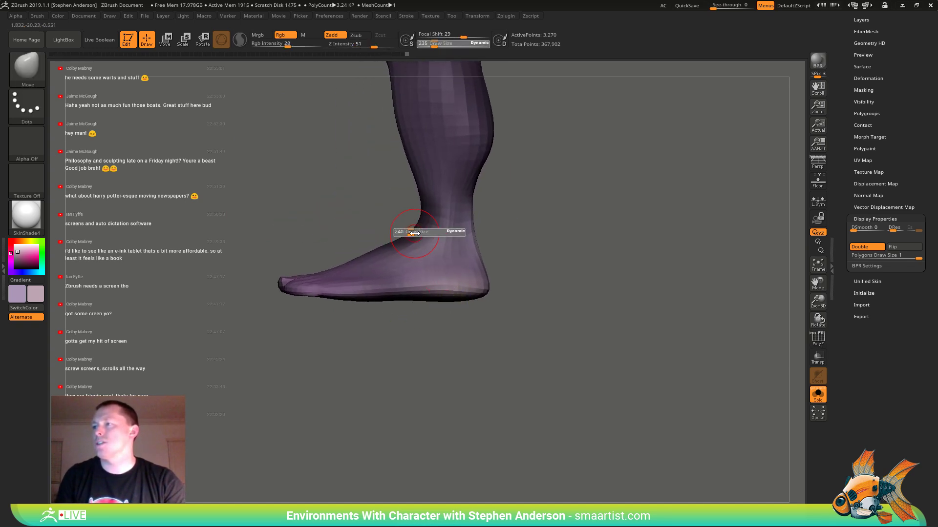
left_click_drag(503, 234, 549, 234)
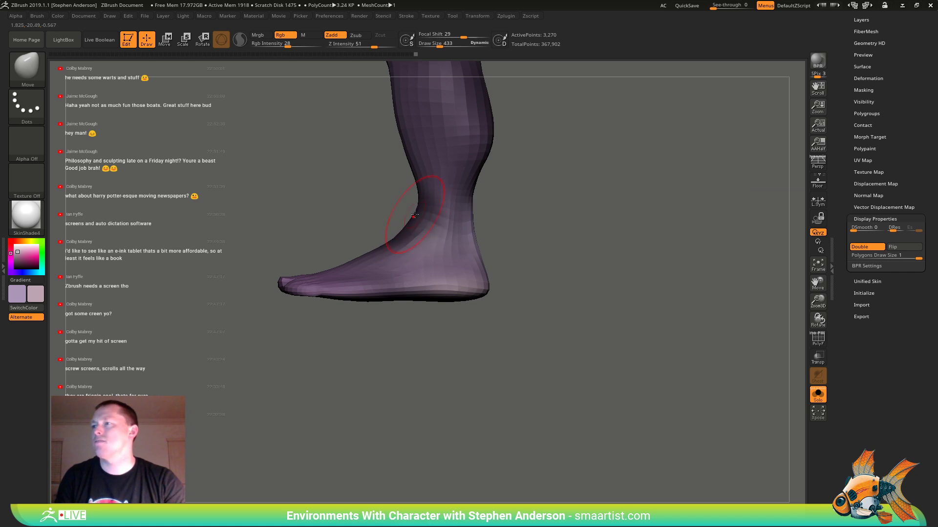
right_click_drag(414, 215, 446, 321)
- Show the whole character, pick up the light purple from the arm, and set the draw size to 938
left_click(818, 402)
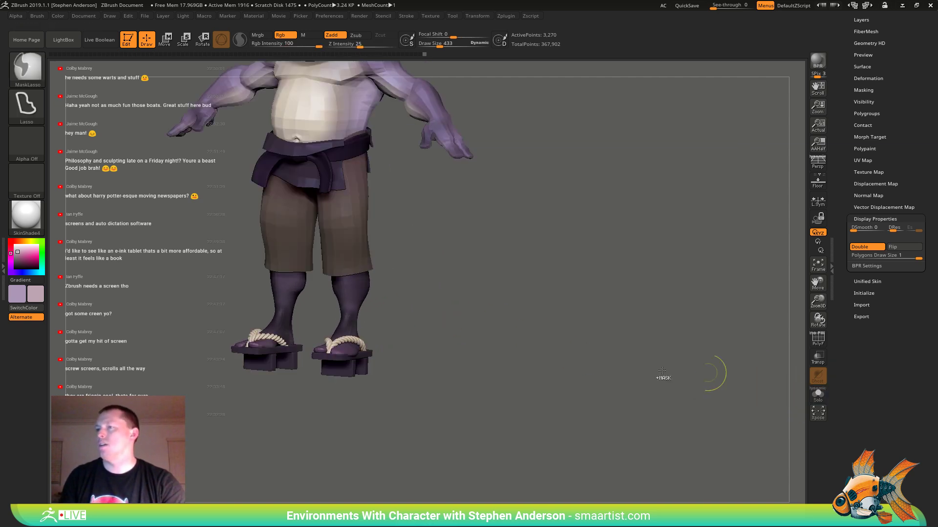
right_click_drag(443, 270, 458, 324)
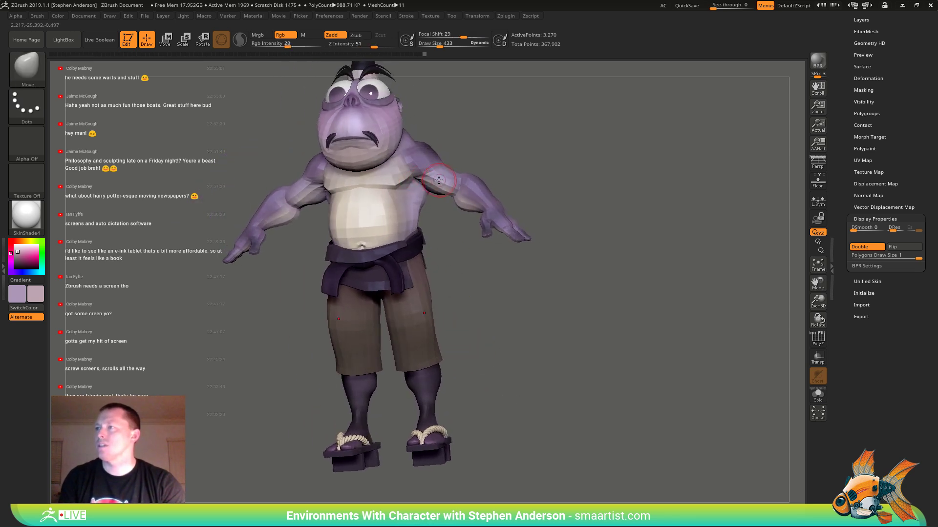
key("c")
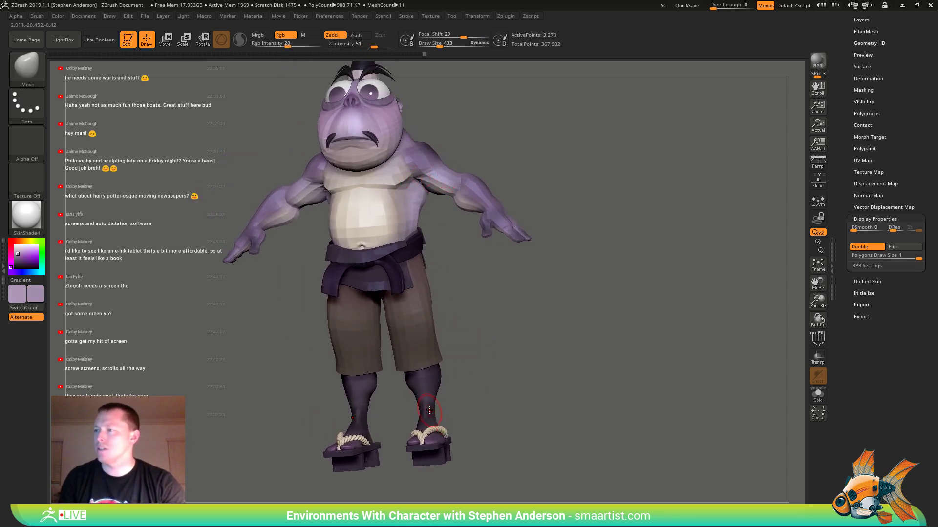
key("s")
left_click_drag(424, 403, 436, 406)
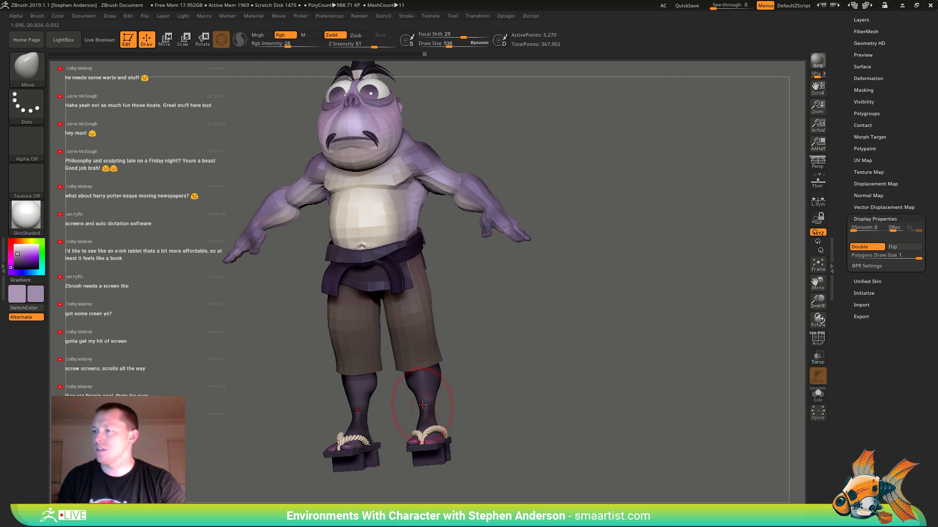
- Select the Standard brush and shade the shins and calves with the light purple
key("b")
key("s")
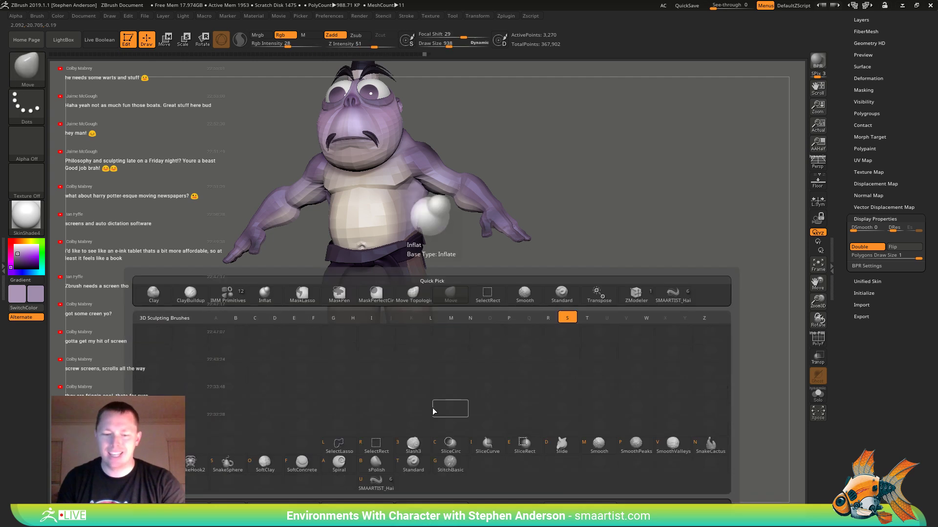
key("t")
left_click_drag(420, 404, 418, 388)
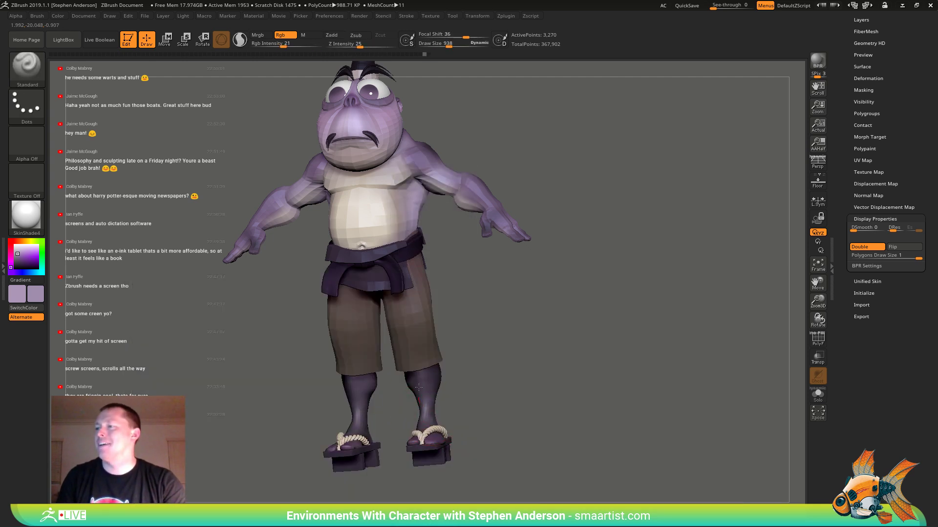
mouse_move(413, 401)
right_mouse_down()
mouse_move(397, 399)
mouse_move(481, 408)
right_mouse_up()
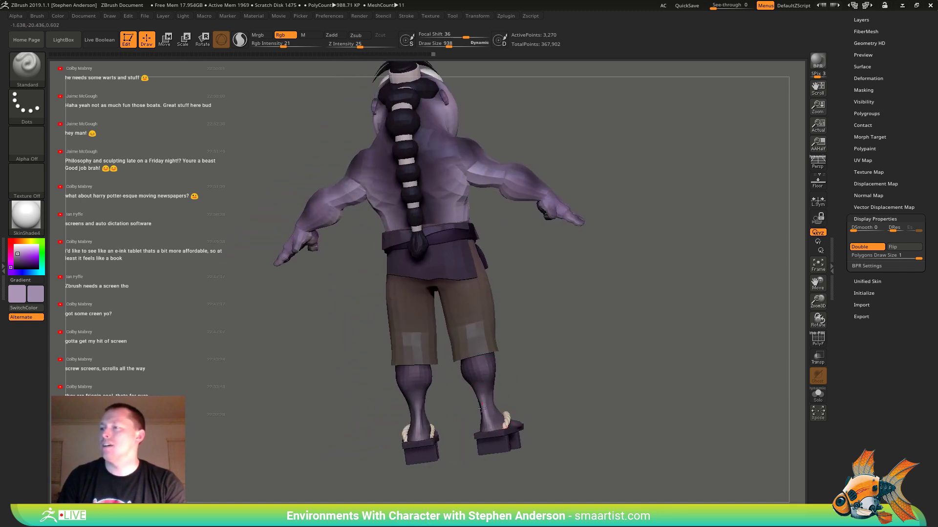
right_click_drag(519, 350, 460, 341)
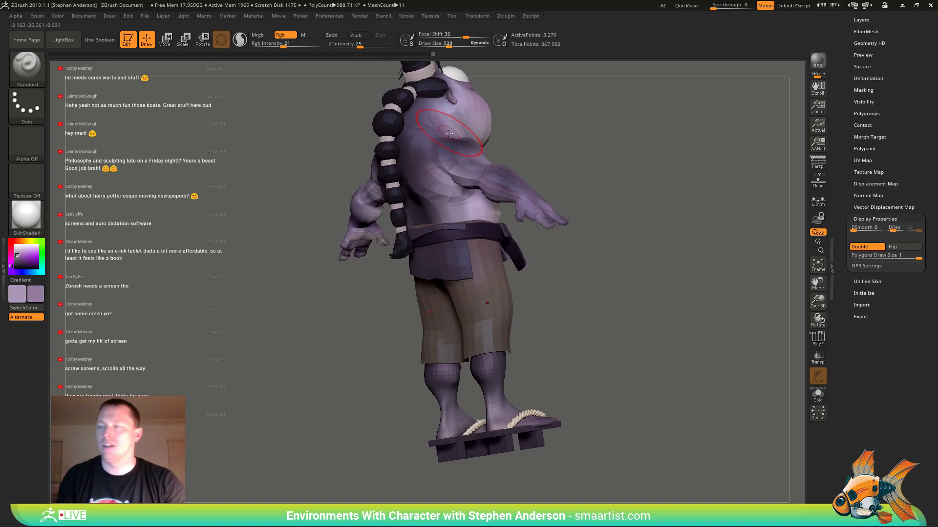
- Shade the ankles with the light purple and set the Rgb intensity to 100
right_click_drag(542, 320, 488, 379)
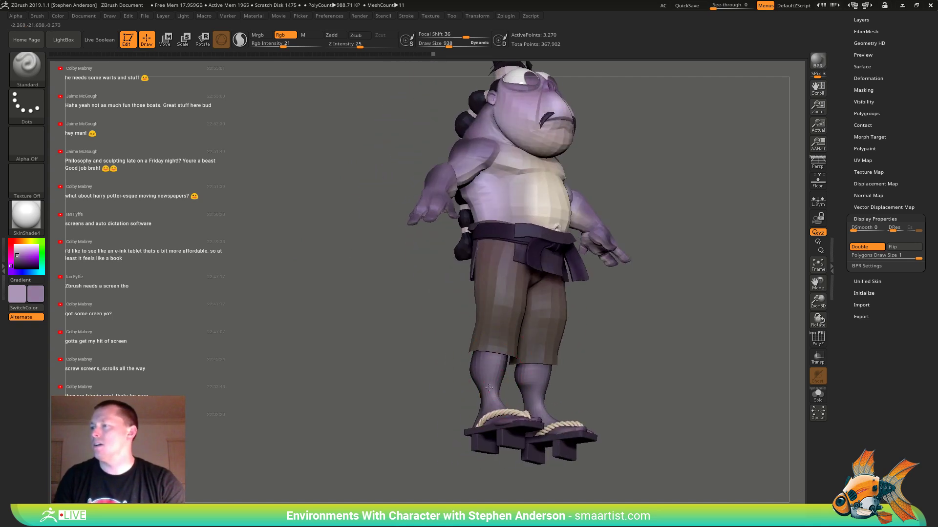
left_click_drag(493, 379, 498, 414)
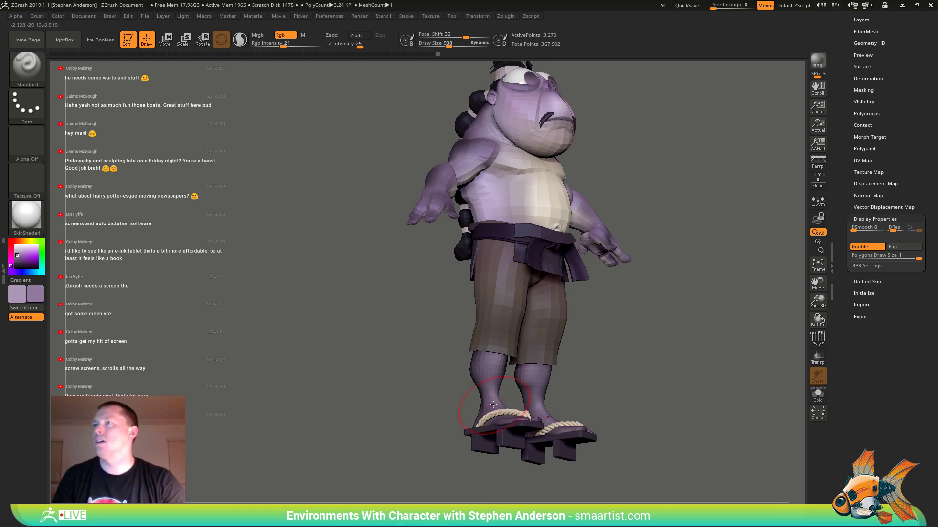
left_click_drag(282, 44, 322, 45)
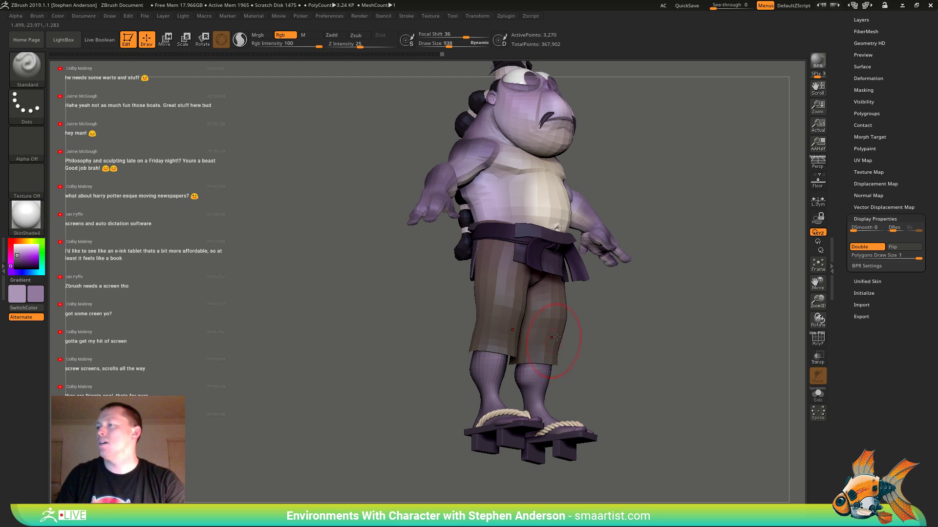
right_click_drag(556, 337, 491, 297)
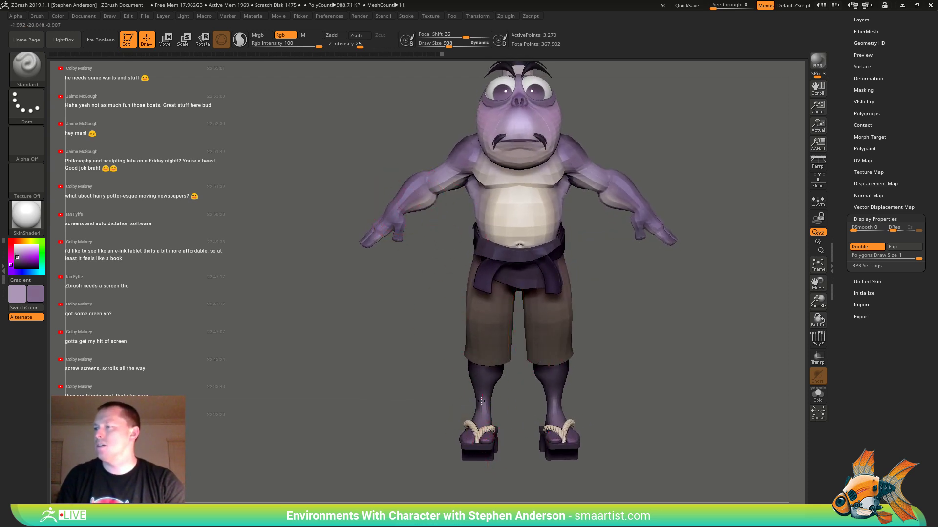
right_click_drag(481, 400, 502, 361)
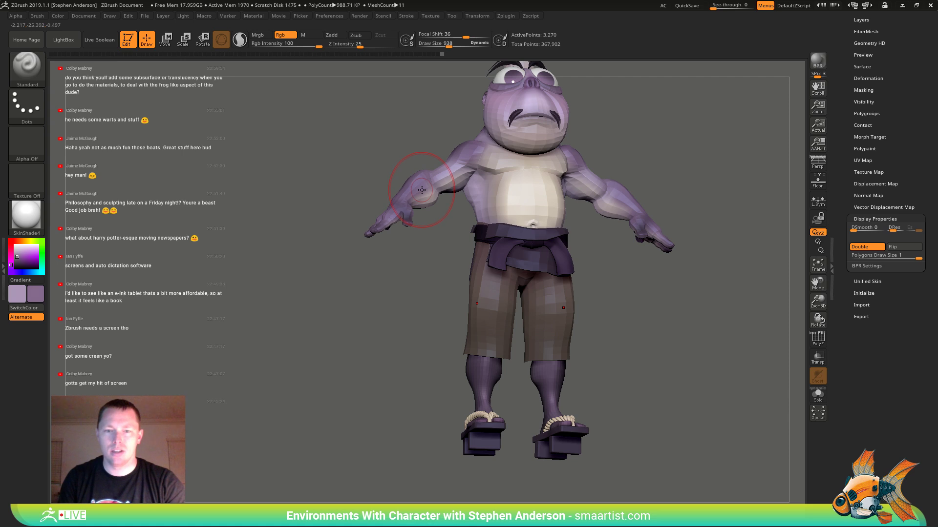
- Switch the paint mode to material only and fill the whole legs object with the SkinShade4 material
right_click_drag(436, 311, 425, 298)
mouse_move(476, 367)
right_mouse_down("alt")
mouse_move(455, 298)
mouse_move(481, 327)
mouse_move(448, 356)
mouse_move(459, 338)
mouse_move(488, 336)
mouse_move(481, 254)
mouse_move(473, 366)
right_mouse_up("alt")
right_click_drag(588, 295, 641, 232)
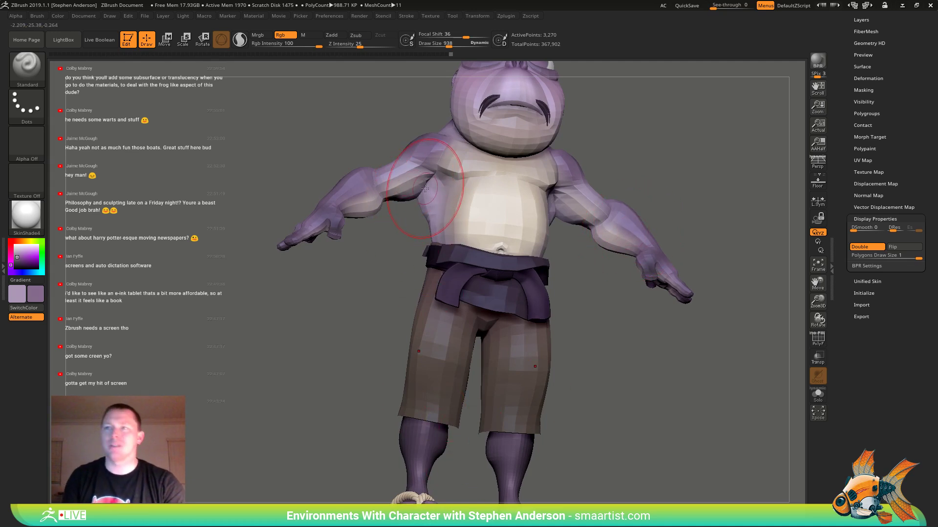
left_click(309, 36)
left_click(58, 16)
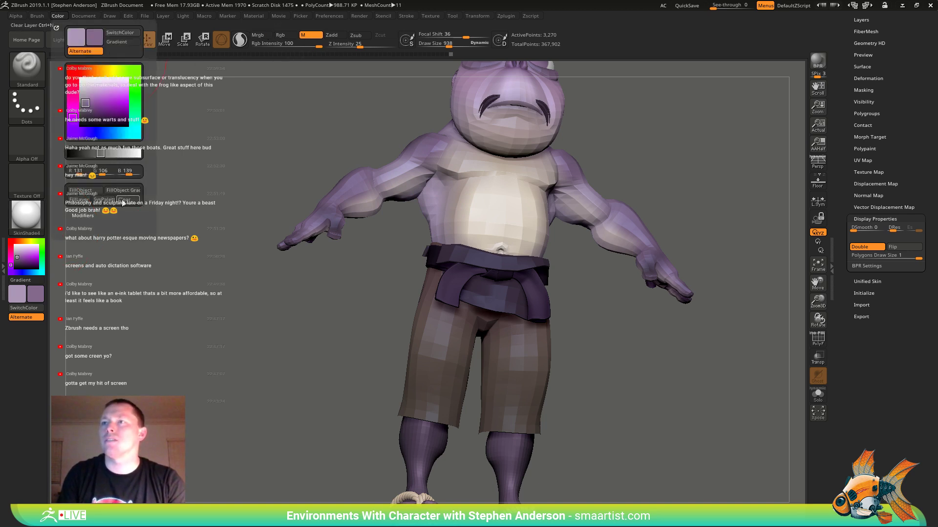
left_click(87, 192)
left_click_drag(362, 349, 306, 286, "alt")
right_click_drag(373, 321, 329, 337)
right_click_drag(329, 337, 408, 394)
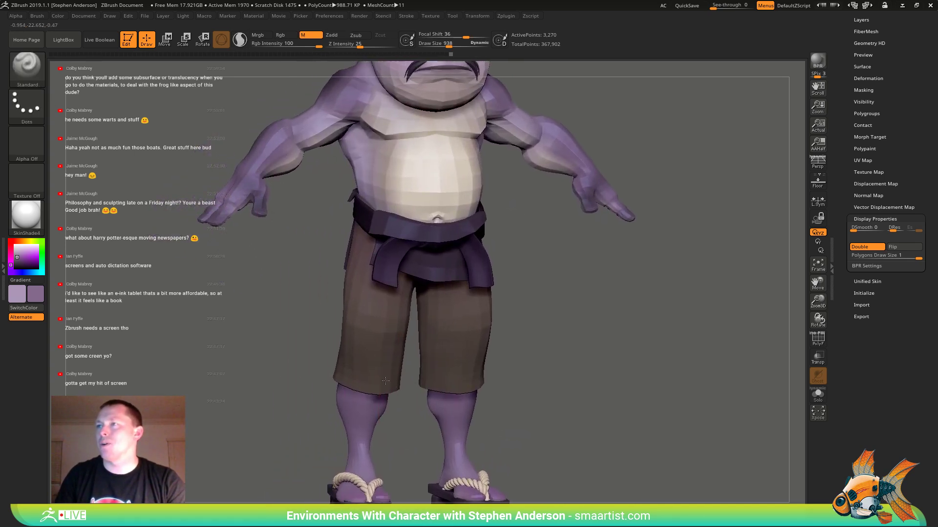
right_click_drag(338, 381, 379, 374)
mouse_move(408, 336)
right_mouse_down("alt")
mouse_move(408, 360)
mouse_move(395, 342)
mouse_move(409, 337)
right_mouse_up("alt")
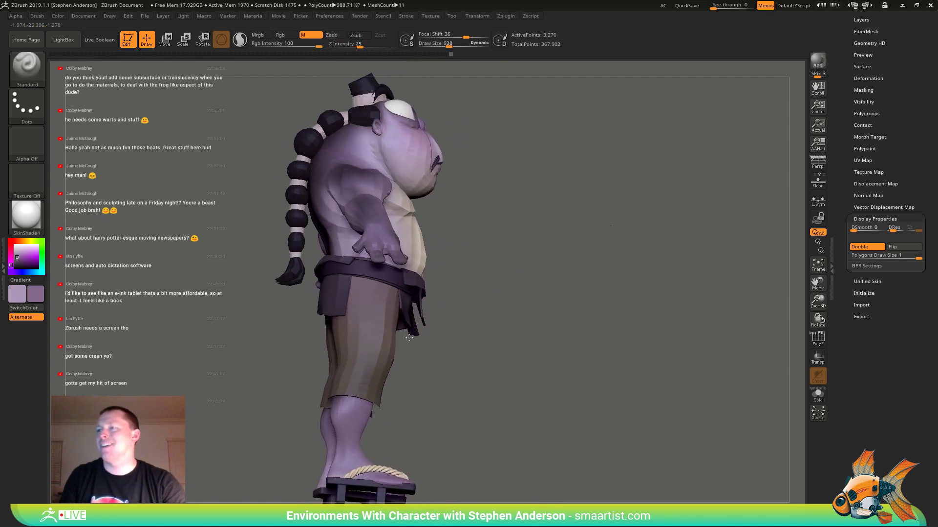
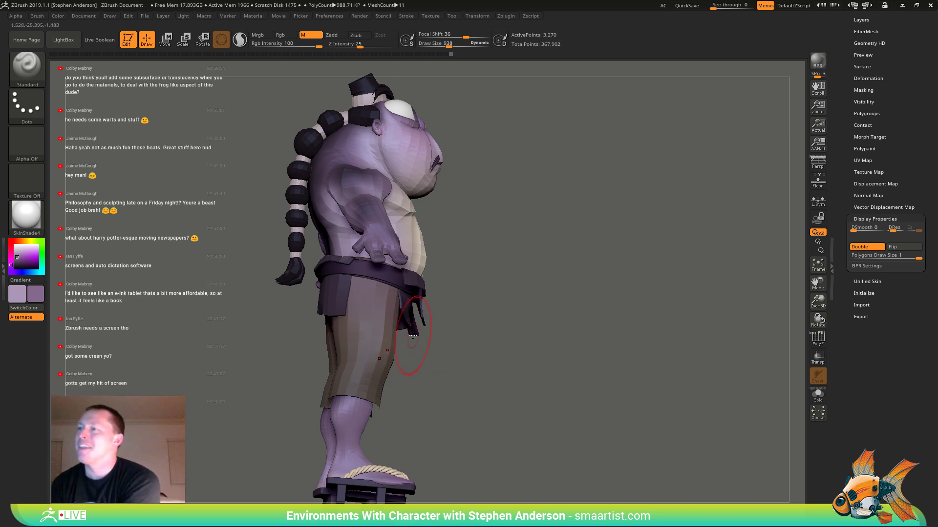
- Select the Move brush and set the draw size to 1365 for adjusting the legs and feet
right_click_drag(413, 336, 366, 353)
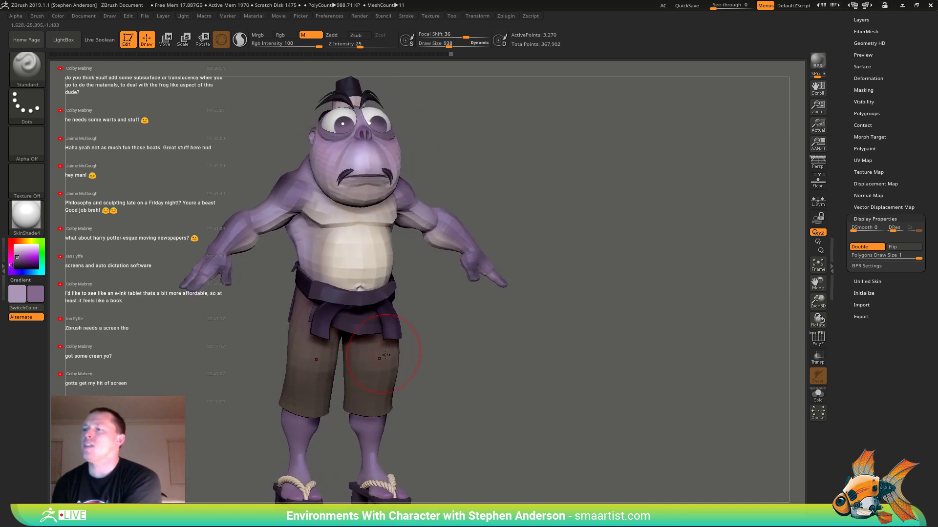
right_click_drag(395, 380, 433, 274, "alt")
right_click_drag(332, 394, 367, 387)
key("b")
key("m")
key("v")
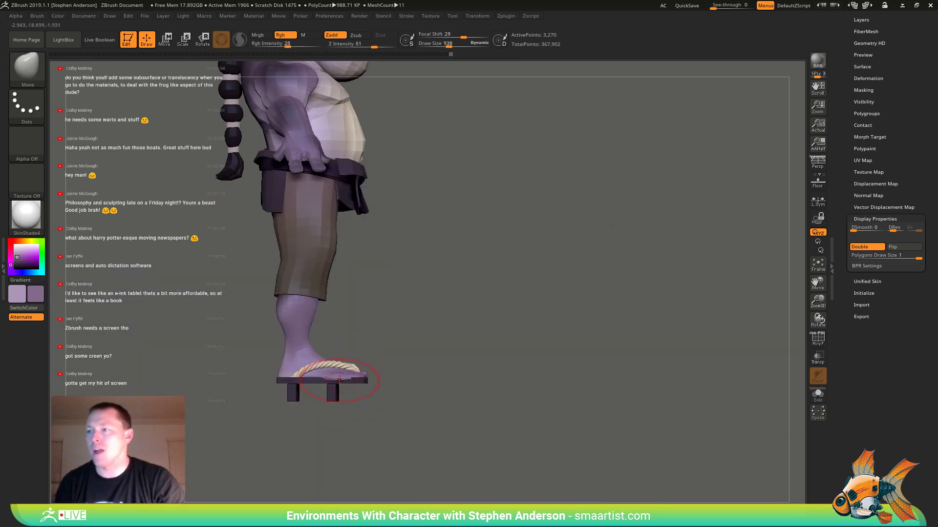
key("s")
left_click_drag(332, 380, 336, 380)
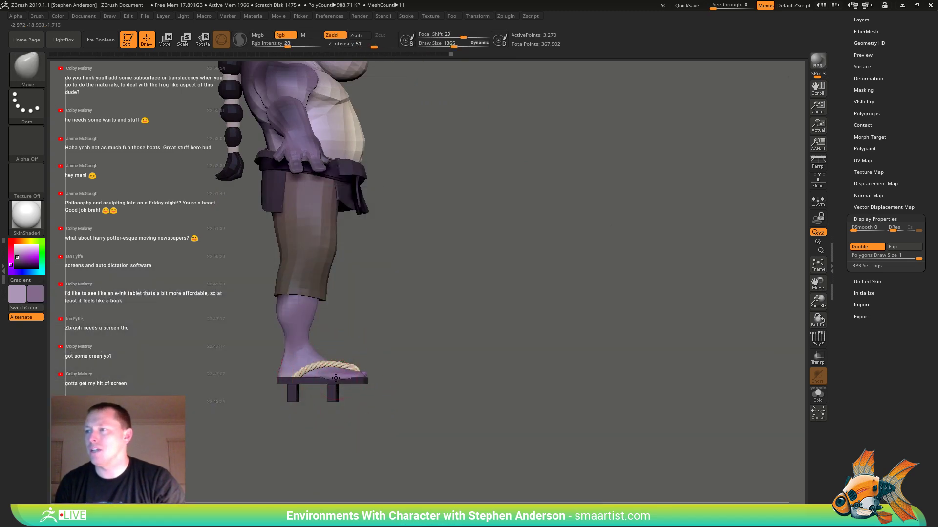
right_click_drag(403, 370, 349, 378)
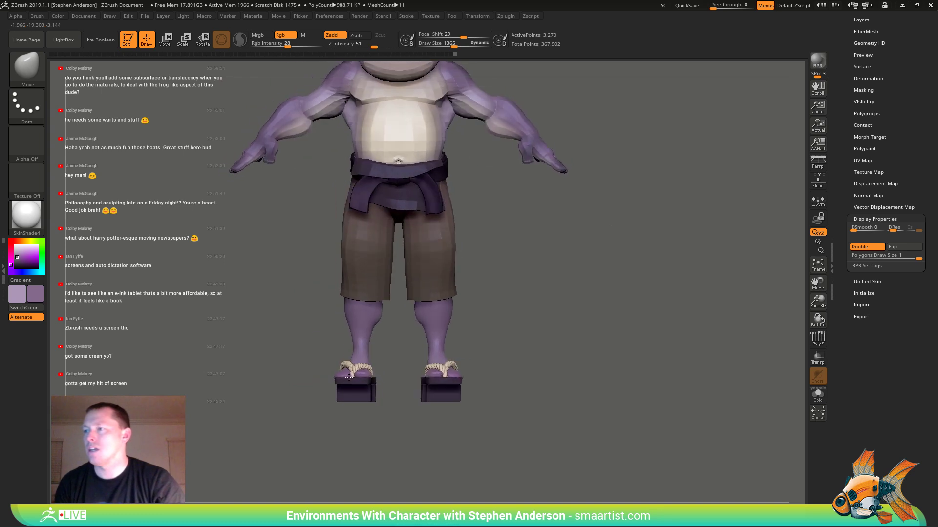
mouse_move(459, 372)
right_mouse_down()
mouse_move(441, 373)
mouse_move(437, 399)
right_mouse_up()
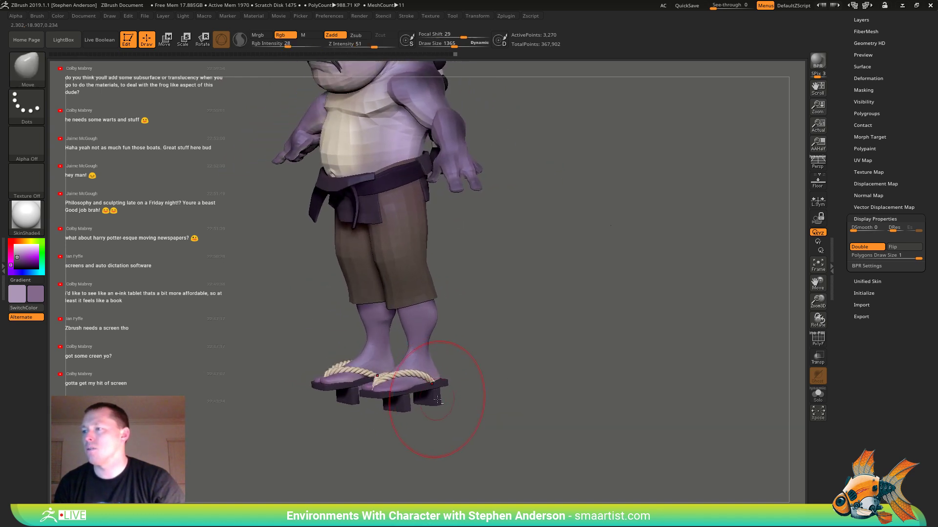
key("w")
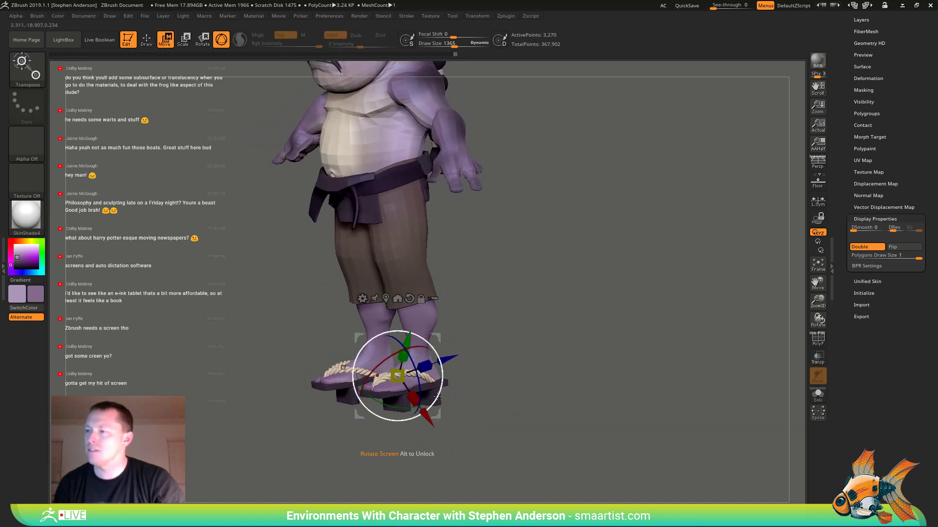
left_click_drag(436, 337, 537, 293, "alt")
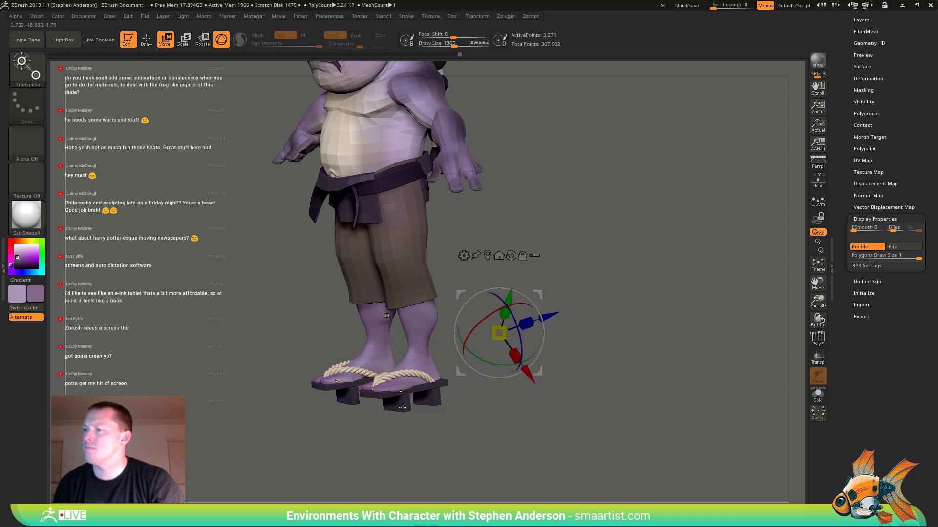
left_click_drag(418, 315, 403, 408, "ctrl")
left_click_drag(463, 415, 483, 432, "ctrl")
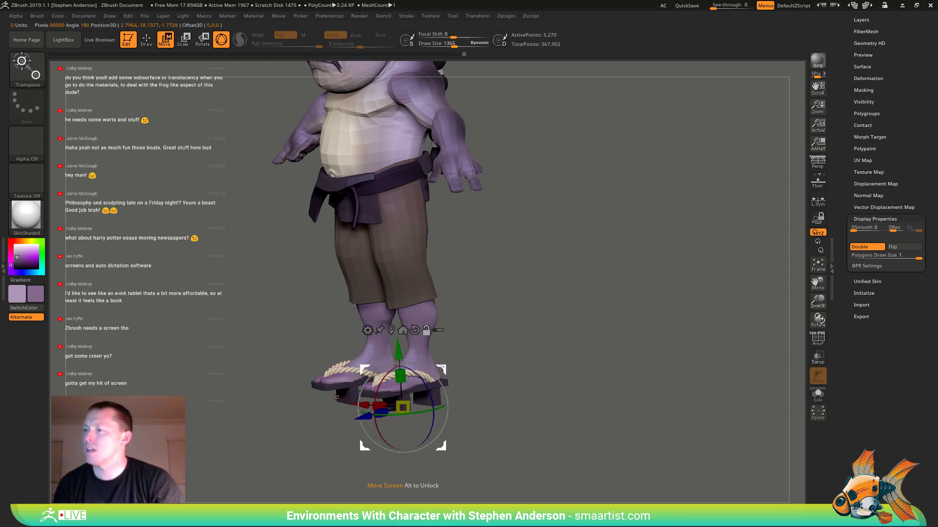
left_click_drag(442, 370, 540, 333, "alt")
- Select the sandals, reset the gizmo's orientation, centre it on the mesh, and lower the sandals slightly beneath the feet
left_click(403, 409, "alt")
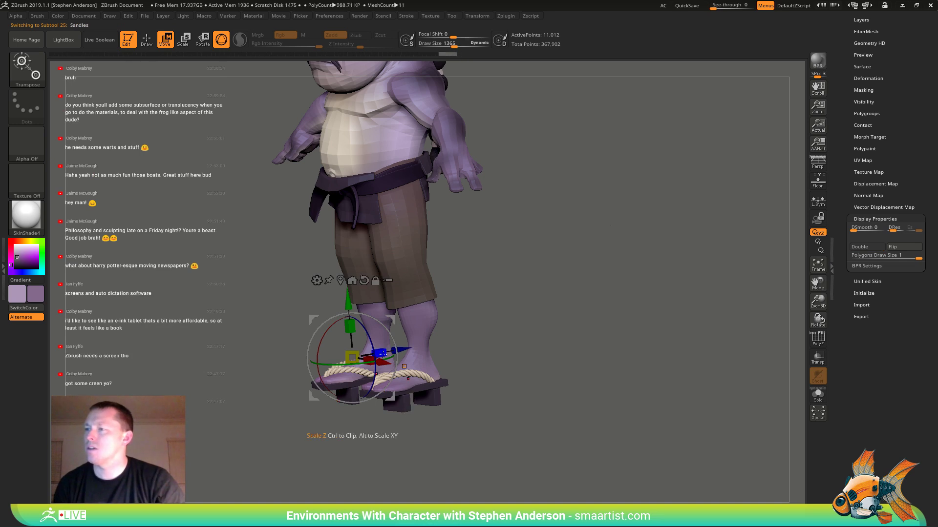
left_click(364, 281)
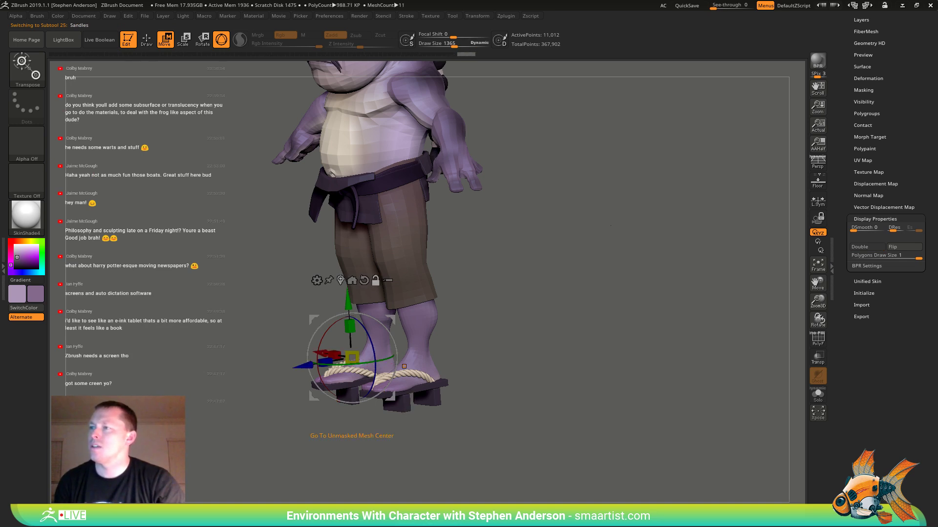
left_click(340, 280)
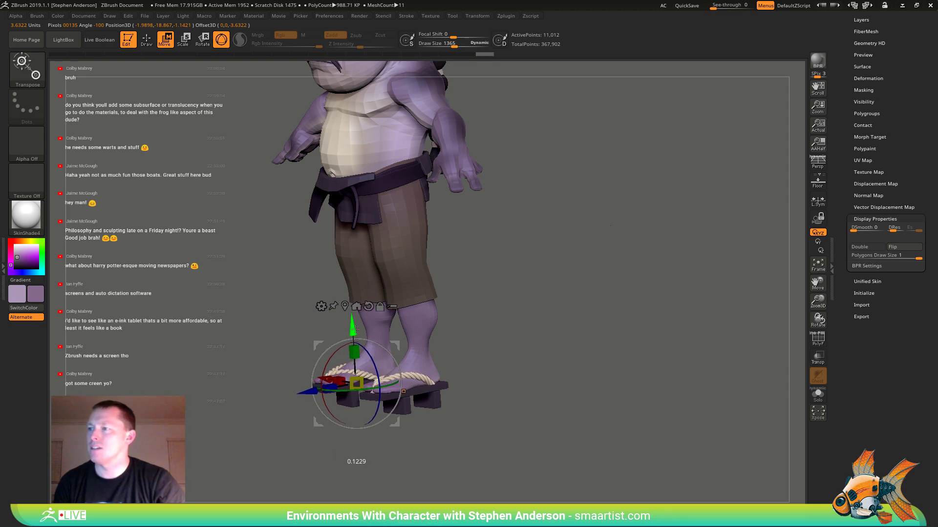
right_click_drag(423, 360, 447, 420, "ctrl")
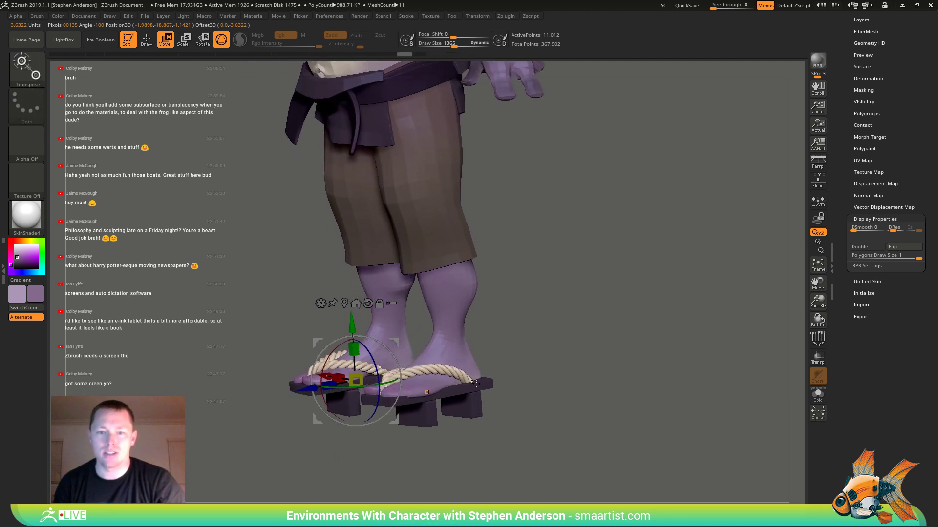
- Mask the sandals' rope straps, return to draw mode, and invert the mask so only the straps are editable
left_click(448, 412, "alt")
left_click_drag(465, 360, 464, 359)
left_click_drag(523, 359, 524, 357)
key("q")
right_click_drag(524, 357, 561, 360)
mouse_move(457, 362)
right_mouse_down("ctrl")
mouse_move(435, 368)
mouse_move(427, 391)
mouse_move(387, 380)
right_mouse_up("ctrl")
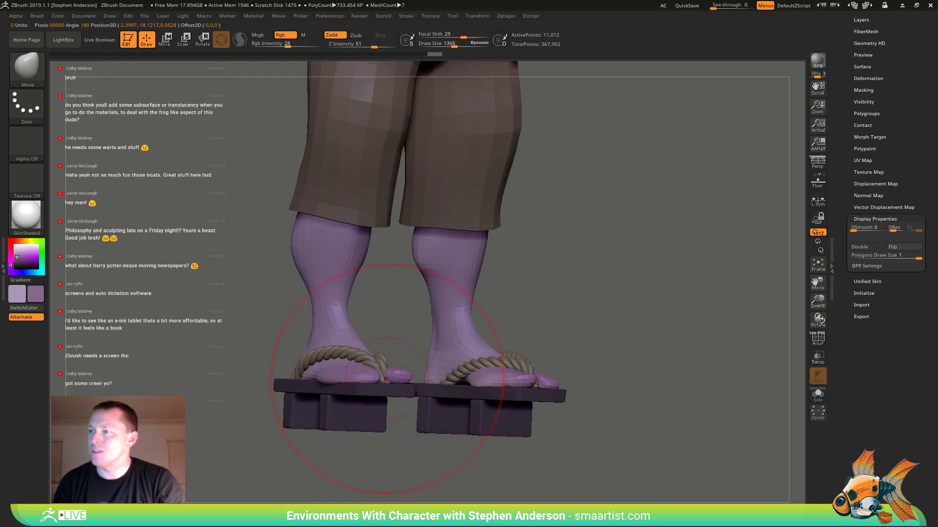
left_click(385, 380, "alt")
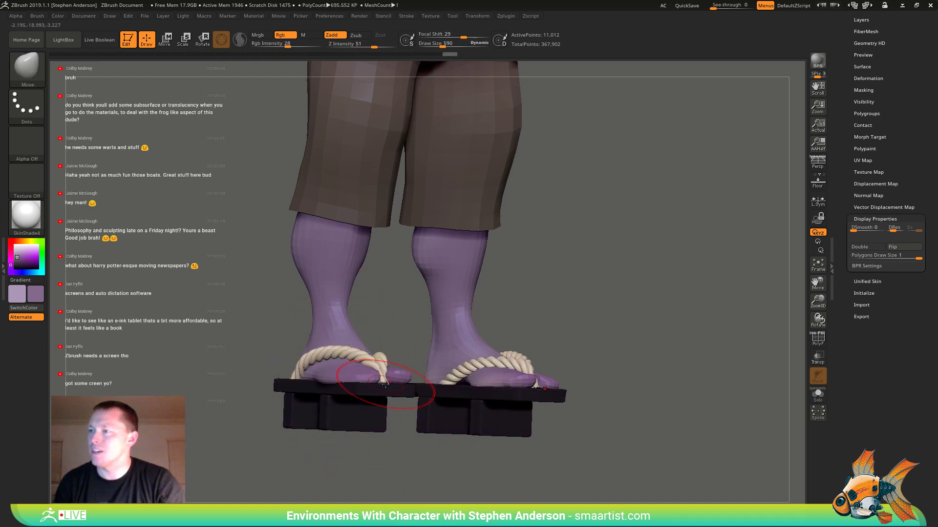
- Adjust the rope straps around the feet and heels with the Move brush, reducing the draw size to 403
mouse_move(384, 391)
right_mouse_down()
mouse_move(399, 362)
mouse_move(385, 385)
mouse_move(446, 383)
mouse_move(465, 393)
mouse_move(408, 419)
mouse_move(352, 391)
right_mouse_up()
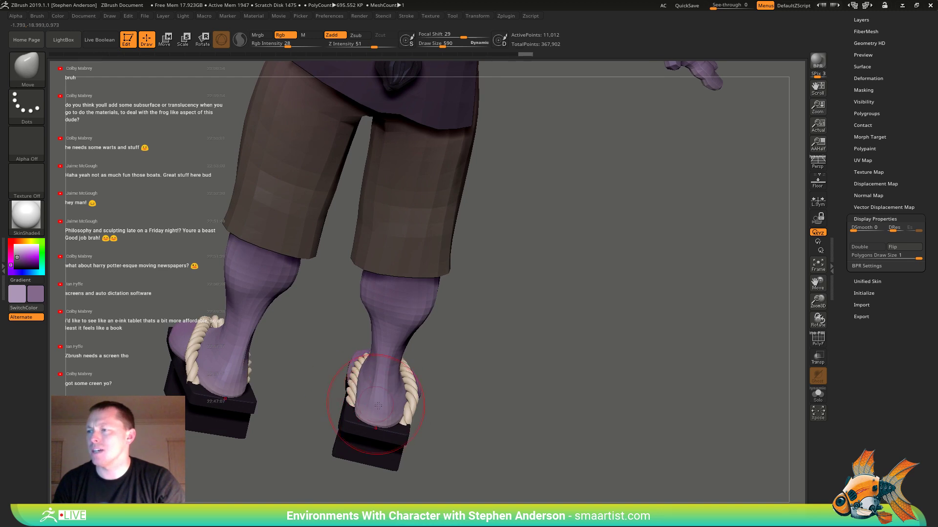
right_click_drag(407, 423, 409, 433)
key("s")
left_click_drag(367, 428, 358, 422)
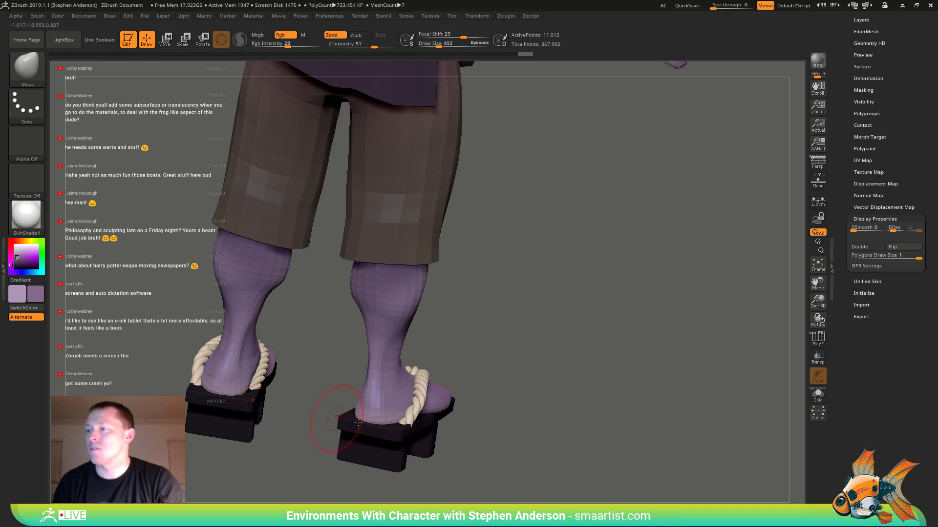
right_click_drag(391, 412, 411, 412)
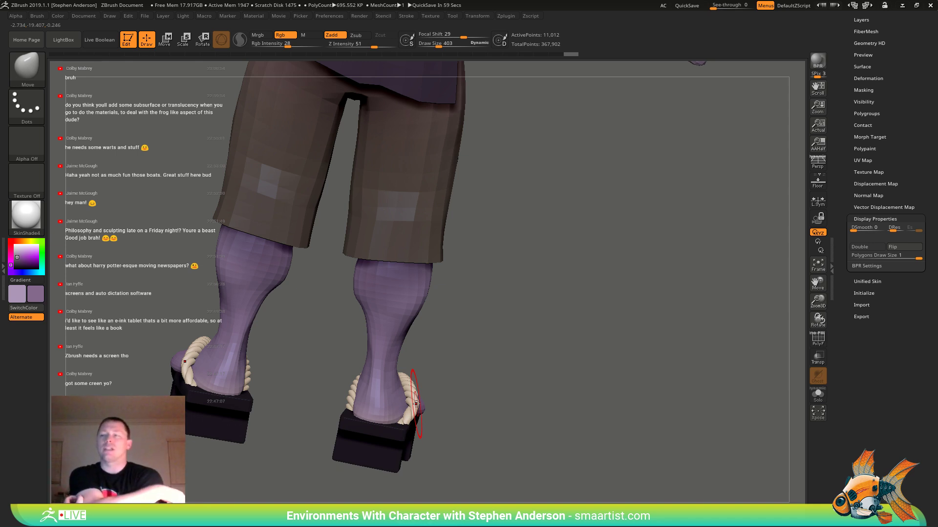
right_click_drag(441, 399, 400, 392)
mouse_move(513, 389)
right_mouse_down()
mouse_move(480, 387)
mouse_move(465, 404)
mouse_move(481, 405)
mouse_move(471, 390)
mouse_move(429, 383)
mouse_move(532, 379)
mouse_move(496, 398)
mouse_move(473, 382)
right_mouse_up()
- Increase the draw size to 783, show the whole character, and make the pants the active subtool
key("bracketright")
key("bracketright")
key("bracketright")
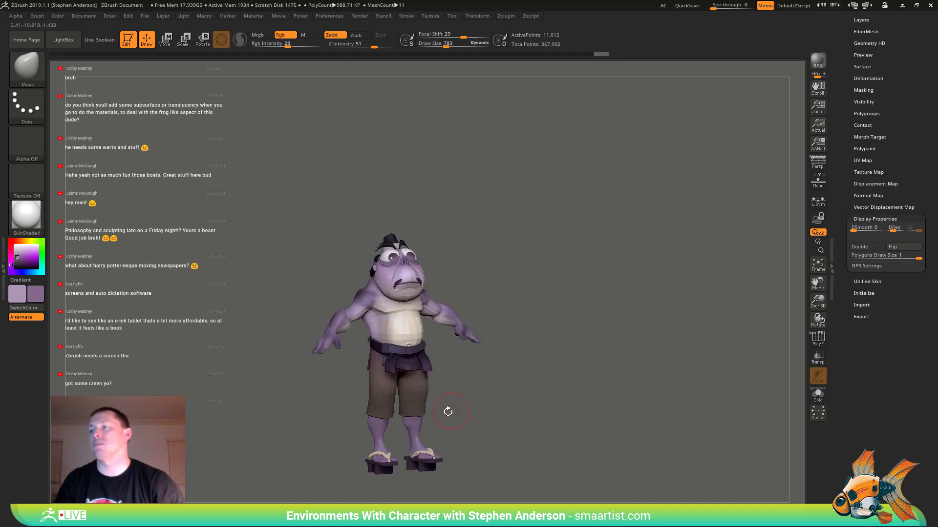
mouse_move(421, 406)
right_mouse_down()
mouse_move(450, 410)
mouse_move(457, 398)
mouse_move(463, 416)
mouse_move(426, 395)
right_mouse_up()
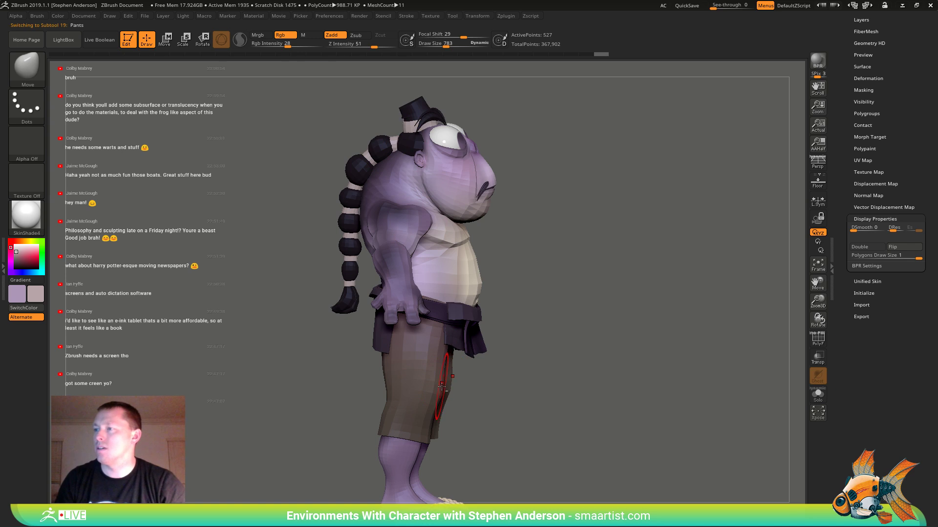
right_click_drag(441, 386, 464, 389)
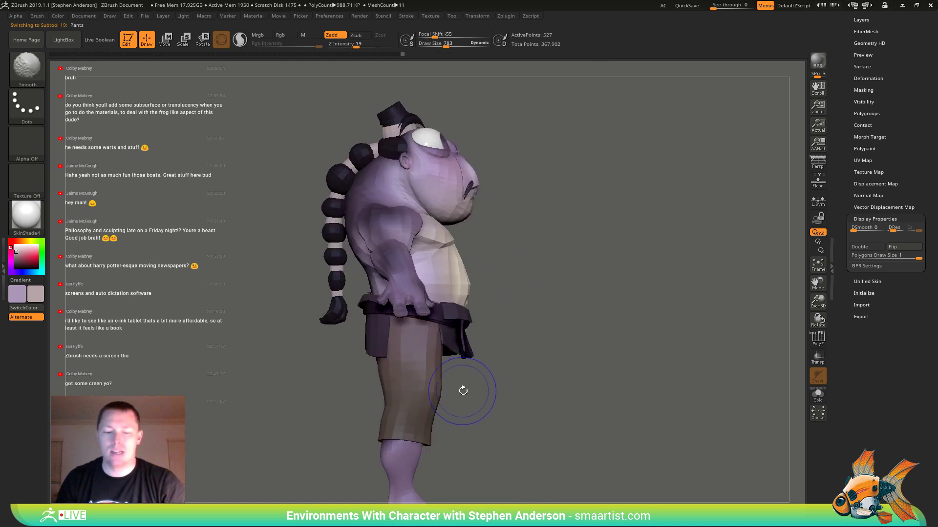
- Mask the lower pants with a soft edge, invert the mask, and fill the pants with the pale pinkish grey at Rgb intensity 28
mouse_move(455, 381)
left_mouse_down("ctrl")
mouse_move(342, 467)
mouse_move(337, 430)
mouse_move(351, 405)
left_mouse_up("ctrl")
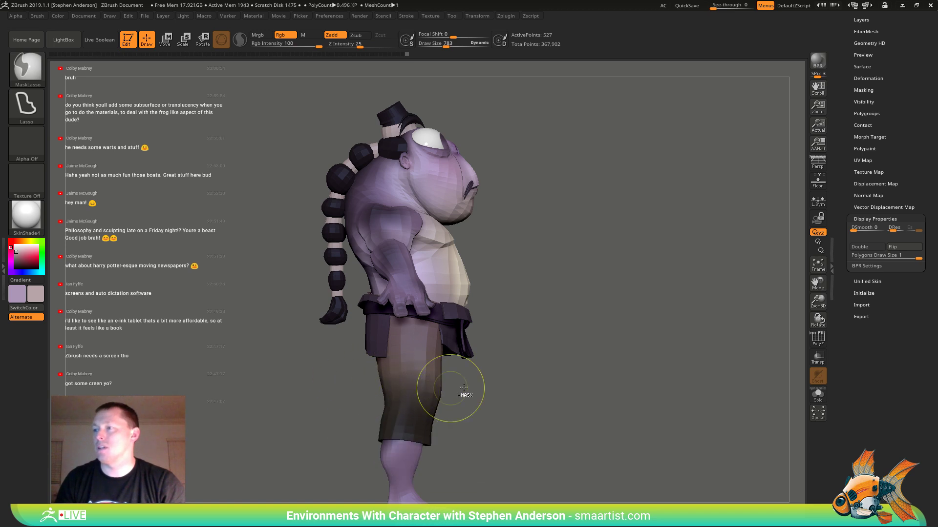
left_click(489, 393, "ctrl")
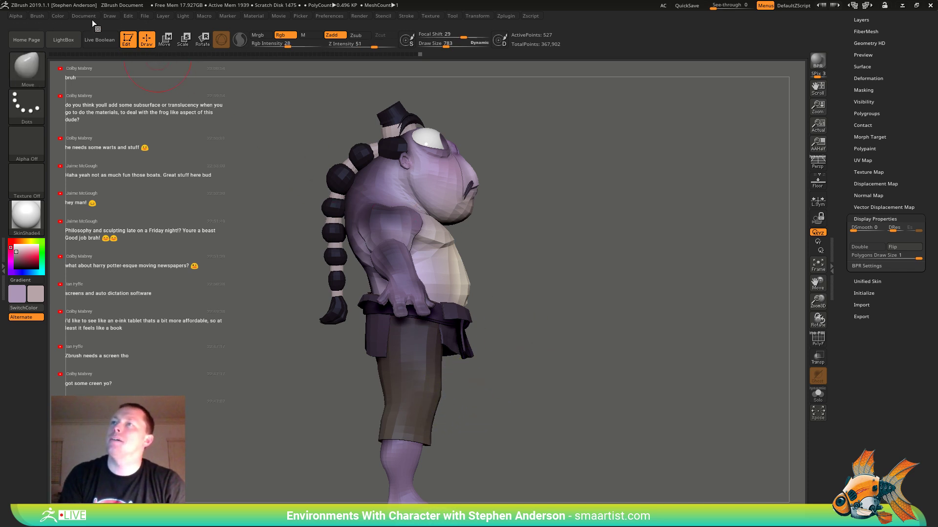
left_click(58, 15)
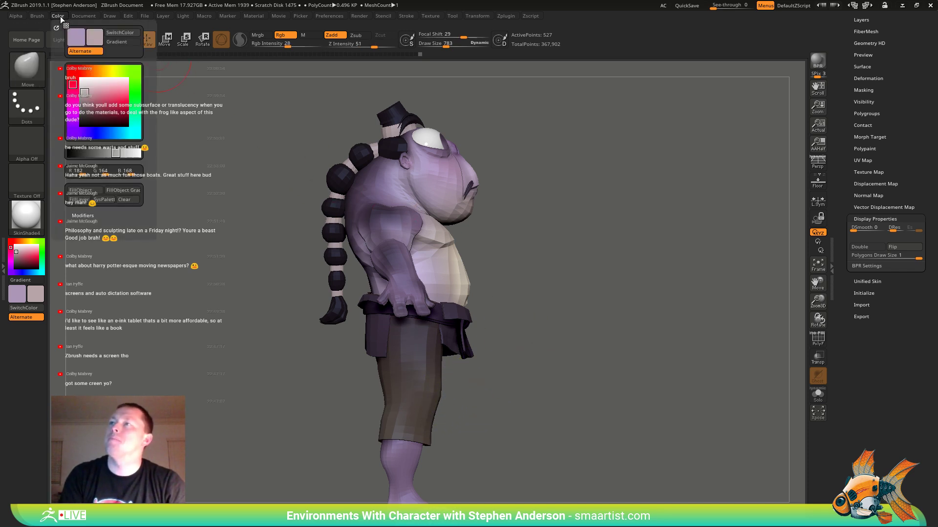
left_click(82, 191)
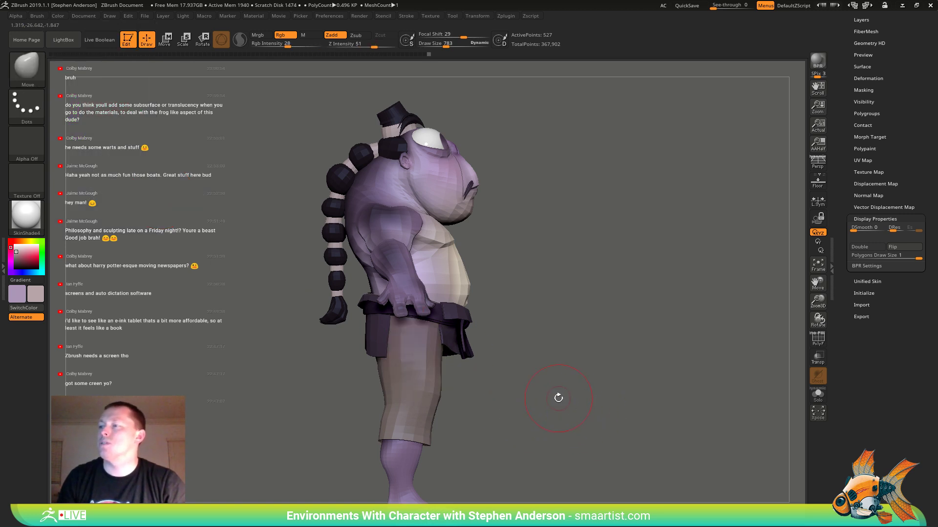
left_click_drag(558, 398, 501, 387)
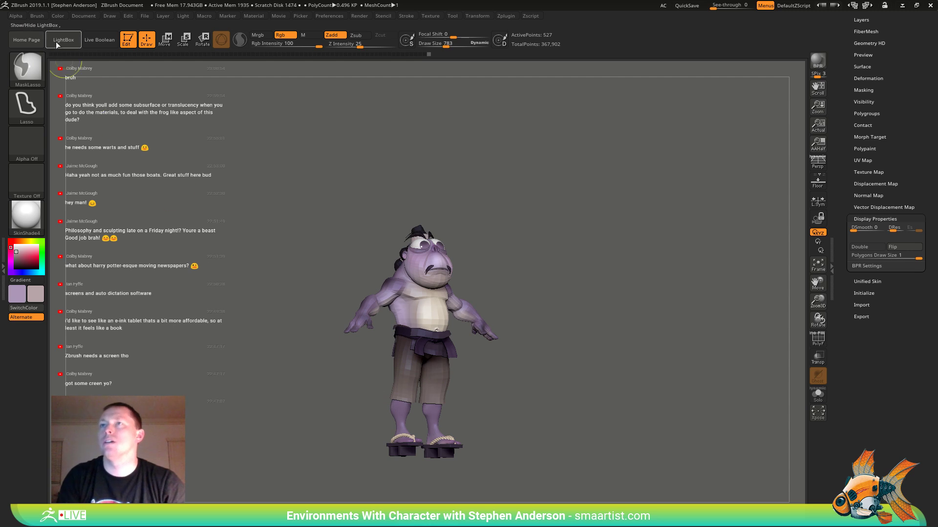
- Fill the pants again with the pale pinkish grey (R 182, G 164, B 168) at Rgb intensity 28, then clear the mask
left_click(62, 15)
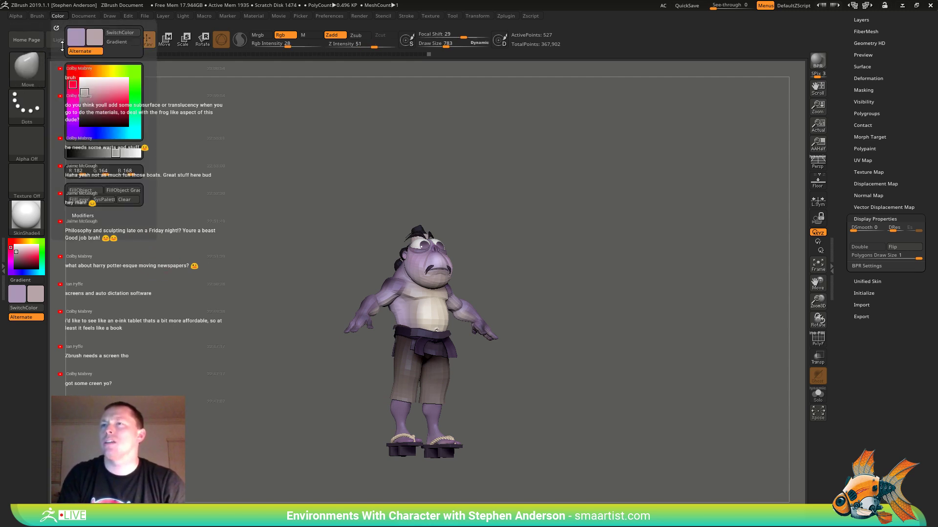
left_click(83, 192)
key("ctrl")
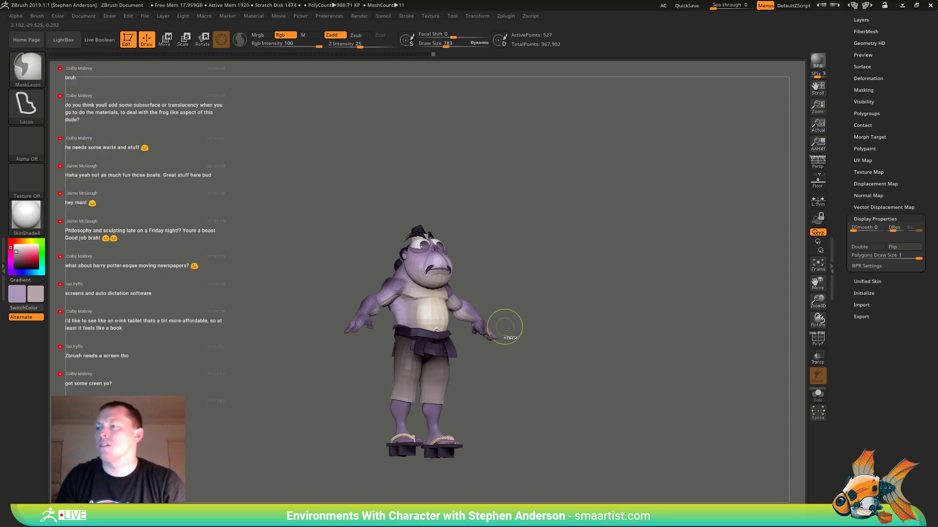
left_click_drag(543, 365, 457, 383)
- Display the polyframe, make the cloth around the waist the active subtool, and isolate it in Solo mode
right_click_drag(407, 332, 447, 342)
key("shift+f")
mouse_move(359, 342)
right_mouse_down()
mouse_move(401, 339)
mouse_move(488, 312)
right_mouse_up()
left_click(381, 340, "alt")
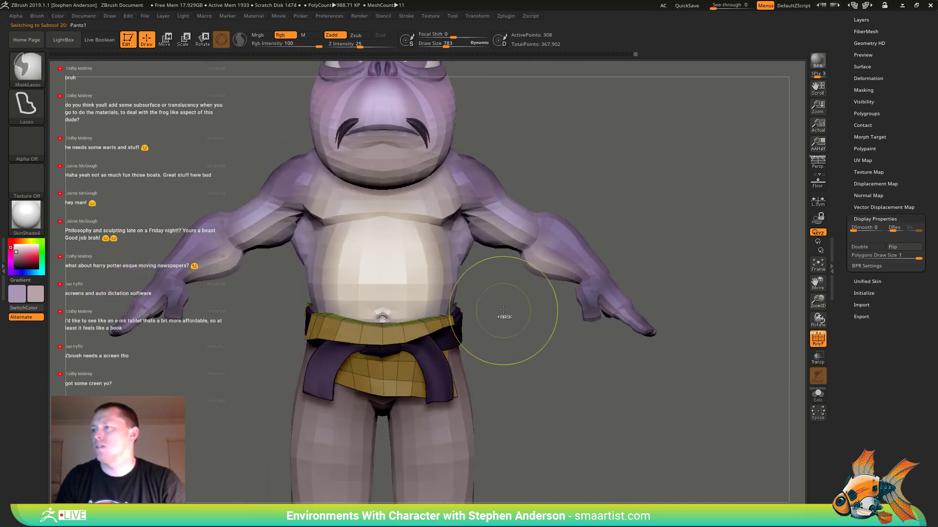
mouse_move(500, 310)
left_mouse_down("ctrl")
mouse_move(446, 325)
mouse_move(493, 256)
mouse_move(481, 309)
left_mouse_up("ctrl")
right_click_drag(481, 310, 463, 264)
mouse_move(502, 325)
right_mouse_down()
mouse_move(582, 364)
mouse_move(517, 336)
mouse_move(799, 392)
right_mouse_up()
left_click(818, 393)
mouse_move(701, 336)
right_mouse_down()
mouse_move(595, 328)
mouse_move(412, 278)
right_mouse_up()
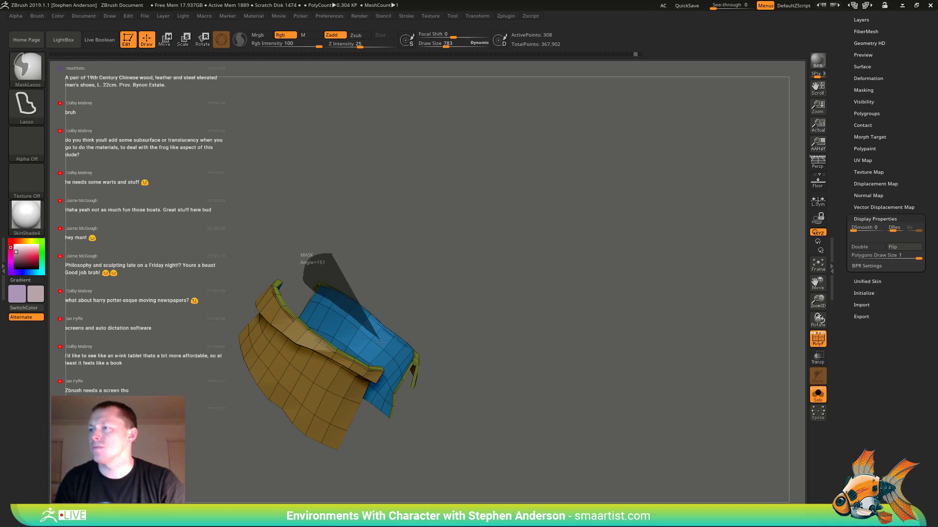
- Insert an edge loop with the ZModeler brush along the green rim of each of the two waist cloth pieces
mouse_move(382, 342)
left_mouse_down("ctrl")
mouse_move(464, 374)
mouse_move(481, 354)
left_mouse_up("ctrl")
mouse_move(472, 348)
right_mouse_down()
mouse_move(397, 334)
mouse_move(438, 391)
mouse_move(441, 343)
right_mouse_up()
right_click_drag(385, 351, 401, 367, "ctrl")
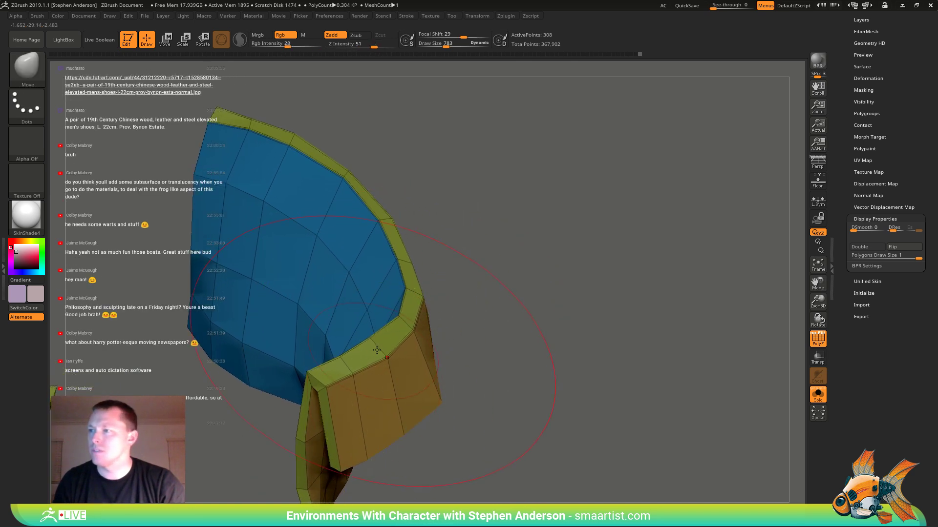
key("b")
key("z")
key("m")
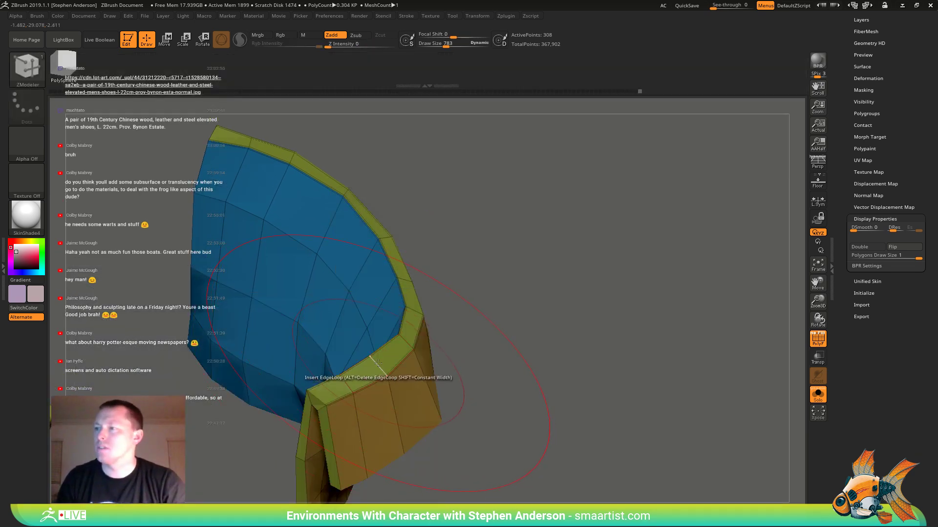
key("space")
left_click(377, 365)
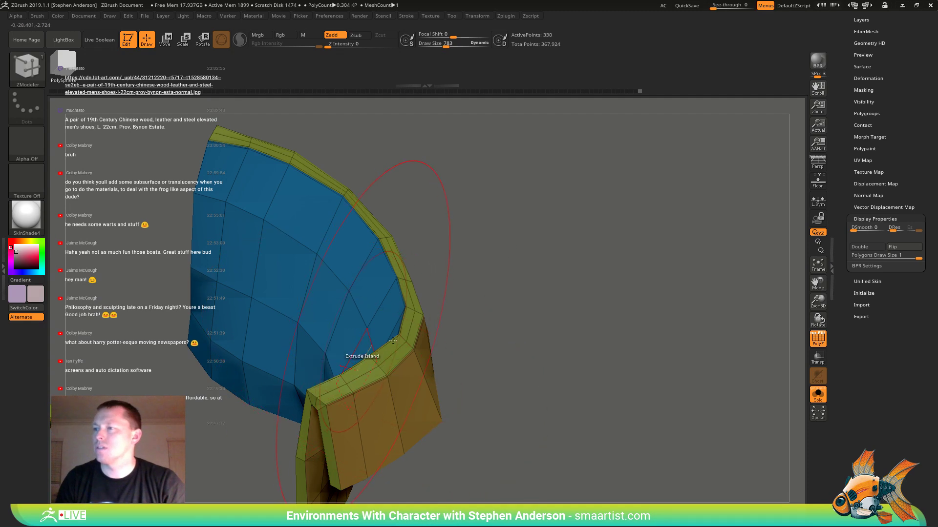
right_click_drag(362, 339, 676, 326, "alt")
left_click(244, 365)
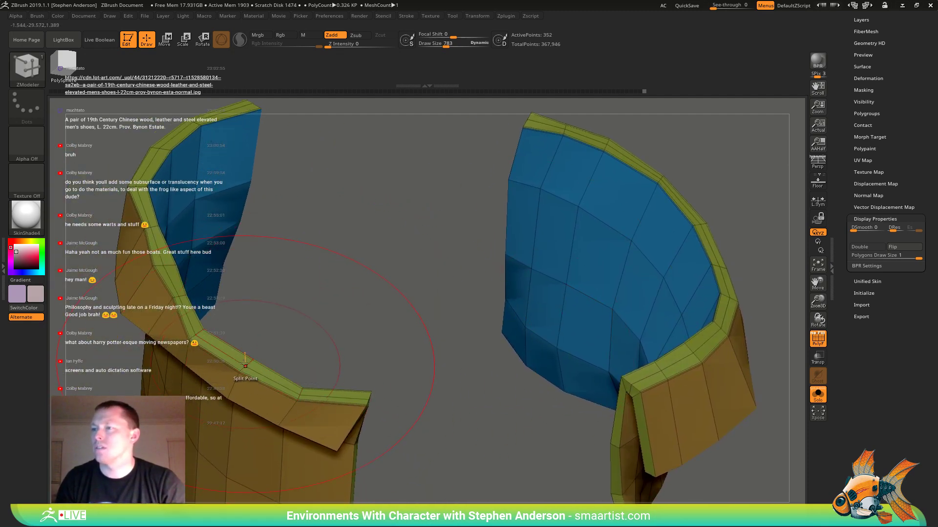
- Mask the rims' middle edge loops, invert the mask, and shift the loops slightly with the Move gizmo before returning to draw mode
key("space")
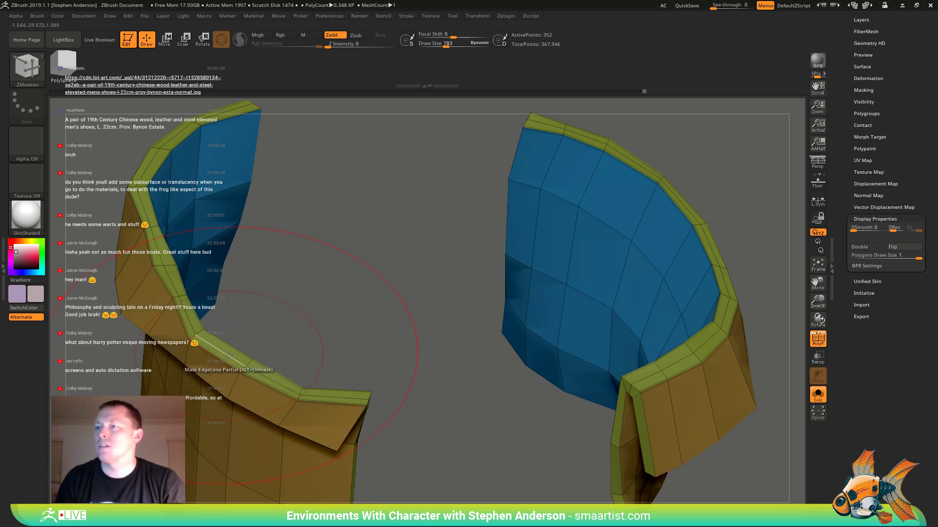
left_click(229, 355)
left_click(679, 365)
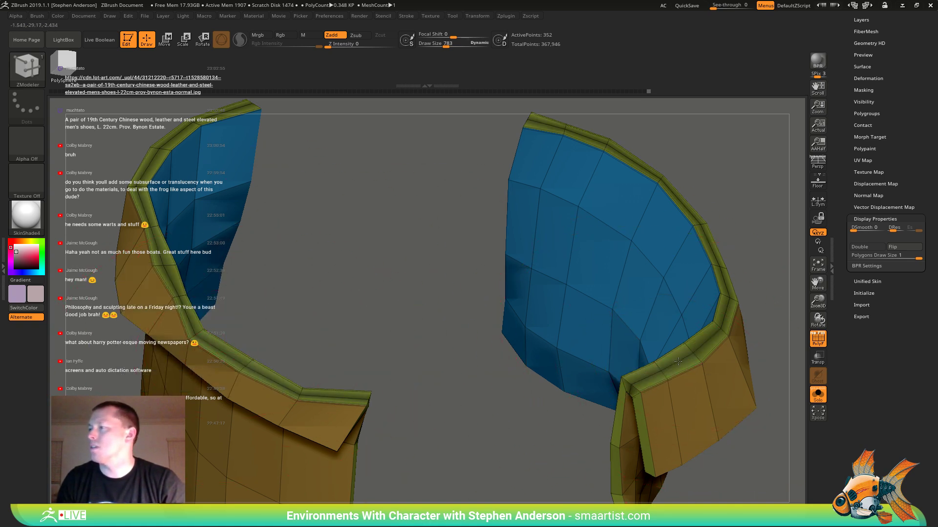
left_click(747, 257, "ctrl")
right_click_drag(746, 257, 755, 216, "ctrl")
right_click_drag(755, 216, 497, 269)
key("w")
left_click(498, 271)
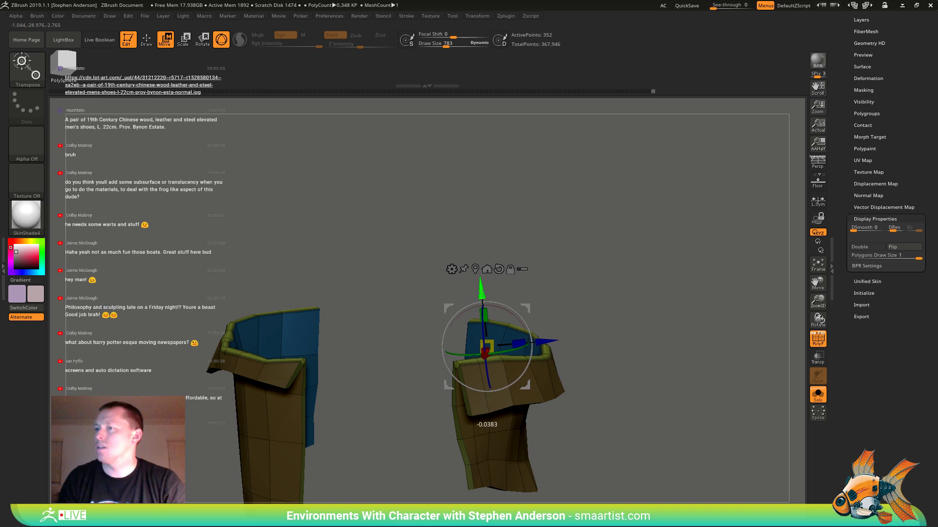
mouse_move(476, 304)
right_mouse_down("ctrl")
mouse_move(517, 400)
mouse_move(459, 425)
mouse_move(421, 422)
mouse_move(430, 381)
mouse_move(356, 324)
mouse_move(593, 278)
mouse_move(592, 269)
right_mouse_up("ctrl")
key("q")
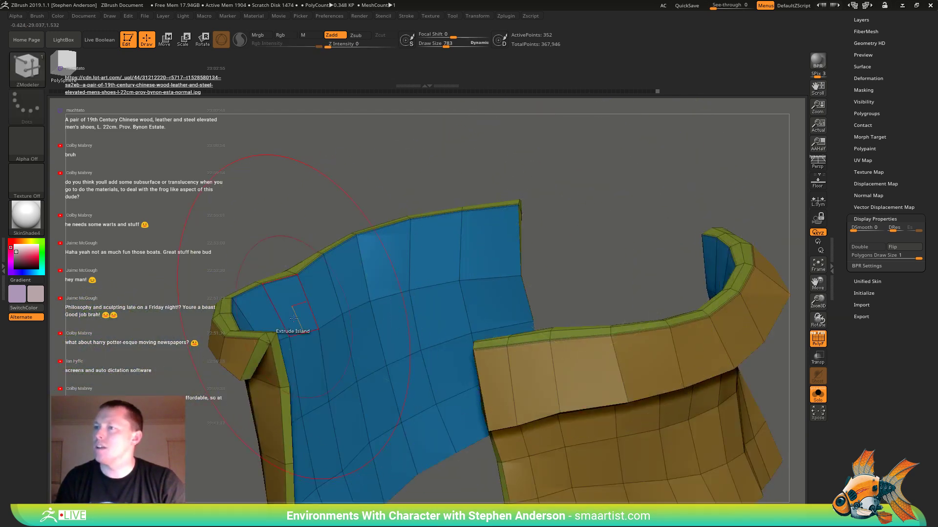
- Open the Crease settings in the waist cloth's geometry options
right_click_drag(230, 188, 290, 338)
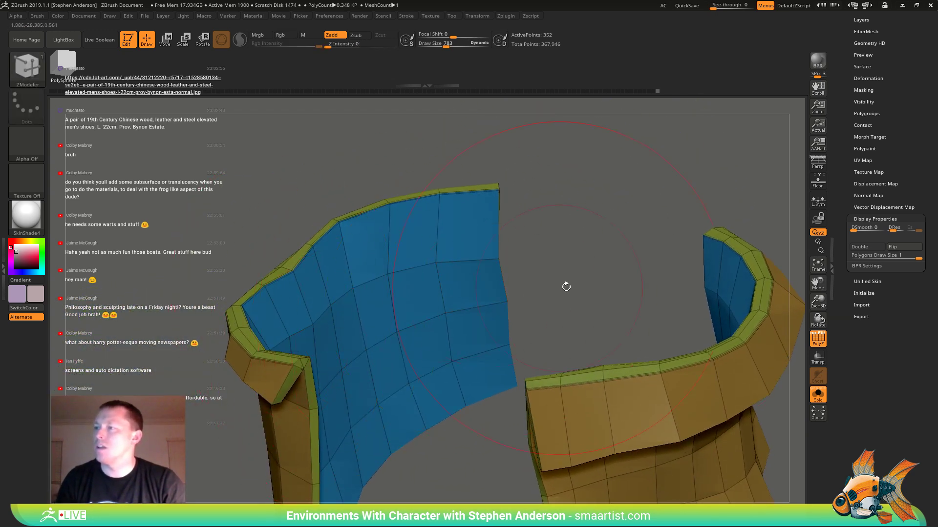
left_click_drag(888, 96, 896, 152)
left_click(864, 140)
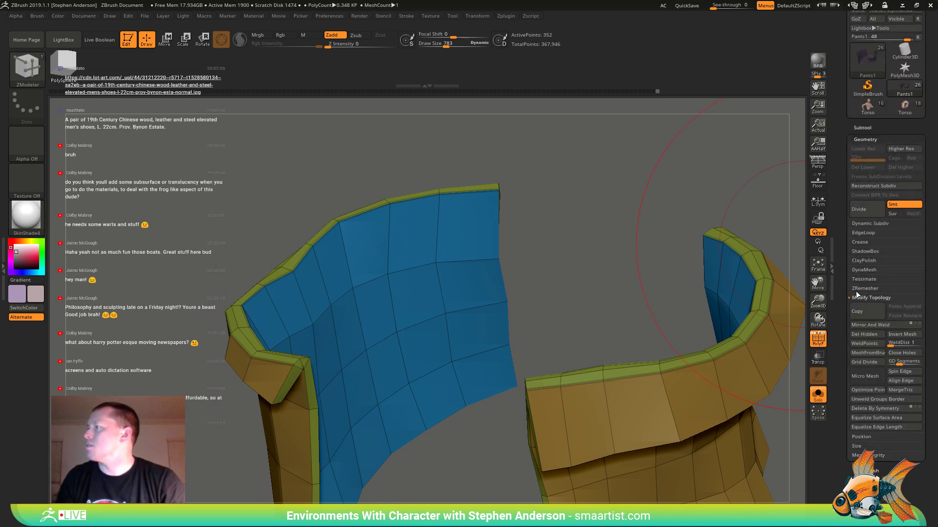
left_click(869, 242)
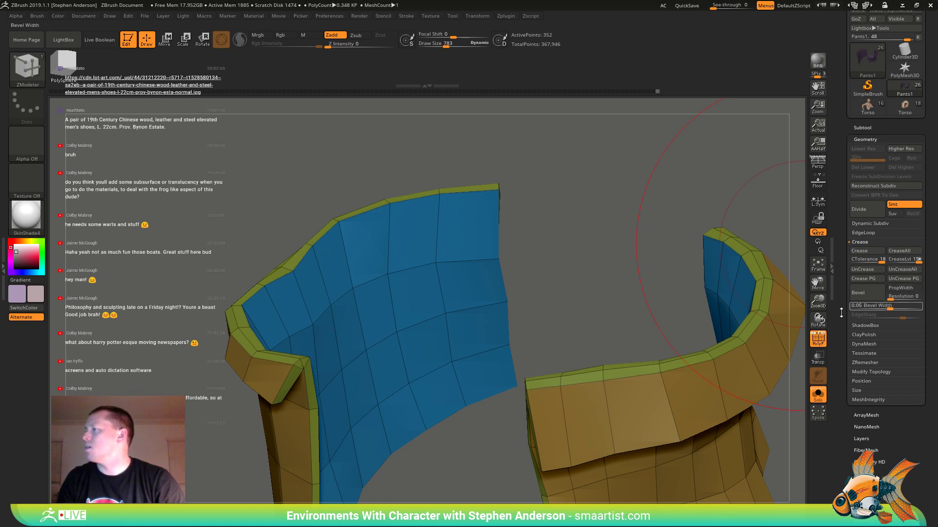
right_click_drag(493, 309, 514, 253, "alt")
mouse_move(469, 287)
right_mouse_down()
mouse_move(482, 299)
mouse_move(475, 289)
right_mouse_up()
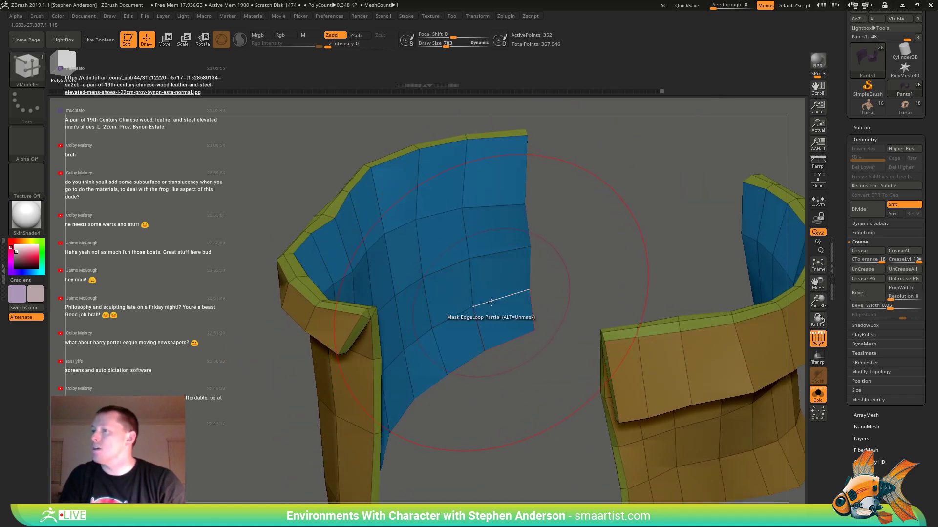
- Merge the waist cloth into a single polygroup and apply a ZModeler action to the rim strips of both pieces
key("ctrl+w")
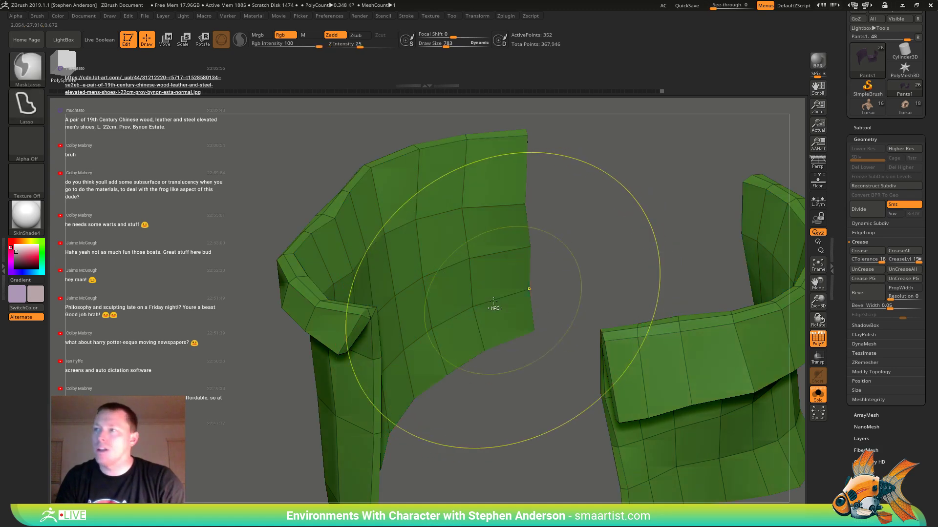
right_click_drag(341, 322, 362, 333)
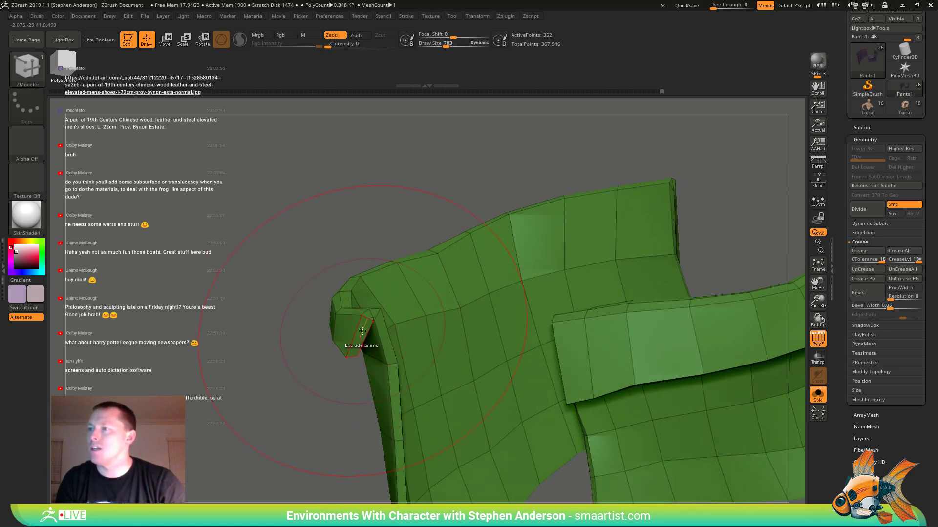
key("space")
left_click(433, 350)
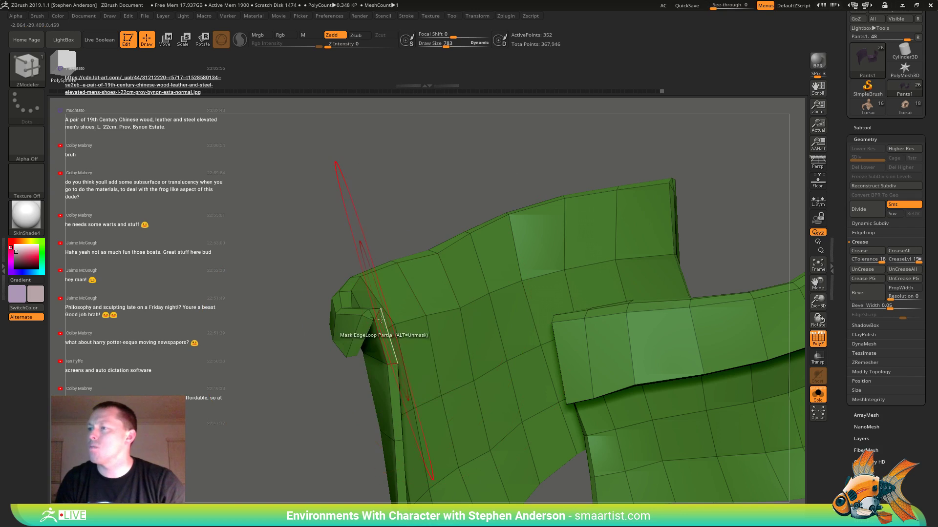
left_click(364, 325)
right_click_drag(594, 323, 481, 337)
left_click(571, 340)
- Regroup the waist cloth into separate polygroups with the Polygroups options, isolating the rim strips to check them before showing everything again
mouse_move(599, 338)
right_mouse_down()
mouse_move(598, 354)
mouse_move(594, 339)
mouse_move(790, 347)
right_mouse_up()
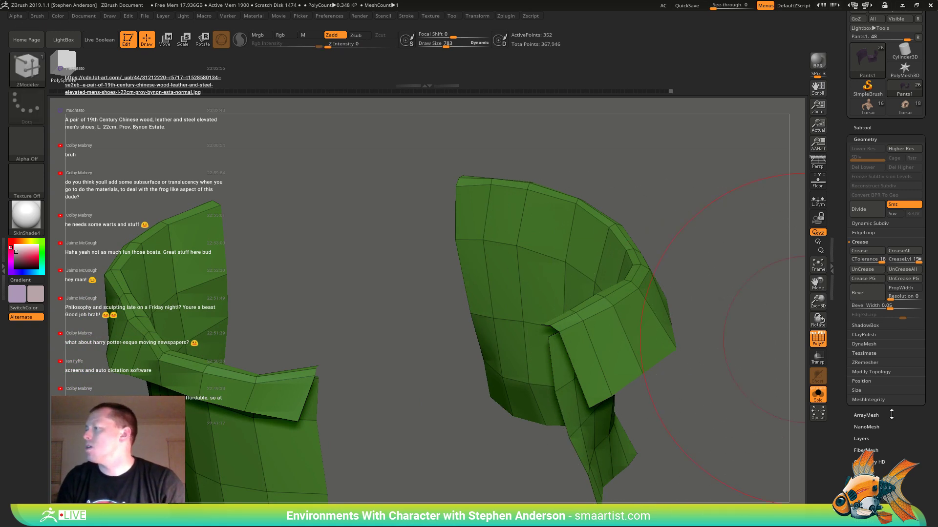
scroll(892, 415, "down", 5)
left_click(866, 373)
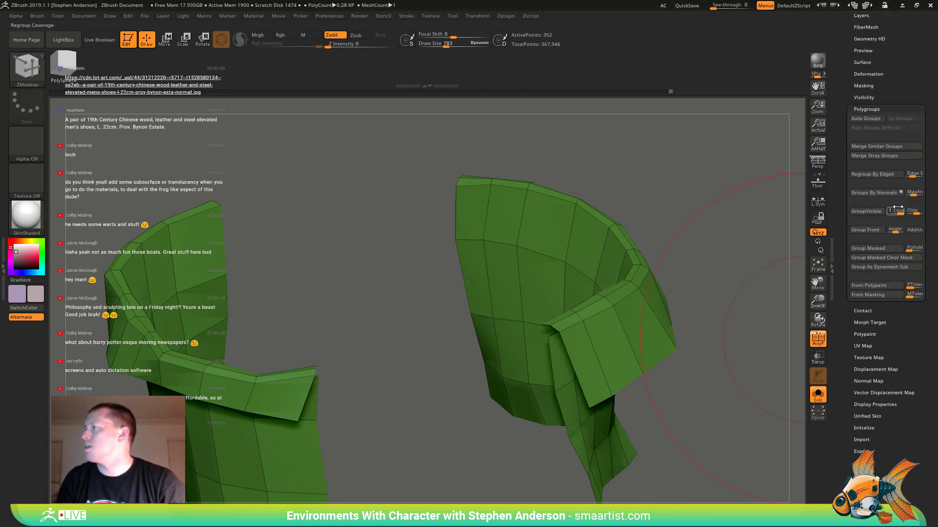
left_click(874, 118)
left_click_drag(665, 171, 708, 209, "ctrl+shift")
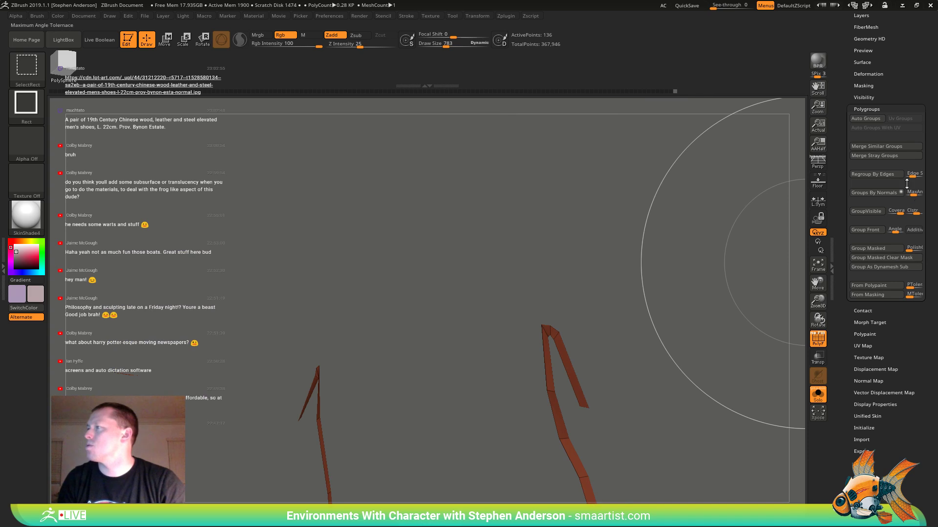
left_click(654, 251, "ctrl+shift")
mouse_move(655, 251)
left_mouse_down()
mouse_move(505, 313)
mouse_move(603, 334)
mouse_move(642, 310)
left_mouse_up()
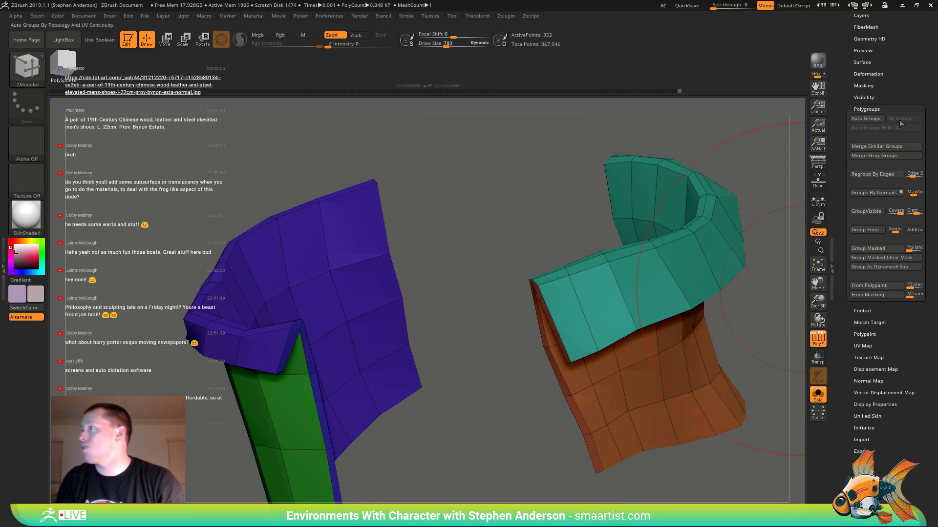
- Crease the waist cloth along its polygroup borders with Crease PG
scroll(901, 123, "up", 5)
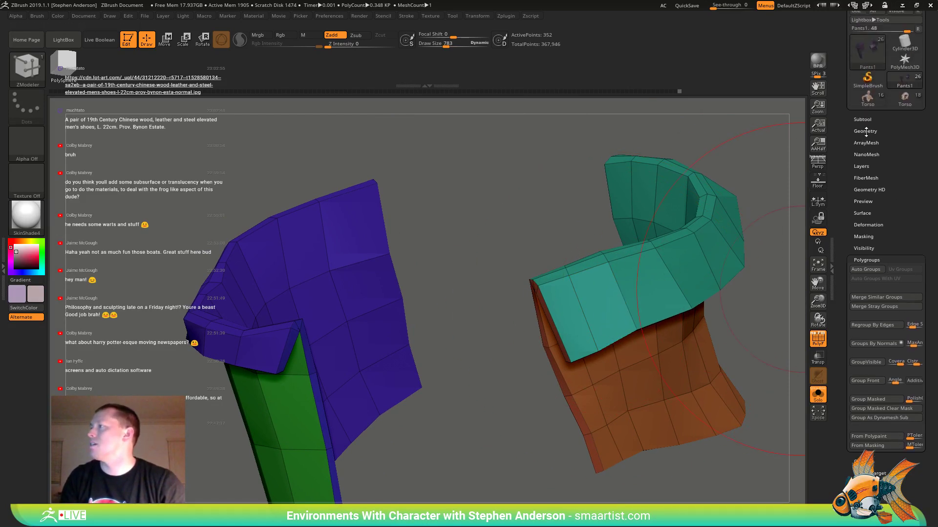
left_click(865, 131)
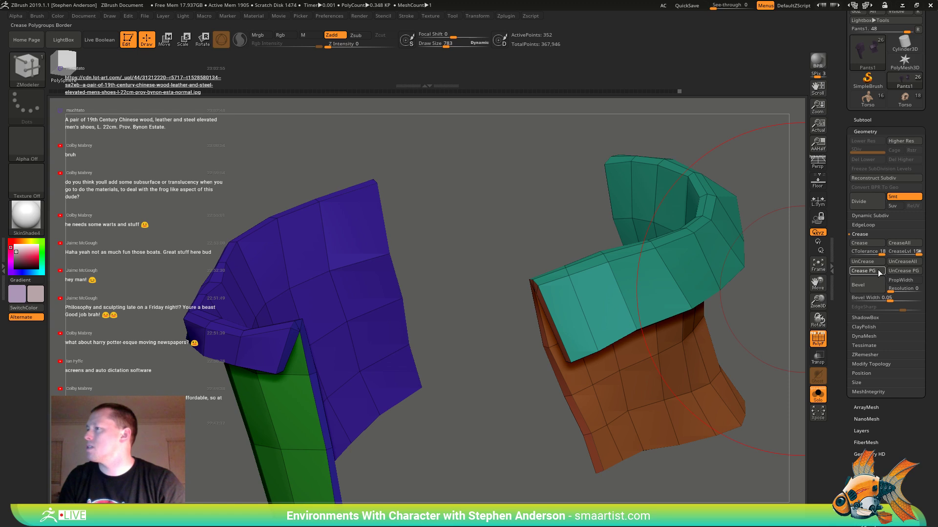
mouse_move(597, 364)
left_mouse_down()
mouse_move(621, 349)
mouse_move(571, 242)
left_mouse_up()
- Hide the inner and outer surface polygroups of both waist cloth pieces, leaving only their narrow rim strips visible
left_click(571, 242, "ctrl+shift")
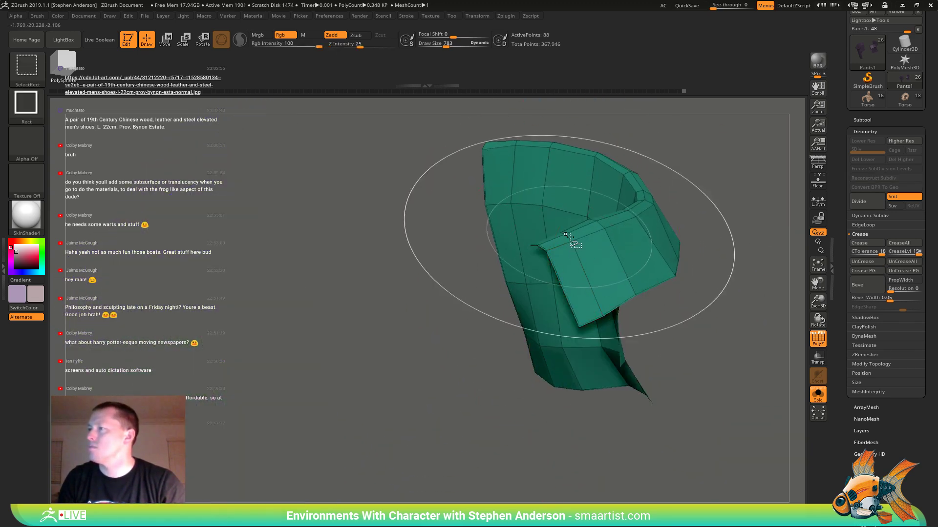
left_click(572, 253, "ctrl+shift")
left_click(583, 281, "ctrl+shift")
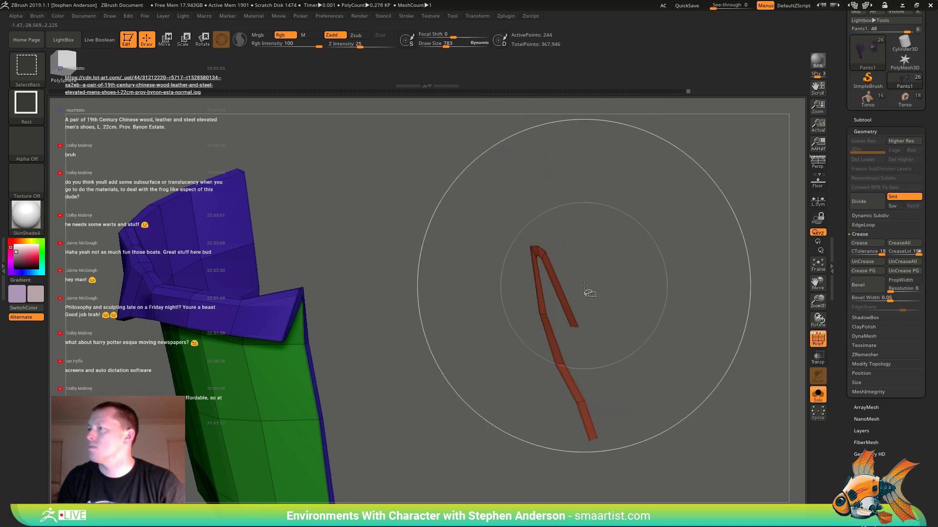
left_click(242, 307, "ctrl+shift")
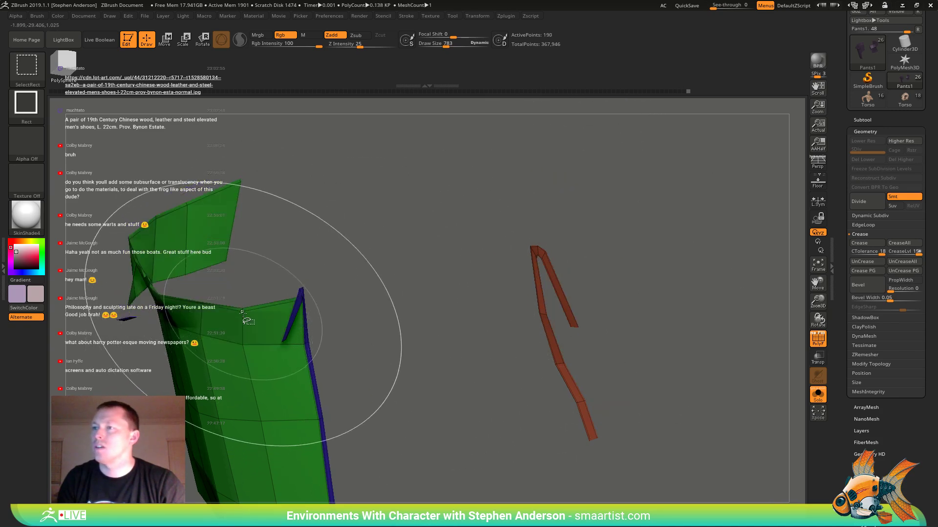
left_click(246, 320, "ctrl+shift")
mouse_move(356, 316)
left_mouse_down()
mouse_move(301, 305)
mouse_move(337, 235)
mouse_move(310, 272)
mouse_move(263, 281)
left_mouse_up()
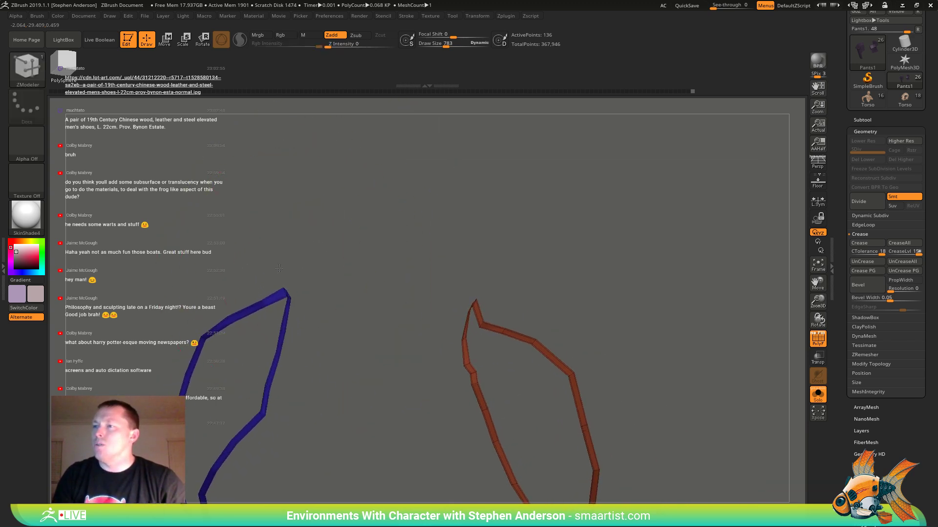
- Lasso-mask the upper stretch of the purple rim strip and turn the masked faces into their own polygroup
left_click_drag(205, 403, 114, 320, "ctrl")
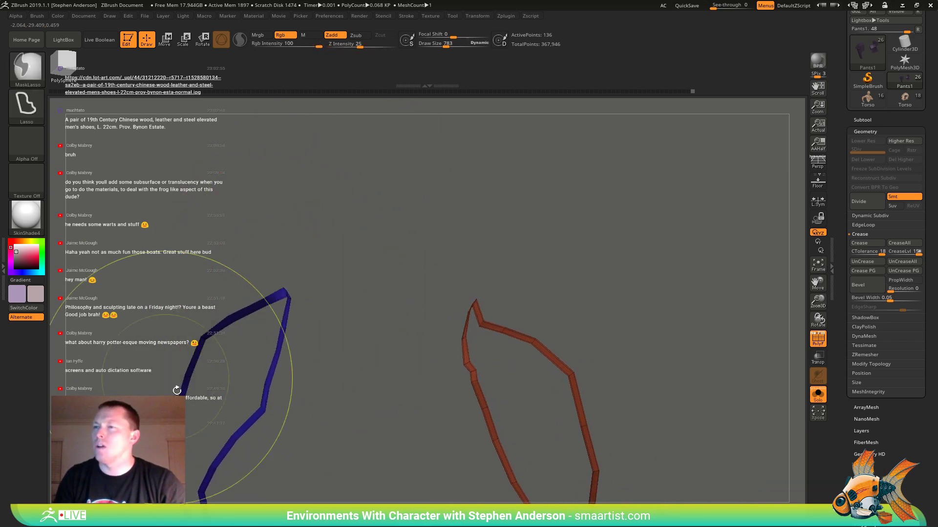
mouse_move(175, 389)
left_mouse_down()
mouse_move(271, 344)
mouse_move(235, 237)
left_mouse_up()
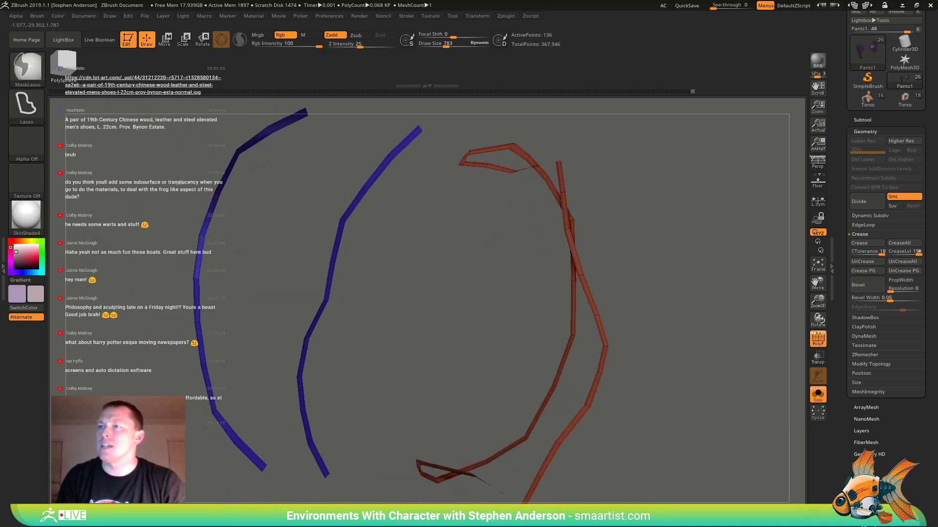
left_click_drag(182, 188, 264, 346, "ctrl")
mouse_move(289, 451)
left_mouse_down("ctrl")
mouse_move(200, 488)
mouse_move(178, 191)
left_mouse_up("ctrl")
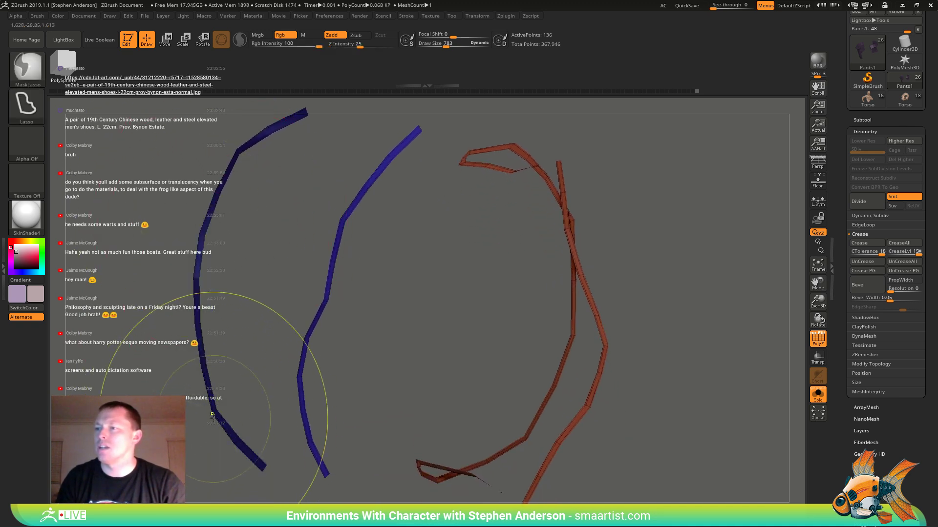
mouse_move(268, 388)
left_mouse_down()
mouse_move(224, 295)
mouse_move(229, 302)
mouse_move(217, 313)
left_mouse_up()
mouse_move(213, 259)
left_mouse_down("ctrl")
mouse_move(94, 310)
mouse_move(209, 304)
left_mouse_up("ctrl")
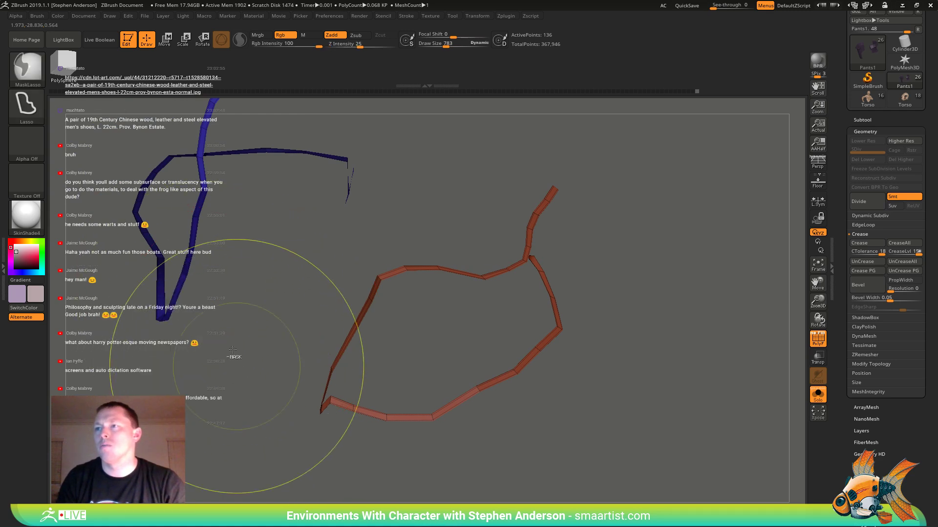
right_click_drag(183, 289, 231, 333, "ctrl")
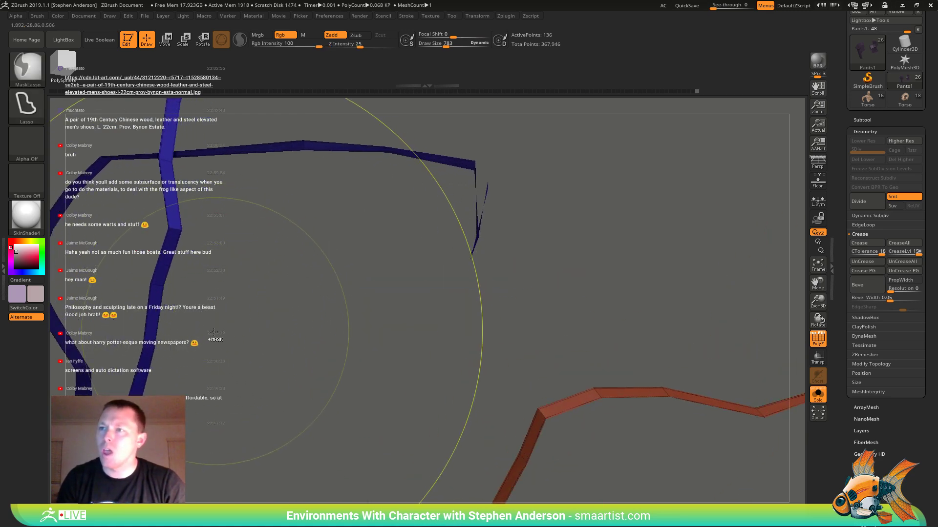
left_click_drag(211, 350, 333, 321)
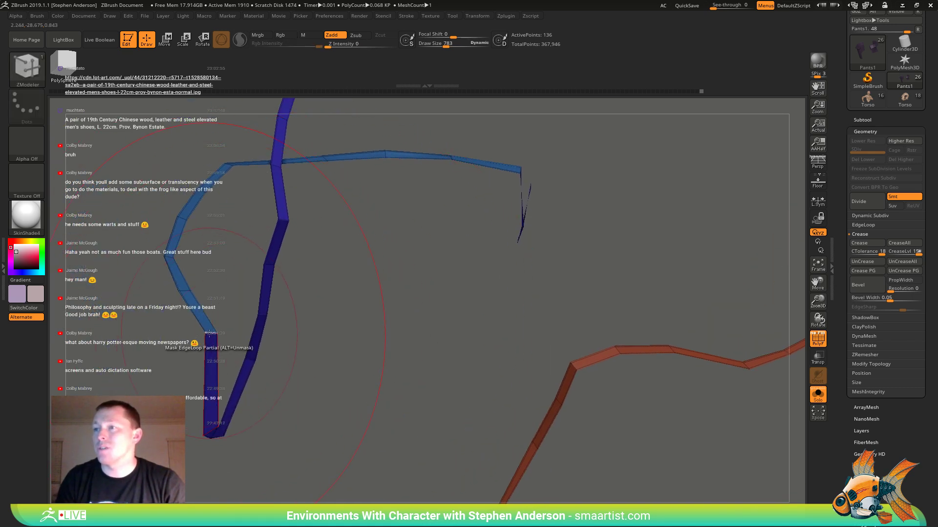
- Crease the cross edges at the corners and ends of the waist cloth's rim strips on both pieces, using the ZModeler Crease edge action
key("space")
left_click(118, 333)
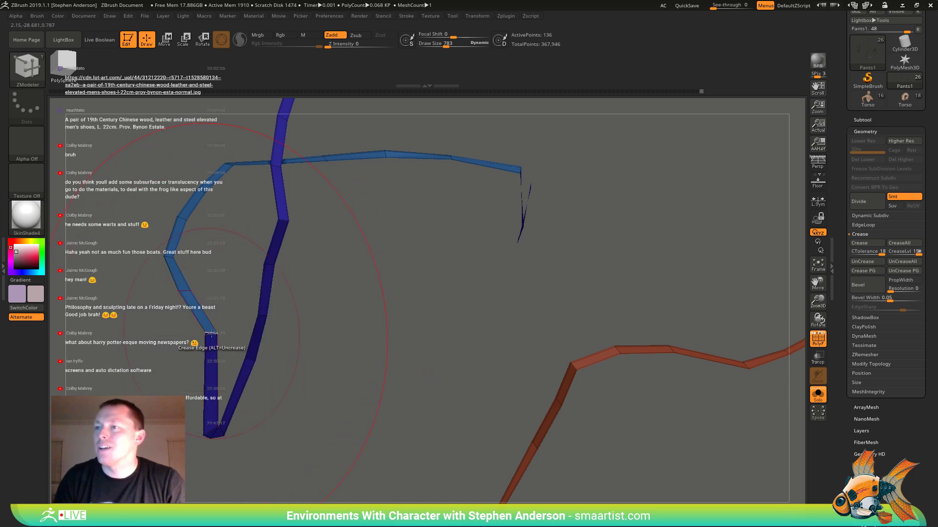
left_click_drag(311, 305, 384, 265)
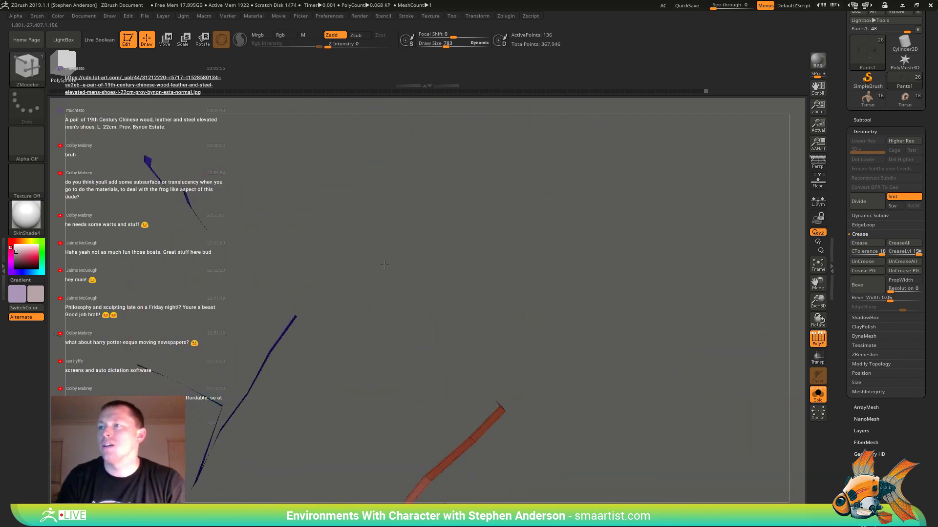
mouse_move(288, 330)
left_mouse_down()
mouse_move(429, 335)
mouse_move(478, 295)
mouse_move(381, 298)
mouse_move(500, 289)
left_mouse_up()
left_click_drag(532, 199, 494, 252, "alt")
right_click_drag(523, 201, 516, 240, "ctrl")
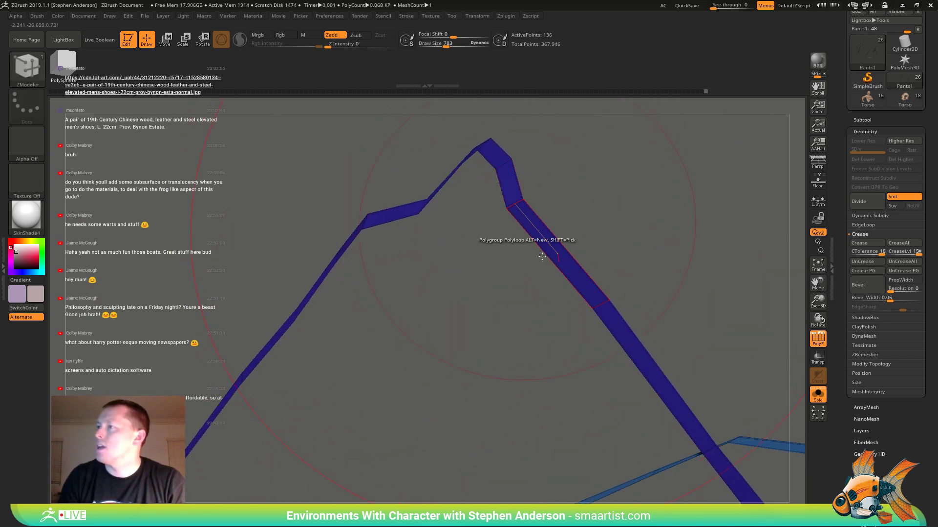
left_click_drag(542, 256, 514, 292)
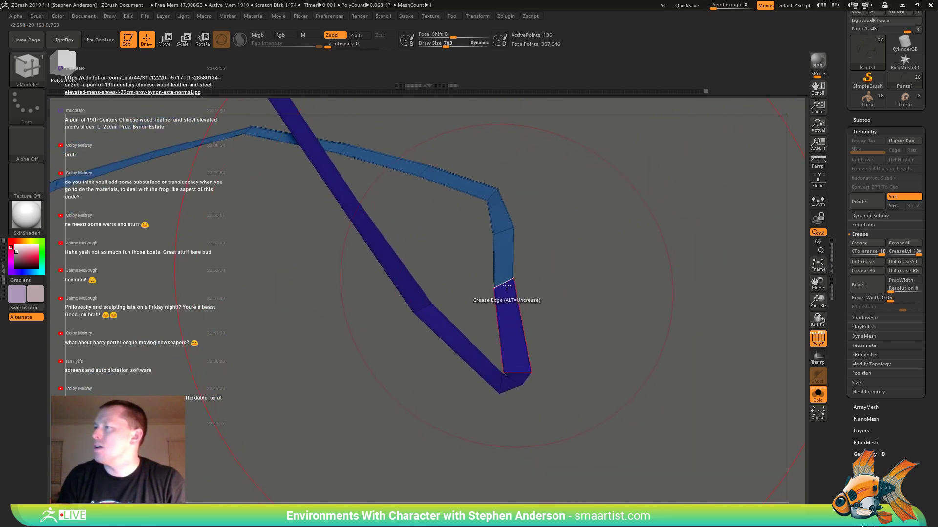
left_click_drag(475, 398, 292, 244)
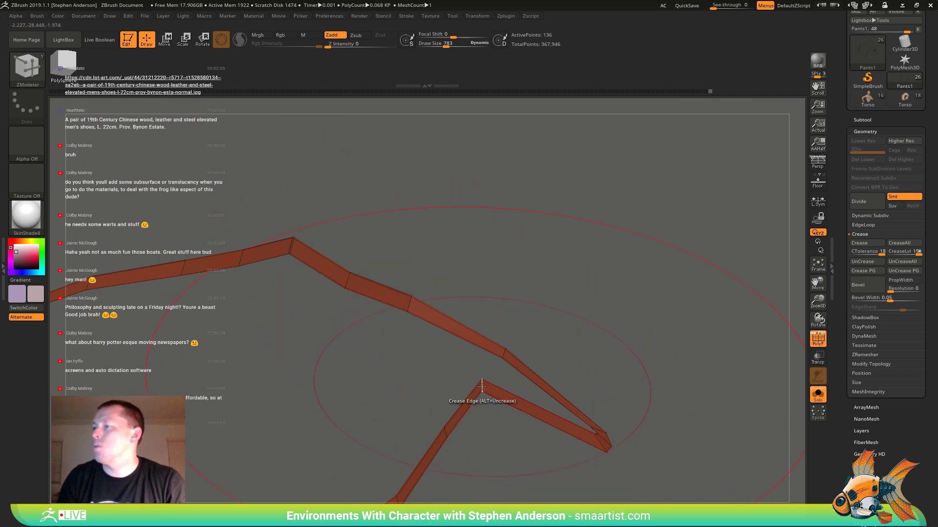
left_click_drag(482, 386, 475, 331)
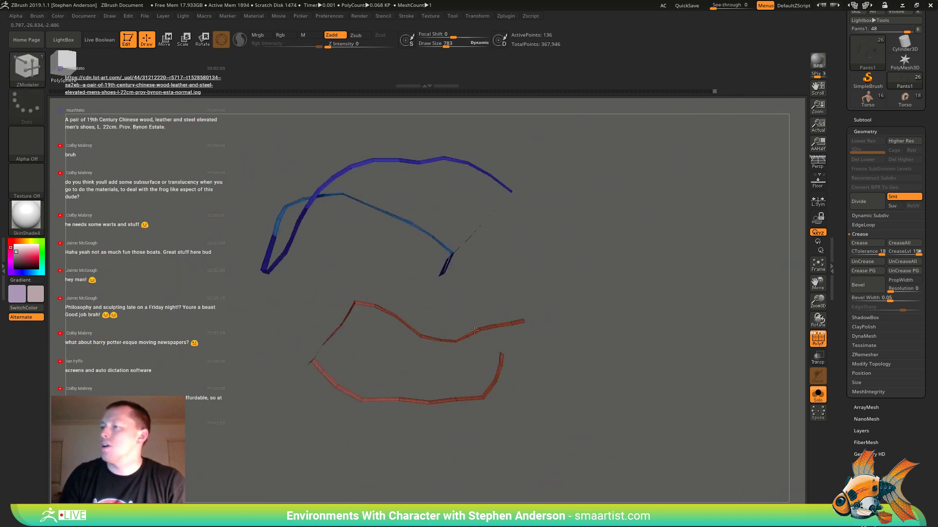
right_click_drag(475, 331, 574, 327)
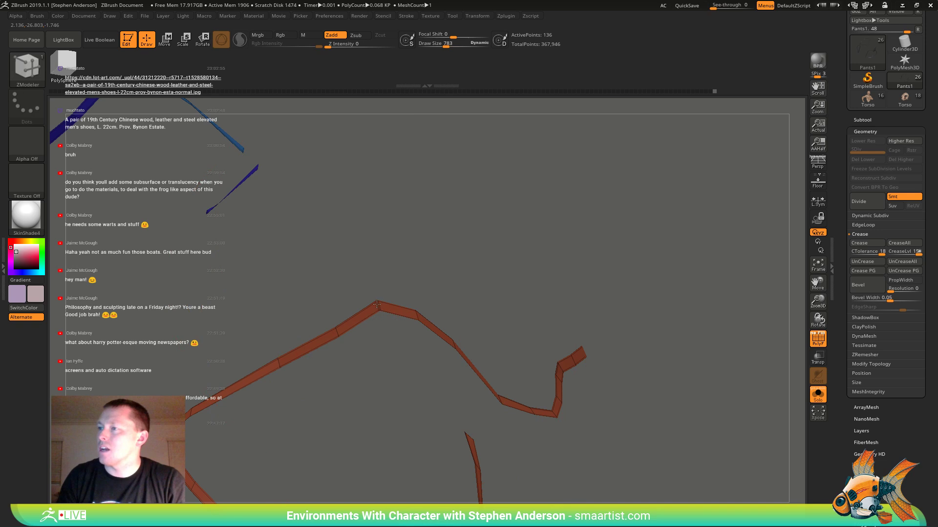
right_click_drag(377, 305, 374, 326)
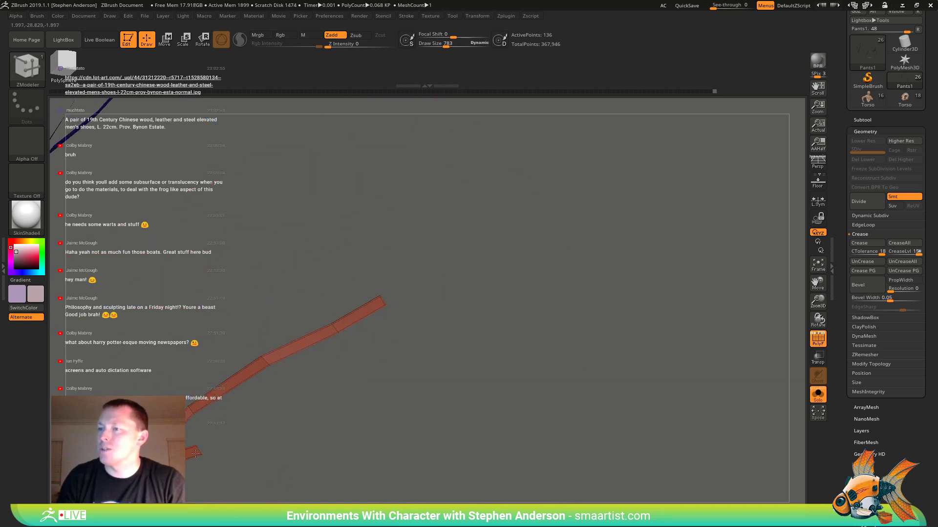
right_click_drag(195, 454, 191, 459)
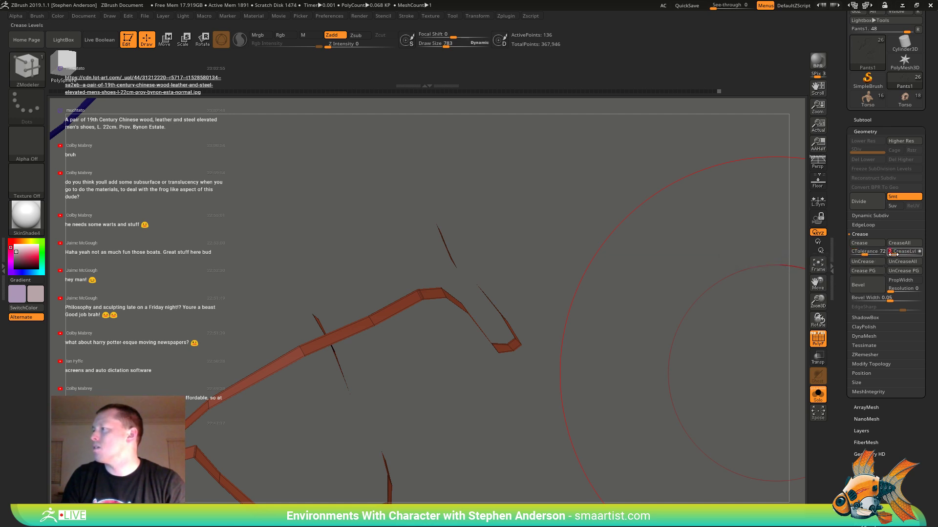
- Set the crease level to 2 and unhide the complete waist cloth to check its rims up close
left_click(519, 405, "ctrl+shift")
right_click_drag(518, 405, 375, 344, "ctrl")
mouse_move(230, 394)
right_mouse_down("ctrl")
mouse_move(369, 448)
mouse_move(221, 369)
right_mouse_up("ctrl")
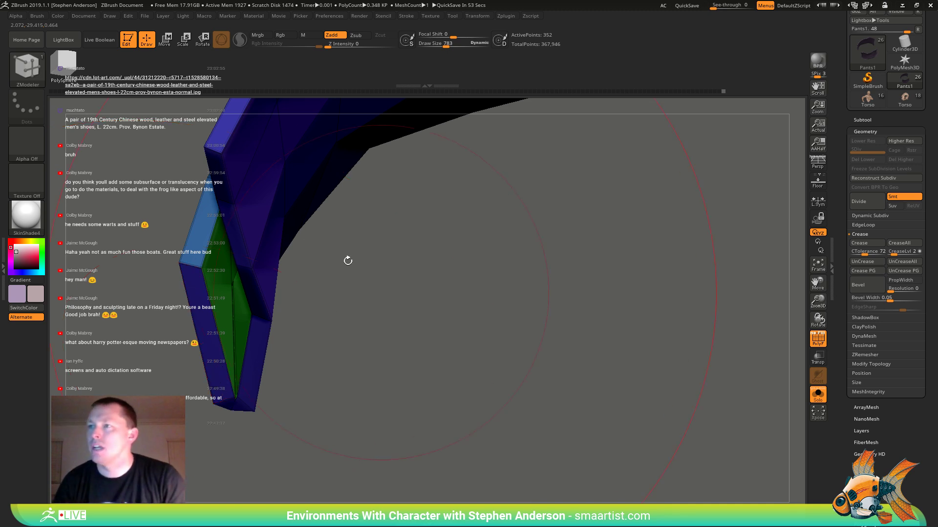
right_click_drag(252, 391, 249, 343, "ctrl")
right_click_drag(409, 276, 418, 339)
left_click(370, 334, "ctrl+shift")
left_click(312, 295, "ctrl+shift")
- Turn on the dynamic subdivision preview for the waist cloth and raise its SmoothSubdiv level
key("d")
right_click_drag(512, 333, 456, 327, "alt")
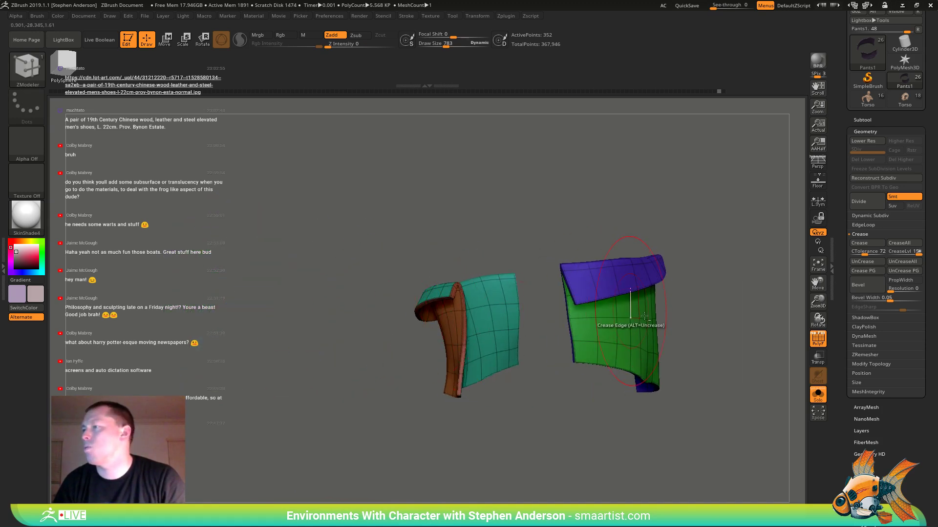
right_click_drag(645, 317, 498, 316, "alt")
left_click(869, 216)
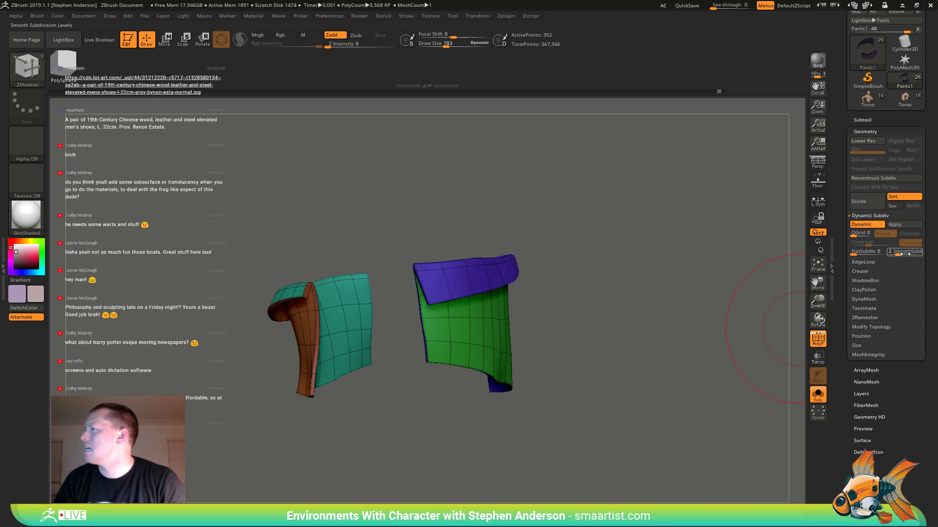
mouse_move(376, 312)
right_mouse_down()
mouse_move(430, 310)
mouse_move(441, 294)
mouse_move(475, 336)
mouse_move(477, 285)
right_mouse_up()
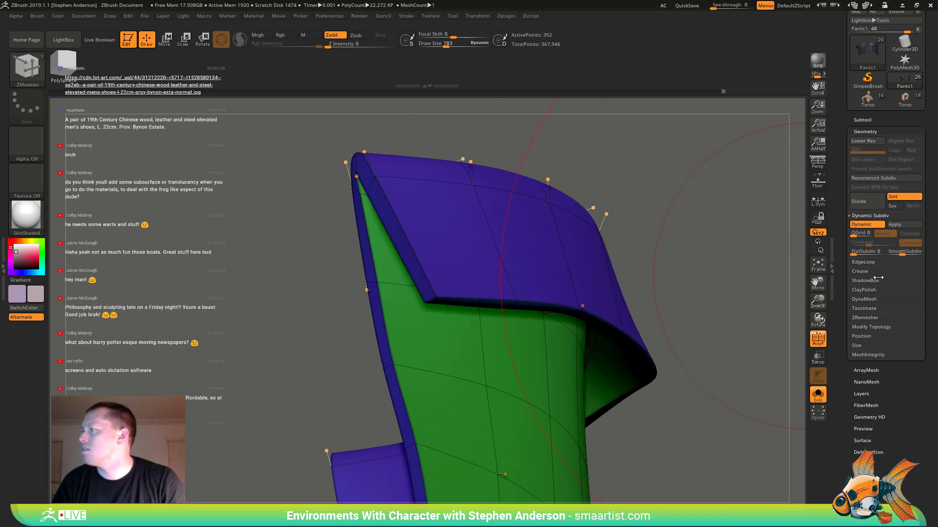
- Compare crease levels 15 and 2 on the waist cloth, keep 2, and bring the whole character back without wireframe
left_click(861, 271)
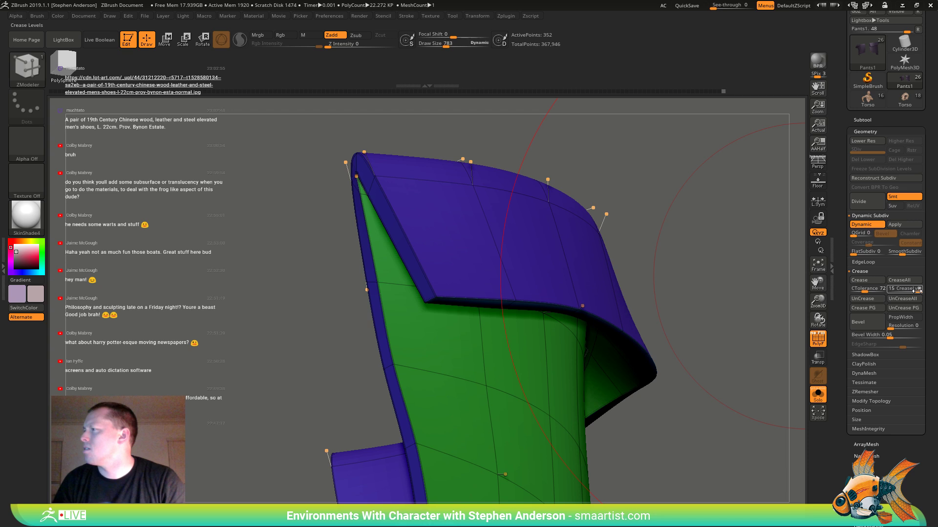
left_click_drag(894, 294, 894, 295)
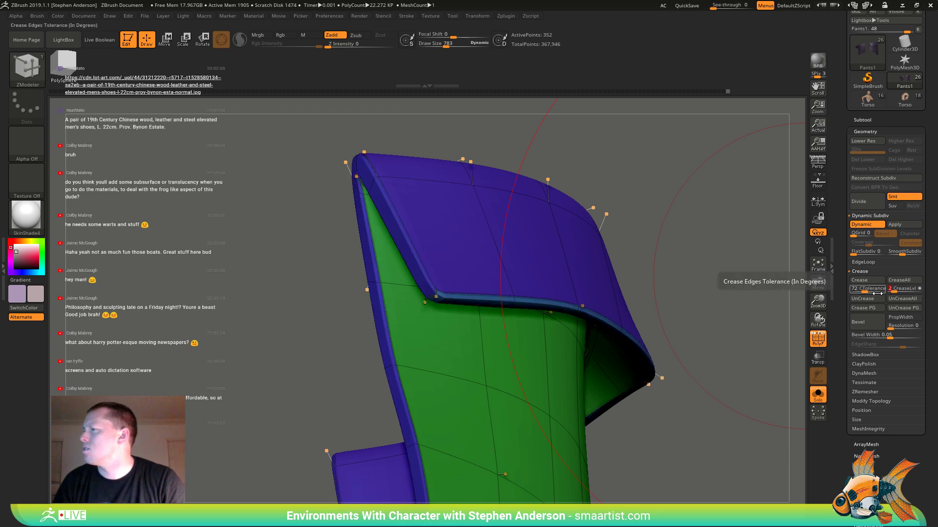
key("shift+f")
mouse_move(681, 301)
right_mouse_down("ctrl")
mouse_move(483, 264)
mouse_move(552, 300)
mouse_move(452, 311)
mouse_move(461, 308)
right_mouse_up("ctrl")
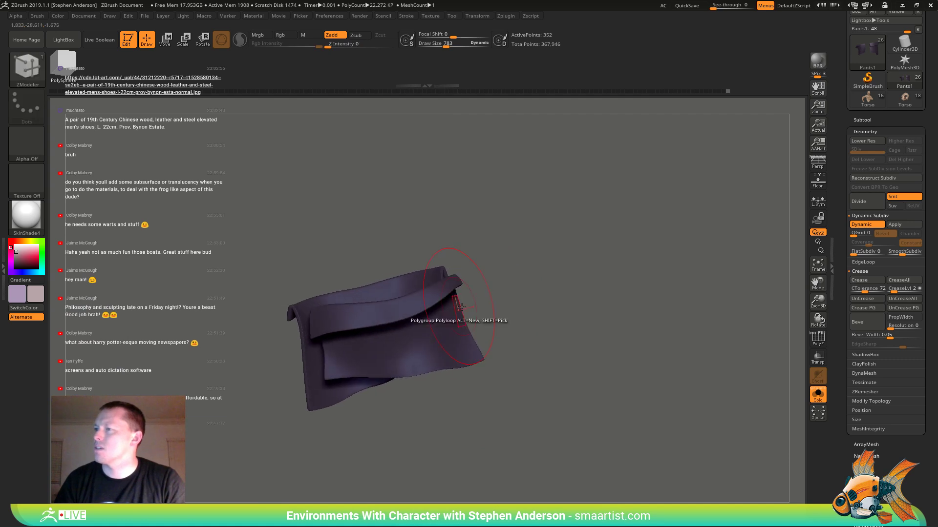
left_click(818, 398)
mouse_move(385, 310)
right_mouse_down()
mouse_move(429, 315)
mouse_move(406, 318)
mouse_move(422, 322)
mouse_move(416, 327)
mouse_move(342, 309)
mouse_move(356, 331)
right_mouse_up()
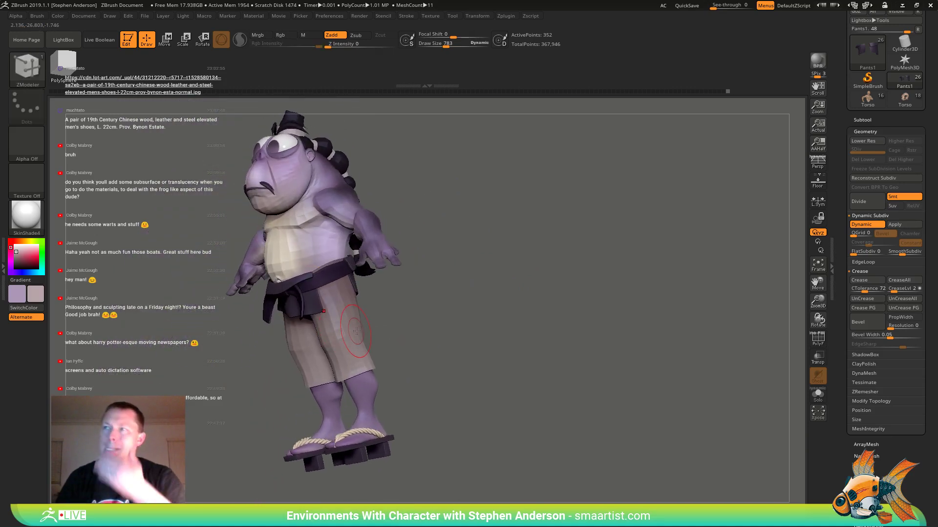
- Make the pants active with polyframe shown and assign the polygon loops around both leg hems to one polygroup
key("shift+f")
left_click(355, 359, "alt")
mouse_move(355, 362)
right_mouse_down("ctrl")
mouse_move(384, 383)
mouse_move(356, 366)
right_mouse_up("ctrl")
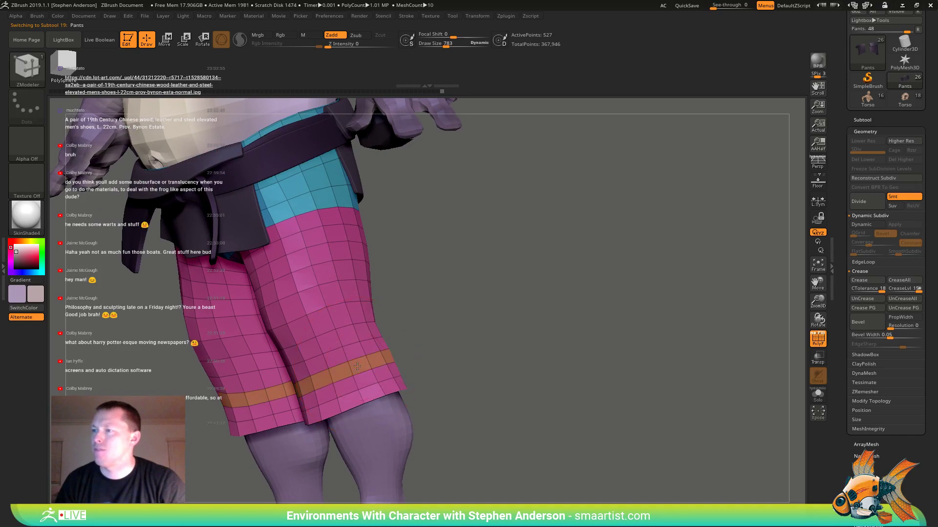
left_click(358, 366)
left_click(369, 391)
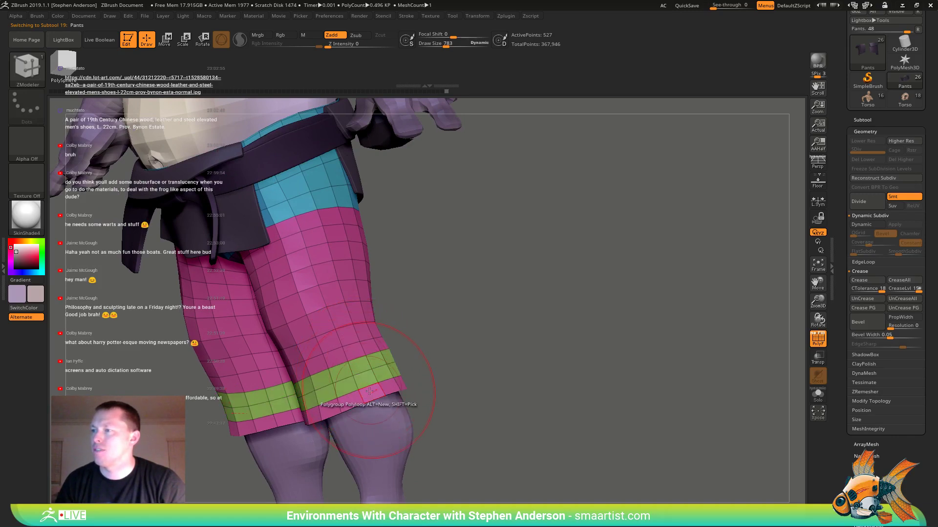
left_click(369, 393)
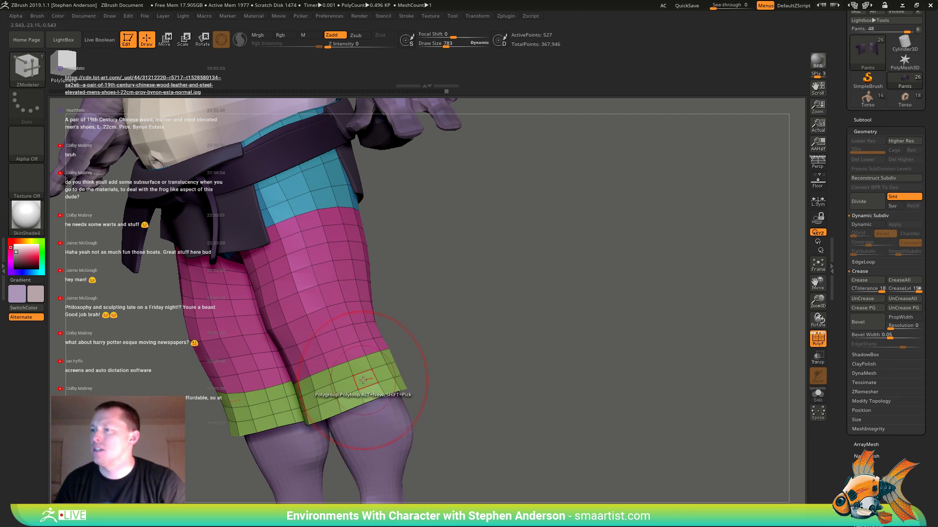
- Extrude the hem polygroup slightly outward on both pant legs, using the ZModeler Extrude action on Polygroup Island
key("ctrl")
right_click_drag(378, 381, 415, 383)
key("space")
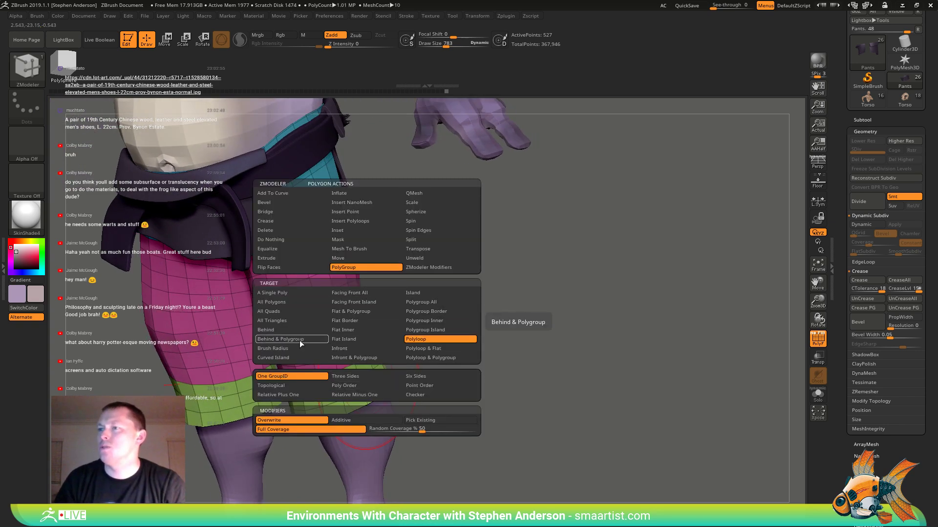
left_click(284, 258)
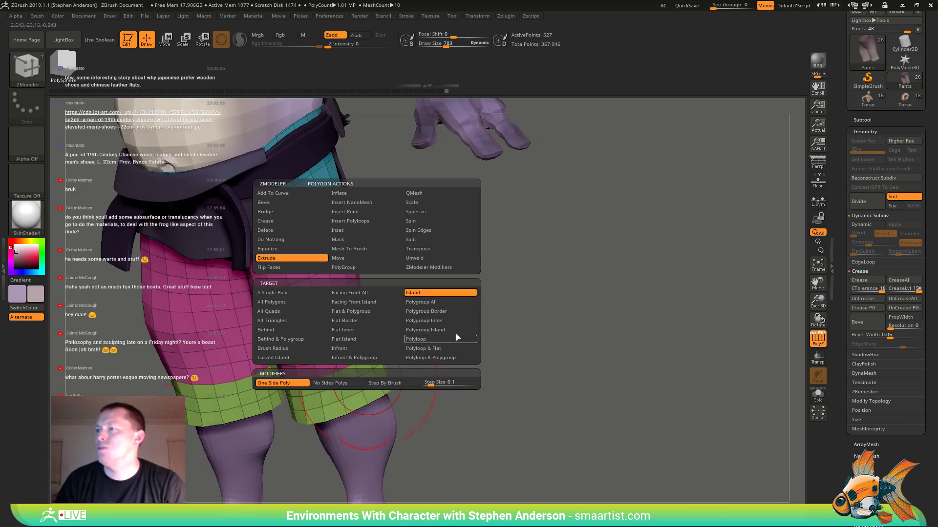
right_click_drag(504, 323, 532, 368)
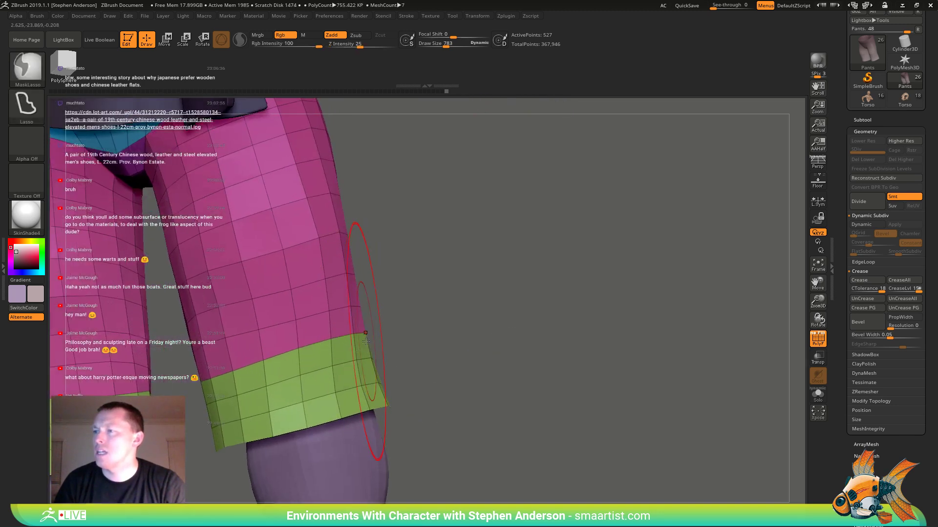
left_click_drag(363, 344, 365, 343)
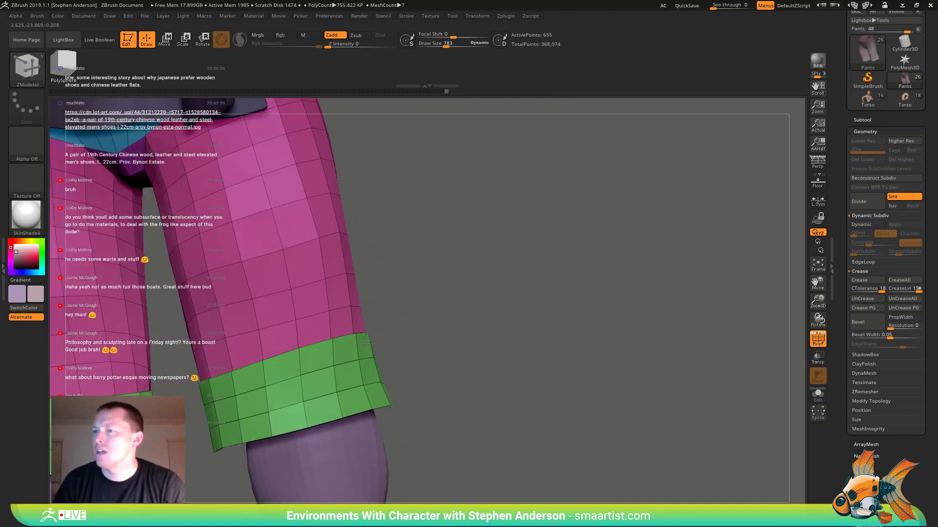
mouse_move(402, 329)
right_mouse_down()
mouse_move(412, 340)
mouse_move(385, 337)
right_mouse_up()
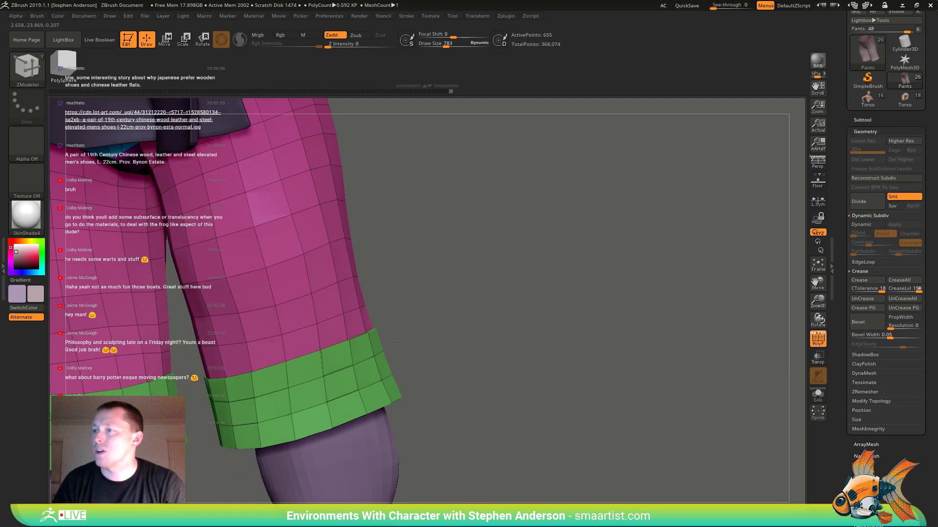
- Extrude the hem bands outward a second time to form thick rolled-up cuffs
left_click_drag(381, 329, 381, 371, "ctrl+shift")
mouse_move(328, 331)
right_mouse_down()
mouse_move(336, 350)
mouse_move(354, 326)
right_mouse_up()
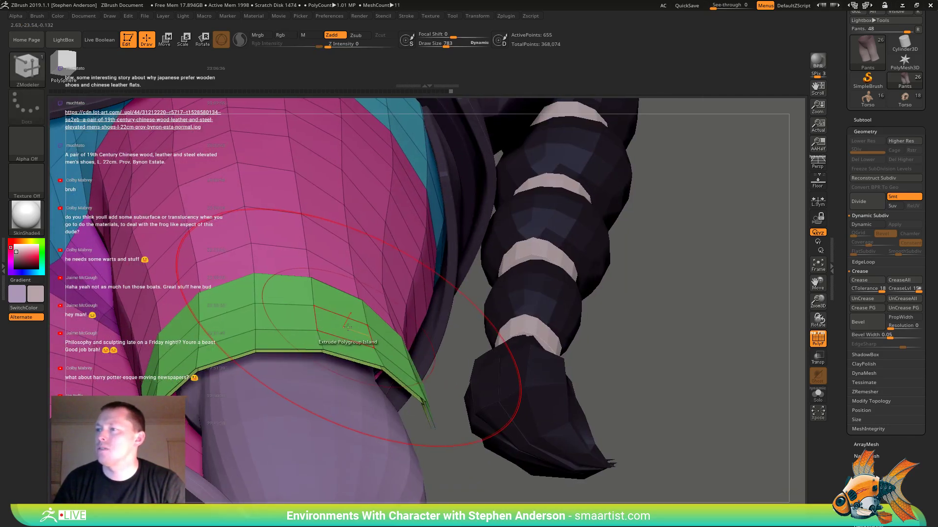
left_click_drag(348, 327, 350, 315)
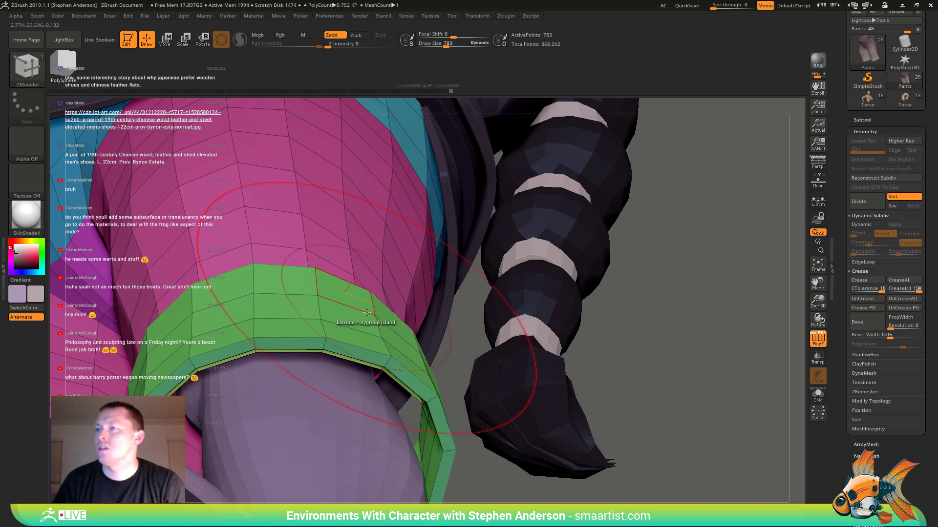
right_click_drag(366, 310, 332, 224)
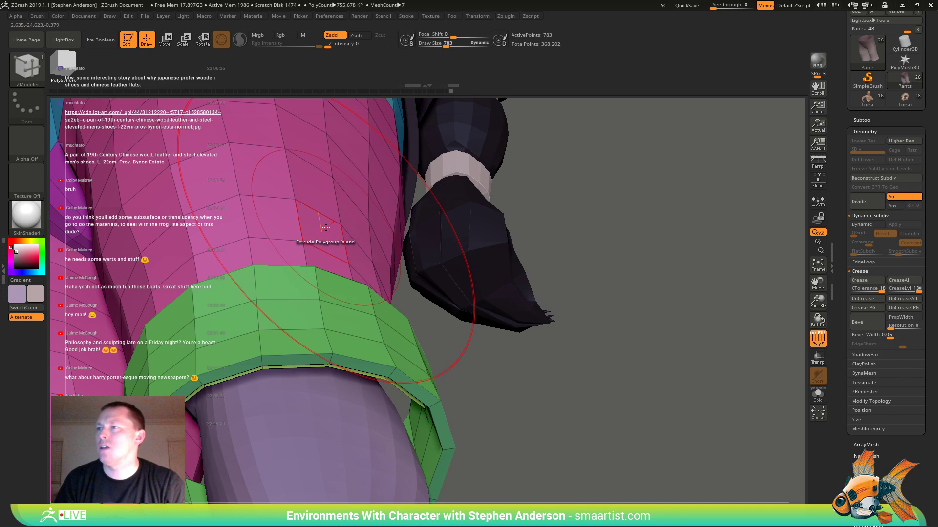
- Extrude the entire pants surface slightly with the Island target to give the cloth thickness
key("space")
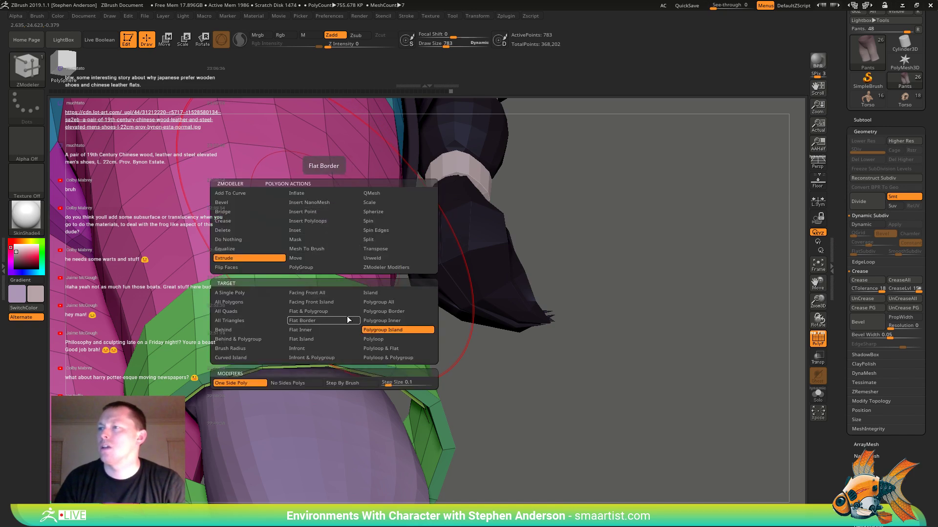
left_click(381, 293)
left_click_drag(323, 236, 372, 294)
key("ctrl+z")
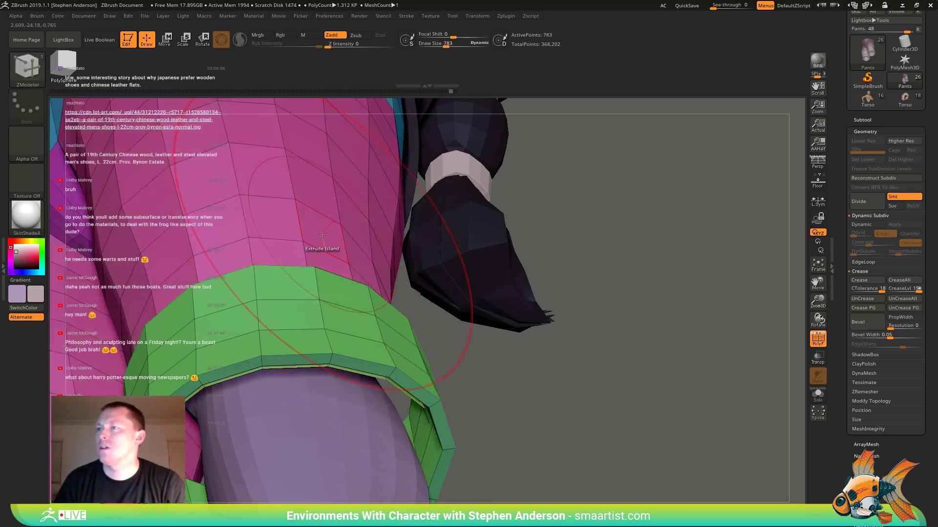
left_click_drag(318, 250, 317, 243)
right_click_drag(317, 243, 302, 244)
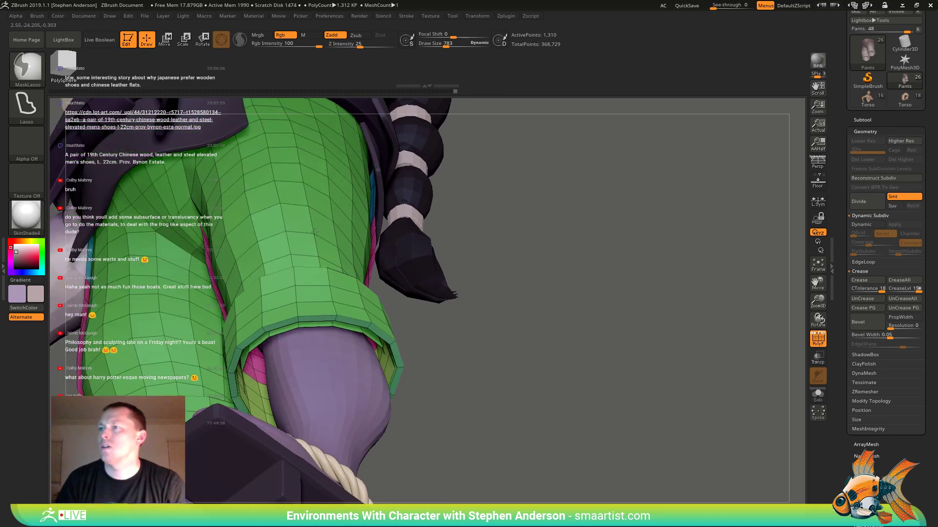
- Flip the faces of the whole pants island and review the character with polyframe turned off
key("space")
left_click(203, 267)
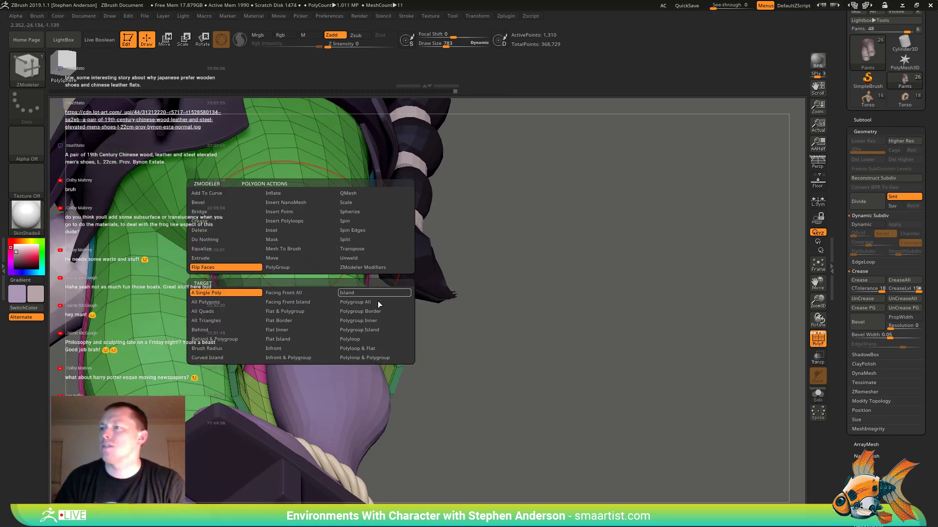
left_click(327, 249)
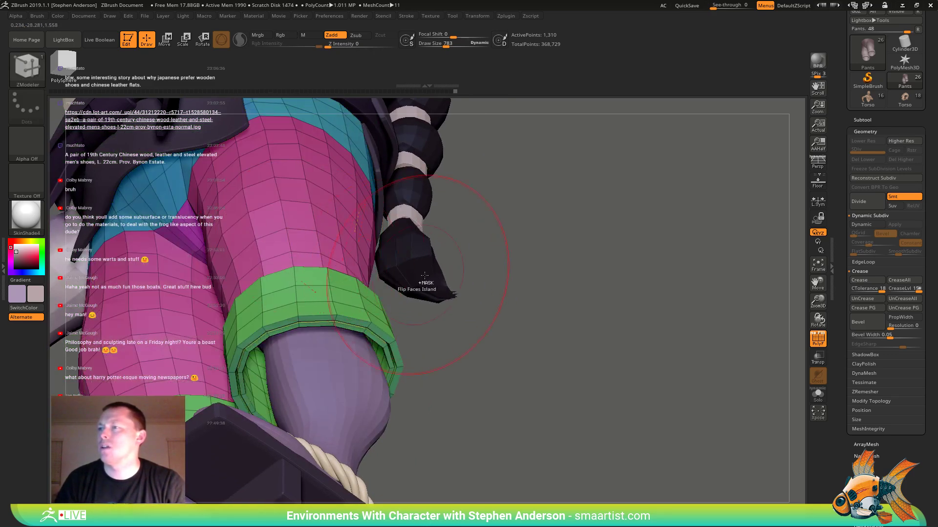
mouse_move(409, 274)
right_mouse_down()
mouse_move(415, 259)
mouse_move(413, 319)
mouse_move(396, 277)
mouse_move(430, 323)
mouse_move(407, 286)
right_mouse_up()
key("shift+f")
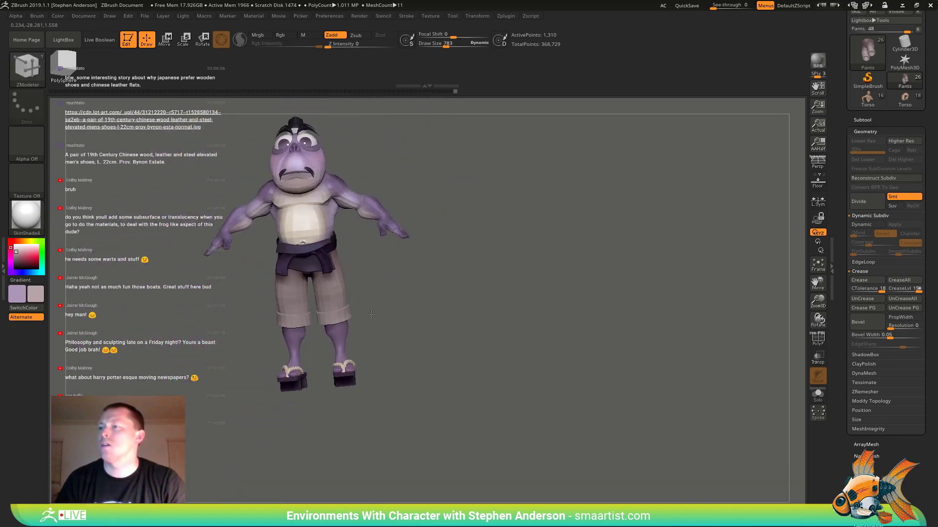
right_click_drag(351, 295, 386, 340)
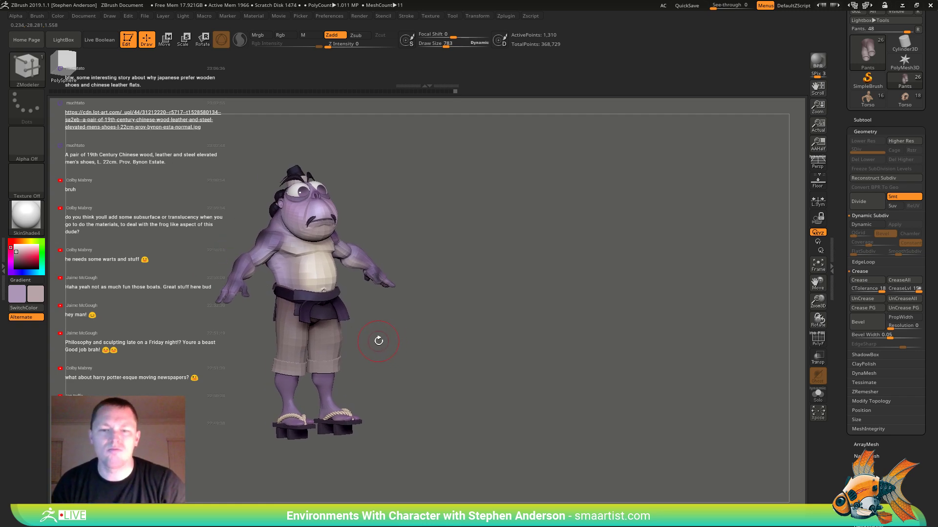
- Isolate the sandals' rope straps, fill them with the dark colour (R 31, G 24, B 32), and show the complete sandals without polyframe
right_click_drag(287, 356, 426, 430, "ctrl")
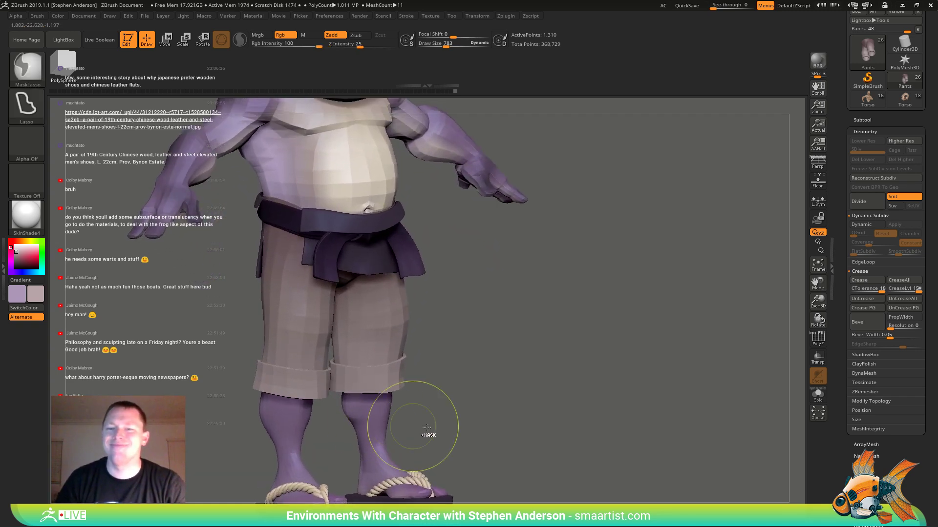
mouse_move(331, 385)
right_mouse_down()
mouse_move(354, 378)
mouse_move(334, 376)
mouse_move(318, 356)
mouse_move(359, 406)
mouse_move(334, 380)
mouse_move(305, 316)
mouse_move(367, 347)
right_mouse_up()
mouse_move(313, 146)
right_mouse_down("alt")
mouse_move(323, 288)
mouse_move(368, 269)
mouse_move(270, 259)
mouse_move(335, 346)
mouse_move(340, 432)
mouse_move(323, 288)
right_mouse_up("alt")
left_click(320, 303, "alt")
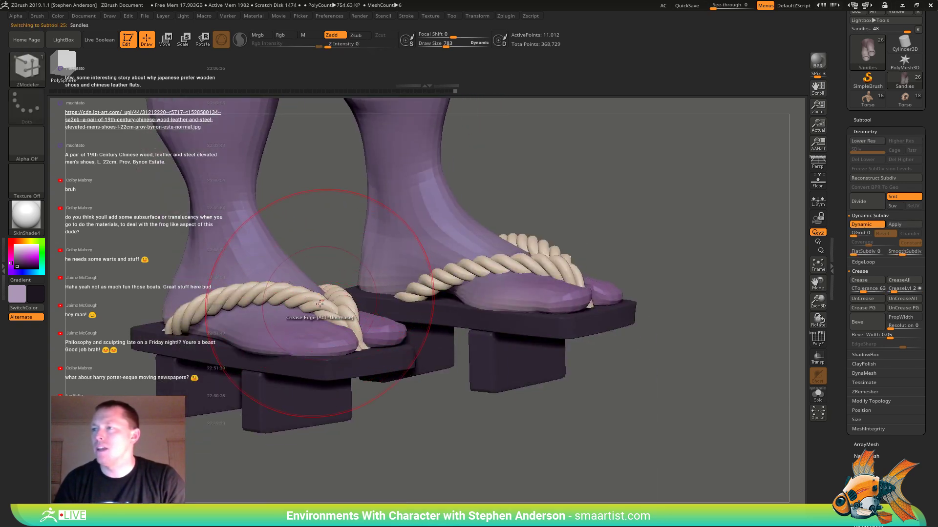
key("shift+f")
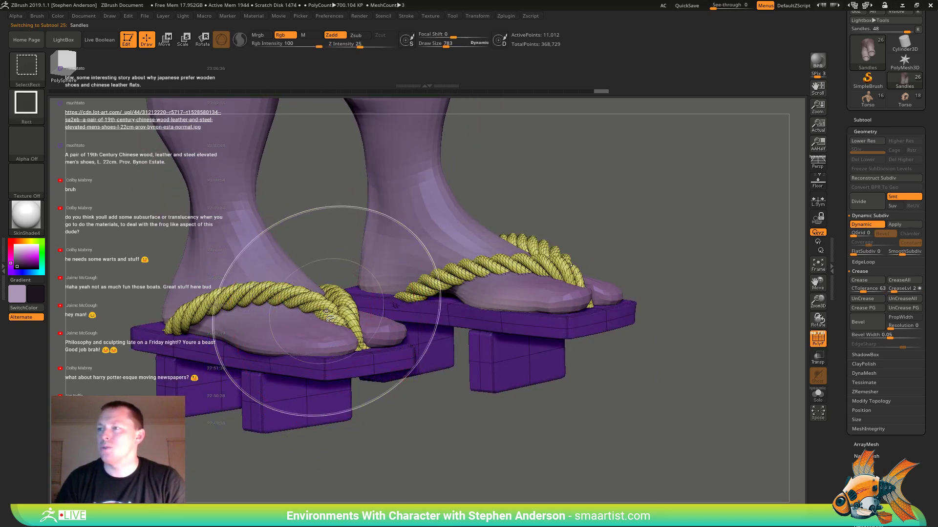
left_click(326, 310, "ctrl+shift")
left_click(37, 15)
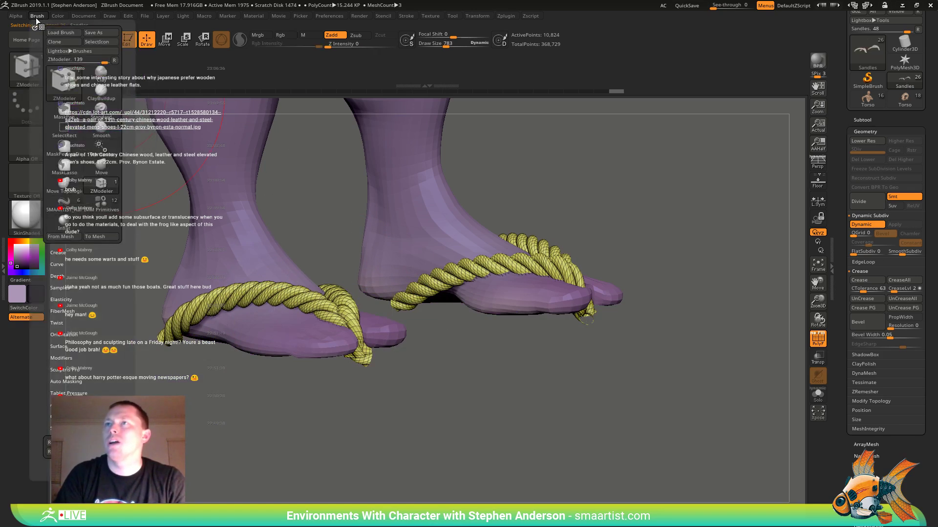
left_click(57, 17)
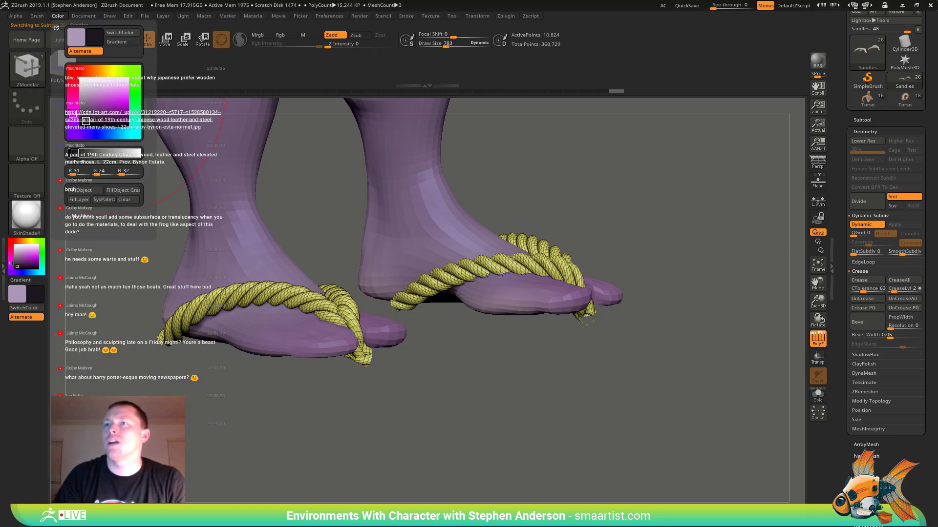
left_click(93, 194)
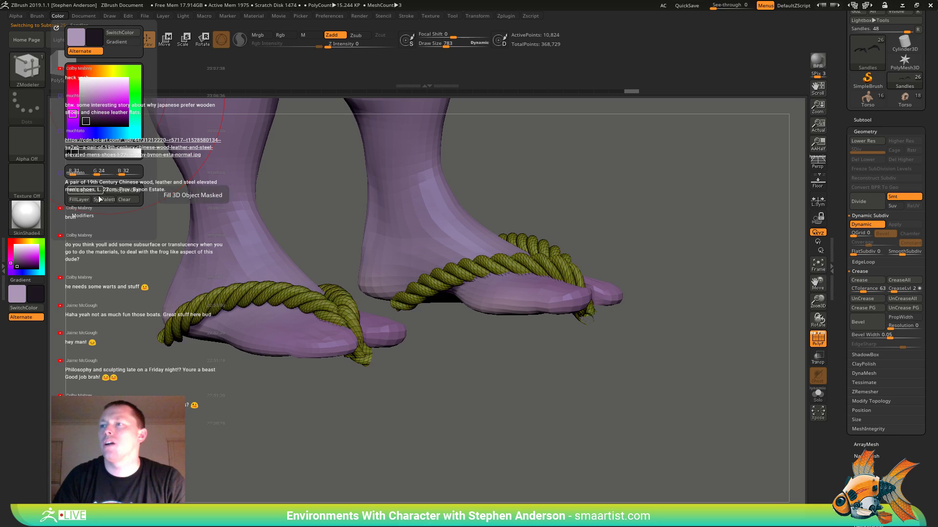
key("shift+f")
left_click(400, 387, "ctrl+shift")
right_click_drag(400, 386, 373, 375, "ctrl")
right_click_drag(373, 375, 440, 408, "ctrl")
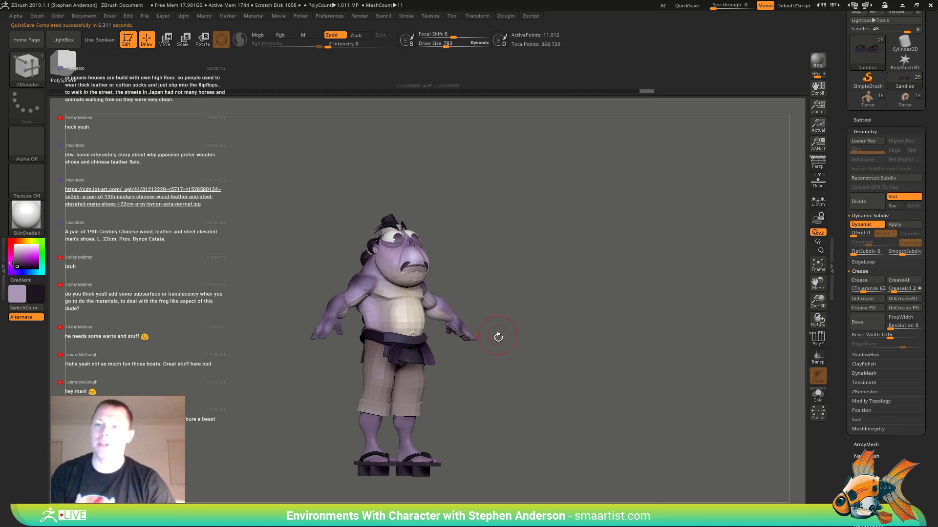
- Assign a new polygroup to the cuffs of the pants with the ZModeler PolyGroup action on the Polygroup Island target
left_click_drag(500, 368, 512, 389)
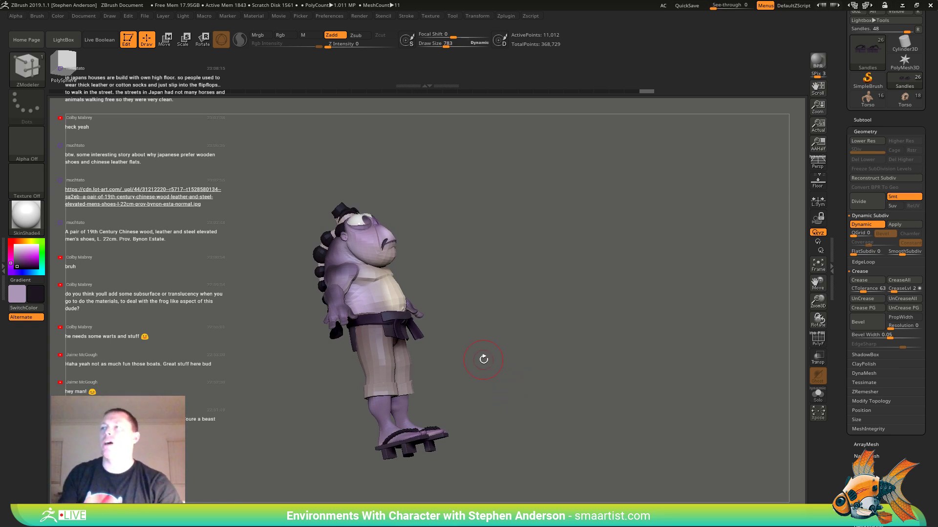
left_click_drag(477, 272, 513, 249)
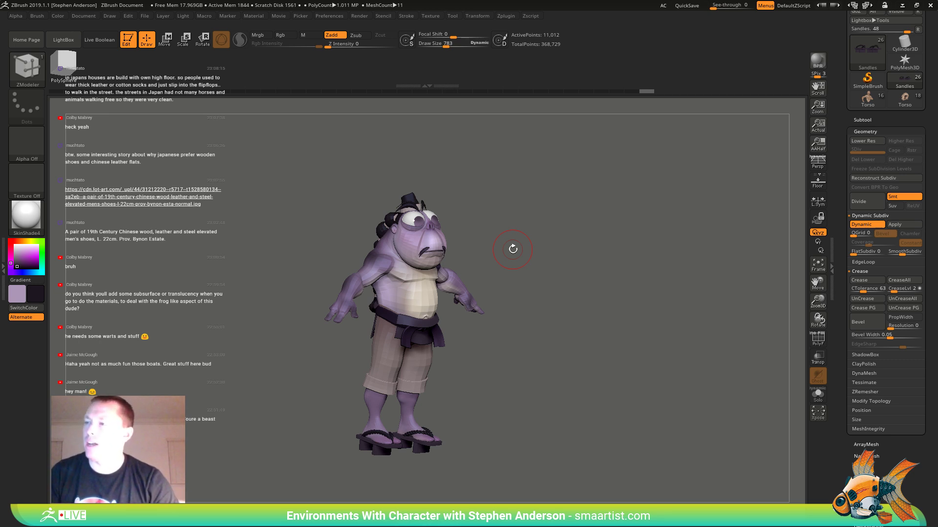
mouse_move(461, 324)
left_mouse_down()
mouse_move(416, 335)
mouse_move(427, 359)
mouse_move(347, 367)
left_mouse_up()
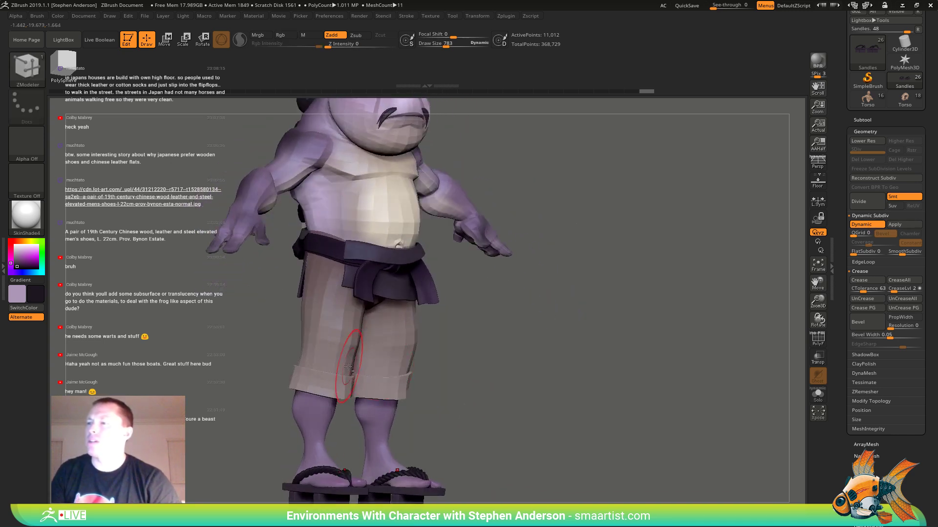
mouse_move(337, 371)
right_mouse_down("ctrl")
mouse_move(338, 387)
mouse_move(318, 391)
right_mouse_up("ctrl")
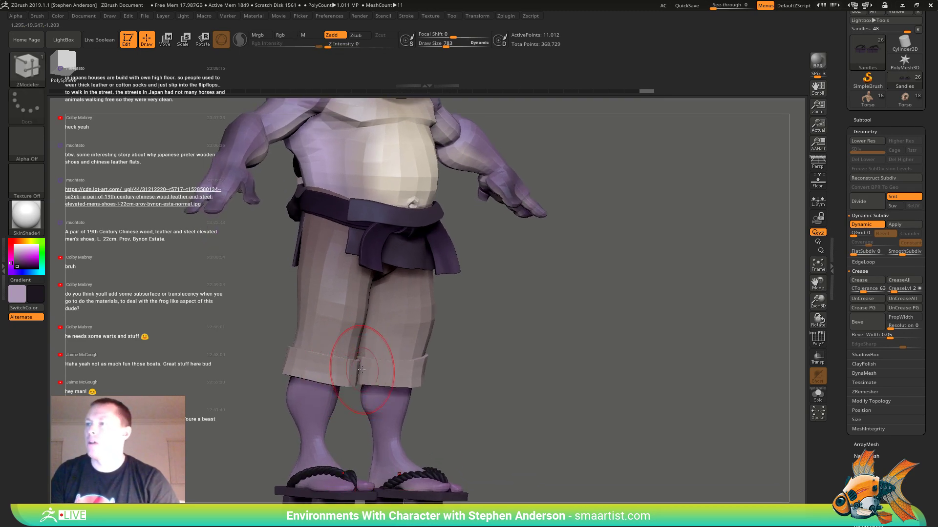
left_click(362, 370, "alt")
key("shift+f")
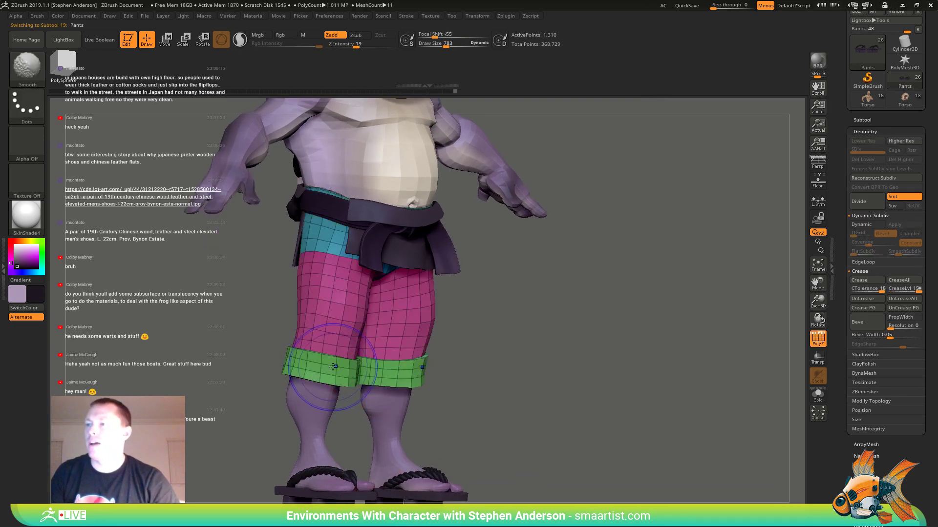
key("space")
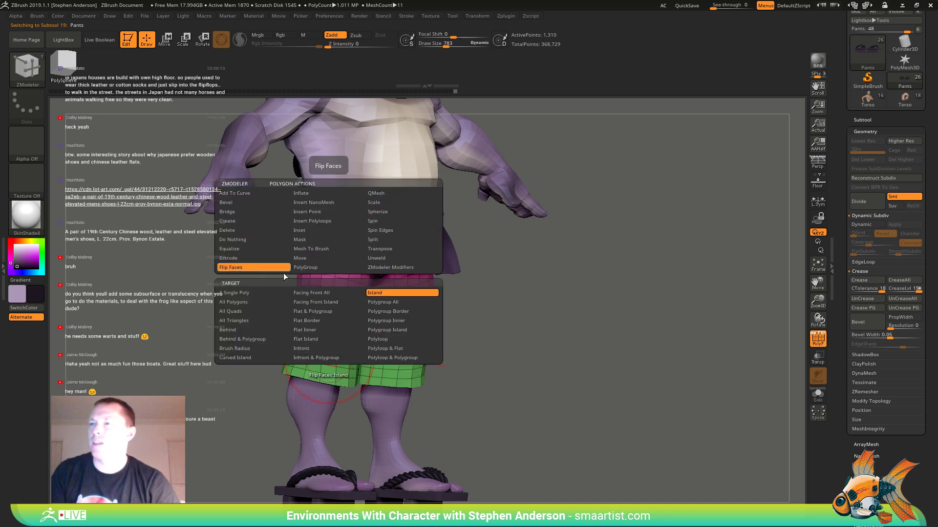
left_click(328, 268)
left_click(376, 293)
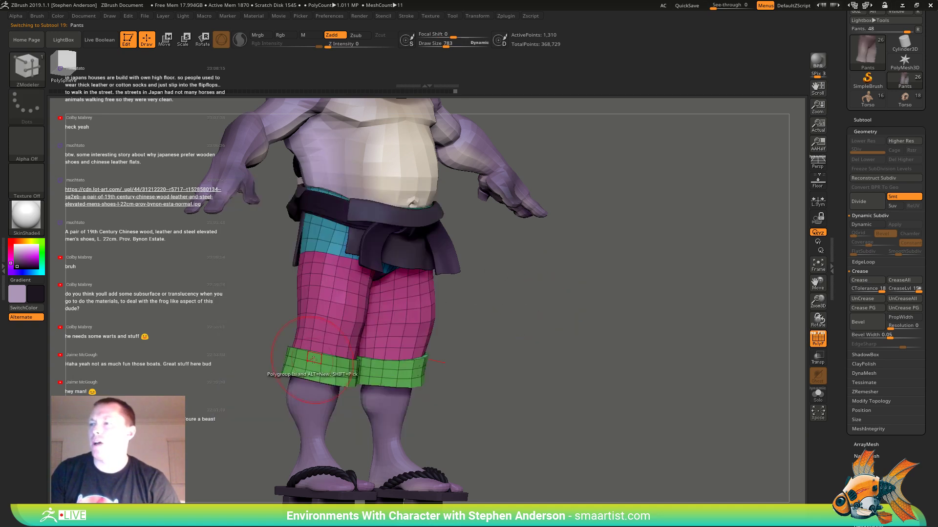
left_click(330, 361)
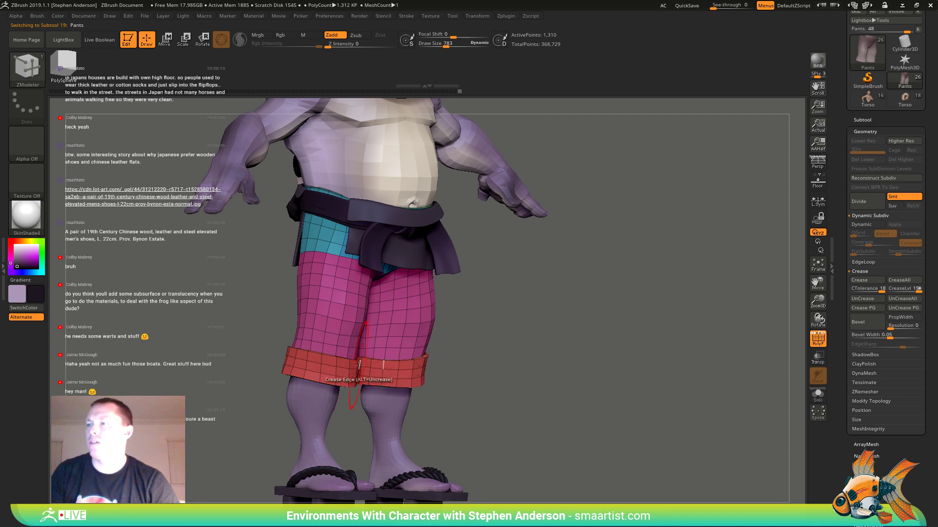
- Mask the whole pants except the cuff polygroup and turn off polyframe
right_click_drag(352, 372, 326, 375)
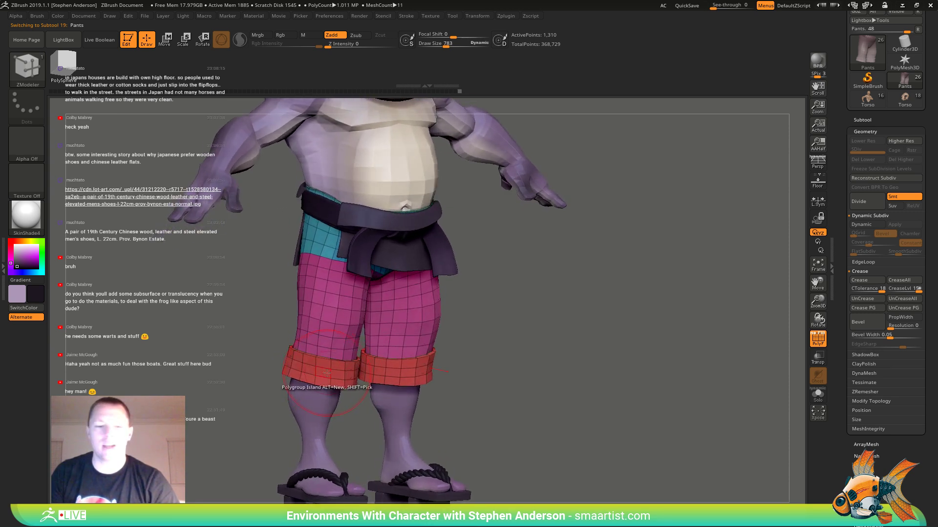
key("w")
left_click(328, 370, "ctrl")
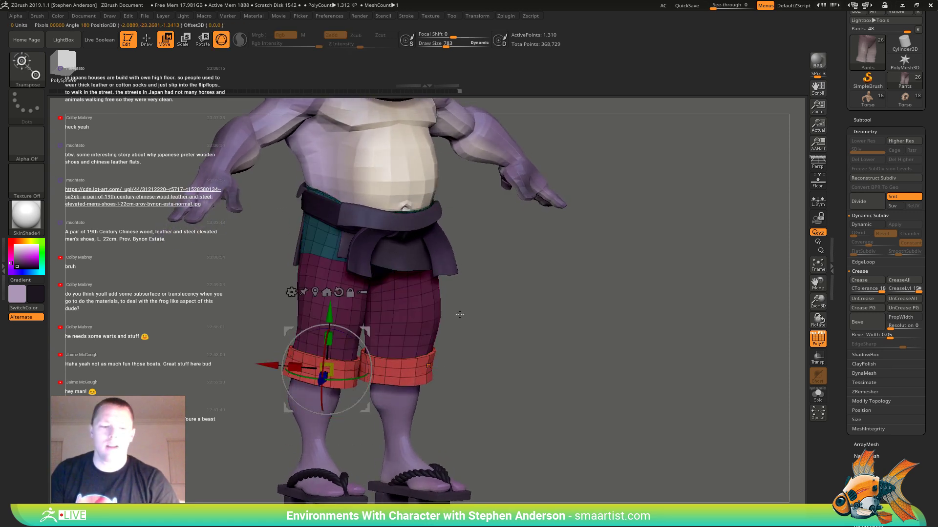
key("q")
right_click_drag(443, 290, 456, 321, "alt")
key("shift+f")
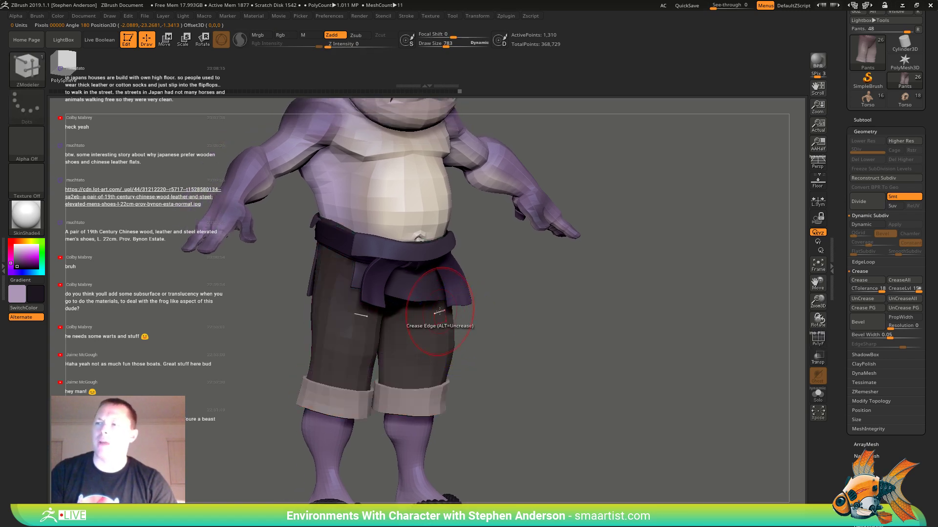
- Fill the unmasked cuffs with the dark colour (R 31, G 24, B 32) and clear the mask from the pants
key("f")
mouse_move(385, 326)
right_mouse_down()
mouse_move(372, 328)
mouse_move(392, 331)
mouse_move(447, 310)
mouse_move(492, 316)
mouse_move(521, 375)
right_mouse_up()
mouse_move(492, 337)
right_mouse_down("ctrl")
mouse_move(502, 329)
mouse_move(513, 339)
mouse_move(492, 325)
right_mouse_up("ctrl")
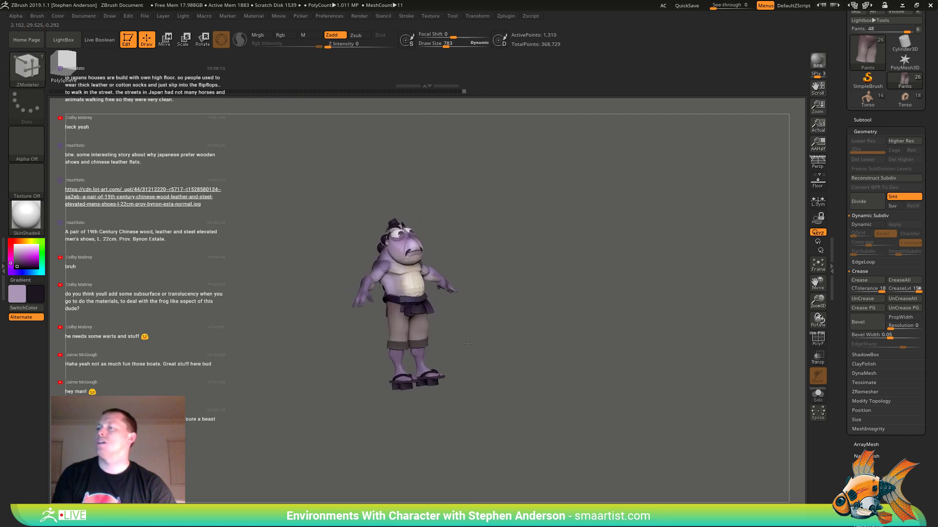
mouse_move(468, 344)
right_mouse_down("ctrl")
mouse_move(483, 328)
mouse_move(541, 395)
mouse_move(508, 358)
mouse_move(514, 367)
right_mouse_up("ctrl")
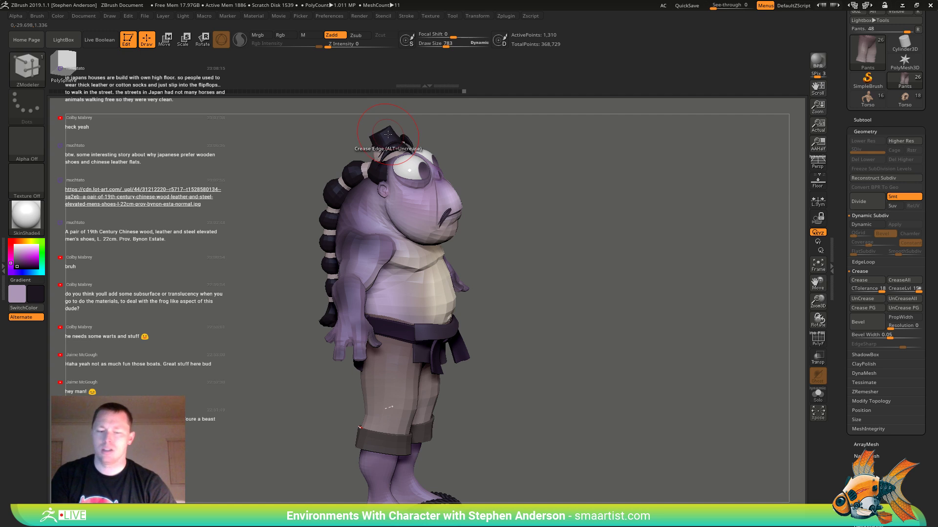
left_click(551, 426, "ctrl")
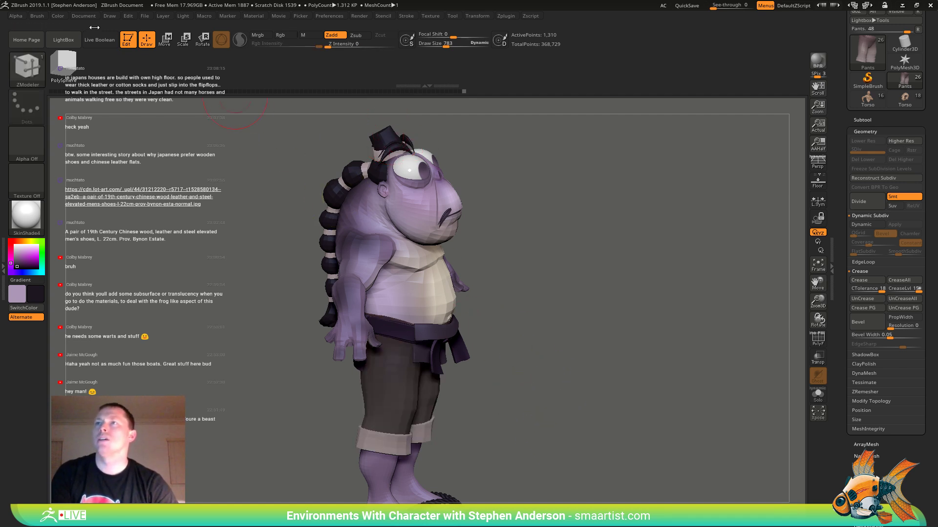
left_click(59, 16)
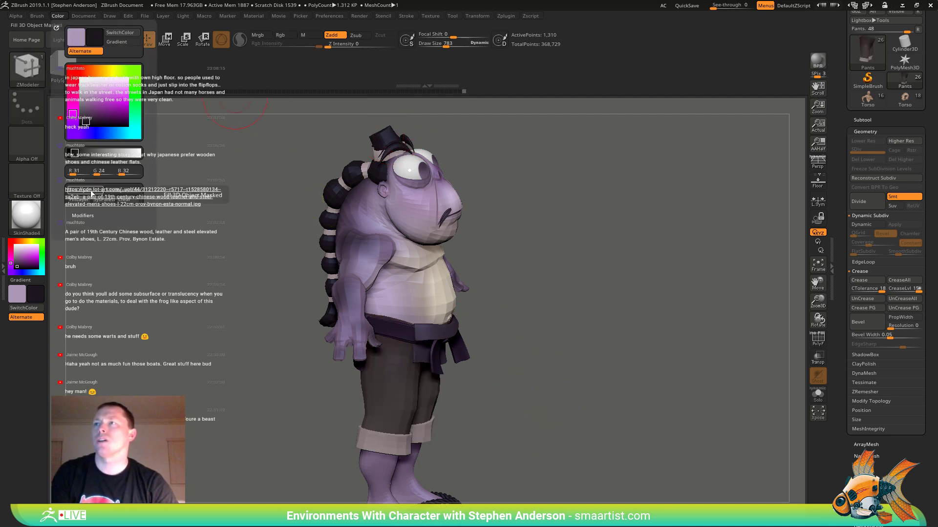
left_click(99, 195)
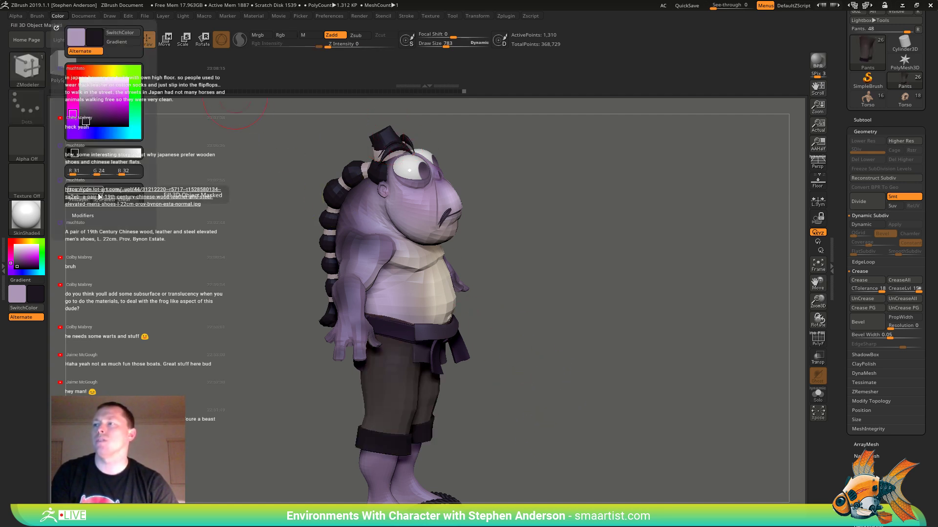
left_click(544, 423, "ctrl")
left_click(542, 422, "ctrl")
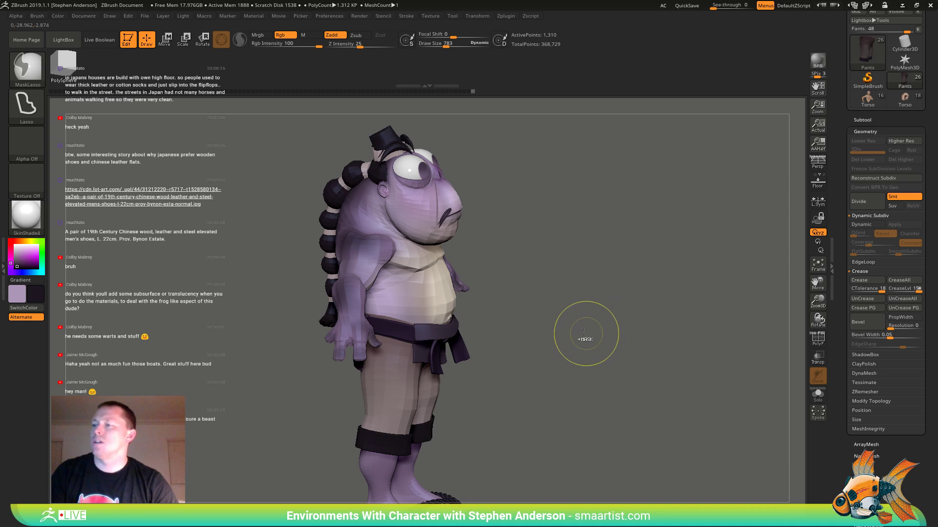
- Make the waist cloth the active subtool and fill it with the pale beige colour
mouse_move(586, 333)
right_mouse_down("ctrl")
mouse_move(517, 294)
mouse_move(608, 308)
mouse_move(512, 317)
mouse_move(529, 412)
mouse_move(485, 364)
mouse_move(425, 353)
right_mouse_up("ctrl")
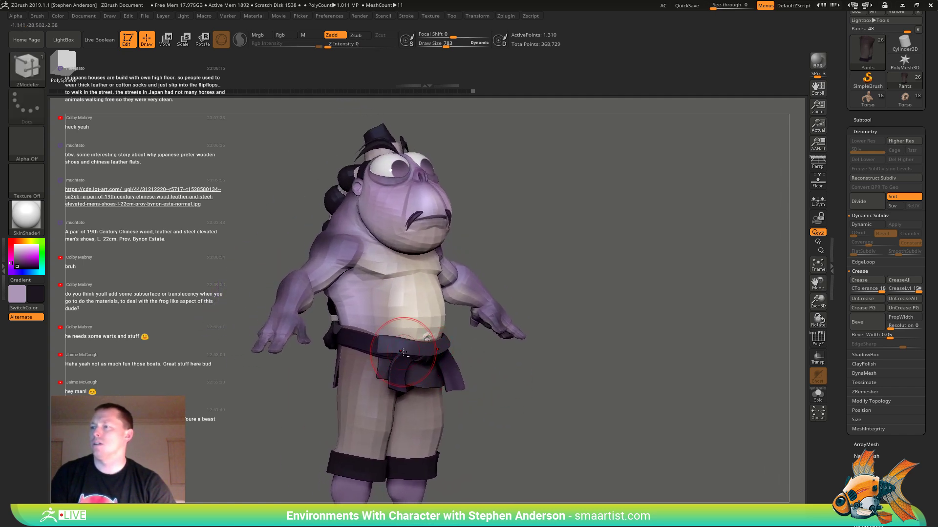
left_click(404, 352, "alt")
key("shift+f")
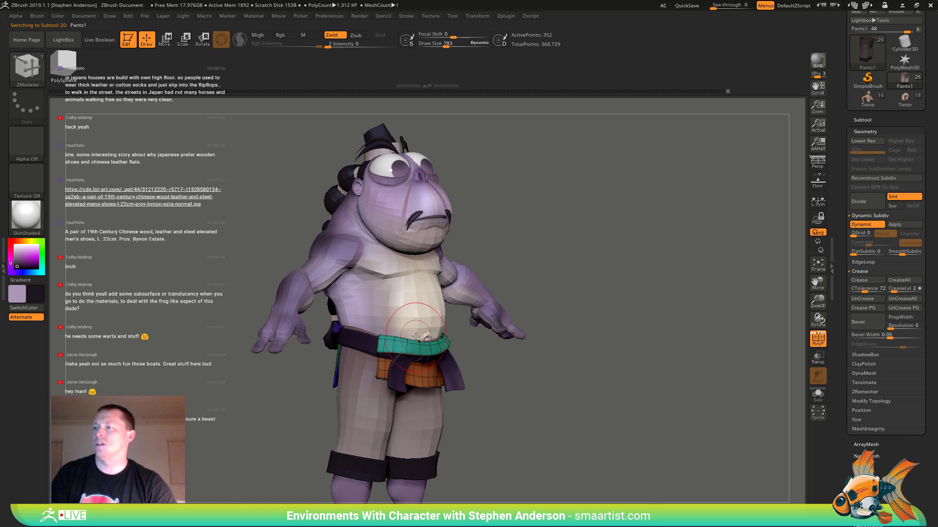
mouse_move(405, 350)
right_mouse_down()
mouse_move(517, 350)
mouse_move(532, 229)
mouse_move(539, 286)
right_mouse_up()
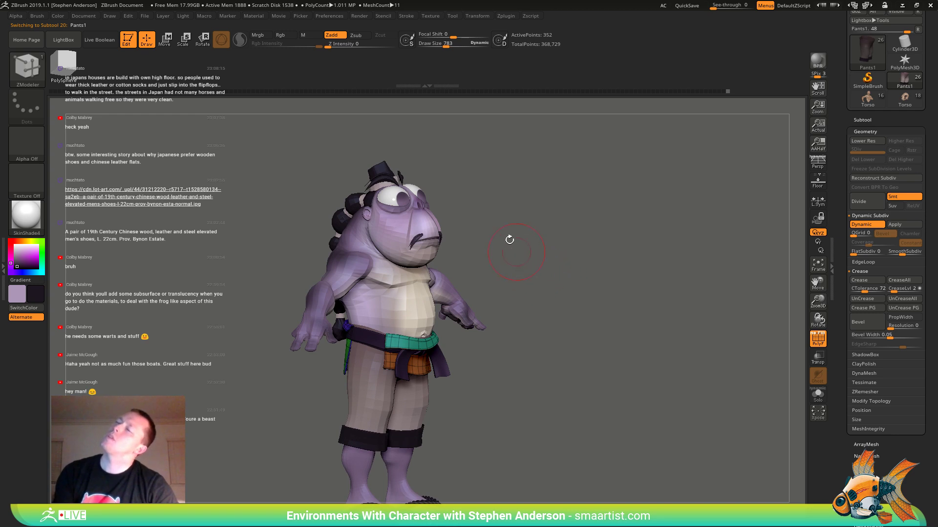
right_click_drag(457, 180, 374, 188)
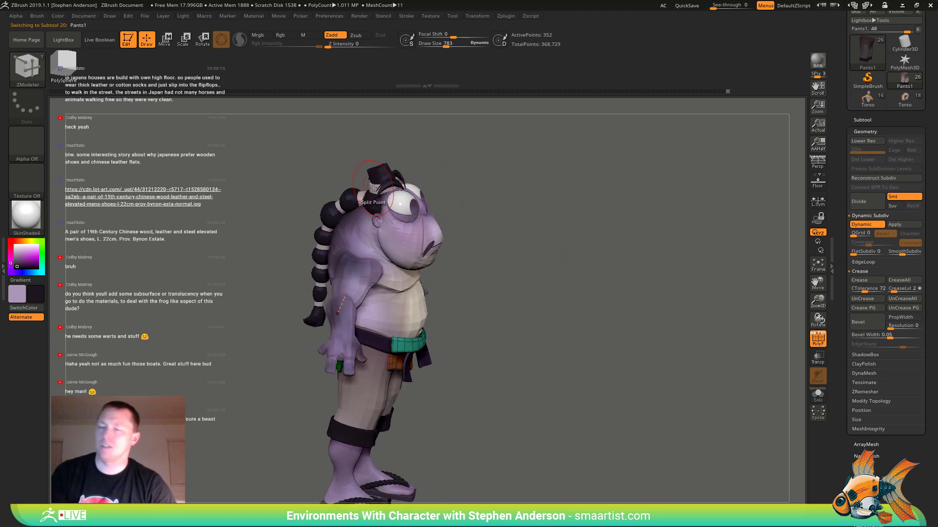
left_click(53, 14)
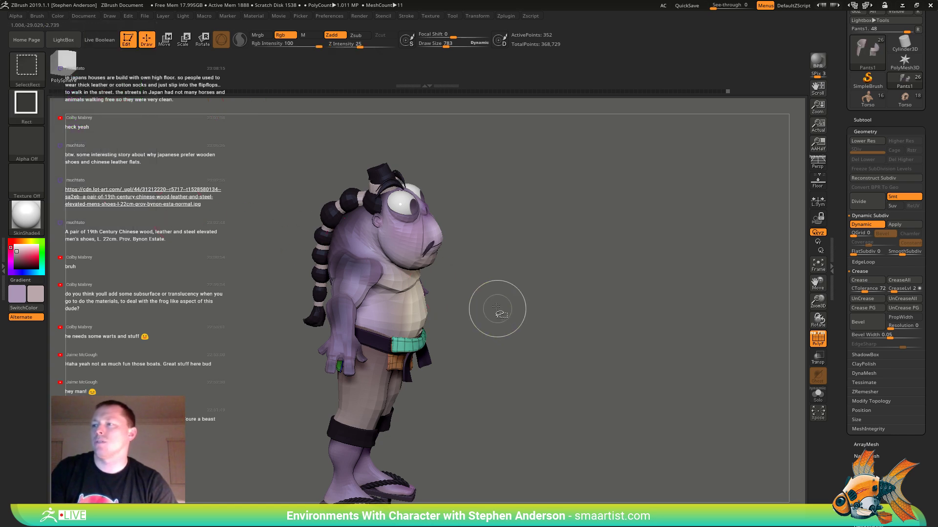
- Make the belt the active subtool, fill it with the dark colour, and review the character with polyframe off
left_click(421, 358, "alt")
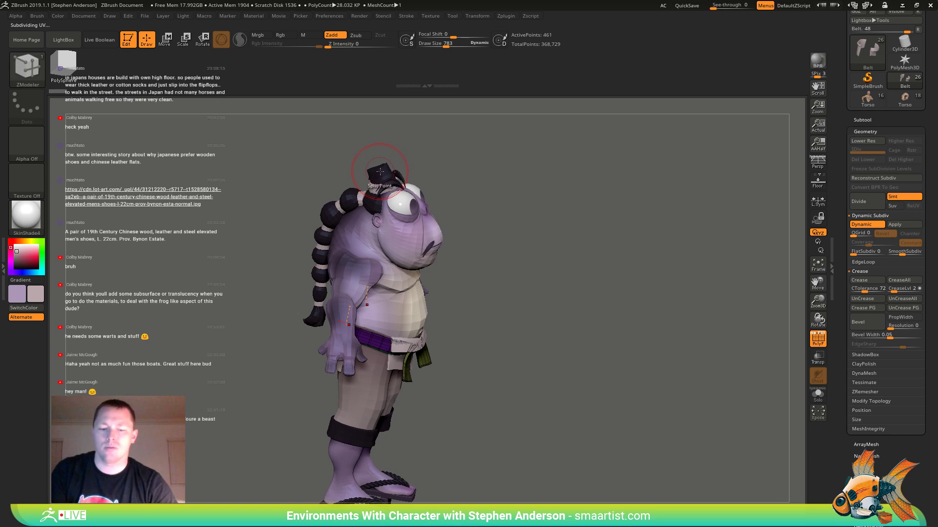
left_click(60, 16)
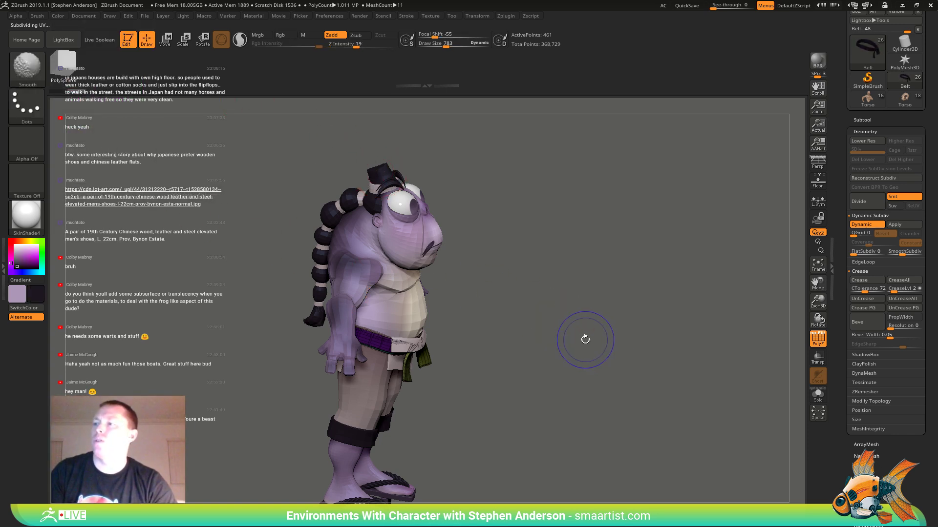
key("shift+f")
left_click_drag(581, 335, 506, 287)
left_click_drag(506, 288, 566, 316)
mouse_move(566, 316)
right_mouse_down("ctrl")
mouse_move(548, 347)
mouse_move(572, 356)
right_mouse_up("ctrl")
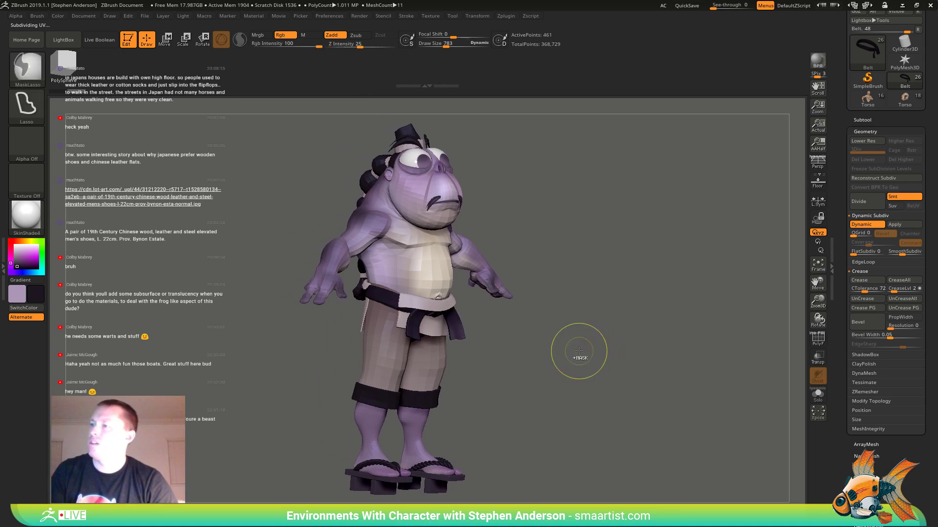
mouse_move(540, 343)
right_mouse_down()
mouse_move(481, 341)
mouse_move(544, 341)
right_mouse_up()
key("ctrl+shift+t")
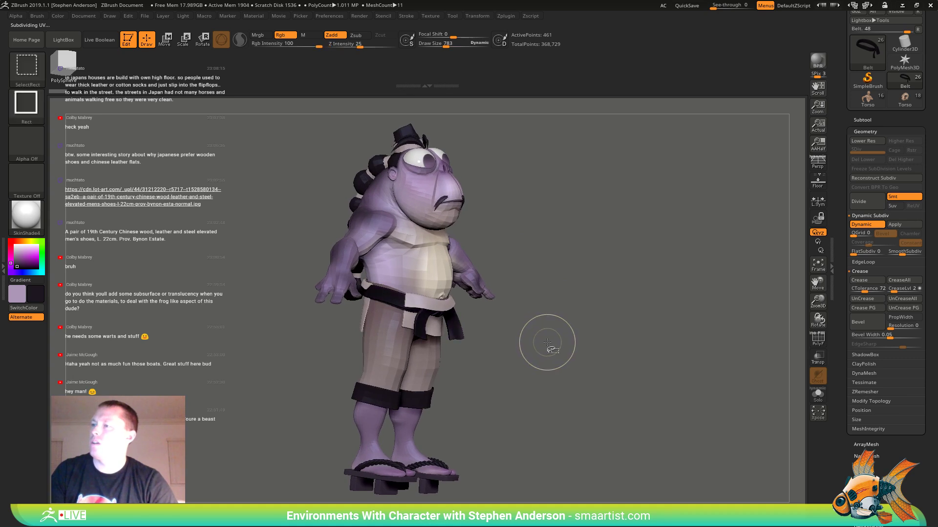
- Make the waist cloth the active subtool and fill it with the dark colour (R 31, G 24, B 32)
left_click(405, 308, "alt")
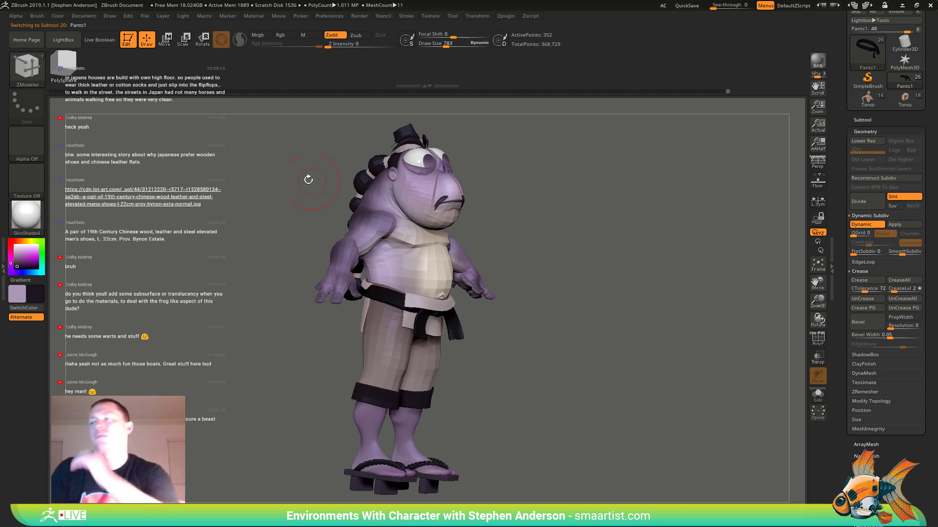
left_click(58, 16)
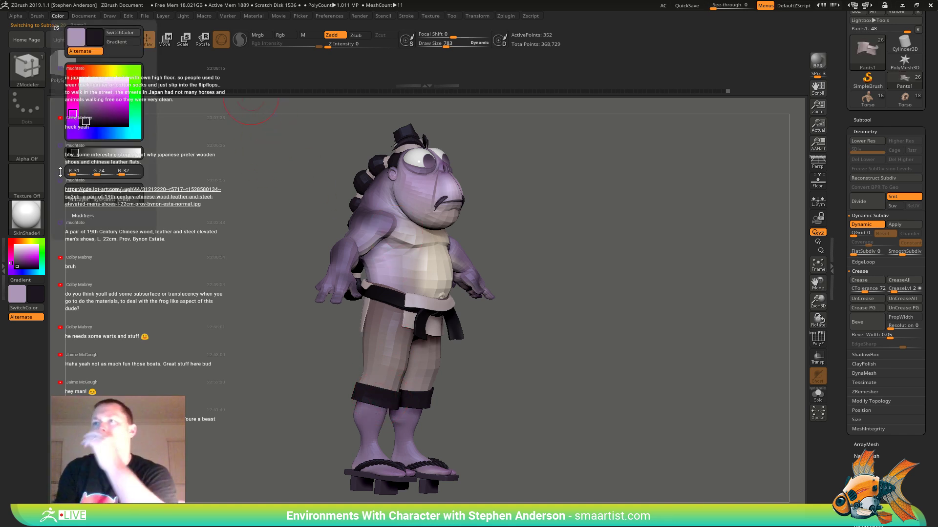
left_click(92, 194)
left_click_drag(586, 337, 483, 357)
- Make the pants the active subtool and fill them with the dark colour using the Standard brush at RGB intensity 41
left_click(382, 391, "alt")
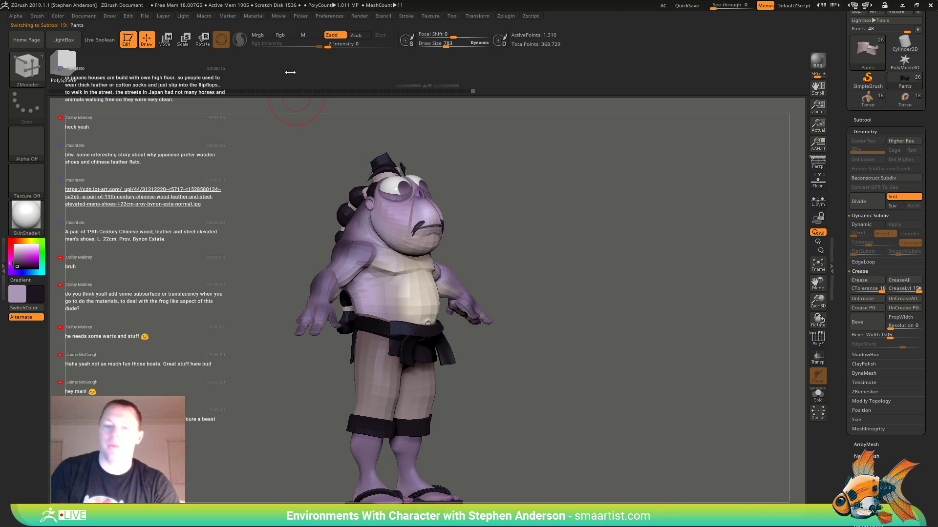
key("b")
key("s")
key("t")
left_click_drag(307, 49, 295, 45)
left_click(58, 16)
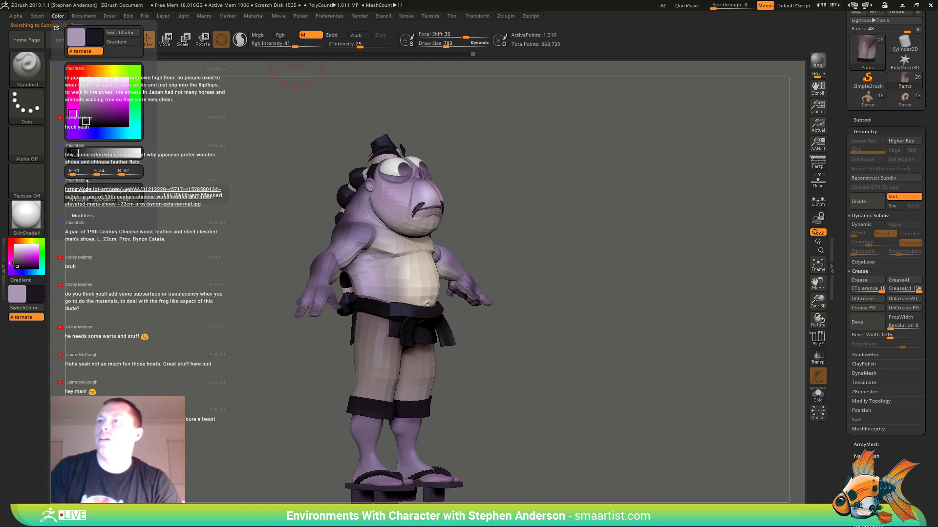
left_click(285, 35)
left_click(57, 16)
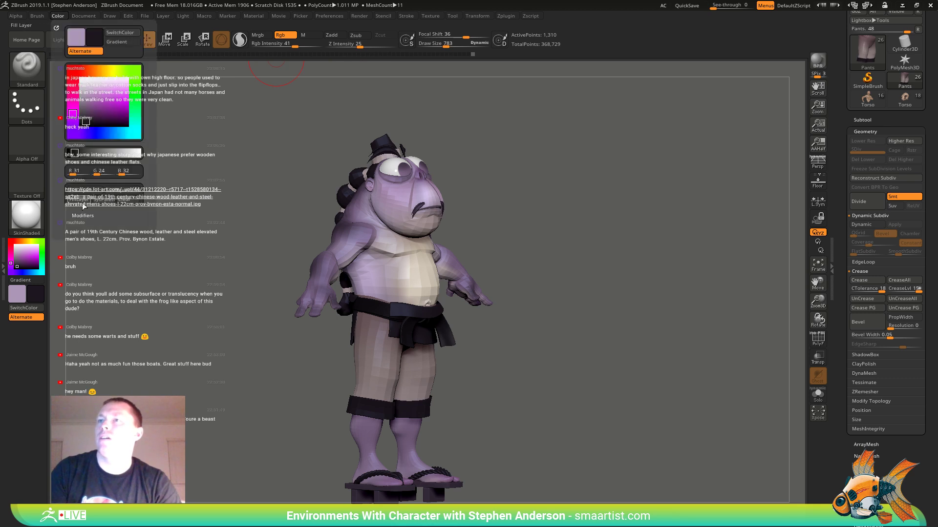
left_click(91, 193)
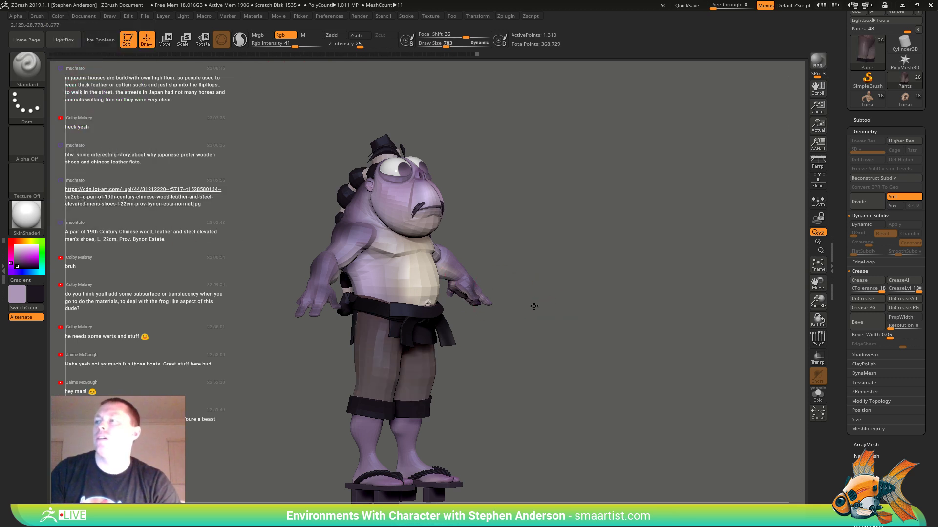
- Sample the pants' brown-grey (R 95, G 81, B 85), fill the visible sandal soles with it, and unhide the sandal straps
left_click_drag(596, 315, 464, 303)
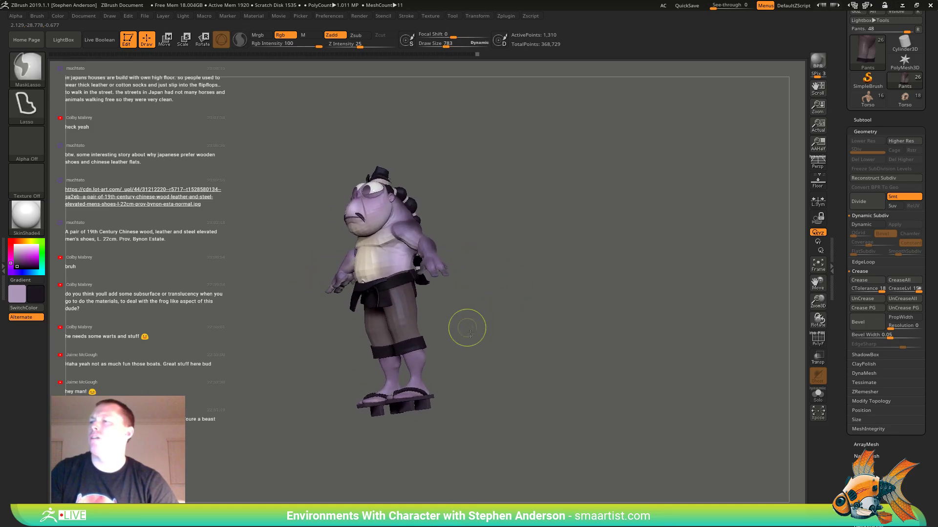
mouse_move(467, 327)
right_mouse_down("ctrl")
mouse_move(490, 342)
mouse_move(446, 272)
right_mouse_up("ctrl")
key("c")
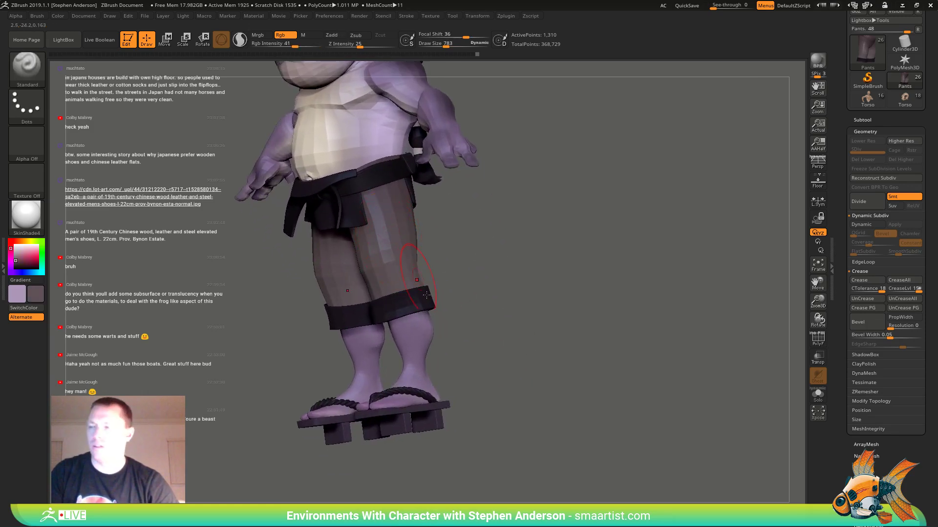
left_click(398, 421, "alt")
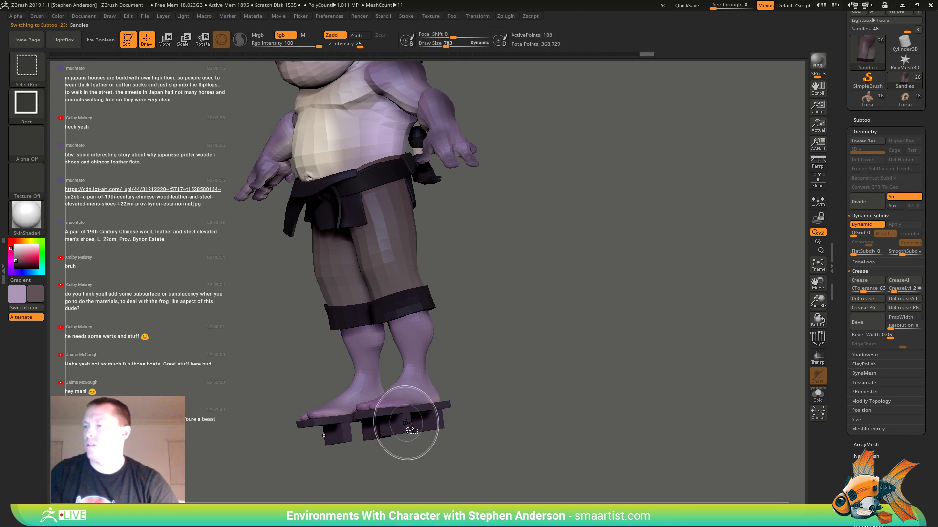
left_click(60, 17)
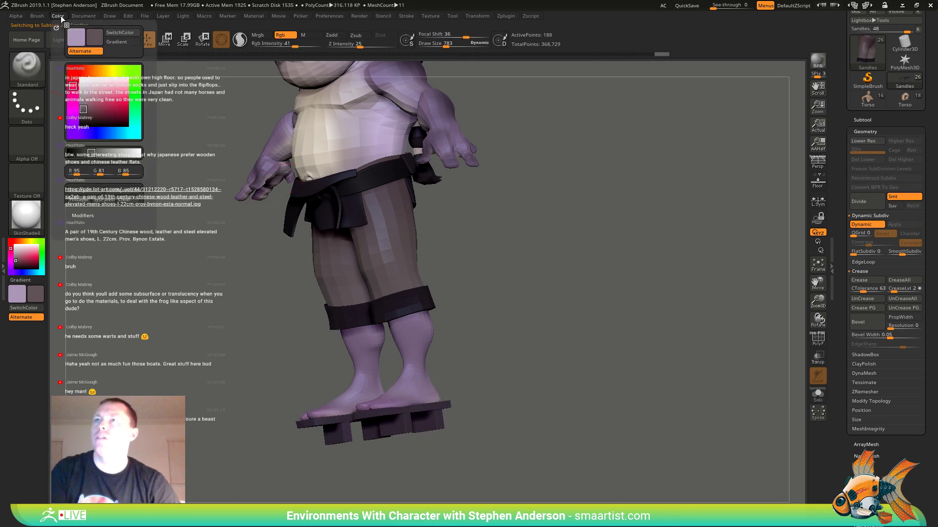
left_click(90, 195)
left_click(569, 331, "ctrl+shift")
right_click_drag(494, 301, 502, 375)
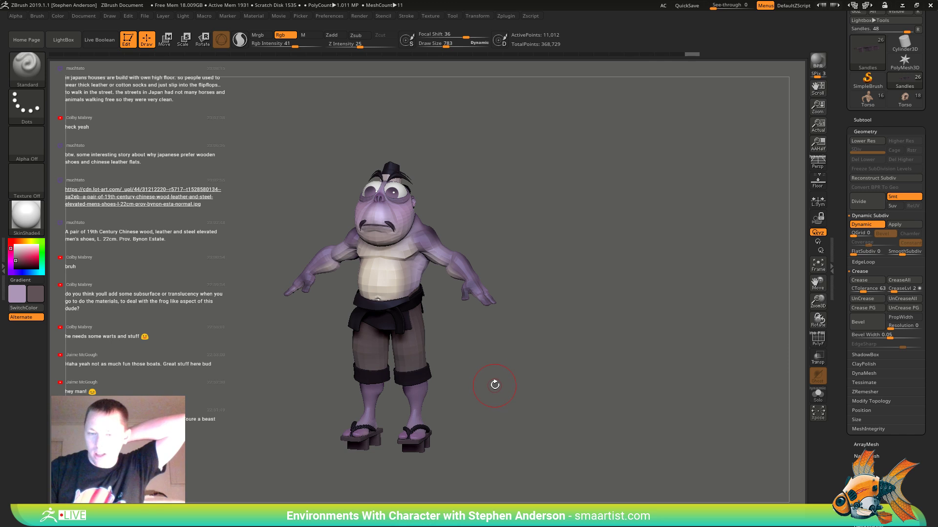
- Save the character tool as CharB_02, replacing the existing file
right_click_drag(495, 385, 527, 371)
key("ctrl")
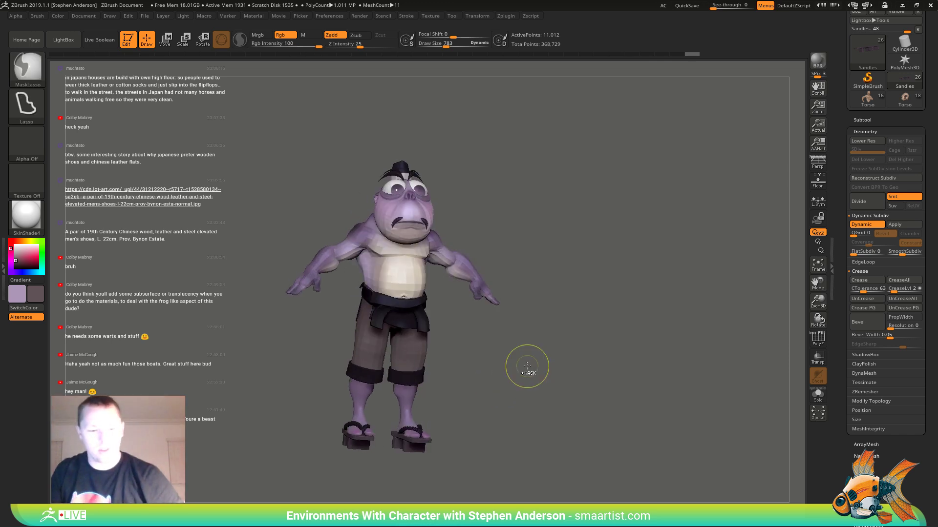
key("ctrl+s")
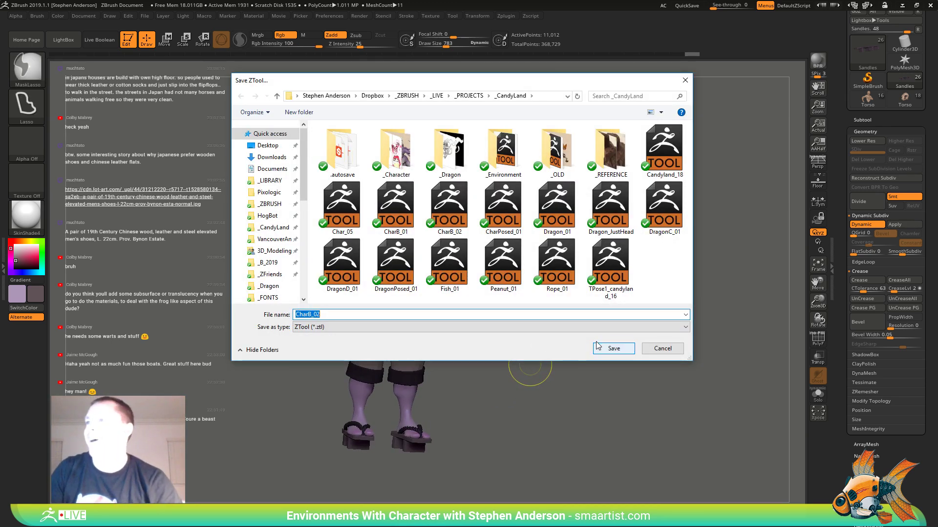
left_click(613, 348)
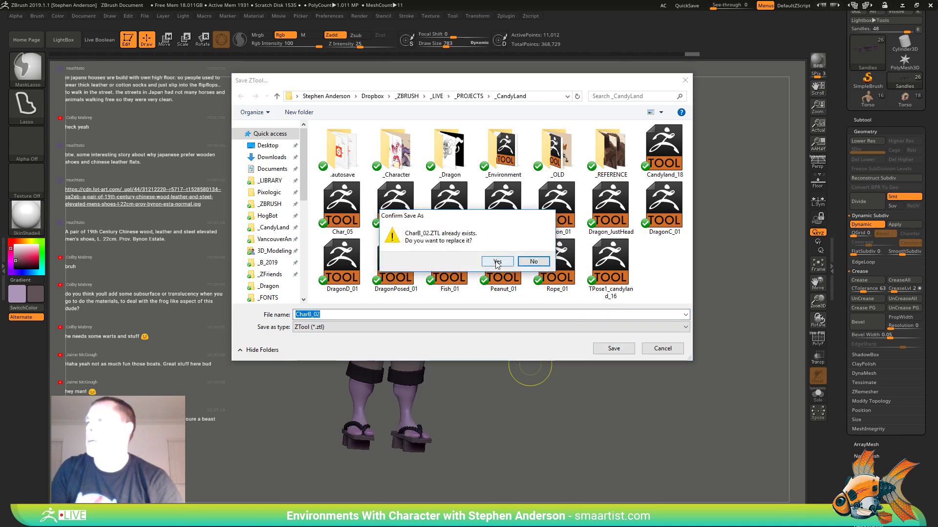
left_click(497, 262)
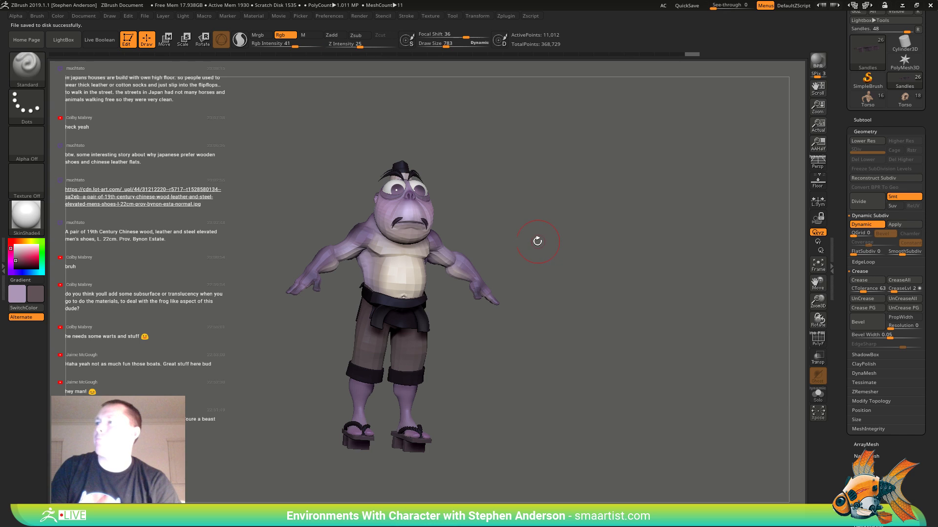
- Load the Candyland_18 tool from the _CandyLand project folder
mouse_move(537, 241)
left_mouse_down()
mouse_move(572, 237)
mouse_move(607, 278)
mouse_move(583, 264)
left_mouse_up()
key("ctrl")
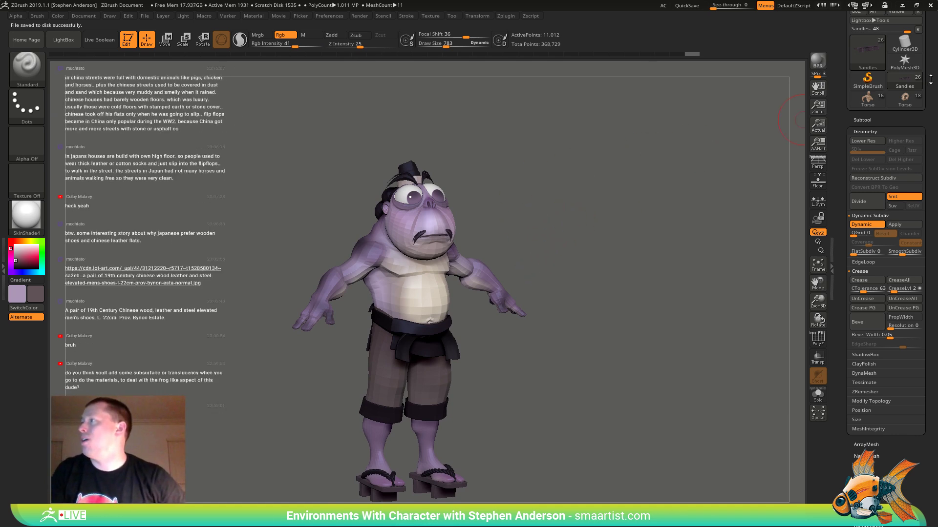
left_click_drag(930, 79, 931, 136)
left_click(918, 96)
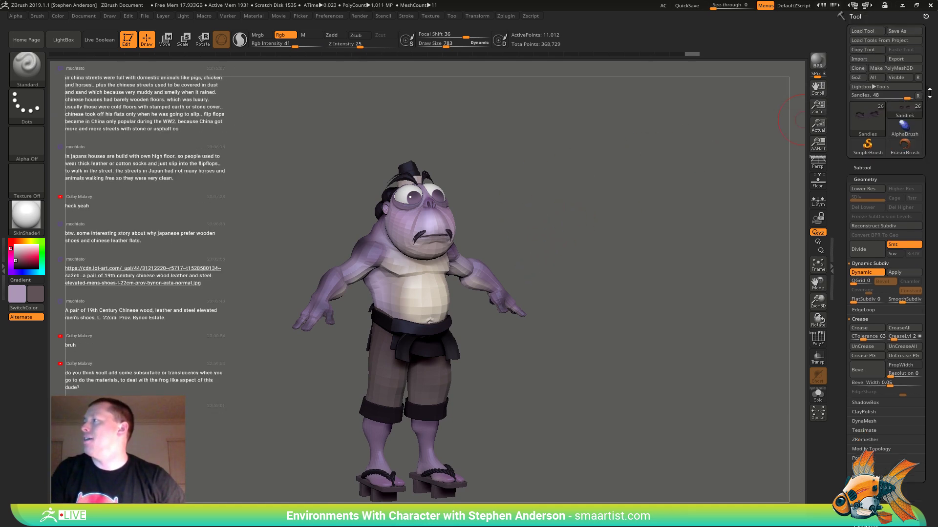
left_click(873, 32)
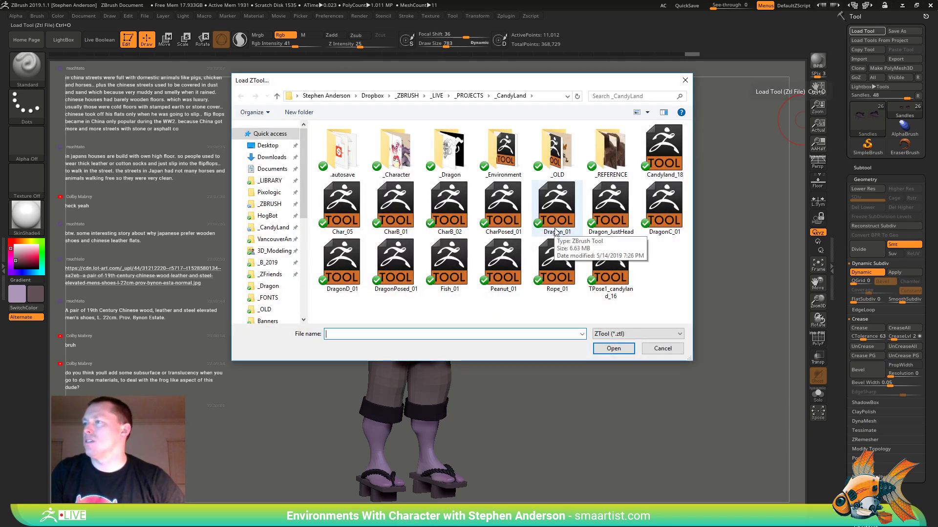
left_click(665, 348)
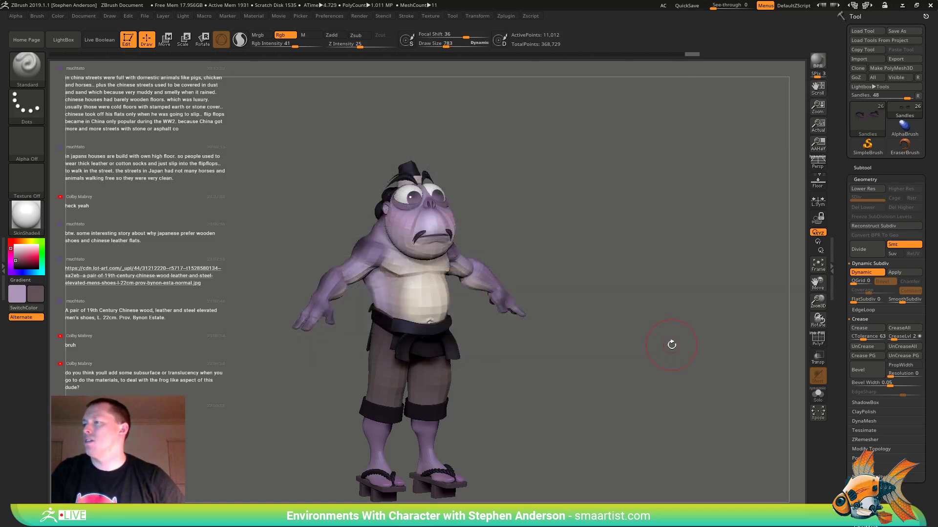
left_click_drag(668, 348, 565, 339)
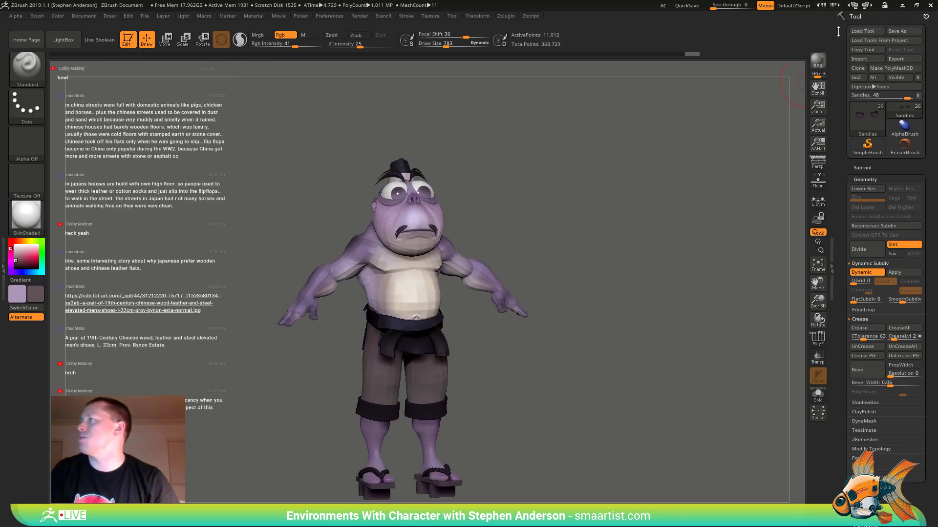
left_click(870, 31)
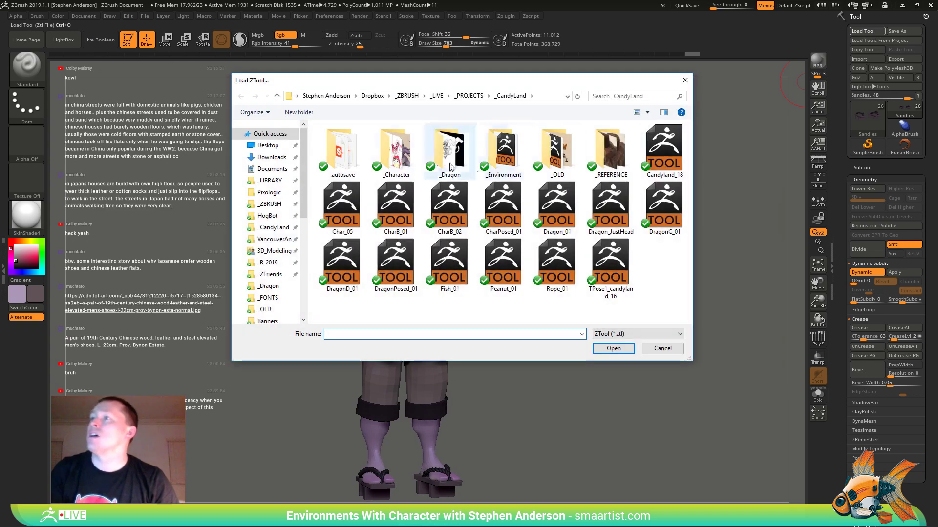
double_click(663, 152)
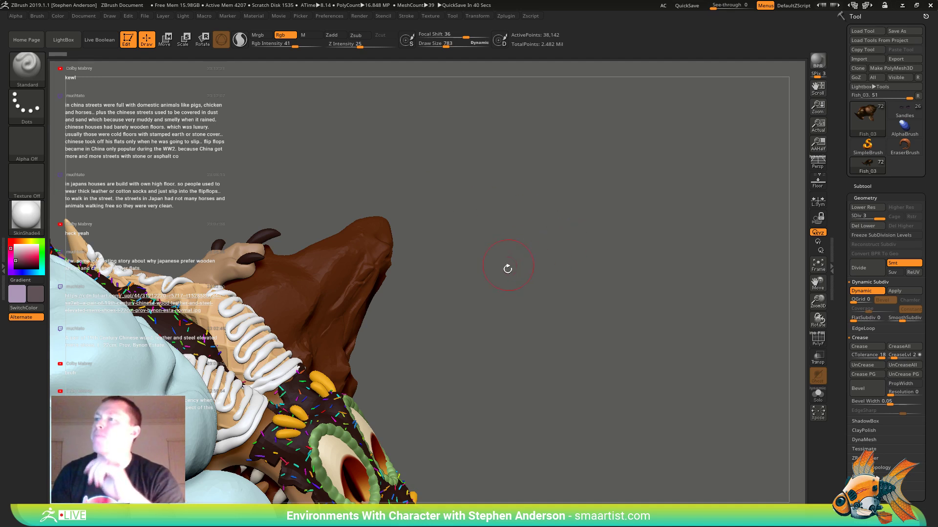
key("shift+r")
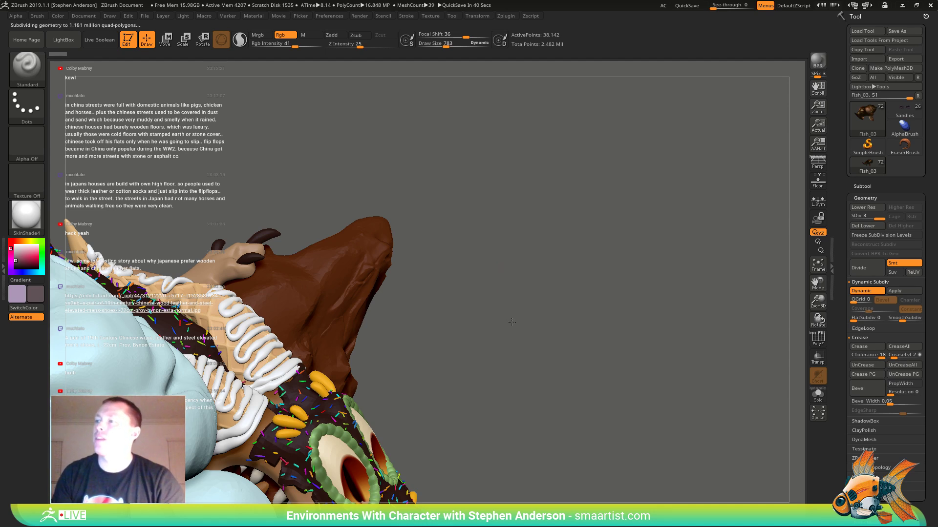
mouse_move(512, 322)
left_mouse_down()
mouse_move(467, 274)
mouse_move(463, 179)
mouse_move(591, 344)
mouse_move(583, 345)
left_mouse_up()
left_click_drag(607, 211, 635, 259)
- Switch back to the character tool, collapse its Character folder, and copy that folder with SubTool Master
left_click(905, 112)
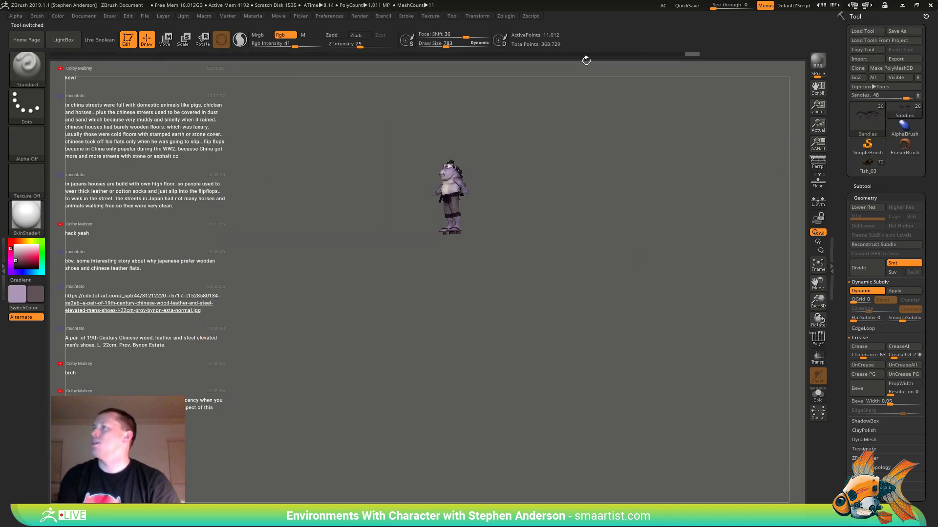
left_click(504, 16)
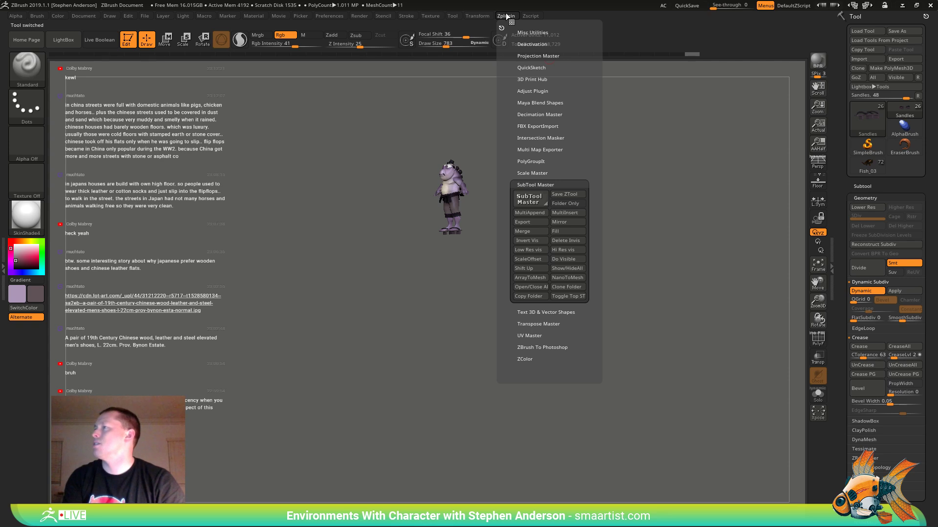
left_click(872, 186)
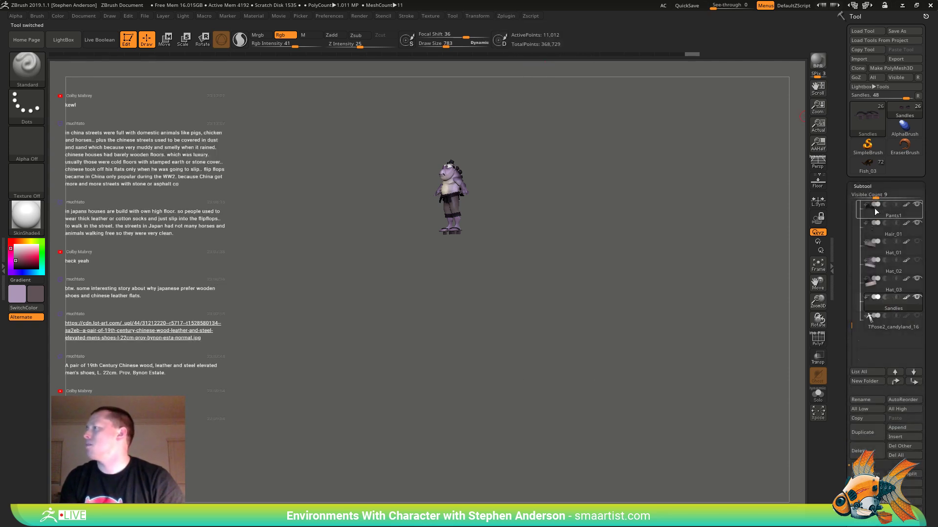
left_click_drag(851, 325, 851, 198)
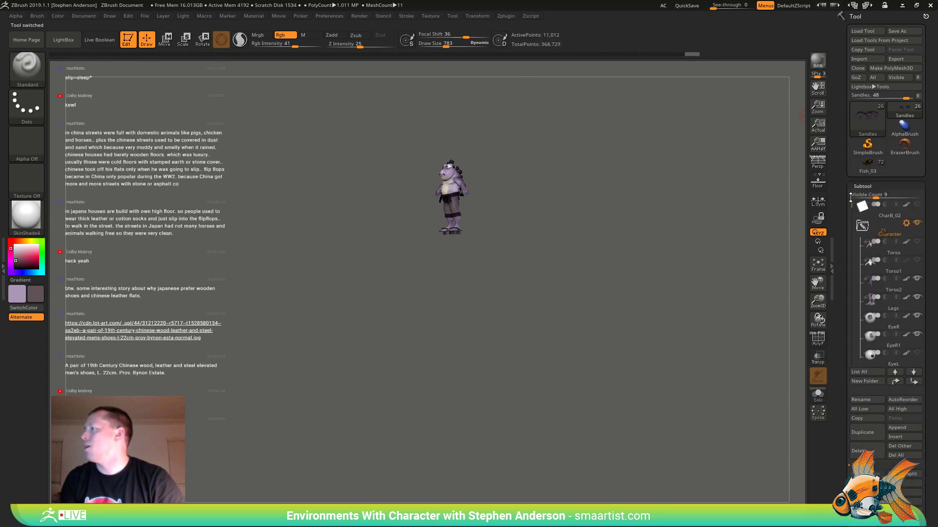
left_click(877, 235)
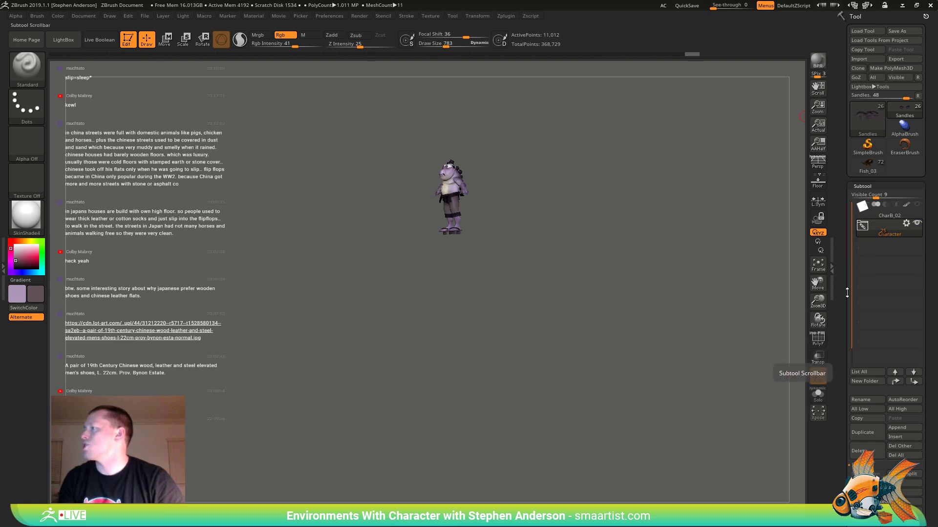
left_click(506, 16)
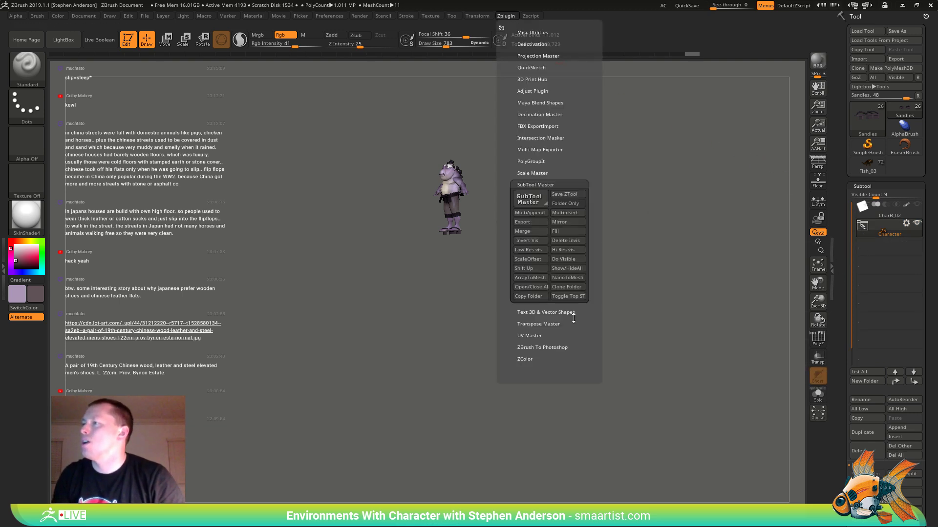
left_click(528, 296)
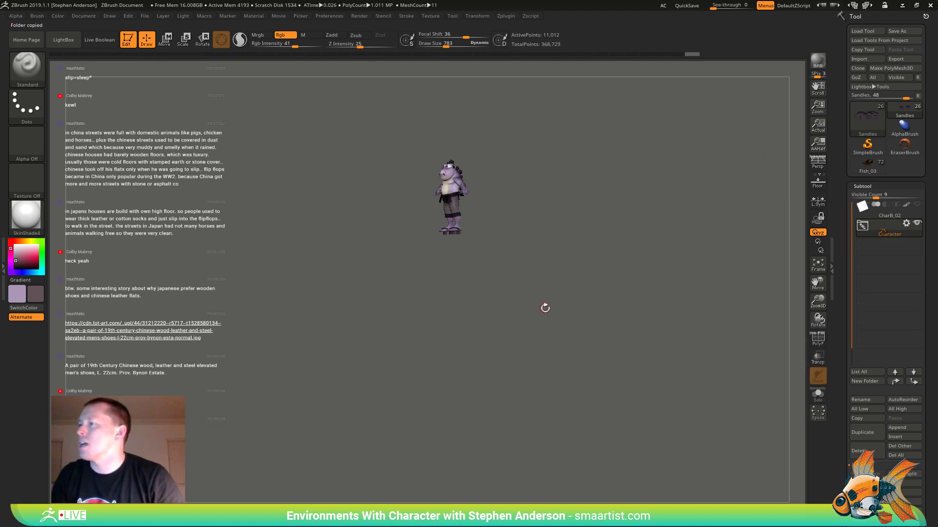
- Switch to the candyland scene tool and paste the copied Character folder into it with SubTool Master
left_click(866, 167)
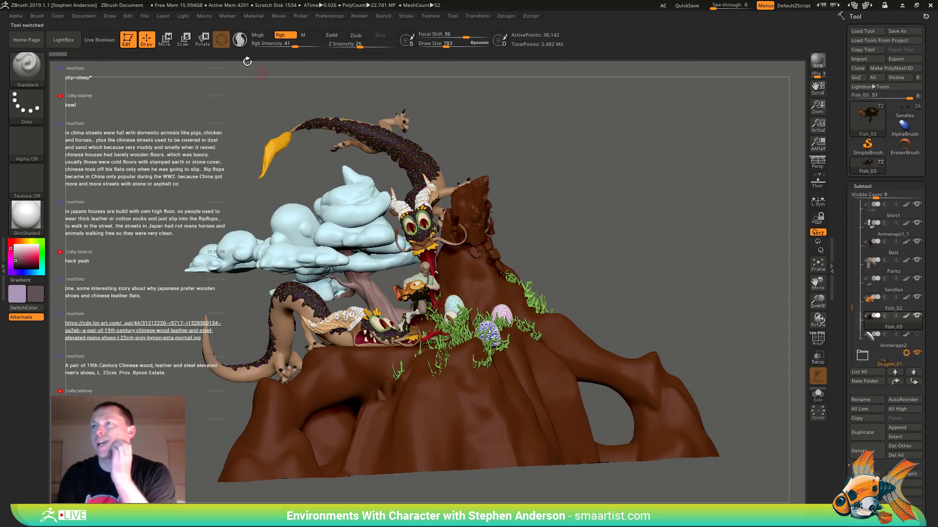
left_click(507, 16)
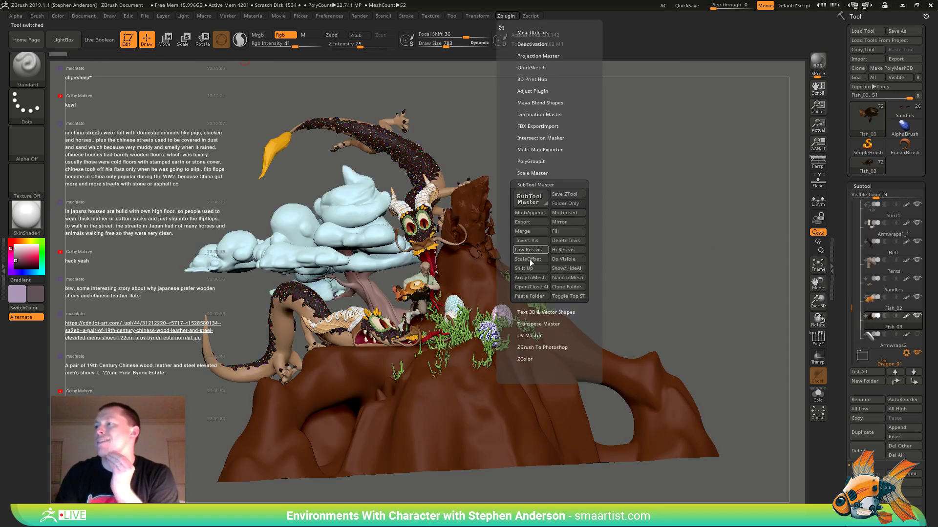
left_click(529, 296)
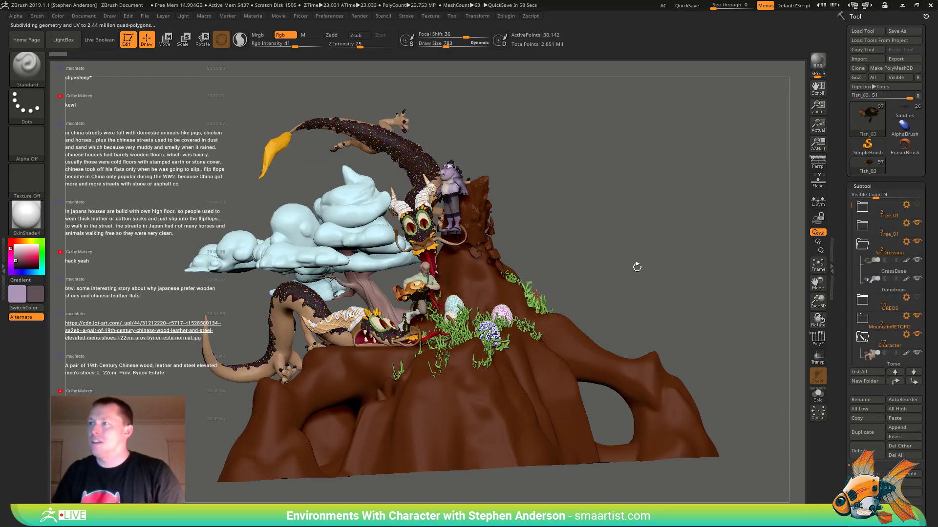
- Collapse the existing Character folder and make the pasted Character folder the transpose set with Torso2 as the active subtool
left_click_drag(540, 214, 569, 215)
mouse_move(431, 195)
right_mouse_down("ctrl")
mouse_move(464, 210)
mouse_move(454, 281)
right_mouse_up("ctrl")
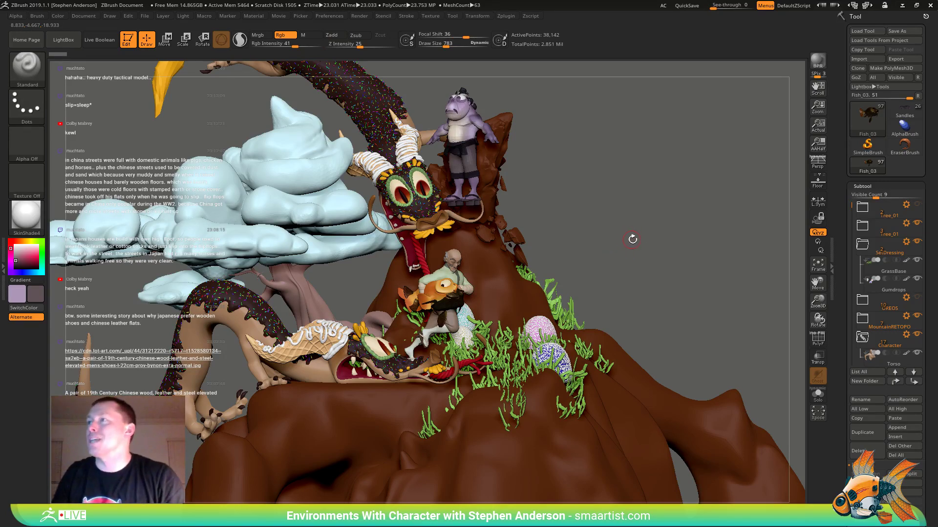
key("w")
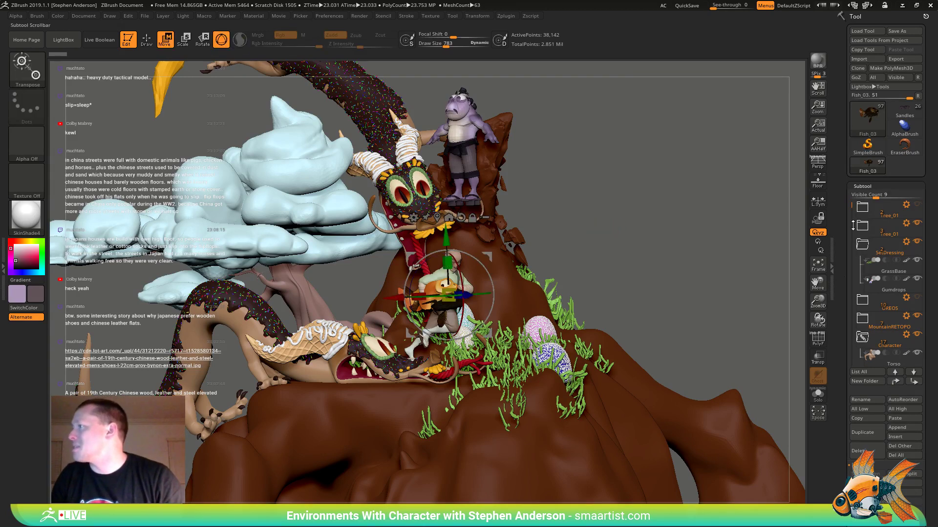
mouse_move(851, 205)
left_mouse_down()
mouse_move(852, 234)
mouse_move(852, 219)
left_mouse_up()
left_click(863, 246)
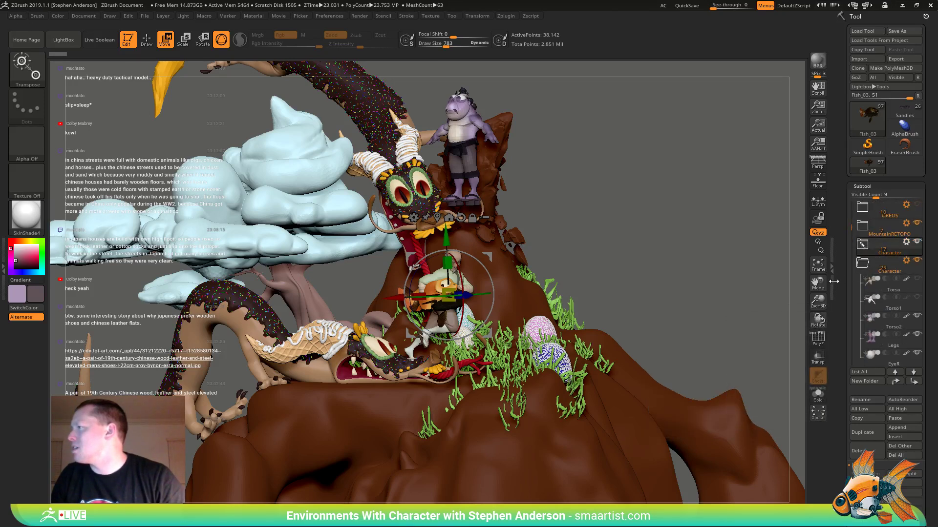
left_click(863, 261)
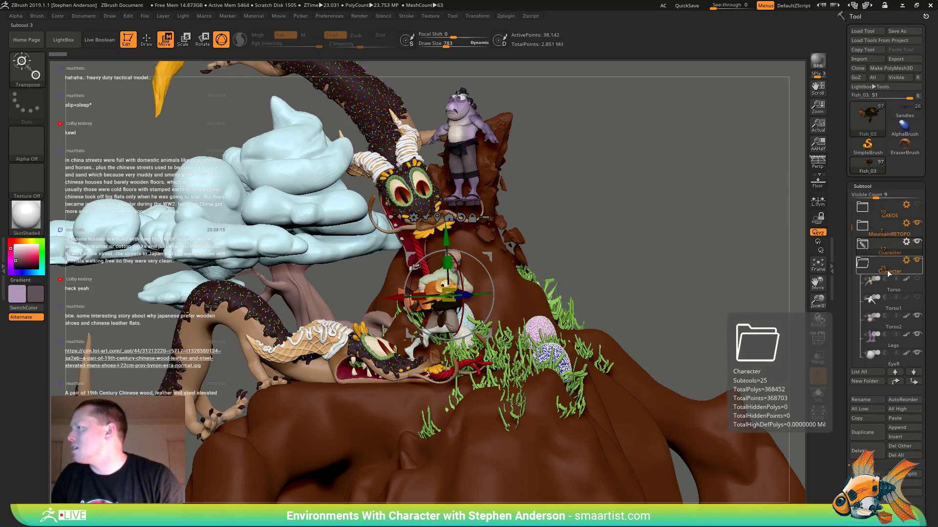
left_click(907, 261)
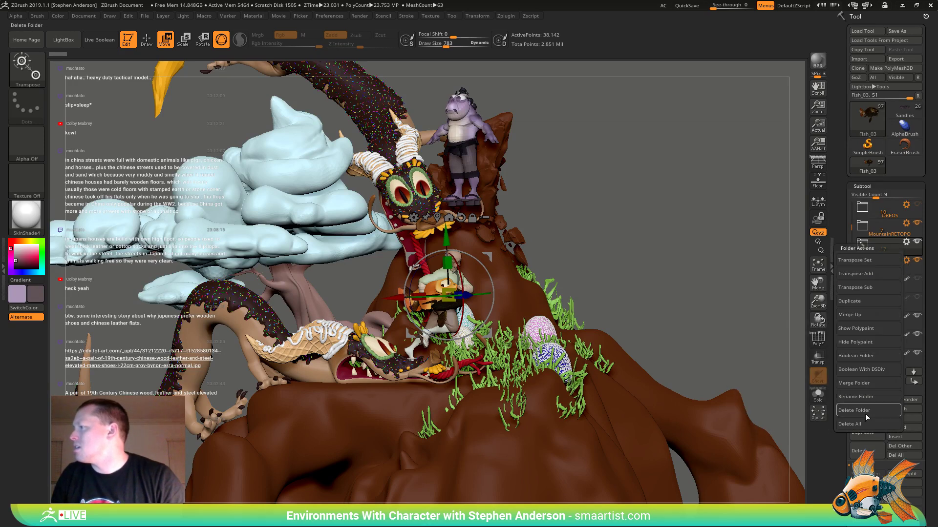
left_click(872, 260)
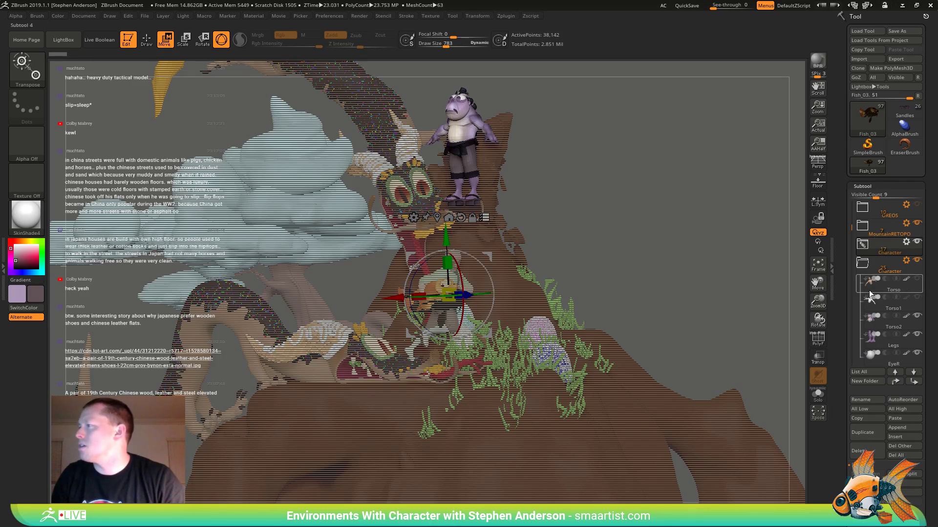
left_click(875, 326)
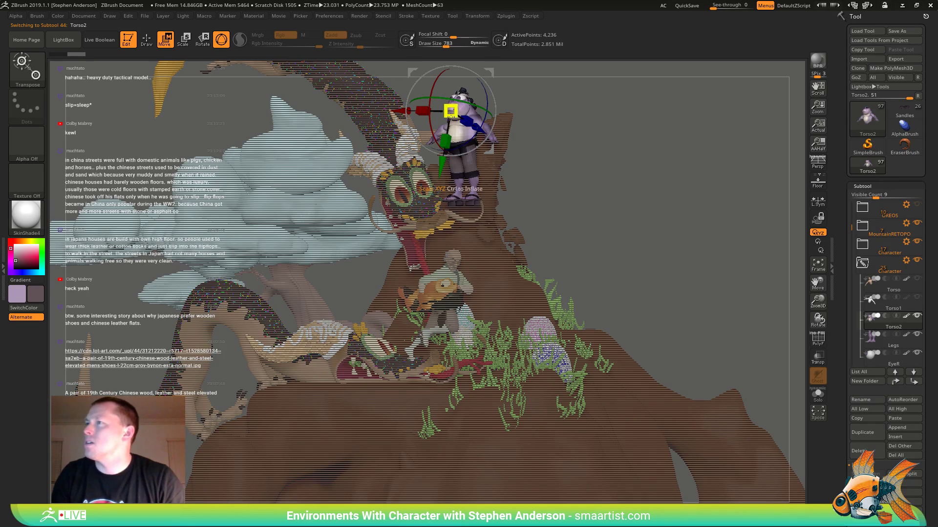
- Try to reset the gizmo on the purple character, scale the character down, and reposition it on the chocolate mountain behind the dragon's head
left_click_drag(603, 200, 621, 318)
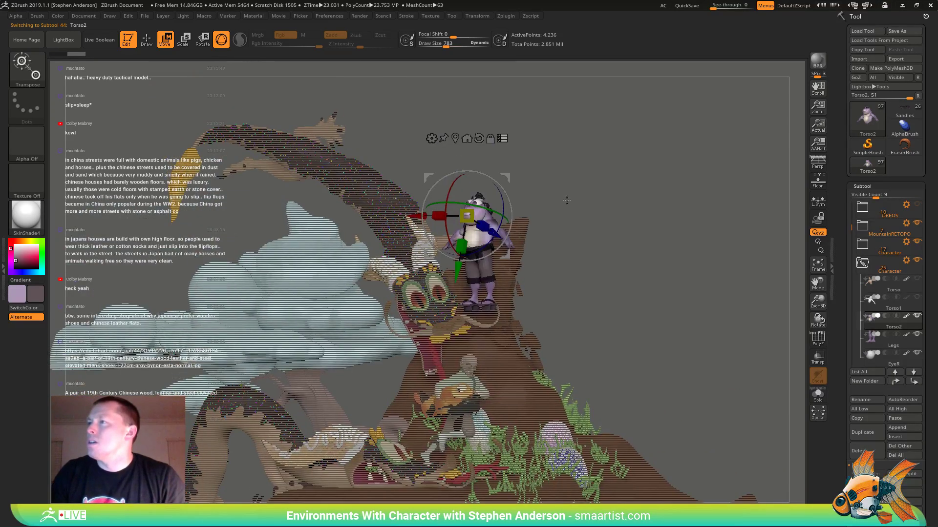
left_click(481, 140, "alt")
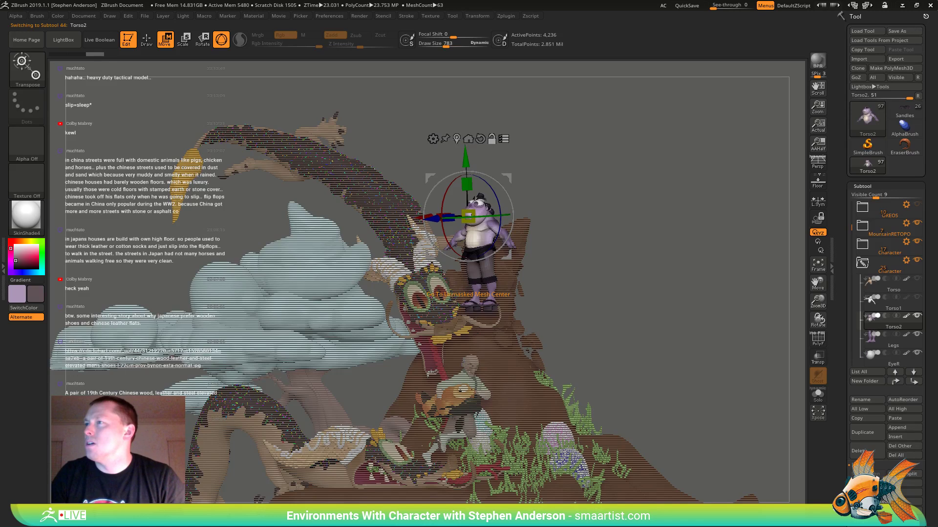
left_click_drag(476, 202, 482, 229, "alt")
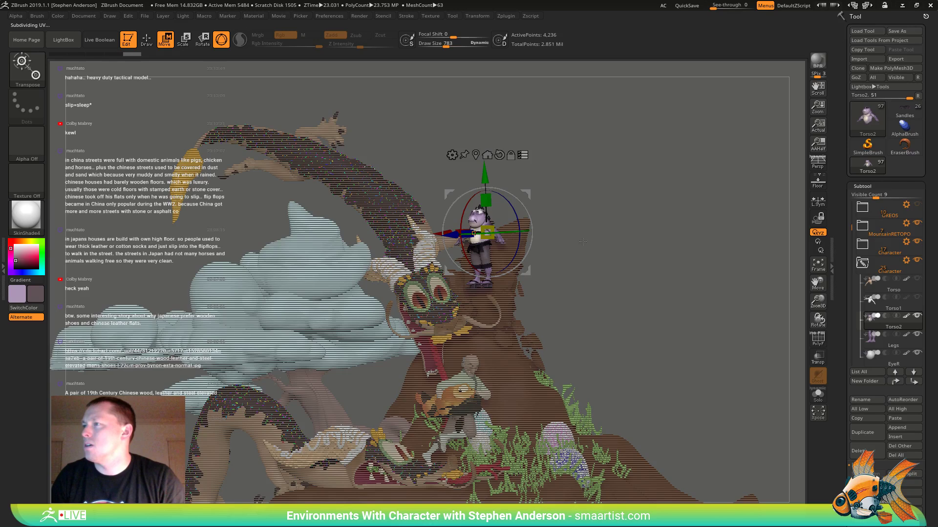
mouse_move(554, 248)
left_mouse_down()
mouse_move(606, 248)
mouse_move(570, 250)
mouse_move(557, 234)
left_mouse_up()
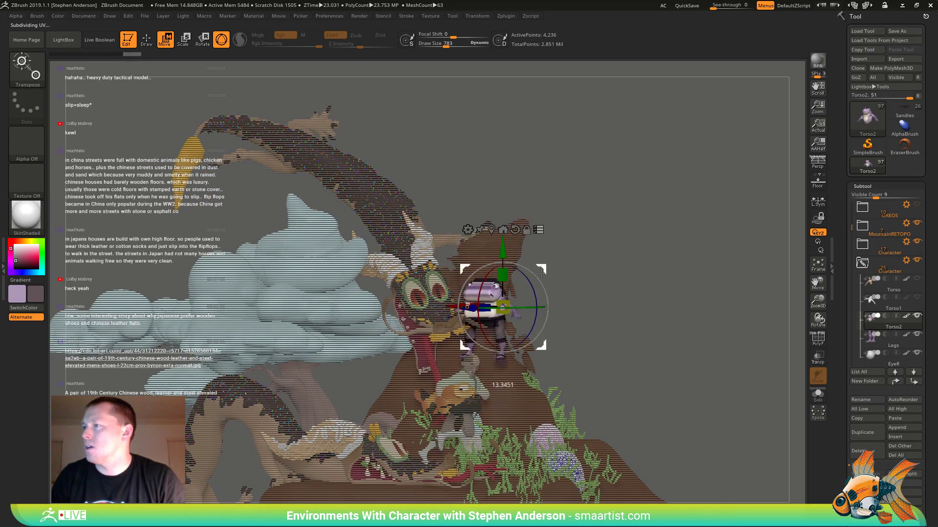
key("ctrl")
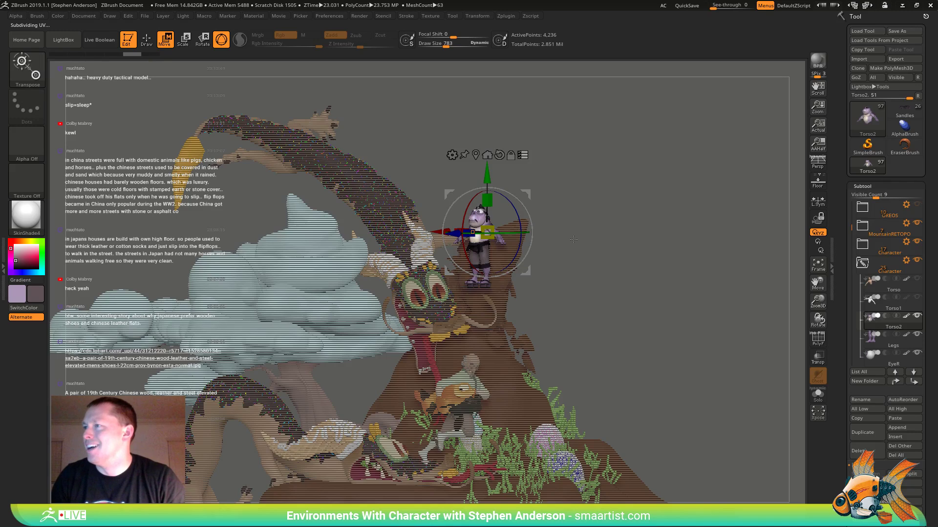
left_click_drag(526, 259, 504, 244)
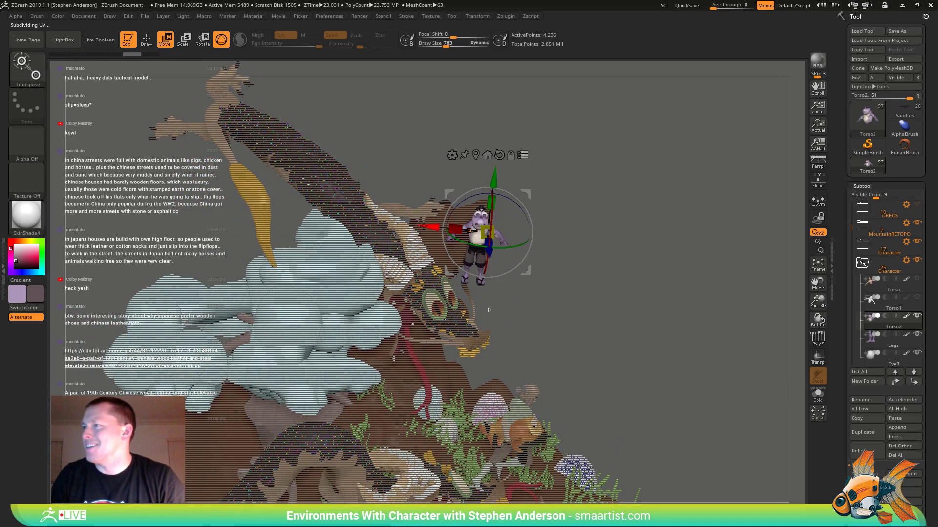
left_click_drag(424, 226, 432, 226)
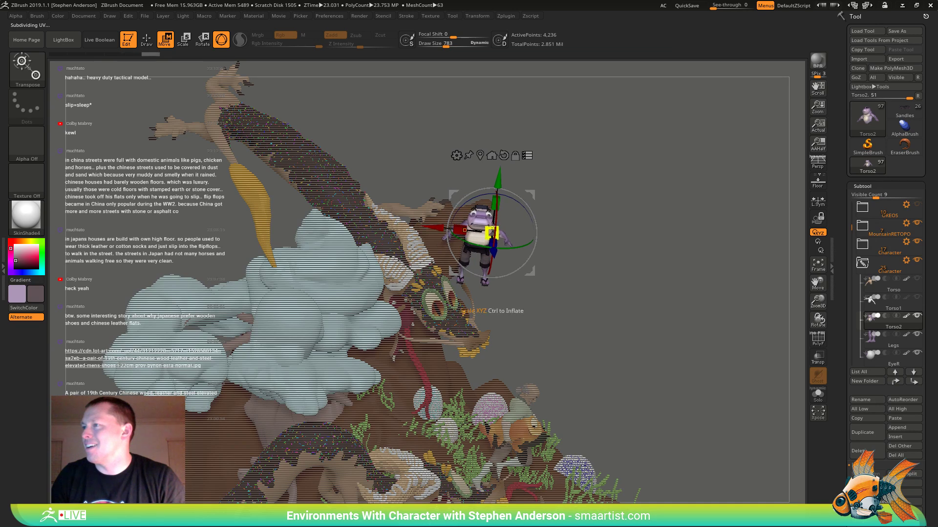
mouse_move(498, 235)
right_mouse_down("ctrl")
mouse_move(560, 325)
mouse_move(624, 248)
mouse_move(623, 342)
mouse_move(581, 293)
mouse_move(568, 259)
mouse_move(582, 295)
right_mouse_up("ctrl")
key("ctrl+z")
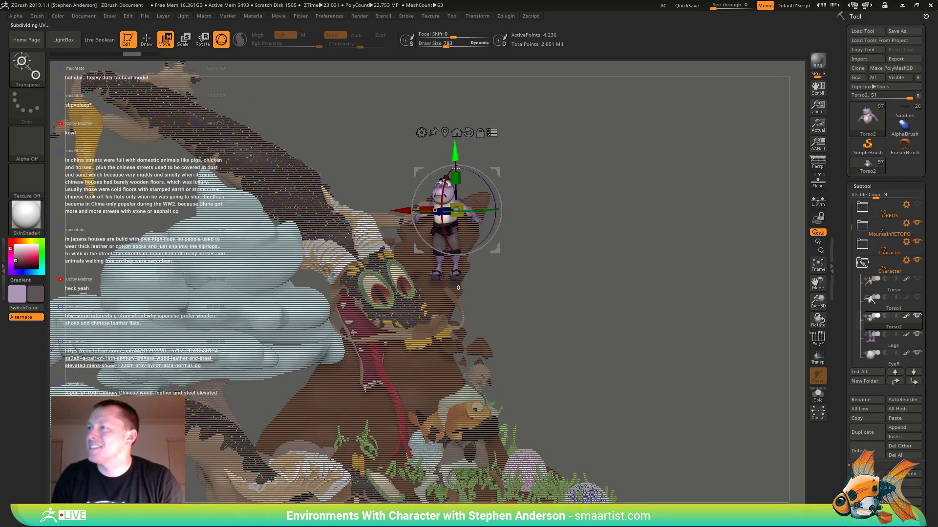
mouse_move(455, 168)
left_mouse_down()
mouse_move(463, 215)
mouse_move(457, 183)
left_mouse_up()
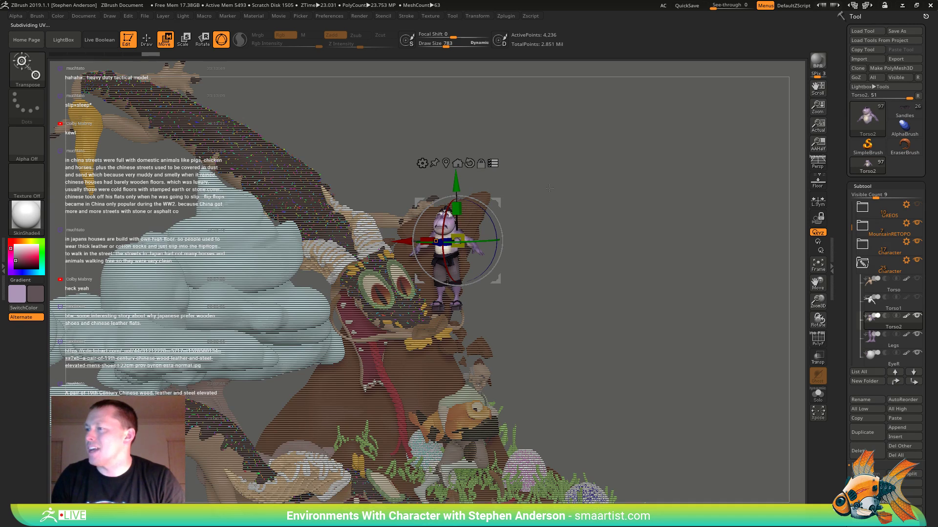
- Undo the character's move, scaling and gizmo changes back to its pasted placement
key("ctrl+z")
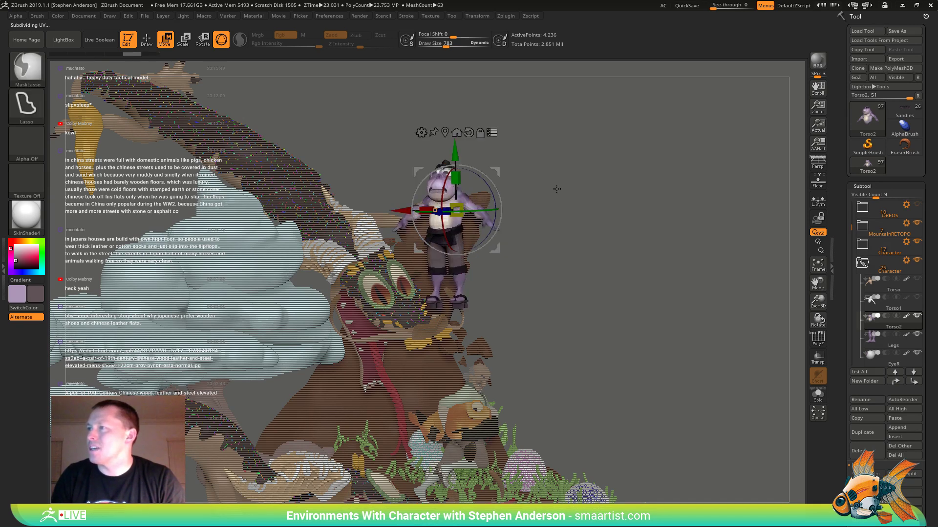
key("ctrl+z")
key("ctrl+z")
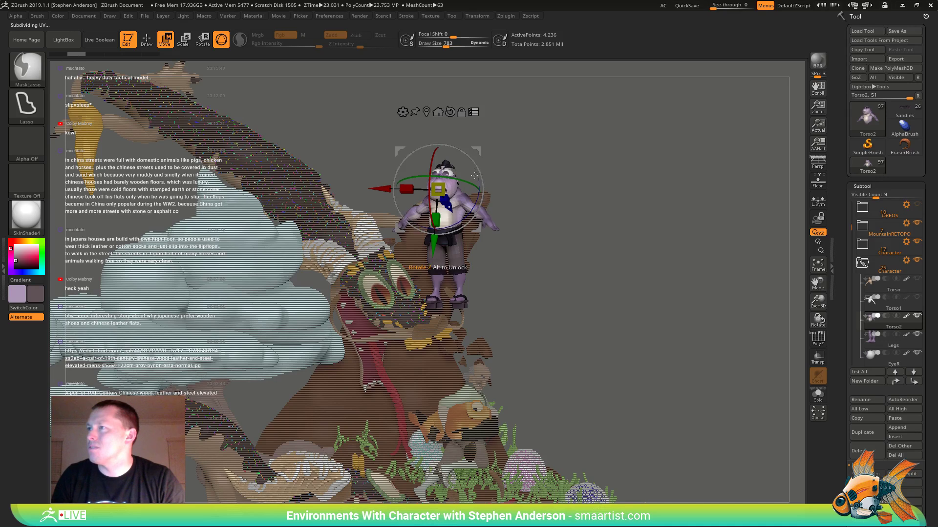
- Reset the gizmo's orientation, centre it on the unmasked character, and scale the whole character down uniformly in the scene
key("ctrl+z")
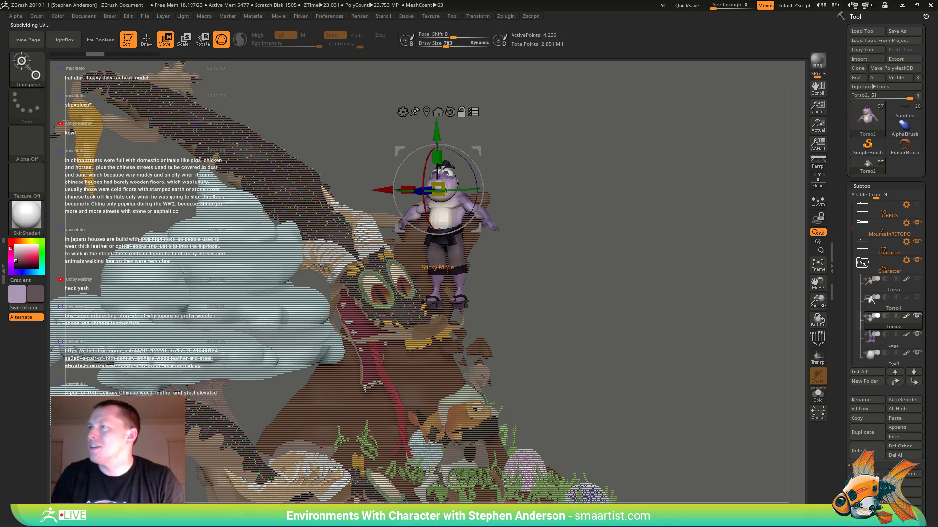
key("ctrl+z")
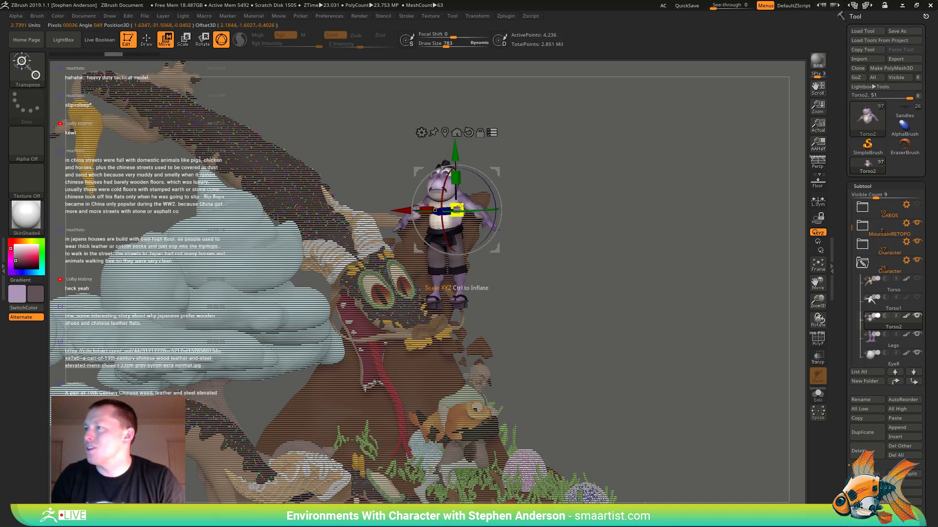
mouse_move(457, 210)
left_mouse_down()
mouse_move(441, 212)
mouse_move(455, 209)
left_mouse_up()
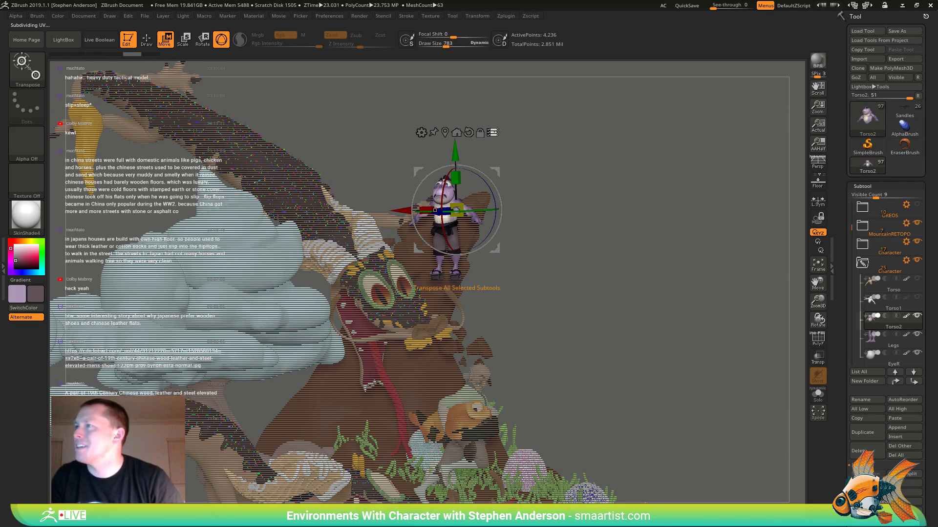
key("q")
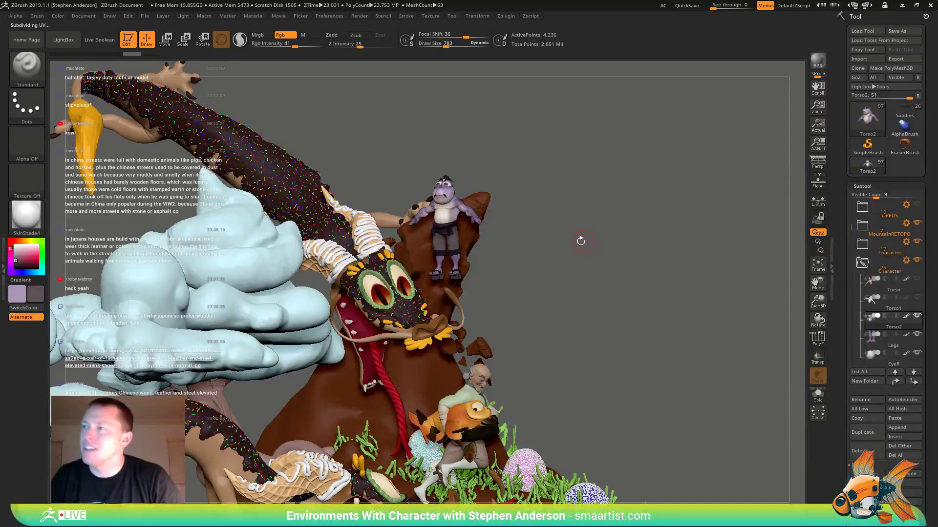
mouse_move(579, 238)
left_mouse_down()
mouse_move(525, 226)
mouse_move(645, 209)
left_mouse_up()
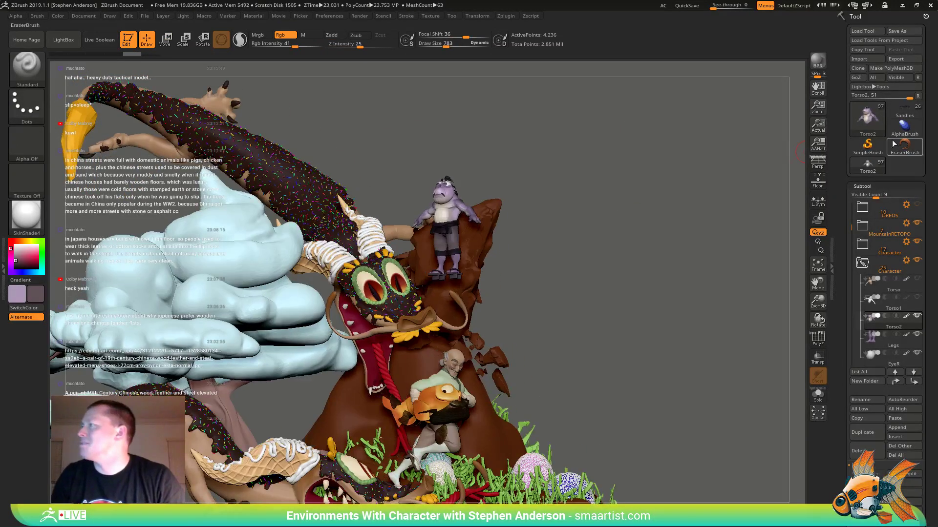
- In the separate character tool, make the Character folder the transpose set and scale the whole character down uniformly
left_click(904, 111)
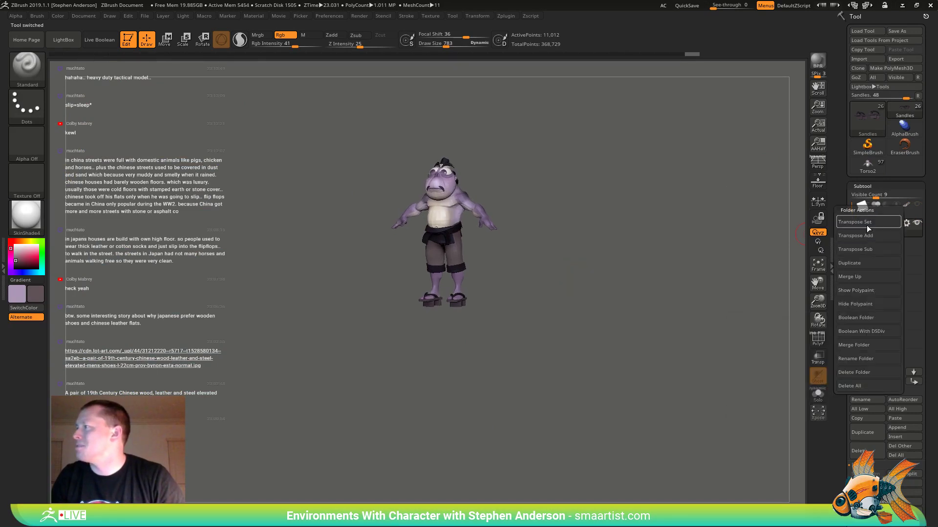
key("w")
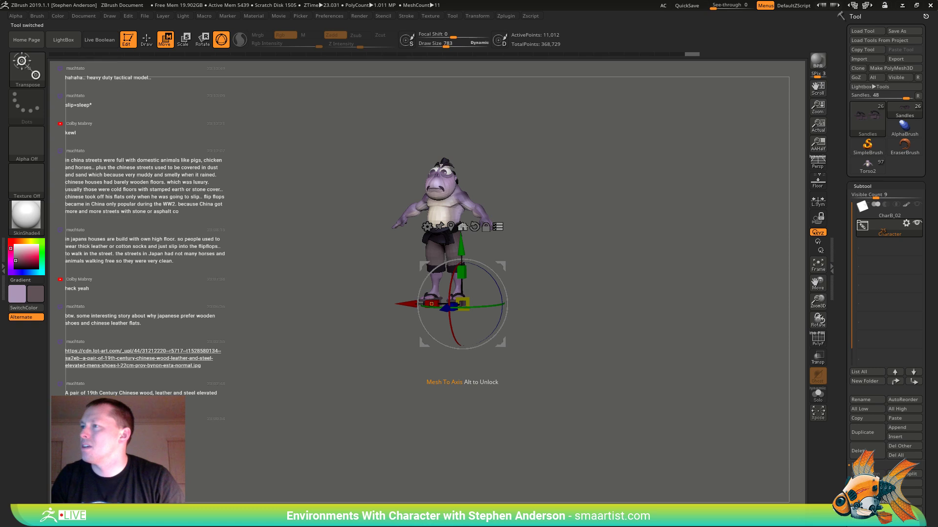
left_click(474, 227, "alt")
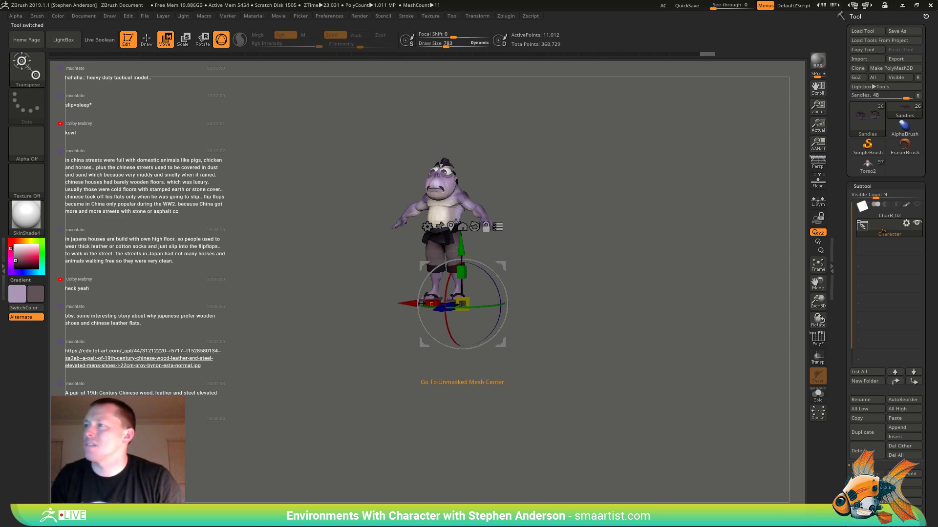
left_click(451, 226)
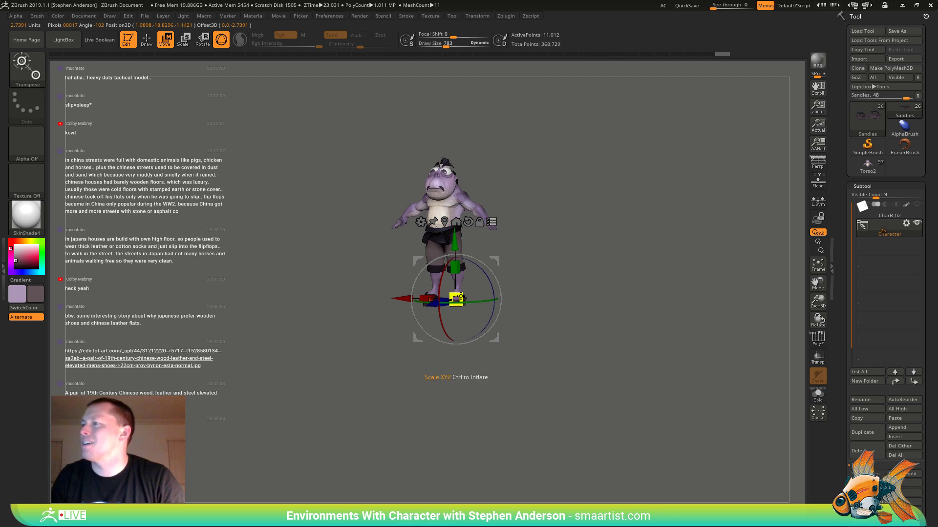
left_click_drag(457, 297, 455, 298)
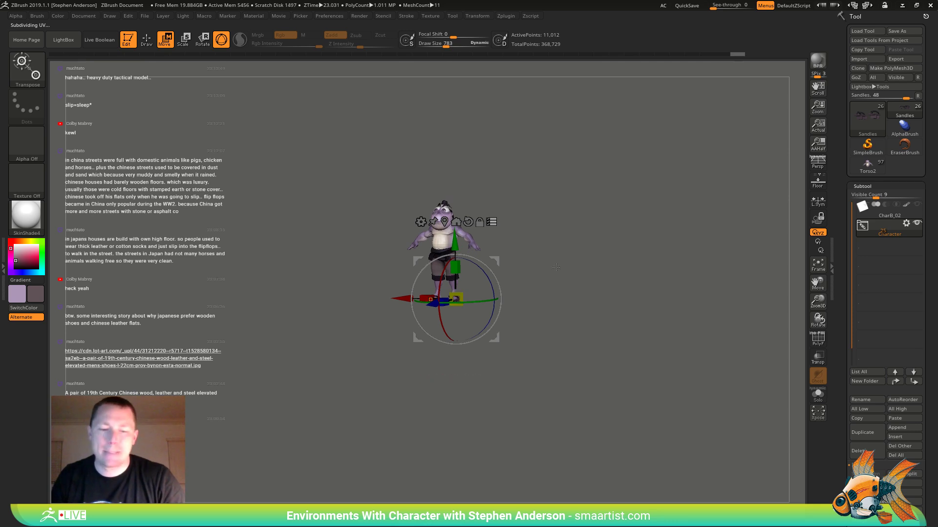
- Turn on the floor grid and examine the scaled-down character's ground position and proportions from the front, the side and close up
key("q")
mouse_move(556, 268)
right_mouse_down()
mouse_move(529, 276)
mouse_move(518, 342)
mouse_move(492, 358)
mouse_move(509, 305)
right_mouse_up()
key("shift+p")
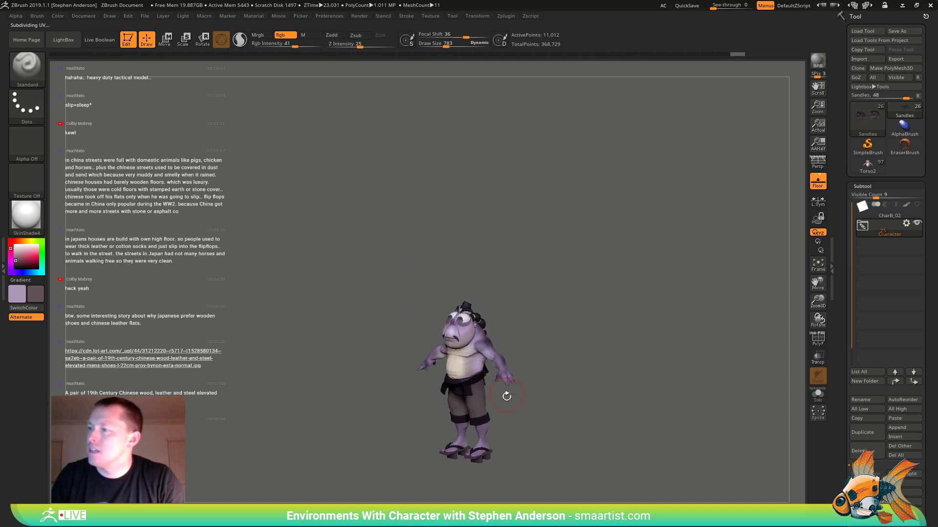
mouse_move(506, 397)
right_mouse_down("alt")
mouse_move(513, 220)
mouse_move(530, 267)
mouse_move(525, 281)
right_mouse_up("alt")
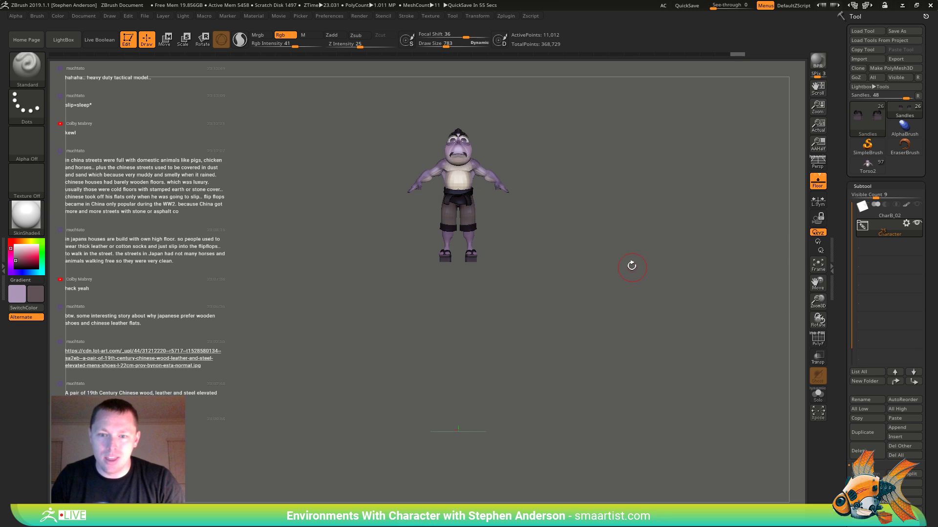
left_click_drag(631, 266, 514, 317)
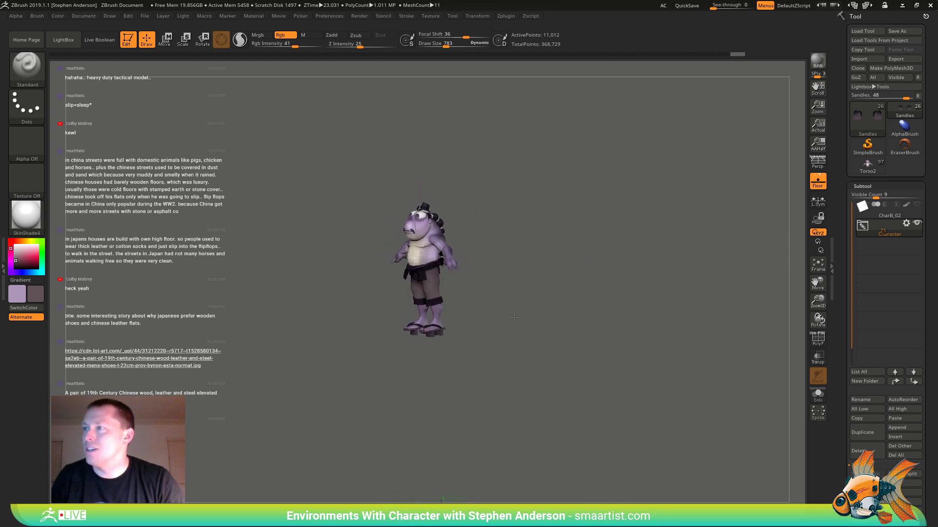
right_click_drag(515, 317, 419, 313)
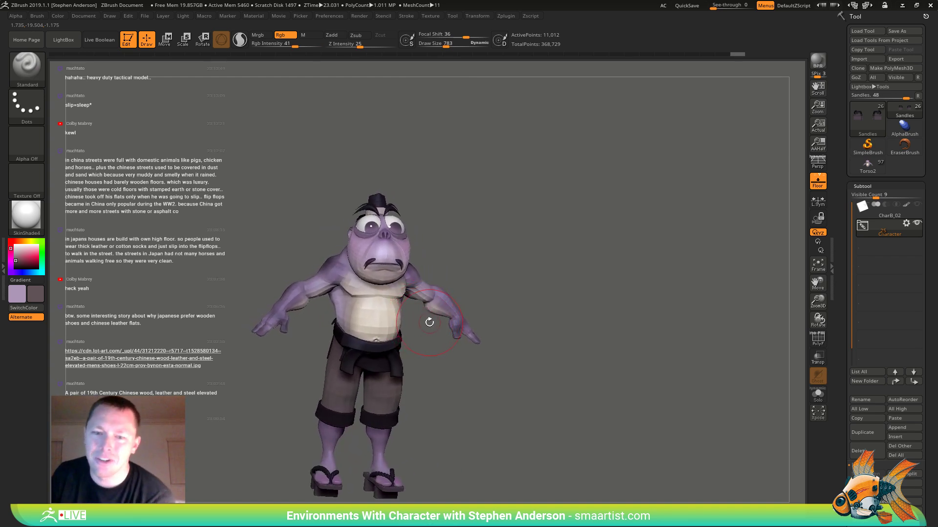
right_click_drag(485, 281, 503, 245)
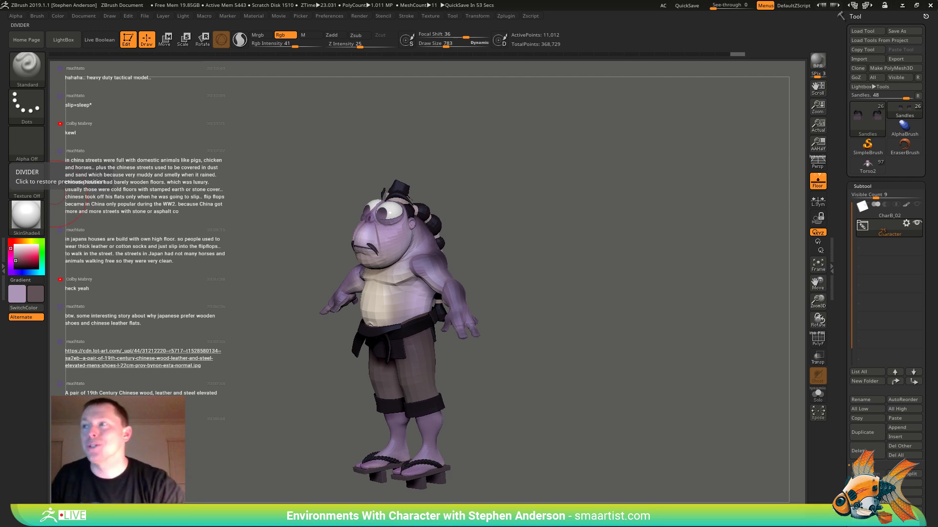
left_click_drag(565, 184, 495, 277, "shift")
mouse_move(431, 287)
right_mouse_down("ctrl")
mouse_move(469, 244)
mouse_move(527, 385)
mouse_move(586, 349)
mouse_move(533, 247)
mouse_move(497, 279)
mouse_move(646, 267)
mouse_move(667, 250)
right_mouse_up("ctrl")
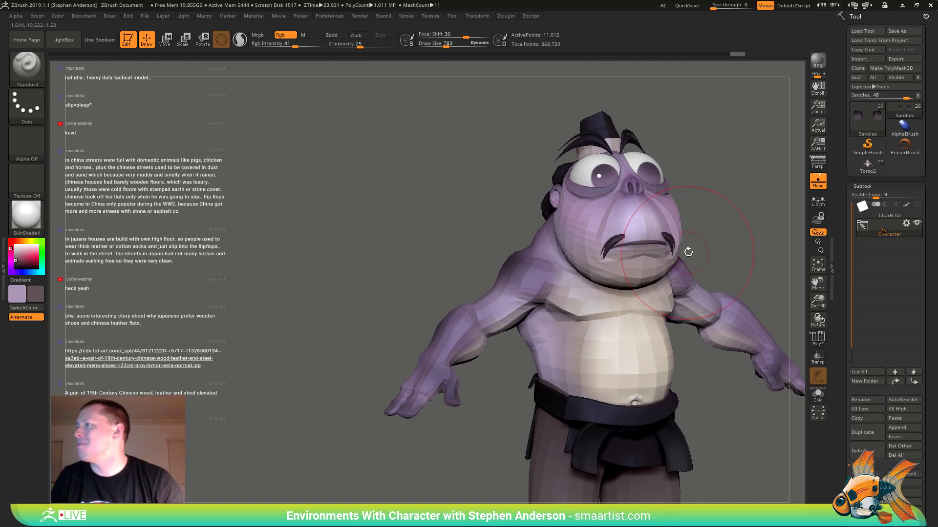
key("shift")
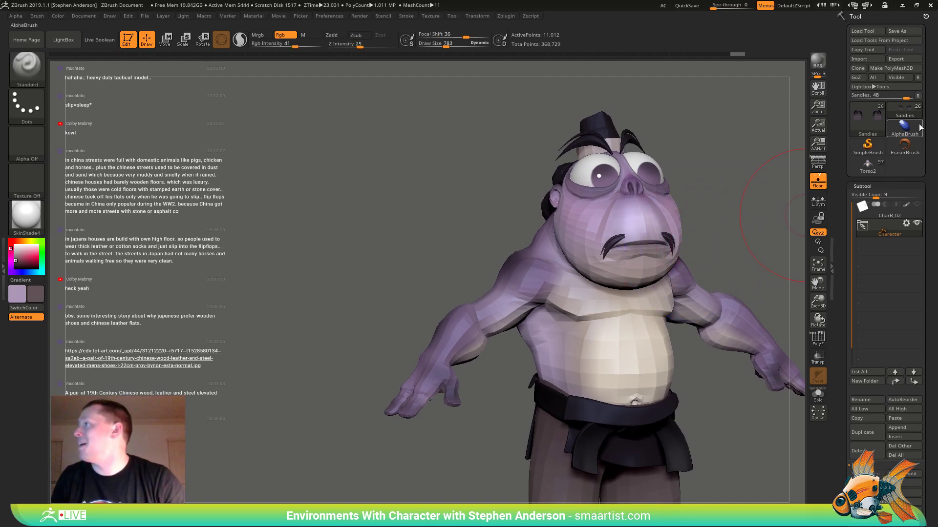
- Load the CharB_01 tool, size the older character to match the character on the canvas, and clear the leftover canvas snapshot
left_click(863, 31)
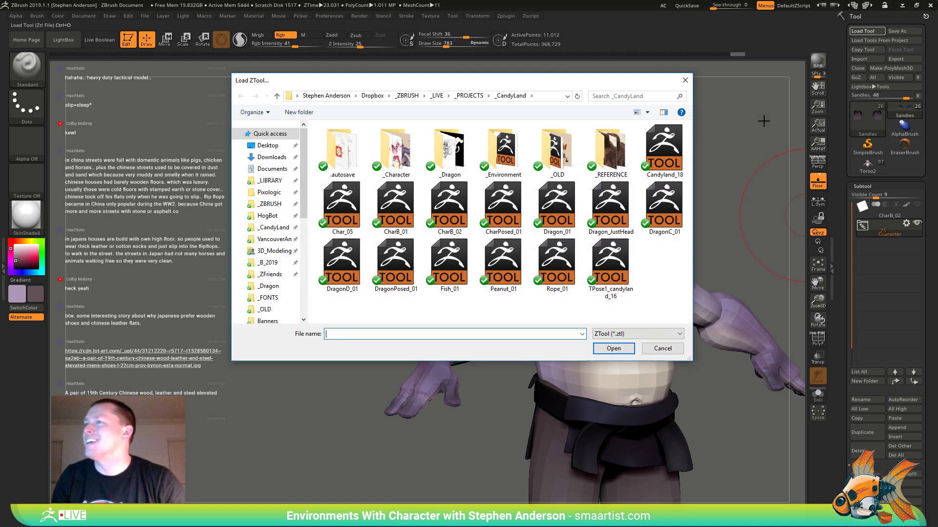
double_click(404, 218)
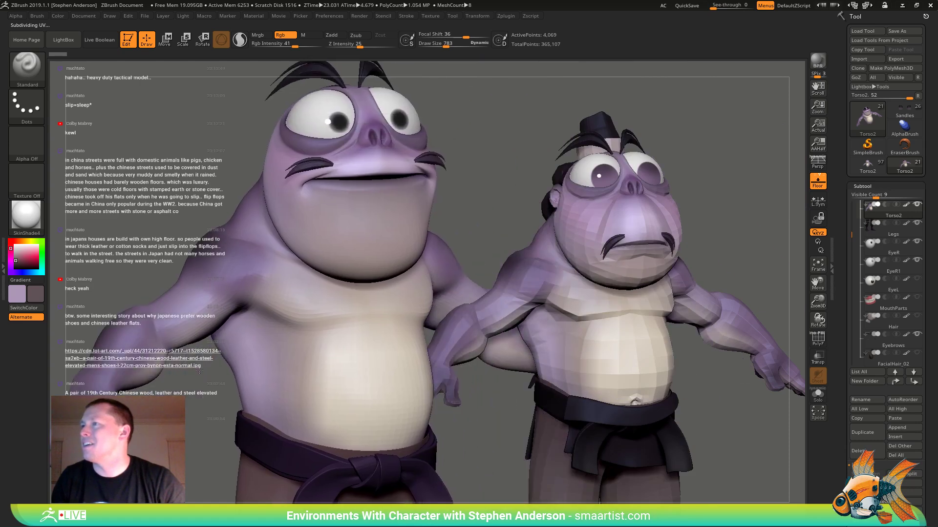
mouse_move(199, 371)
left_mouse_down("alt")
mouse_move(199, 396)
mouse_move(181, 400)
left_mouse_up("alt")
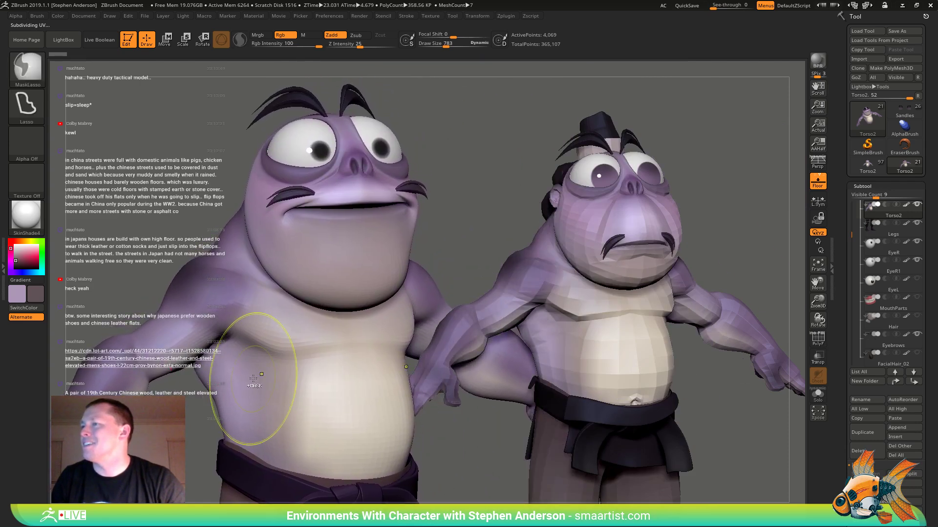
mouse_move(253, 379)
right_mouse_down("ctrl")
mouse_move(241, 378)
mouse_move(309, 331)
mouse_move(286, 327)
right_mouse_up("ctrl")
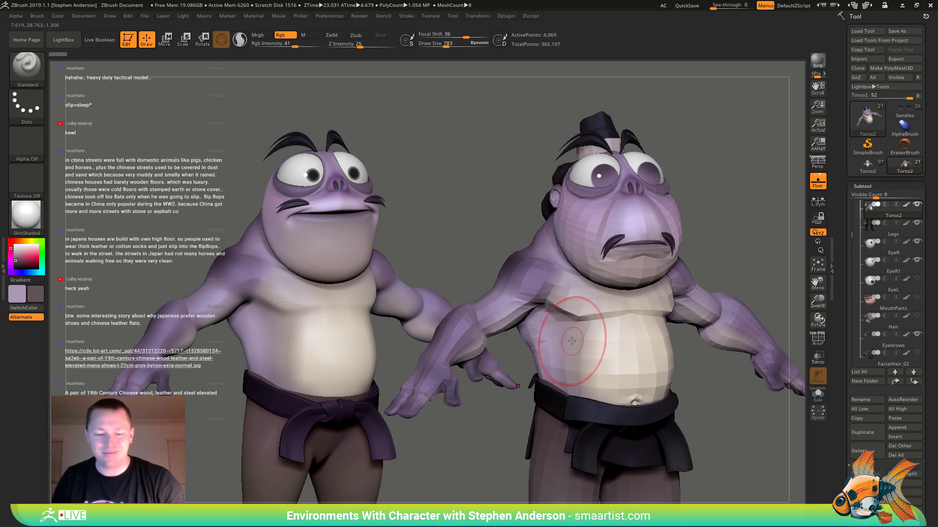
key("ctrl+n")
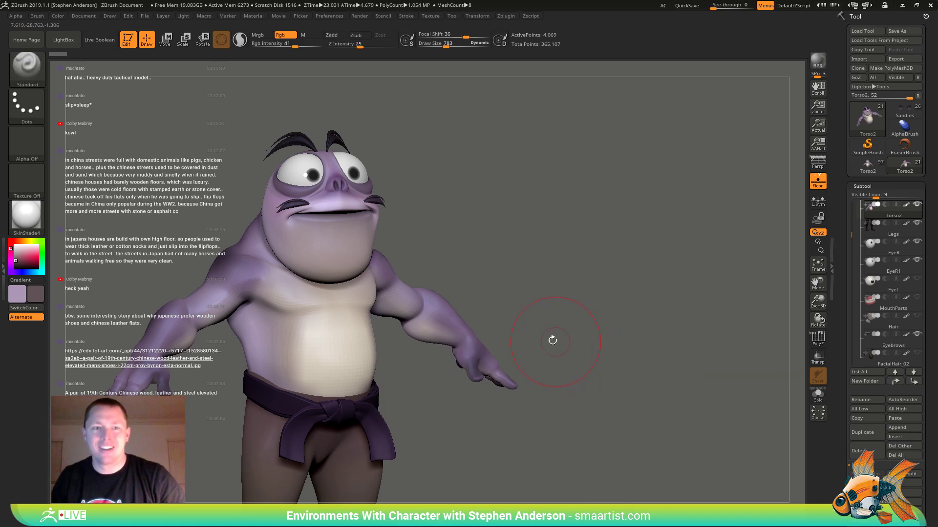
- Snapshot the CharB_01 character onto the canvas, place the CharB_02 character beside it at matching size, and smooth its torso with dynamic subdivision
key("shift+s")
left_click_drag(537, 341, 816, 337, "alt")
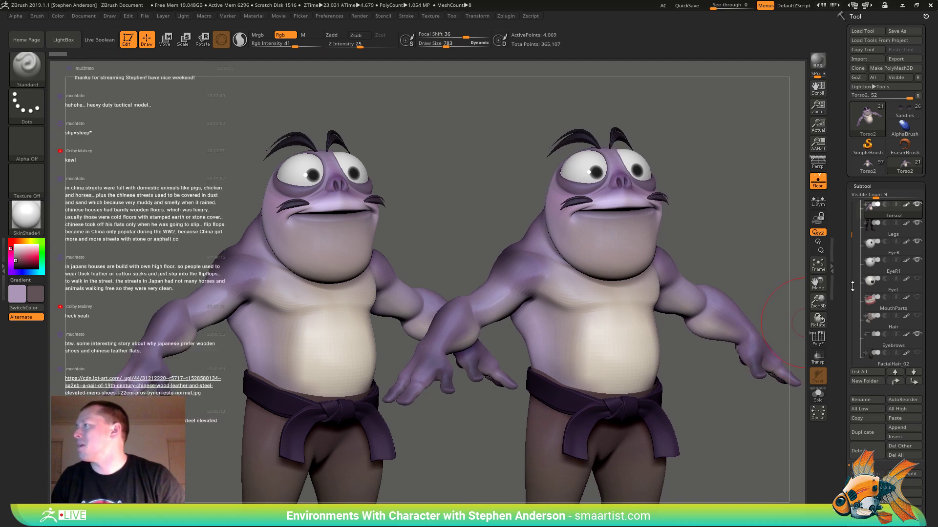
left_click(905, 111)
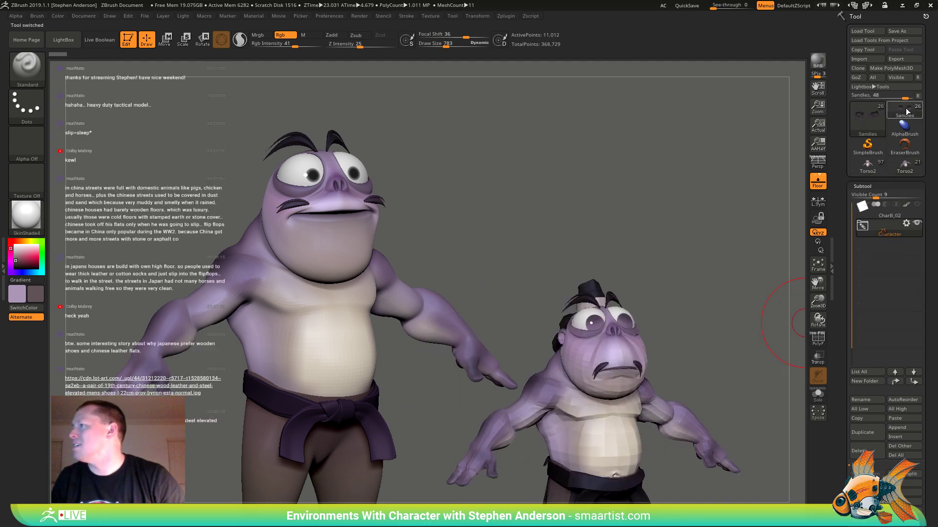
right_click_drag(646, 309, 711, 347, "ctrl")
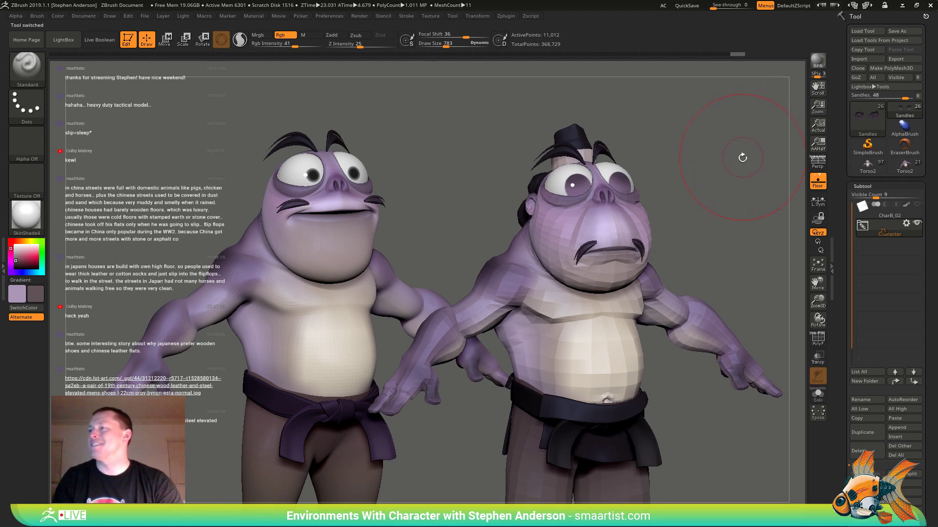
left_click(670, 322, "alt")
key("d")
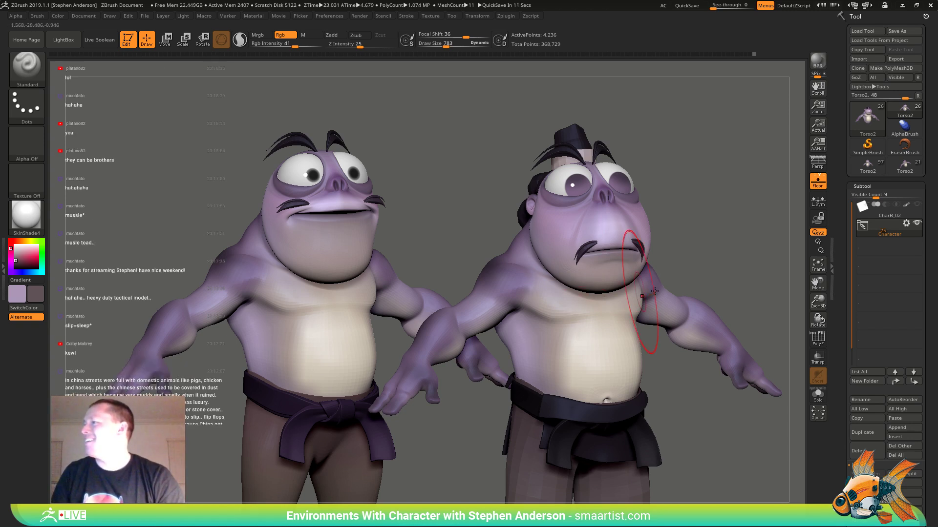
- Save the updated character tool as CharB_02 in the _CandyLand folder, replacing the existing file
key("ctrl")
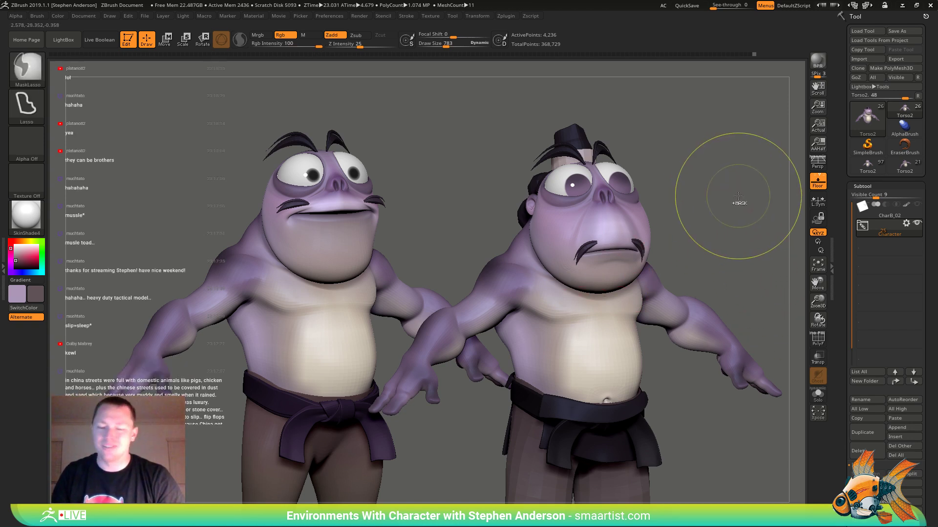
key("ctrl+s")
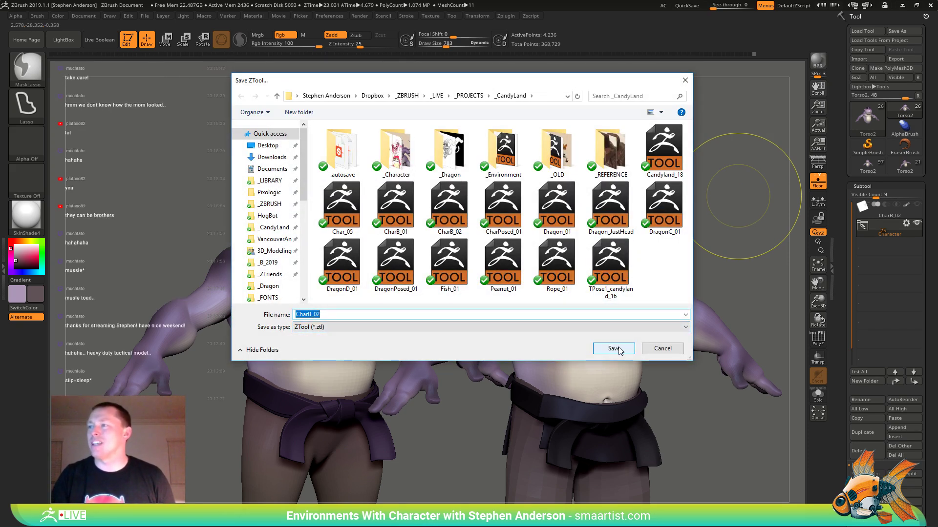
left_click(615, 348)
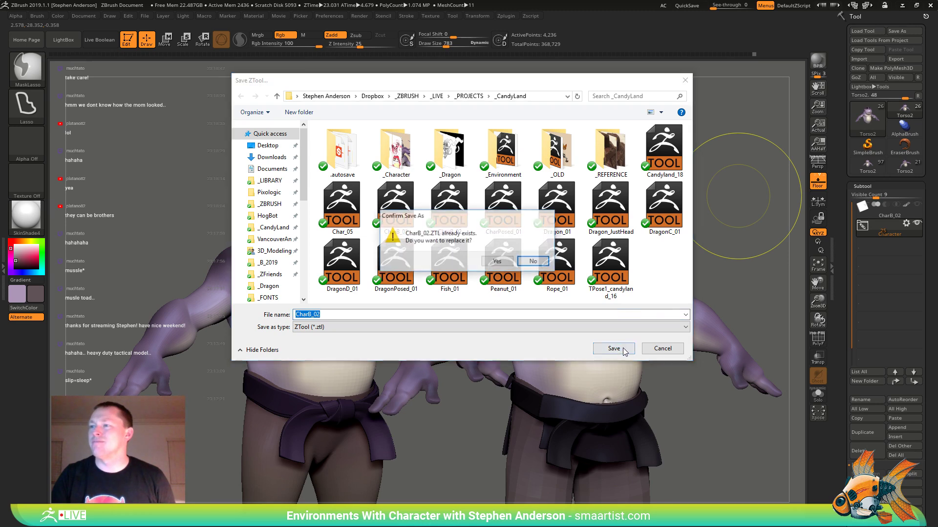
left_click(497, 262)
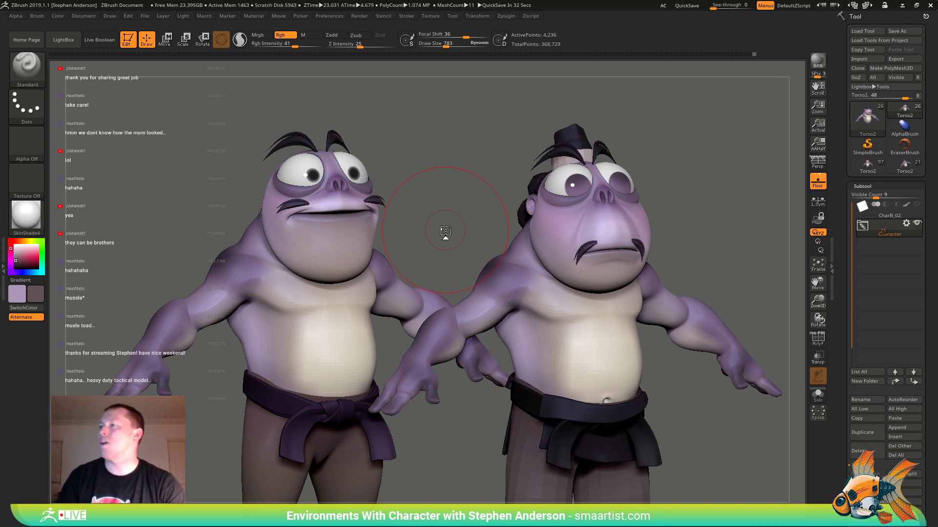
- Export the canvas showing both characters side by side as a JPEG image in the _CandyLand folder
left_click(84, 15)
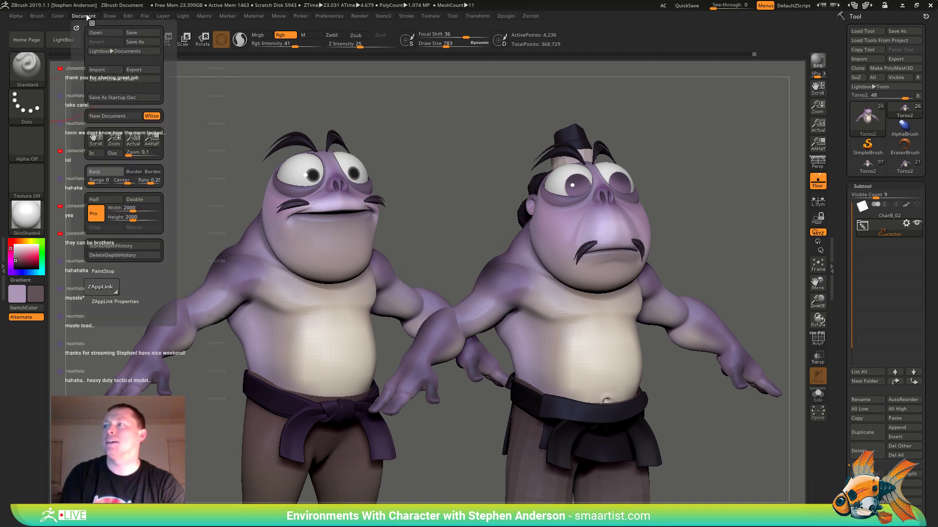
left_click(133, 70)
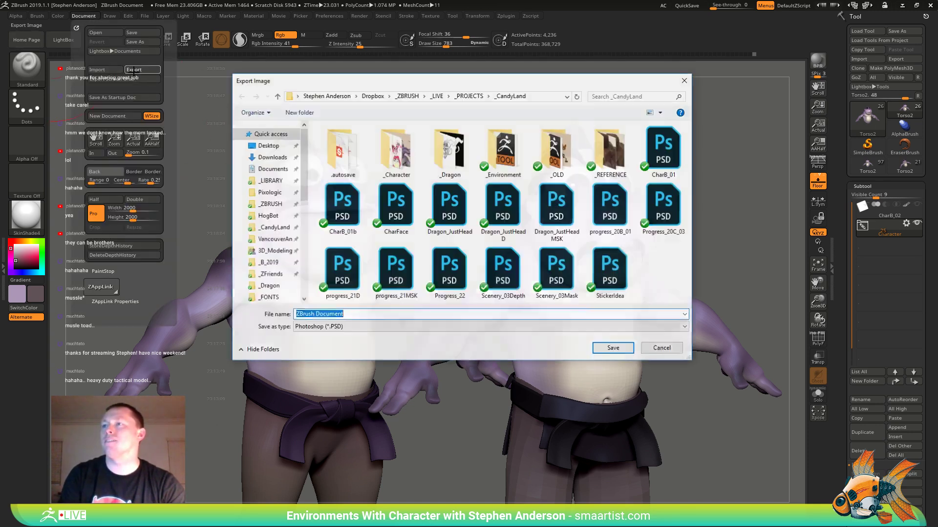
left_click(417, 327)
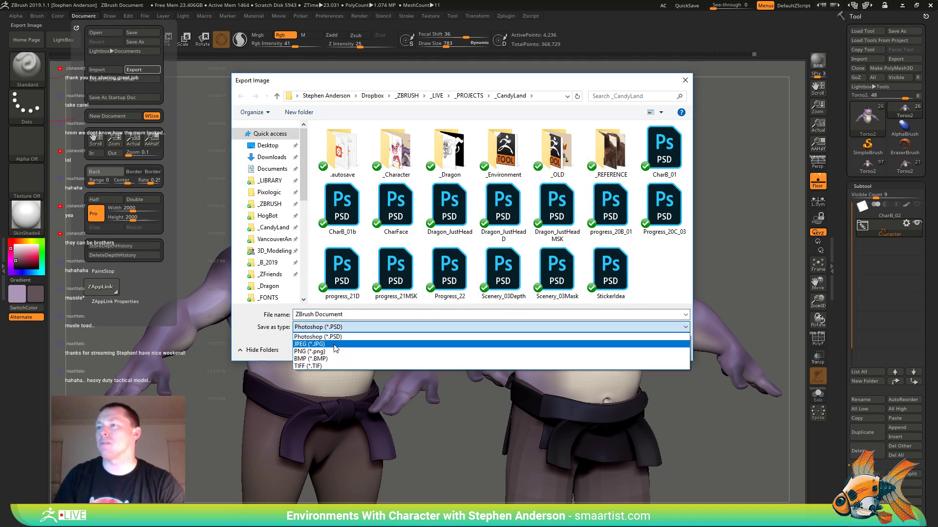
left_click(323, 345)
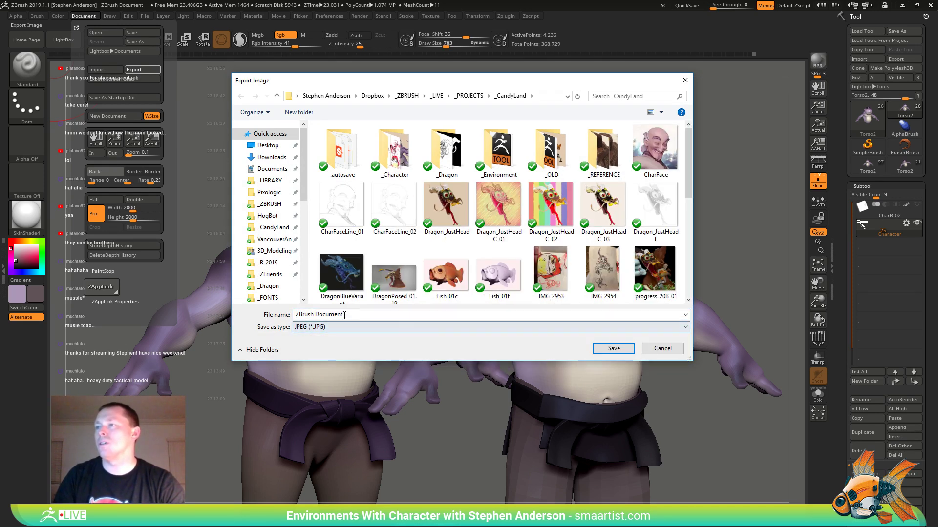
left_click(610, 349)
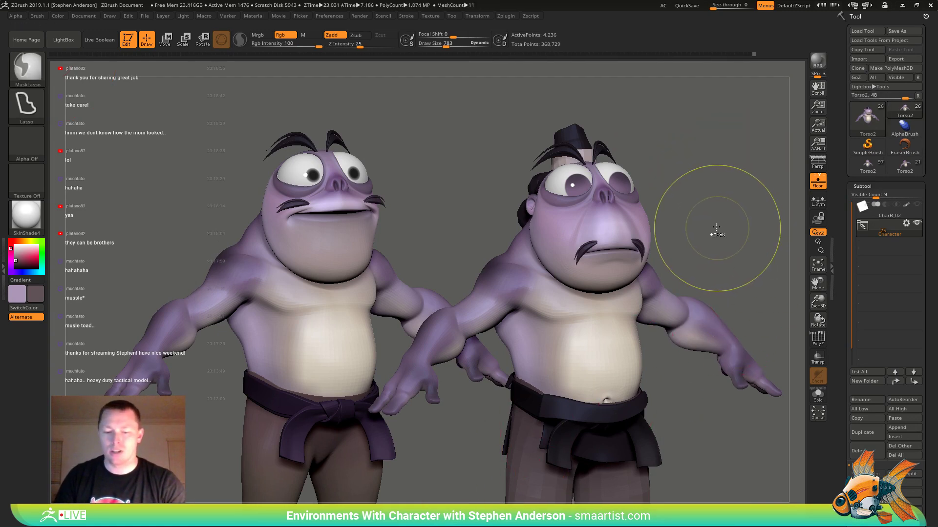
- Clear the canvas, return to the Candyland scene, and examine the character's size against the dragon's head and the chocolate peak
key("ctrl+n")
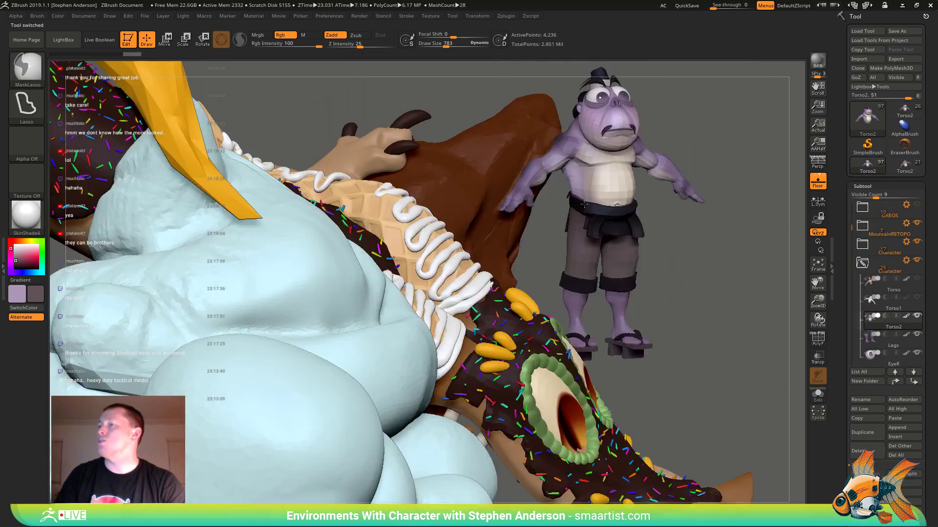
key("ctrl")
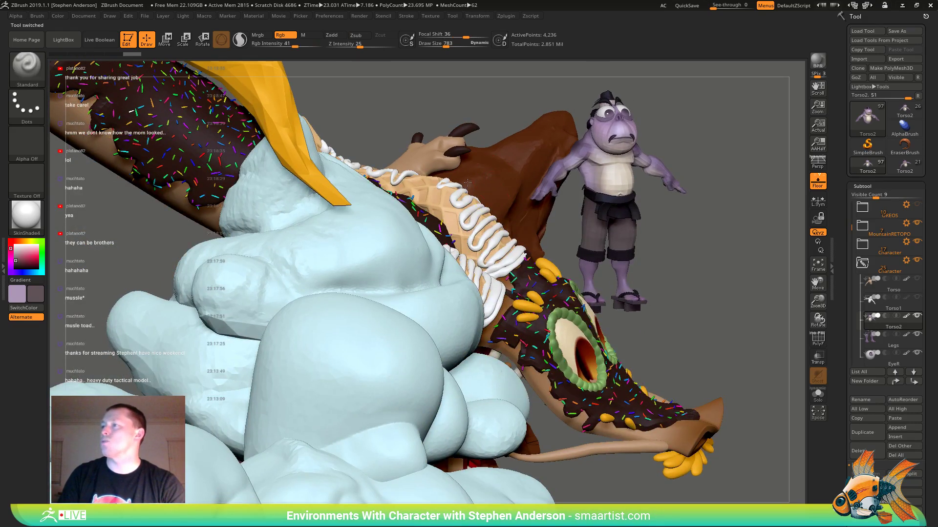
left_click_drag(468, 183, 432, 198)
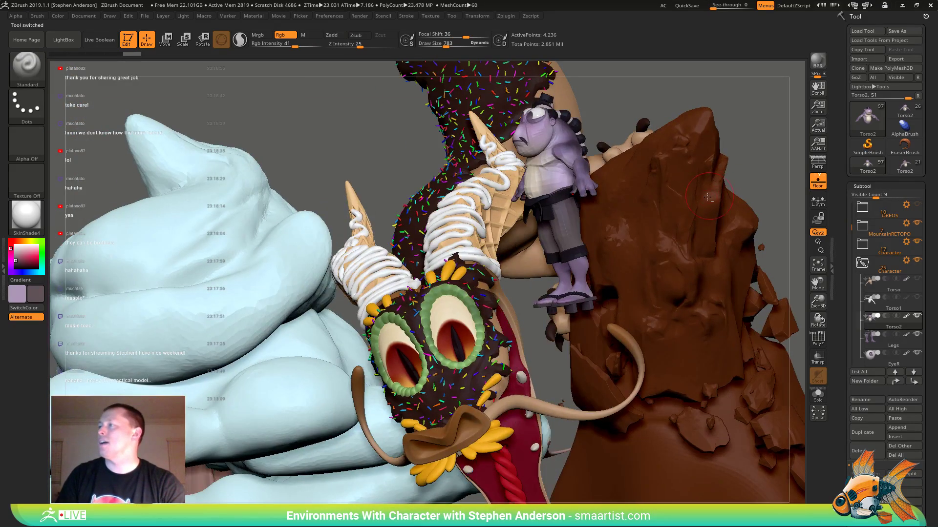
left_click_drag(652, 208, 600, 217, "alt")
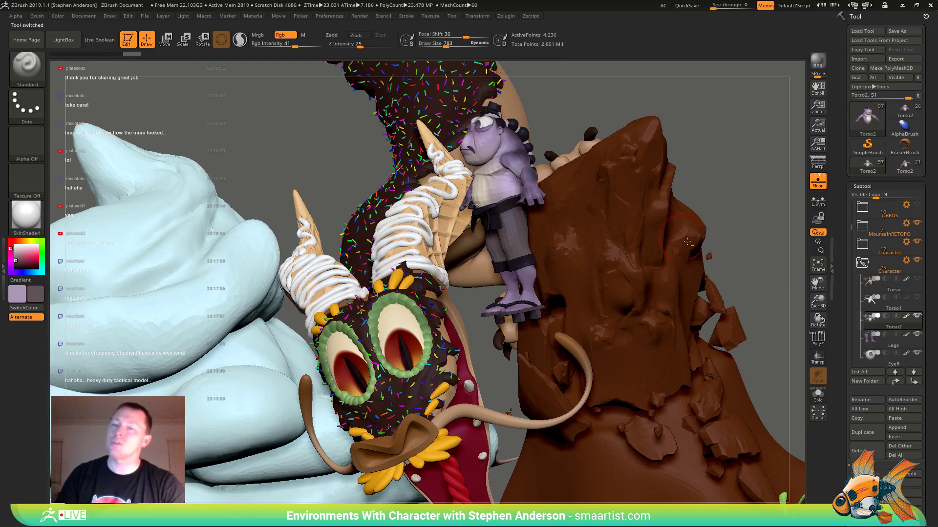
- Select the chocolate mountain's broken peak, isolate it to examine its shape, and bring the rest of the scene back
left_click(611, 216, "alt")
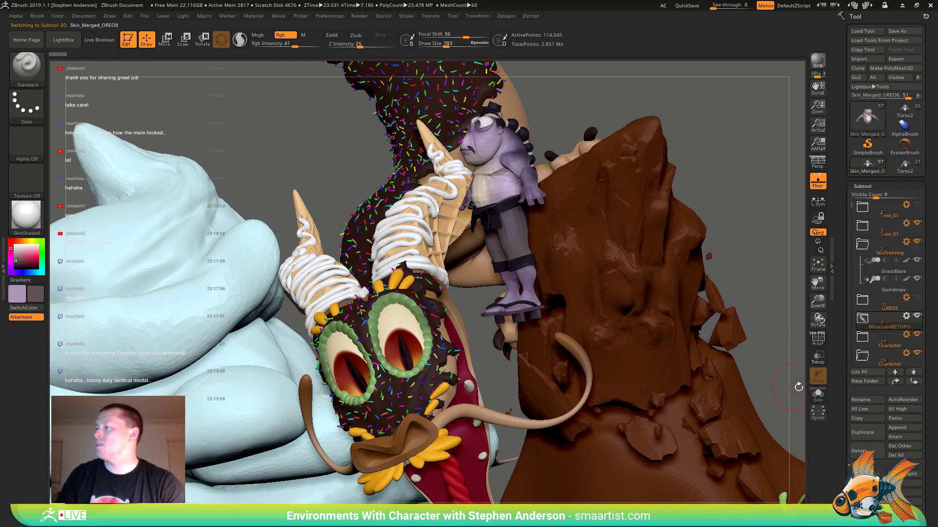
left_click(818, 394)
left_click_drag(690, 308, 613, 236)
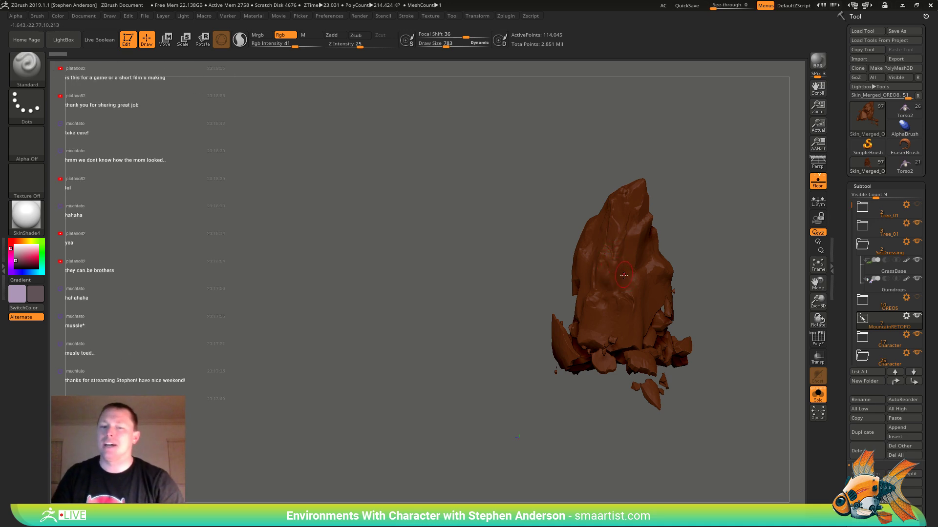
right_click_drag(624, 281, 631, 279, "ctrl")
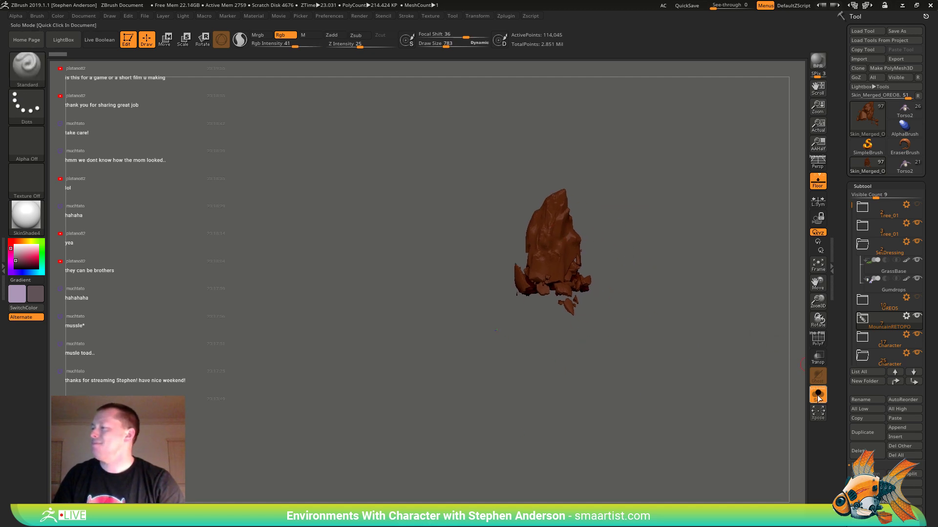
left_click(817, 395)
- Hide the newly added 25-subtool Character folder and view the whole dragon scene from the front
right_click_drag(521, 262, 529, 434)
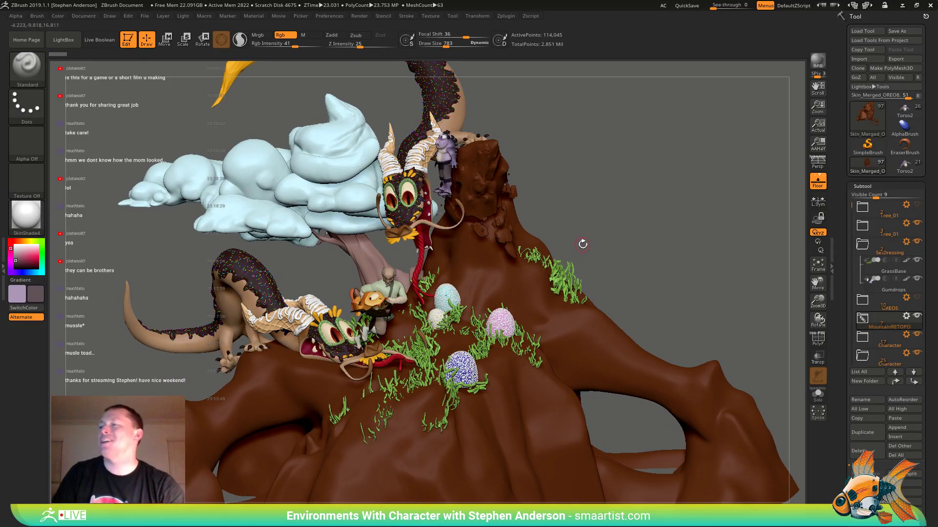
right_click_drag(583, 244, 601, 241)
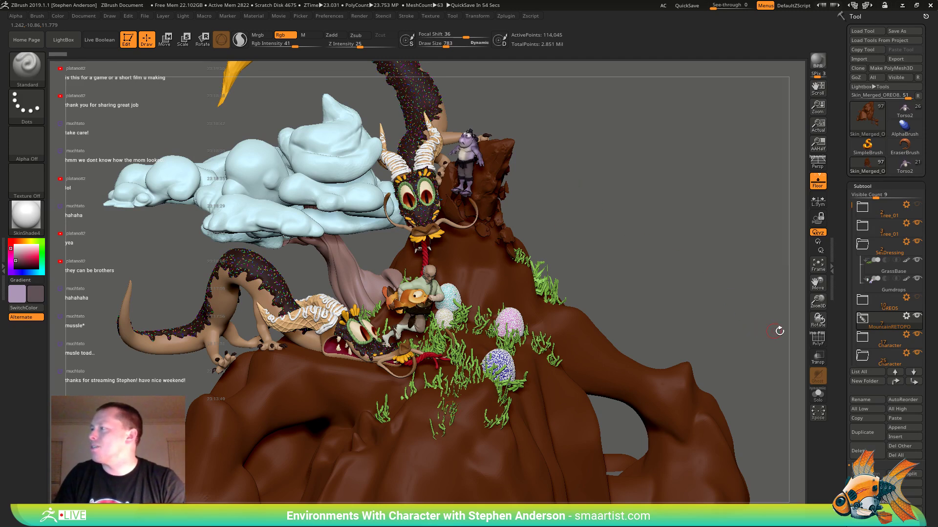
left_click(917, 352)
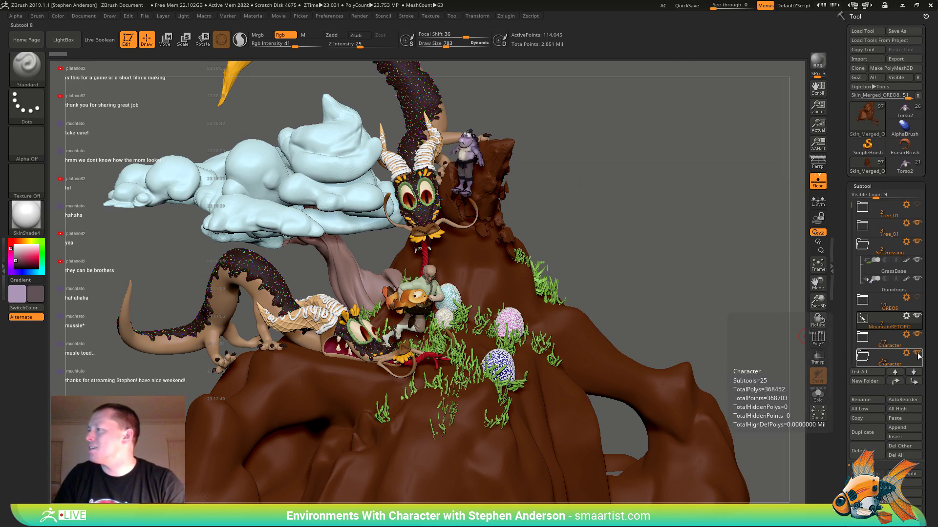
left_click_drag(532, 211, 554, 207)
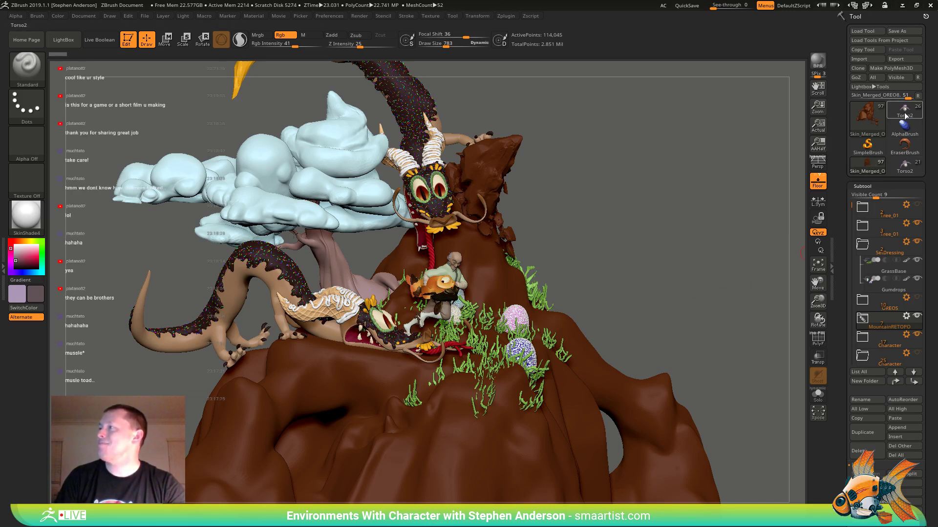
- Switch to the separate CharB_02 tool and frame the character's upper body in a close three-quarter view
left_click(906, 115)
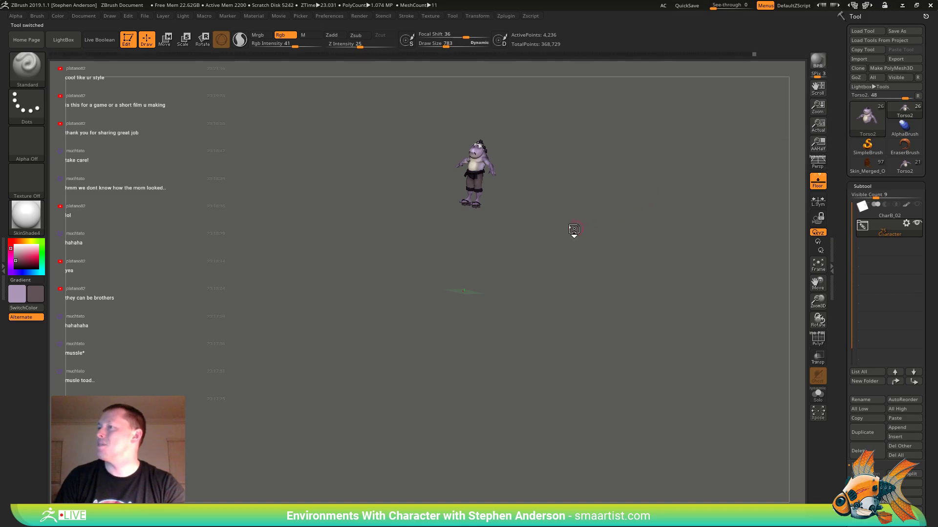
key("f")
mouse_move(641, 213)
left_mouse_down()
mouse_move(672, 210)
mouse_move(643, 262)
mouse_move(645, 234)
left_mouse_up()
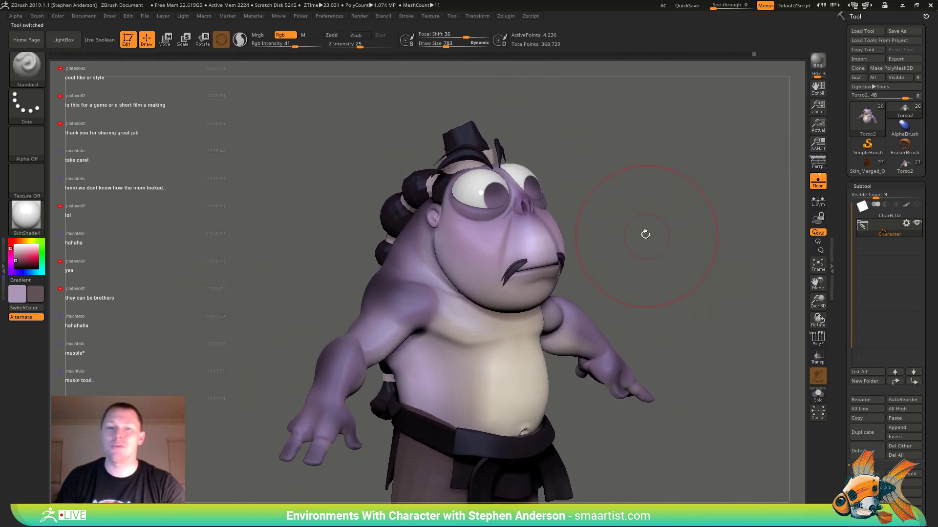
right_click_drag(643, 227, 655, 235, "ctrl")
mouse_move(655, 236)
left_mouse_down()
mouse_move(759, 230)
mouse_move(747, 220)
mouse_move(747, 241)
mouse_move(475, 239)
left_mouse_up()
- Turn on perspective and place the CharB_01 character beside the CharB_02 snapshot at matching size for comparison
key("p")
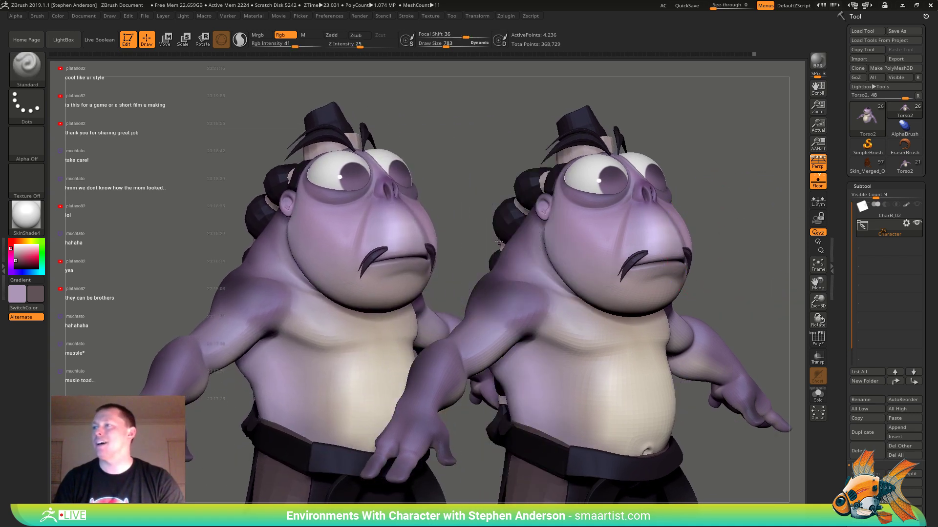
left_click(908, 172)
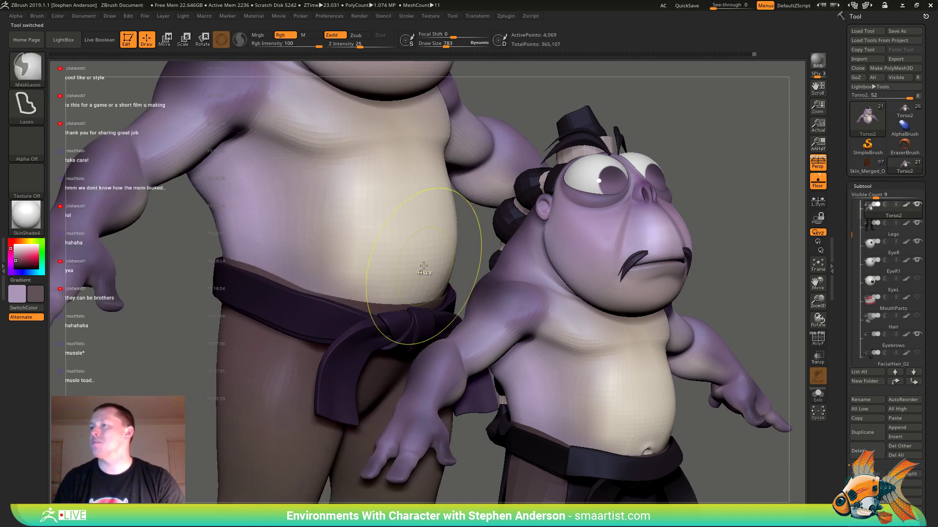
right_click_drag(422, 239, 375, 344, "ctrl")
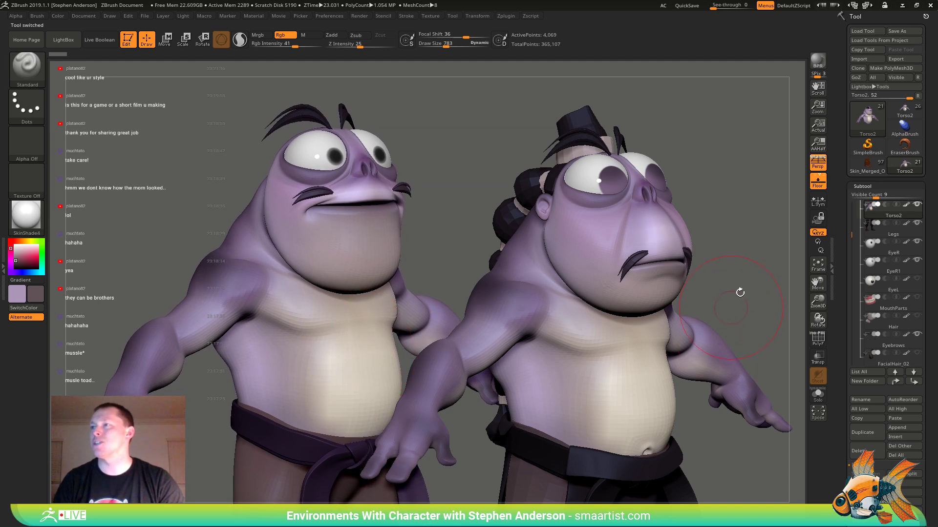